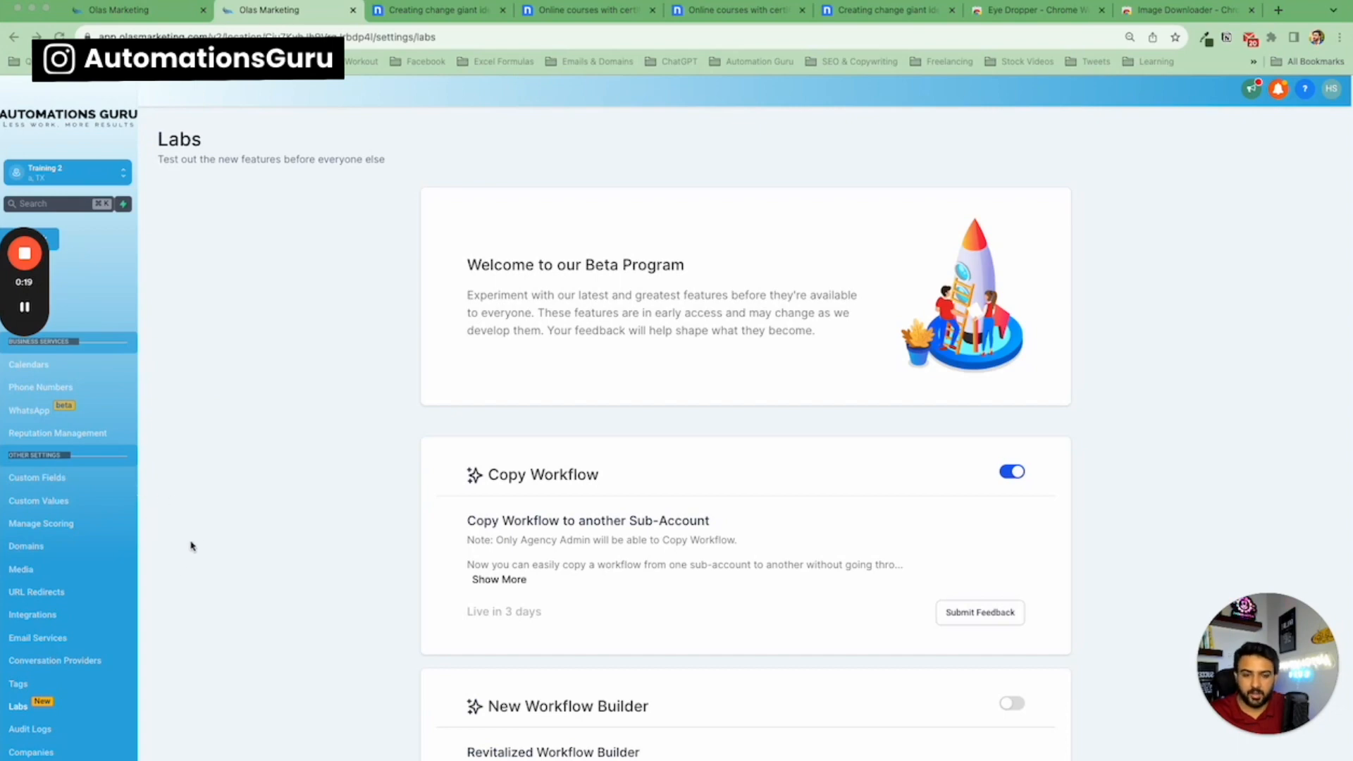
Scroll through the beta features listed on the Labs settings page.
{"action": "scroll", "coordinate": [194, 550], "scroll_direction": "down", "scroll_amount": 1}
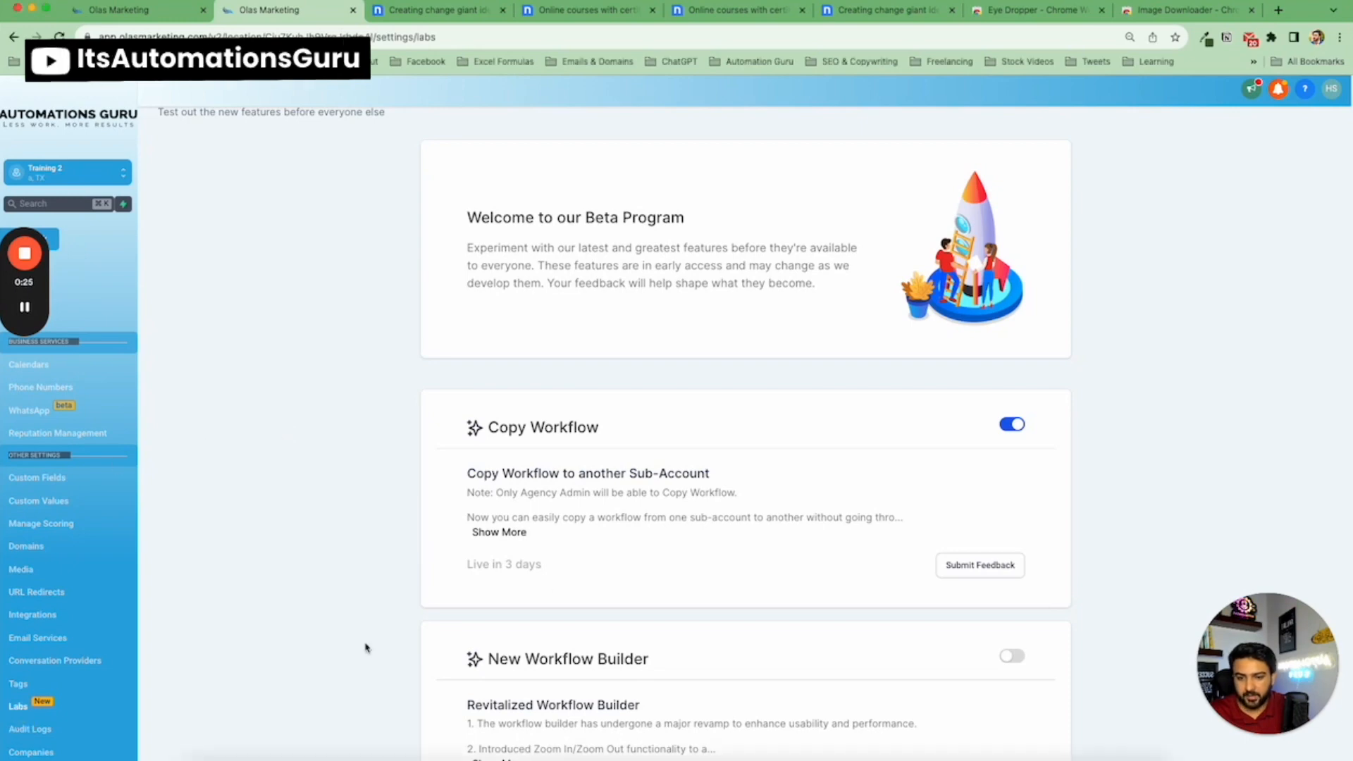
{"action": "scroll", "coordinate": [634, 503], "scroll_direction": "down", "scroll_amount": 5}
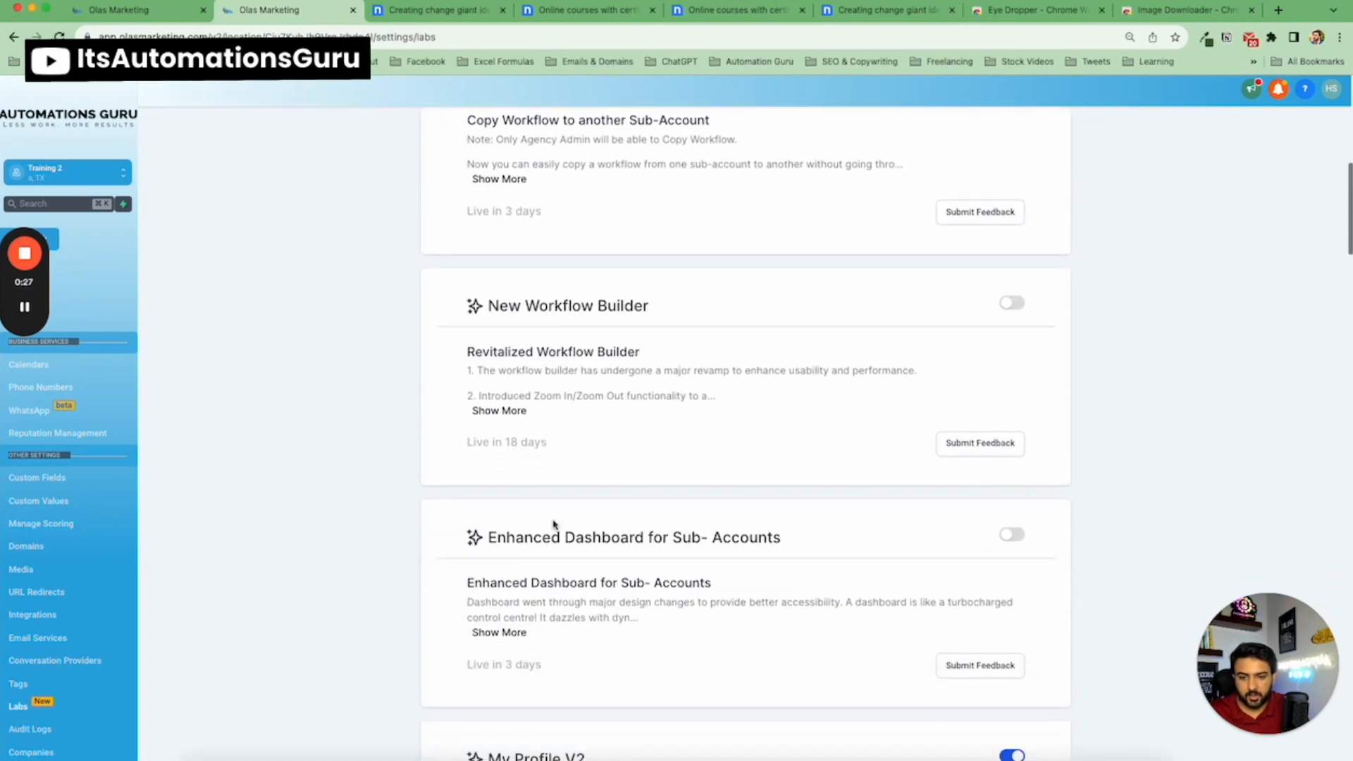
{"action": "scroll", "coordinate": [557, 522], "scroll_direction": "down", "scroll_amount": 6}
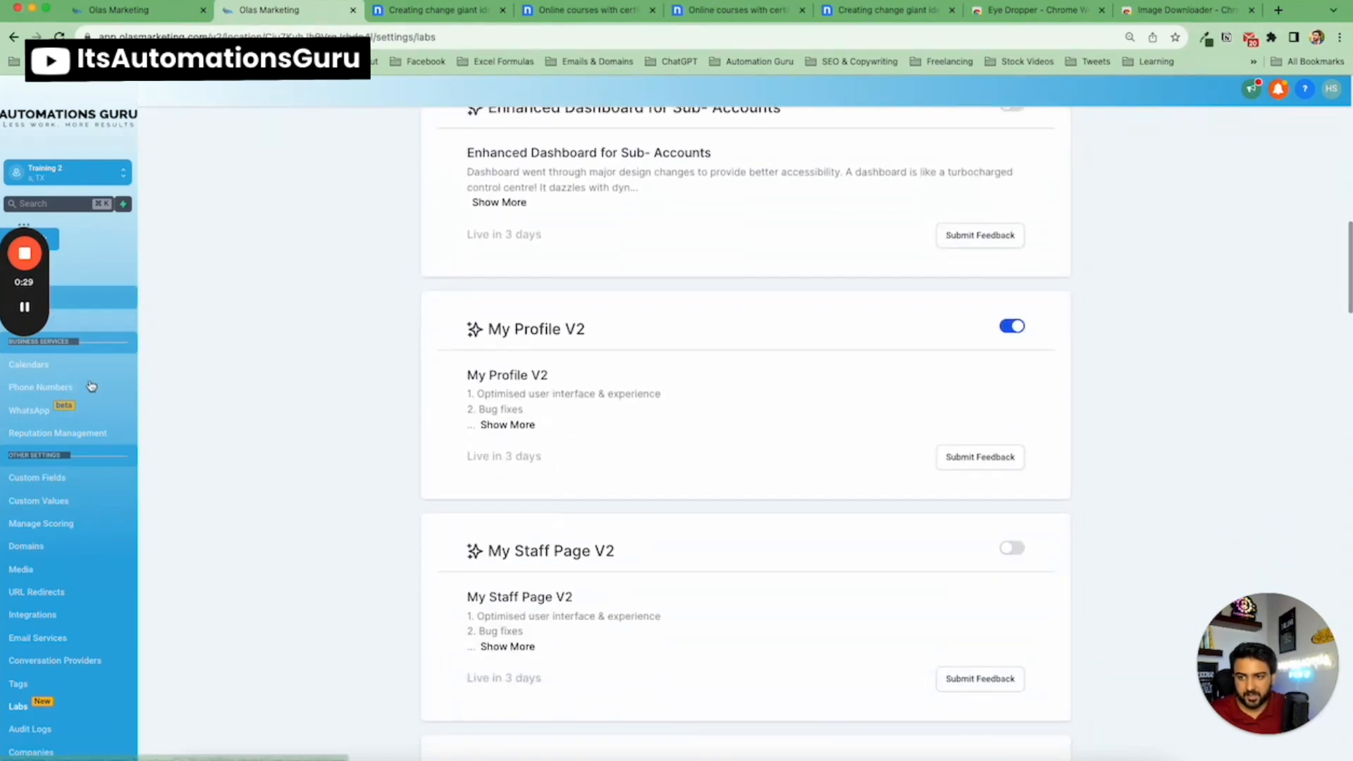
{"action": "scroll", "coordinate": [634, 505], "scroll_direction": "down", "scroll_amount": 6}
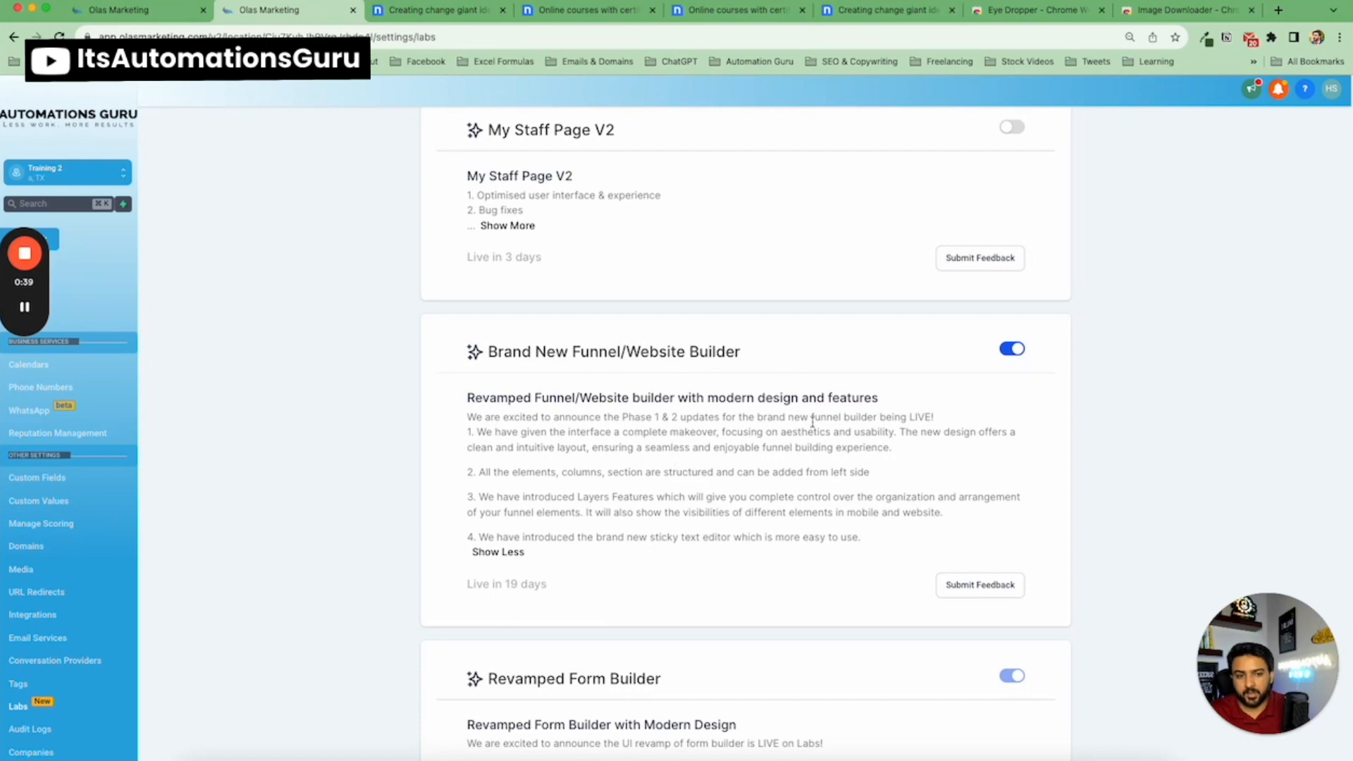
Go to Sites funnels in the other account tab and start a new blank funnel.
{"action": "left_click", "coordinate": [117, 14]}
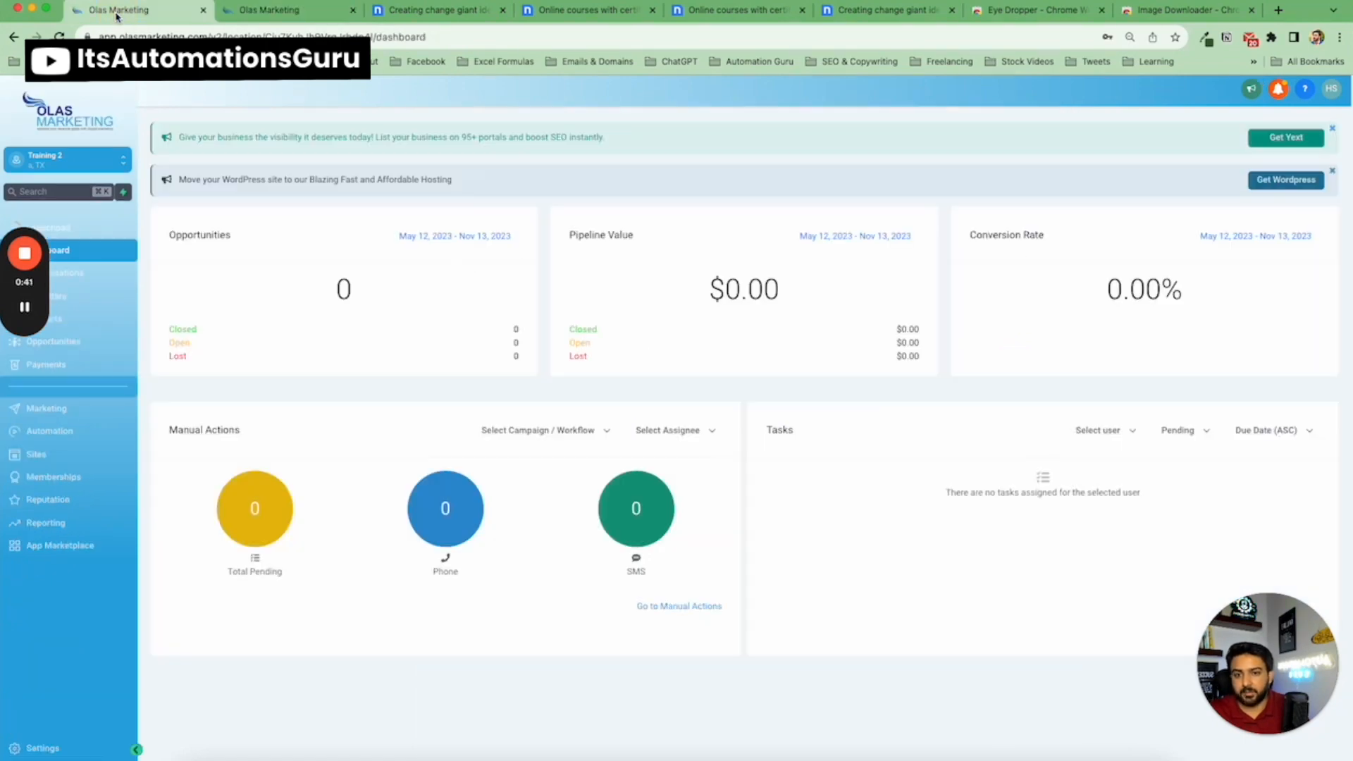
{"action": "left_click", "coordinate": [48, 463]}
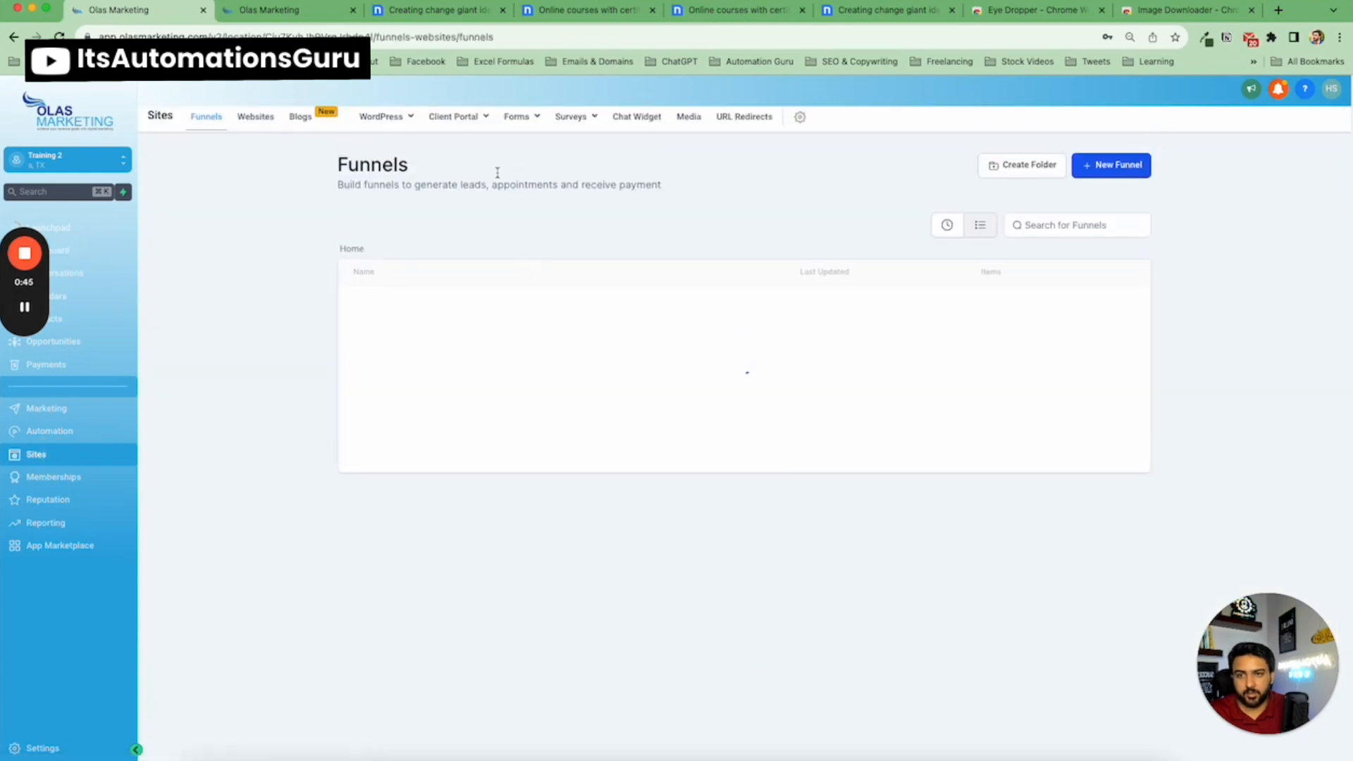
{"action": "left_click", "coordinate": [1110, 166]}
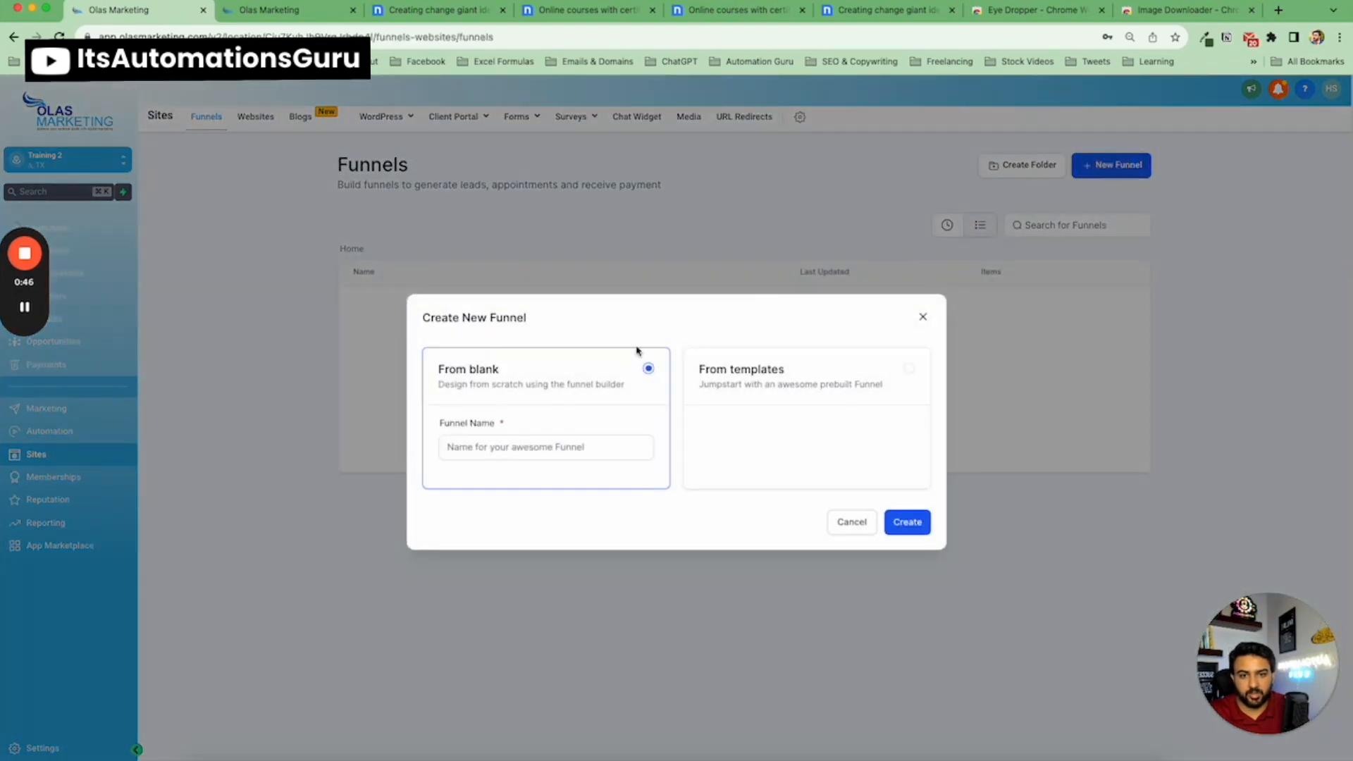
{"action": "left_click", "coordinate": [553, 437]}
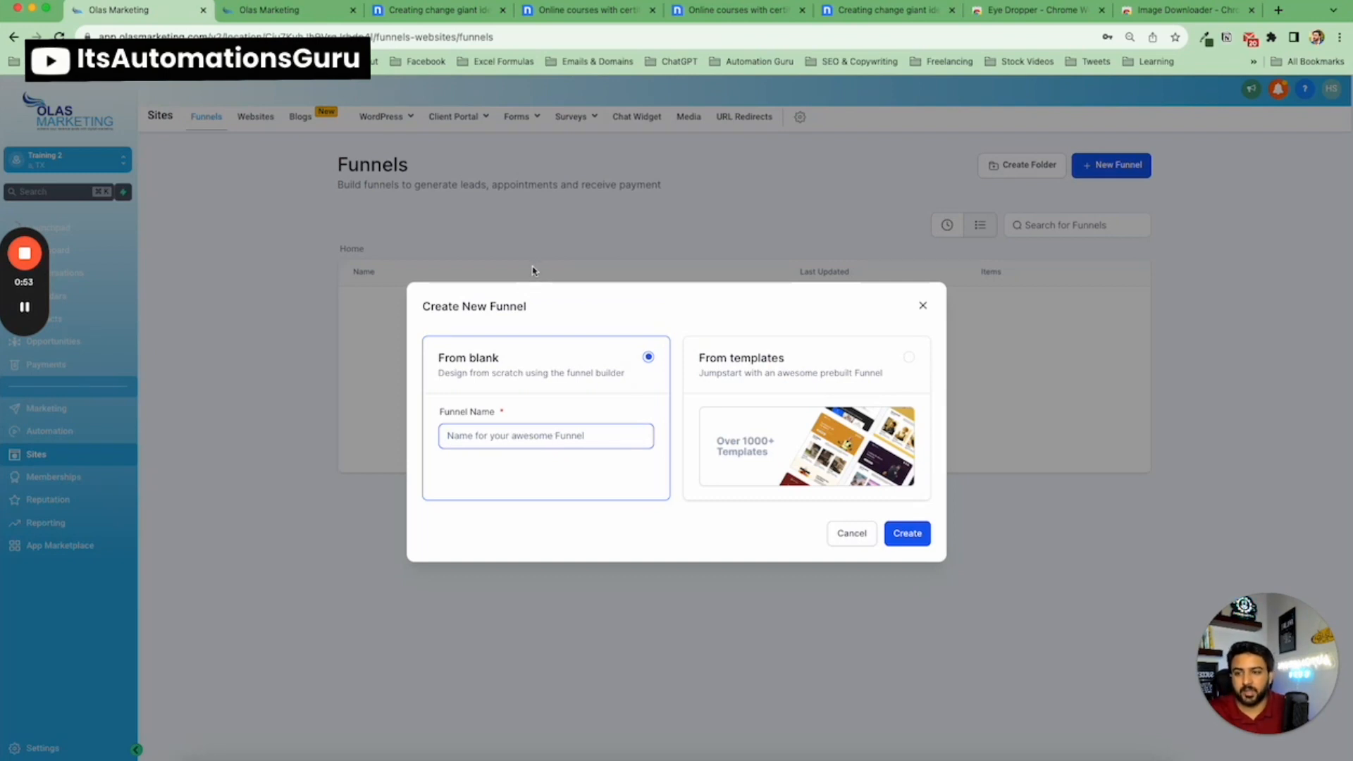
Browse the nicepage template previews open in the other tabs for design reference.
{"action": "left_click", "coordinate": [395, 11]}
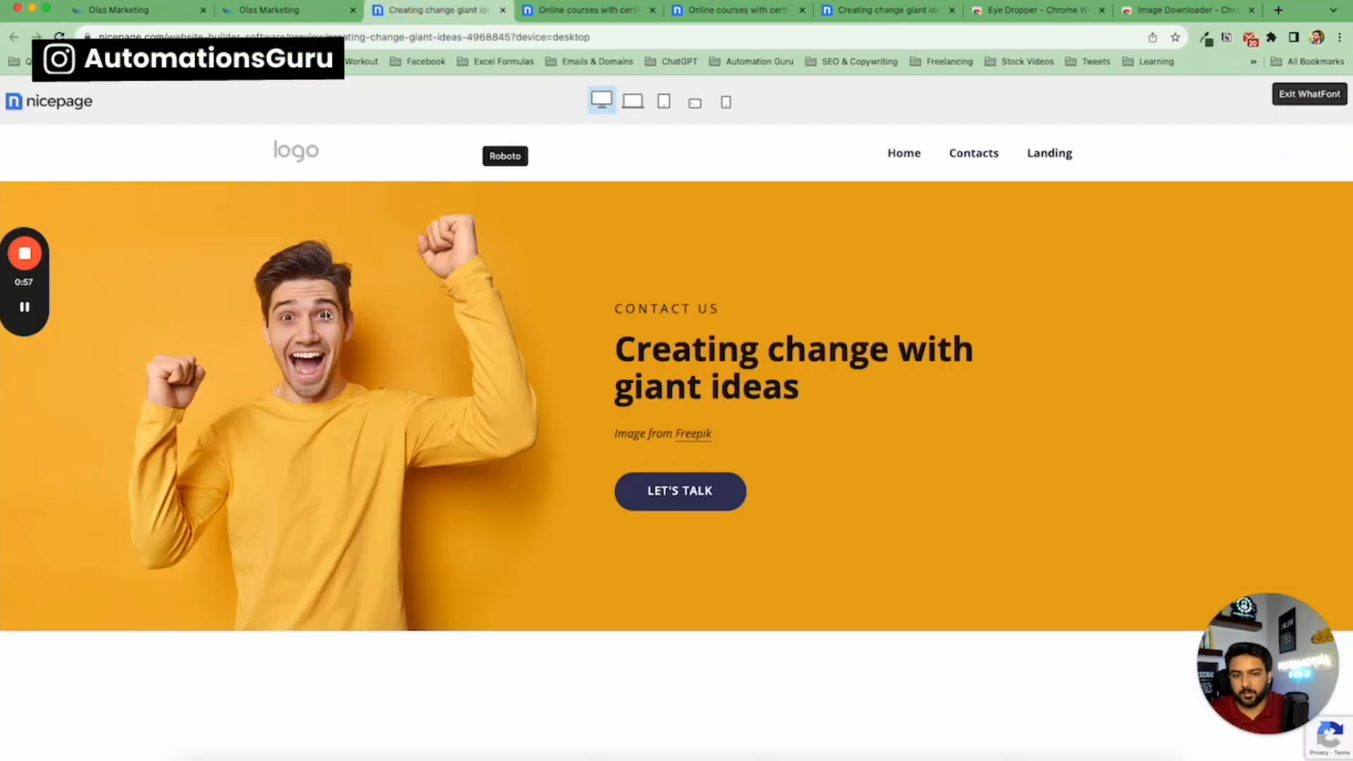
{"action": "scroll", "coordinate": [404, 375], "scroll_direction": "down", "scroll_amount": 15}
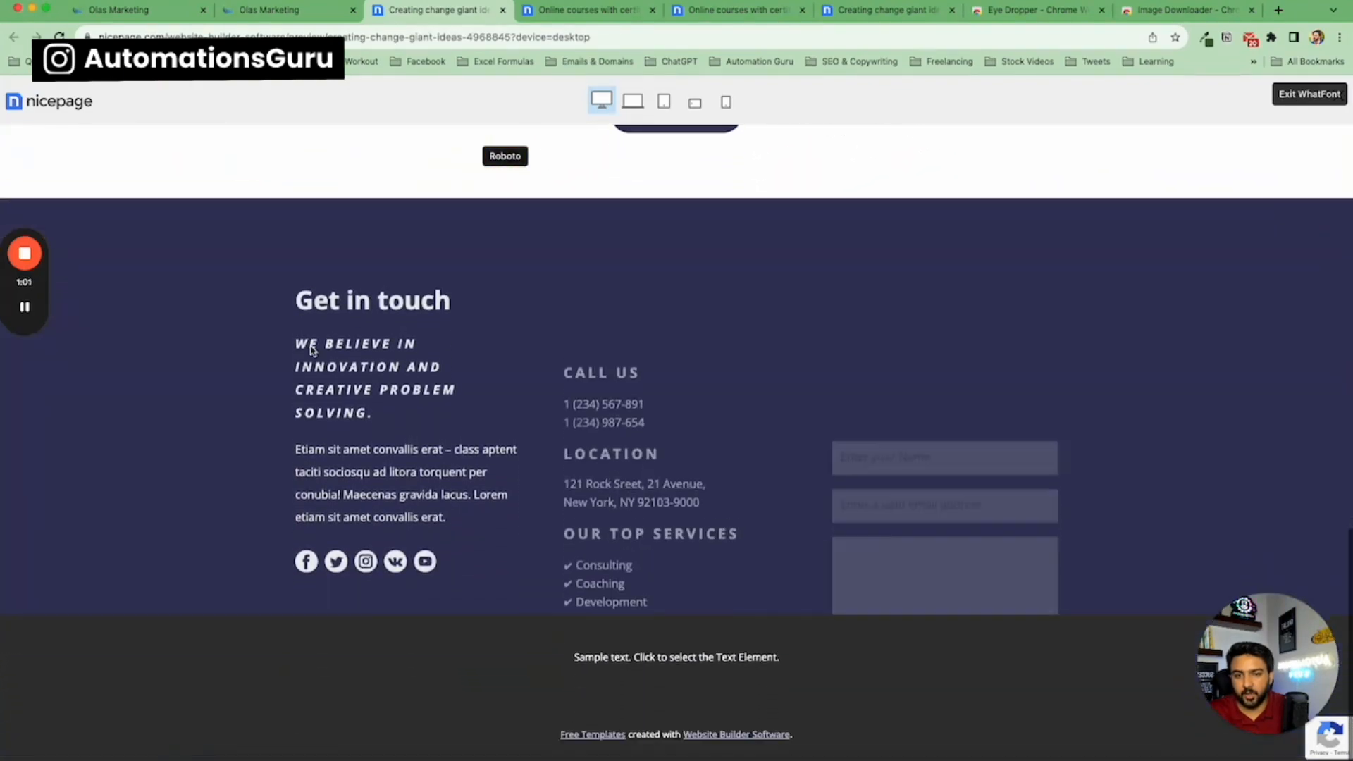
{"action": "scroll", "coordinate": [313, 348], "scroll_direction": "up", "scroll_amount": 15}
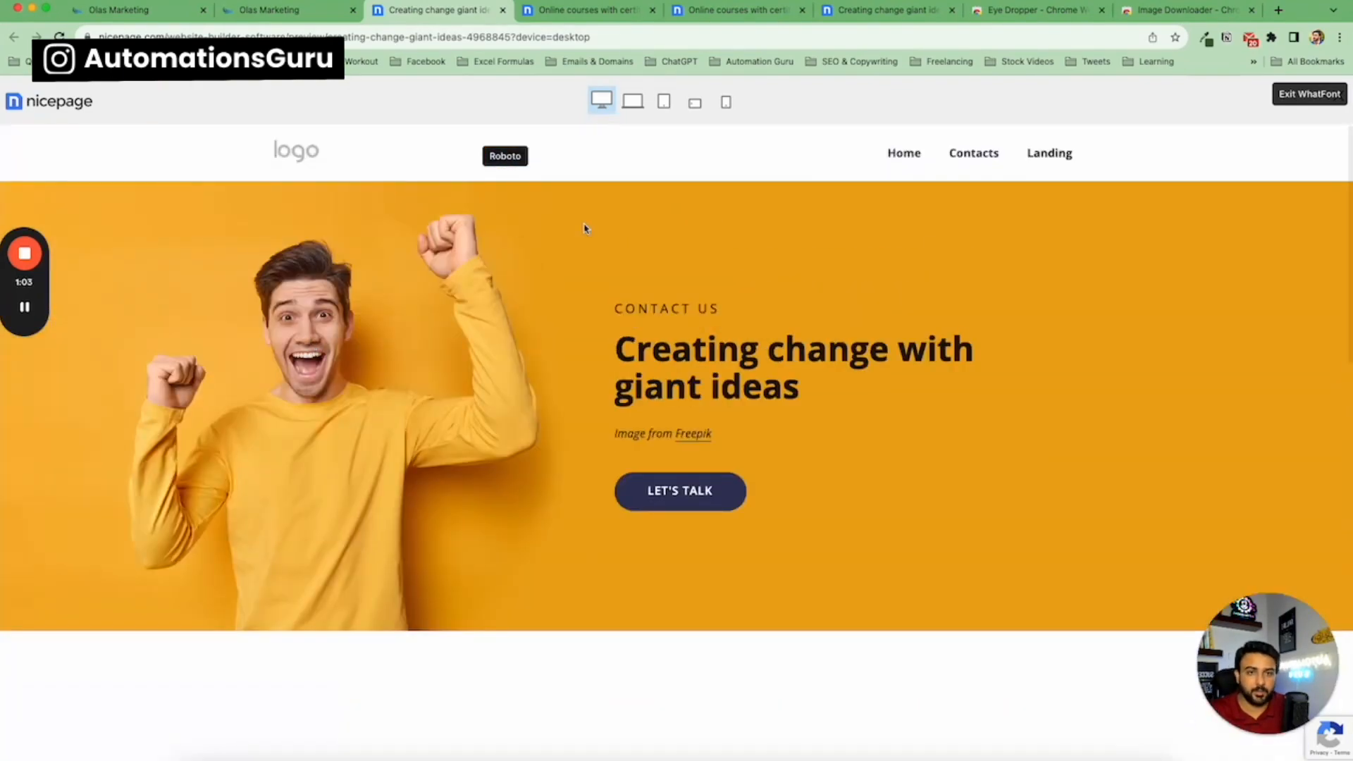
{"action": "left_click", "coordinate": [564, 11]}
{"action": "scroll", "coordinate": [324, 332], "scroll_direction": "down", "scroll_amount": 15}
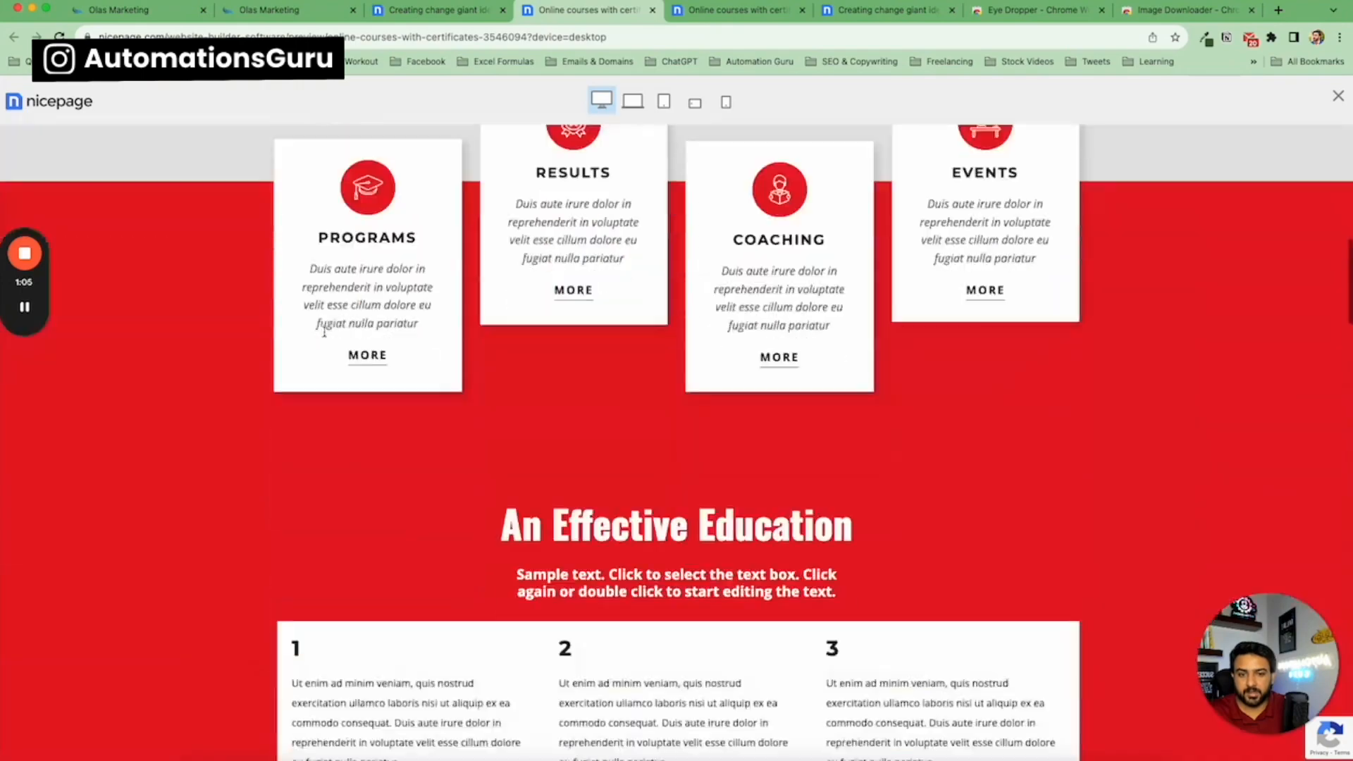
{"action": "scroll", "coordinate": [324, 336], "scroll_direction": "down", "scroll_amount": 14}
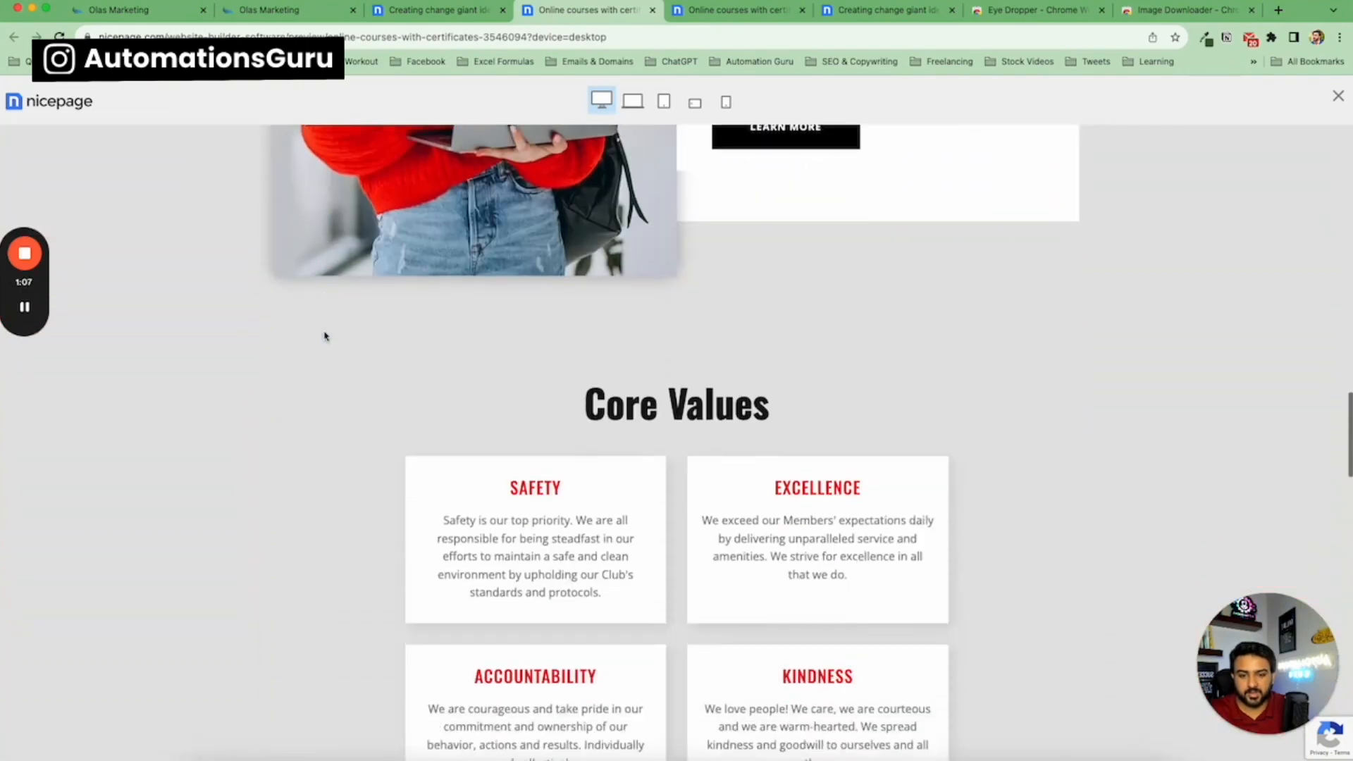
{"action": "scroll", "coordinate": [325, 337], "scroll_direction": "up", "scroll_amount": 9}
{"action": "scroll", "coordinate": [324, 337], "scroll_direction": "up", "scroll_amount": 6}
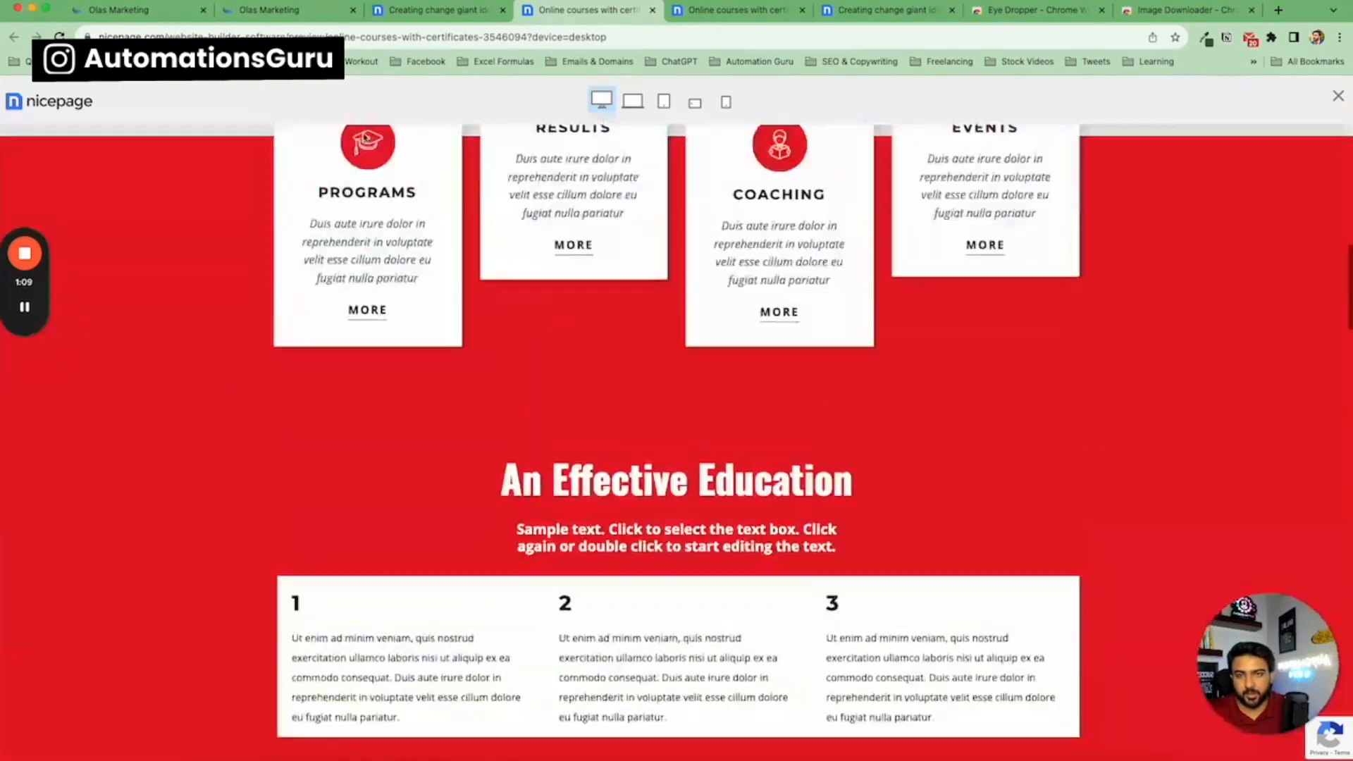
Create the blank funnel named Landing Page and open its steps page.
{"action": "left_click", "coordinate": [408, 11]}
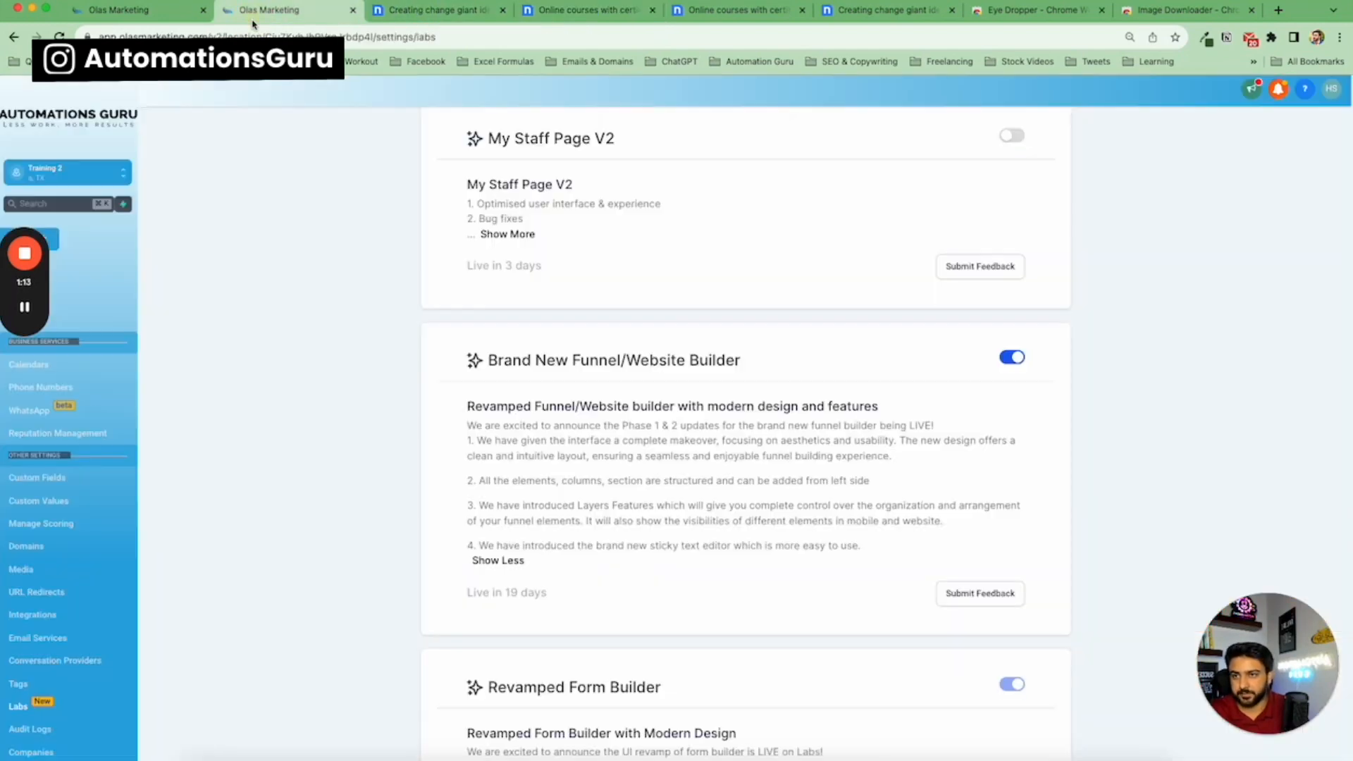
{"action": "left_click", "coordinate": [291, 17]}
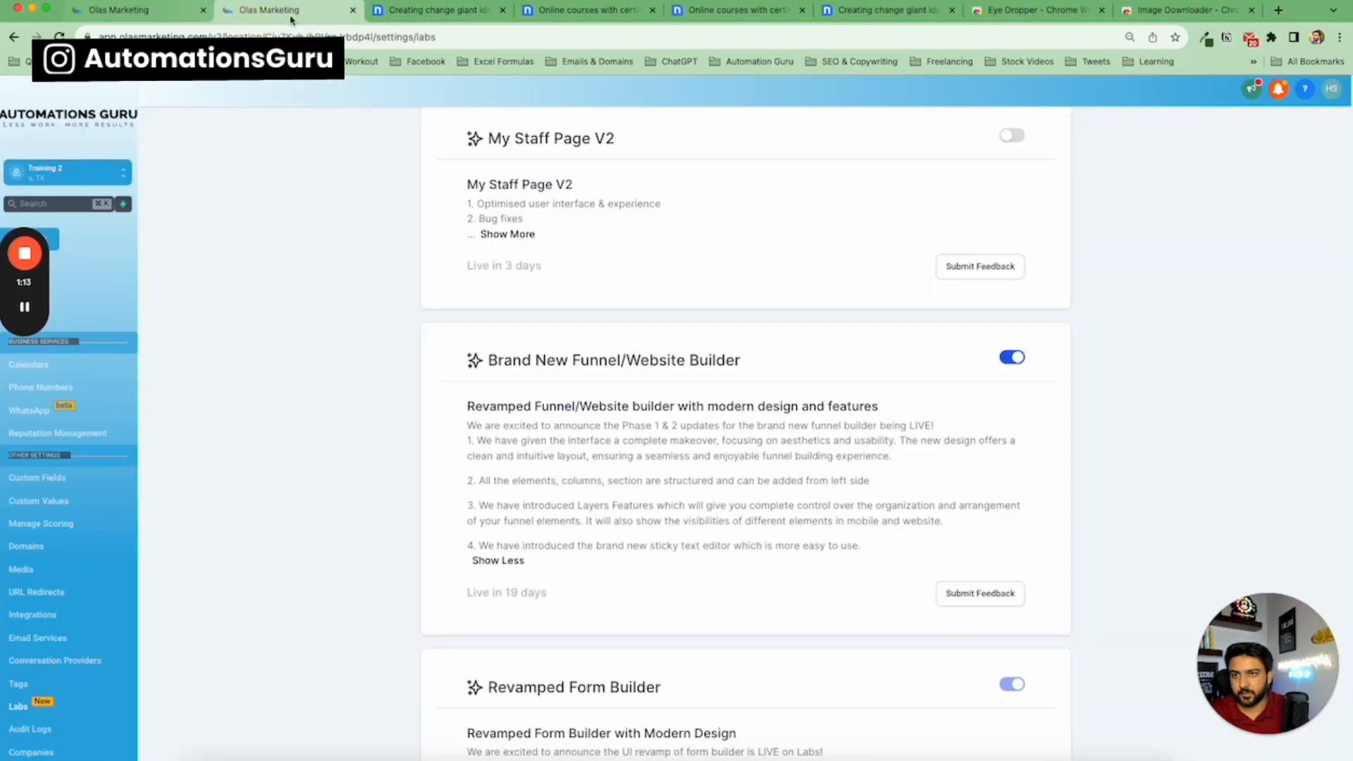
{"action": "left_click", "coordinate": [189, 15]}
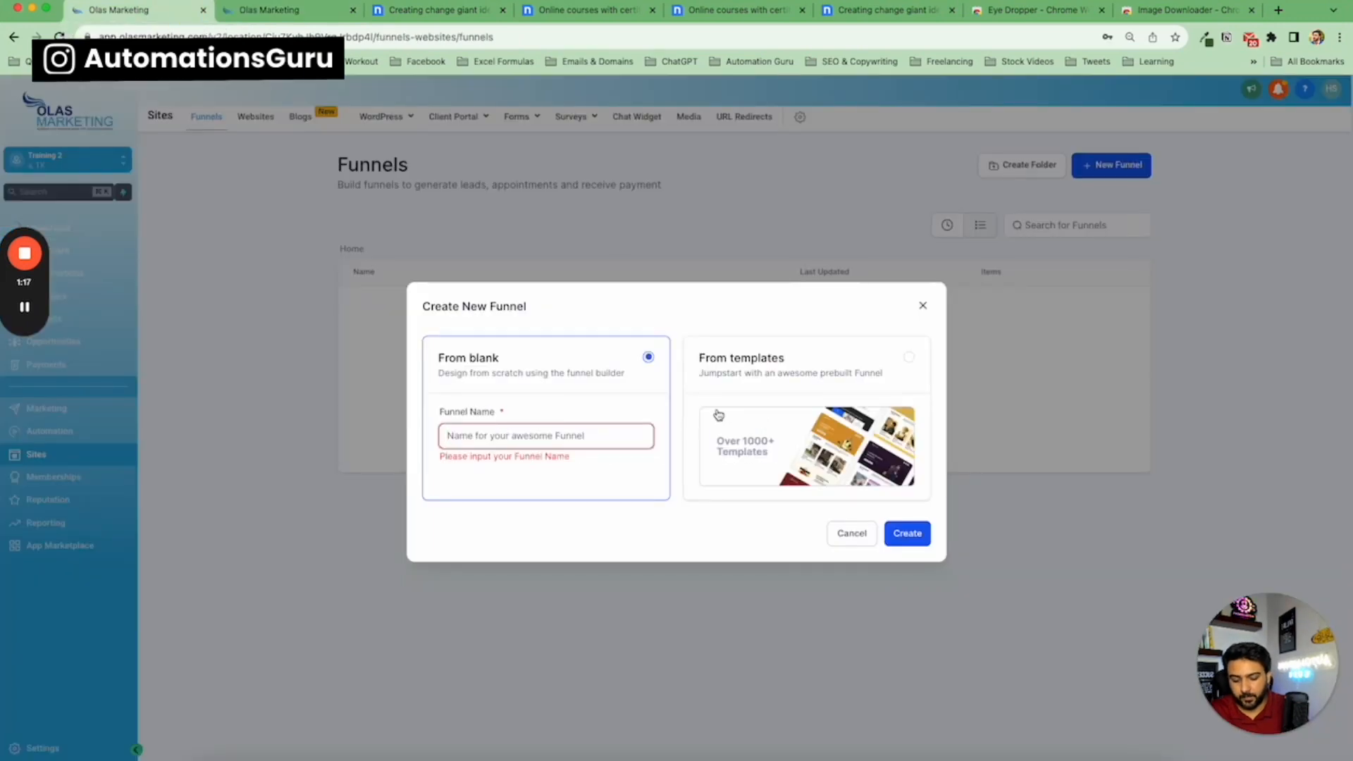
{"action": "type", "text": "Landing Page"}
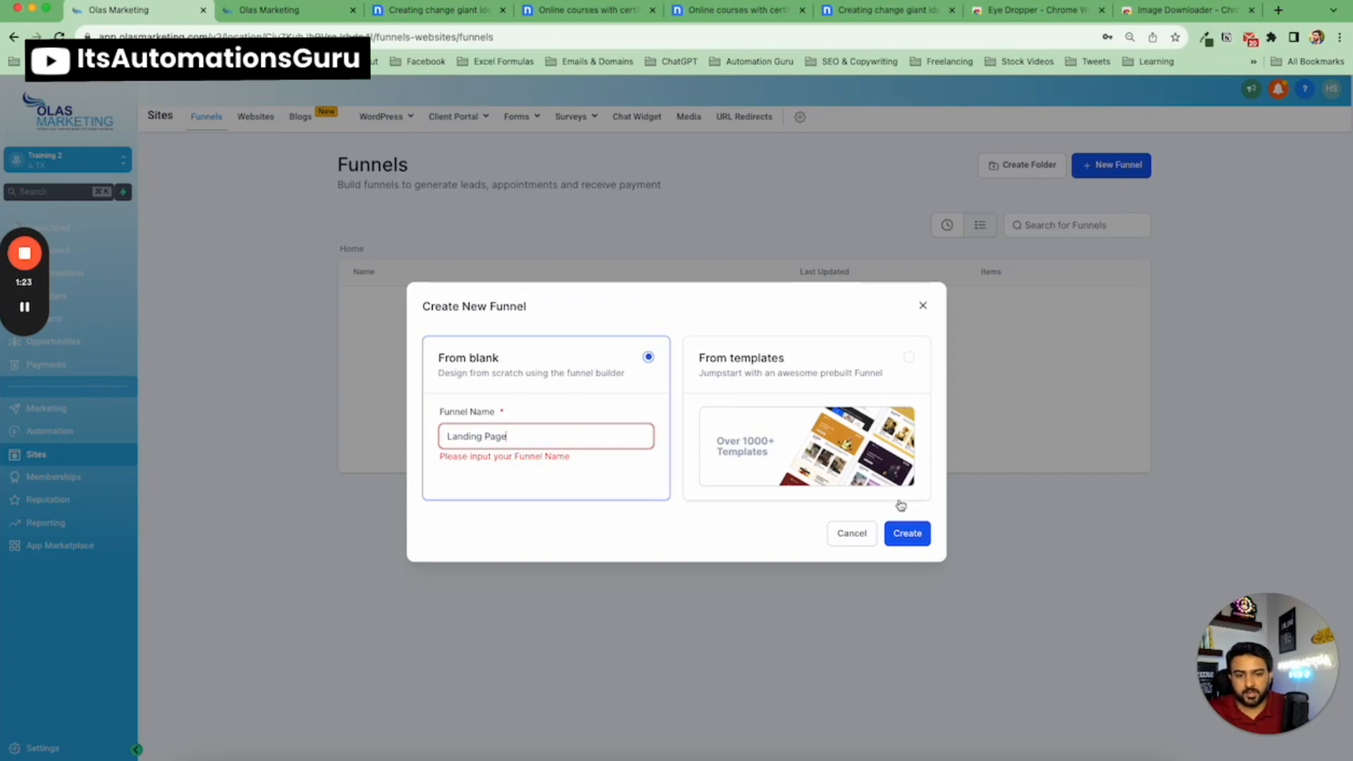
{"action": "left_click", "coordinate": [911, 542]}
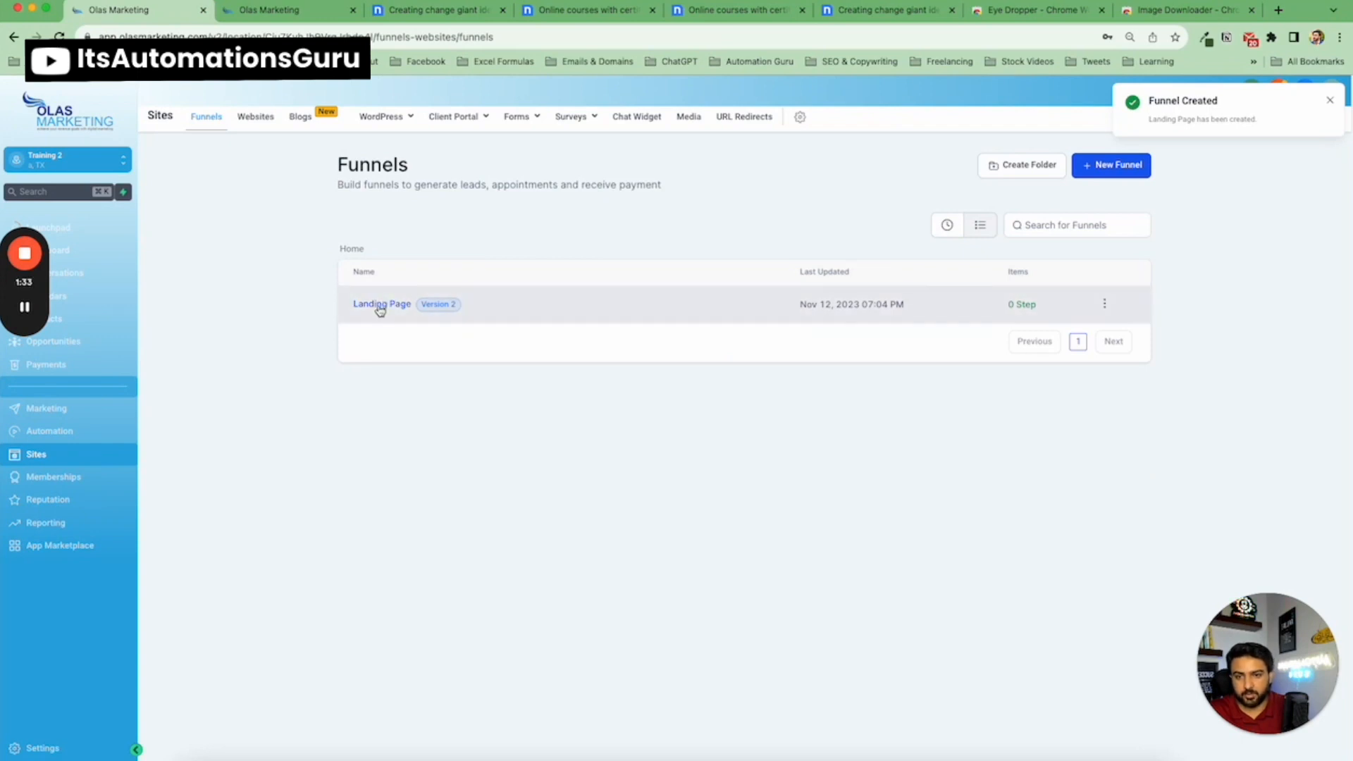
{"action": "left_click", "coordinate": [380, 308]}
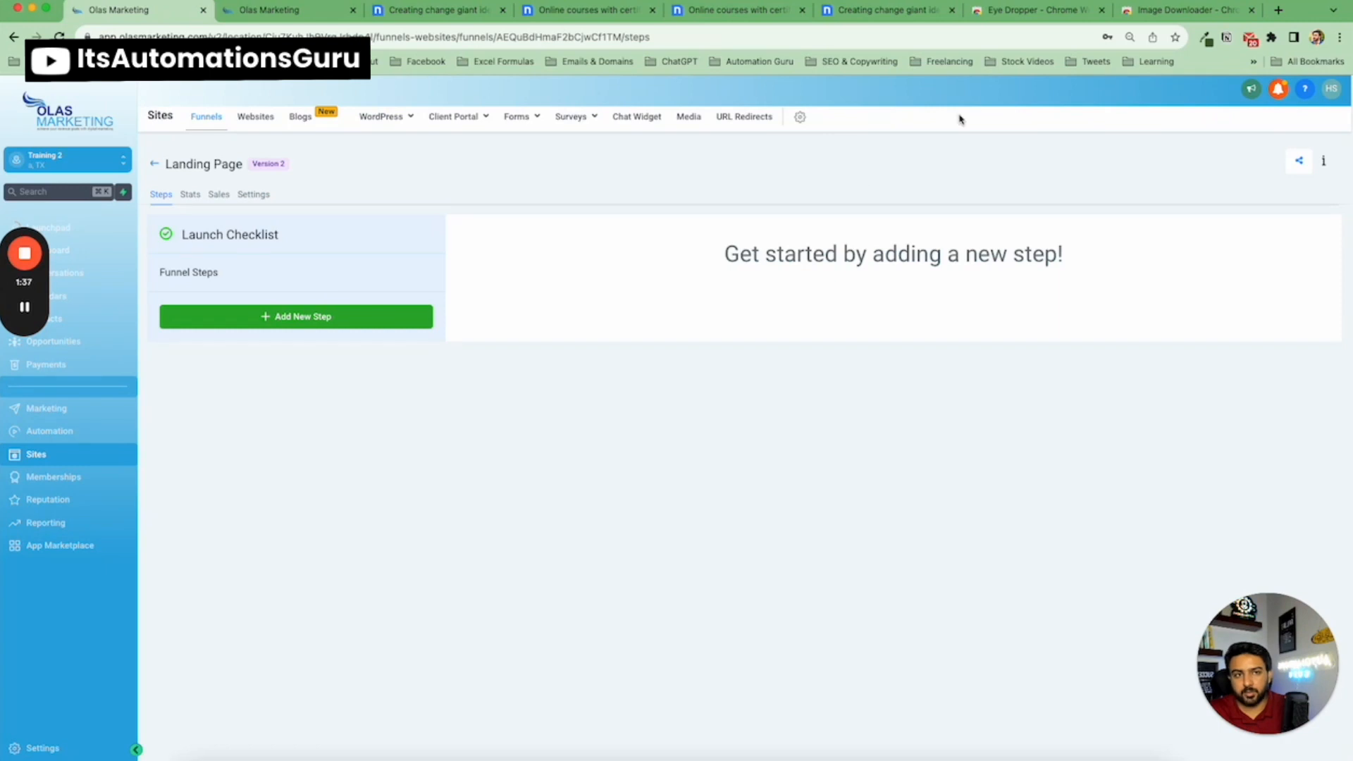
View the Eye Dropper extension's store page, then return to the orange nicepage template.
{"action": "left_click", "coordinate": [1072, 16]}
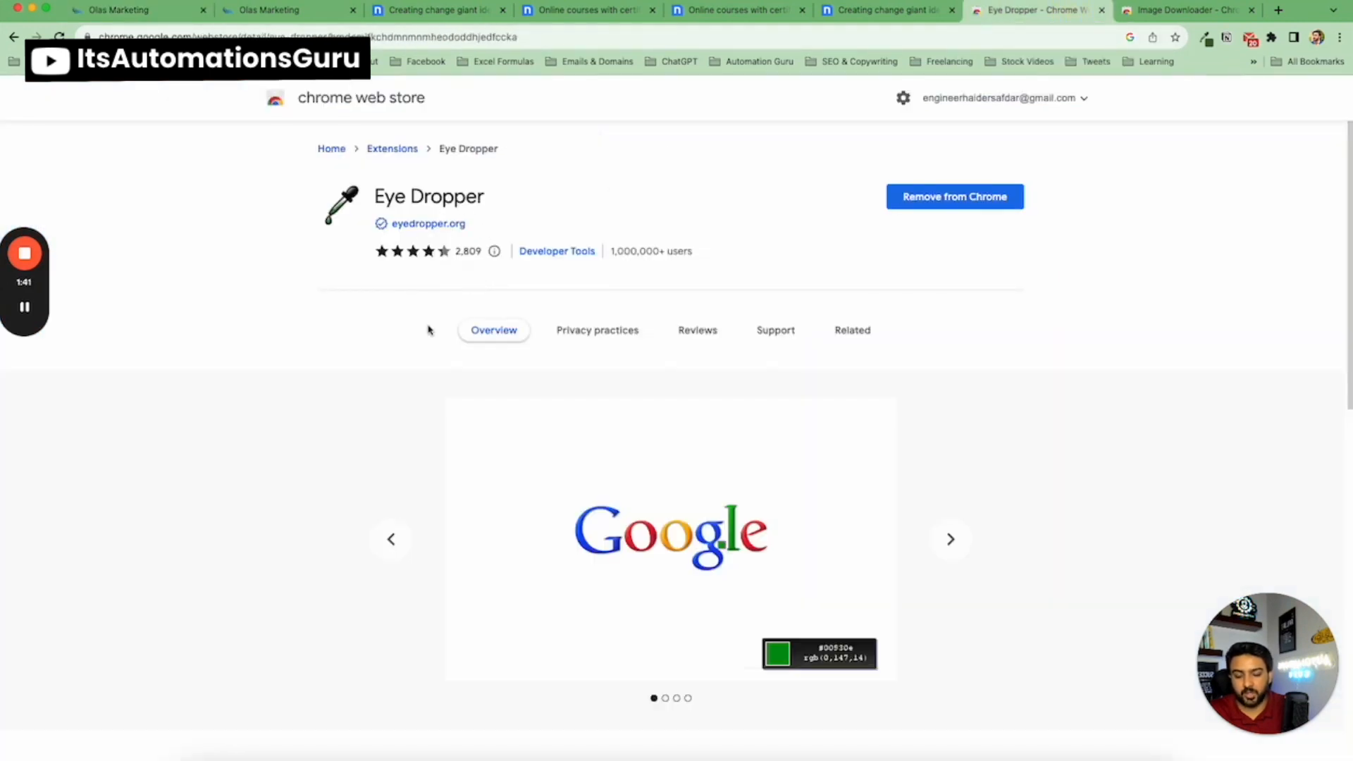
{"action": "scroll", "coordinate": [395, 339], "scroll_direction": "down", "scroll_amount": 2}
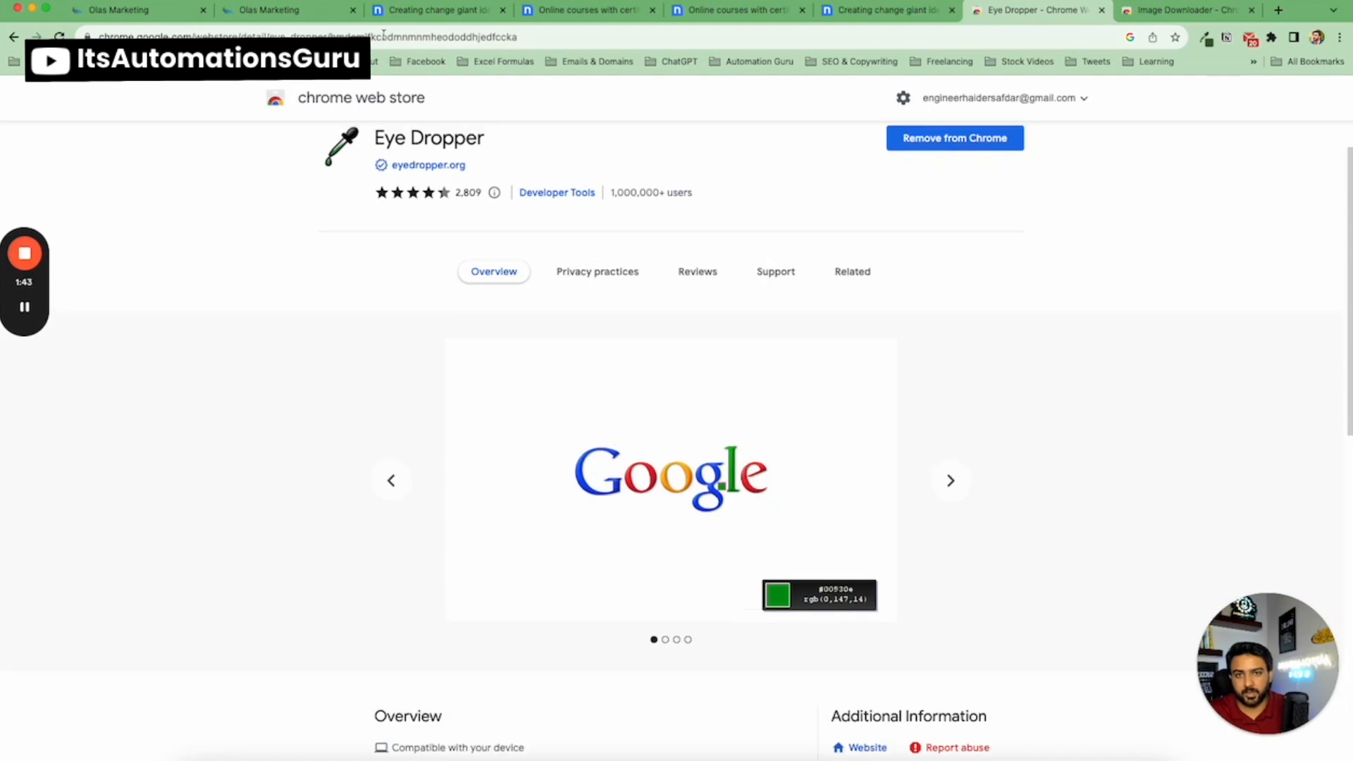
{"action": "left_click", "coordinate": [420, 13]}
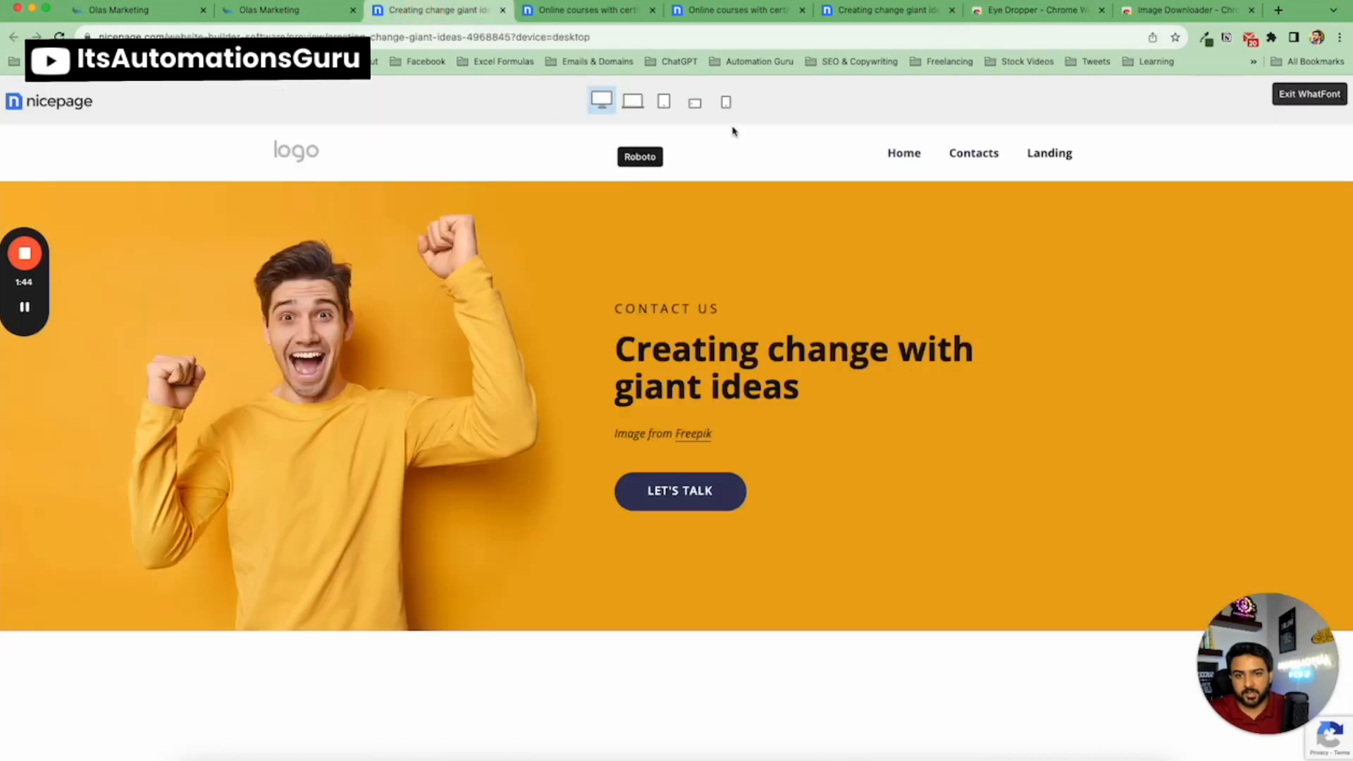
Pick the hero section's orange background colour from the template with the Eye Dropper extension.
{"action": "left_click", "coordinate": [1207, 38]}
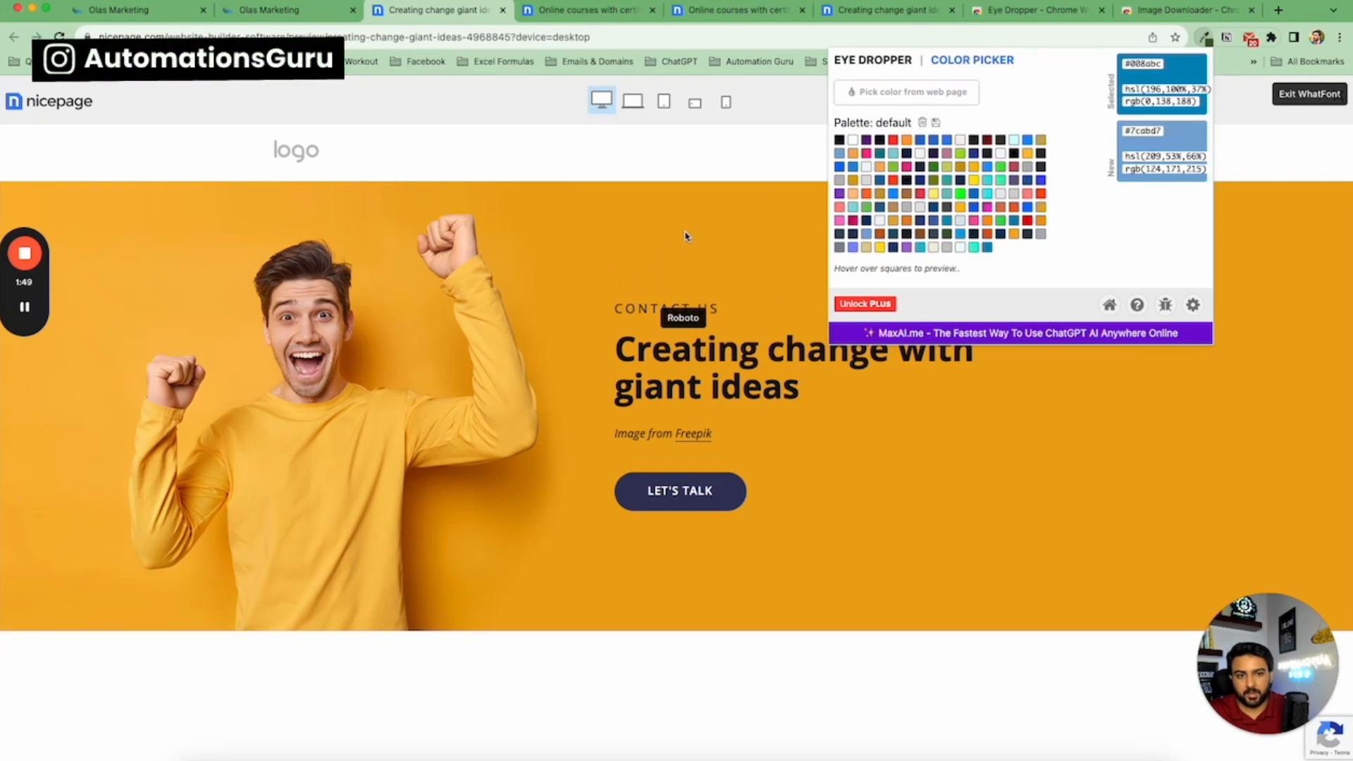
{"action": "left_click", "coordinate": [692, 169]}
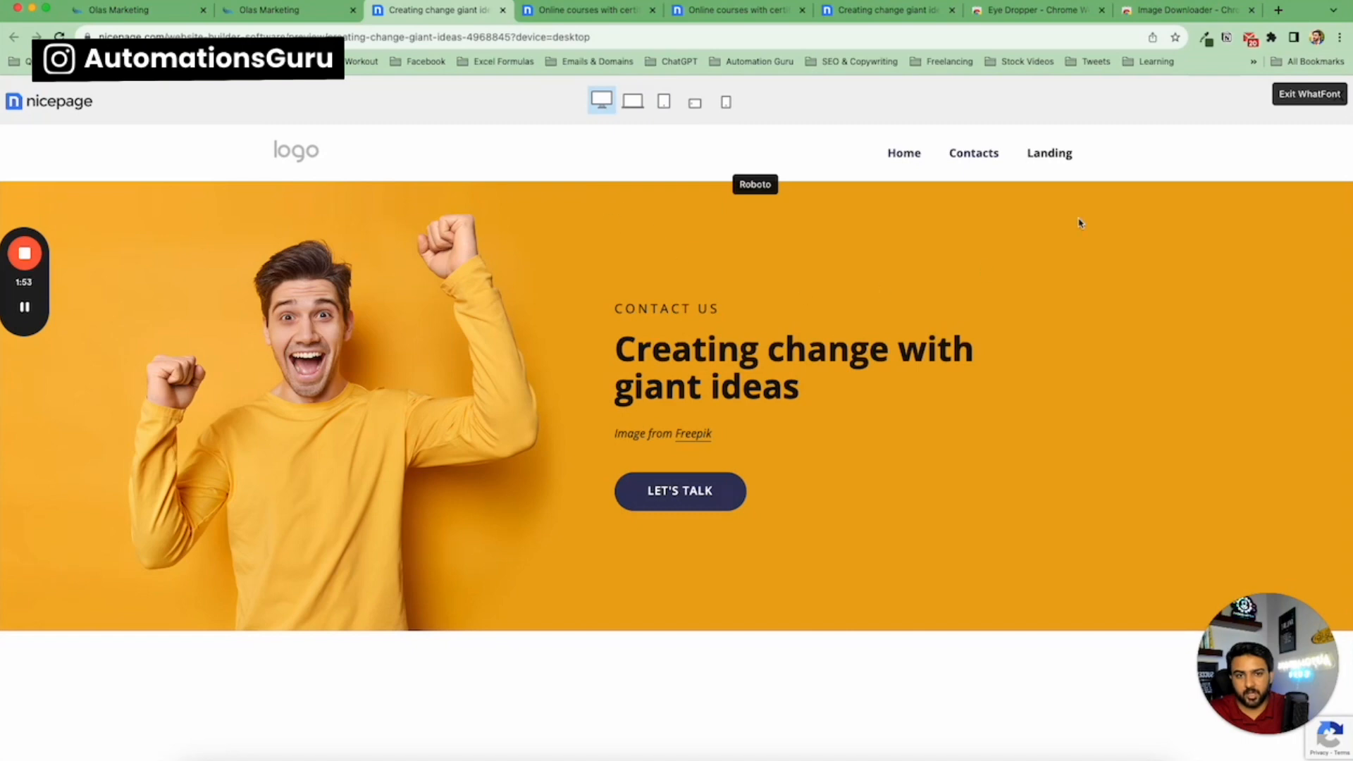
{"action": "left_click", "coordinate": [1205, 37]}
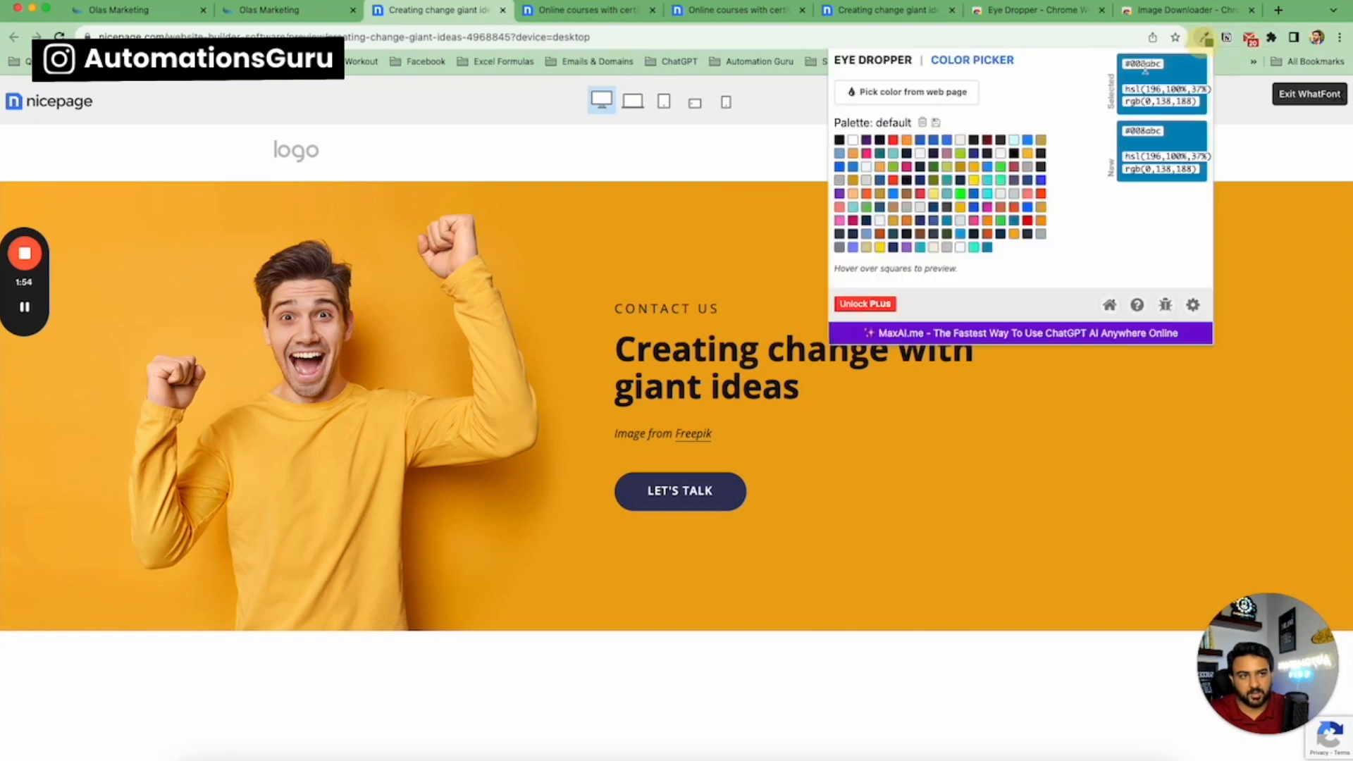
{"action": "left_click", "coordinate": [959, 102]}
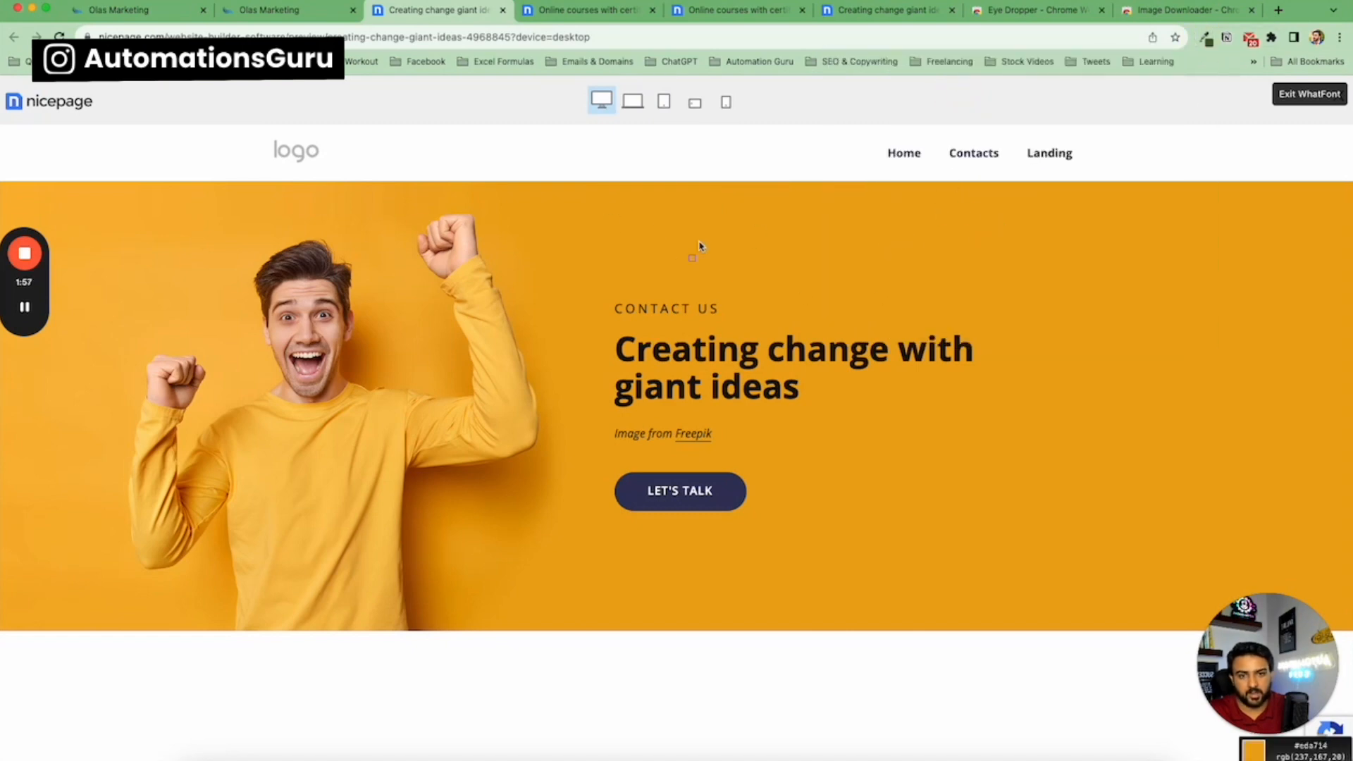
{"action": "left_click", "coordinate": [631, 244]}
{"action": "left_click", "coordinate": [1206, 37]}
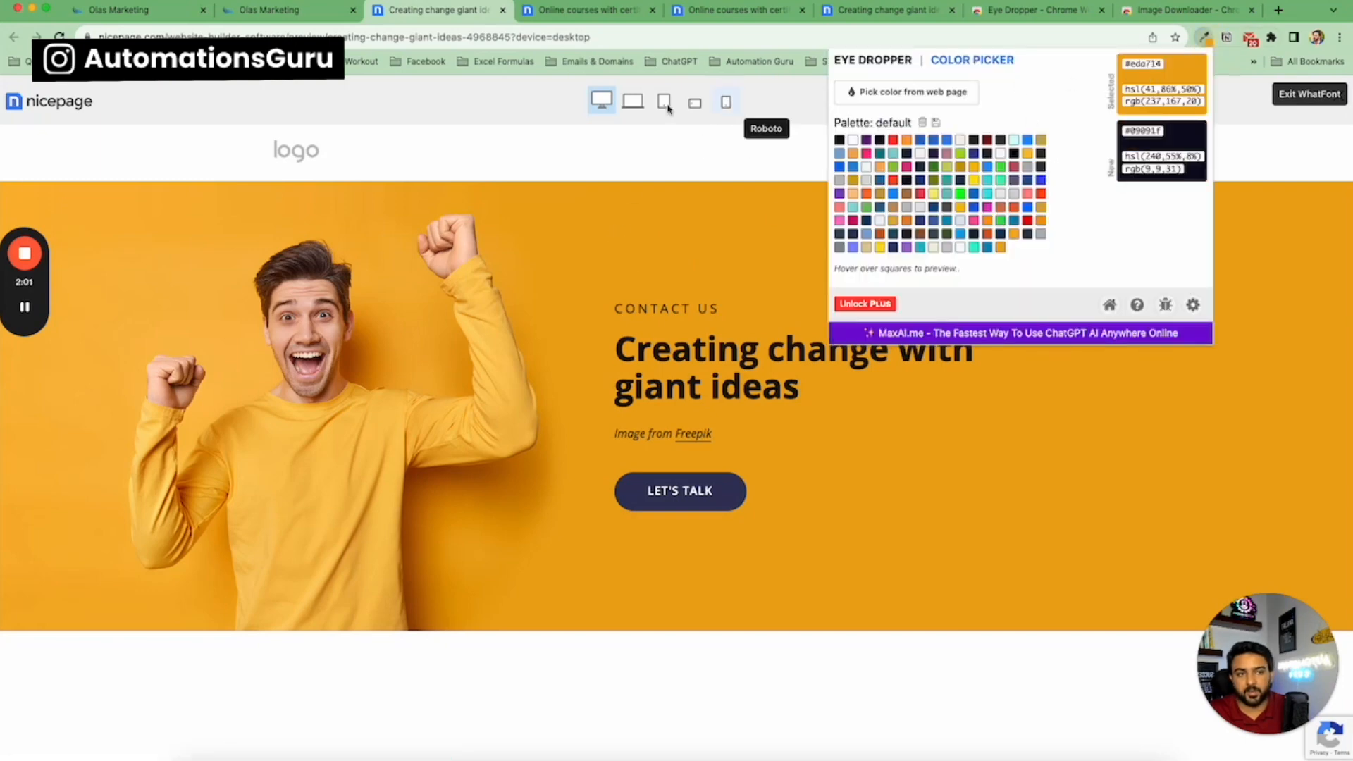
{"action": "scroll", "coordinate": [596, 274], "scroll_direction": "down", "scroll_amount": 10}
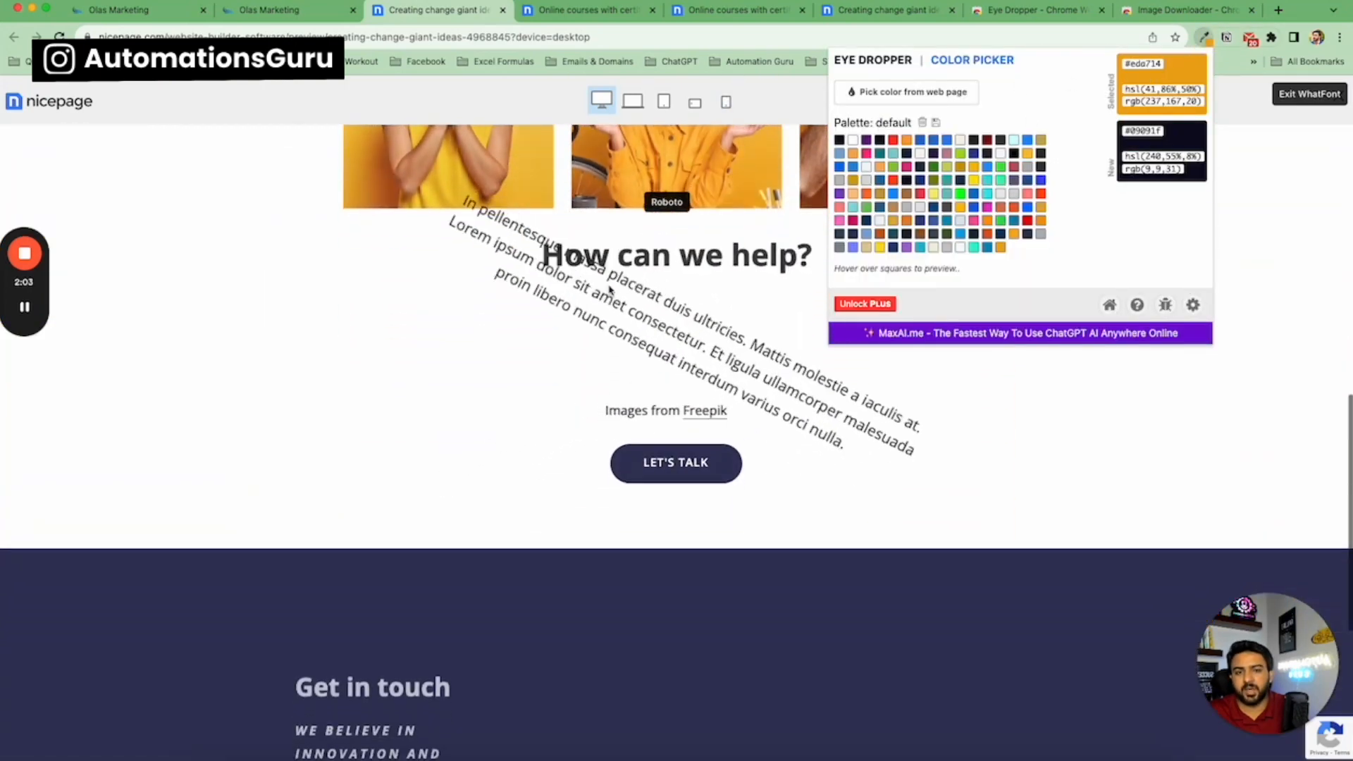
{"action": "scroll", "coordinate": [610, 288], "scroll_direction": "up", "scroll_amount": 6}
{"action": "scroll", "coordinate": [611, 288], "scroll_direction": "up", "scroll_amount": 8}
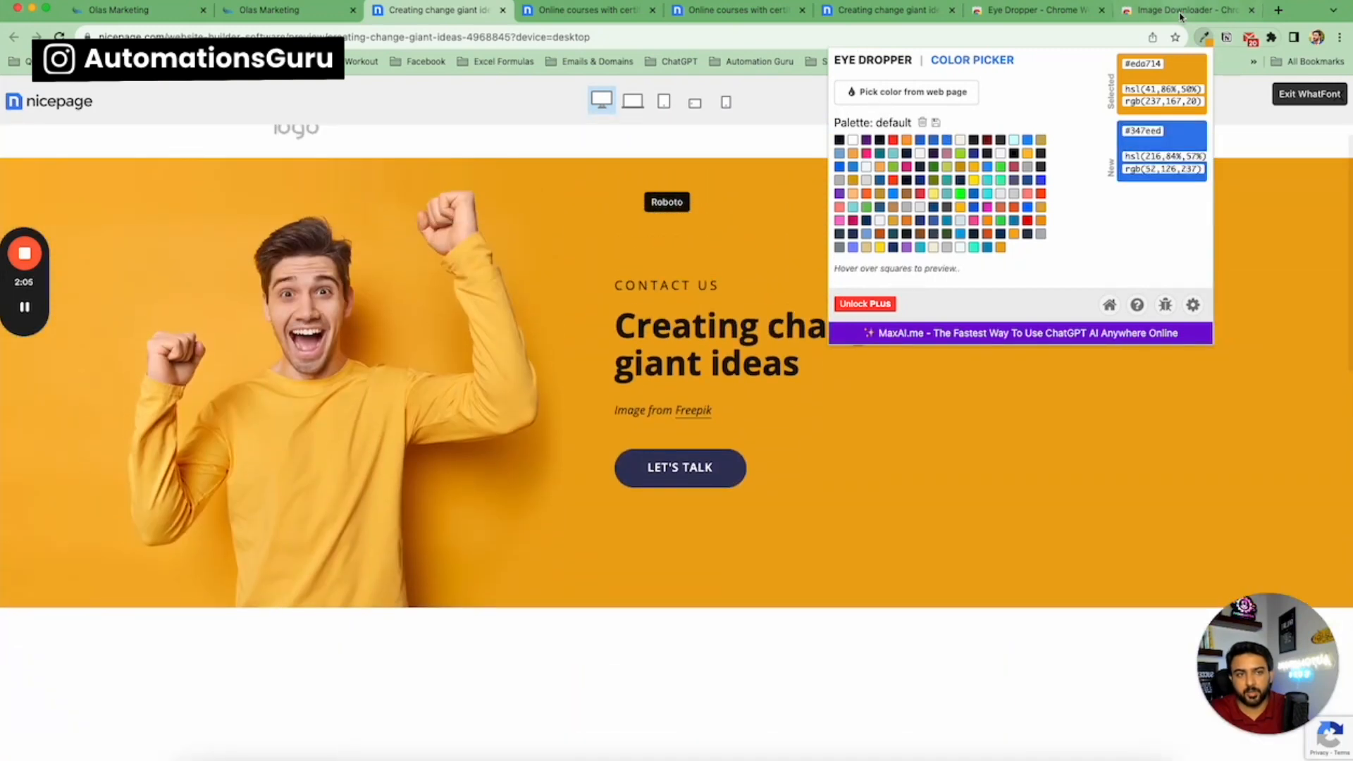
{"action": "left_click", "coordinate": [878, 153]}
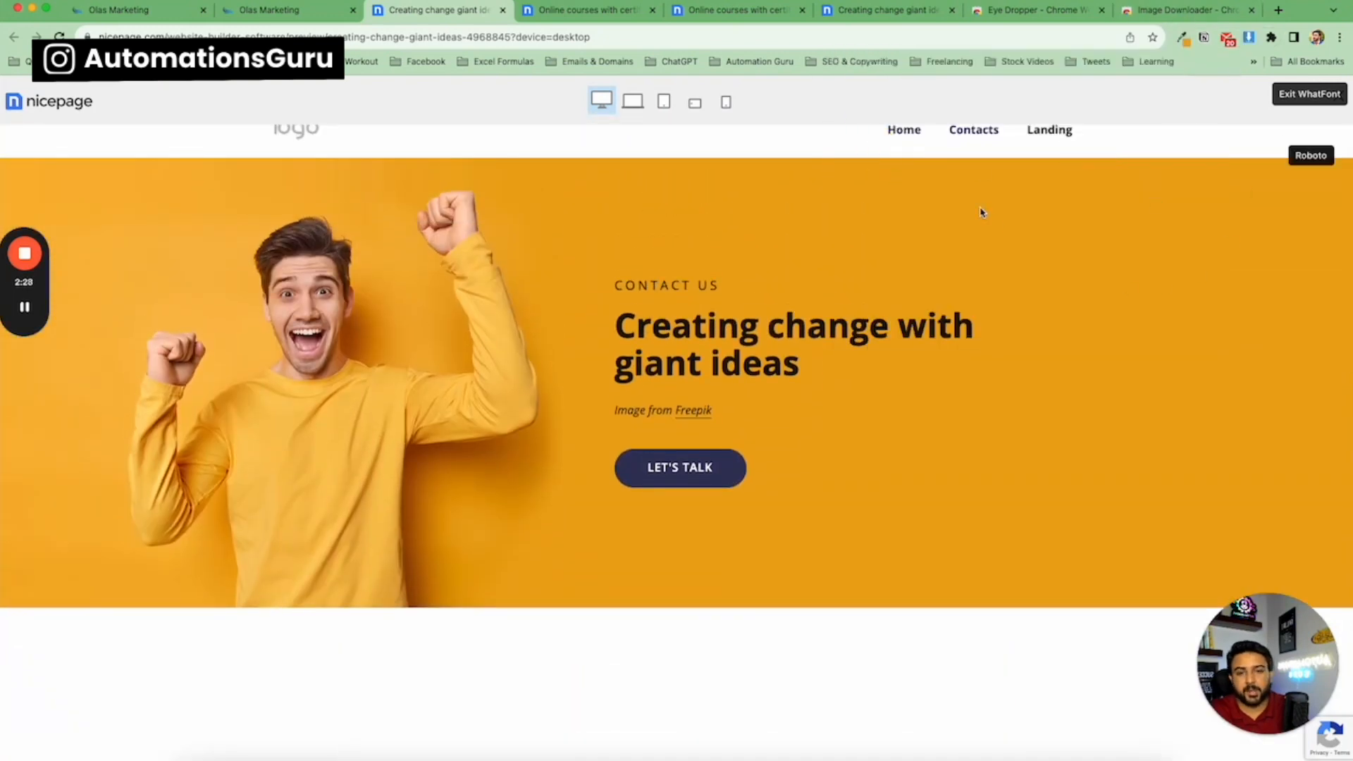
{"action": "scroll", "coordinate": [713, 207], "scroll_direction": "up", "scroll_amount": 1}
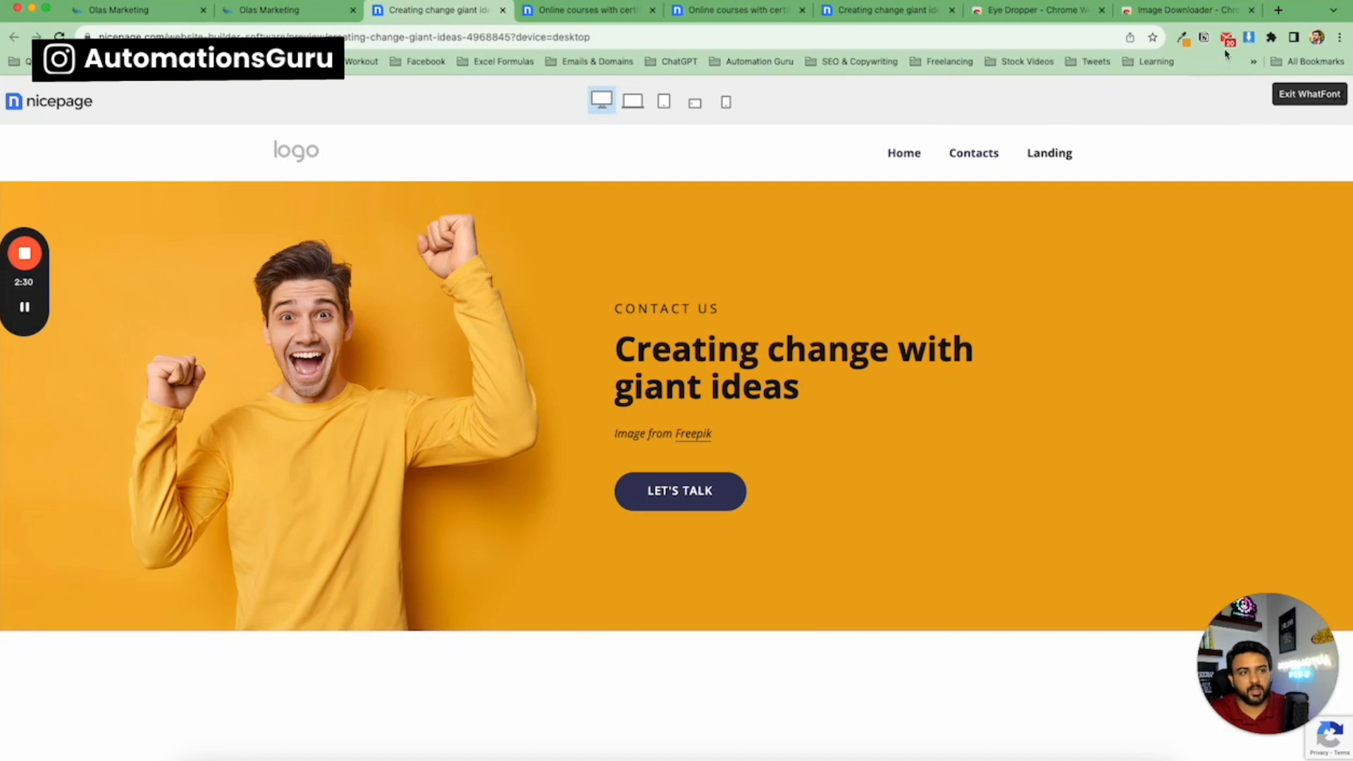
Browse the template's images in the Image Downloader extension, then return to the funnel.
{"action": "left_click", "coordinate": [1249, 39]}
{"action": "scroll", "coordinate": [1090, 247], "scroll_direction": "down", "scroll_amount": 5}
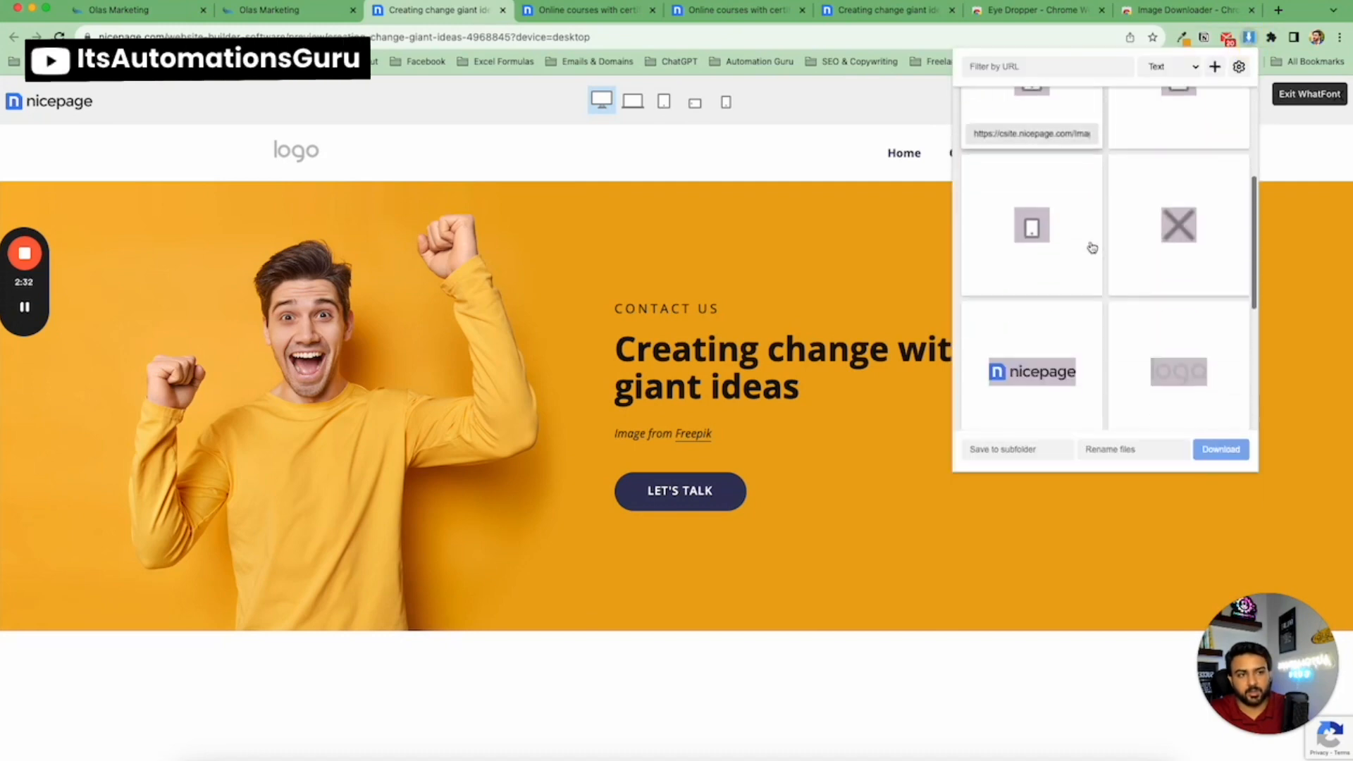
{"action": "scroll", "coordinate": [1091, 250], "scroll_direction": "down", "scroll_amount": 2}
{"action": "left_click", "coordinate": [432, 166]}
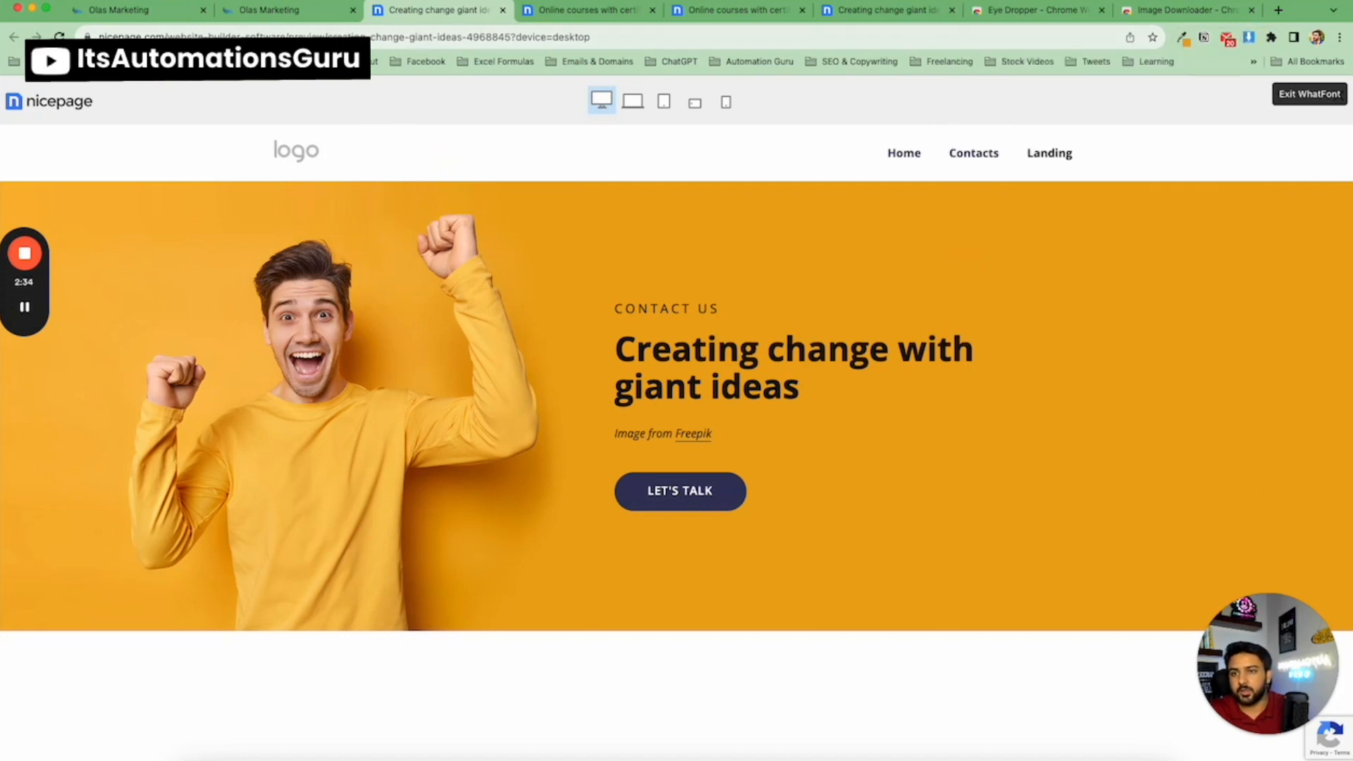
{"action": "left_click", "coordinate": [173, 20]}
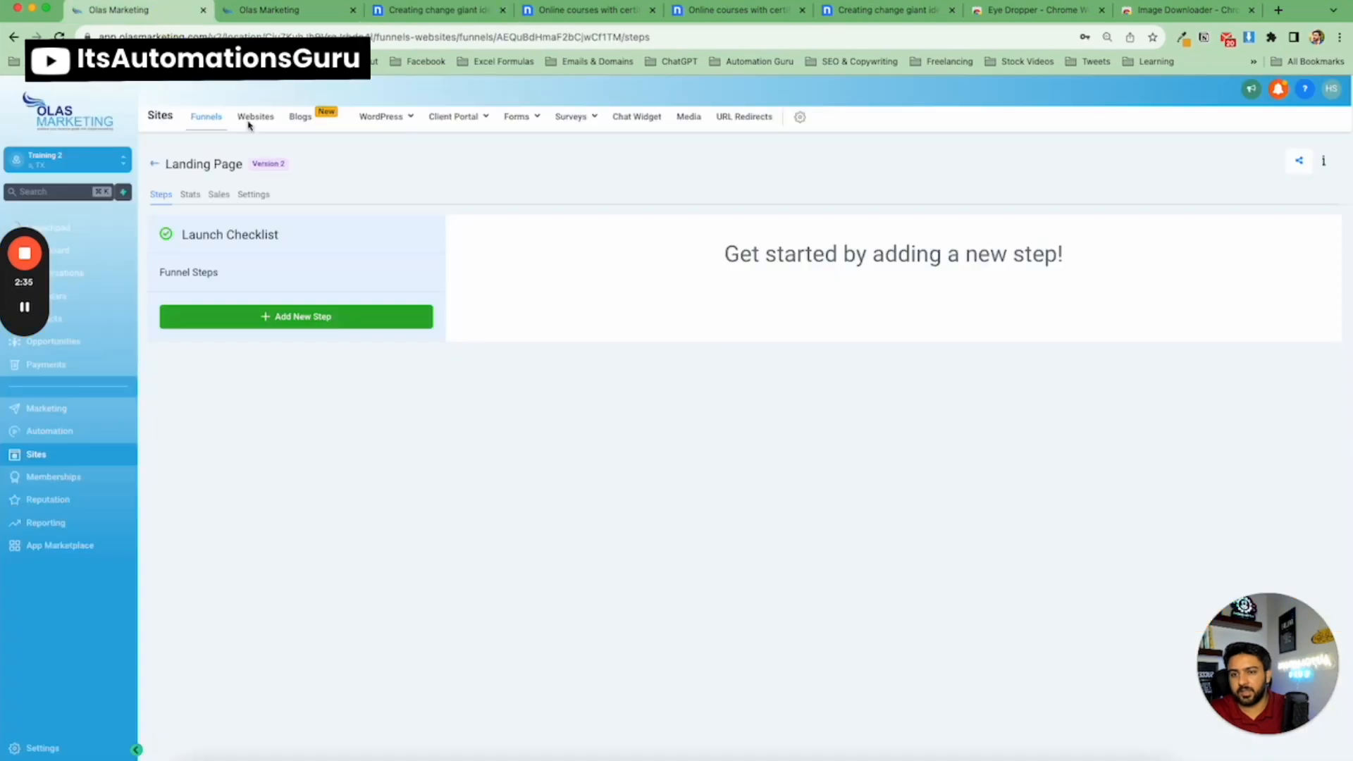
Add a funnel step named HomePage and start its page from blank.
{"action": "left_click", "coordinate": [328, 319]}
{"action": "left_click", "coordinate": [523, 193]}
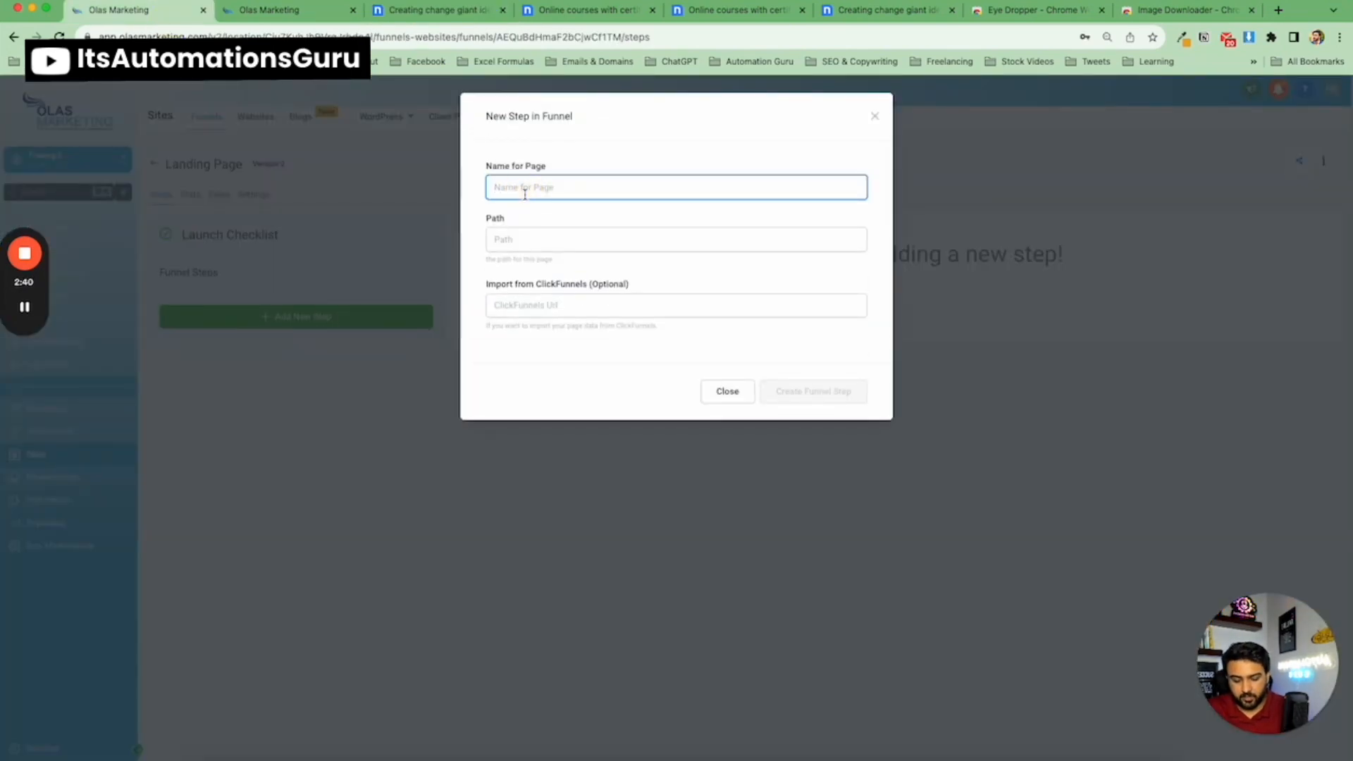
{"action": "type", "text": "HomePage"}
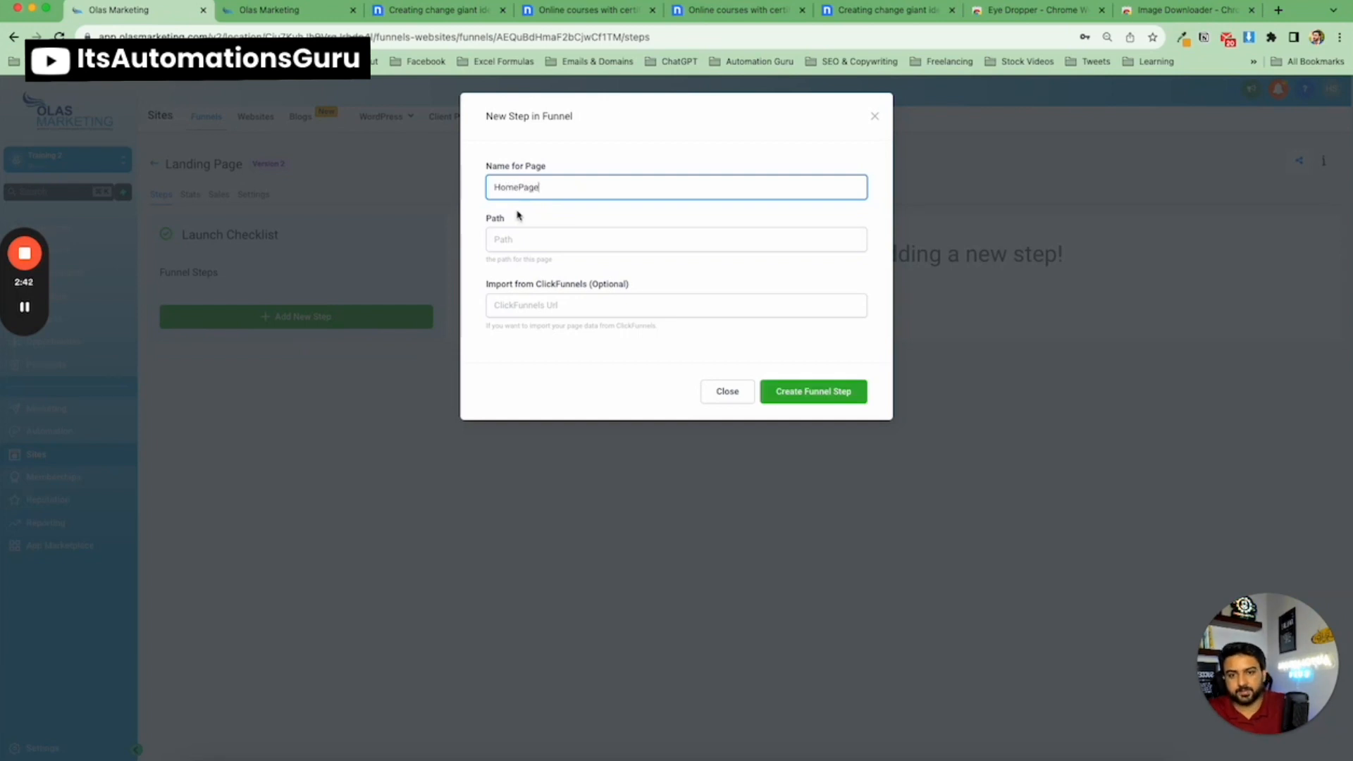
{"action": "left_click", "coordinate": [534, 235]}
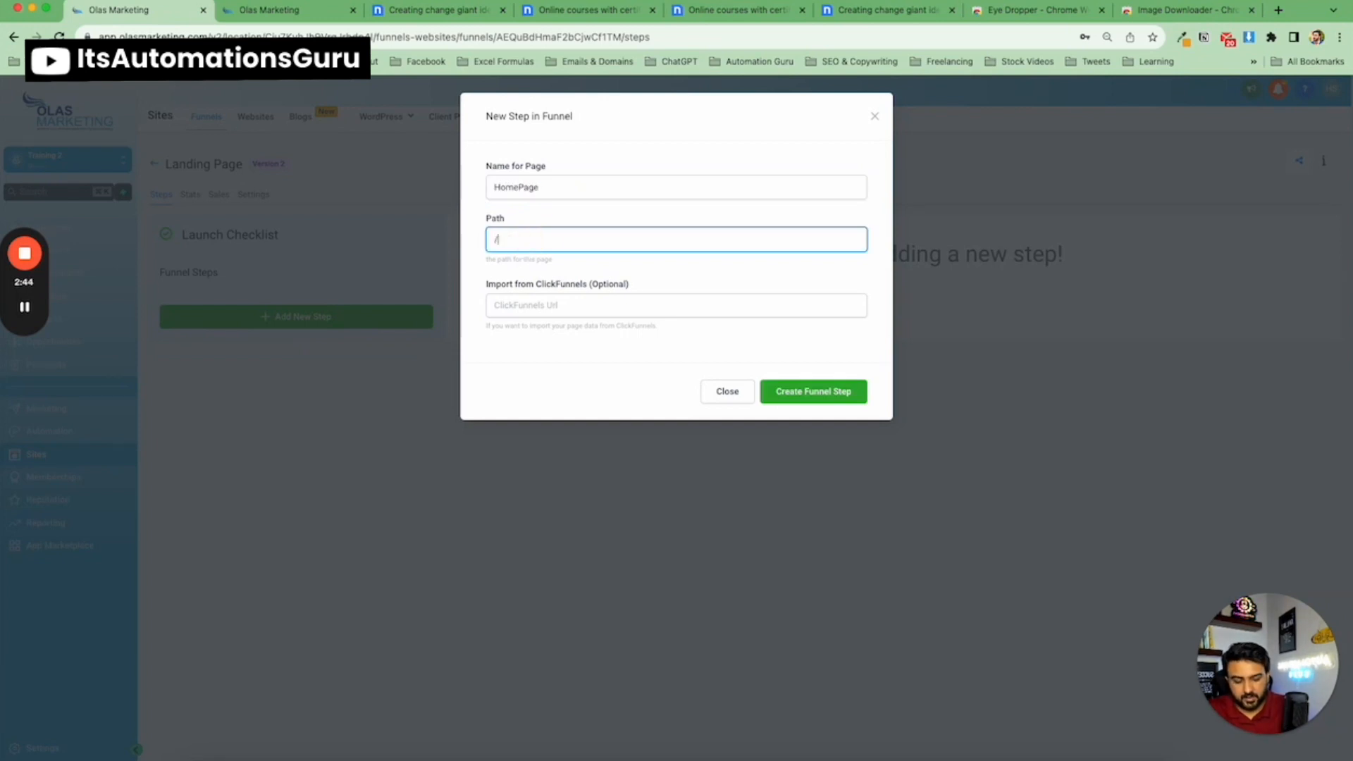
{"action": "left_click", "coordinate": [792, 393]}
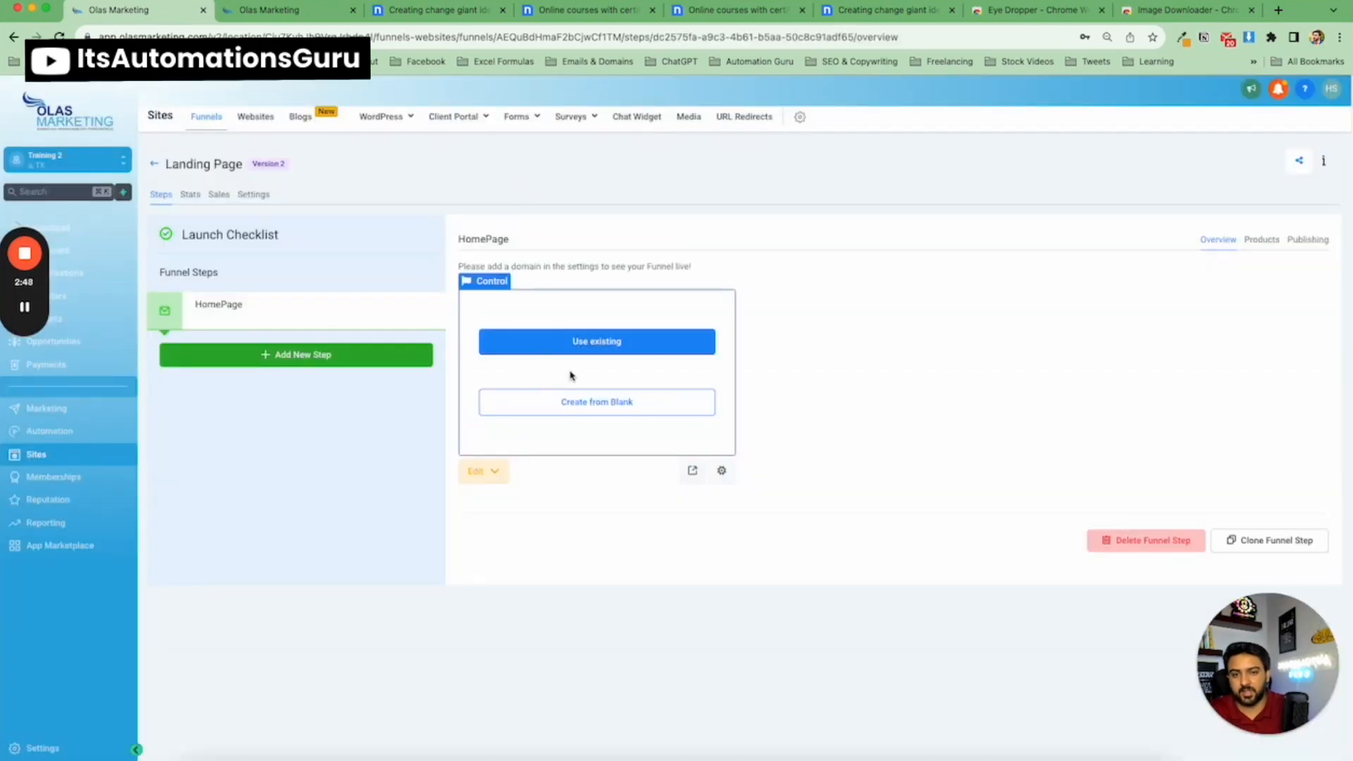
{"action": "left_click", "coordinate": [606, 407]}
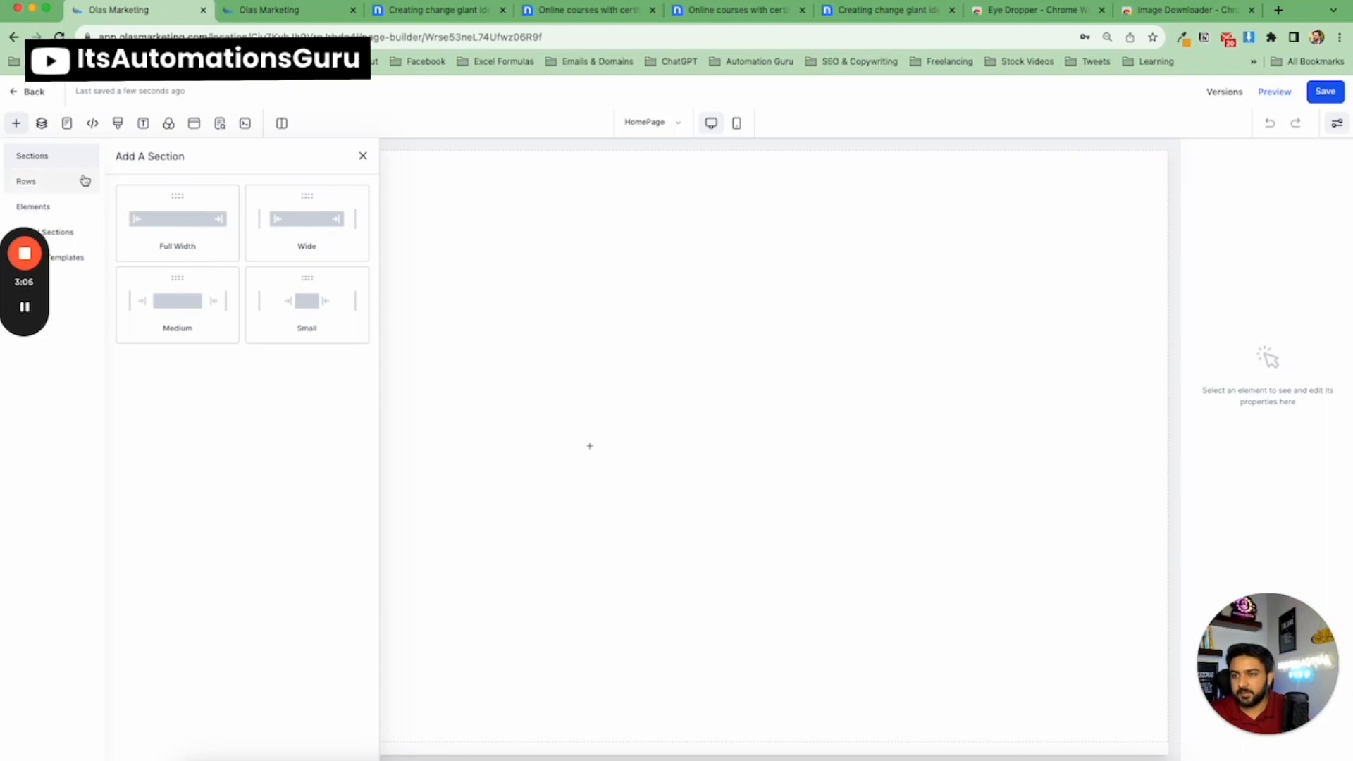
Browse the page builder's Rows, Elements, Global Sections and Section Templates panels.
{"action": "mouse_move", "coordinate": [41, 296]}
{"action": "left_click_drag", "start_coordinate": [43, 293], "coordinate": [46, 432]}
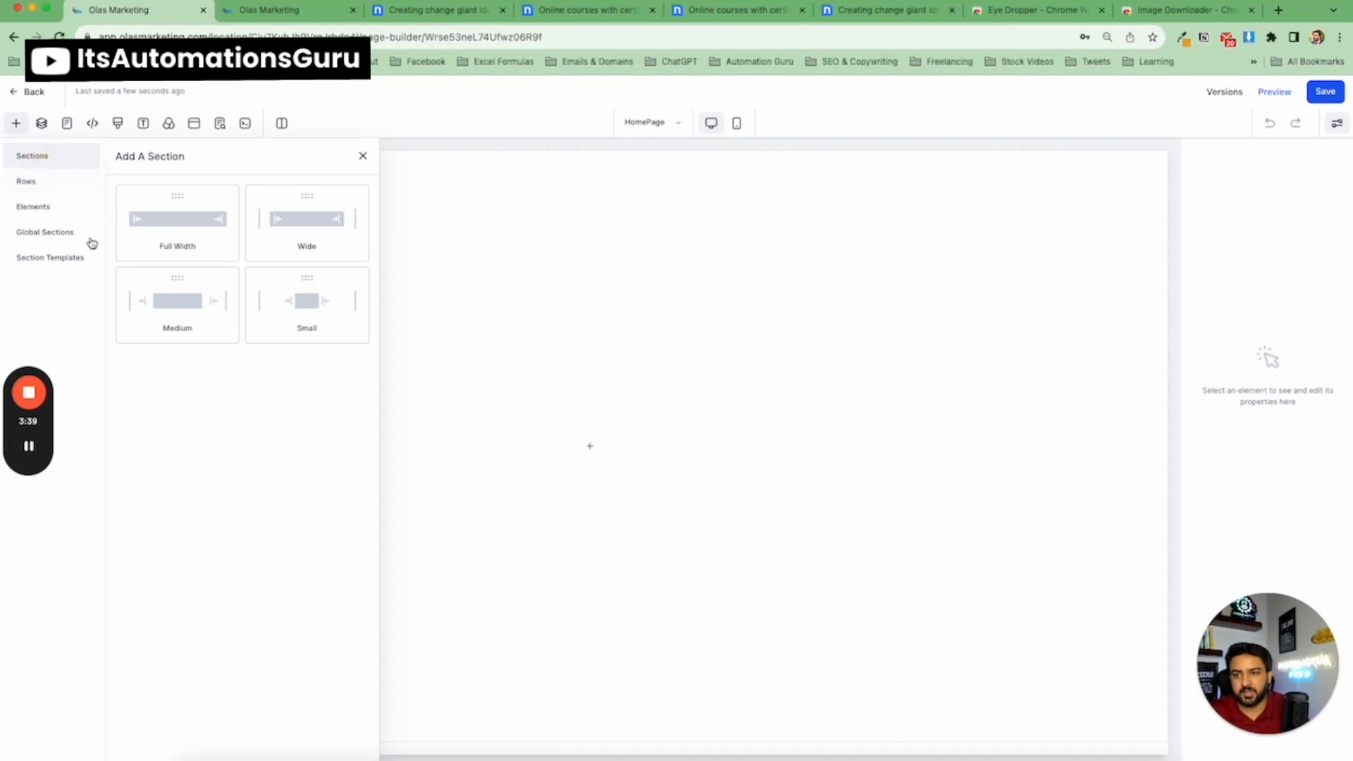
{"action": "left_click", "coordinate": [38, 182]}
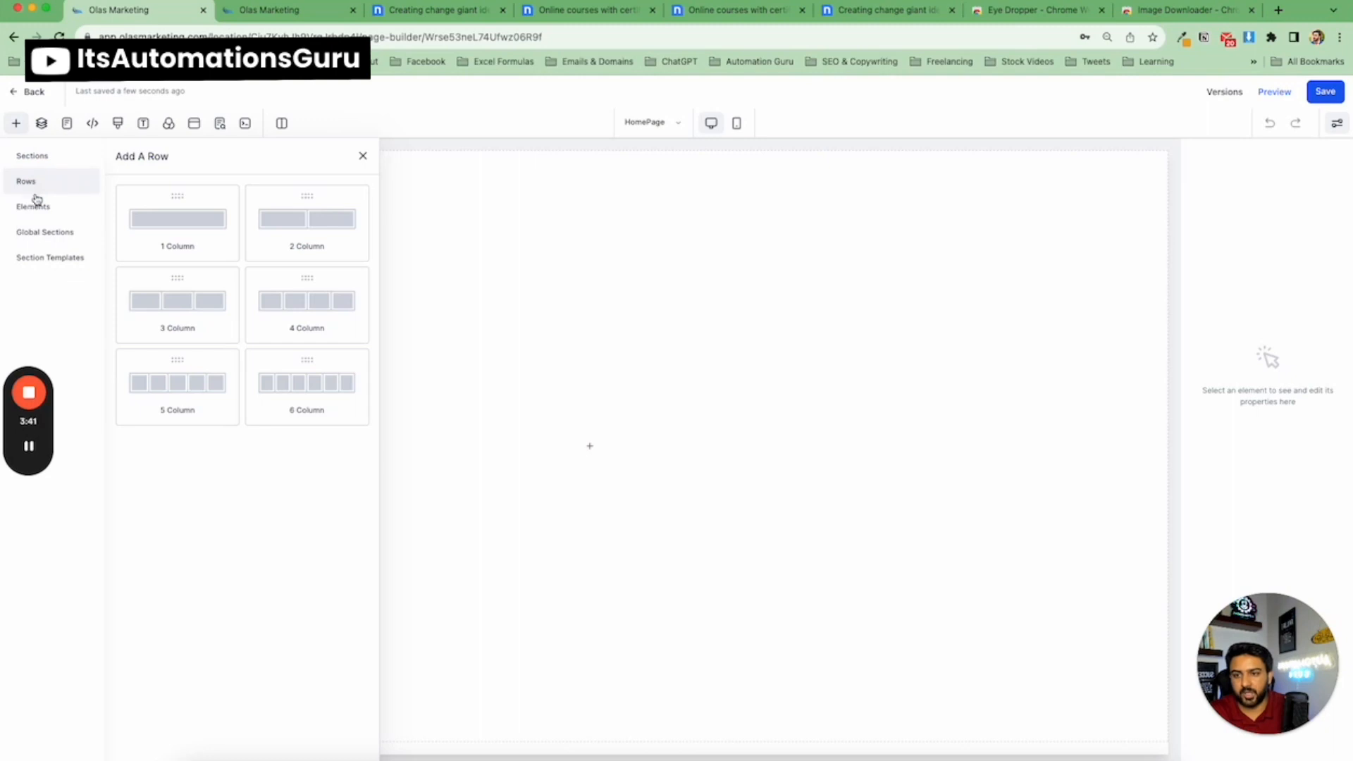
{"action": "left_click", "coordinate": [36, 208]}
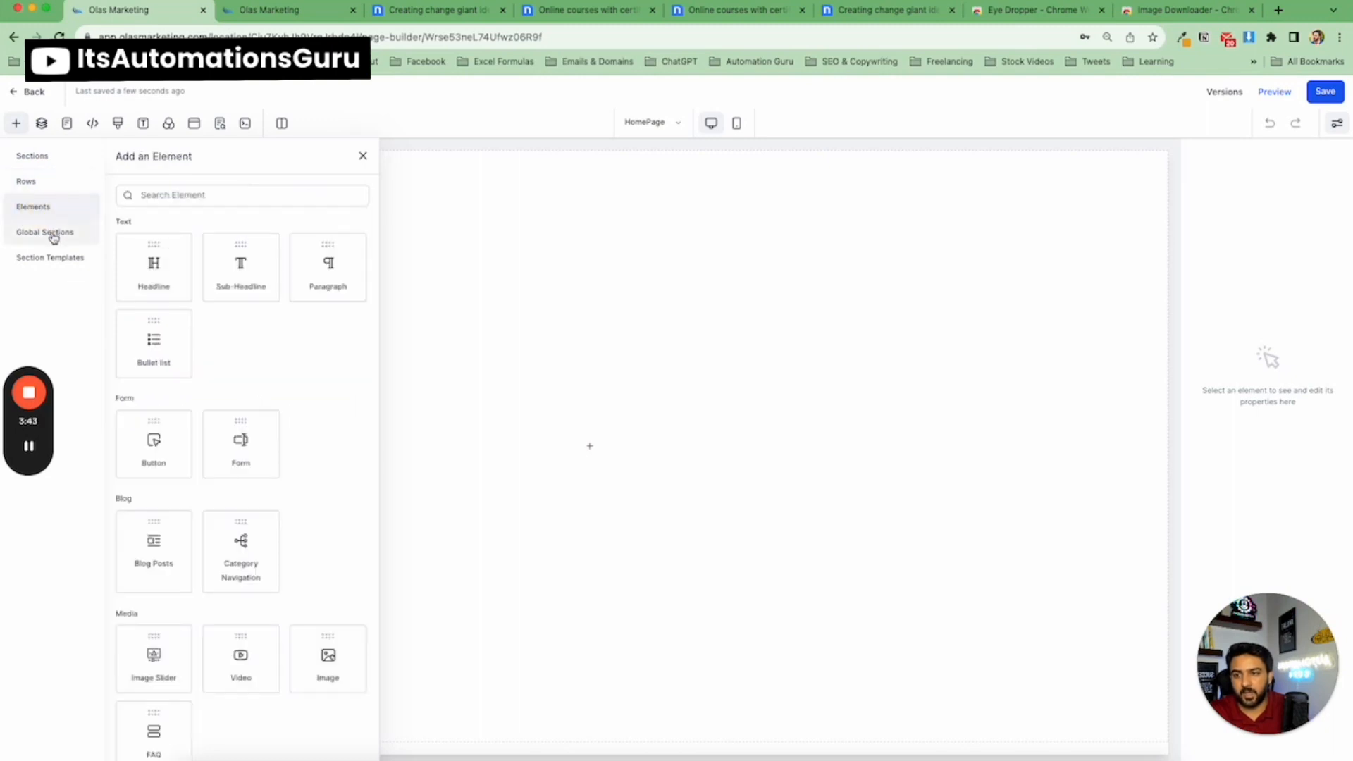
{"action": "left_click", "coordinate": [53, 237]}
{"action": "left_click", "coordinate": [51, 259]}
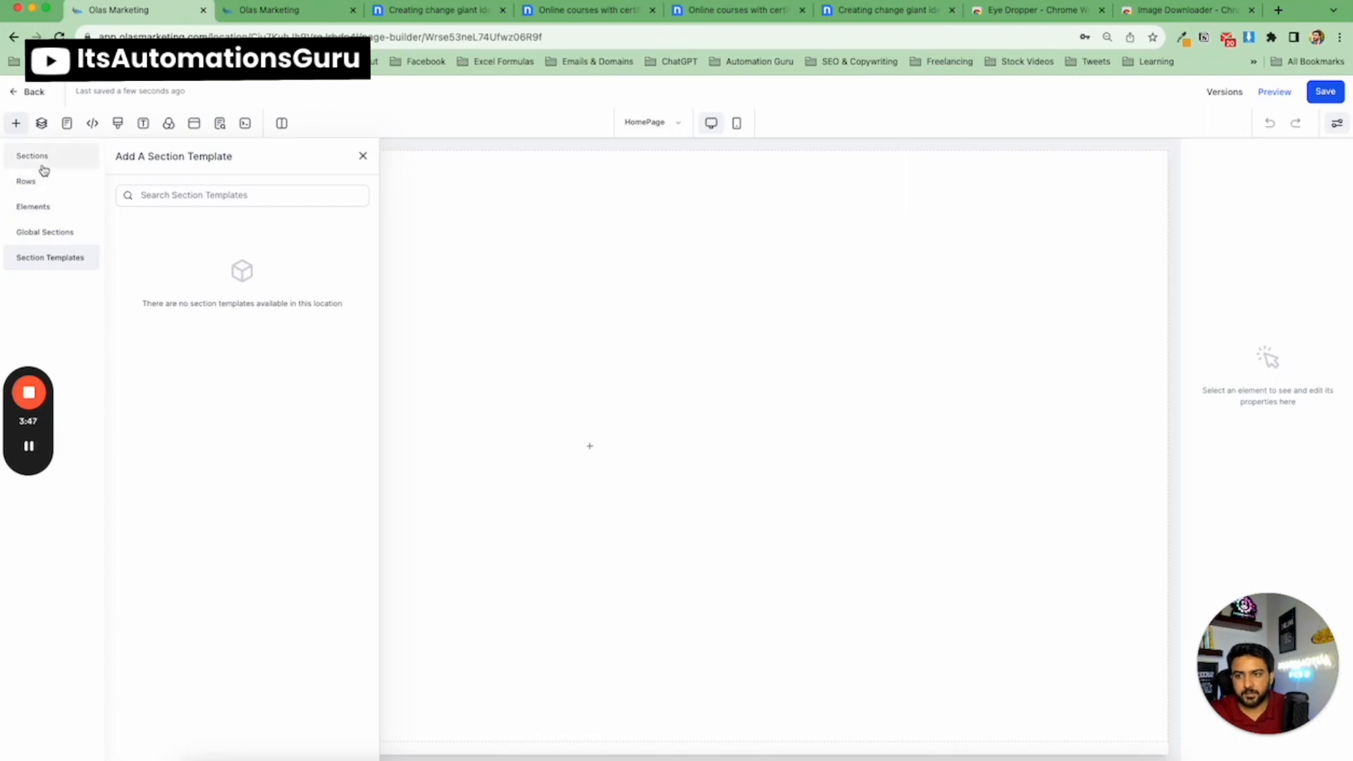
{"action": "left_click", "coordinate": [49, 240]}
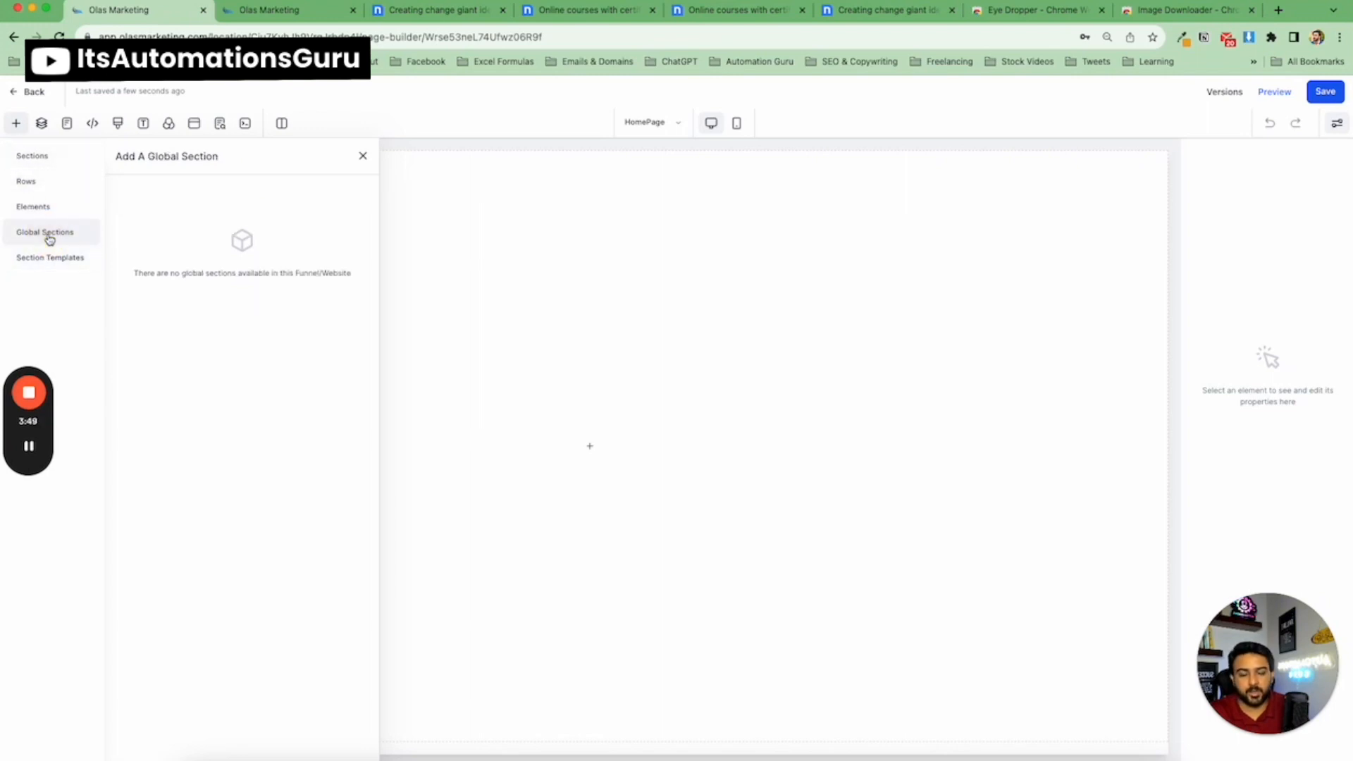
{"action": "left_click", "coordinate": [48, 257]}
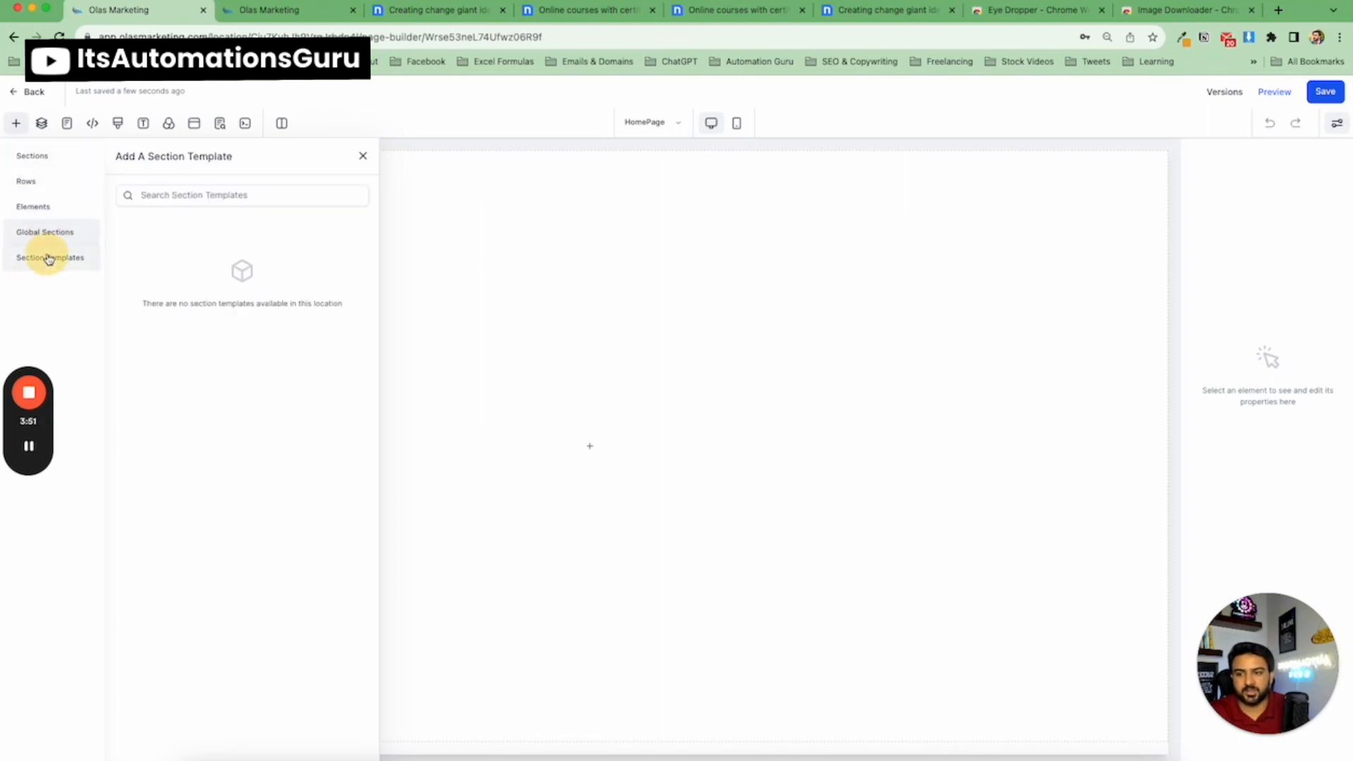
Add a full-width section to the empty page.
{"action": "left_click", "coordinate": [55, 163]}
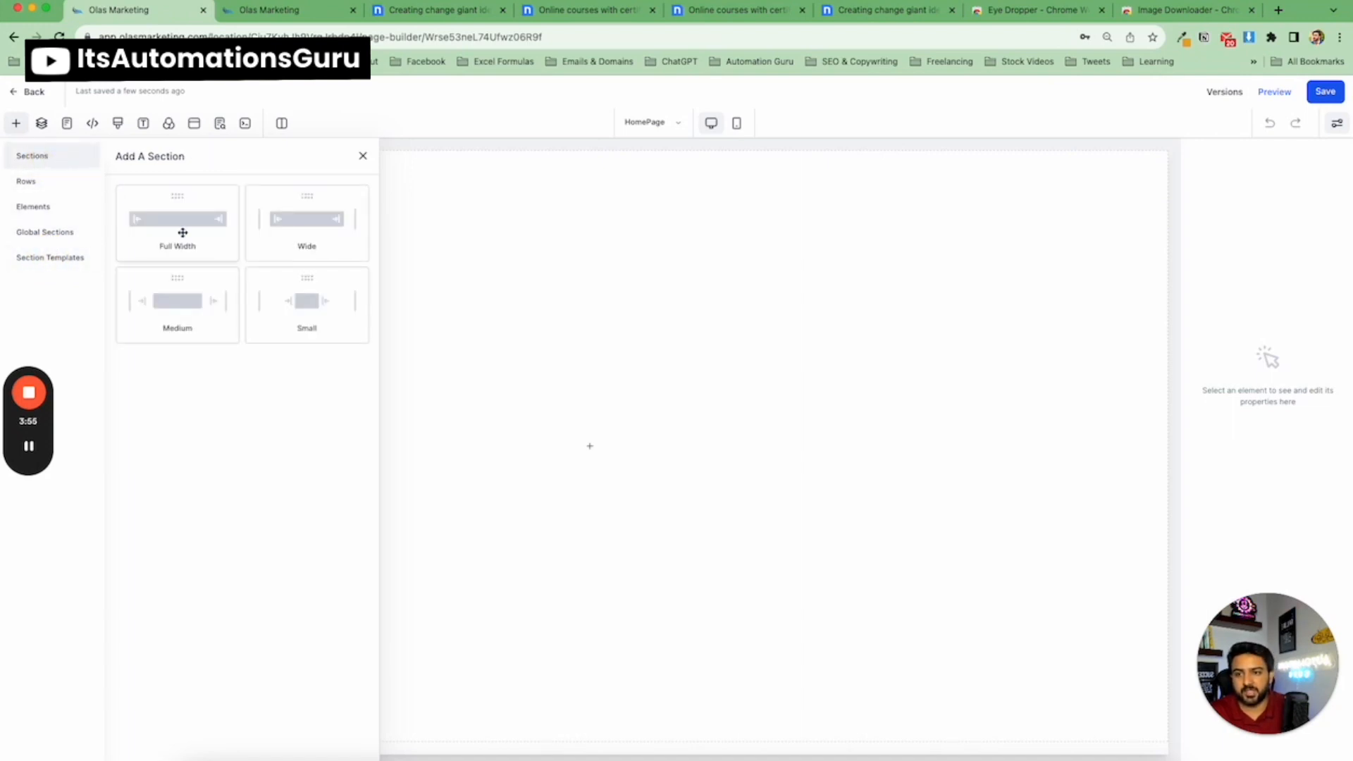
{"action": "left_click_drag", "start_coordinate": [182, 233], "coordinate": [659, 227]}
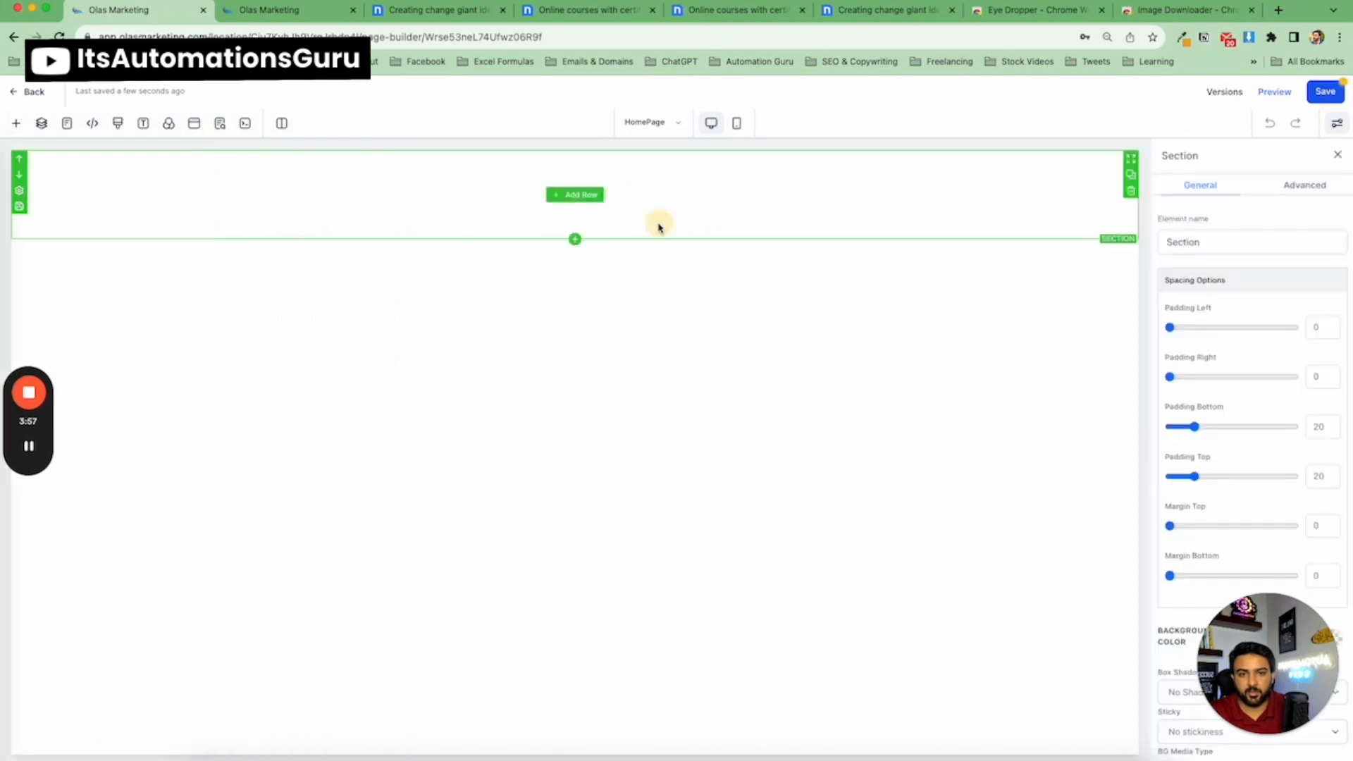
Download the template's logo image with the Image Downloader extension and return to the page builder.
{"action": "left_click", "coordinate": [447, 10]}
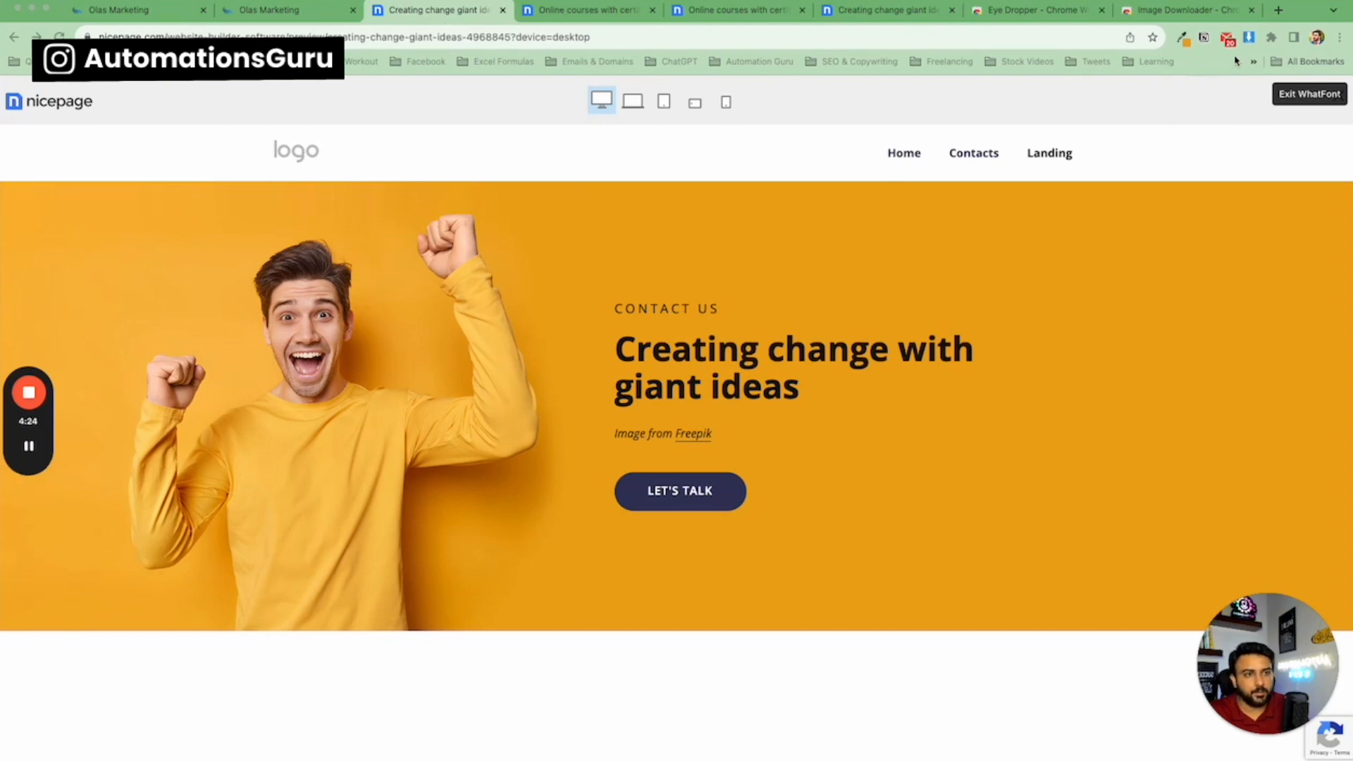
{"action": "left_click", "coordinate": [1248, 39]}
{"action": "scroll", "coordinate": [1169, 225], "scroll_direction": "down", "scroll_amount": 3}
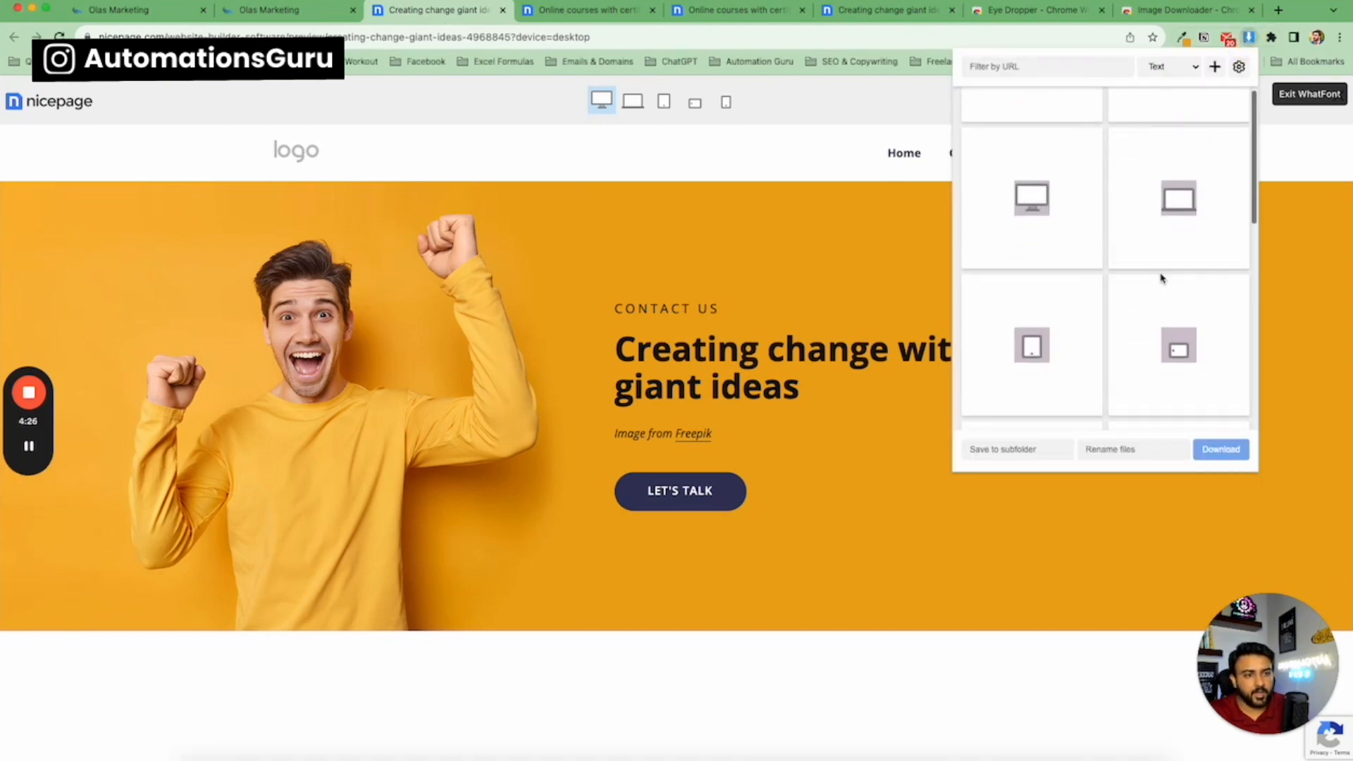
{"action": "scroll", "coordinate": [1160, 262], "scroll_direction": "down", "scroll_amount": 1}
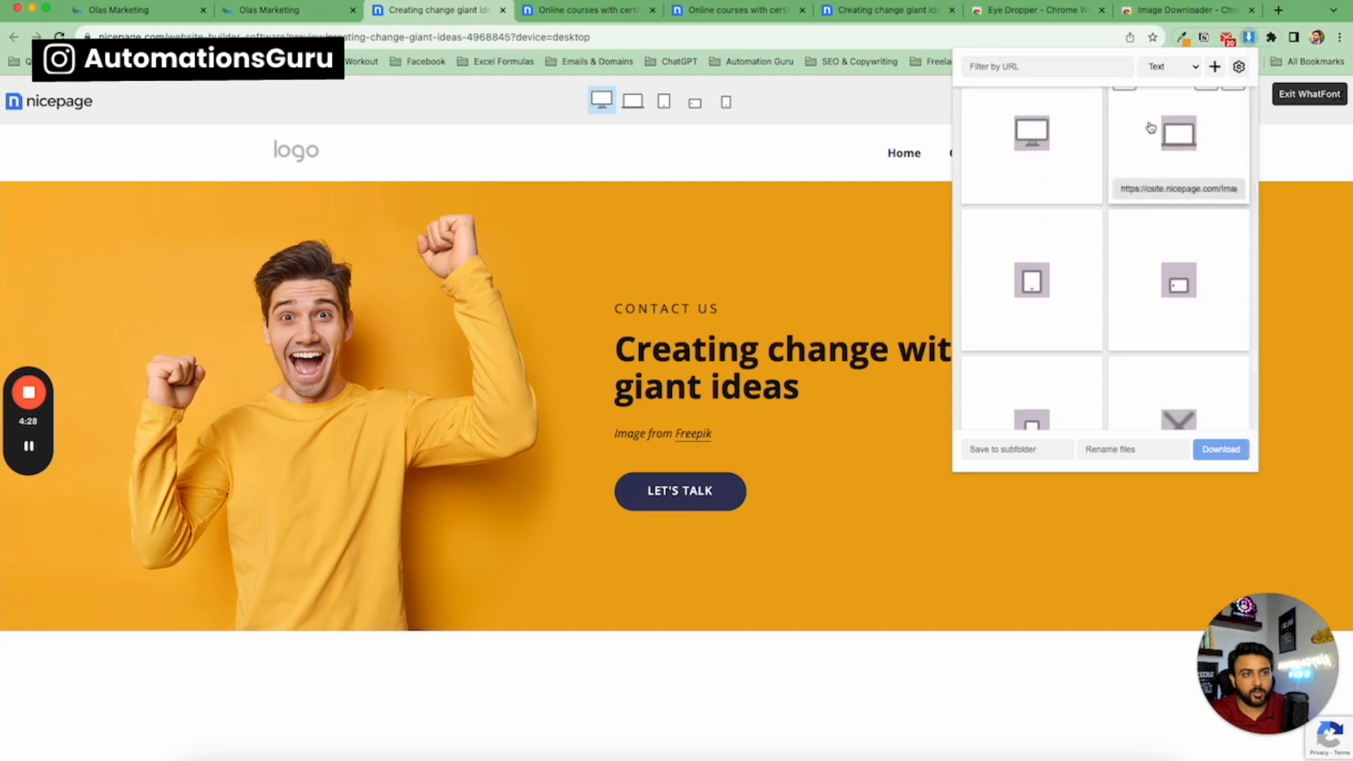
{"action": "left_click", "coordinate": [1184, 10]}
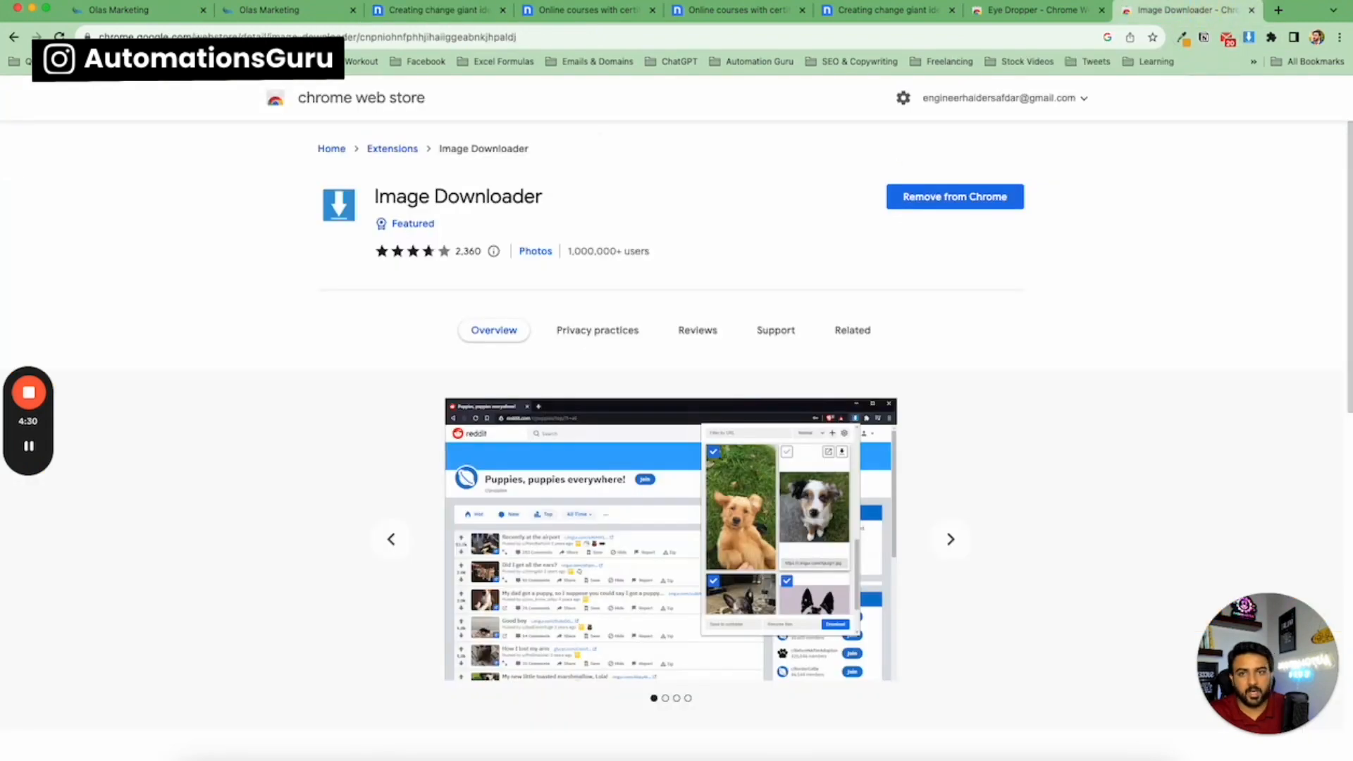
{"action": "left_click", "coordinate": [392, 12]}
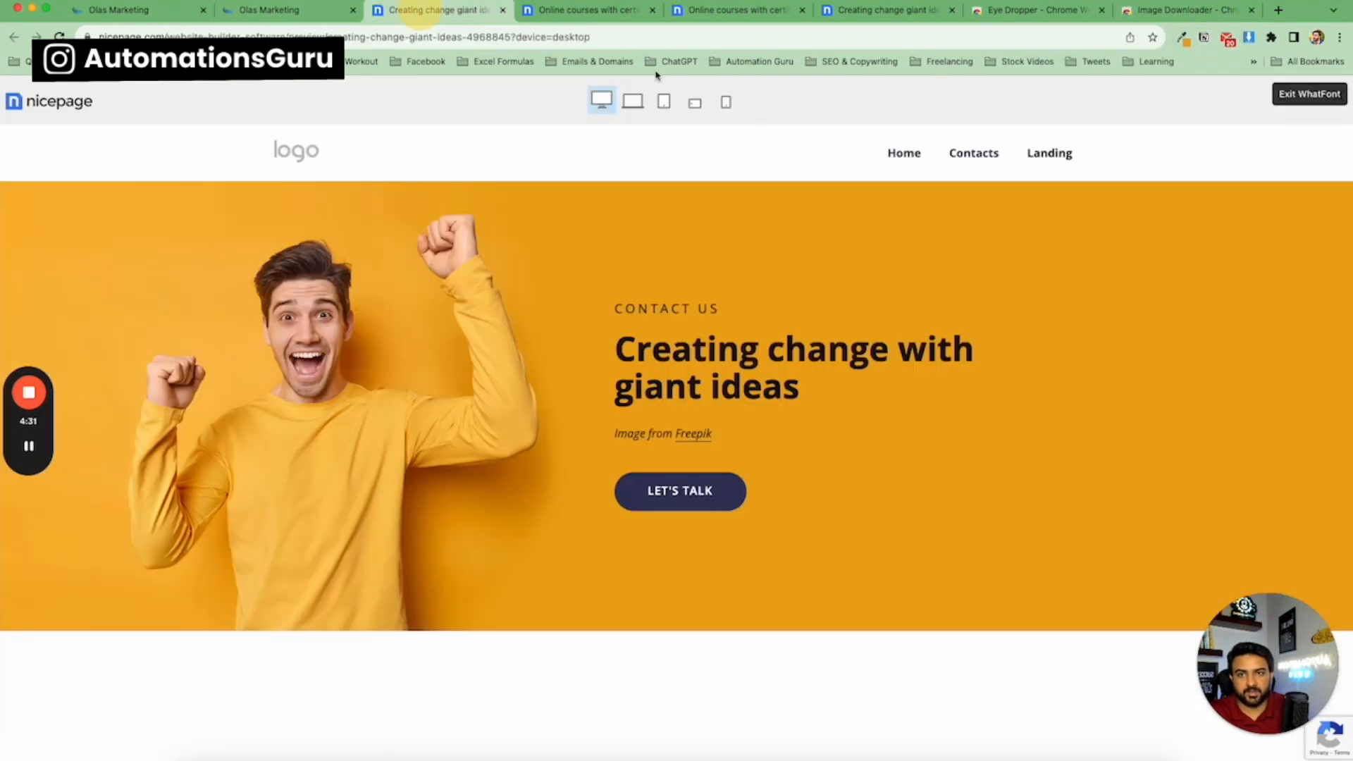
{"action": "left_click", "coordinate": [1251, 41]}
{"action": "scroll", "coordinate": [1198, 232], "scroll_direction": "down", "scroll_amount": 4}
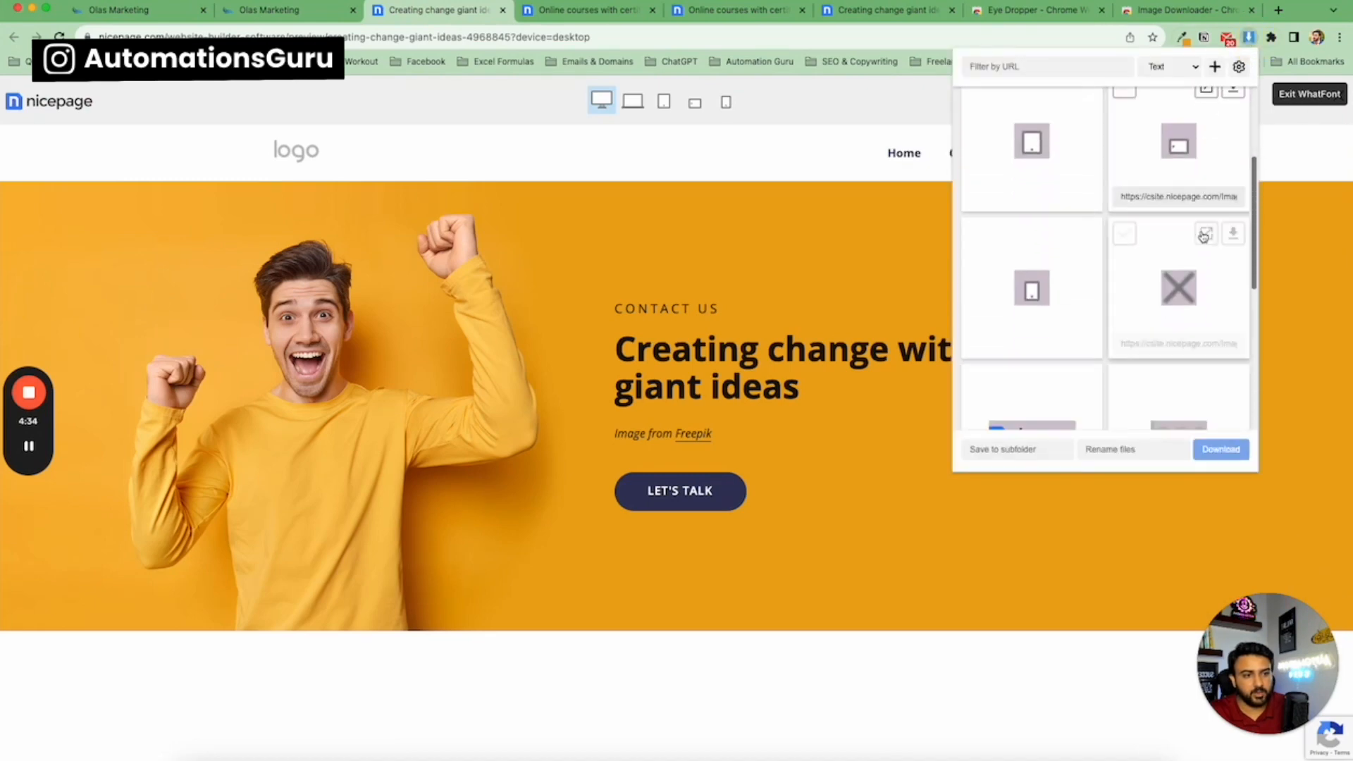
{"action": "scroll", "coordinate": [1222, 331], "scroll_direction": "down", "scroll_amount": 2}
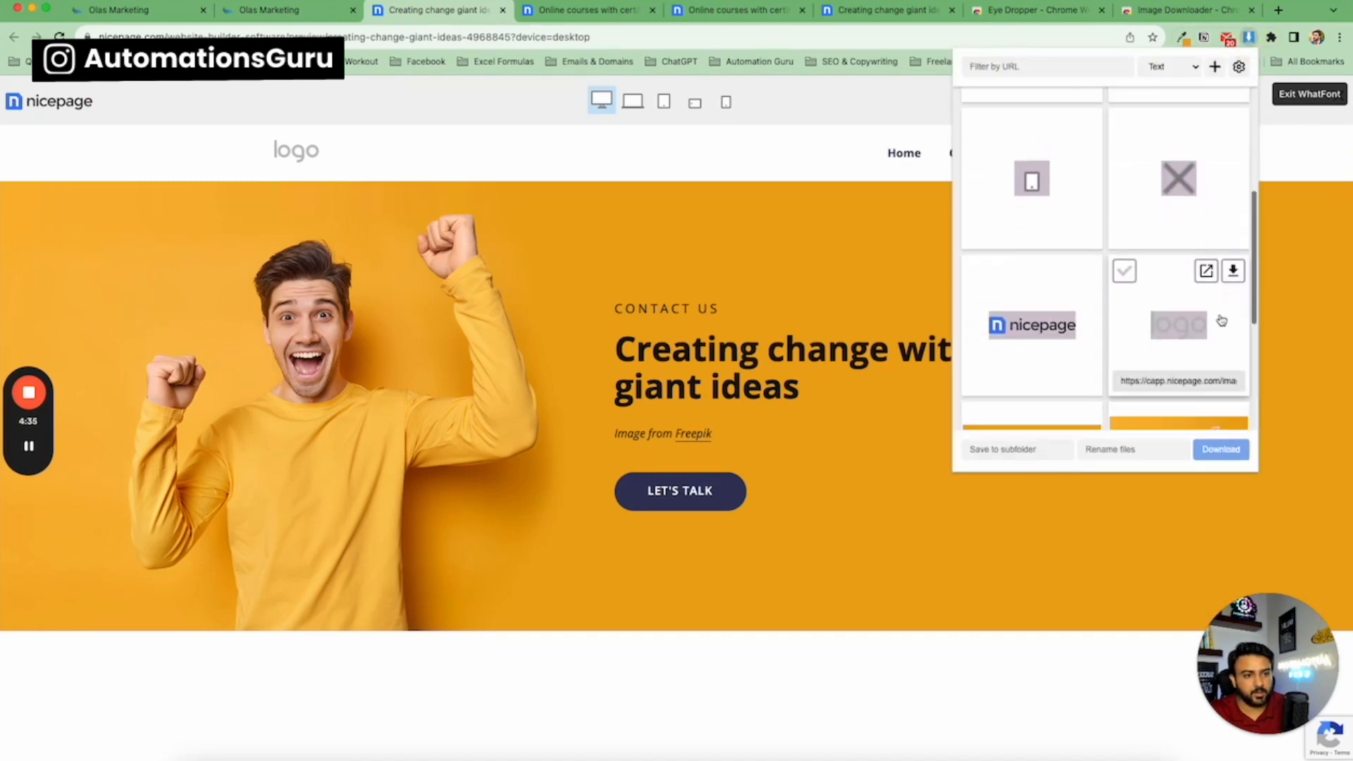
{"action": "left_click", "coordinate": [1231, 281]}
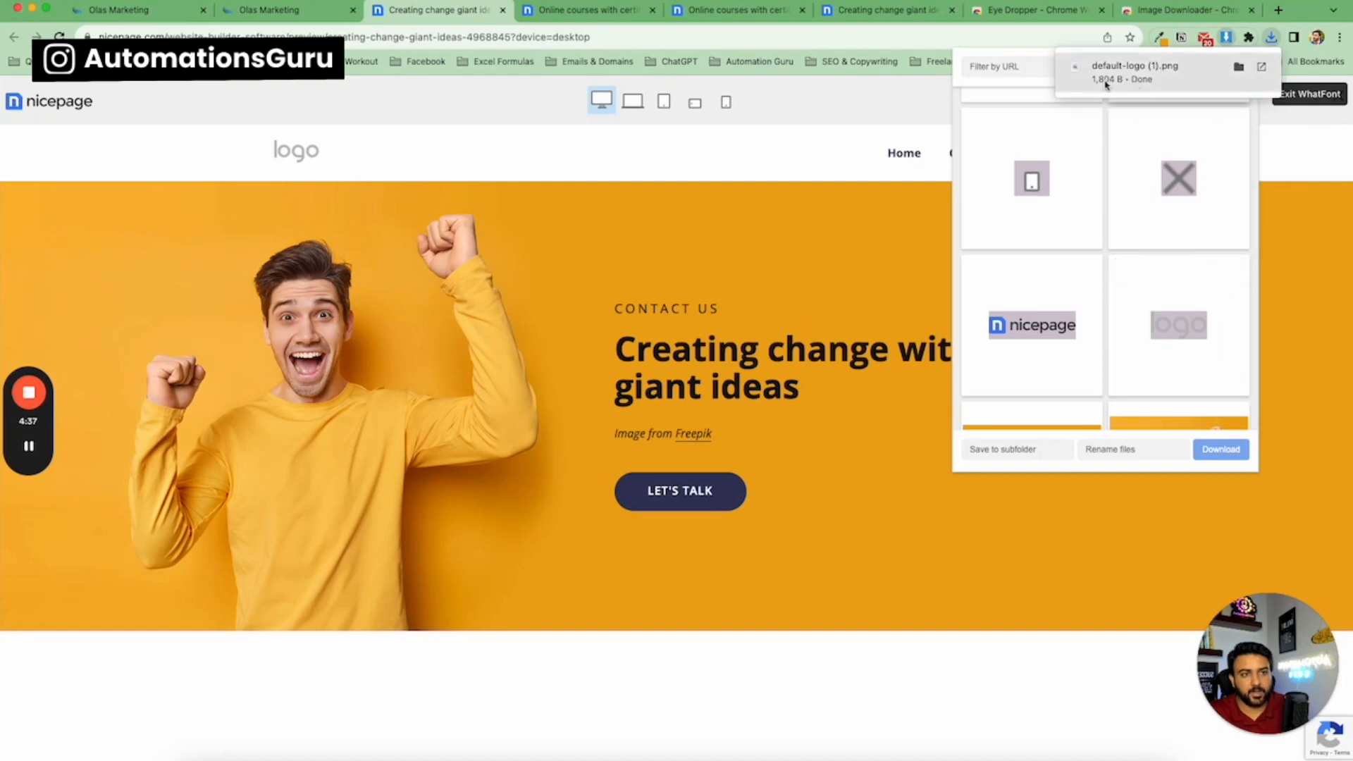
{"action": "left_click", "coordinate": [180, 173]}
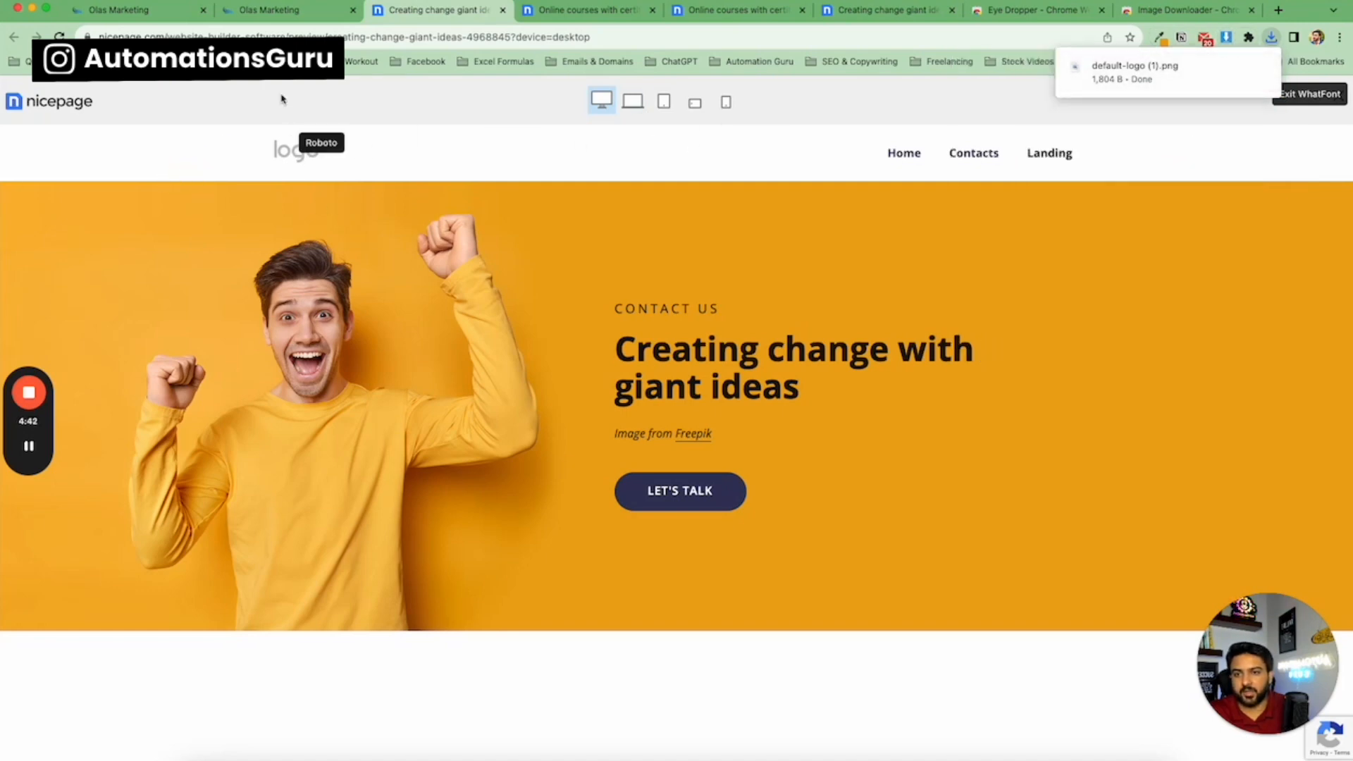
{"action": "left_click", "coordinate": [282, 10]}
{"action": "left_click", "coordinate": [141, 19]}
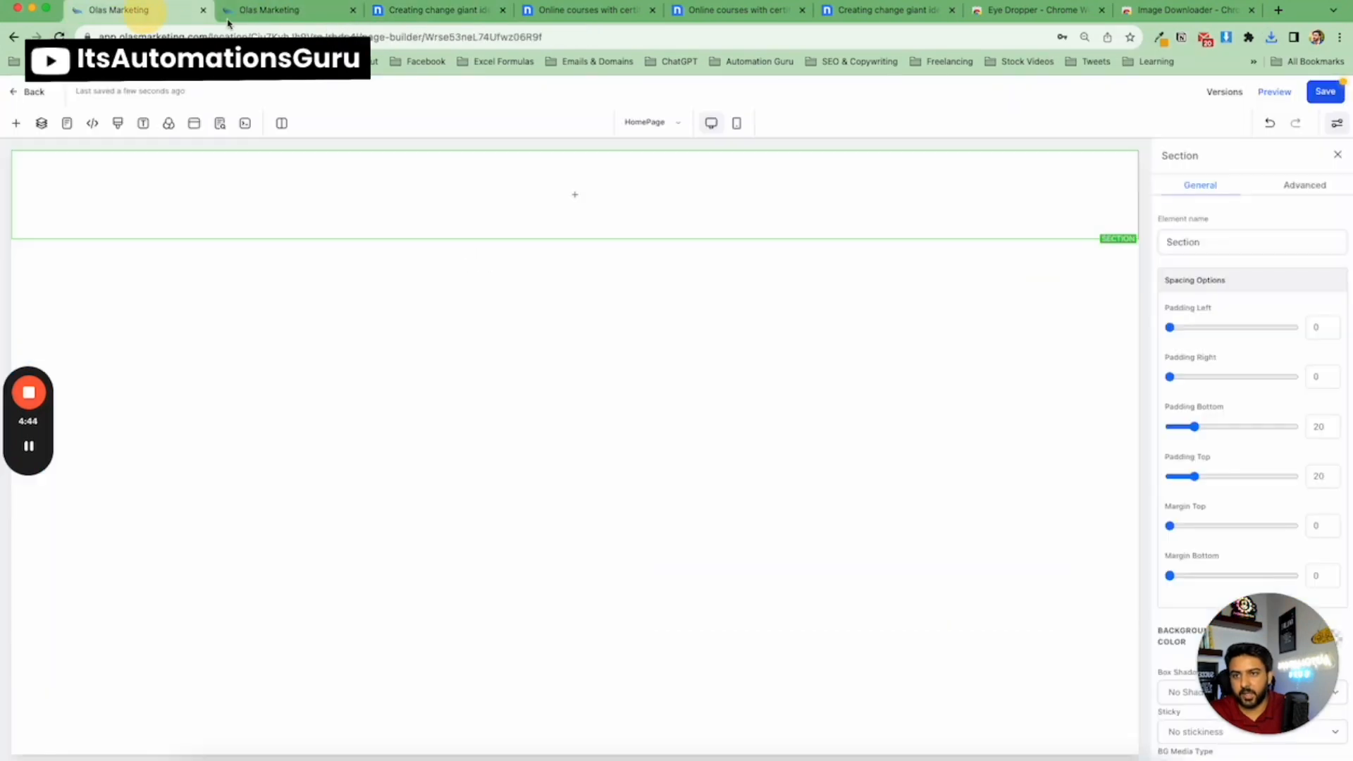
Add a four-column row inside the new section.
{"action": "left_click", "coordinate": [352, 10]}
{"action": "mouse_move", "coordinate": [493, 257]}
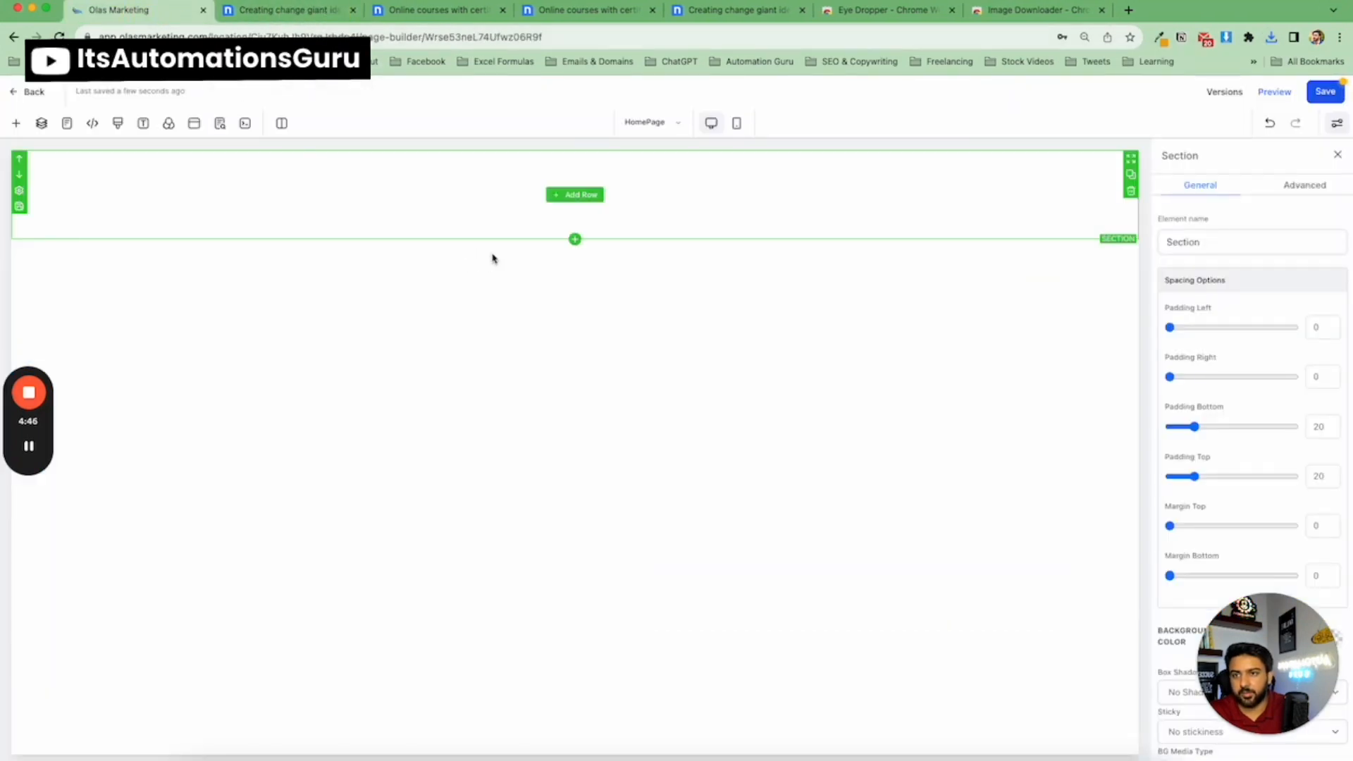
{"action": "left_click", "coordinate": [575, 196]}
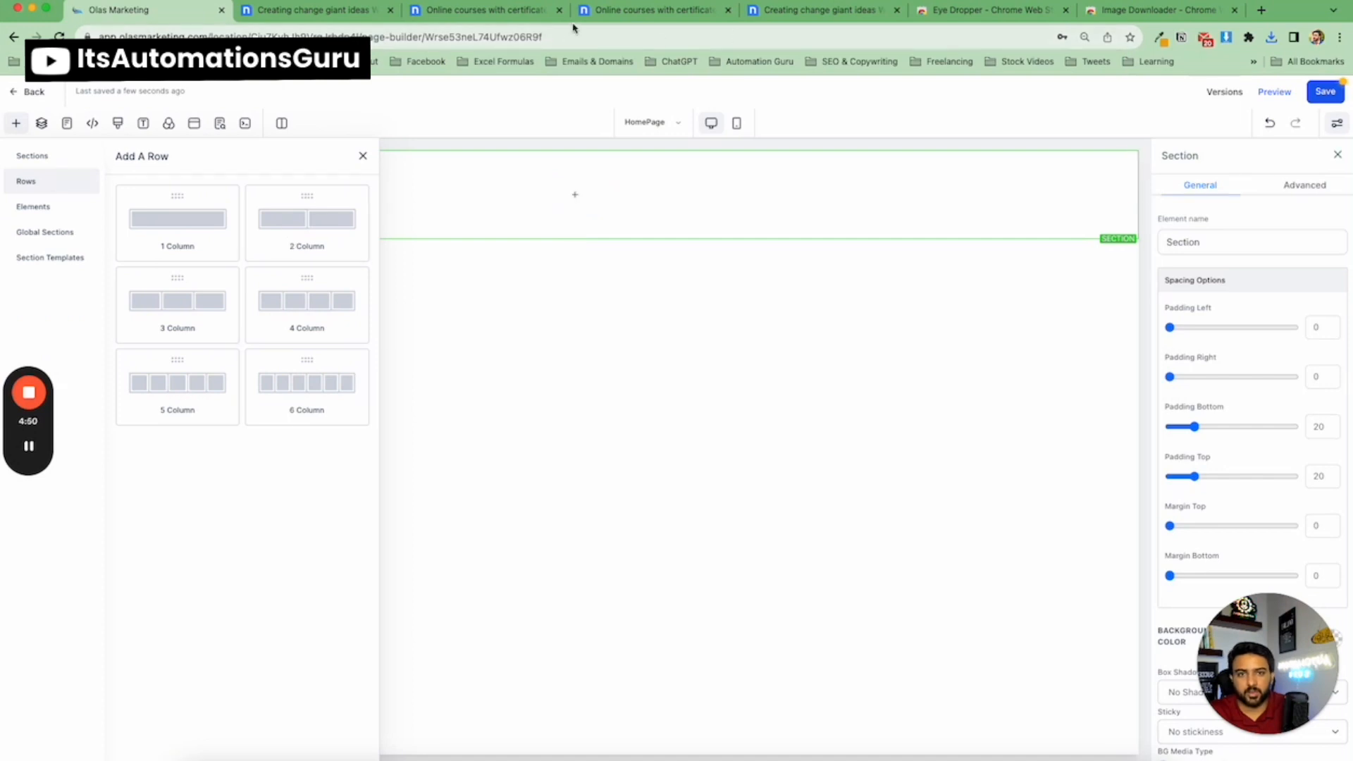
{"action": "left_click", "coordinate": [324, 10]}
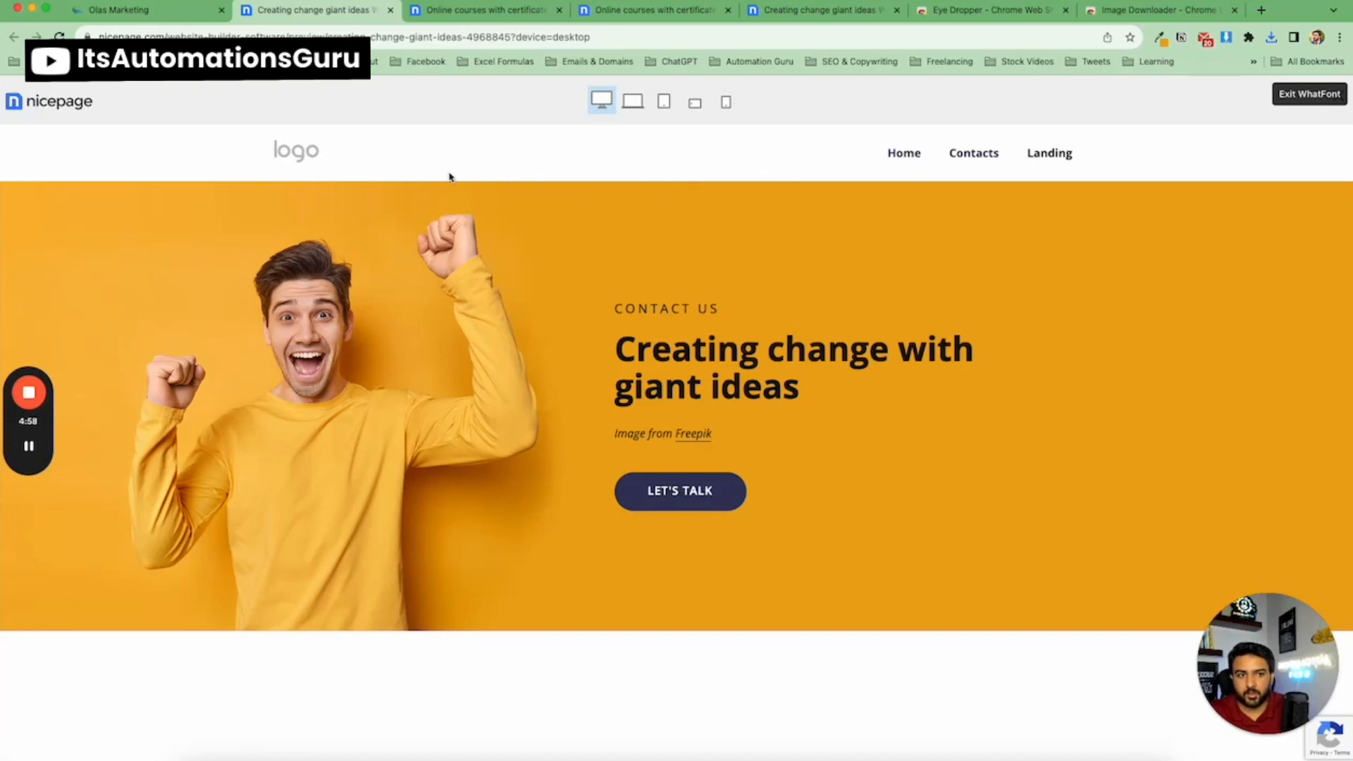
{"action": "left_click", "coordinate": [189, 12]}
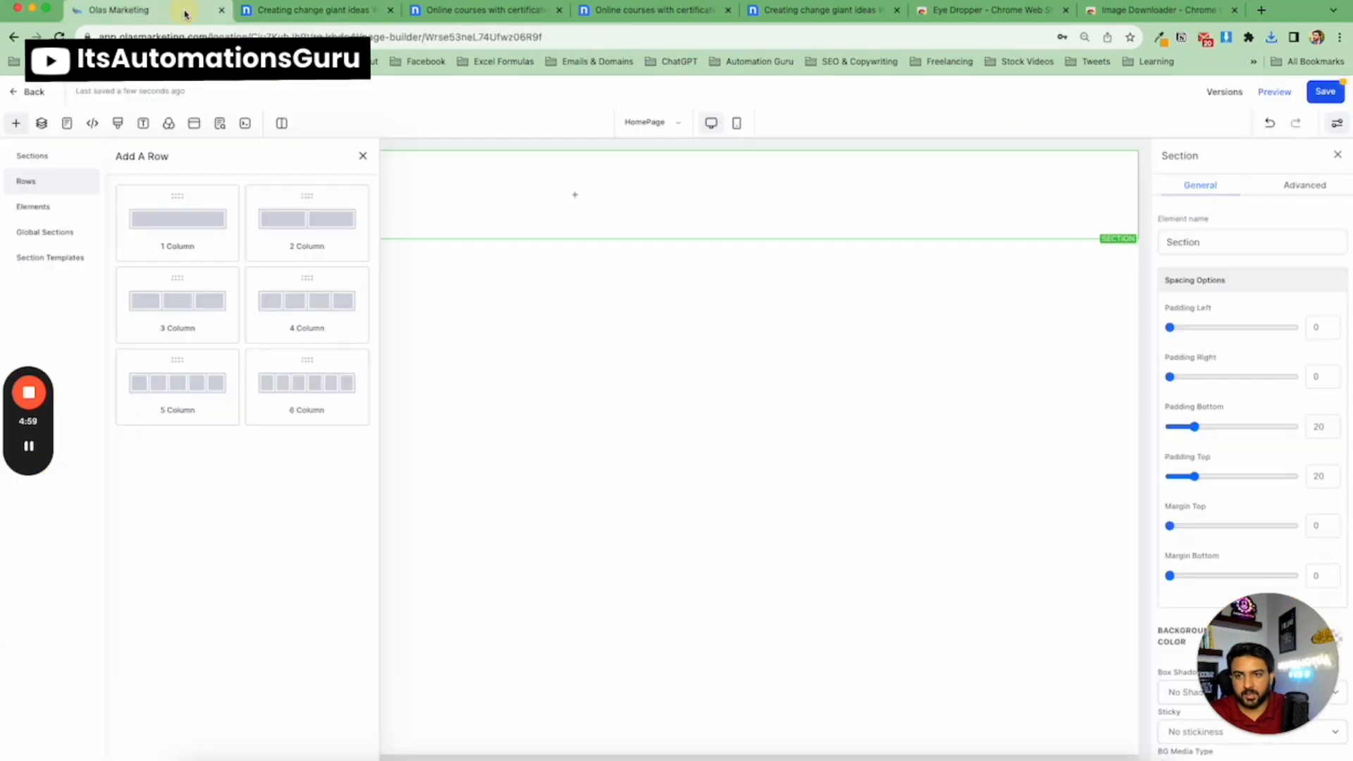
{"action": "left_click", "coordinate": [286, 326]}
{"action": "left_click", "coordinate": [297, 213]}
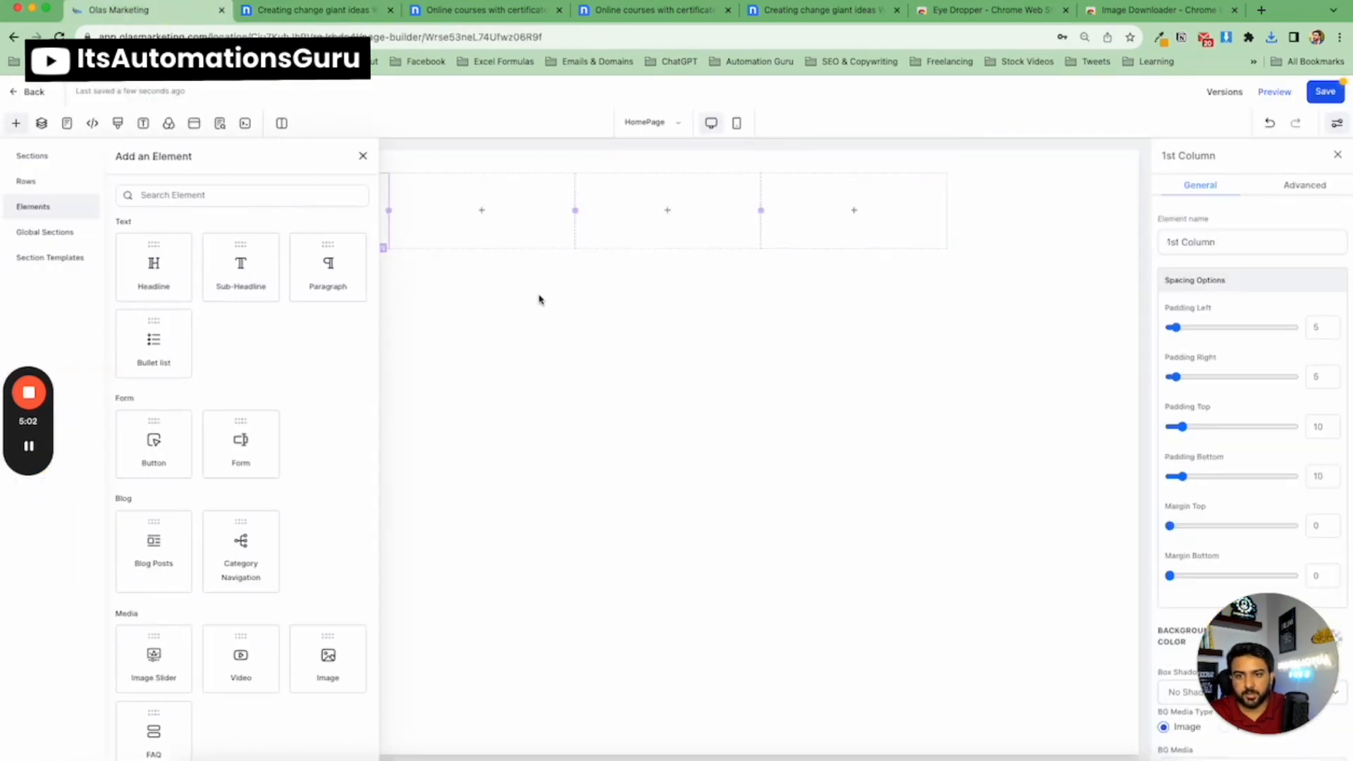
Add an Image element to the first column and set its image to the uploaded default-logo (1).png from Downloads.
{"action": "left_click_drag", "start_coordinate": [349, 628], "coordinate": [303, 202]}
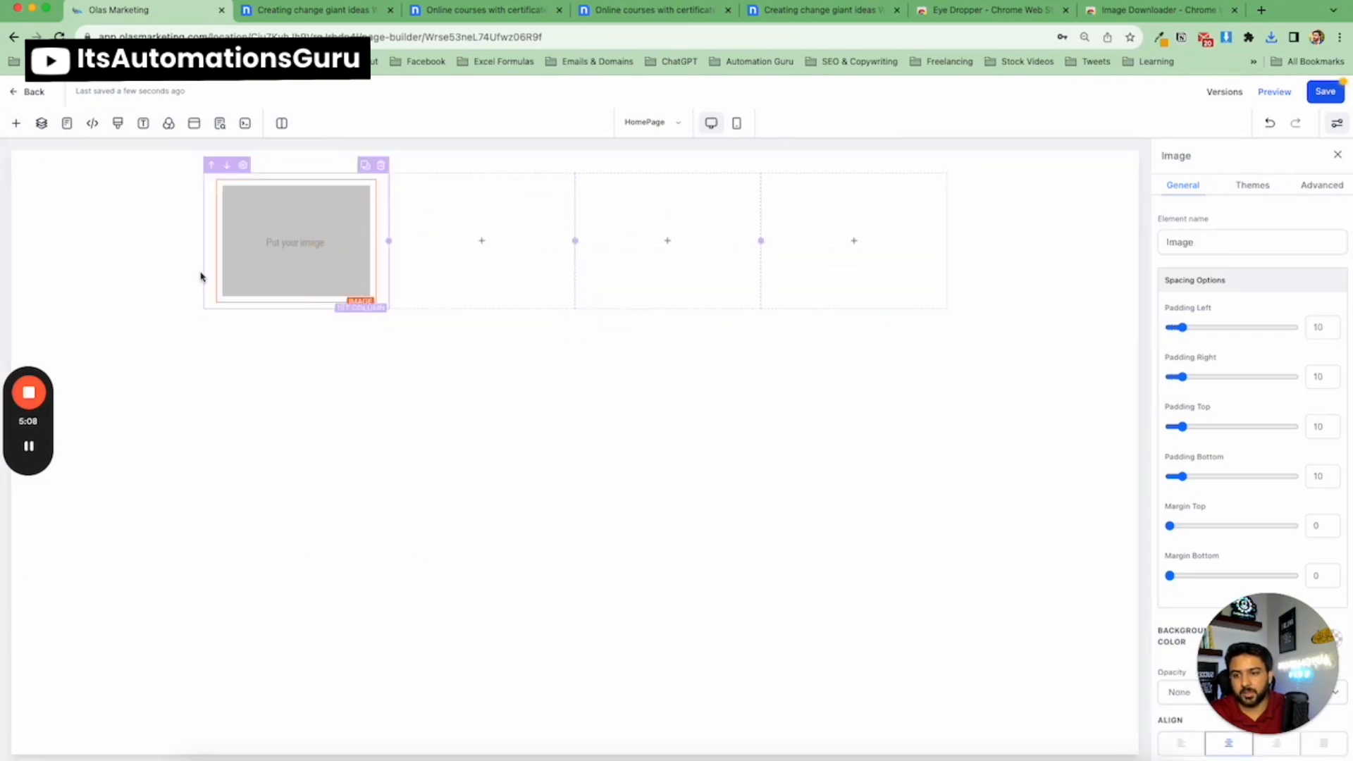
{"action": "scroll", "coordinate": [1311, 465], "scroll_direction": "down", "scroll_amount": 5}
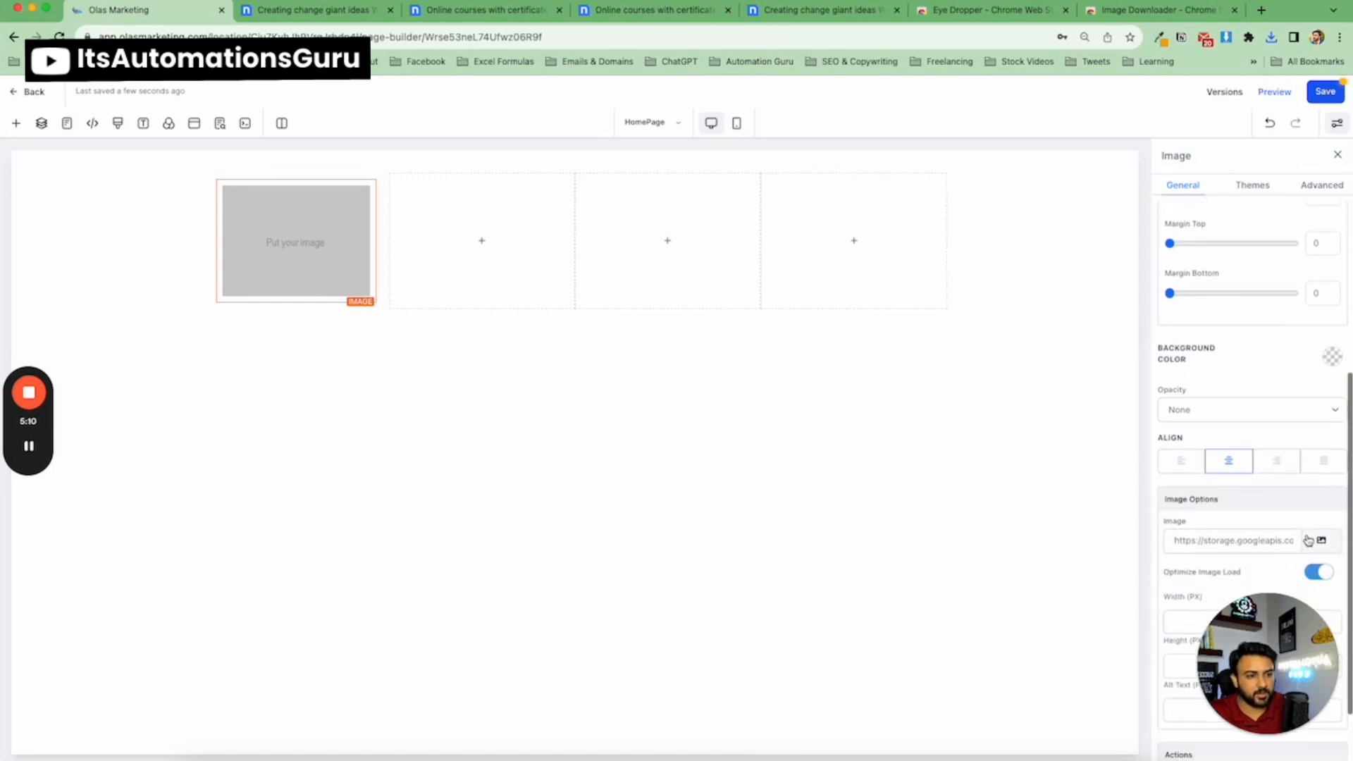
{"action": "left_click", "coordinate": [1318, 540]}
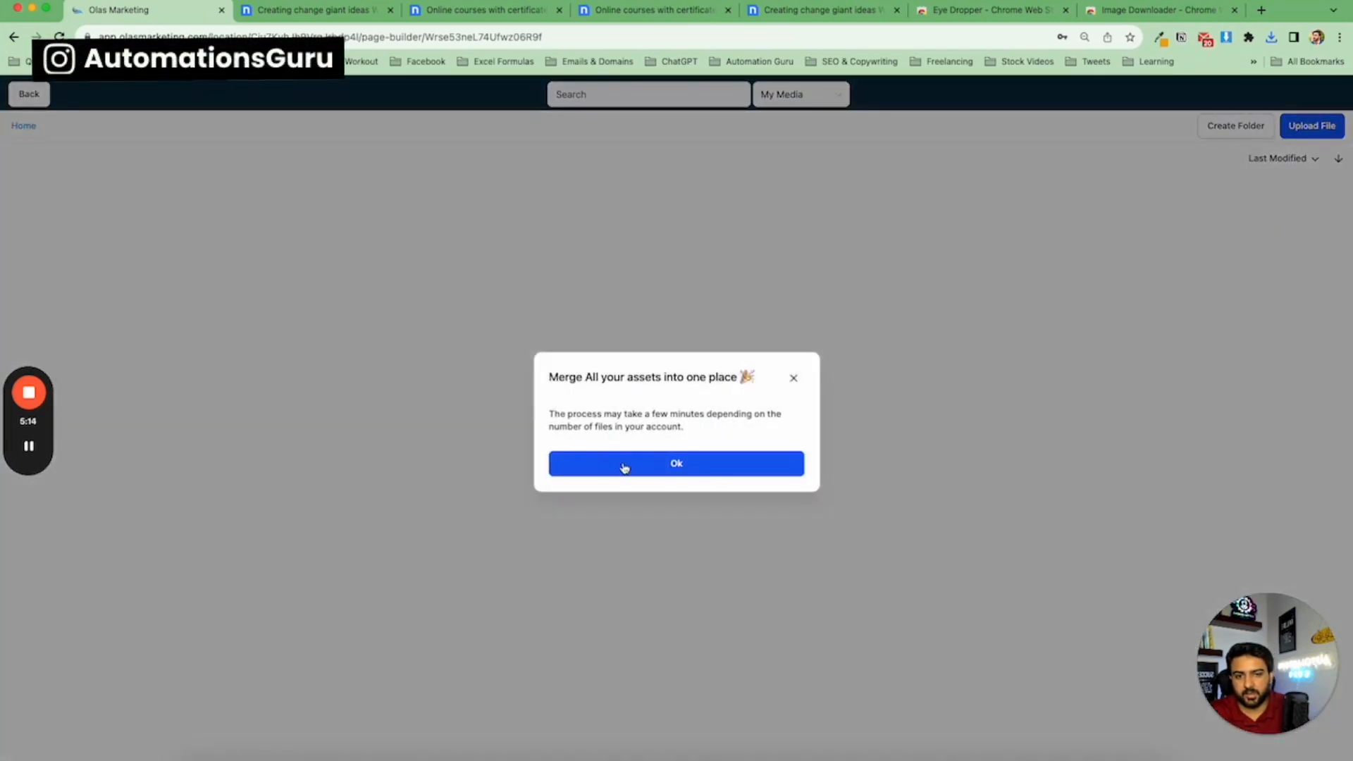
{"action": "left_click", "coordinate": [624, 468]}
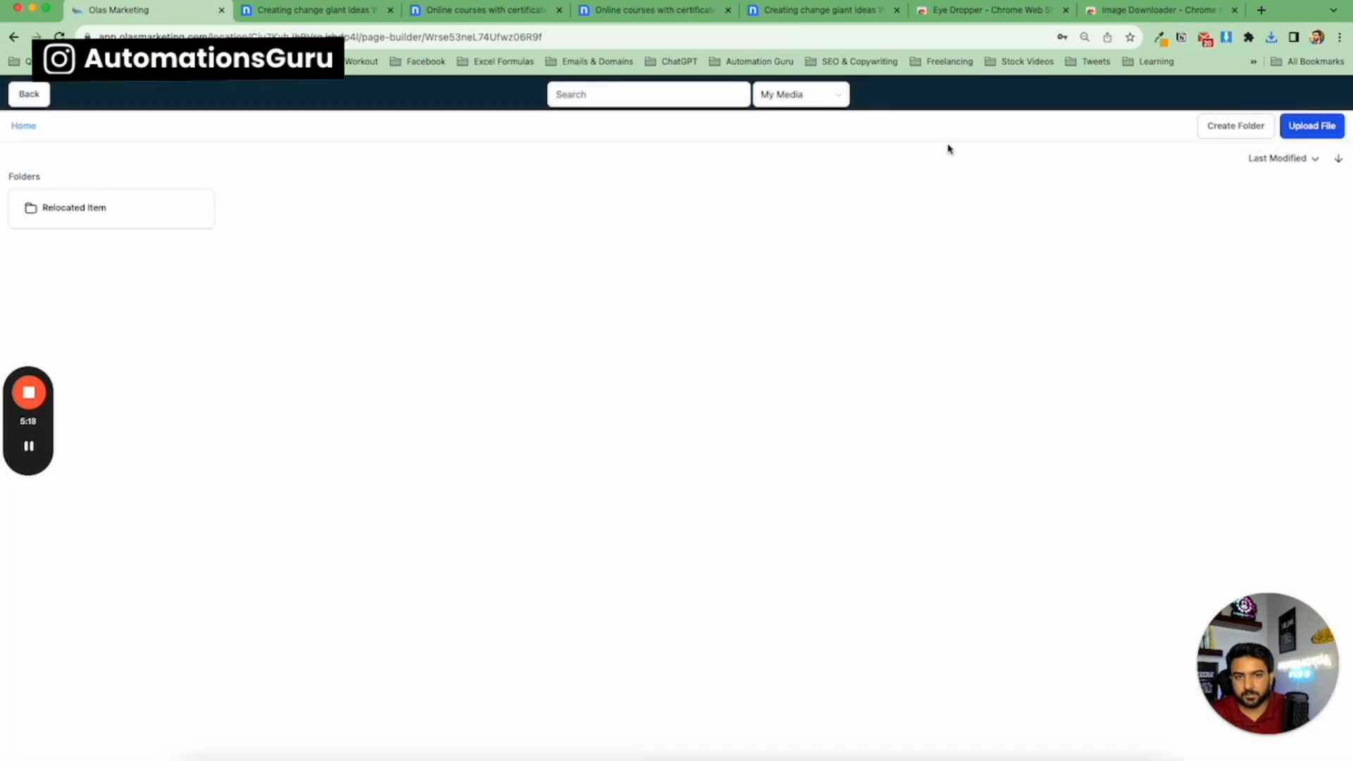
{"action": "left_click", "coordinate": [1294, 131]}
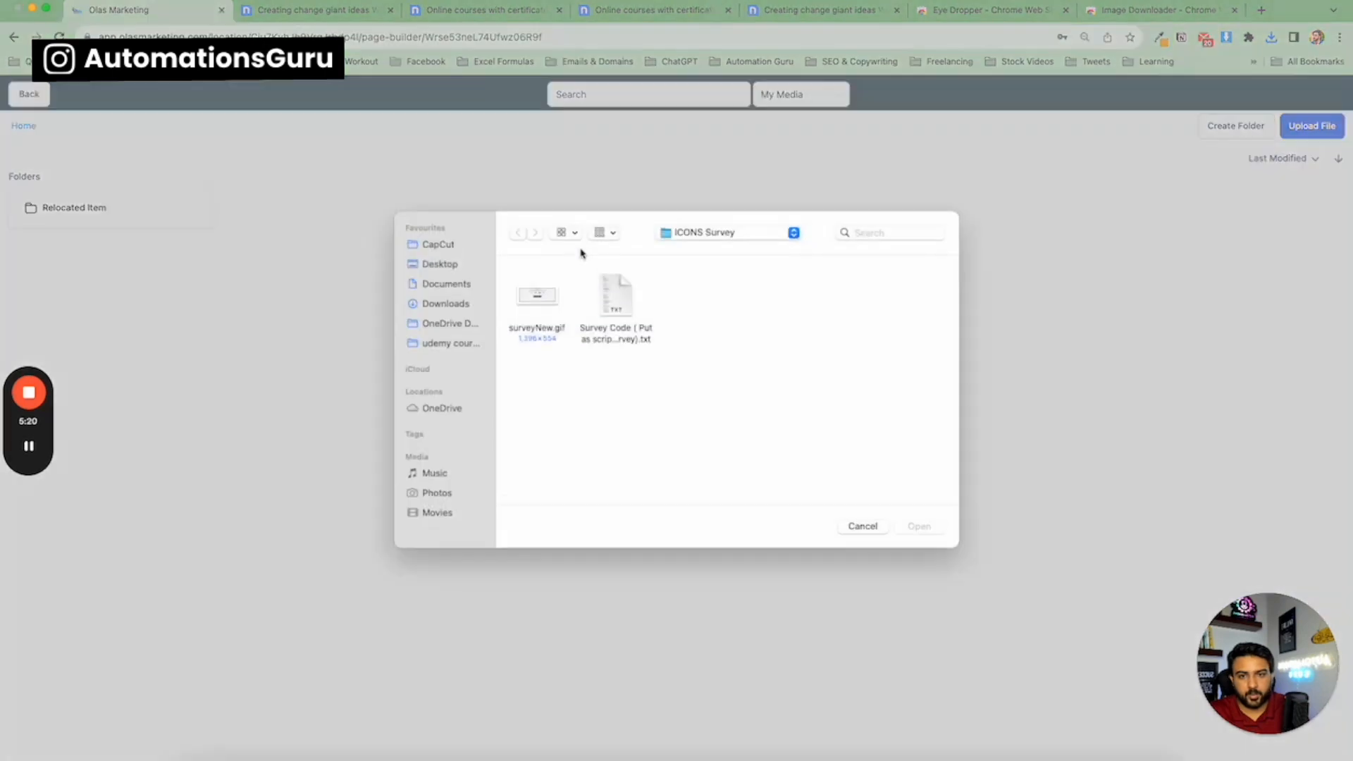
{"action": "left_click", "coordinate": [436, 303]}
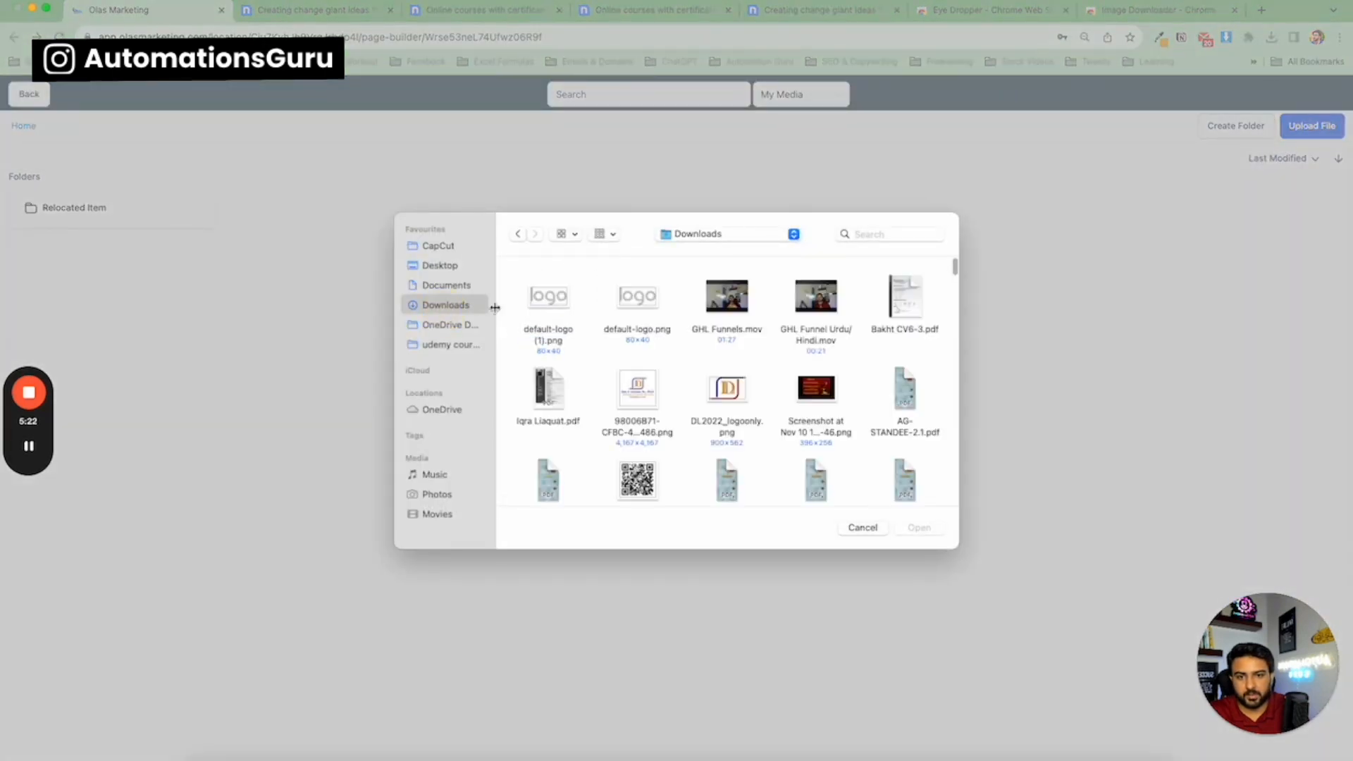
{"action": "double_click", "coordinate": [538, 314]}
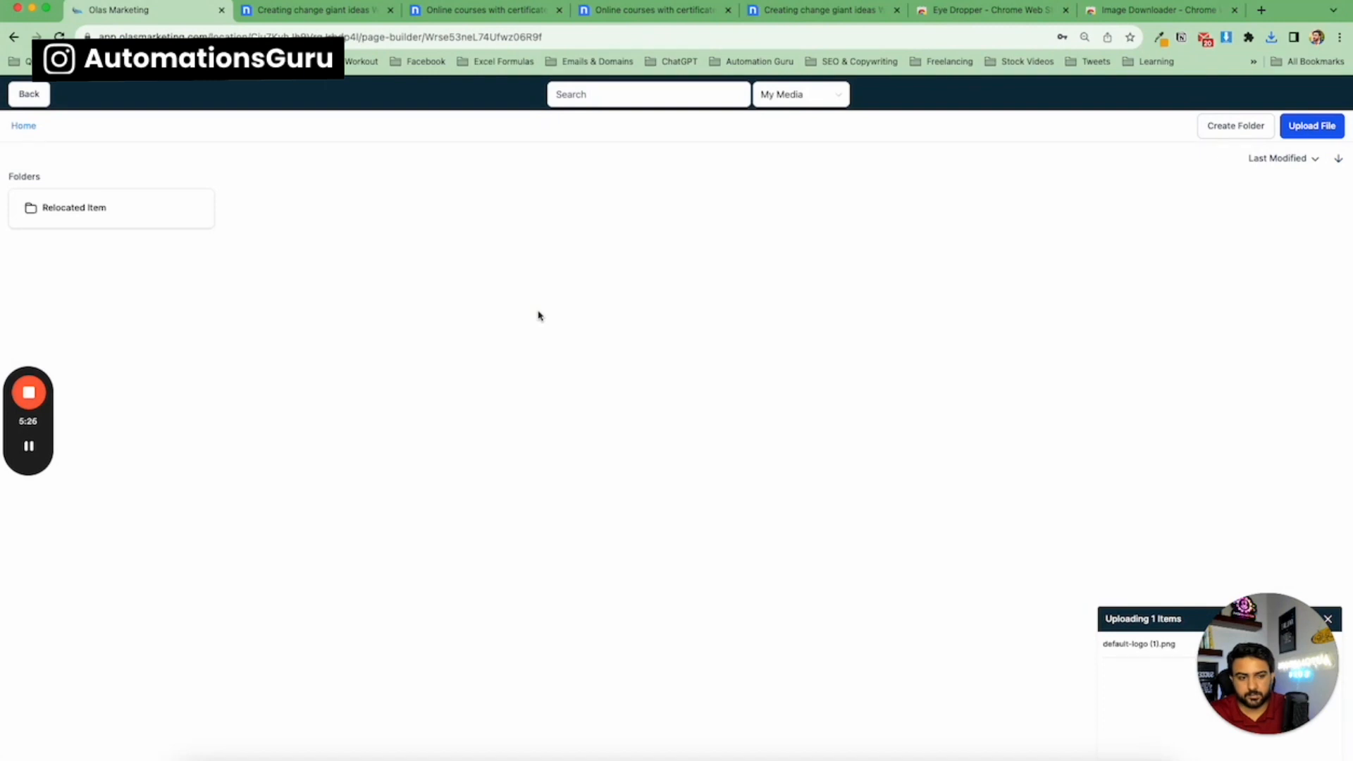
{"action": "left_click", "coordinate": [181, 288]}
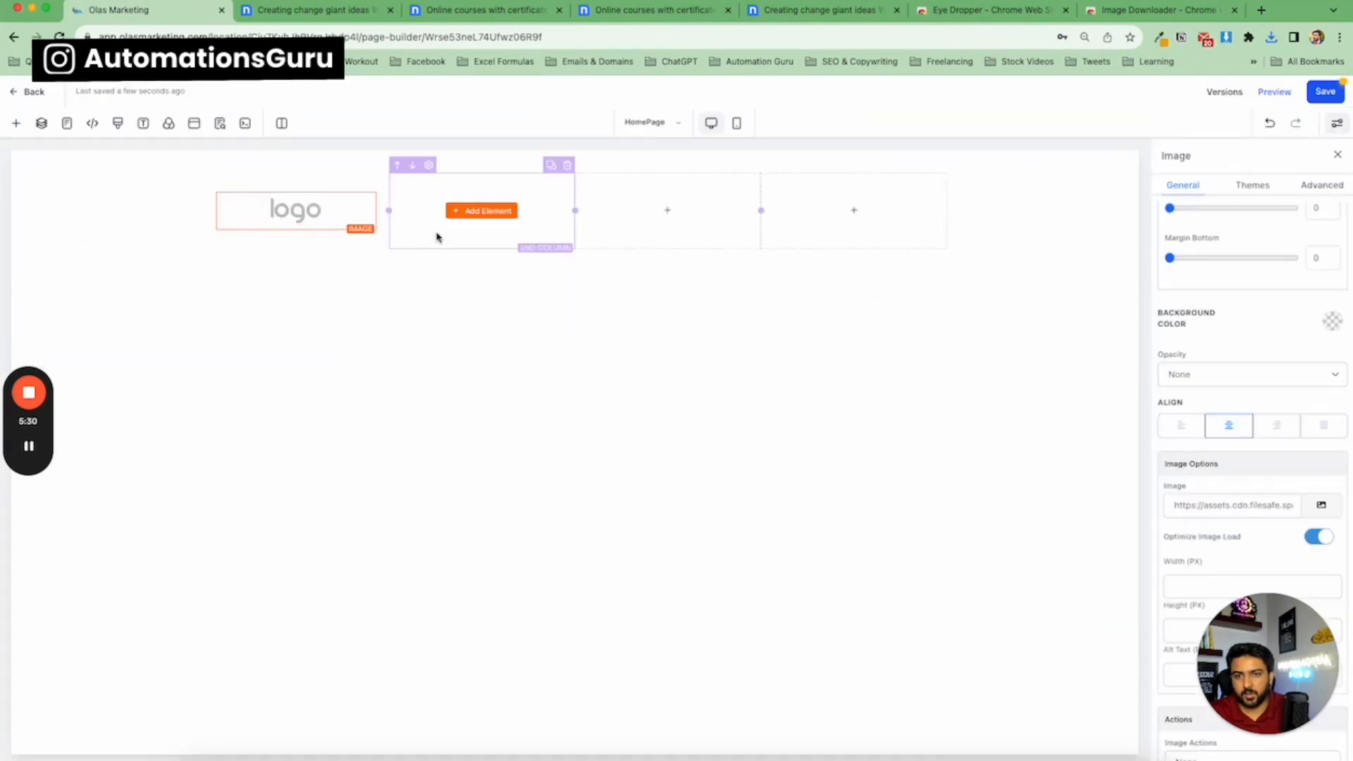
Try adding a Category Navigation element to the fourth column, then delete it.
{"action": "left_click", "coordinate": [854, 210]}
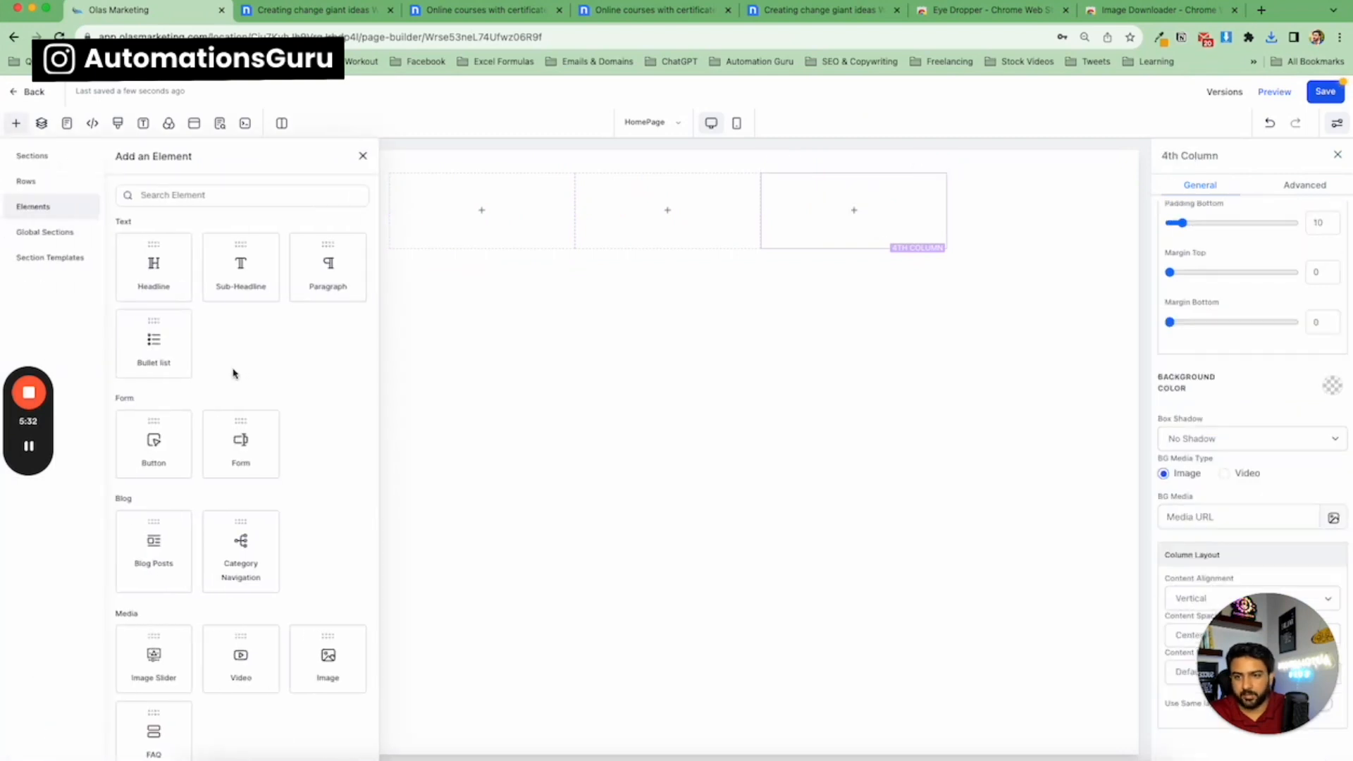
{"action": "scroll", "coordinate": [239, 408], "scroll_direction": "down", "scroll_amount": 2}
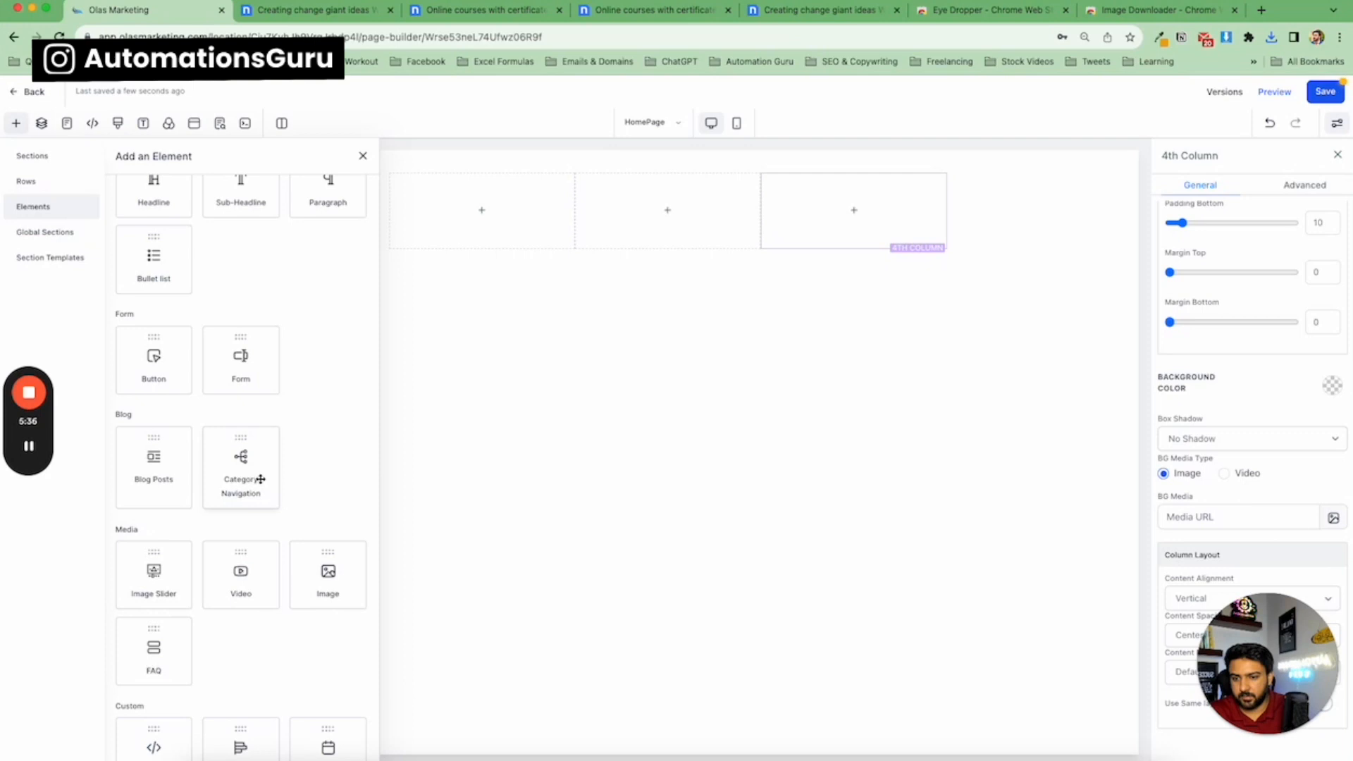
{"action": "scroll", "coordinate": [255, 478], "scroll_direction": "up", "scroll_amount": 1}
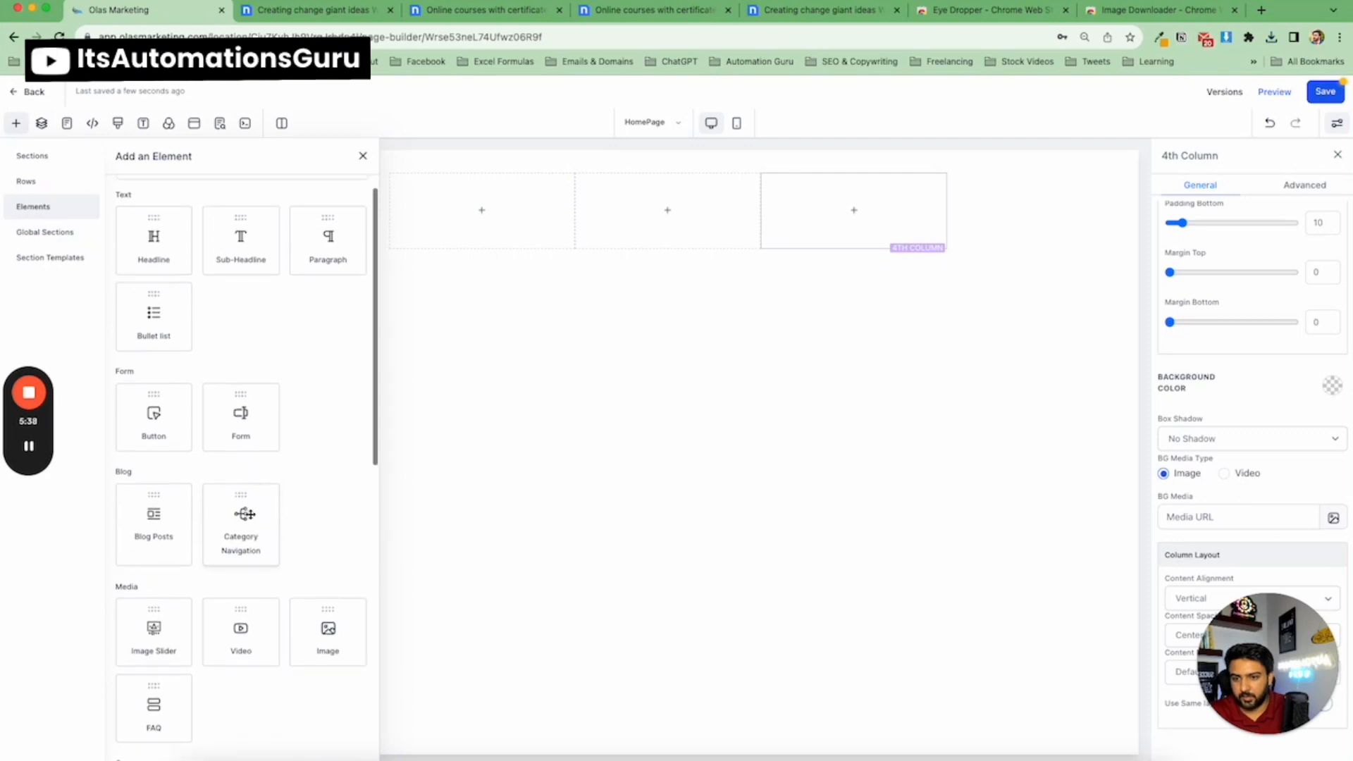
{"action": "left_click_drag", "start_coordinate": [244, 513], "coordinate": [804, 220]}
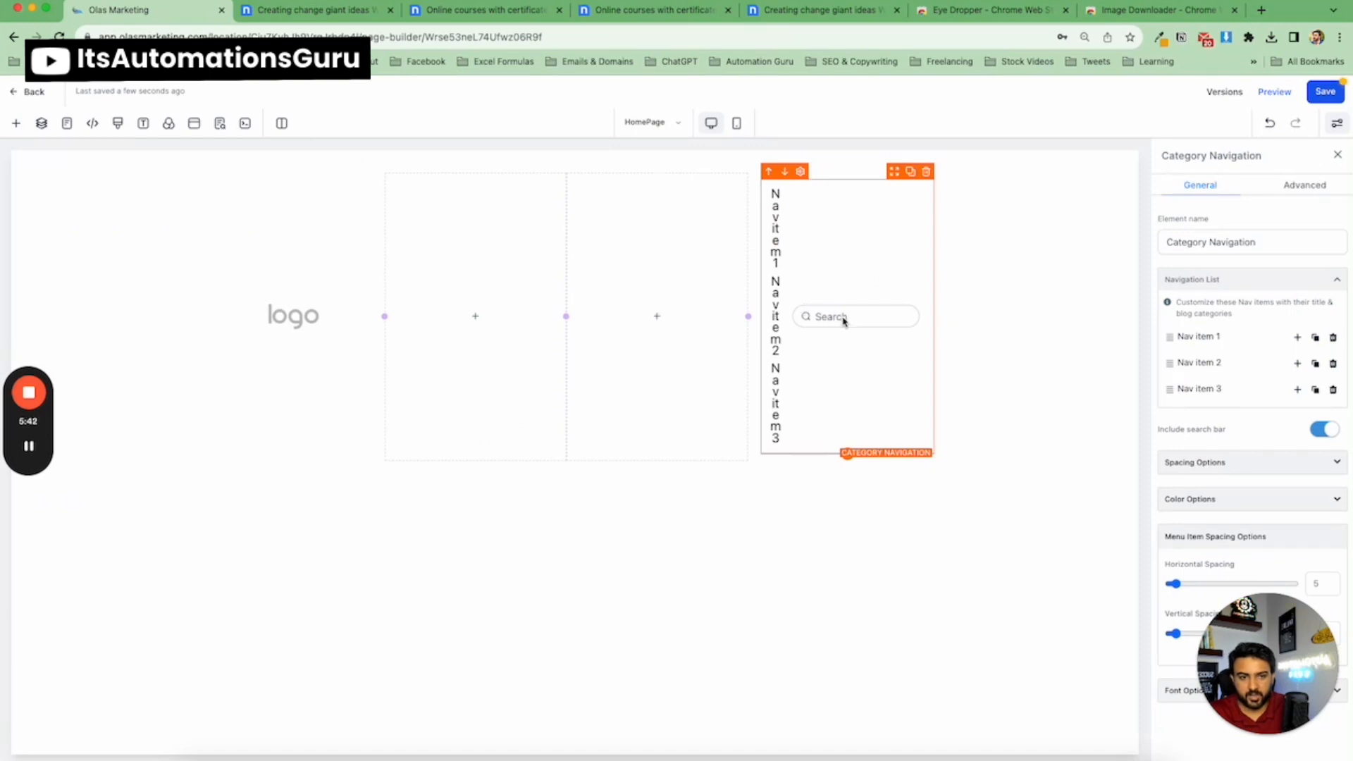
{"action": "left_click", "coordinate": [925, 172]}
{"action": "left_click", "coordinate": [878, 213]}
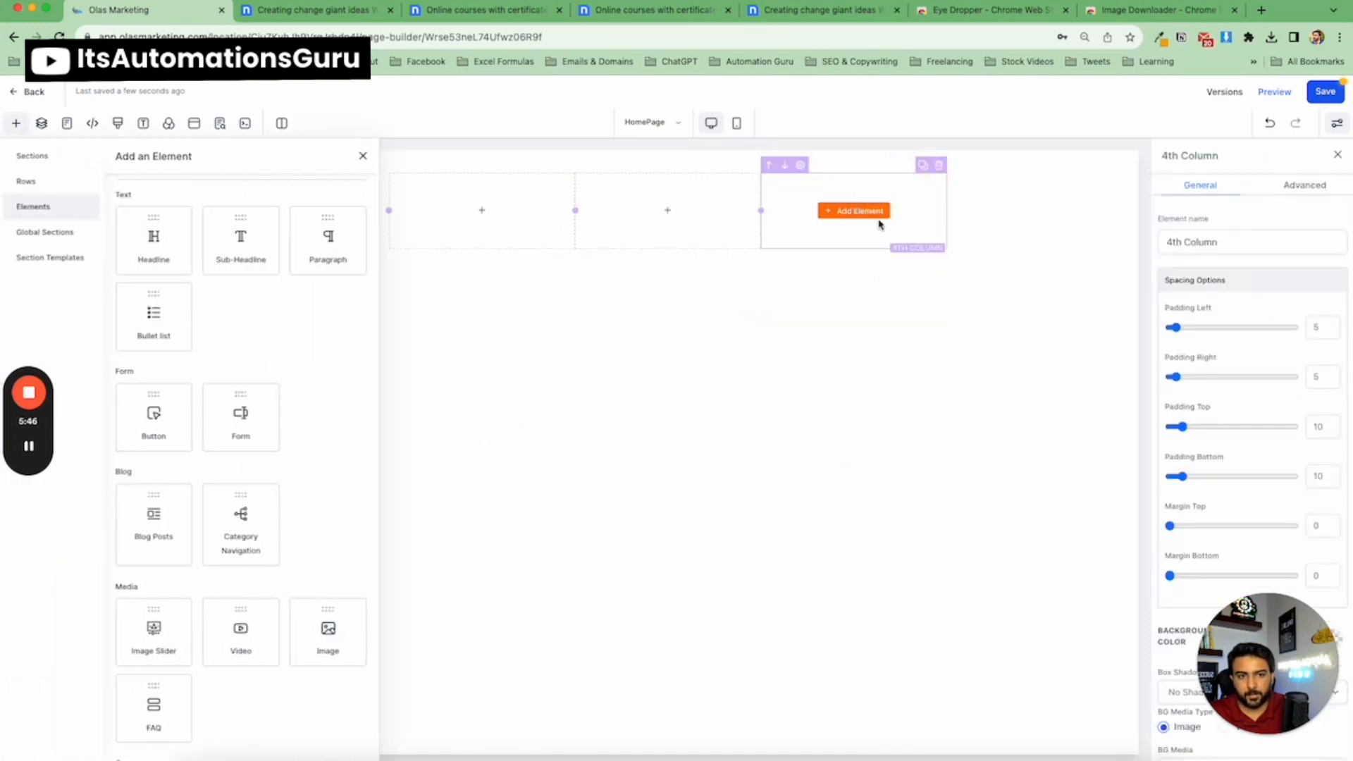
Search the elements for "na" and add a Navigation Menu element to the fourth column.
{"action": "scroll", "coordinate": [235, 194], "scroll_direction": "up", "scroll_amount": 1}
{"action": "left_click", "coordinate": [235, 195]}
{"action": "type", "text": "nav"}
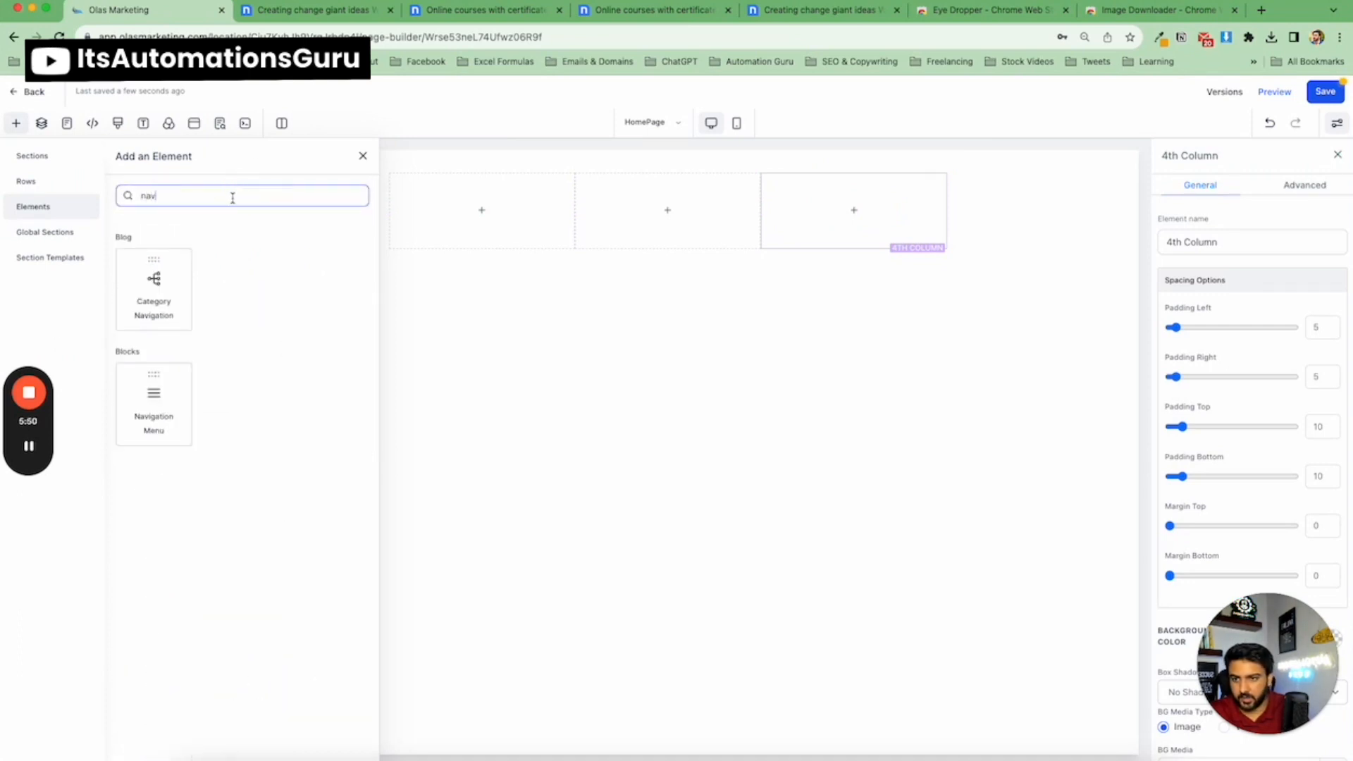
{"action": "left_click_drag", "start_coordinate": [168, 398], "coordinate": [799, 227]}
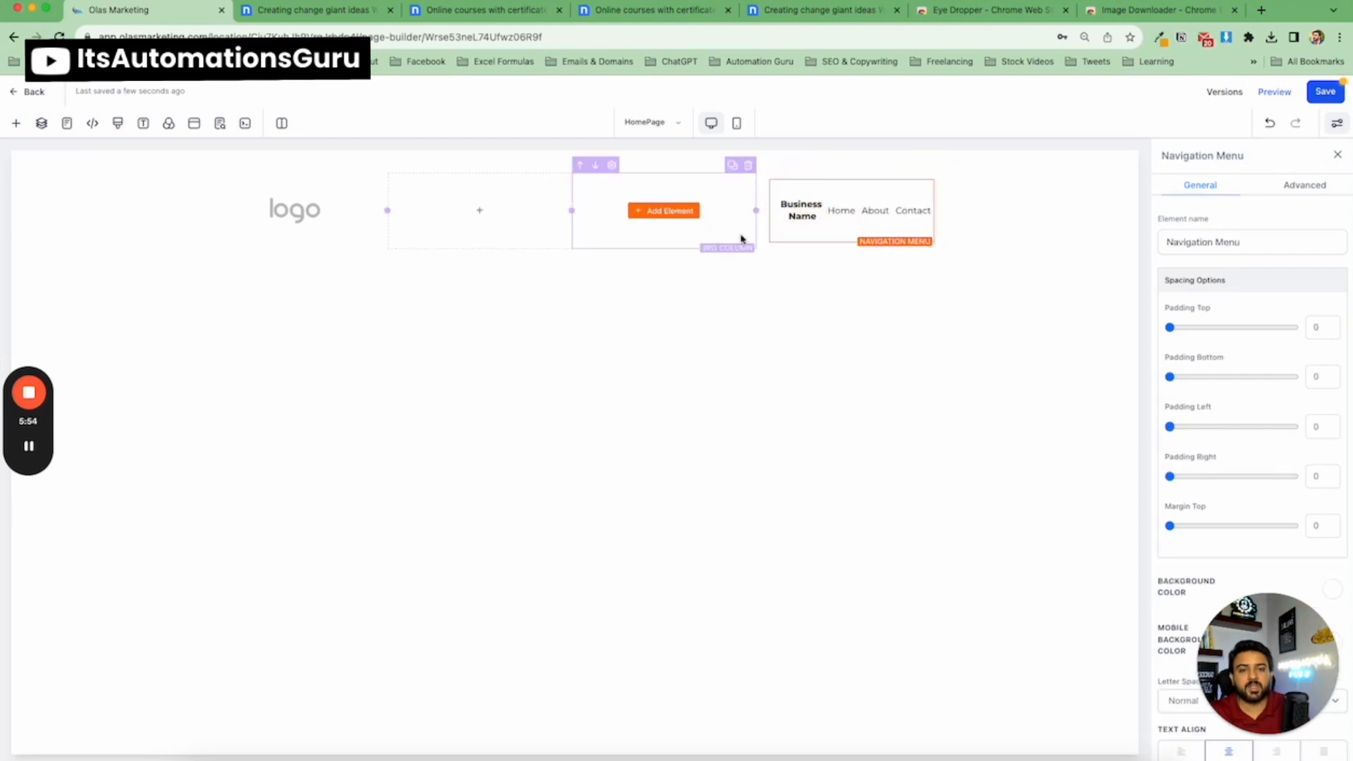
Delete the other three columns, including the logo image column, so the navigation menu fills the row.
{"action": "left_click", "coordinate": [564, 166]}
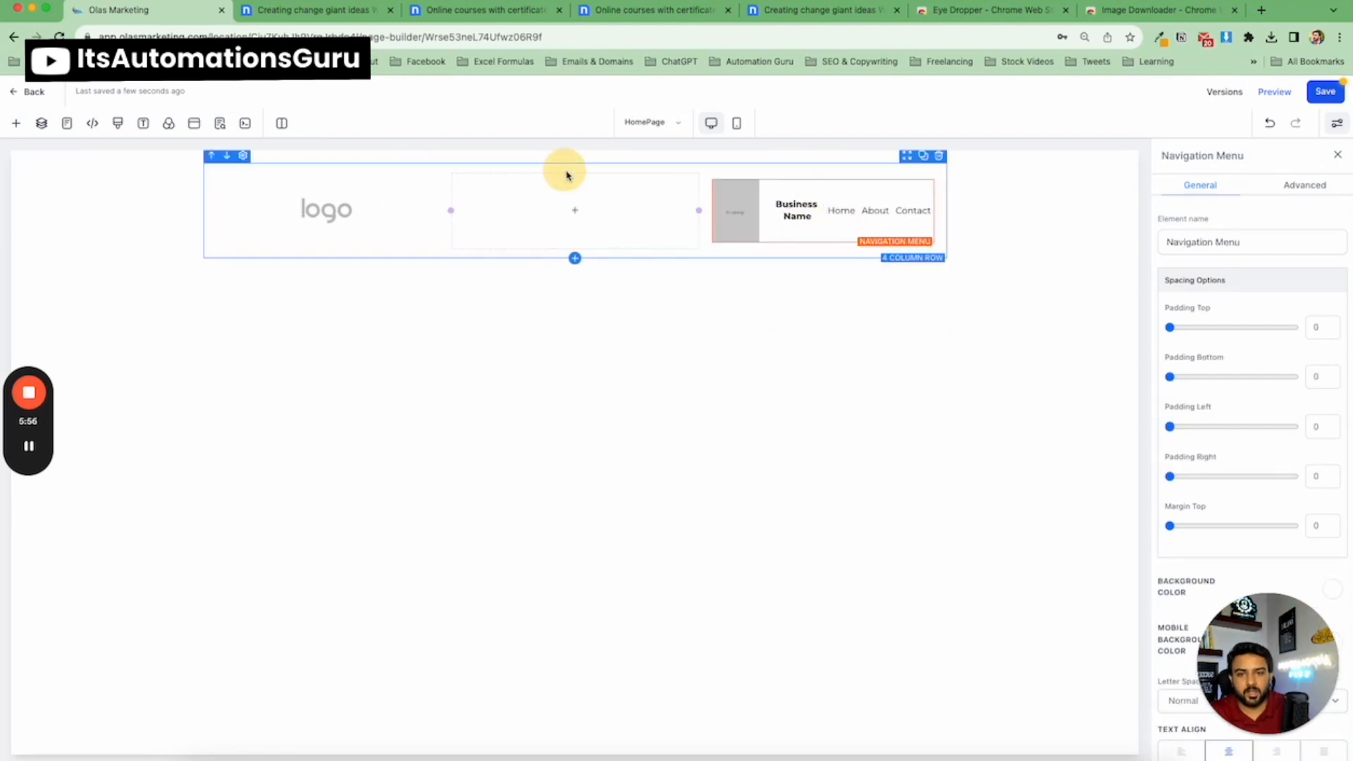
{"action": "left_click", "coordinate": [691, 167]}
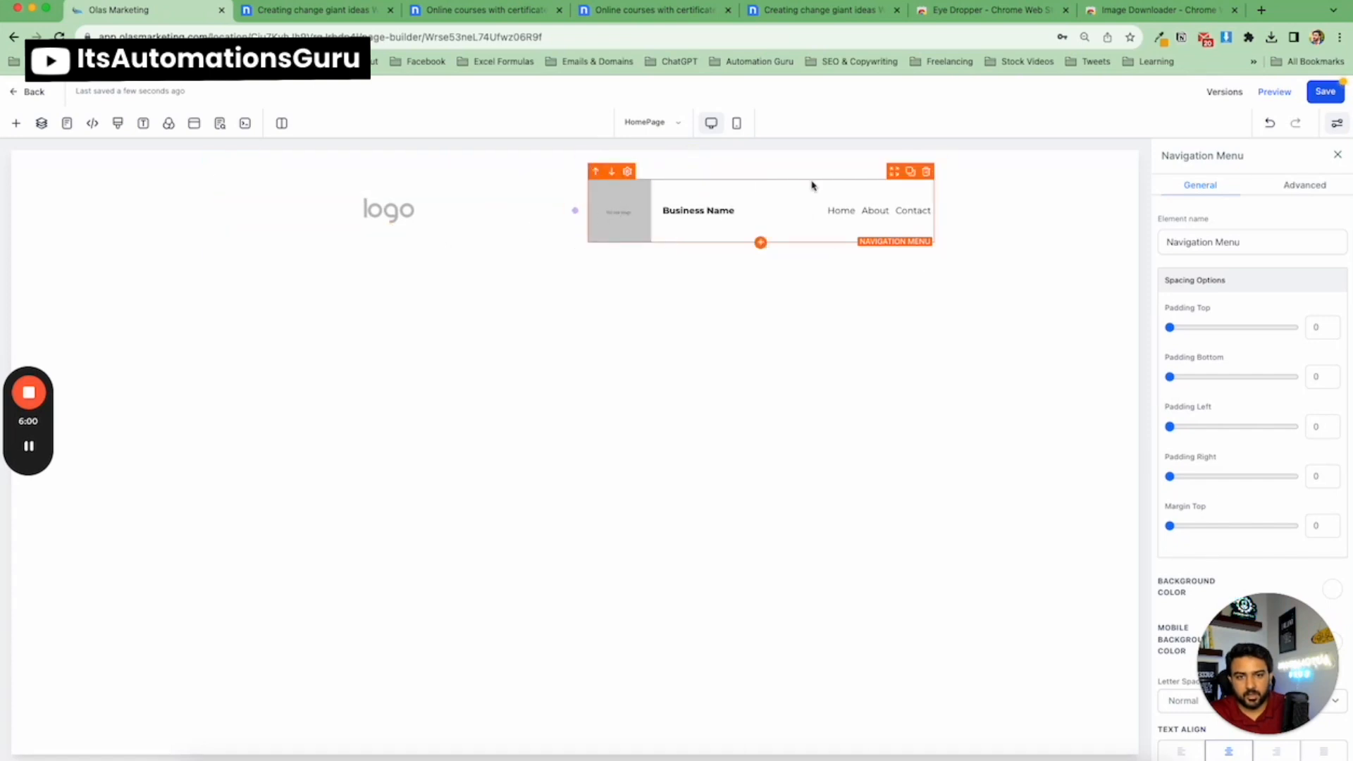
{"action": "left_click", "coordinate": [569, 172]}
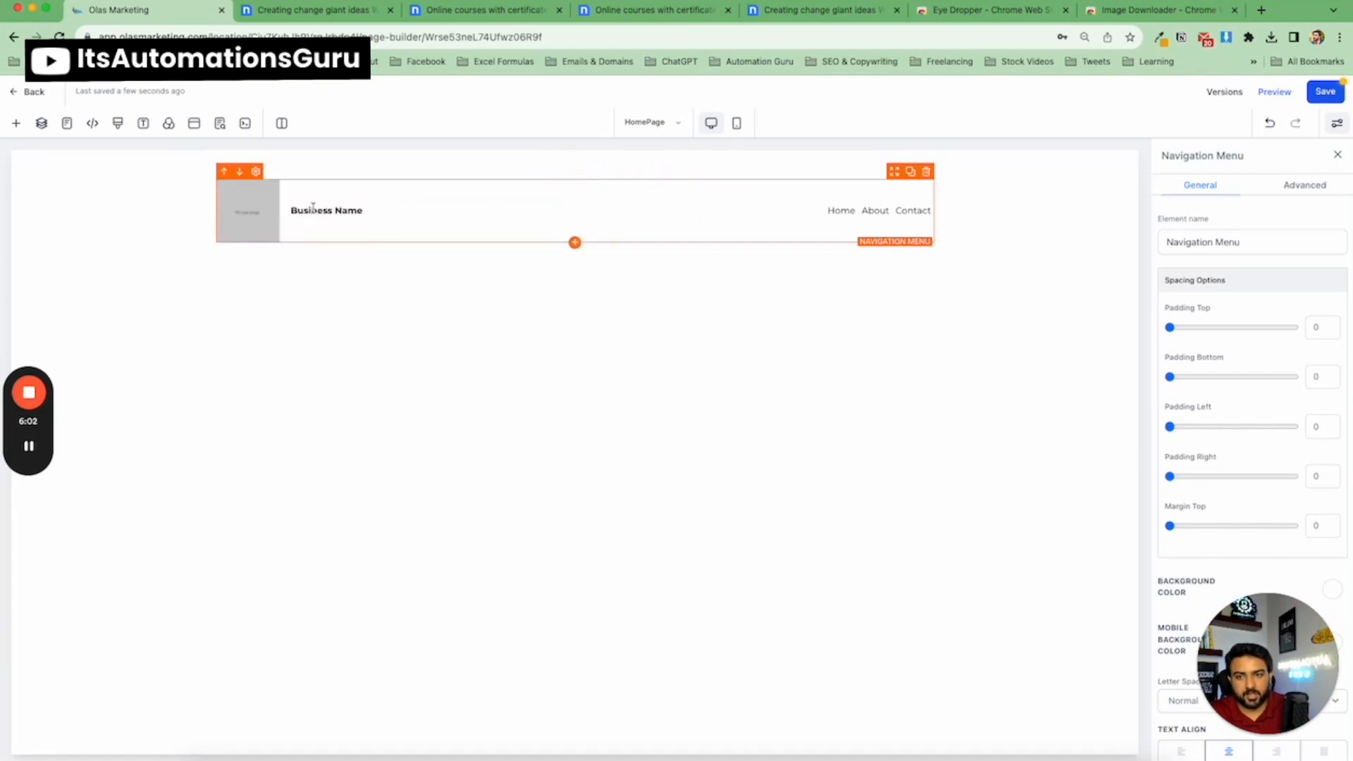
Set the navigation menu's brand logo to the uploaded logo image from the media library.
{"action": "scroll", "coordinate": [1208, 374], "scroll_direction": "down", "scroll_amount": 5}
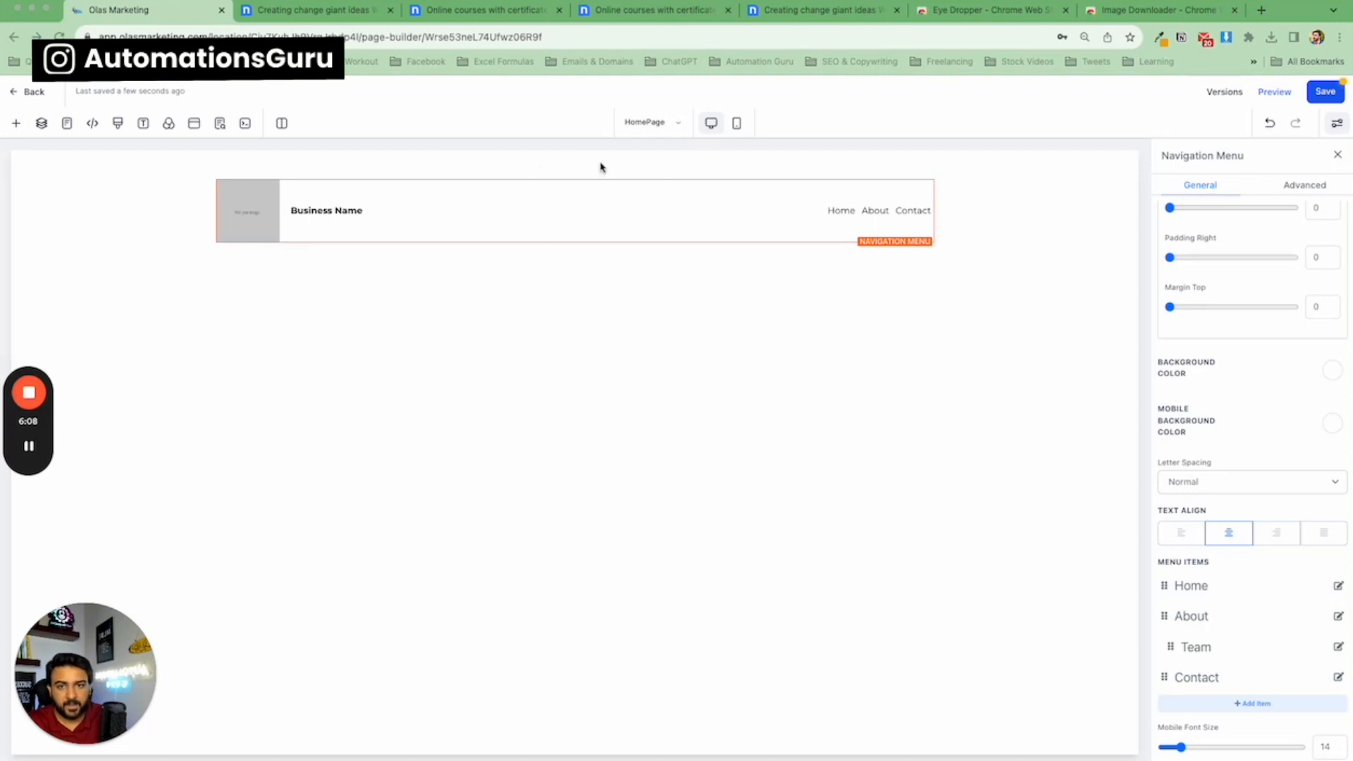
{"action": "left_click", "coordinate": [594, 273]}
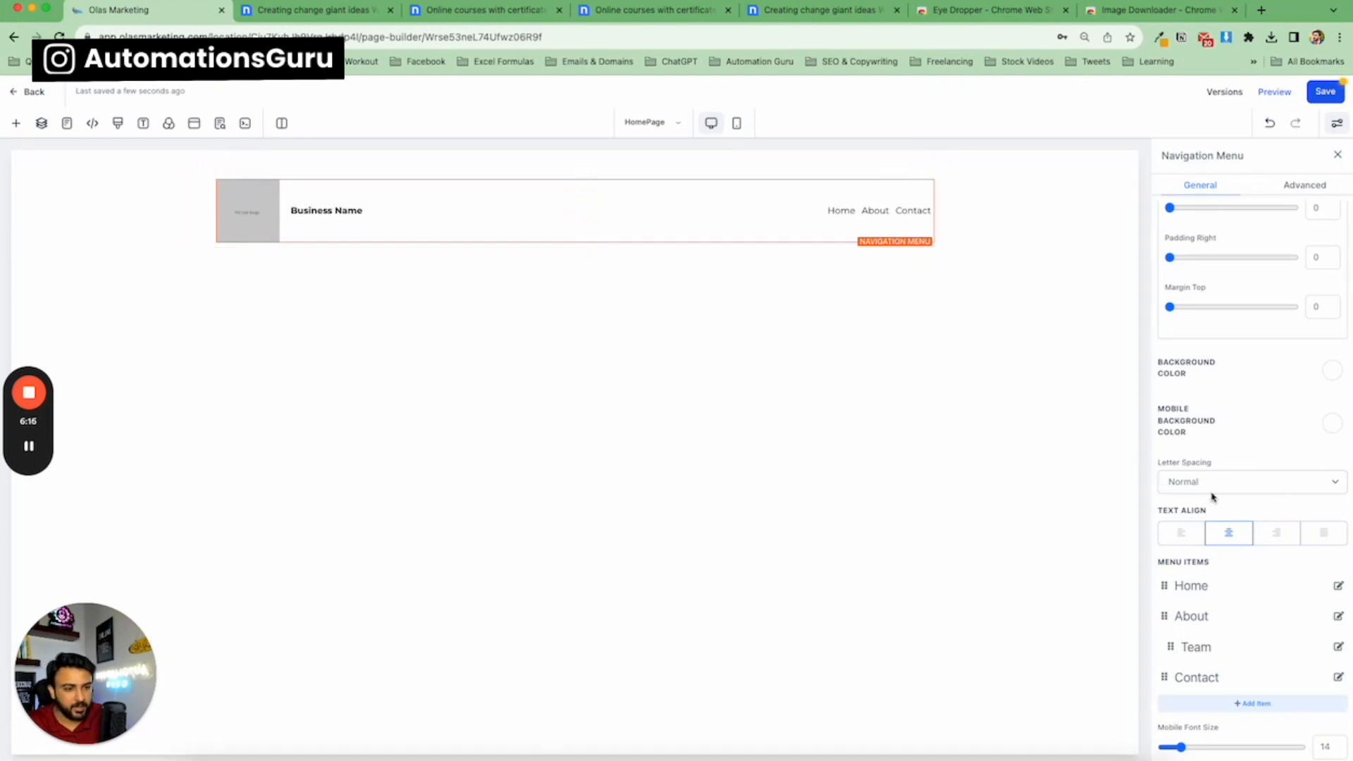
{"action": "scroll", "coordinate": [1219, 499], "scroll_direction": "down", "scroll_amount": 10}
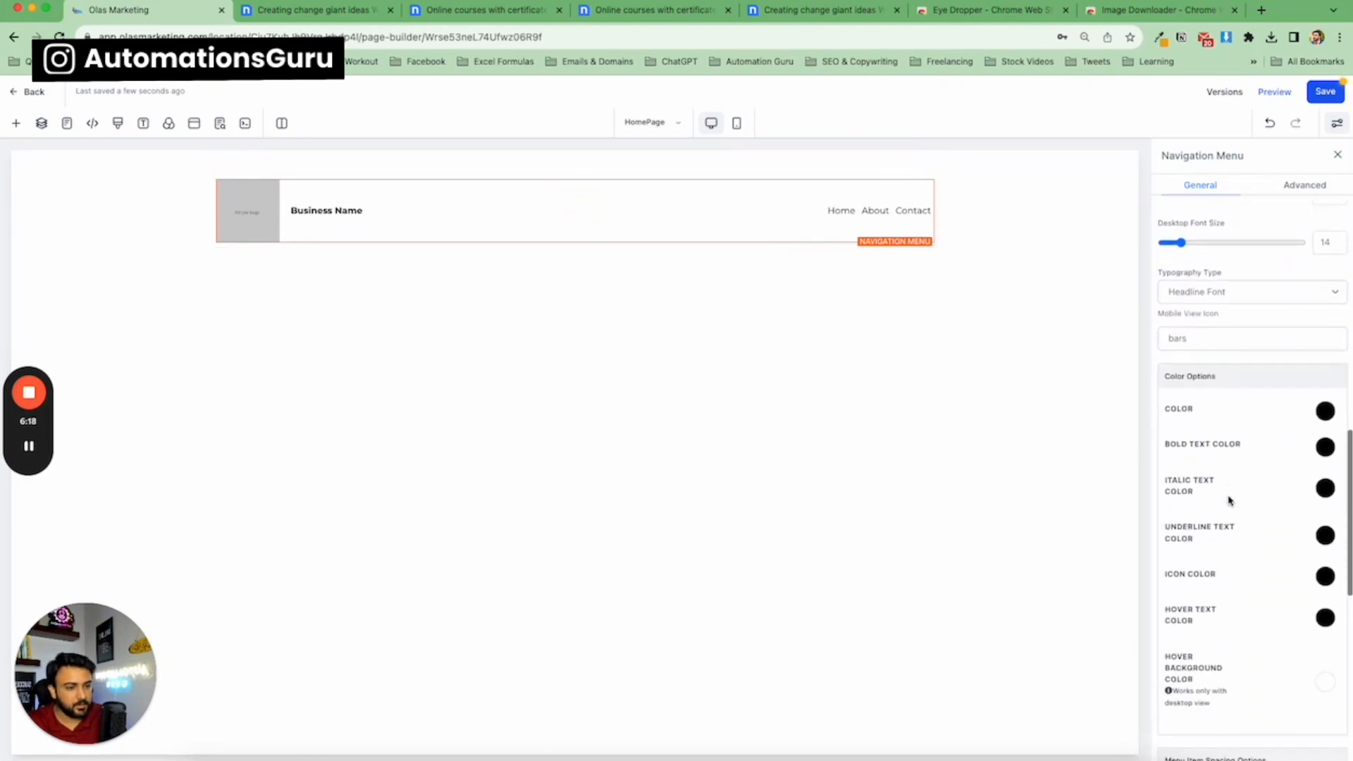
{"action": "scroll", "coordinate": [1230, 500], "scroll_direction": "down", "scroll_amount": 8}
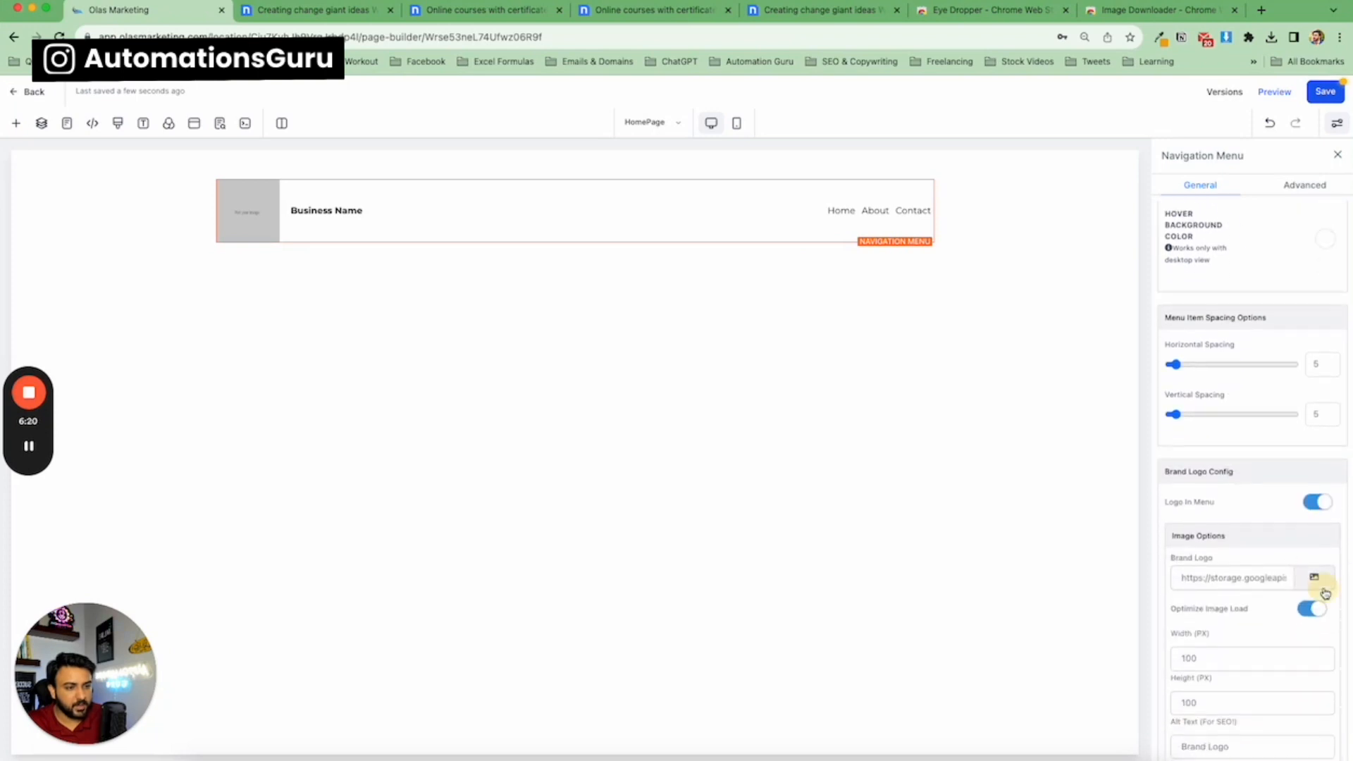
{"action": "left_click", "coordinate": [1314, 578]}
{"action": "left_click", "coordinate": [172, 293]}
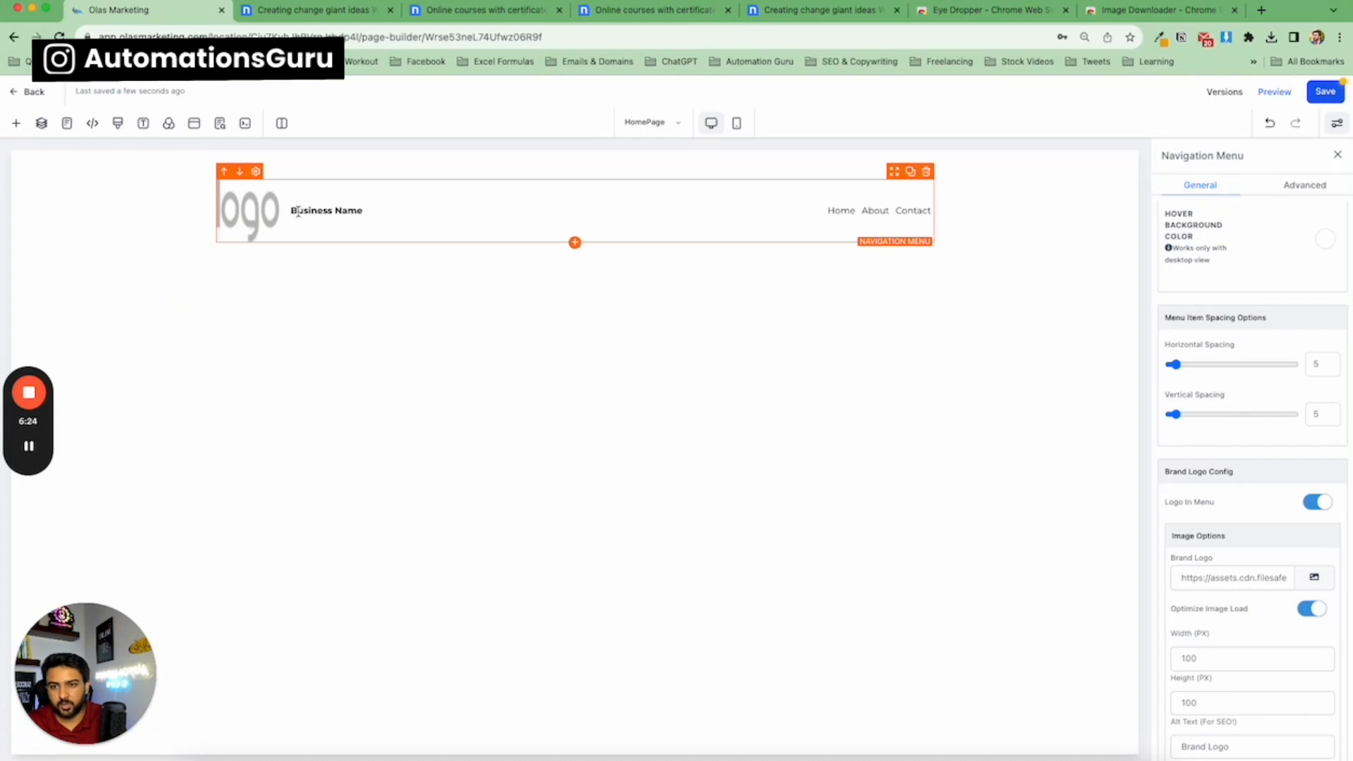
Clear the brand logo's width and height values so the logo keeps its natural size.
{"action": "scroll", "coordinate": [1247, 585], "scroll_direction": "down", "scroll_amount": 2}
{"action": "double_click", "coordinate": [1213, 586]}
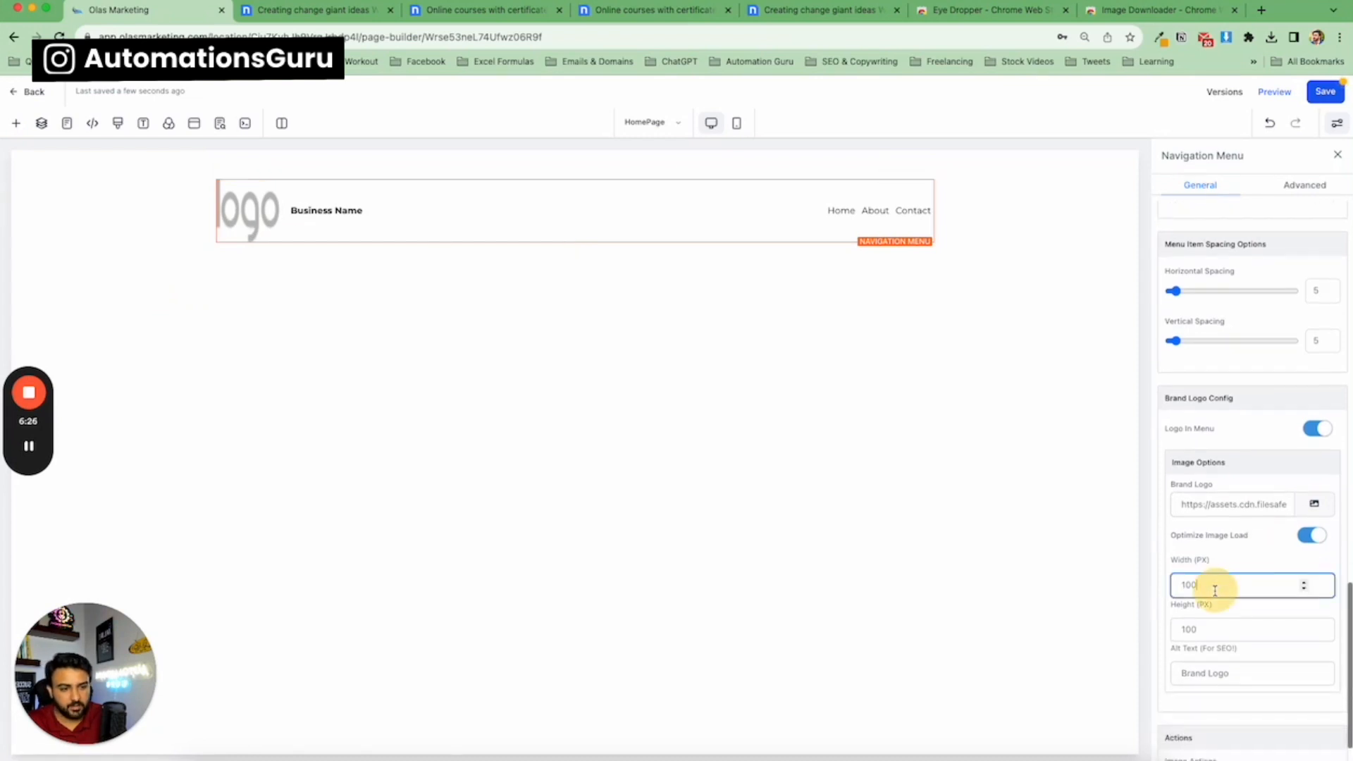
{"action": "key", "text": "BackSpace"}
{"action": "double_click", "coordinate": [1243, 630]}
{"action": "key", "text": "BackSpace"}
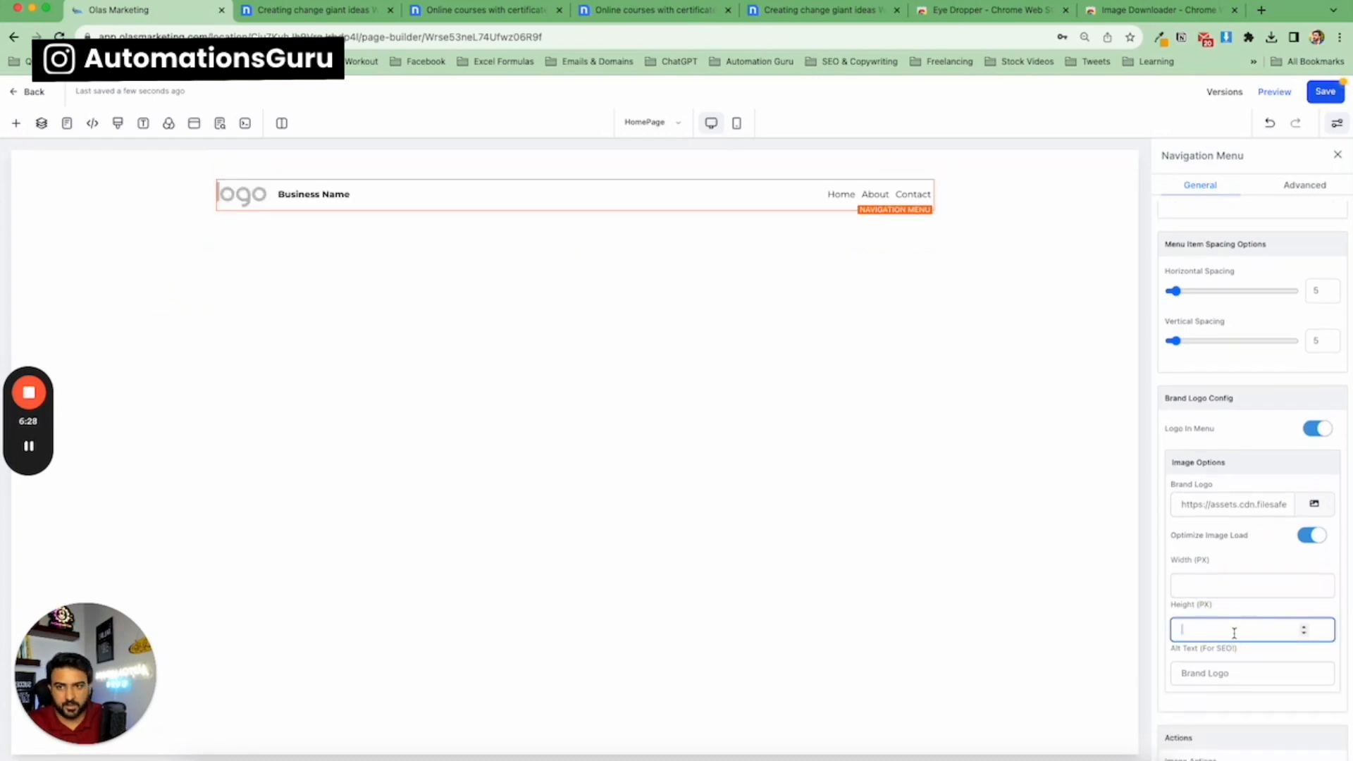
{"action": "left_click", "coordinate": [305, 193]}
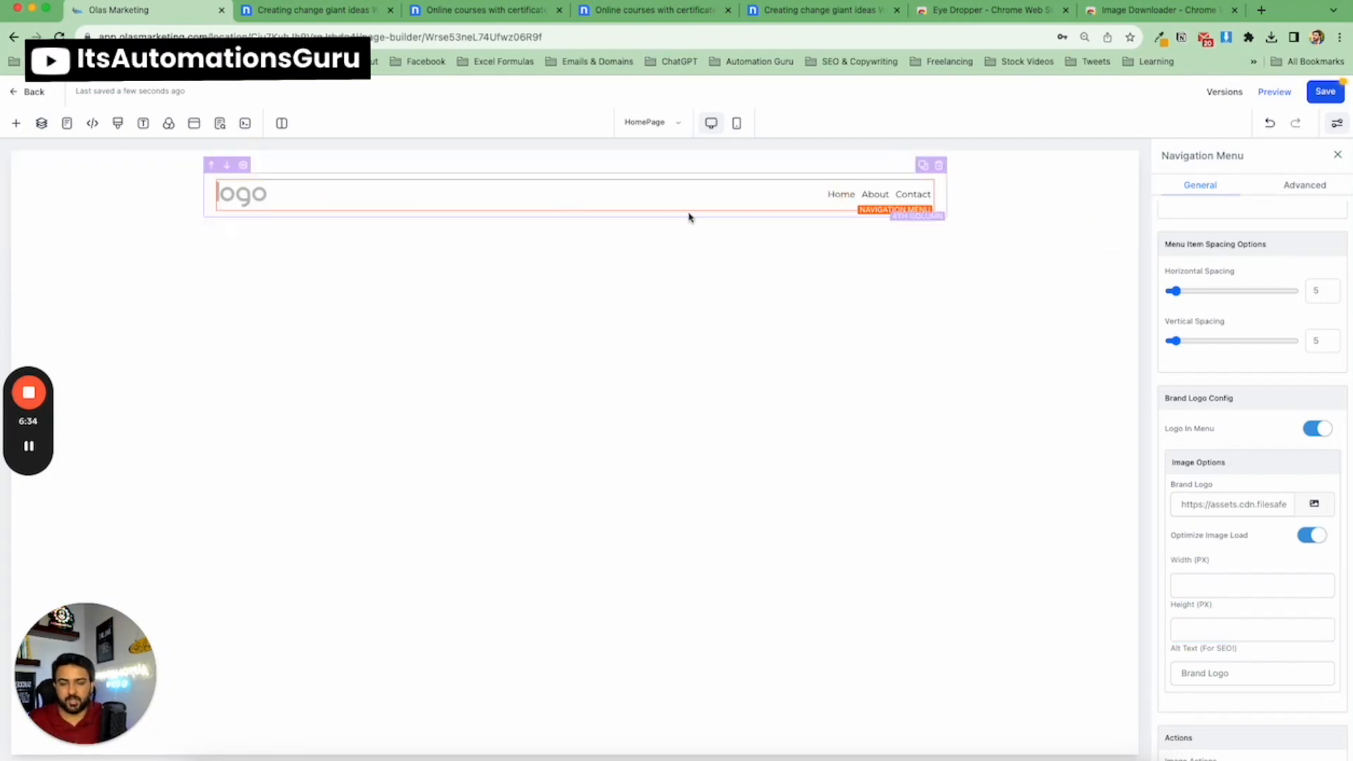
Open the Team menu item's configuration to inspect it, then cancel.
{"action": "mouse_move", "coordinate": [882, 207]}
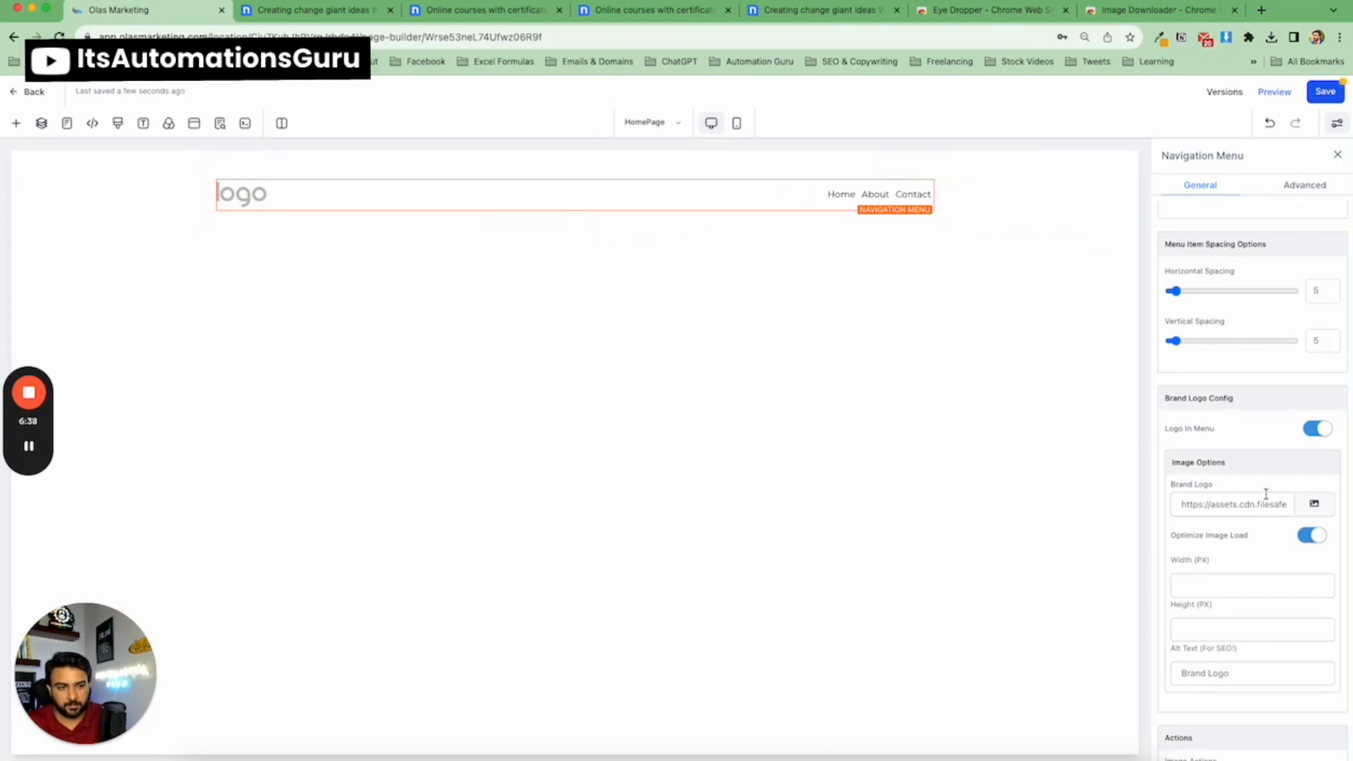
{"action": "scroll", "coordinate": [1261, 496], "scroll_direction": "down", "scroll_amount": 2}
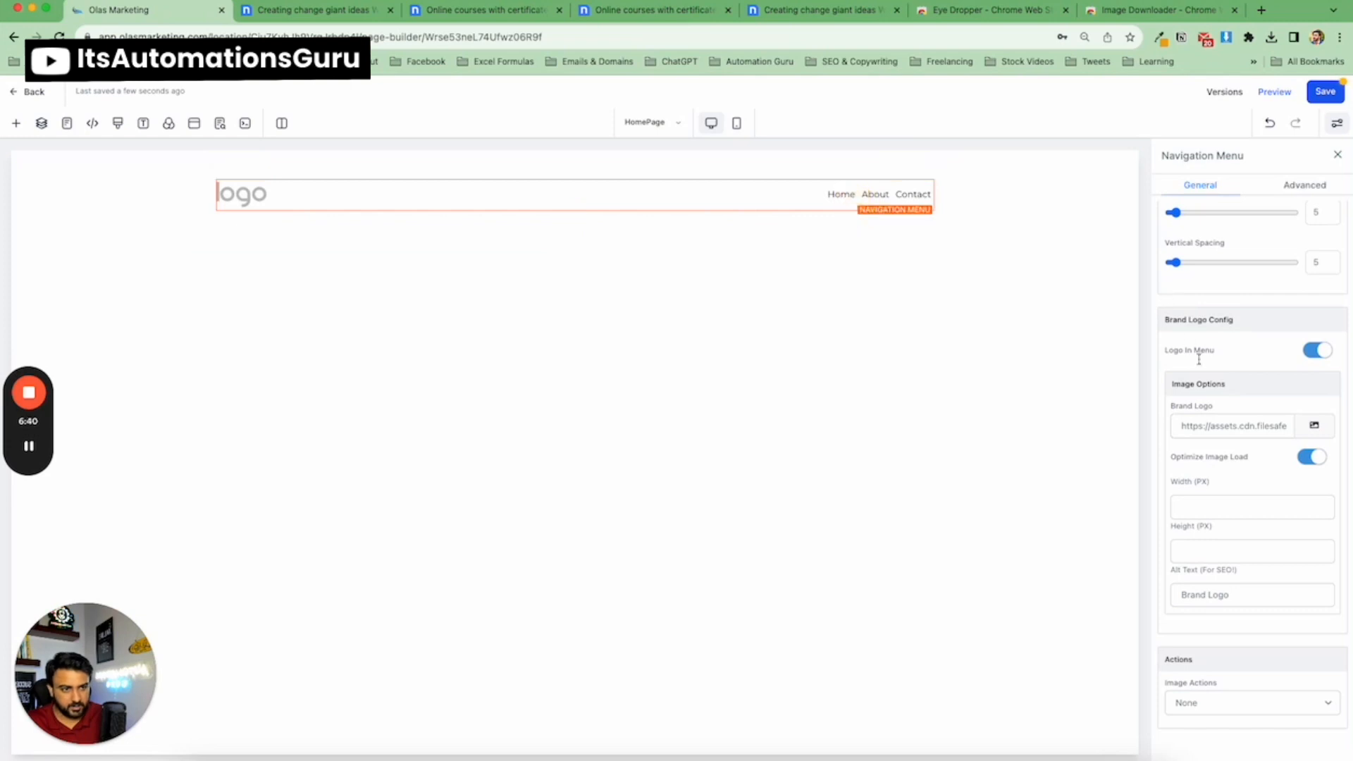
{"action": "scroll", "coordinate": [1244, 384], "scroll_direction": "up", "scroll_amount": 8}
{"action": "scroll", "coordinate": [1242, 382], "scroll_direction": "up", "scroll_amount": 10}
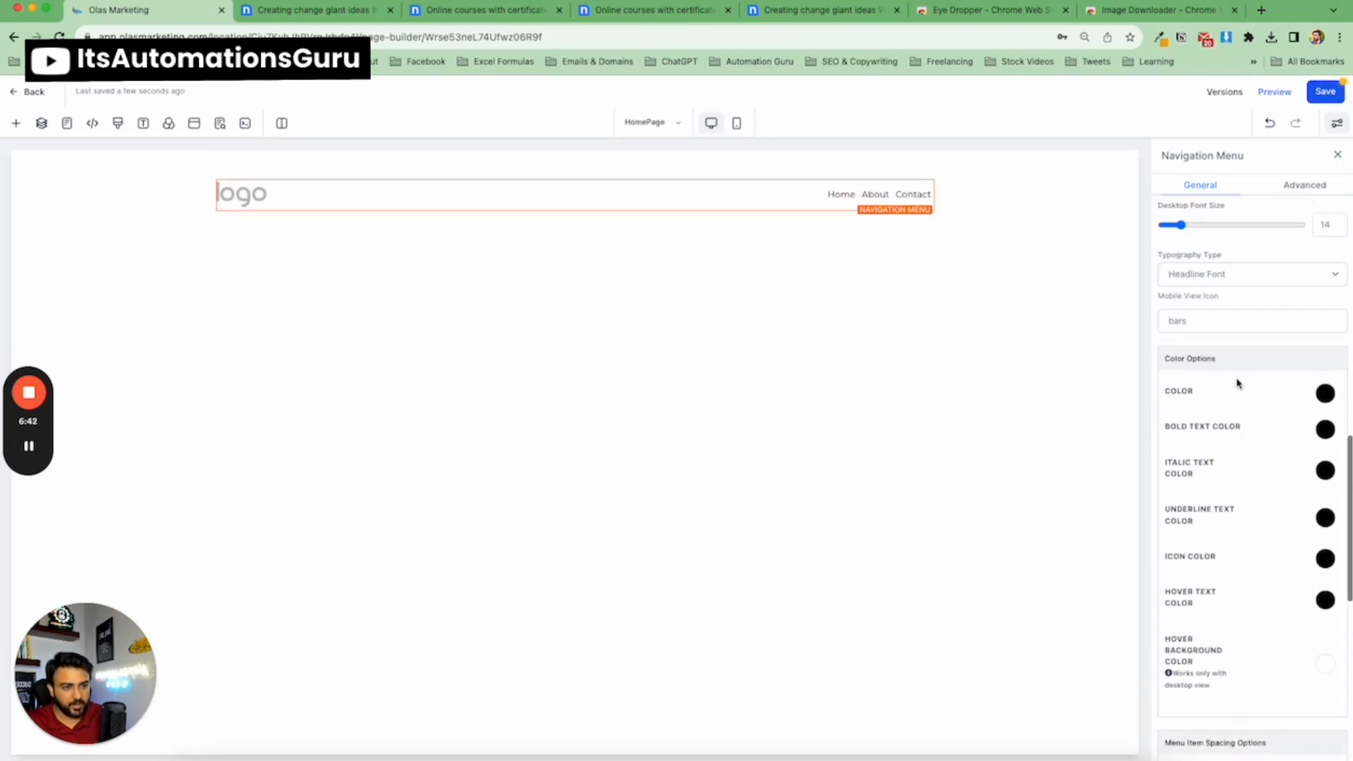
{"action": "scroll", "coordinate": [1234, 381], "scroll_direction": "up", "scroll_amount": 2}
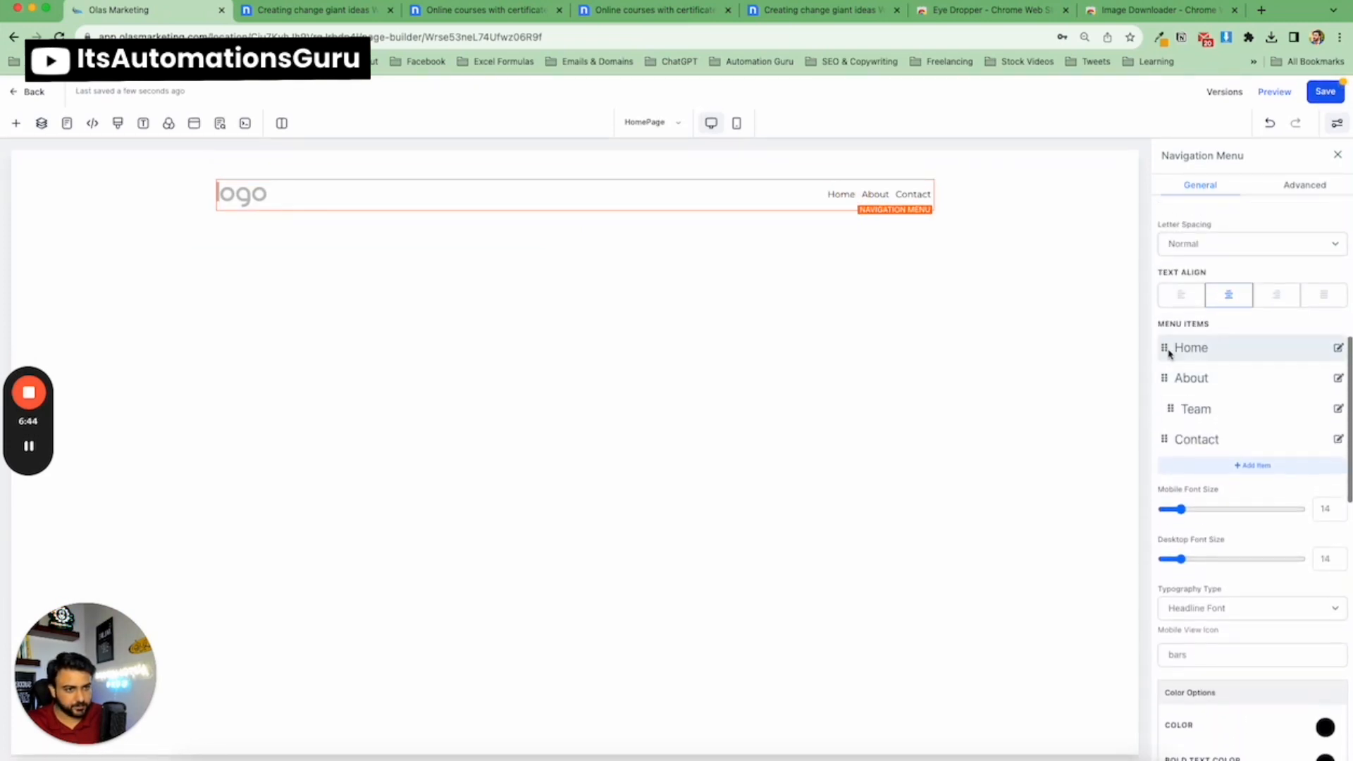
{"action": "left_click", "coordinate": [1338, 410]}
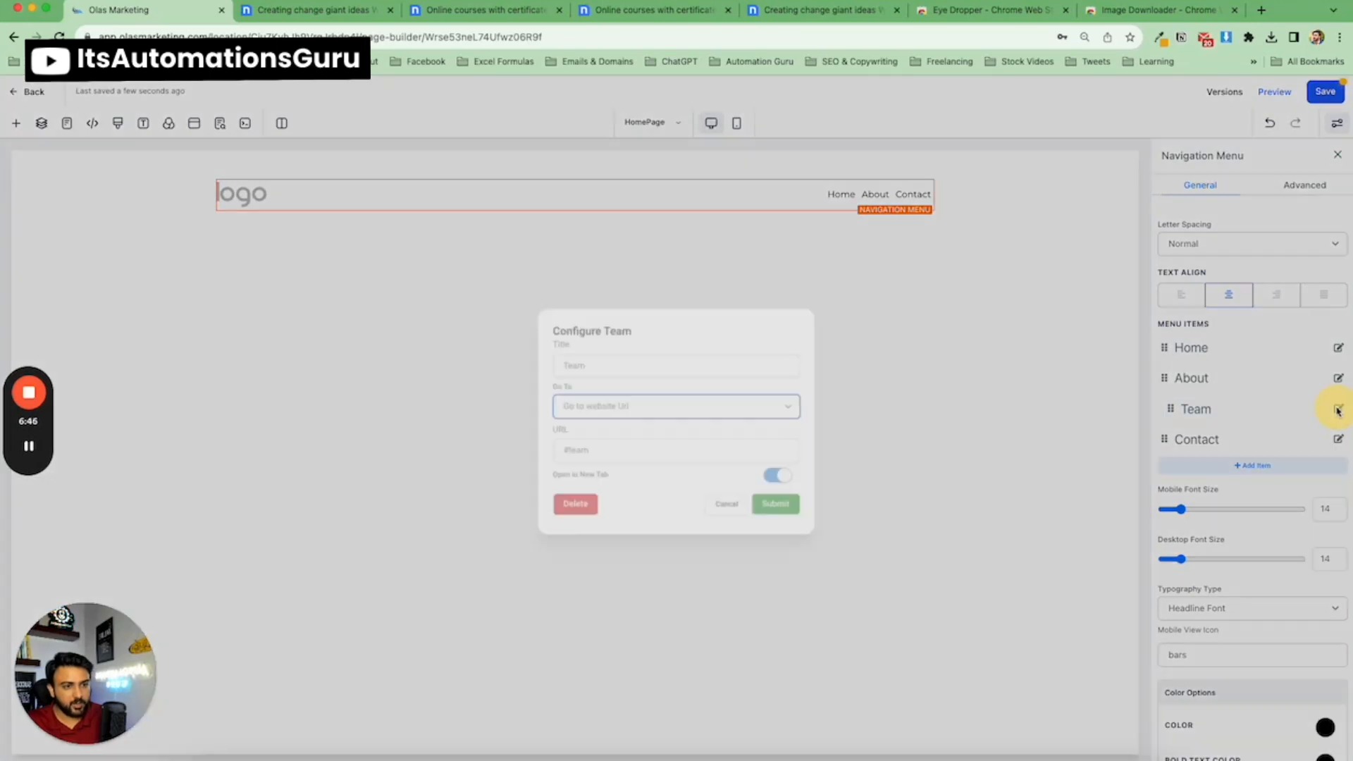
{"action": "left_click", "coordinate": [728, 509]}
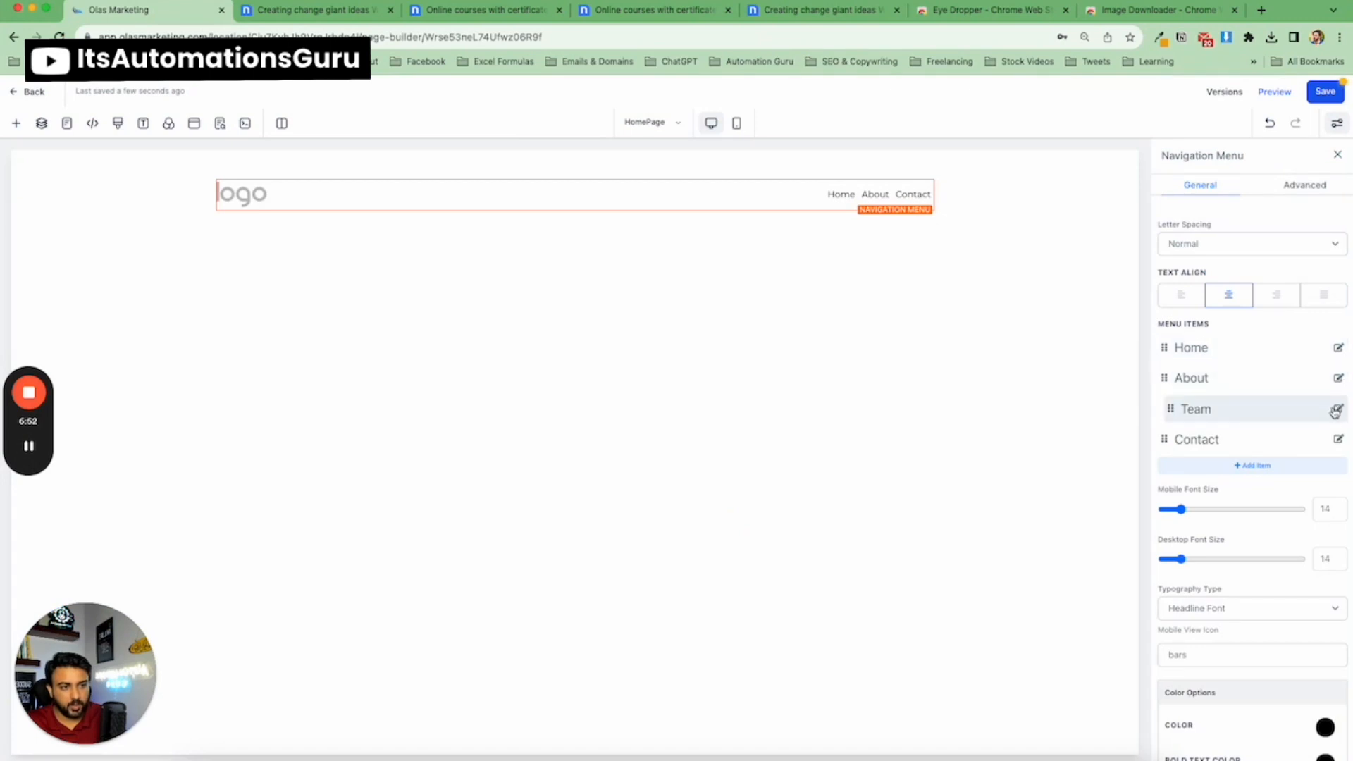
Drag the Team menu item back into line with the other items so it shows in the menu.
{"action": "left_click_drag", "start_coordinate": [1171, 410], "coordinate": [1151, 409]}
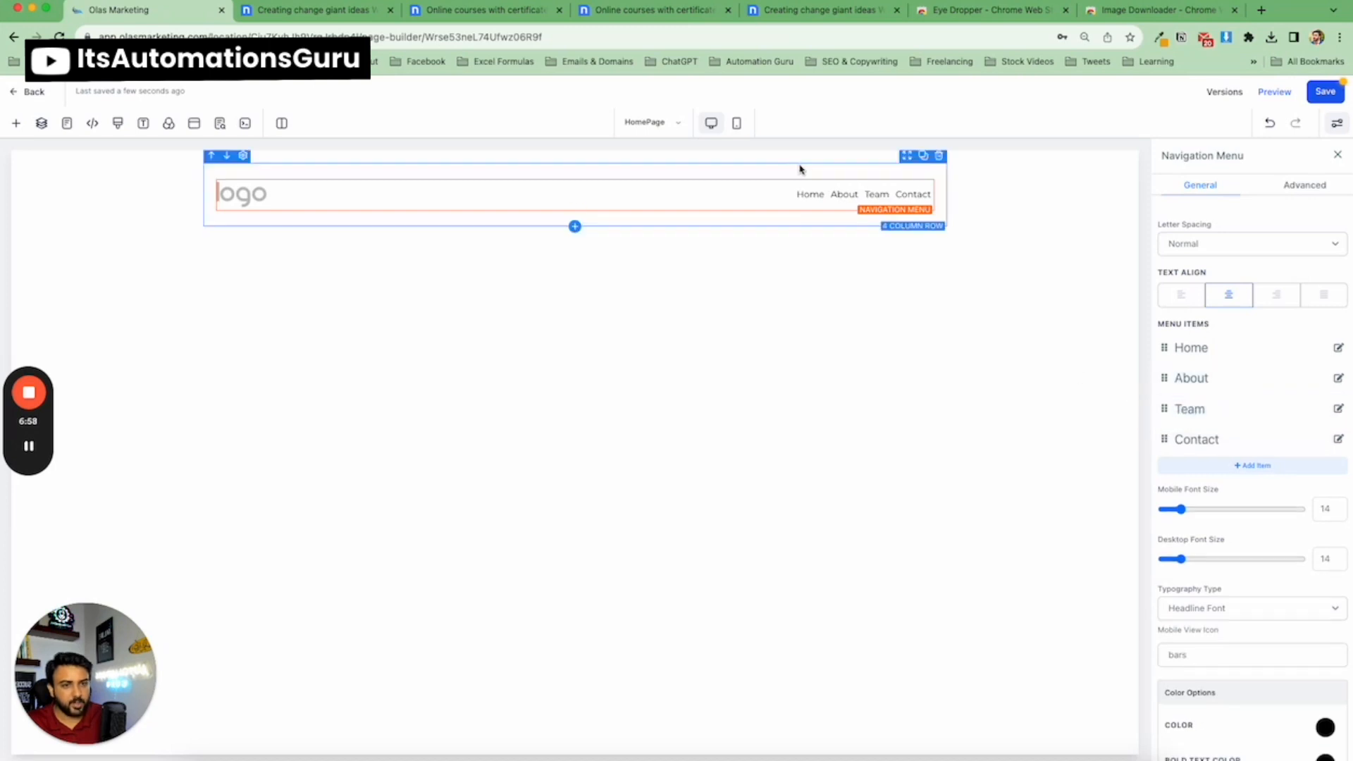
{"action": "left_click_drag", "start_coordinate": [1165, 409], "coordinate": [1193, 396]}
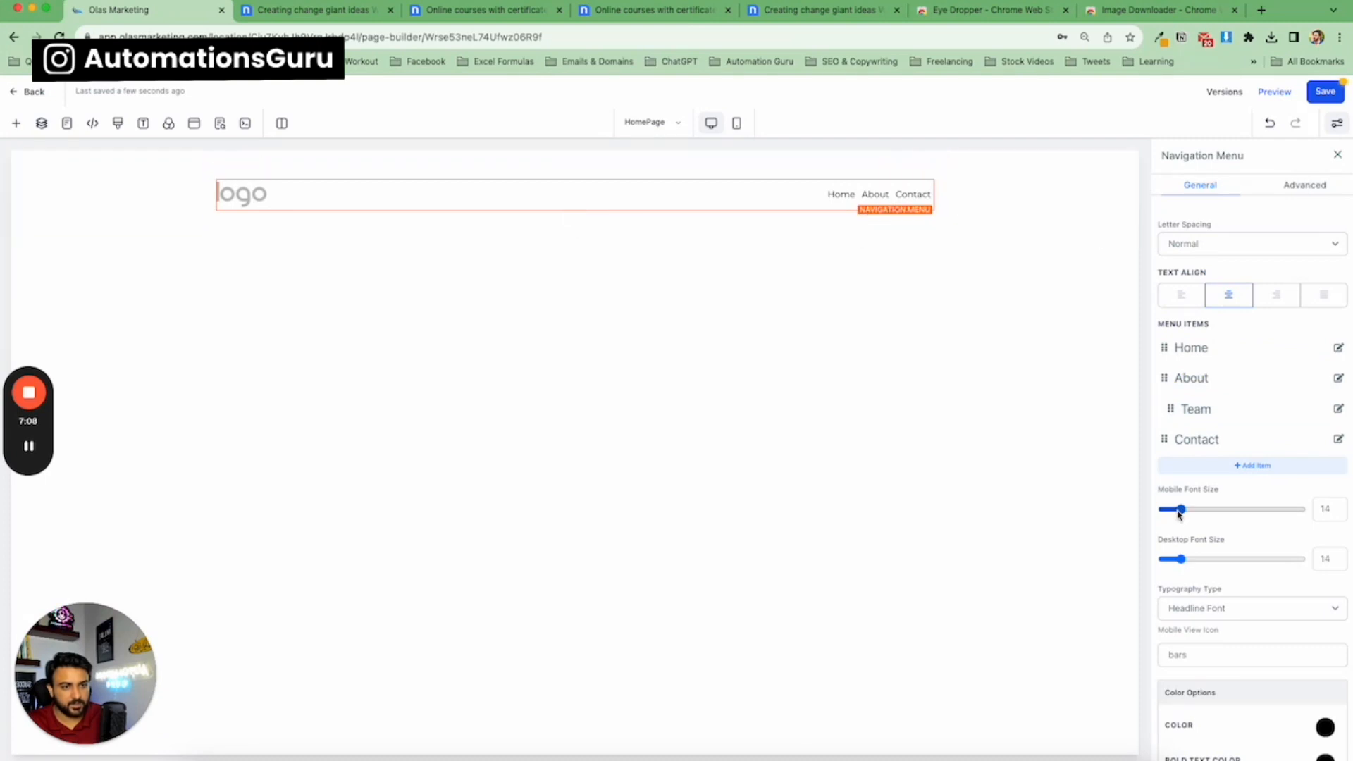
{"action": "left_click_drag", "start_coordinate": [1170, 416], "coordinate": [1160, 414]}
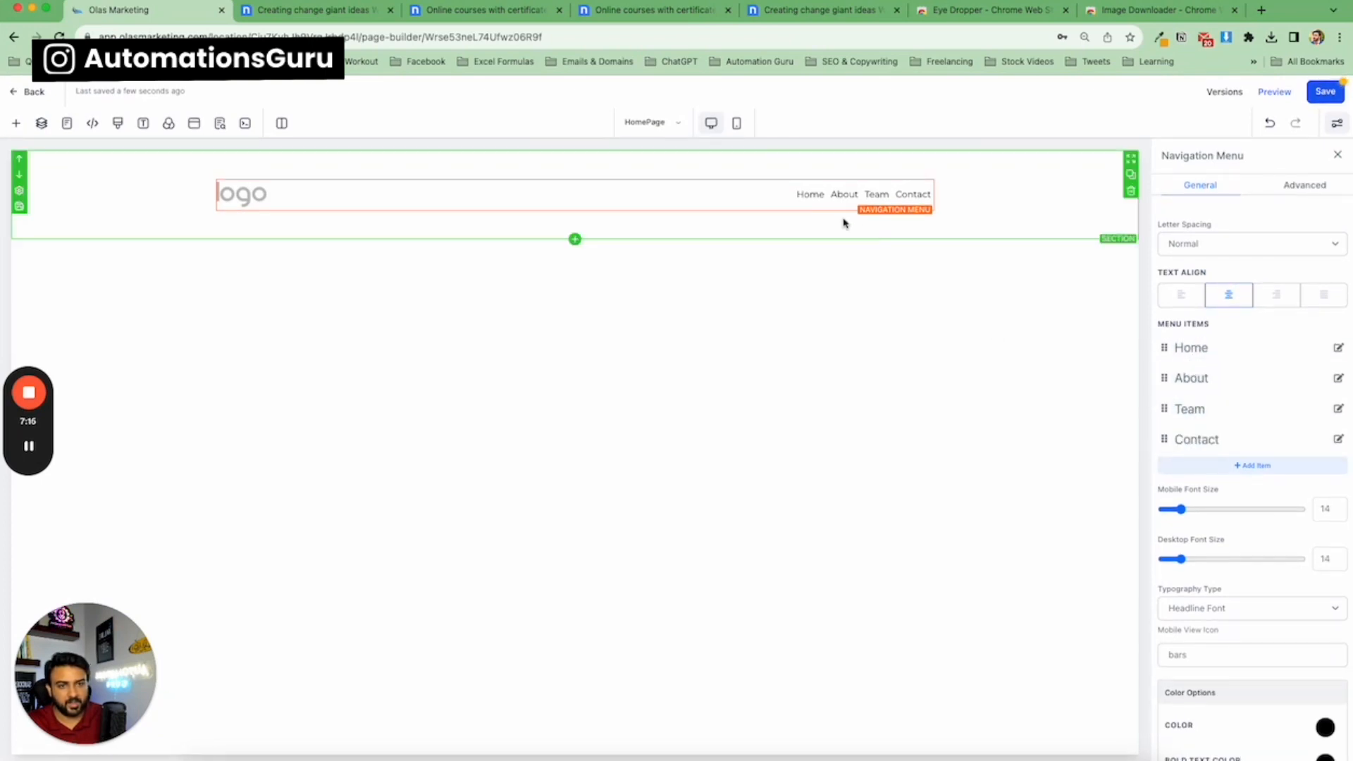
Compare with the template header and set the navigation menu's desktop font size to 18.
{"action": "scroll", "coordinate": [1236, 486], "scroll_direction": "down", "scroll_amount": 5}
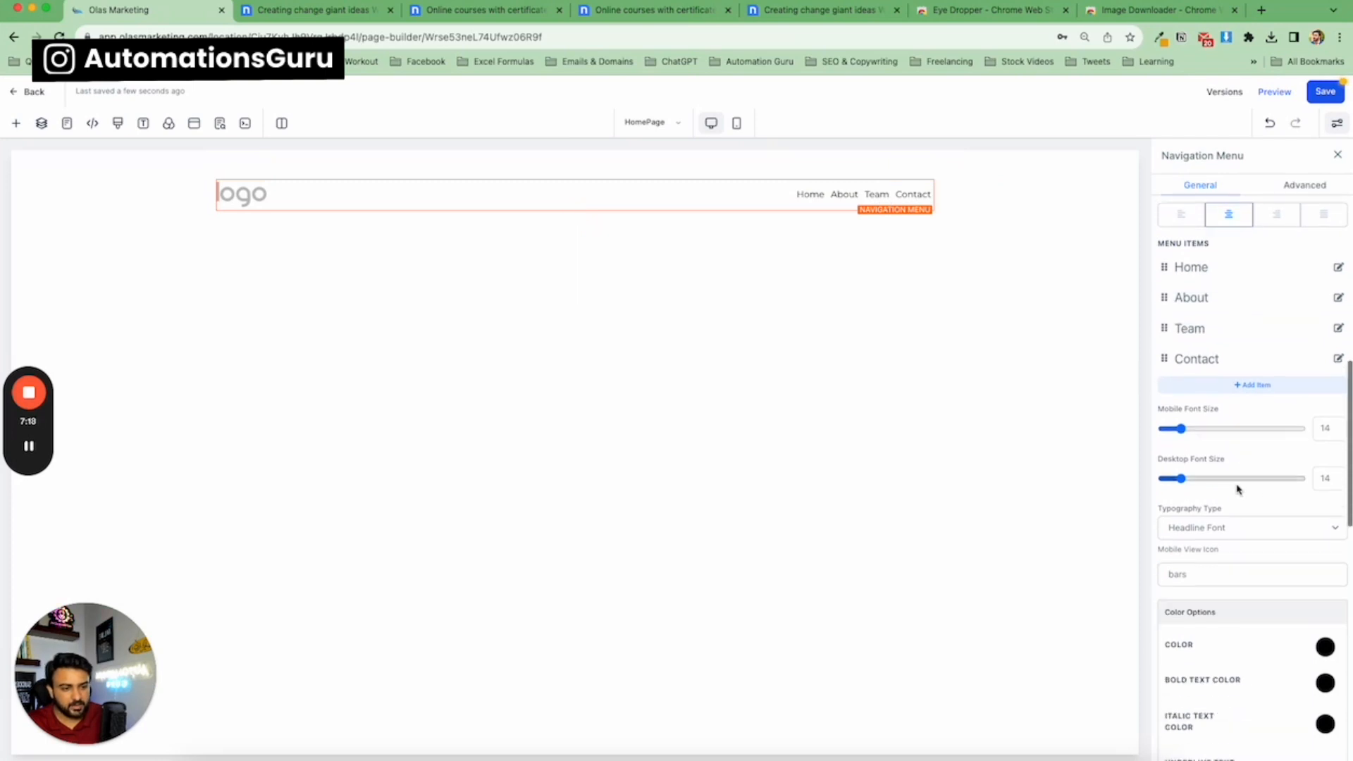
{"action": "scroll", "coordinate": [1236, 475], "scroll_direction": "up", "scroll_amount": 5}
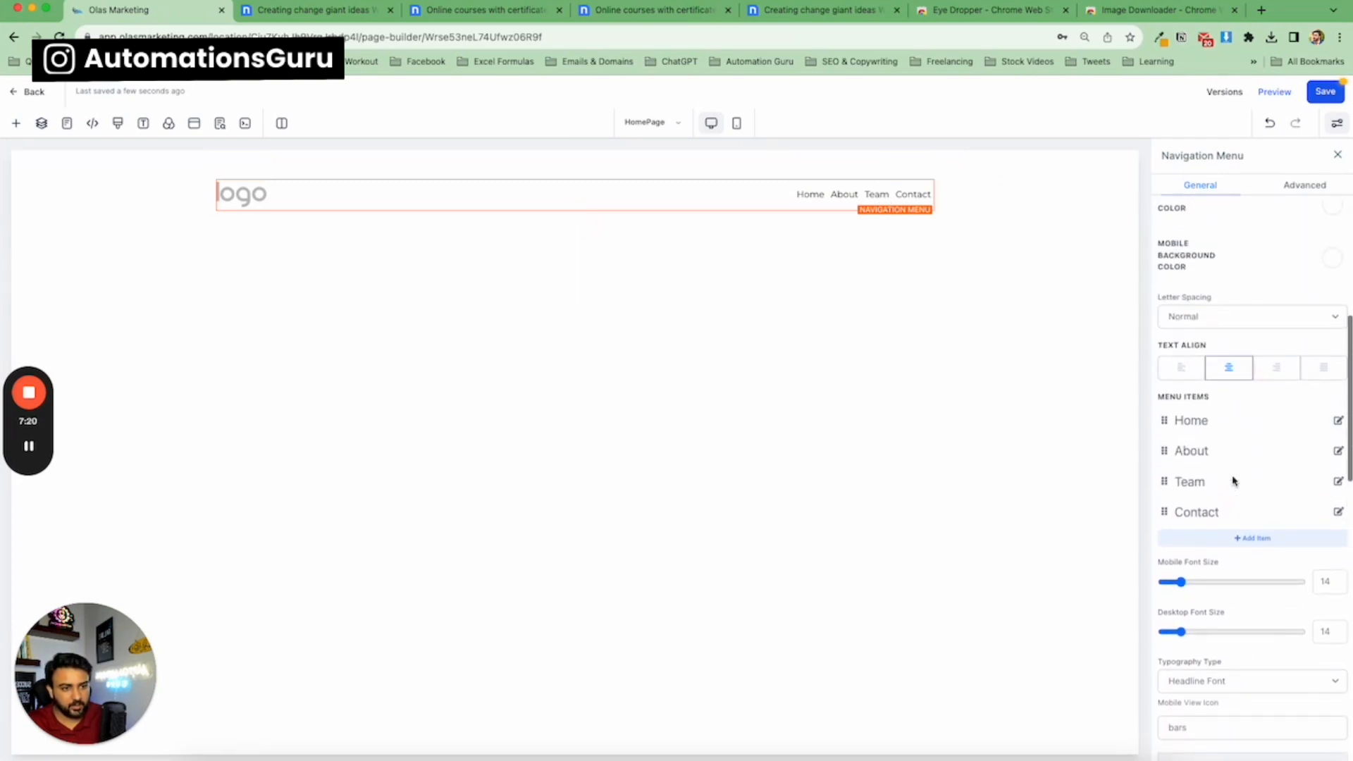
{"action": "scroll", "coordinate": [1229, 477], "scroll_direction": "down", "scroll_amount": 3}
{"action": "left_click_drag", "start_coordinate": [1183, 441], "coordinate": [1187, 440]}
{"action": "left_click", "coordinate": [332, 7]}
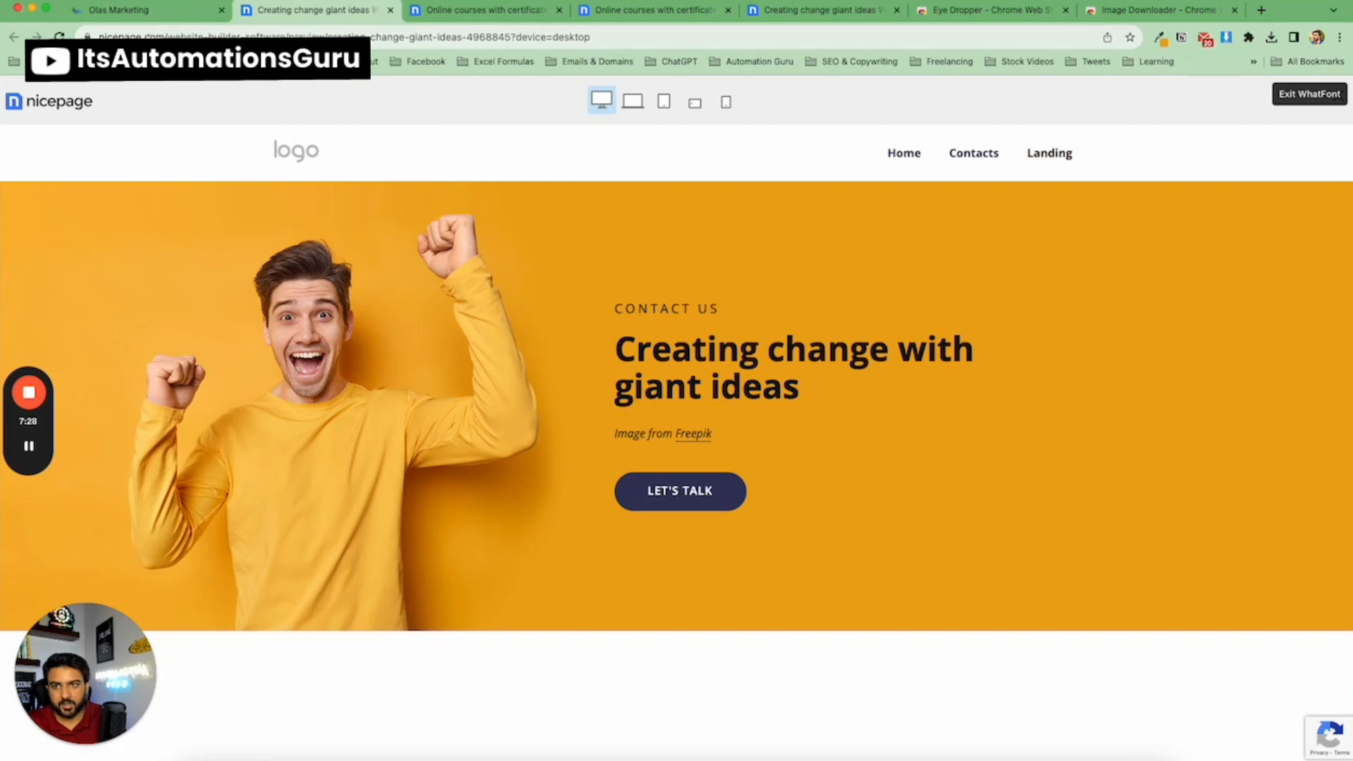
{"action": "left_click", "coordinate": [161, 12]}
{"action": "scroll", "coordinate": [1208, 459], "scroll_direction": "down", "scroll_amount": 2}
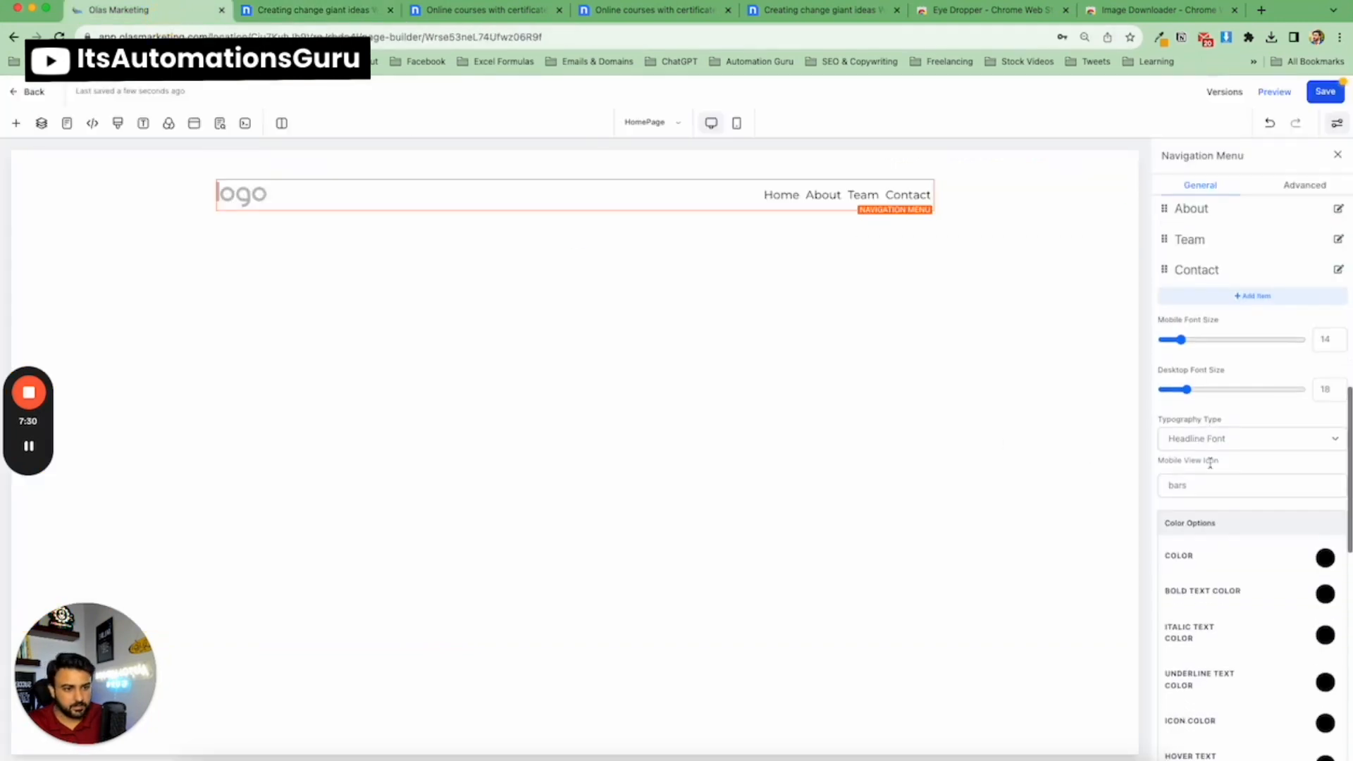
{"action": "scroll", "coordinate": [1207, 462], "scroll_direction": "up", "scroll_amount": 5}
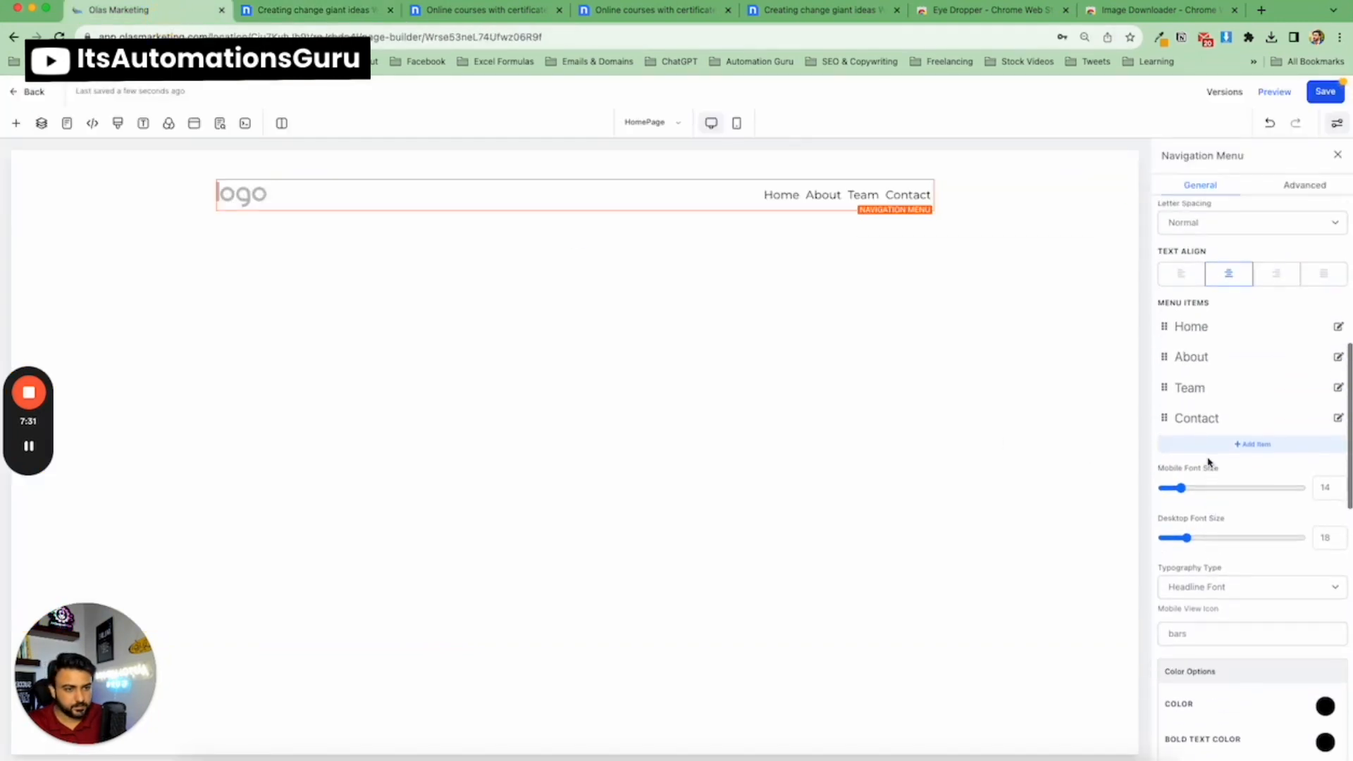
{"action": "double_click", "coordinate": [1325, 551]}
{"action": "type", "text": "16"}
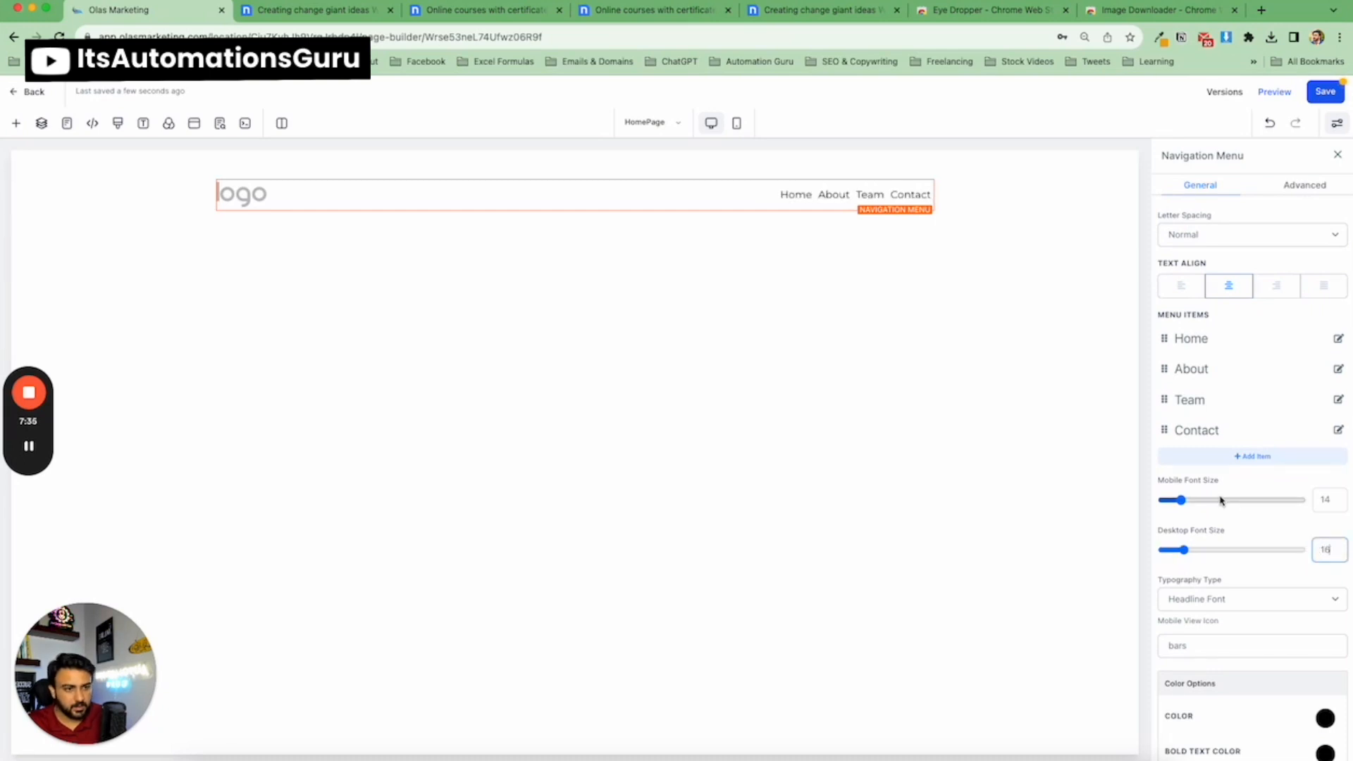
{"action": "double_click", "coordinate": [1325, 550]}
{"action": "type", "text": "18"}
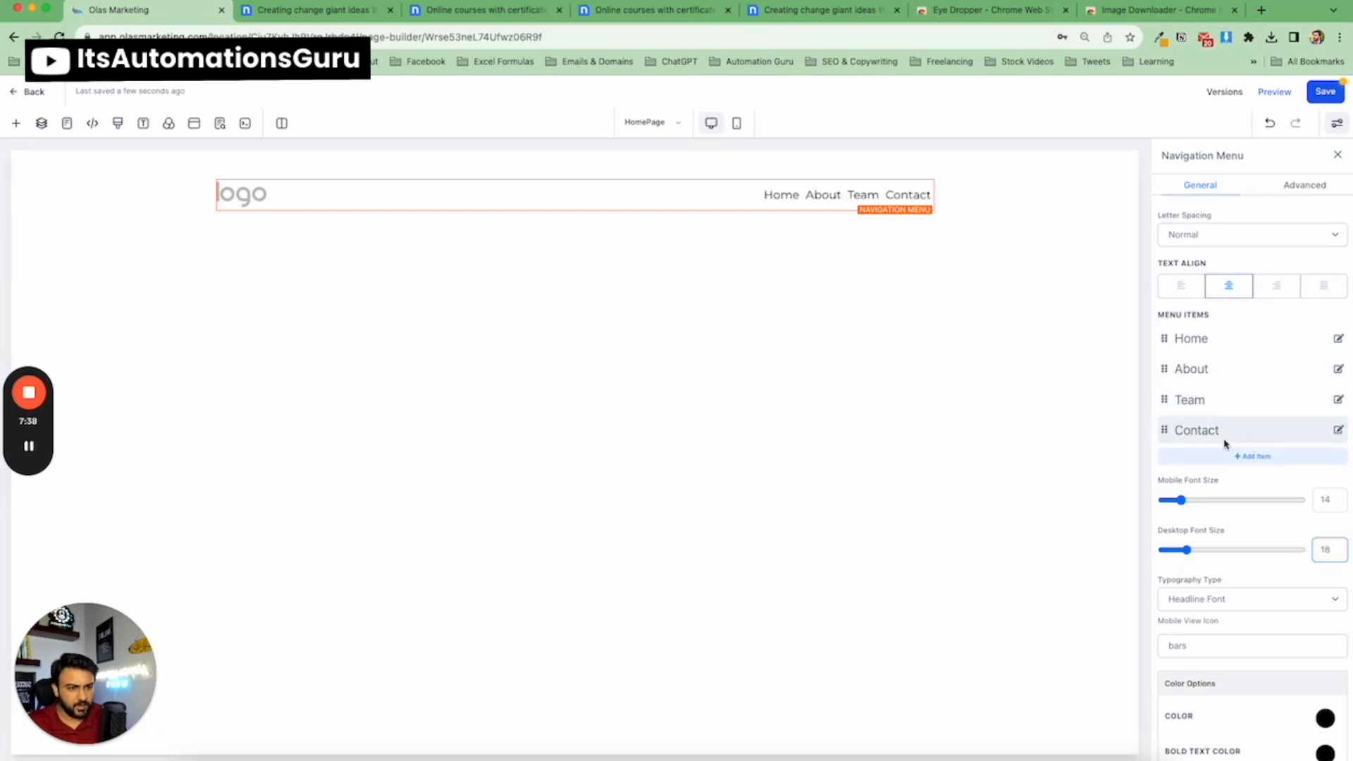
Set the menu item horizontal spacing to 19 and vertical spacing to 6.
{"action": "scroll", "coordinate": [1223, 441], "scroll_direction": "down", "scroll_amount": 8}
{"action": "scroll", "coordinate": [1214, 441], "scroll_direction": "down", "scroll_amount": 2}
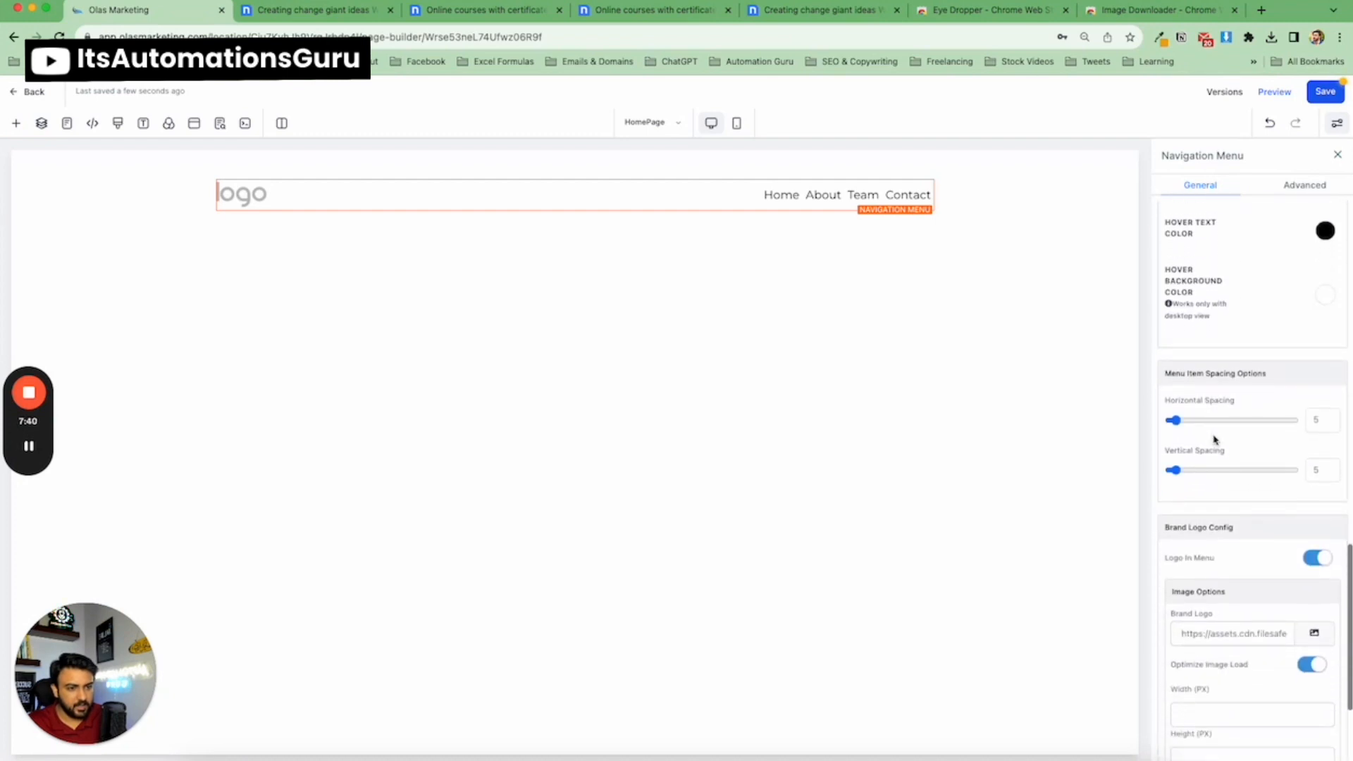
{"action": "left_click_drag", "start_coordinate": [1174, 420], "coordinate": [1193, 423]}
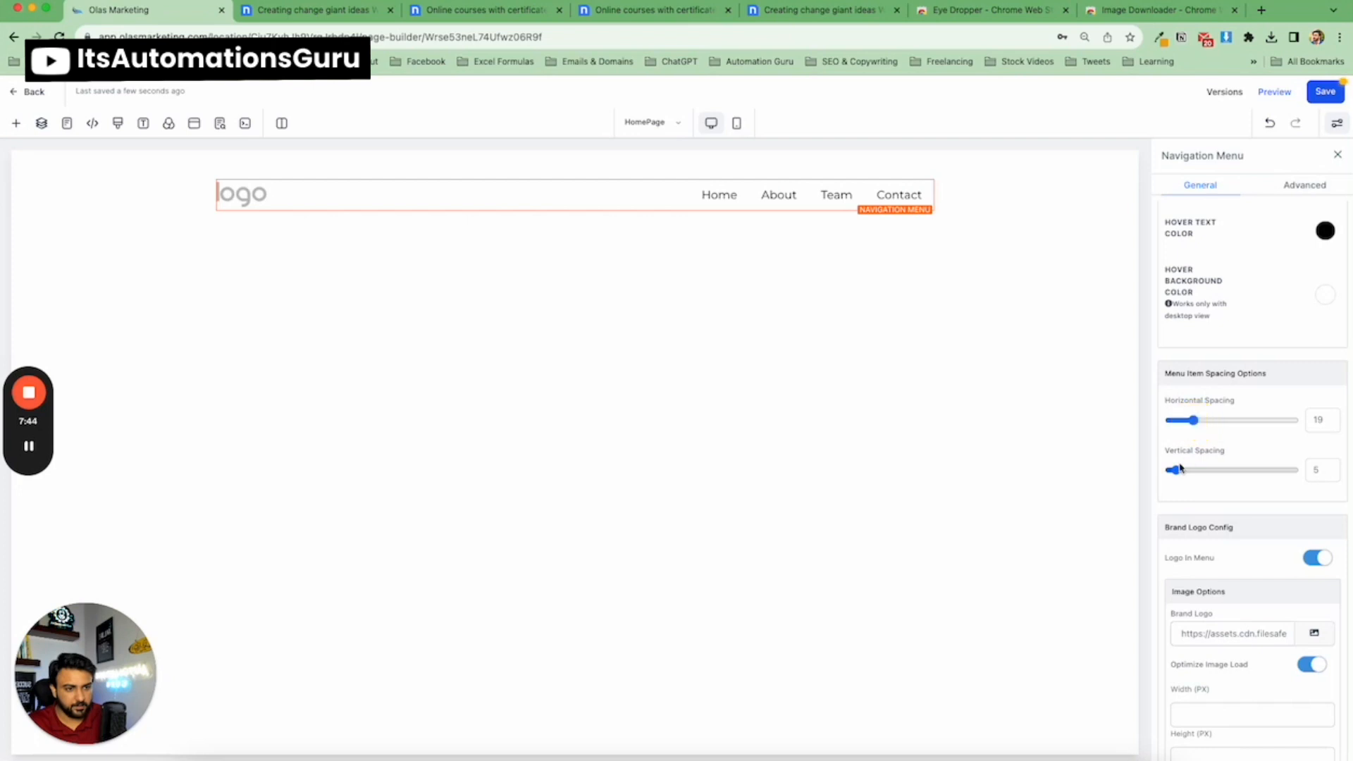
{"action": "mouse_move", "coordinate": [1174, 470]}
{"action": "left_mouse_down"}
{"action": "mouse_move", "coordinate": [1195, 469]}
{"action": "mouse_move", "coordinate": [1162, 468]}
{"action": "mouse_move", "coordinate": [1178, 470]}
{"action": "left_mouse_up"}
Set the brand logo's image action to Go to website Url.
{"action": "scroll", "coordinate": [1277, 444], "scroll_direction": "down", "scroll_amount": 3}
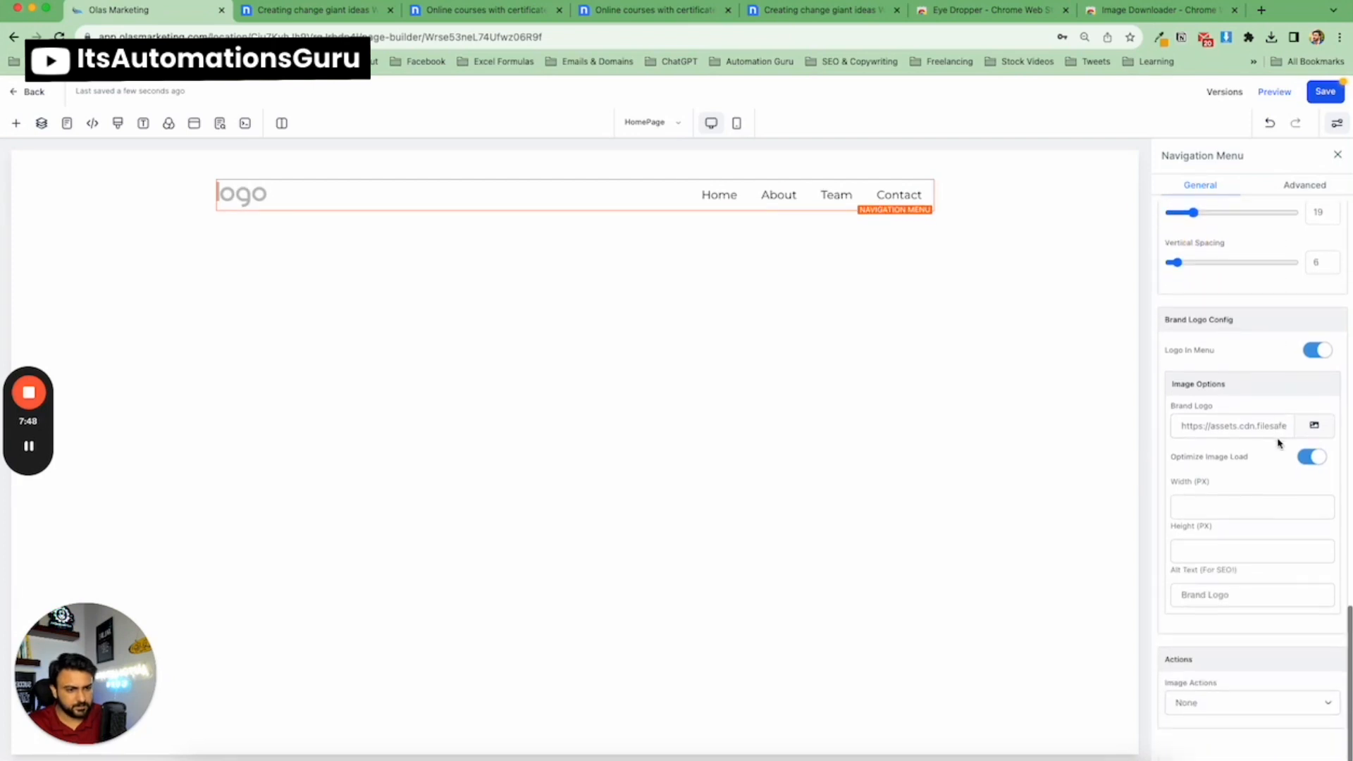
{"action": "left_click", "coordinate": [1222, 705]}
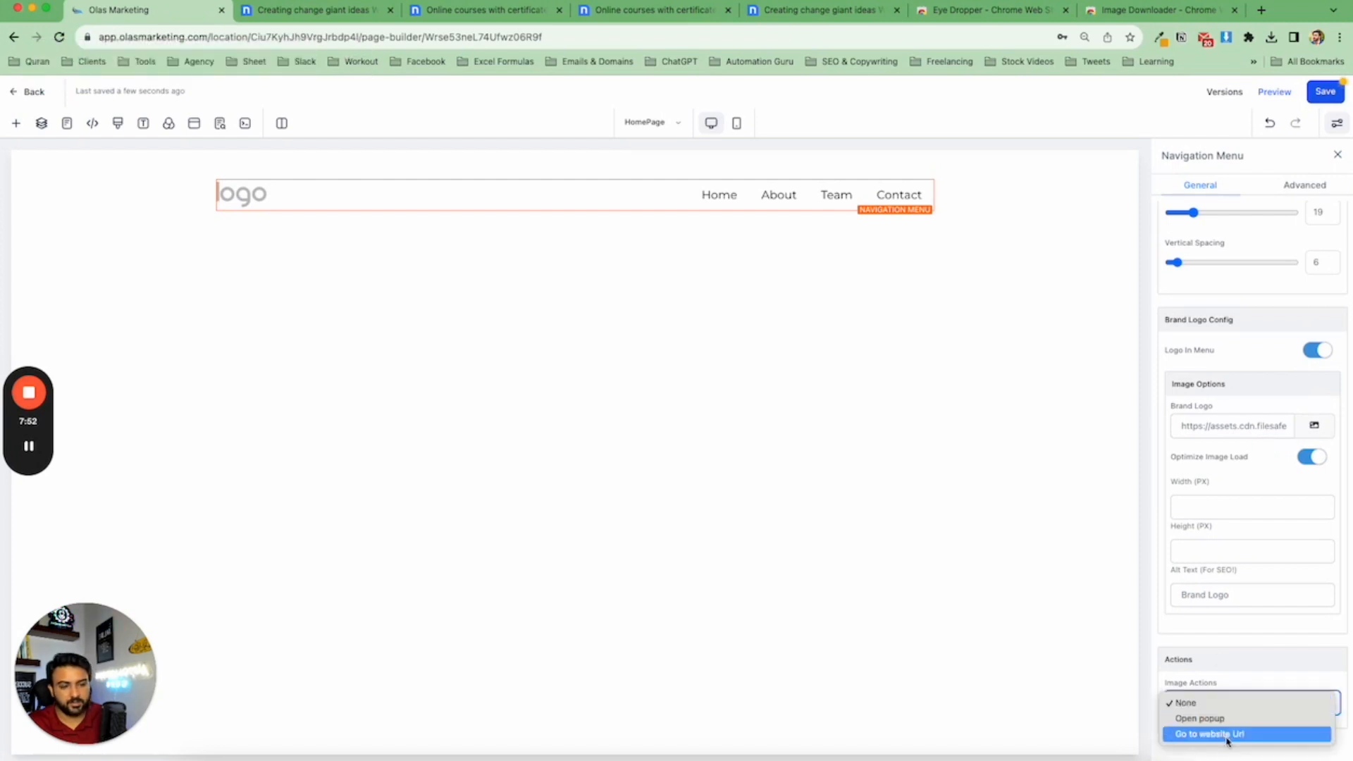
{"action": "left_click", "coordinate": [1226, 735]}
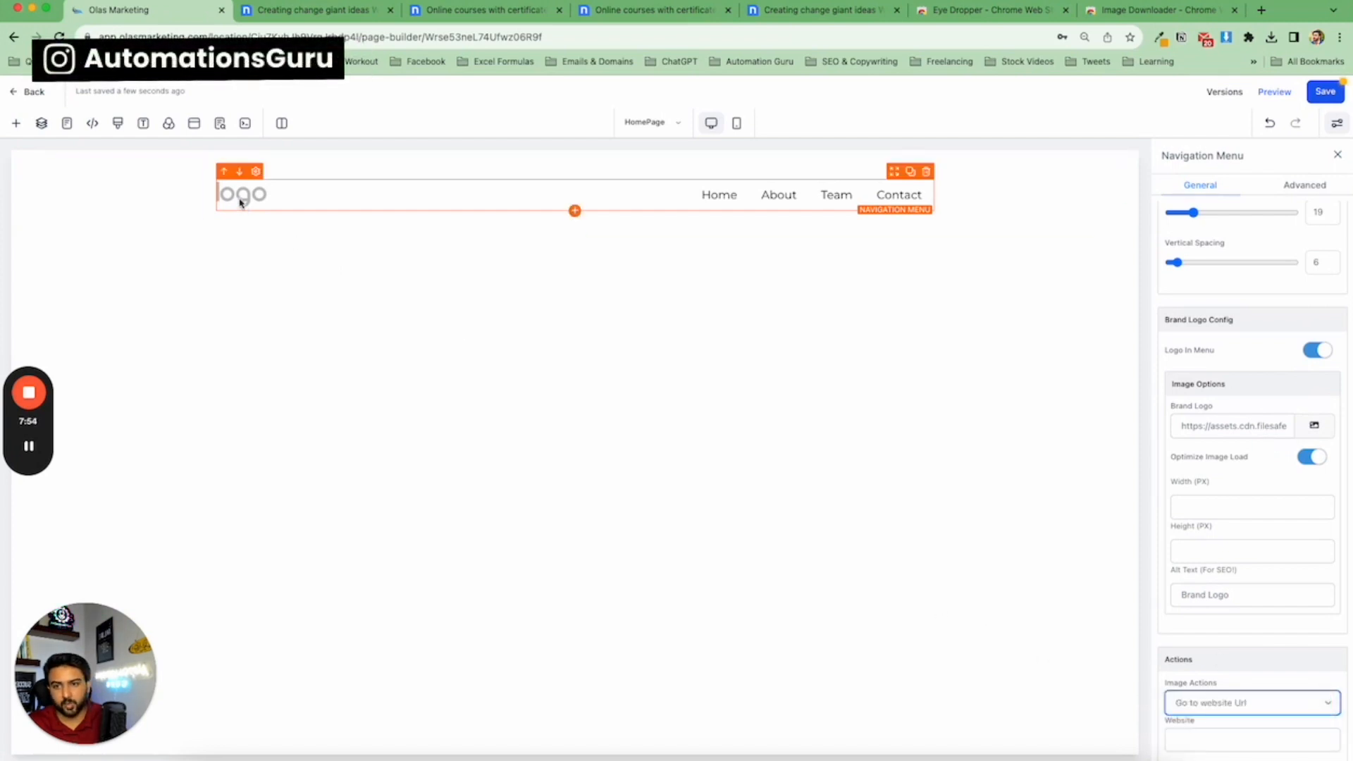
{"action": "scroll", "coordinate": [1207, 632], "scroll_direction": "down", "scroll_amount": 1}
{"action": "left_click", "coordinate": [1246, 713]}
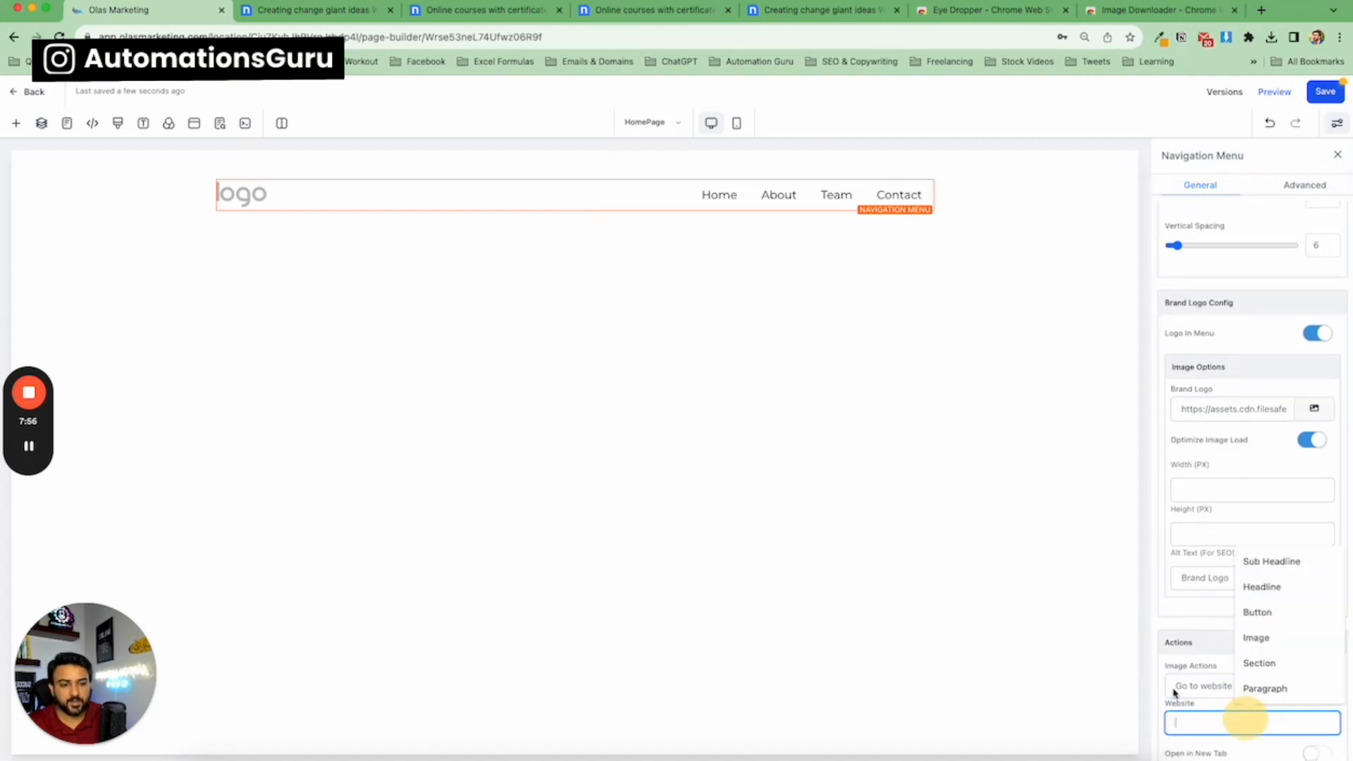
{"action": "left_click", "coordinate": [1114, 546]}
Save the page and close the meta data panel that opens.
{"action": "scroll", "coordinate": [1277, 429], "scroll_direction": "up", "scroll_amount": 10}
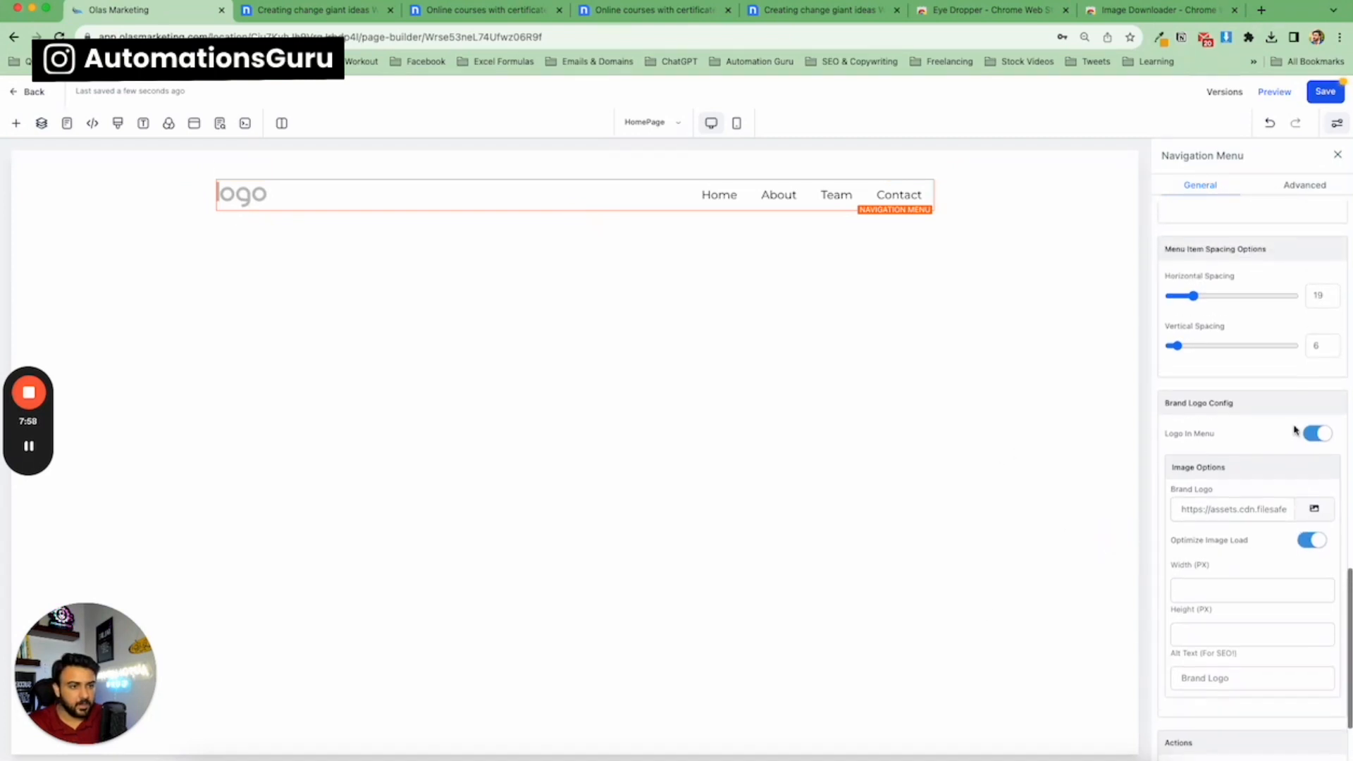
{"action": "scroll", "coordinate": [1267, 432], "scroll_direction": "up", "scroll_amount": 10}
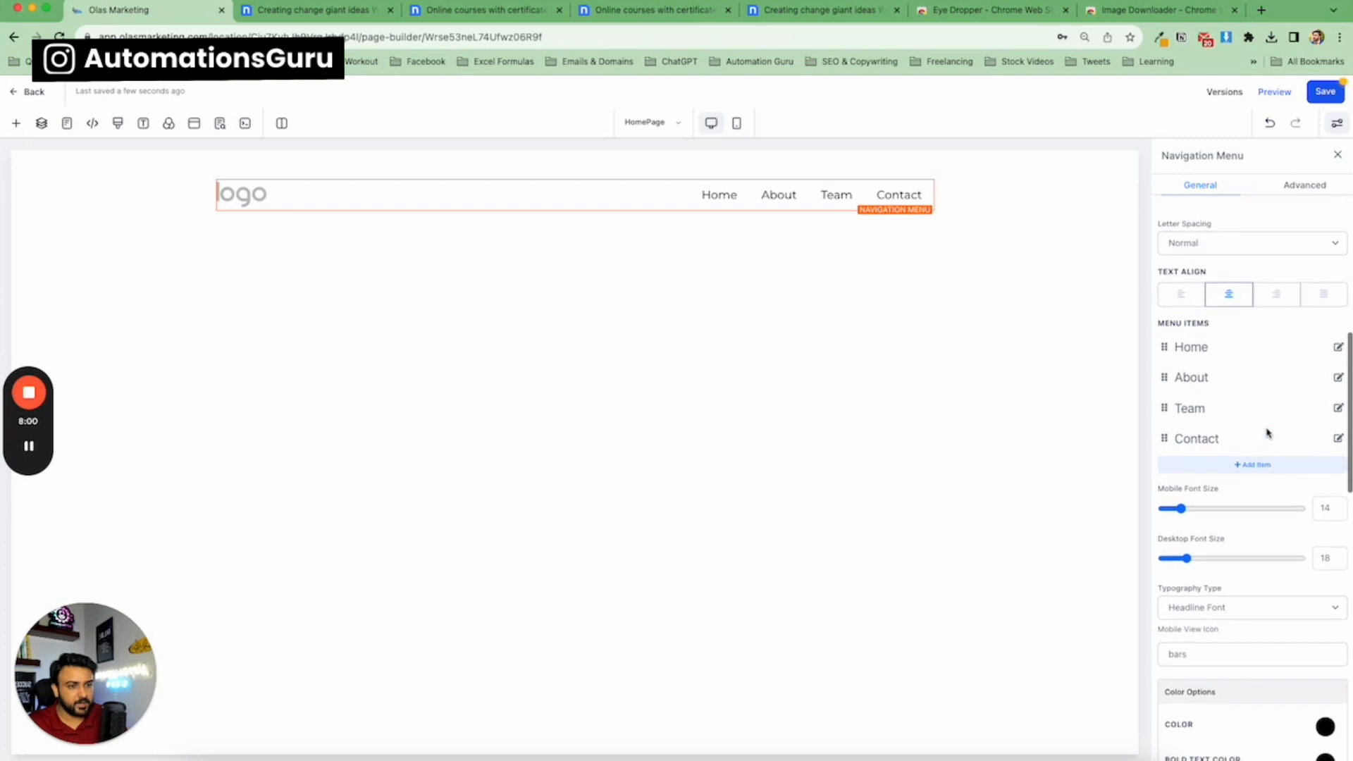
{"action": "left_click", "coordinate": [1224, 245]}
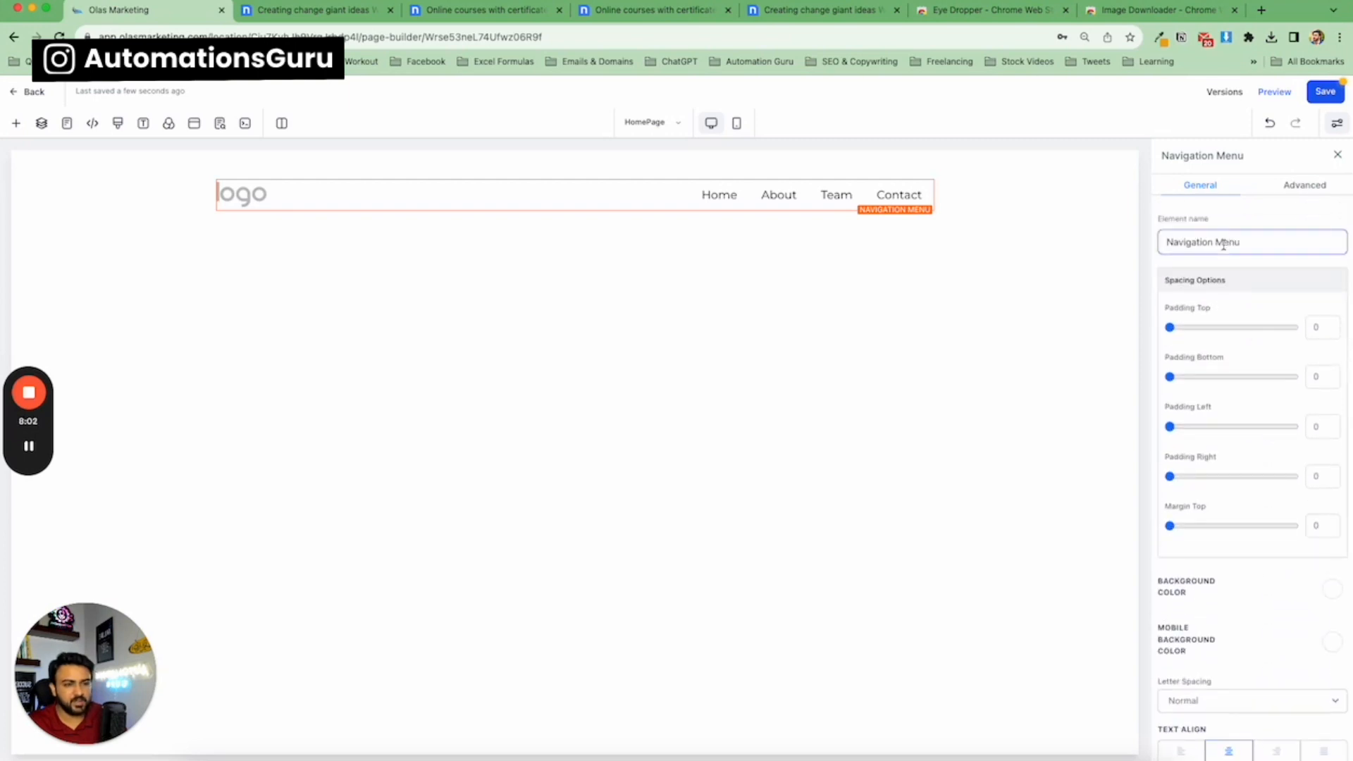
{"action": "left_click", "coordinate": [1325, 91]}
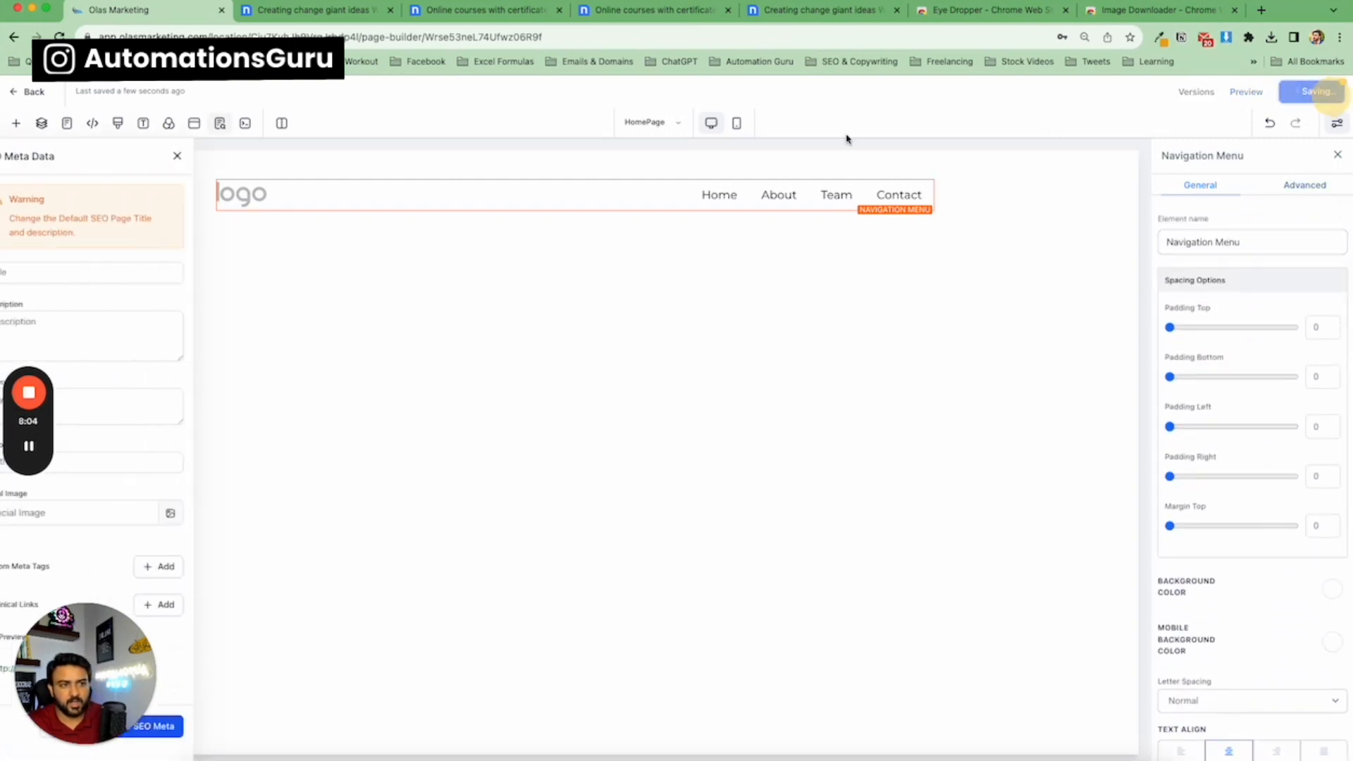
{"action": "left_click", "coordinate": [204, 156]}
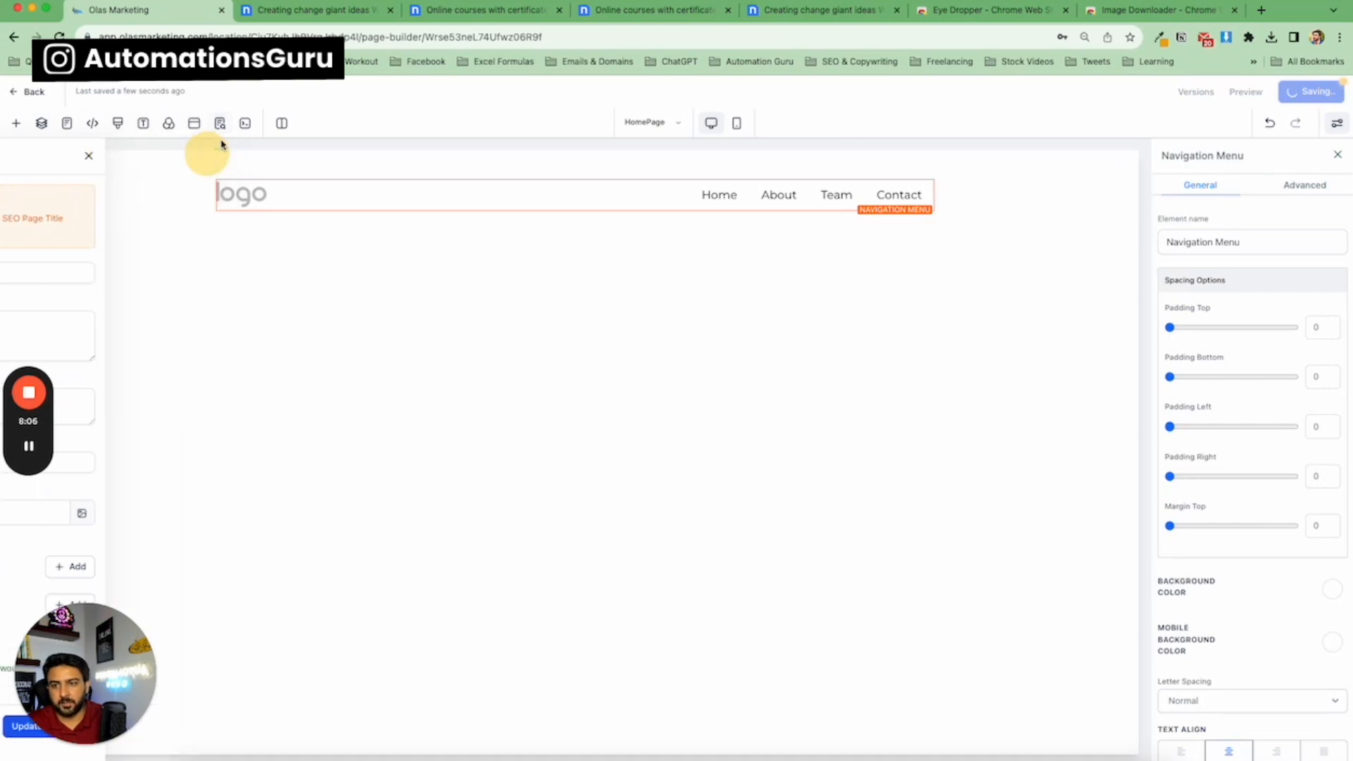
Review the nicepage template's header, hero and footer sections for reference.
{"action": "left_click", "coordinate": [304, 24]}
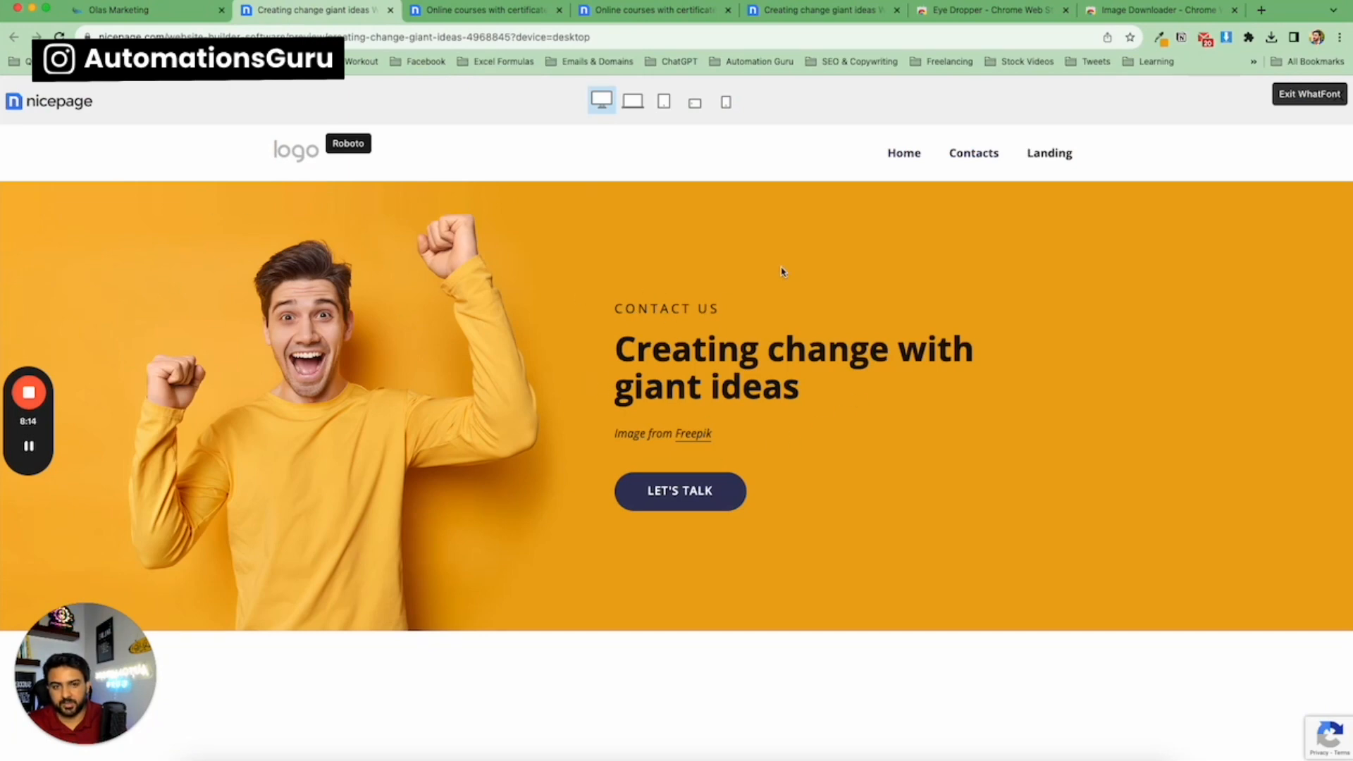
{"action": "left_click", "coordinate": [99, 10]}
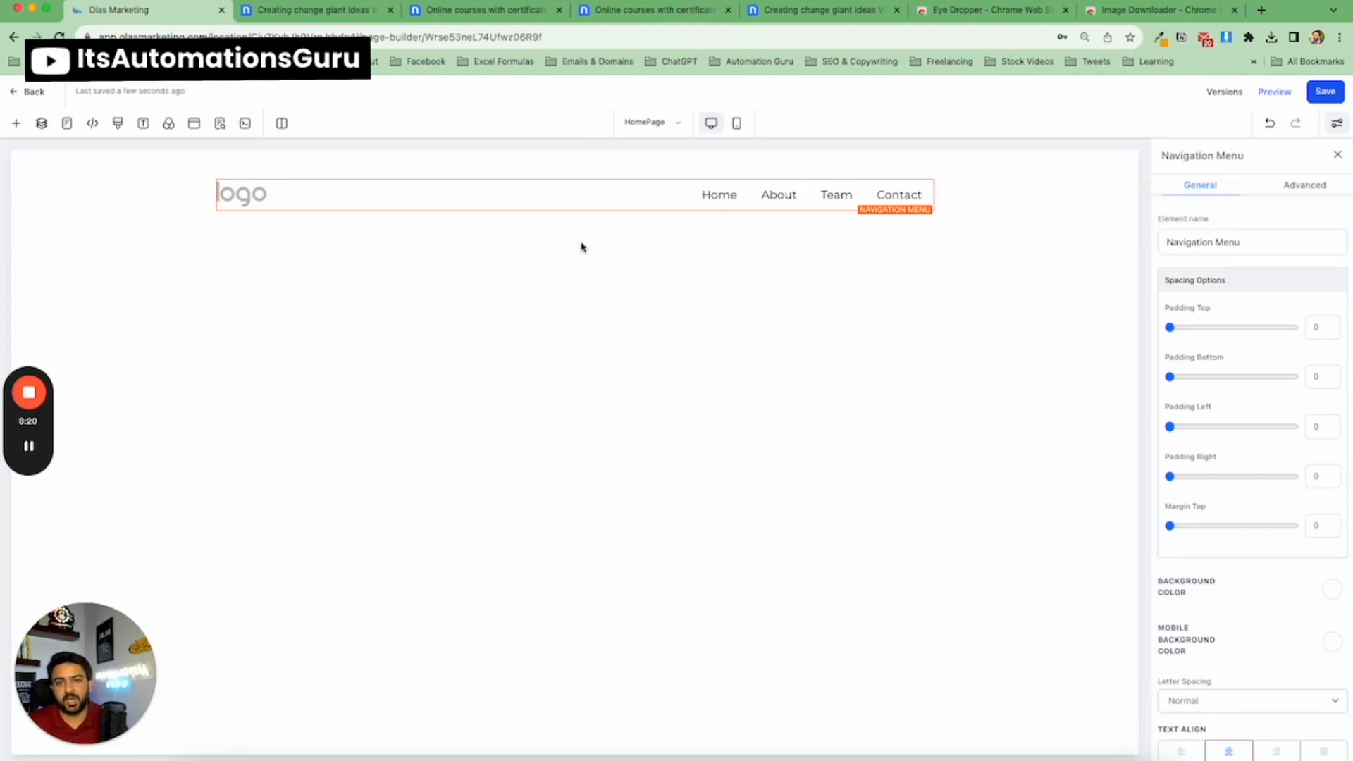
{"action": "left_click", "coordinate": [296, 12]}
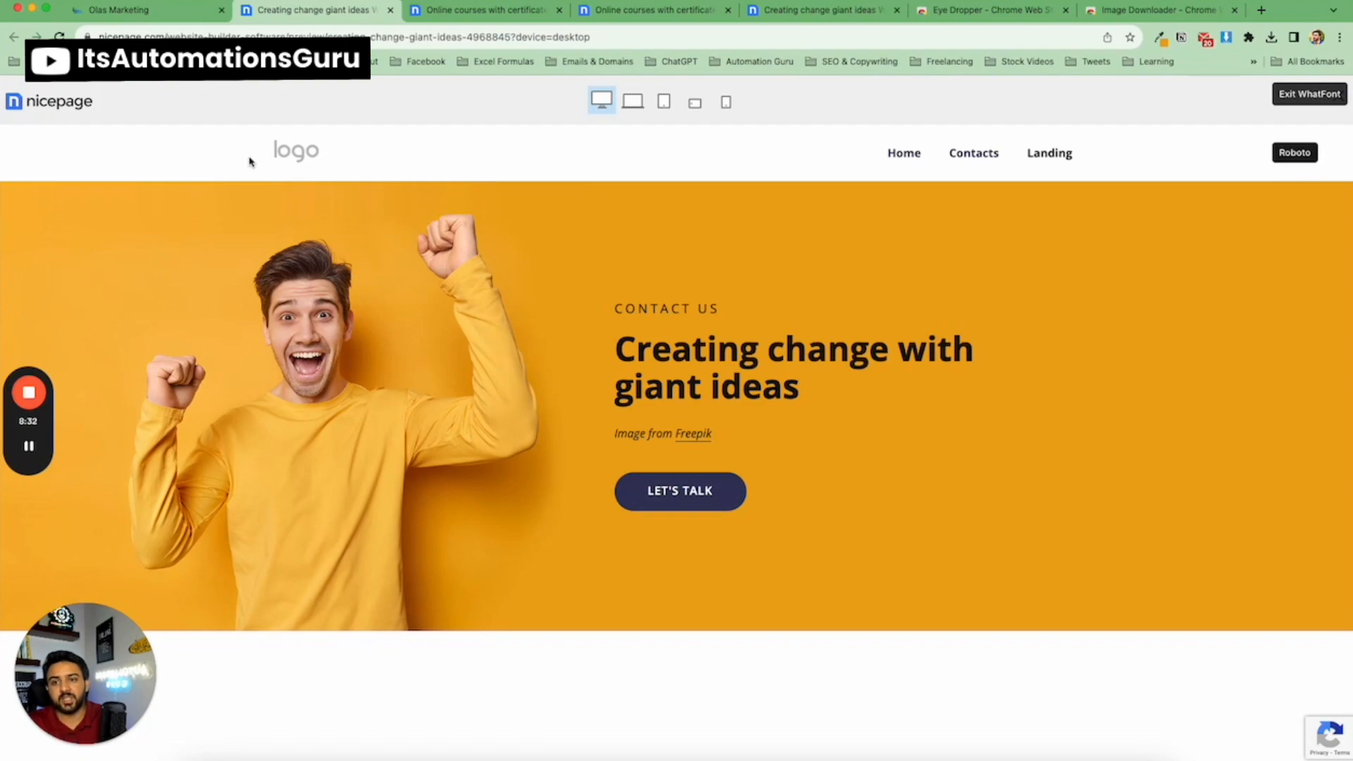
{"action": "scroll", "coordinate": [230, 211], "scroll_direction": "down", "scroll_amount": 5}
{"action": "scroll", "coordinate": [369, 366], "scroll_direction": "down", "scroll_amount": 10}
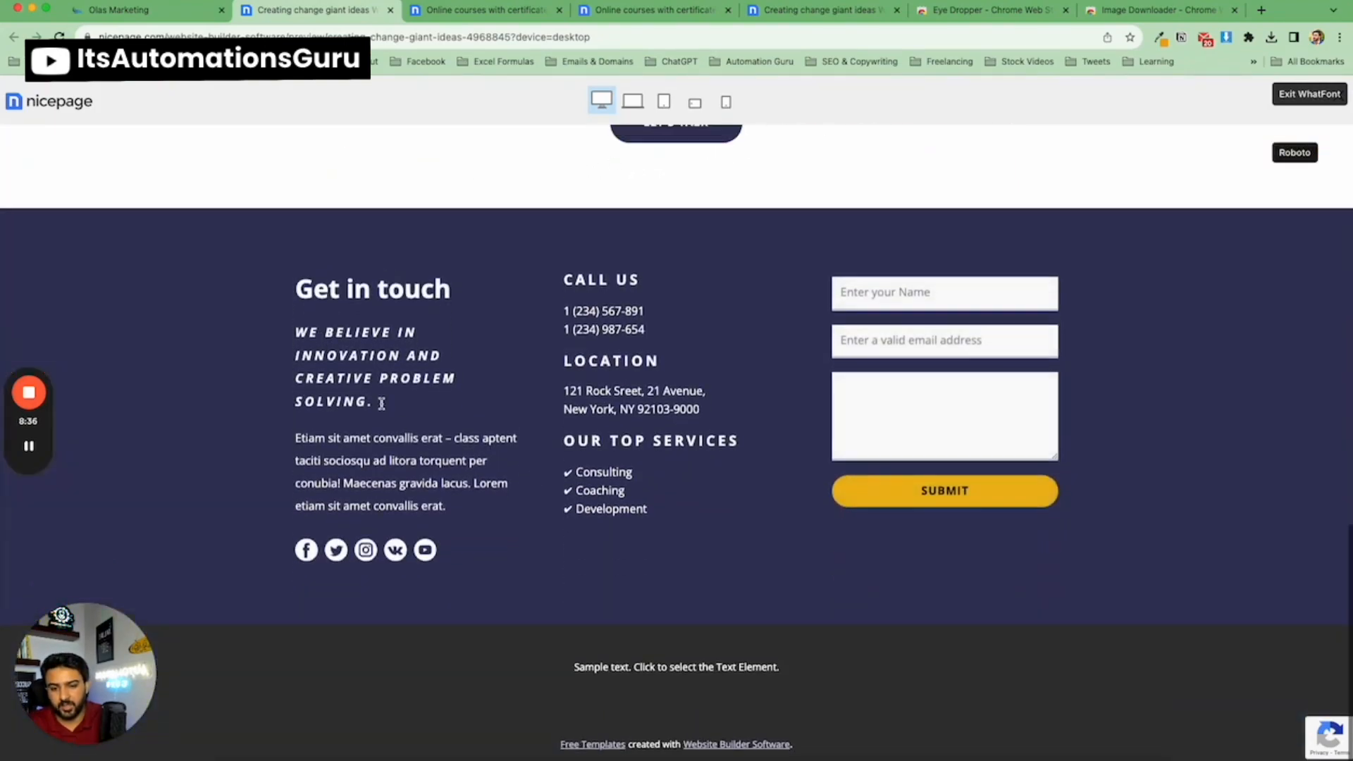
{"action": "scroll", "coordinate": [380, 398], "scroll_direction": "up", "scroll_amount": 15}
{"action": "scroll", "coordinate": [235, 298], "scroll_direction": "down", "scroll_amount": 5}
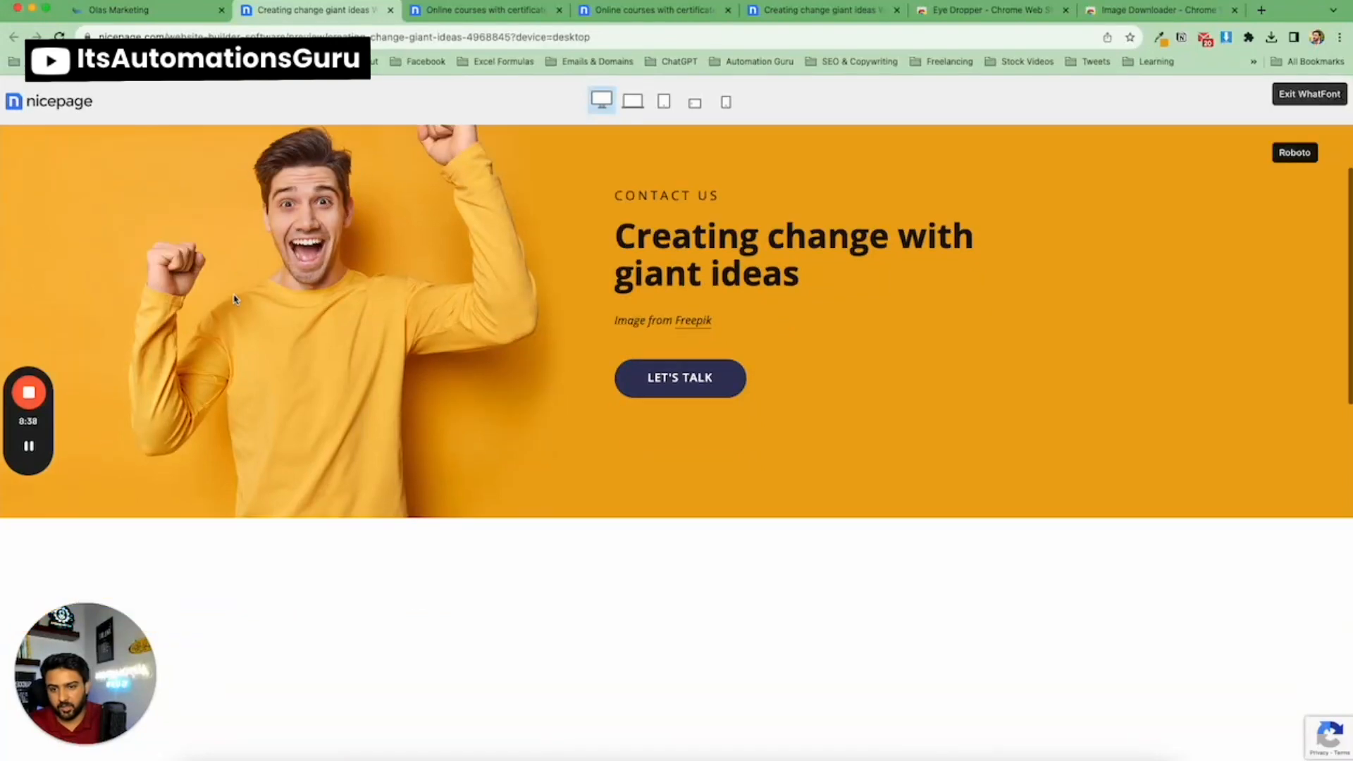
{"action": "scroll", "coordinate": [247, 330], "scroll_direction": "down", "scroll_amount": 8}
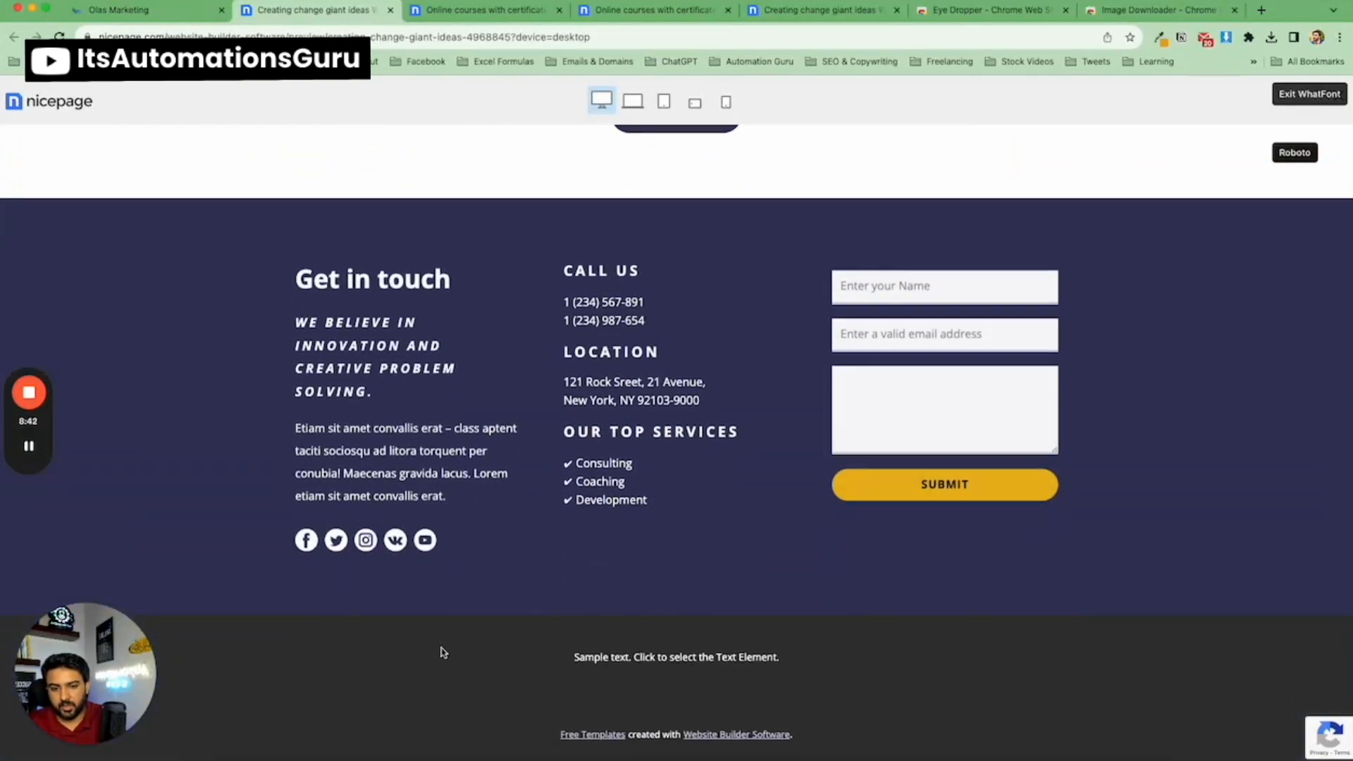
{"action": "scroll", "coordinate": [460, 675], "scroll_direction": "up", "scroll_amount": 15}
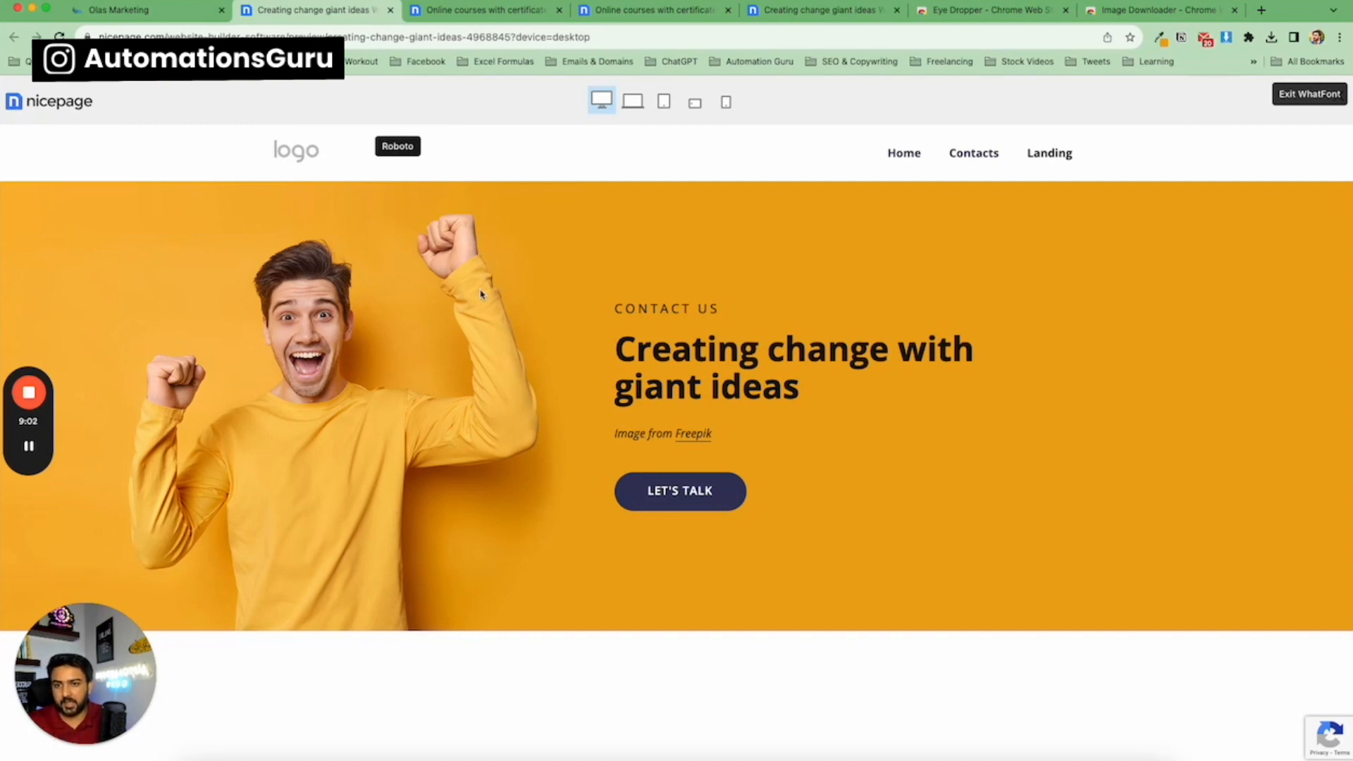
{"action": "scroll", "coordinate": [344, 276], "scroll_direction": "down", "scroll_amount": 1}
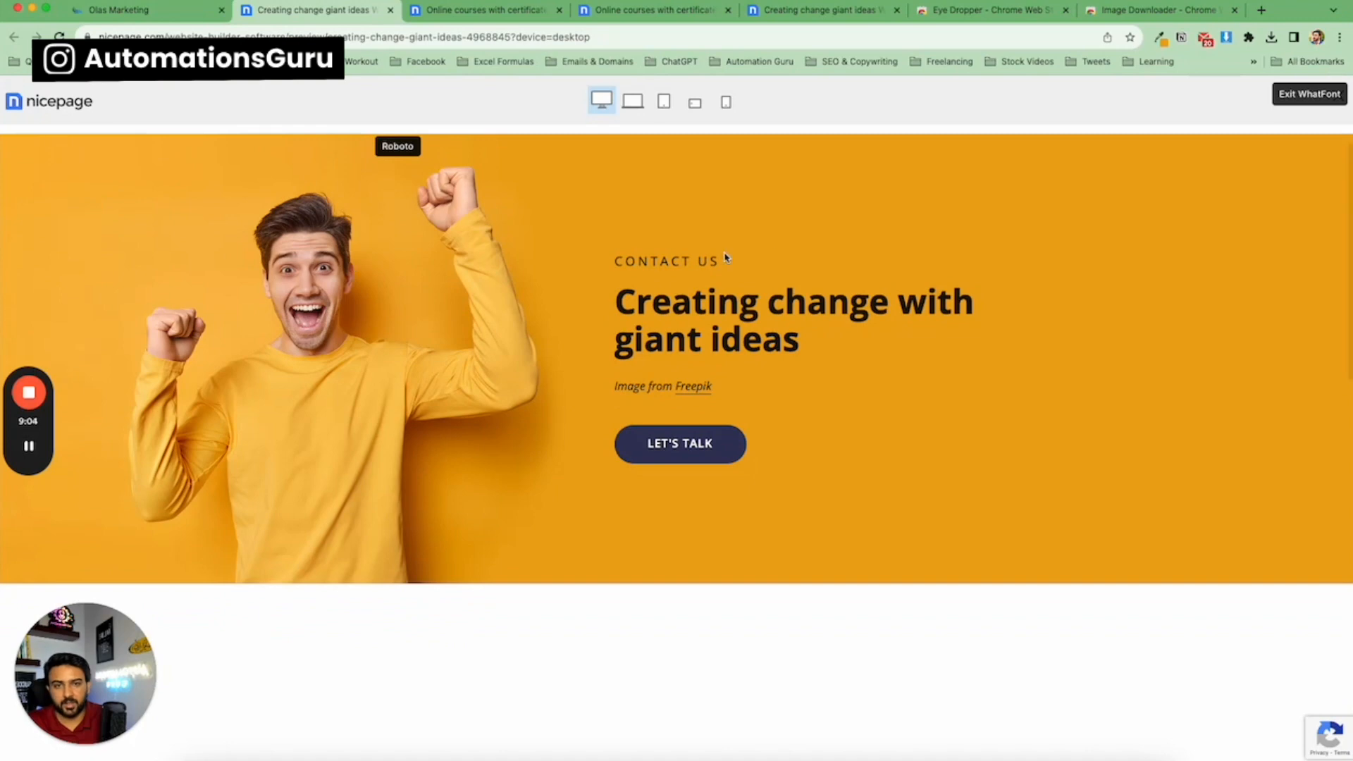
{"action": "scroll", "coordinate": [724, 255], "scroll_direction": "up", "scroll_amount": 1}
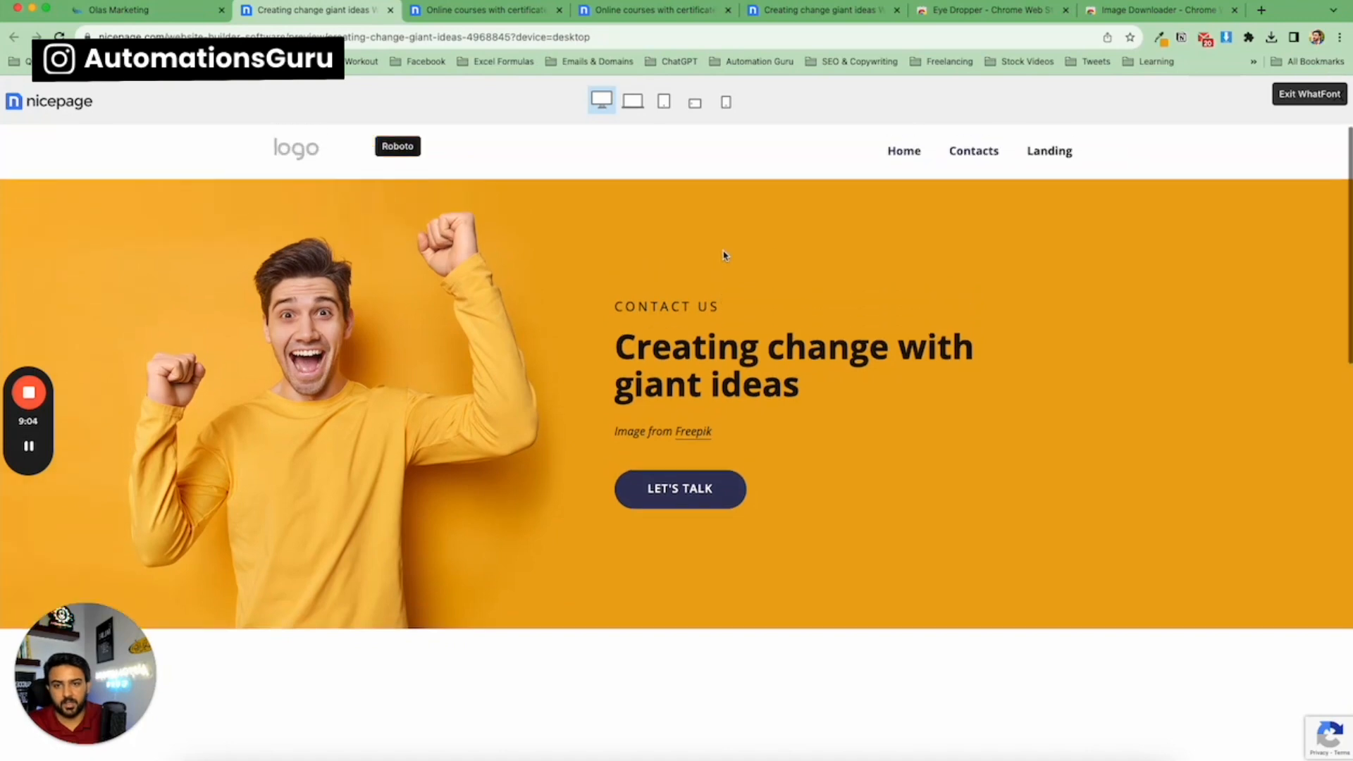
Download the orange background and hero man images from the template with the Image Downloader extension, then return to the builder.
{"action": "left_click", "coordinate": [1272, 39]}
{"action": "left_click", "coordinate": [1046, 288]}
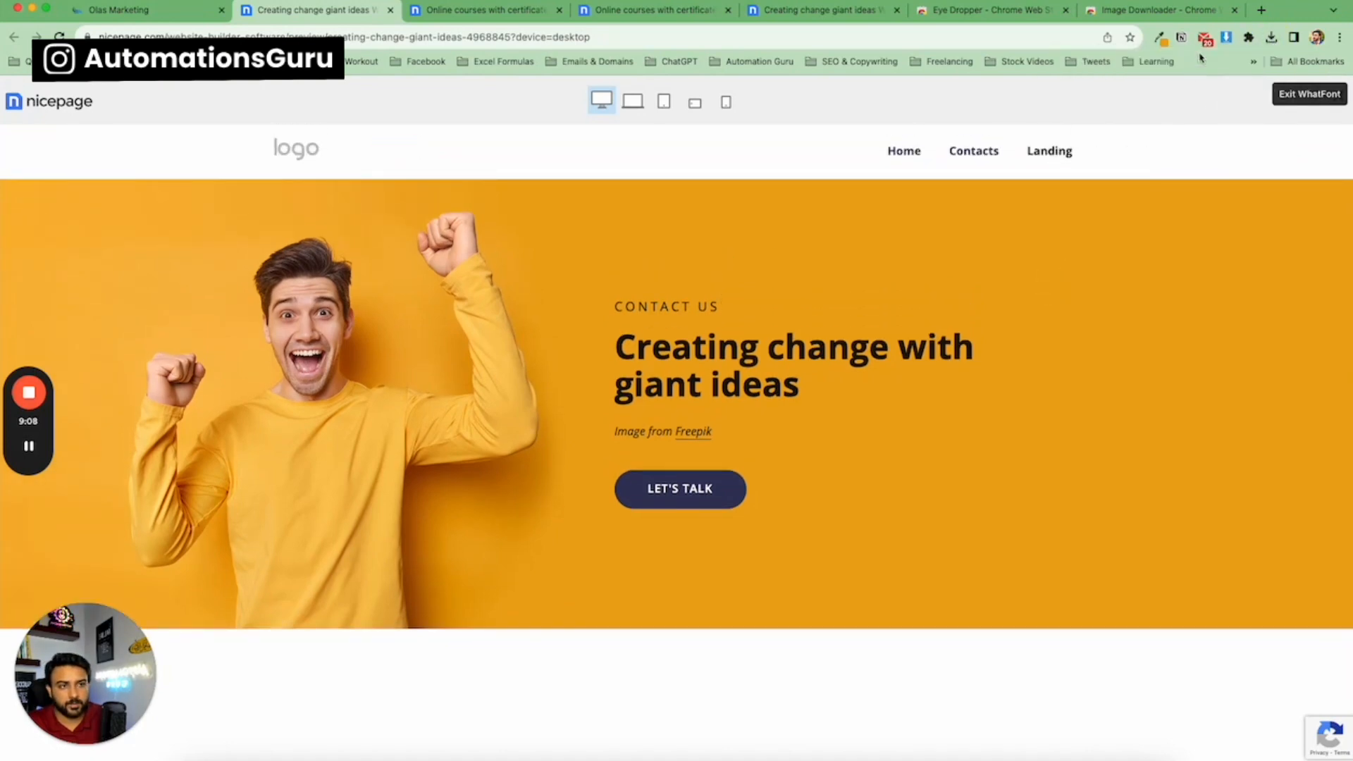
{"action": "left_click", "coordinate": [1227, 39]}
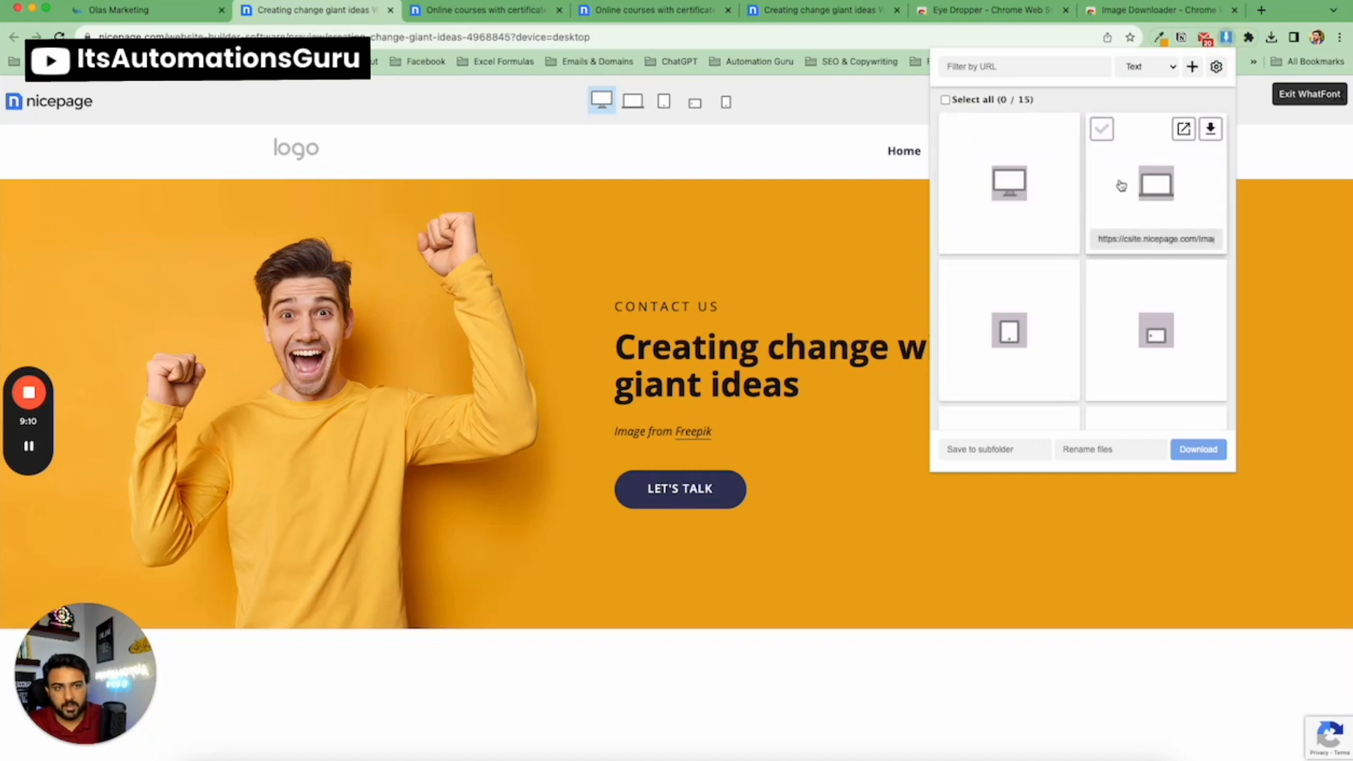
{"action": "scroll", "coordinate": [1088, 232], "scroll_direction": "down", "scroll_amount": 6}
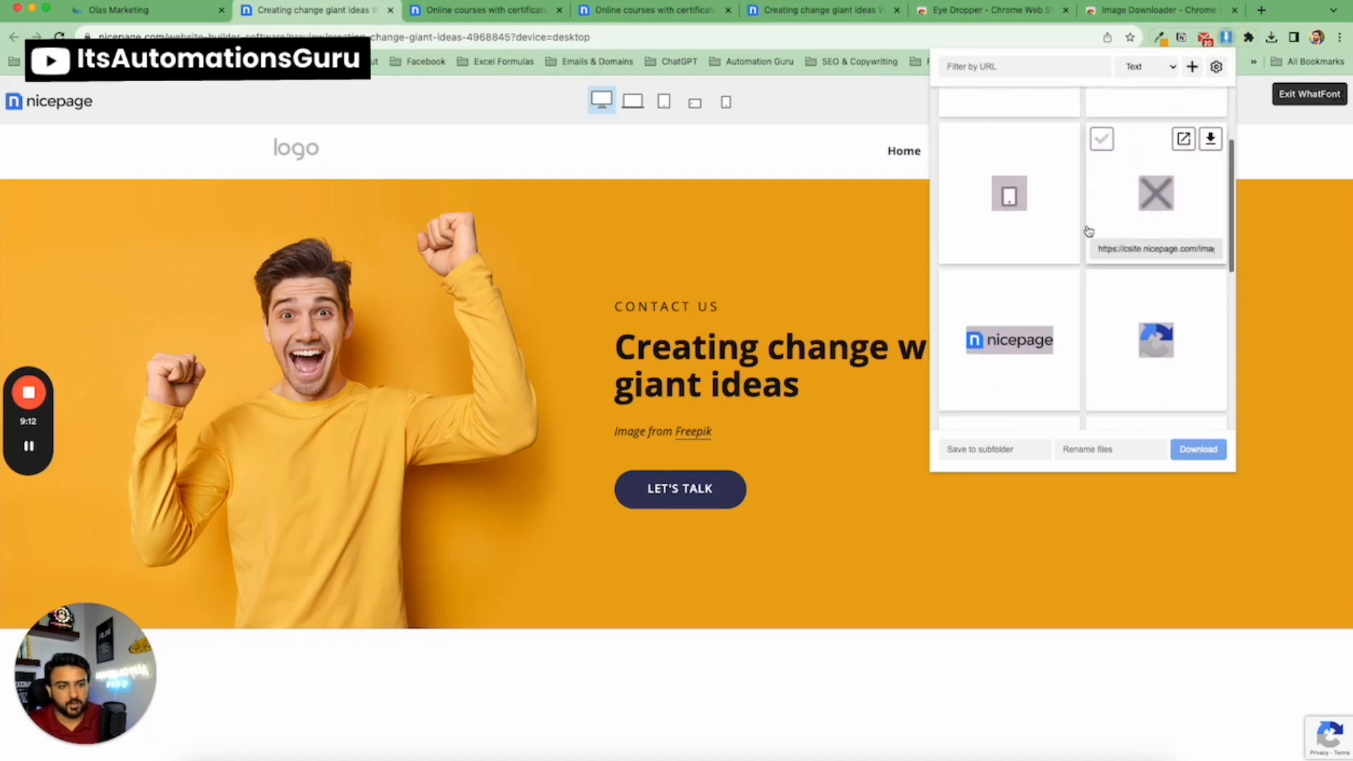
{"action": "scroll", "coordinate": [1084, 240], "scroll_direction": "down", "scroll_amount": 4}
{"action": "mouse_move", "coordinate": [1065, 203]}
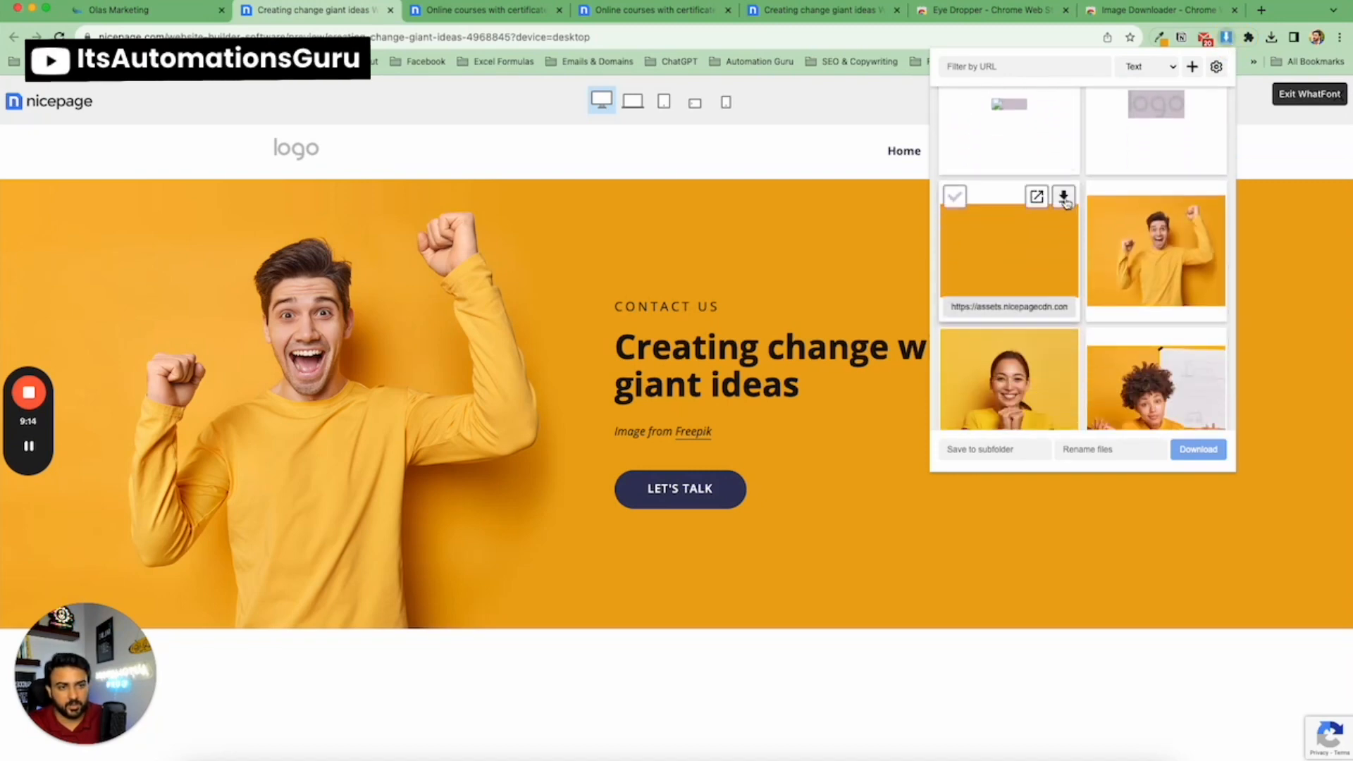
{"action": "left_click", "coordinate": [1065, 201]}
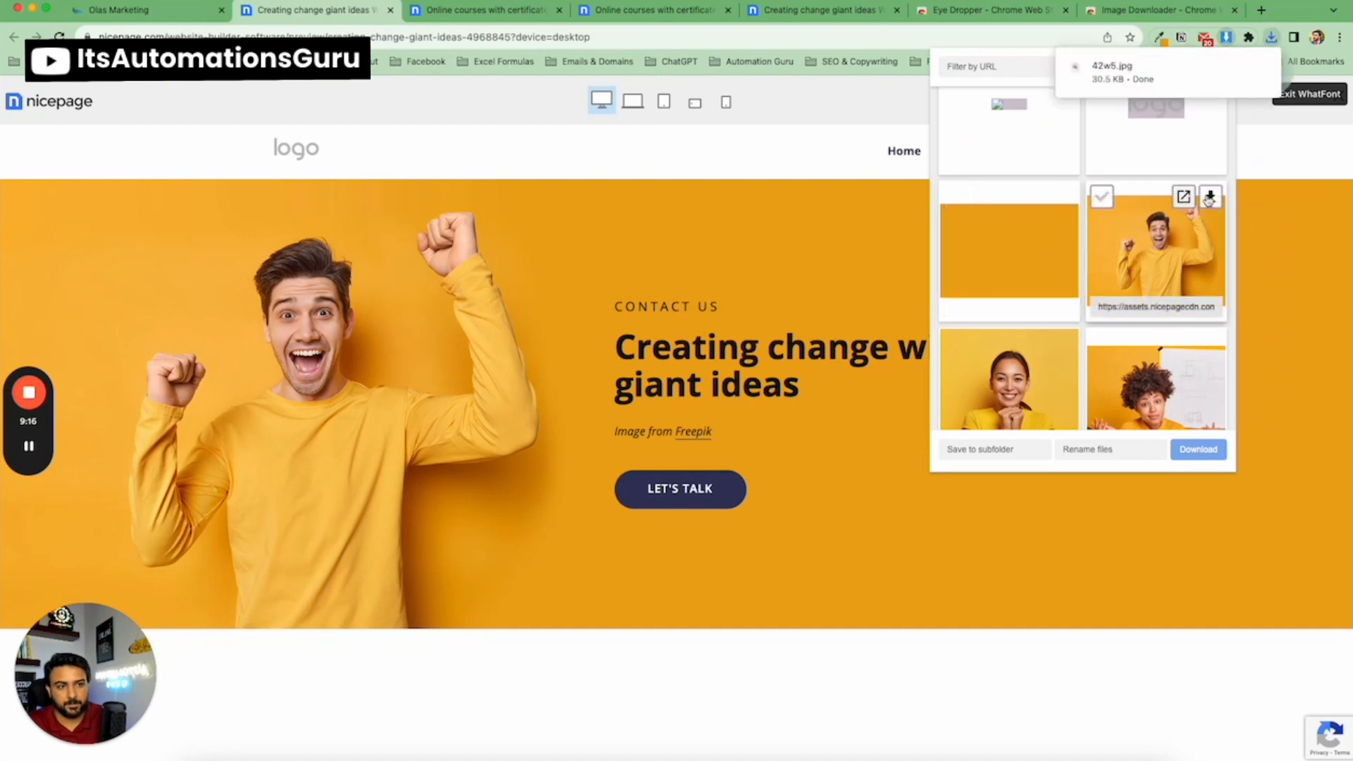
{"action": "left_click", "coordinate": [1210, 197]}
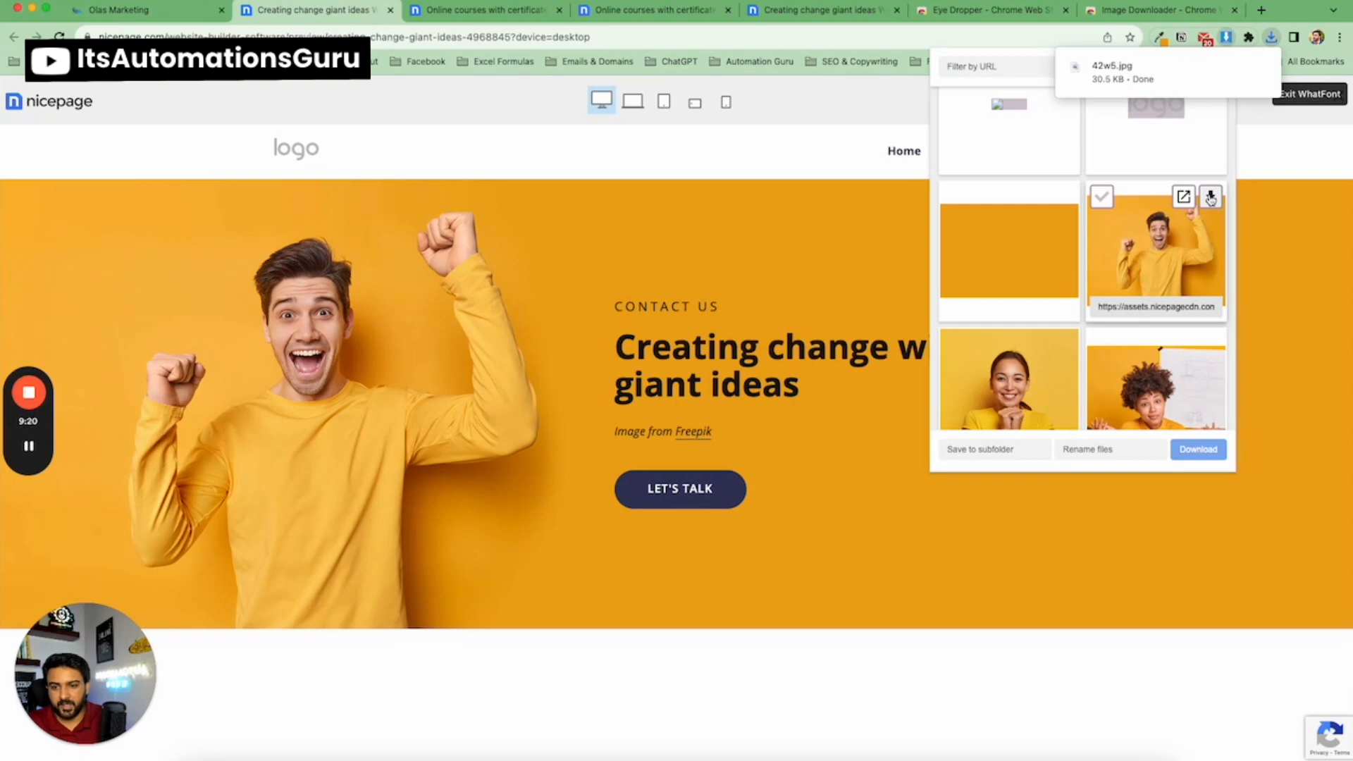
{"action": "left_click", "coordinate": [782, 252]}
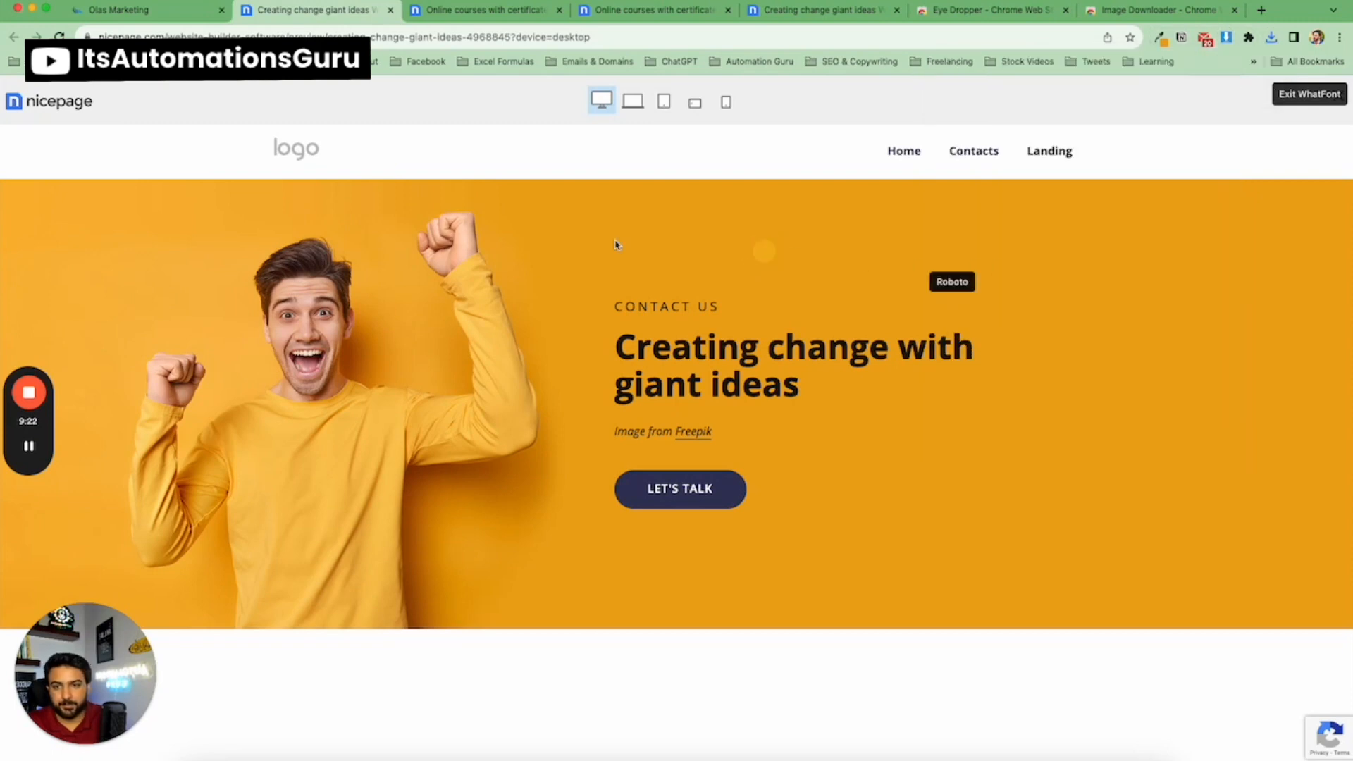
{"action": "left_click", "coordinate": [156, 12]}
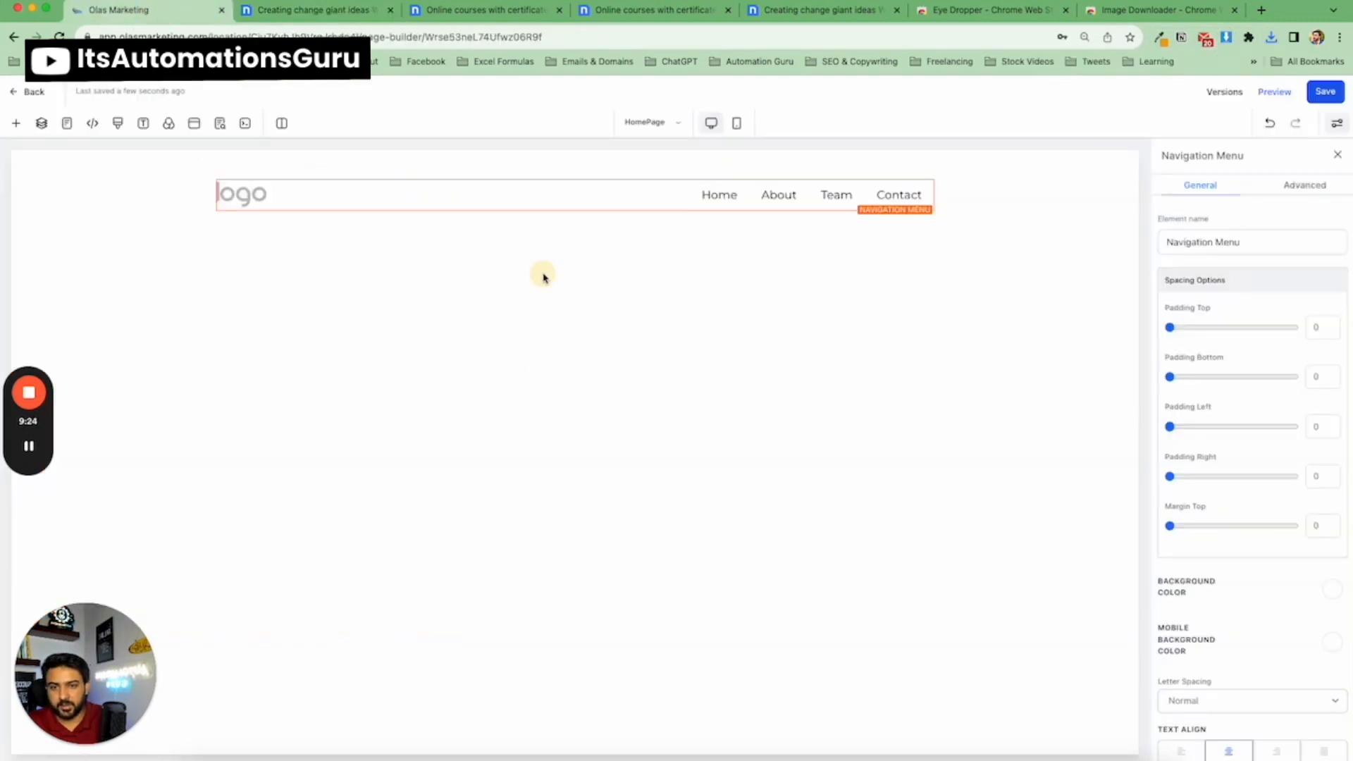
Add a full-width section below the header and insert a two-column row into it.
{"action": "left_click", "coordinate": [574, 238]}
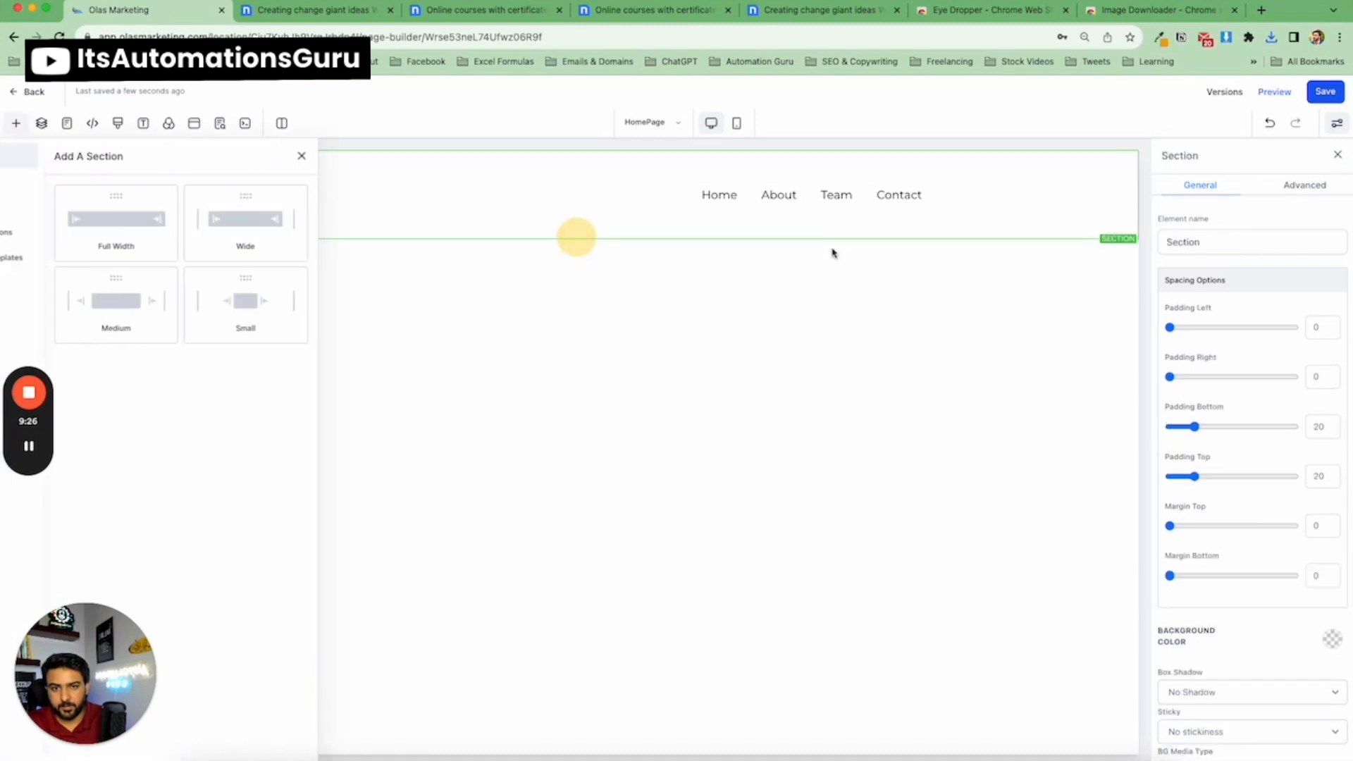
{"action": "left_click", "coordinate": [205, 236]}
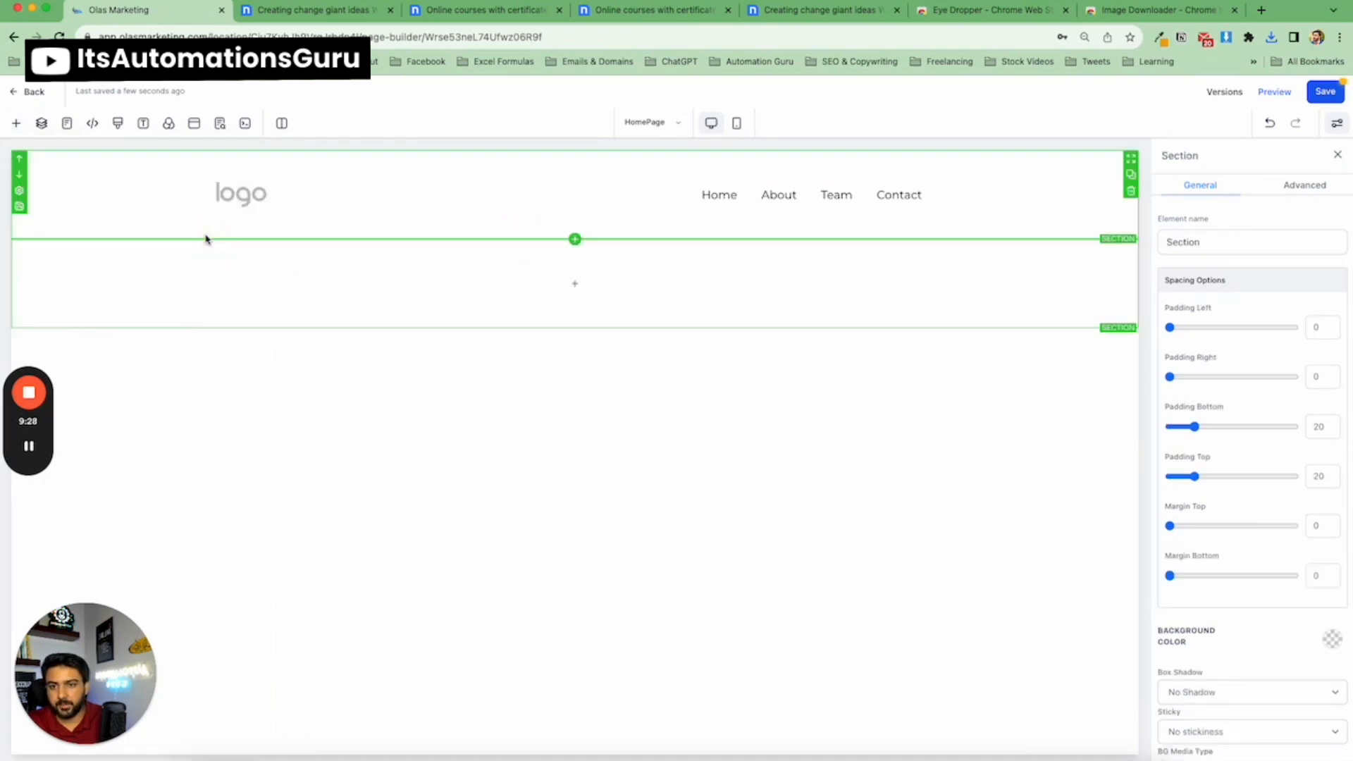
{"action": "left_click", "coordinate": [574, 284]}
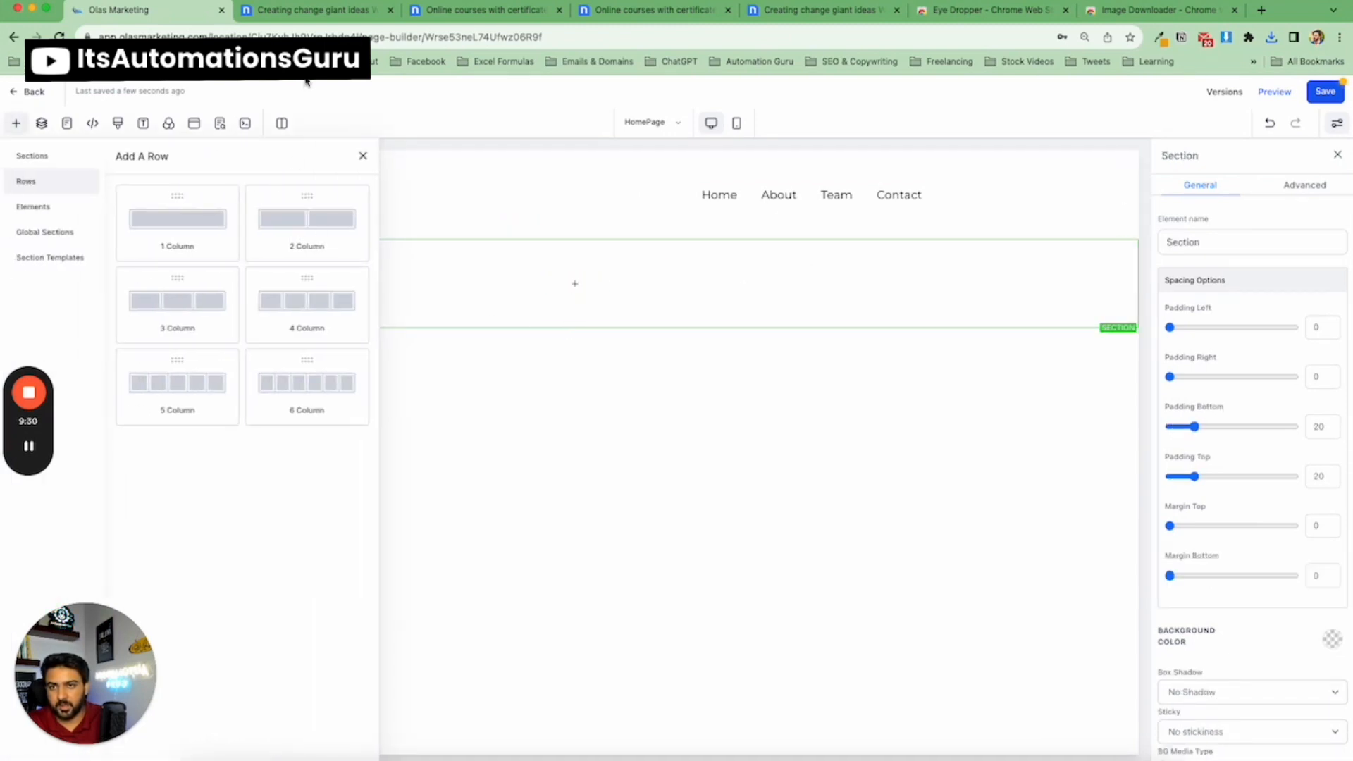
{"action": "left_click", "coordinate": [352, 14]}
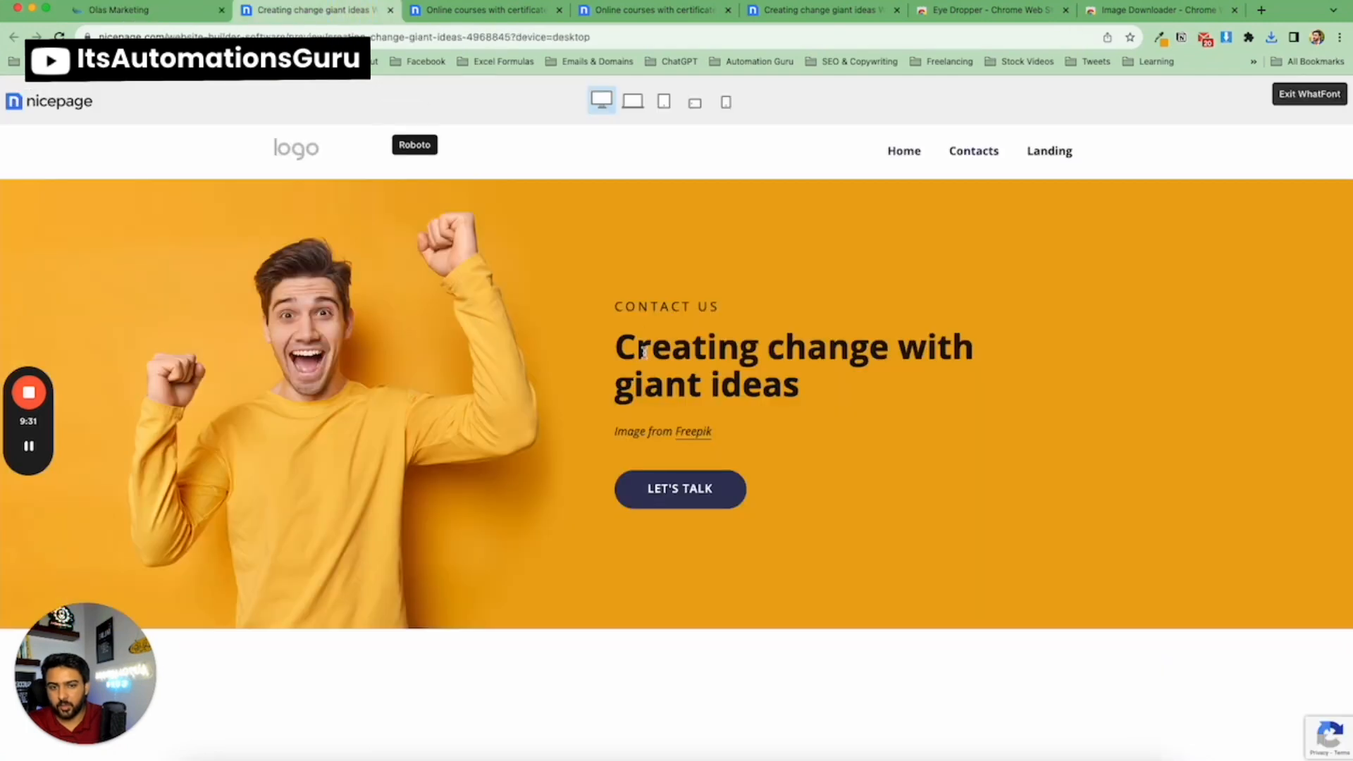
{"action": "left_click", "coordinate": [145, 10]}
{"action": "left_click", "coordinate": [296, 219]}
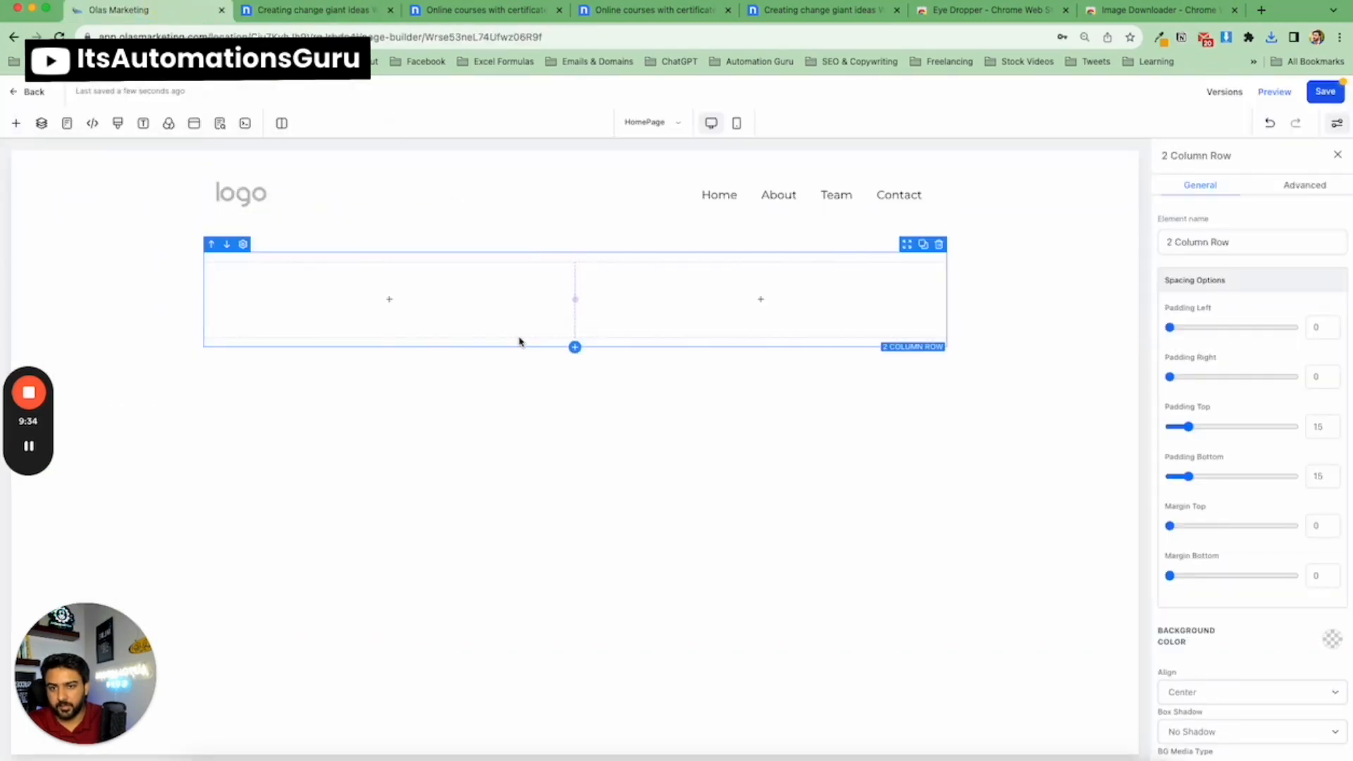
Place an Image element in the first column and upload the hero man picture as its image.
{"action": "left_click", "coordinate": [407, 302]}
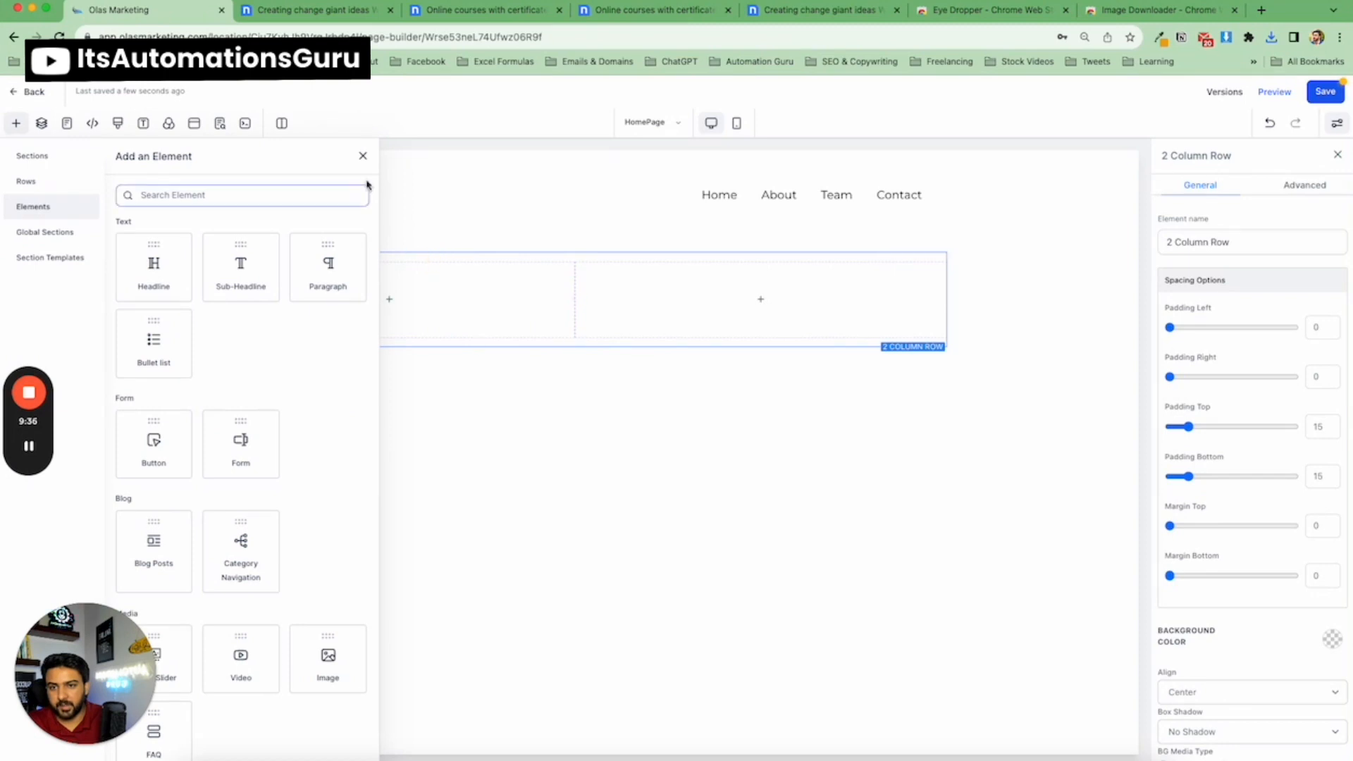
{"action": "left_click", "coordinate": [405, 298]}
{"action": "scroll", "coordinate": [275, 482], "scroll_direction": "down", "scroll_amount": 3}
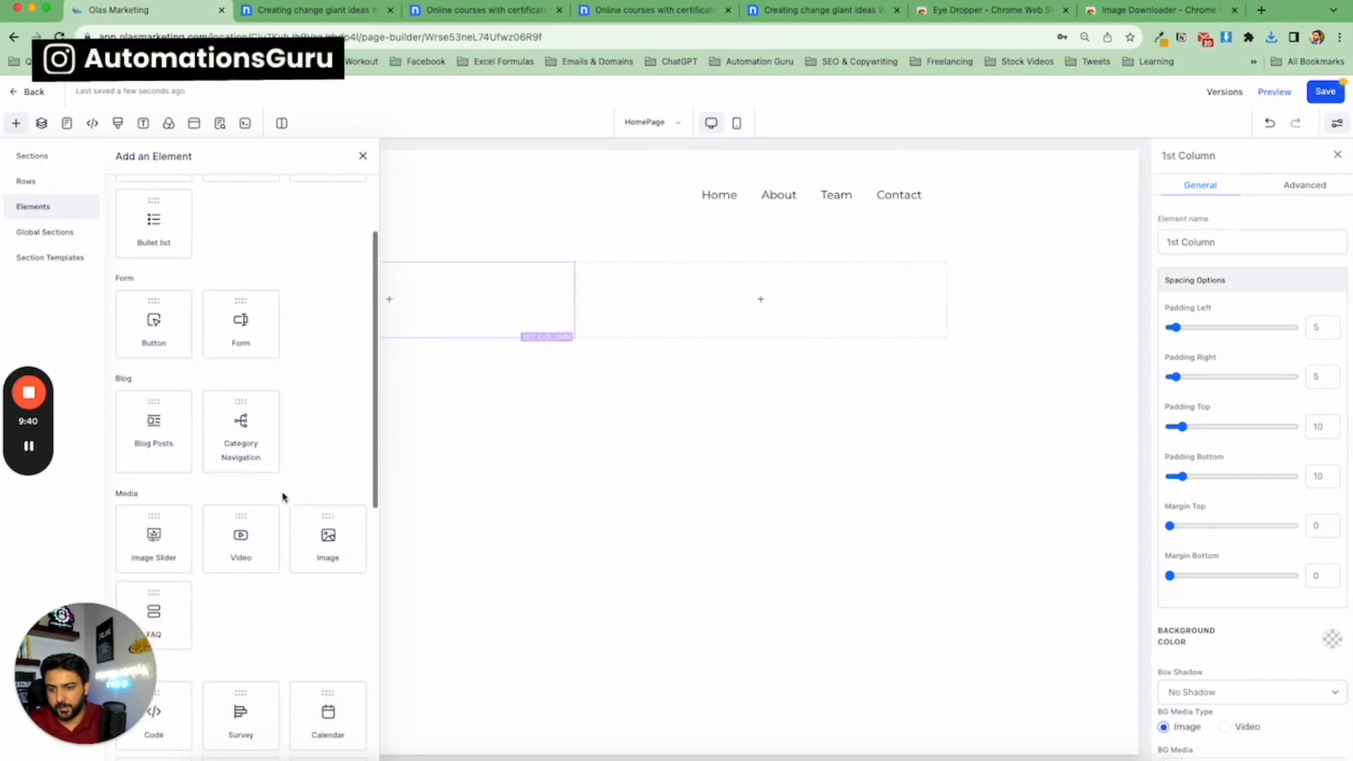
{"action": "left_click_drag", "start_coordinate": [326, 520], "coordinate": [275, 340]}
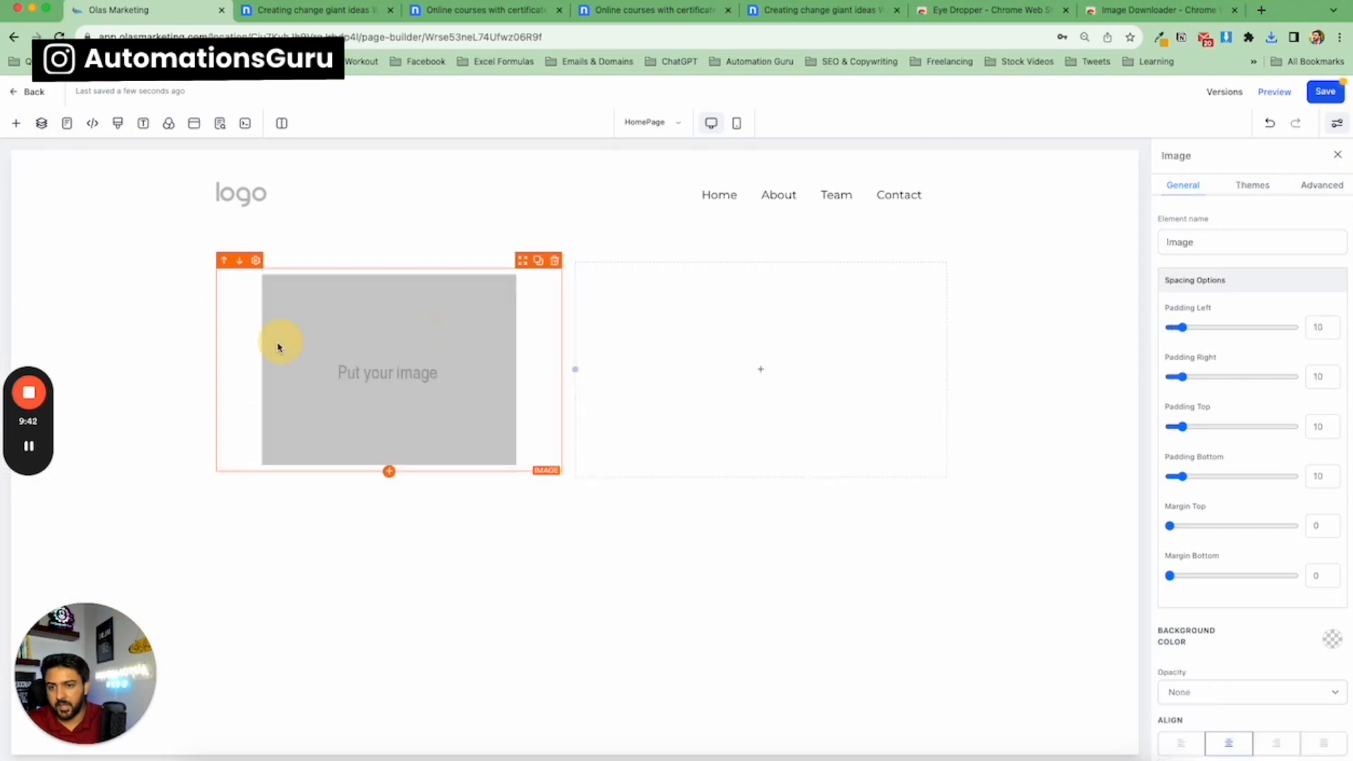
{"action": "scroll", "coordinate": [1281, 441], "scroll_direction": "down", "scroll_amount": 5}
{"action": "left_click", "coordinate": [1322, 500]}
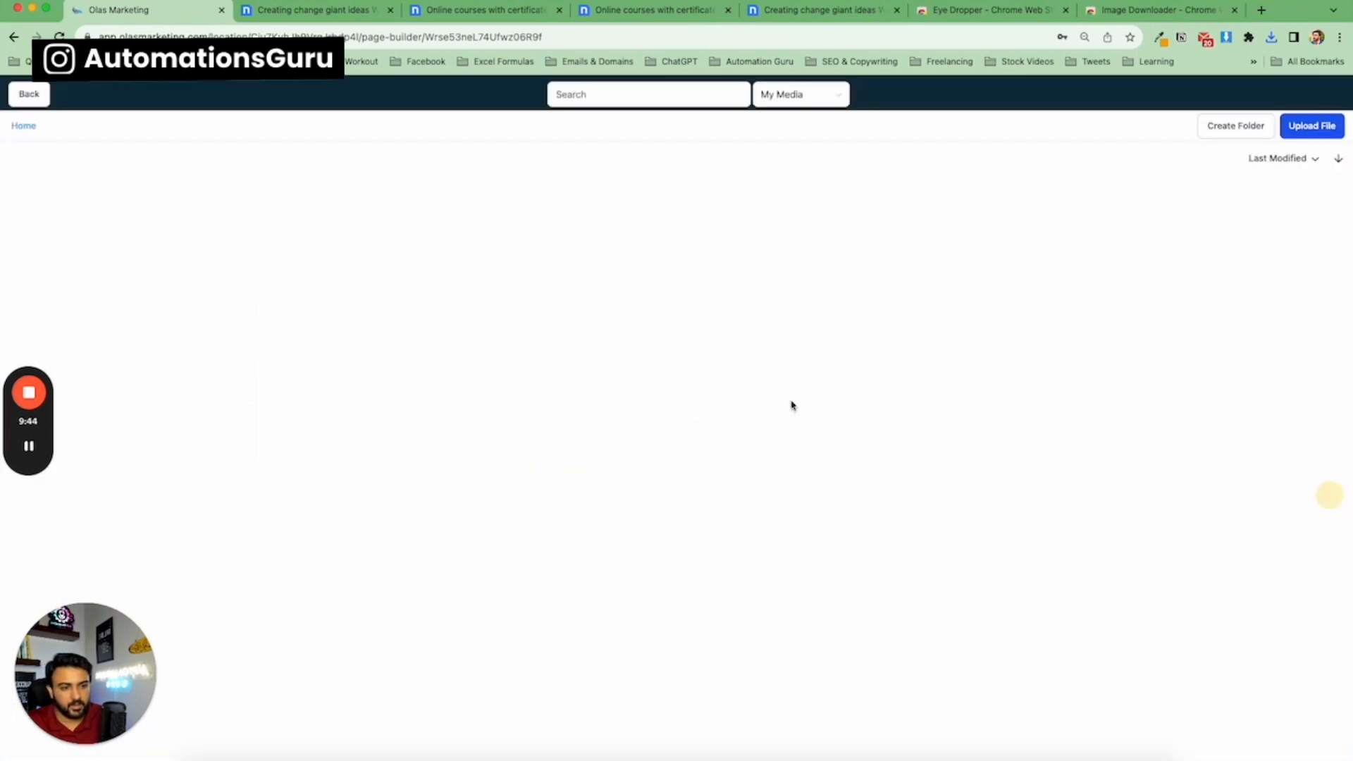
{"action": "left_click", "coordinate": [1299, 131]}
{"action": "double_click", "coordinate": [561, 305]}
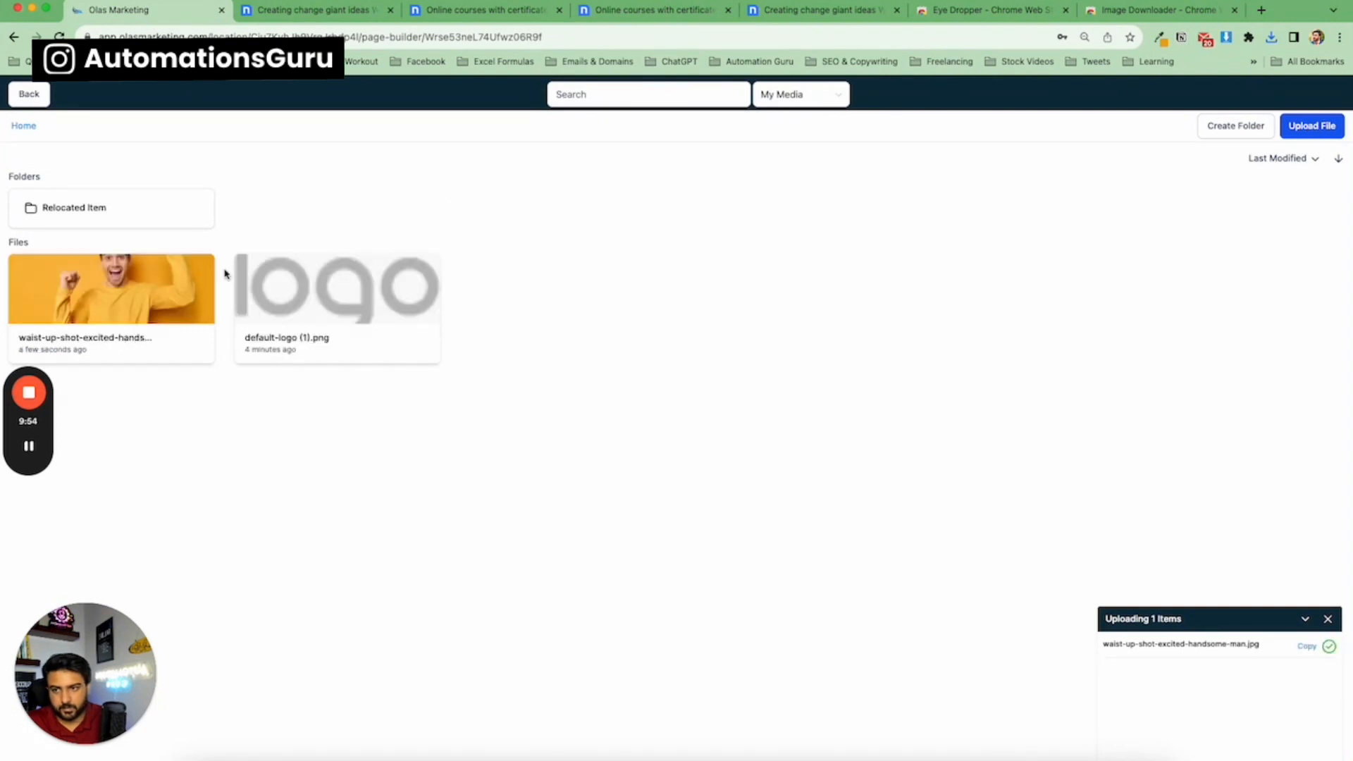
{"action": "left_click", "coordinate": [190, 289]}
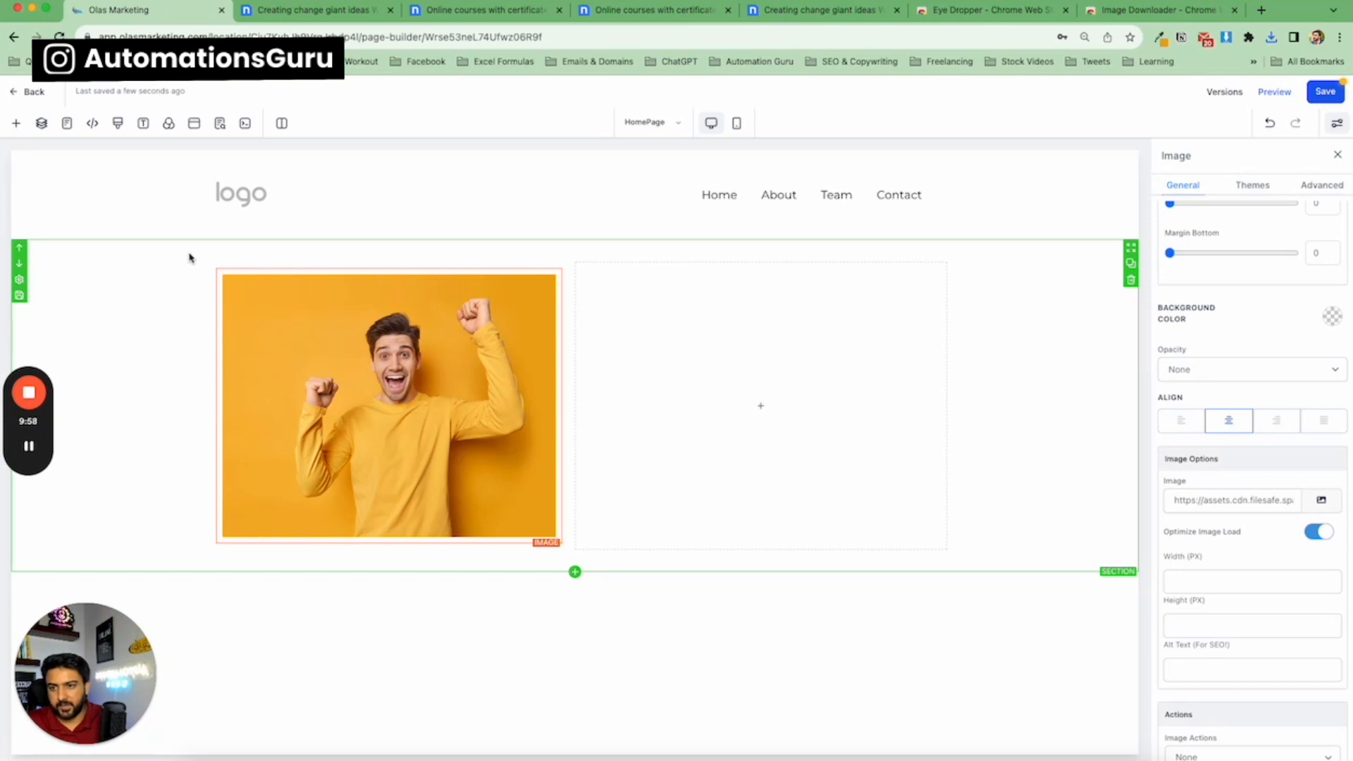
Upload the orange background picture and set it as the hero section's background image.
{"action": "left_click", "coordinate": [188, 257]}
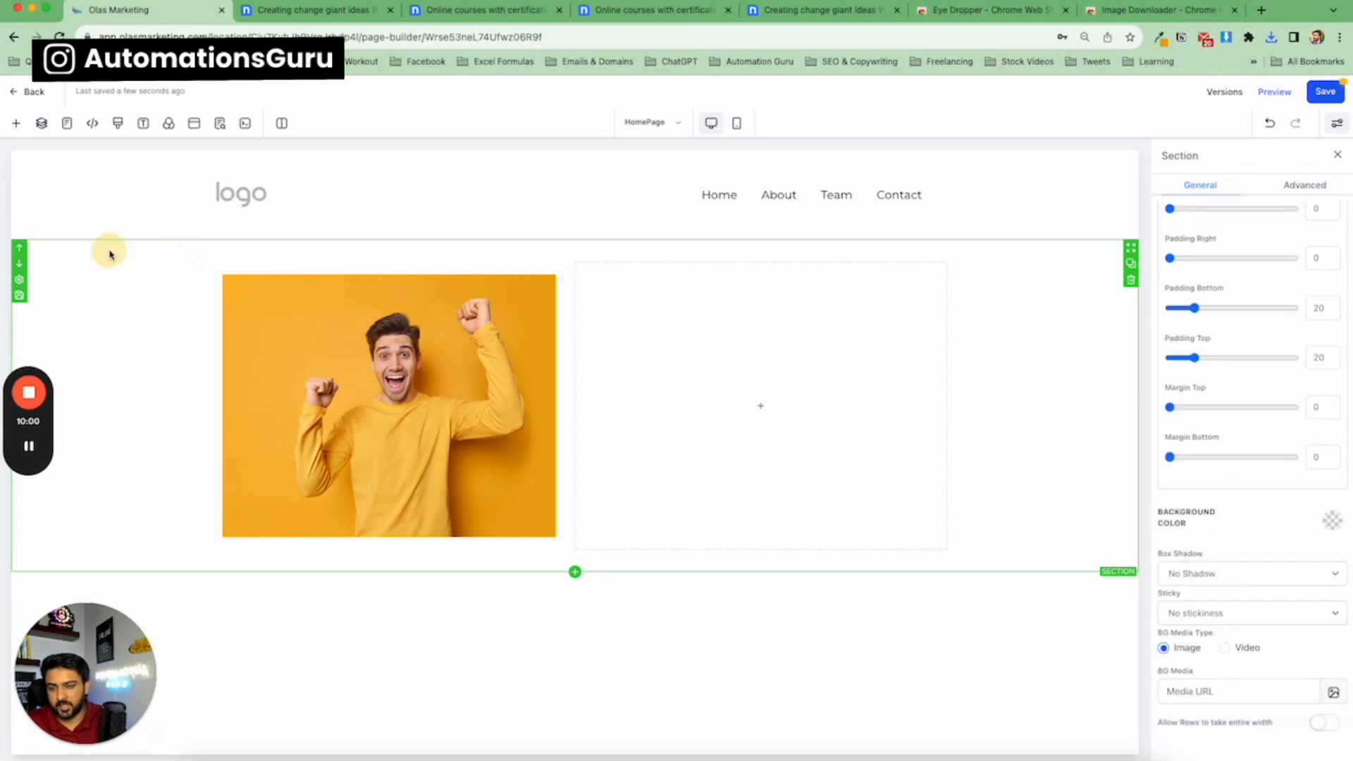
{"action": "left_click", "coordinate": [431, 365]}
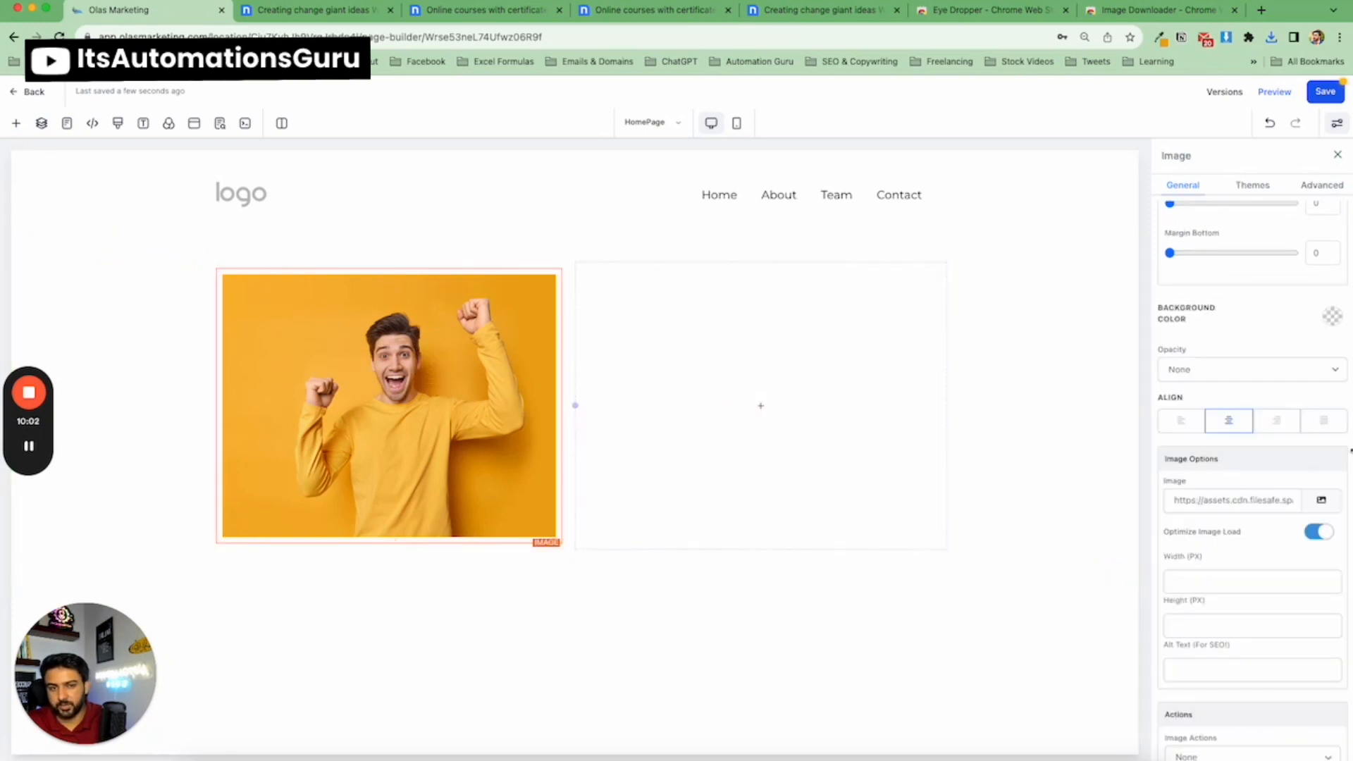
{"action": "left_click", "coordinate": [324, 252]}
{"action": "left_click", "coordinate": [333, 12]}
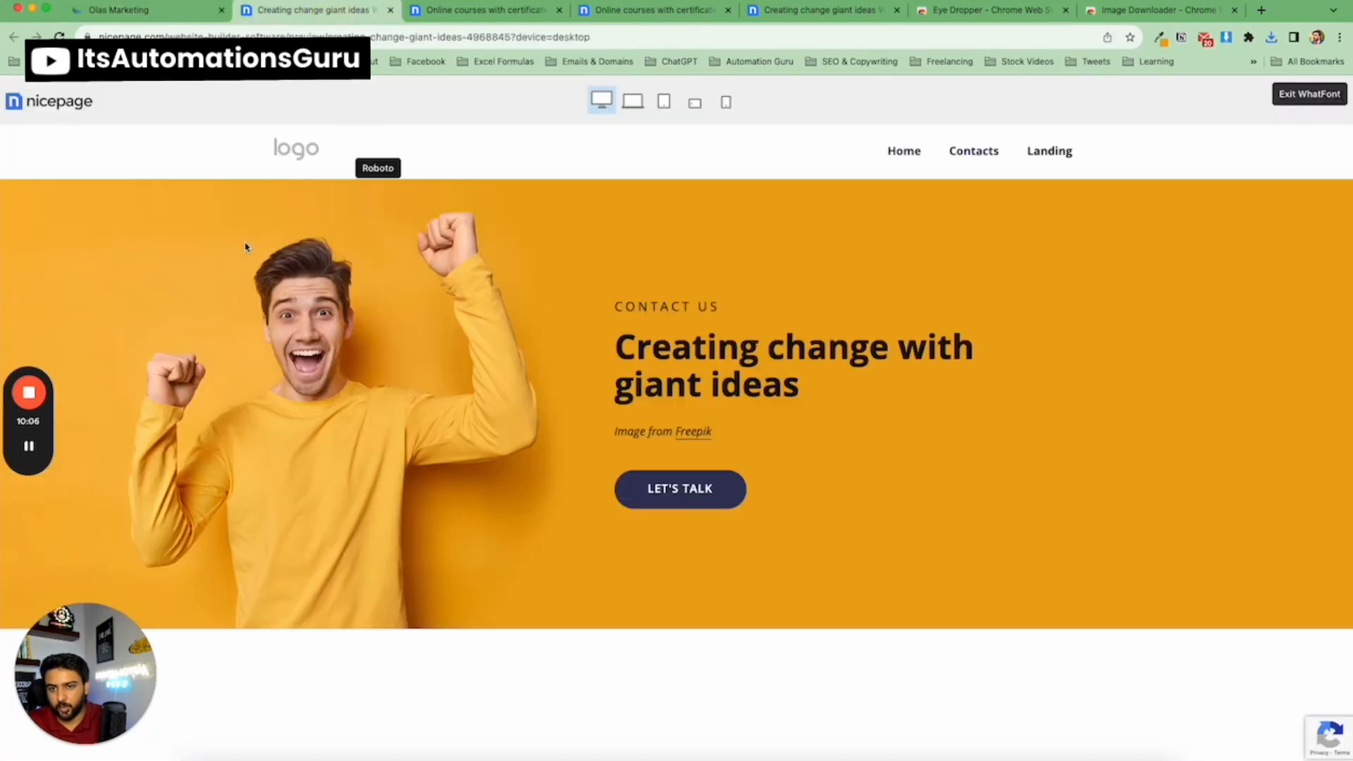
{"action": "left_click", "coordinate": [190, 13]}
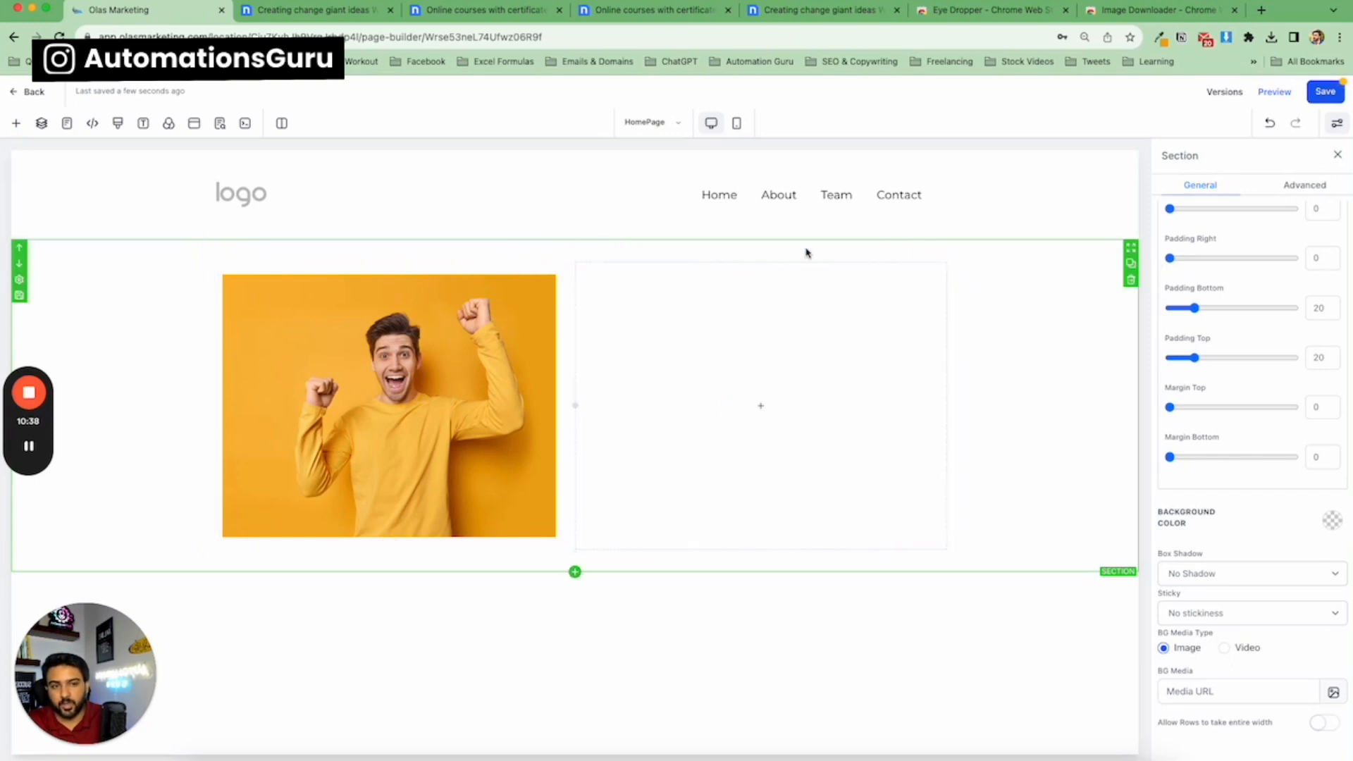
{"action": "left_click", "coordinate": [405, 303]}
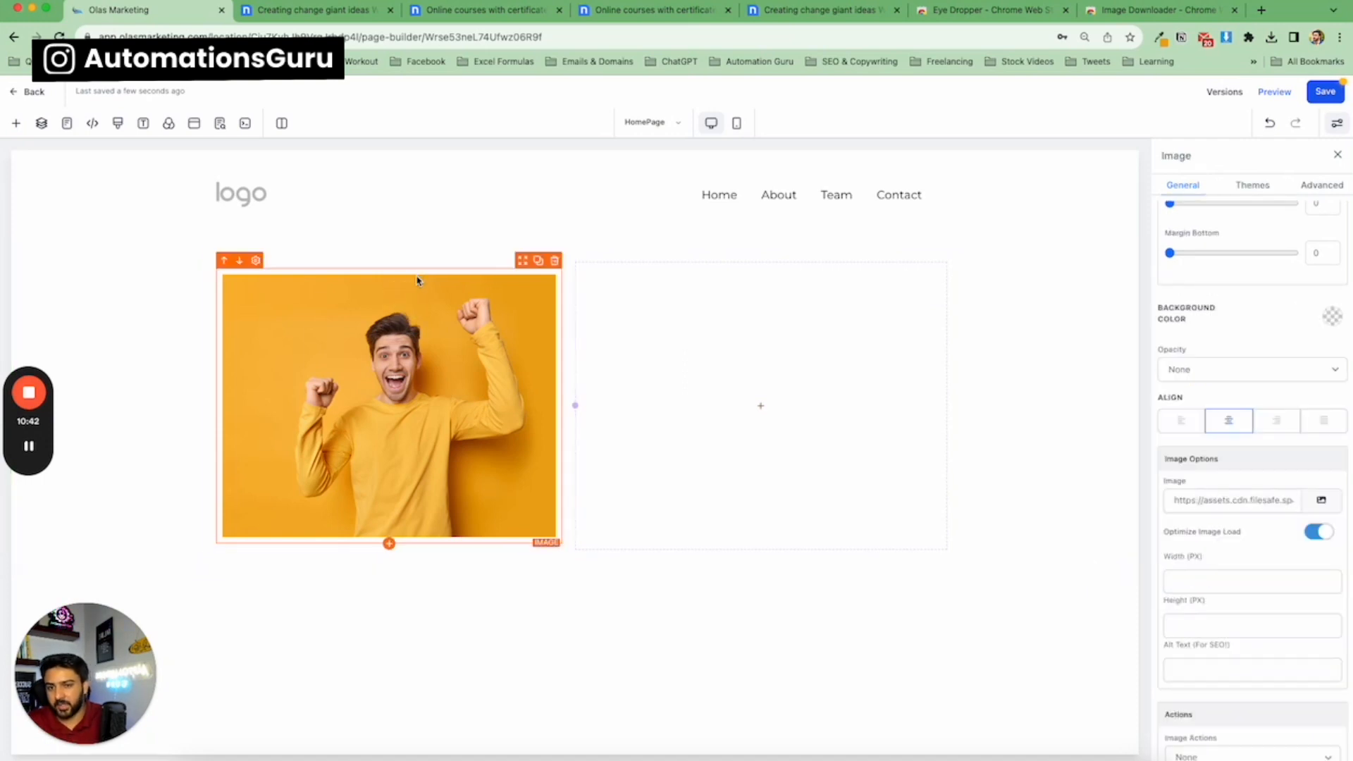
{"action": "left_click", "coordinate": [461, 262]}
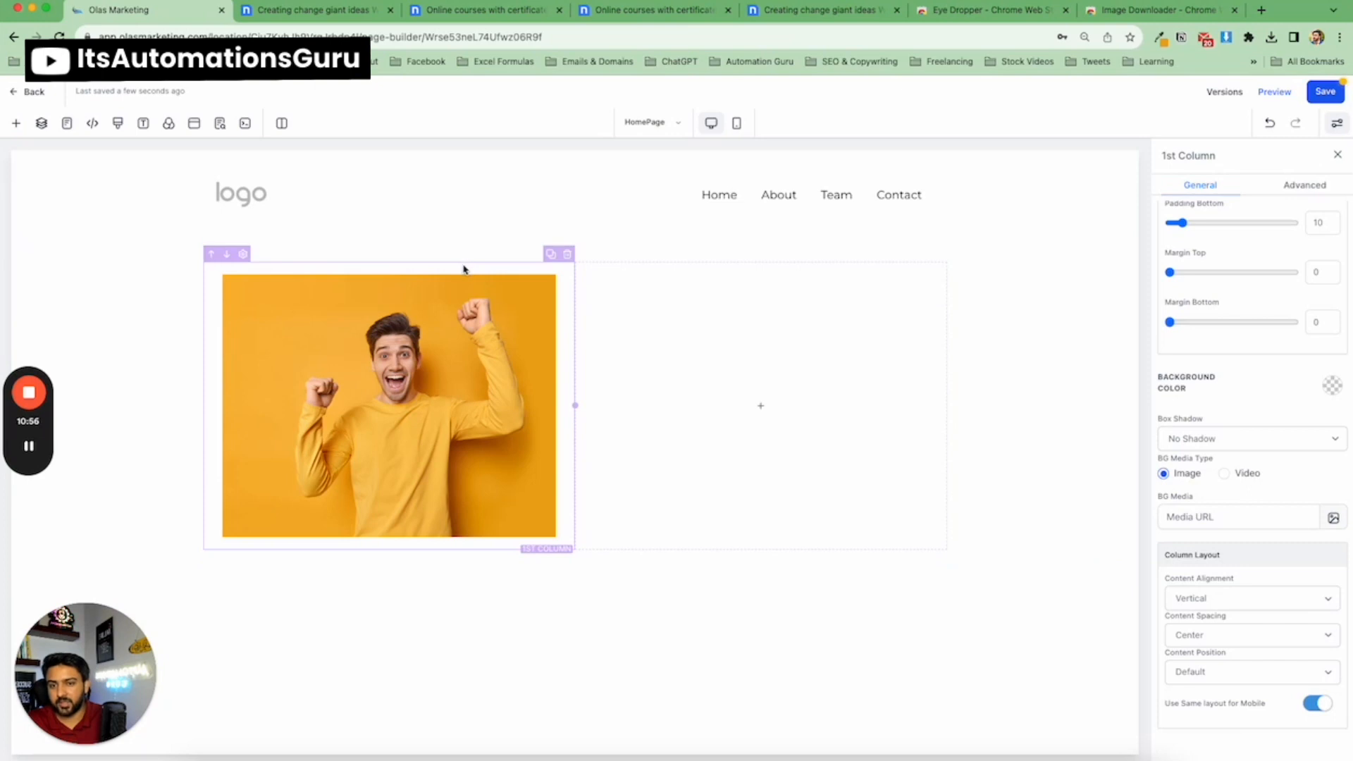
{"action": "left_click", "coordinate": [171, 315]}
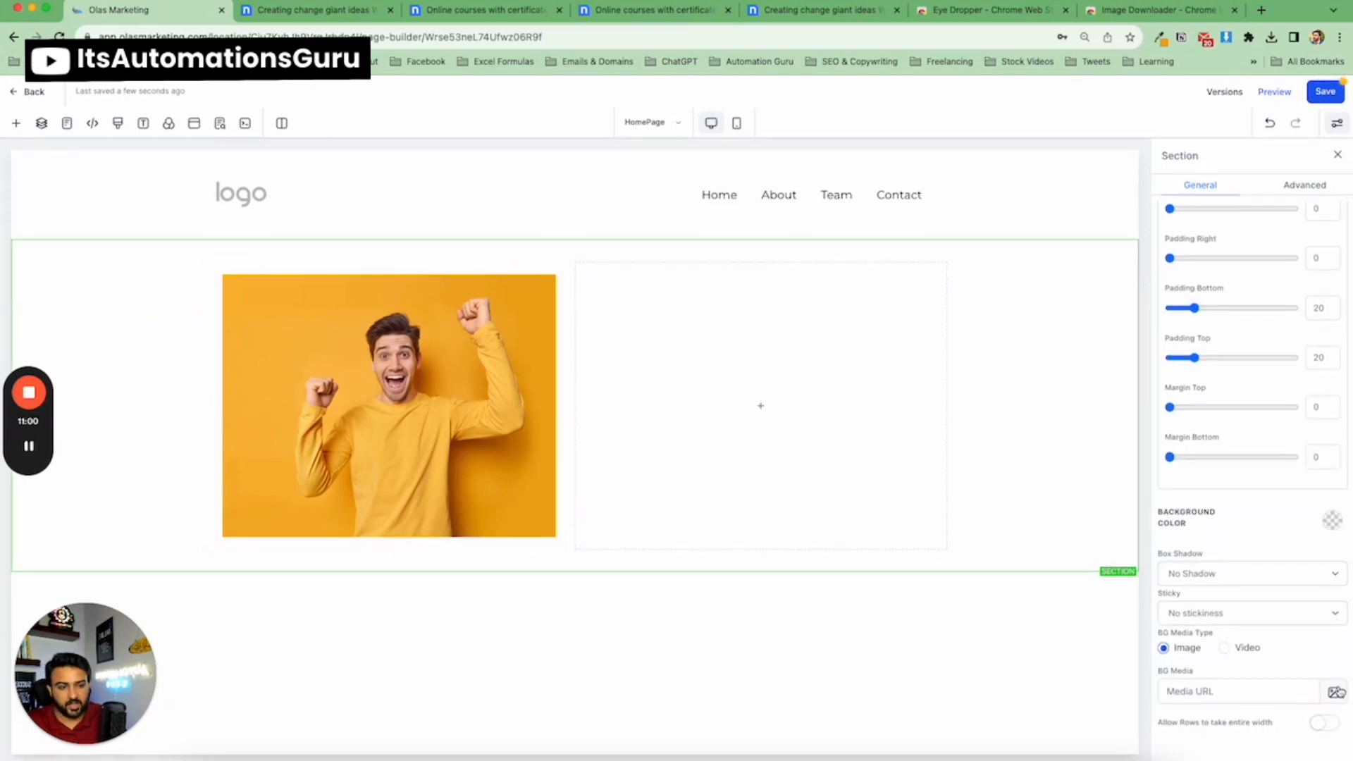
{"action": "left_click", "coordinate": [1333, 690]}
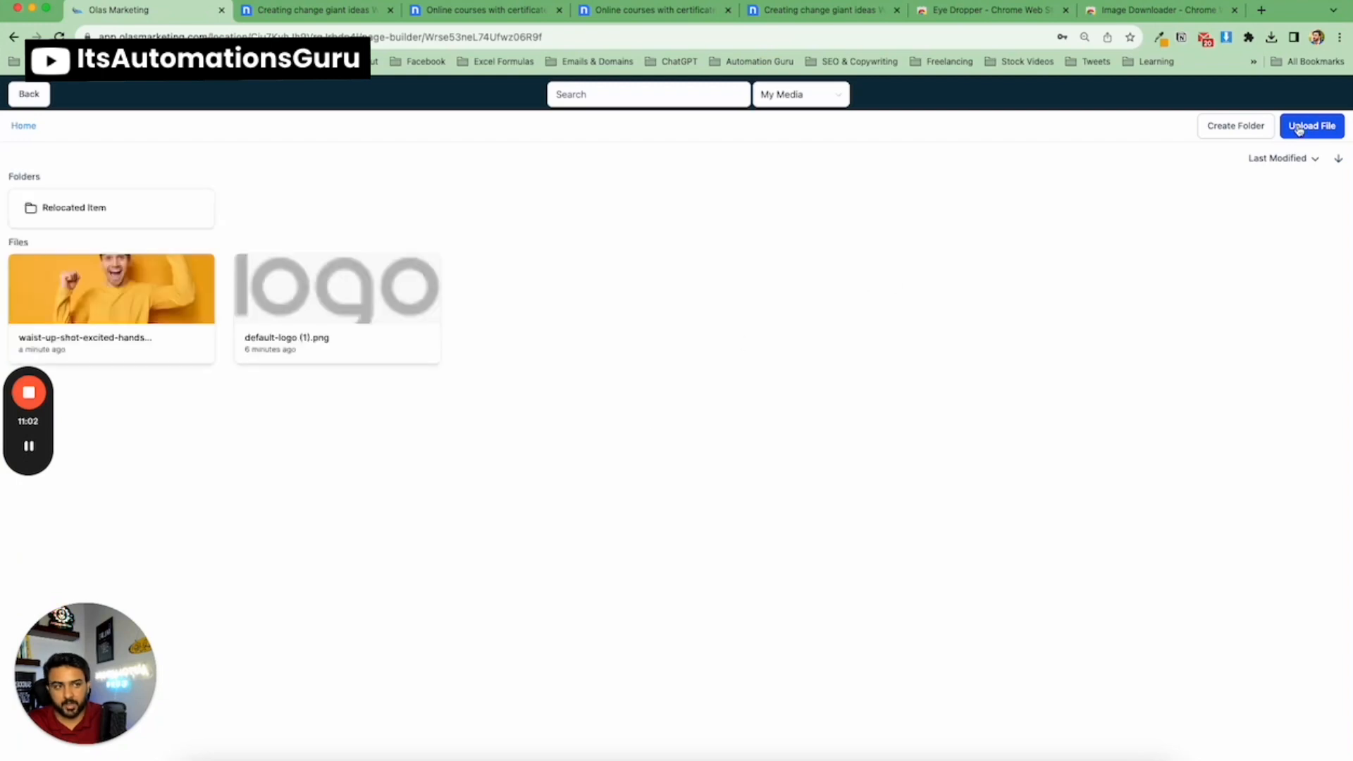
{"action": "left_click", "coordinate": [1304, 127]}
{"action": "left_click", "coordinate": [638, 308]}
{"action": "double_click", "coordinate": [638, 308]}
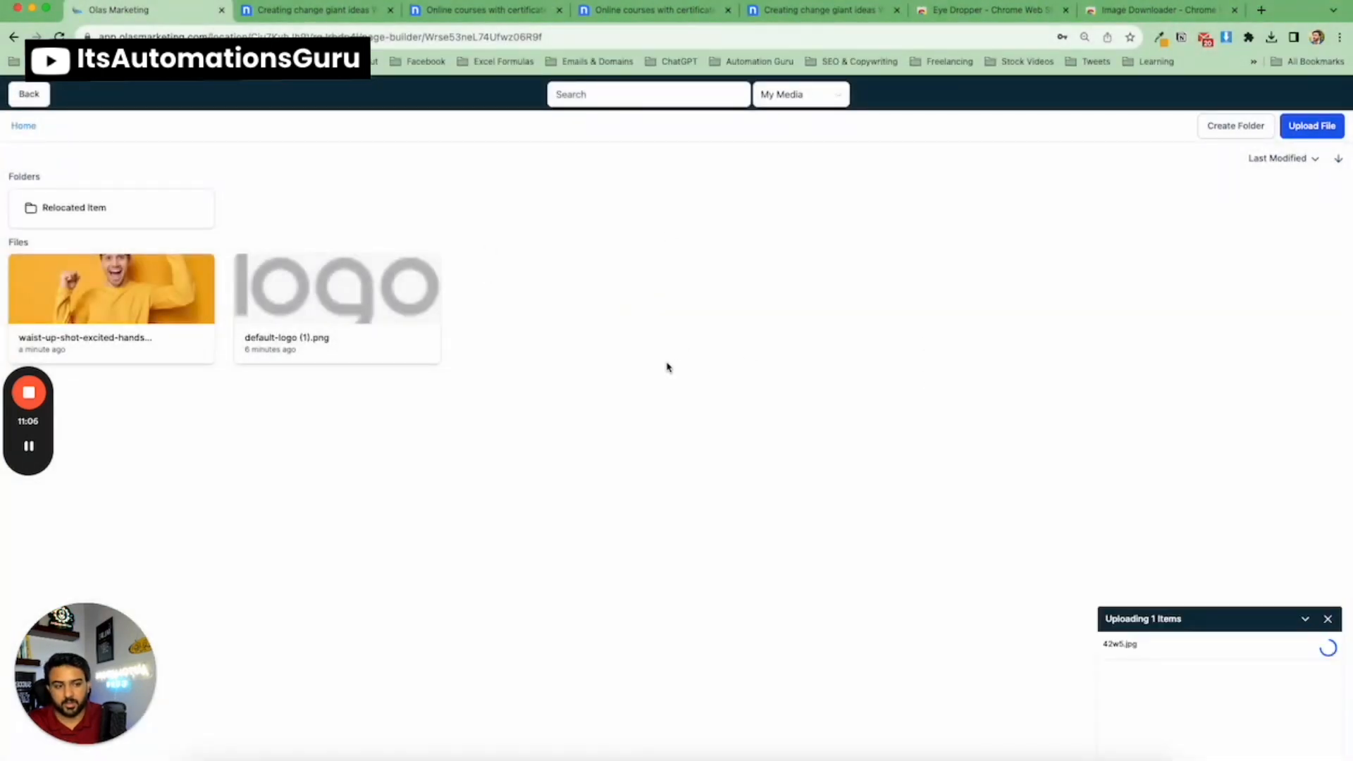
{"action": "left_click", "coordinate": [134, 296]}
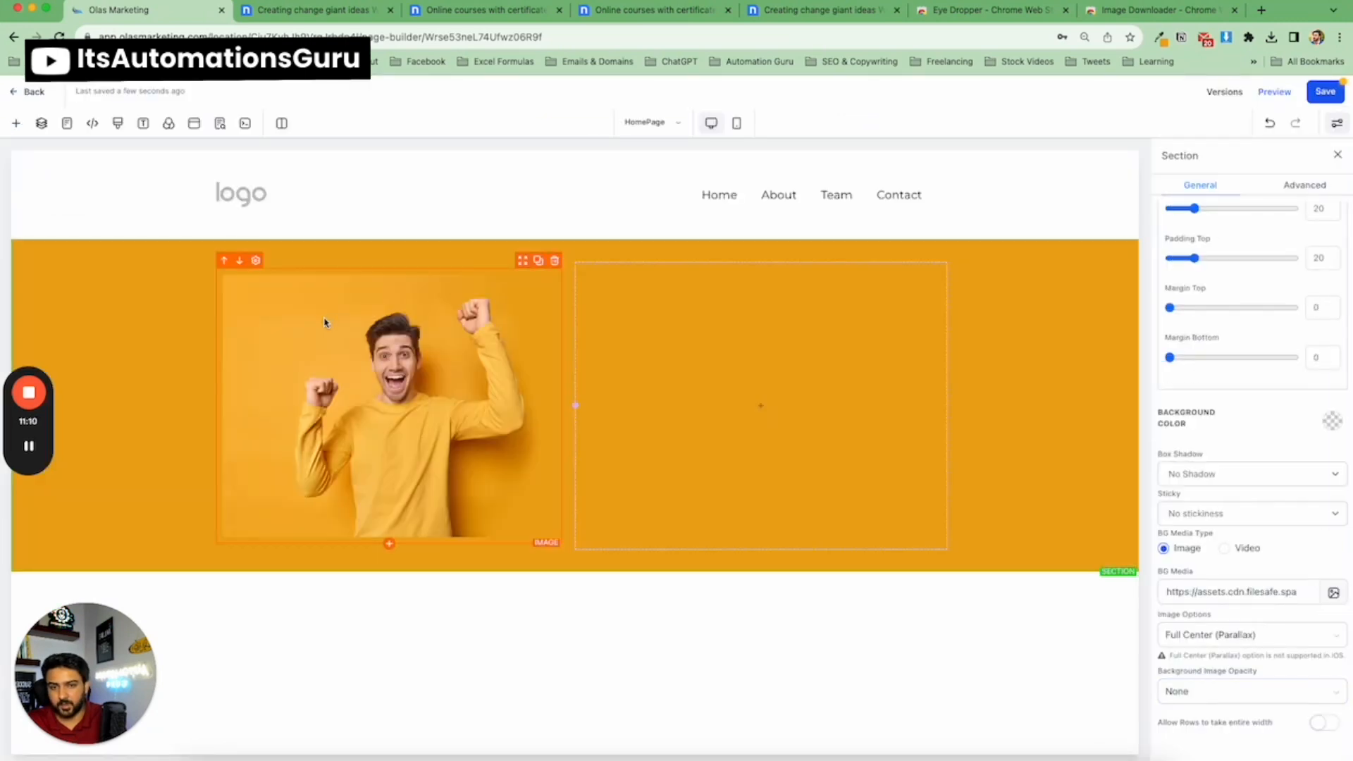
Compare the hero section's image settings in the builder with the template's hero text and layout.
{"action": "left_click", "coordinate": [337, 12]}
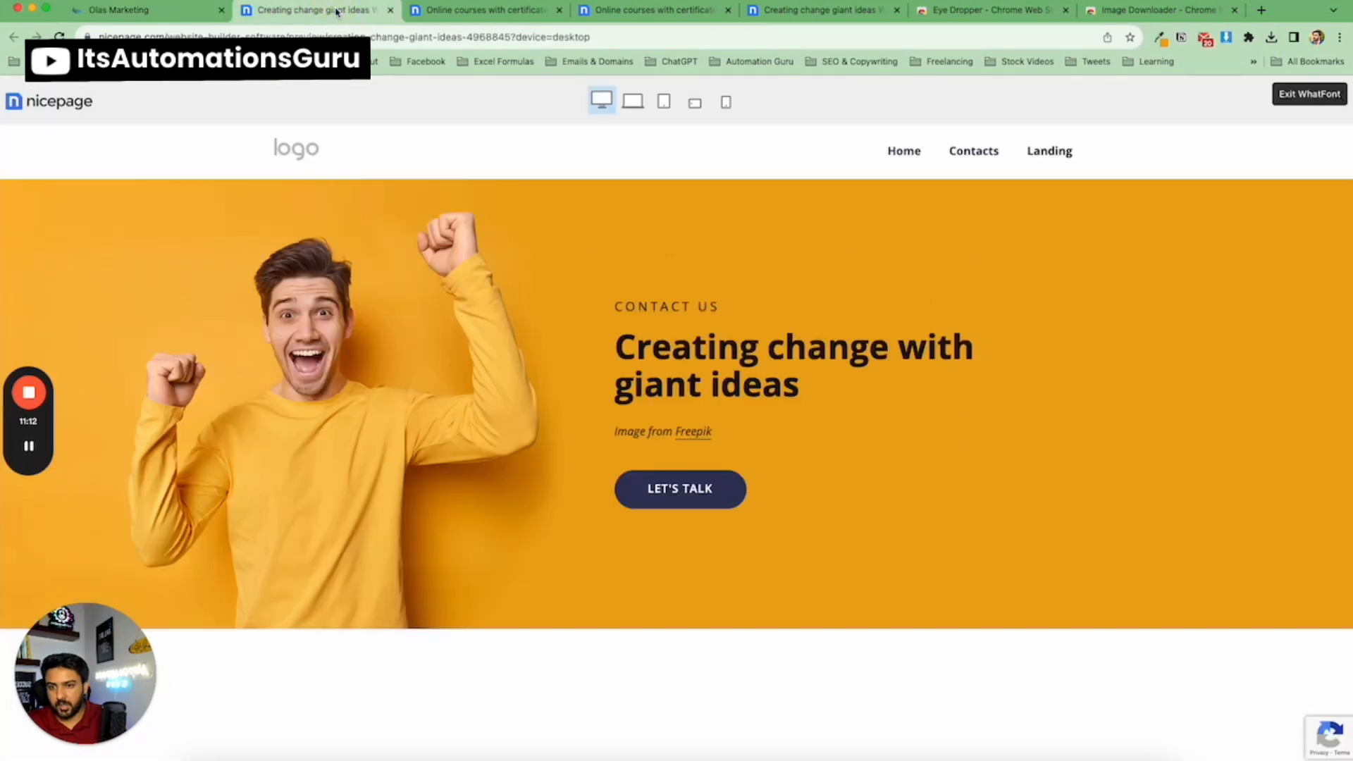
{"action": "left_click", "coordinate": [181, 14]}
{"action": "left_click", "coordinate": [350, 256]}
{"action": "left_click", "coordinate": [348, 295]}
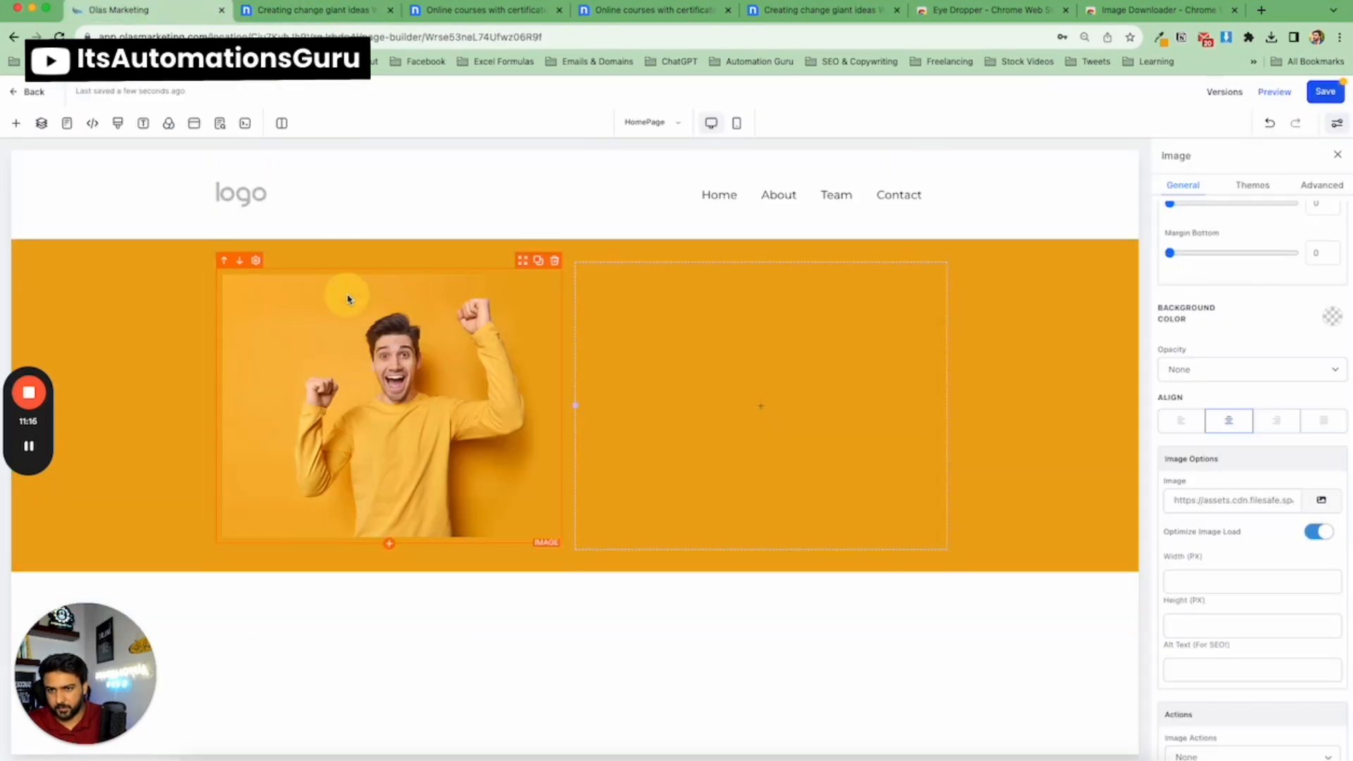
{"action": "left_click", "coordinate": [176, 347]}
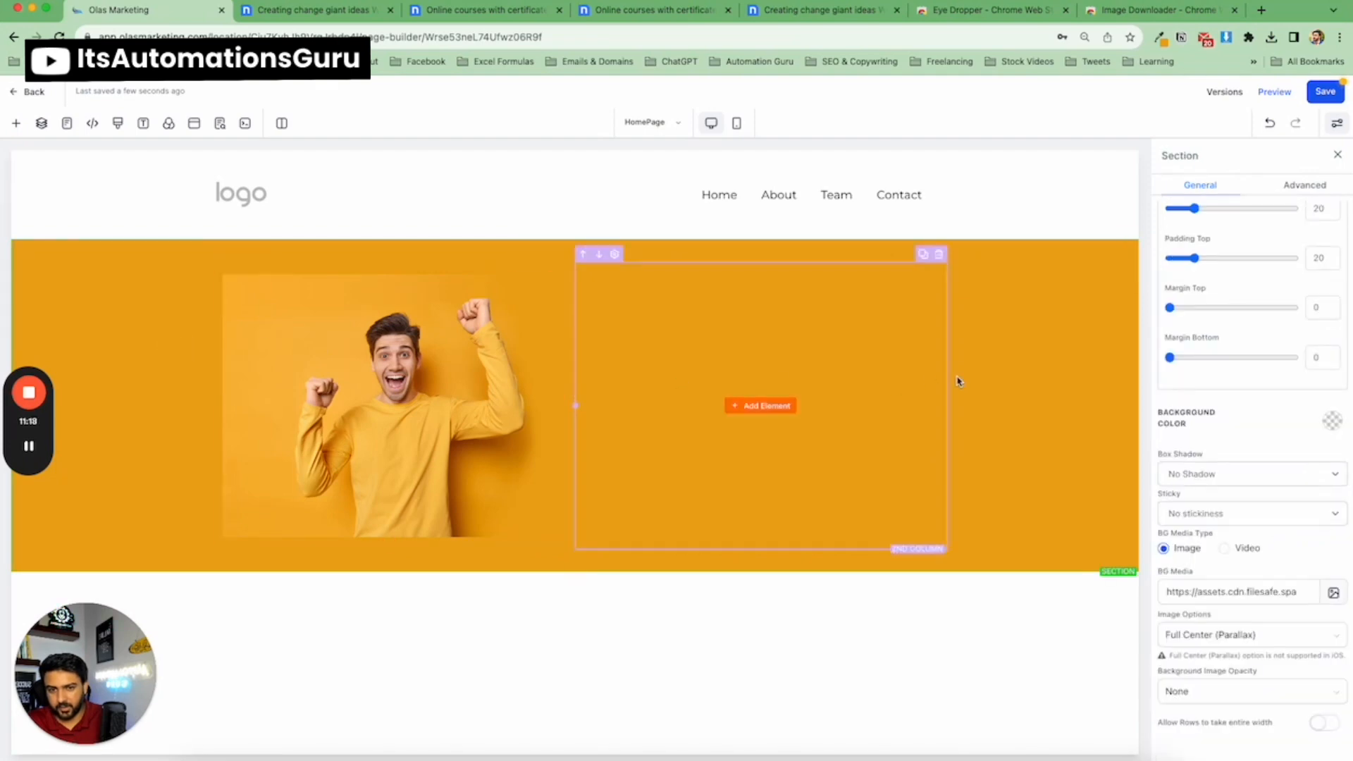
{"action": "left_click", "coordinate": [349, 285]}
{"action": "scroll", "coordinate": [1237, 422], "scroll_direction": "down", "scroll_amount": 2}
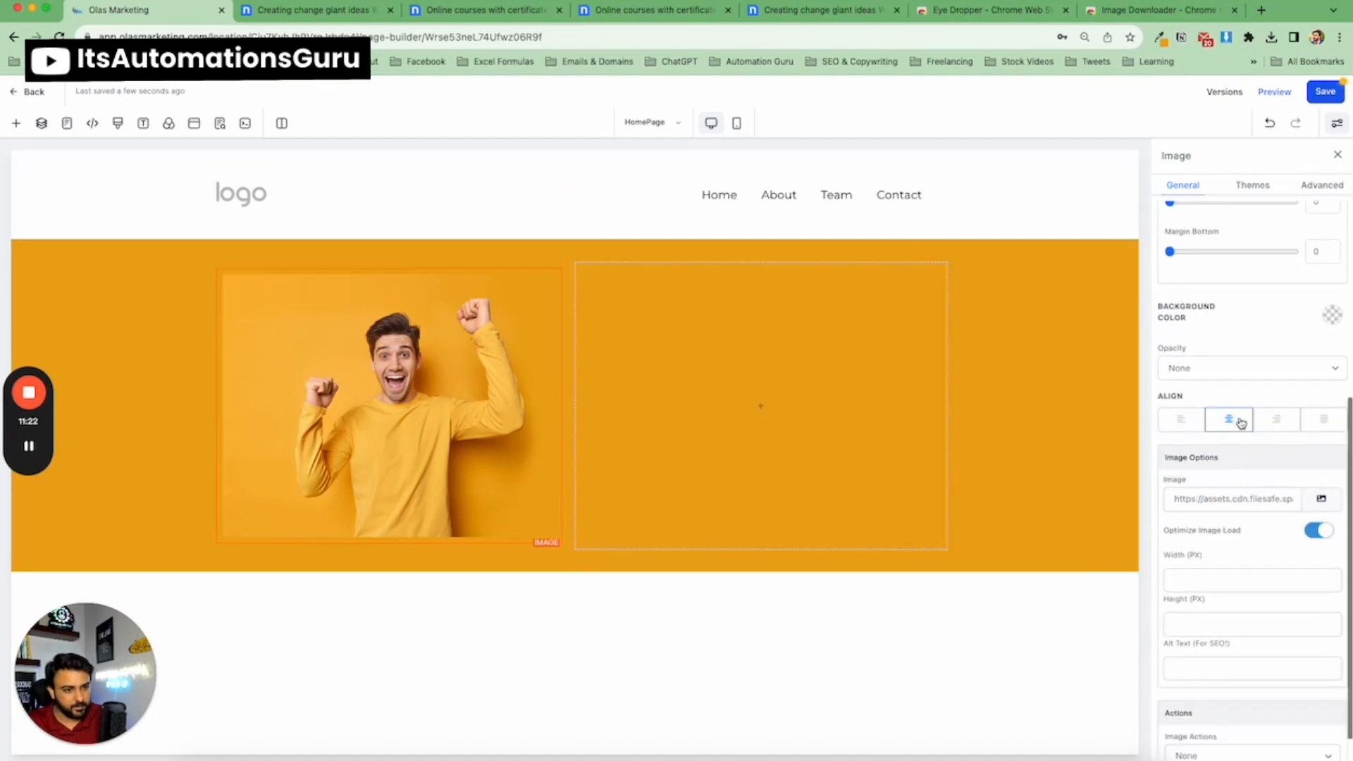
{"action": "scroll", "coordinate": [1242, 419], "scroll_direction": "up", "scroll_amount": 5}
{"action": "scroll", "coordinate": [1244, 416], "scroll_direction": "up", "scroll_amount": 2}
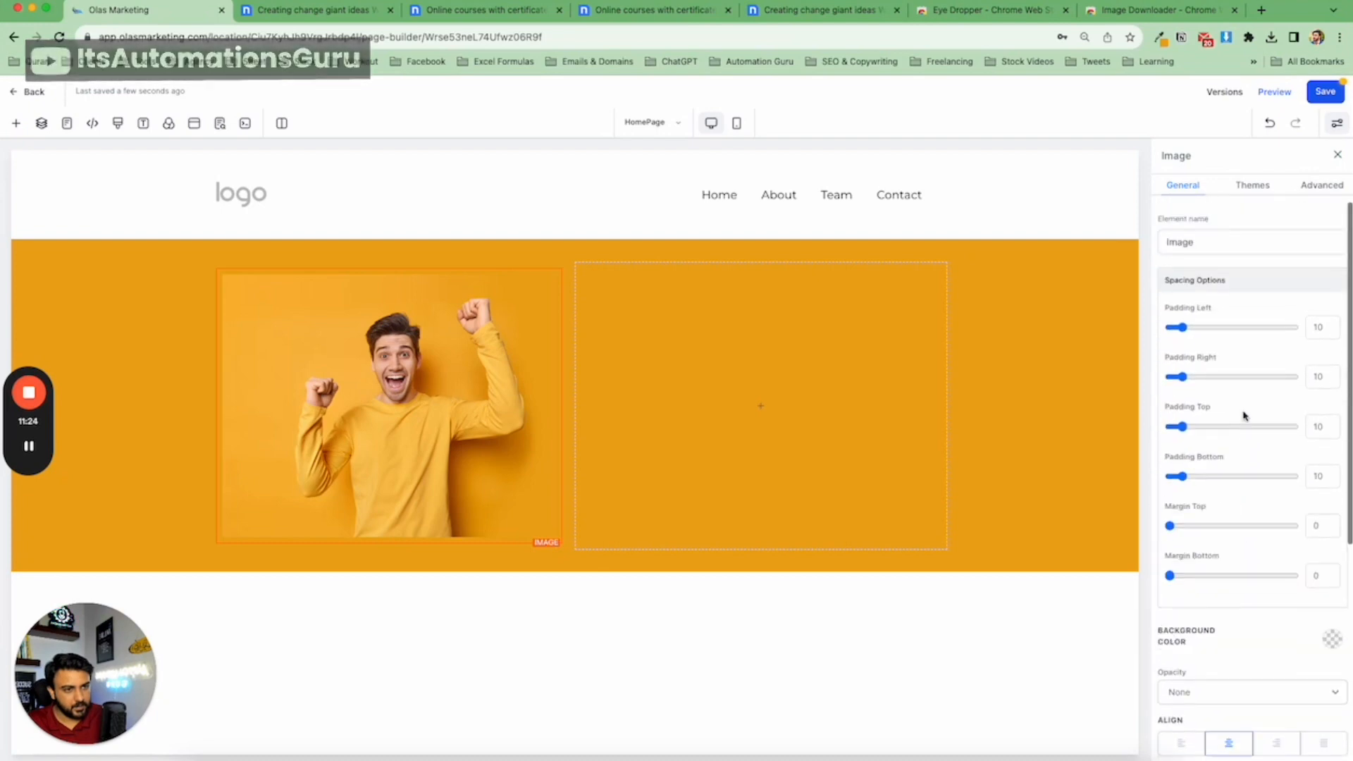
{"action": "scroll", "coordinate": [1242, 416], "scroll_direction": "down", "scroll_amount": 5}
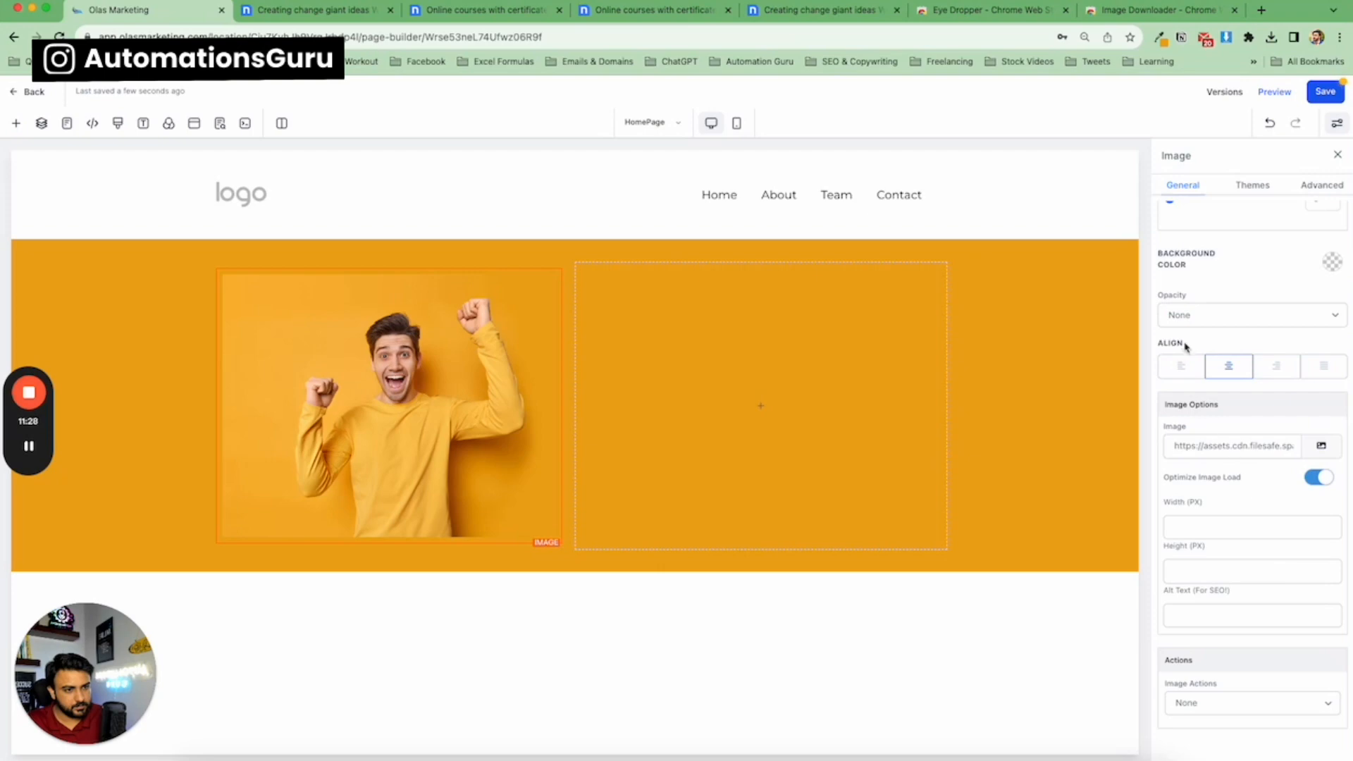
{"action": "left_click", "coordinate": [319, 12]}
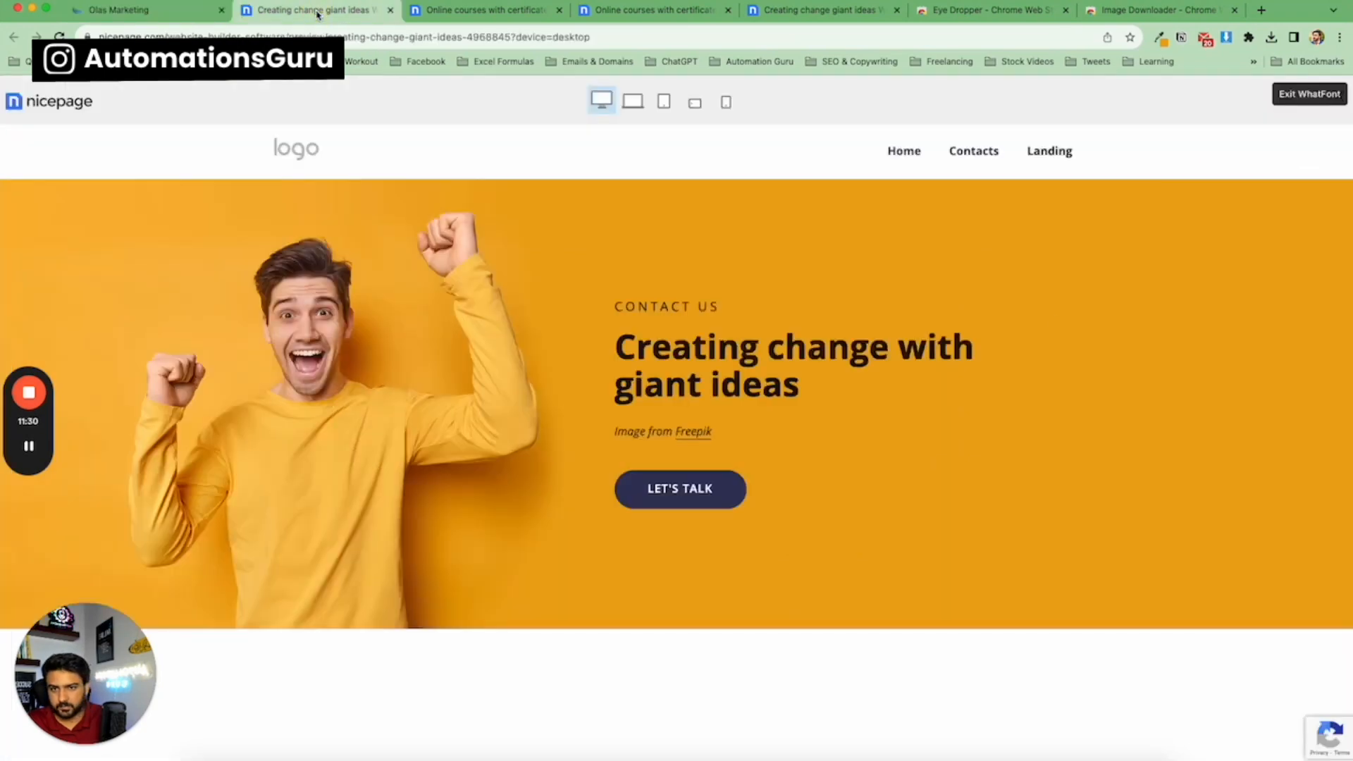
{"action": "left_click", "coordinate": [187, 12]}
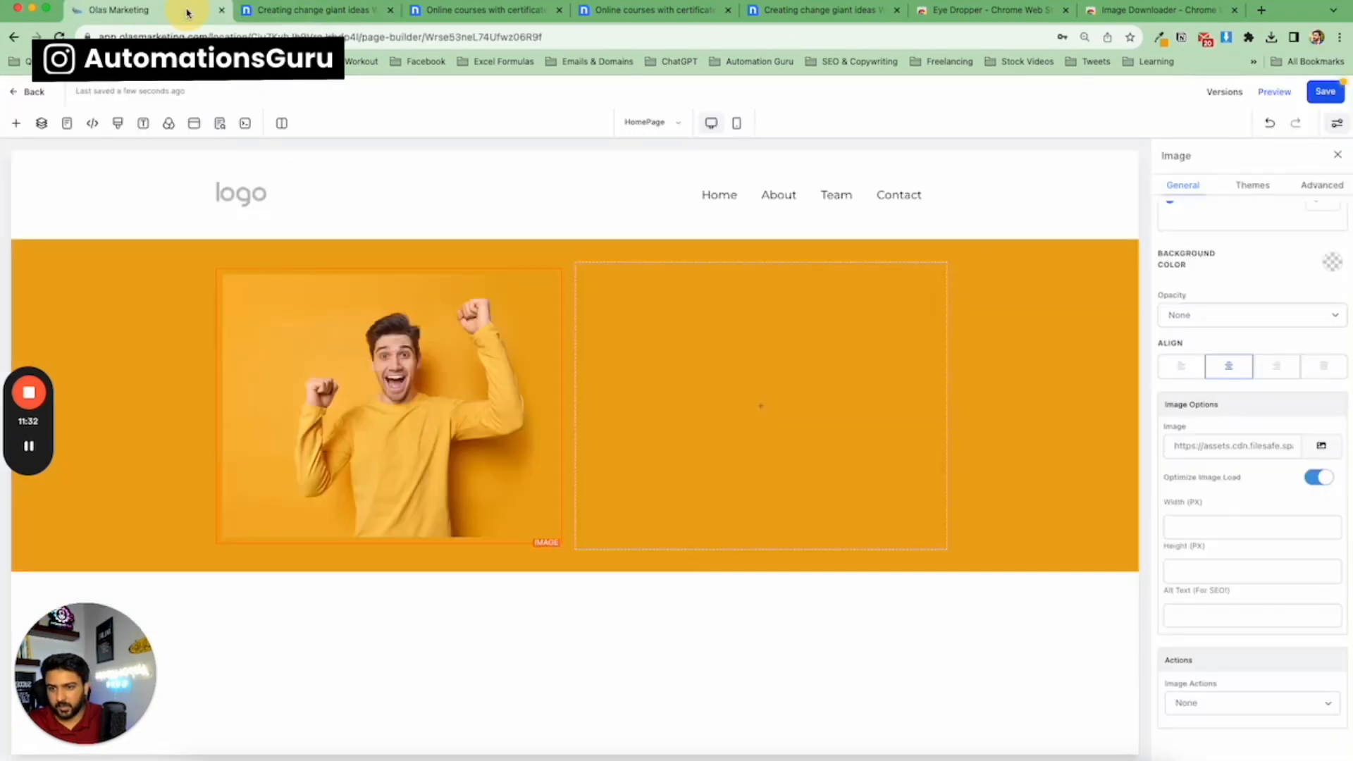
{"action": "left_click", "coordinate": [319, 11]}
{"action": "triple_click", "coordinate": [680, 310]}
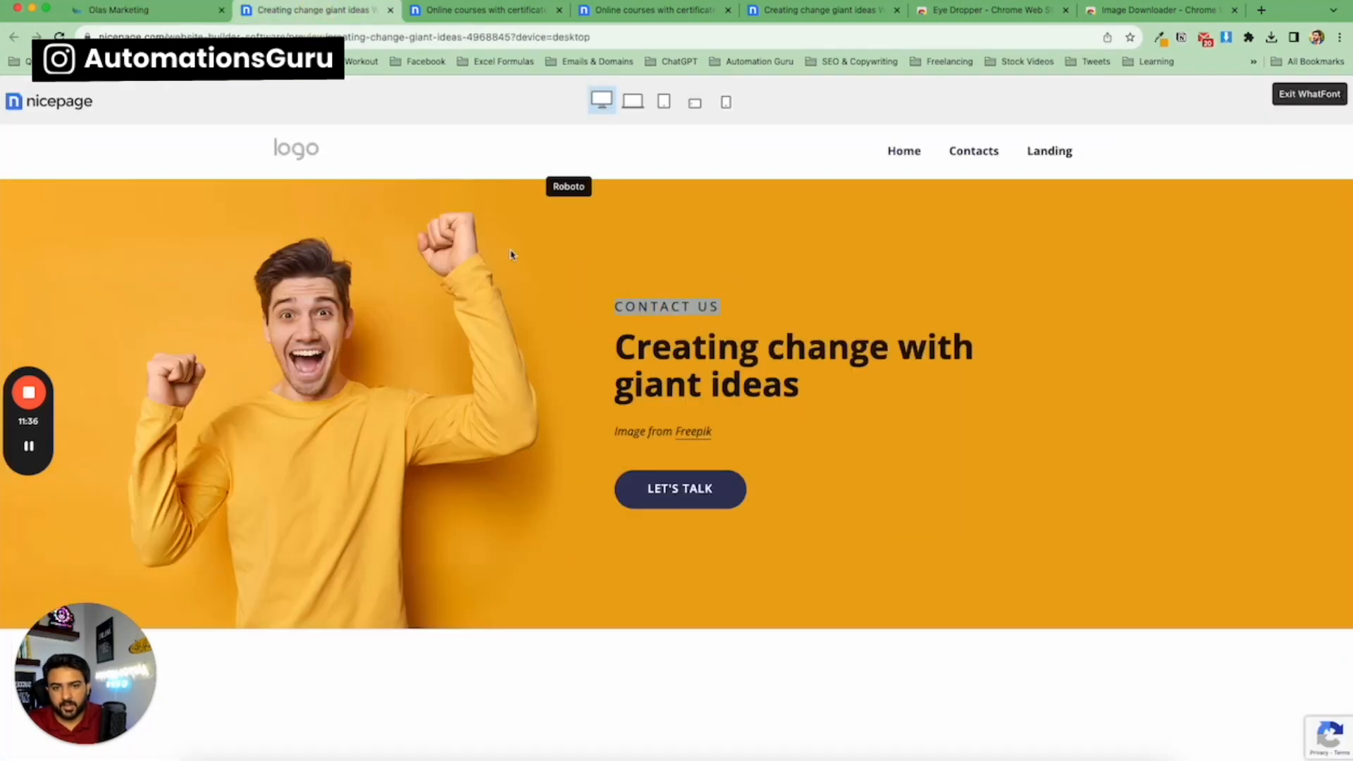
{"action": "left_click", "coordinate": [133, 17]}
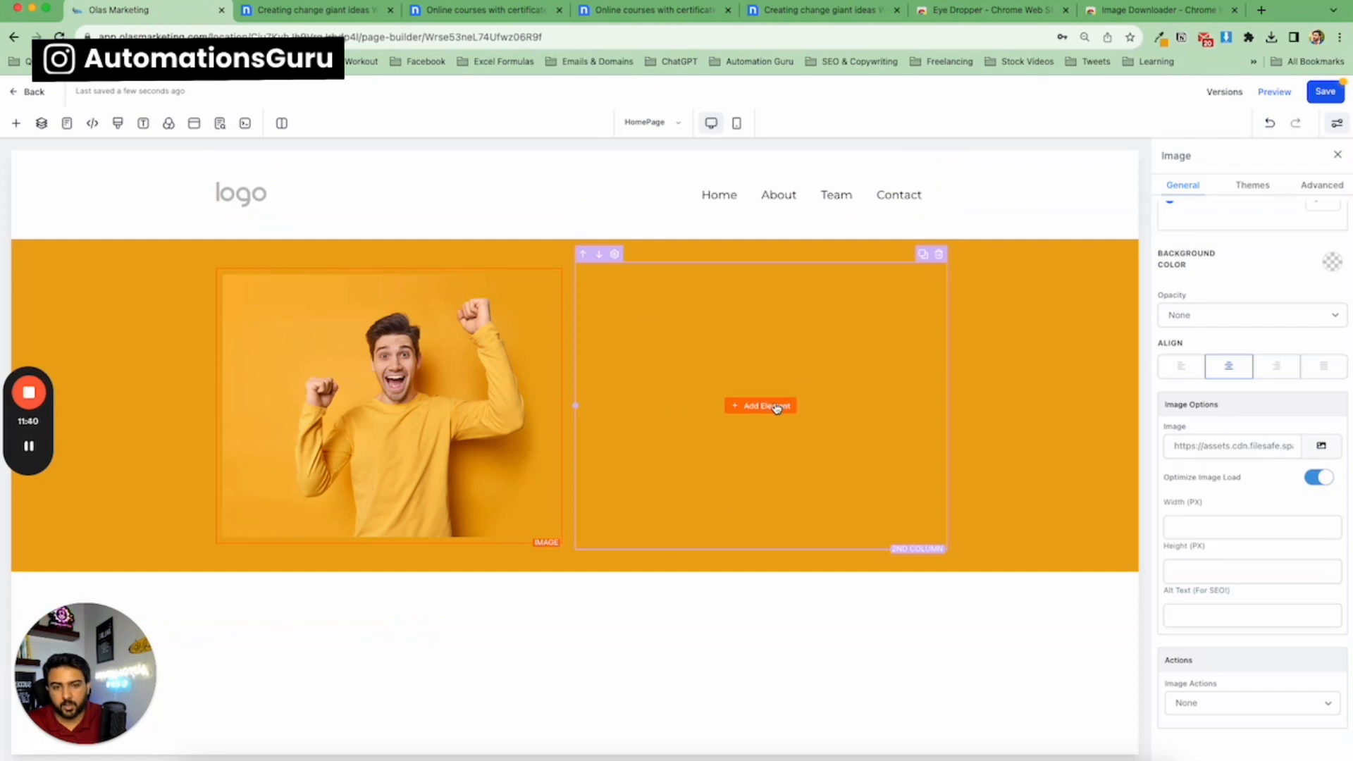
Add a Headline element to the hero section's second column.
{"action": "left_click", "coordinate": [775, 407]}
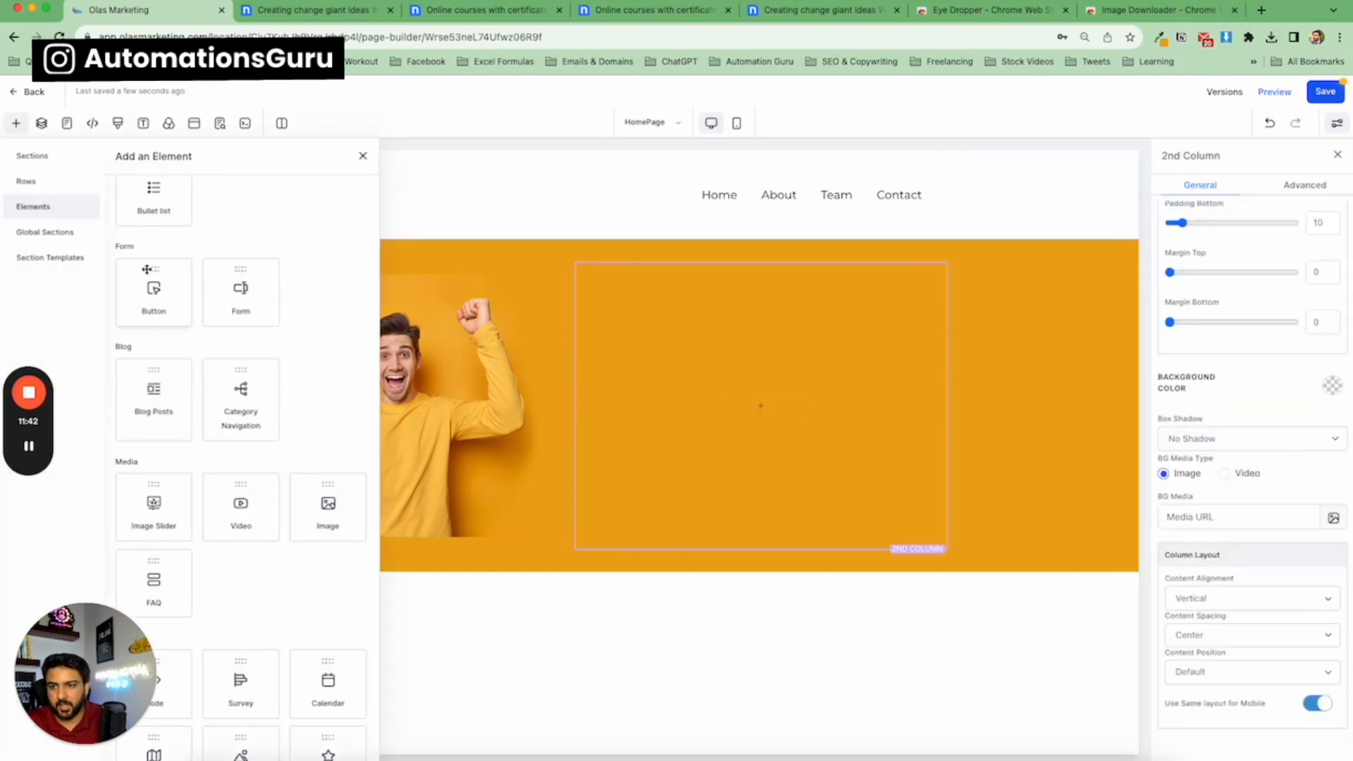
{"action": "scroll", "coordinate": [172, 336], "scroll_direction": "up", "scroll_amount": 3}
{"action": "left_click_drag", "start_coordinate": [167, 285], "coordinate": [772, 381]}
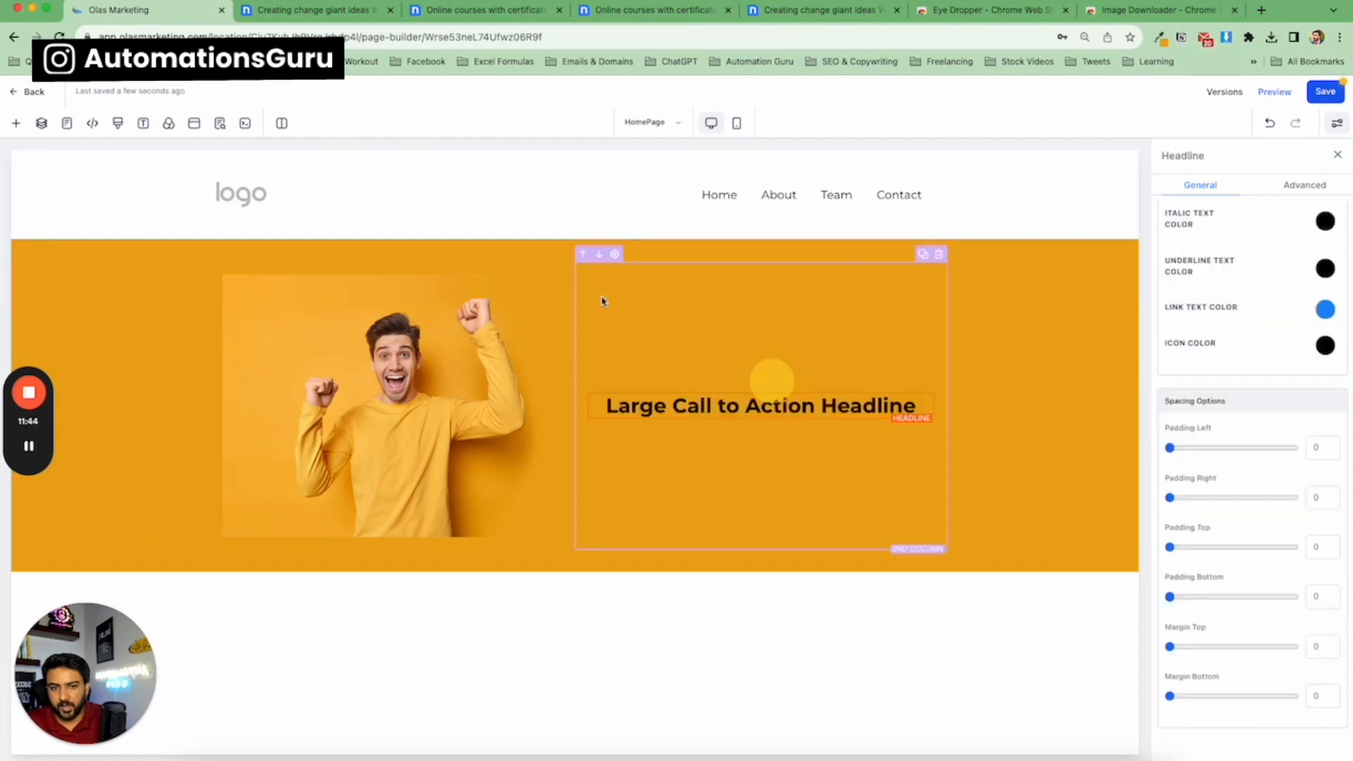
{"action": "left_click", "coordinate": [331, 19]}
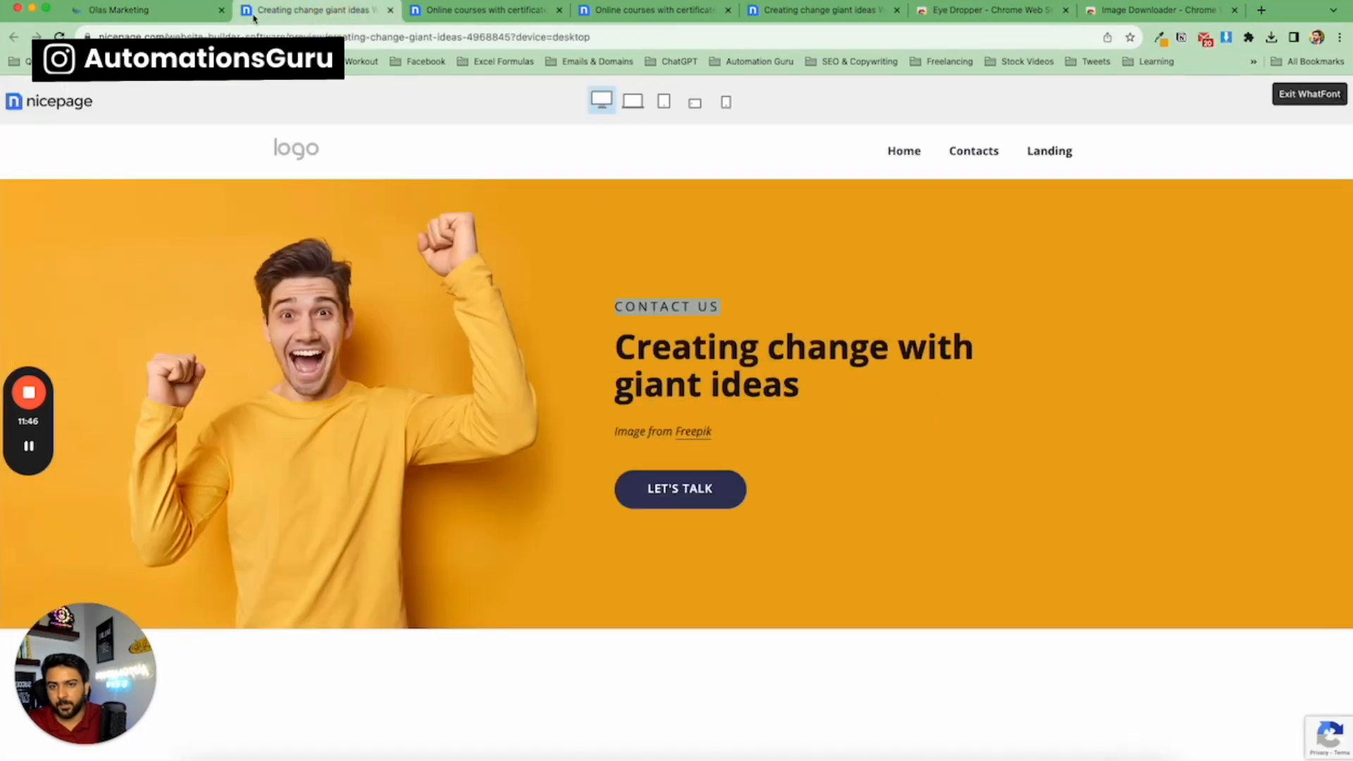
{"action": "left_click", "coordinate": [198, 20]}
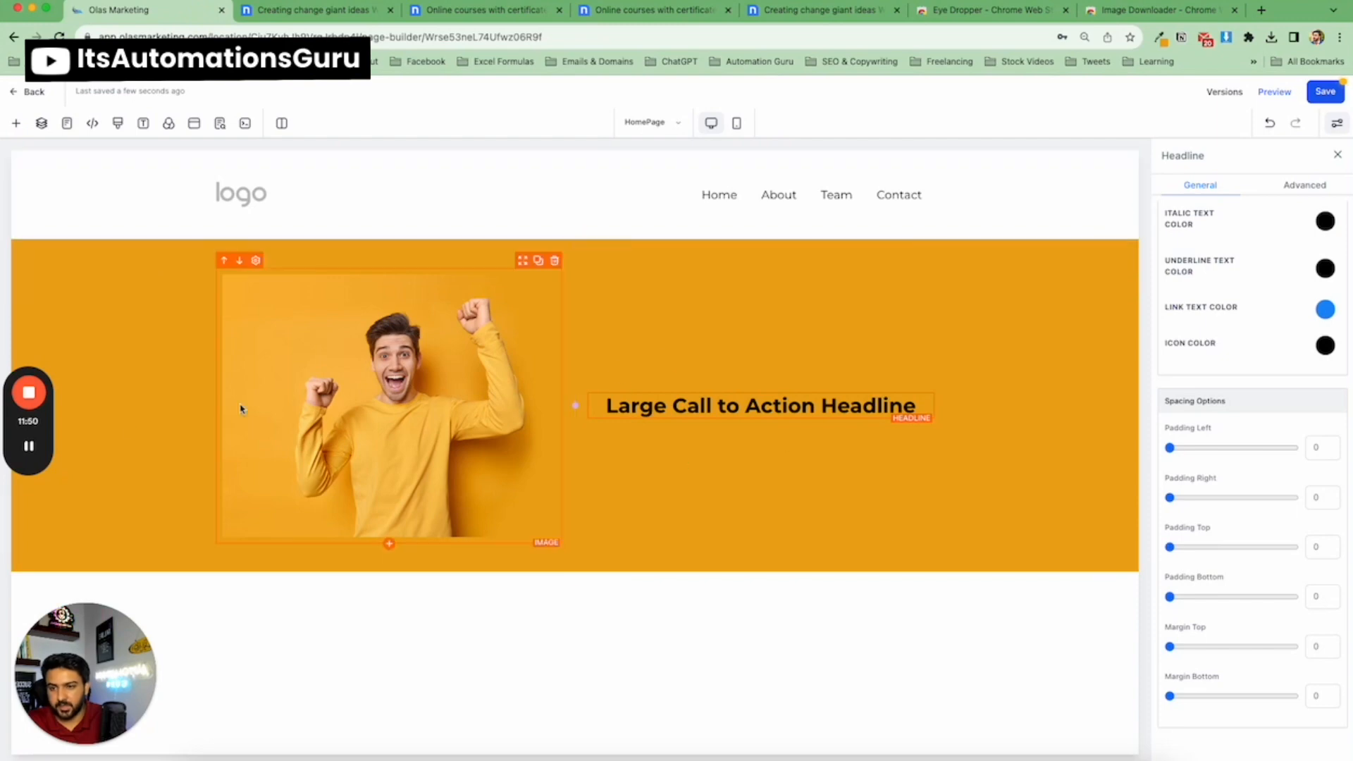
Add a Sub-Headline element above and a Button element below the hero headline in the second column.
{"action": "left_click", "coordinate": [321, 12]}
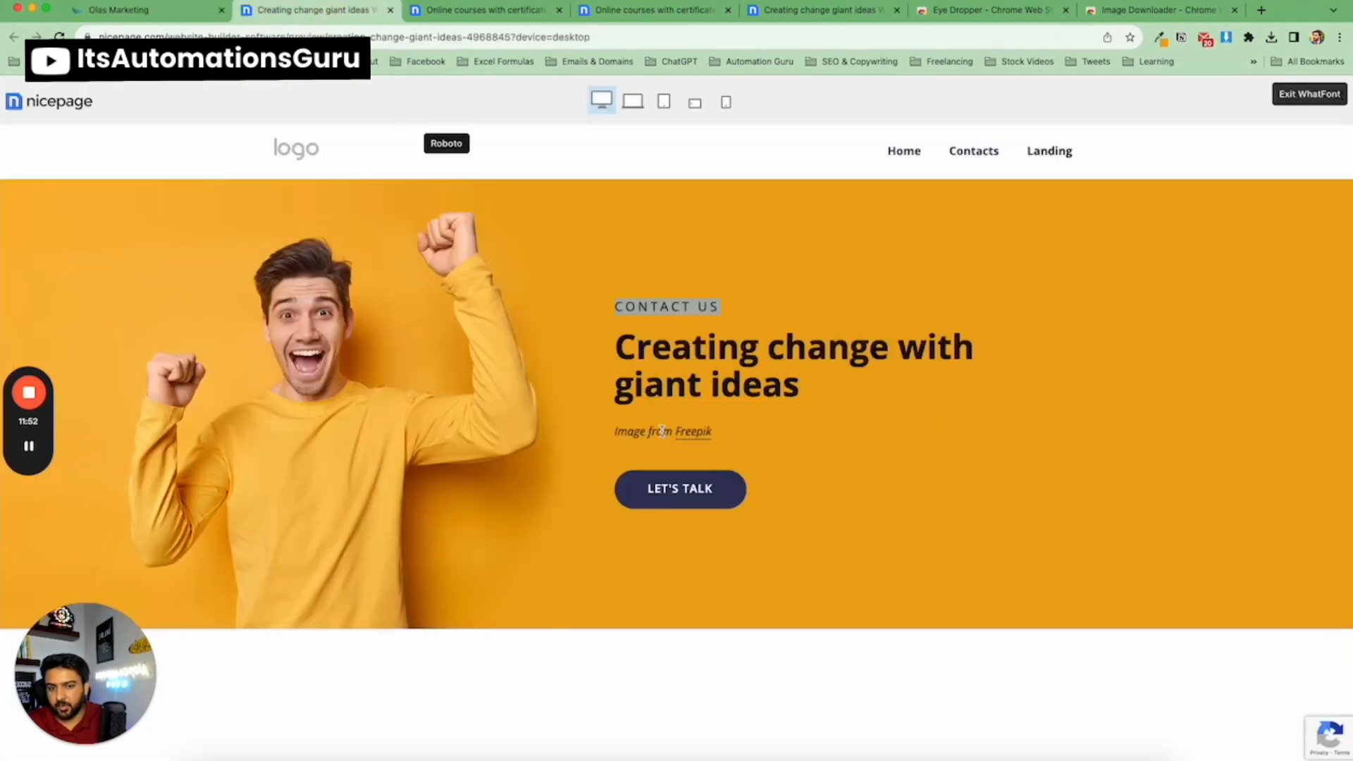
{"action": "scroll", "coordinate": [458, 509], "scroll_direction": "down", "scroll_amount": 3}
{"action": "scroll", "coordinate": [444, 508], "scroll_direction": "up", "scroll_amount": 2}
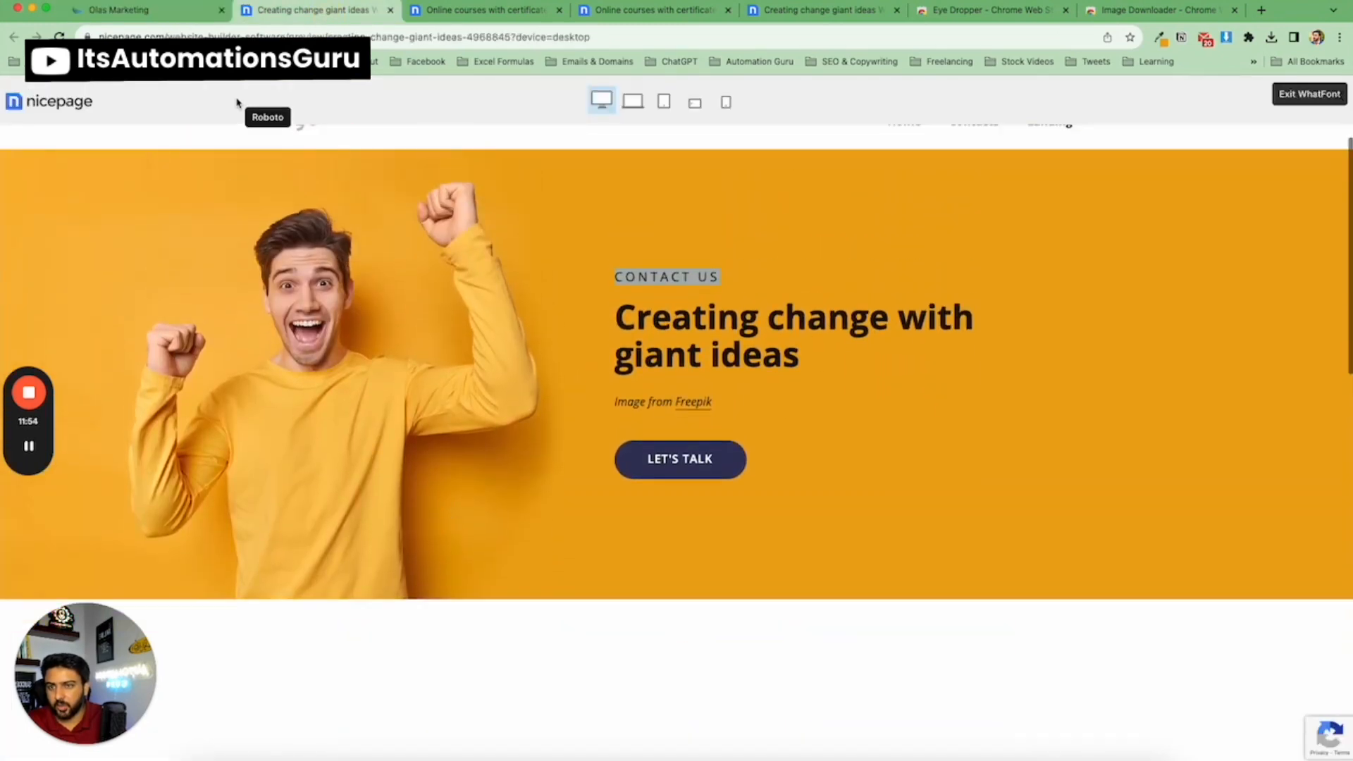
{"action": "left_click", "coordinate": [181, 14]}
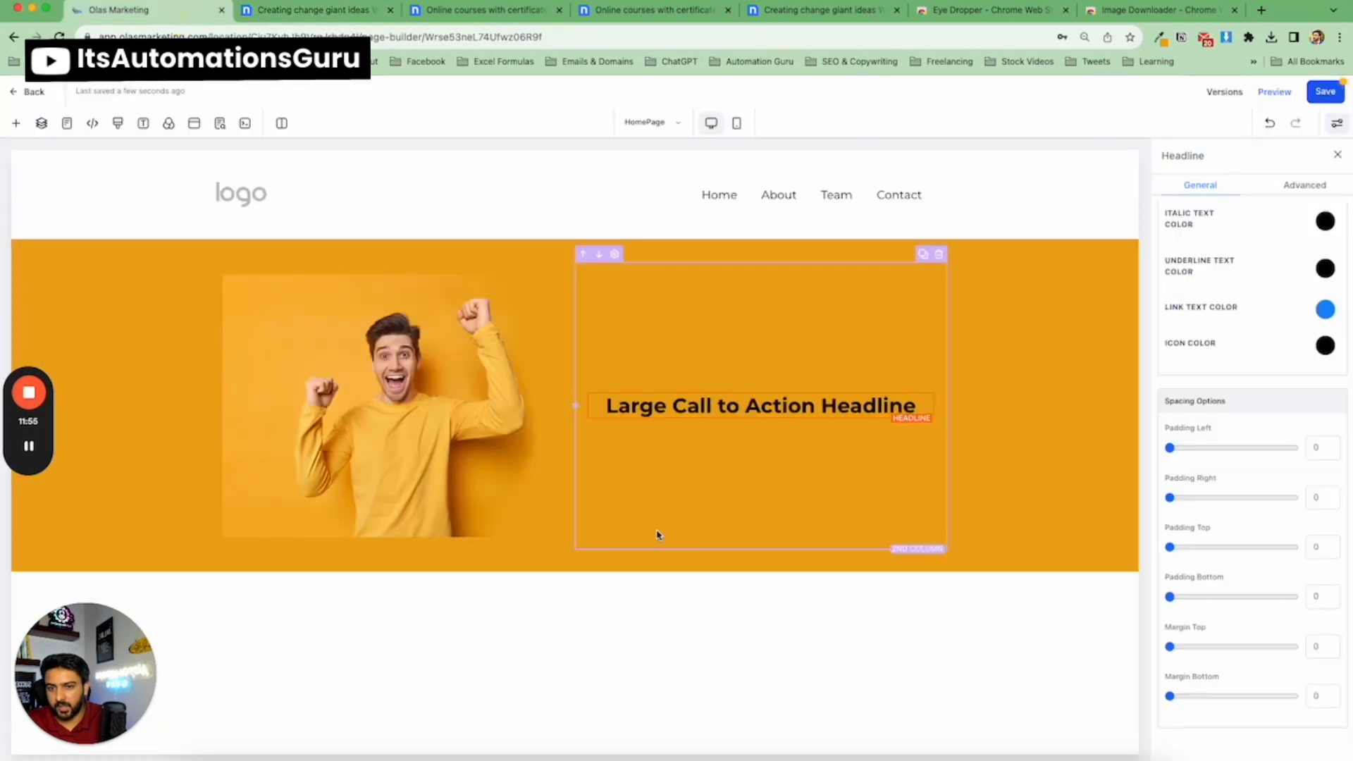
{"action": "left_click", "coordinate": [761, 419]}
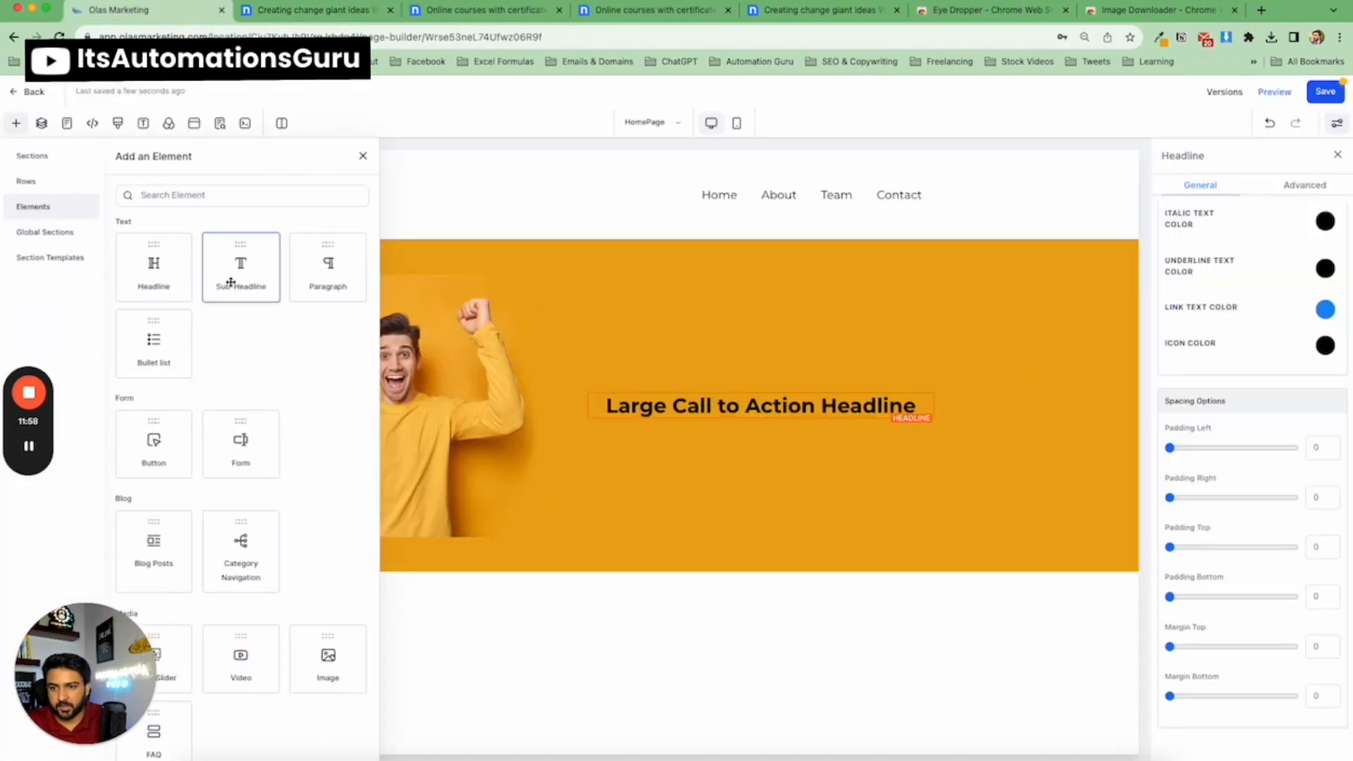
{"action": "left_click_drag", "start_coordinate": [239, 272], "coordinate": [701, 387]}
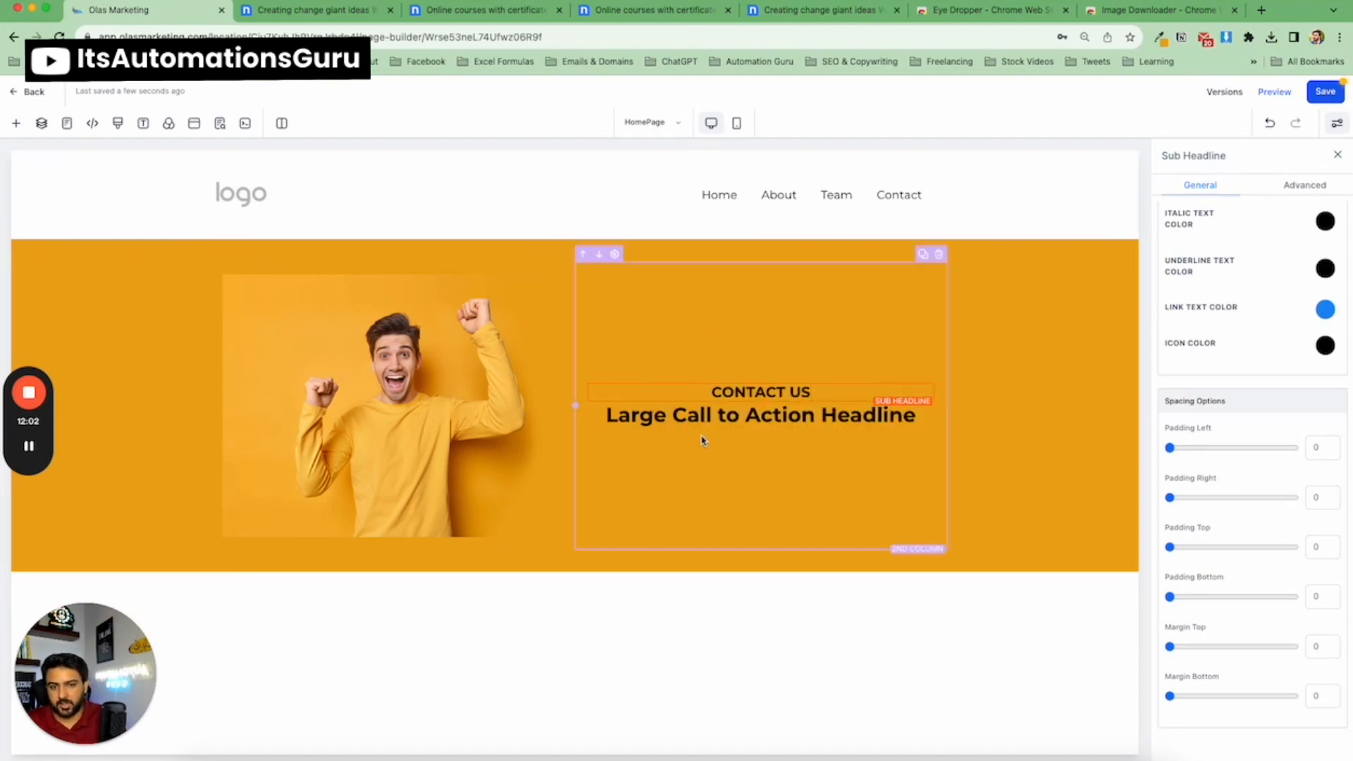
{"action": "left_click", "coordinate": [760, 434]}
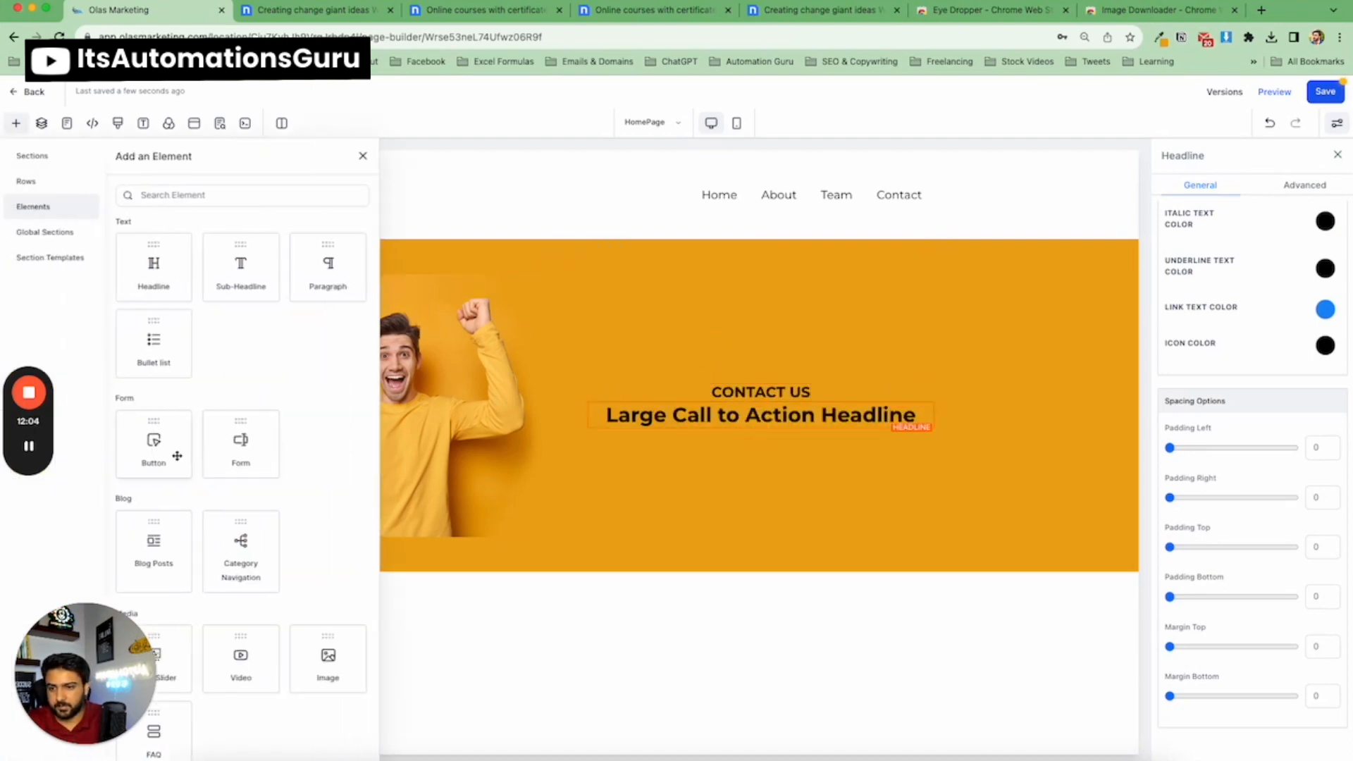
{"action": "left_click_drag", "start_coordinate": [177, 456], "coordinate": [694, 465]}
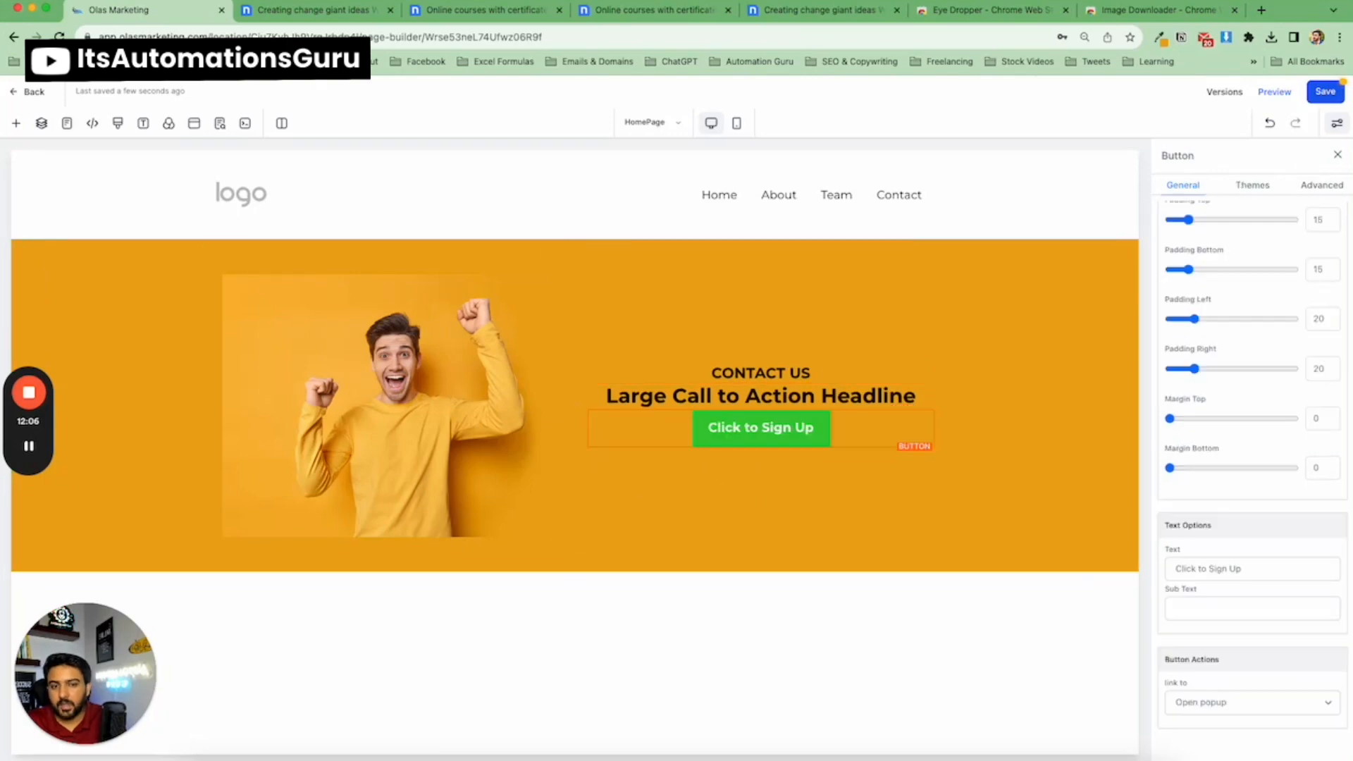
Left-align the CONTACT US sub-headline text to match the template.
{"action": "left_click", "coordinate": [314, 11]}
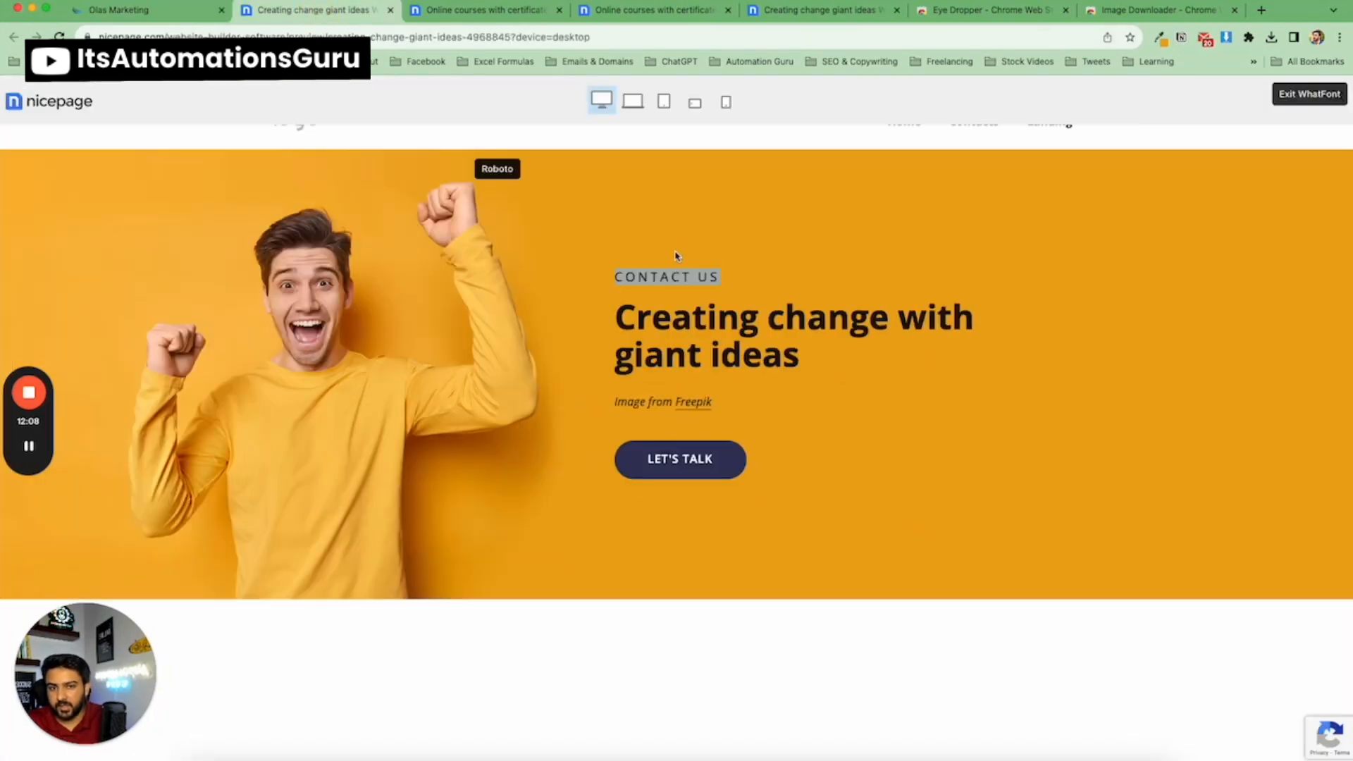
{"action": "left_click", "coordinate": [134, 10]}
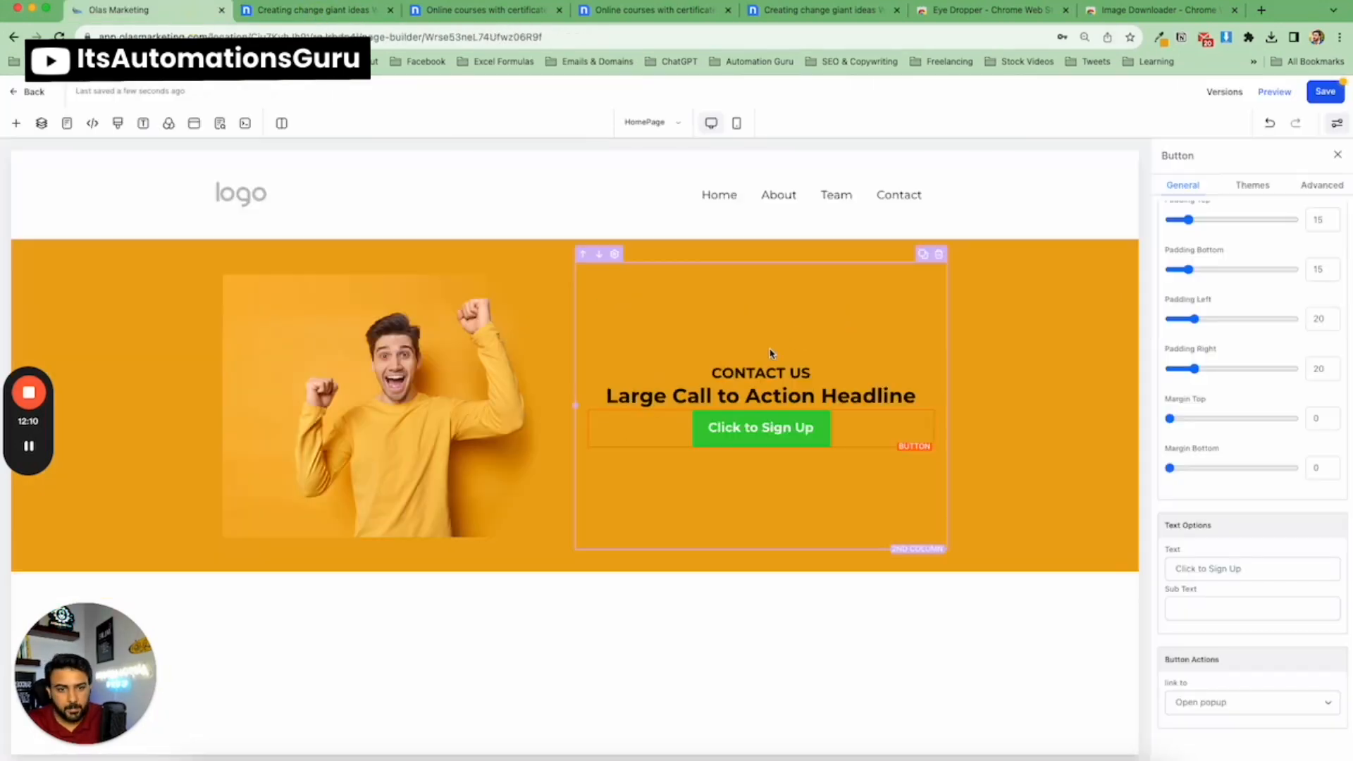
{"action": "left_click", "coordinate": [768, 371]}
{"action": "triple_click", "coordinate": [754, 372]}
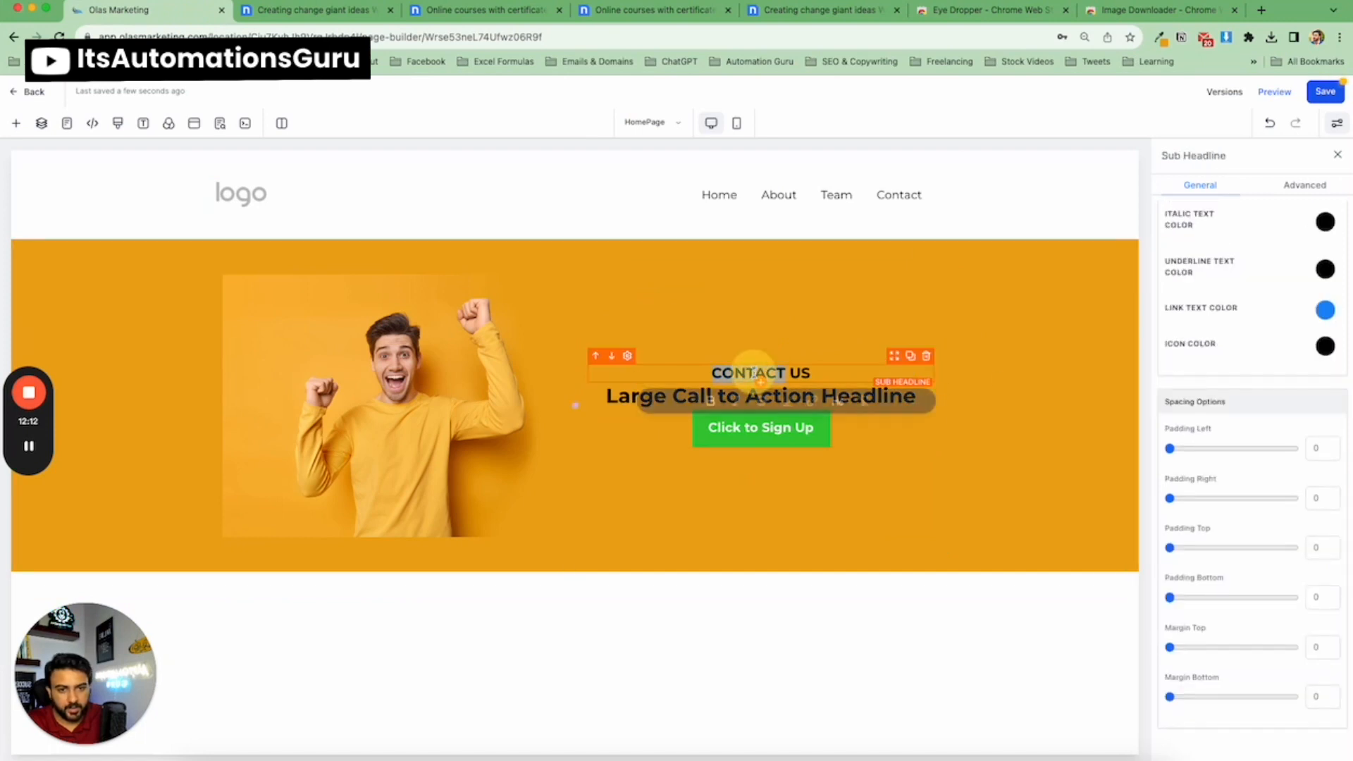
{"action": "left_click", "coordinate": [723, 400]}
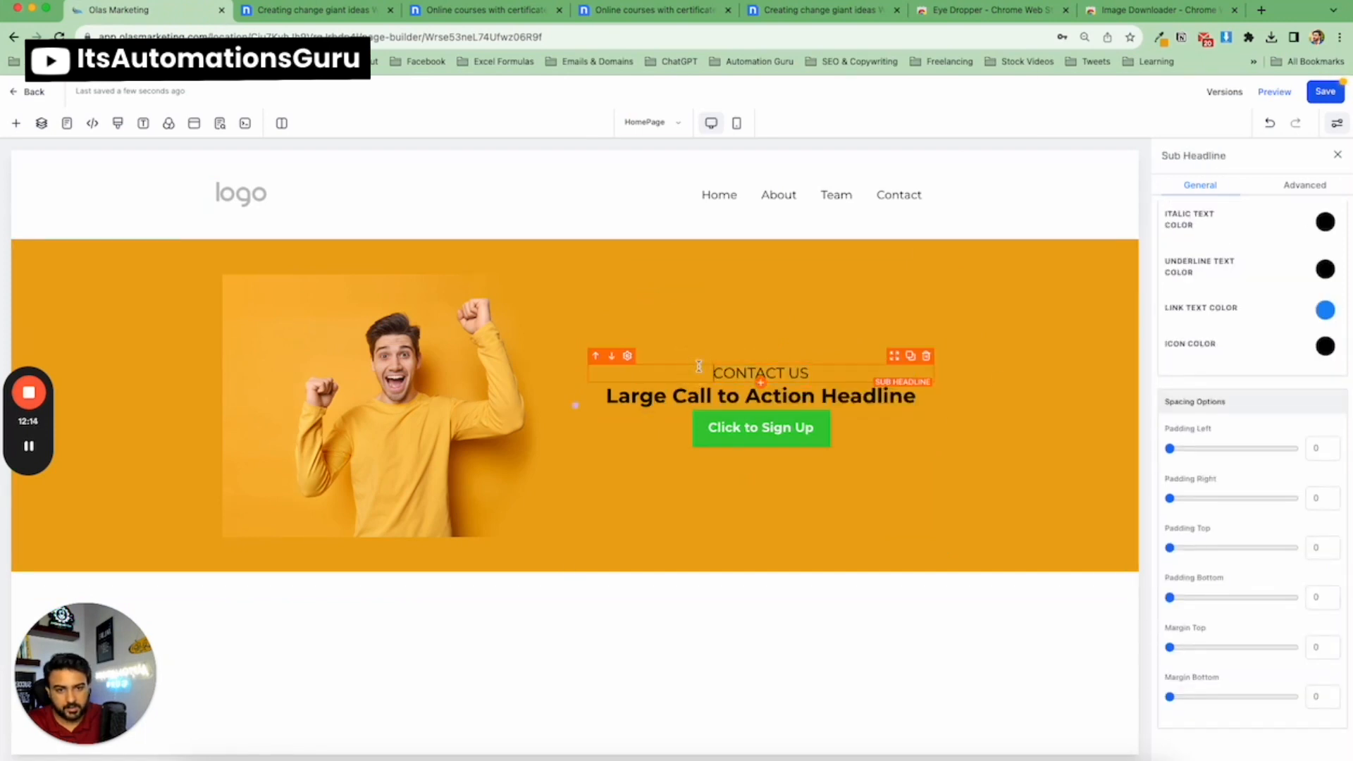
{"action": "scroll", "coordinate": [1201, 468], "scroll_direction": "up", "scroll_amount": 7}
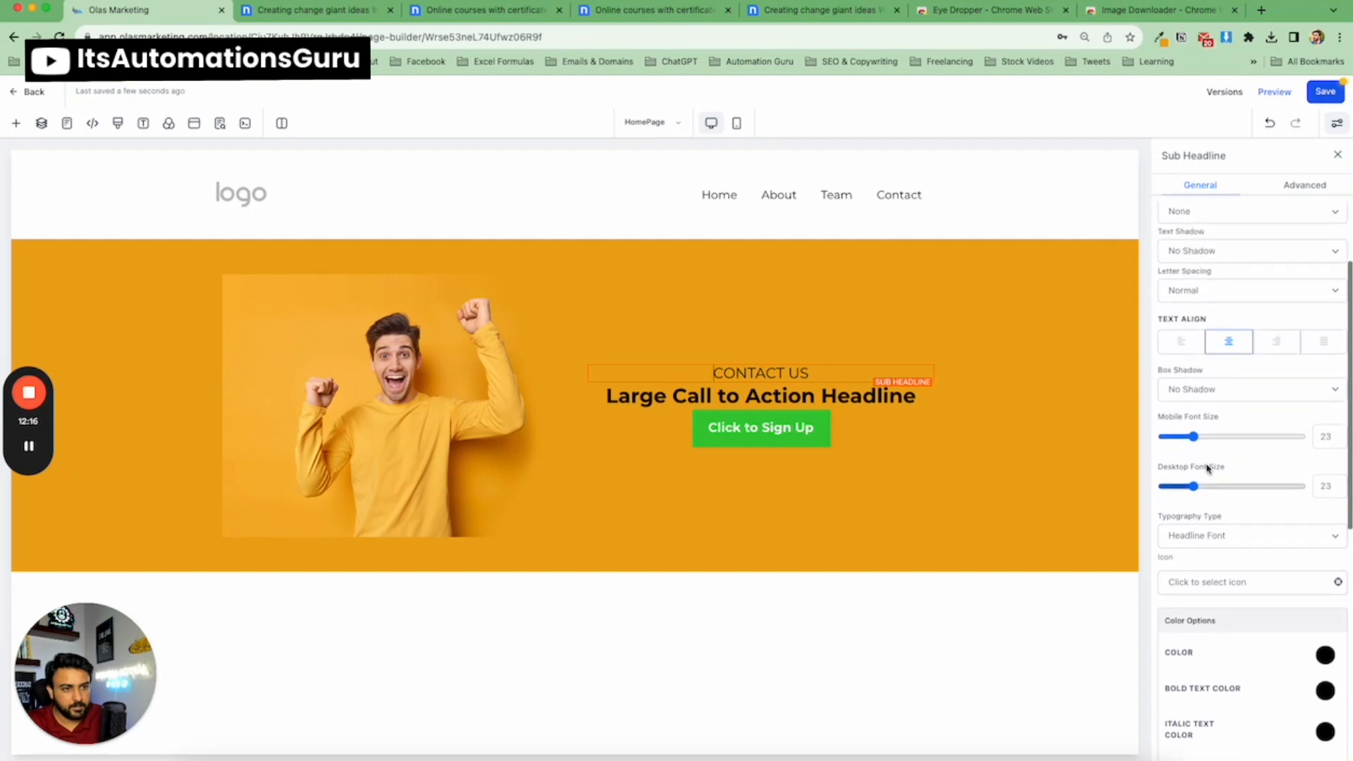
{"action": "left_click", "coordinate": [1189, 363]}
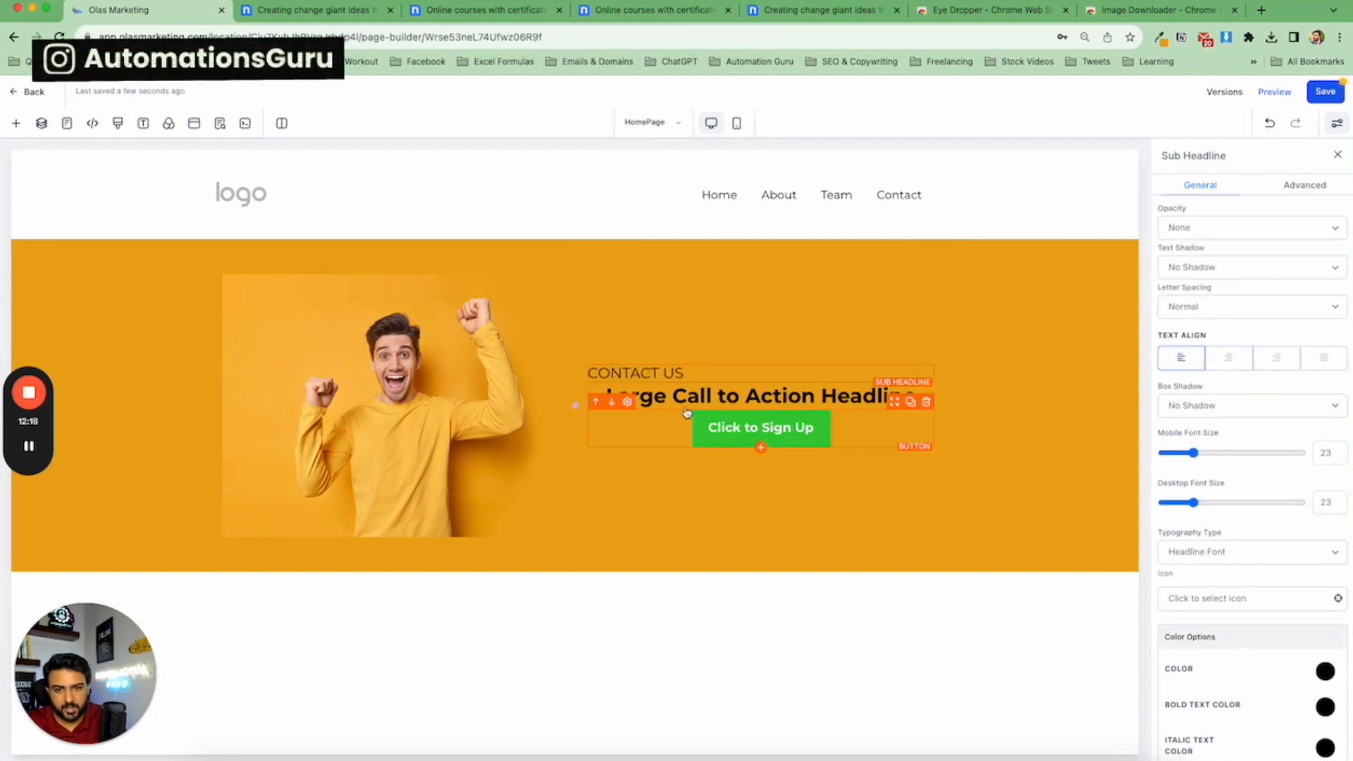
Copy the template's headline and paste it as the hero headline text 'Creating change with giant ideas'.
{"action": "left_click", "coordinate": [317, 20]}
{"action": "triple_click", "coordinate": [651, 319]}
{"action": "key", "text": "super+c"}
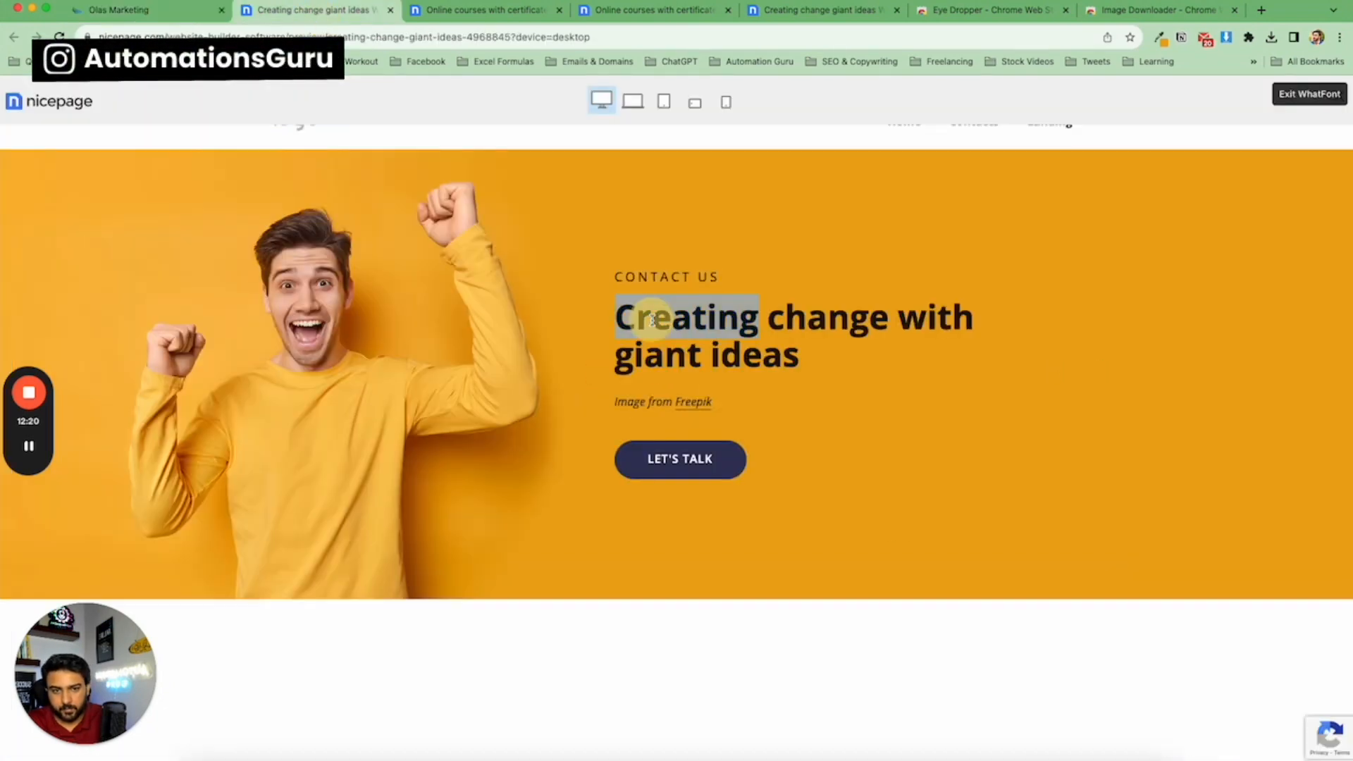
{"action": "left_click", "coordinate": [184, 11]}
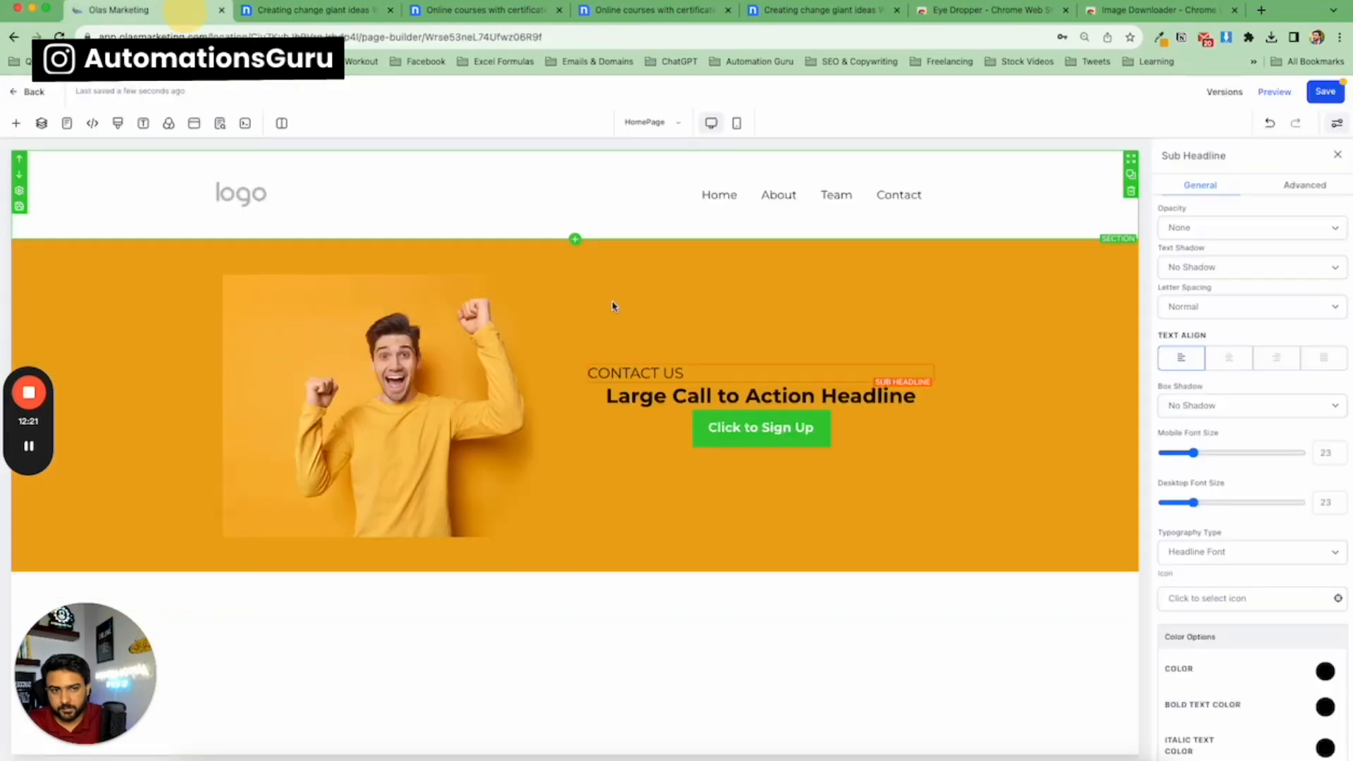
{"action": "triple_click", "coordinate": [674, 398]}
{"action": "key", "text": "super+v"}
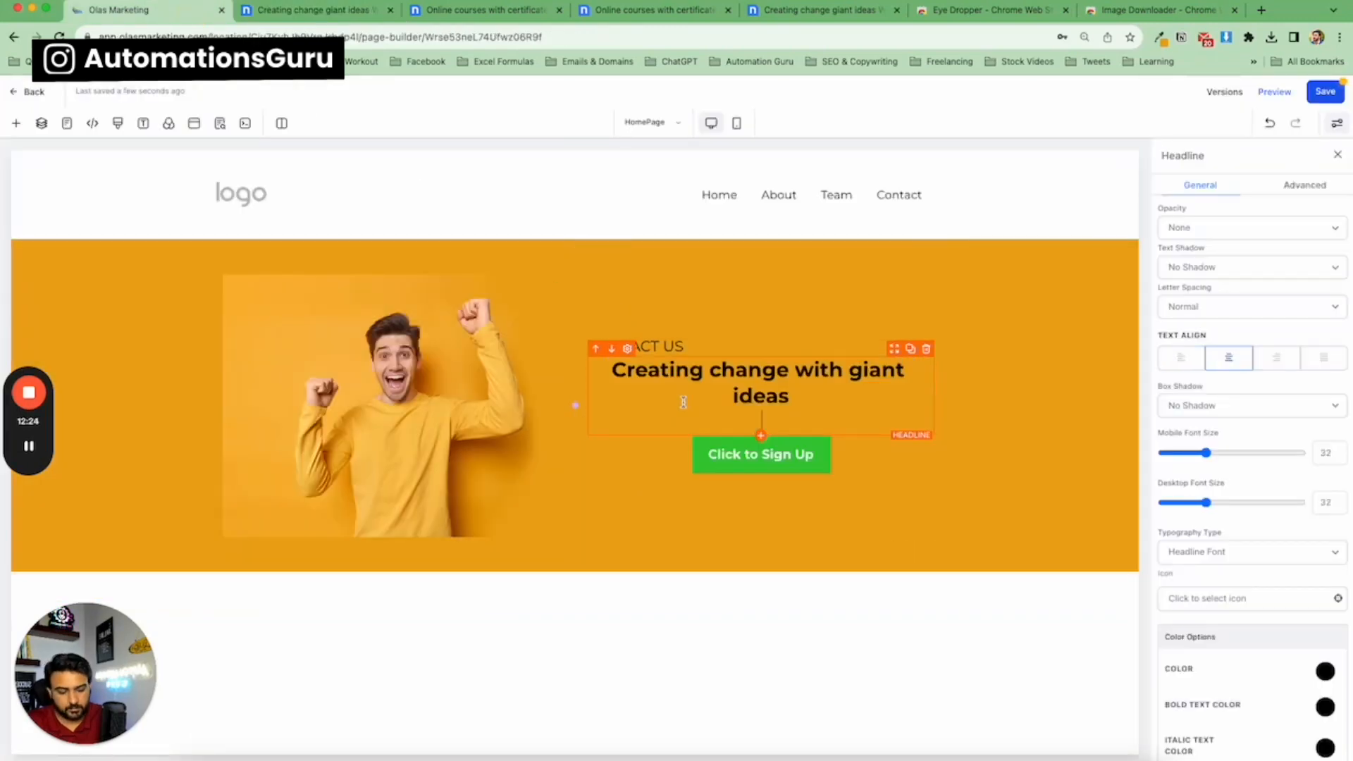
Left-align the hero headline, set its desktop font size to 42, and close the settings panel.
{"action": "left_click", "coordinate": [1182, 357]}
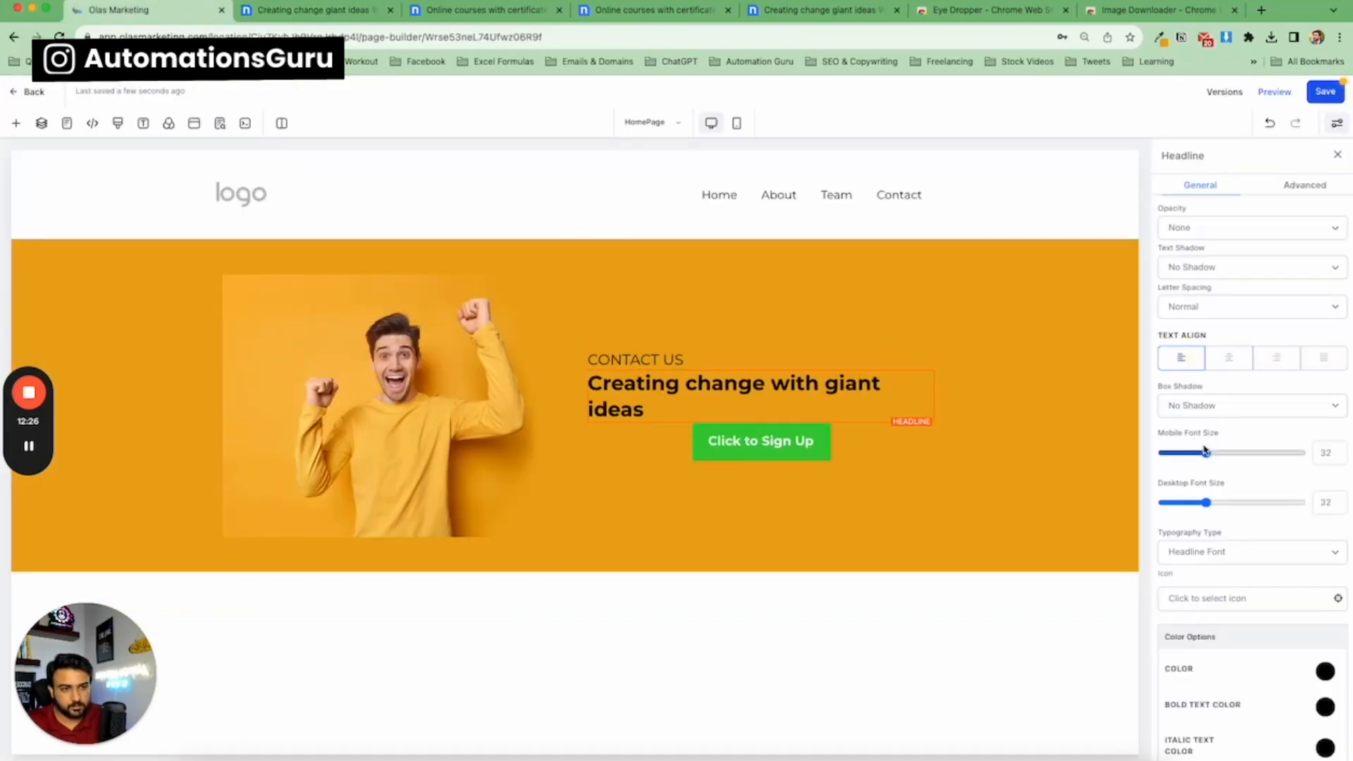
{"action": "left_click_drag", "start_coordinate": [1207, 503], "coordinate": [1221, 503]}
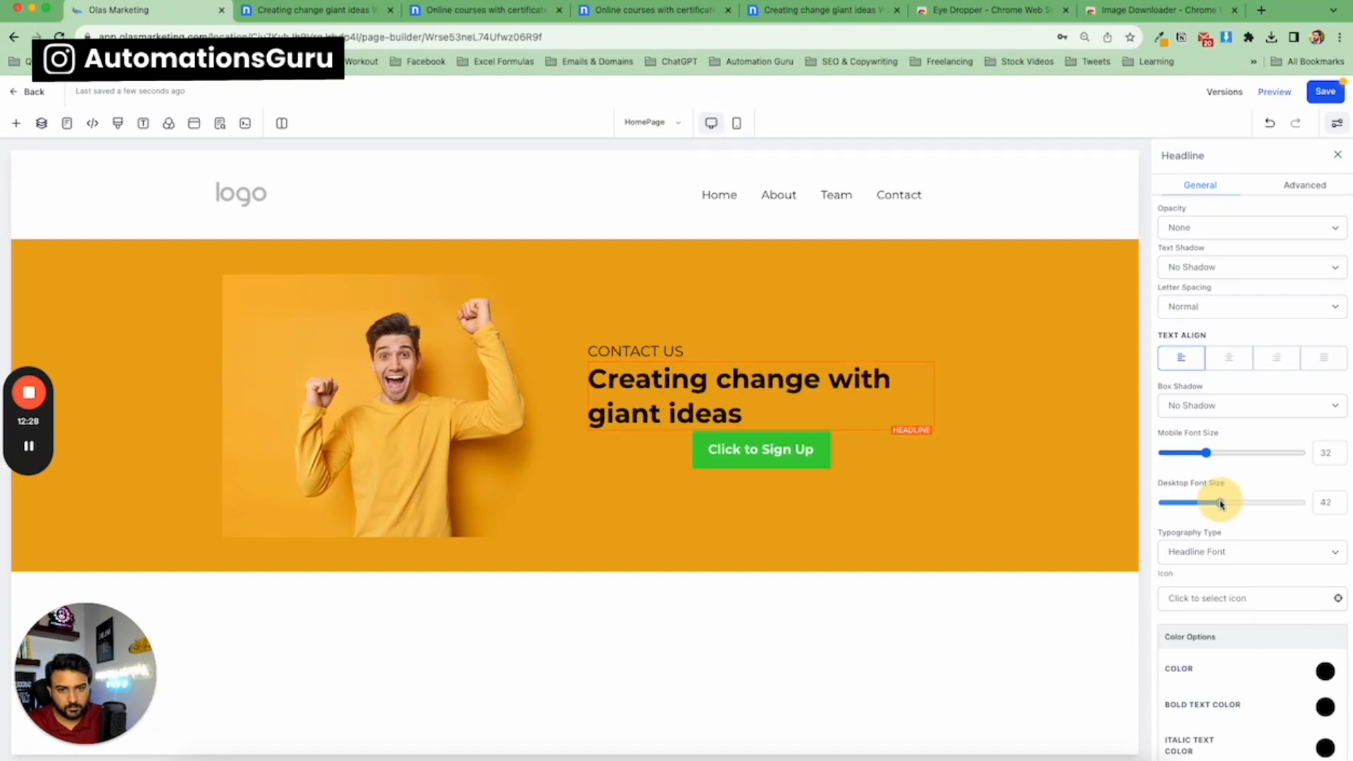
{"action": "left_click", "coordinate": [1339, 155]}
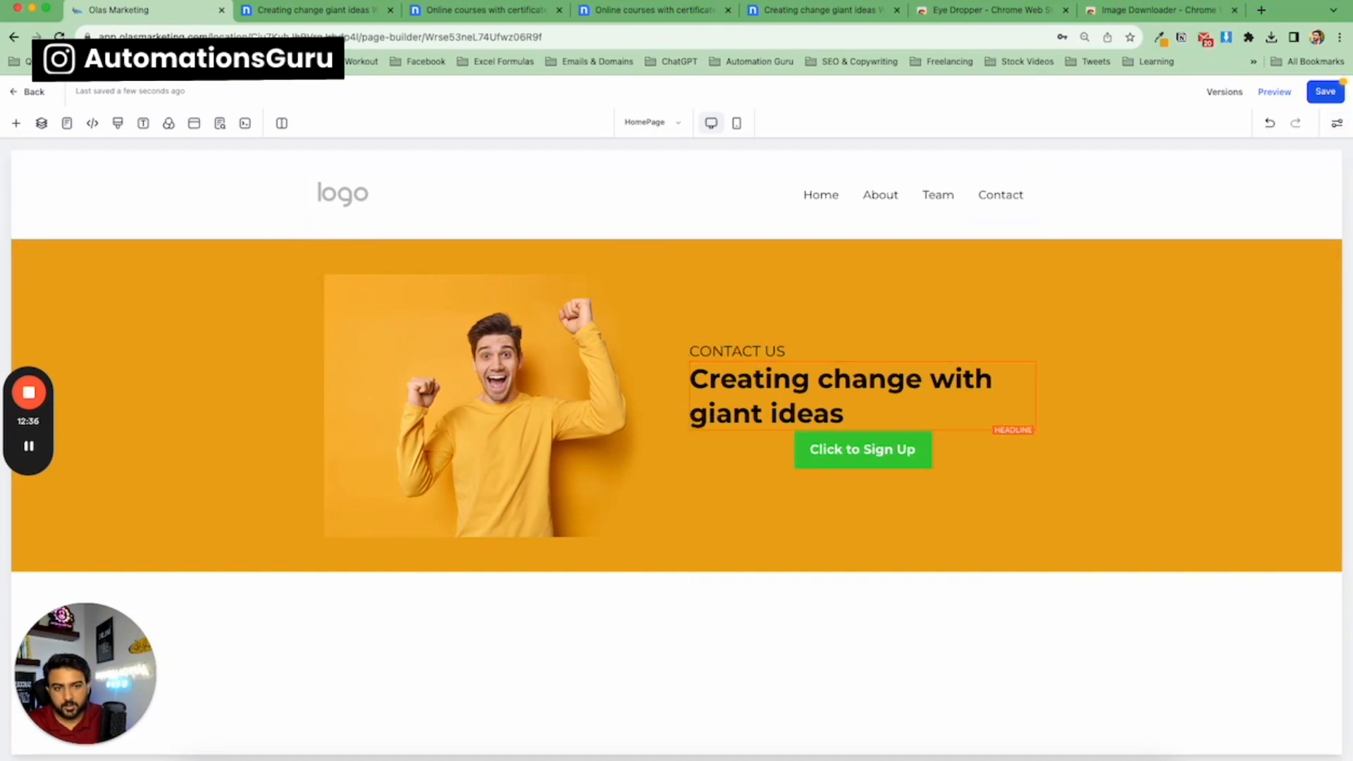
Change the hero button's text to Let's Talk.
{"action": "left_click", "coordinate": [303, 15]}
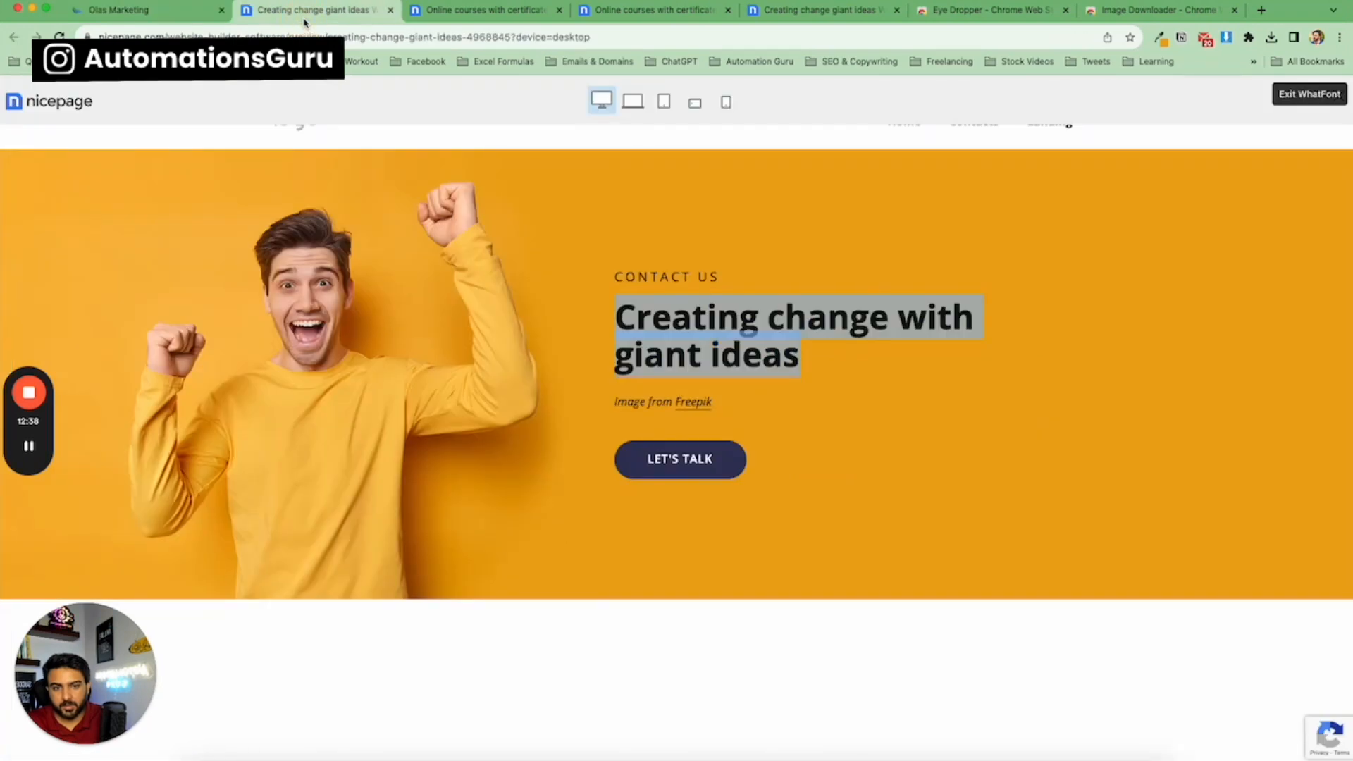
{"action": "left_click", "coordinate": [189, 18]}
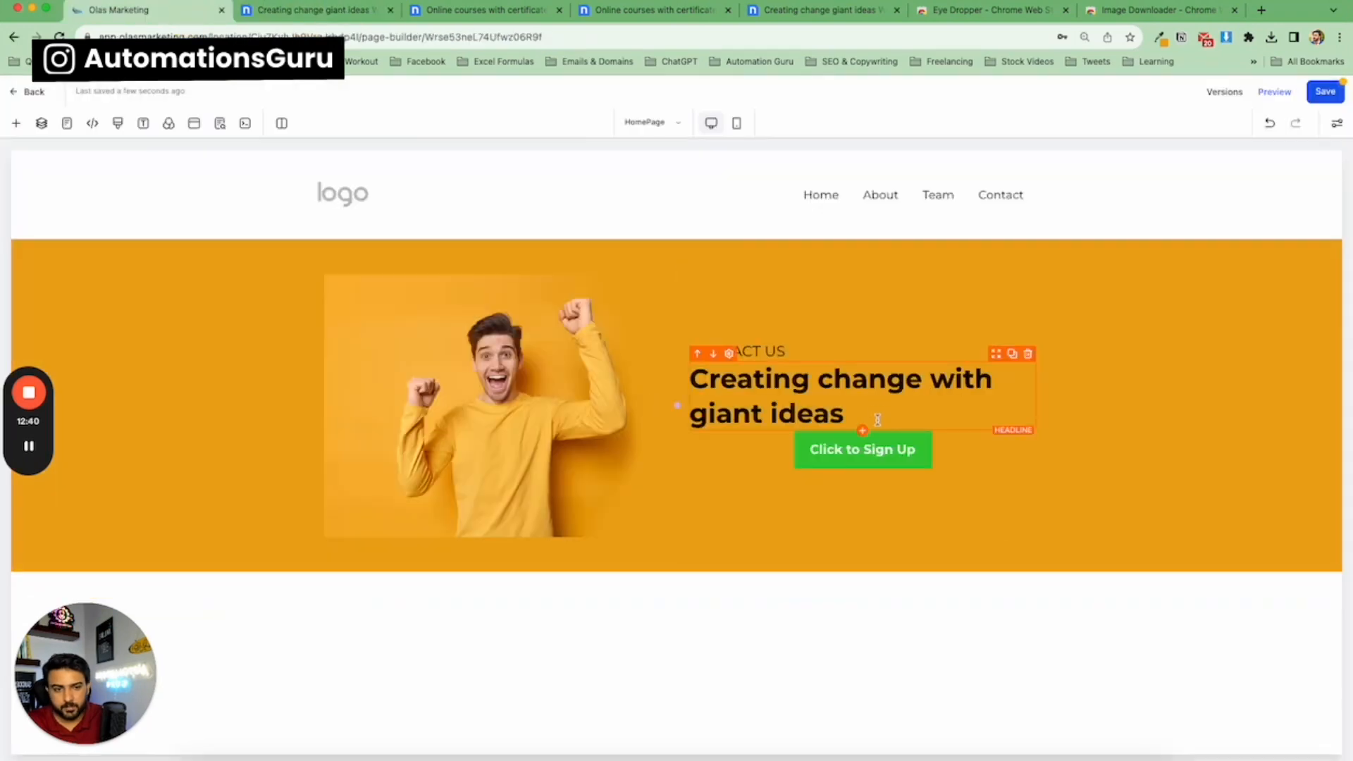
{"action": "left_click", "coordinate": [879, 451]}
{"action": "scroll", "coordinate": [1226, 423], "scroll_direction": "down", "scroll_amount": 5}
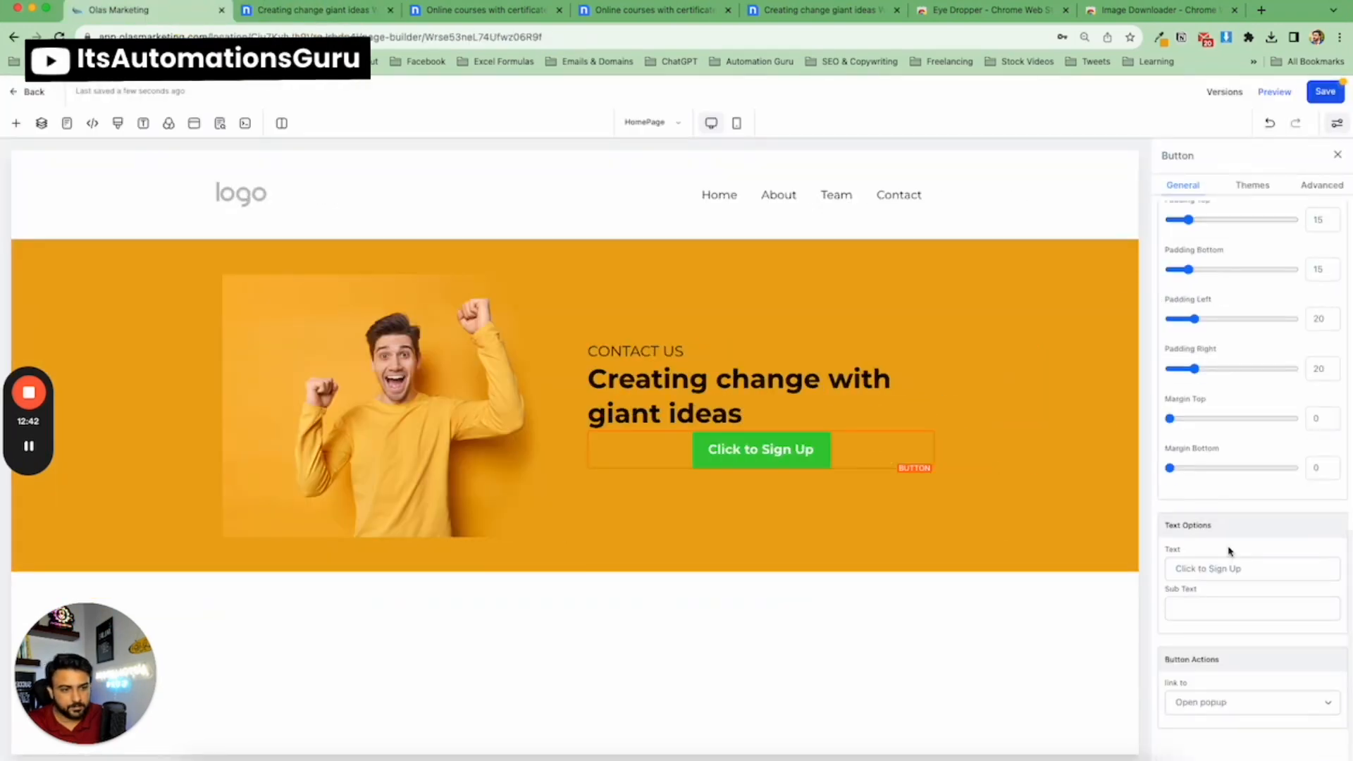
{"action": "left_click", "coordinate": [1233, 569]}
{"action": "triple_click", "coordinate": [1233, 569]}
{"action": "key", "text": "BackSpace"}
{"action": "type", "text": "Let"}
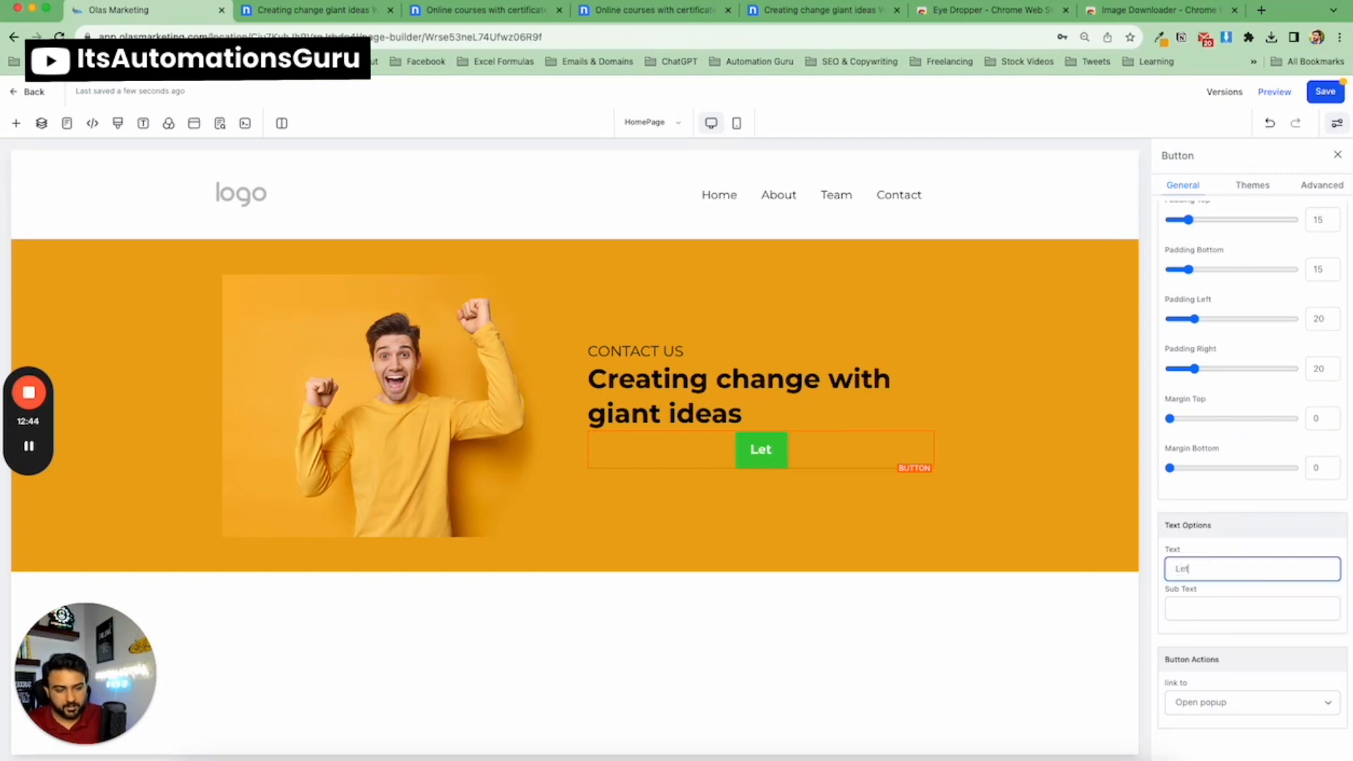
{"action": "key", "text": "BackSpace"}
{"action": "key", "text": "BackSpace"}
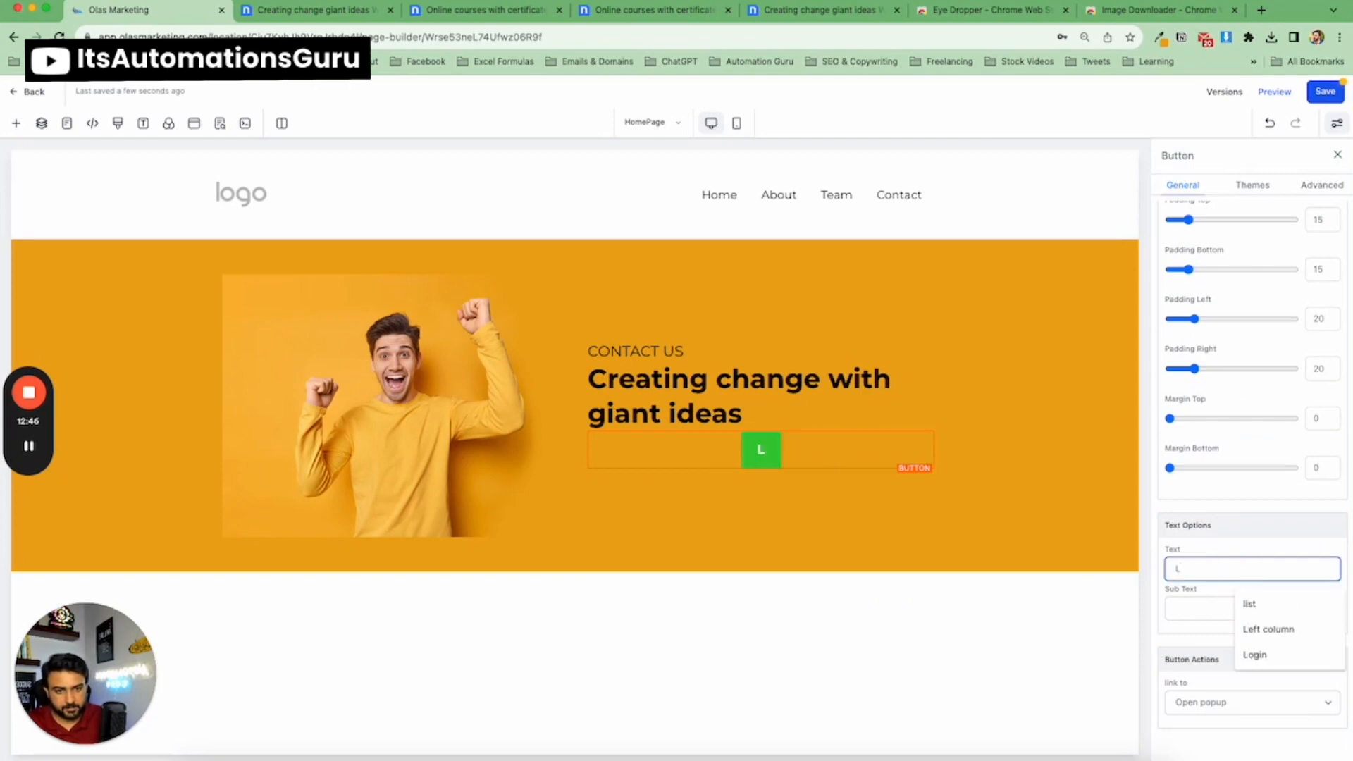
{"action": "type", "text": "E"}
{"action": "key", "text": "BackSpace"}
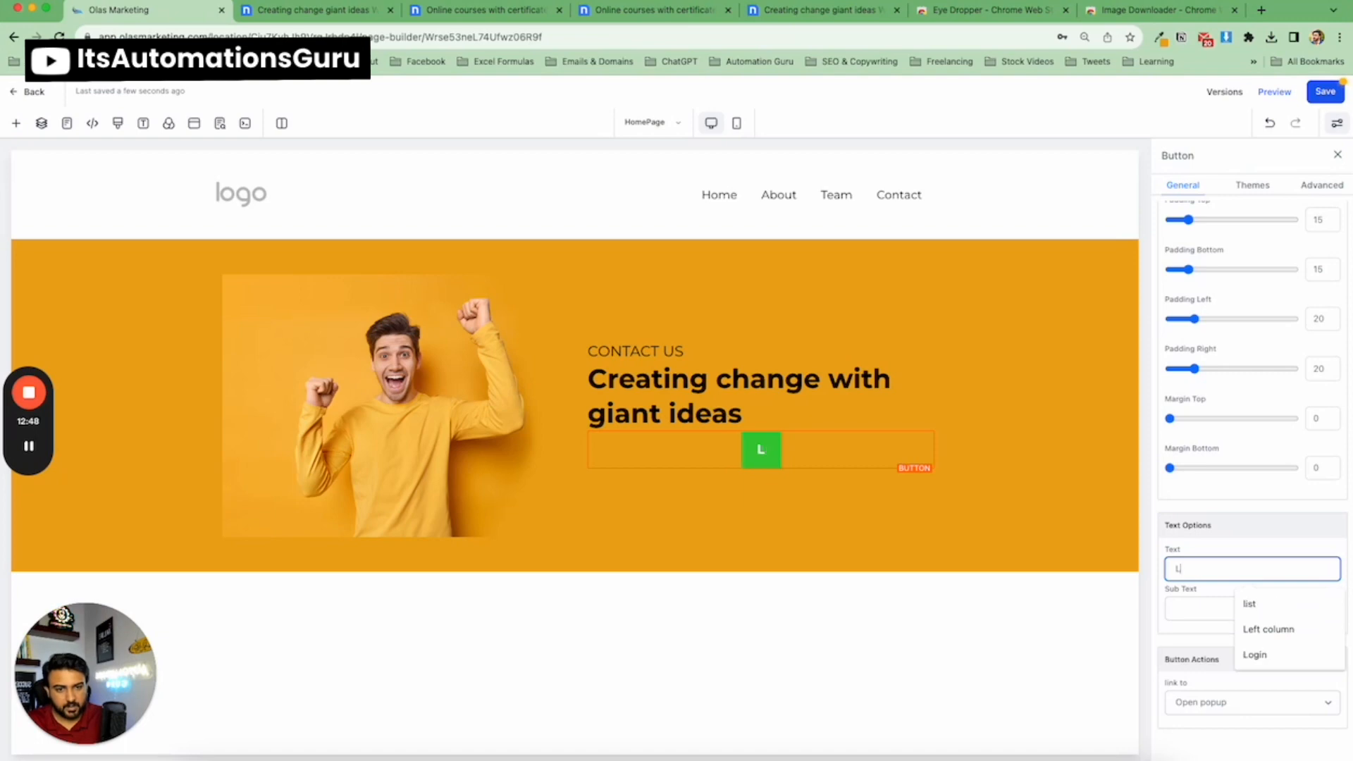
{"action": "type", "text": "et's"}
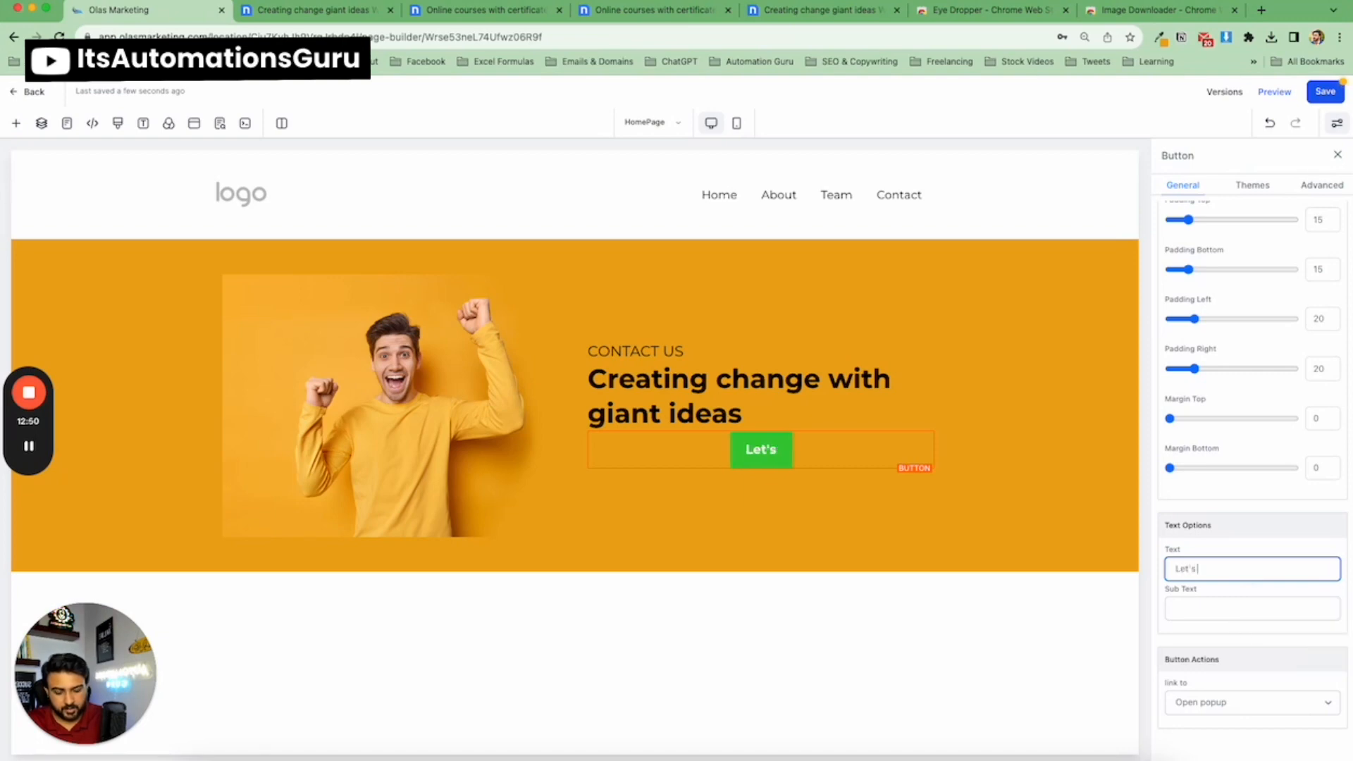
{"action": "type", "text": " Talk"}
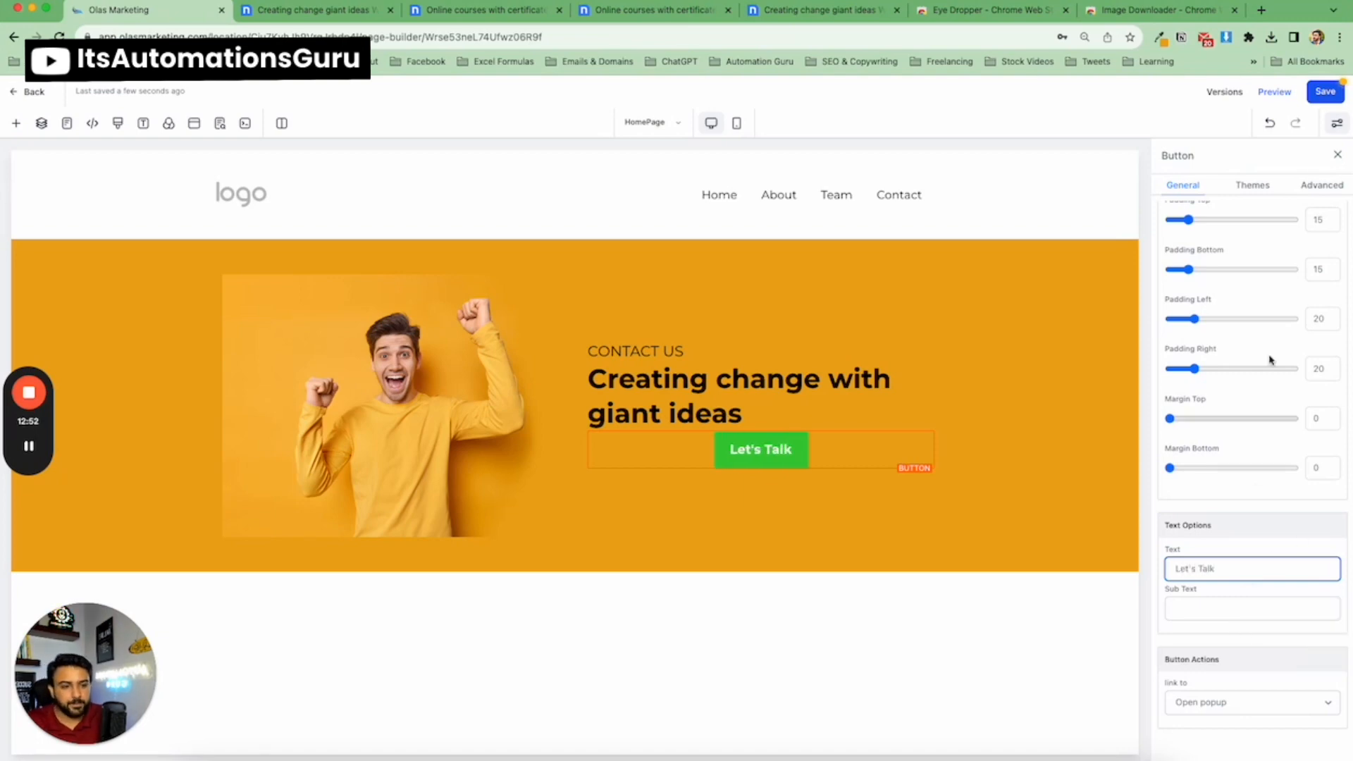
Set the button's text transform to Uppercase in its advanced settings.
{"action": "left_click", "coordinate": [1315, 183]}
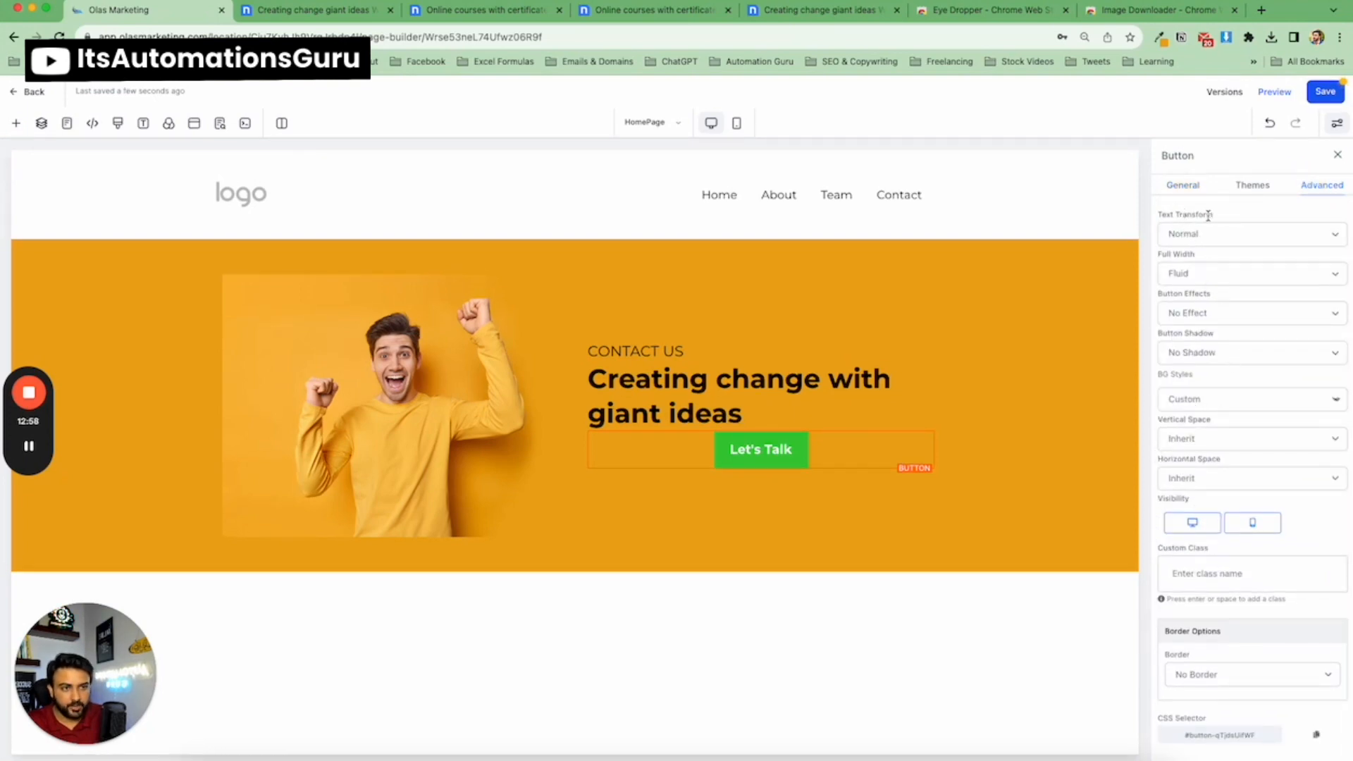
{"action": "left_click", "coordinate": [1198, 236]}
{"action": "left_click", "coordinate": [1195, 248]}
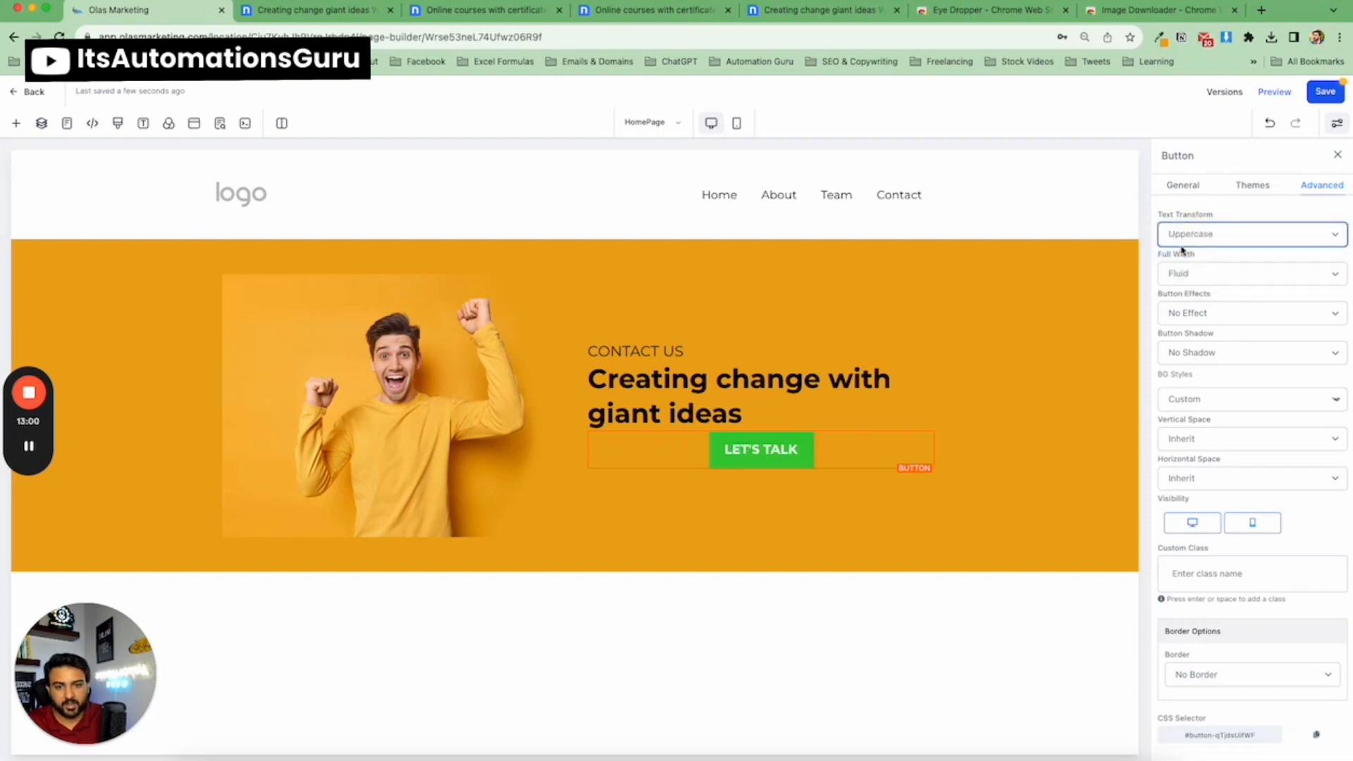
Sample the template's LET'S TALK button colour with the Eye Dropper extension.
{"action": "left_click", "coordinate": [317, 10]}
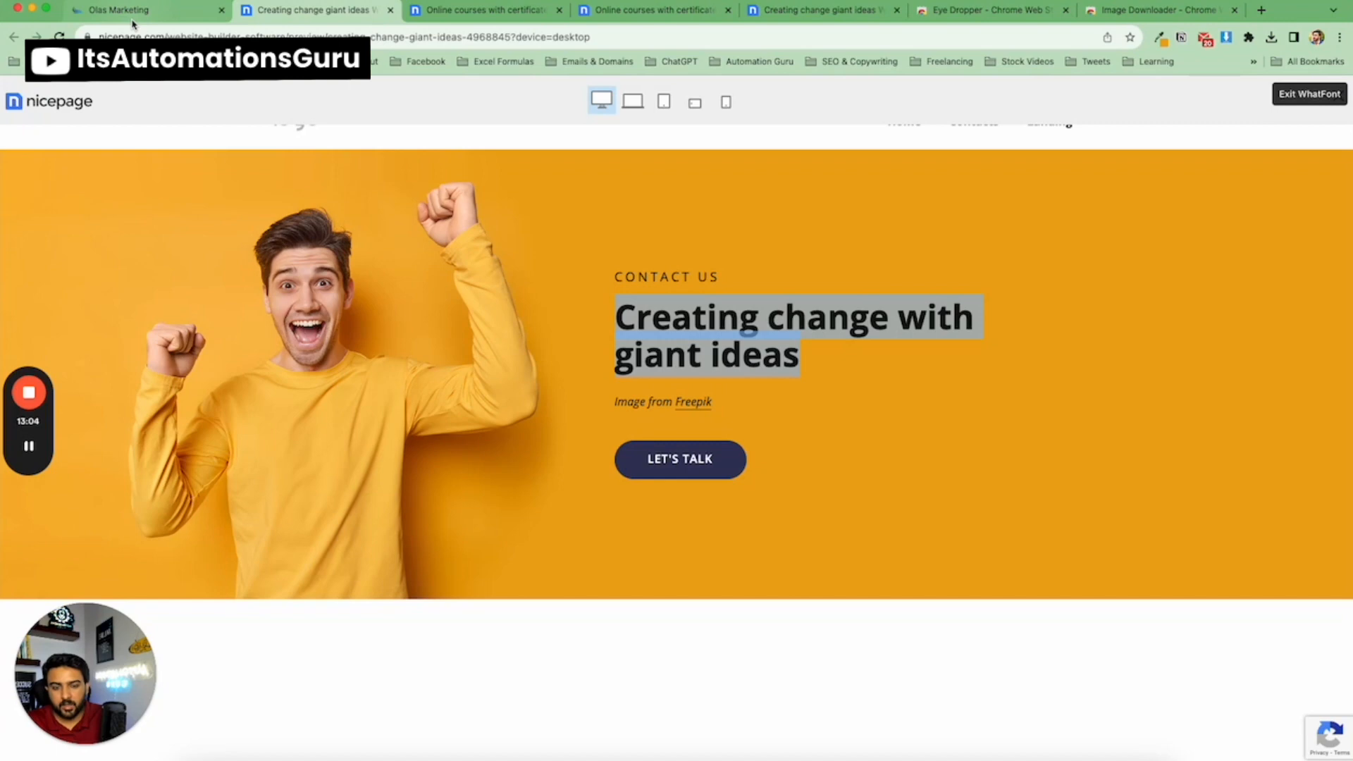
{"action": "left_click", "coordinate": [1161, 39]}
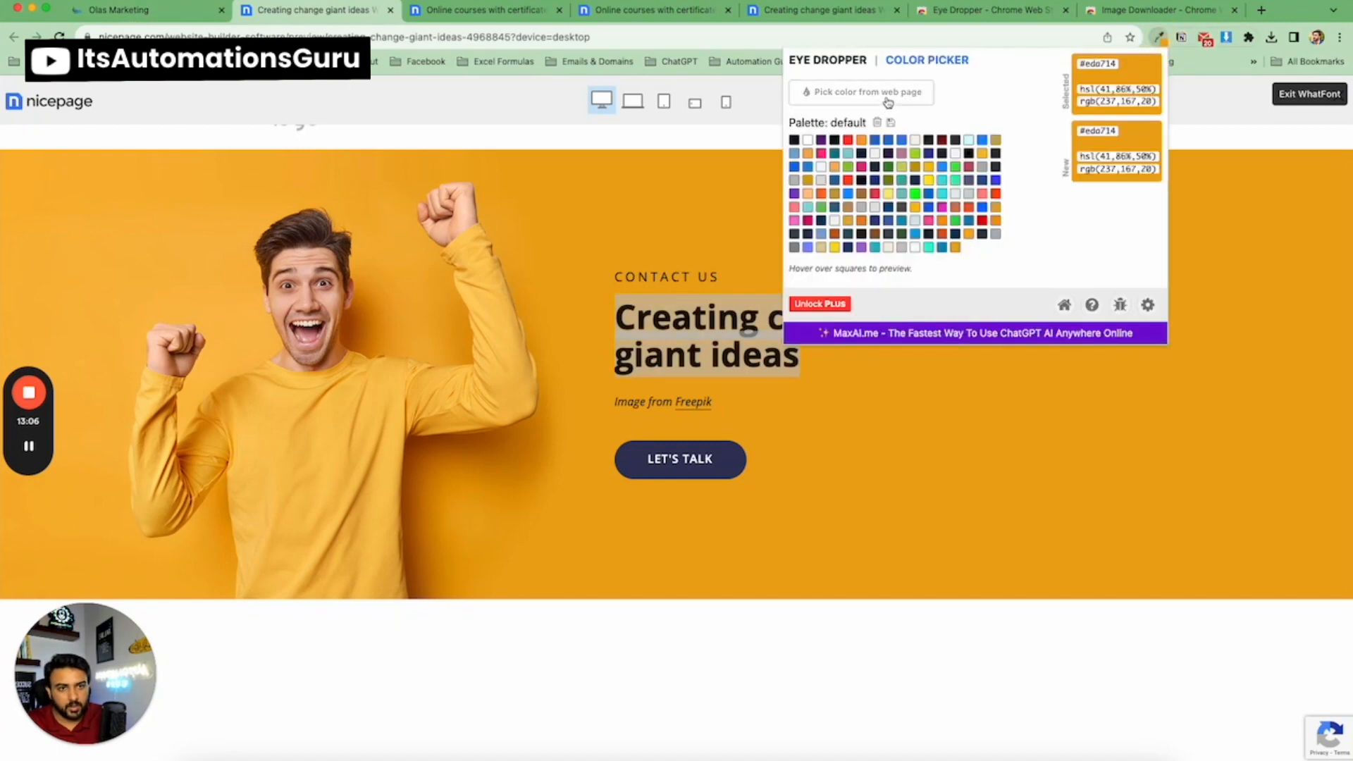
{"action": "left_click", "coordinate": [880, 92]}
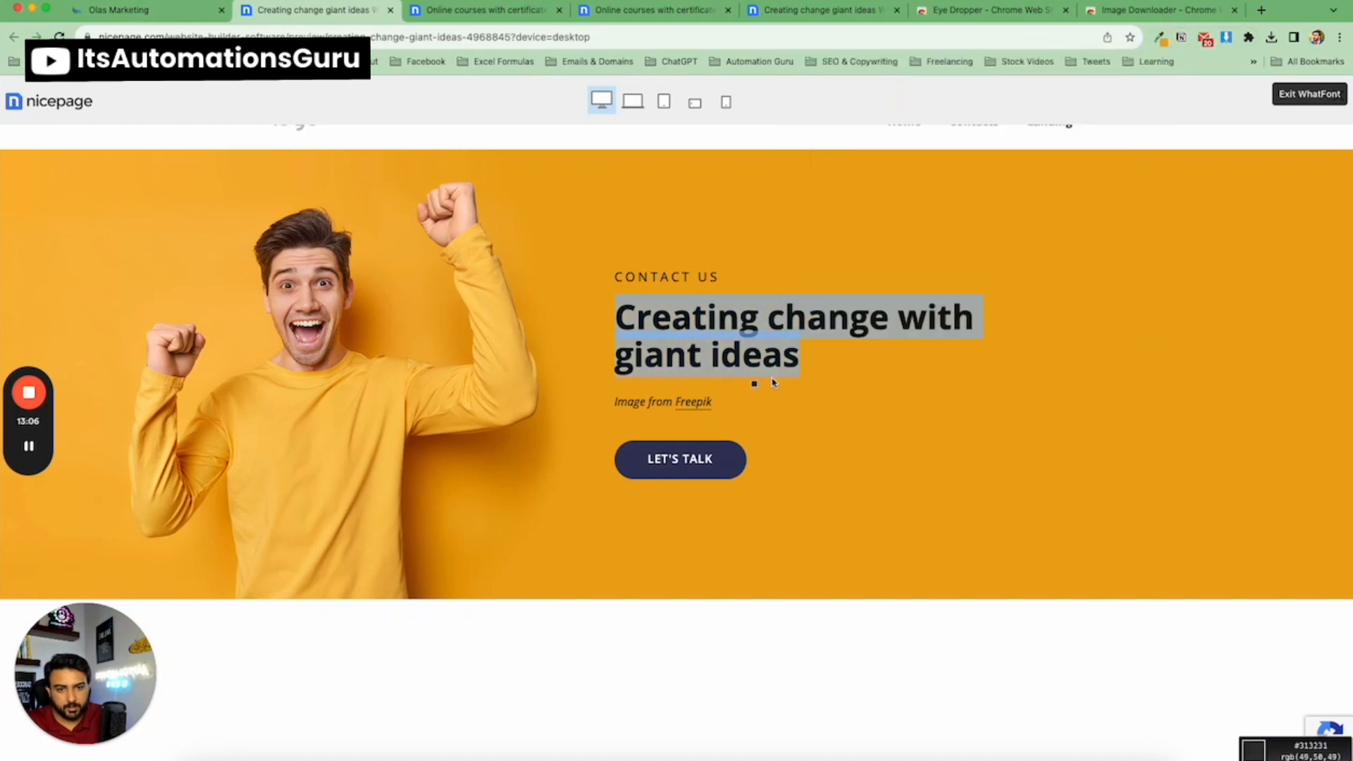
{"action": "left_click", "coordinate": [730, 471]}
{"action": "left_click", "coordinate": [1161, 39]}
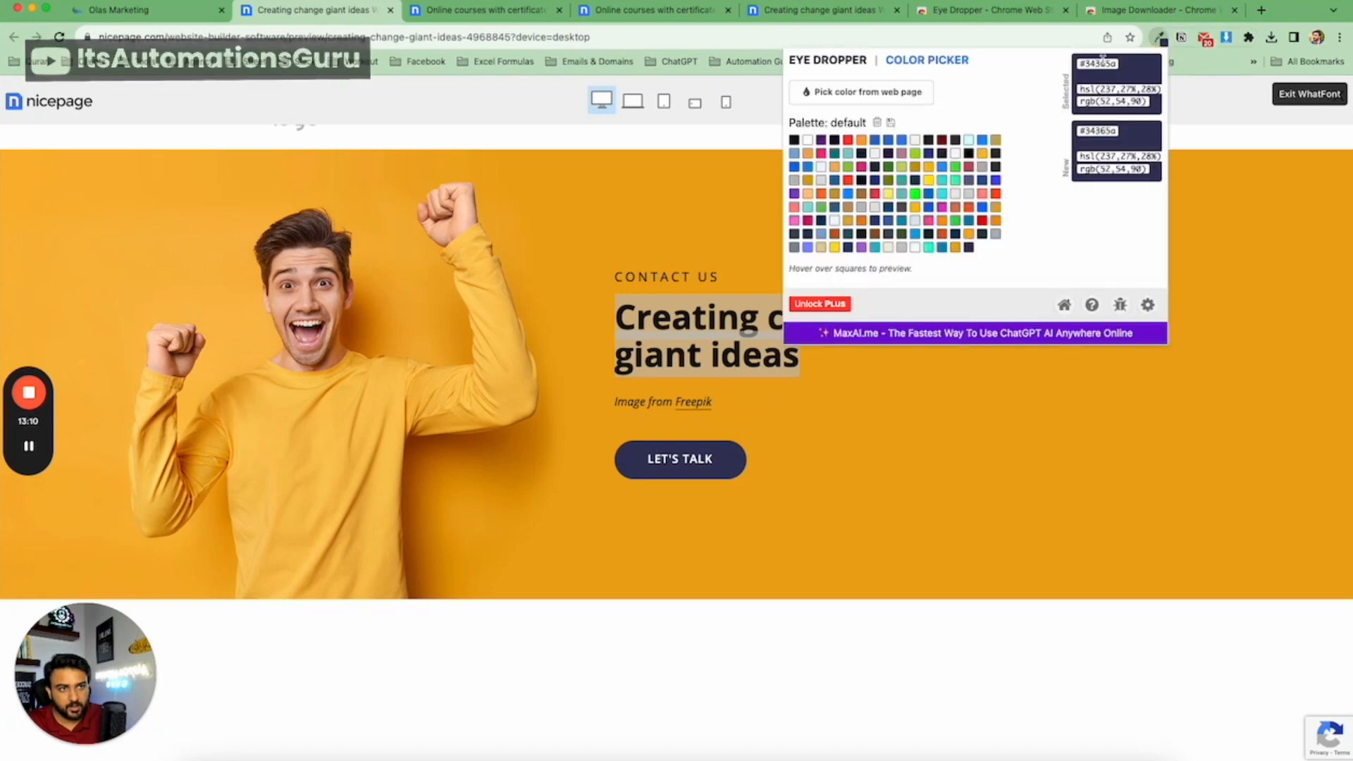
{"action": "left_click", "coordinate": [564, 181]}
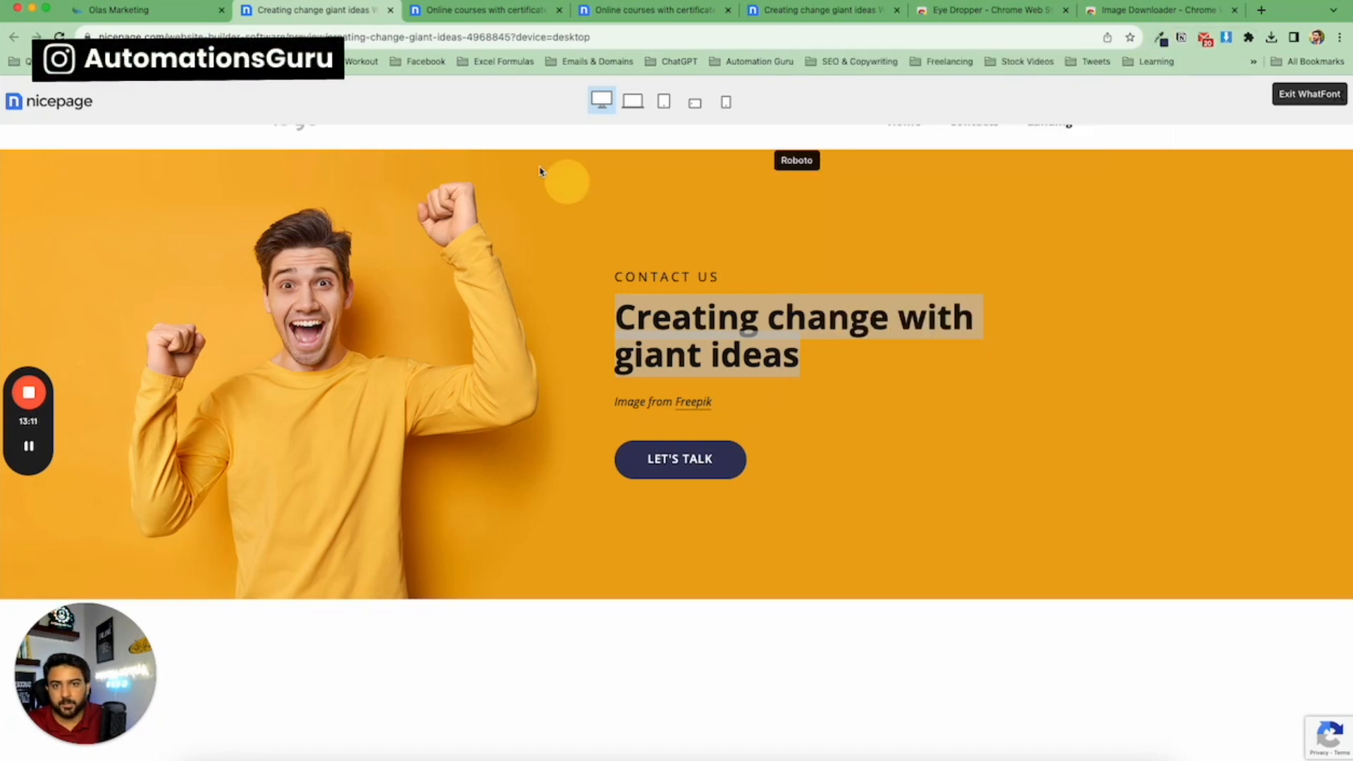
{"action": "left_click", "coordinate": [143, 16]}
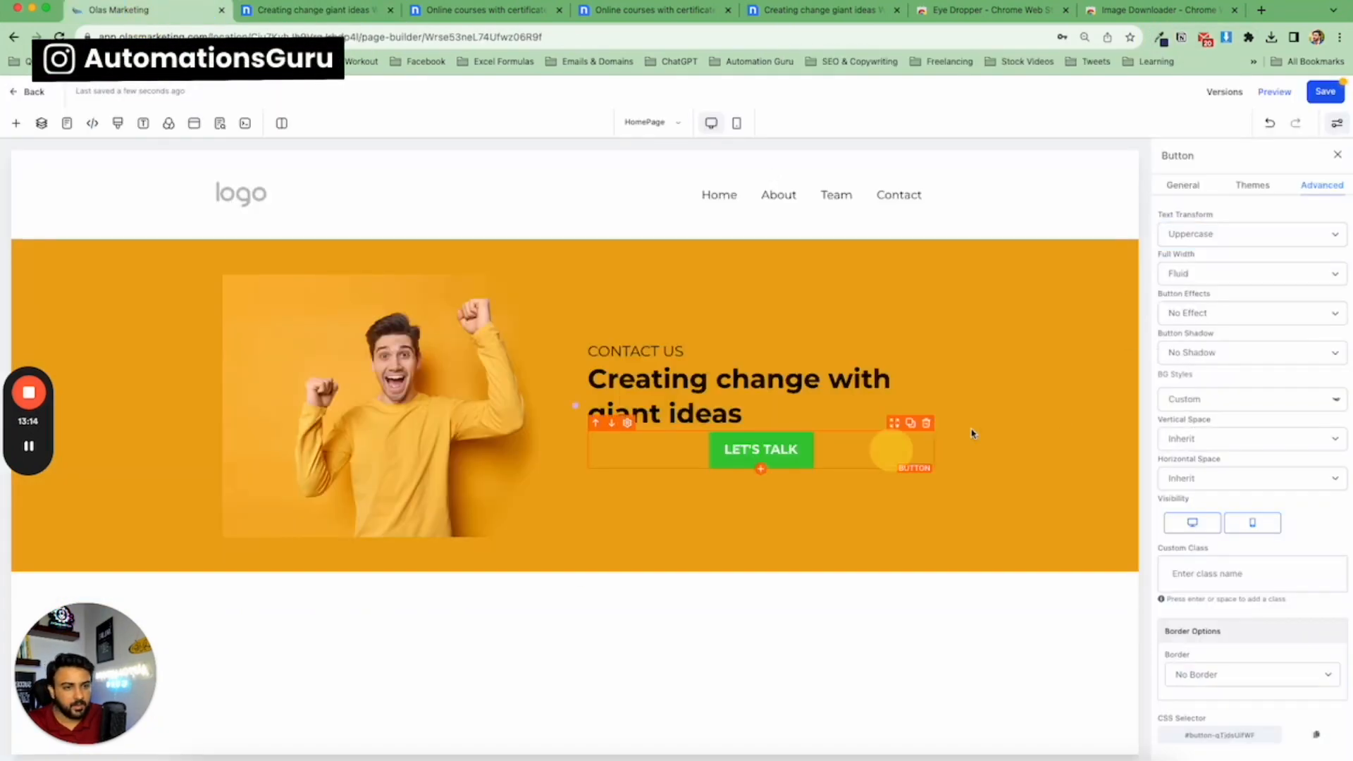
Add the sampled template colour as a custom colour and apply it as the hero button's background.
{"action": "left_click", "coordinate": [1187, 187]}
{"action": "left_click", "coordinate": [1333, 282]}
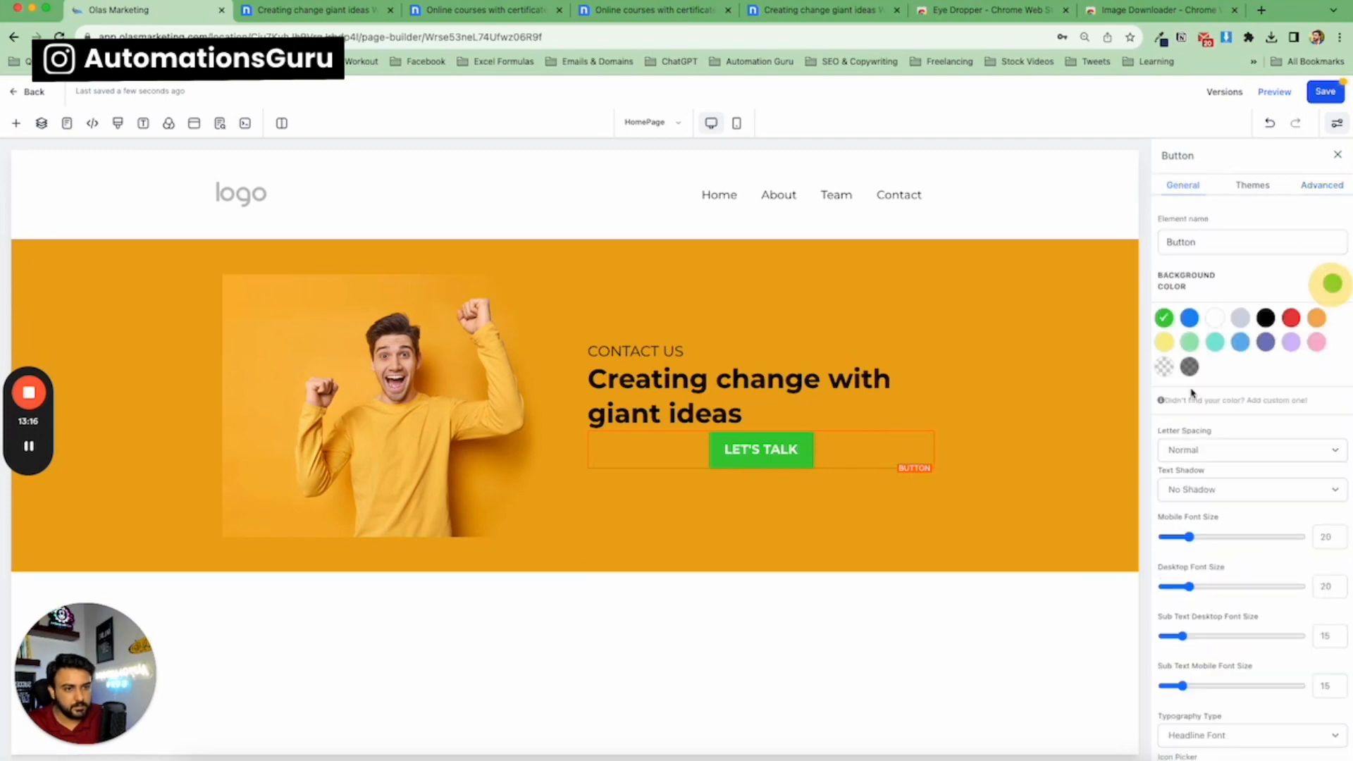
{"action": "left_click", "coordinate": [1228, 403]}
{"action": "left_click", "coordinate": [1223, 449]}
{"action": "key", "text": "ctrl+v"}
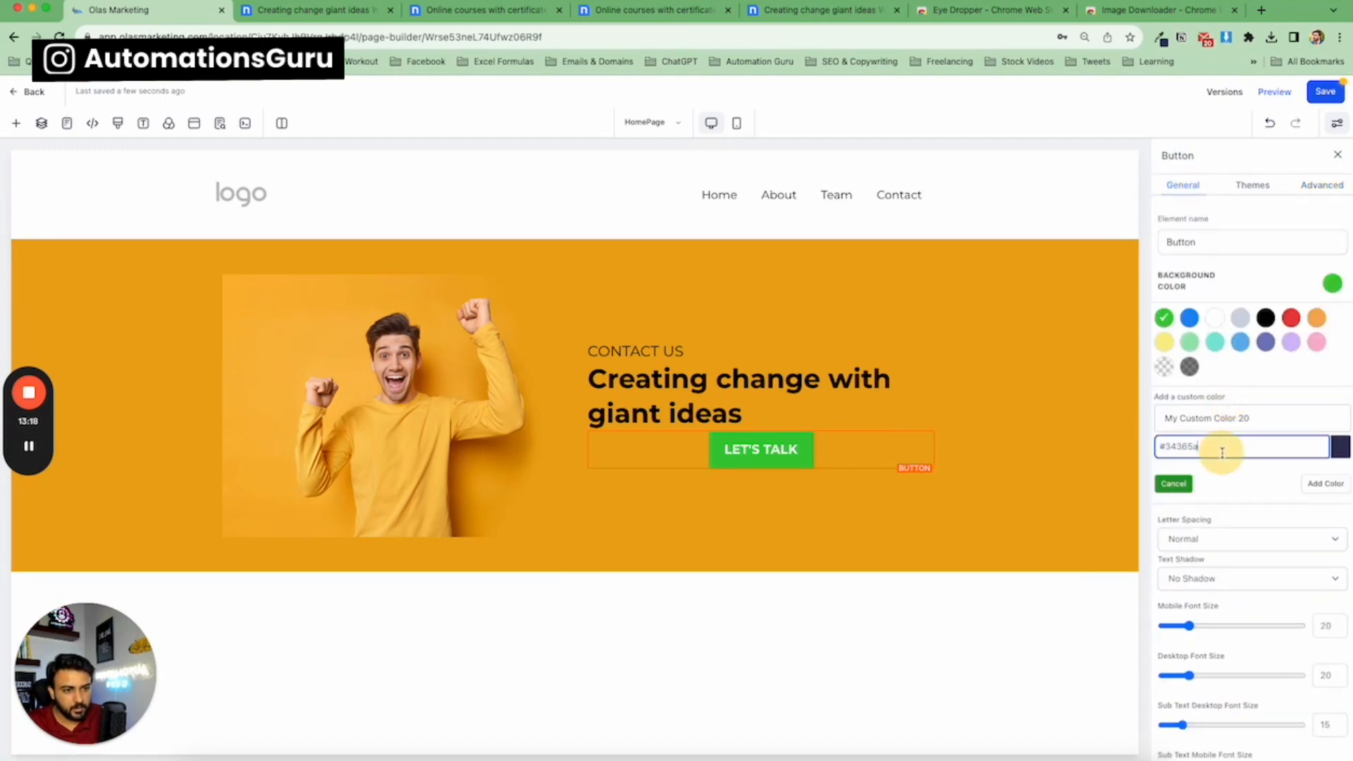
{"action": "left_click", "coordinate": [1315, 484]}
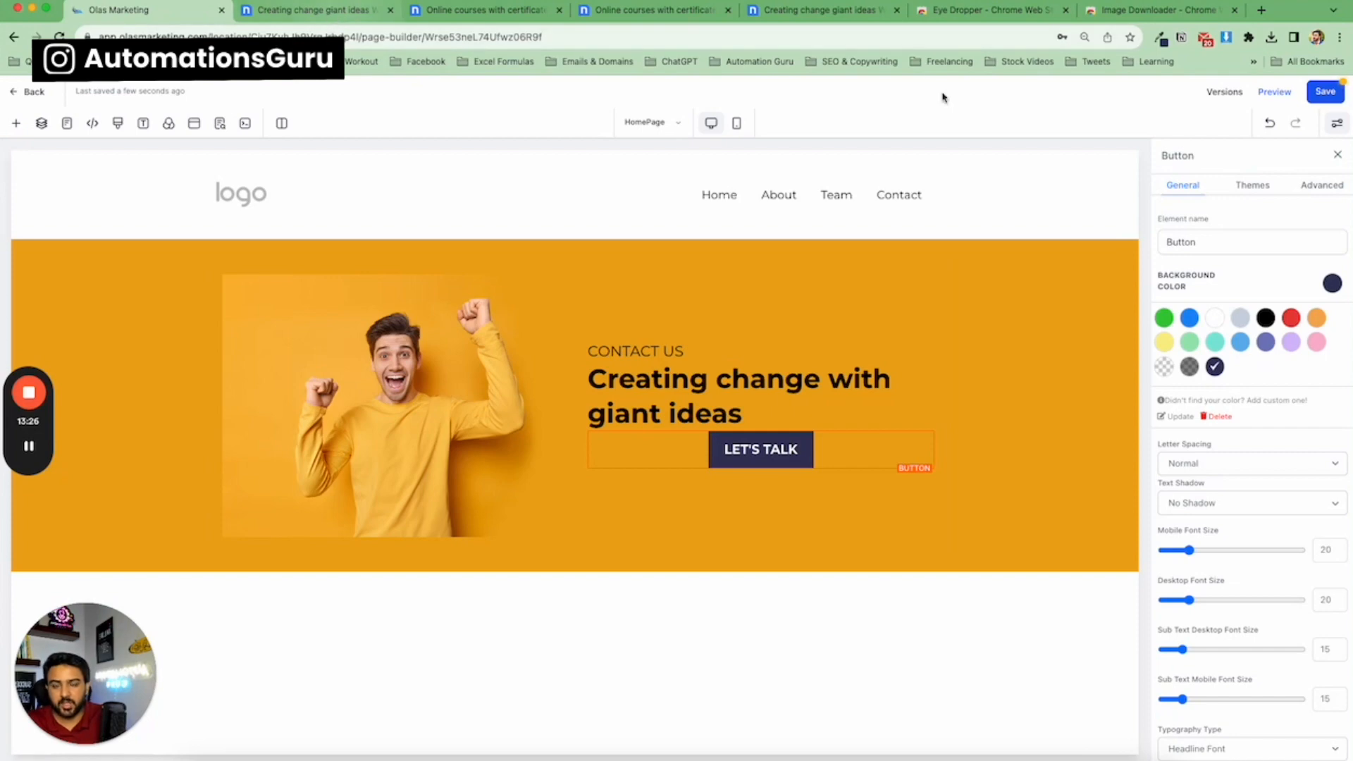
Give the button a full border and set its border colour to transparent.
{"action": "left_click", "coordinate": [1320, 185]}
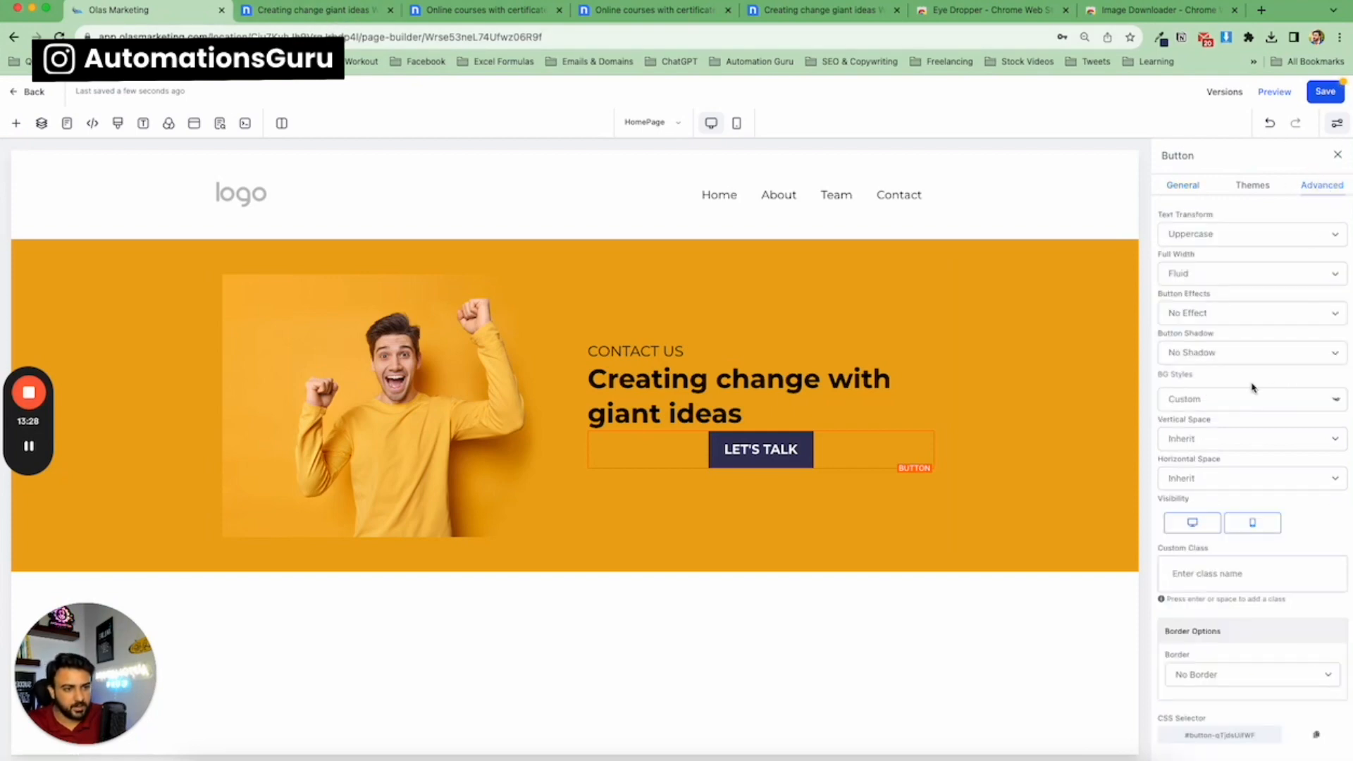
{"action": "left_click", "coordinate": [1234, 675]}
{"action": "left_click", "coordinate": [1229, 686]}
{"action": "scroll", "coordinate": [1271, 632], "scroll_direction": "down", "scroll_amount": 5}
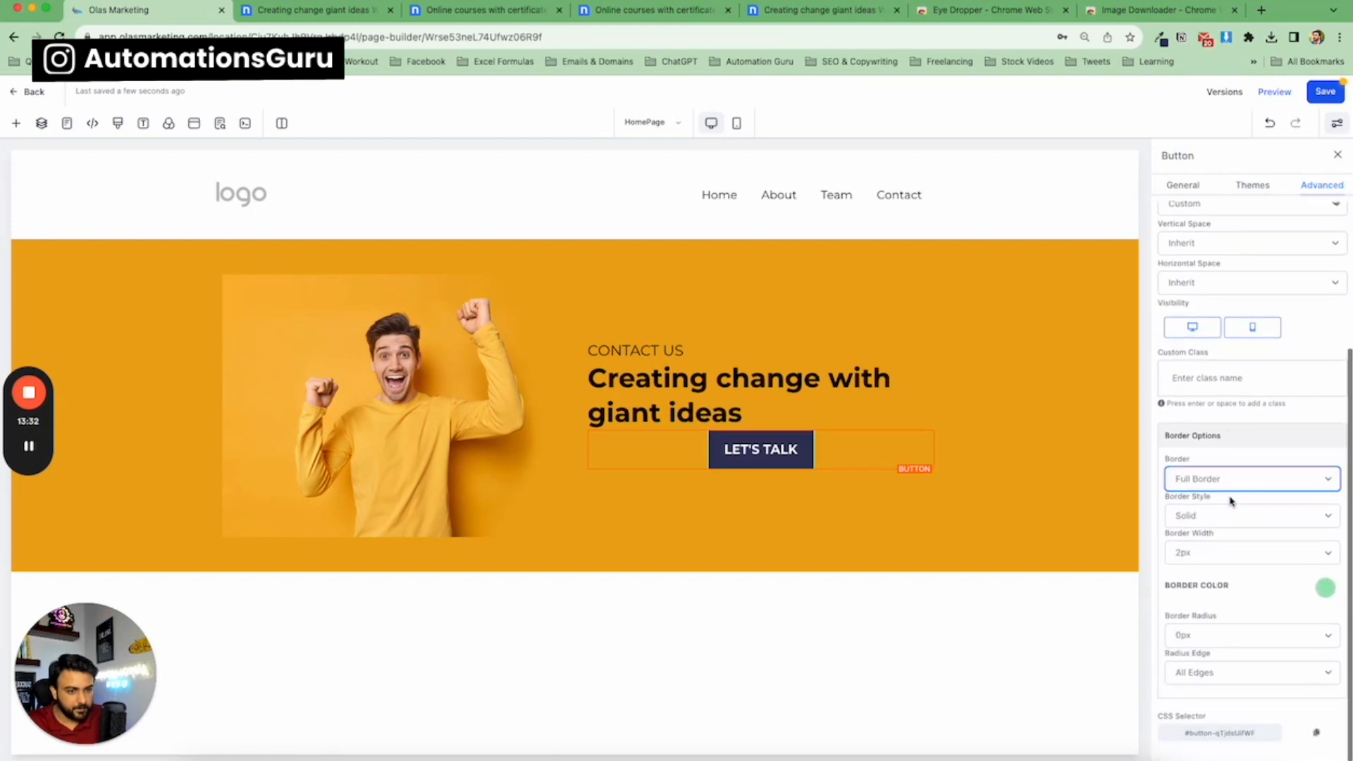
{"action": "left_click", "coordinate": [1171, 669]}
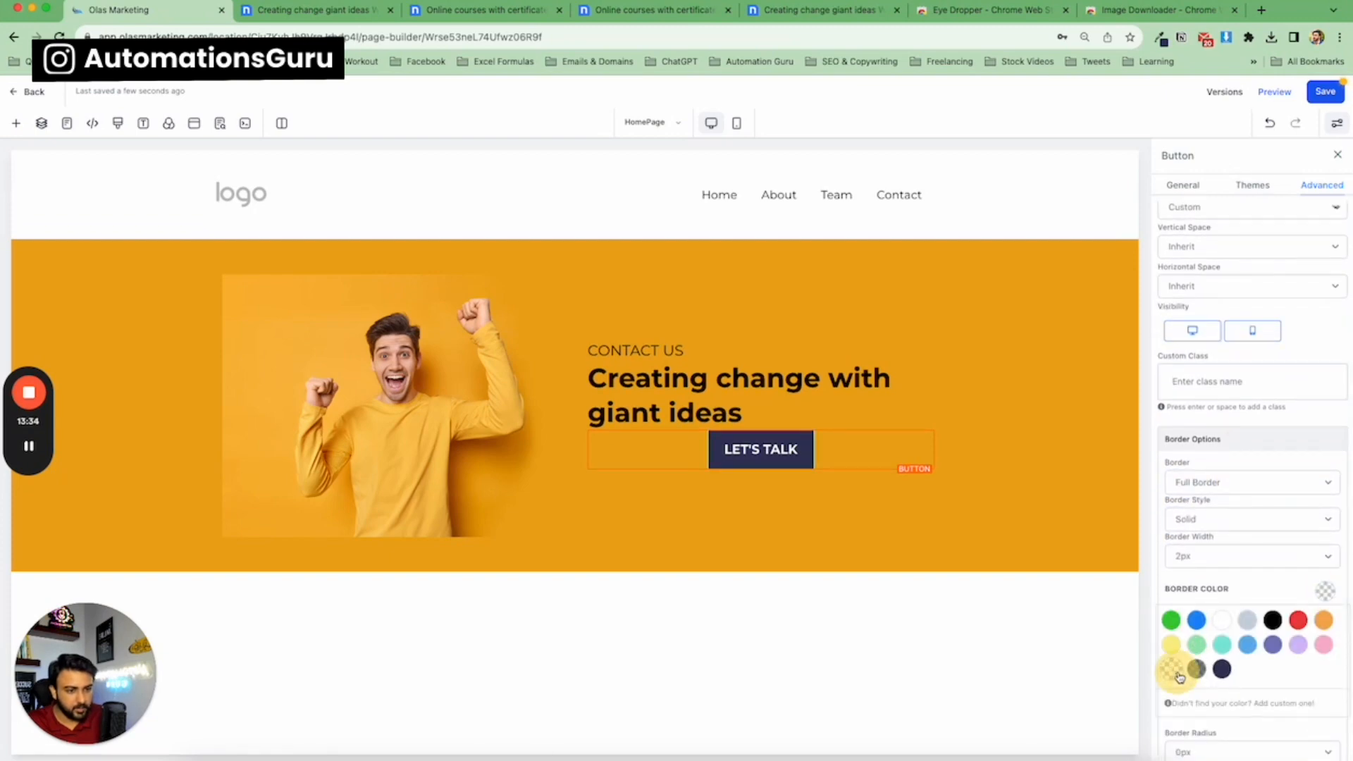
Set the button's border radius to 50px.
{"action": "scroll", "coordinate": [1268, 535], "scroll_direction": "down", "scroll_amount": 3}
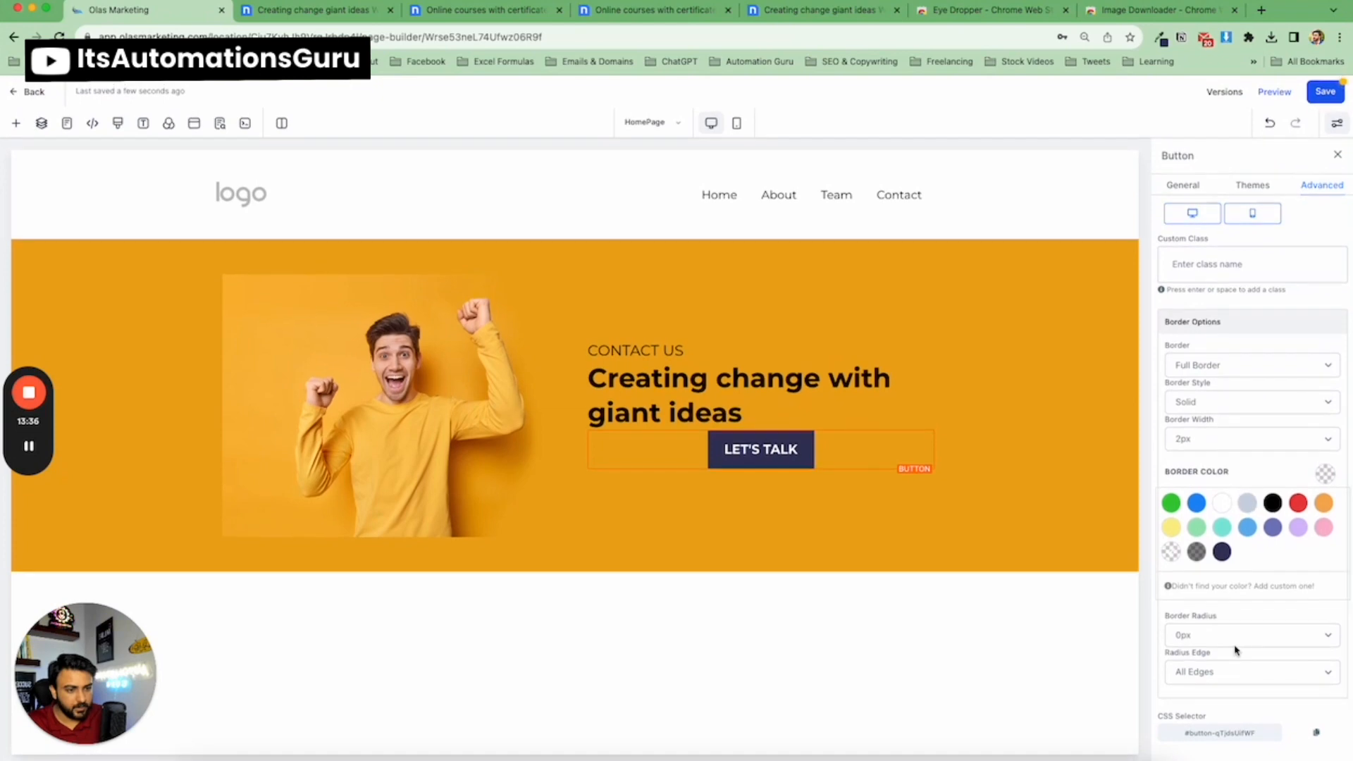
{"action": "left_click", "coordinate": [1234, 639]}
{"action": "scroll", "coordinate": [1231, 655], "scroll_direction": "down", "scroll_amount": 3}
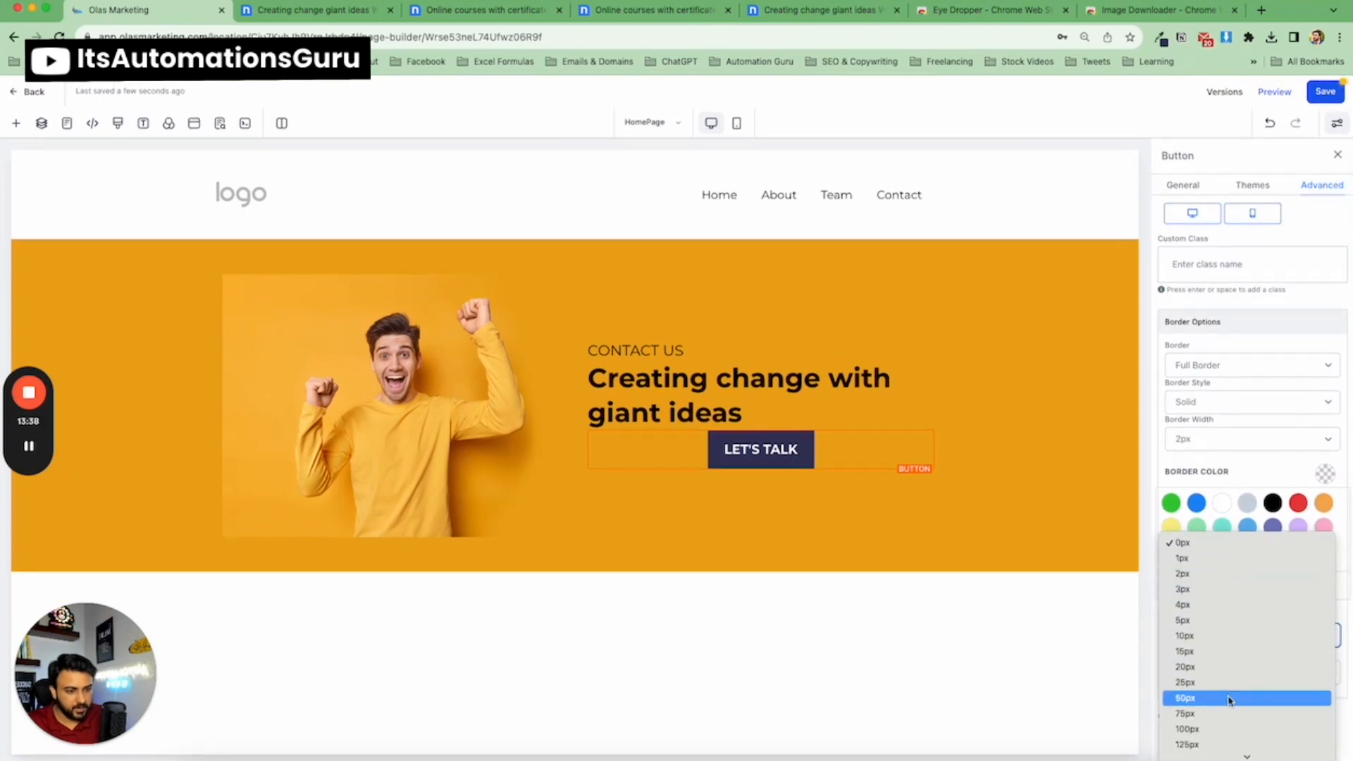
{"action": "left_click", "coordinate": [1232, 700]}
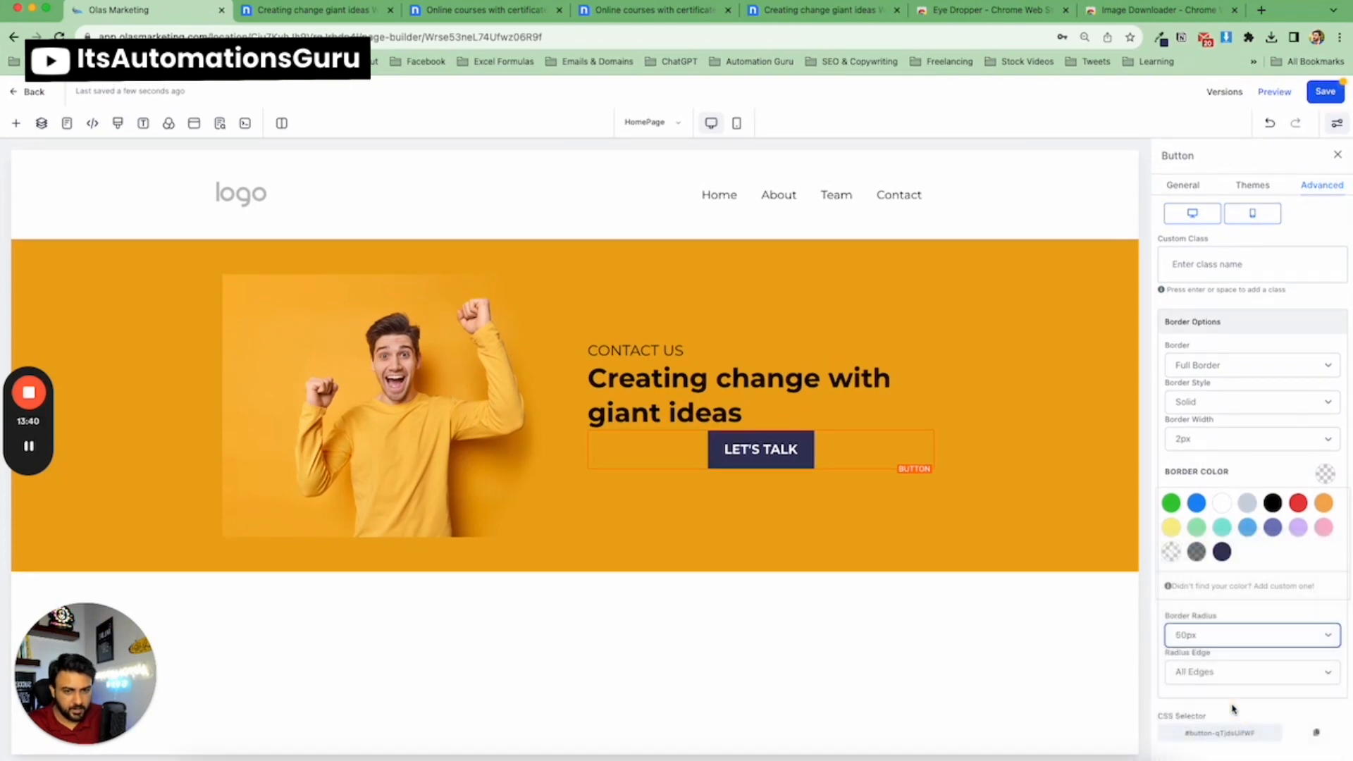
Compare the rounded button with the template's LET'S TALK button.
{"action": "left_click", "coordinate": [331, 12]}
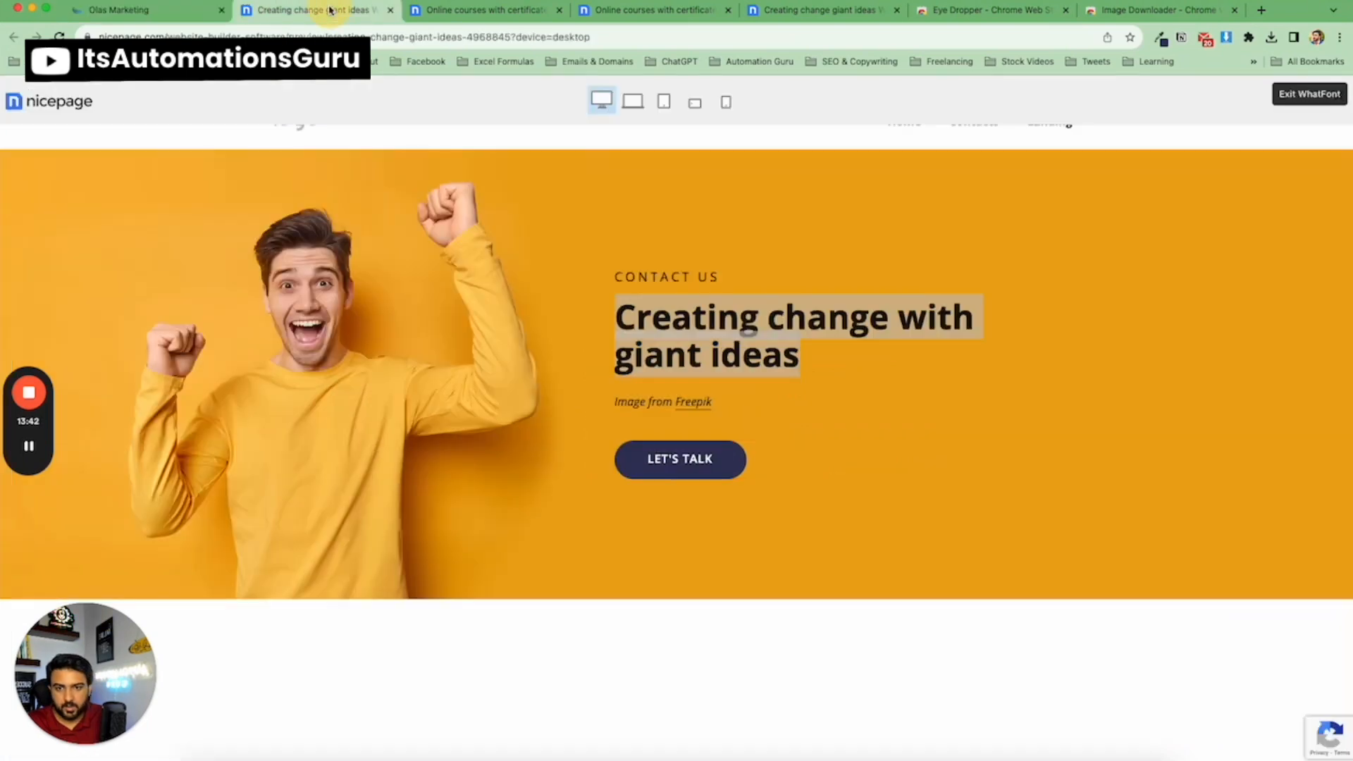
{"action": "left_click", "coordinate": [127, 10]}
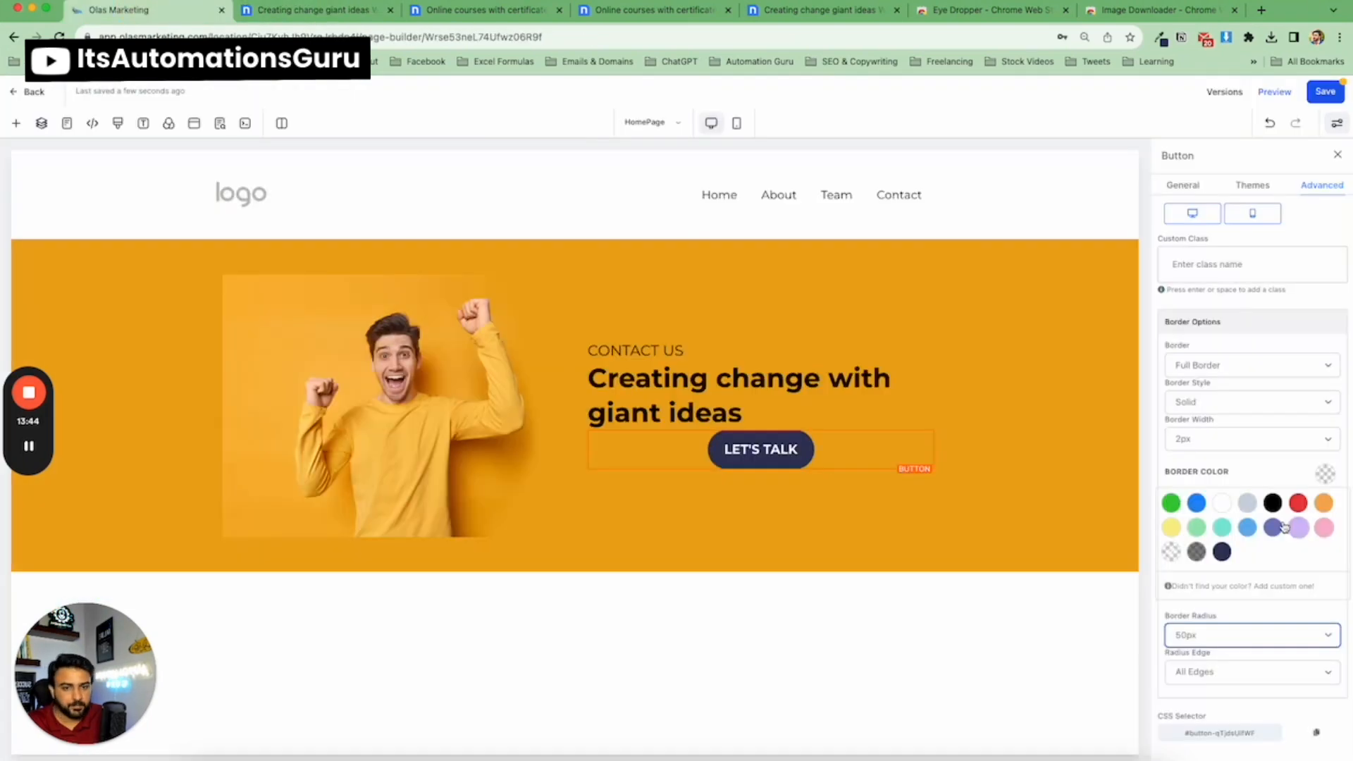
{"action": "left_click", "coordinate": [282, 10]}
{"action": "left_click", "coordinate": [192, 20]}
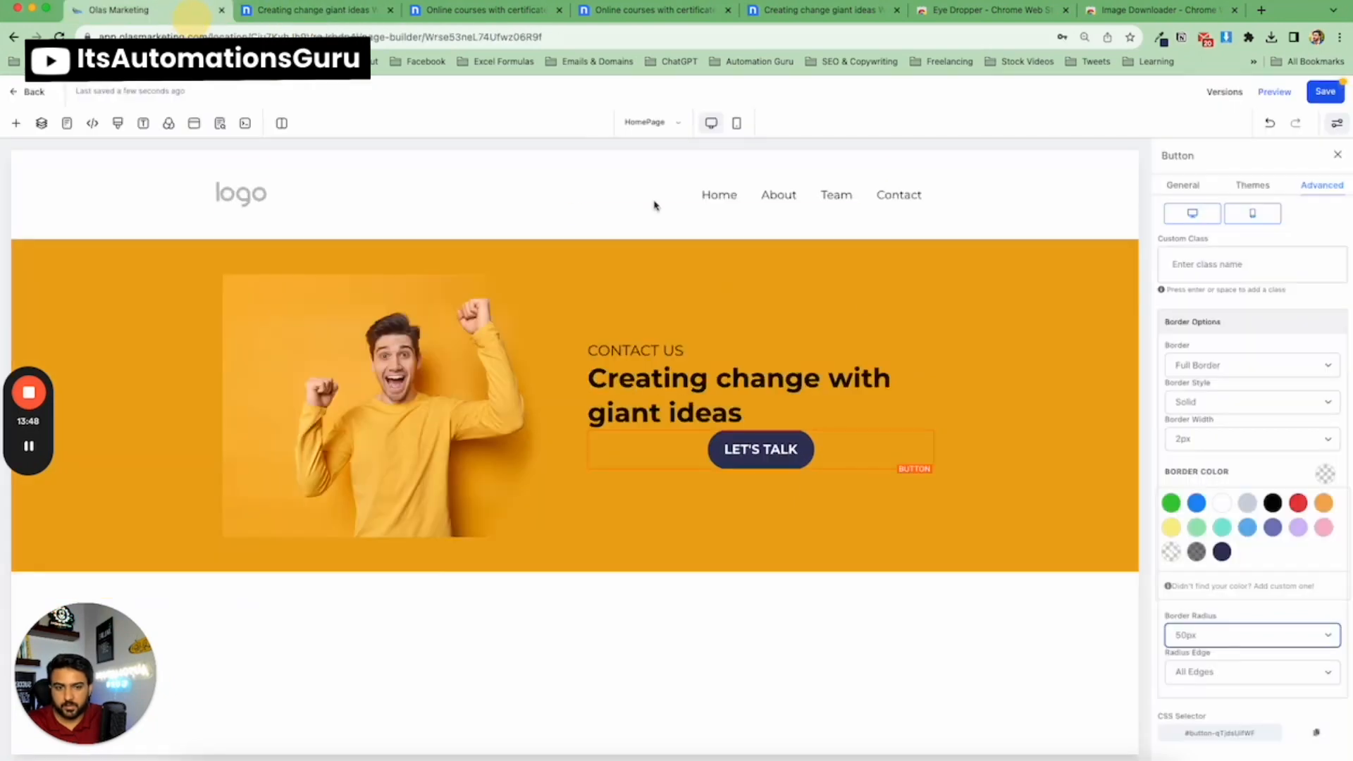
{"action": "left_click", "coordinate": [315, 13]}
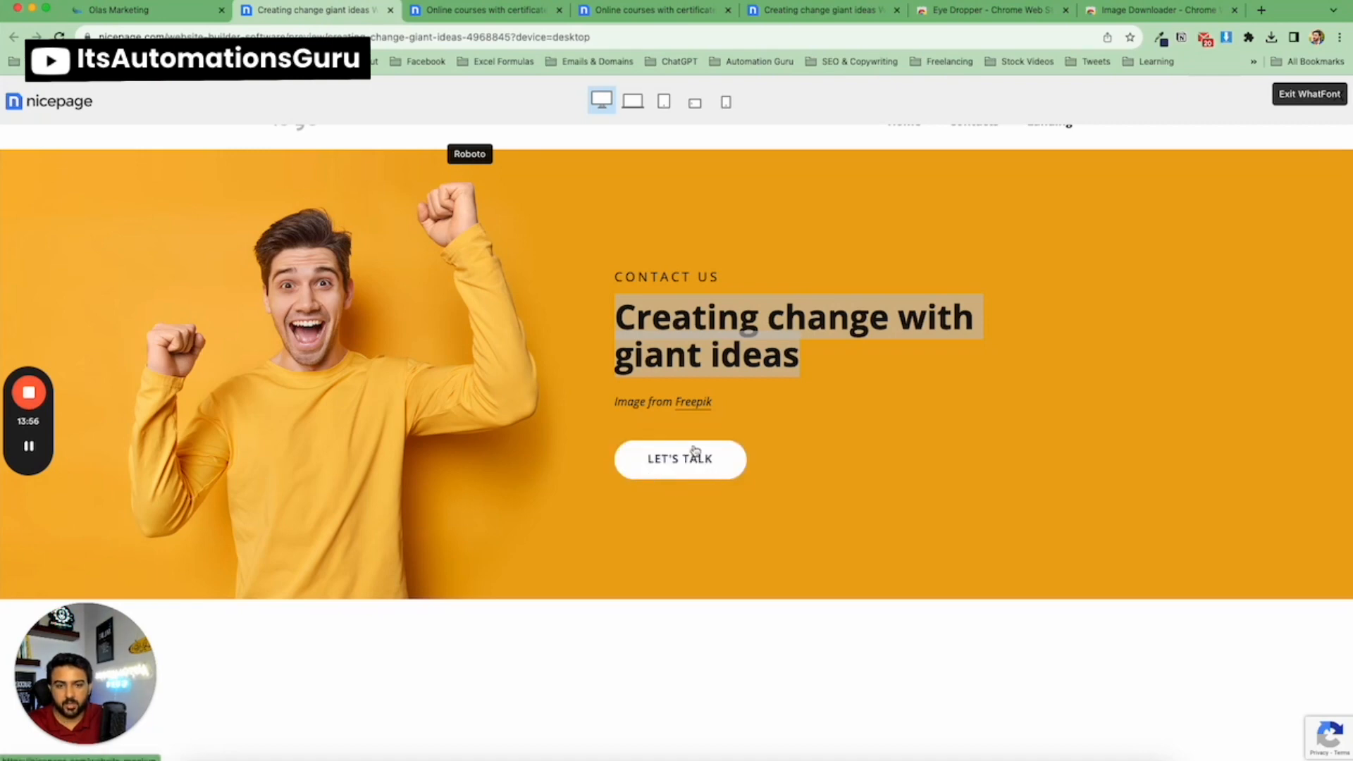
{"action": "left_click", "coordinate": [171, 12]}
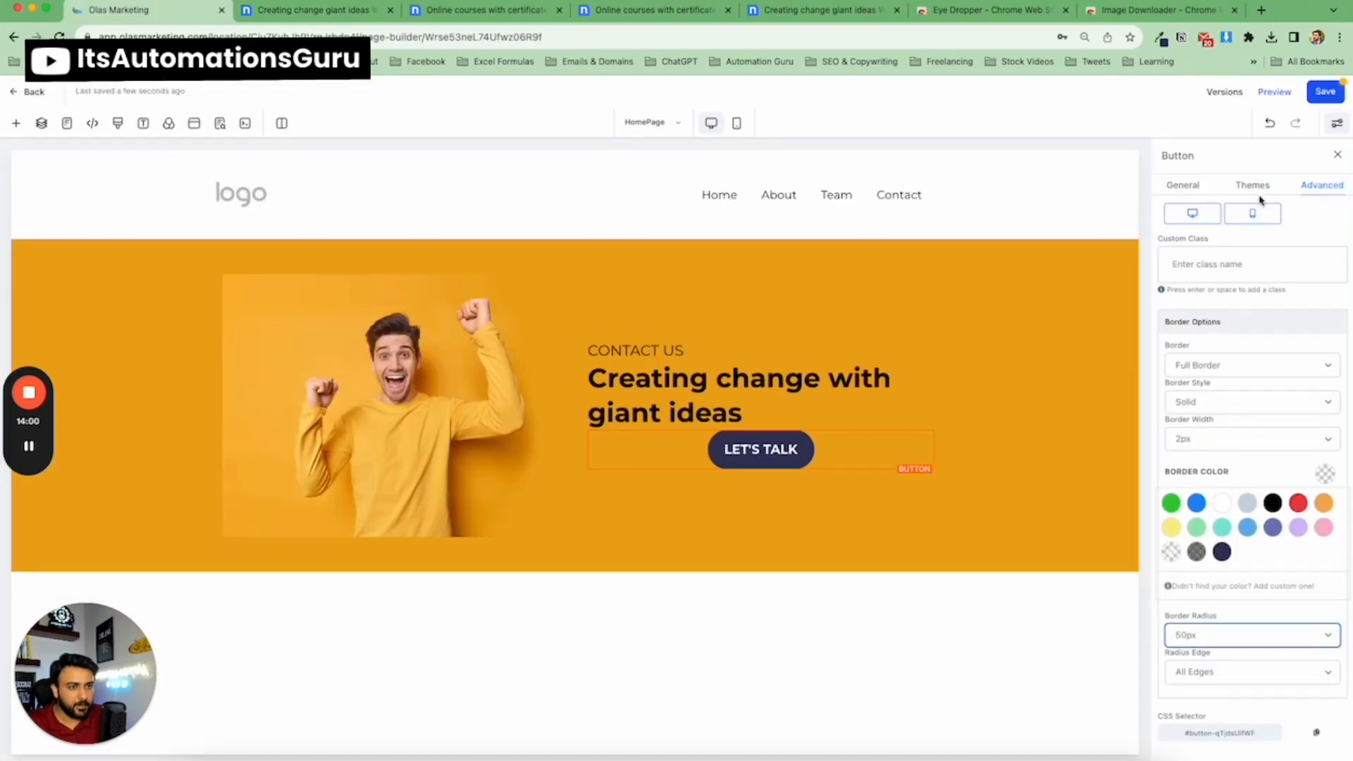
Set the button's left and right padding to 50.
{"action": "left_click", "coordinate": [1252, 185]}
{"action": "left_click", "coordinate": [1184, 185]}
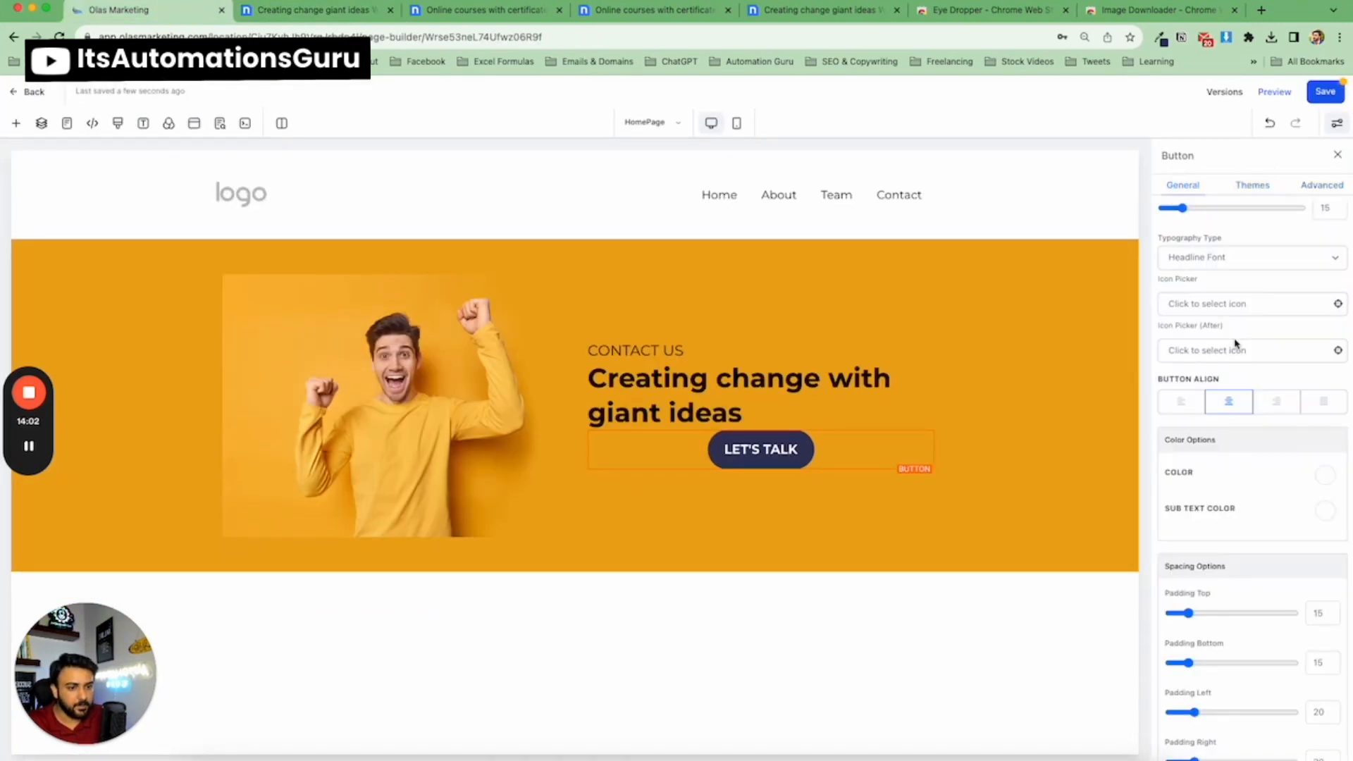
{"action": "scroll", "coordinate": [1238, 366], "scroll_direction": "down", "scroll_amount": 5}
{"action": "left_click_drag", "start_coordinate": [1193, 434], "coordinate": [1237, 437]}
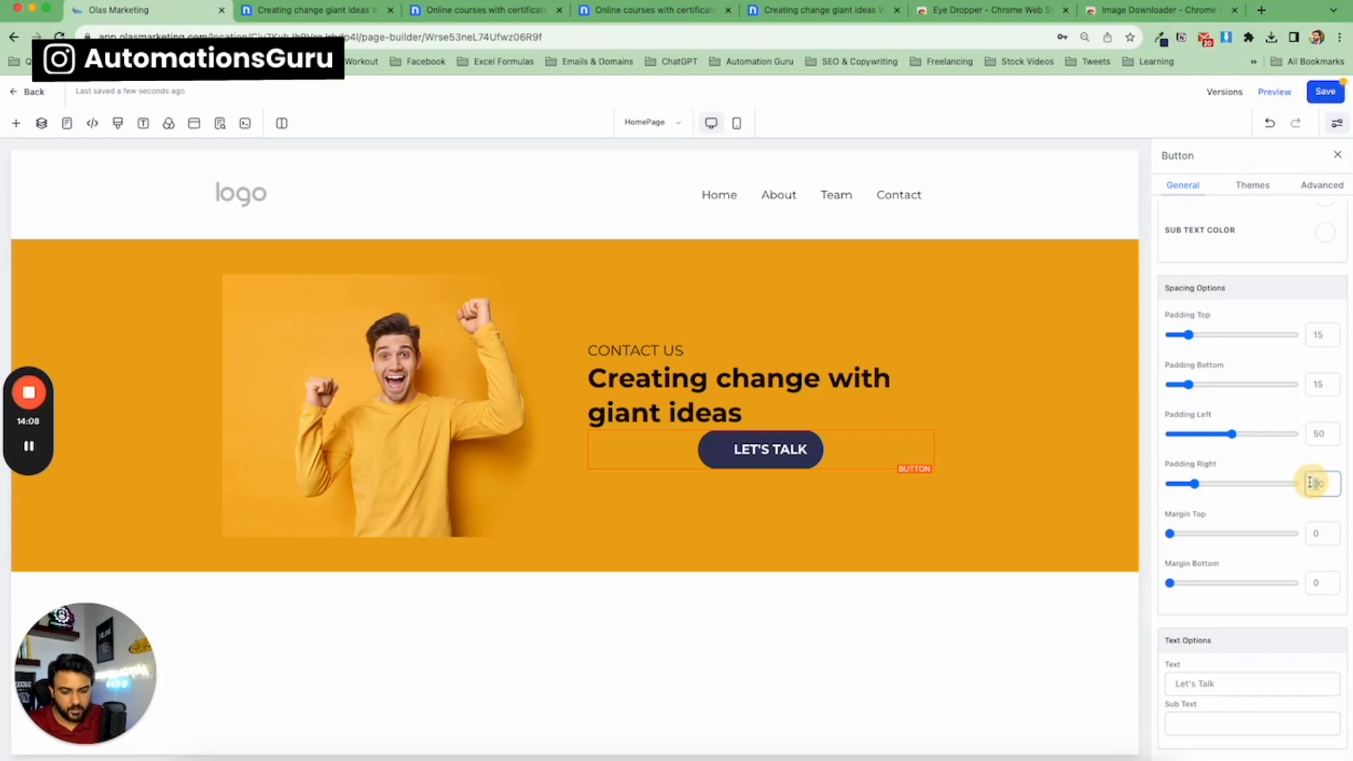
{"action": "type", "text": "50"}
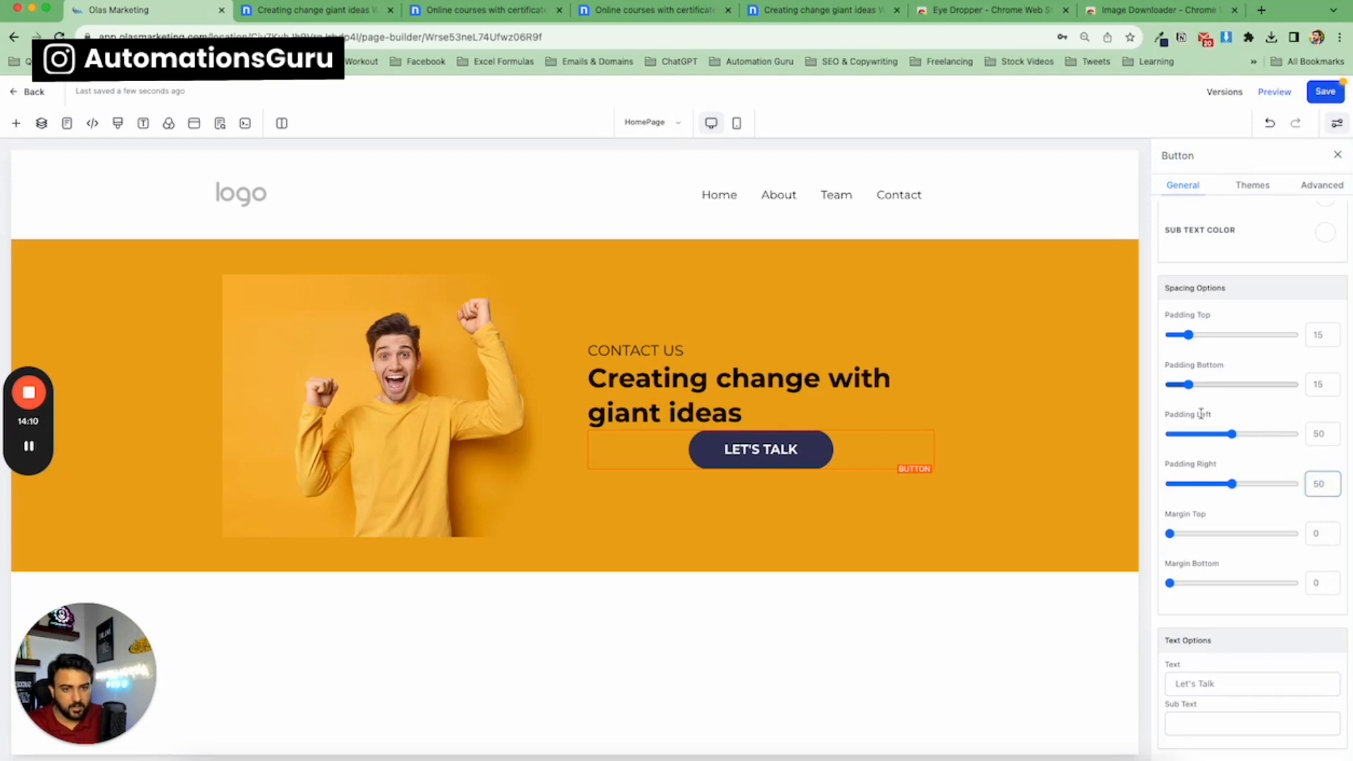
Set the button's top margin to 28.
{"action": "left_click", "coordinate": [986, 364]}
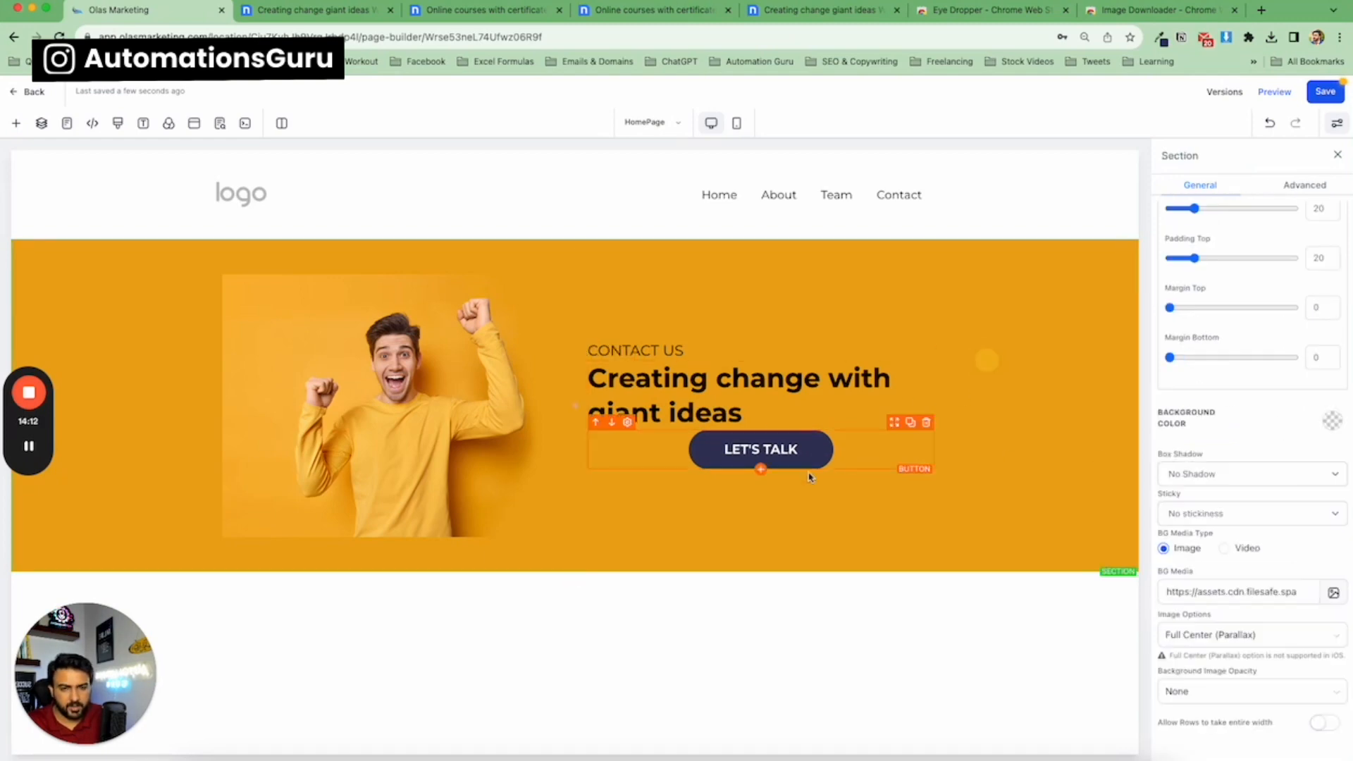
{"action": "left_click", "coordinate": [763, 454]}
{"action": "scroll", "coordinate": [1240, 423], "scroll_direction": "up", "scroll_amount": 3}
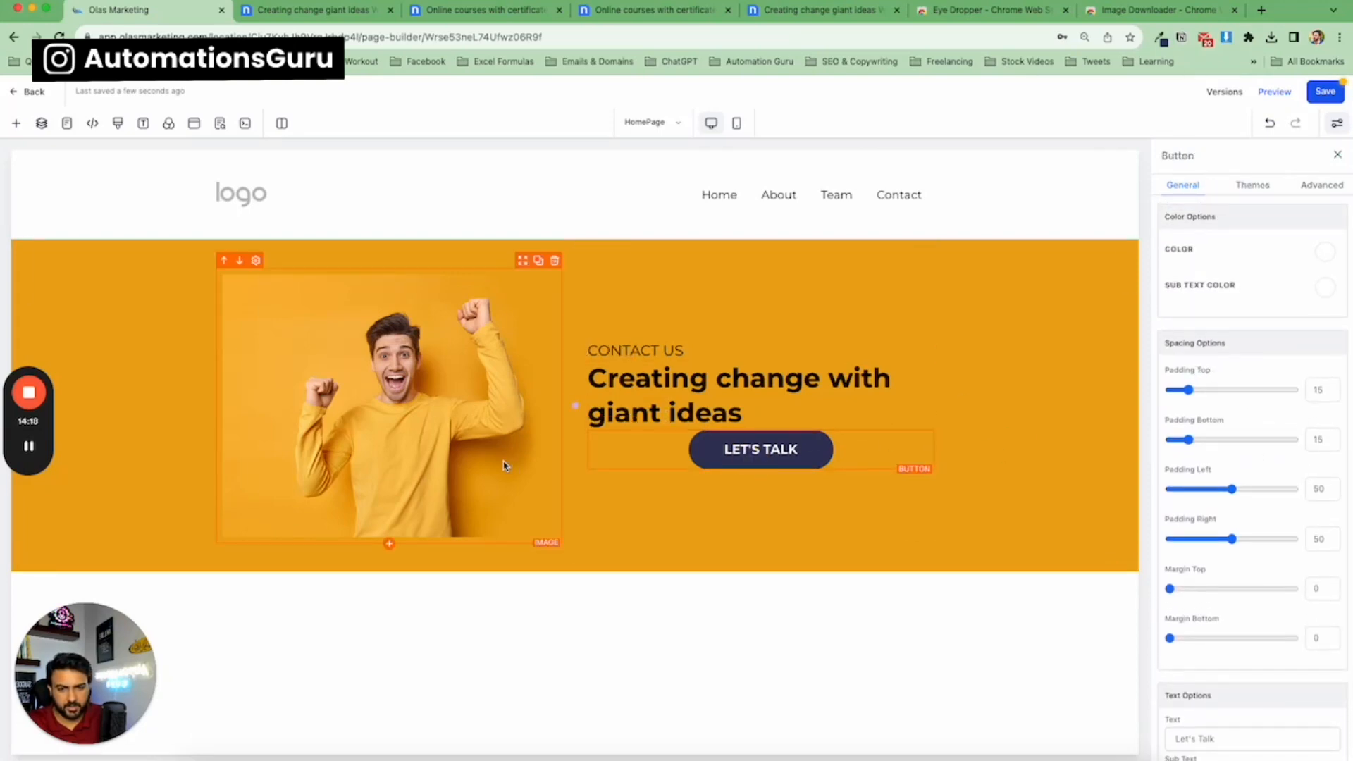
{"action": "left_click", "coordinate": [253, 12]}
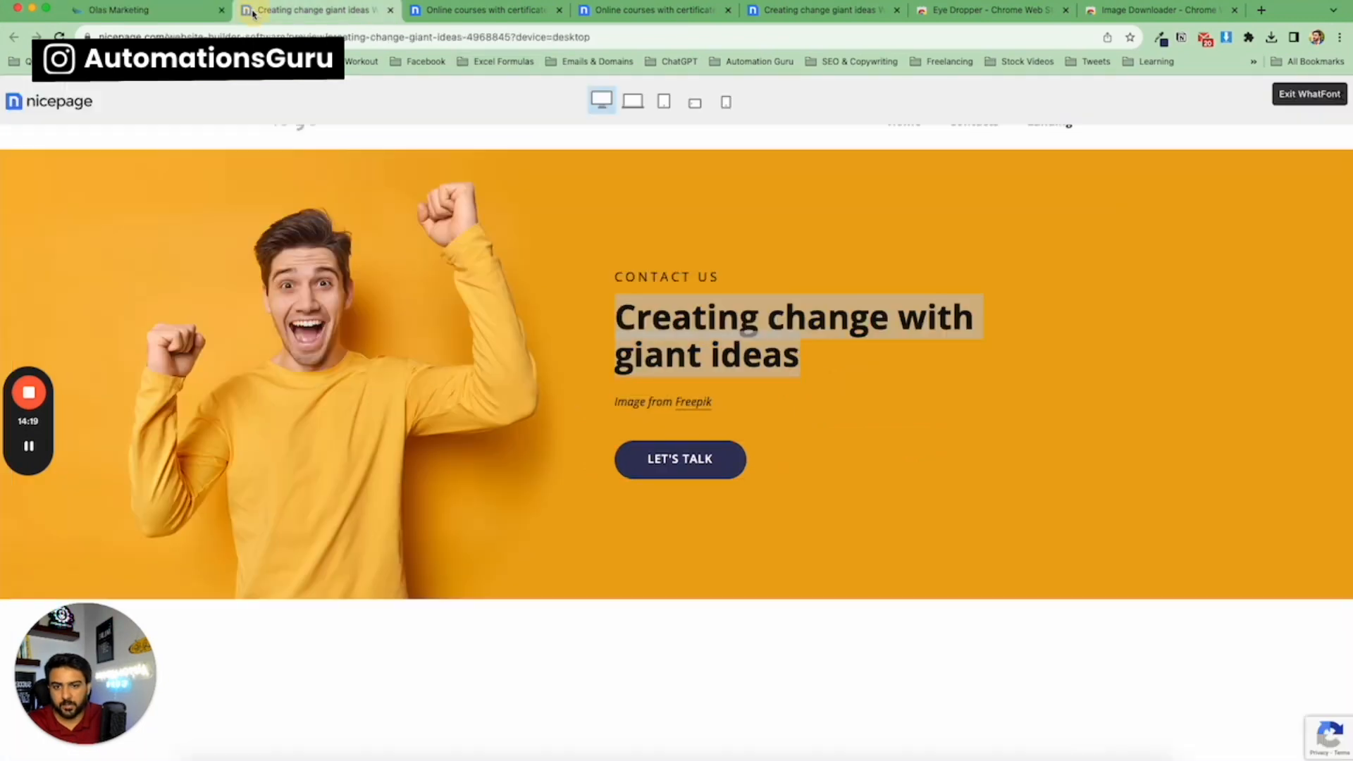
{"action": "left_click", "coordinate": [200, 16]}
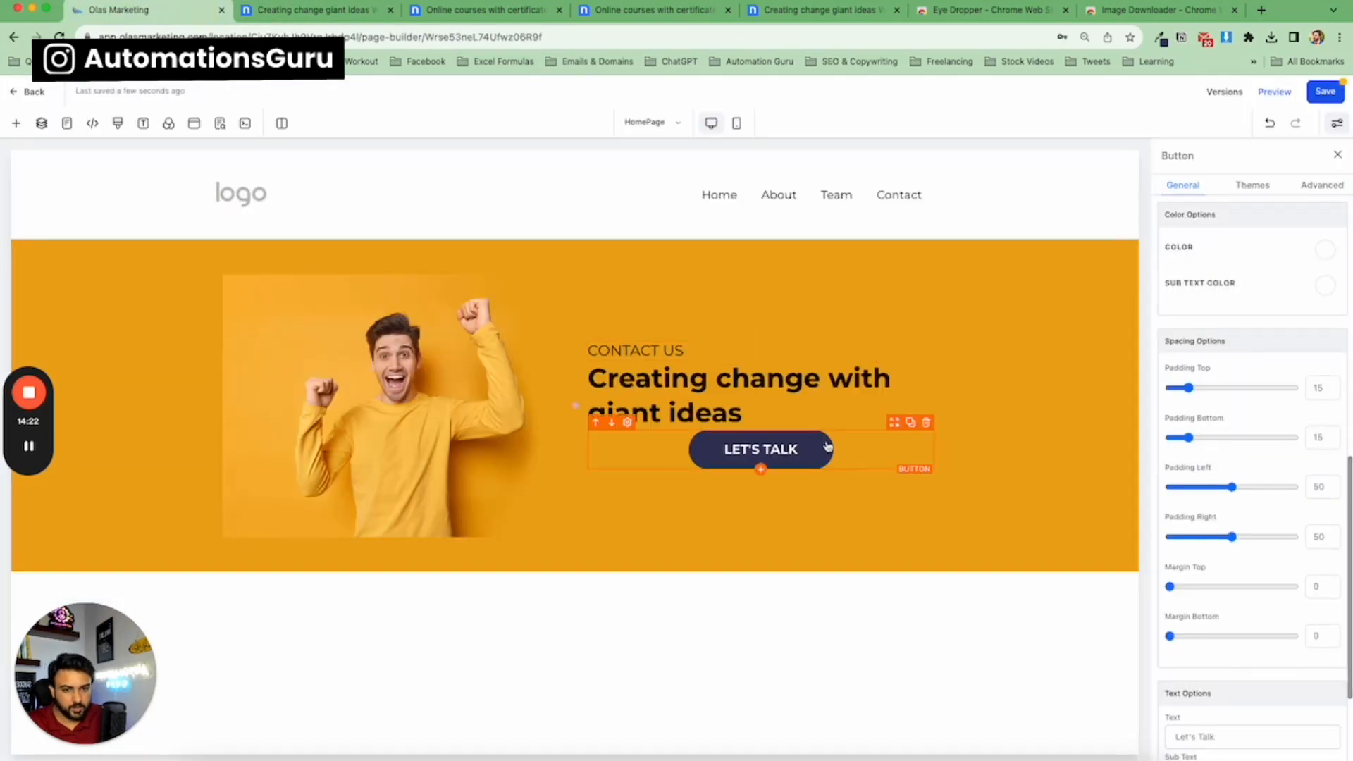
{"action": "left_click", "coordinate": [1205, 587]}
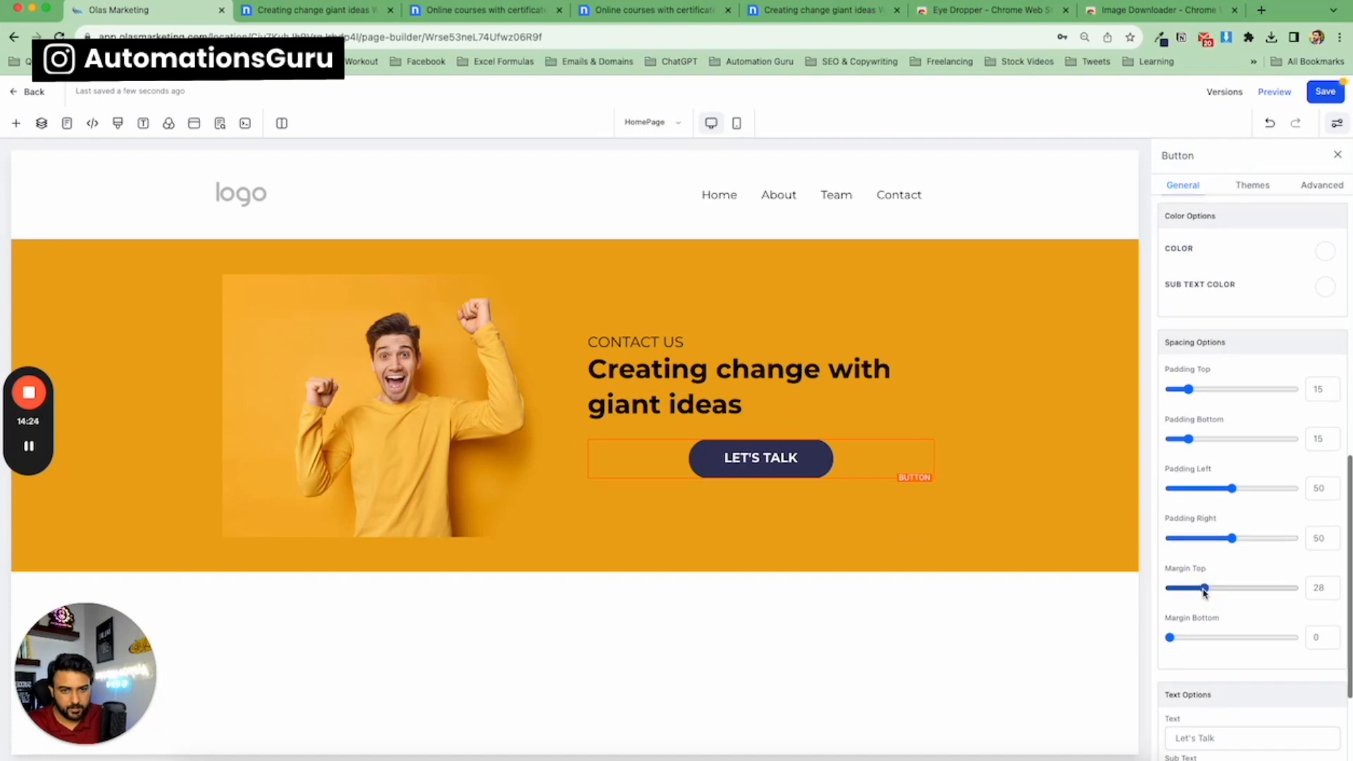
Left-align the hero button.
{"action": "scroll", "coordinate": [1212, 395], "scroll_direction": "up", "scroll_amount": 5}
{"action": "scroll", "coordinate": [1200, 474], "scroll_direction": "down", "scroll_amount": 4}
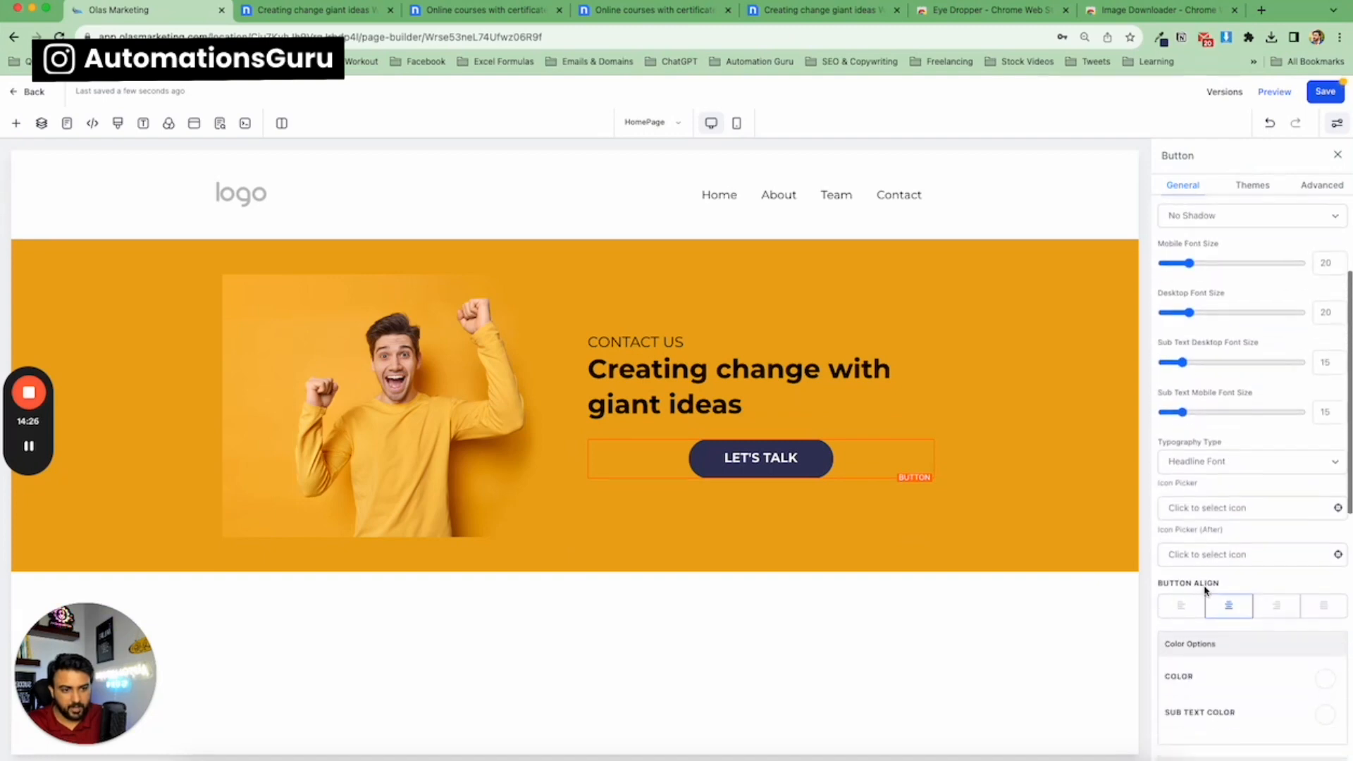
{"action": "left_click", "coordinate": [1187, 580]}
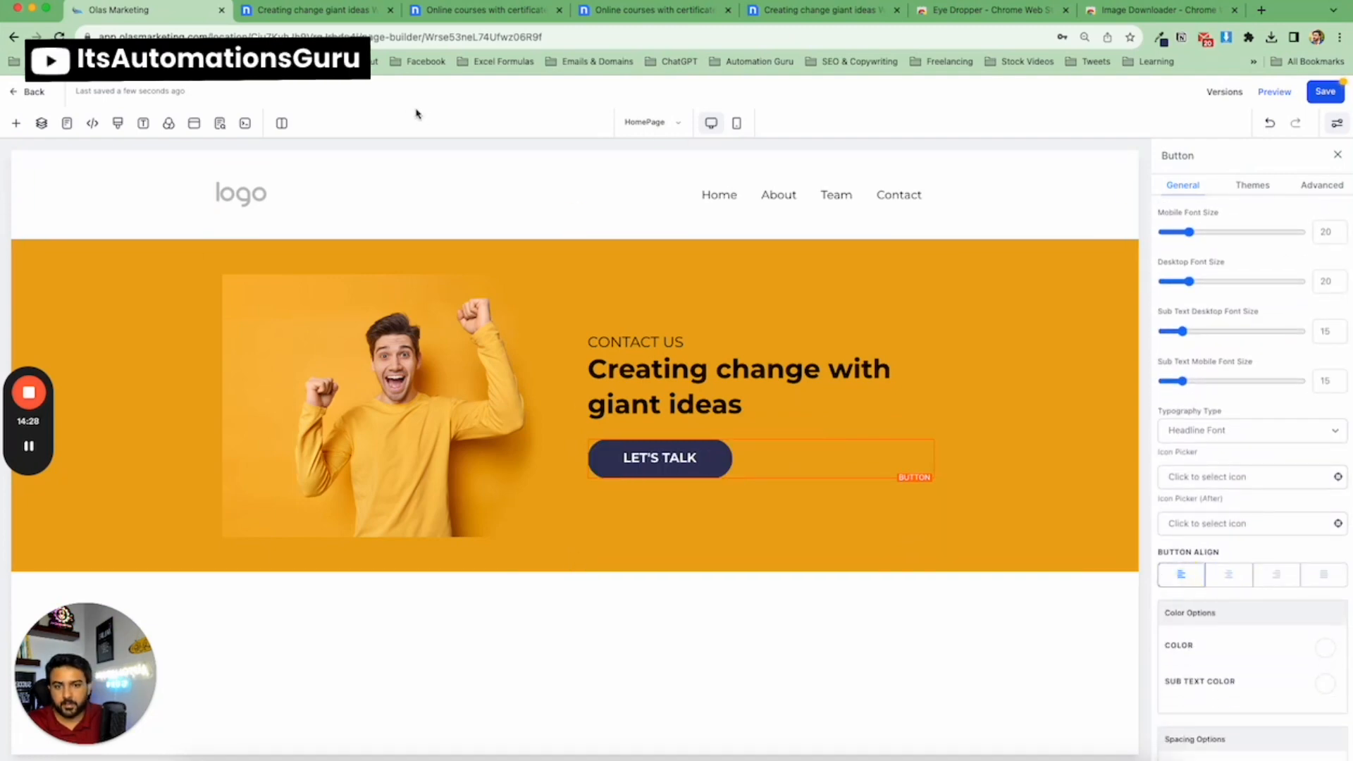
Set the hero section's top and bottom padding to 100.
{"action": "left_click", "coordinate": [303, 10]}
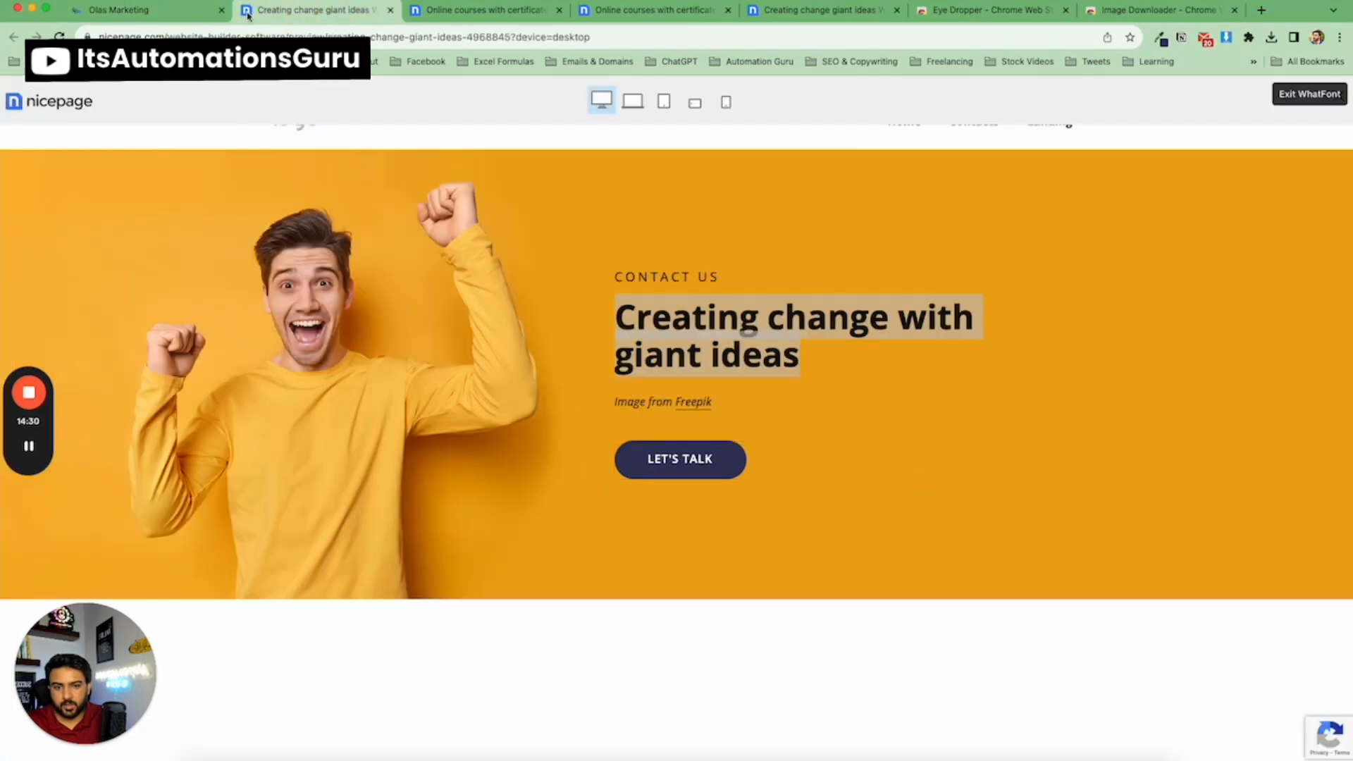
{"action": "left_click", "coordinate": [169, 10]}
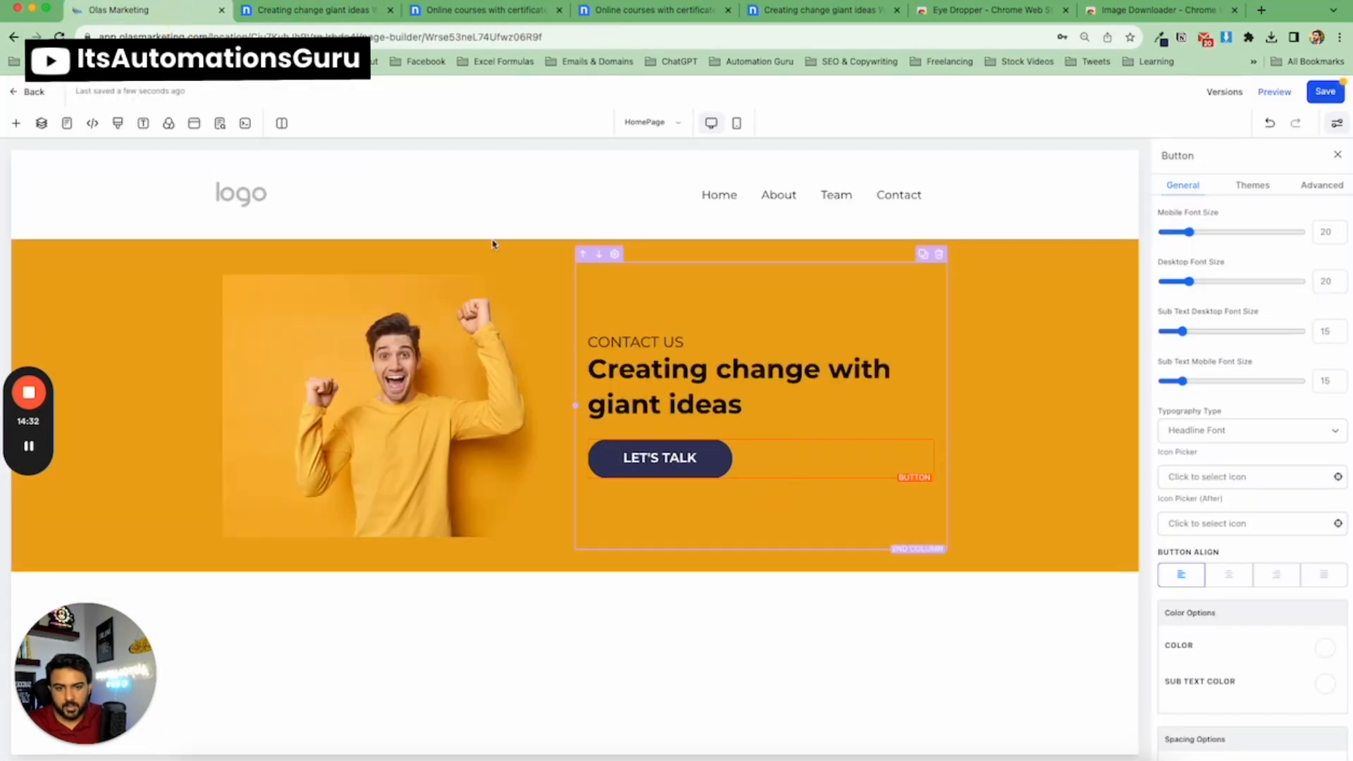
{"action": "left_click", "coordinate": [522, 253]}
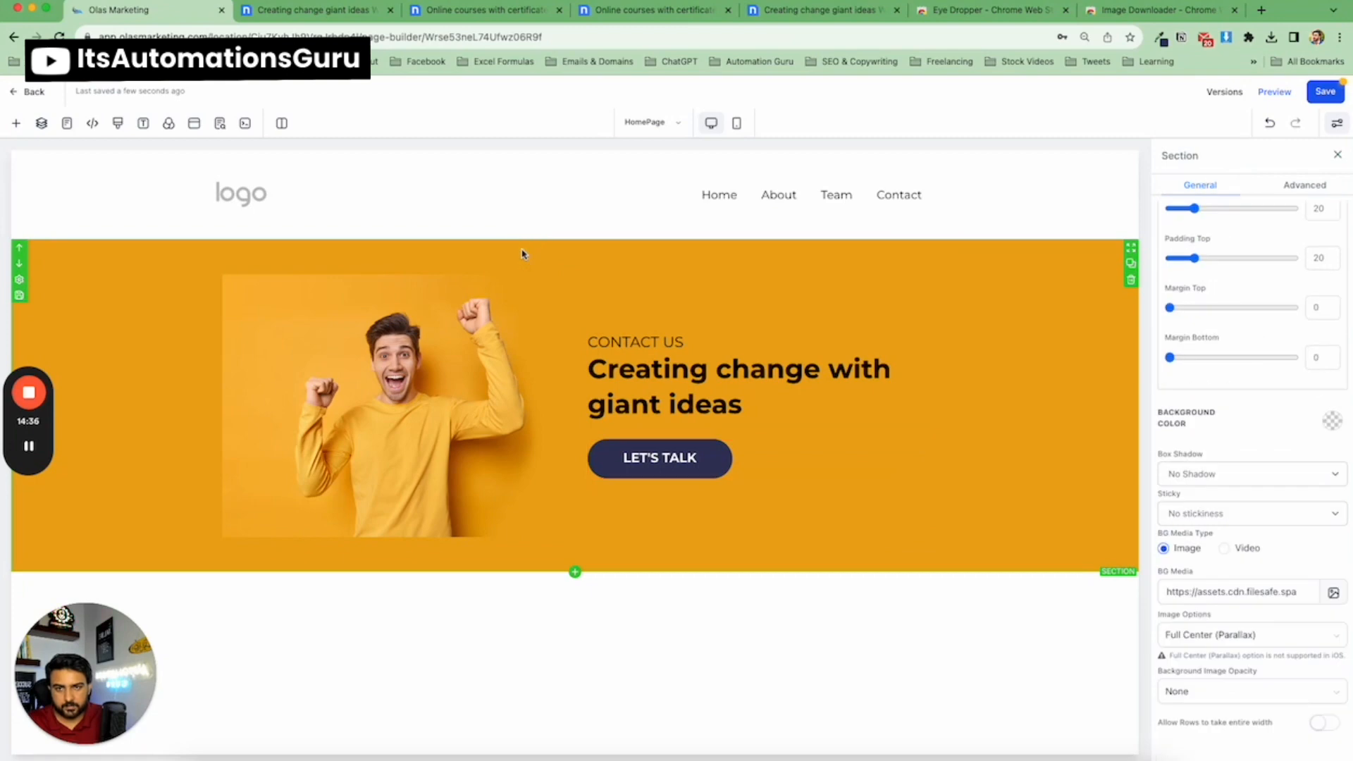
{"action": "left_click", "coordinate": [649, 458]}
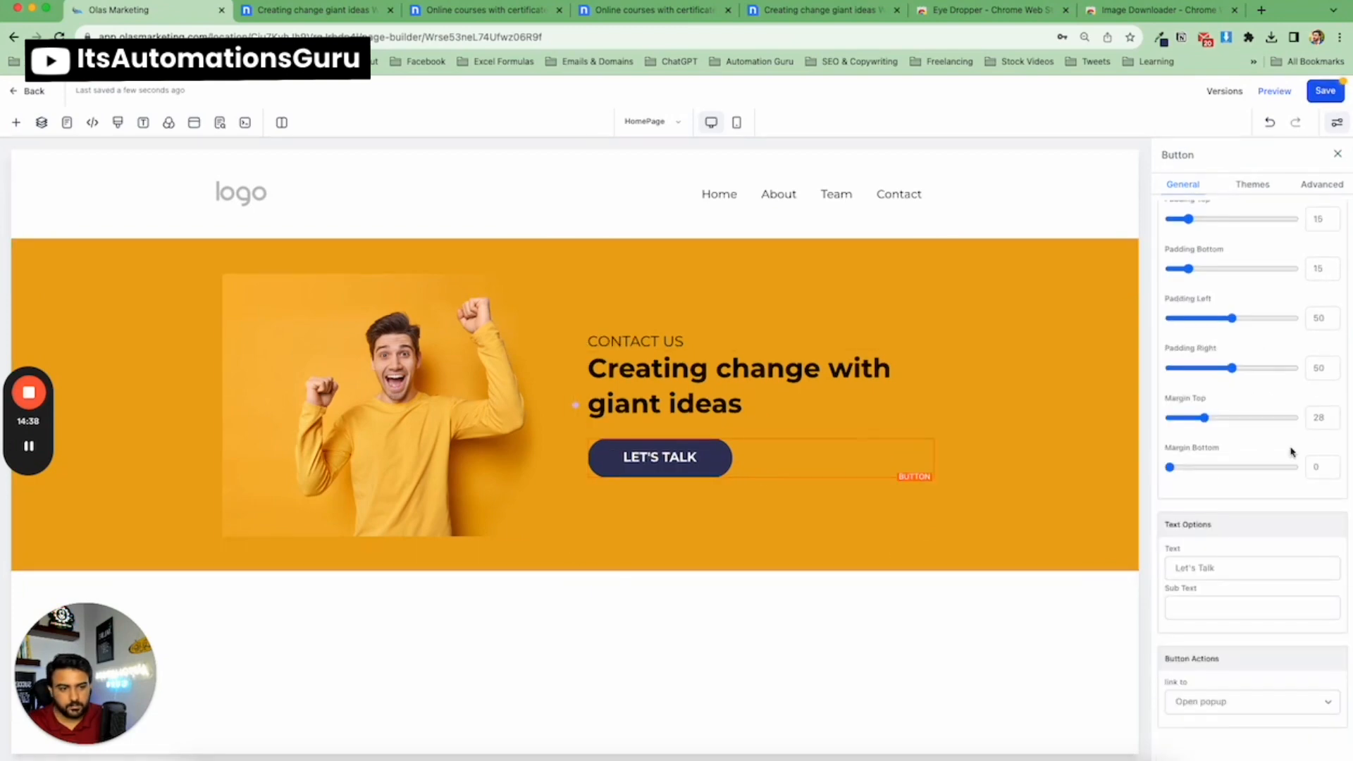
{"action": "left_click", "coordinate": [708, 252]}
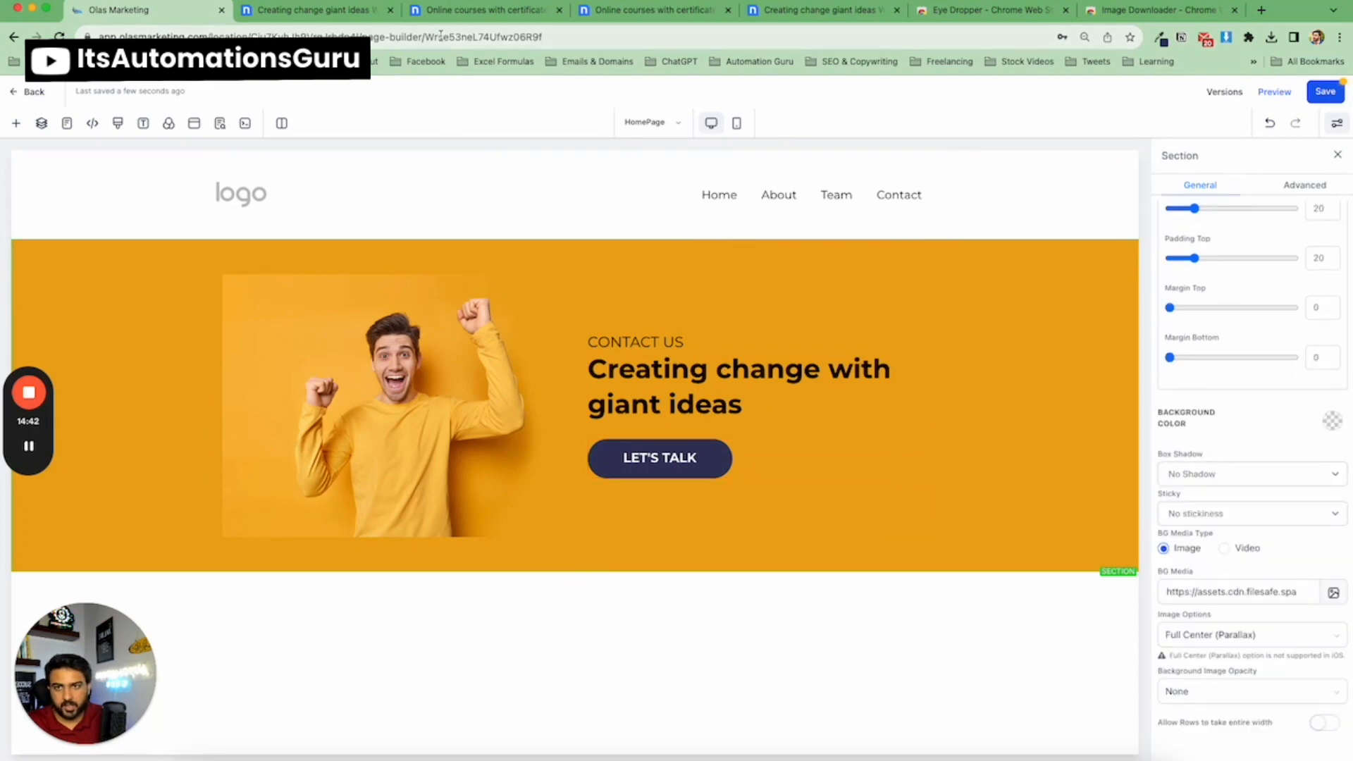
{"action": "left_click", "coordinate": [332, 17]}
{"action": "left_click", "coordinate": [167, 13]}
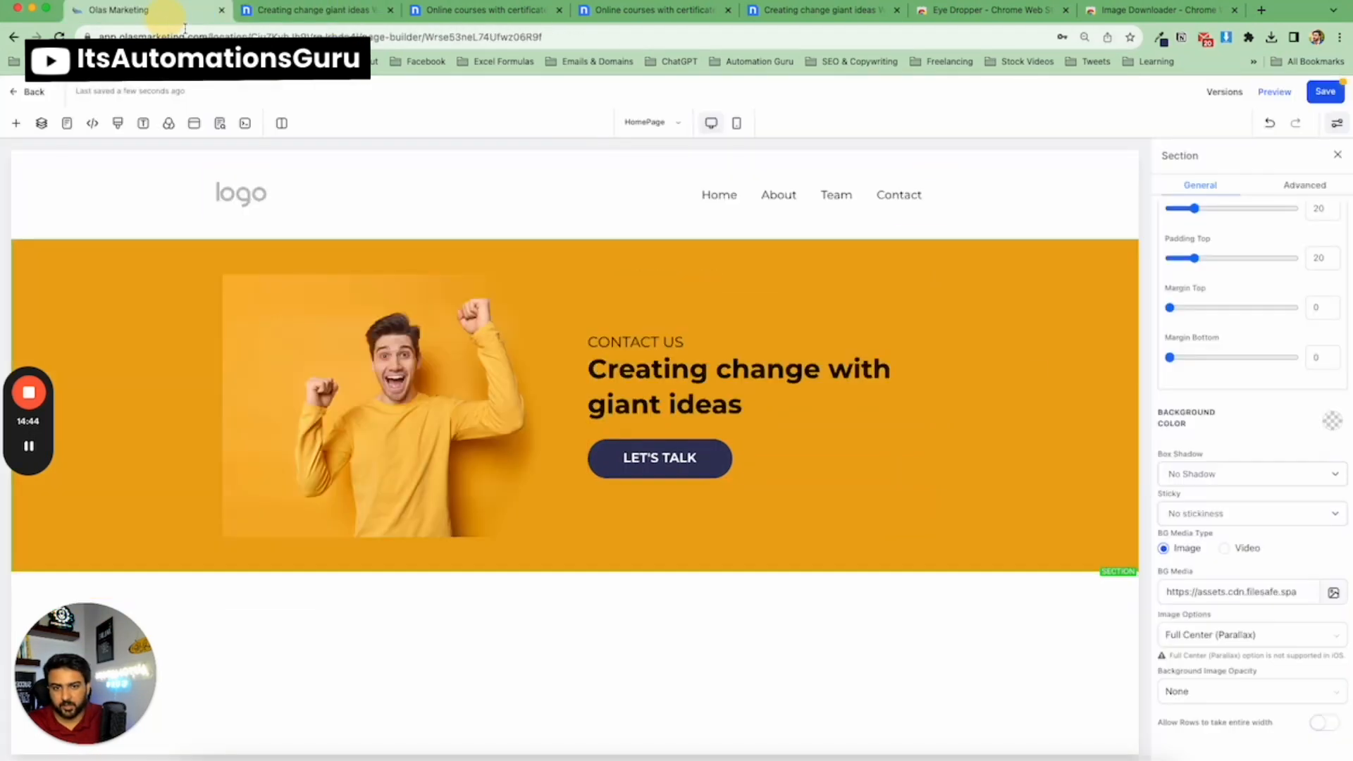
{"action": "scroll", "coordinate": [1212, 395], "scroll_direction": "up", "scroll_amount": 3}
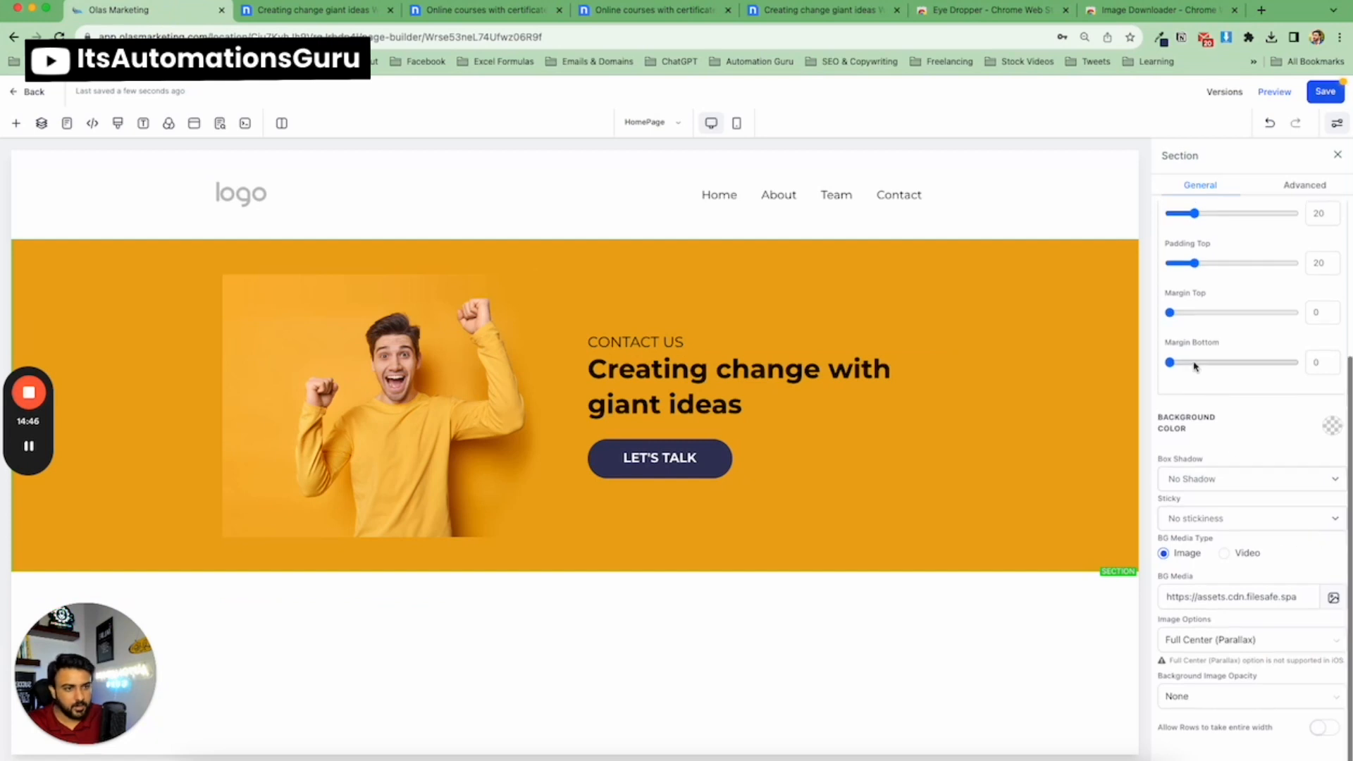
{"action": "left_click_drag", "start_coordinate": [1193, 287], "coordinate": [1238, 287]}
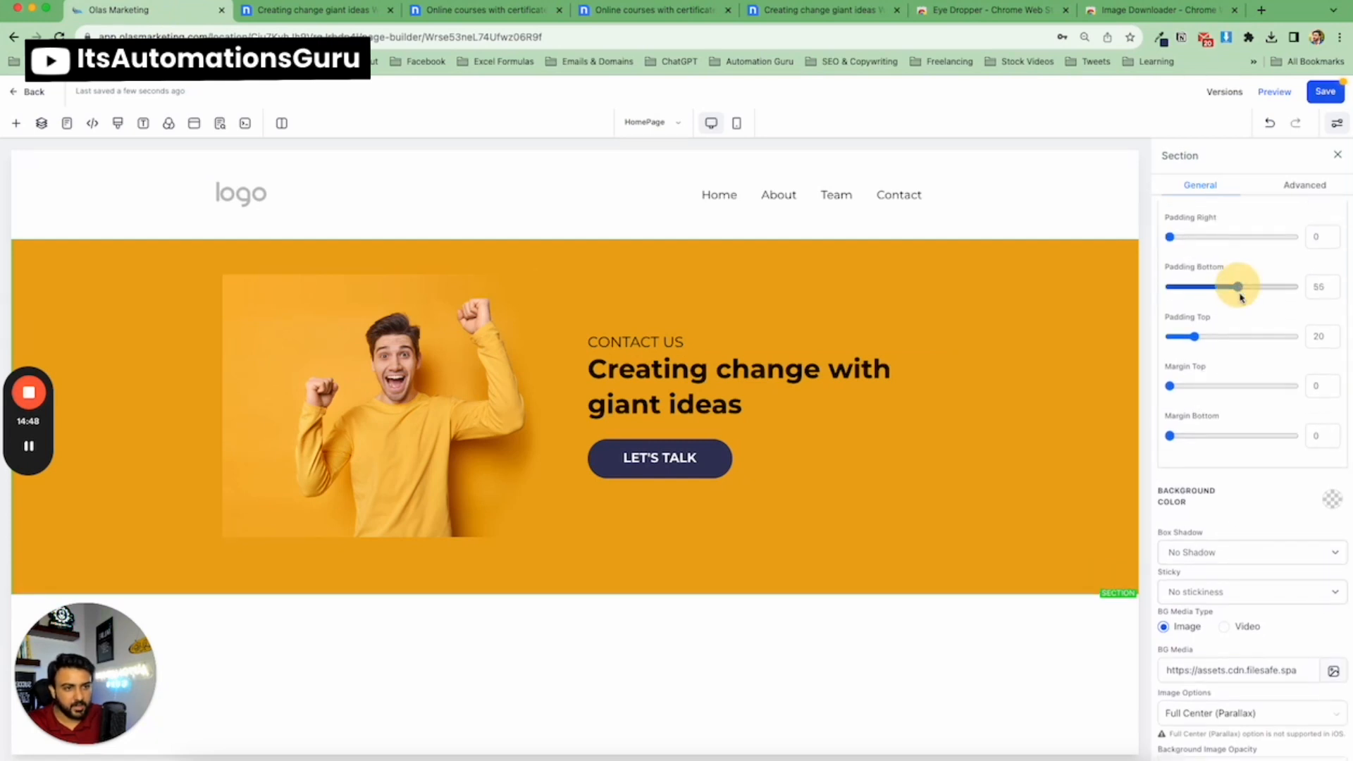
{"action": "left_click_drag", "start_coordinate": [1194, 336], "coordinate": [1278, 338]}
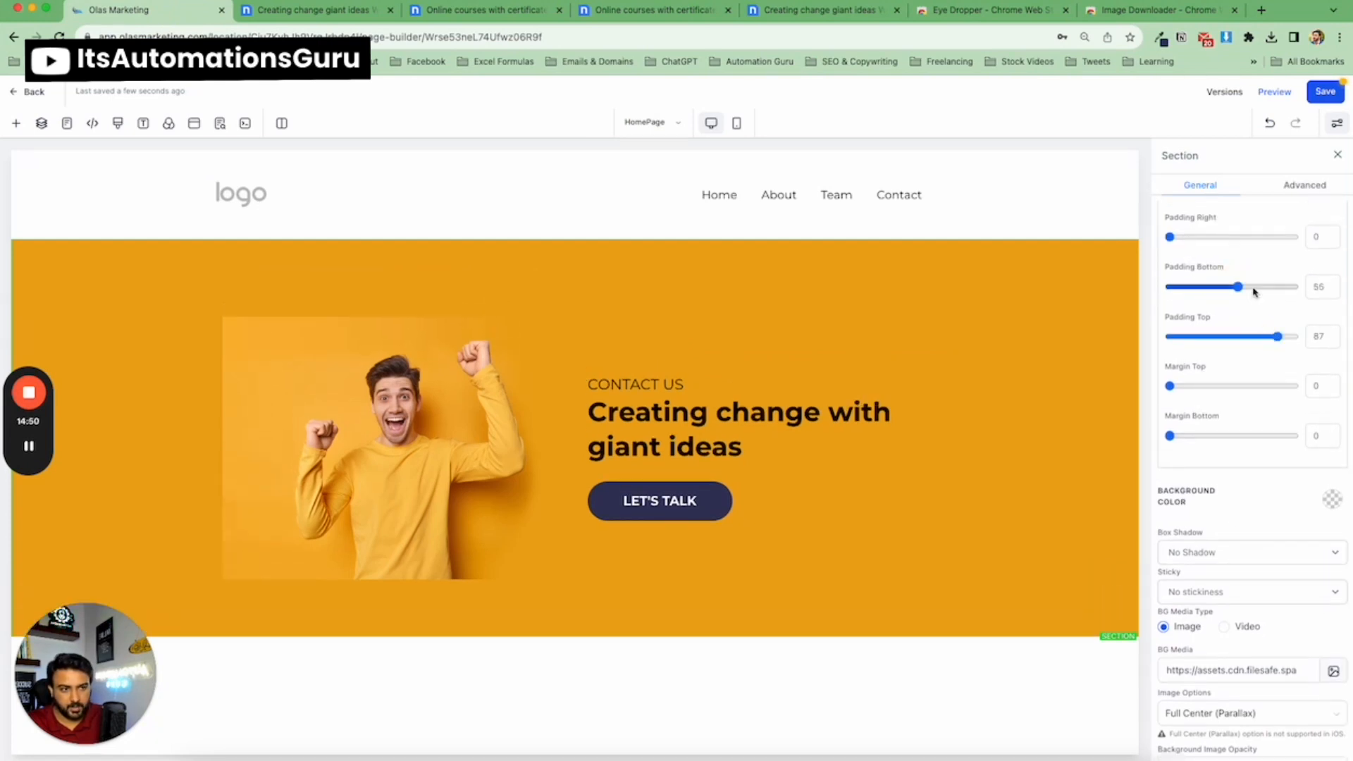
{"action": "left_click_drag", "start_coordinate": [1238, 287], "coordinate": [1289, 286]}
{"action": "left_click_drag", "start_coordinate": [1278, 336], "coordinate": [1306, 334]}
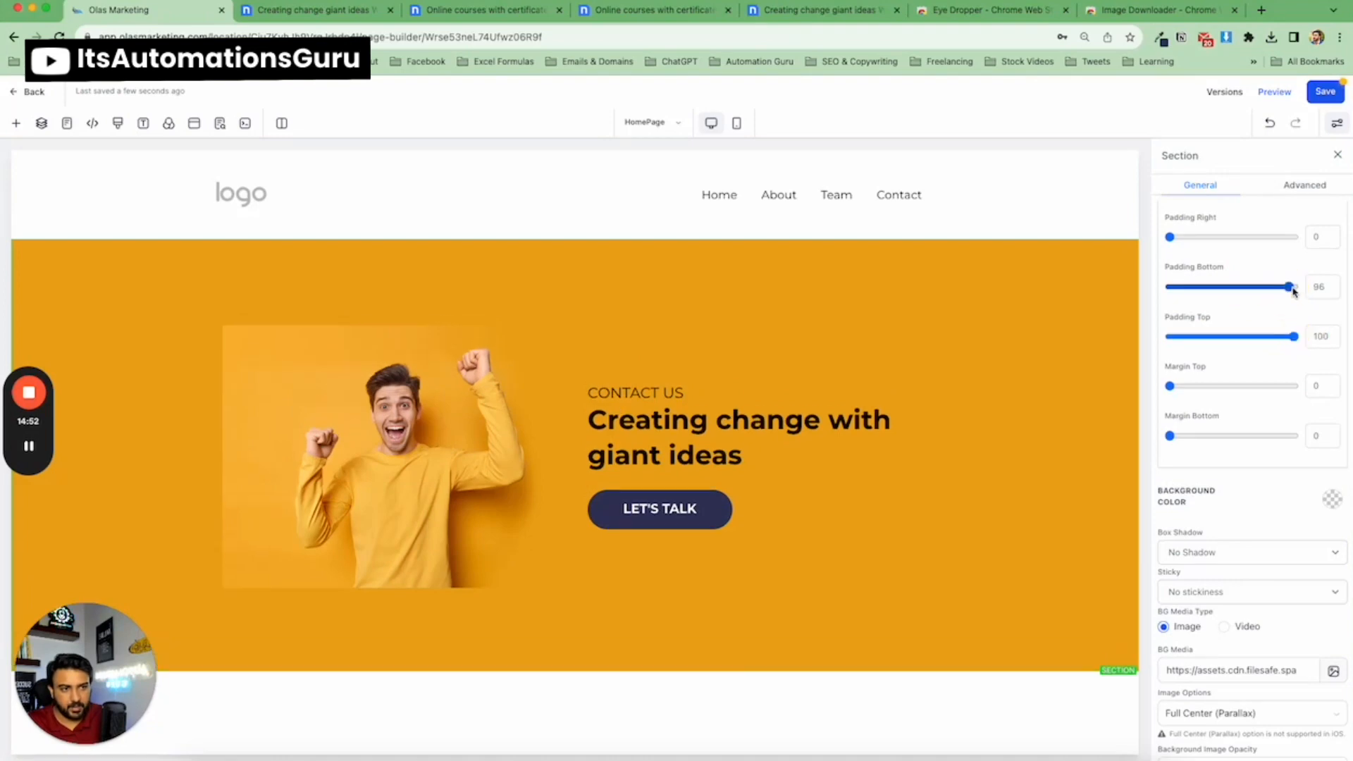
{"action": "left_click_drag", "start_coordinate": [1289, 286], "coordinate": [1299, 286]}
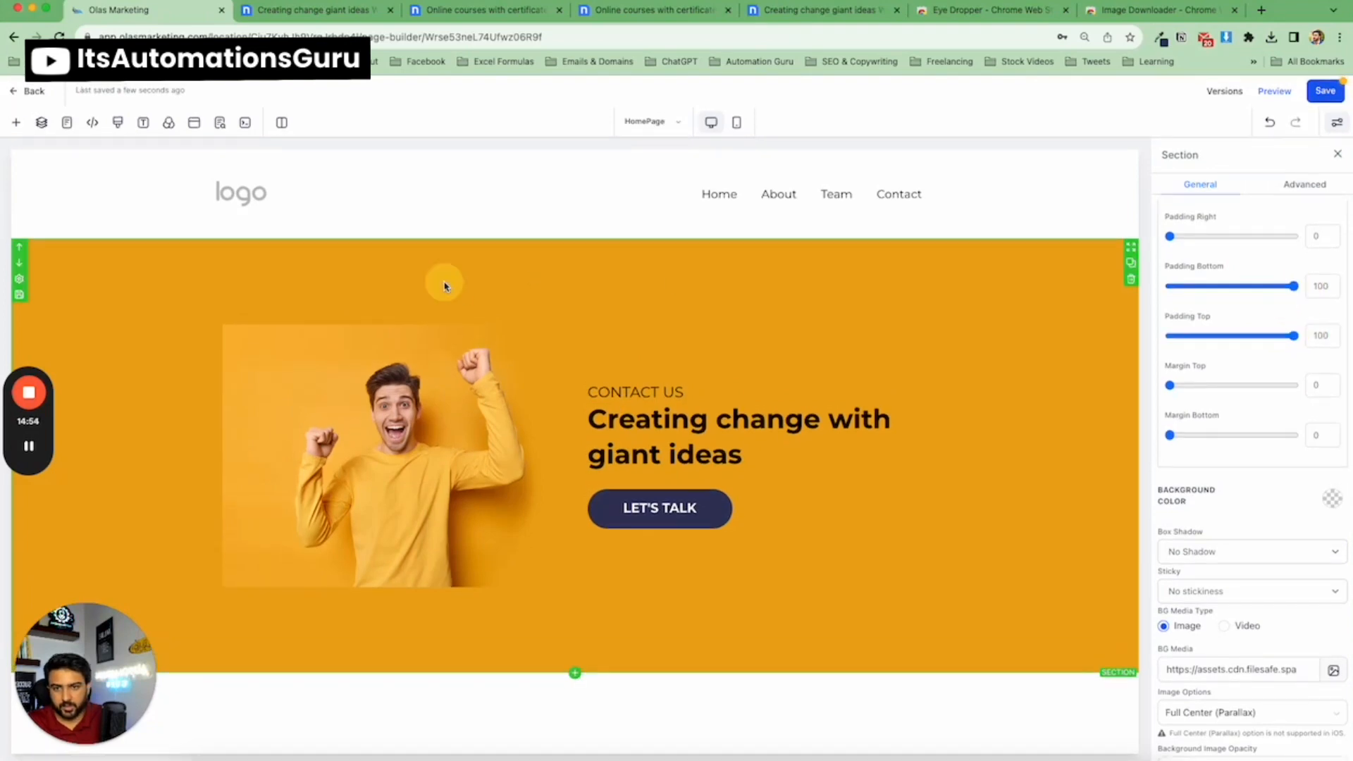
Inspect the hero image, its column and the hero section settings, comparing the image against the nicepage template.
{"action": "left_click", "coordinate": [339, 362]}
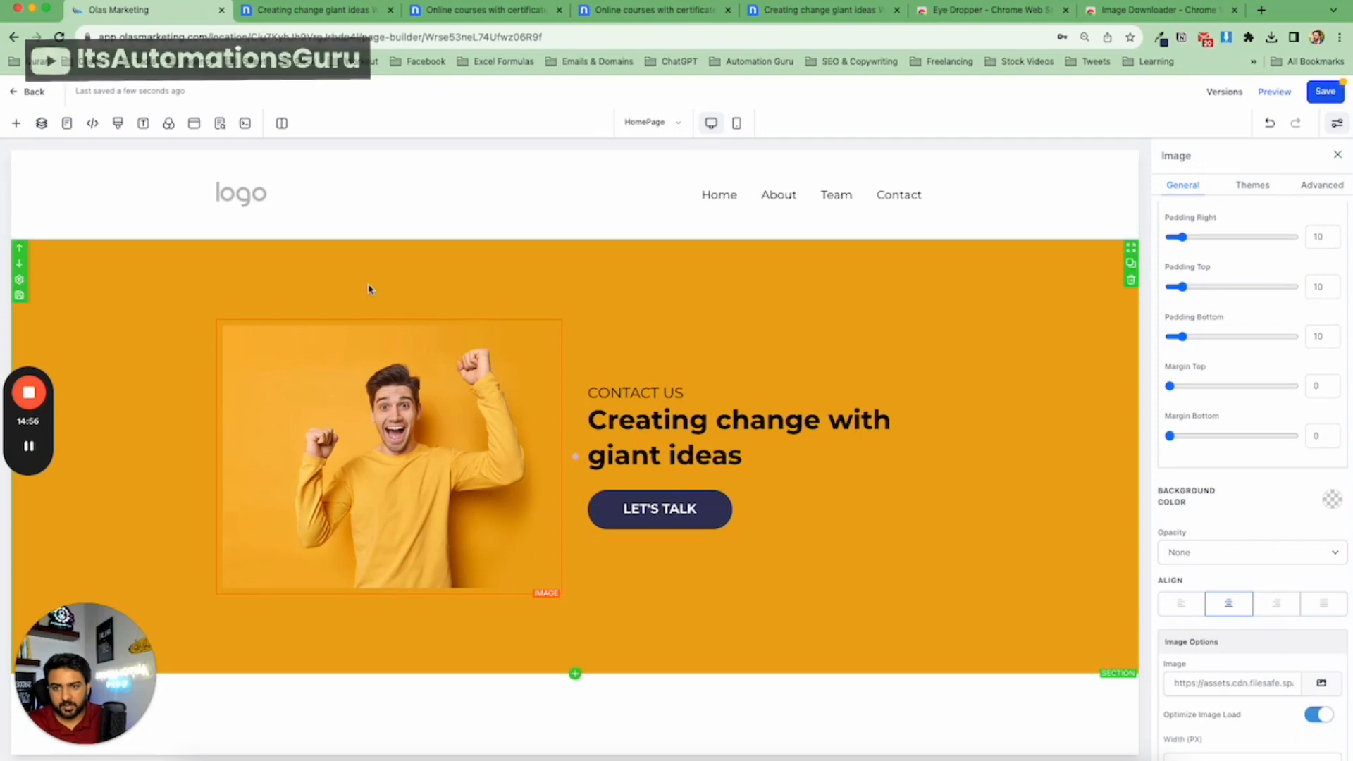
{"action": "left_click", "coordinate": [404, 321]}
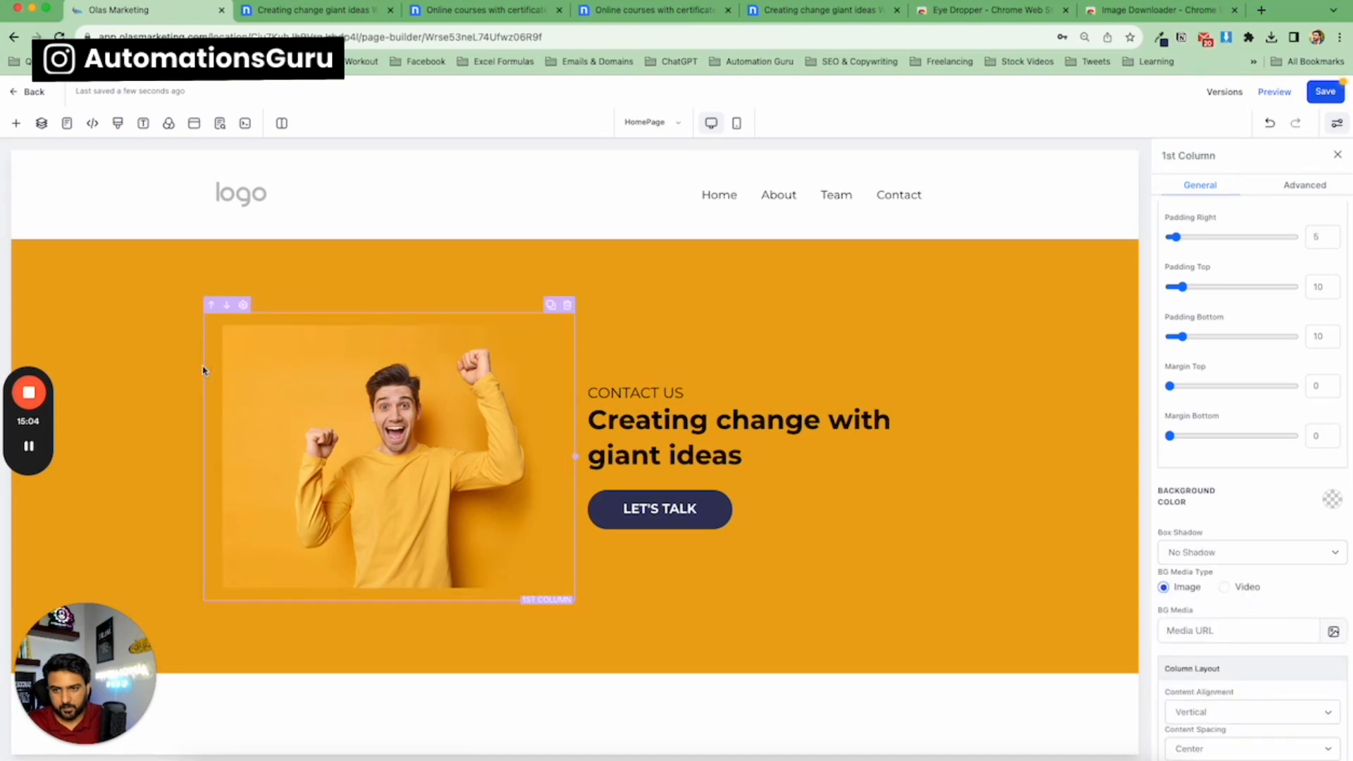
{"action": "left_click", "coordinate": [168, 372]}
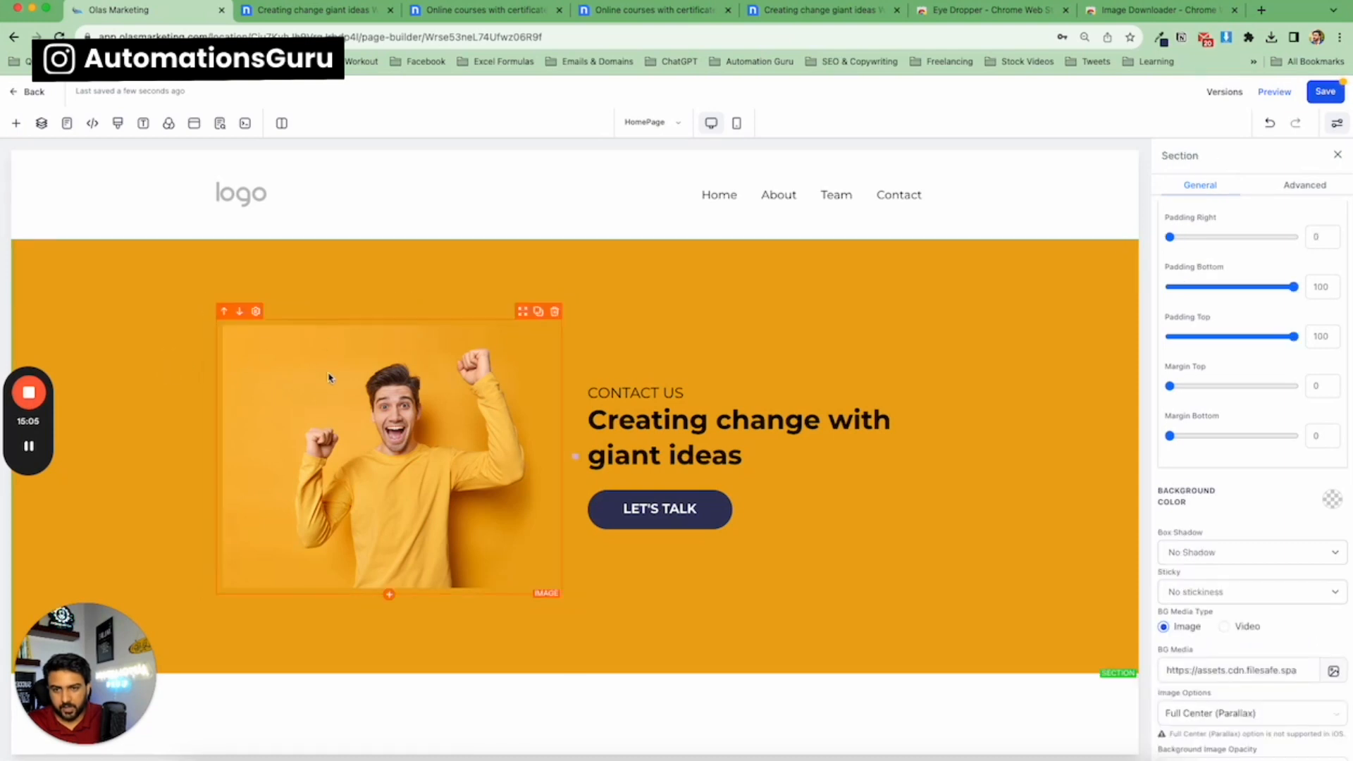
{"action": "left_click", "coordinate": [336, 10]}
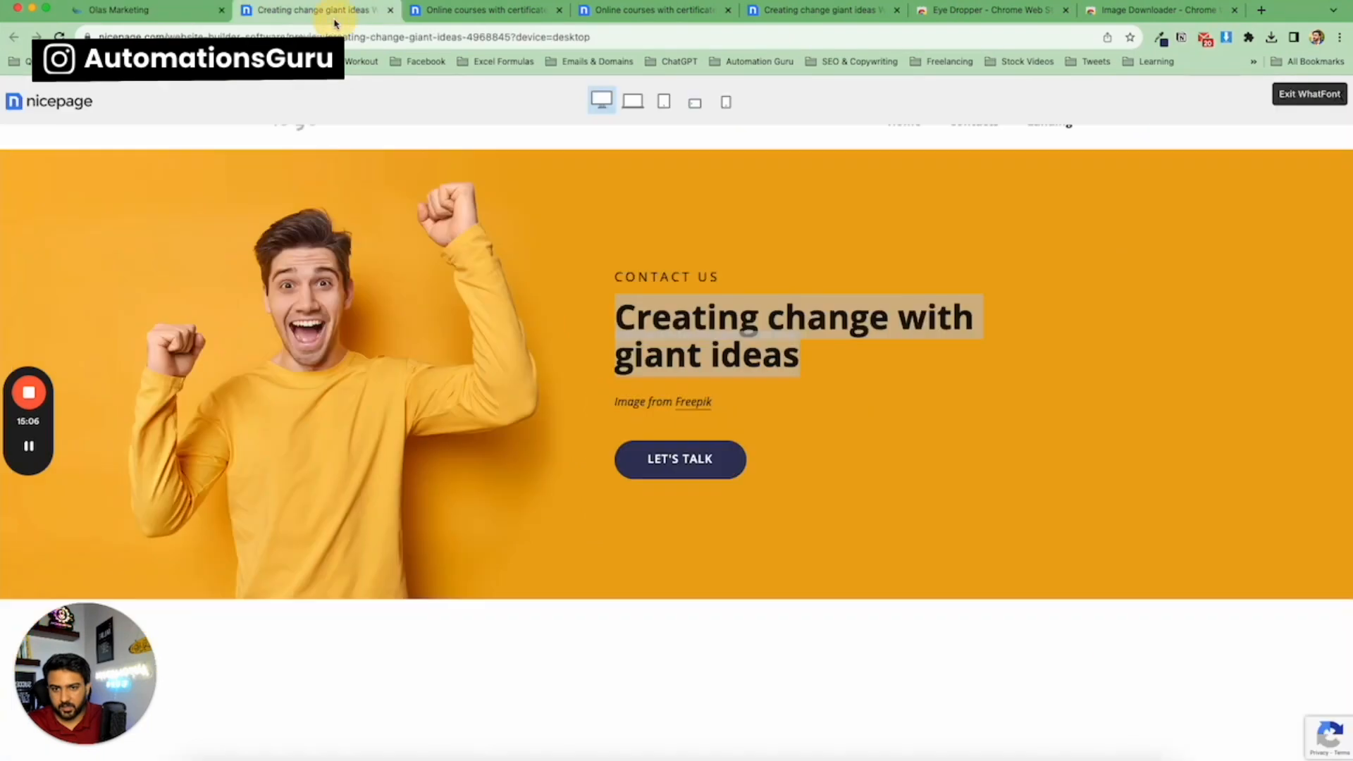
{"action": "left_click", "coordinate": [187, 13]}
{"action": "left_click", "coordinate": [443, 356]}
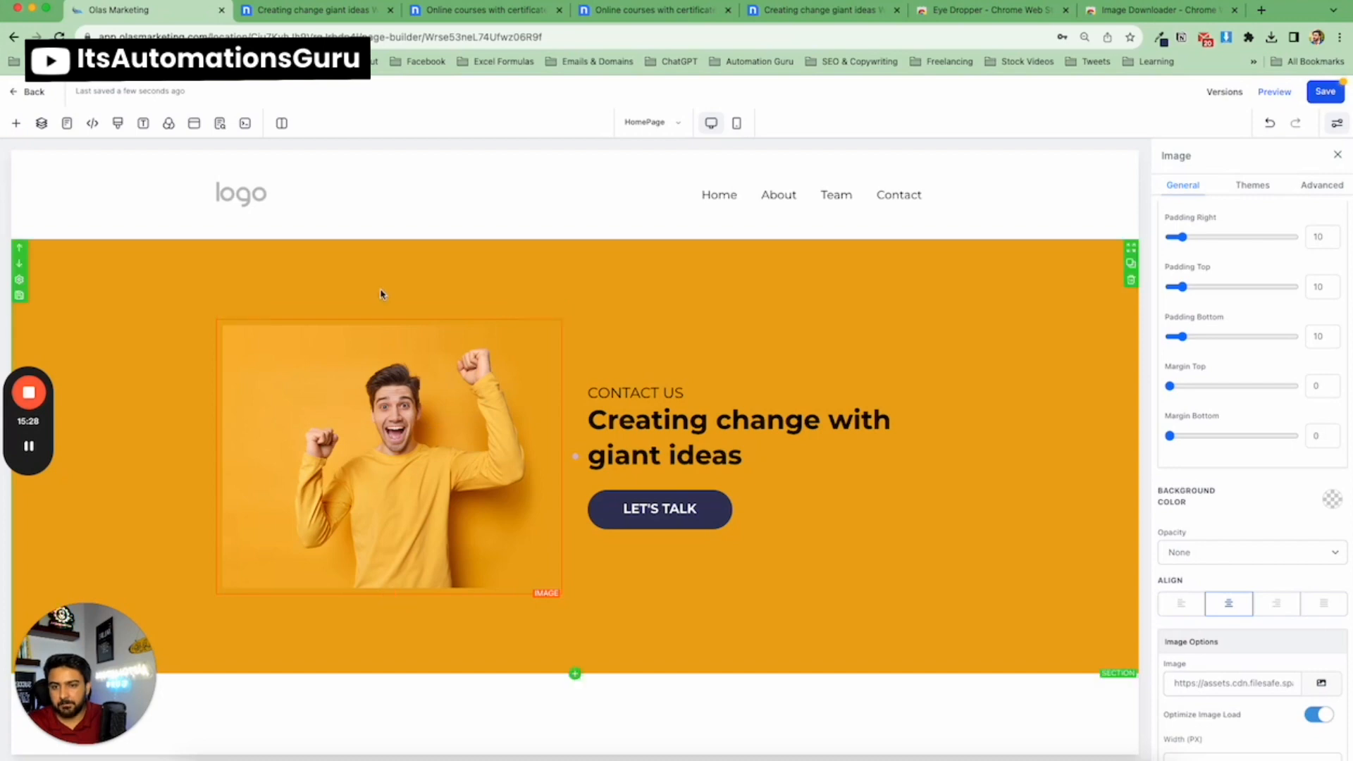
{"action": "scroll", "coordinate": [1289, 514], "scroll_direction": "down", "scroll_amount": 2}
{"action": "scroll", "coordinate": [1284, 536], "scroll_direction": "down", "scroll_amount": 2}
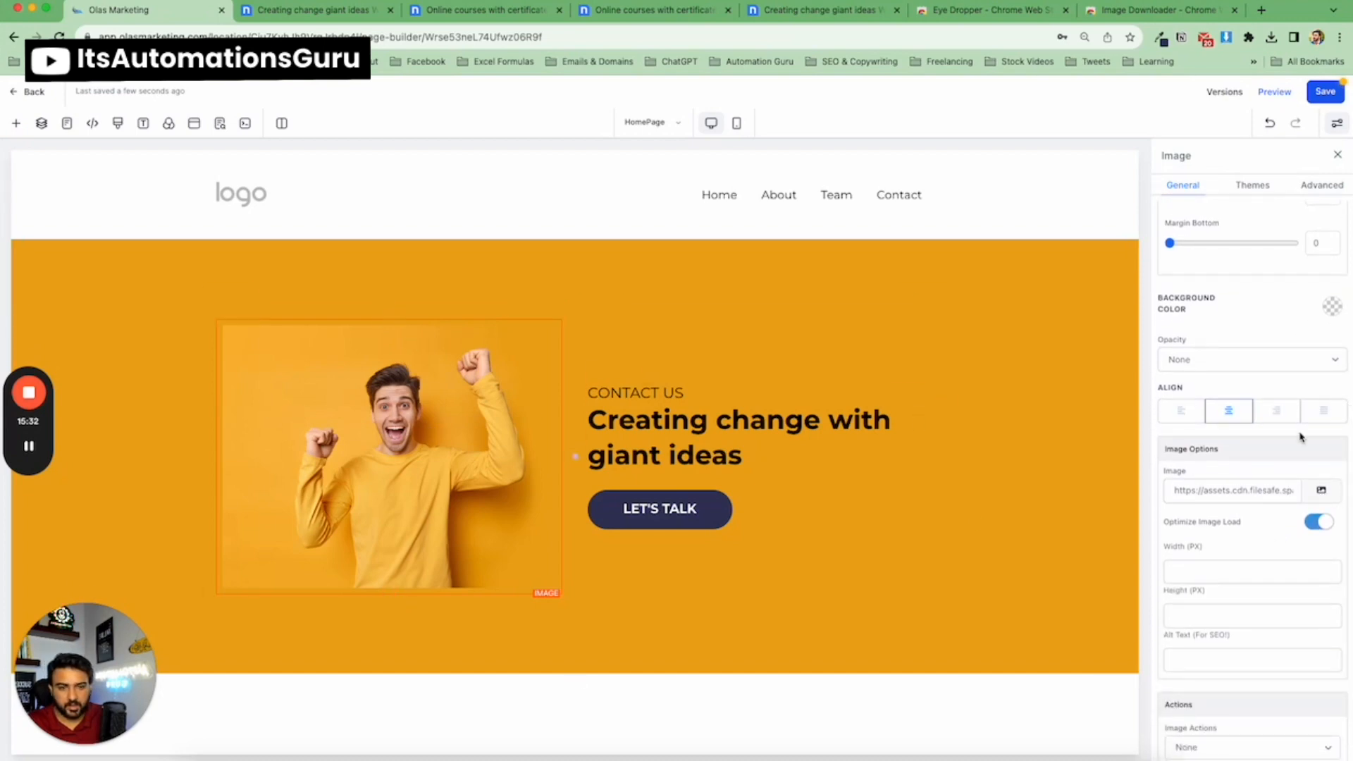
{"action": "scroll", "coordinate": [1254, 467], "scroll_direction": "up", "scroll_amount": 1}
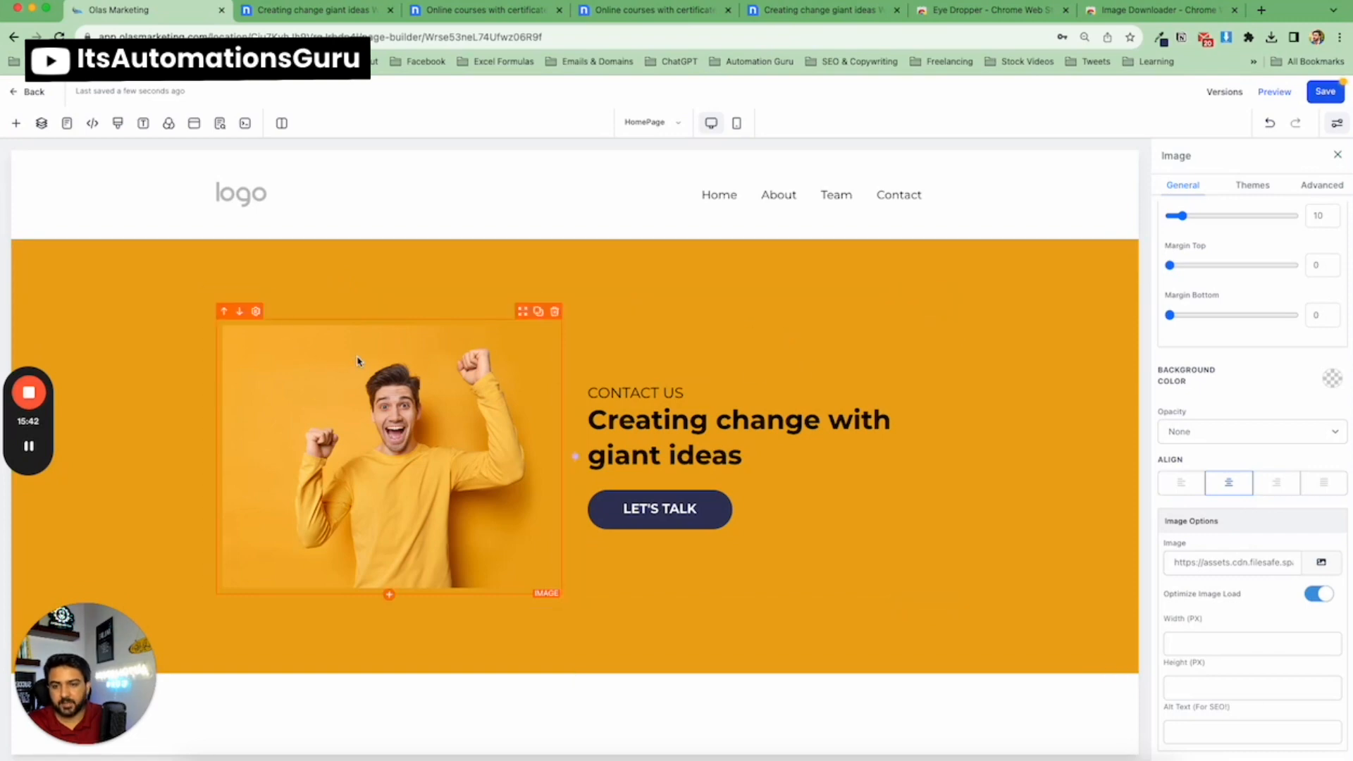
Compare the template's hero image with the page again and review the image element's spacing and size options.
{"action": "left_click", "coordinate": [333, 16]}
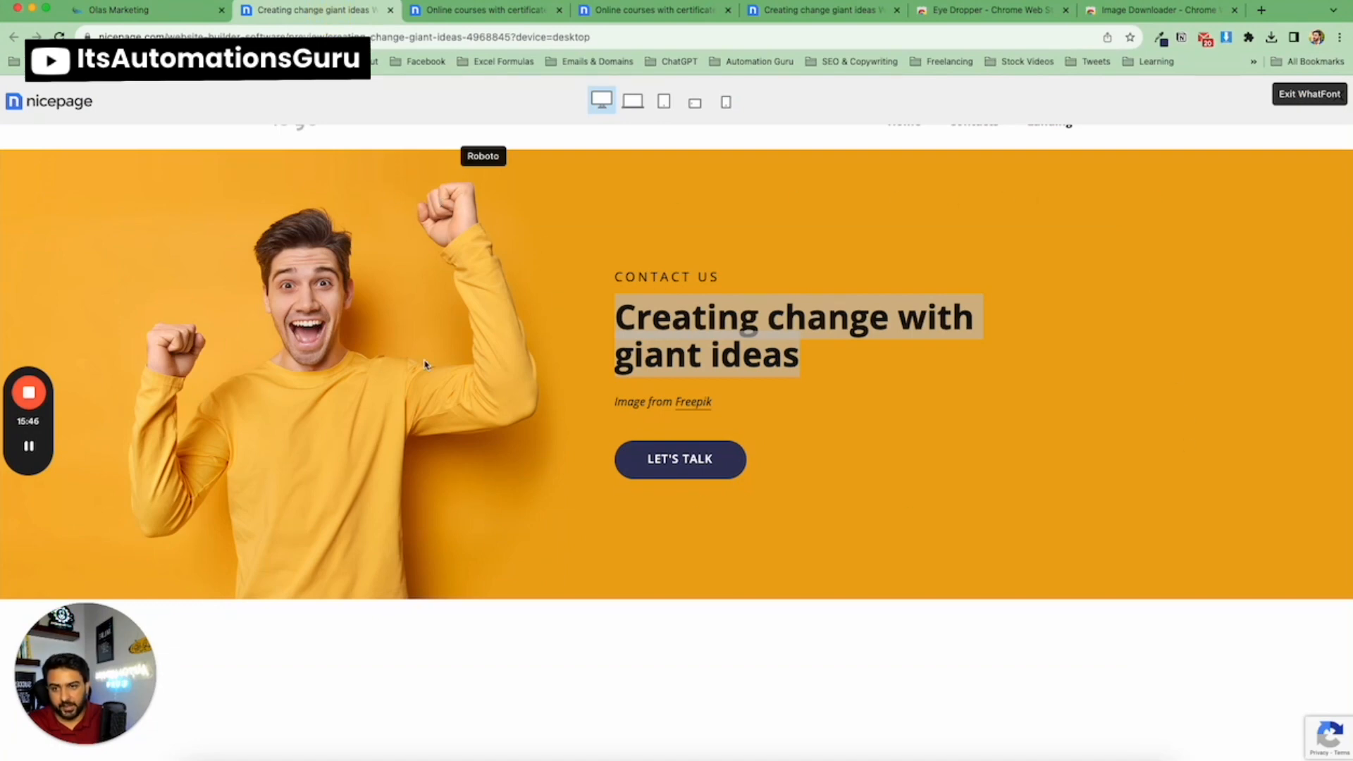
{"action": "left_click", "coordinate": [119, 10]}
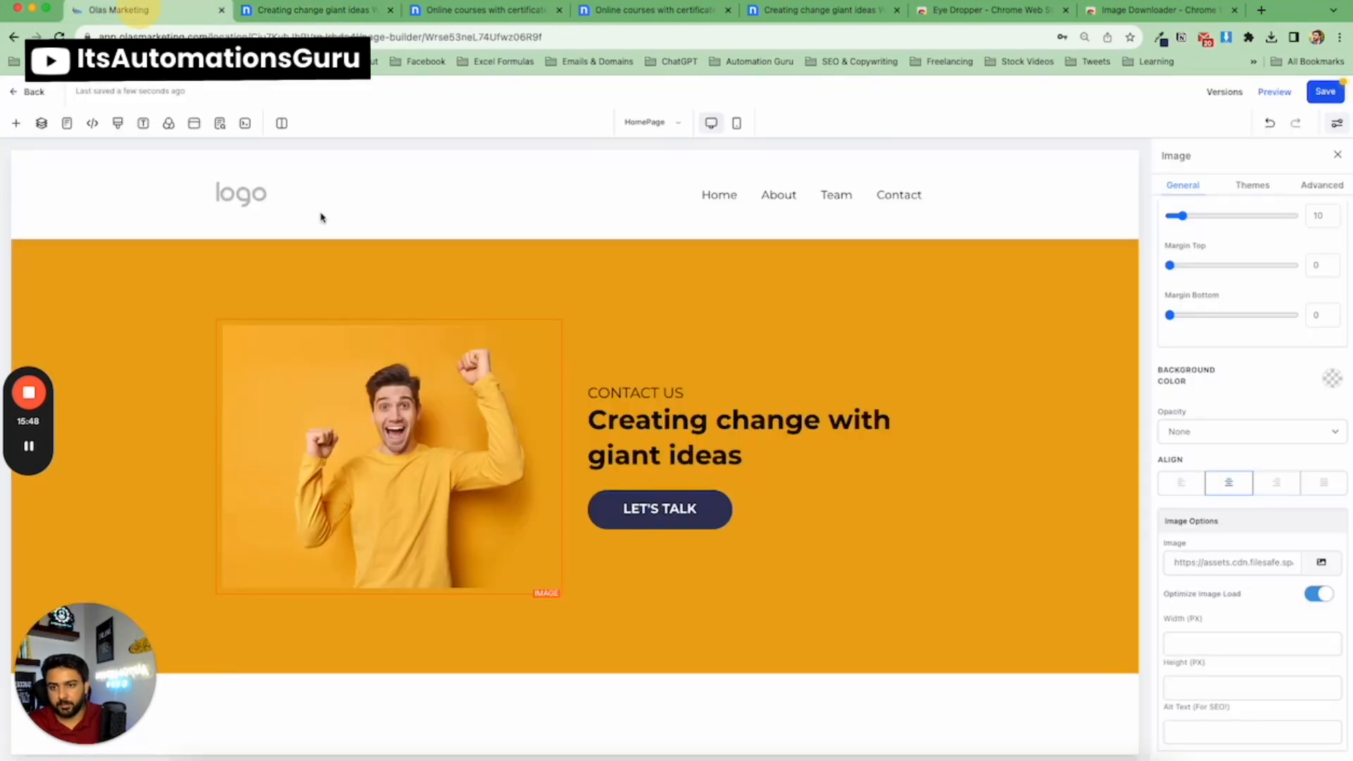
{"action": "left_click", "coordinate": [1003, 337]}
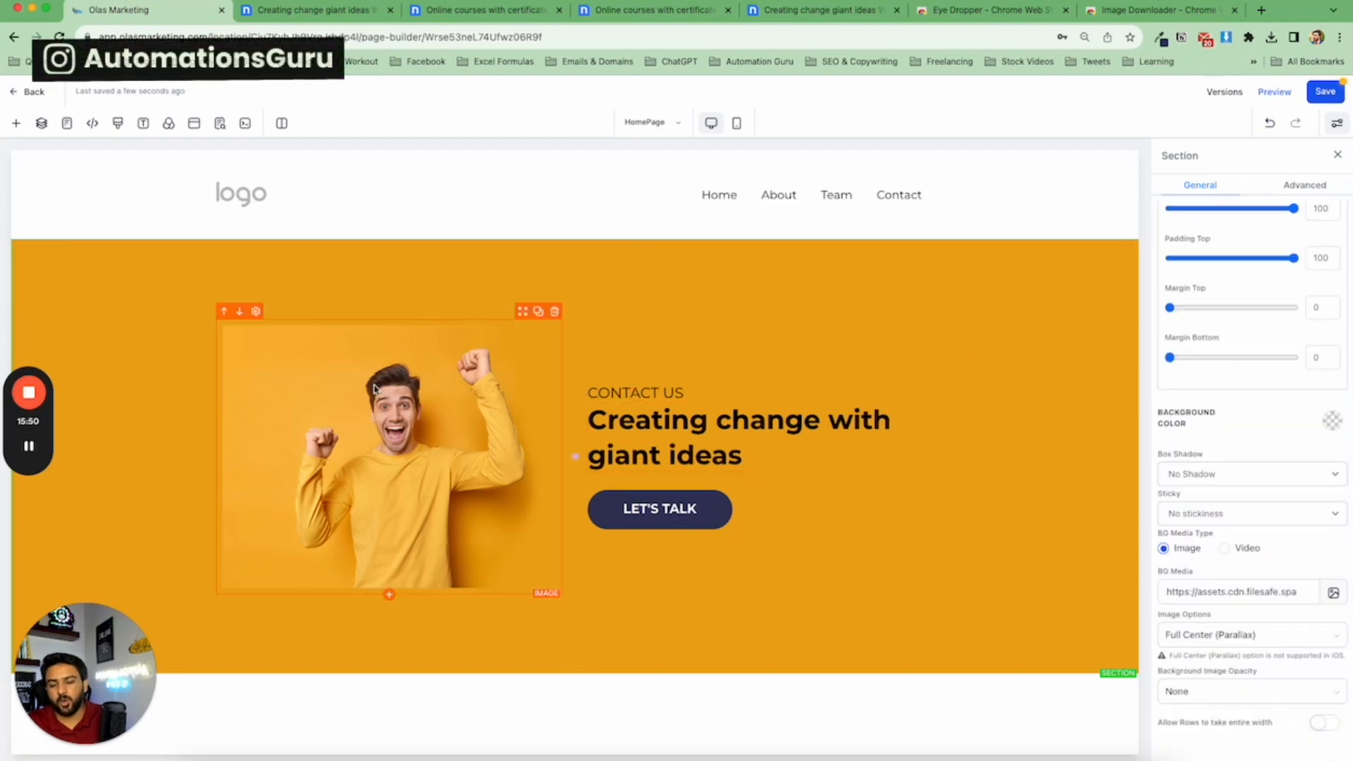
{"action": "left_click", "coordinate": [414, 391]}
{"action": "scroll", "coordinate": [1284, 458], "scroll_direction": "down", "scroll_amount": 1}
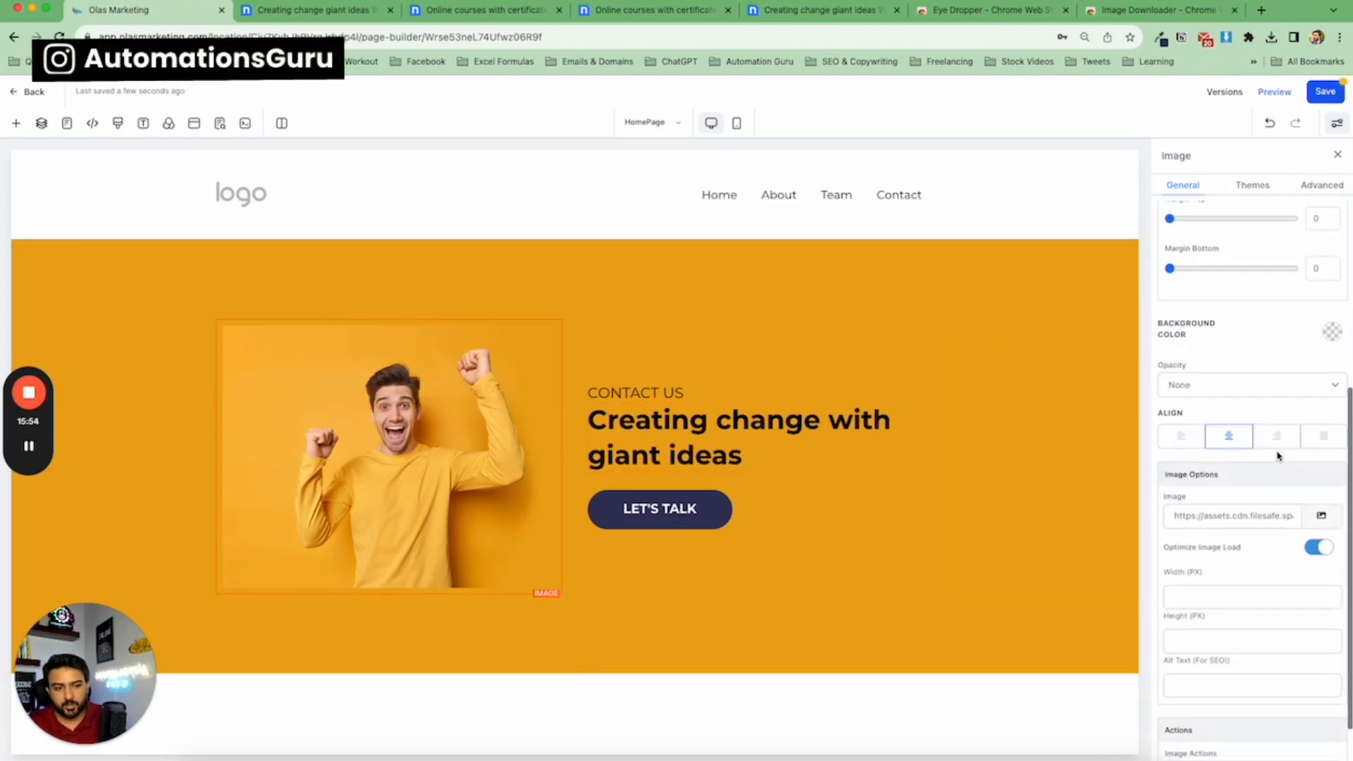
{"action": "scroll", "coordinate": [1278, 457], "scroll_direction": "up", "scroll_amount": 4}
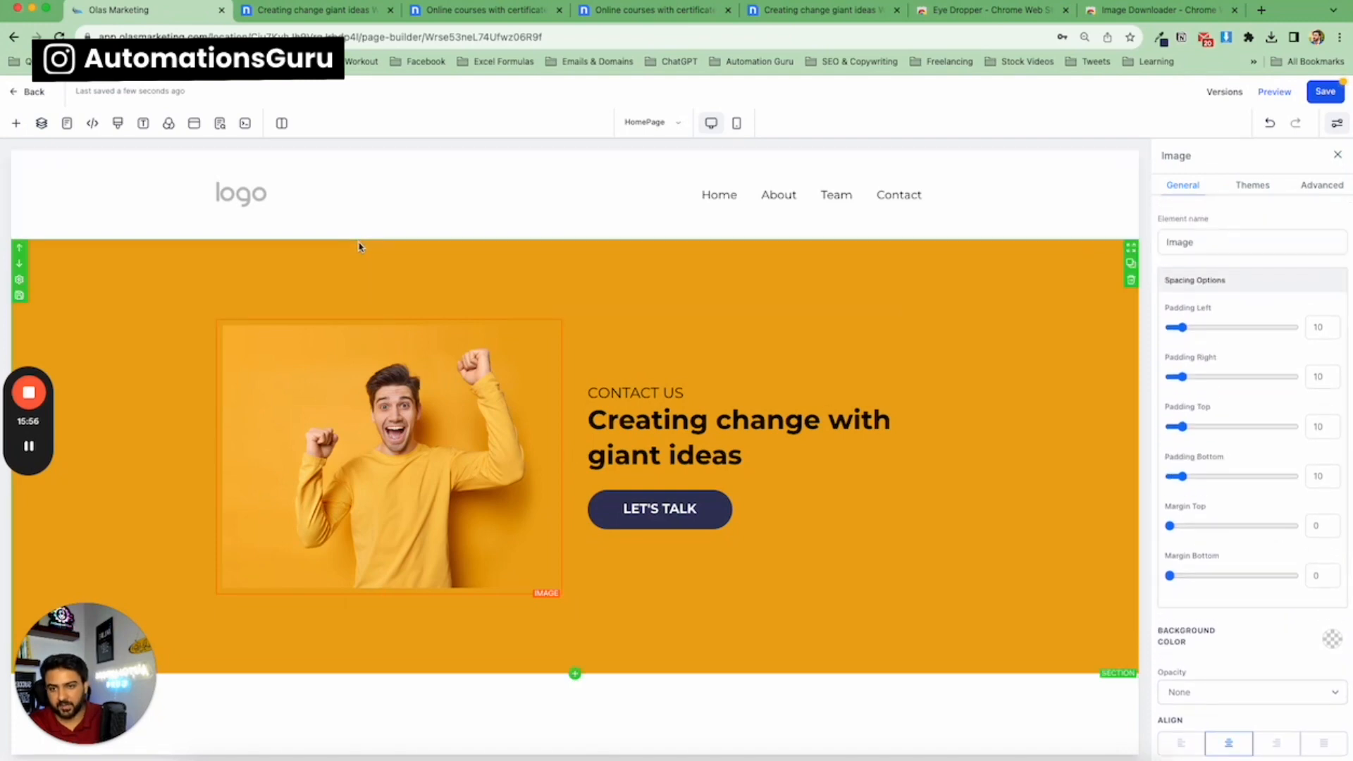
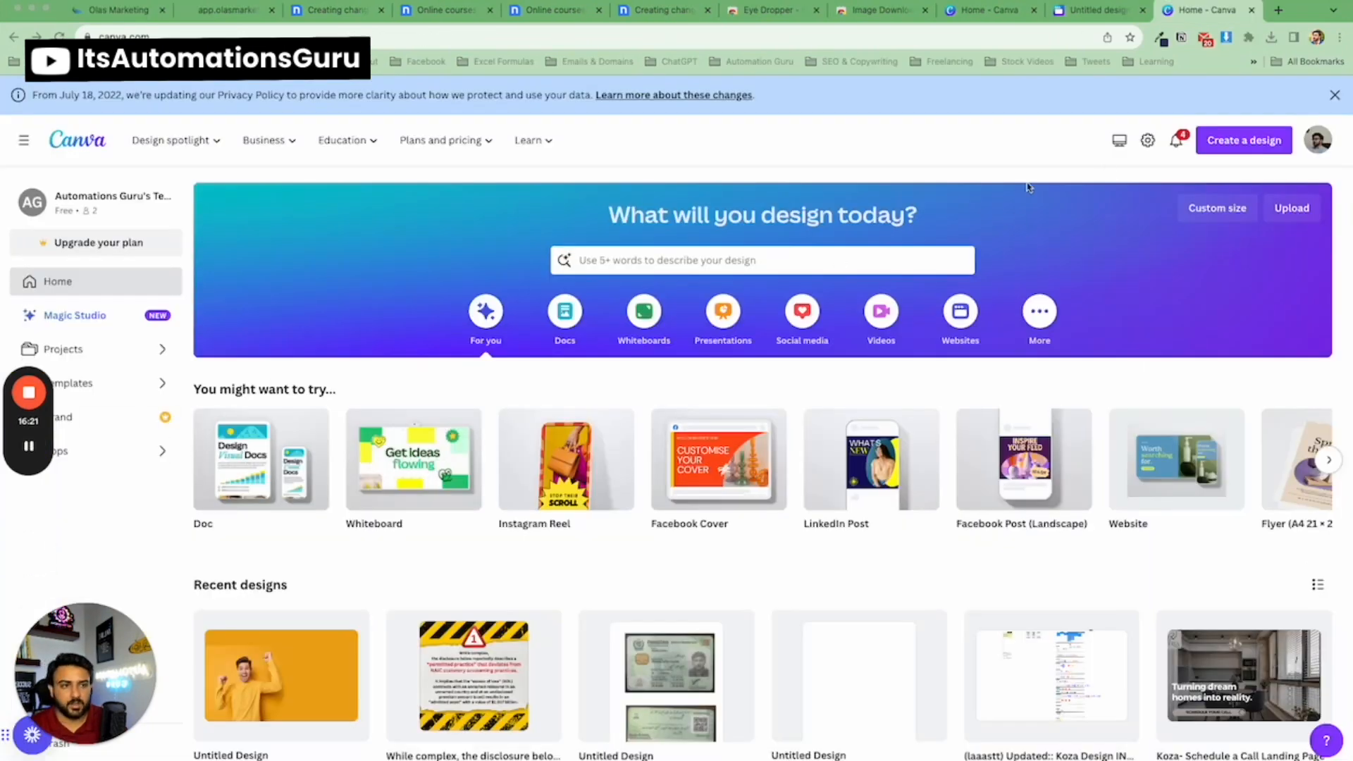
Start a new Website-sized design in Canva, then return to the earlier hero image design.
{"action": "left_click", "coordinate": [1253, 149]}
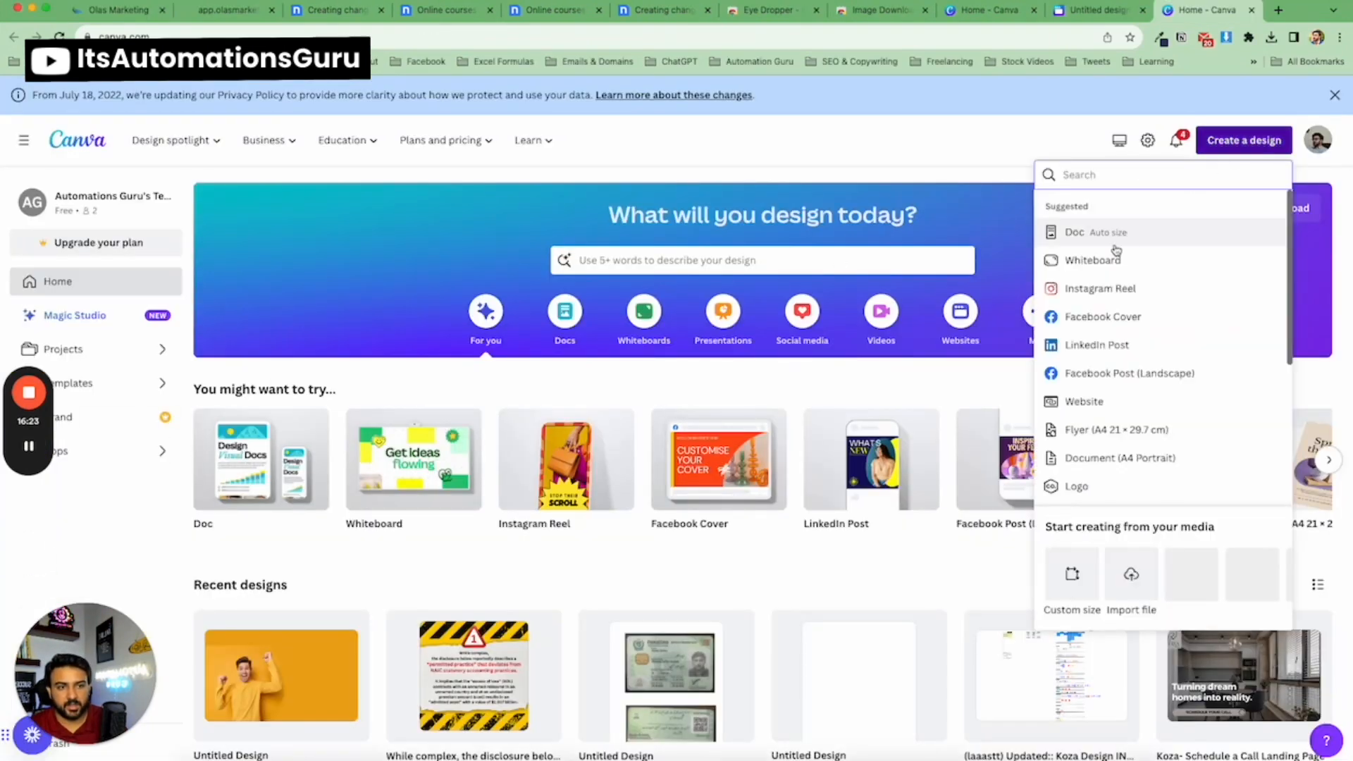
{"action": "left_click", "coordinate": [1099, 402]}
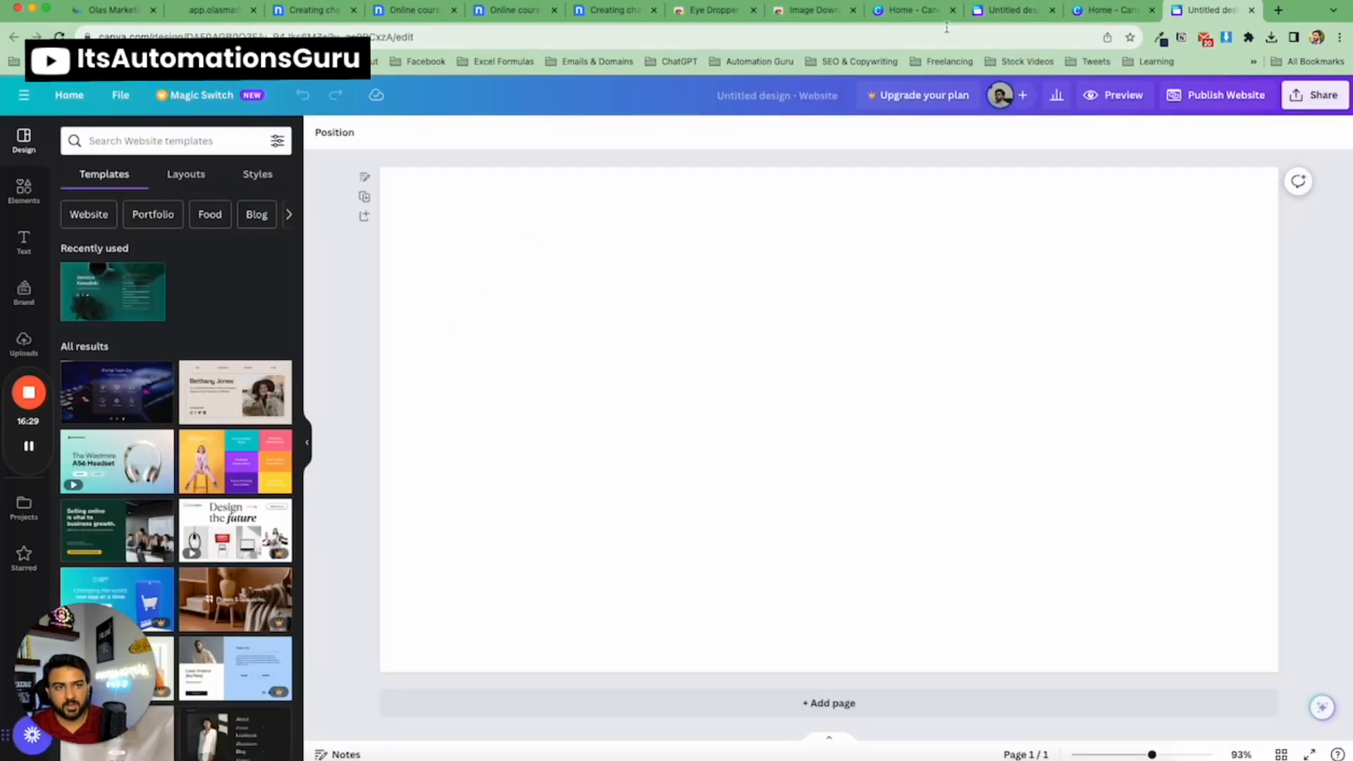
{"action": "key", "text": "ctrl+shift+Tab"}
{"action": "left_click", "coordinate": [589, 200]}
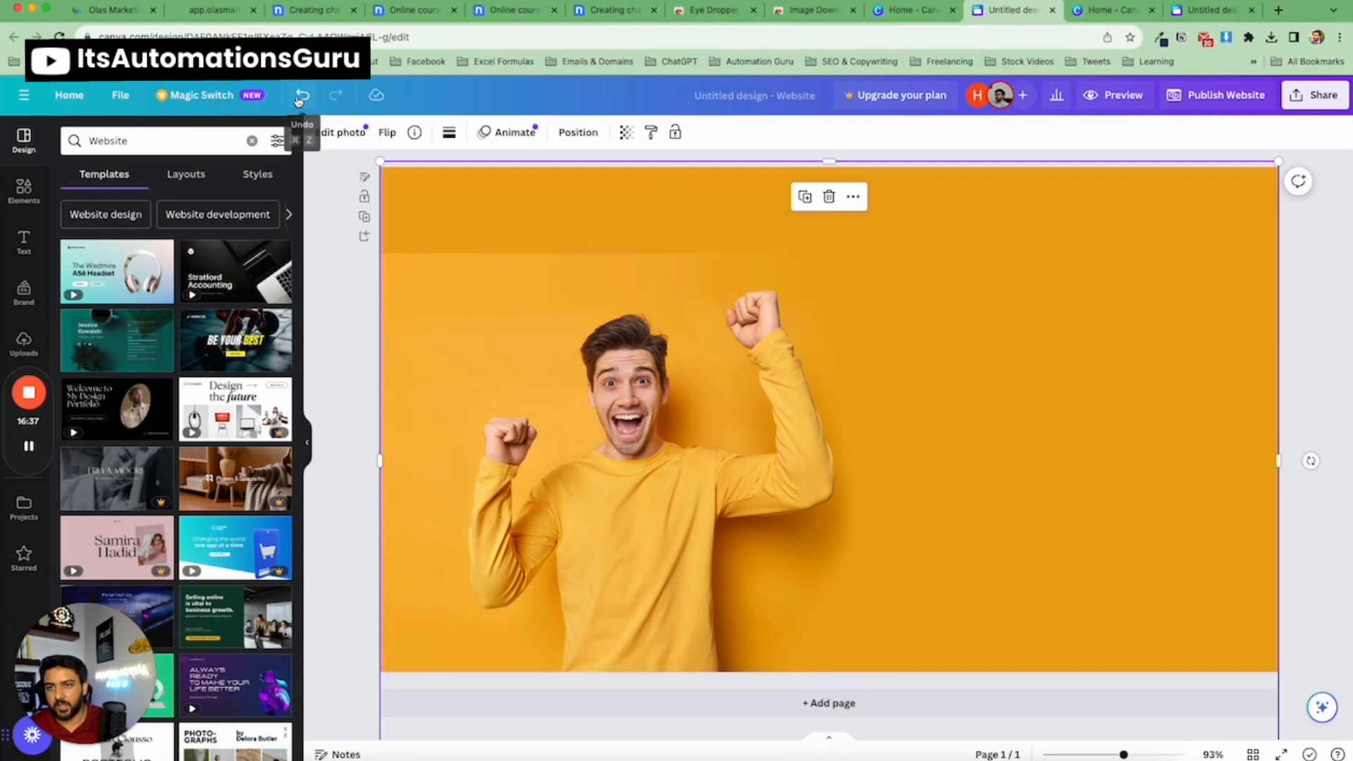
Compare the page preview with the Canva hero image, then return to the page builder and close the preview.
{"action": "left_click", "coordinate": [212, 19]}
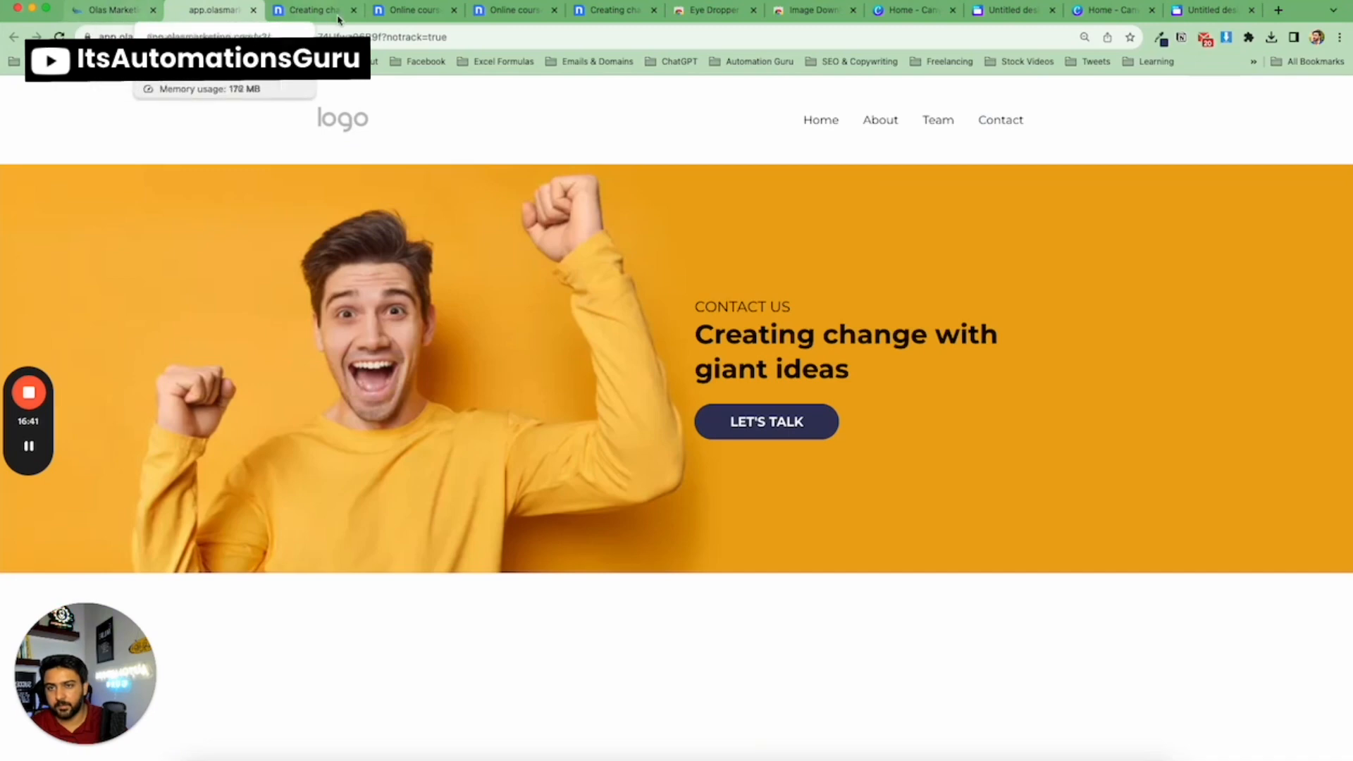
{"action": "left_click", "coordinate": [1116, 12]}
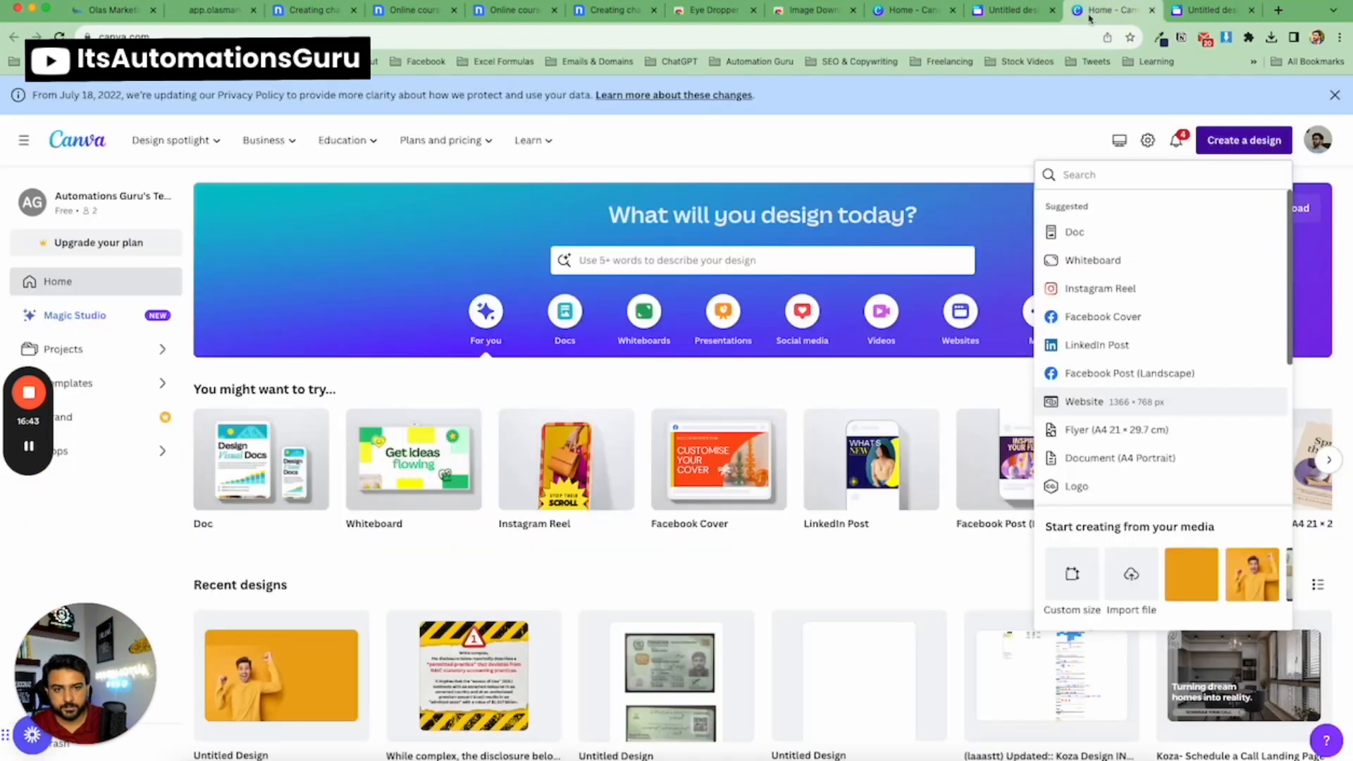
{"action": "left_click", "coordinate": [1034, 18]}
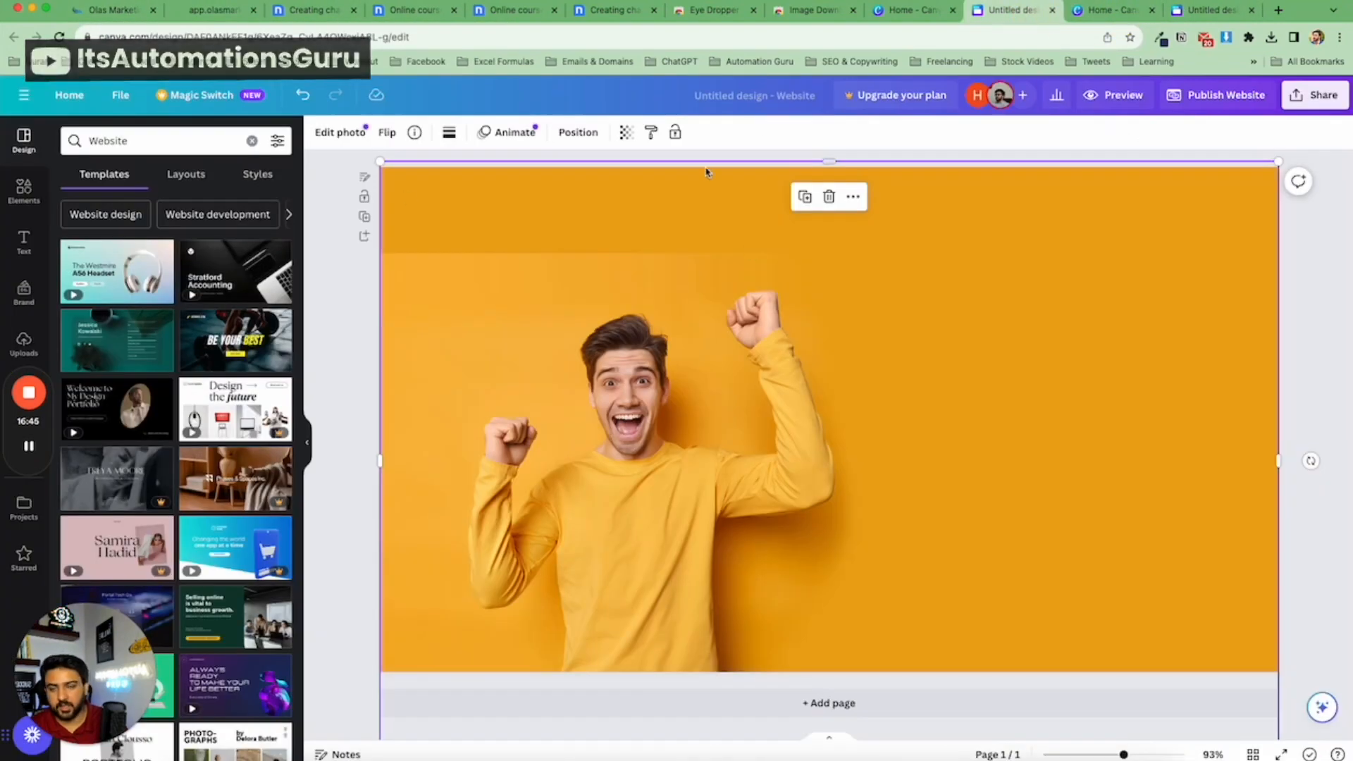
{"action": "left_click", "coordinate": [110, 13]}
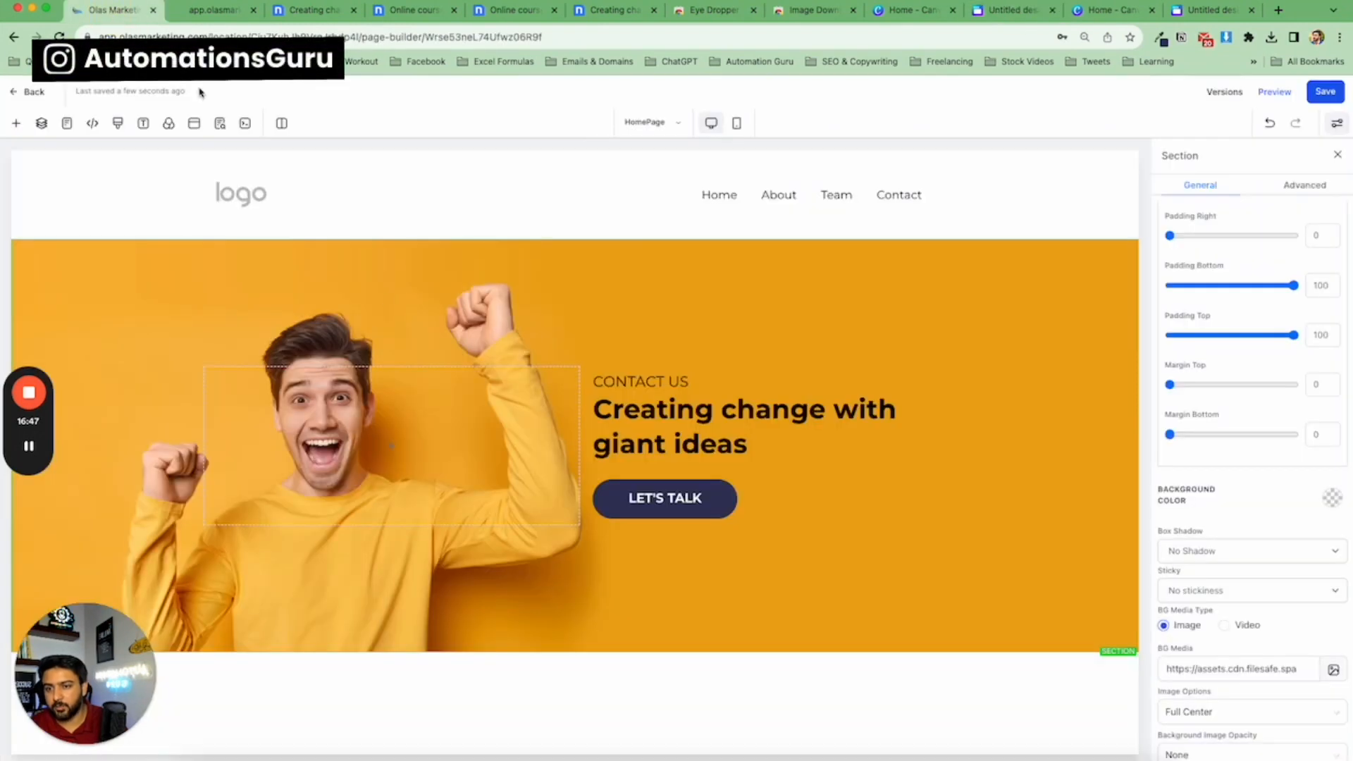
{"action": "left_click", "coordinate": [253, 9]}
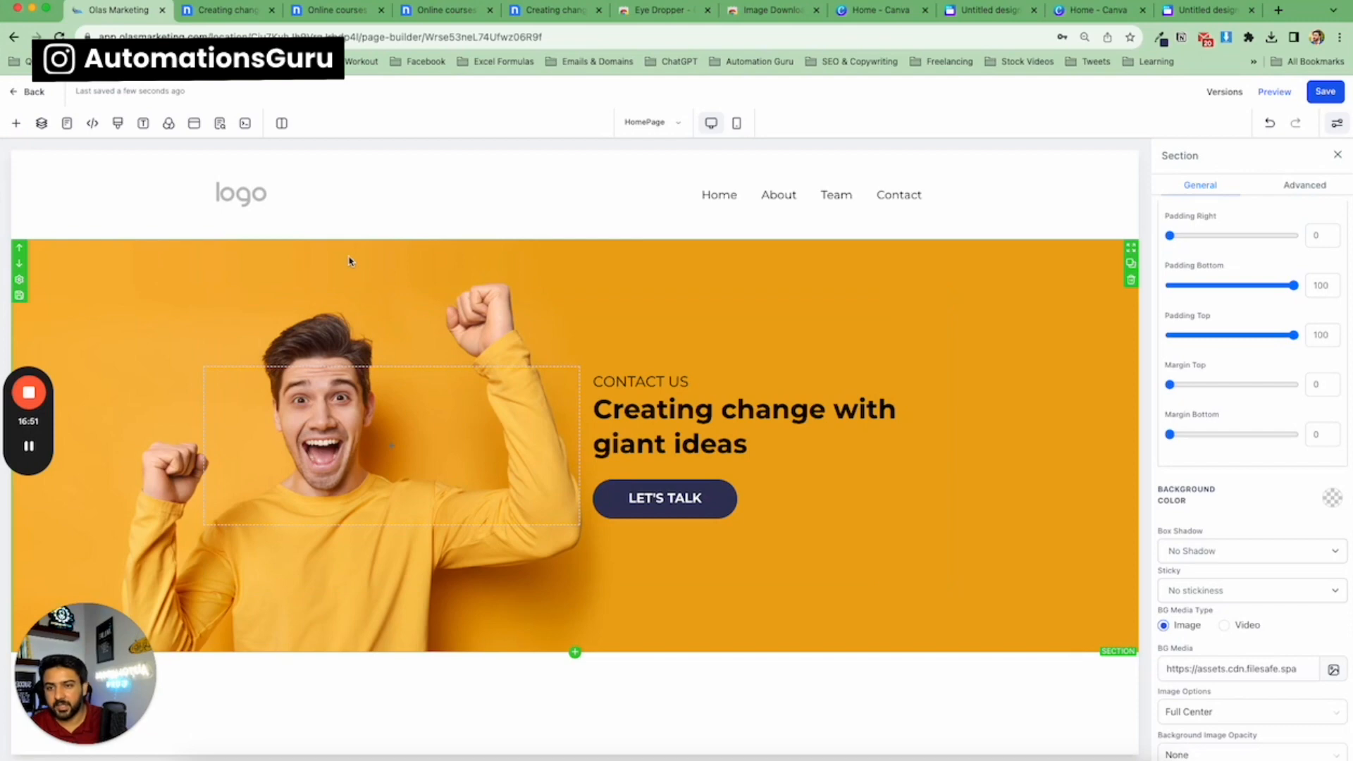
Open the hero section's background media library and go back without choosing an image.
{"action": "scroll", "coordinate": [1272, 557], "scroll_direction": "down", "scroll_amount": 2}
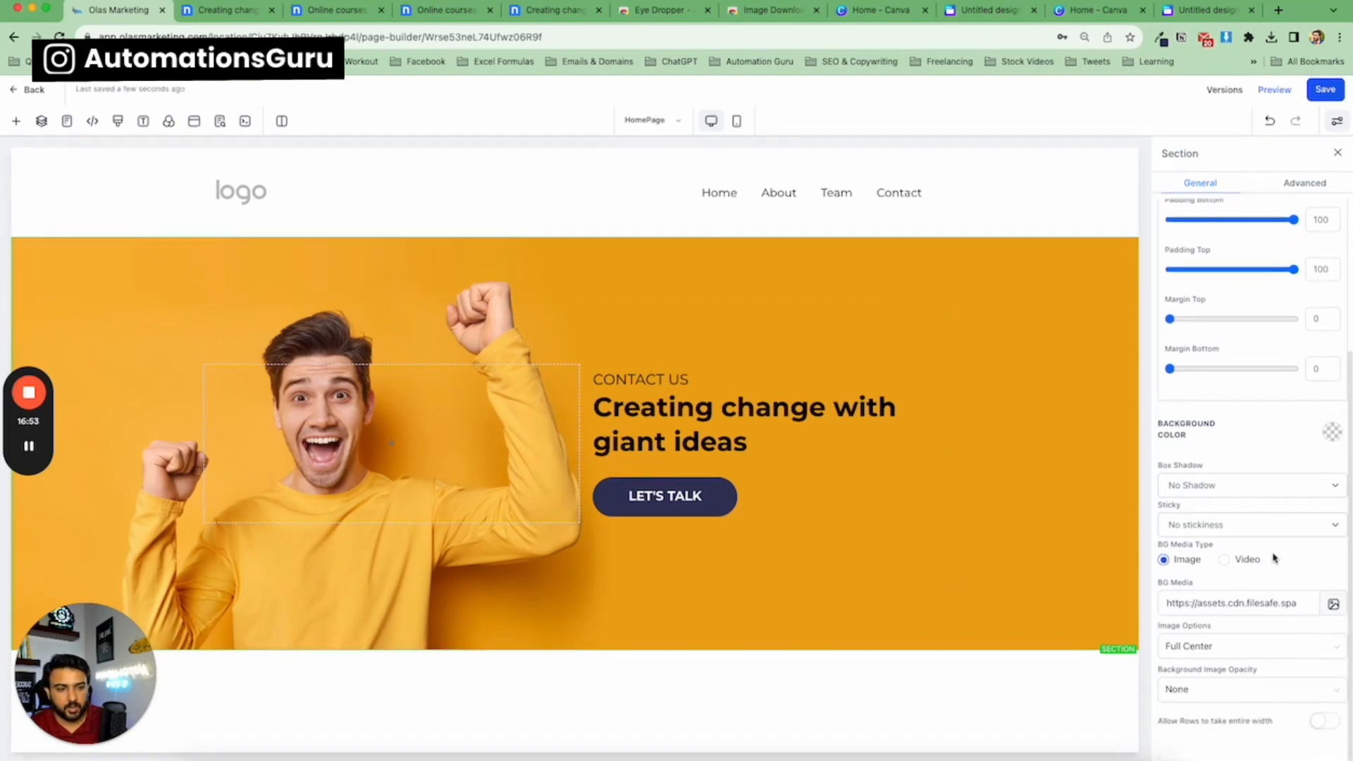
{"action": "left_click", "coordinate": [1323, 610]}
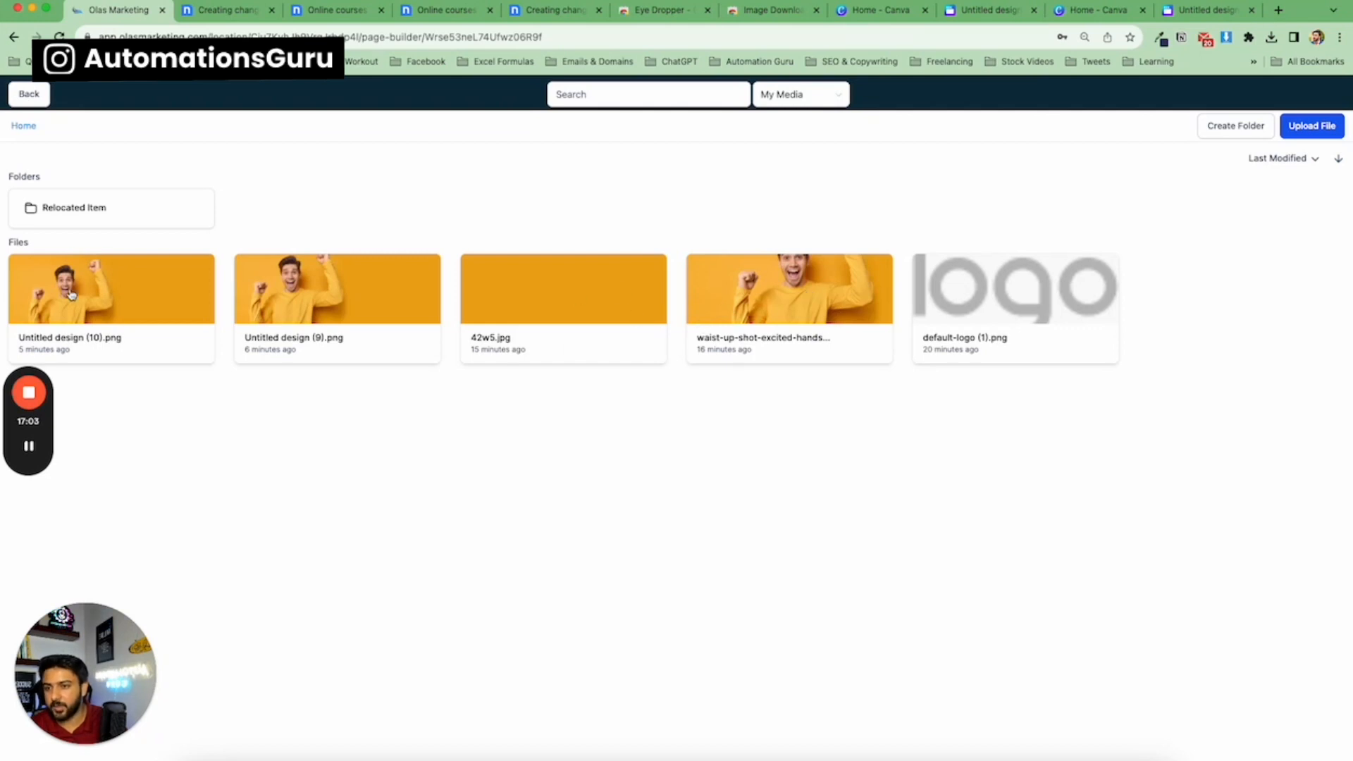
{"action": "left_click", "coordinate": [35, 103]}
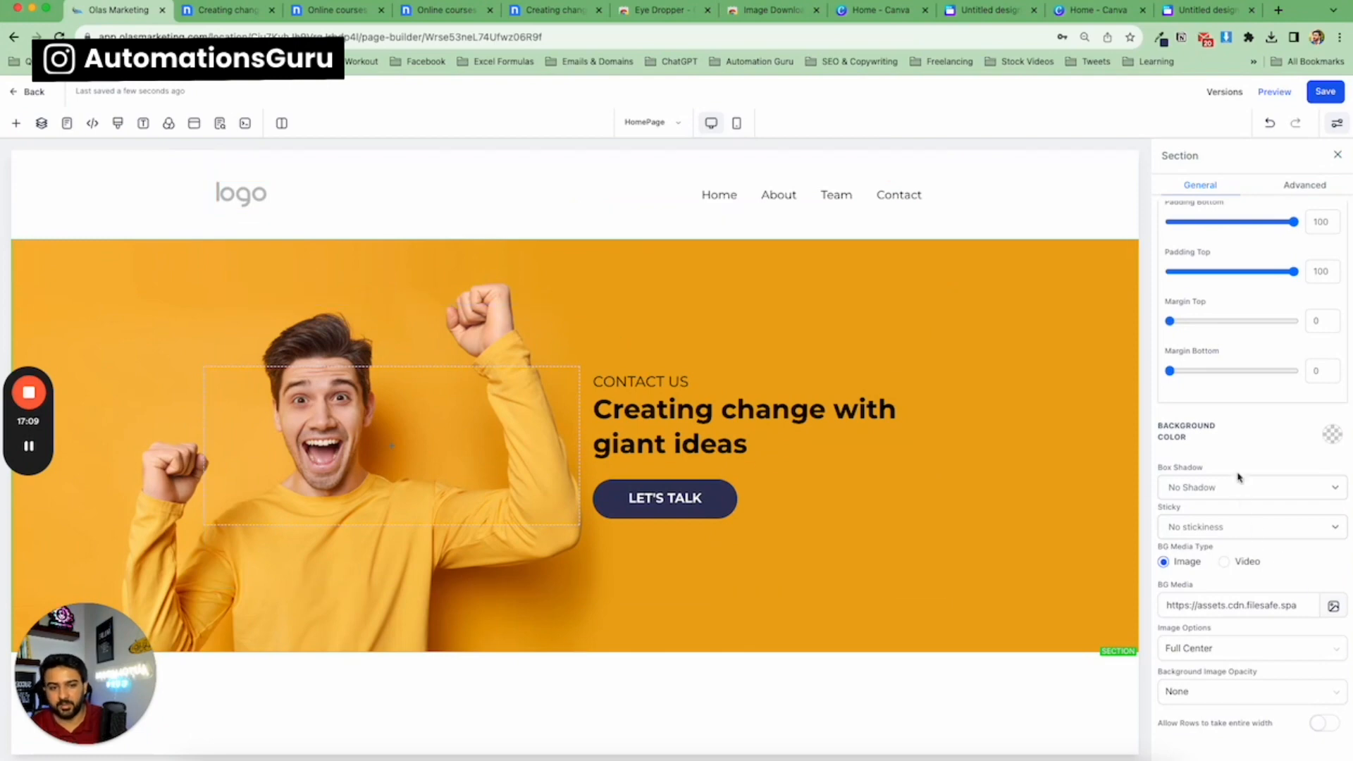
Set the hero's two-column row top padding to 150 and bottom padding to 100.
{"action": "left_click", "coordinate": [710, 341]}
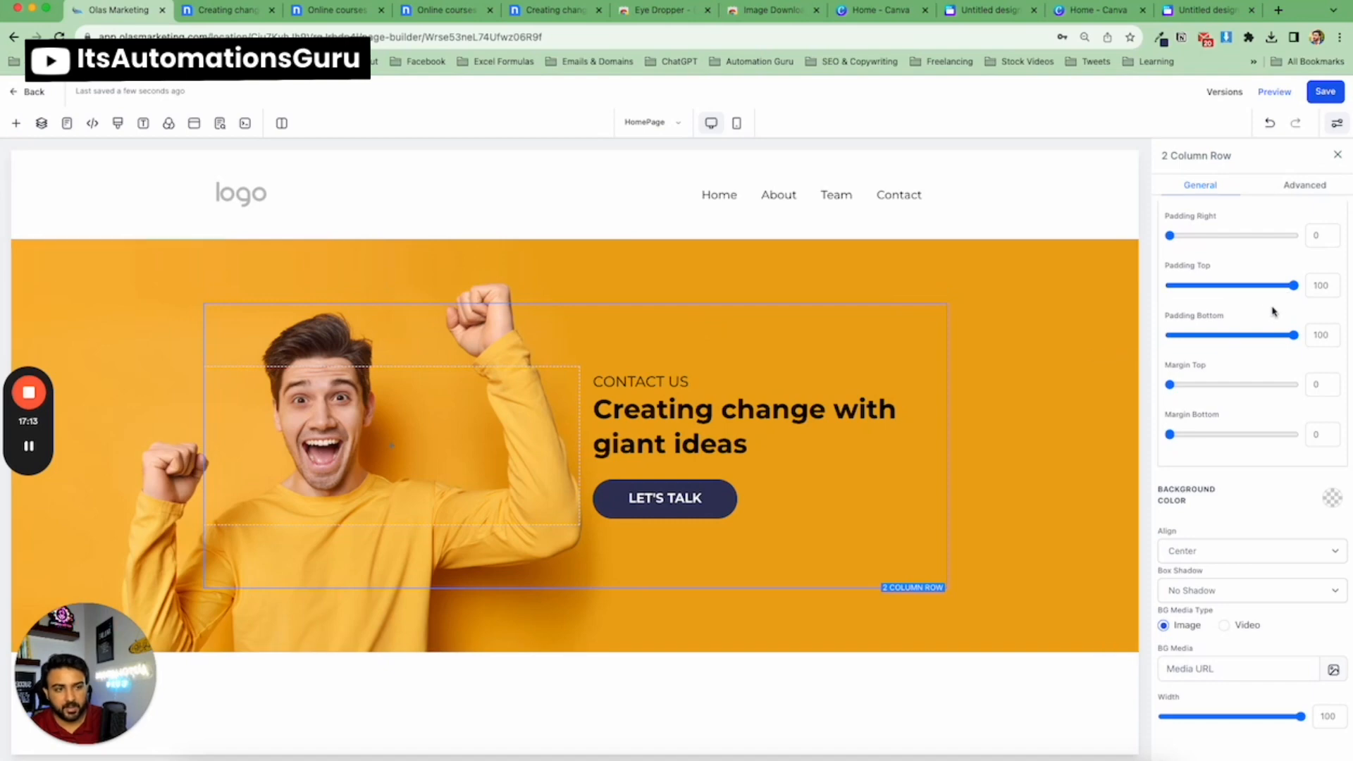
{"action": "left_click_drag", "start_coordinate": [1292, 291], "coordinate": [1298, 288]}
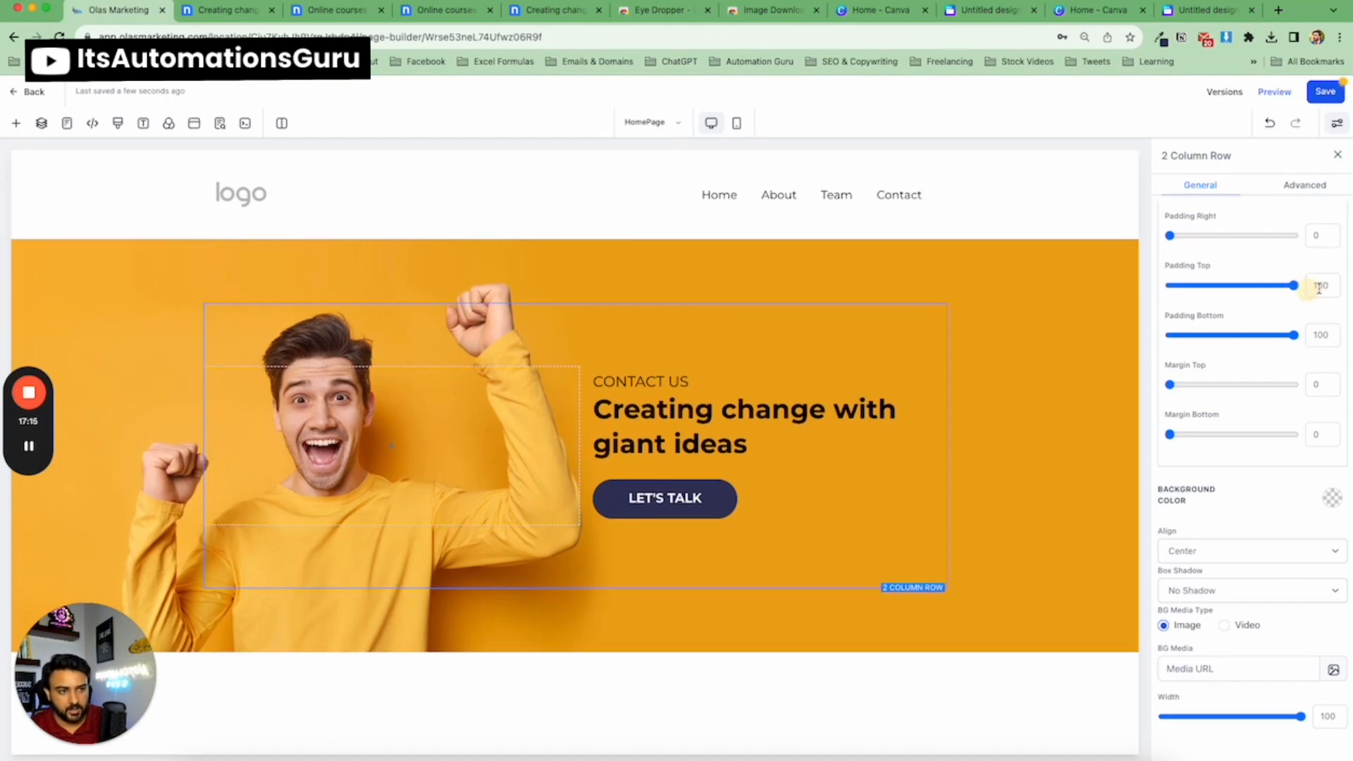
{"action": "left_click", "coordinate": [1314, 287]}
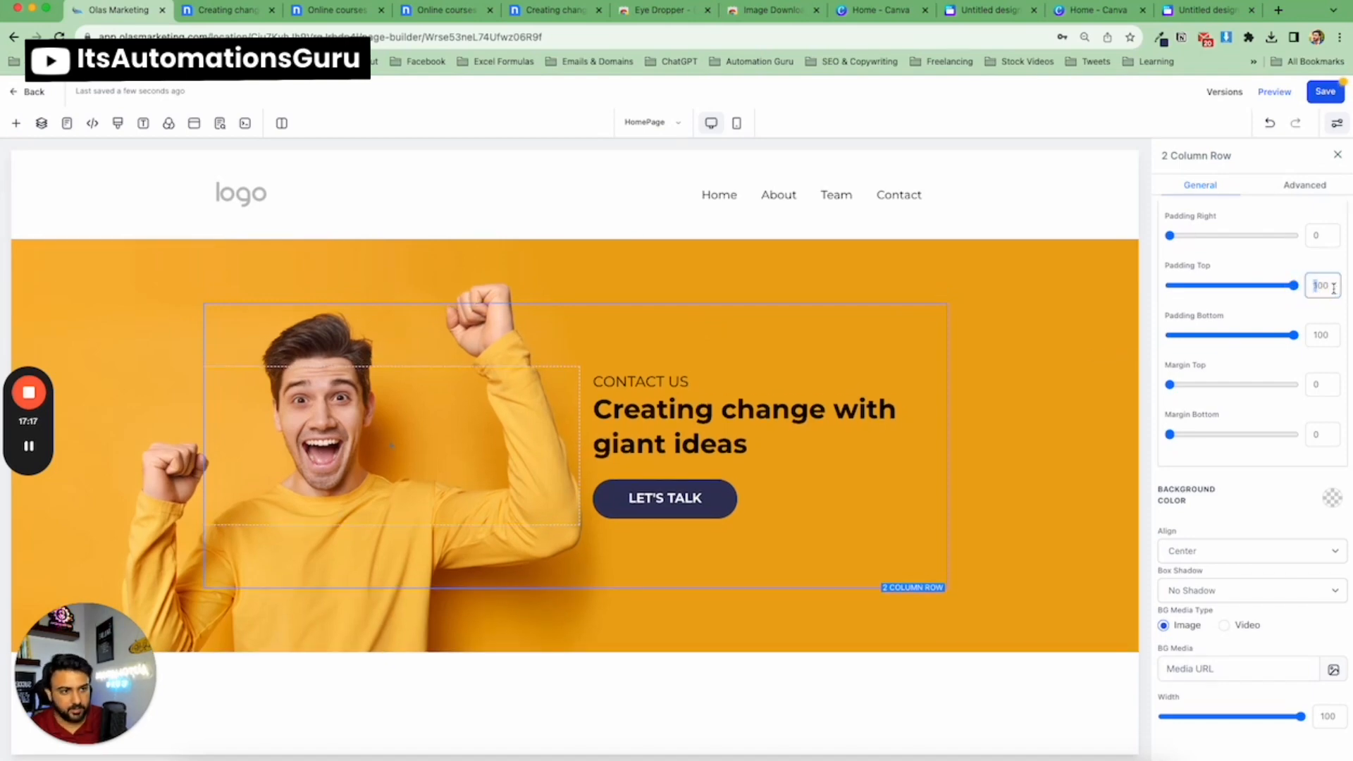
{"action": "type", "text": "150"}
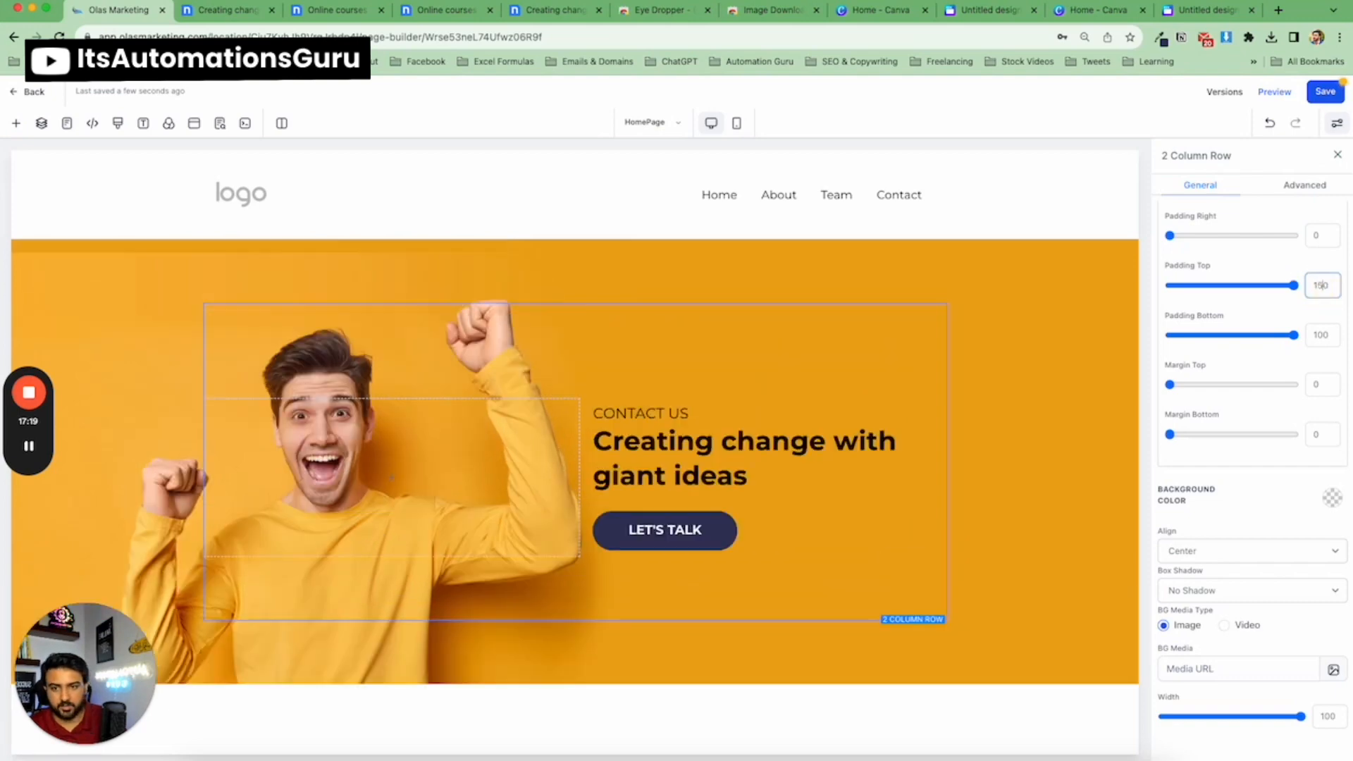
{"action": "left_click", "coordinate": [1321, 333]}
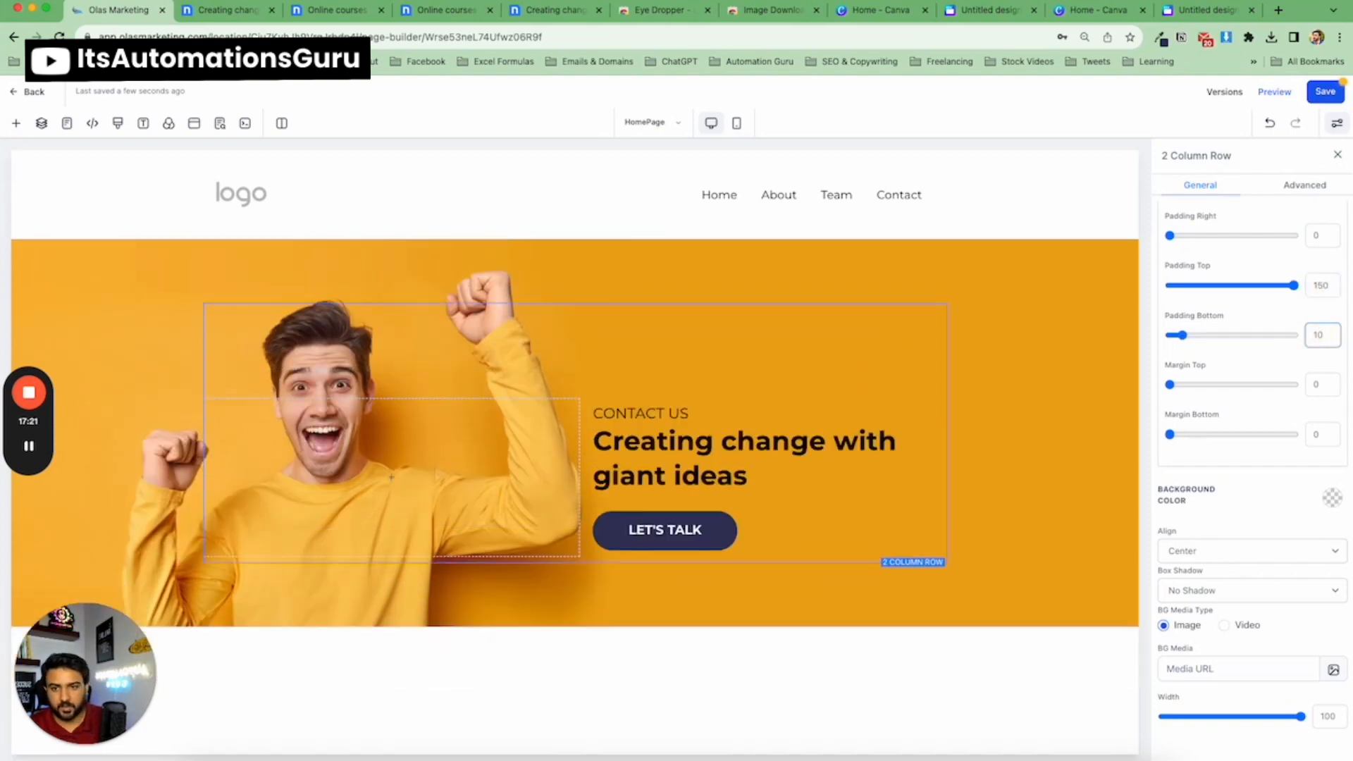
{"action": "key", "text": "BackSpace"}
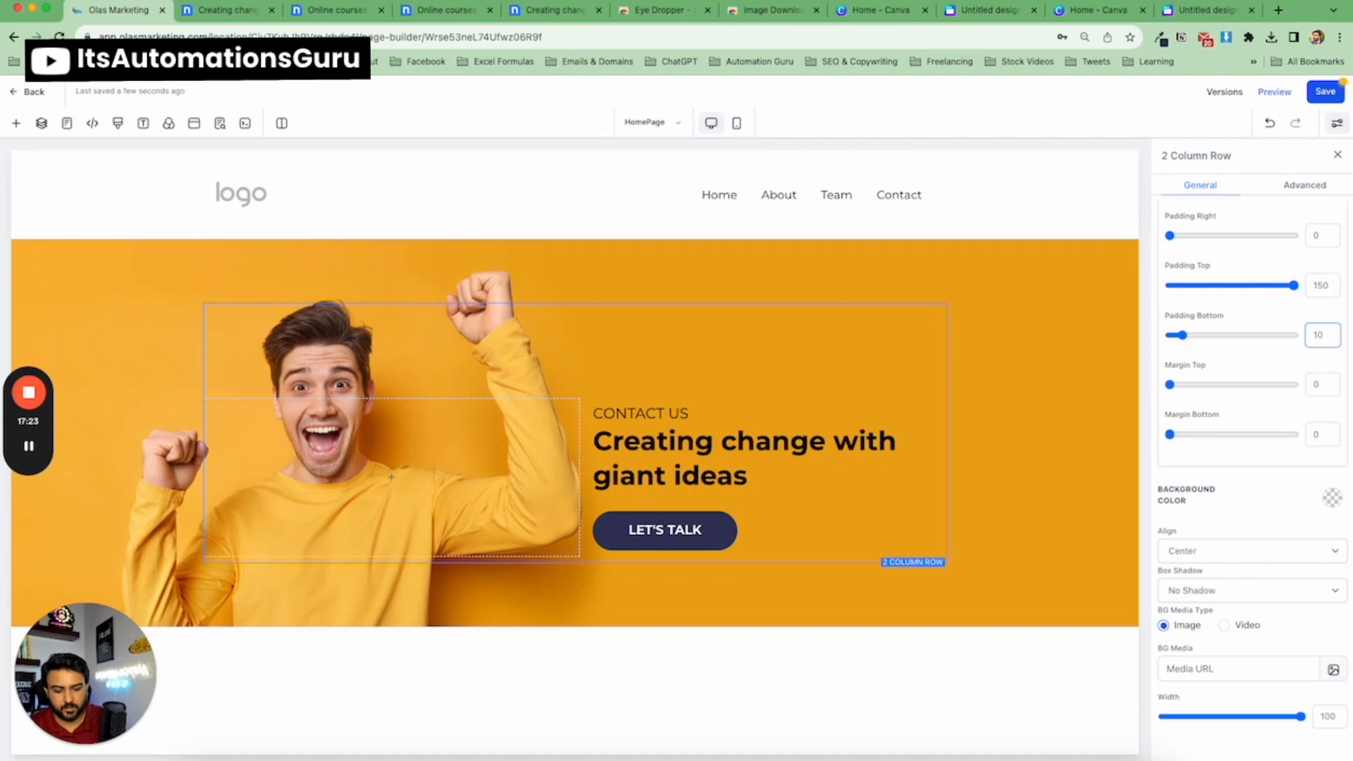
{"action": "type", "text": "0"}
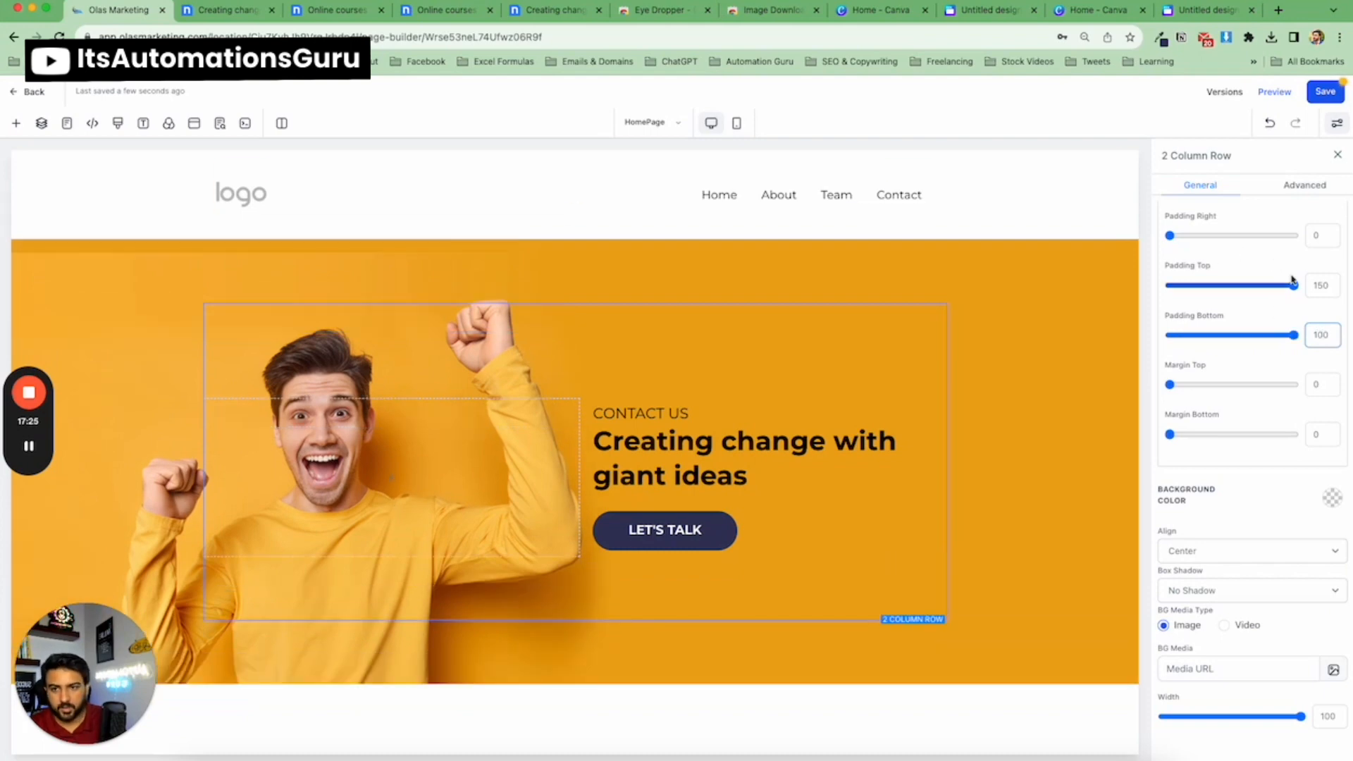
{"action": "left_click", "coordinate": [1031, 354]}
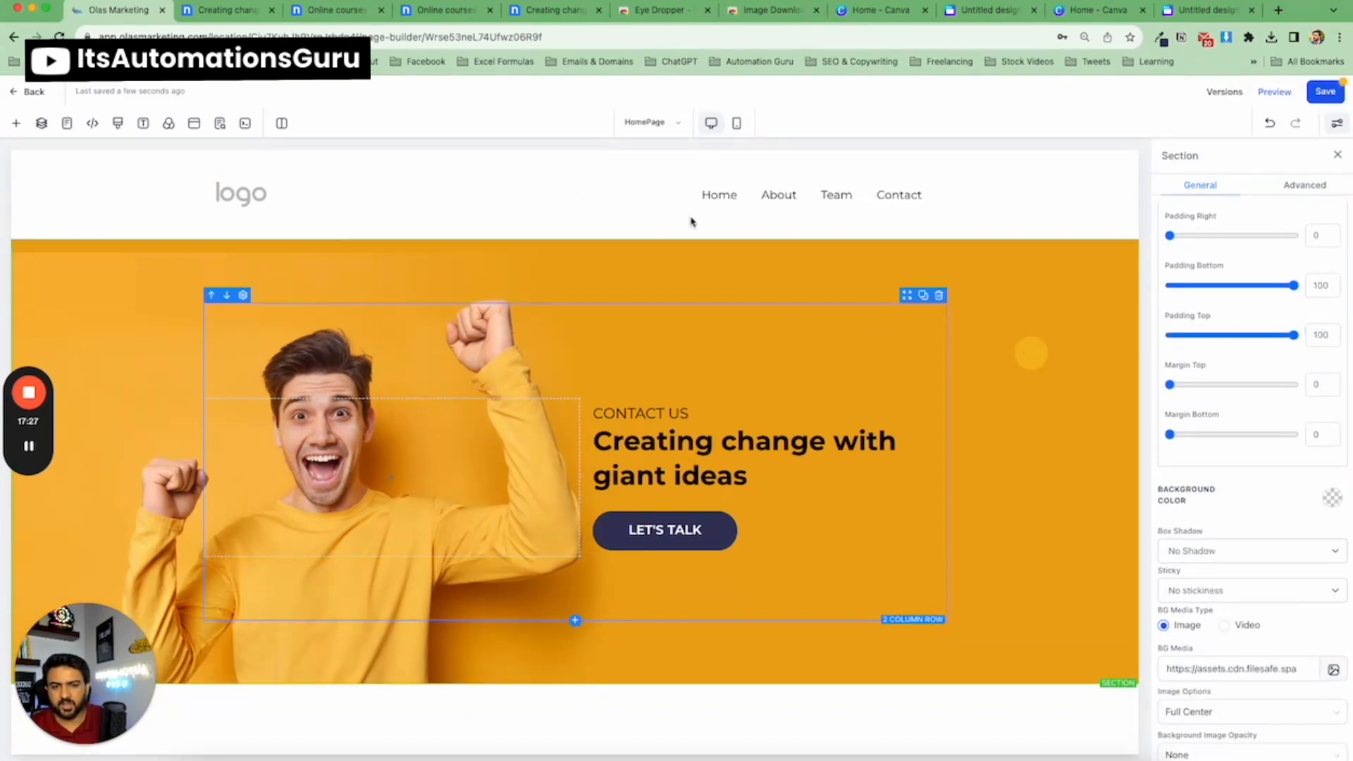
Compare the hero text and button against the nicepage template, selecting the page's button.
{"action": "left_click", "coordinate": [225, 10]}
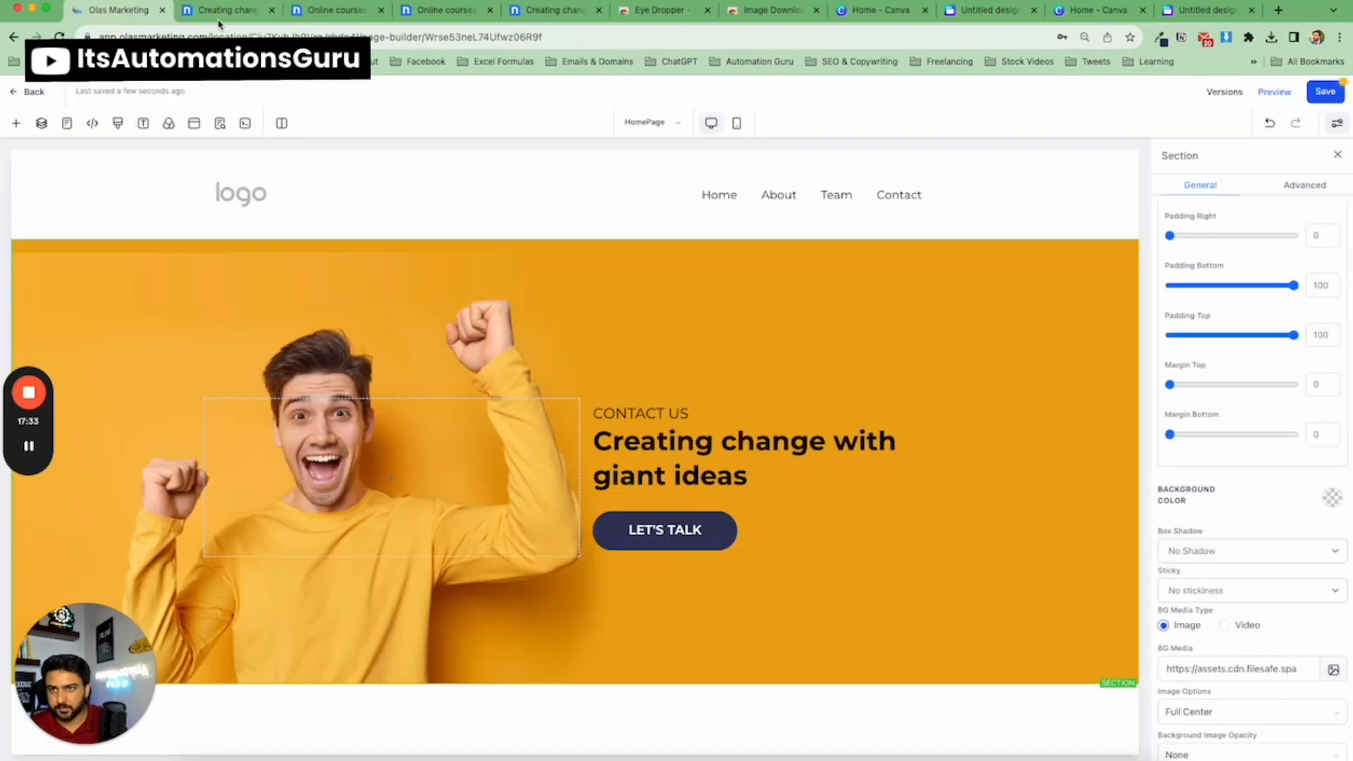
{"action": "left_click", "coordinate": [678, 541]}
{"action": "left_click", "coordinate": [220, 10]}
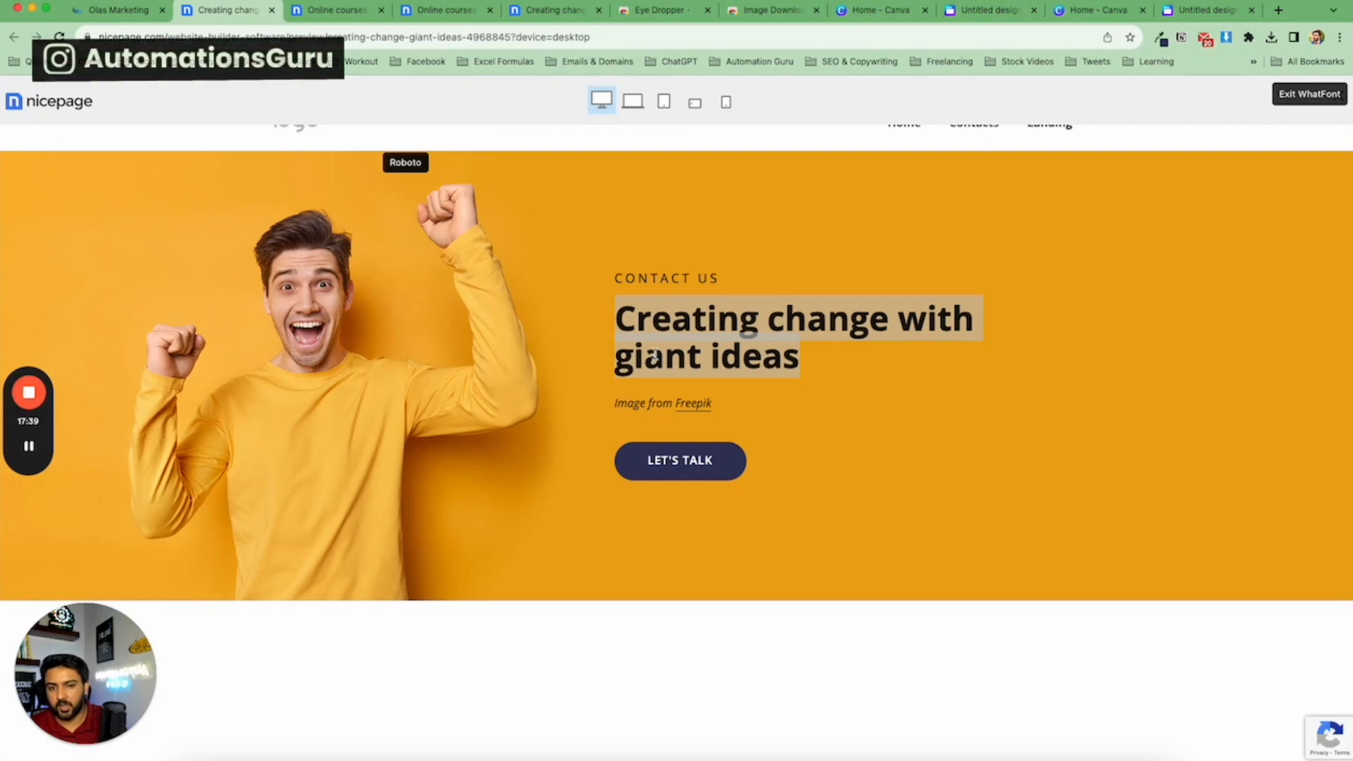
{"action": "left_click", "coordinate": [120, 10]}
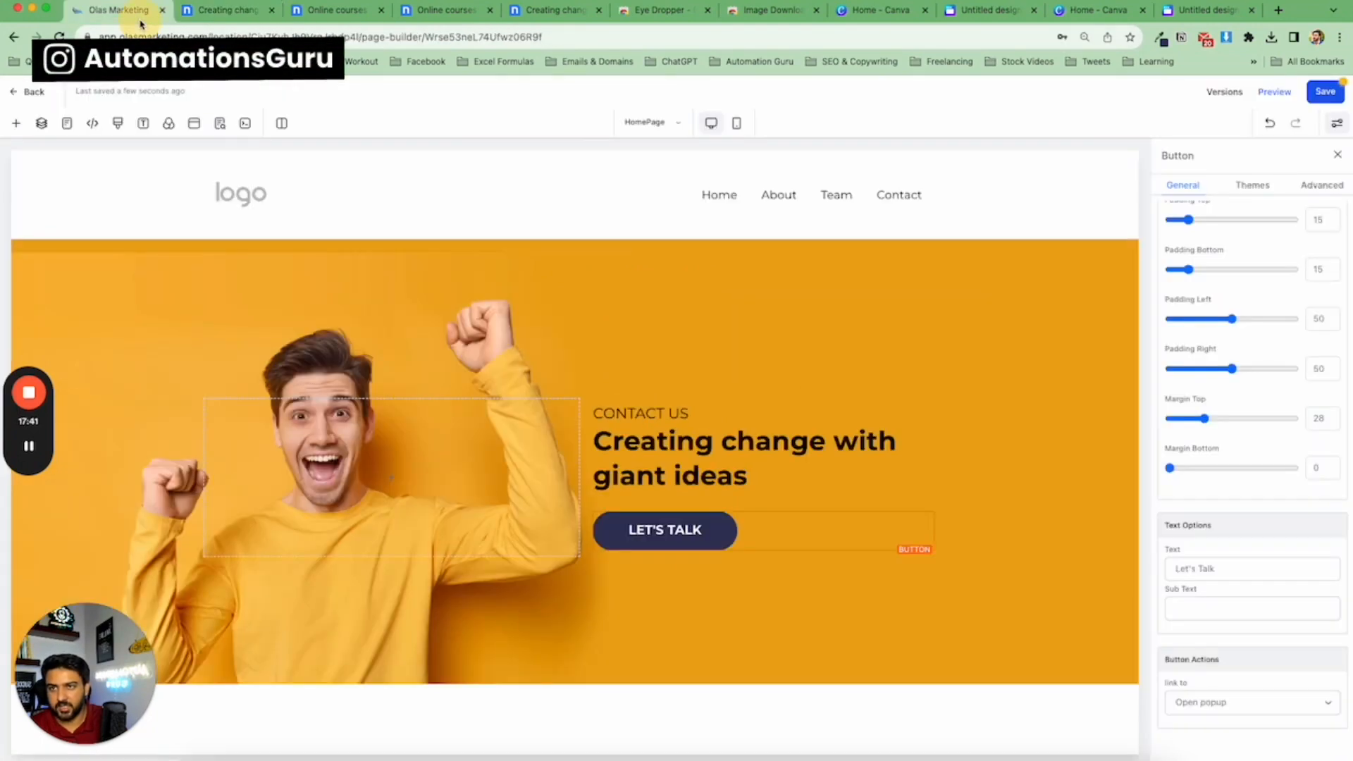
{"action": "left_click", "coordinate": [242, 20]}
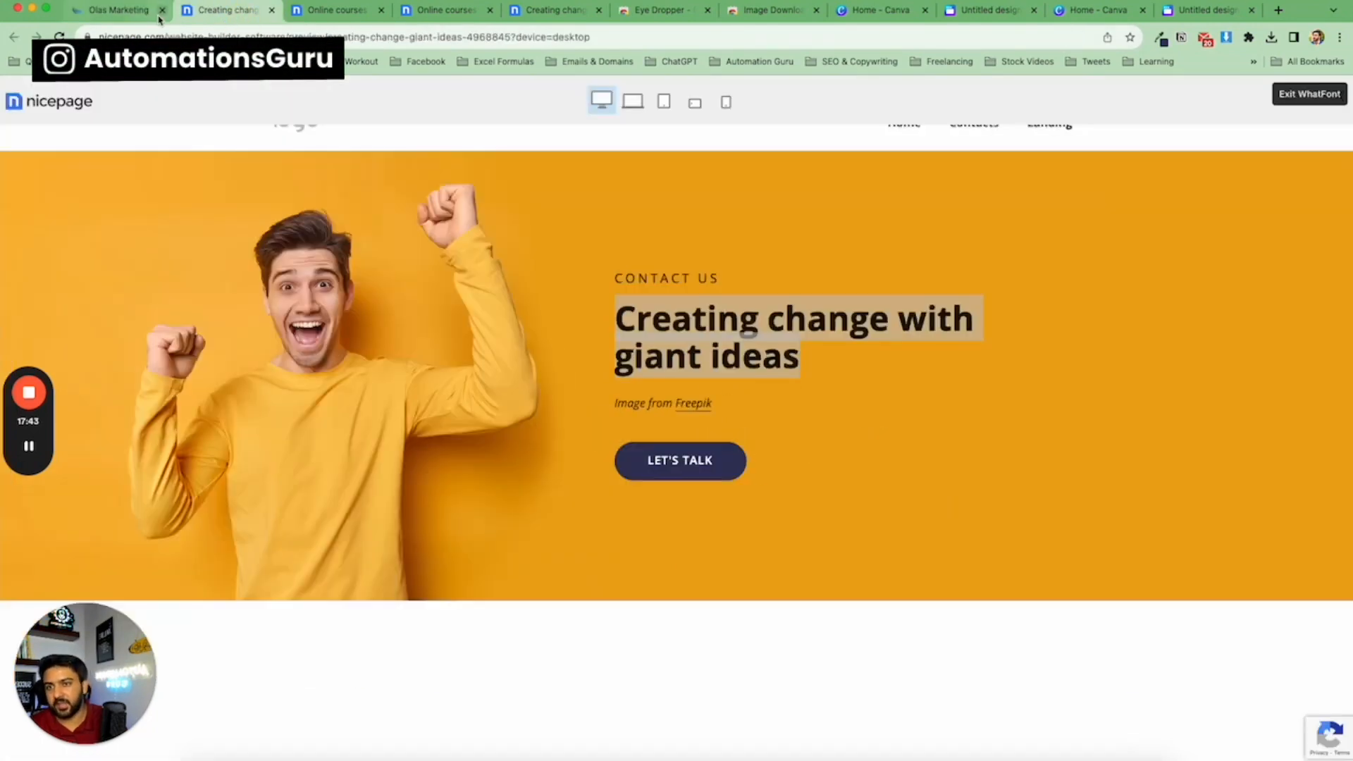
{"action": "left_click", "coordinate": [134, 11]}
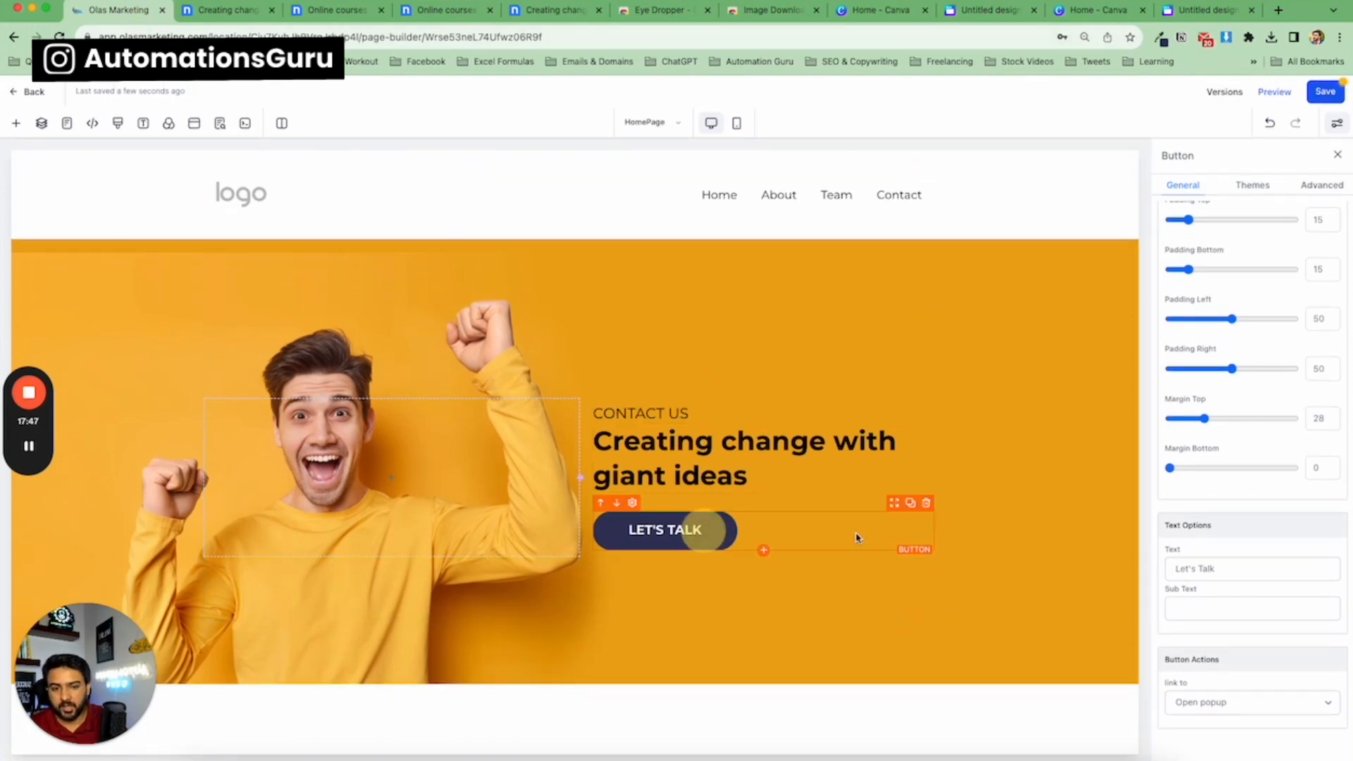
Set the hero button's typography to a custom font, Open Sans.
{"action": "scroll", "coordinate": [1254, 482], "scroll_direction": "up", "scroll_amount": 8}
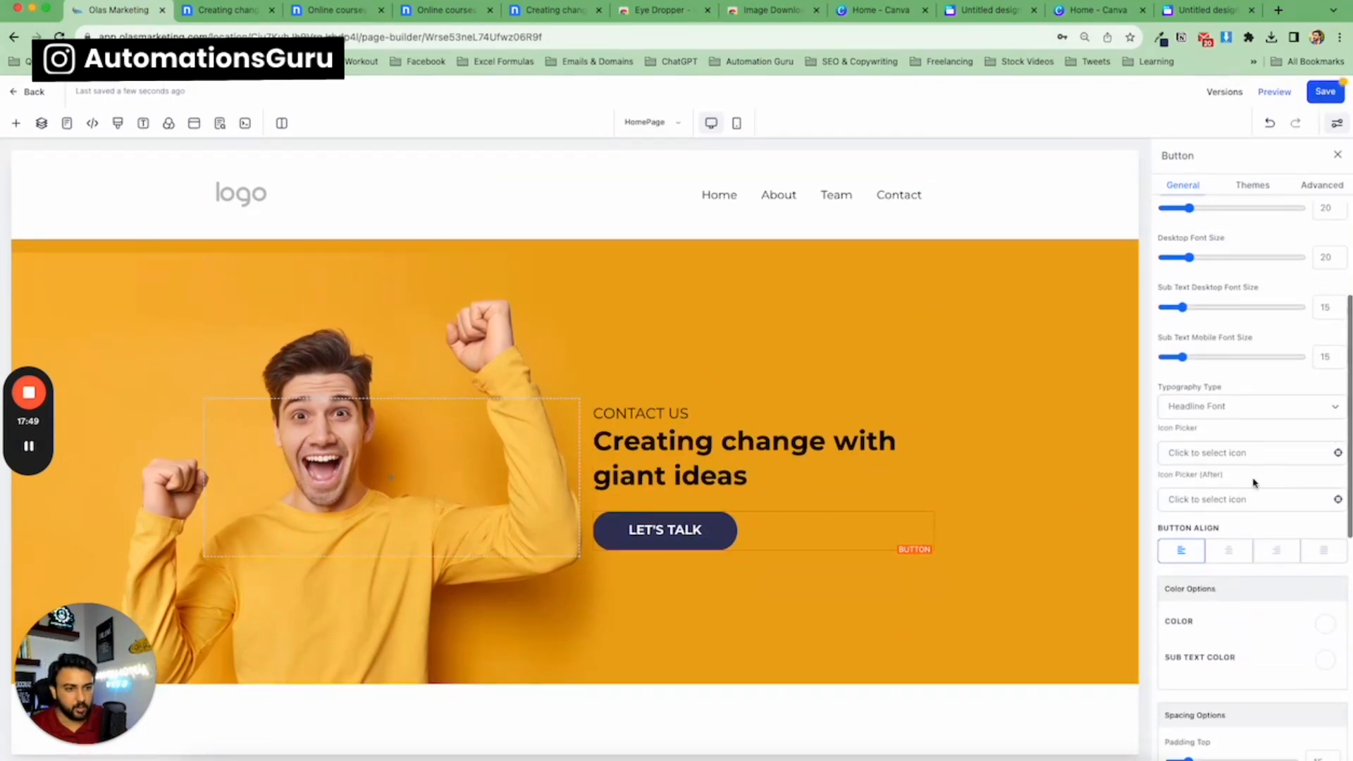
{"action": "scroll", "coordinate": [1247, 482], "scroll_direction": "down", "scroll_amount": 1}
{"action": "left_click", "coordinate": [1238, 414]}
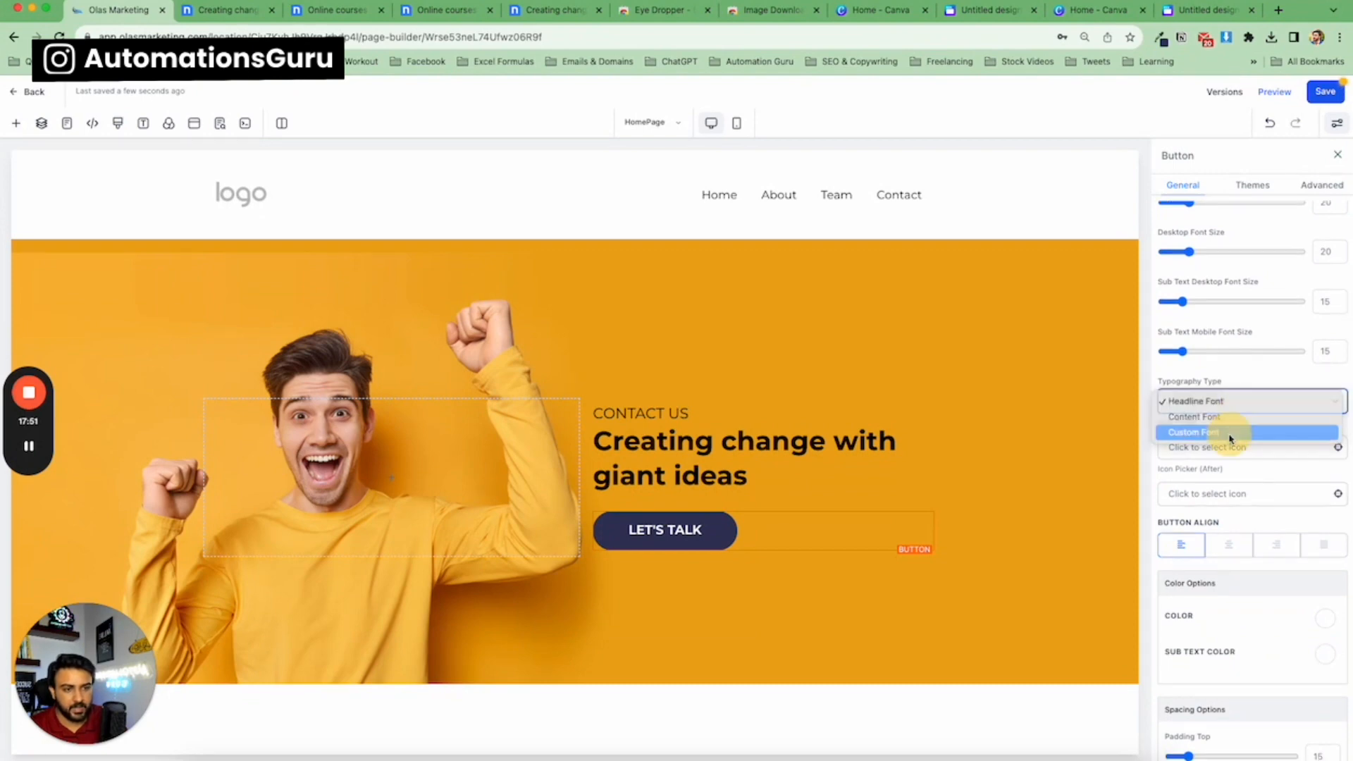
{"action": "left_click", "coordinate": [1228, 433]}
{"action": "left_click", "coordinate": [1255, 455]}
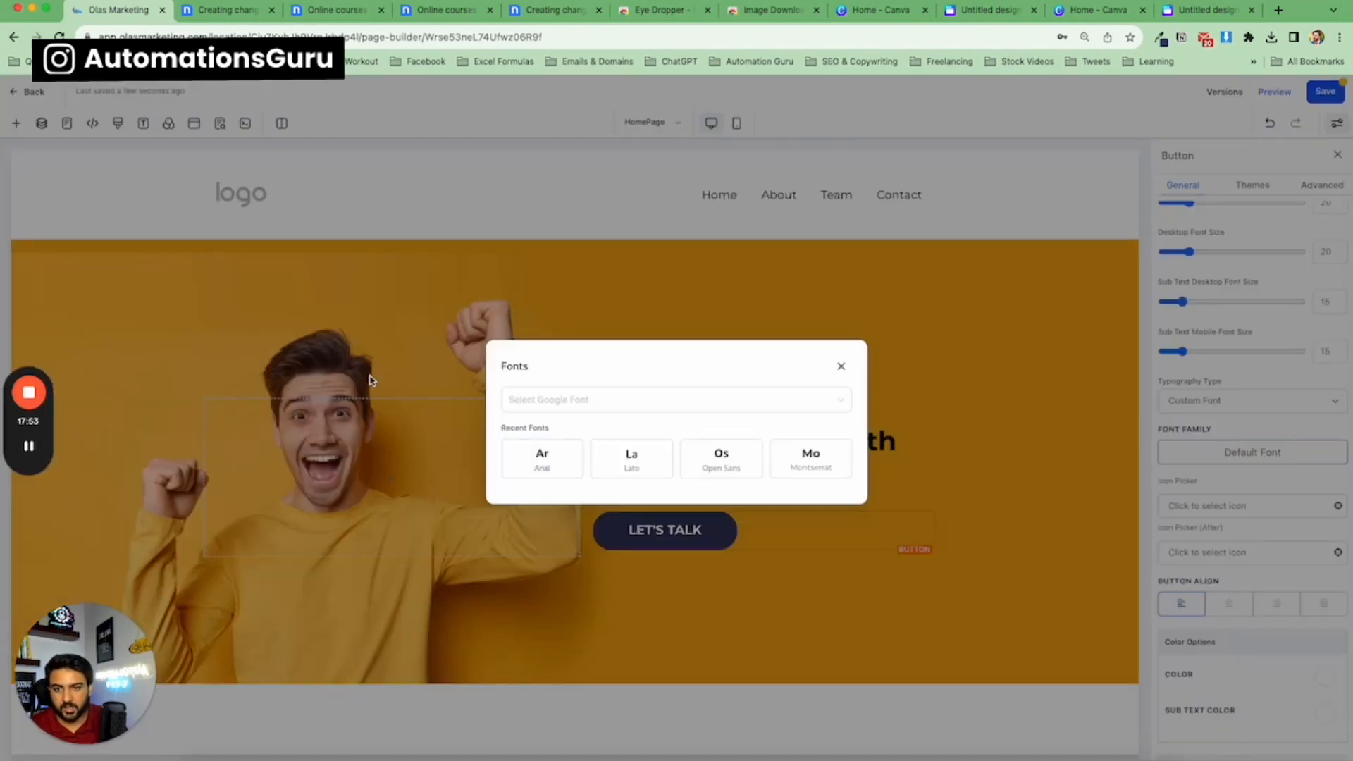
{"action": "left_click", "coordinate": [721, 465]}
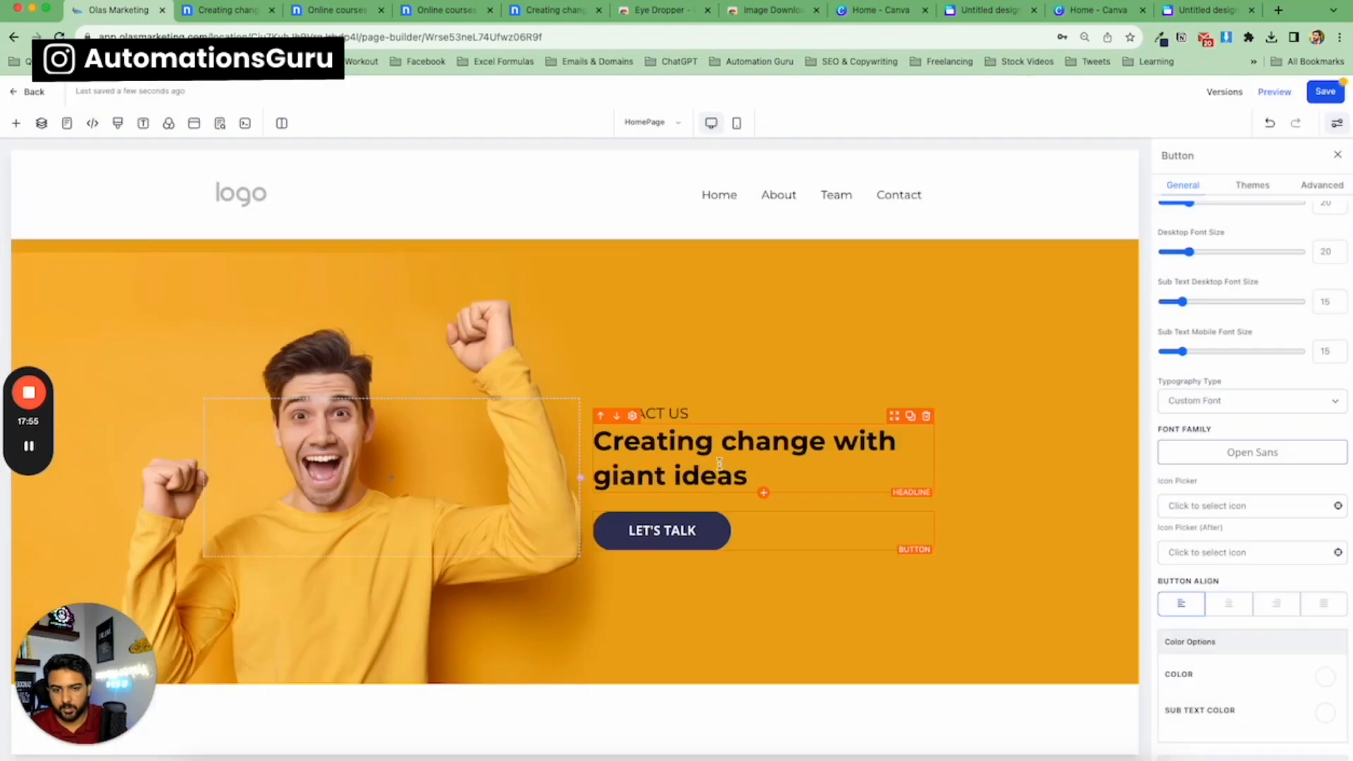
Select the hero headline and sub headline to review their settings.
{"action": "left_click", "coordinate": [1088, 504]}
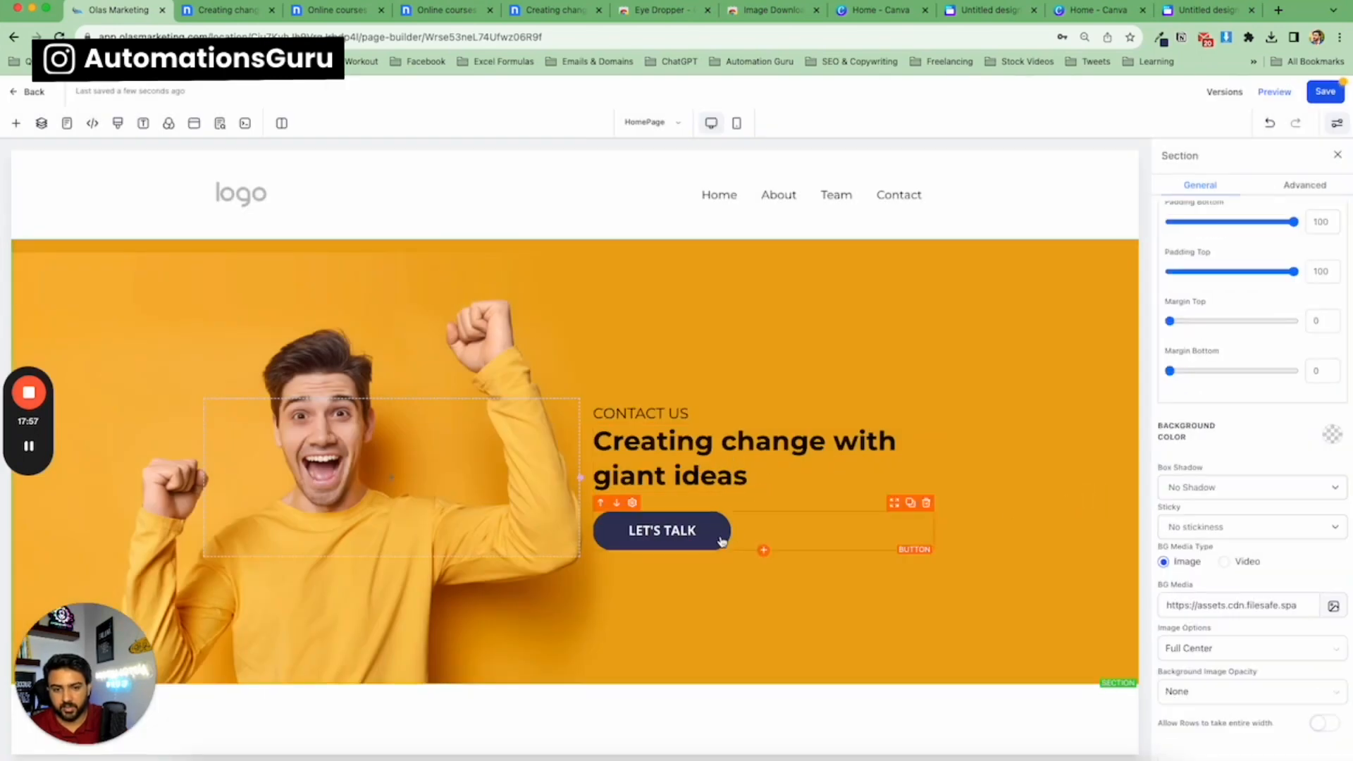
{"action": "left_click", "coordinate": [661, 455]}
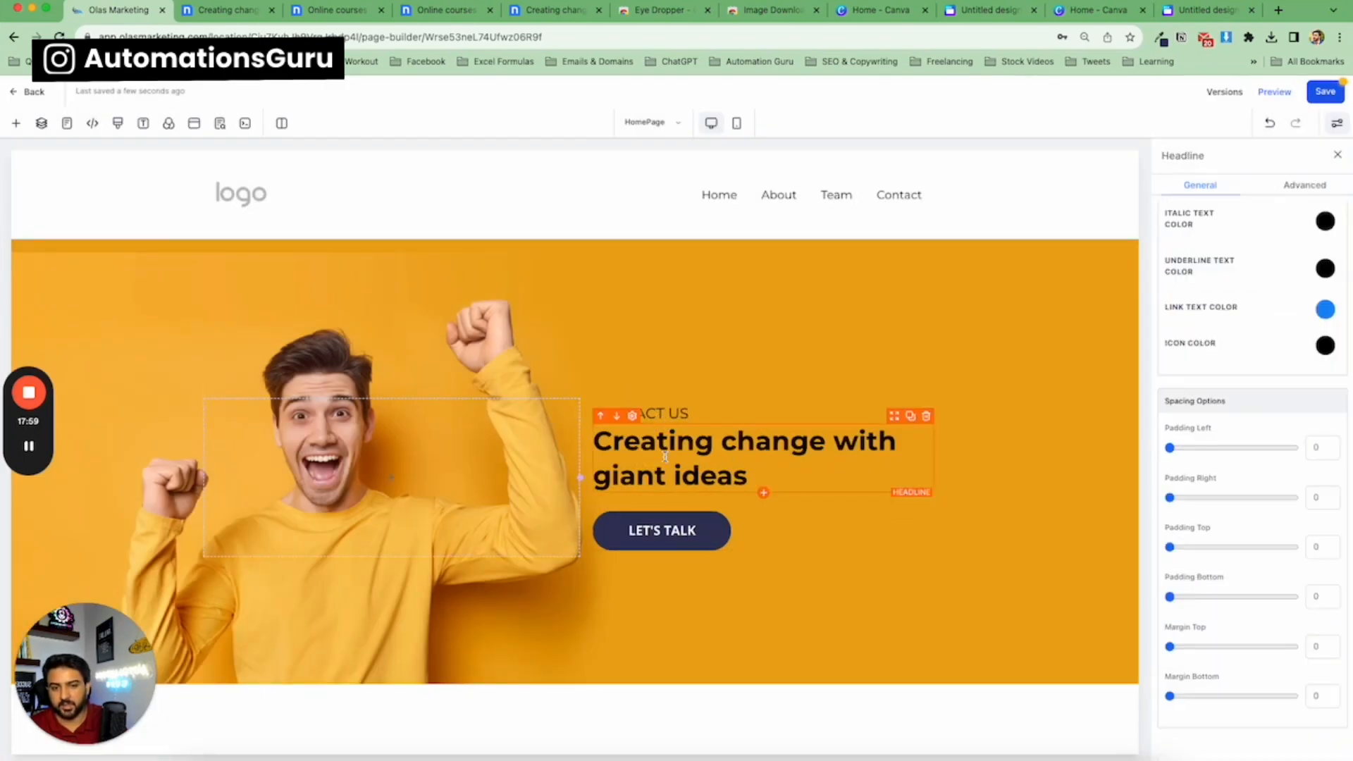
{"action": "left_click", "coordinate": [641, 413]}
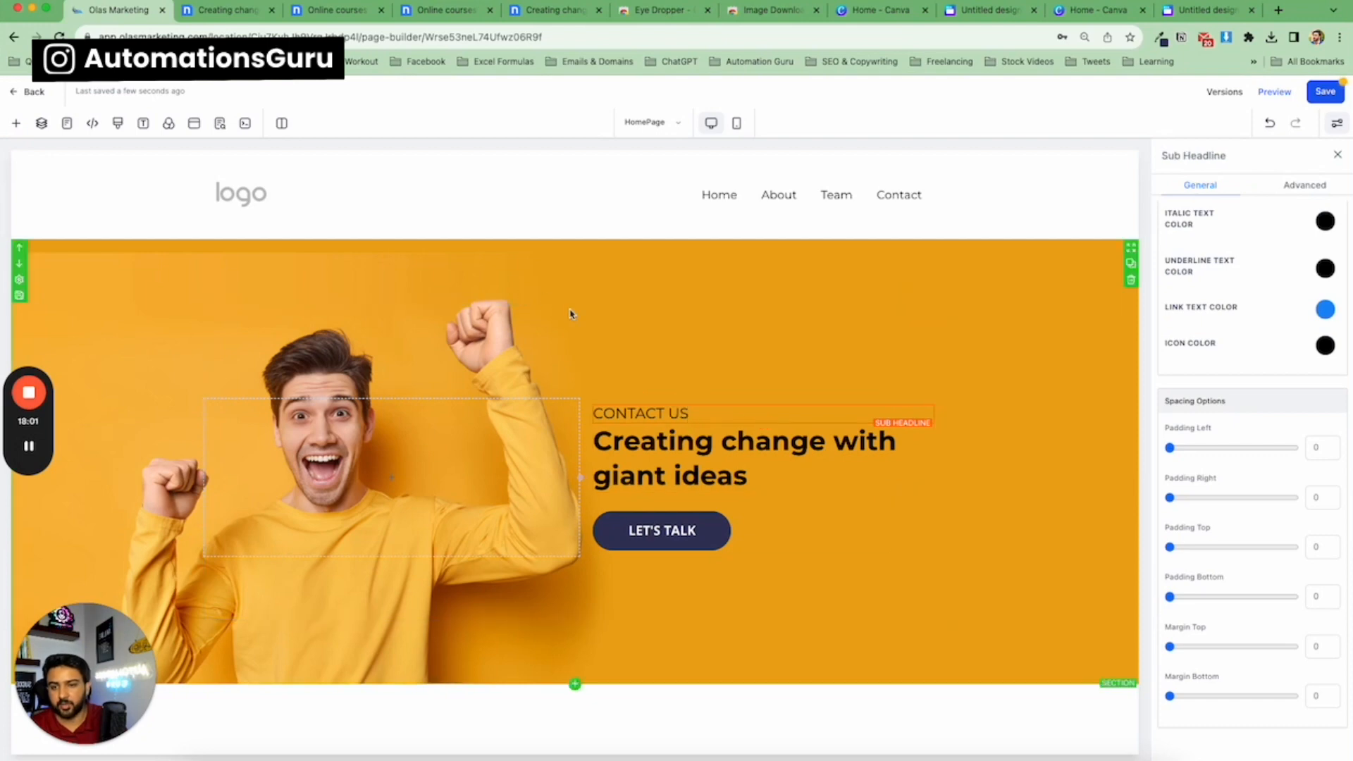
Scroll through the nicepage template to examine the section below the hero.
{"action": "left_click", "coordinate": [229, 9]}
{"action": "scroll", "coordinate": [384, 293], "scroll_direction": "down", "scroll_amount": 10}
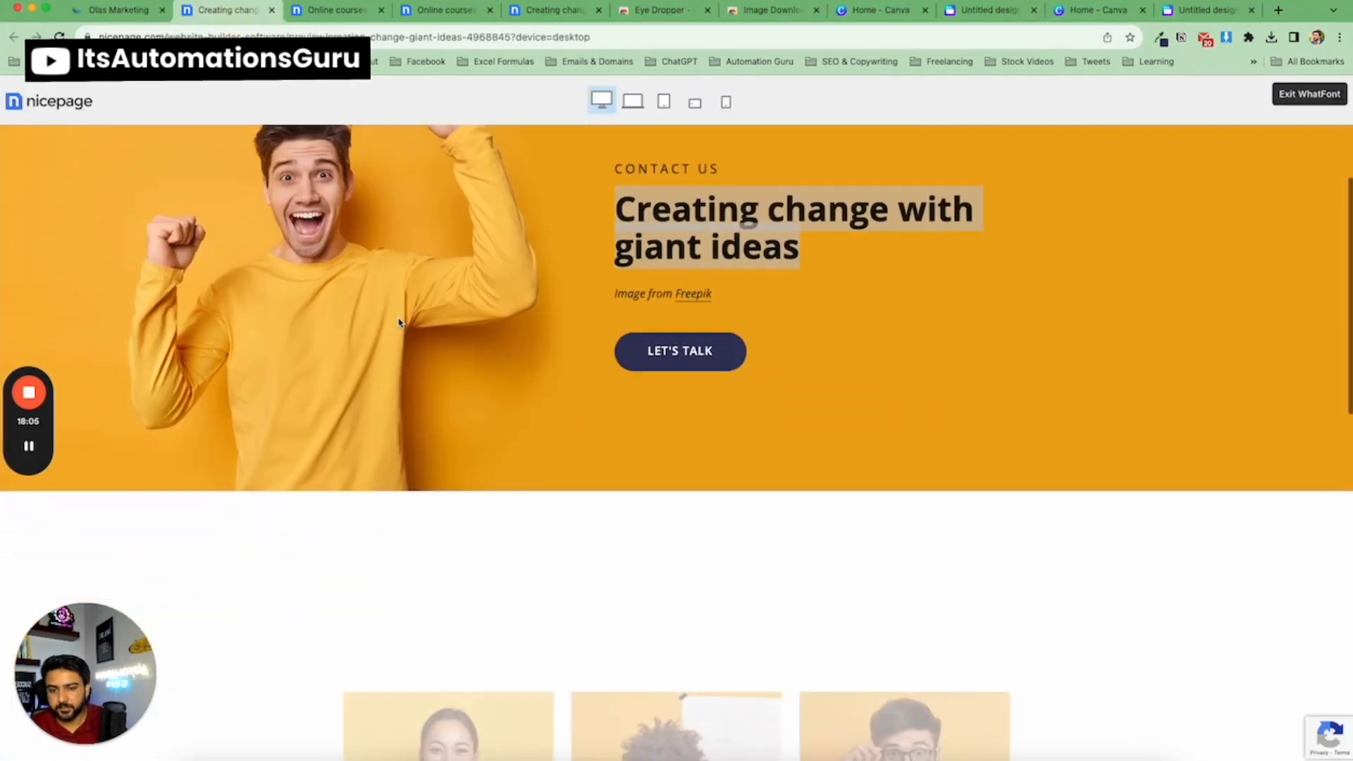
{"action": "scroll", "coordinate": [330, 302], "scroll_direction": "up", "scroll_amount": 1}
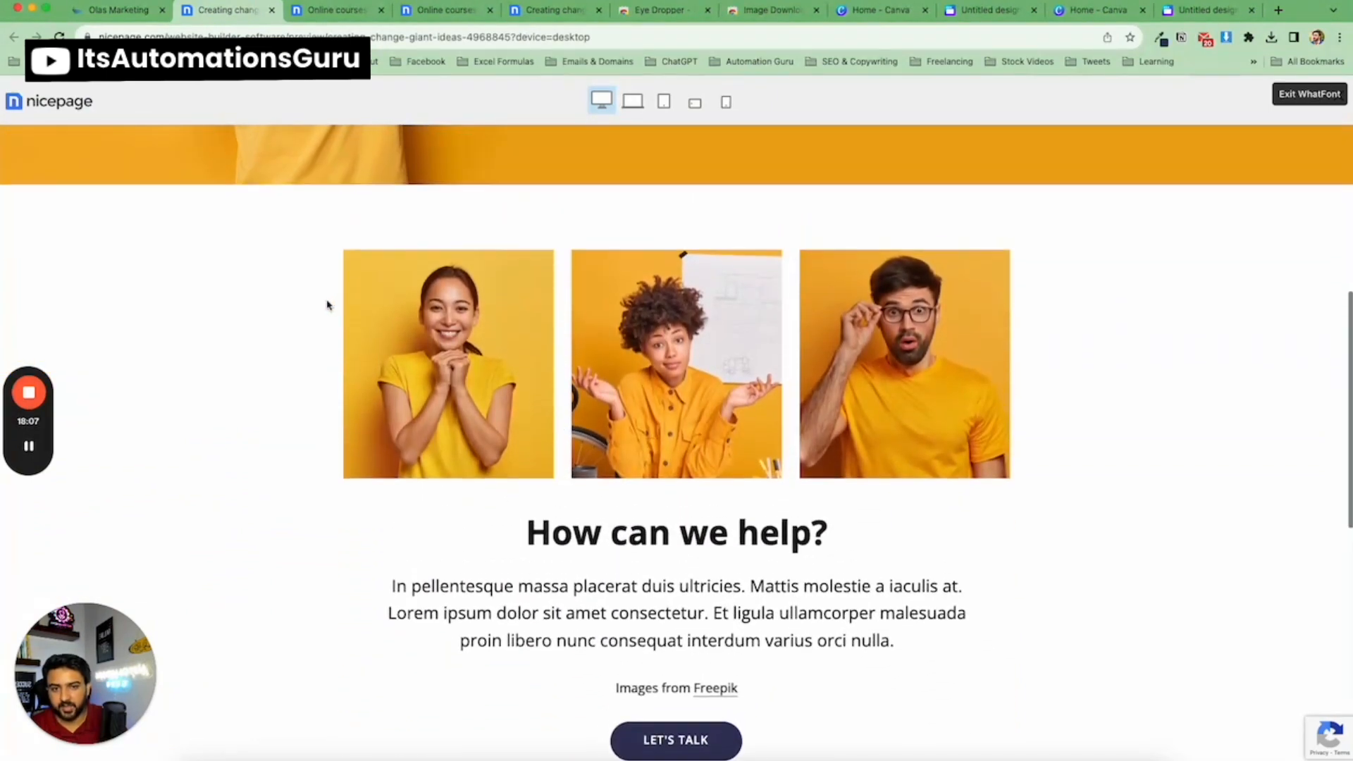
{"action": "scroll", "coordinate": [318, 305], "scroll_direction": "down", "scroll_amount": 1}
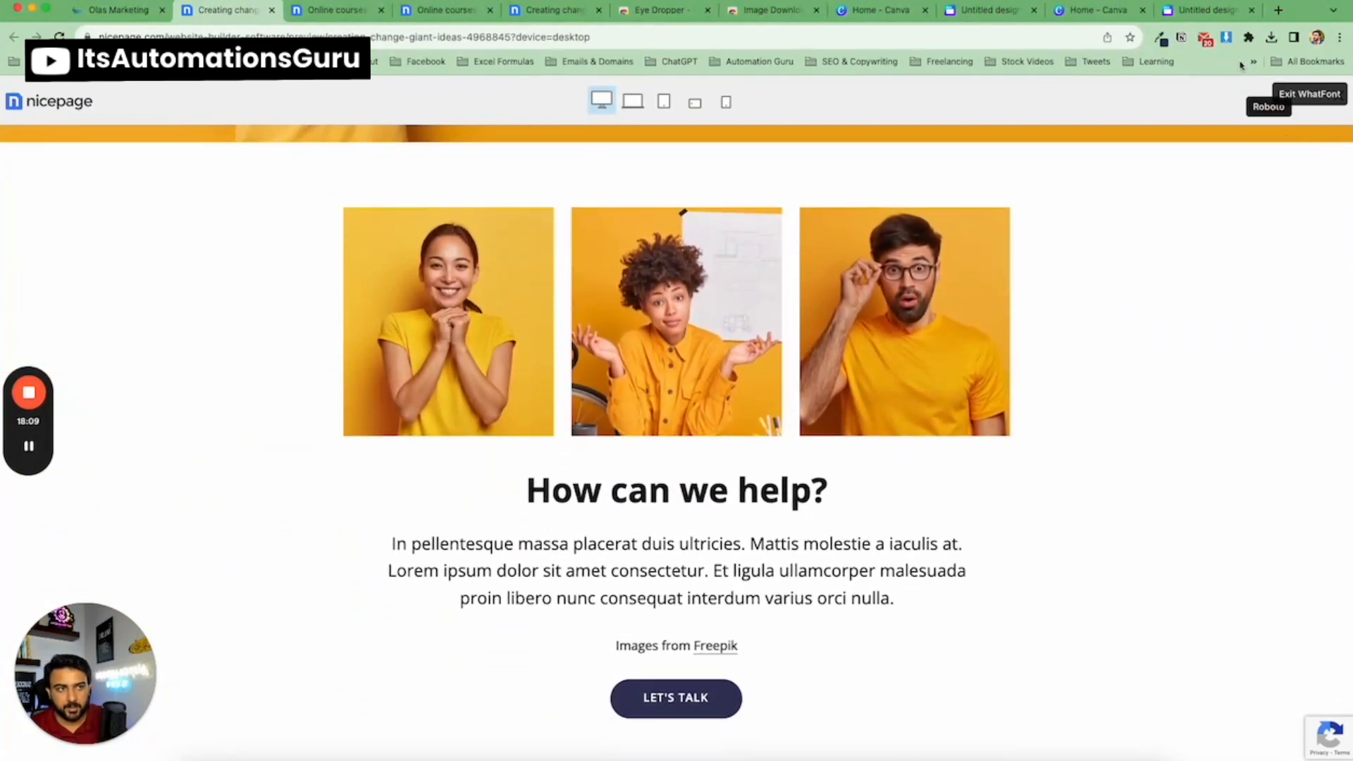
Download the three team photos from the template using the image downloader extension.
{"action": "left_click", "coordinate": [1230, 39]}
{"action": "scroll", "coordinate": [1099, 293], "scroll_direction": "down", "scroll_amount": 4}
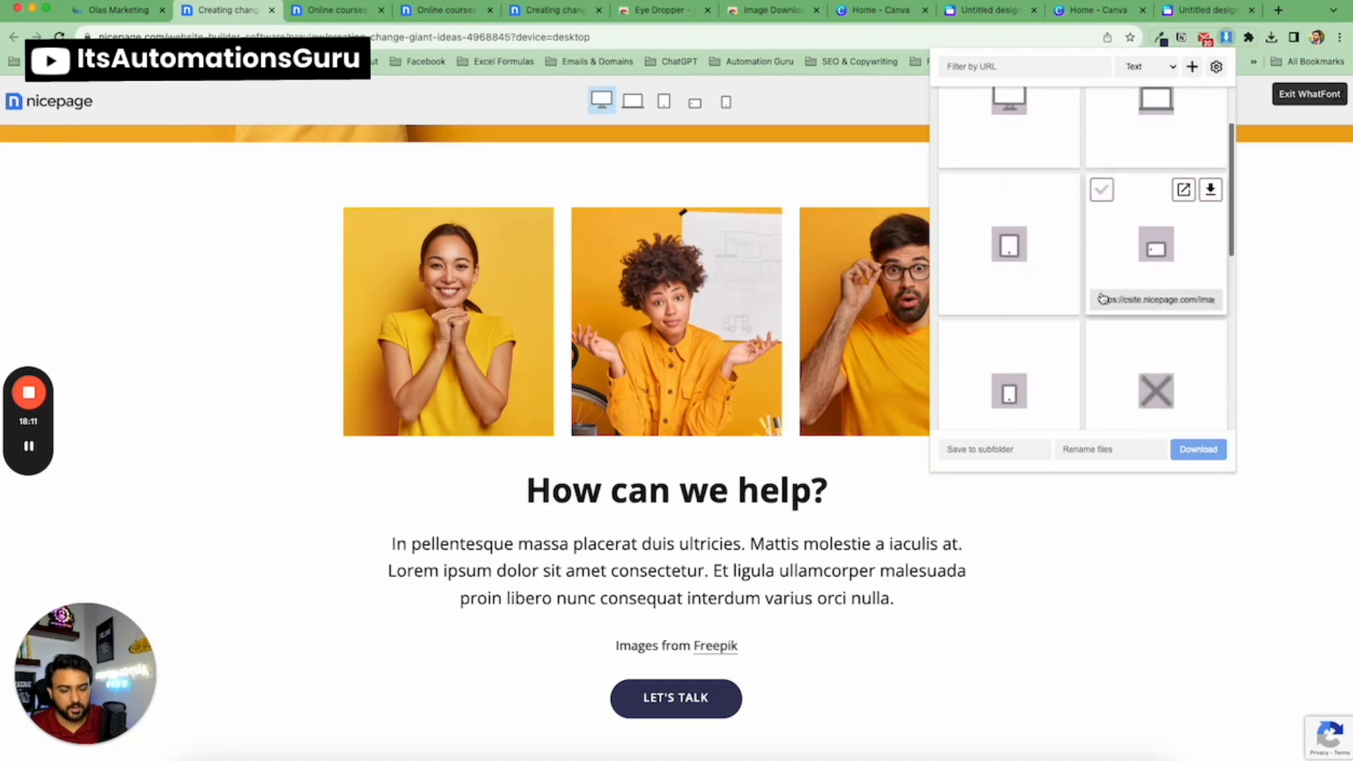
{"action": "scroll", "coordinate": [1096, 287], "scroll_direction": "down", "scroll_amount": 6}
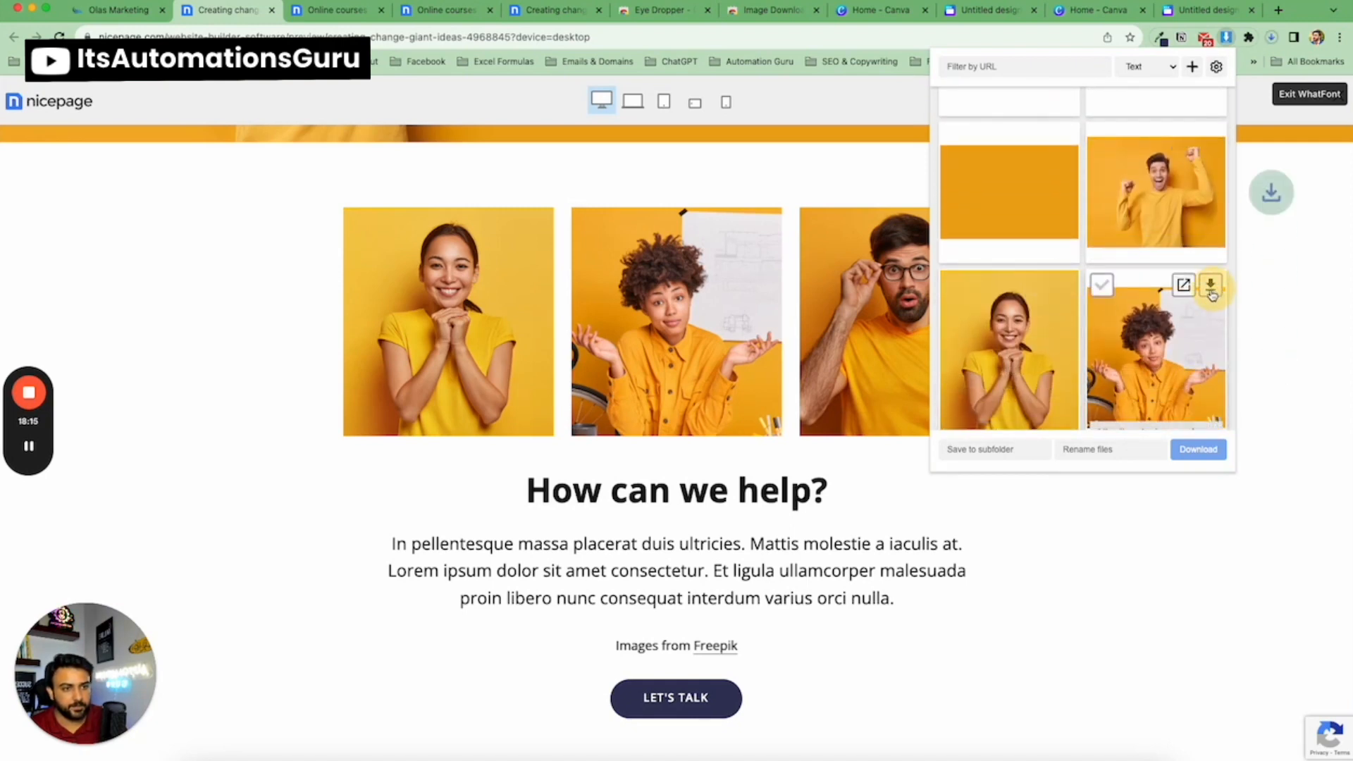
{"action": "scroll", "coordinate": [1071, 307], "scroll_direction": "down", "scroll_amount": 2}
{"action": "scroll", "coordinate": [1069, 308], "scroll_direction": "down", "scroll_amount": 1}
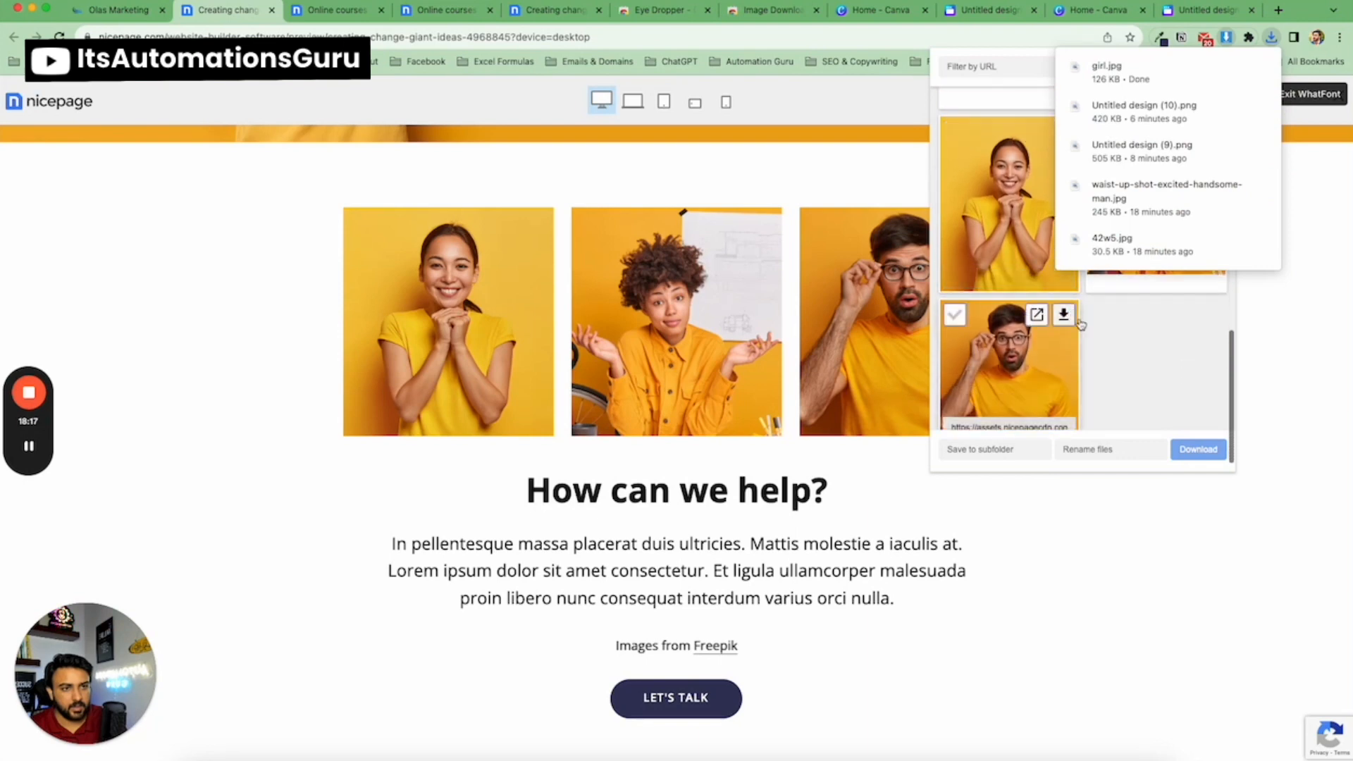
{"action": "left_click", "coordinate": [1064, 316]}
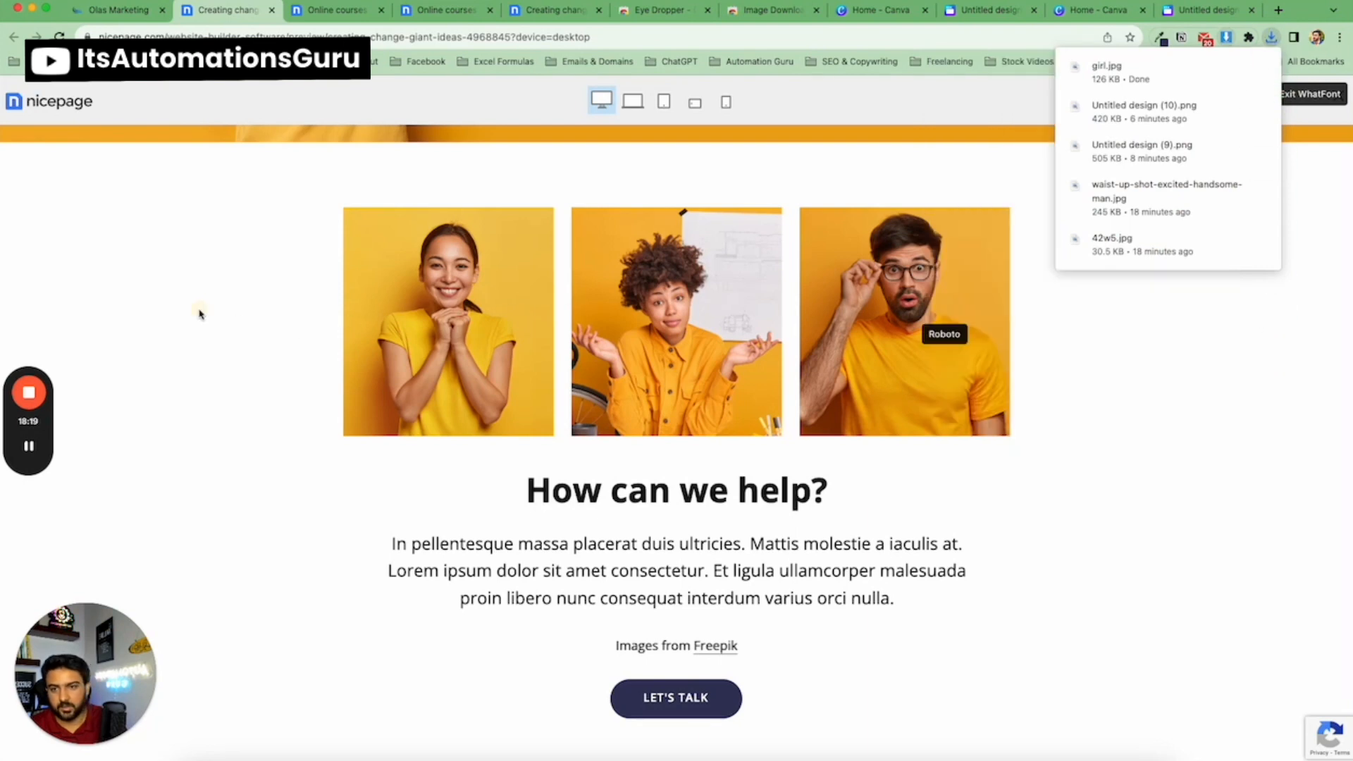
Inspect the fonts of the template's 'How can we help?' heading and paragraph, then return to the builder.
{"action": "triple_click", "coordinate": [601, 497]}
{"action": "scroll", "coordinate": [648, 560], "scroll_direction": "down", "scroll_amount": 1}
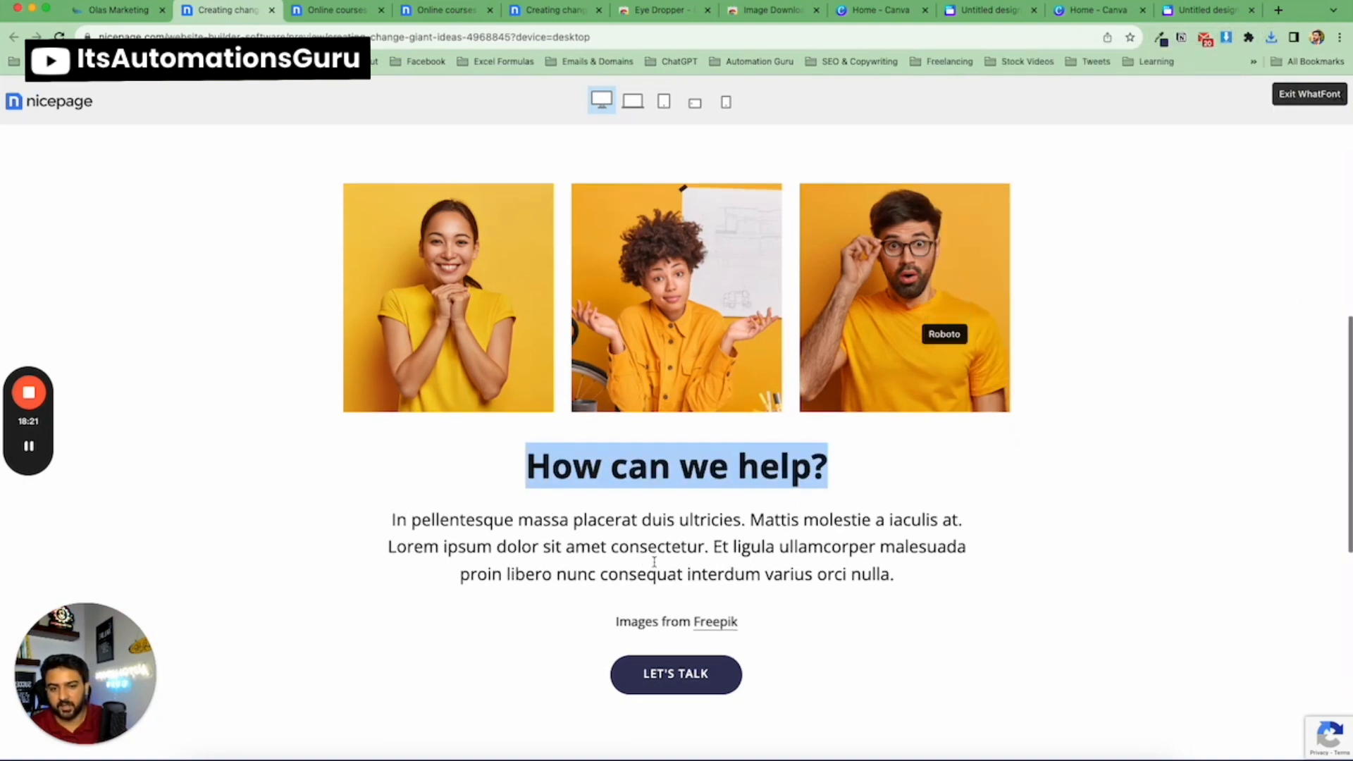
{"action": "left_click_drag", "start_coordinate": [583, 502], "coordinate": [789, 547]}
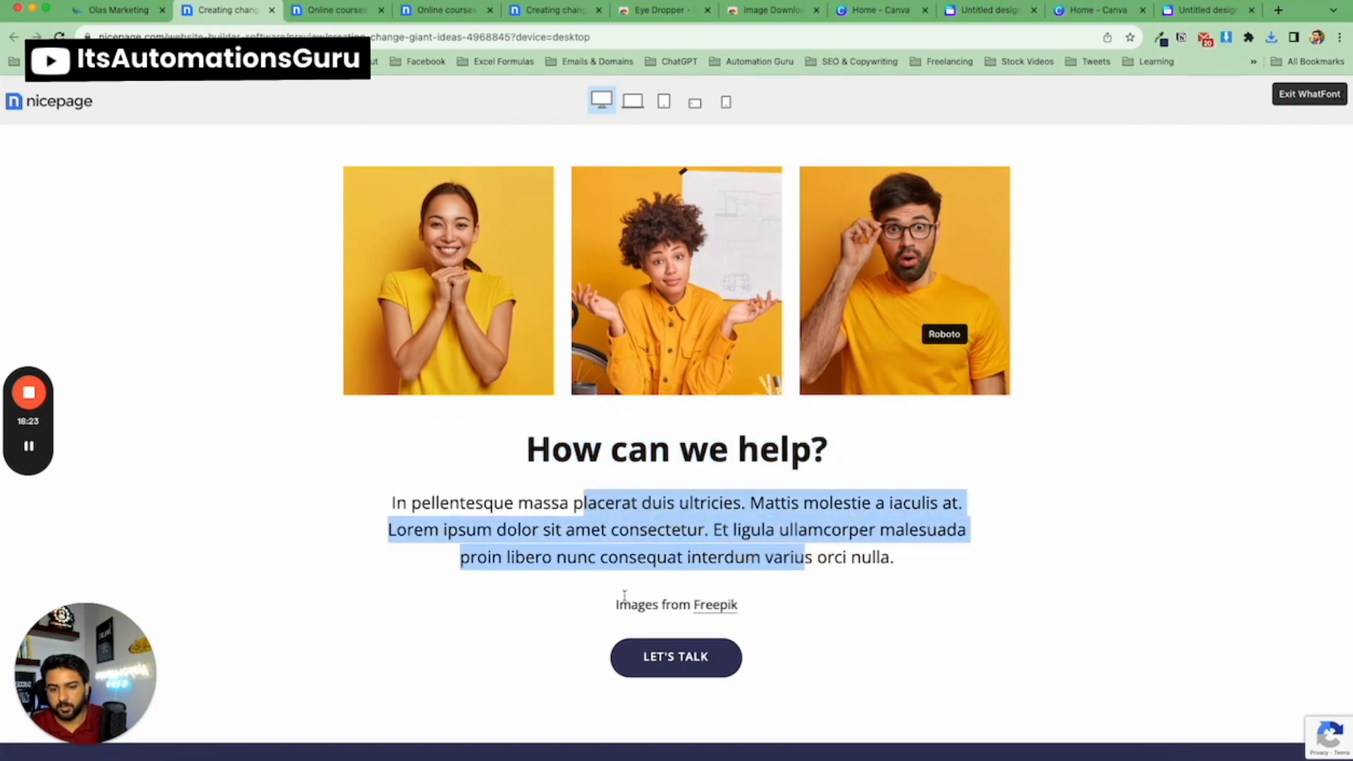
{"action": "left_click", "coordinate": [118, 10]}
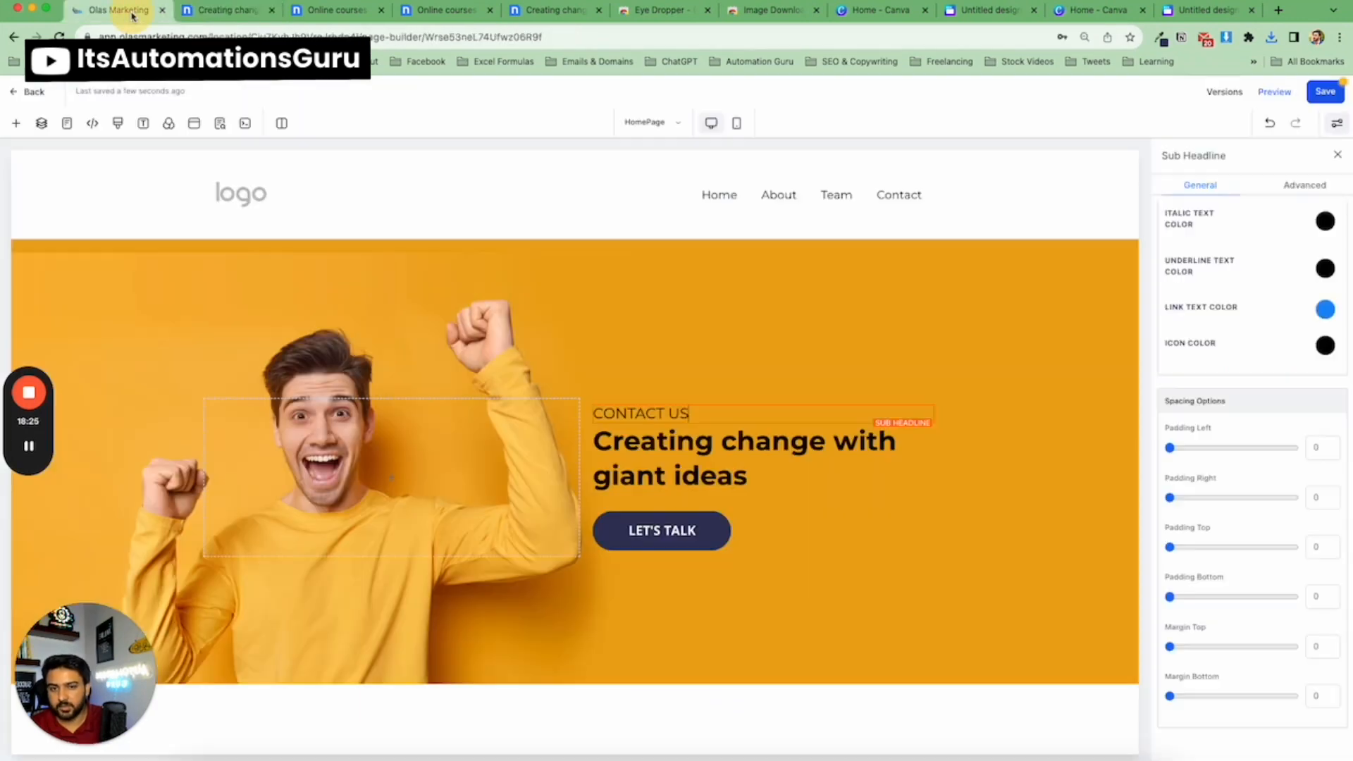
Add a full-width section below the hero and insert a three-column row into it.
{"action": "left_click", "coordinate": [576, 685]}
{"action": "left_click", "coordinate": [205, 235]}
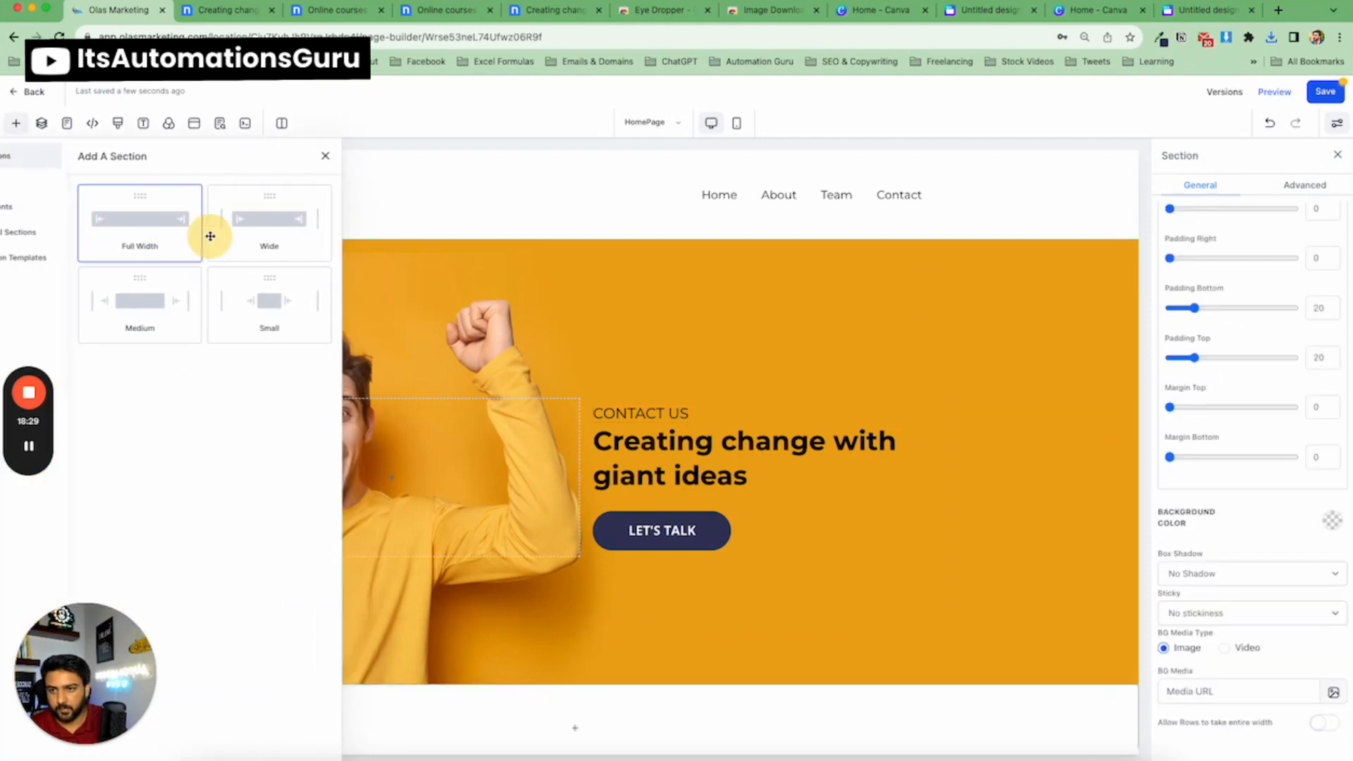
{"action": "scroll", "coordinate": [538, 695], "scroll_direction": "down", "scroll_amount": 1}
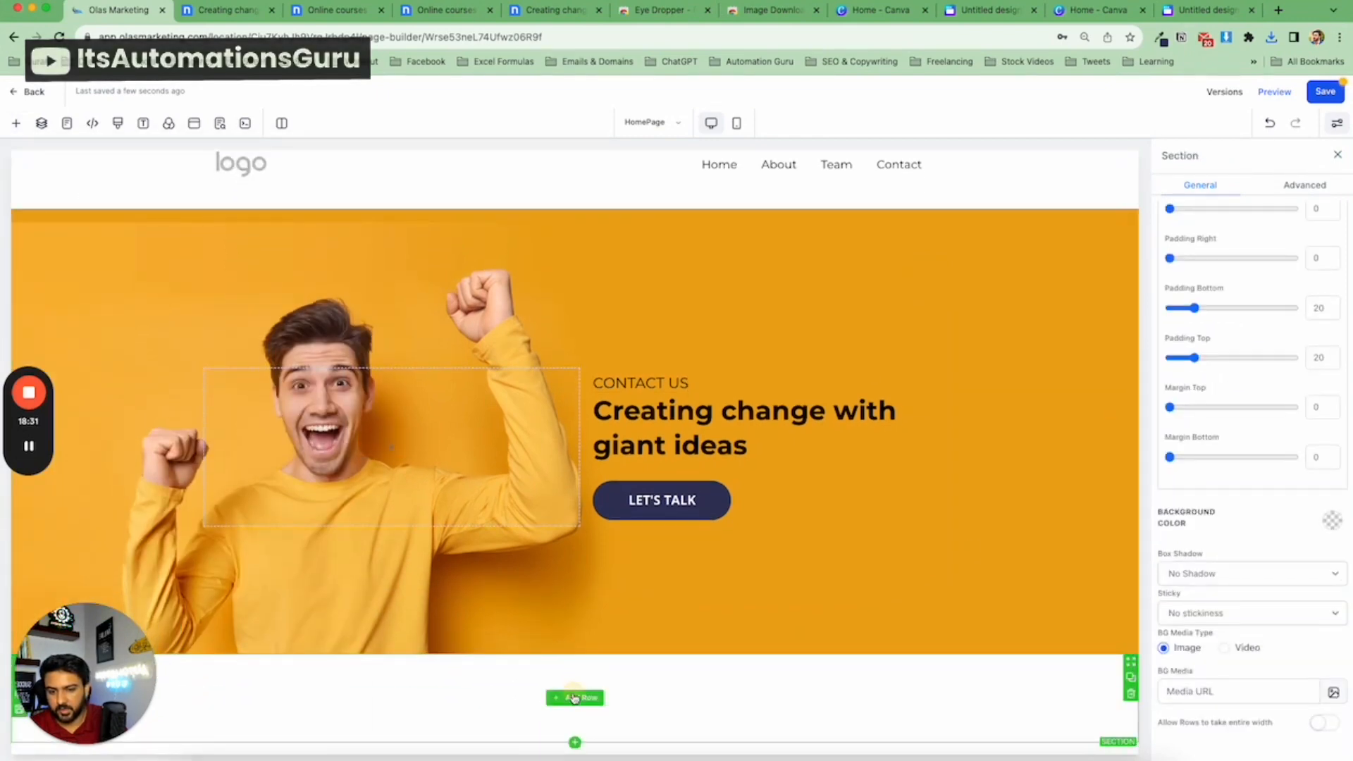
{"action": "left_click", "coordinate": [574, 697]}
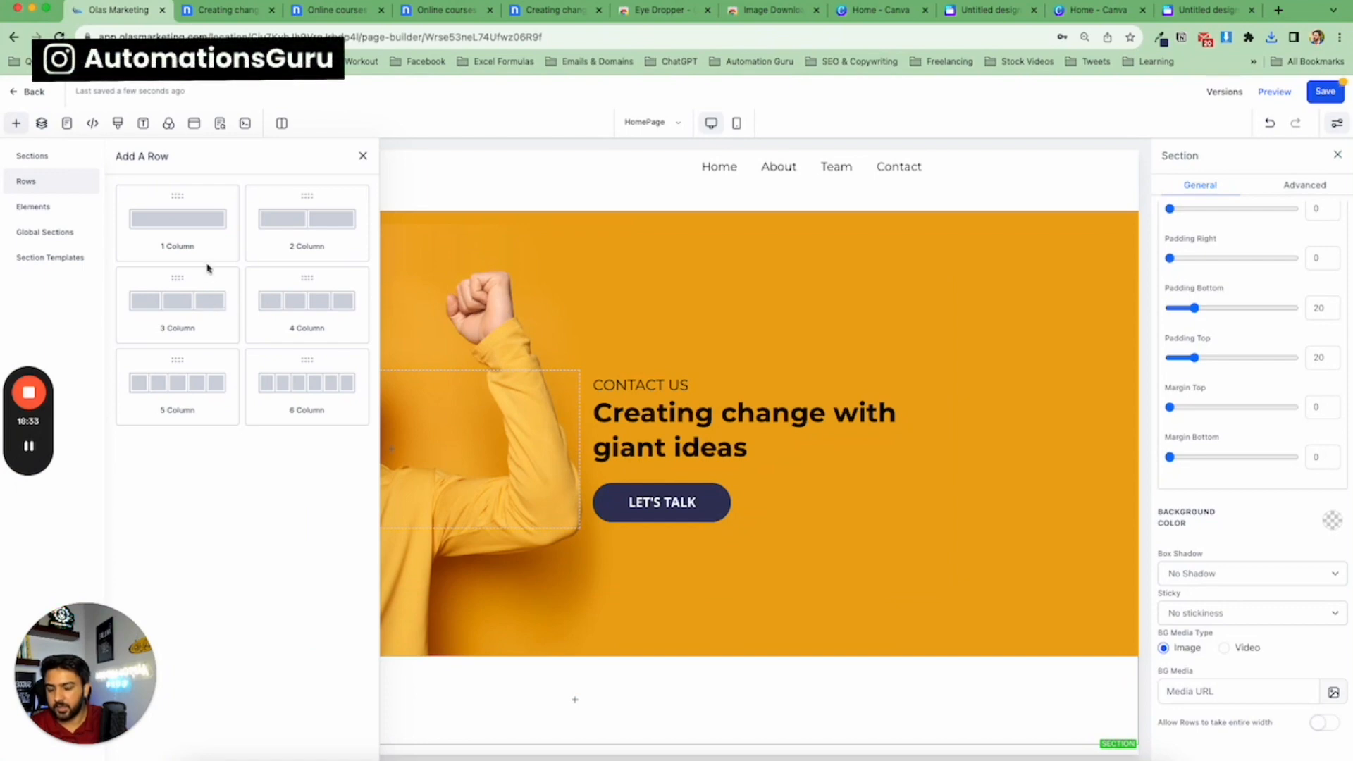
{"action": "left_click_drag", "start_coordinate": [188, 304], "coordinate": [601, 735]}
Add a one-column row beneath the three-column row and place a headline and a paragraph in it.
{"action": "scroll", "coordinate": [598, 422], "scroll_direction": "down", "scroll_amount": 1}
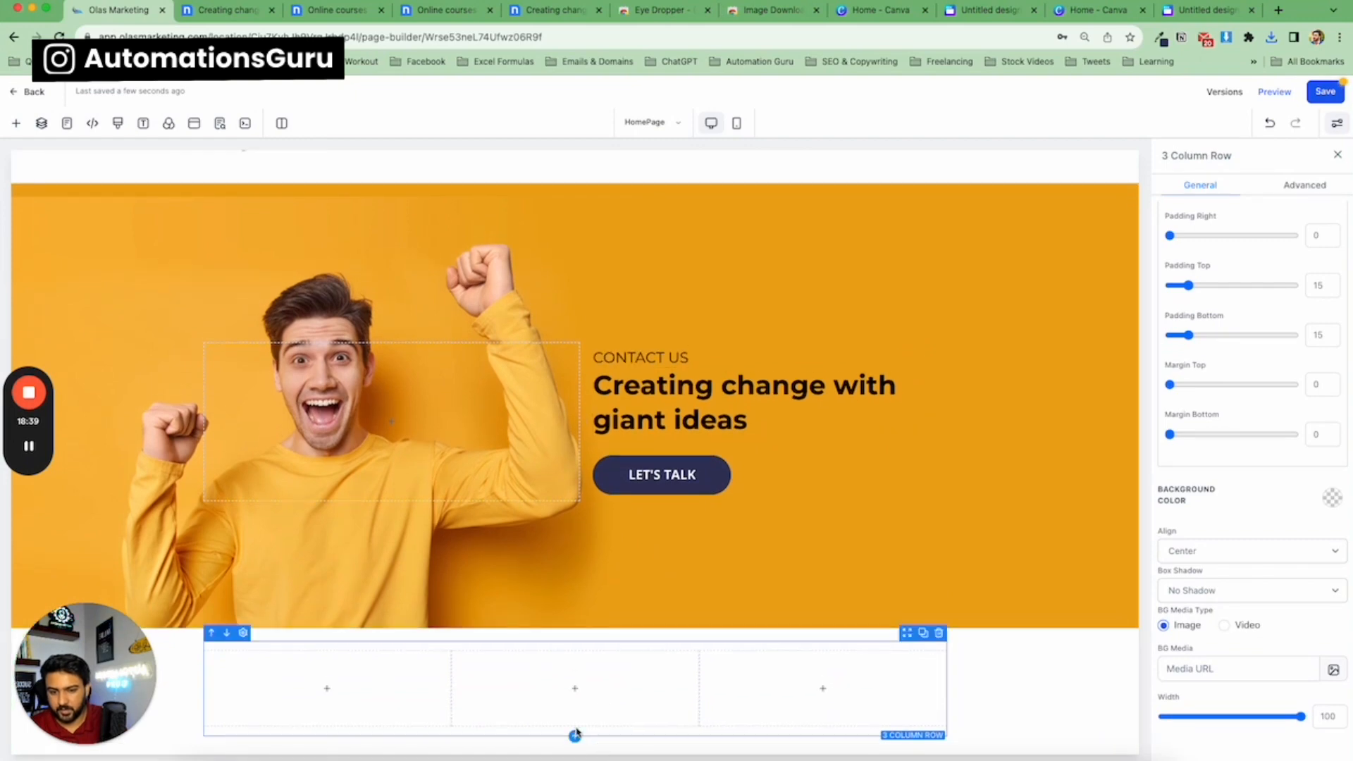
{"action": "left_click", "coordinate": [575, 736]}
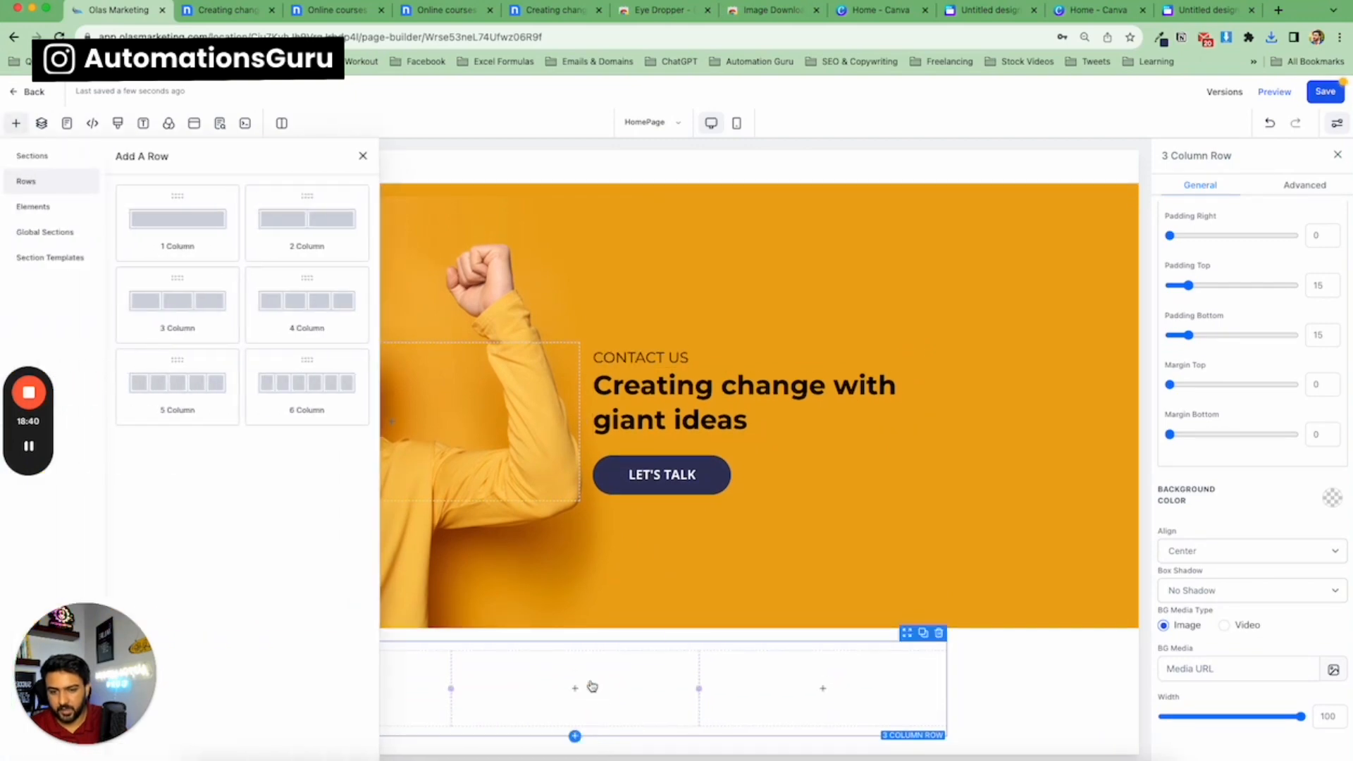
{"action": "left_click", "coordinate": [181, 233]}
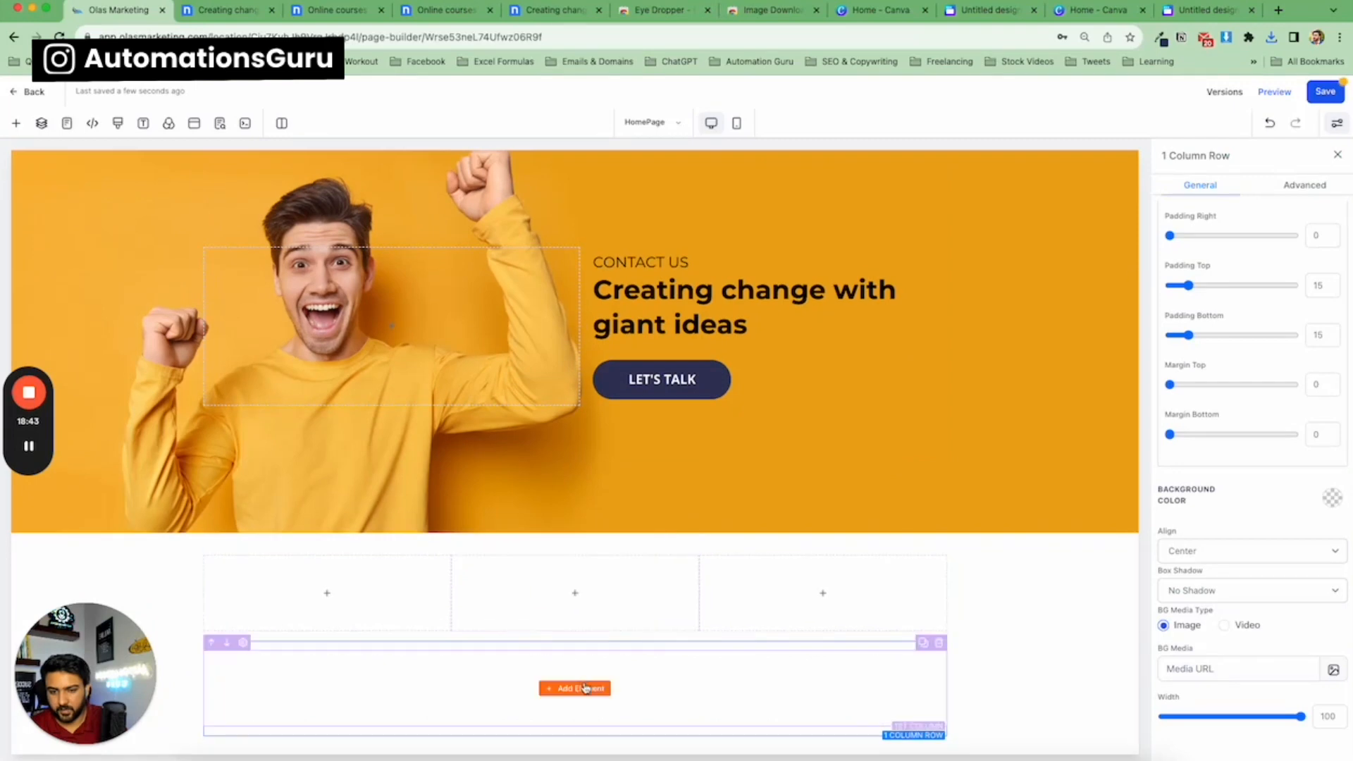
{"action": "left_click", "coordinate": [584, 689]}
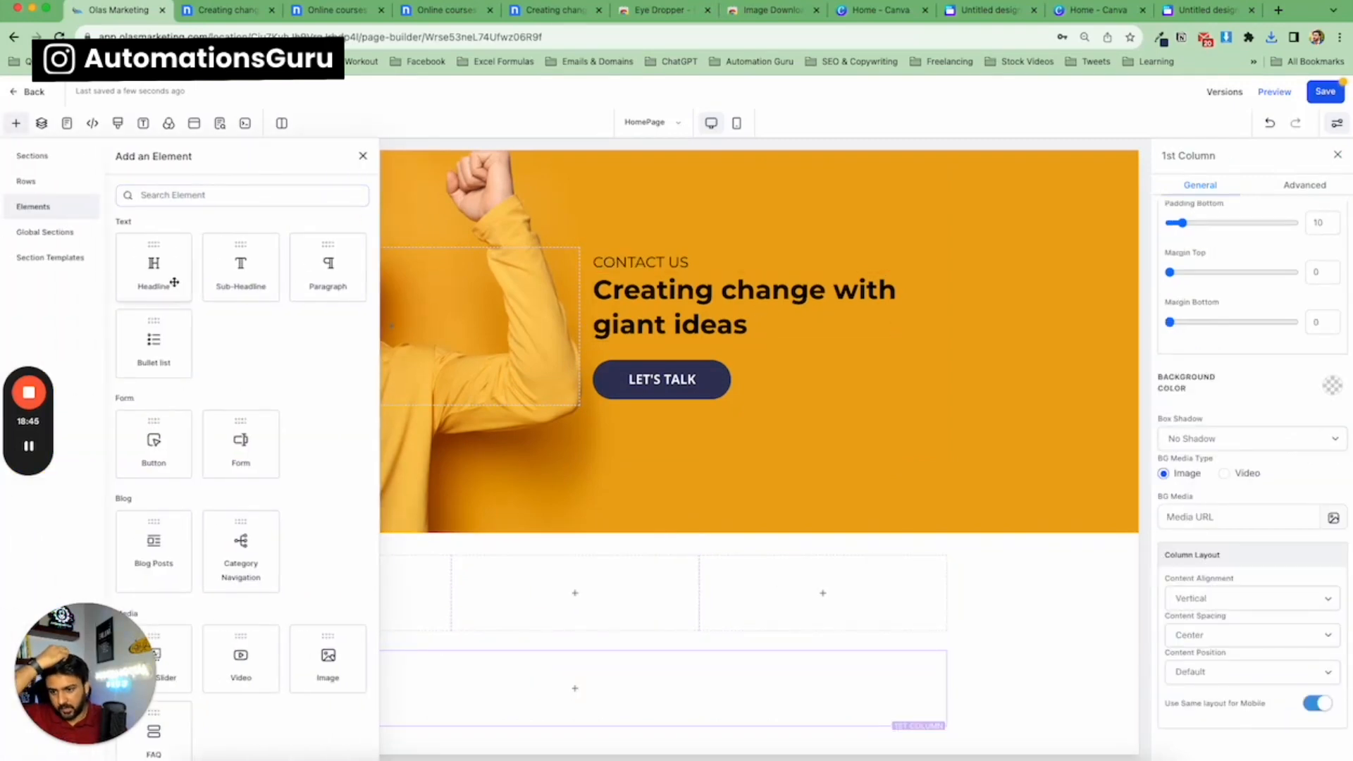
{"action": "left_click_drag", "start_coordinate": [170, 280], "coordinate": [575, 687]}
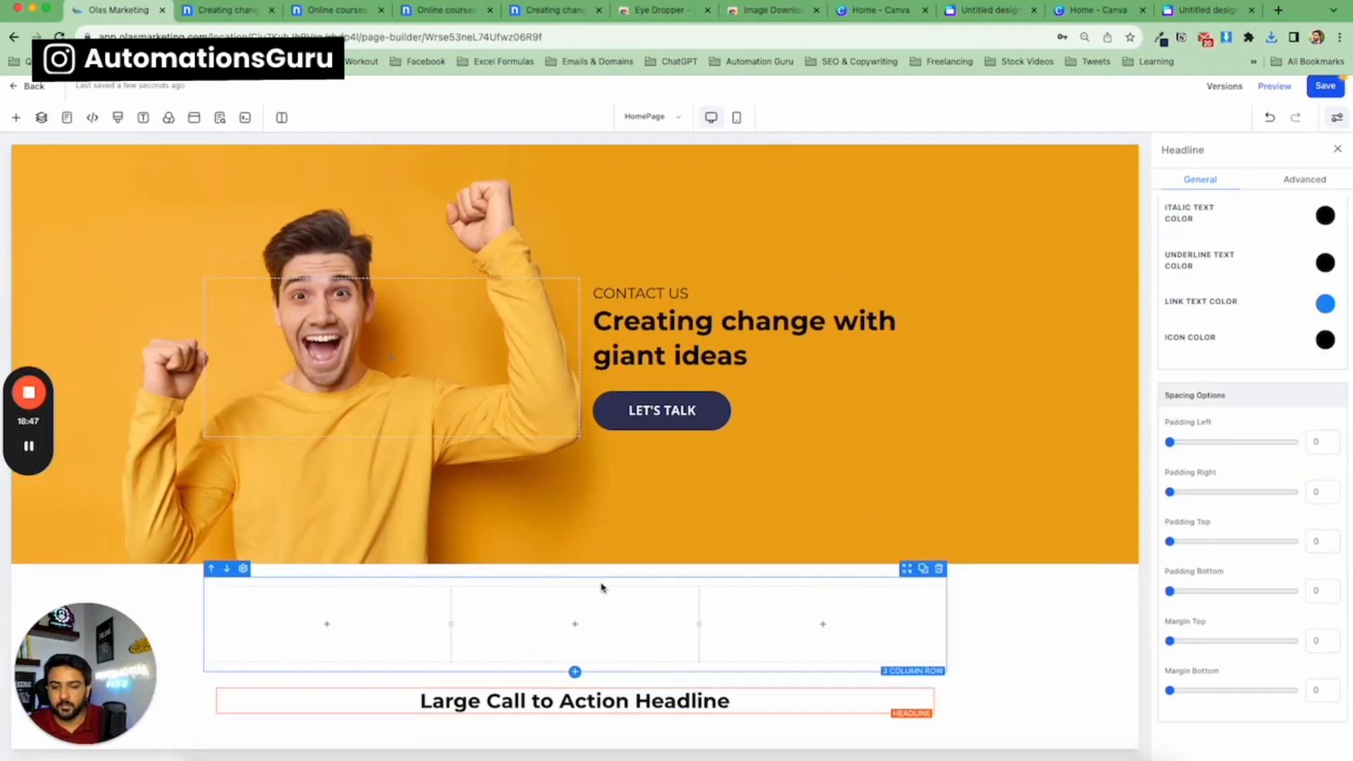
{"action": "left_click", "coordinate": [576, 722]}
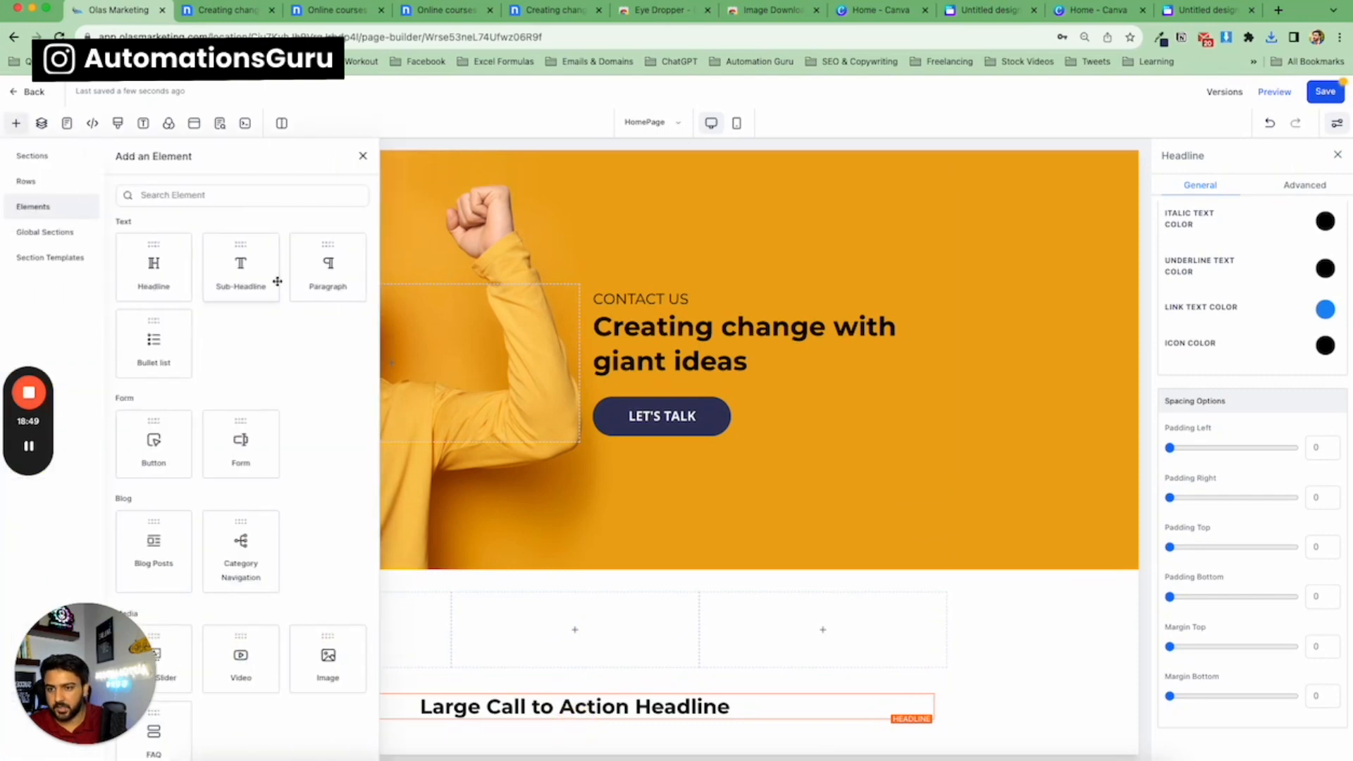
{"action": "left_click", "coordinate": [310, 269]}
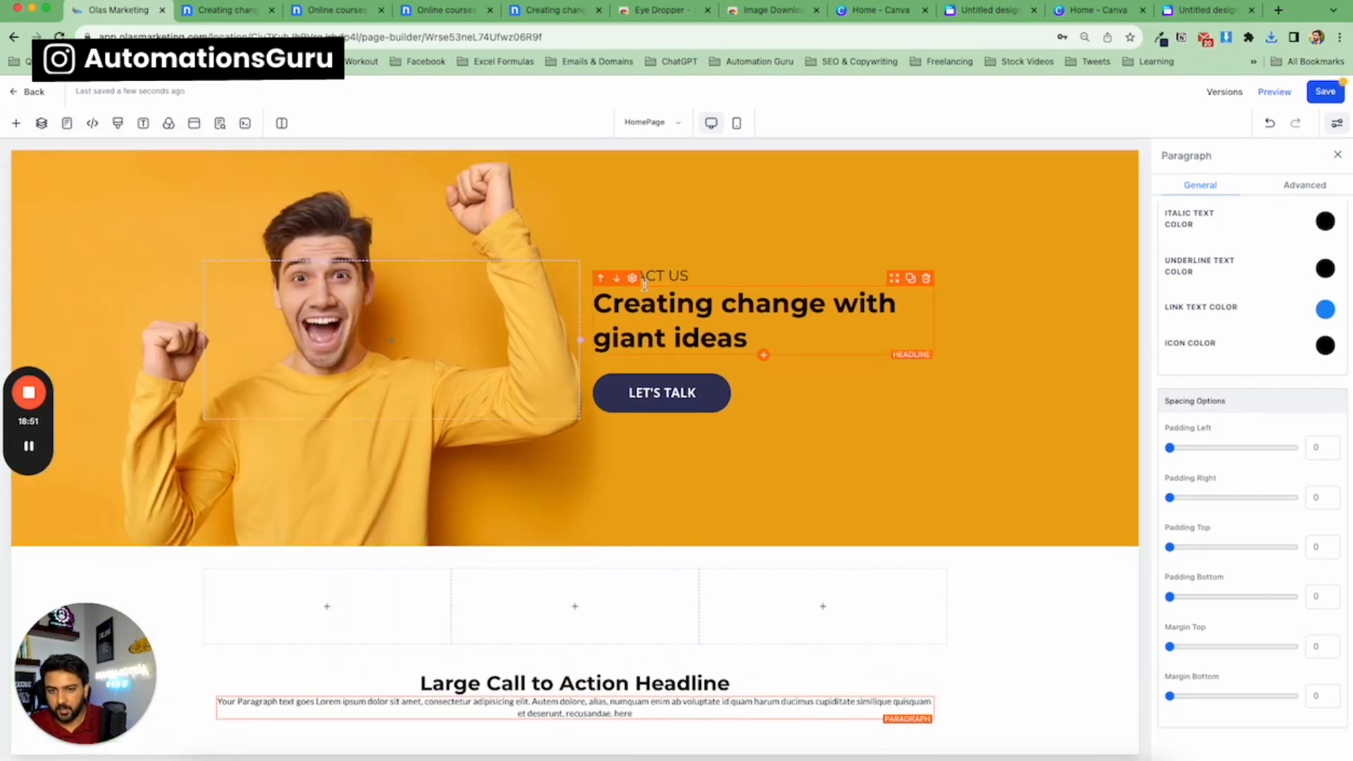
Duplicate the hero button and move the copy below the paragraph in the new section.
{"action": "left_click", "coordinate": [910, 366]}
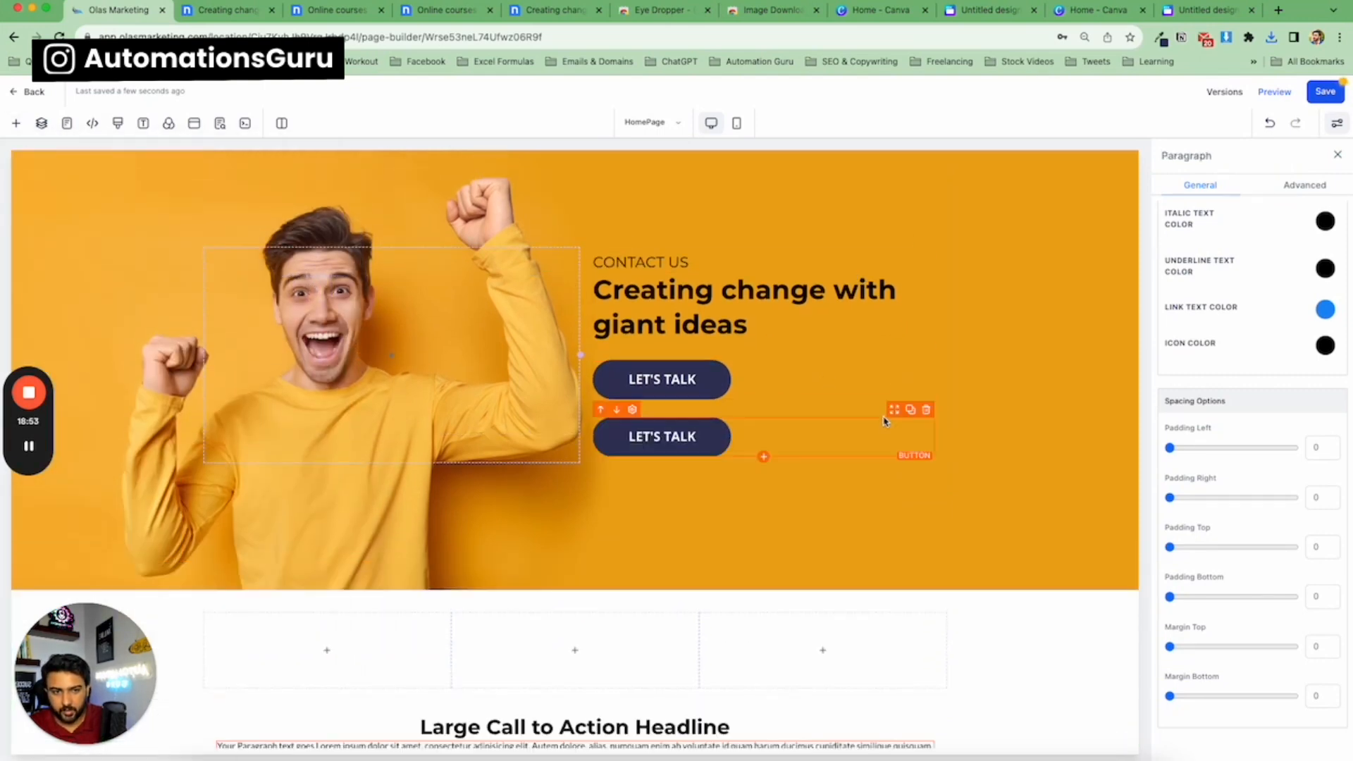
{"action": "left_click_drag", "start_coordinate": [898, 413], "coordinate": [789, 732]}
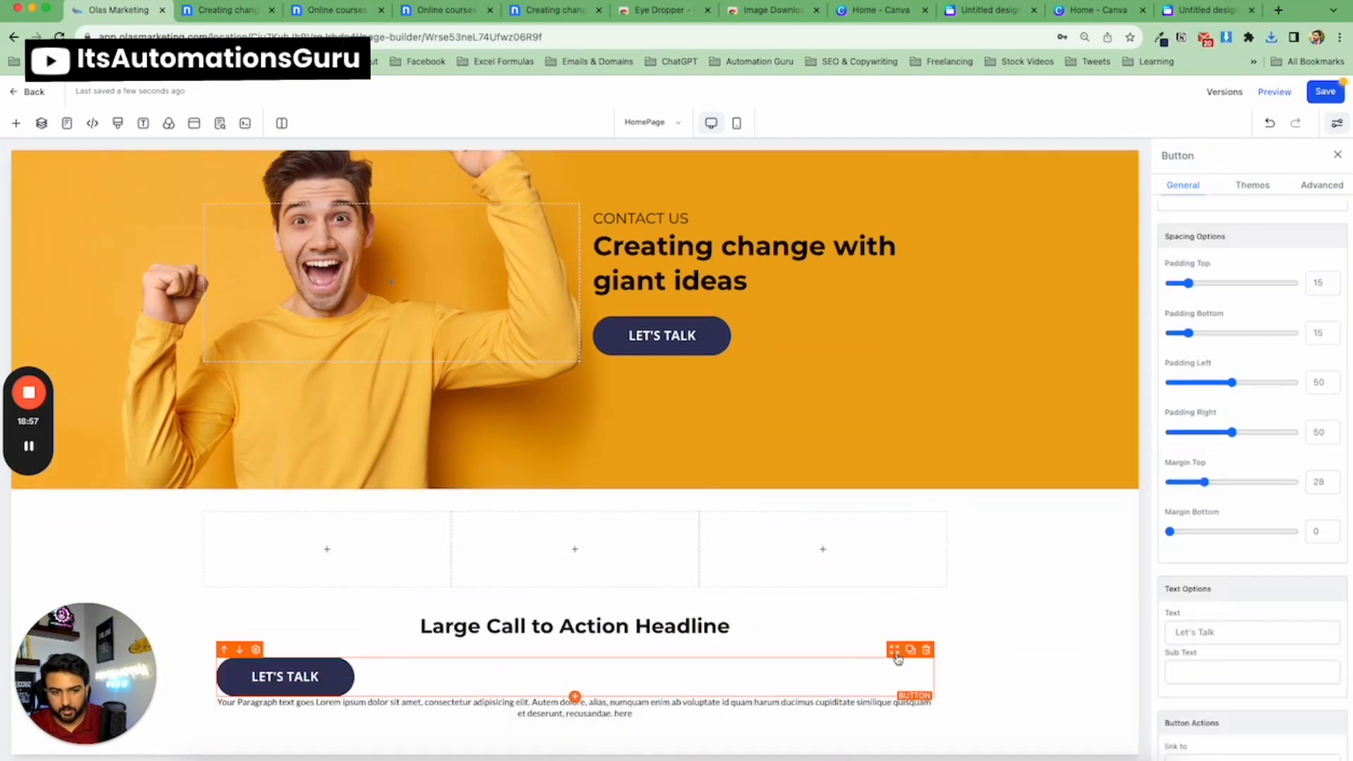
{"action": "left_click_drag", "start_coordinate": [894, 650], "coordinate": [888, 707]}
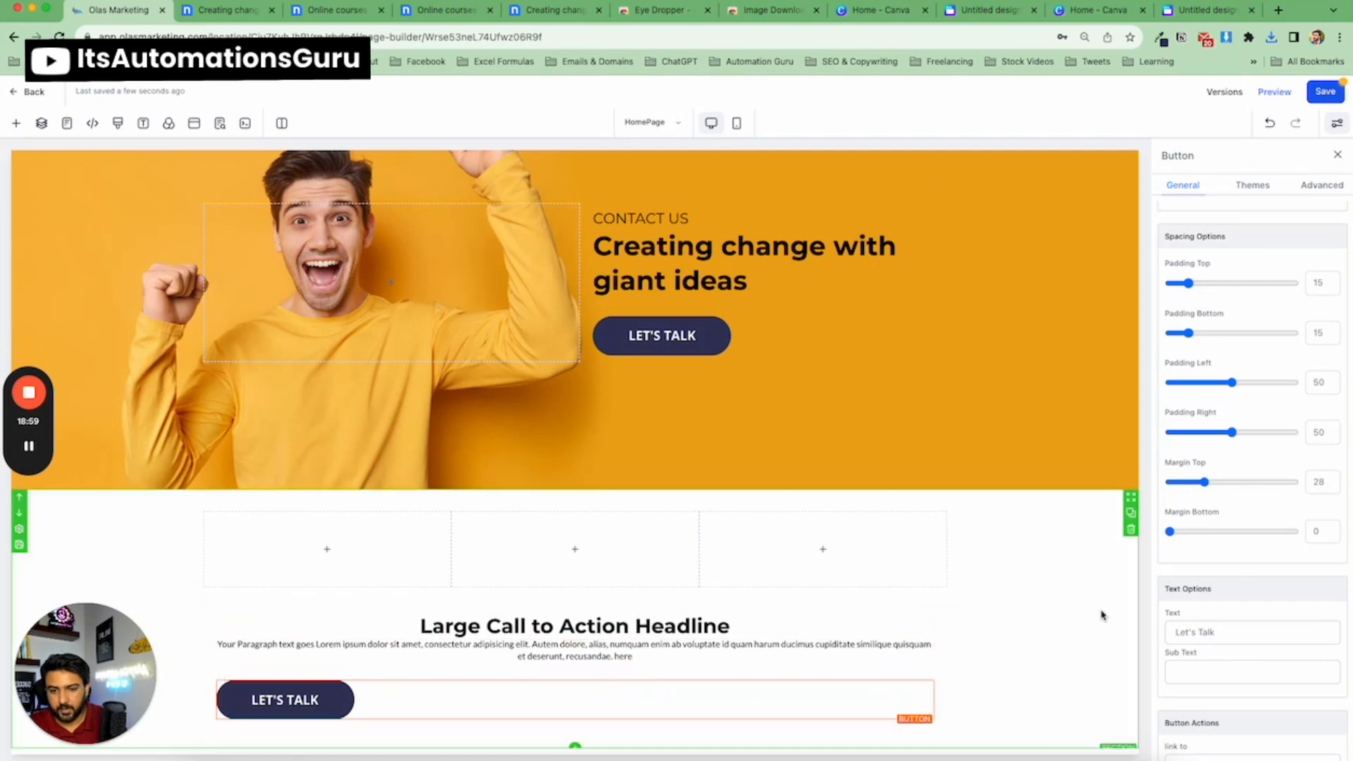
Center-align the new section's button.
{"action": "scroll", "coordinate": [1251, 491], "scroll_direction": "up", "scroll_amount": 3}
{"action": "scroll", "coordinate": [1251, 492], "scroll_direction": "up", "scroll_amount": 5}
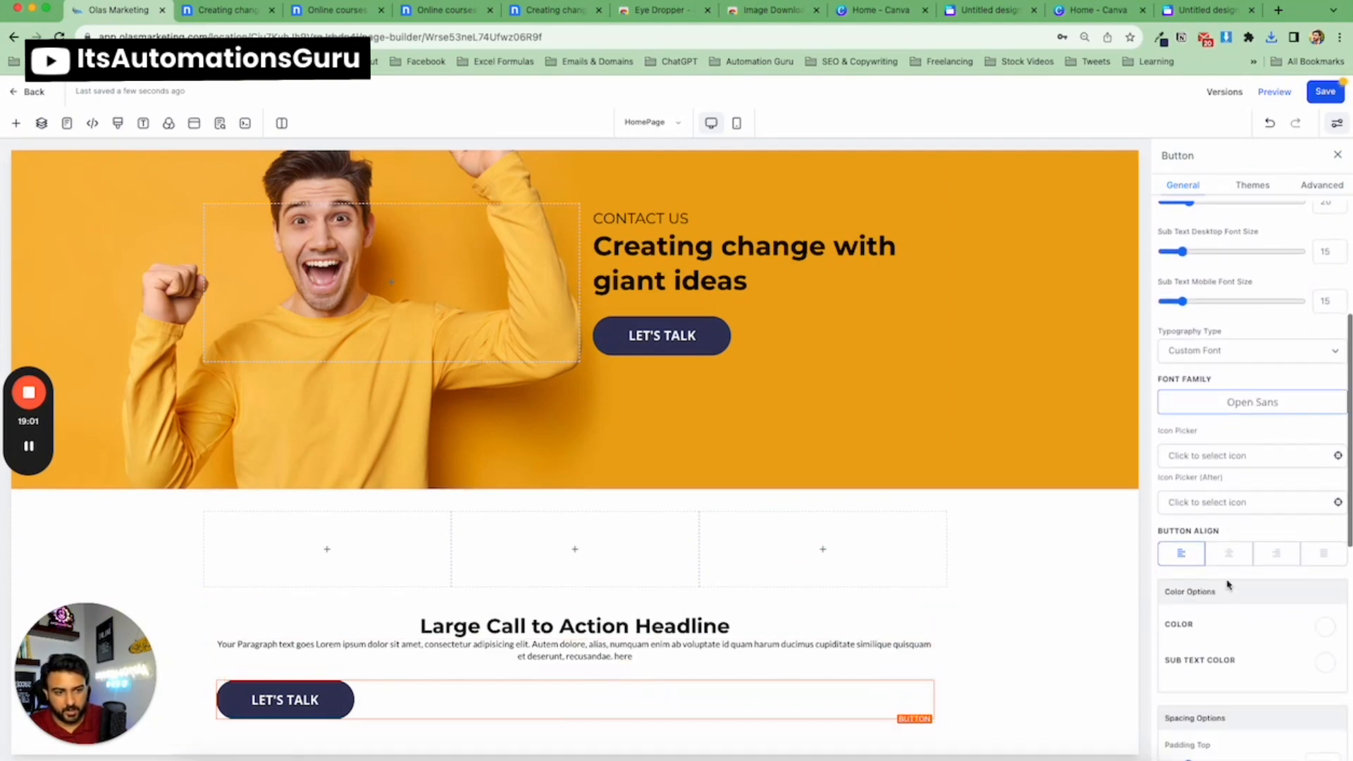
{"action": "left_click", "coordinate": [1240, 561]}
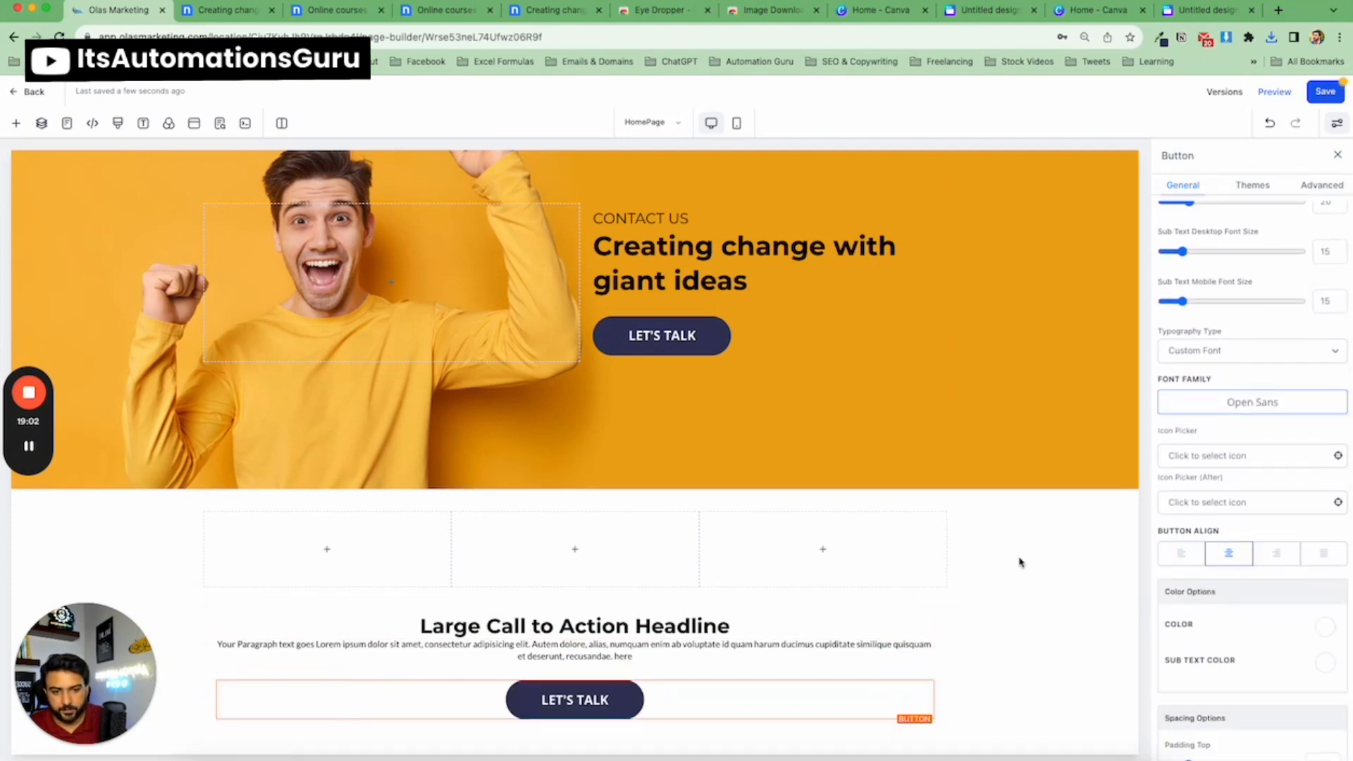
Copy the template's 'How can we help?' heading and paste it as the new section's headline text.
{"action": "left_click", "coordinate": [240, 13]}
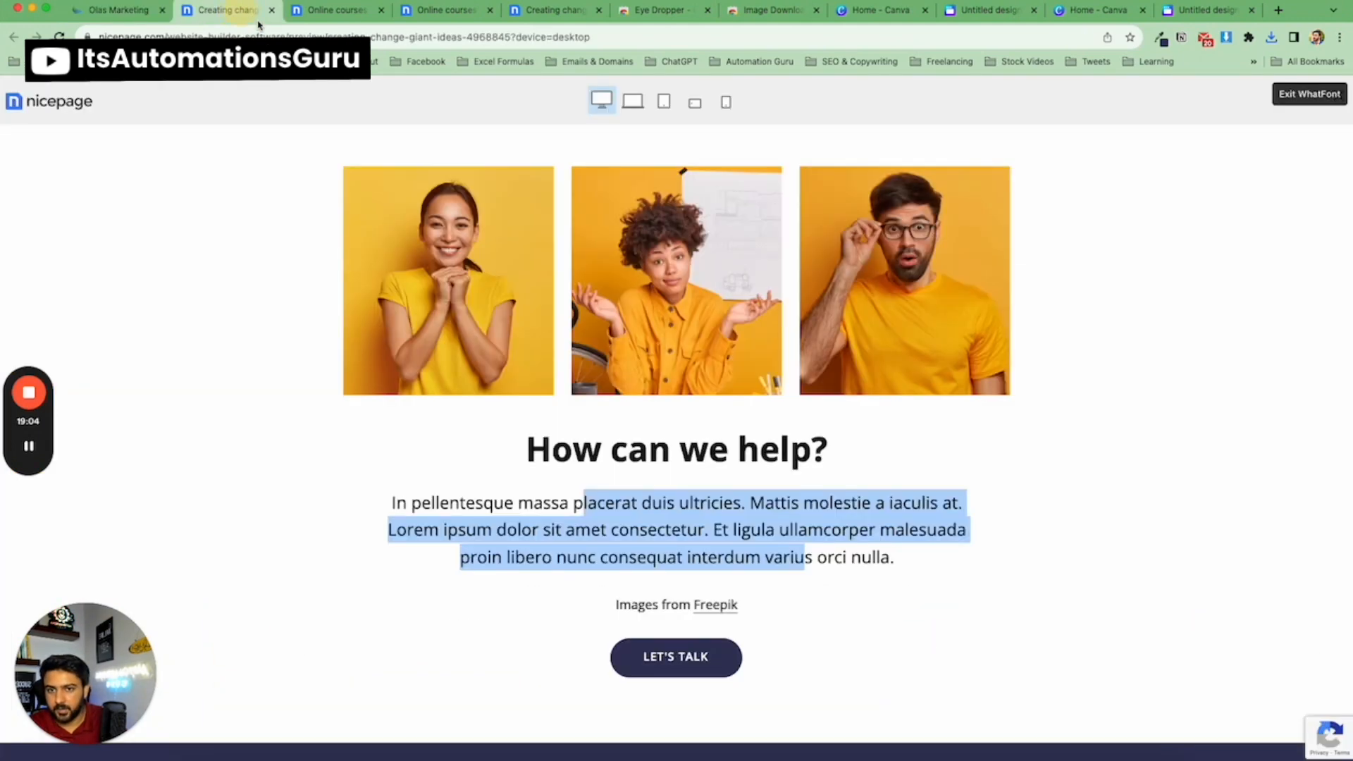
{"action": "triple_click", "coordinate": [641, 461]}
{"action": "key", "text": "super+c"}
{"action": "left_click", "coordinate": [118, 10]}
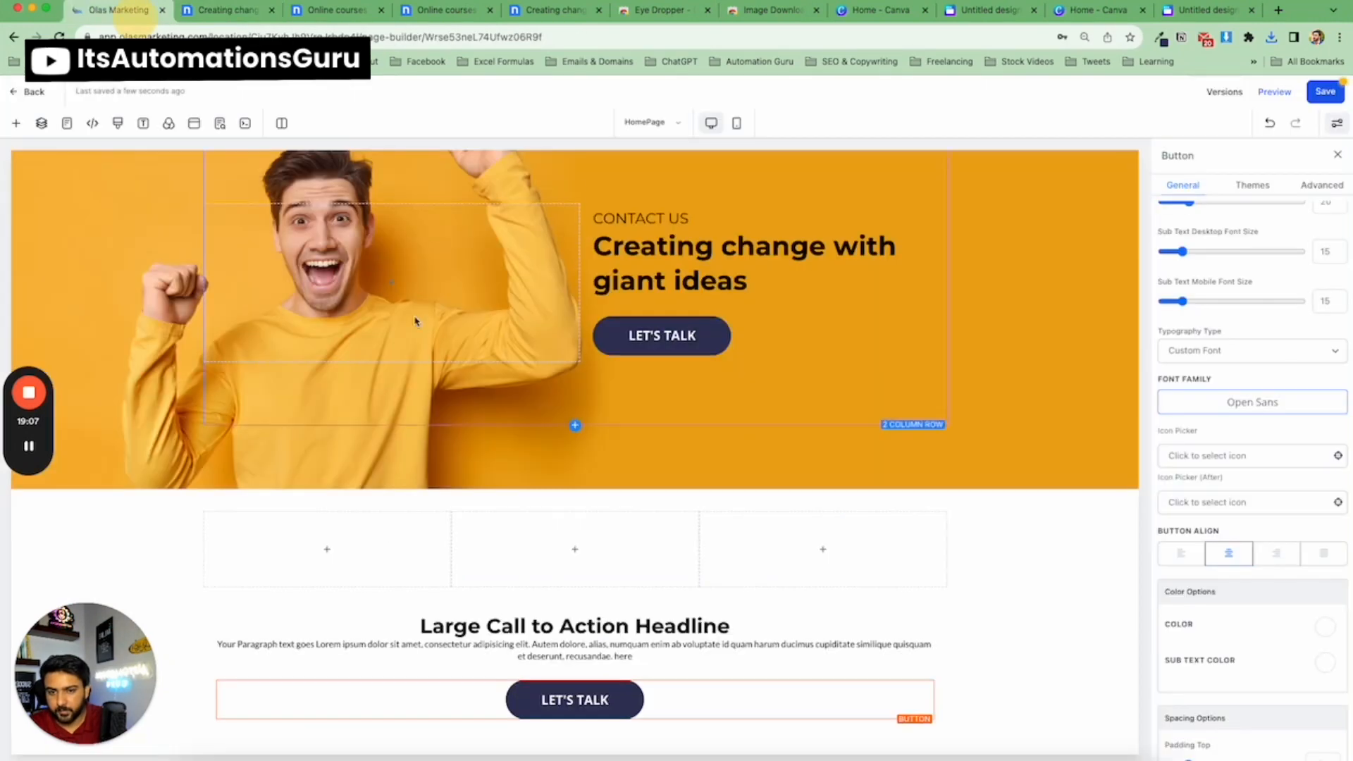
{"action": "double_click", "coordinate": [515, 620]}
{"action": "key", "text": "super+a"}
{"action": "key", "text": "super+v"}
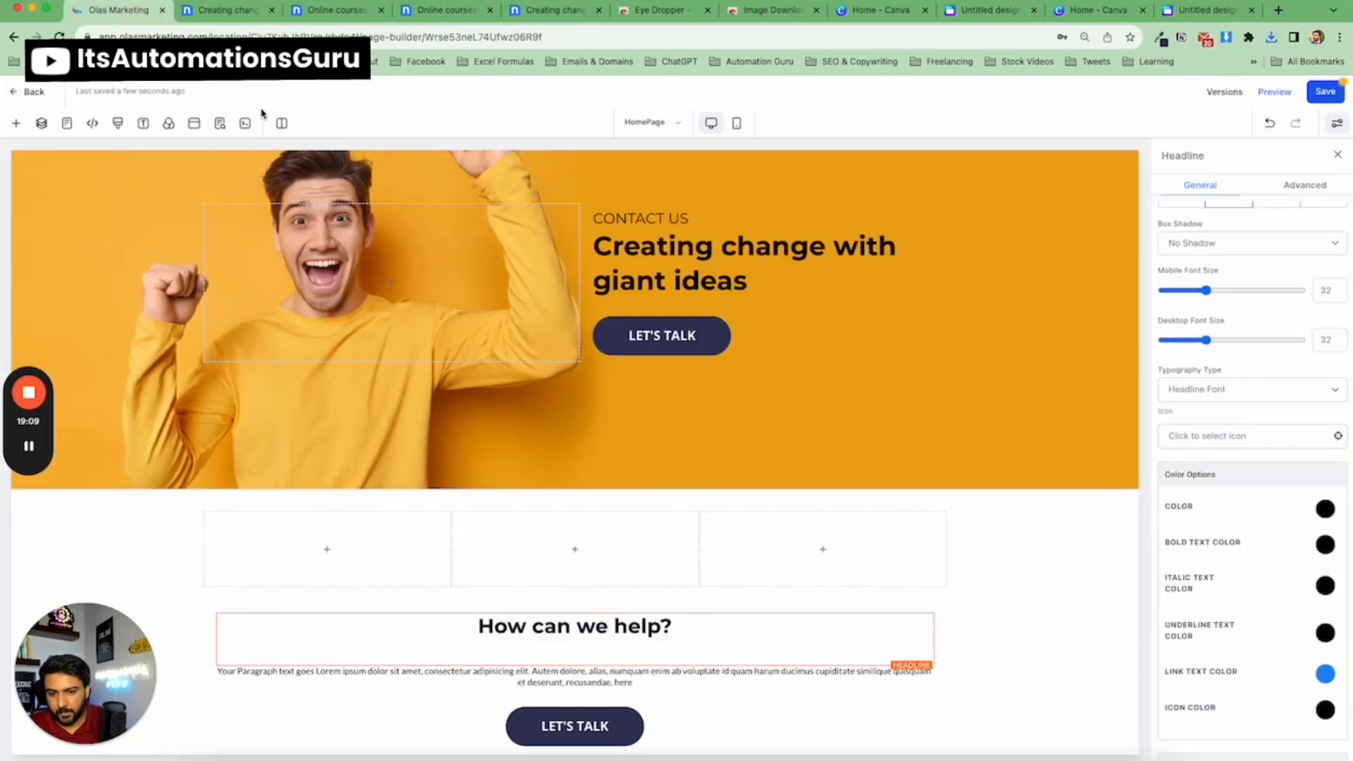
{"action": "key", "text": "BackSpace"}
Copy the template's paragraph text and paste it over the new section's placeholder paragraph.
{"action": "left_click", "coordinate": [222, 10]}
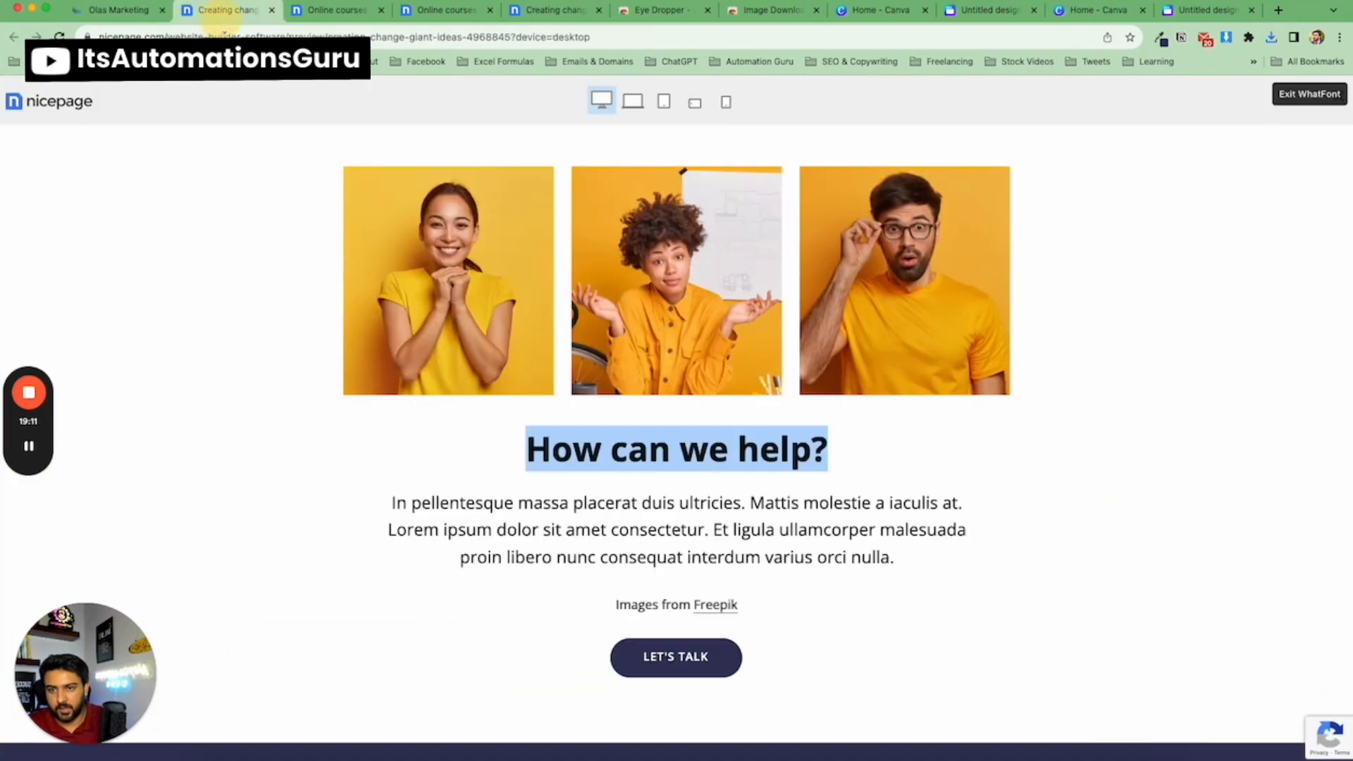
{"action": "triple_click", "coordinate": [724, 548]}
{"action": "key", "text": "super+c"}
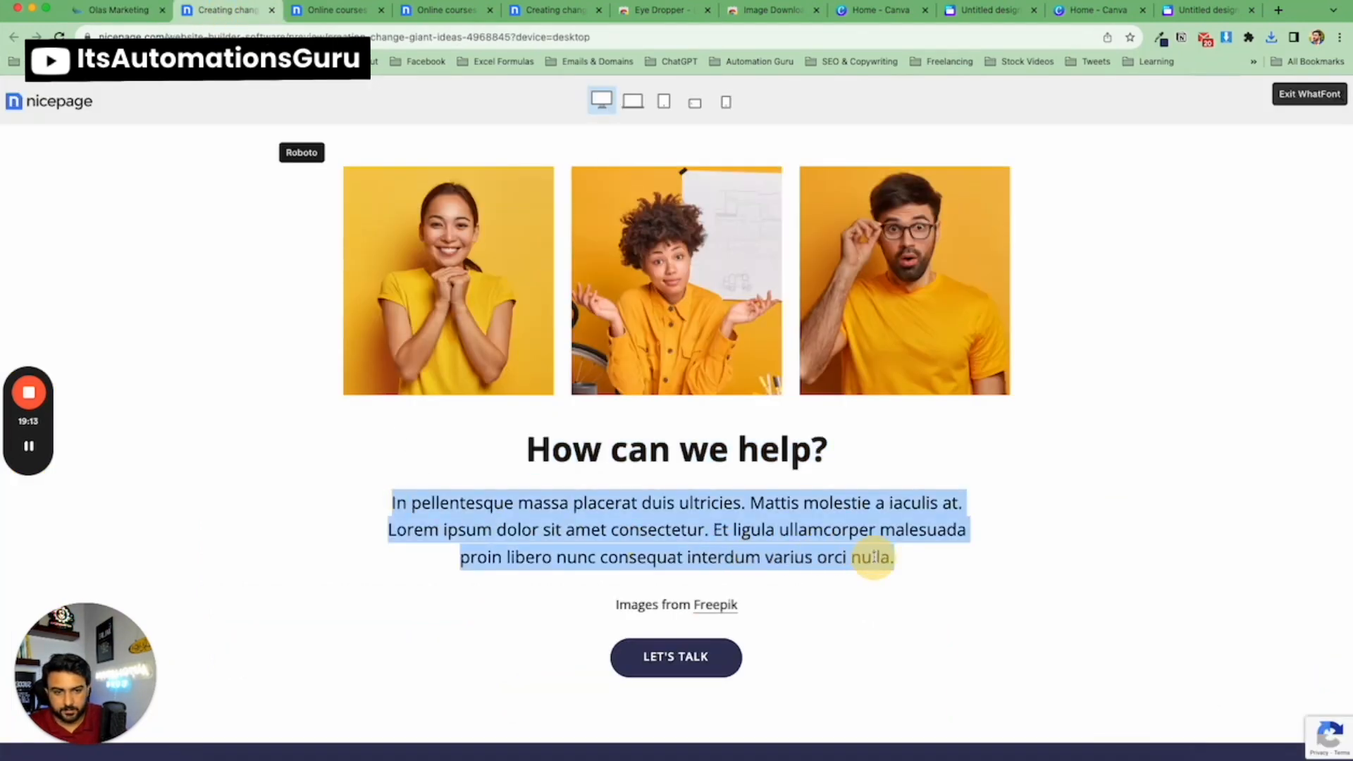
{"action": "left_click", "coordinate": [138, 19]}
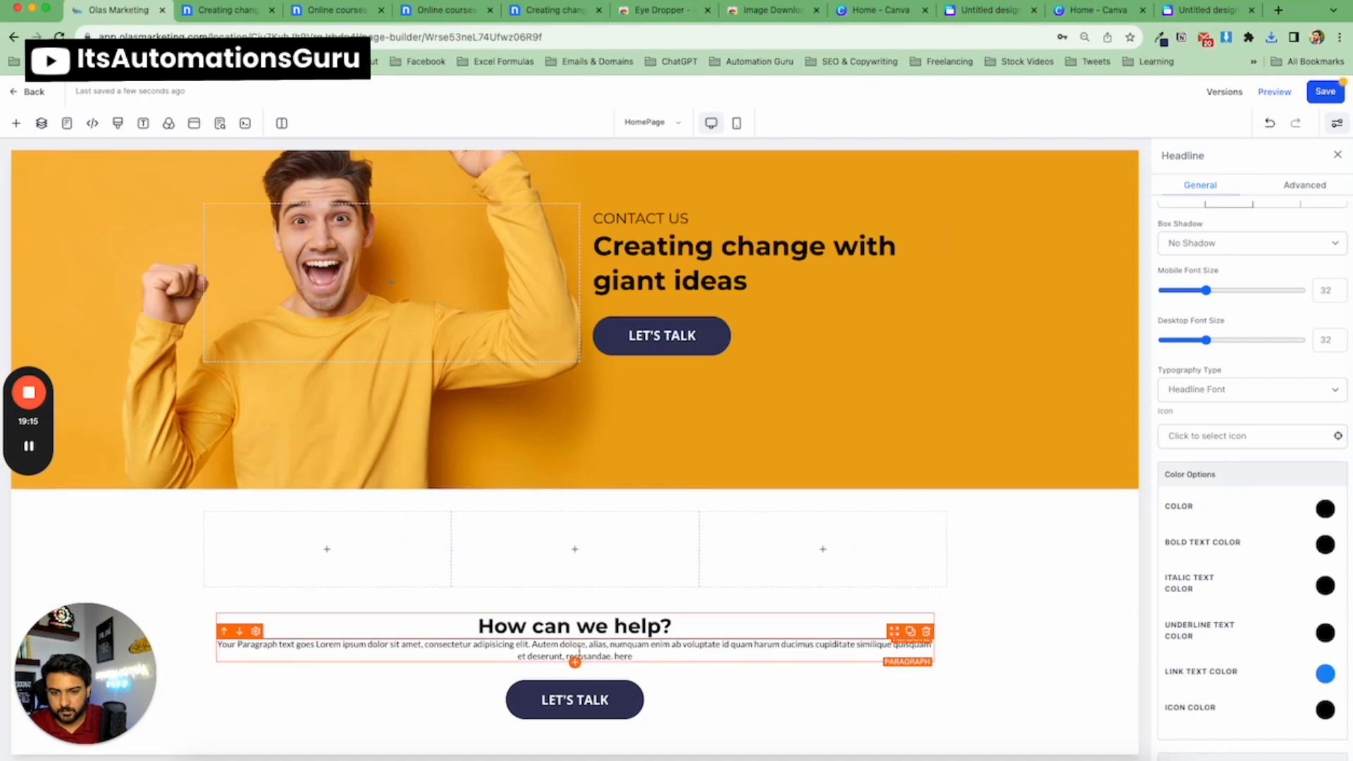
{"action": "triple_click", "coordinate": [579, 650]}
{"action": "key", "text": "super+v"}
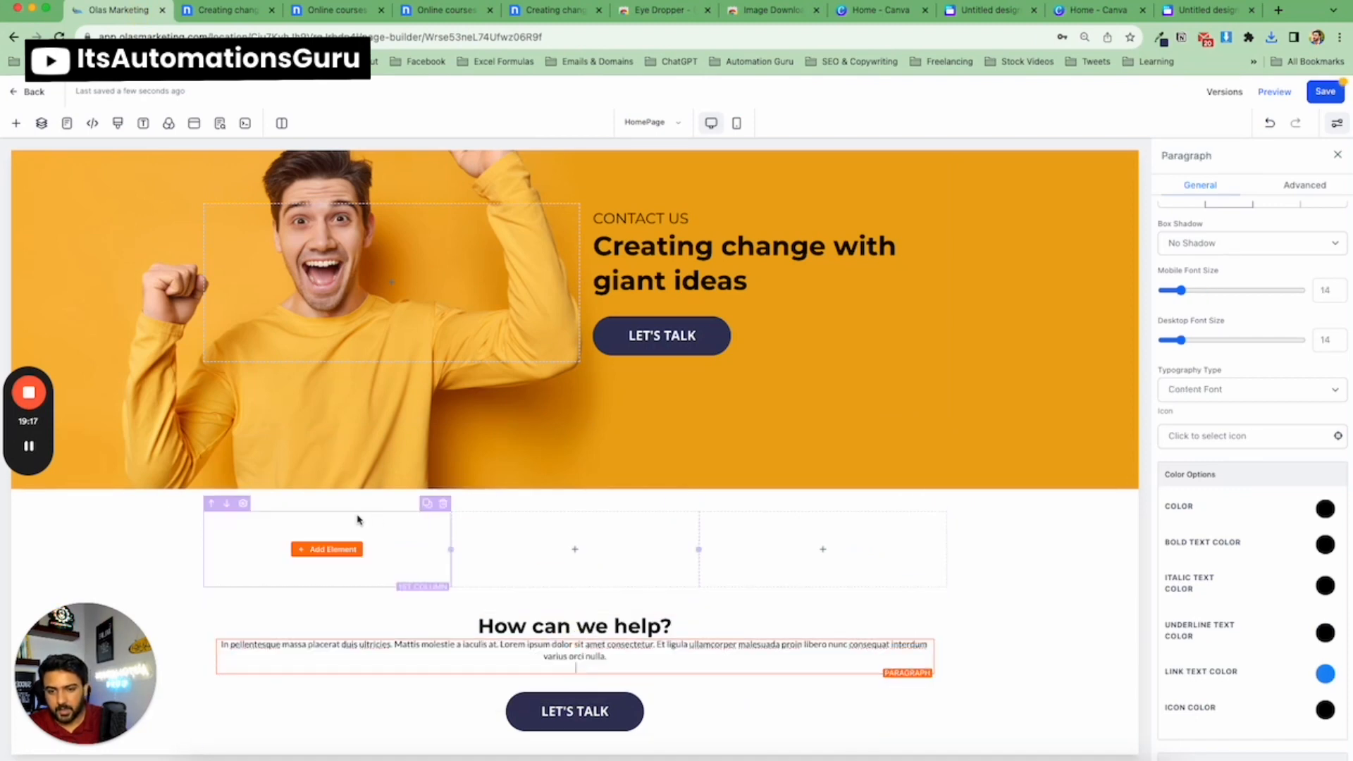
Add an image element to the first column and duplicate it into the second and third columns.
{"action": "left_click", "coordinate": [328, 549]}
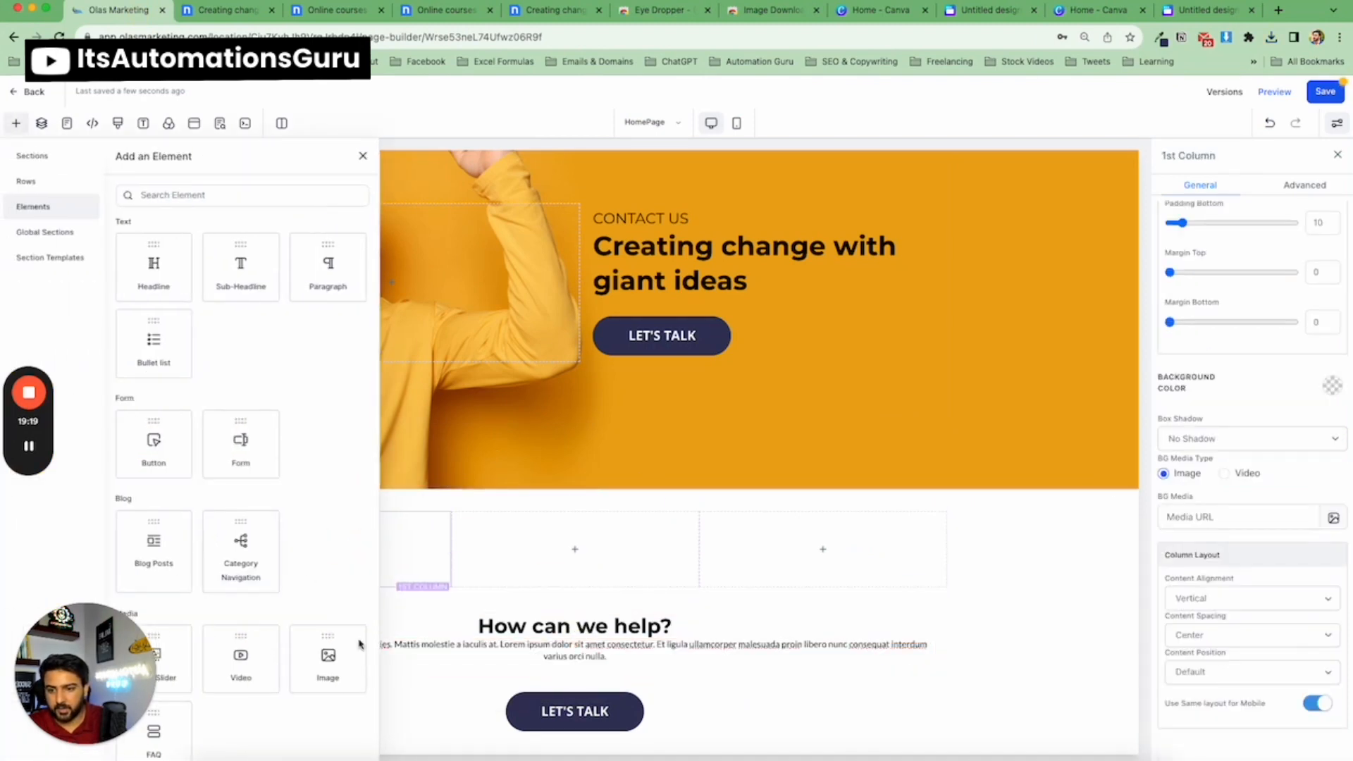
{"action": "left_click", "coordinate": [325, 655]}
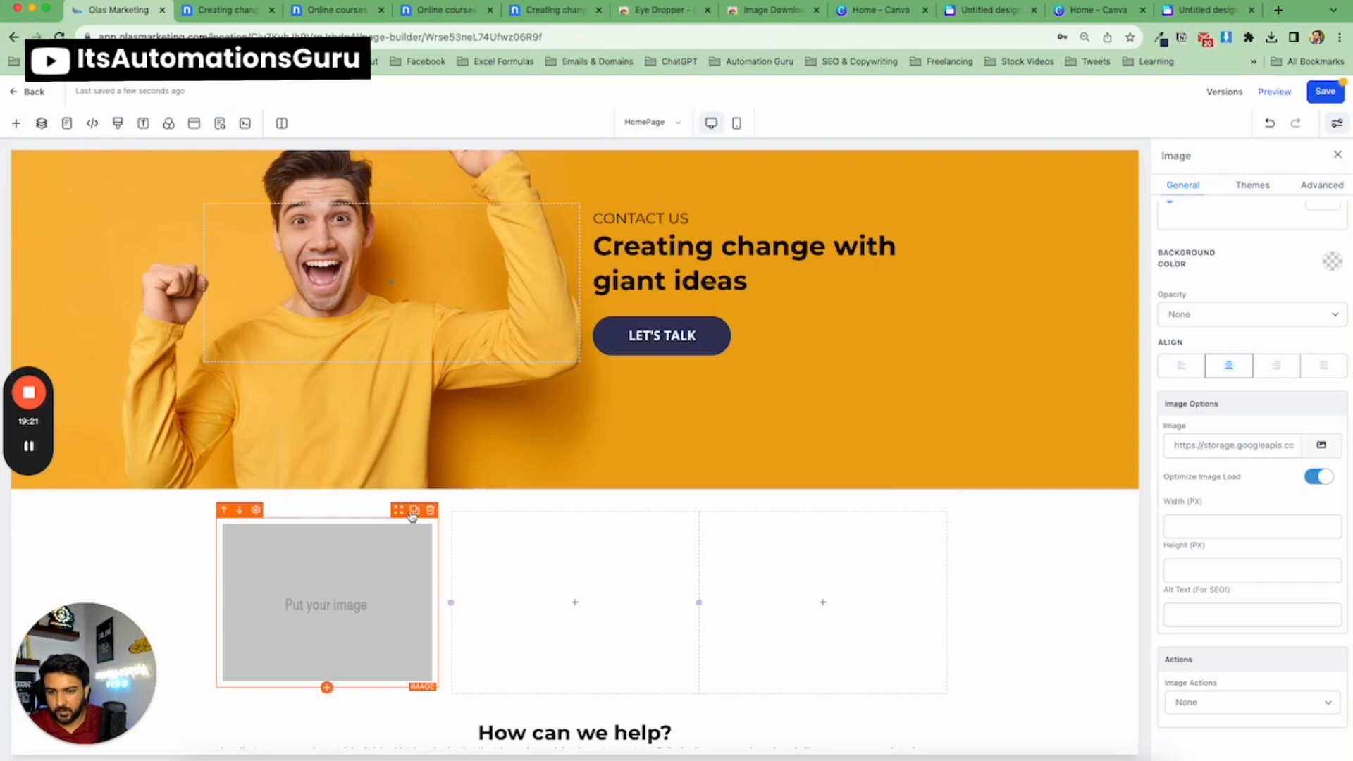
{"action": "left_click", "coordinate": [414, 512]}
{"action": "left_click_drag", "start_coordinate": [409, 684], "coordinate": [574, 627]}
{"action": "left_click", "coordinate": [664, 513]}
{"action": "left_click_drag", "start_coordinate": [649, 682], "coordinate": [884, 584]}
{"action": "left_click", "coordinate": [325, 563]}
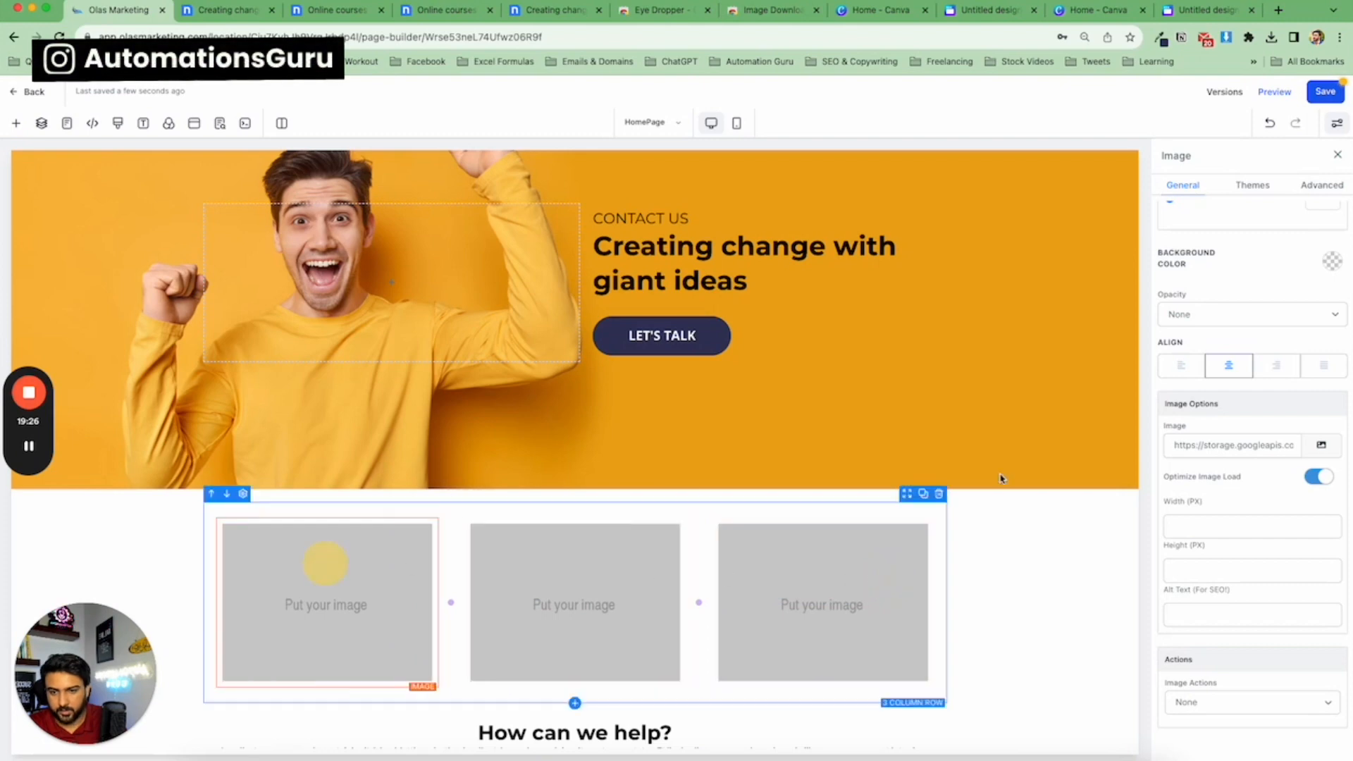
Upload rt432.jpg, trtr.jpg and girl.jpg to the media library and set girl.jpg as the first column's image.
{"action": "left_click", "coordinate": [1319, 447]}
{"action": "left_click", "coordinate": [1312, 126]}
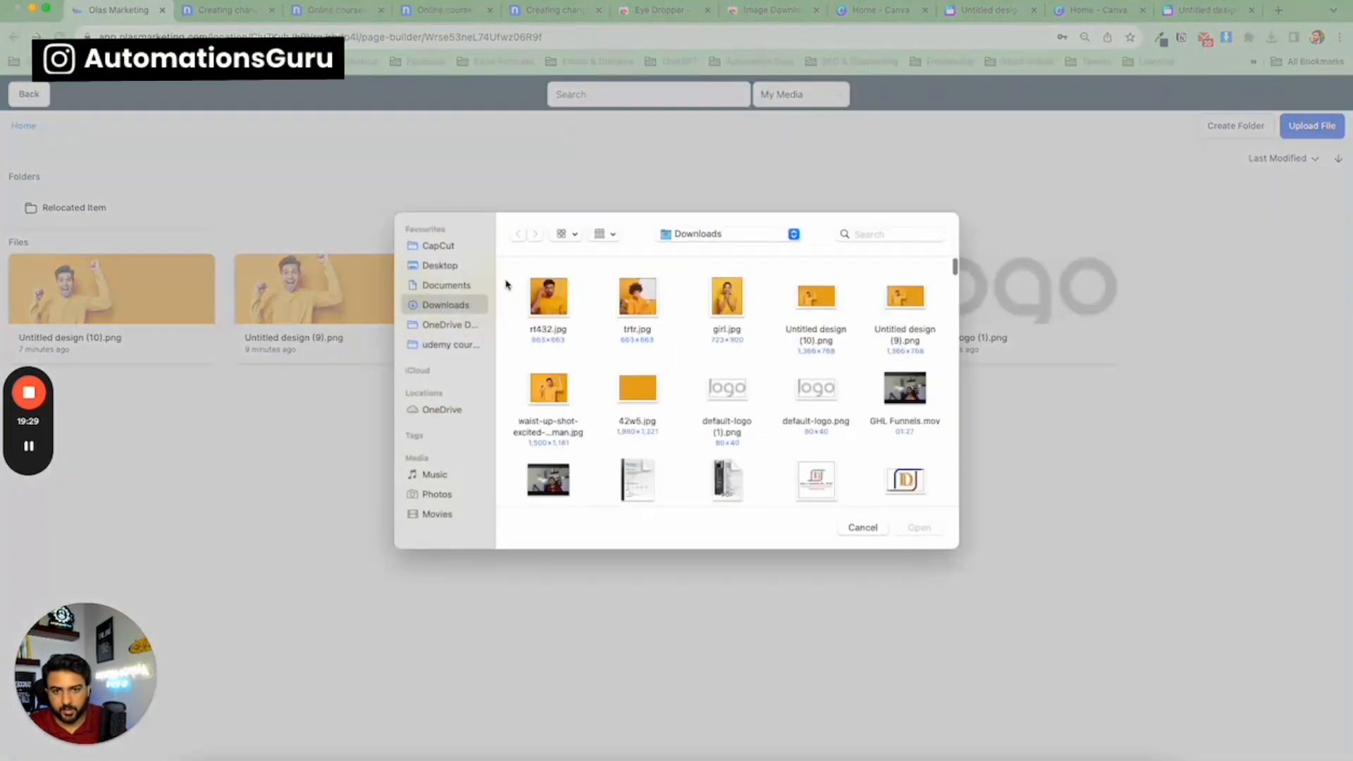
{"action": "left_click_drag", "start_coordinate": [511, 285], "coordinate": [726, 308]}
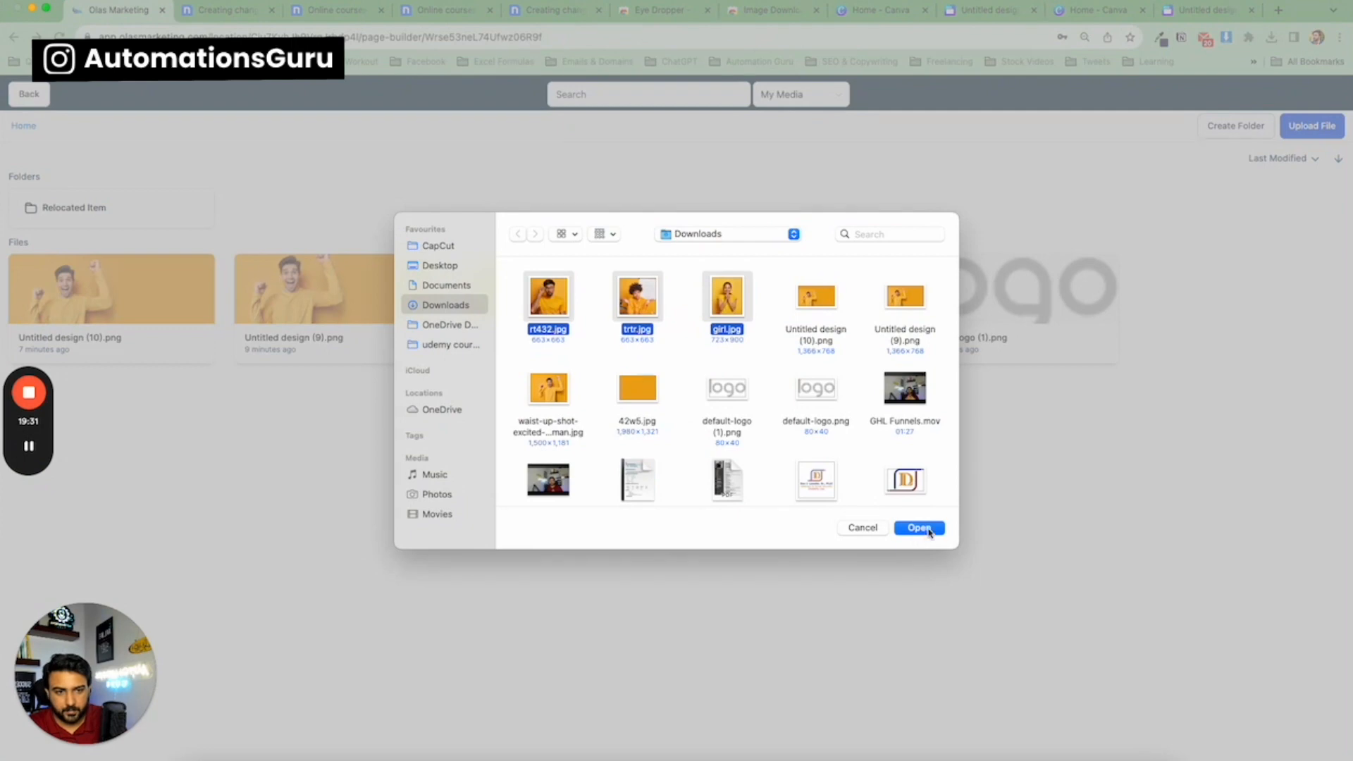
{"action": "left_click", "coordinate": [918, 529]}
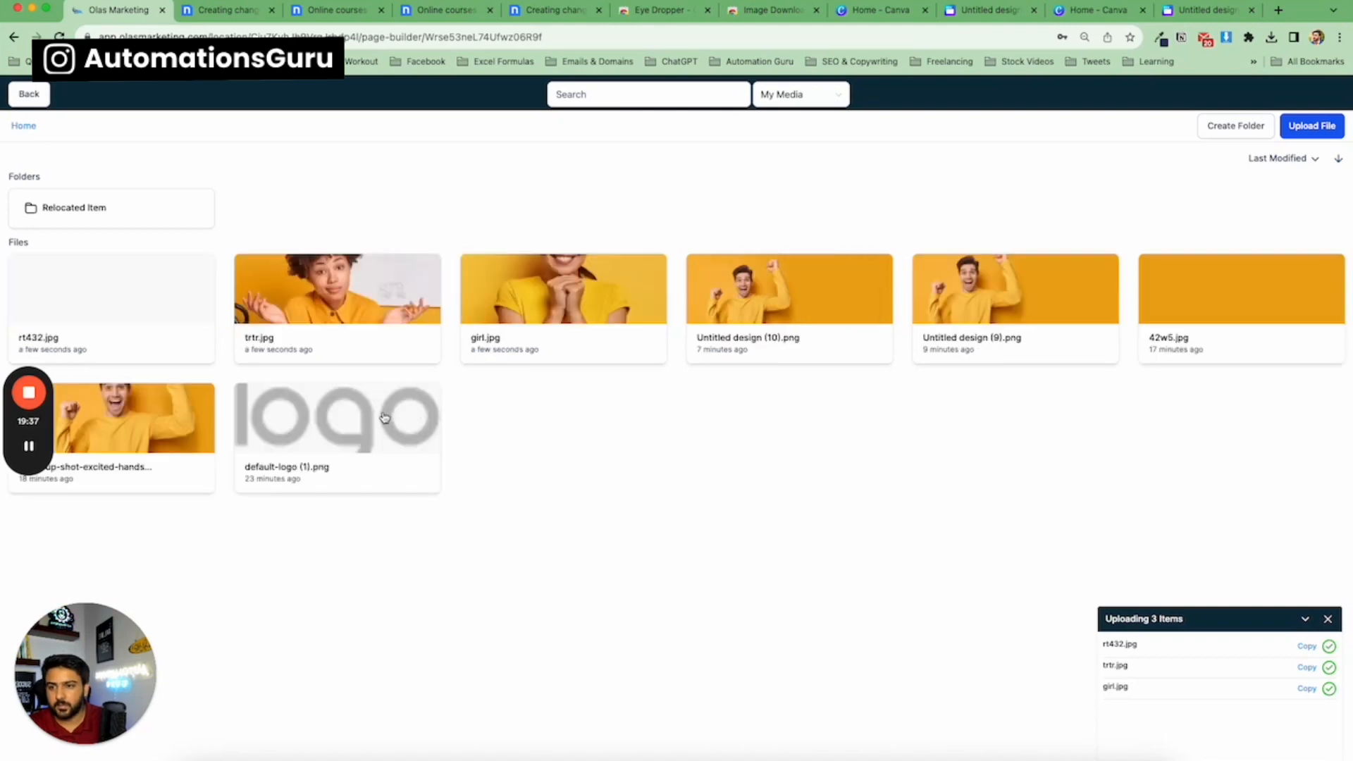
{"action": "left_click", "coordinate": [566, 354]}
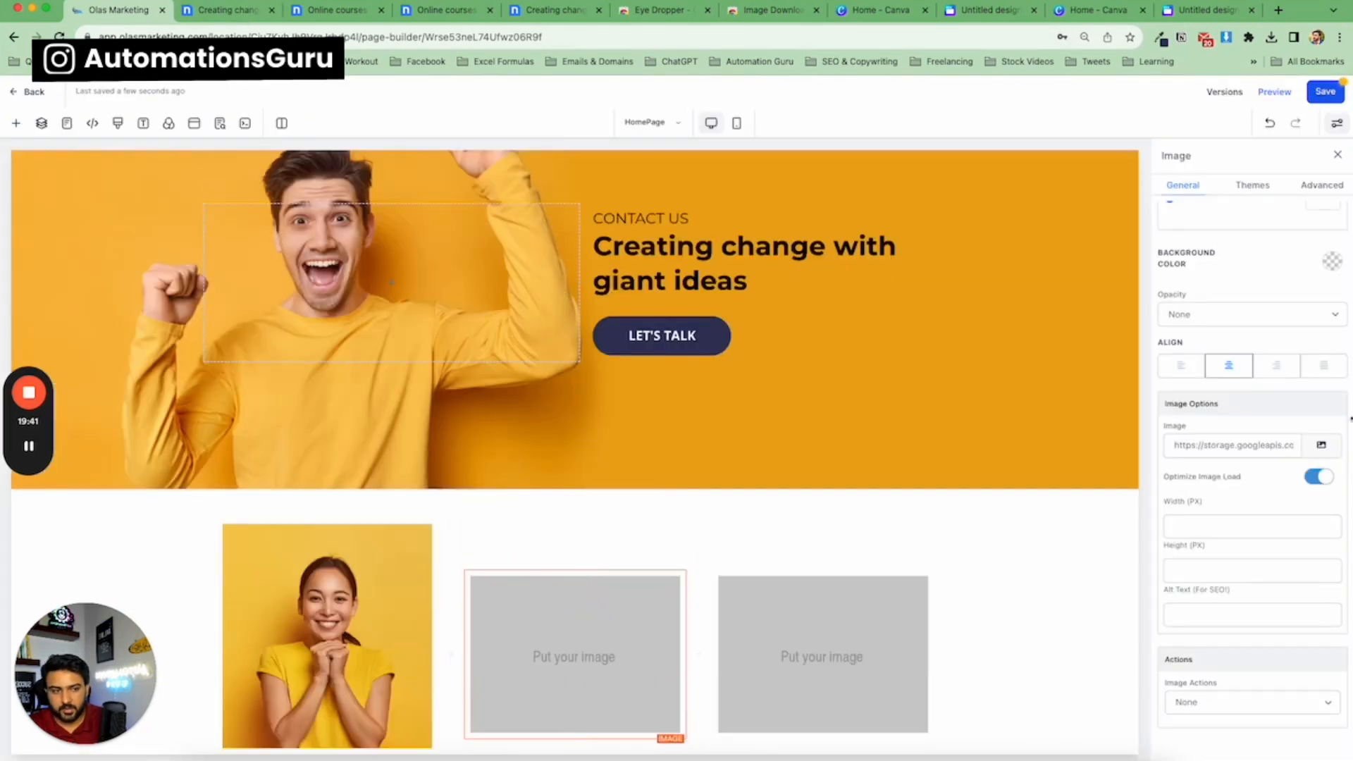
Set trtr.jpg as the second column's image and rt432.jpg as the third column's image.
{"action": "left_click", "coordinate": [1336, 445]}
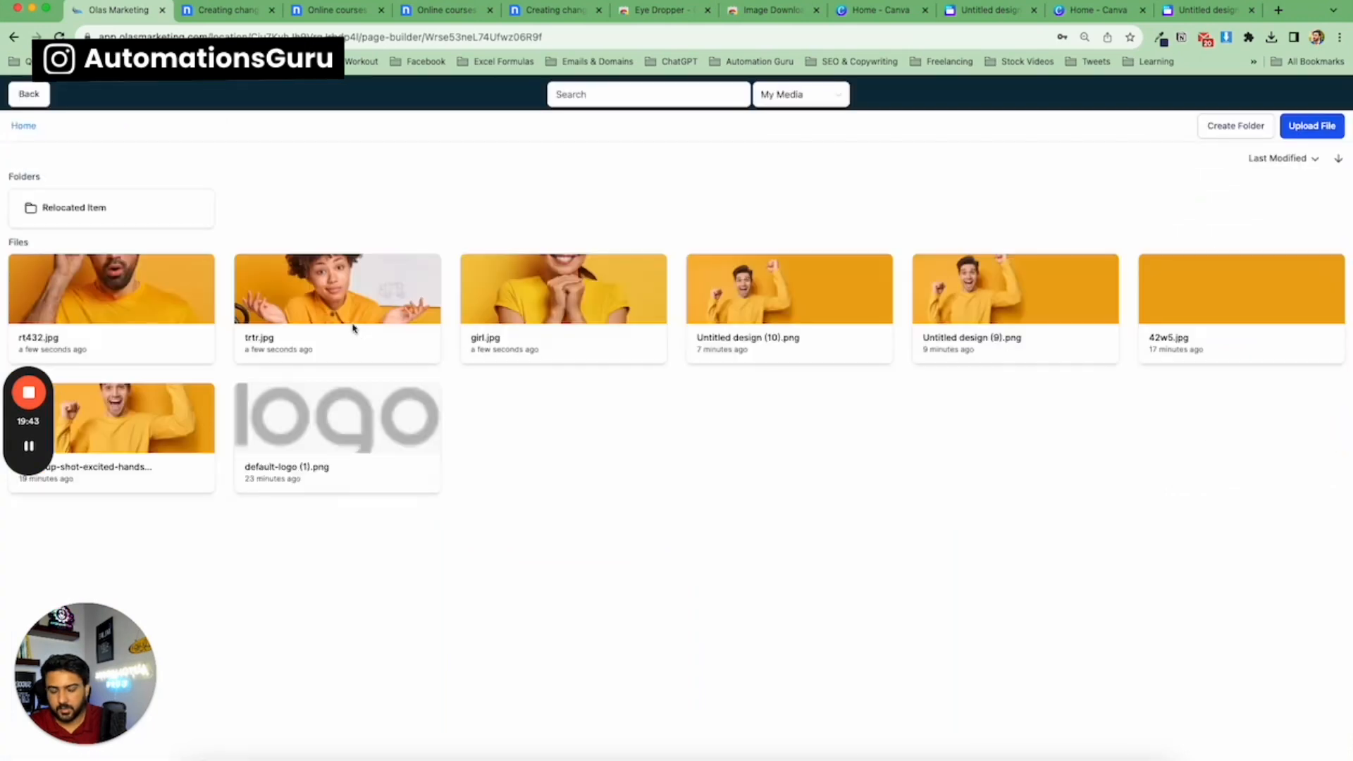
{"action": "left_click", "coordinate": [350, 308]}
{"action": "left_click", "coordinate": [906, 658]}
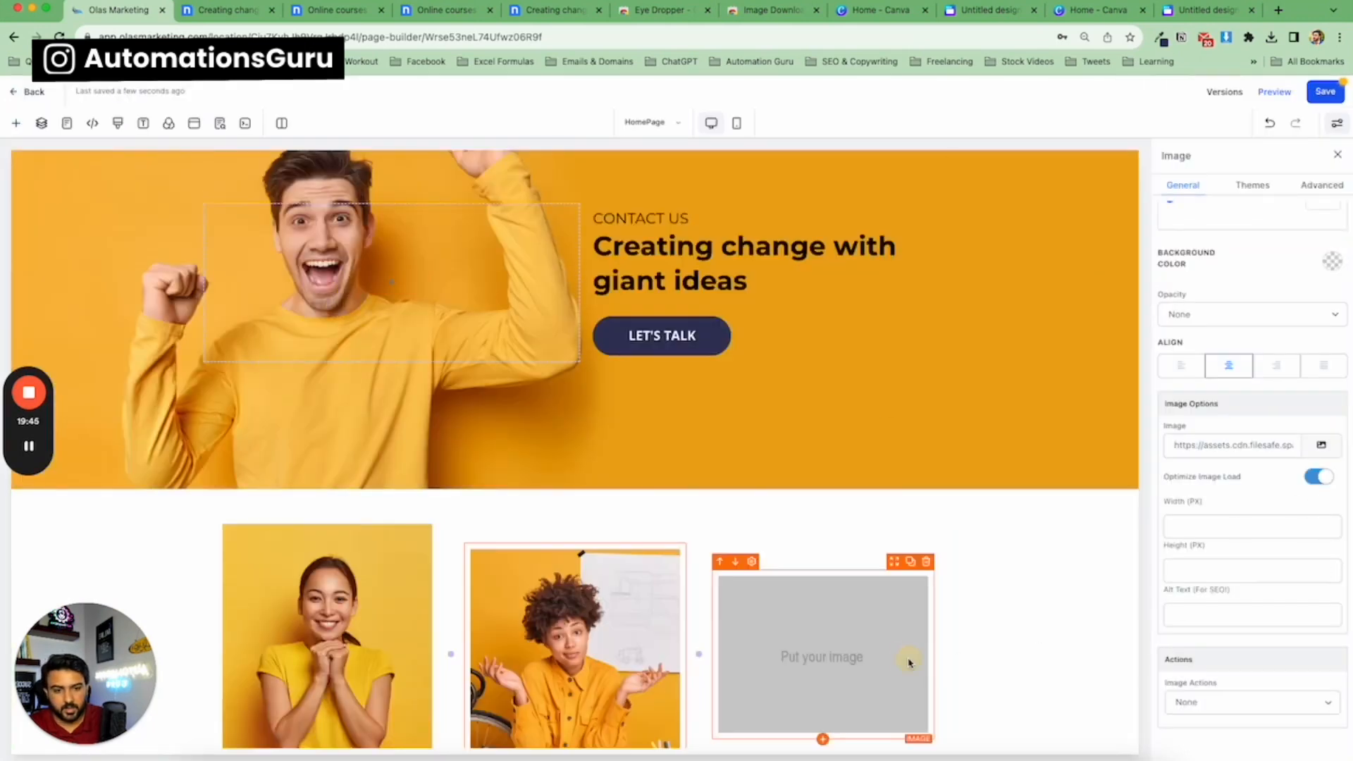
{"action": "left_click", "coordinate": [1334, 447]}
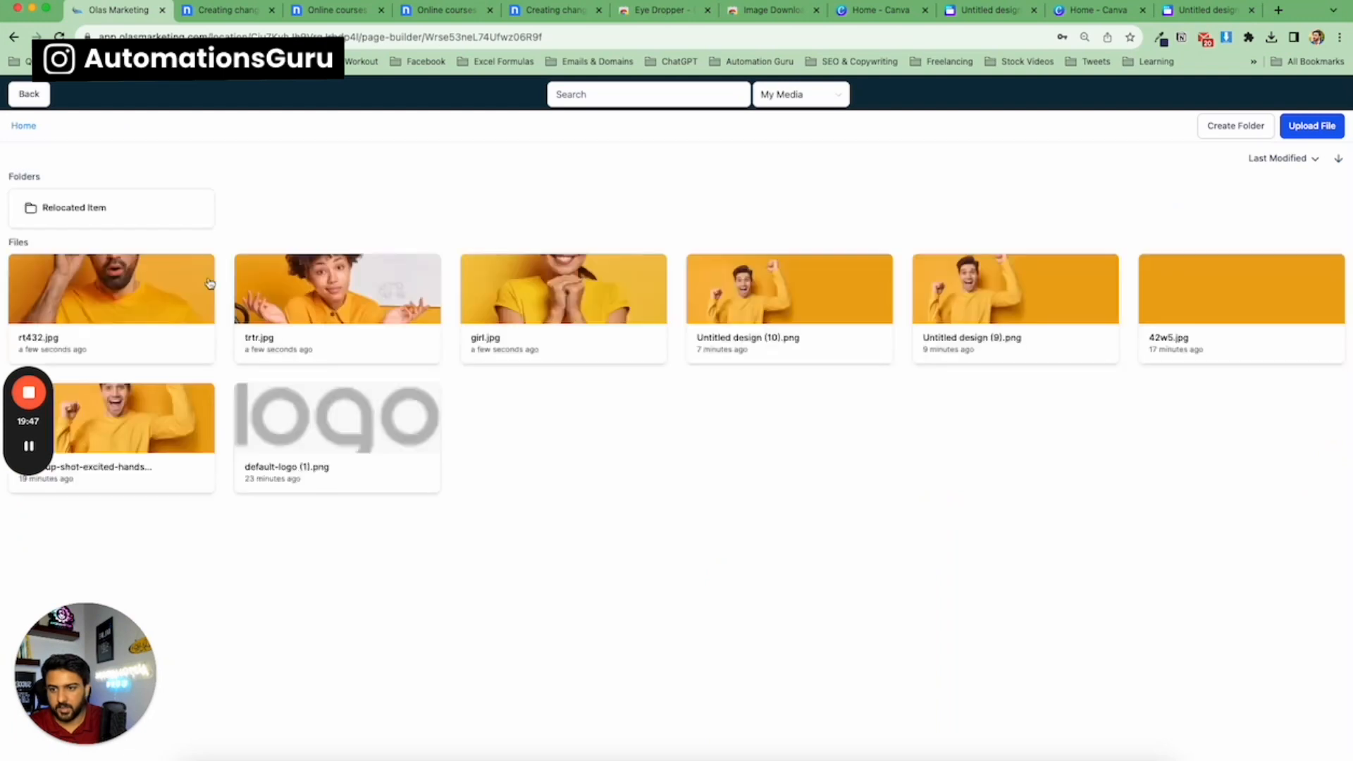
{"action": "left_click", "coordinate": [102, 285]}
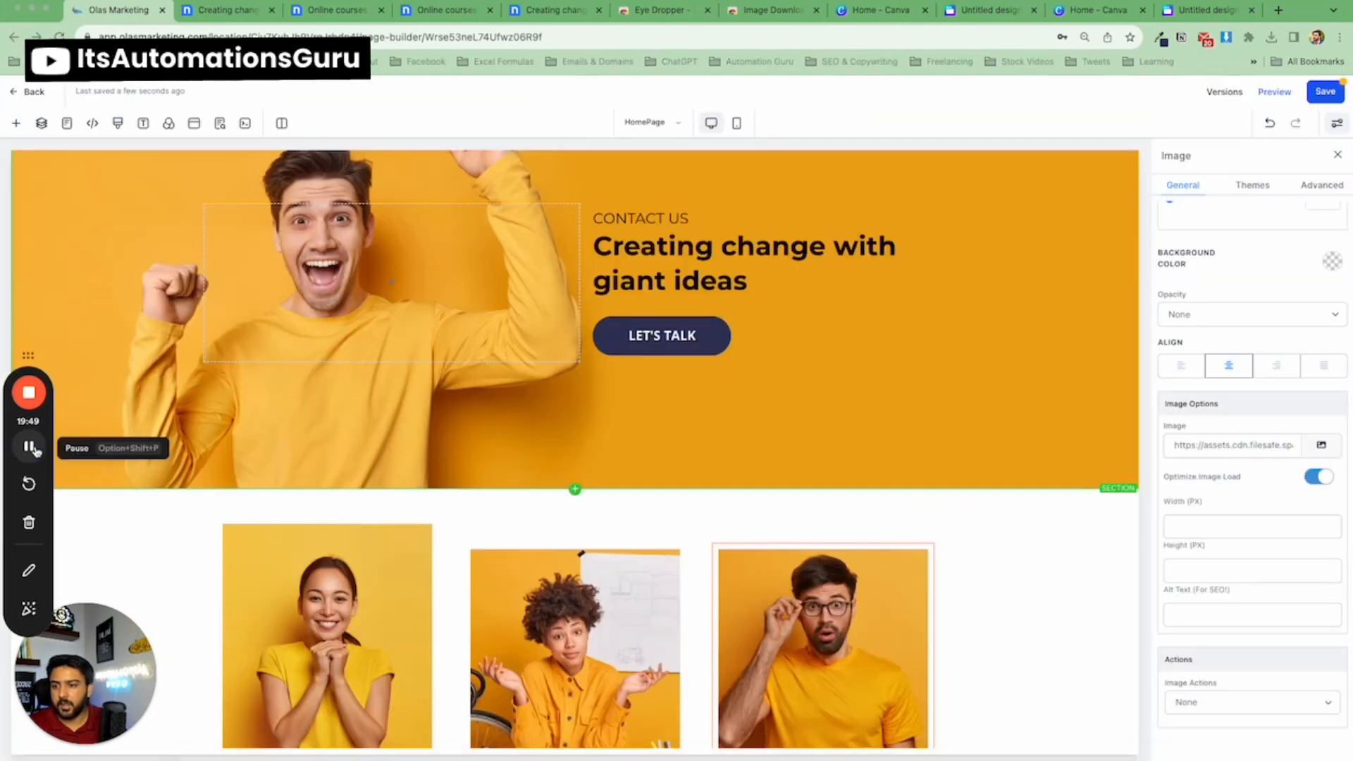
{"action": "scroll", "coordinate": [463, 373], "scroll_direction": "down", "scroll_amount": 3}
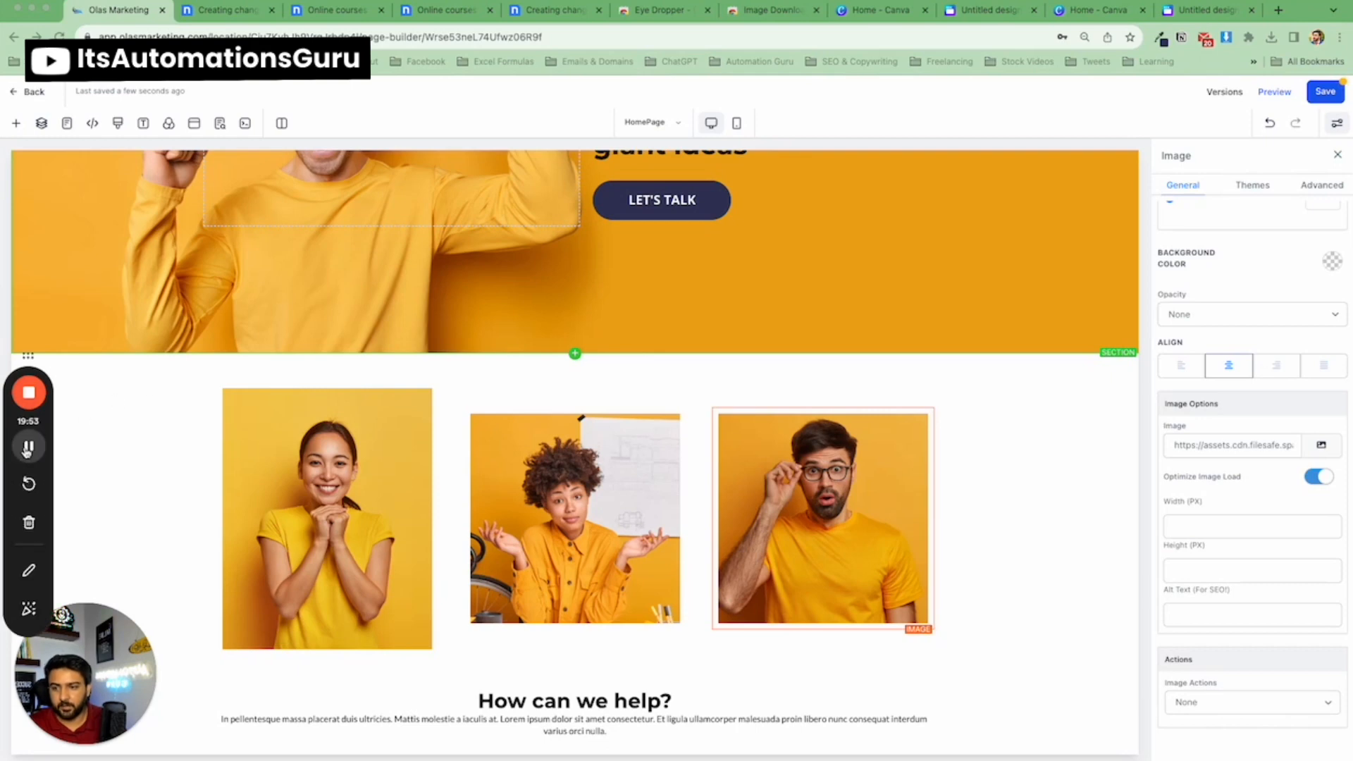
{"action": "left_click", "coordinate": [27, 448]}
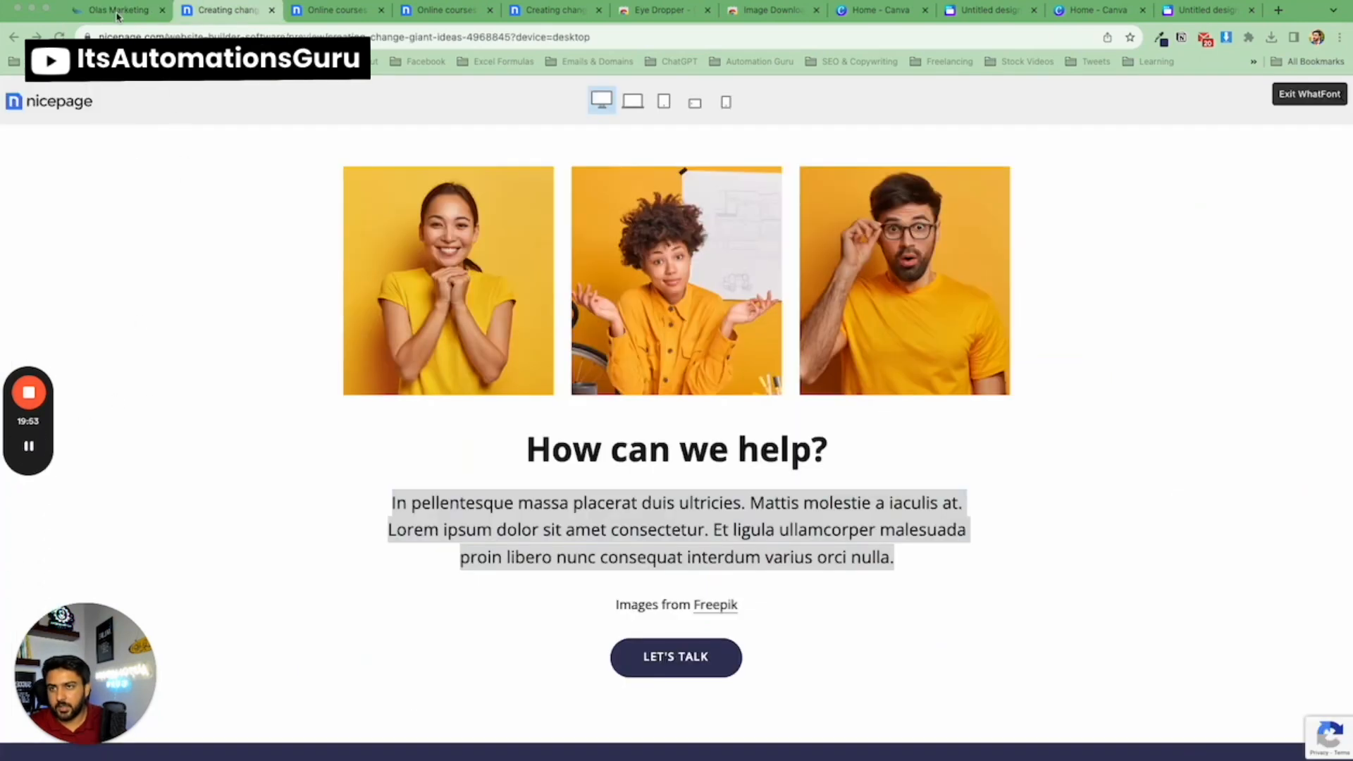
{"action": "left_click", "coordinate": [118, 11]}
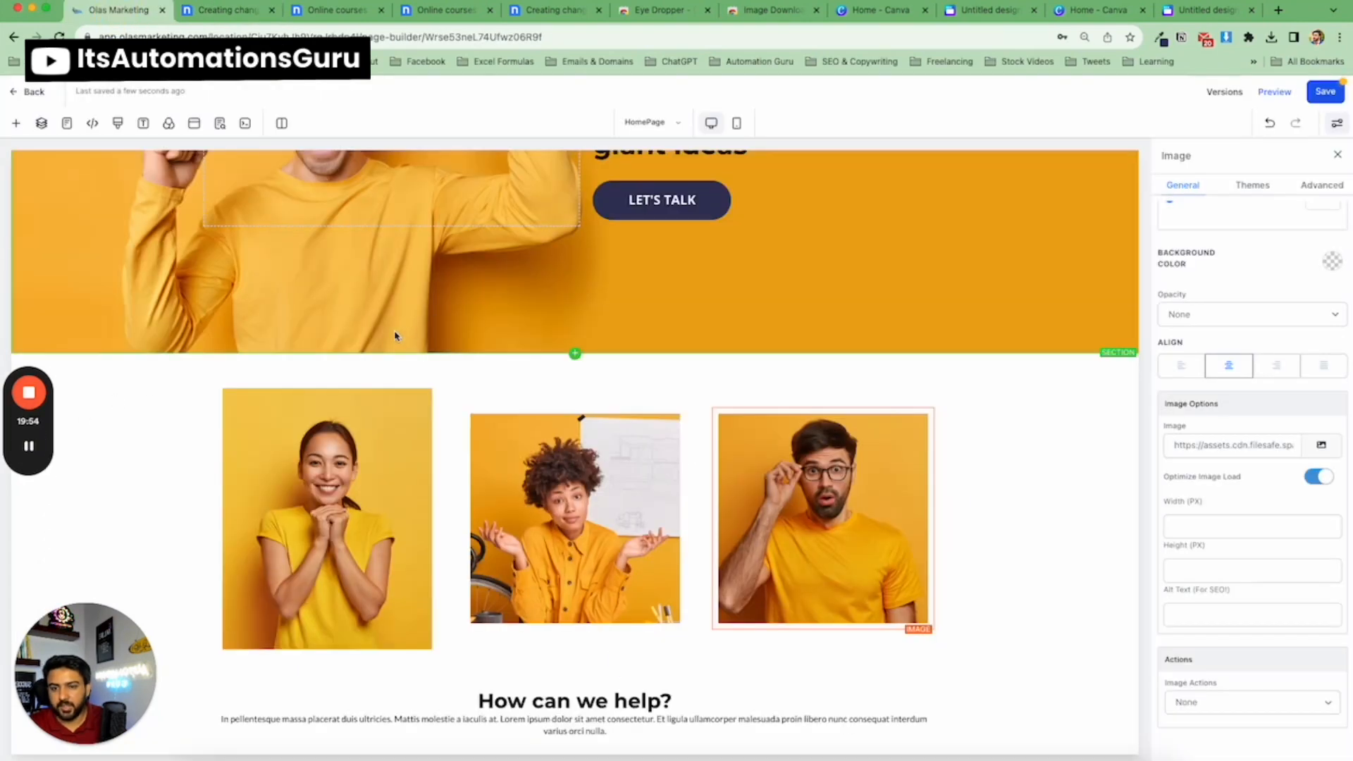
Resize the first column's image to 150 px wide and 400 px high, comparing with the template's images.
{"action": "scroll", "coordinate": [394, 336], "scroll_direction": "down", "scroll_amount": 2}
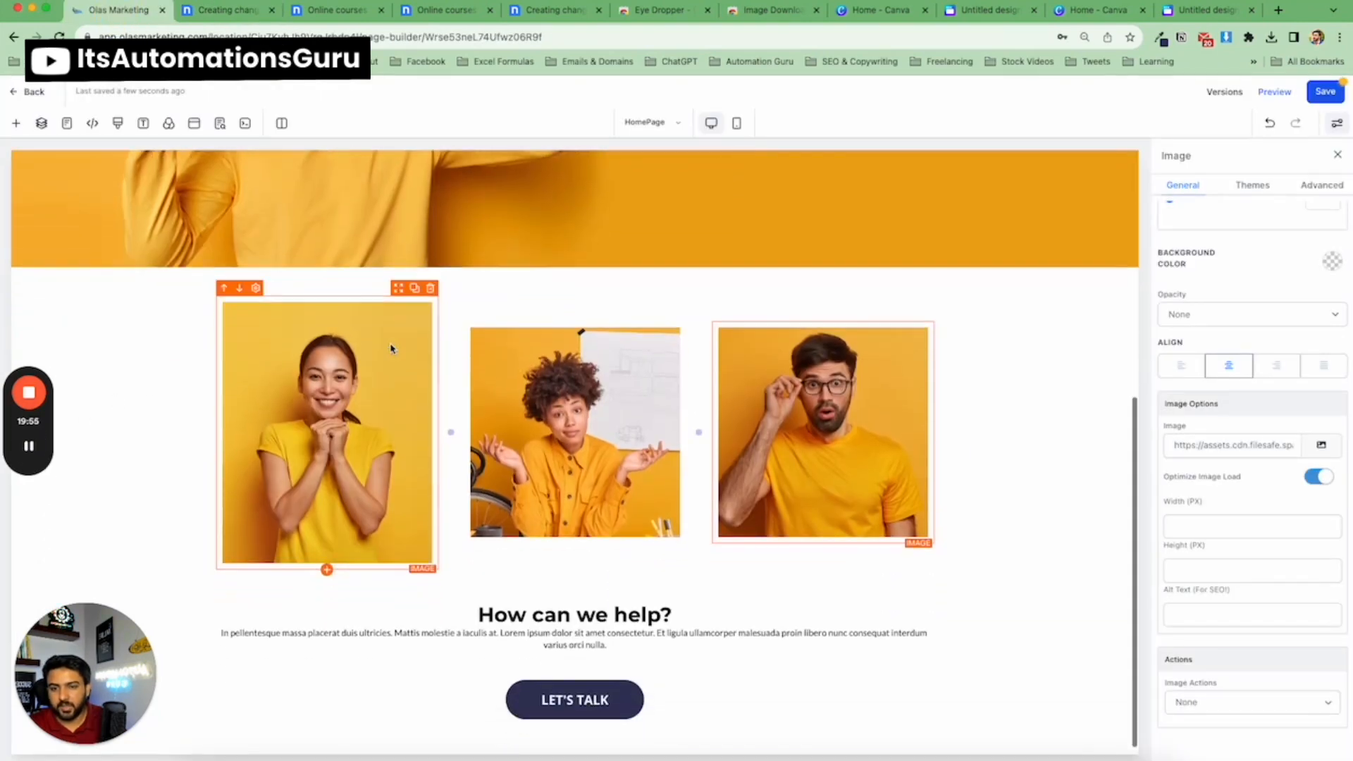
{"action": "left_click", "coordinate": [302, 379]}
{"action": "left_click", "coordinate": [1220, 532]}
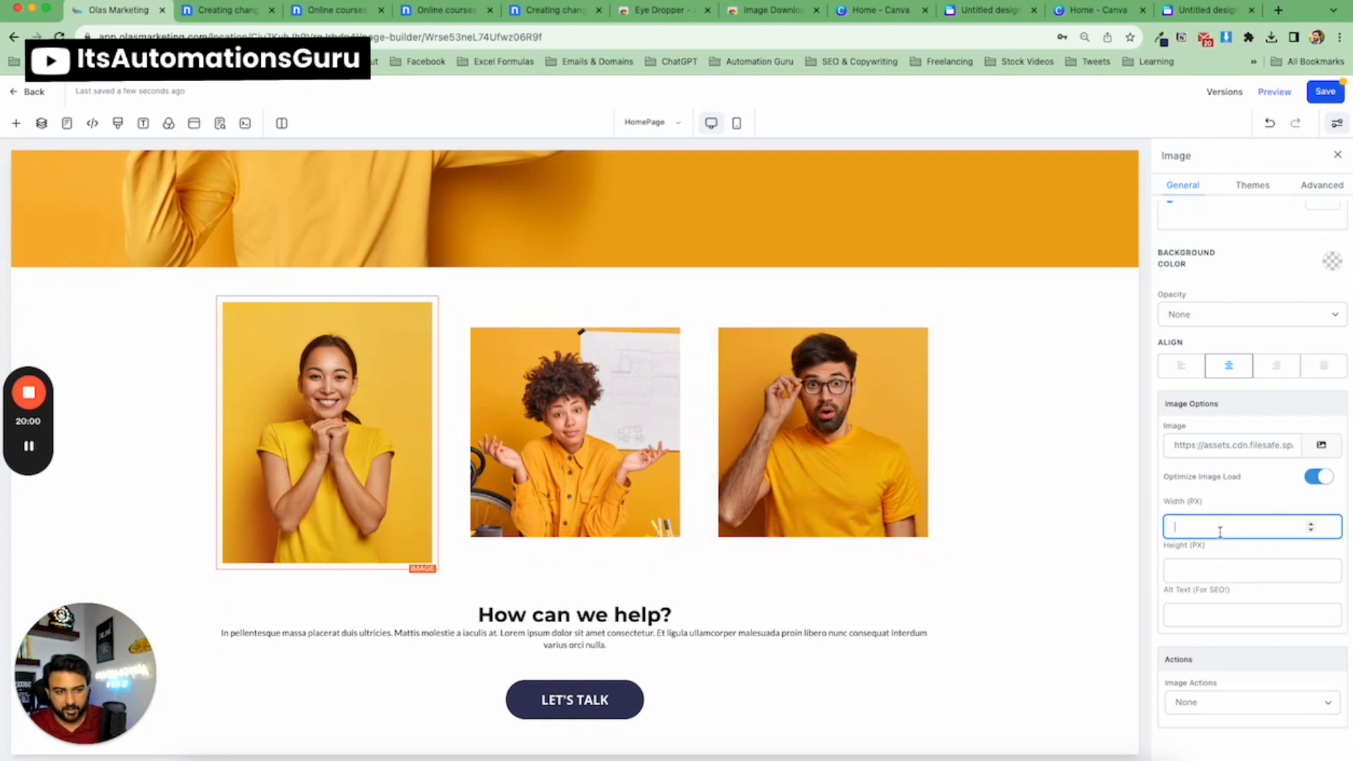
{"action": "type", "text": "150"}
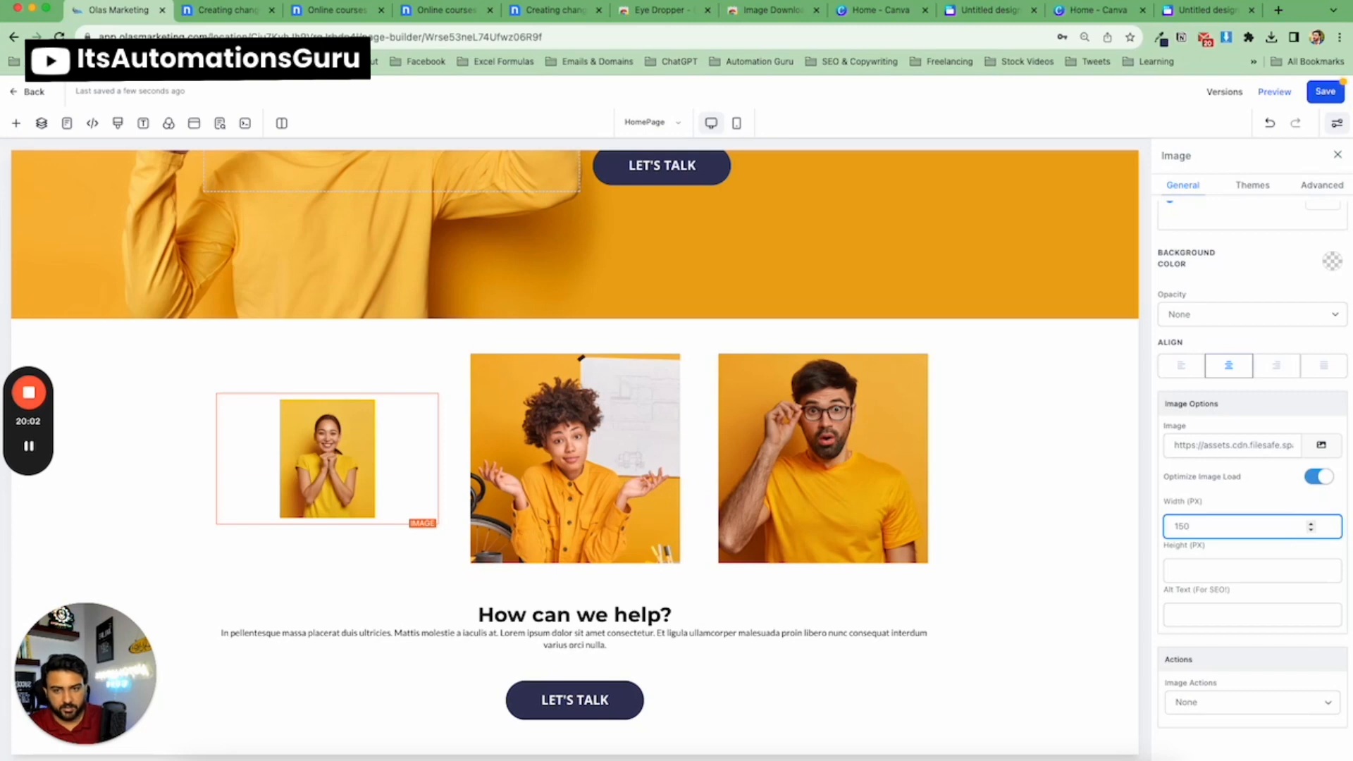
{"action": "left_click", "coordinate": [238, 14]}
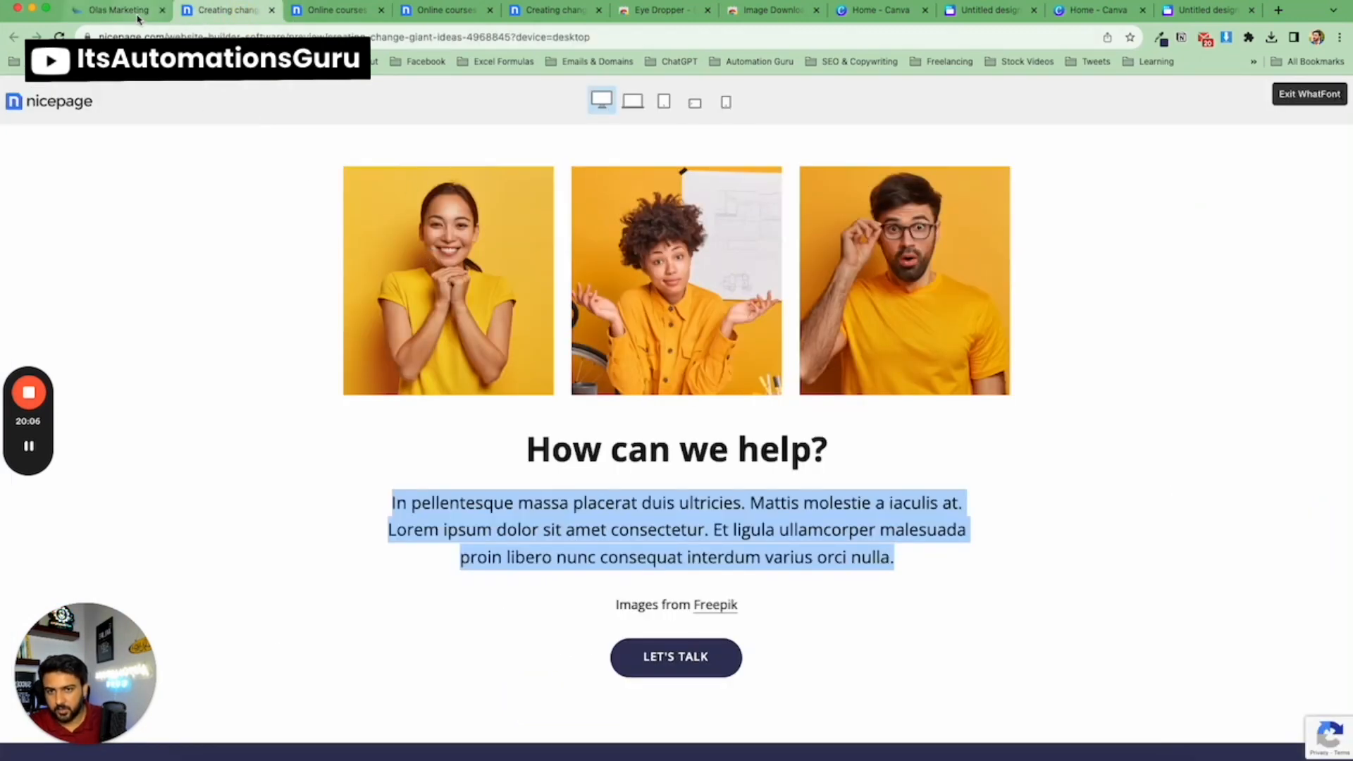
{"action": "left_click", "coordinate": [116, 10]}
{"action": "left_click", "coordinate": [1209, 568]}
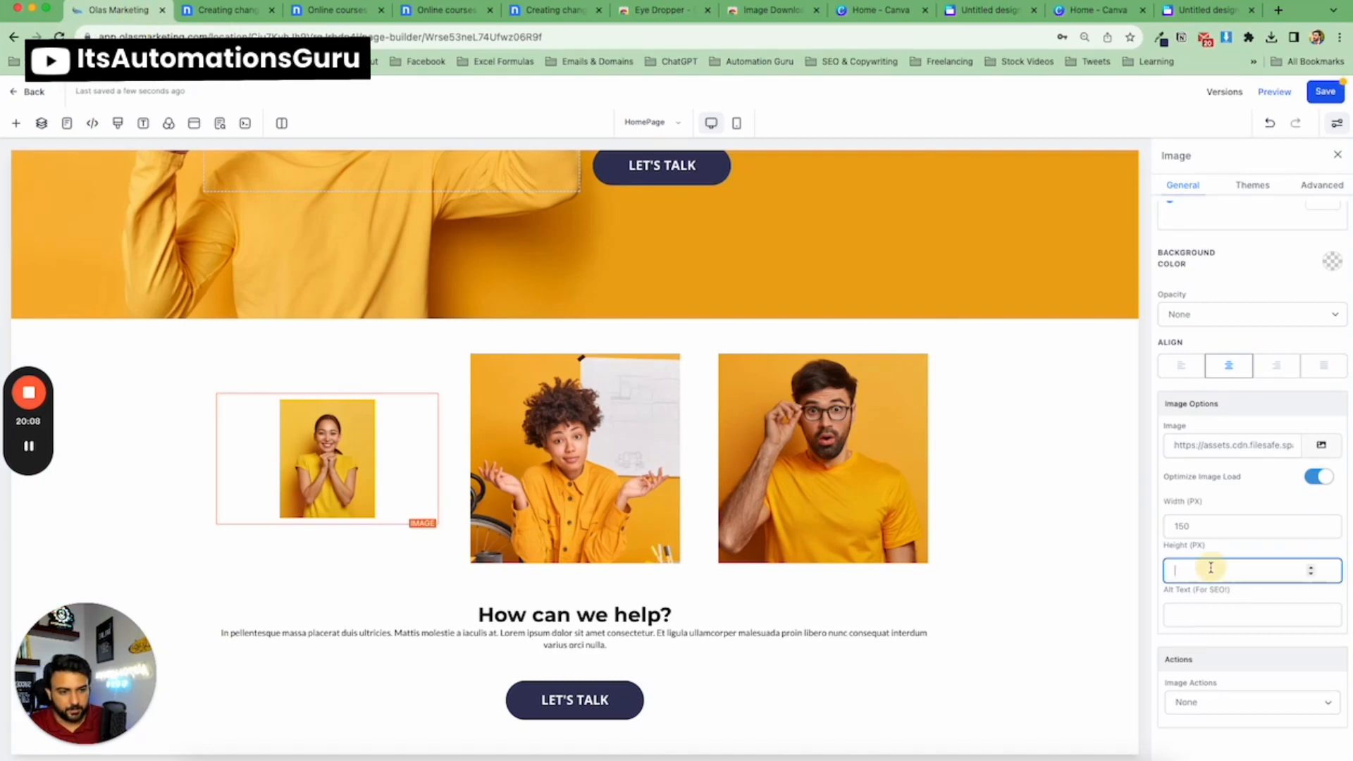
{"action": "type", "text": "1"}
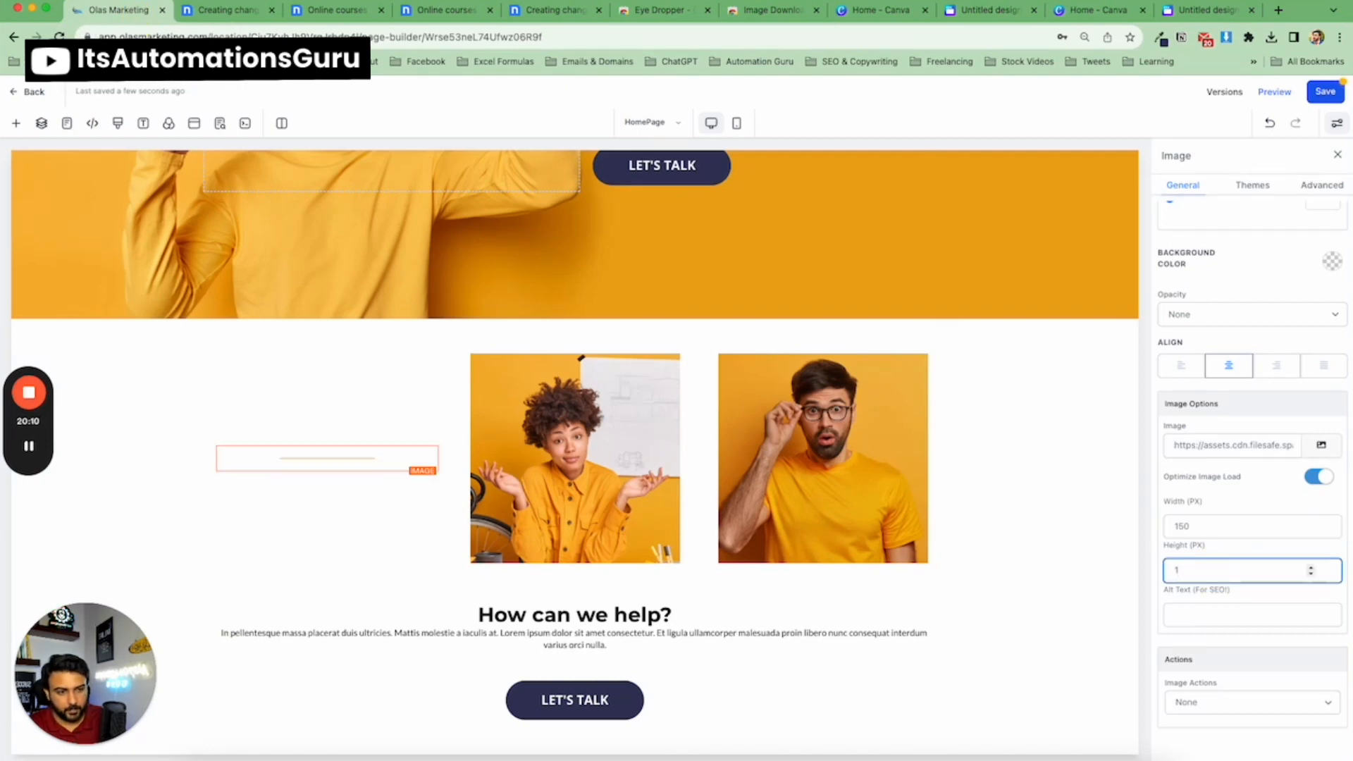
{"action": "type", "text": "00"}
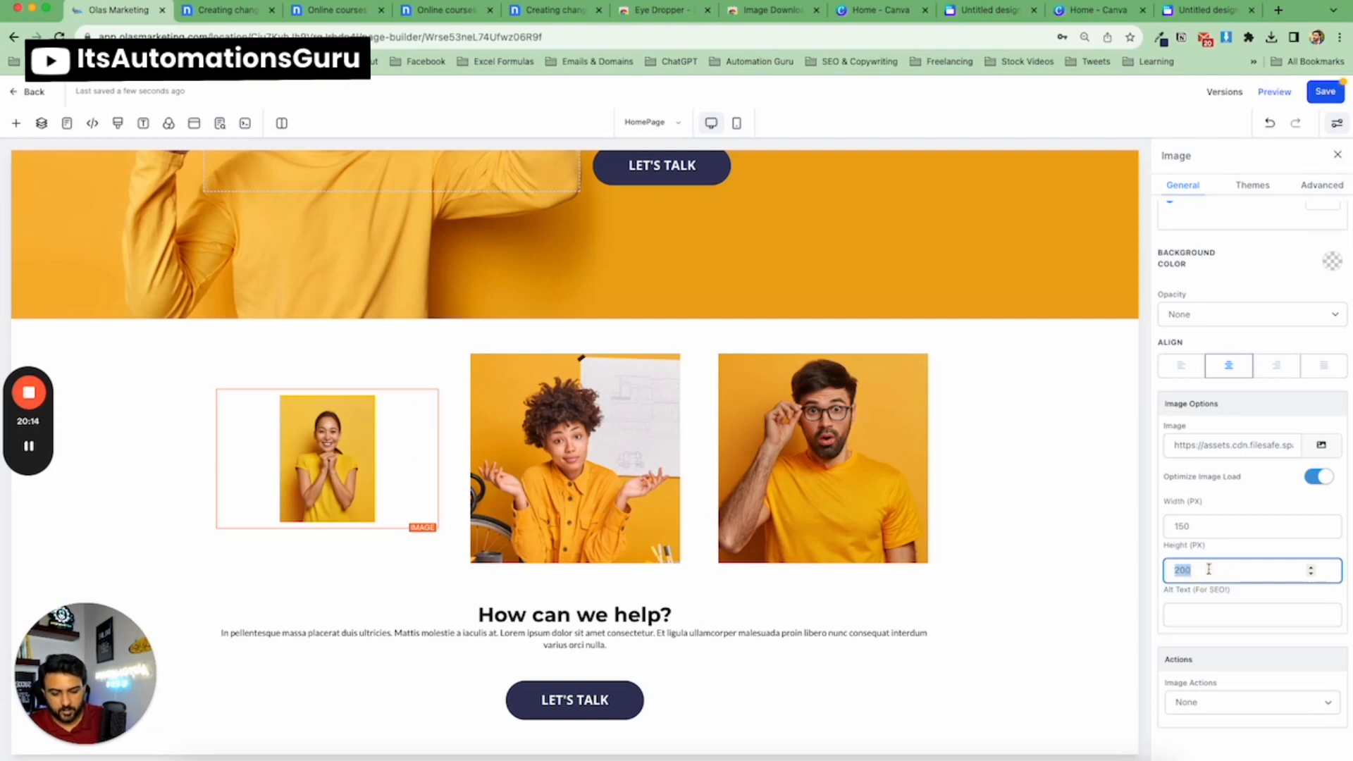
{"action": "type", "text": "400"}
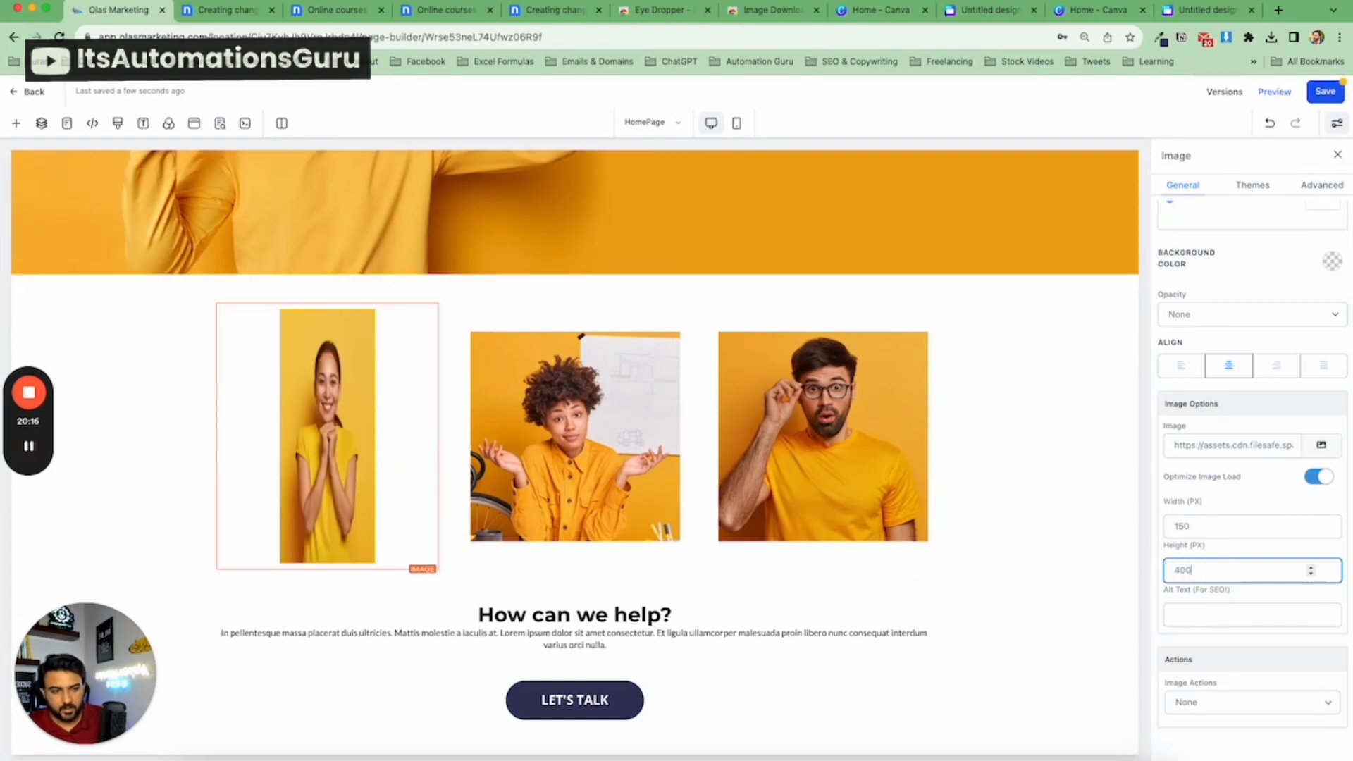
Change the first image's width to 321 px.
{"action": "double_click", "coordinate": [1182, 527]}
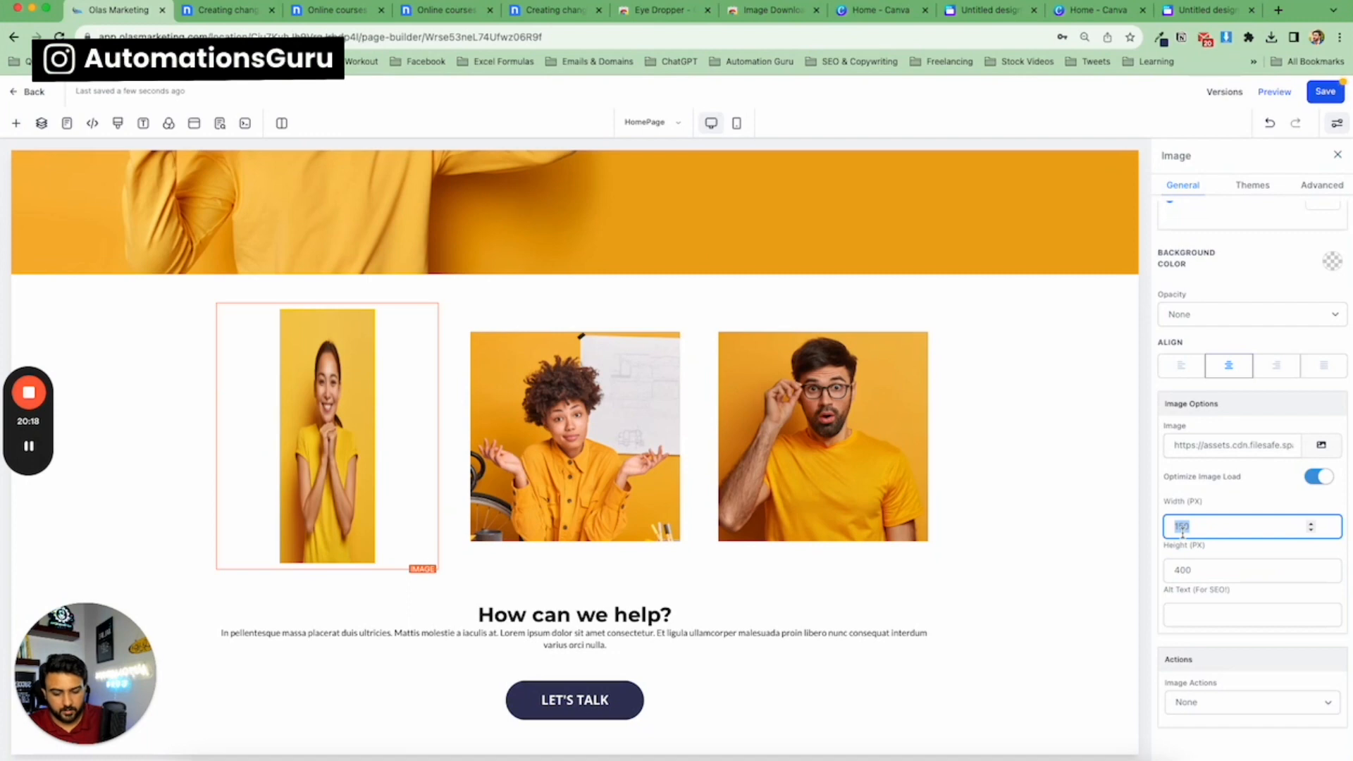
{"action": "type", "text": "250"}
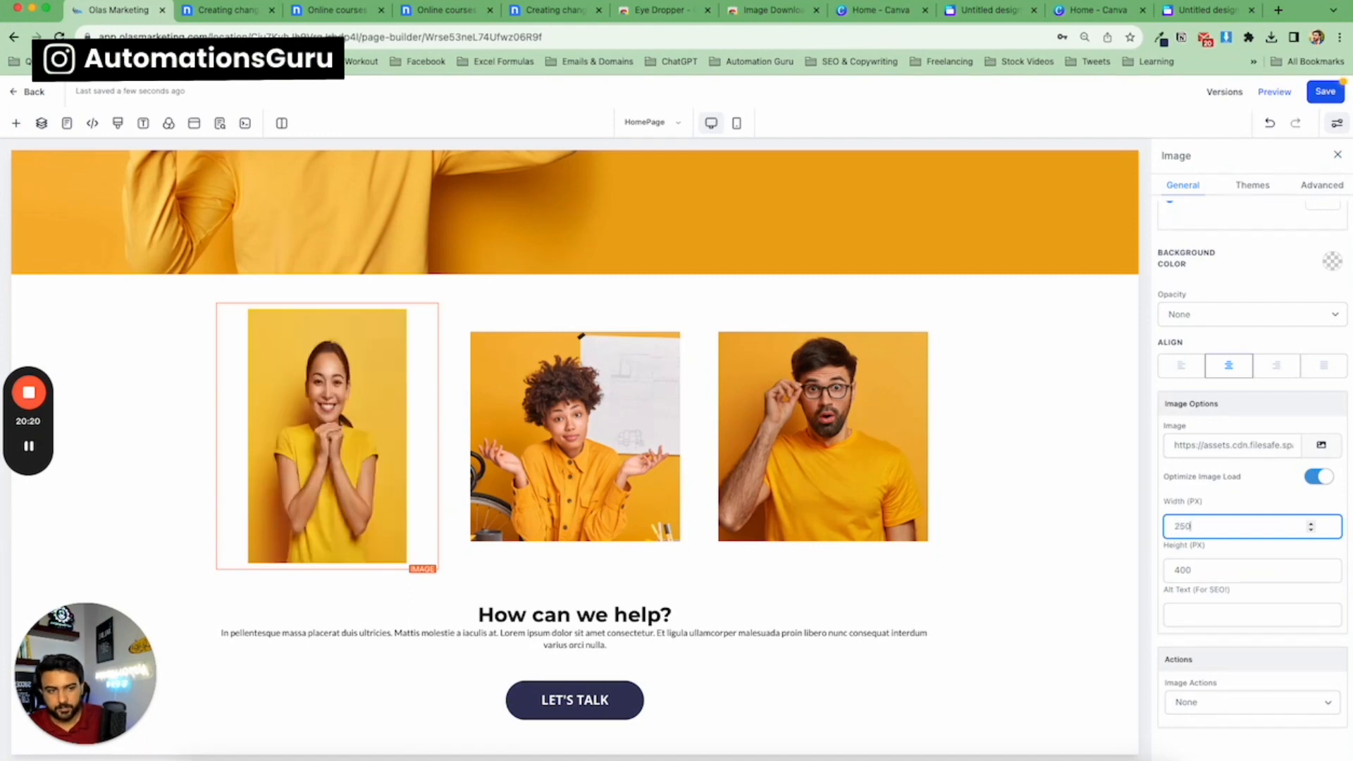
{"action": "type", "text": "300"}
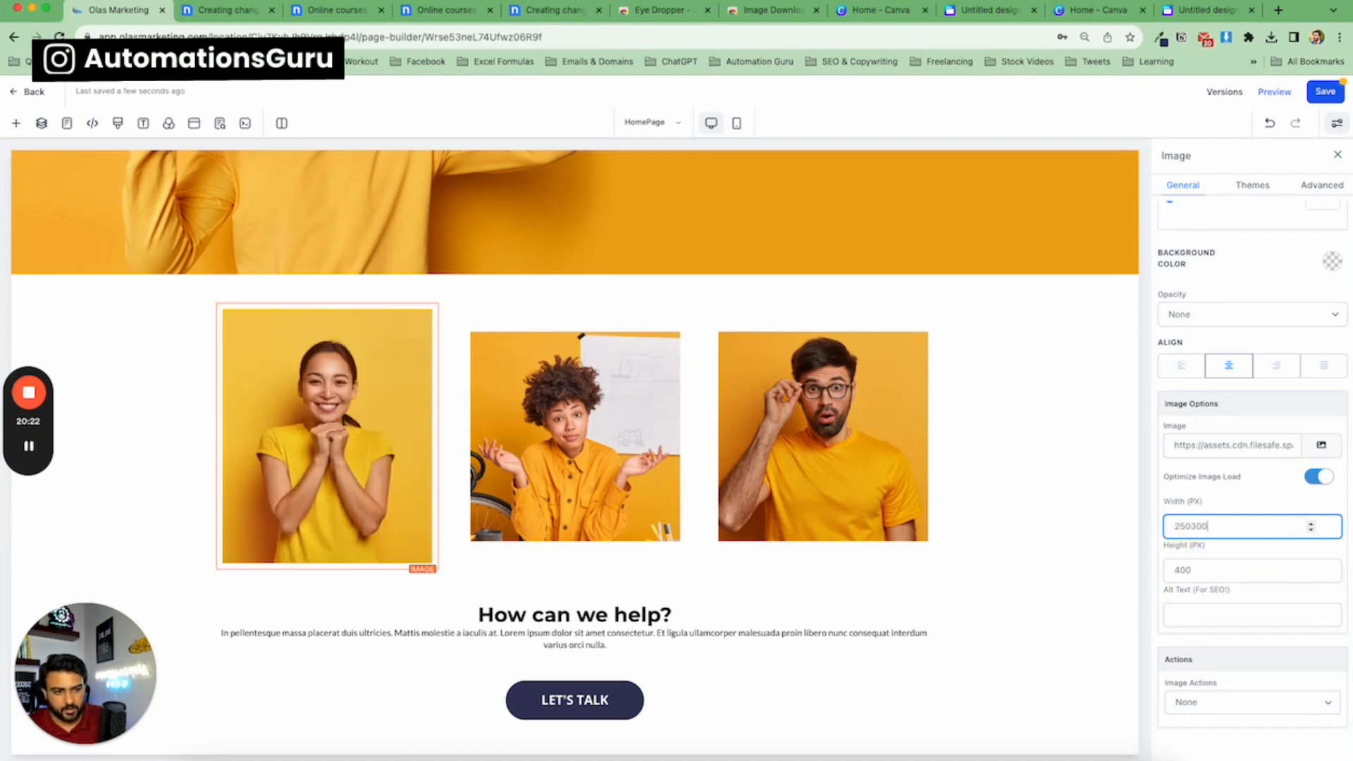
{"action": "key", "text": "BackSpace"}
{"action": "key", "text": "BackSpace"}
{"action": "key", "text": "BackSpace"}
{"action": "key", "text": "BackSpace"}
{"action": "key", "text": "BackSpace"}
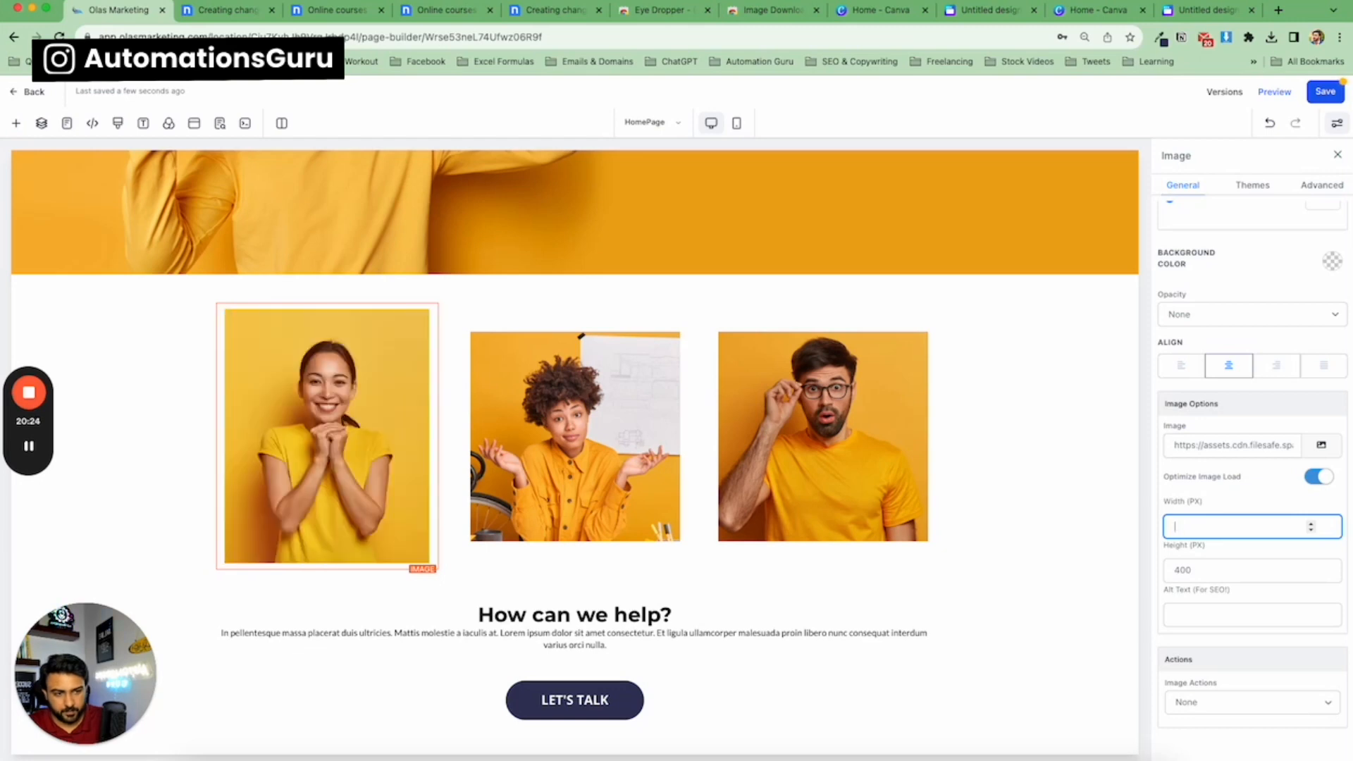
{"action": "type", "text": "300"}
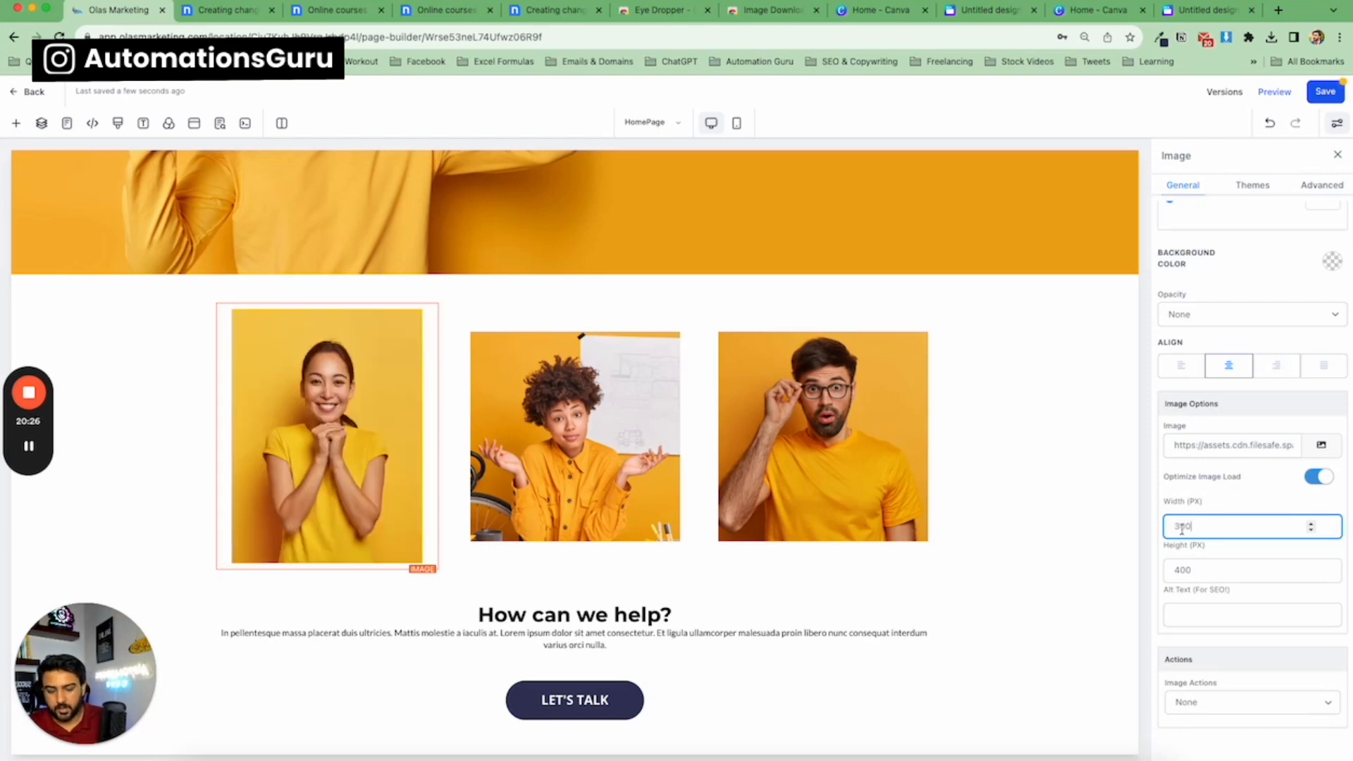
{"action": "scroll", "coordinate": [1181, 530], "scroll_direction": "up", "scroll_amount": 1}
{"action": "scroll", "coordinate": [1199, 543], "scroll_direction": "up", "scroll_amount": 1}
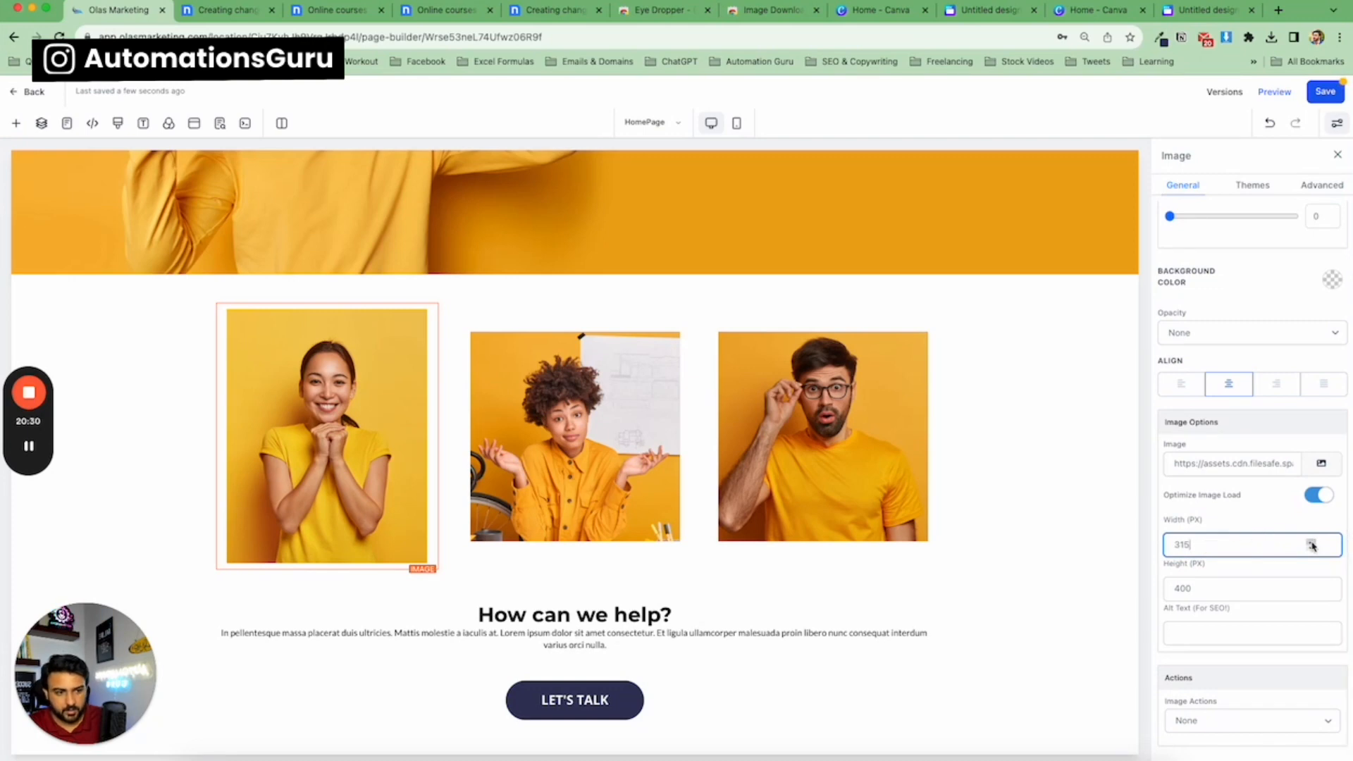
{"action": "scroll", "coordinate": [1274, 549], "scroll_direction": "up", "scroll_amount": 6}
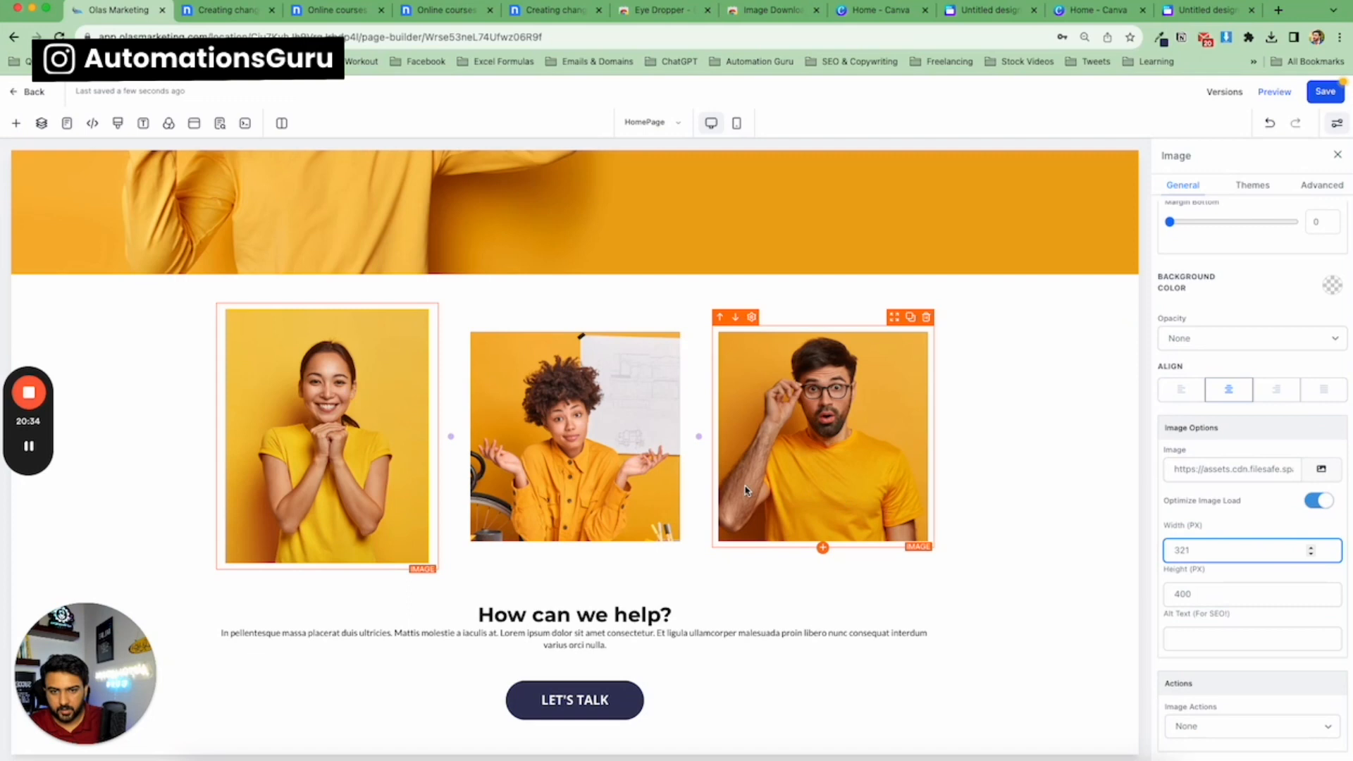
Set the second column's image to 321 px wide and 400 px high.
{"action": "left_click", "coordinate": [650, 470]}
{"action": "left_click", "coordinate": [1188, 552]}
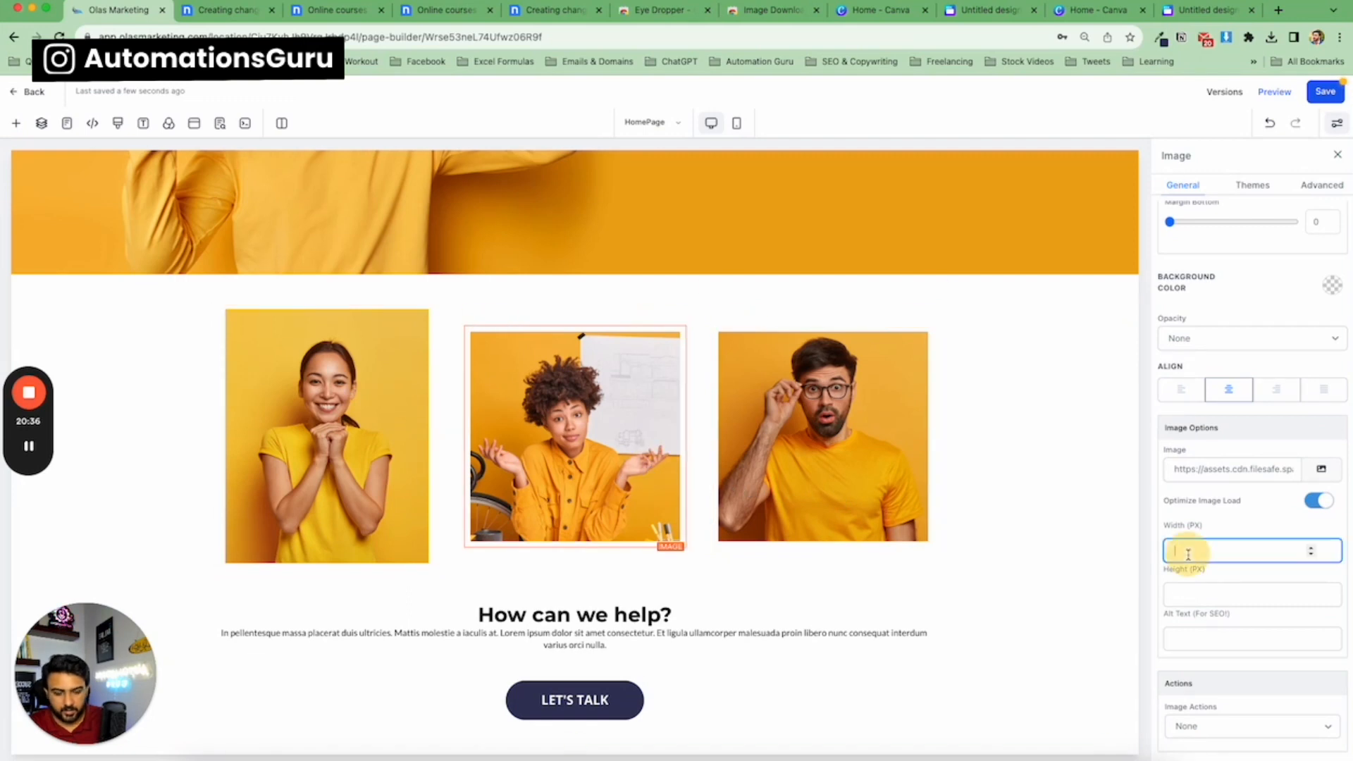
{"action": "type", "text": "321"}
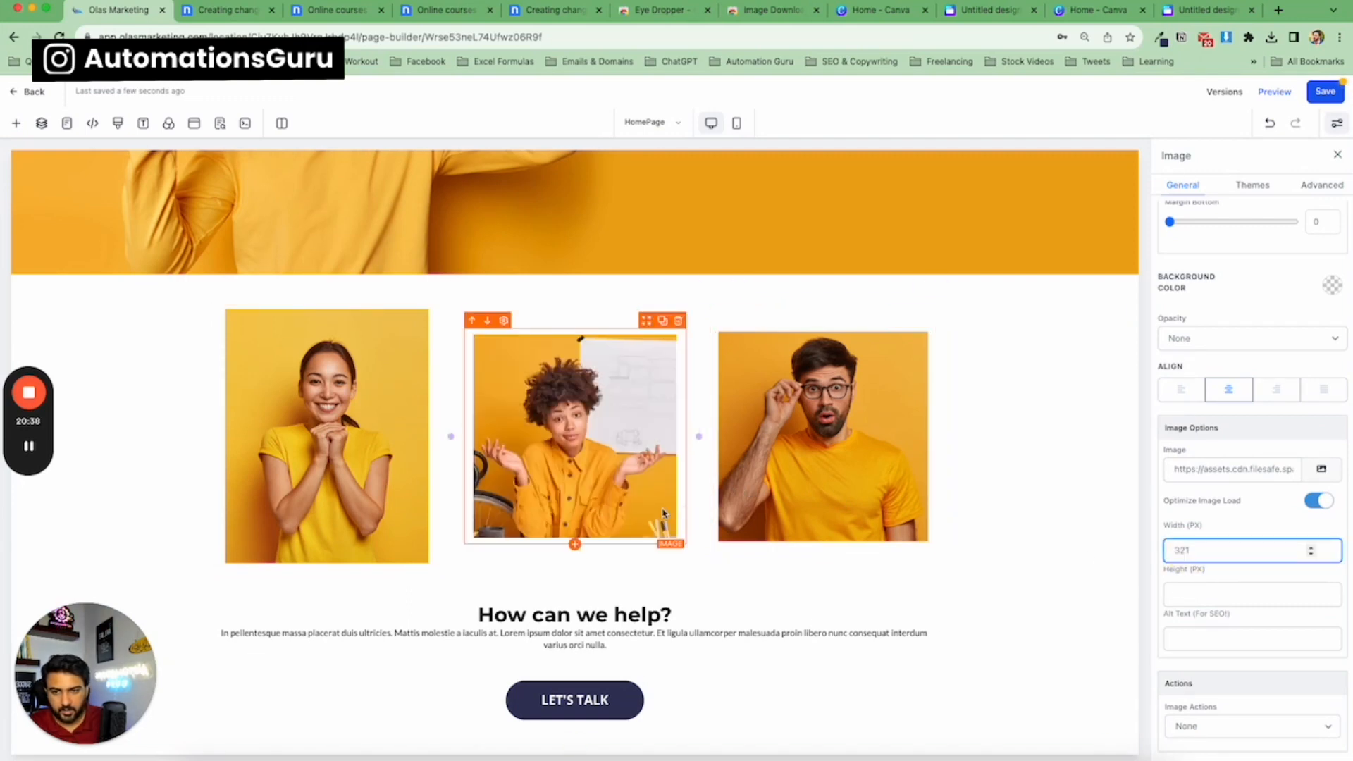
{"action": "left_click", "coordinate": [406, 453]}
{"action": "left_click", "coordinate": [527, 441]}
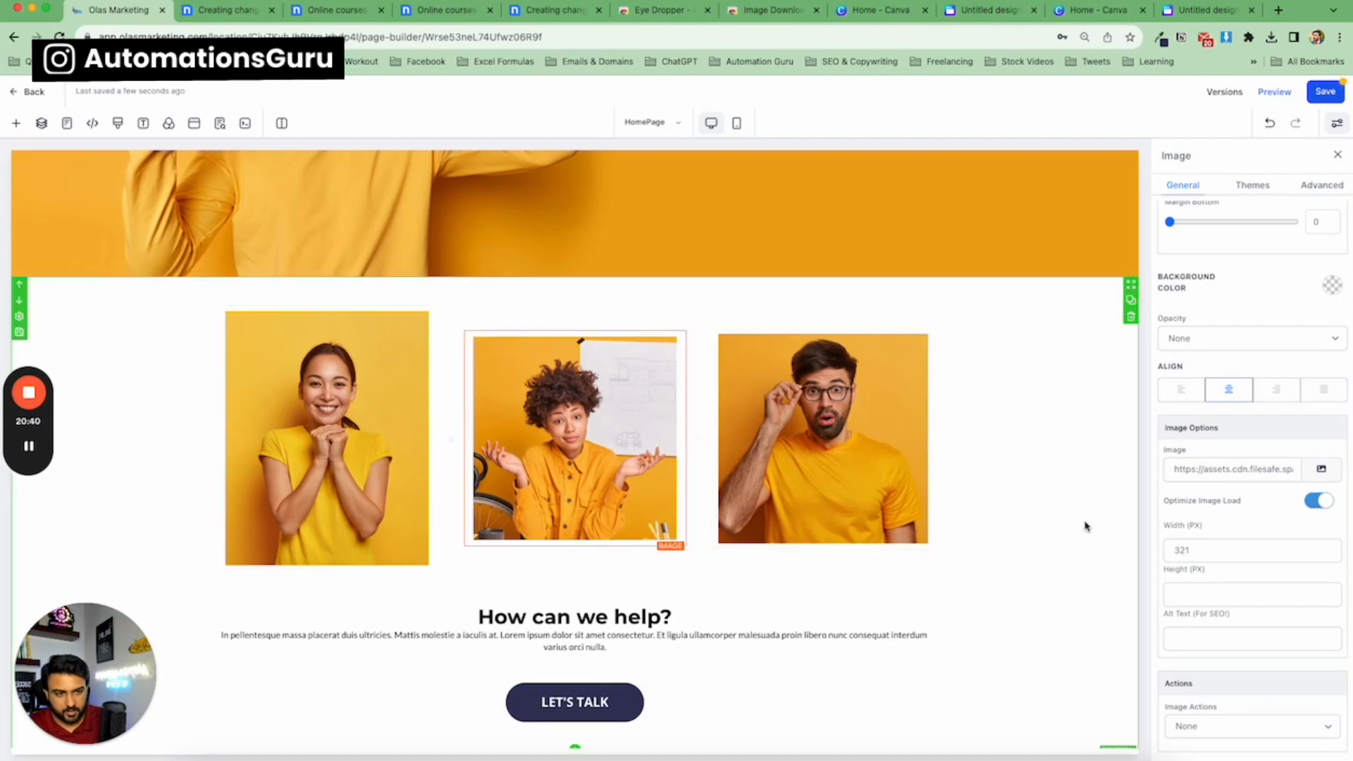
{"action": "left_click", "coordinate": [1199, 598]}
{"action": "type", "text": "400"}
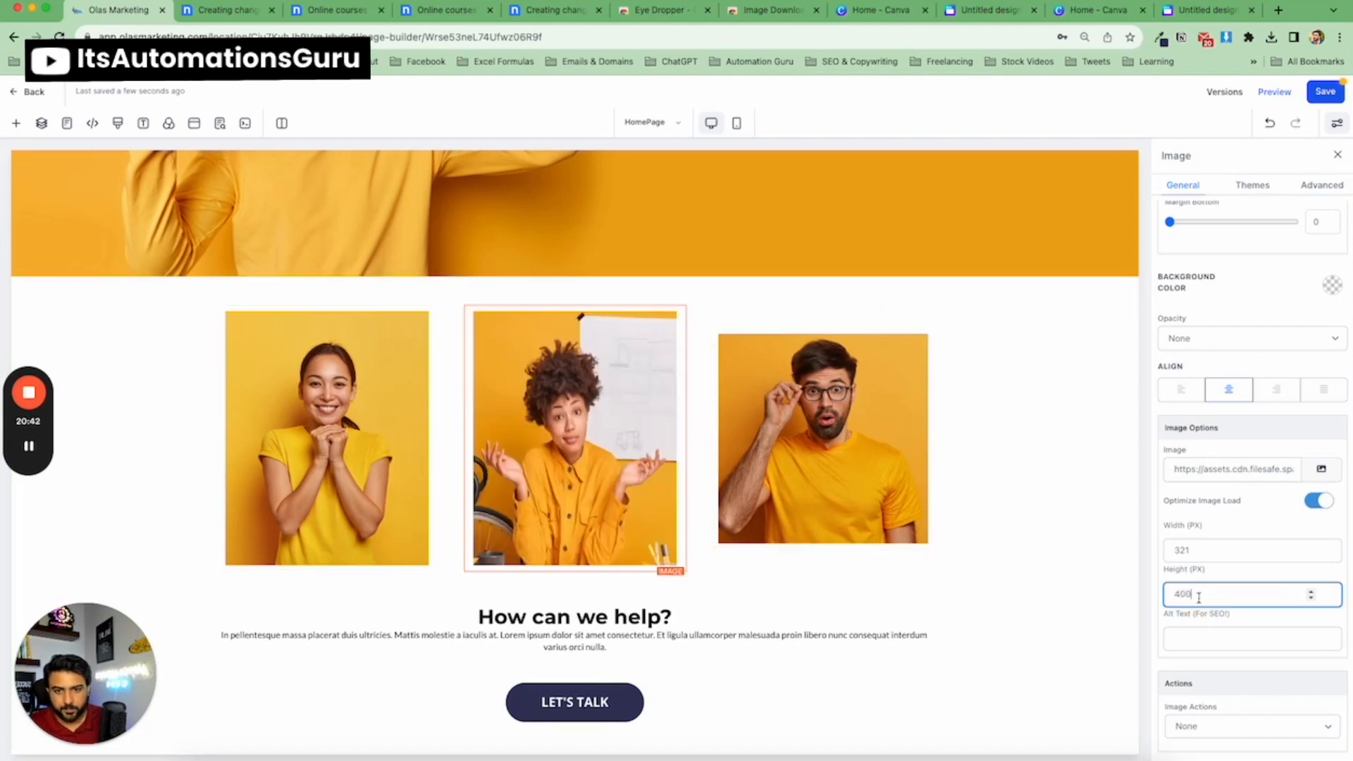
Set the third column's image to 321 px wide and 400 px high.
{"action": "left_click", "coordinate": [848, 460]}
{"action": "left_click", "coordinate": [1194, 548]}
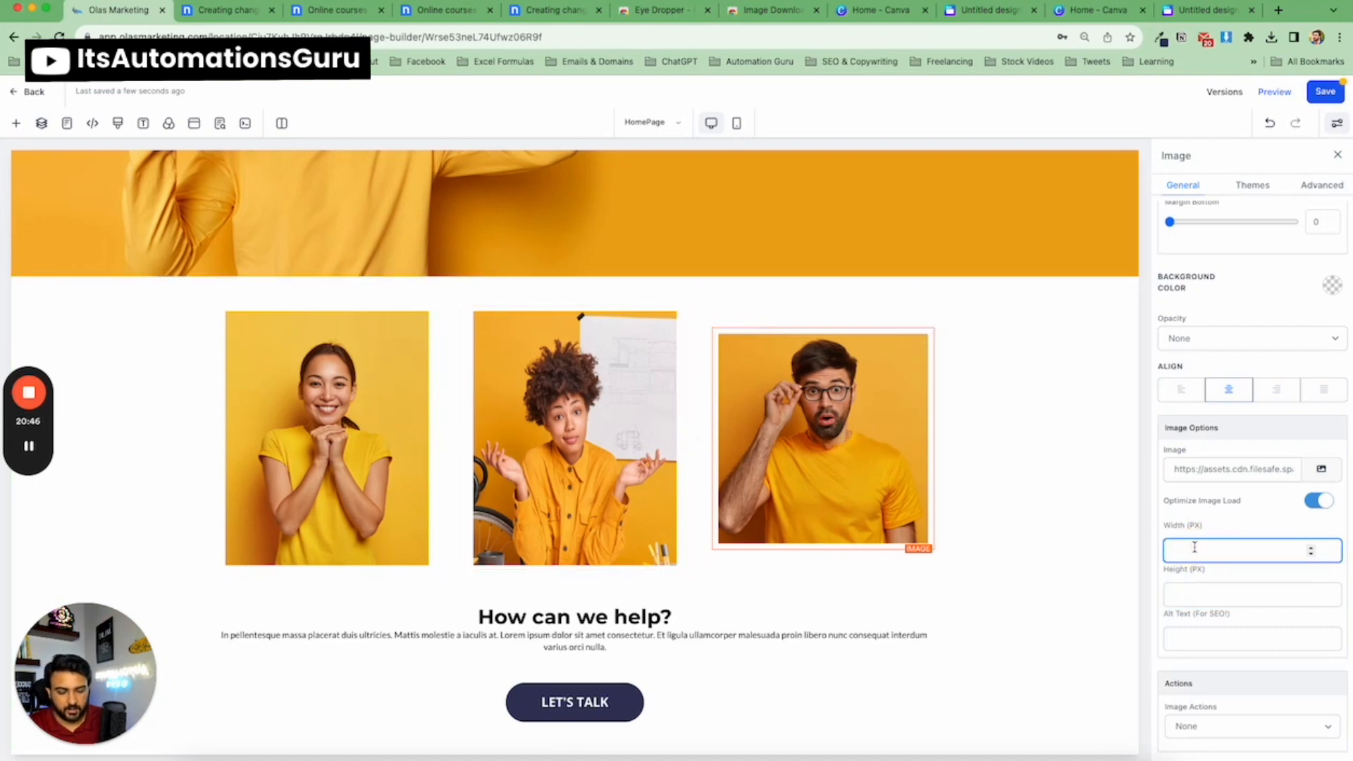
{"action": "type", "text": "321"}
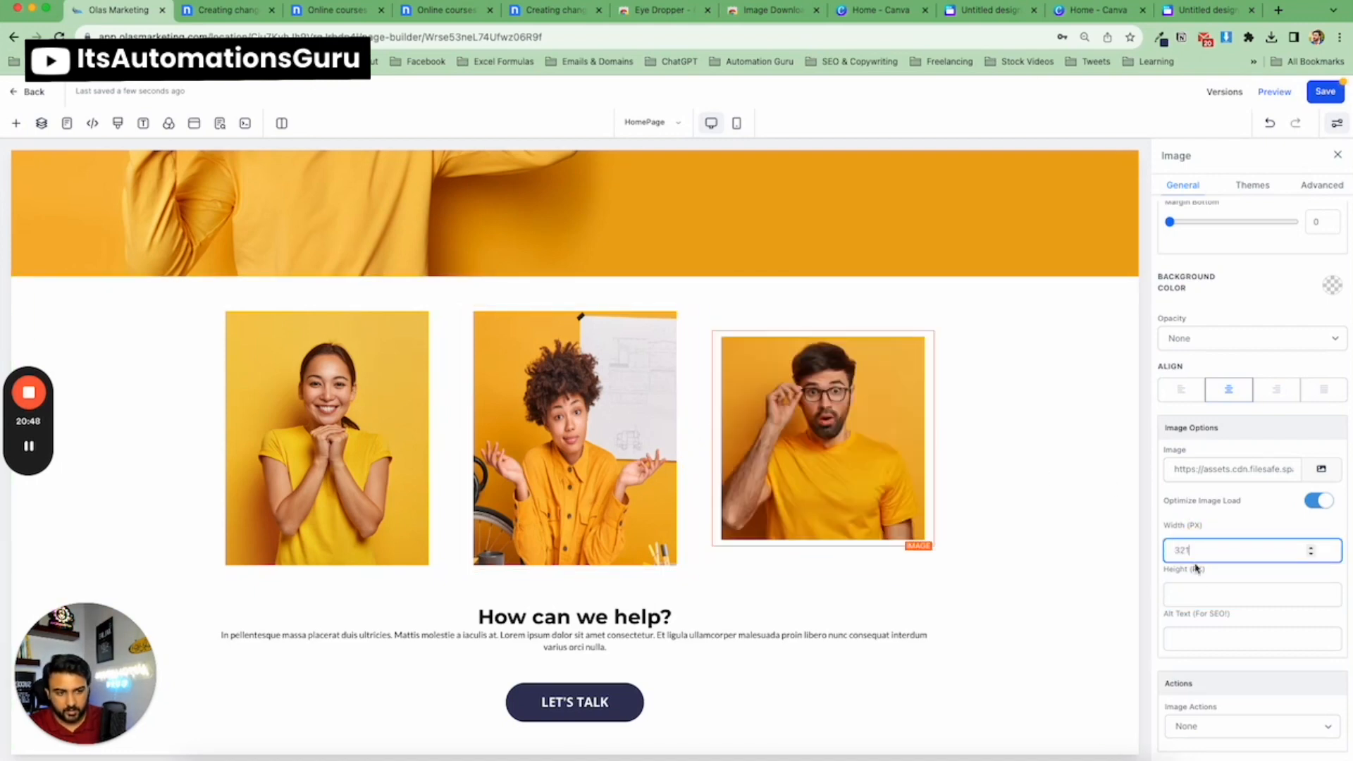
{"action": "left_click", "coordinate": [1200, 592]}
{"action": "type", "text": "00"}
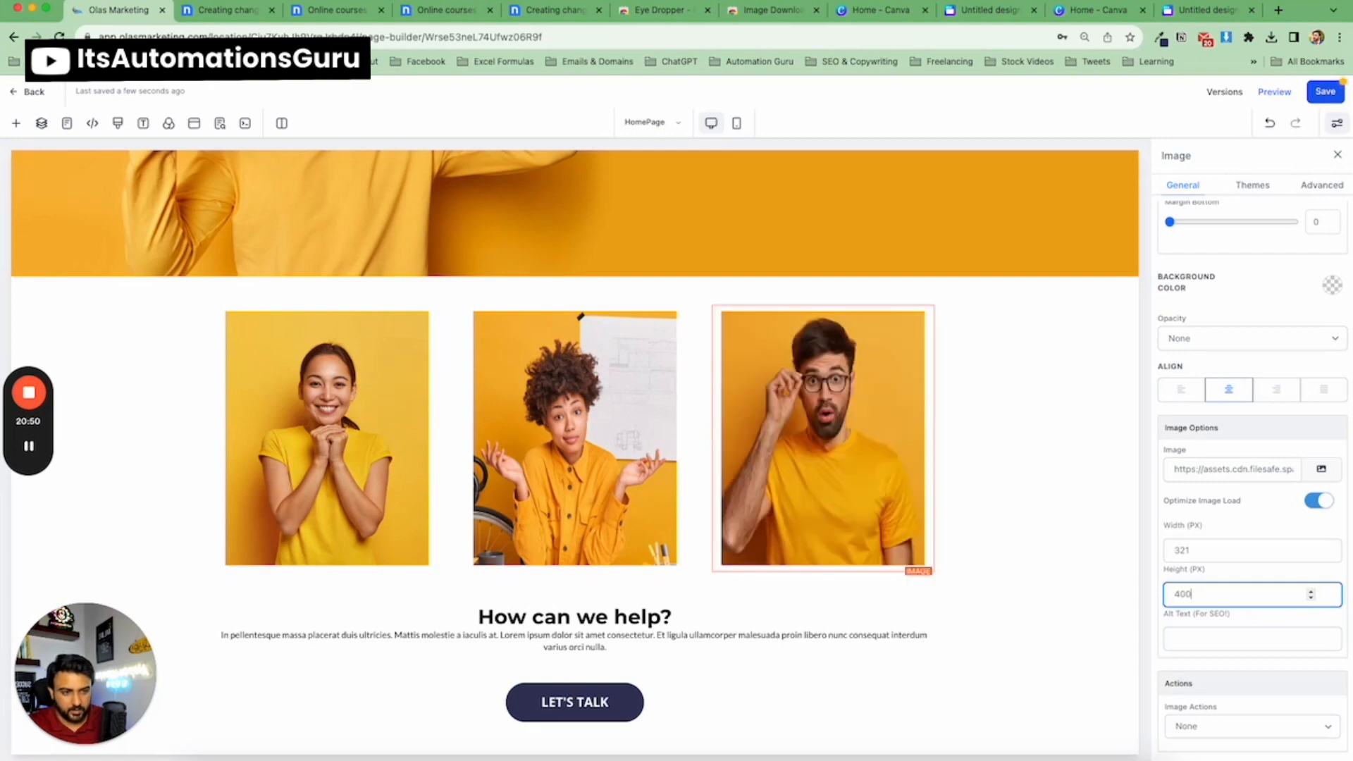
{"action": "left_click", "coordinate": [997, 447]}
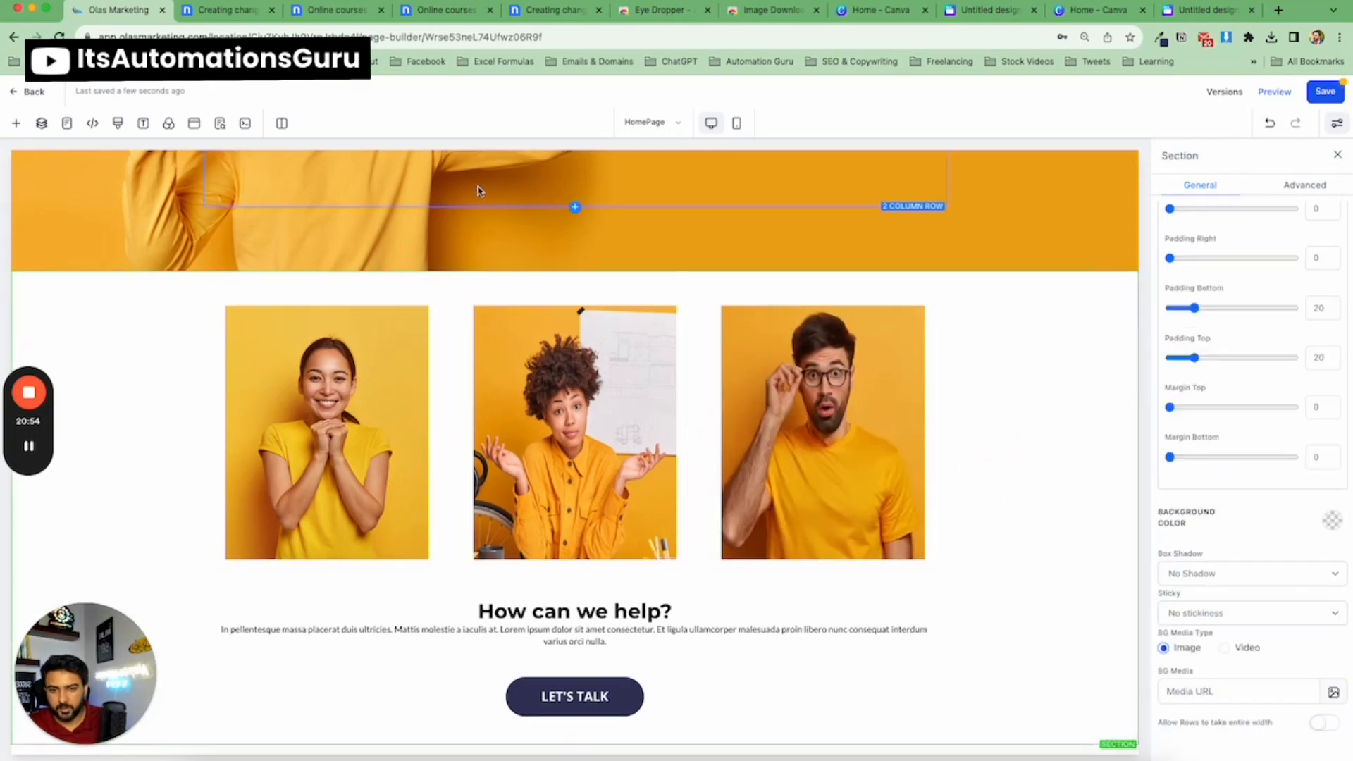
{"action": "left_click", "coordinate": [525, 360]}
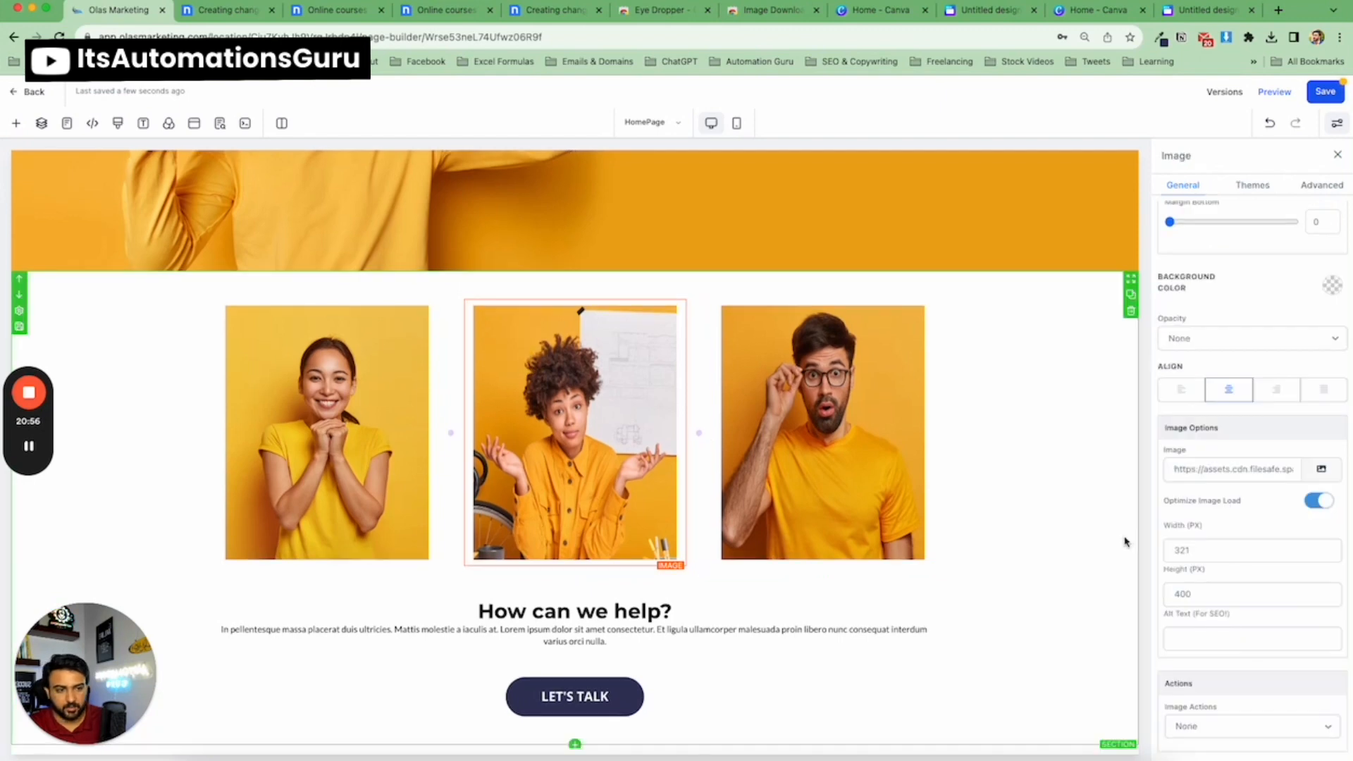
{"action": "left_click", "coordinate": [1195, 552]}
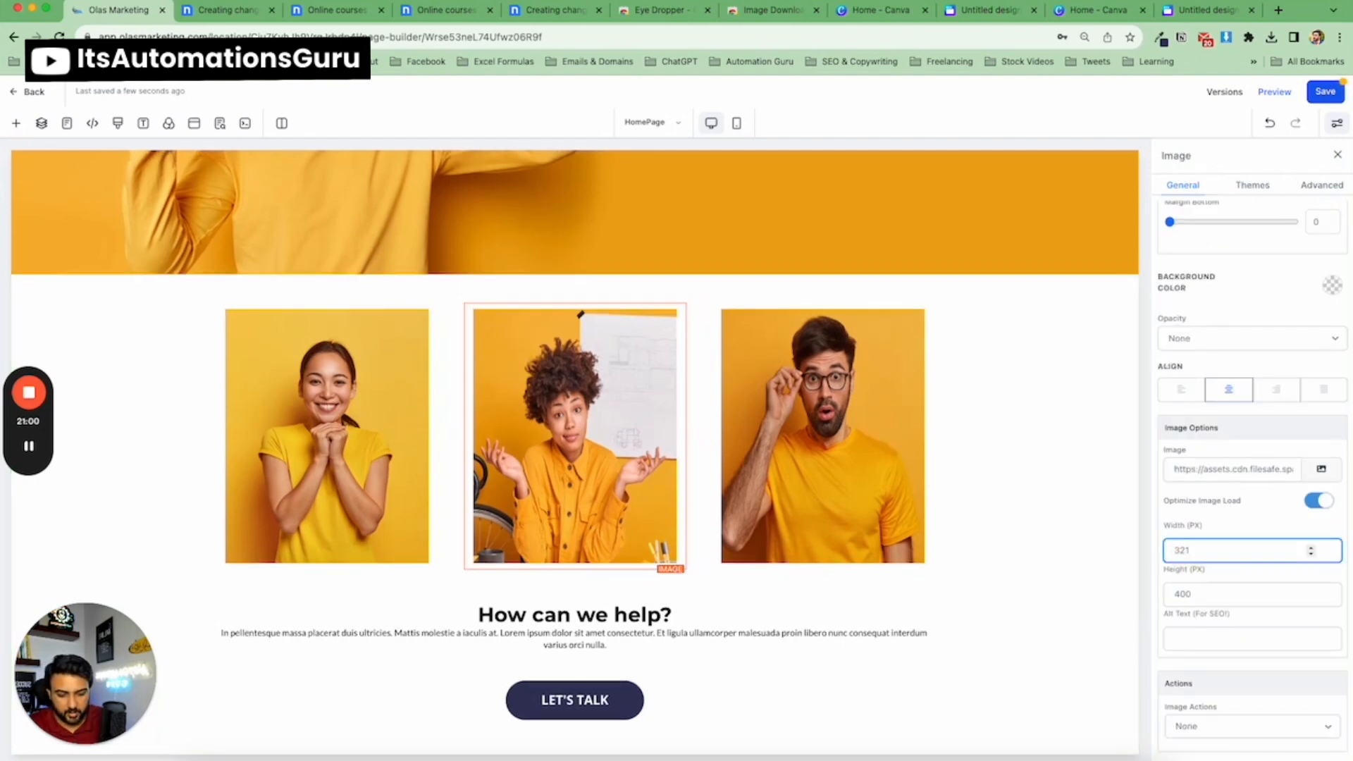
Try the second image at 330 and 340 px wide before restoring it to 321 px.
{"action": "key", "text": "BackSpace"}
{"action": "key", "text": "BackSpace"}
{"action": "type", "text": "30"}
{"action": "key", "text": "BackSpace"}
{"action": "key", "text": "BackSpace"}
{"action": "type", "text": "40"}
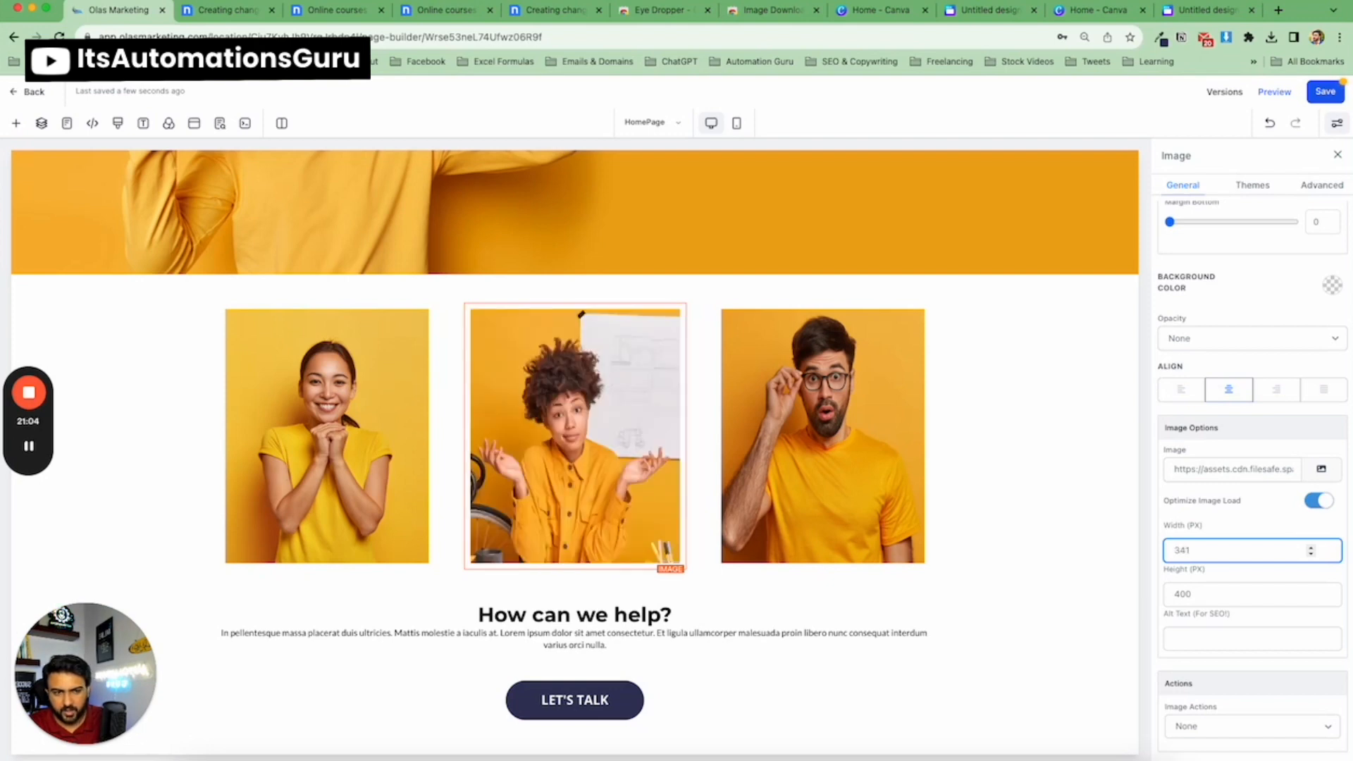
{"action": "key", "text": "BackSpace"}
{"action": "key", "text": "BackSpace"}
{"action": "type", "text": "21"}
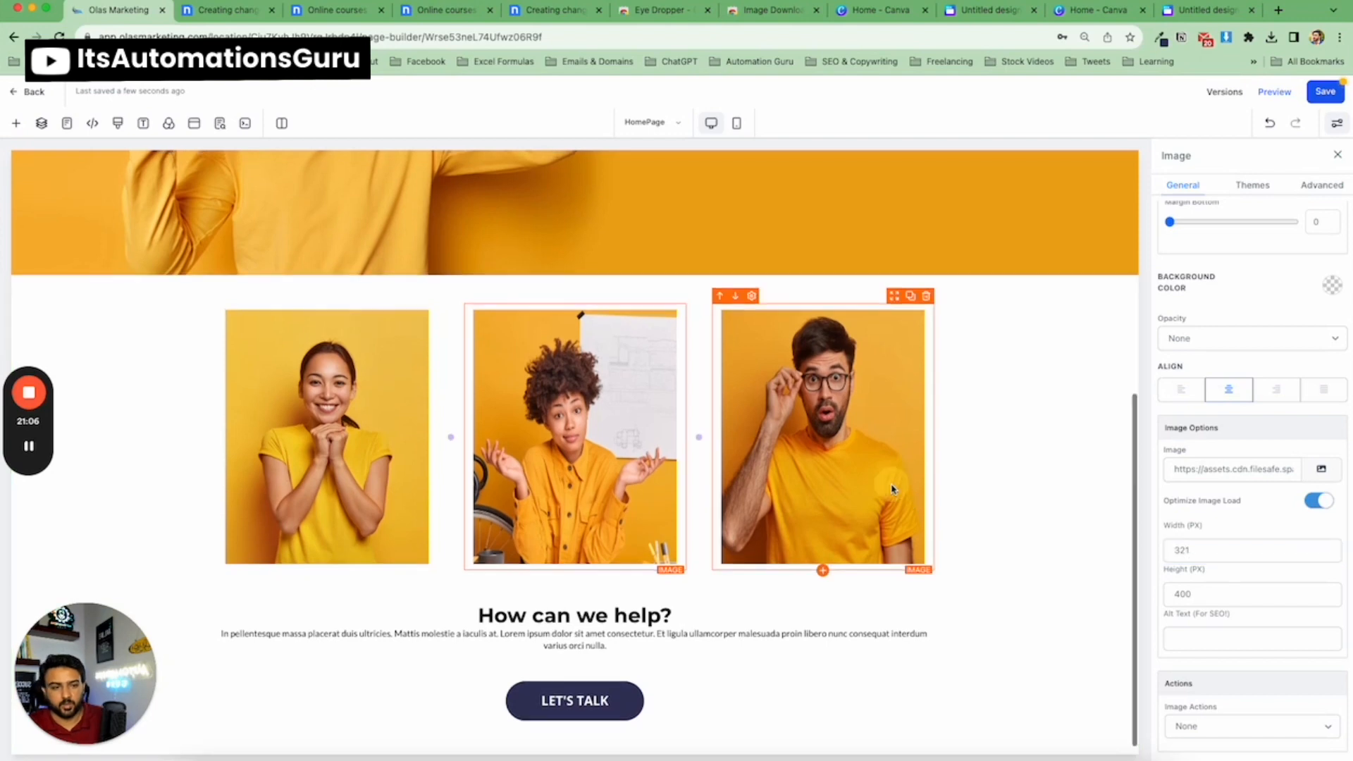
Compare the image row with the template and set all three column images to 350 px wide.
{"action": "left_click", "coordinate": [258, 423]}
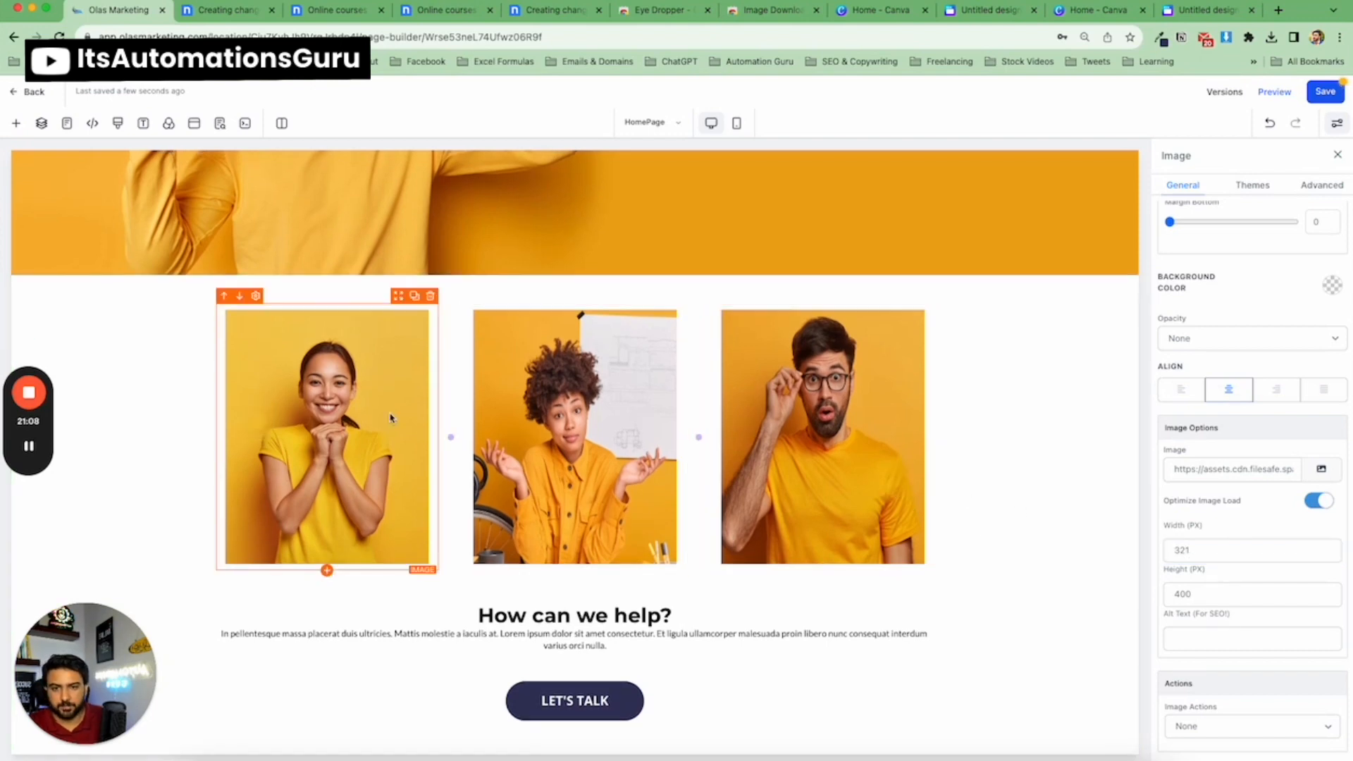
{"action": "left_click", "coordinate": [985, 412]}
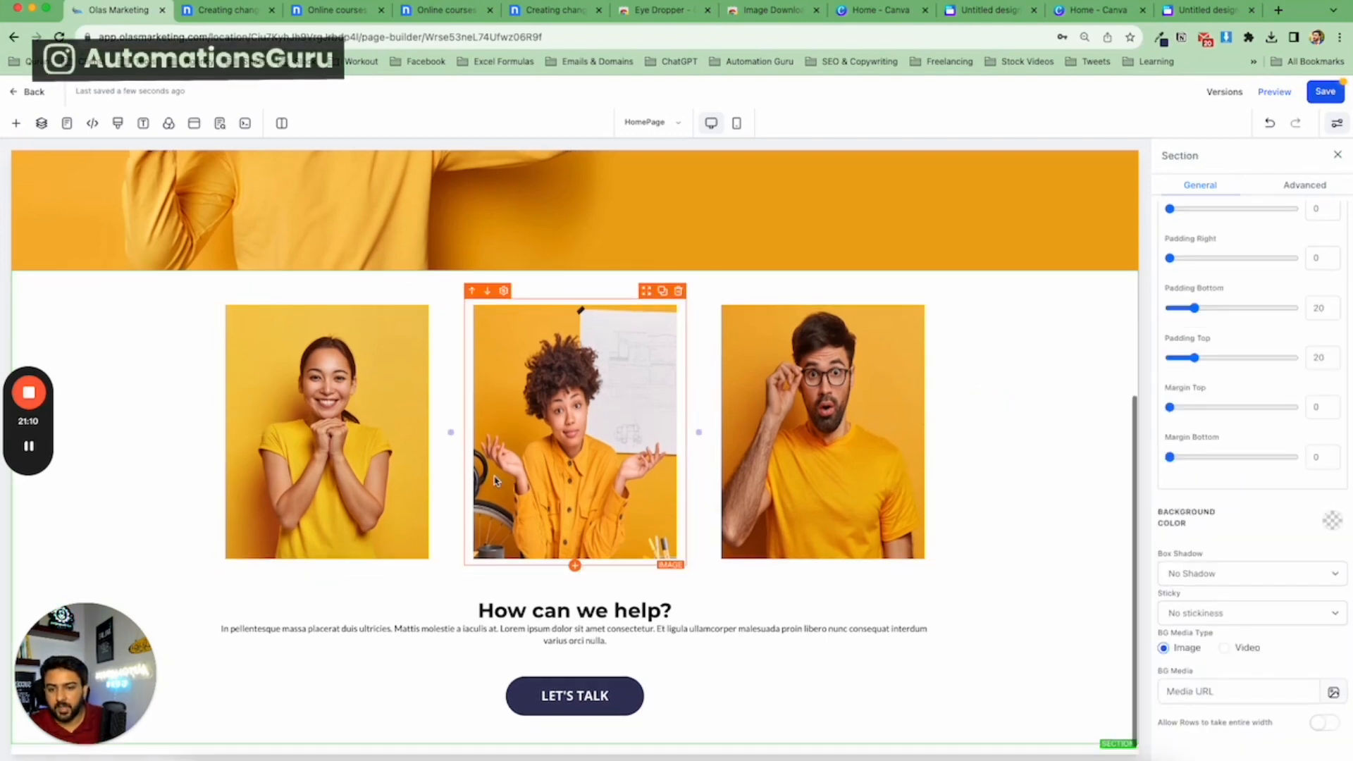
{"action": "left_click", "coordinate": [240, 21]}
{"action": "scroll", "coordinate": [506, 296], "scroll_direction": "down", "scroll_amount": 1}
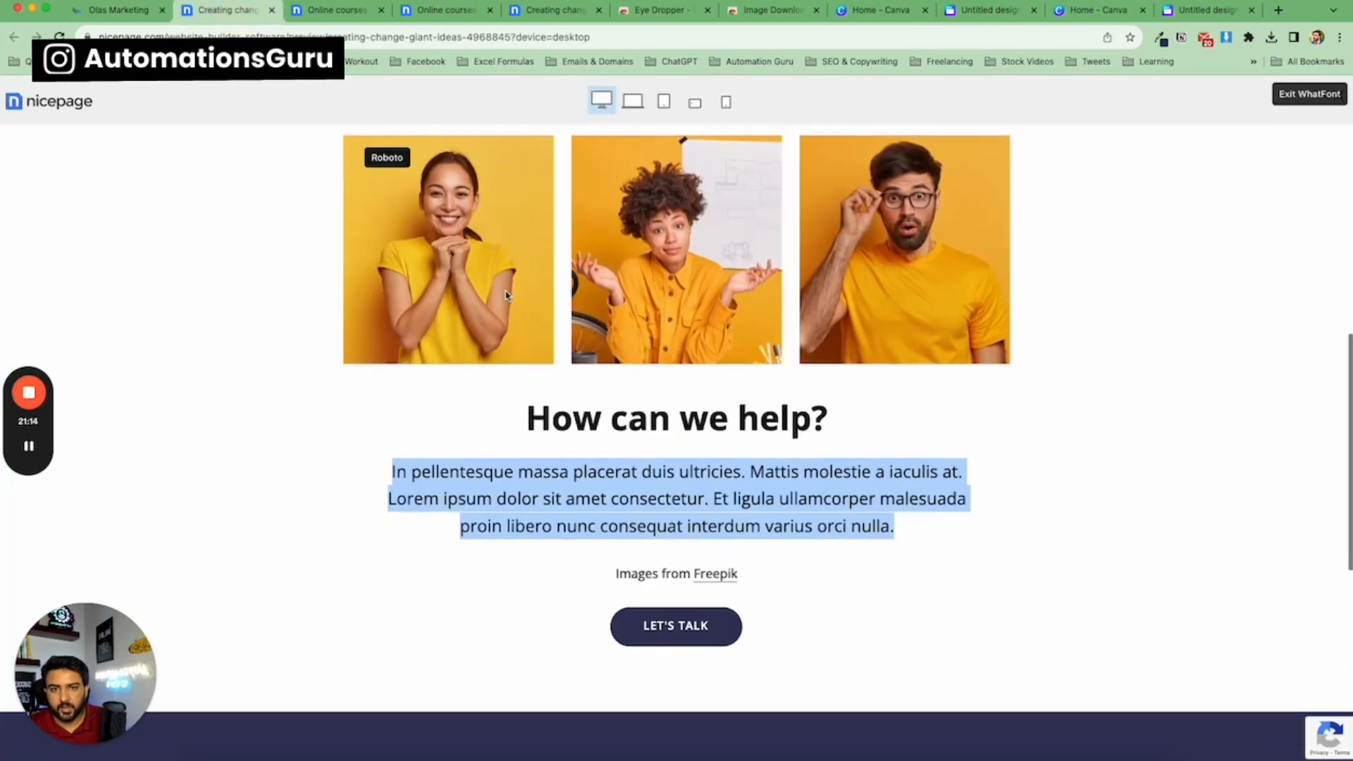
{"action": "left_click", "coordinate": [123, 13]}
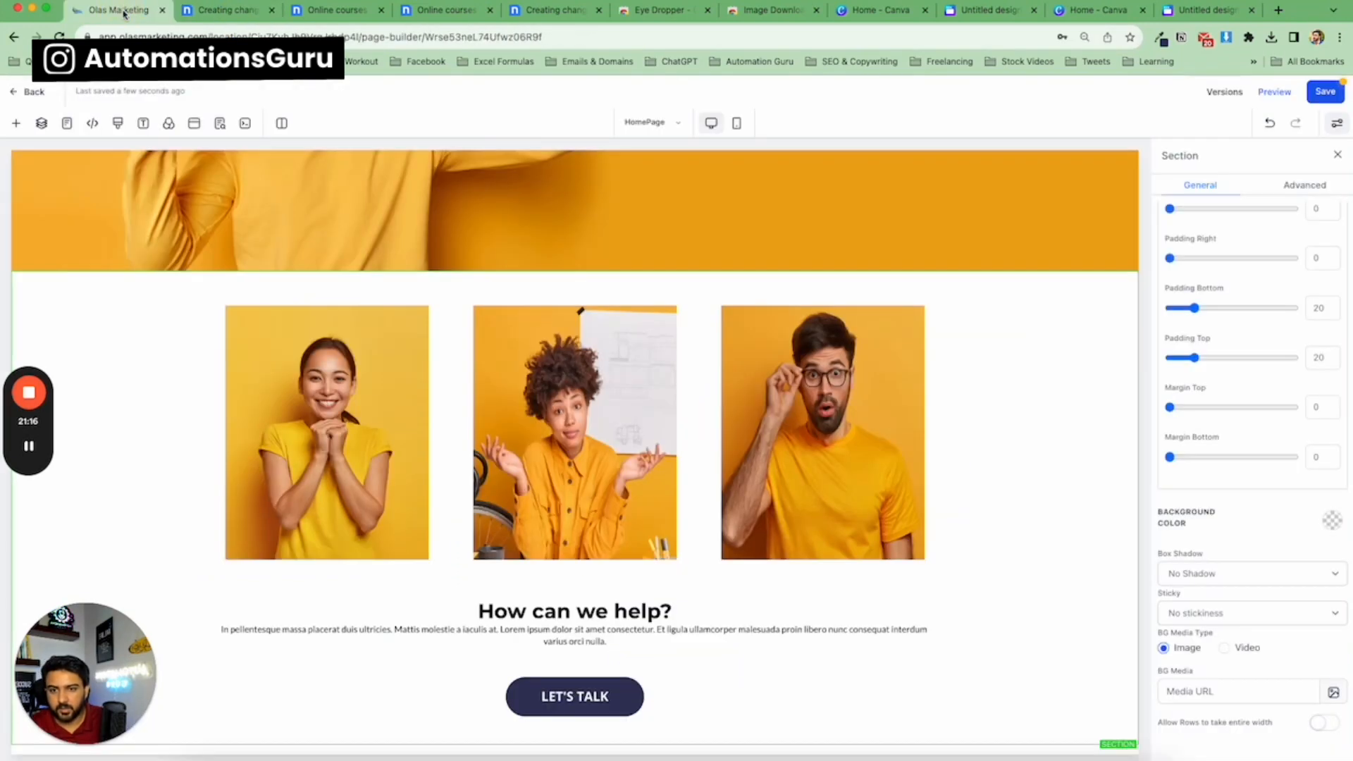
{"action": "left_click", "coordinate": [331, 430]}
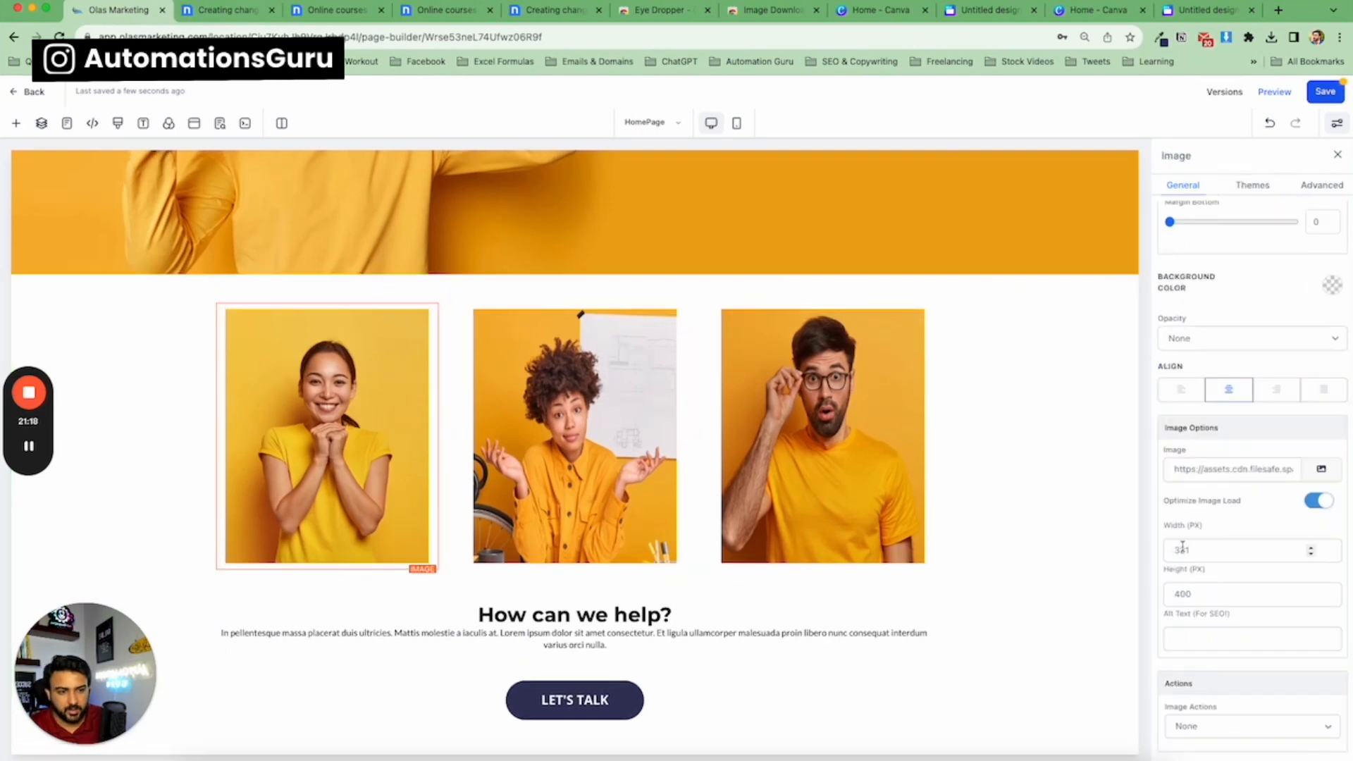
{"action": "left_click", "coordinate": [1184, 551]}
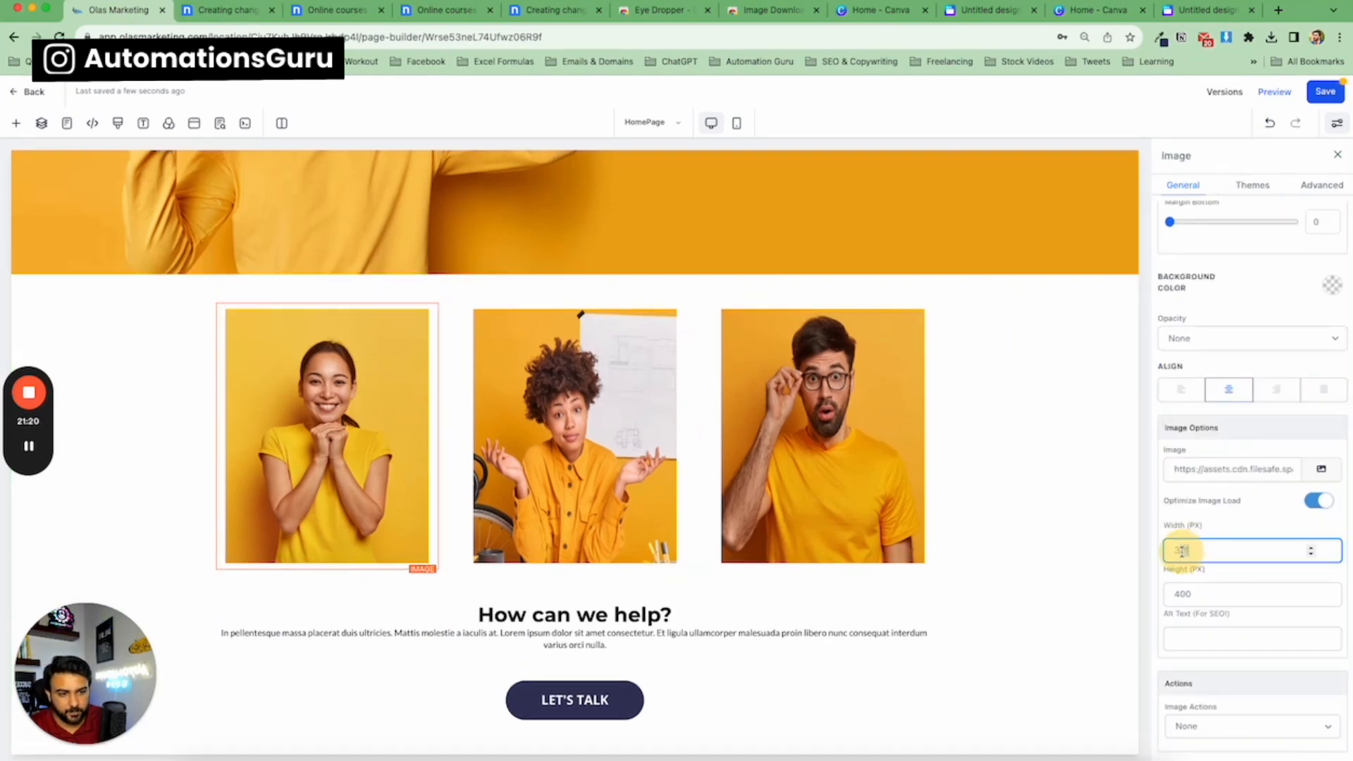
{"action": "type", "text": "321"}
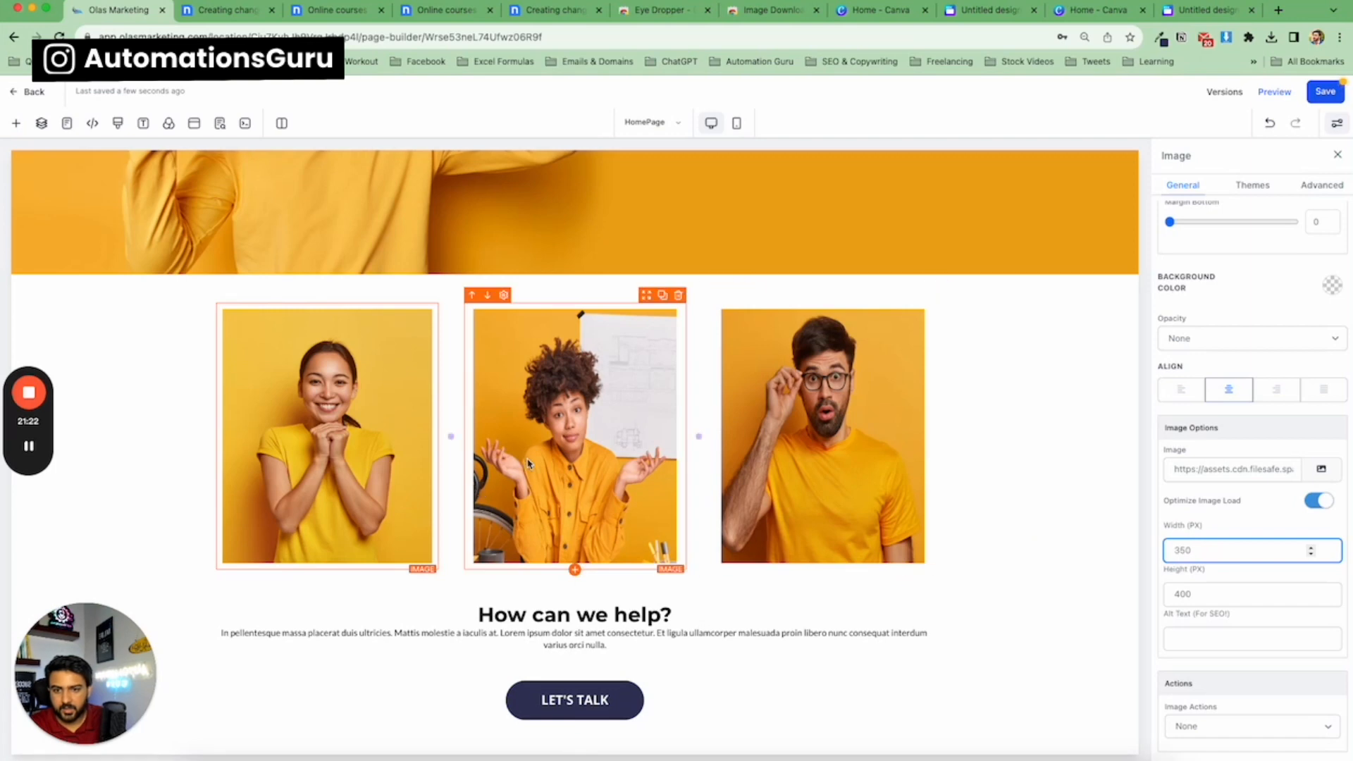
{"action": "left_click", "coordinate": [530, 463]}
{"action": "left_click", "coordinate": [1187, 551]}
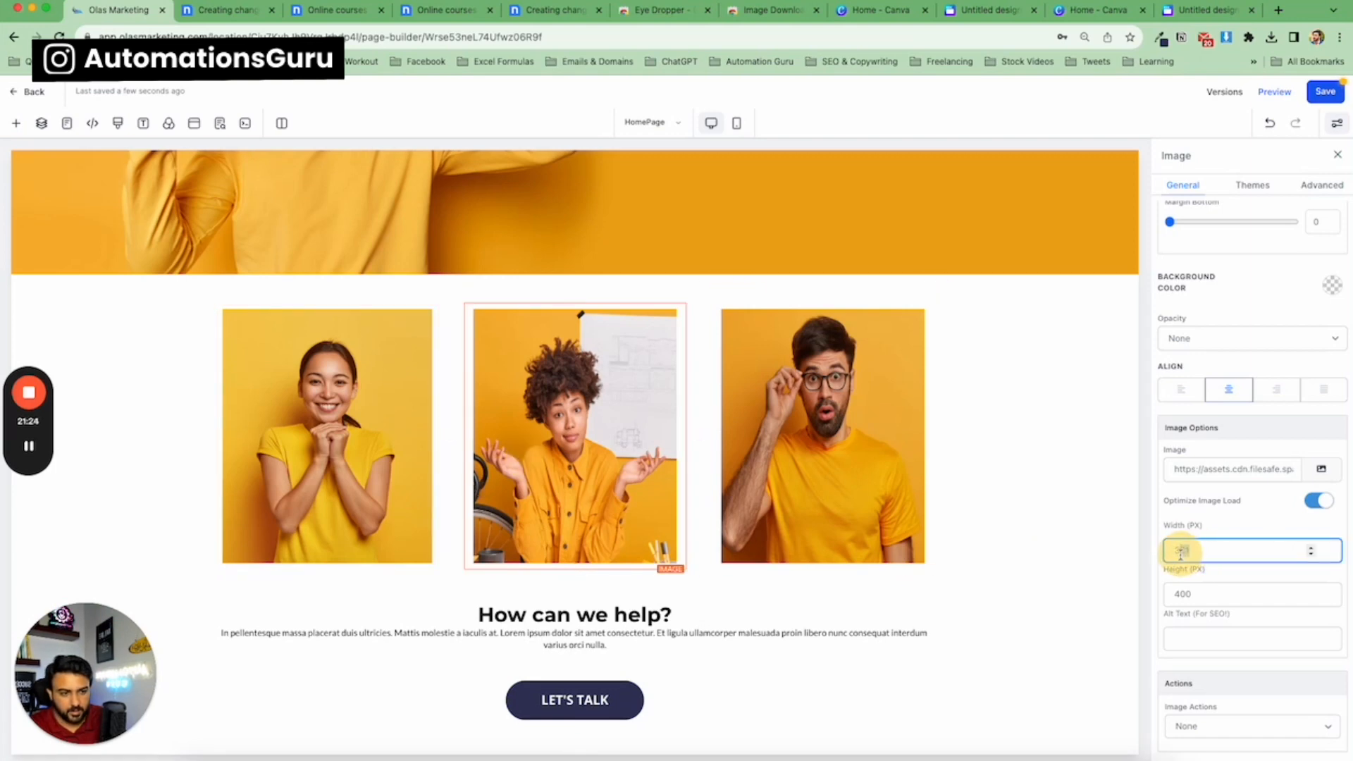
{"action": "type", "text": "321"}
{"action": "left_click", "coordinate": [795, 481]}
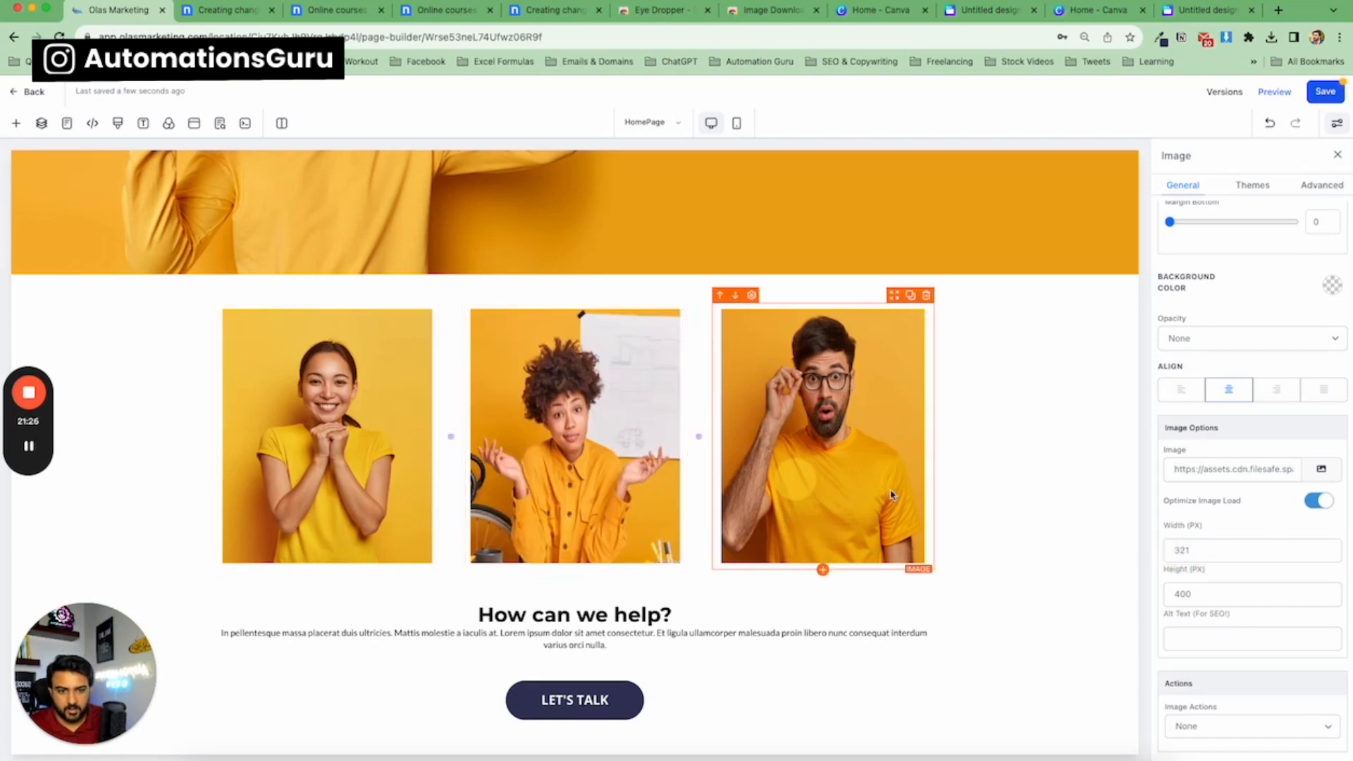
{"action": "left_click", "coordinate": [1183, 551]}
{"action": "type", "text": "350"}
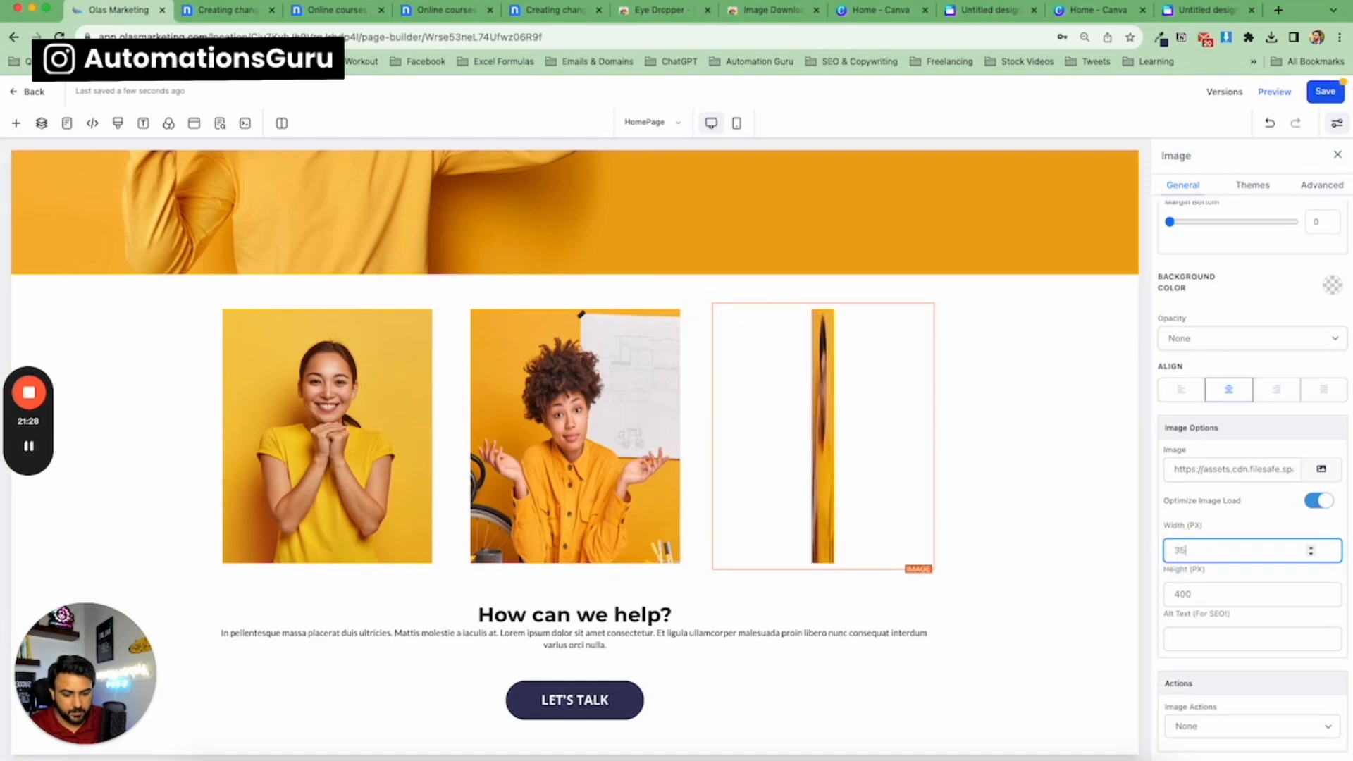
Set the 'How can we help?' headline's desktop font size to 46.
{"action": "left_click", "coordinate": [167, 372]}
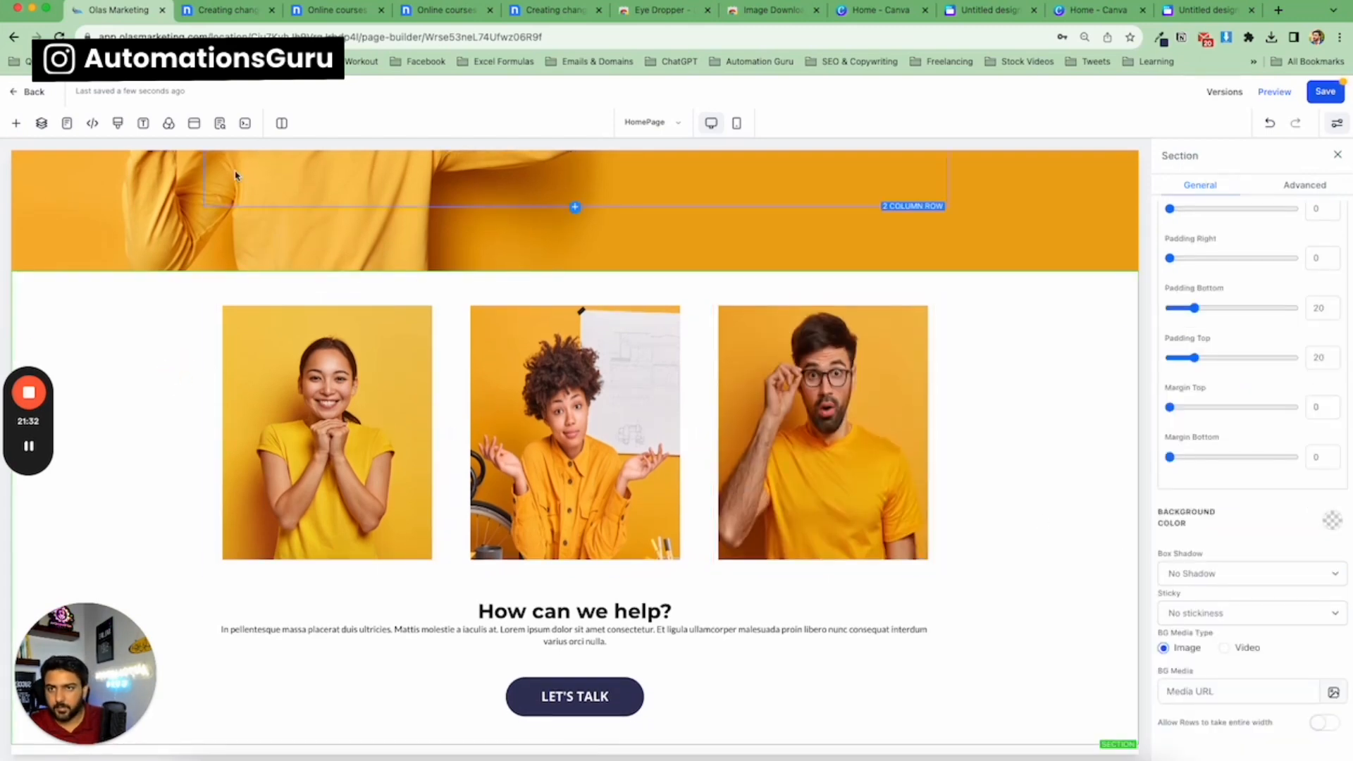
{"action": "left_click", "coordinate": [235, 11]}
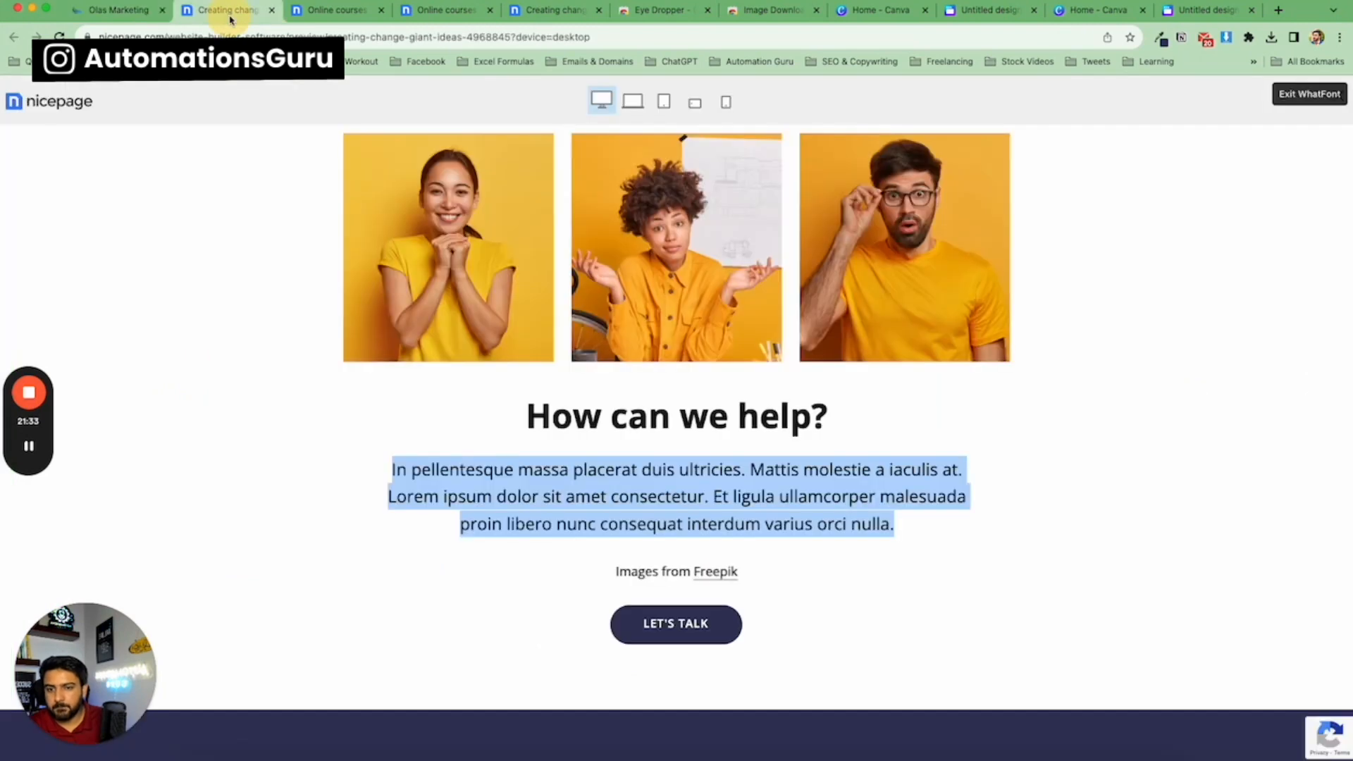
{"action": "left_click", "coordinate": [144, 12]}
{"action": "left_click", "coordinate": [568, 612]}
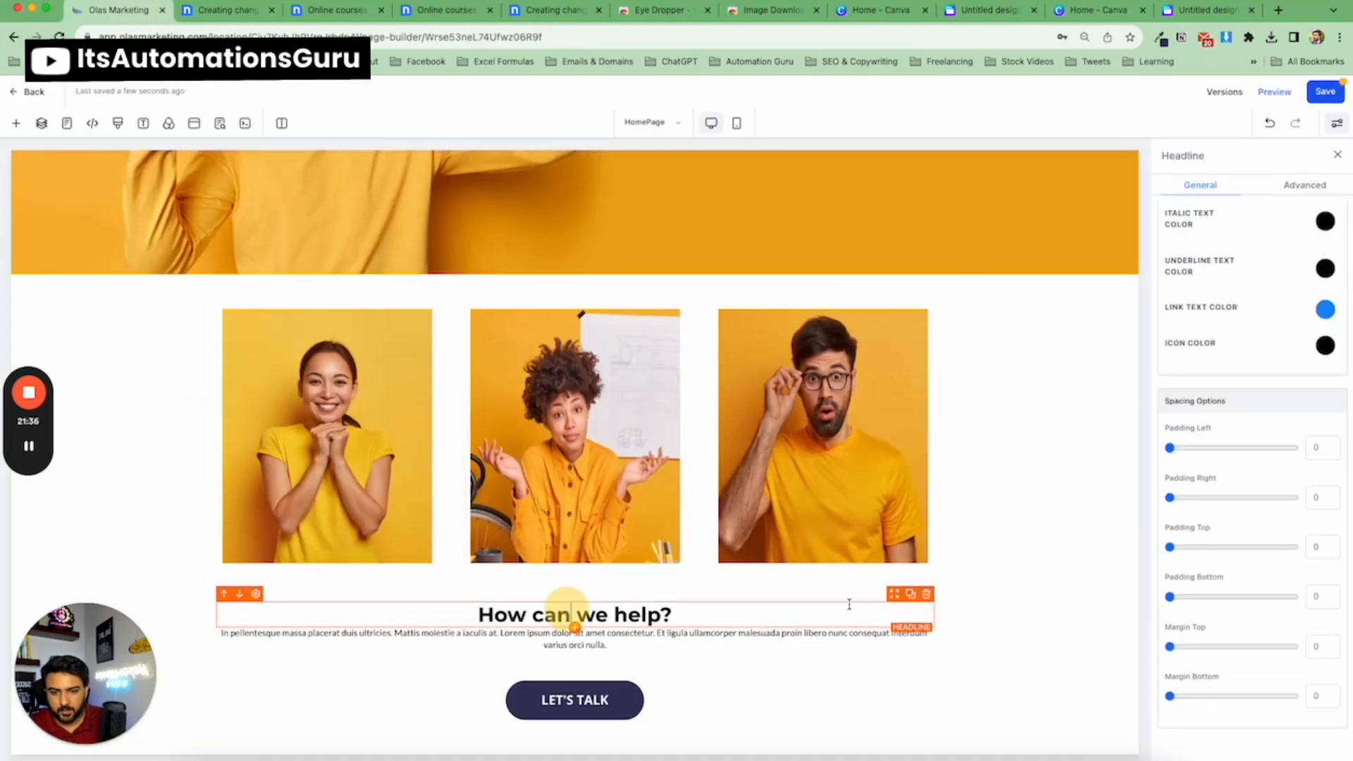
{"action": "scroll", "coordinate": [1232, 541], "scroll_direction": "up", "scroll_amount": 7}
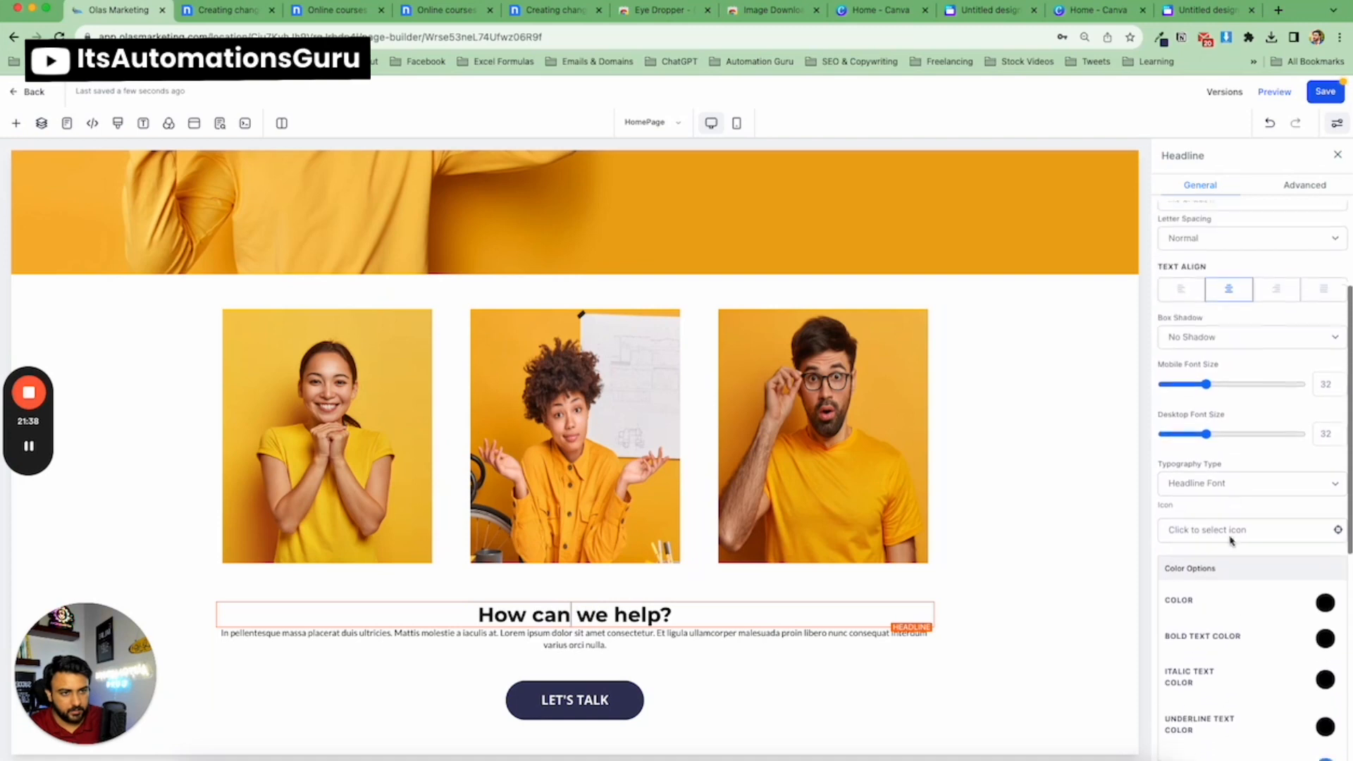
{"action": "left_click_drag", "start_coordinate": [1206, 454], "coordinate": [1226, 456]}
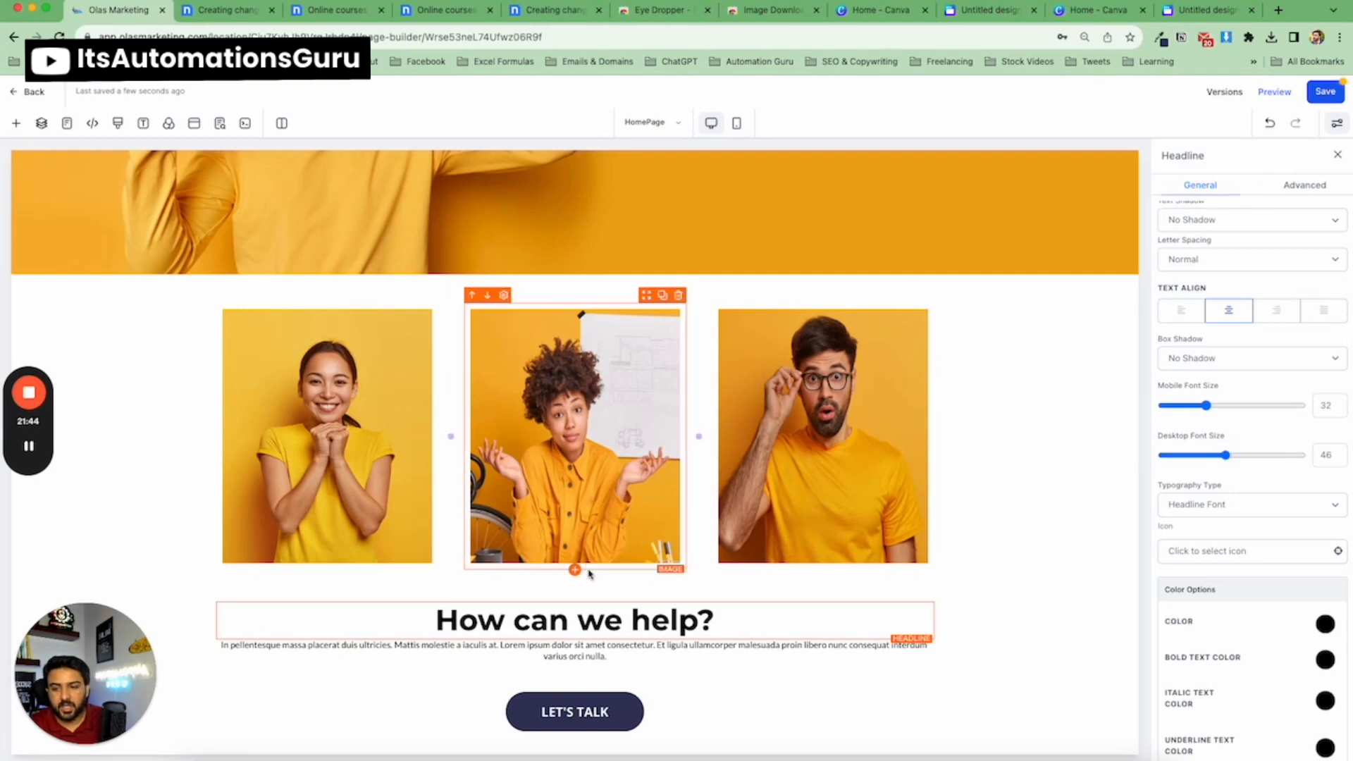
Set the paragraph below the headline to a desktop font size of 30.
{"action": "left_click", "coordinate": [226, 17]}
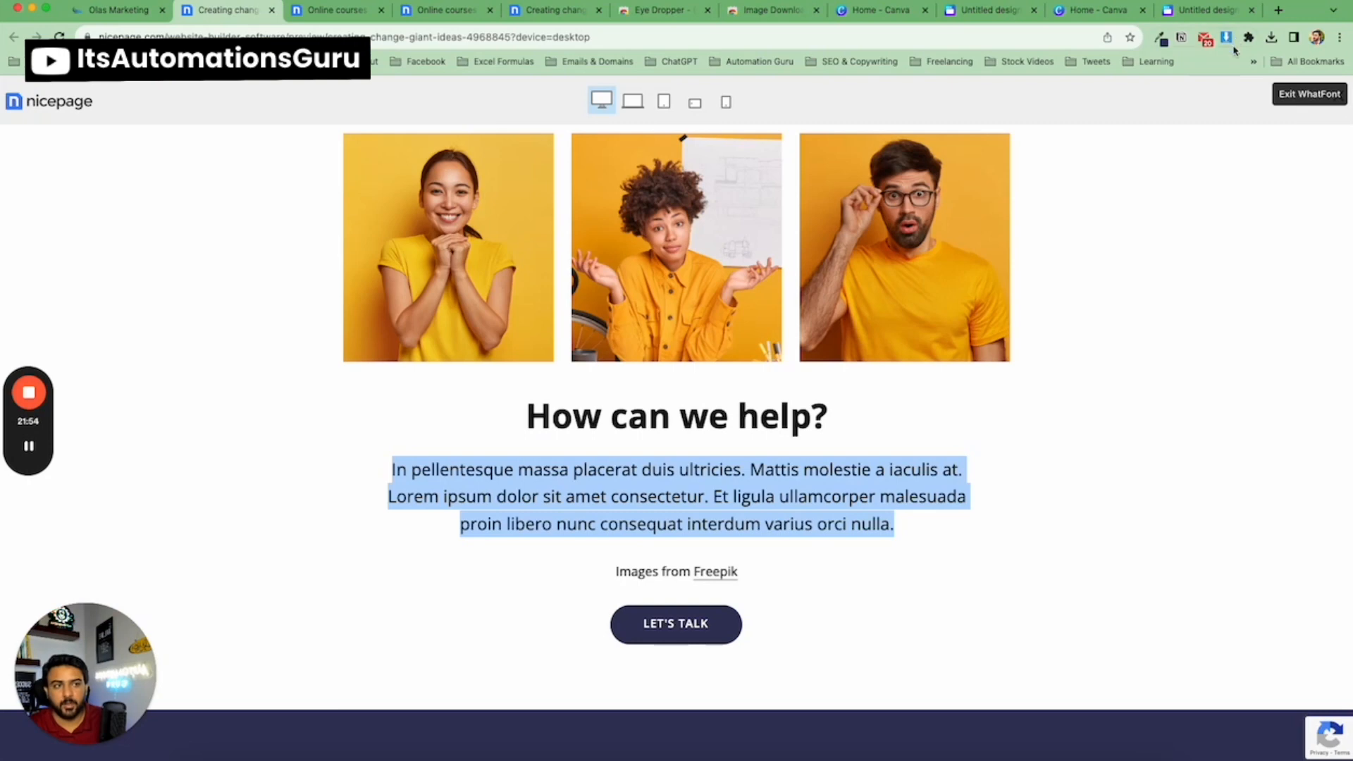
{"action": "left_click", "coordinate": [129, 19]}
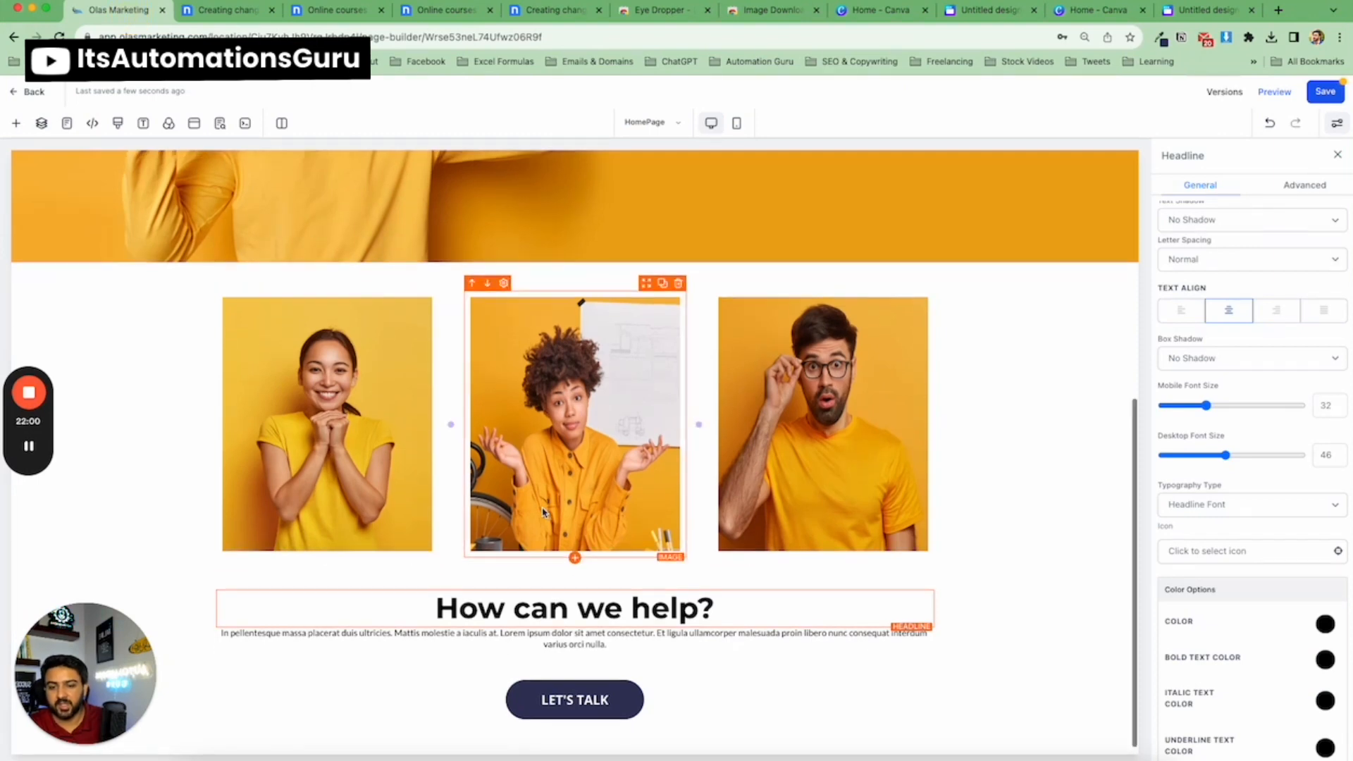
{"action": "triple_click", "coordinate": [574, 604]}
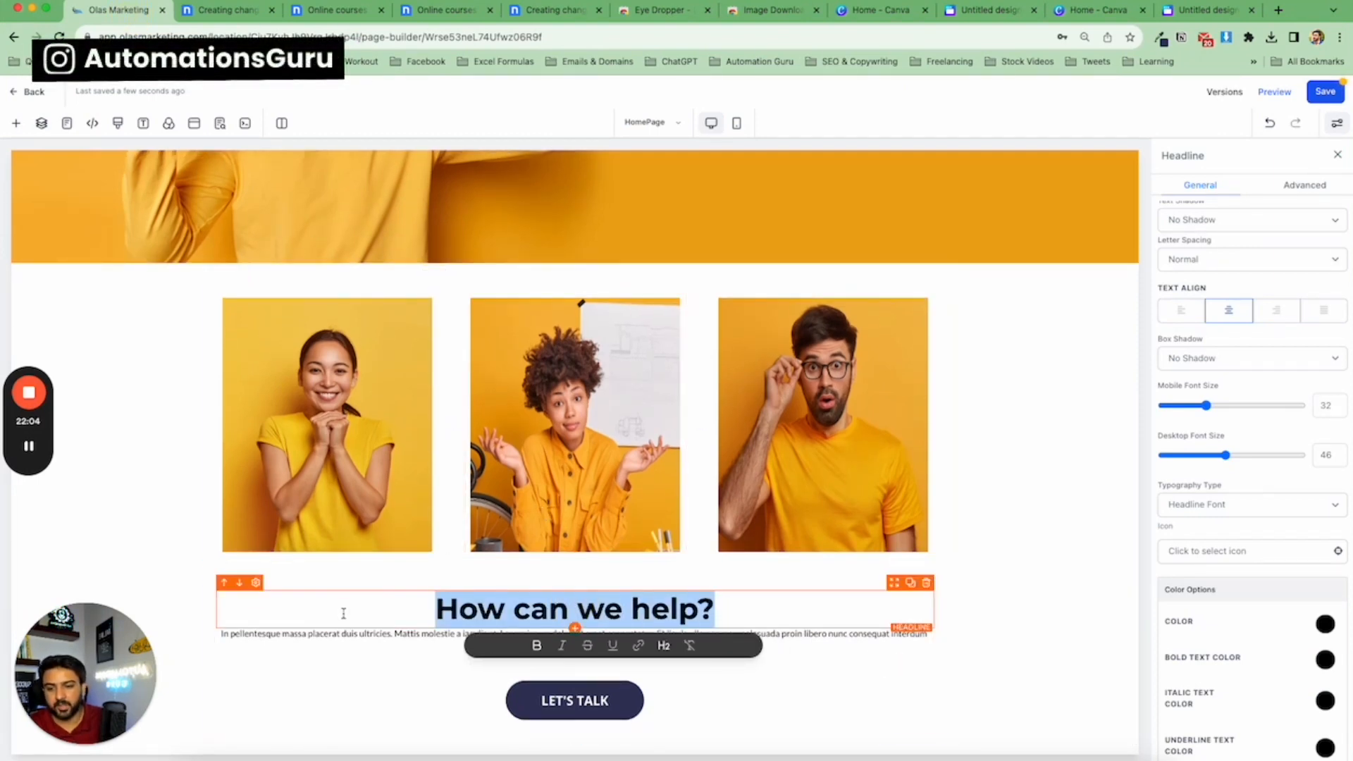
{"action": "left_click", "coordinate": [368, 635]}
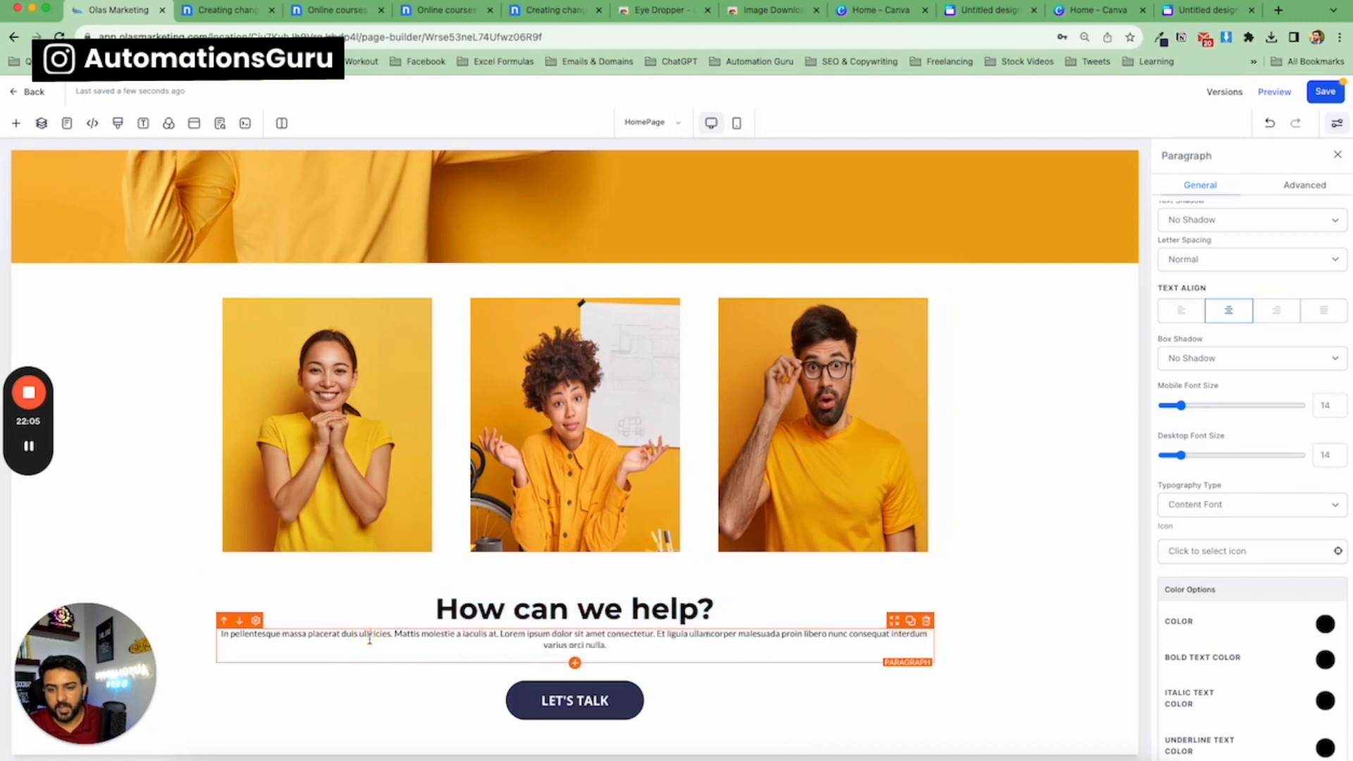
{"action": "left_click", "coordinate": [243, 20]}
{"action": "left_click", "coordinate": [146, 14]}
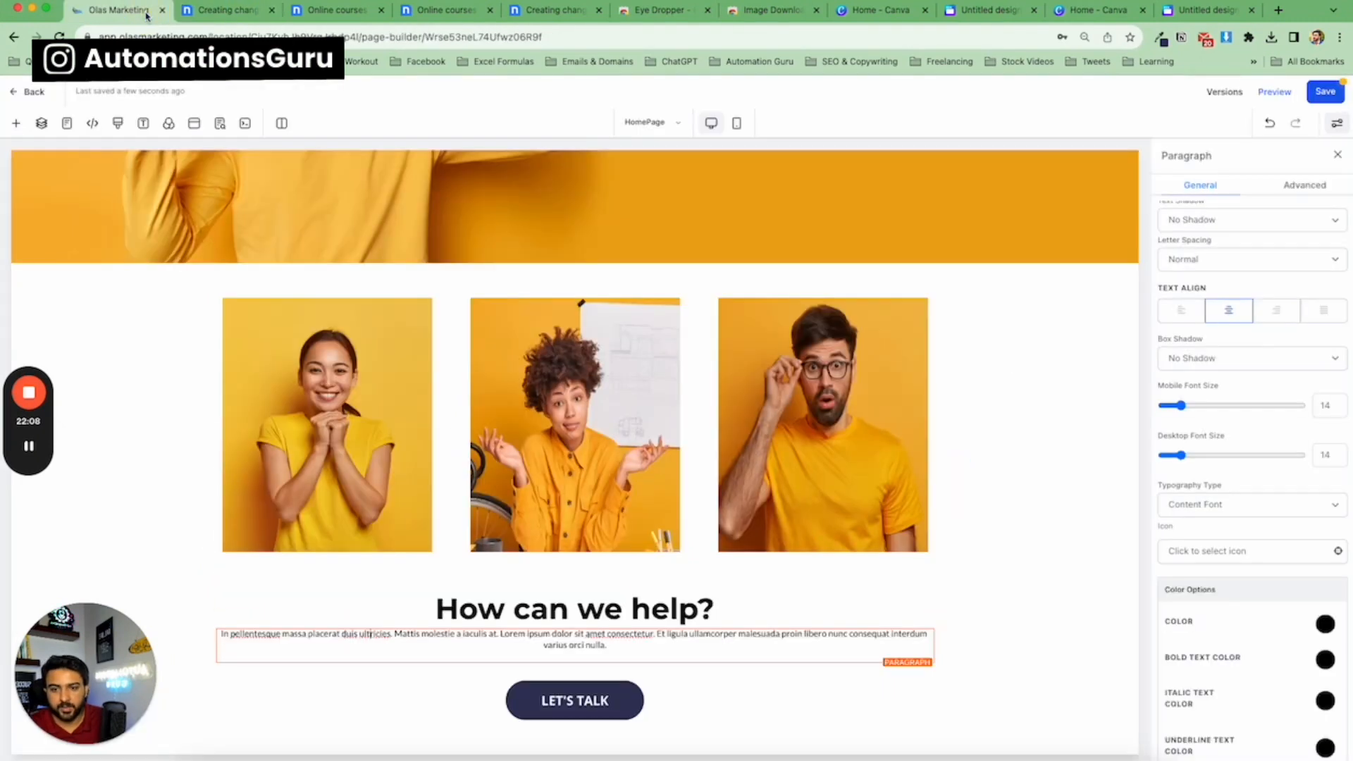
{"action": "scroll", "coordinate": [1288, 499], "scroll_direction": "down", "scroll_amount": 2}
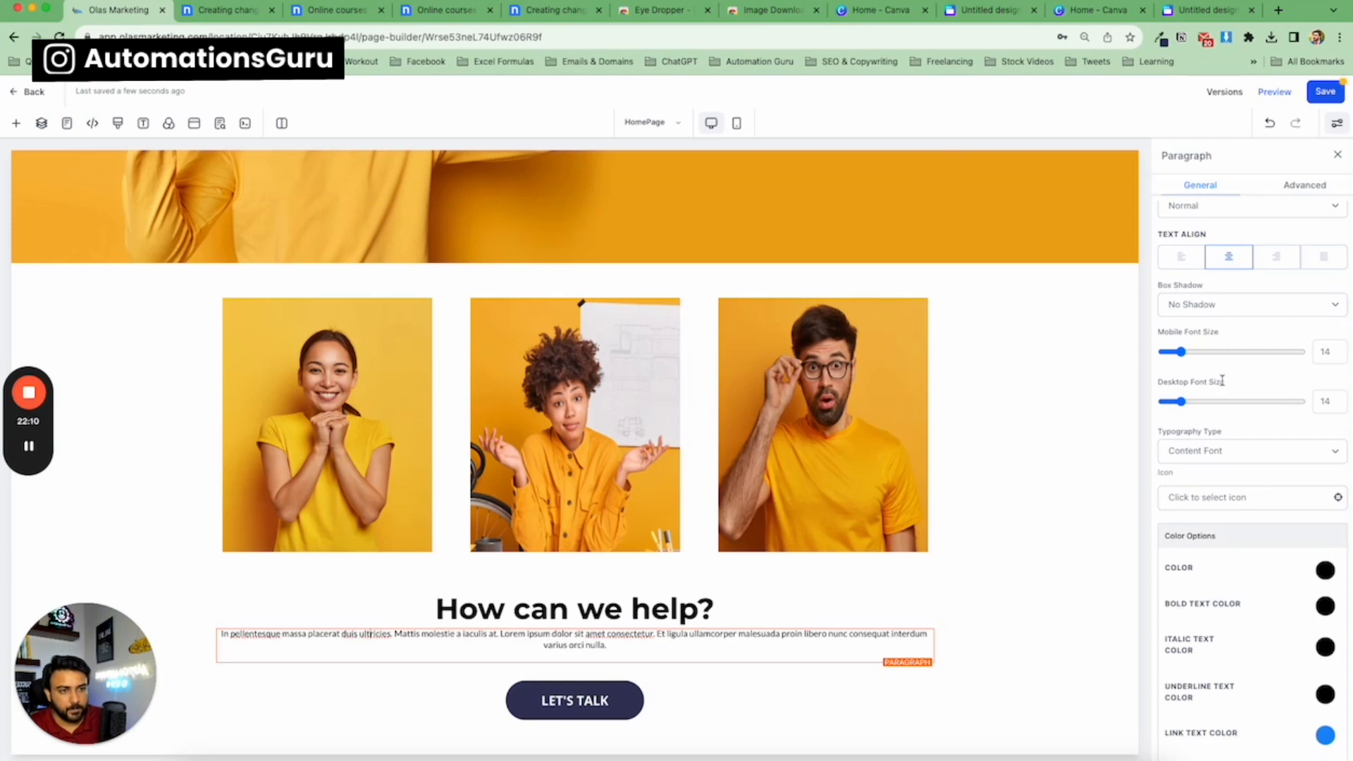
{"action": "mouse_move", "coordinate": [1189, 404]}
{"action": "left_mouse_down"}
{"action": "mouse_move", "coordinate": [1220, 401]}
{"action": "mouse_move", "coordinate": [1205, 407]}
{"action": "left_mouse_up"}
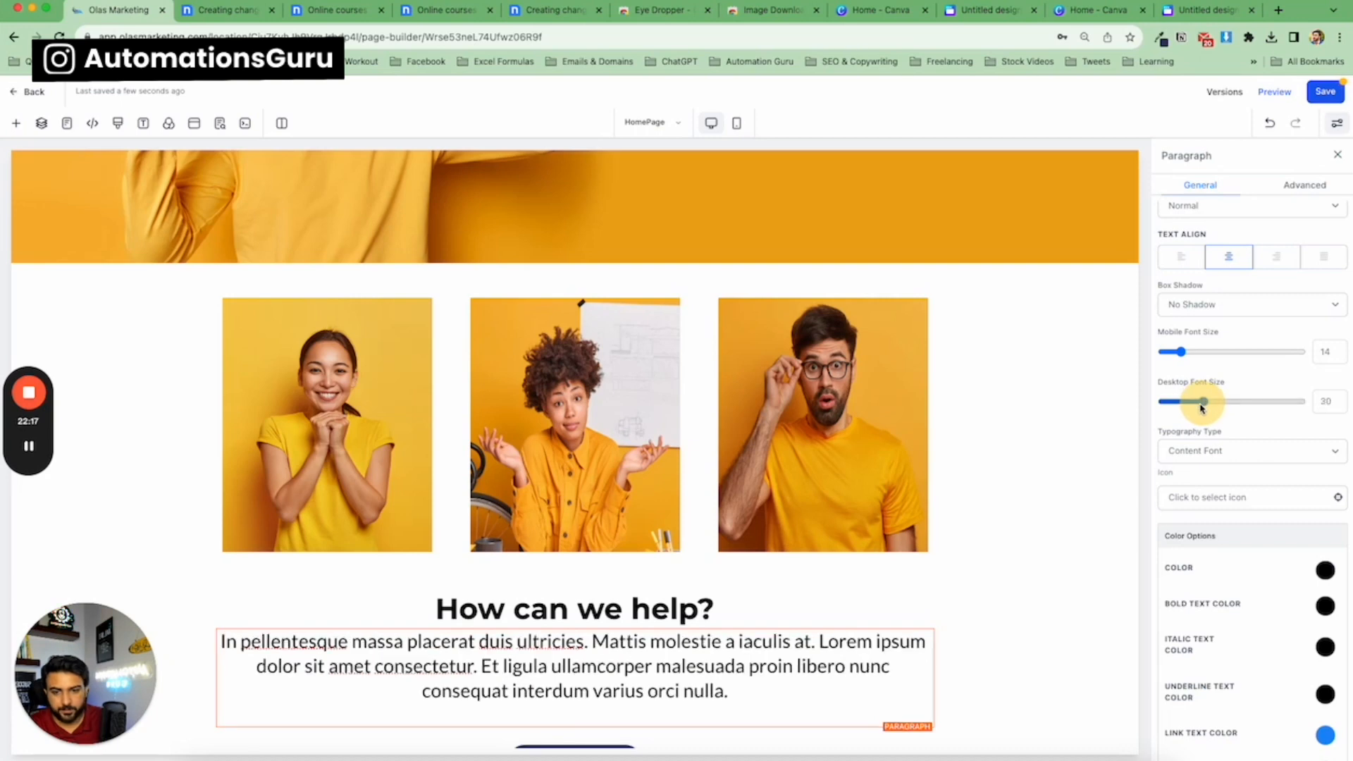
Give the headline 28 px of top and bottom padding.
{"action": "left_click", "coordinate": [825, 595]}
{"action": "scroll", "coordinate": [1197, 429], "scroll_direction": "down", "scroll_amount": 6}
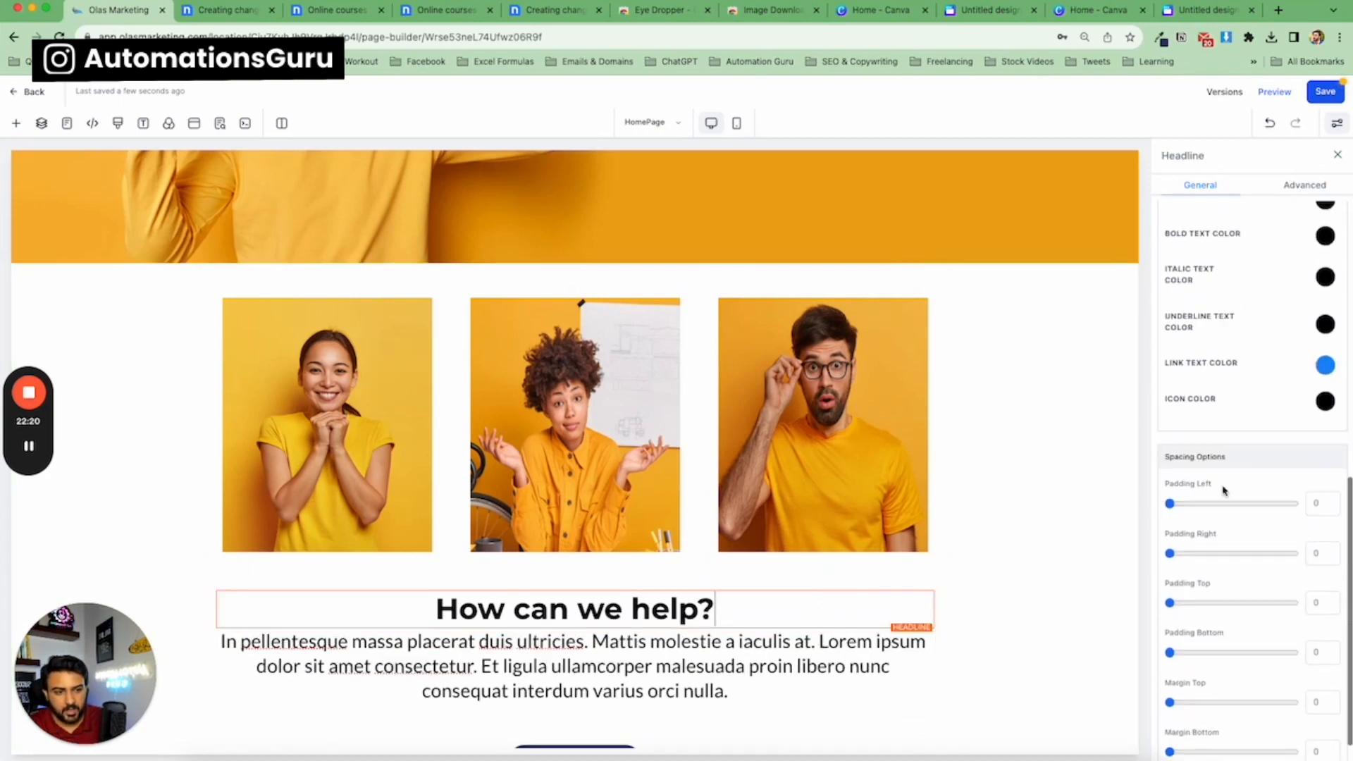
{"action": "left_click_drag", "start_coordinate": [1193, 604], "coordinate": [1202, 596]}
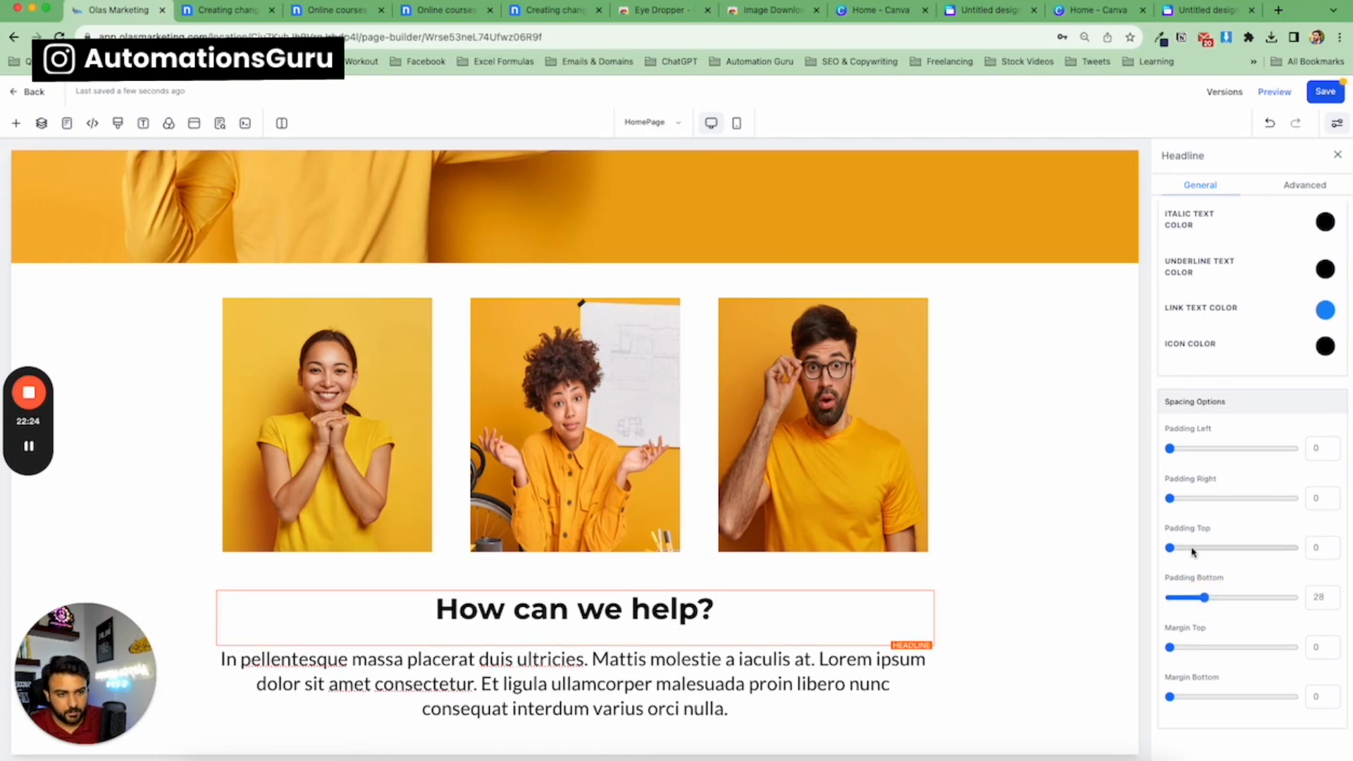
{"action": "left_click_drag", "start_coordinate": [1193, 548], "coordinate": [1205, 550]}
{"action": "scroll", "coordinate": [631, 501], "scroll_direction": "down", "scroll_amount": 3}
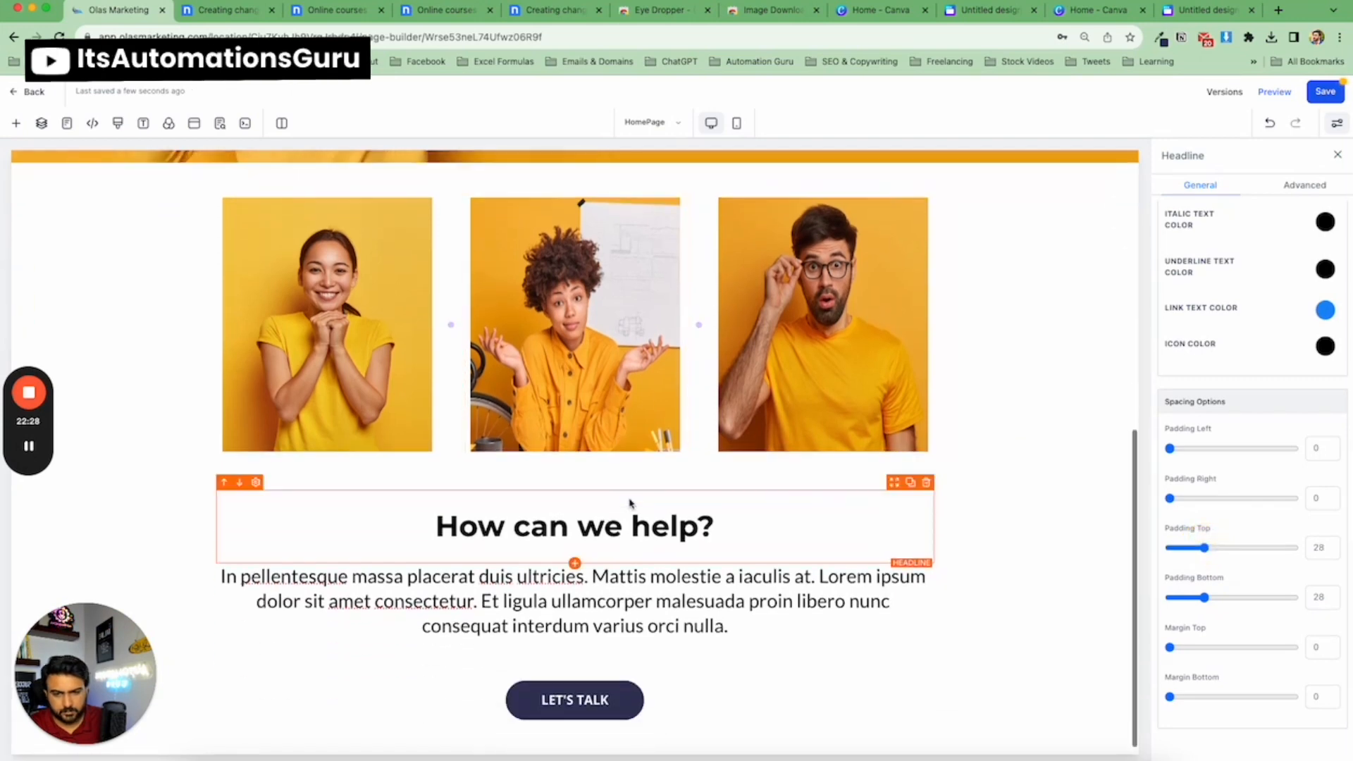
Narrow the row holding the headline, paragraph and button to a width of 83.
{"action": "left_click", "coordinate": [690, 577]}
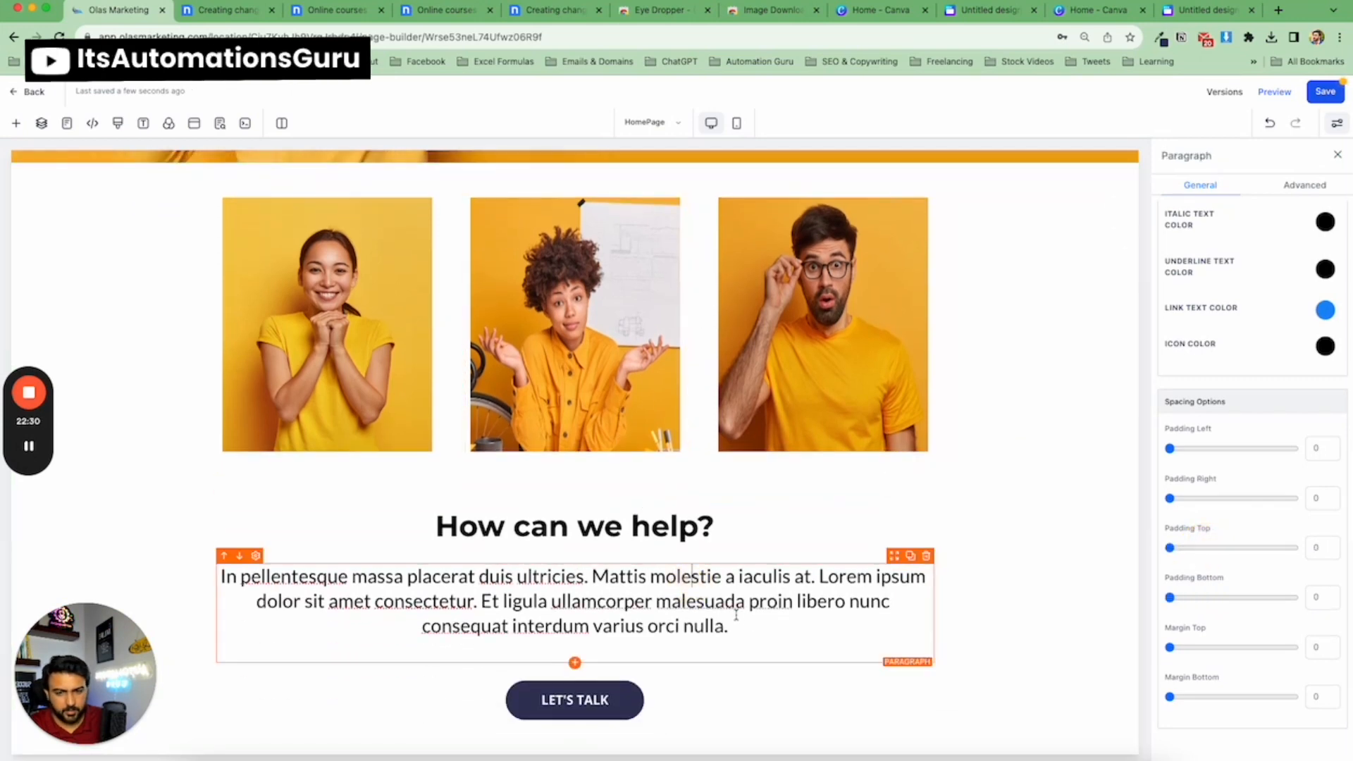
{"action": "left_click", "coordinate": [115, 381]}
{"action": "scroll", "coordinate": [172, 278], "scroll_direction": "up", "scroll_amount": 2}
{"action": "left_click", "coordinate": [232, 12]}
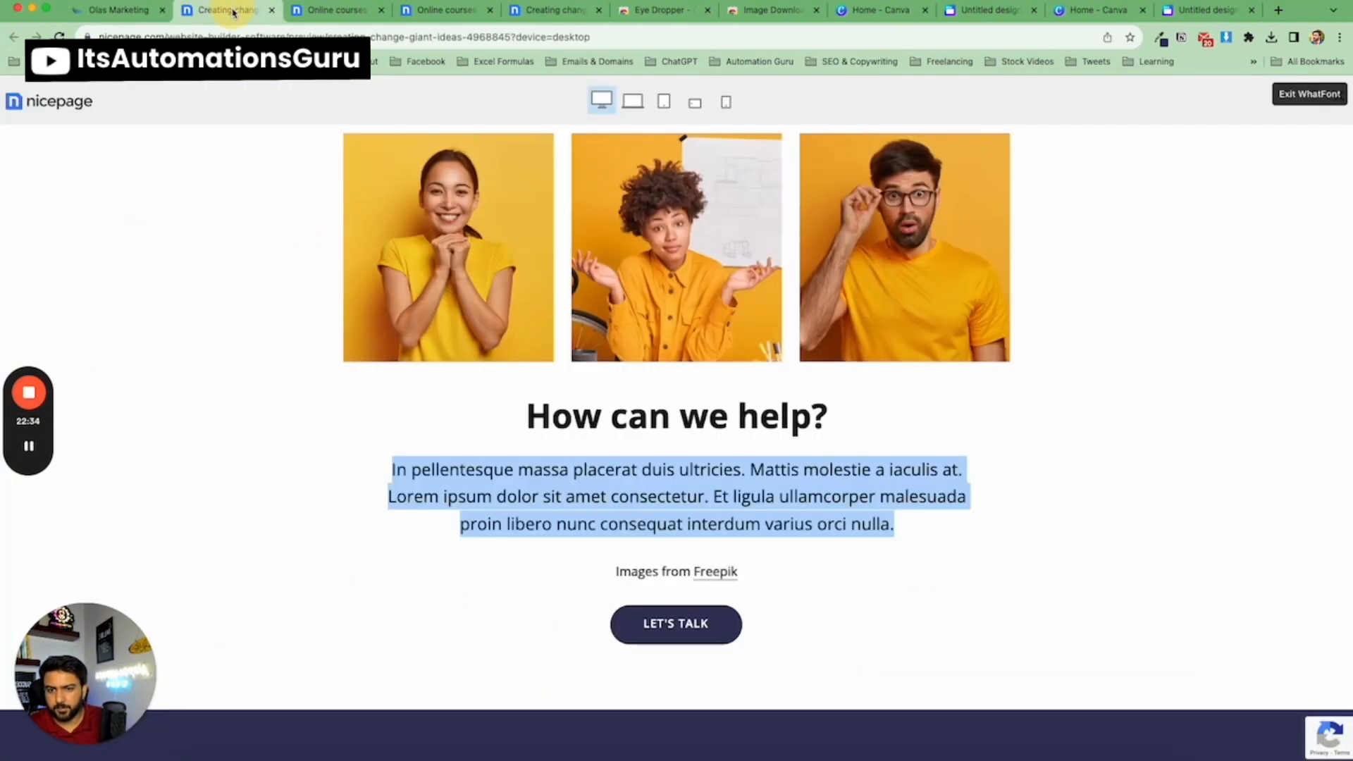
{"action": "left_click", "coordinate": [117, 10]}
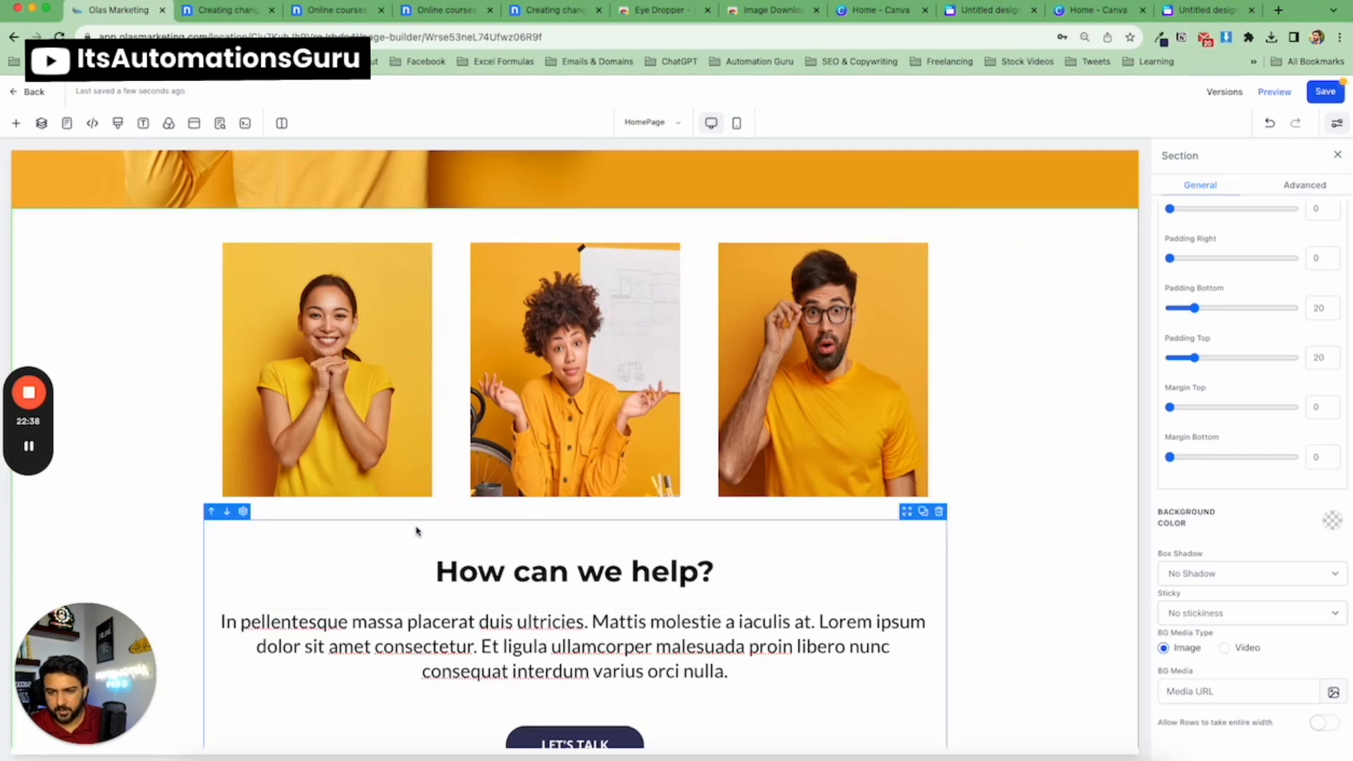
{"action": "left_click", "coordinate": [368, 529]}
{"action": "scroll", "coordinate": [804, 556], "scroll_direction": "down", "scroll_amount": 1}
{"action": "scroll", "coordinate": [1292, 670], "scroll_direction": "down", "scroll_amount": 1}
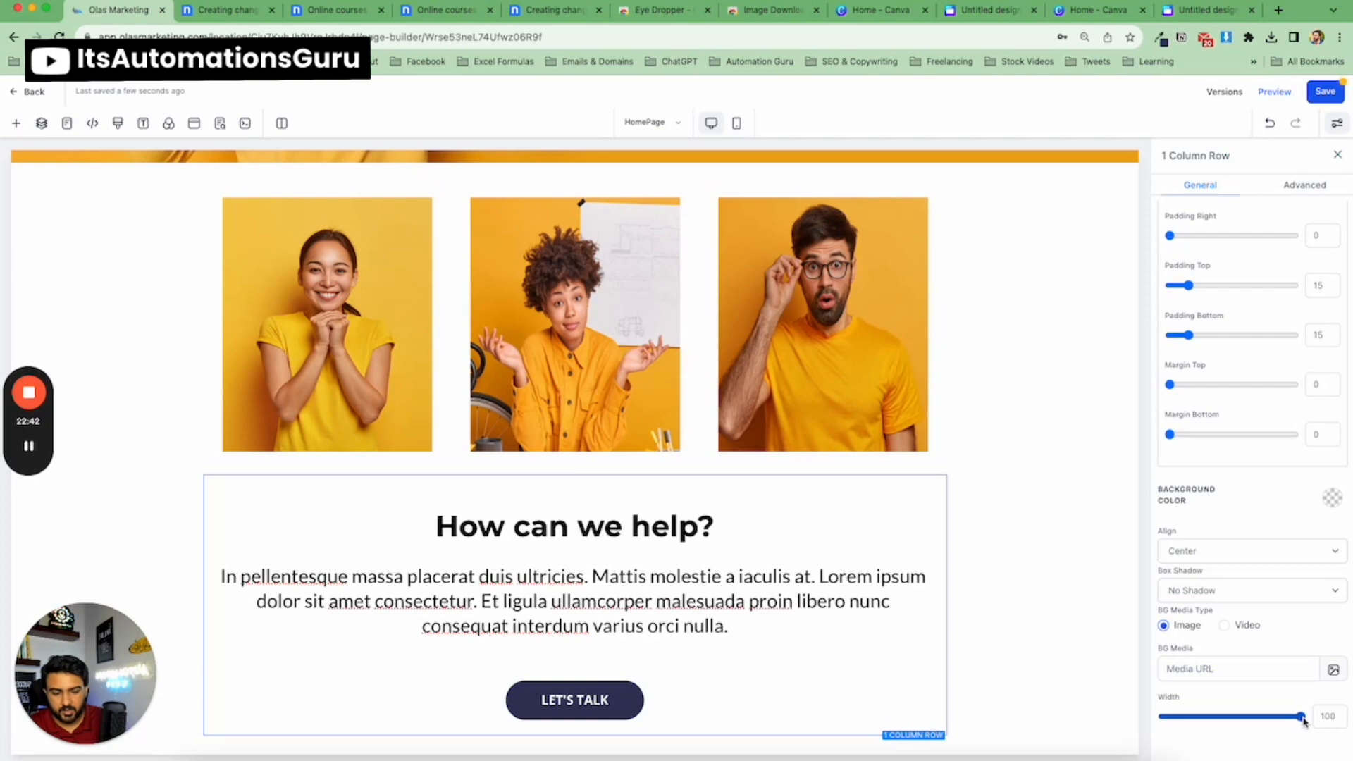
{"action": "left_click_drag", "start_coordinate": [1302, 718], "coordinate": [1268, 720]}
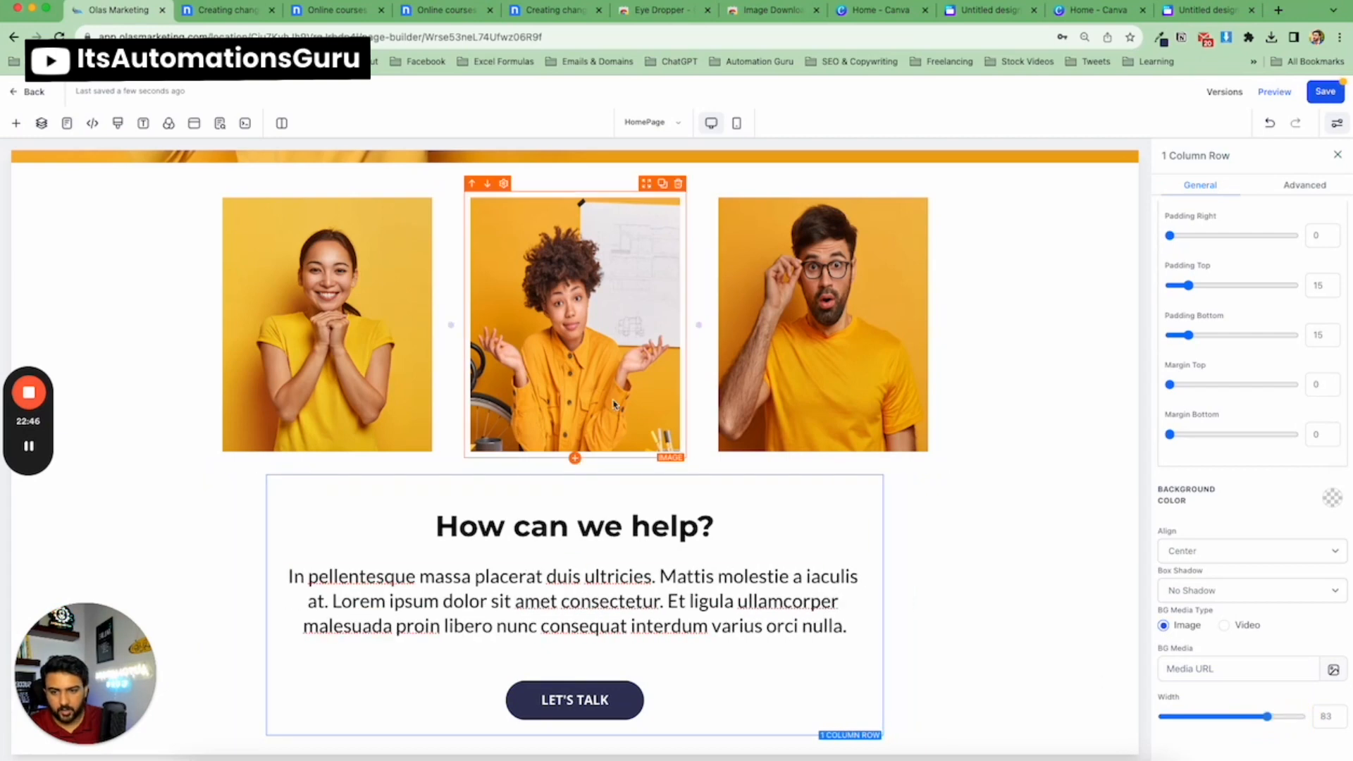
{"action": "left_click", "coordinate": [1336, 155]}
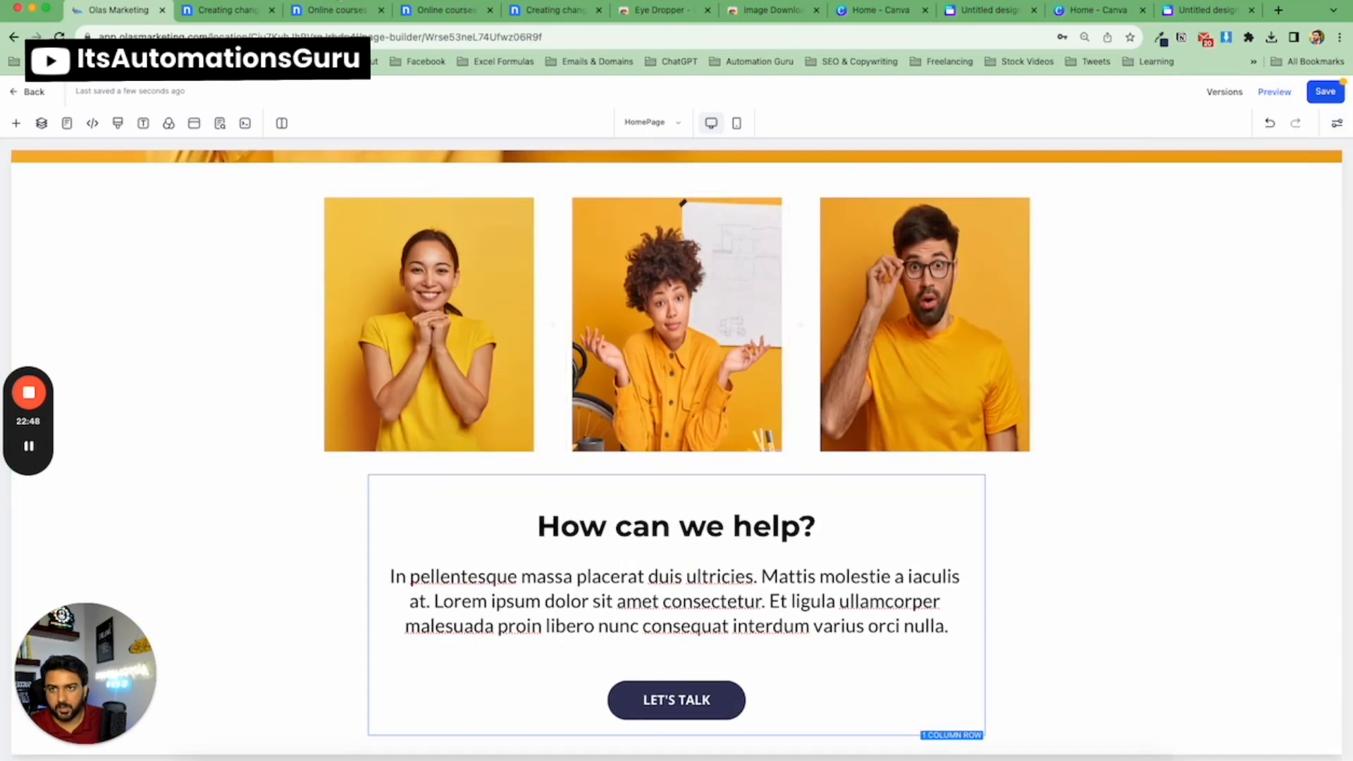
Compare the finished section against the template.
{"action": "left_click", "coordinate": [238, 26]}
{"action": "left_click", "coordinate": [134, 11]}
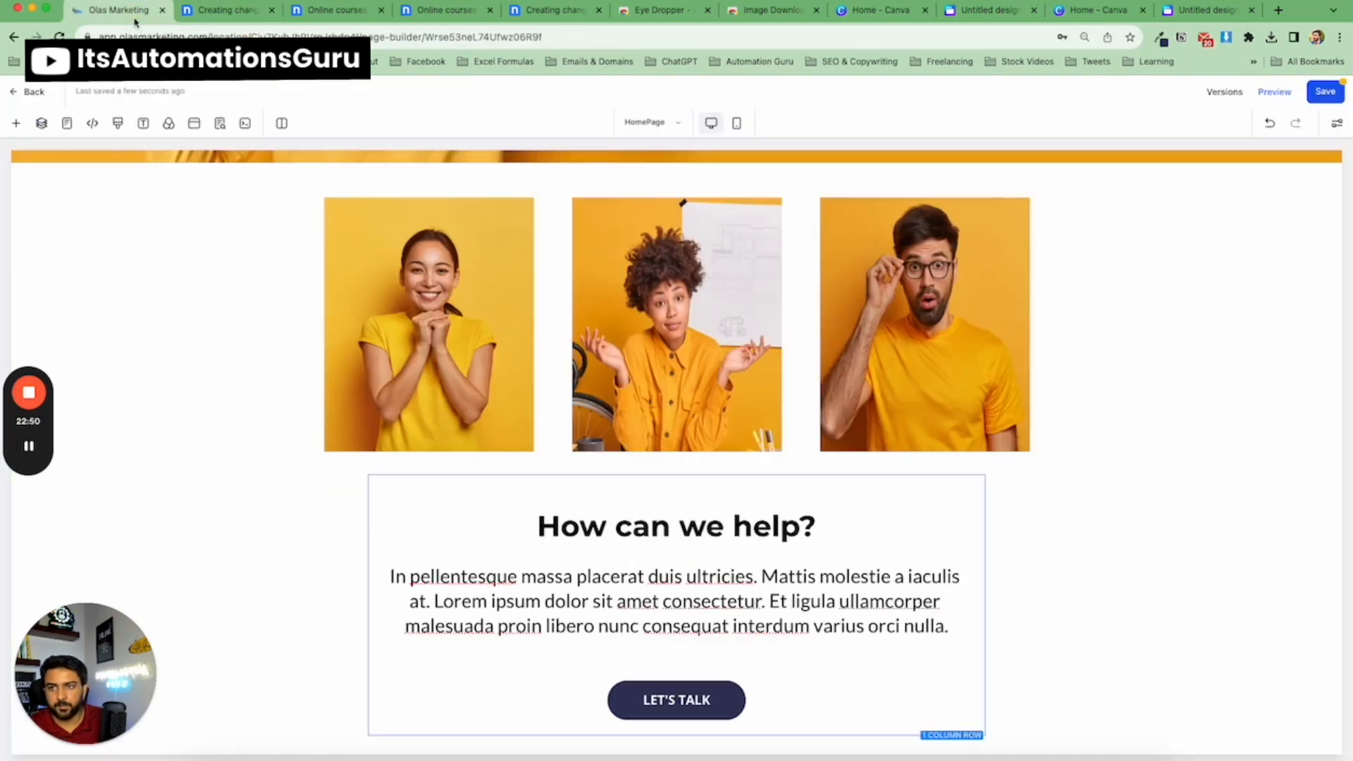
{"action": "left_click", "coordinate": [1065, 571]}
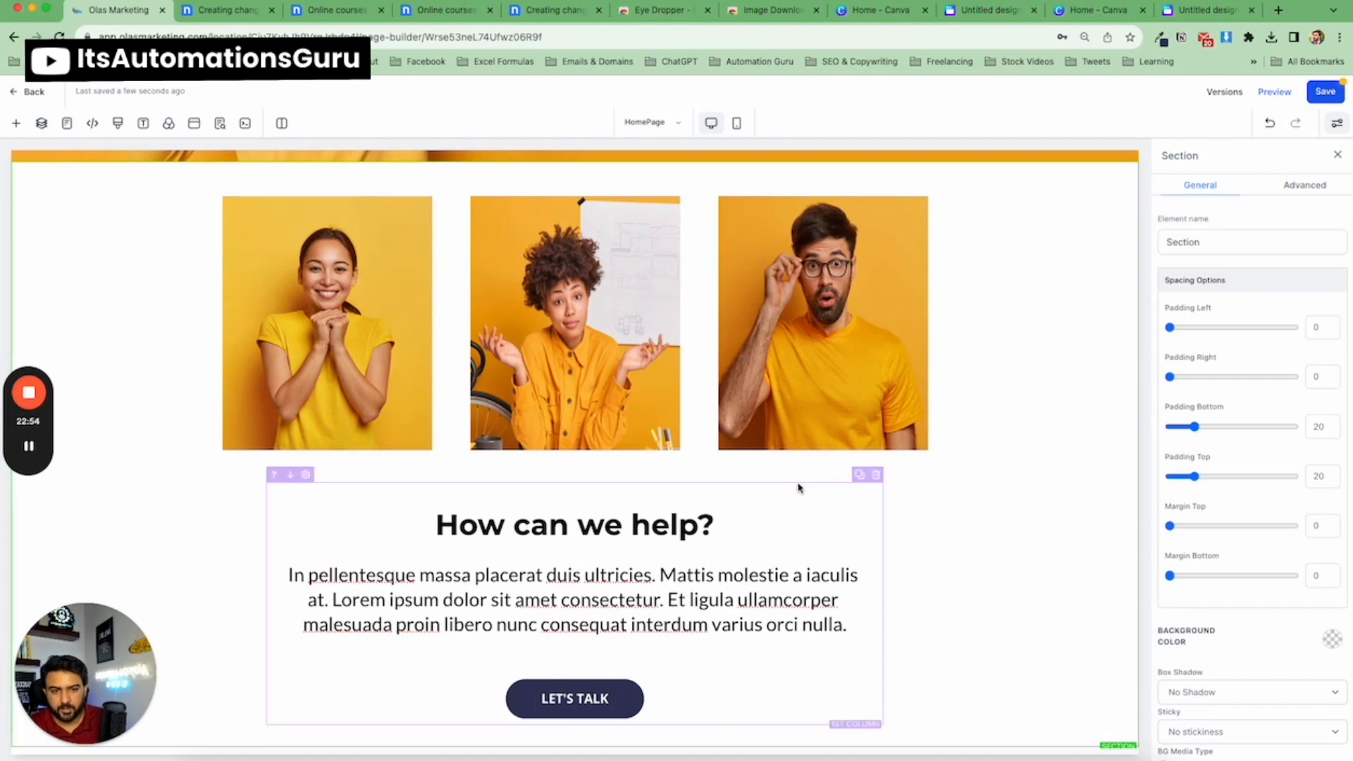
Widen the row holding the headline, paragraph and button to a width of 86 and save the page.
{"action": "left_click", "coordinate": [797, 485]}
{"action": "scroll", "coordinate": [1324, 592], "scroll_direction": "down", "scroll_amount": 3}
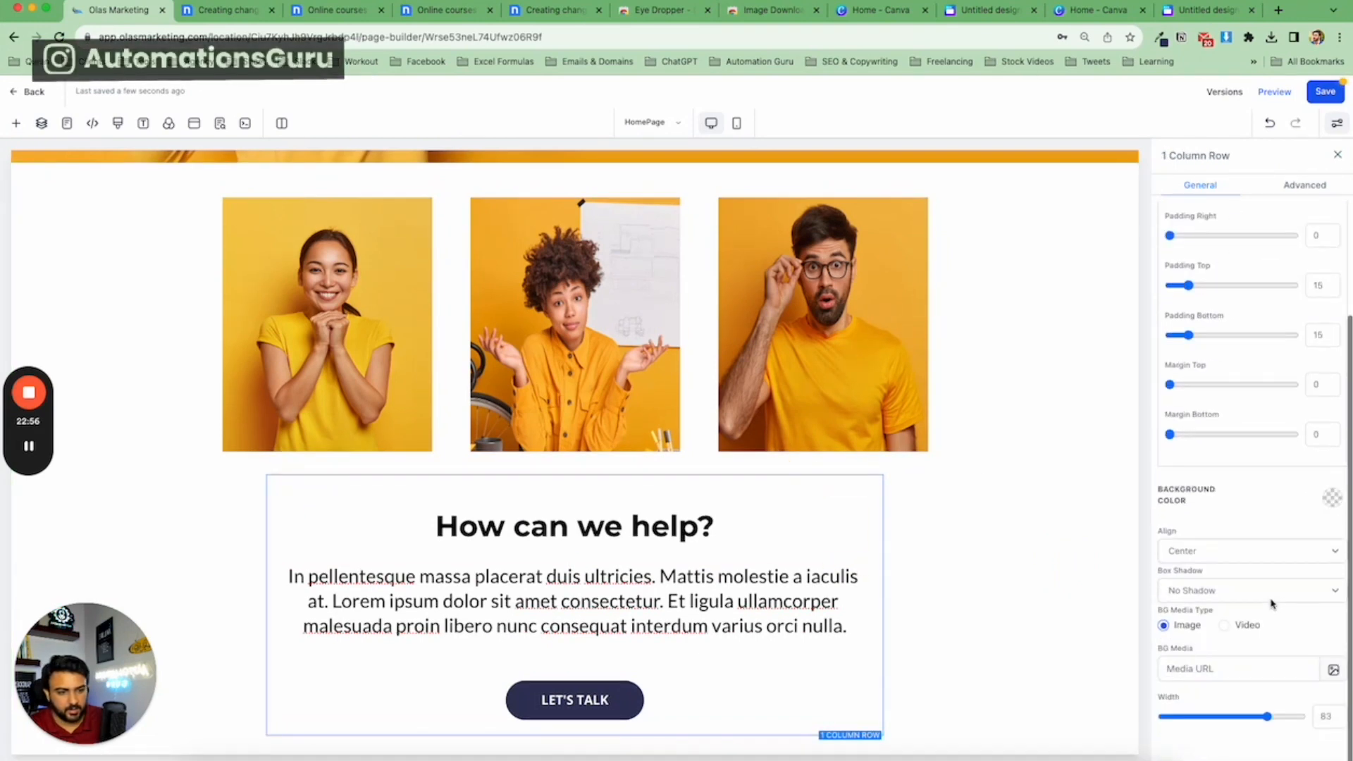
{"action": "left_click_drag", "start_coordinate": [1268, 717], "coordinate": [1273, 718]}
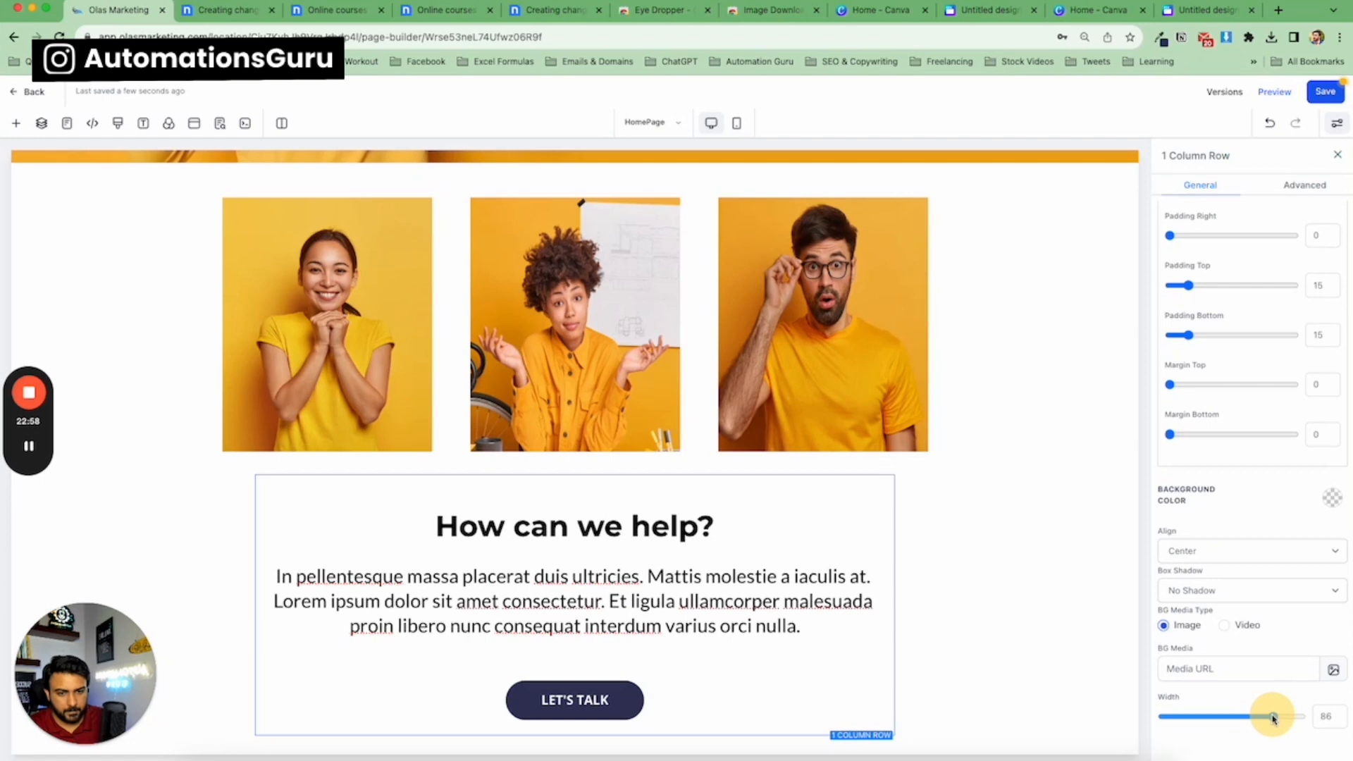
{"action": "left_click", "coordinate": [1338, 157]}
{"action": "left_click", "coordinate": [1329, 91]}
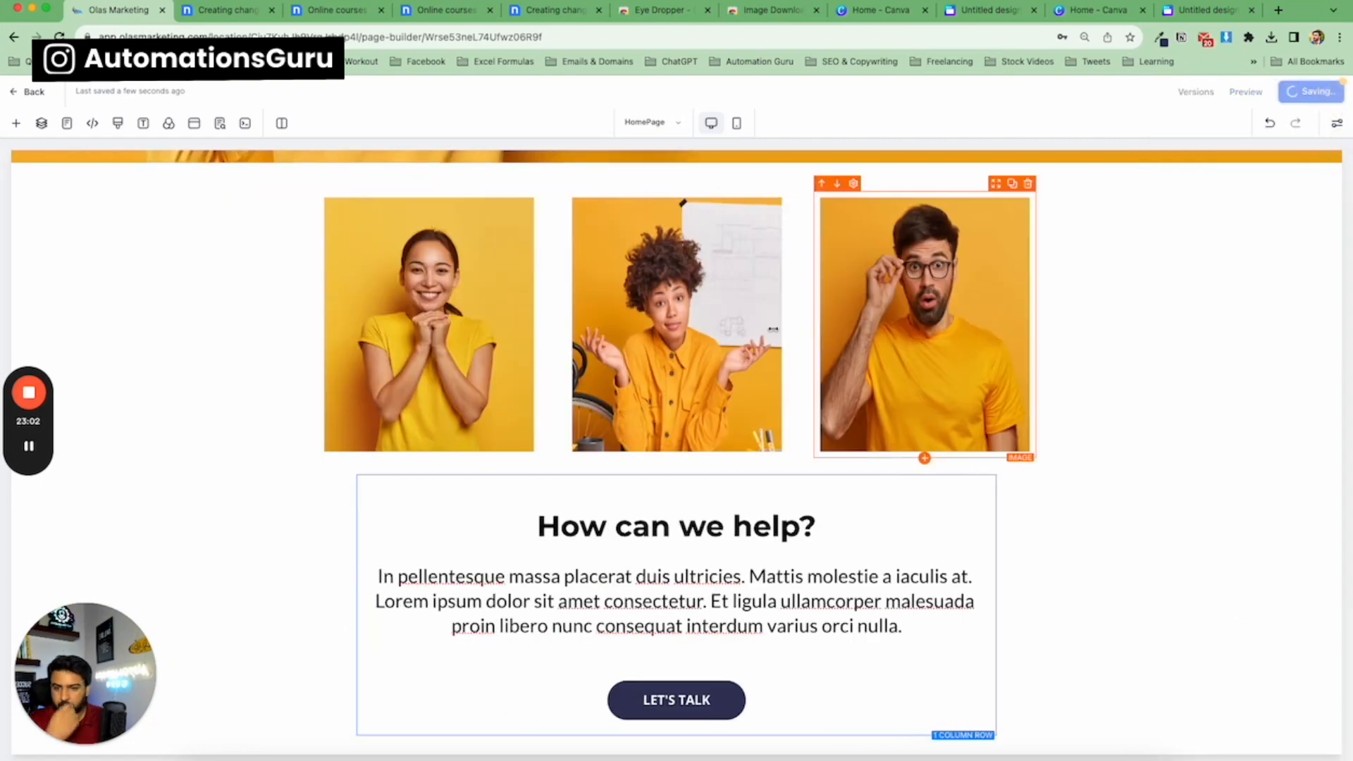
Compare the spacing of the 'How can we help?' section with the template's version.
{"action": "scroll", "coordinate": [323, 394], "scroll_direction": "up", "scroll_amount": 2}
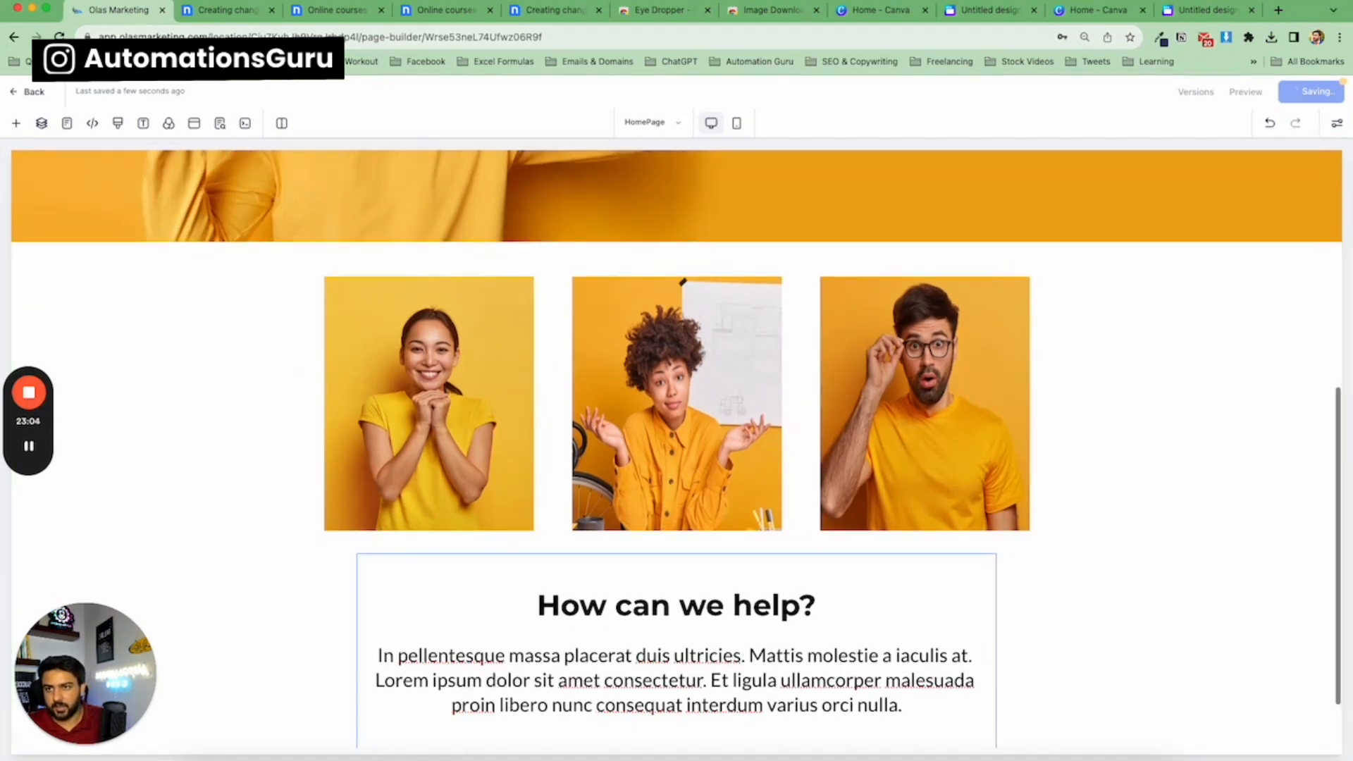
{"action": "left_click", "coordinate": [217, 16]}
{"action": "scroll", "coordinate": [417, 278], "scroll_direction": "up", "scroll_amount": 3}
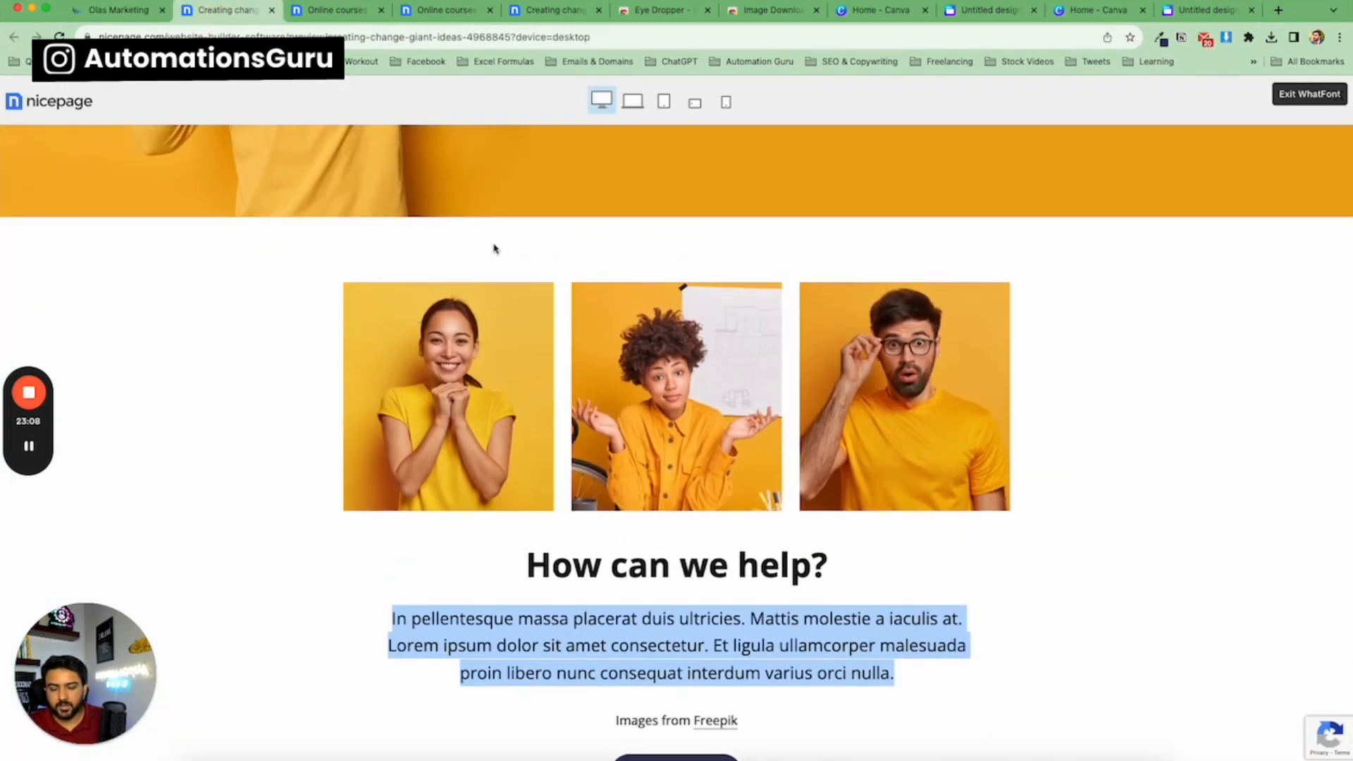
{"action": "scroll", "coordinate": [493, 254], "scroll_direction": "down", "scroll_amount": 4}
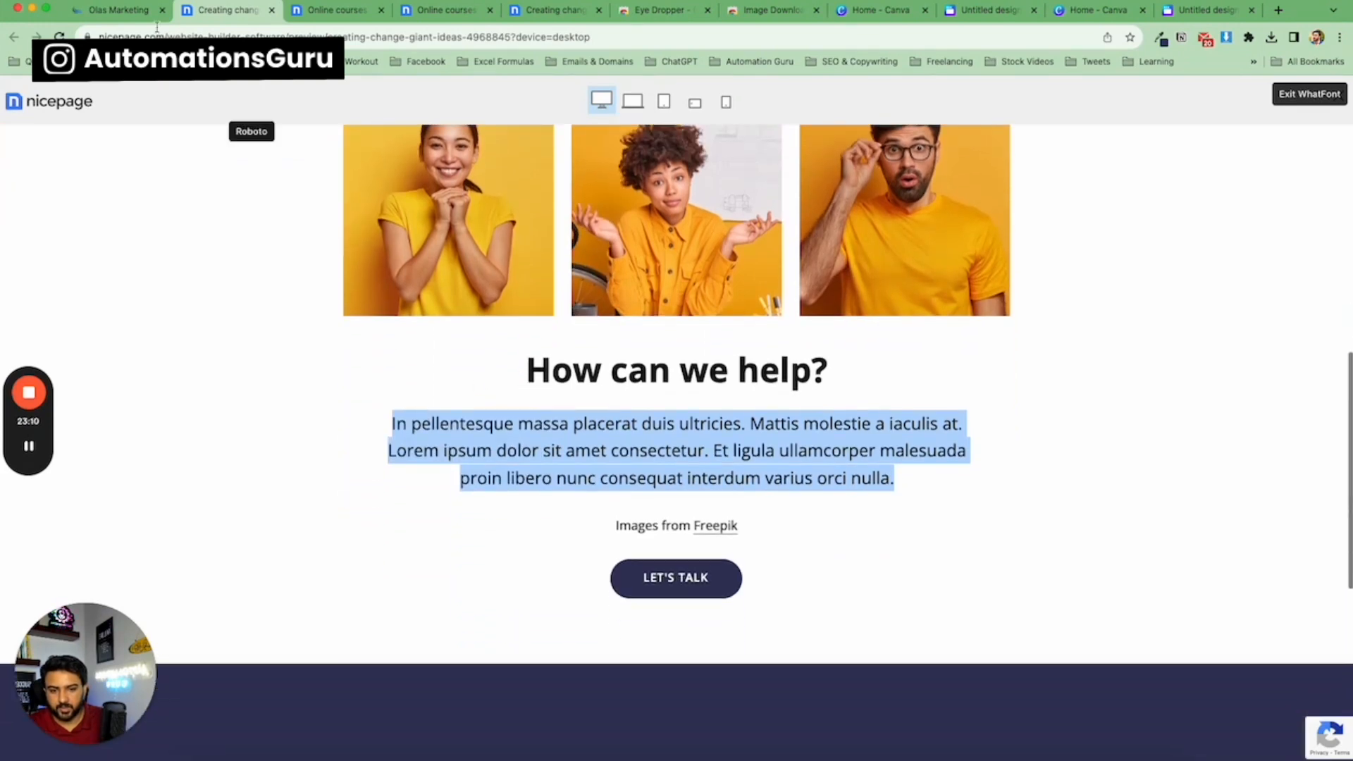
{"action": "left_click", "coordinate": [110, 10]}
{"action": "scroll", "coordinate": [543, 356], "scroll_direction": "down", "scroll_amount": 2}
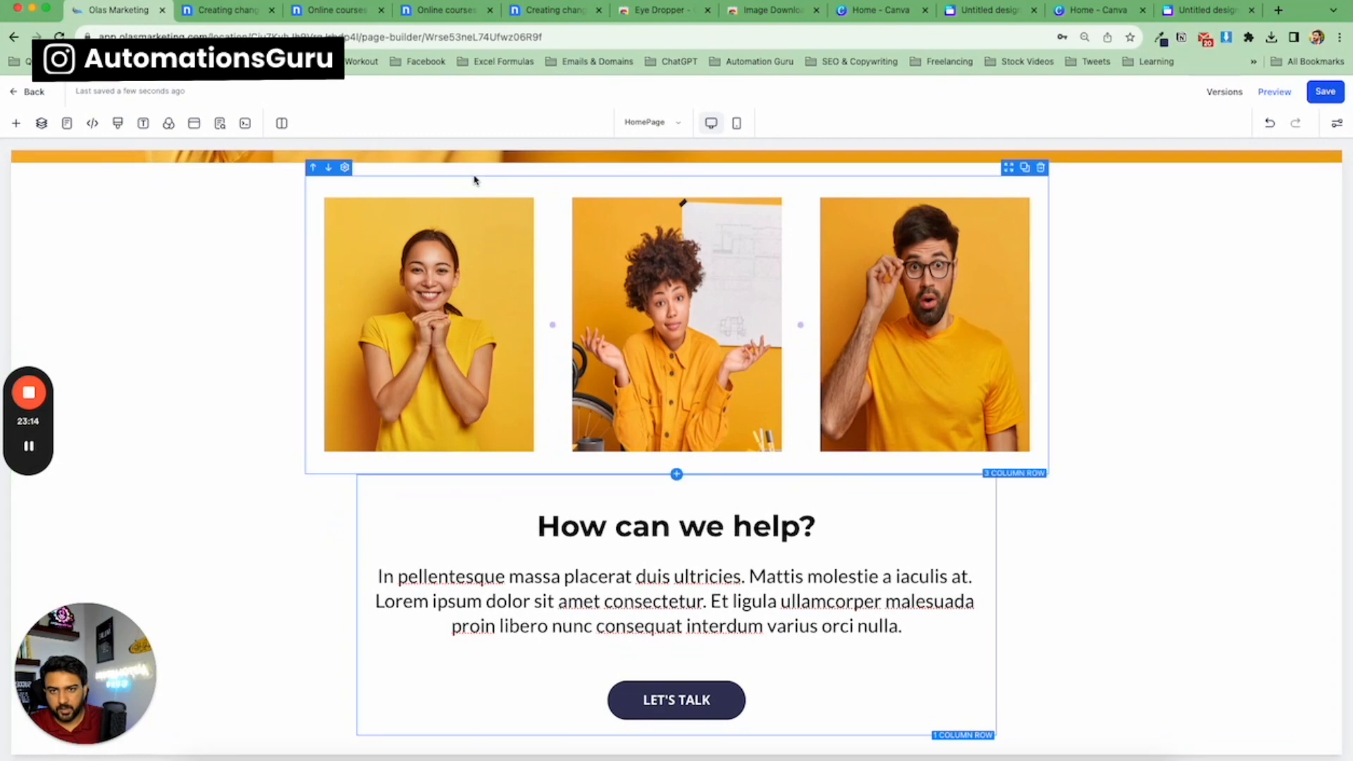
Set the section's top and bottom margins to 30 and save the page.
{"action": "left_click", "coordinate": [481, 174]}
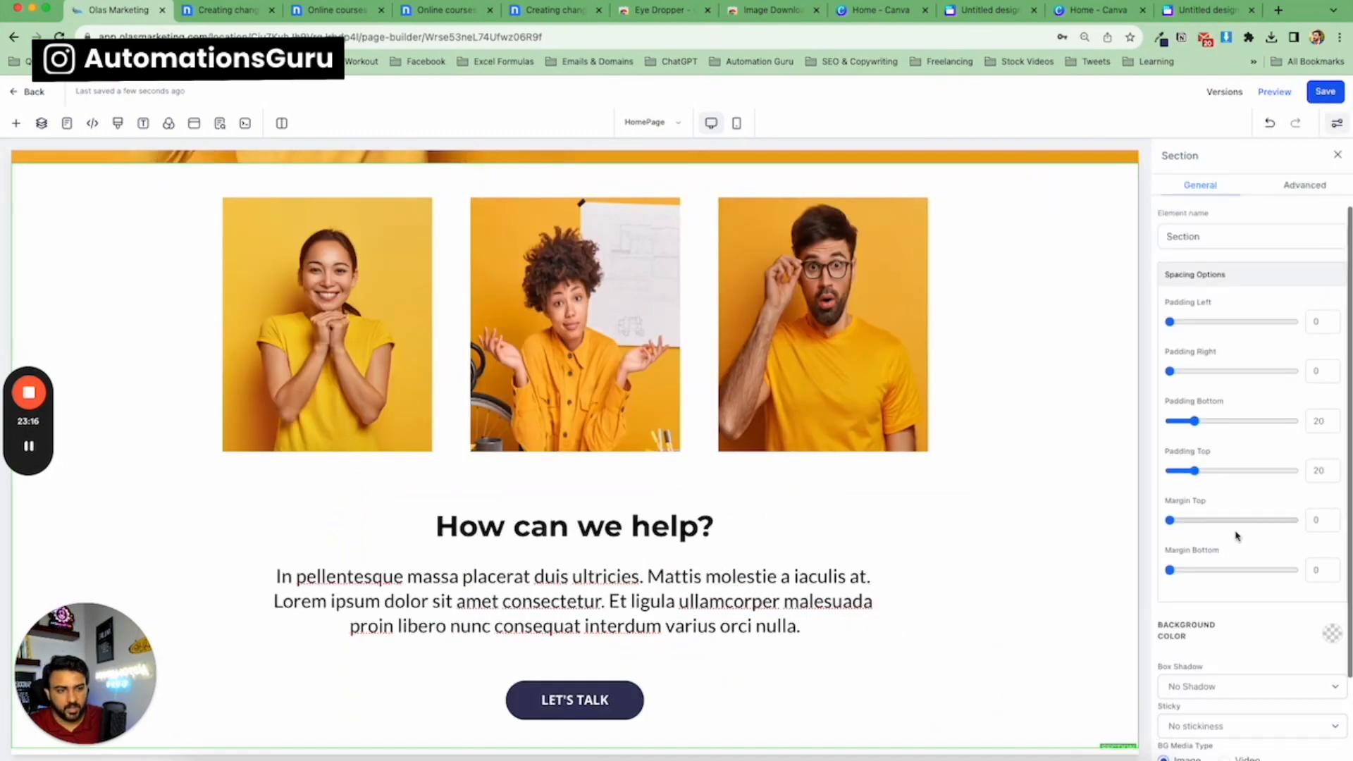
{"action": "type", "text": "20"}
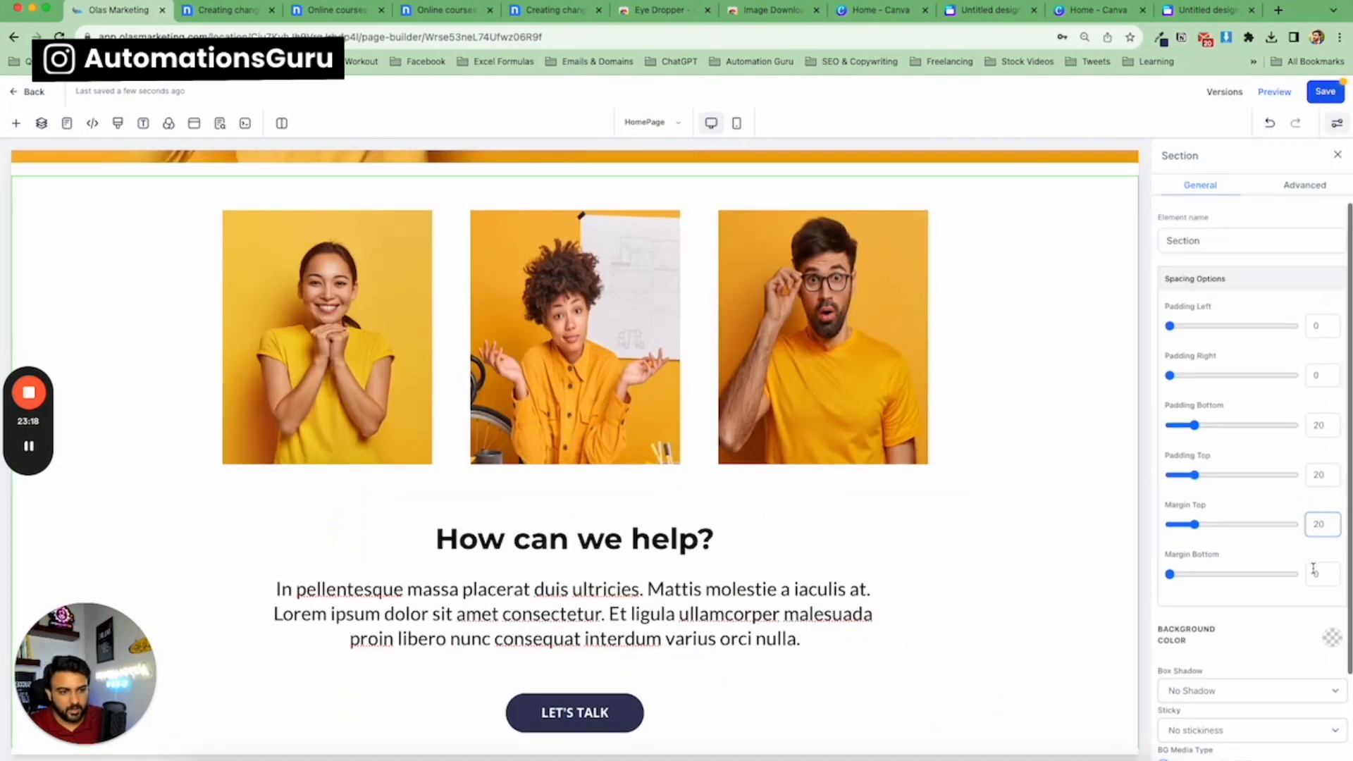
{"action": "left_click", "coordinate": [1314, 572]}
{"action": "type", "text": "20"}
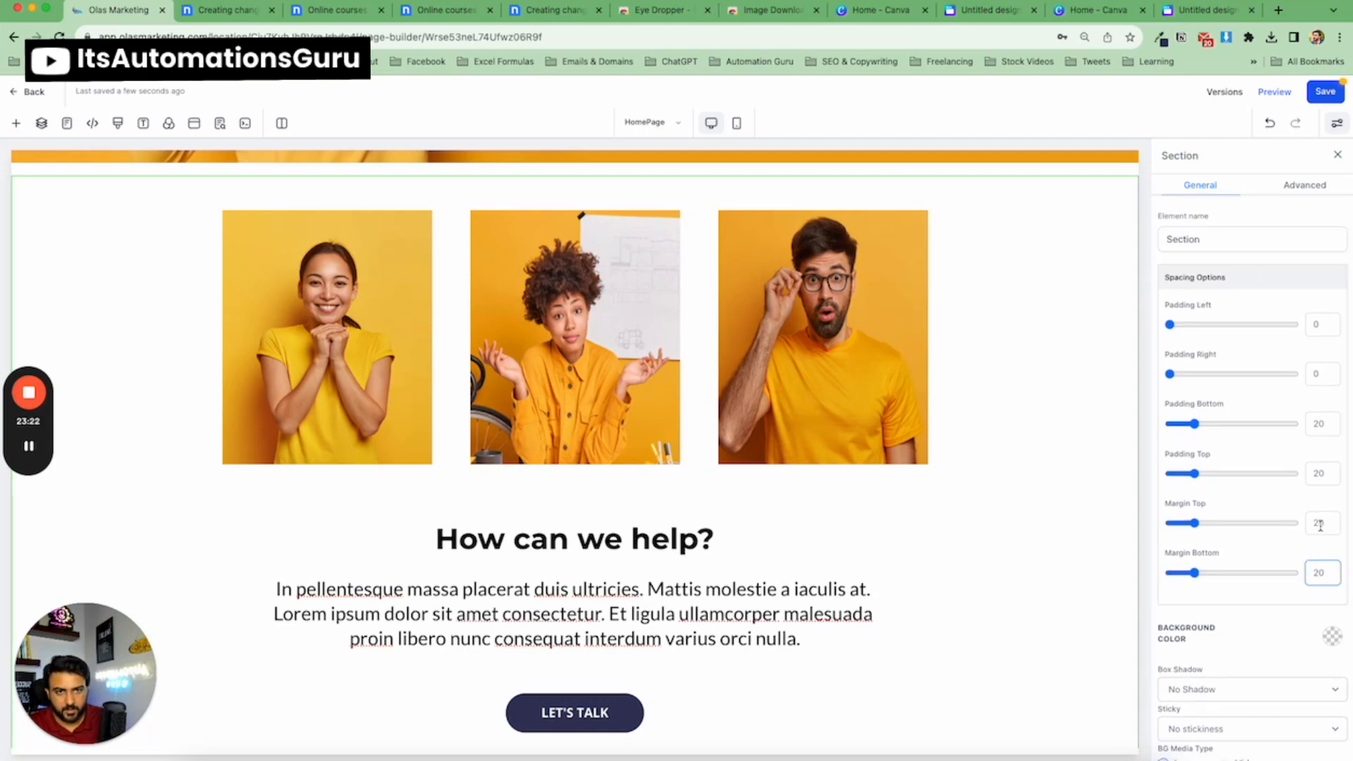
{"action": "left_click_drag", "start_coordinate": [1317, 526], "coordinate": [1312, 526]}
{"action": "type", "text": "3"}
{"action": "left_click_drag", "start_coordinate": [1322, 576], "coordinate": [1316, 572]}
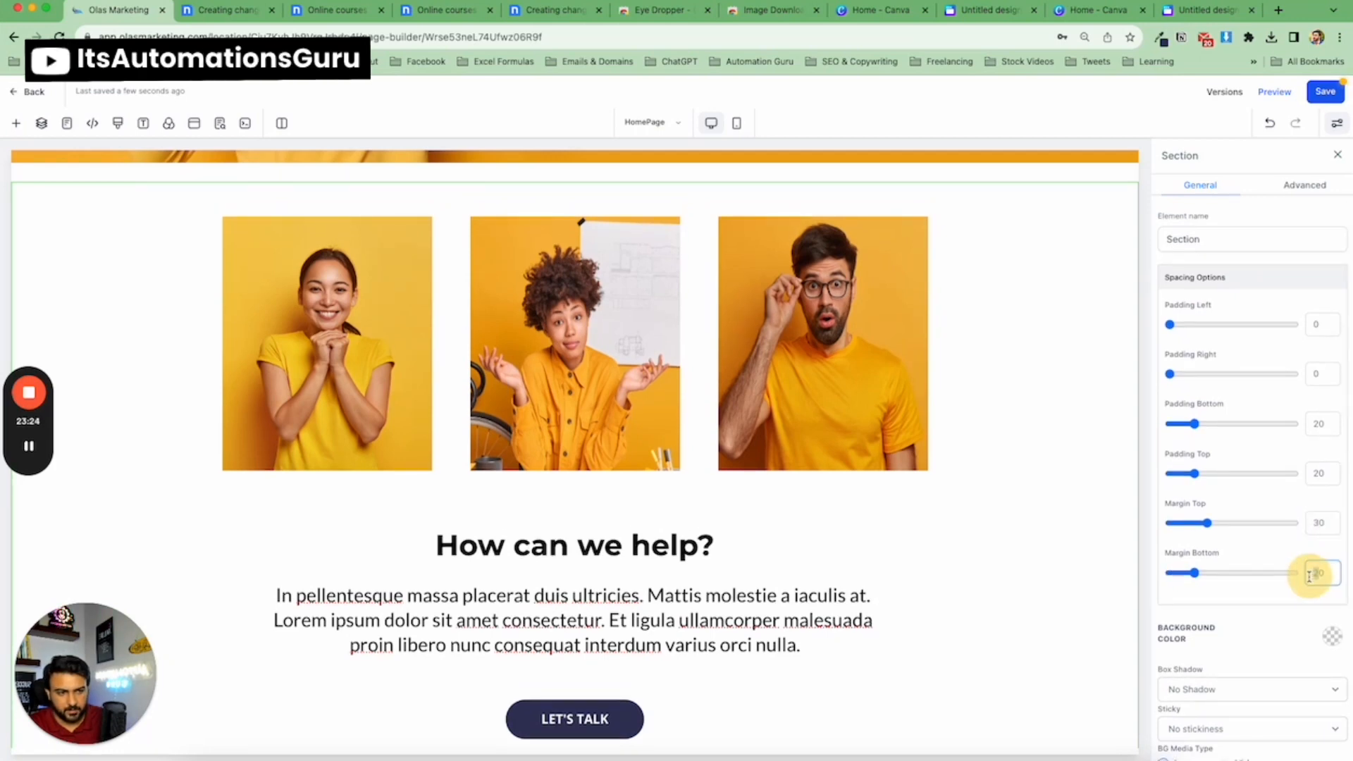
{"action": "type", "text": "3"}
{"action": "left_click", "coordinate": [1334, 95]}
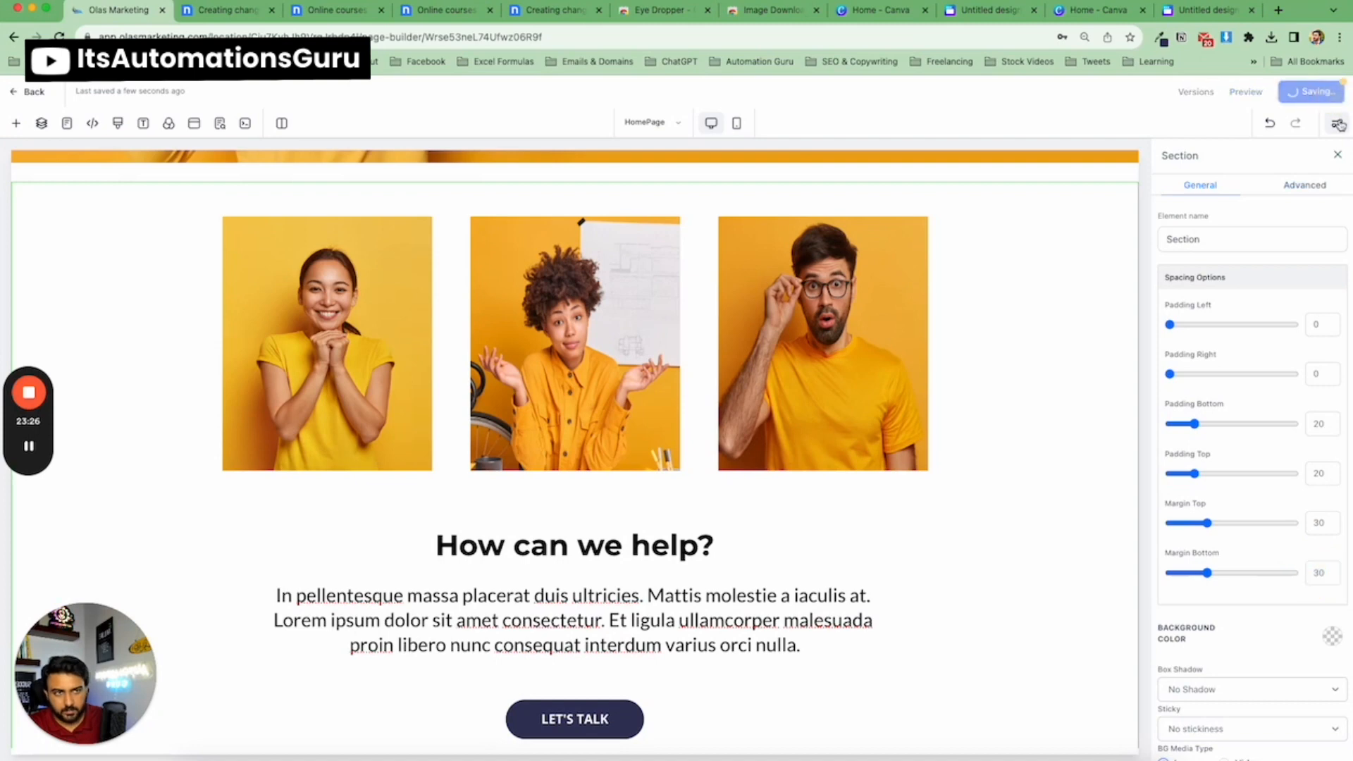
{"action": "left_click", "coordinate": [1340, 158]}
Examine the template's next section, the 'Get in touch' footer block.
{"action": "scroll", "coordinate": [987, 451], "scroll_direction": "down", "scroll_amount": 1}
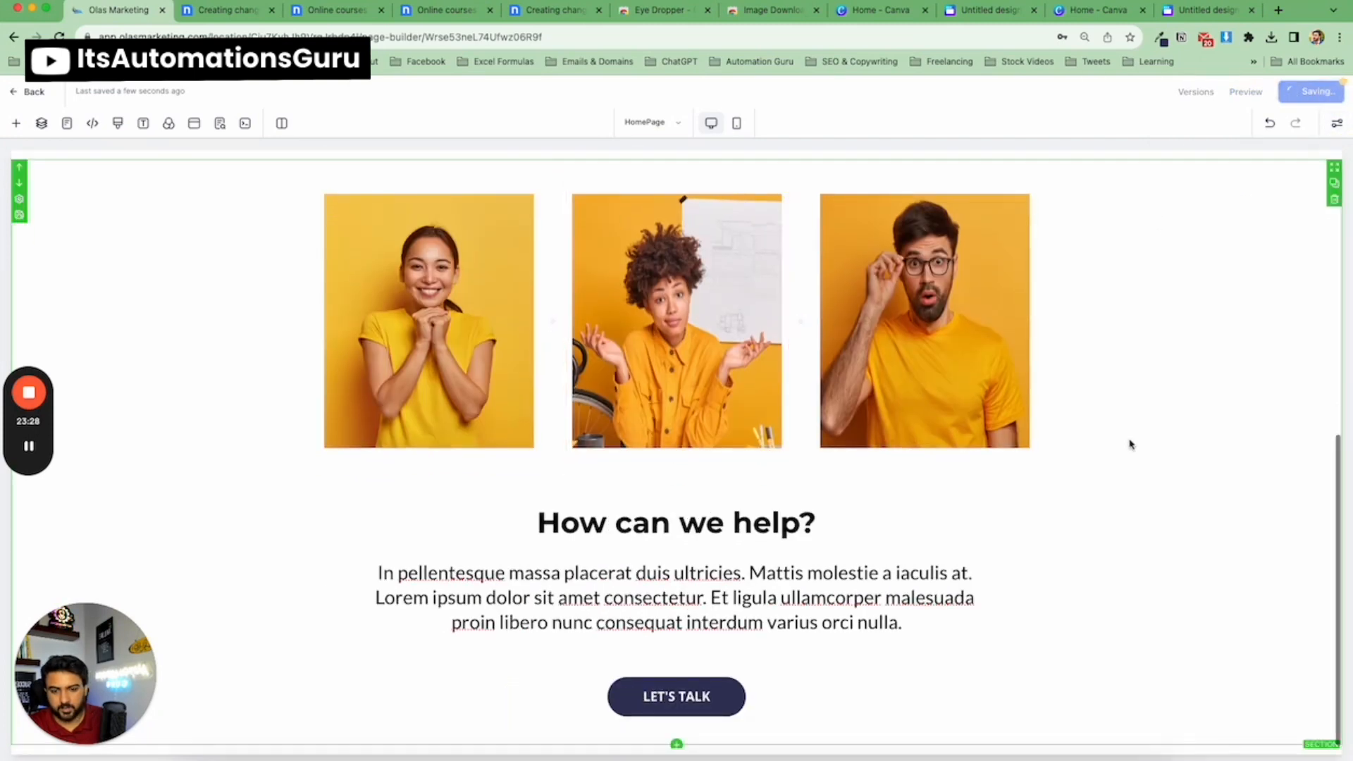
{"action": "scroll", "coordinate": [902, 331], "scroll_direction": "up", "scroll_amount": 5}
{"action": "scroll", "coordinate": [747, 352], "scroll_direction": "down", "scroll_amount": 4}
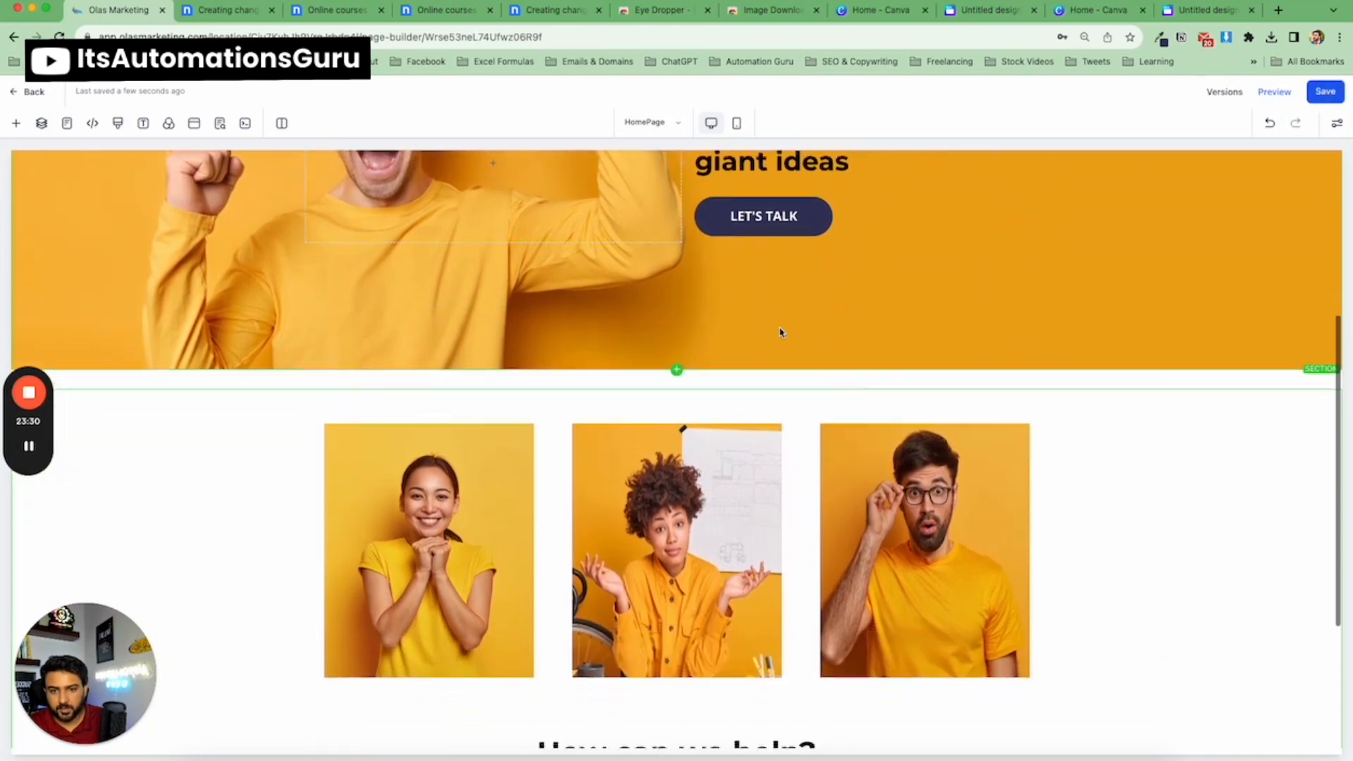
{"action": "scroll", "coordinate": [781, 328], "scroll_direction": "down", "scroll_amount": 2}
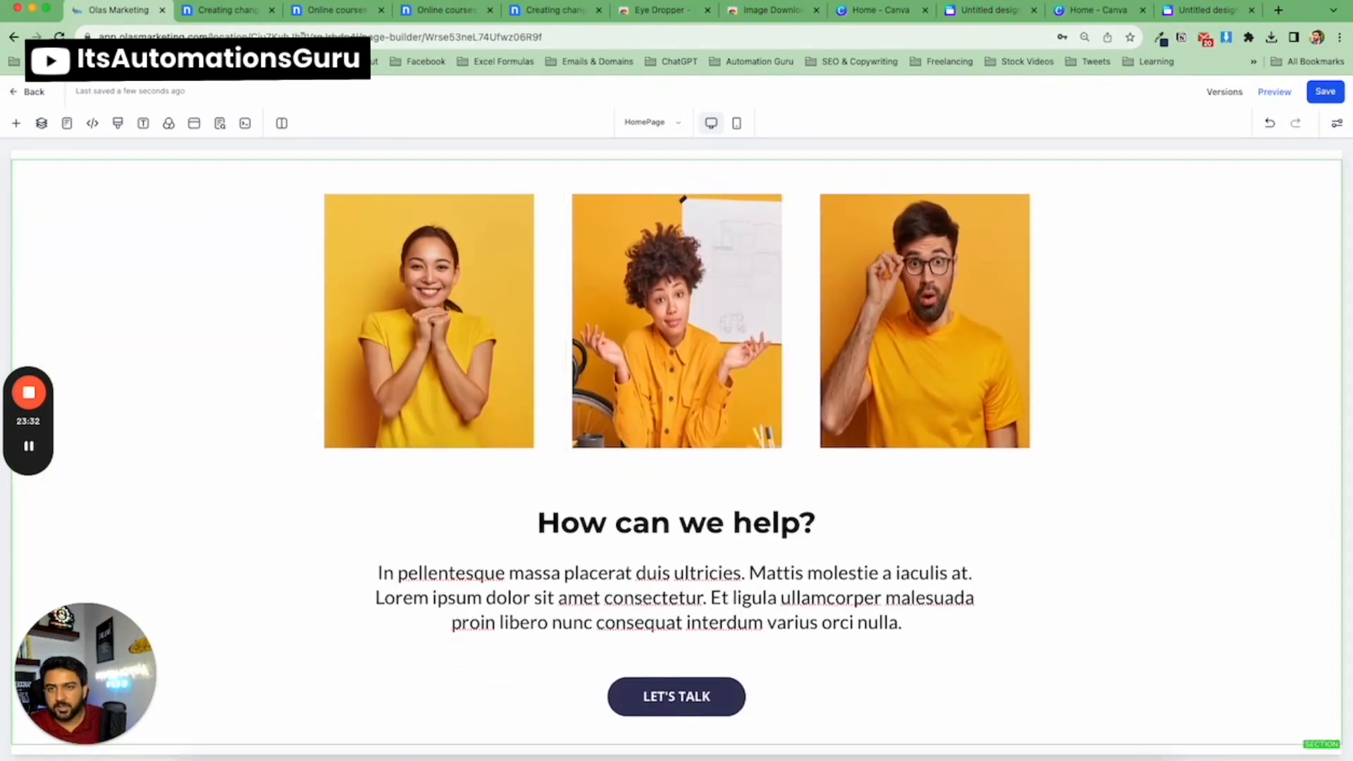
{"action": "left_click", "coordinate": [207, 14]}
{"action": "scroll", "coordinate": [511, 351], "scroll_direction": "down", "scroll_amount": 8}
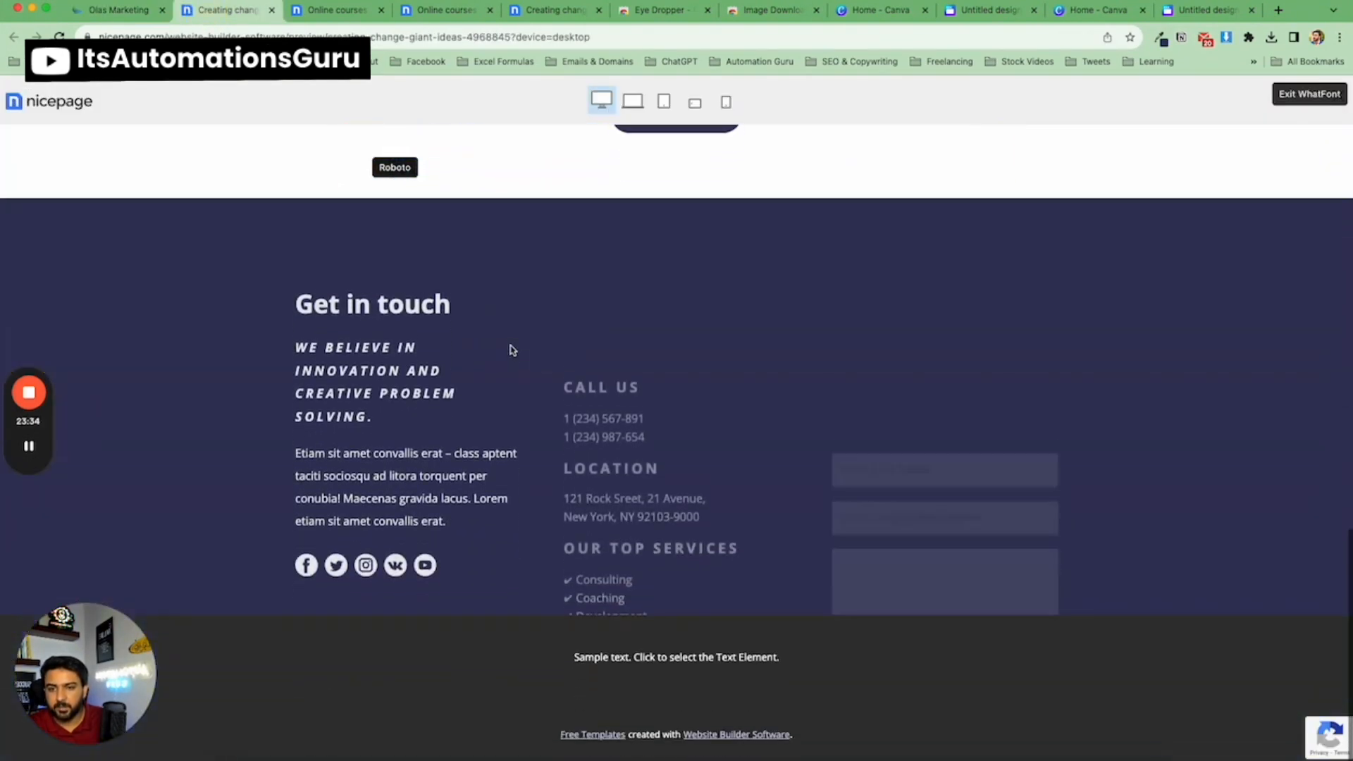
{"action": "left_click", "coordinate": [113, 11]}
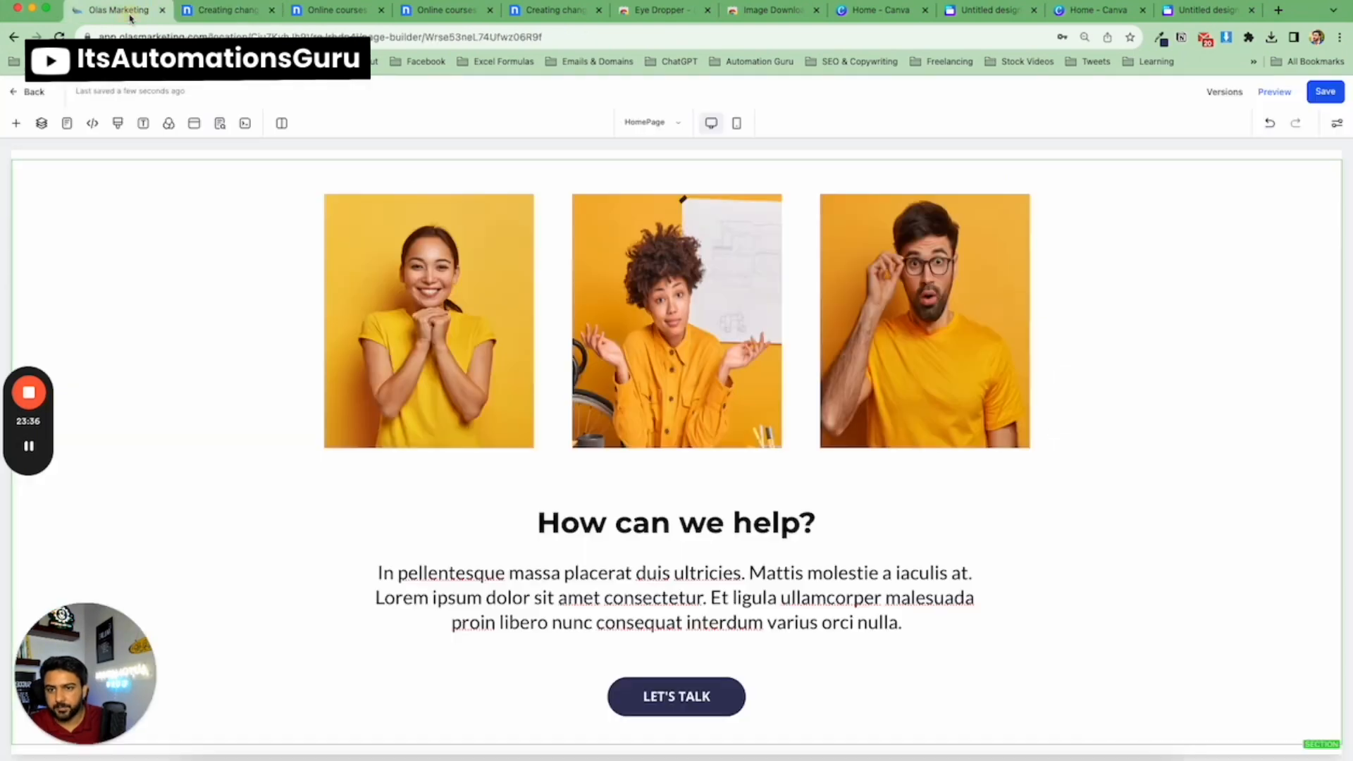
Add a new full-width section below the 'How can we help?' section.
{"action": "left_click", "coordinate": [677, 745]}
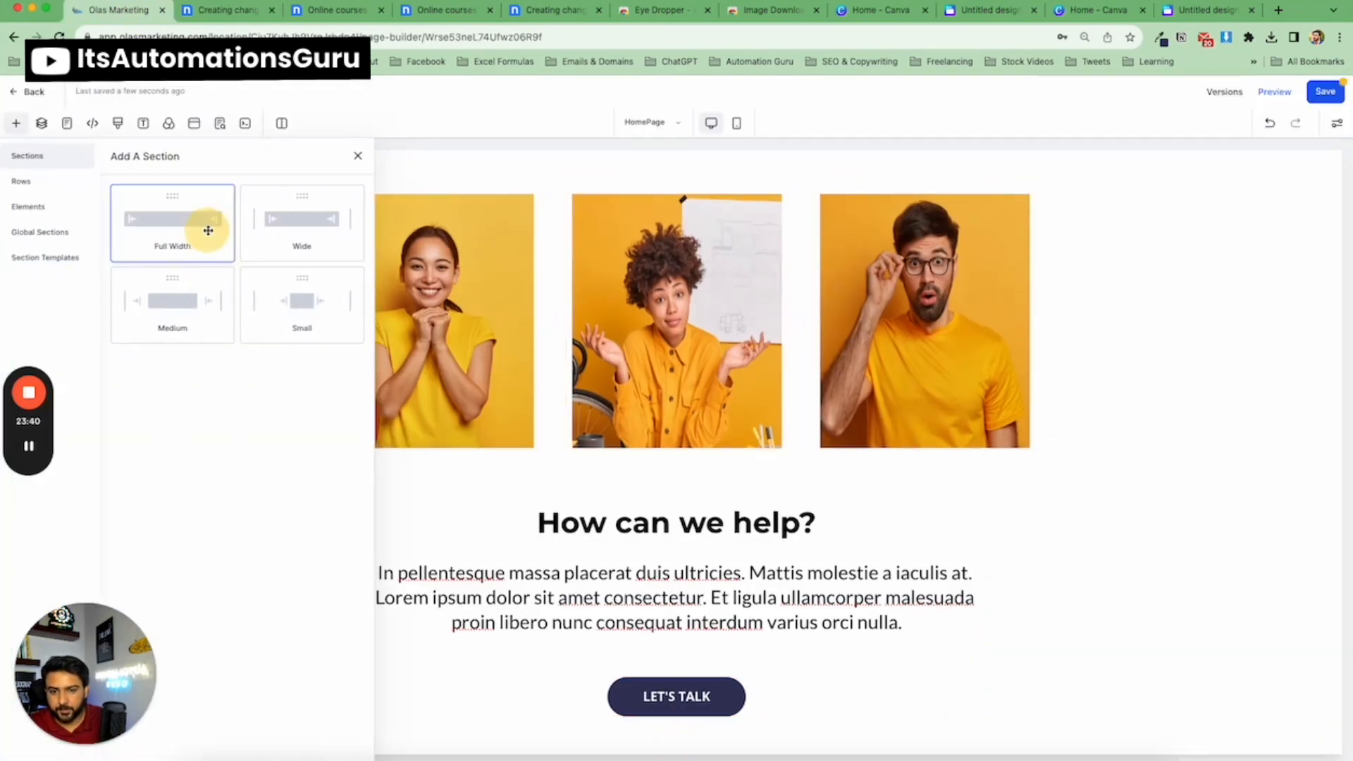
{"action": "left_click", "coordinate": [205, 227]}
{"action": "scroll", "coordinate": [634, 670], "scroll_direction": "down", "scroll_amount": 3}
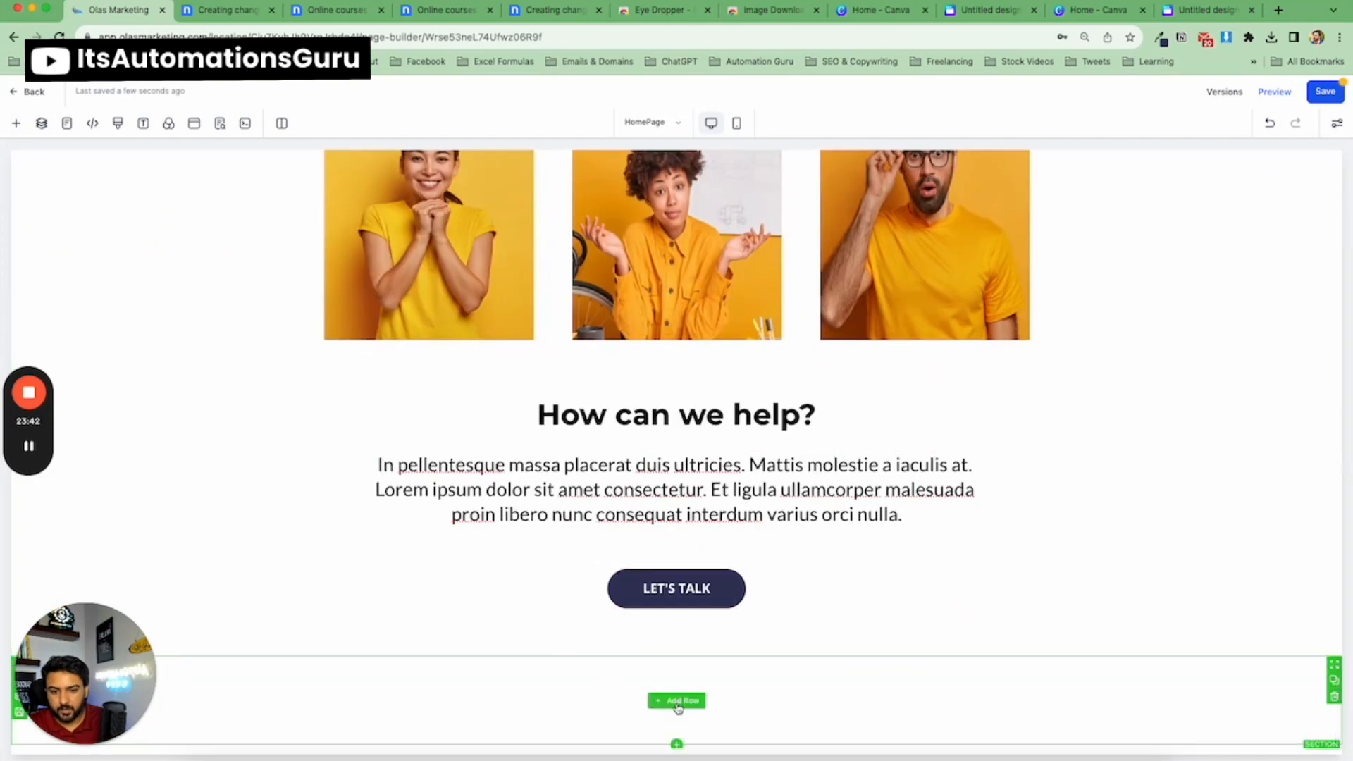
{"action": "left_click", "coordinate": [676, 701]}
{"action": "left_click", "coordinate": [224, 10]}
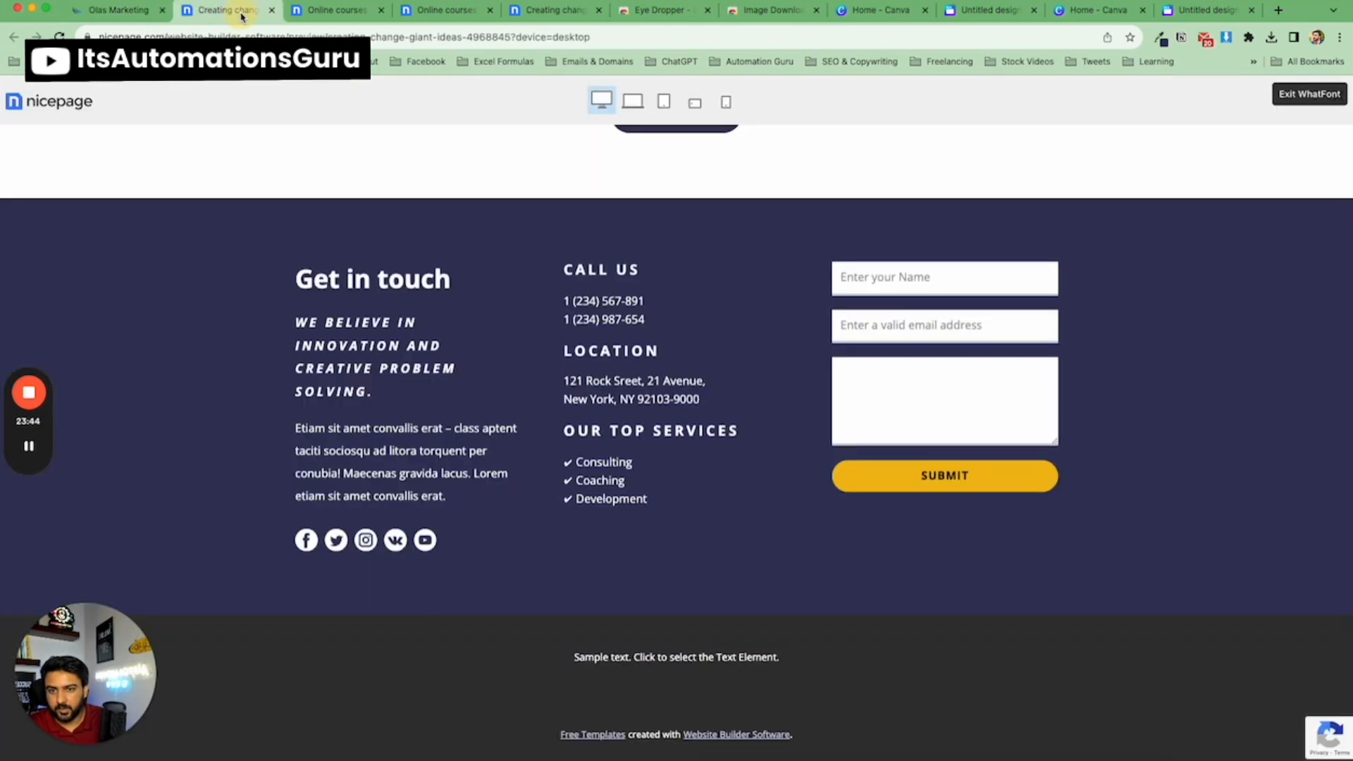
{"action": "left_click", "coordinate": [116, 10]}
{"action": "left_click_drag", "start_coordinate": [240, 273], "coordinate": [643, 616]}
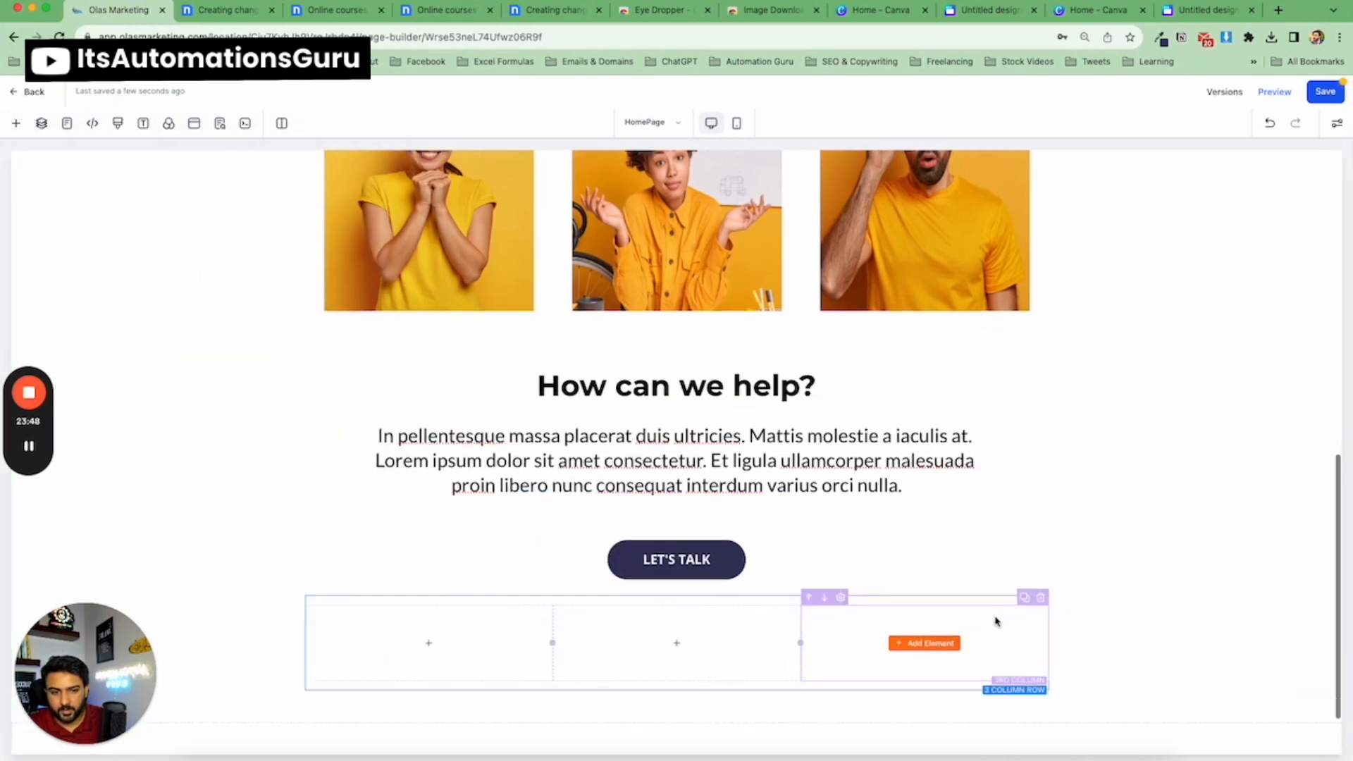
{"action": "left_click", "coordinate": [1039, 598]}
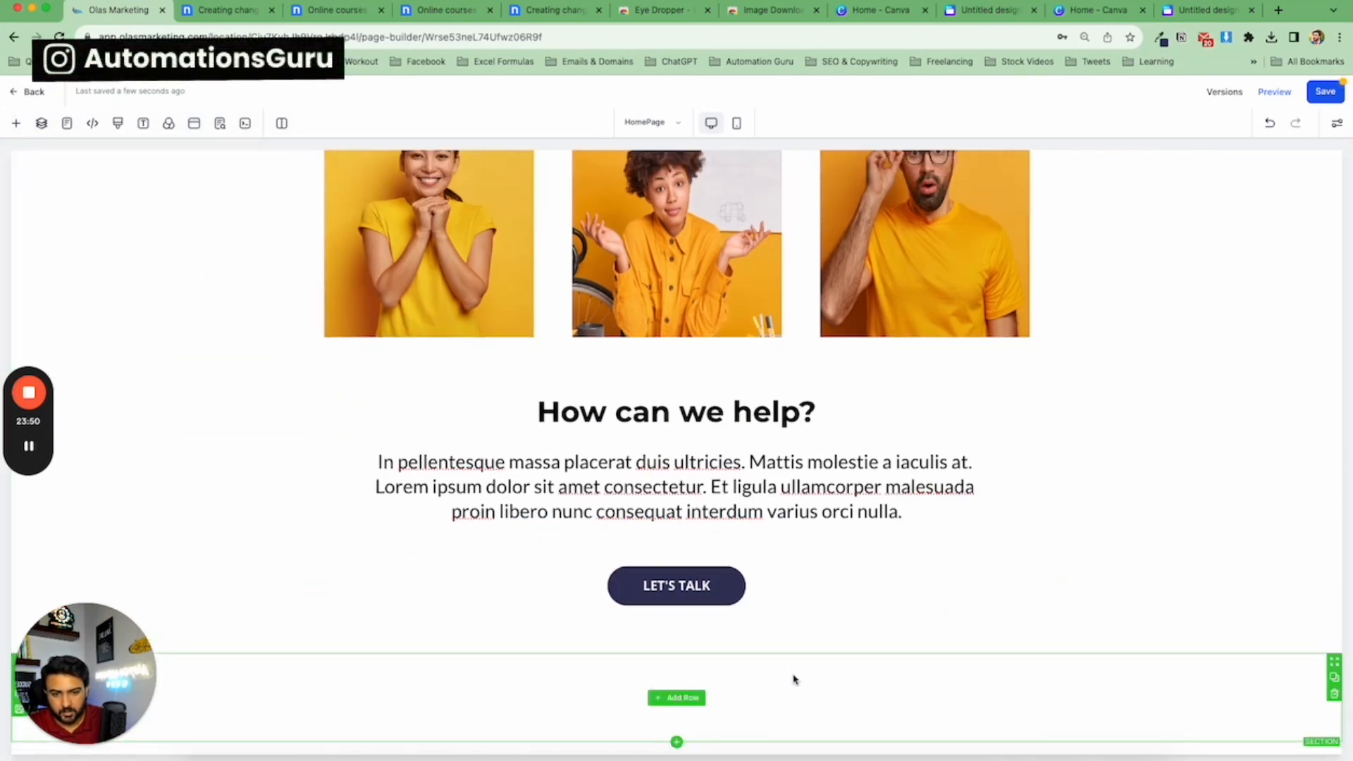
Insert a three-column row into the new section and place a headline element in its first column.
{"action": "left_click", "coordinate": [702, 698]}
{"action": "left_click_drag", "start_coordinate": [184, 318], "coordinate": [676, 701]}
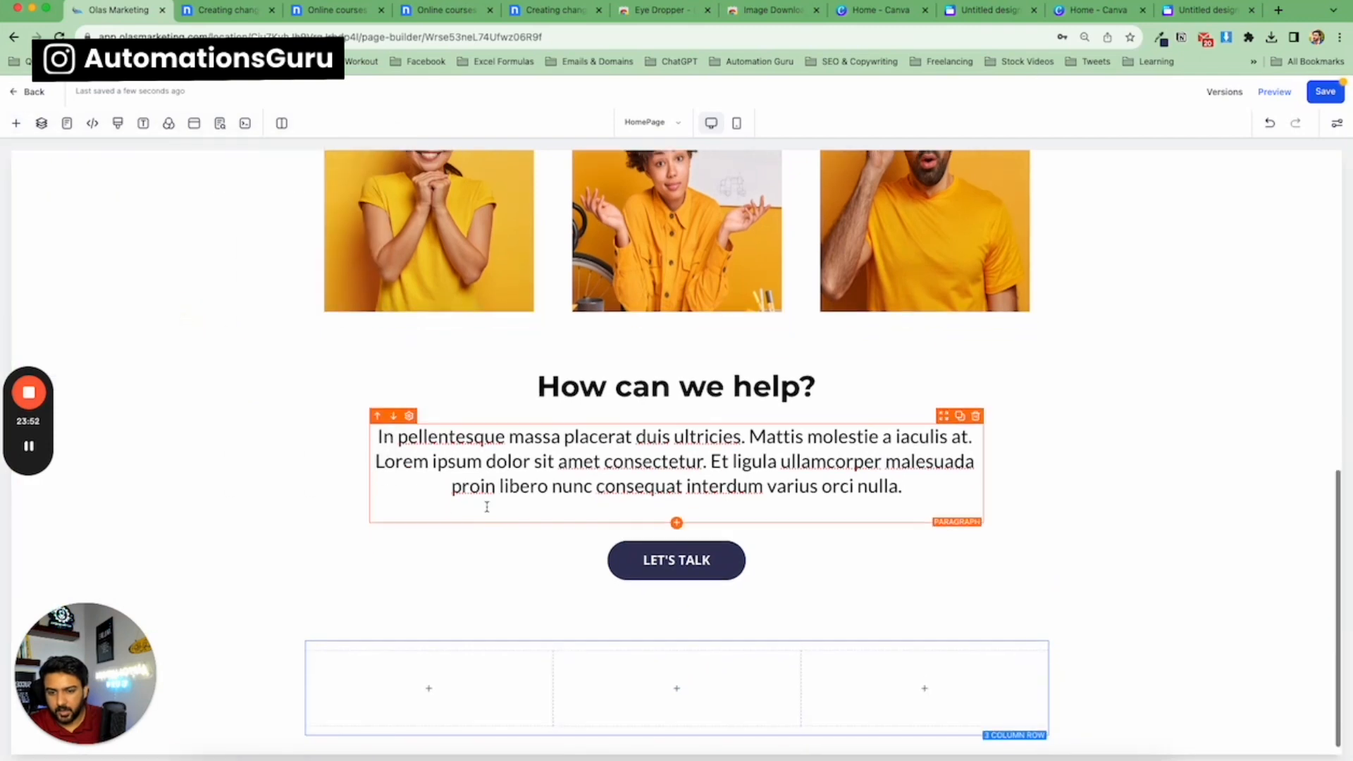
{"action": "left_click", "coordinate": [455, 689]}
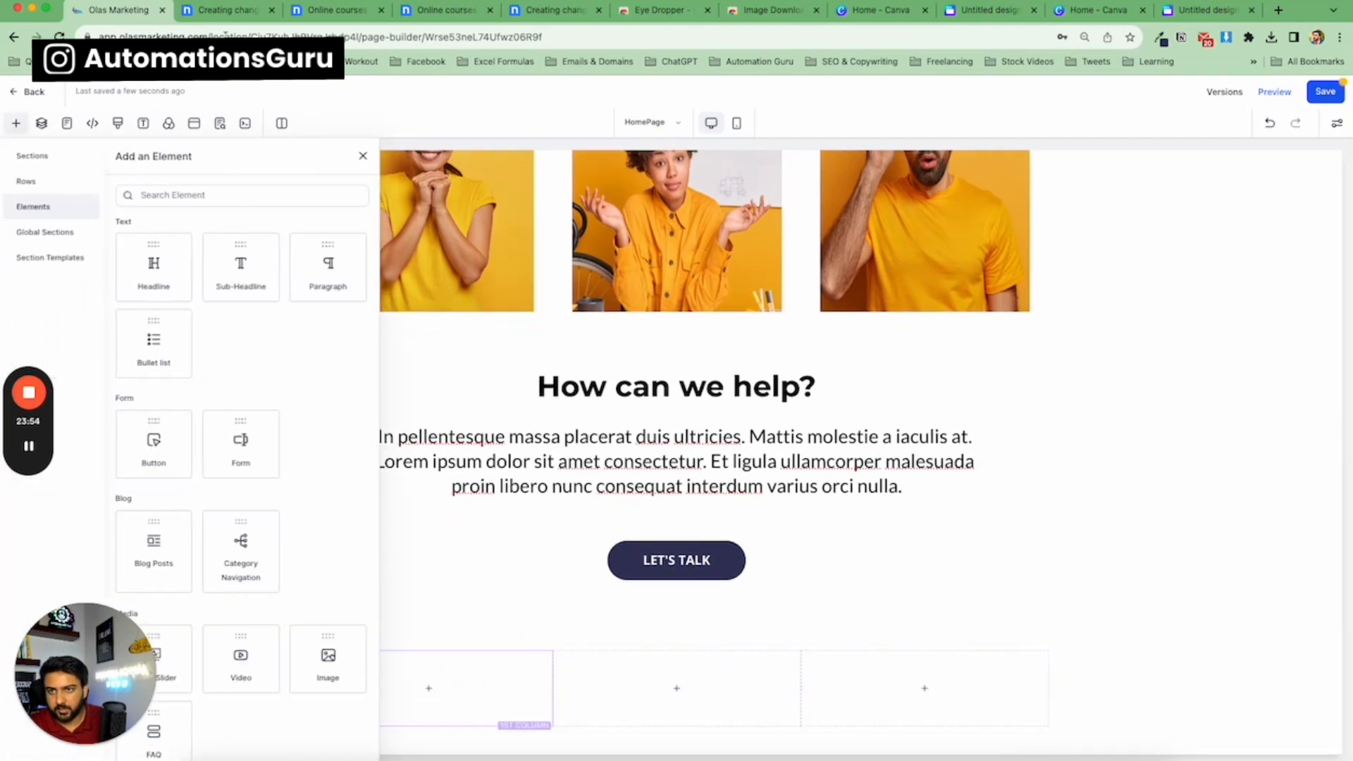
{"action": "left_click", "coordinate": [229, 14]}
{"action": "left_click", "coordinate": [355, 281]}
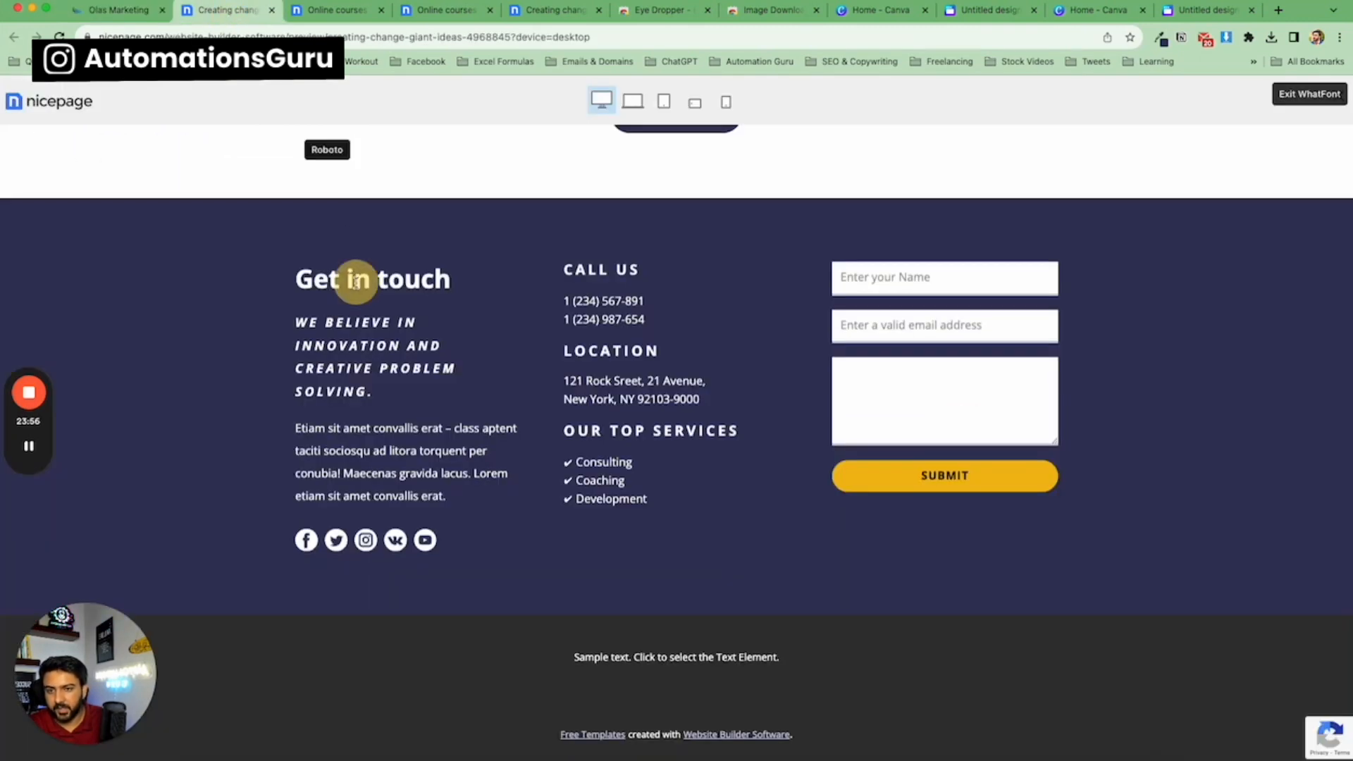
{"action": "left_click", "coordinate": [117, 10]}
{"action": "left_click_drag", "start_coordinate": [164, 266], "coordinate": [465, 726]}
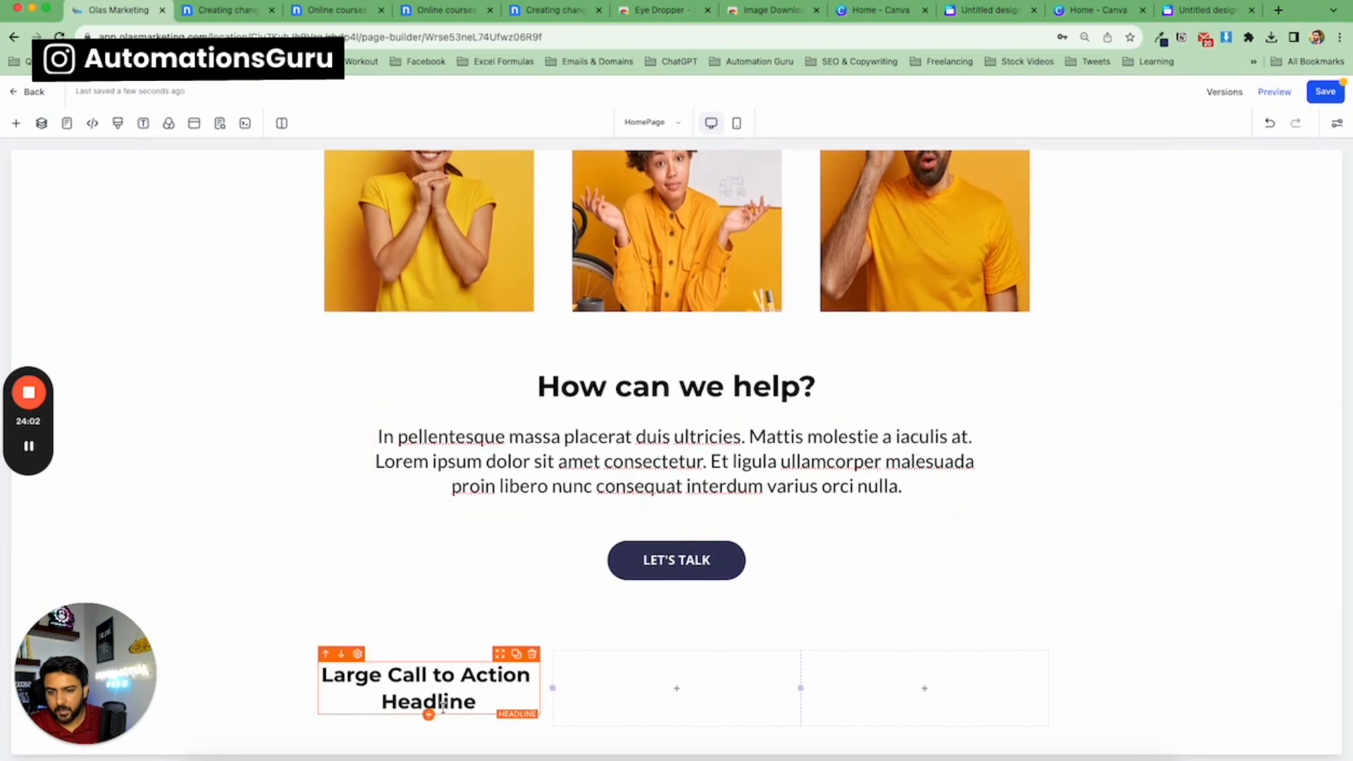
Add a sub-headline and a paragraph under the first column's headline, ordering the sub-headline above the paragraph.
{"action": "left_click", "coordinate": [429, 715]}
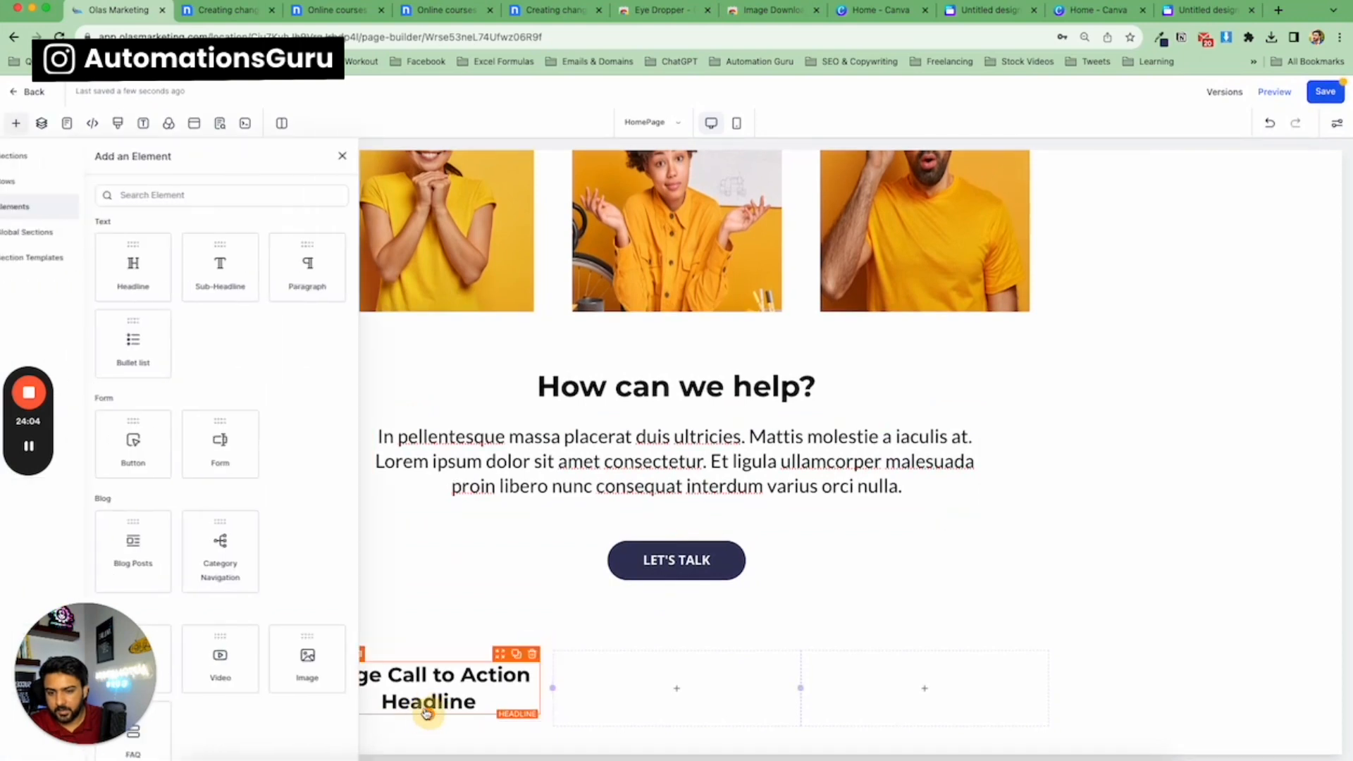
{"action": "left_click_drag", "start_coordinate": [233, 268], "coordinate": [438, 741]}
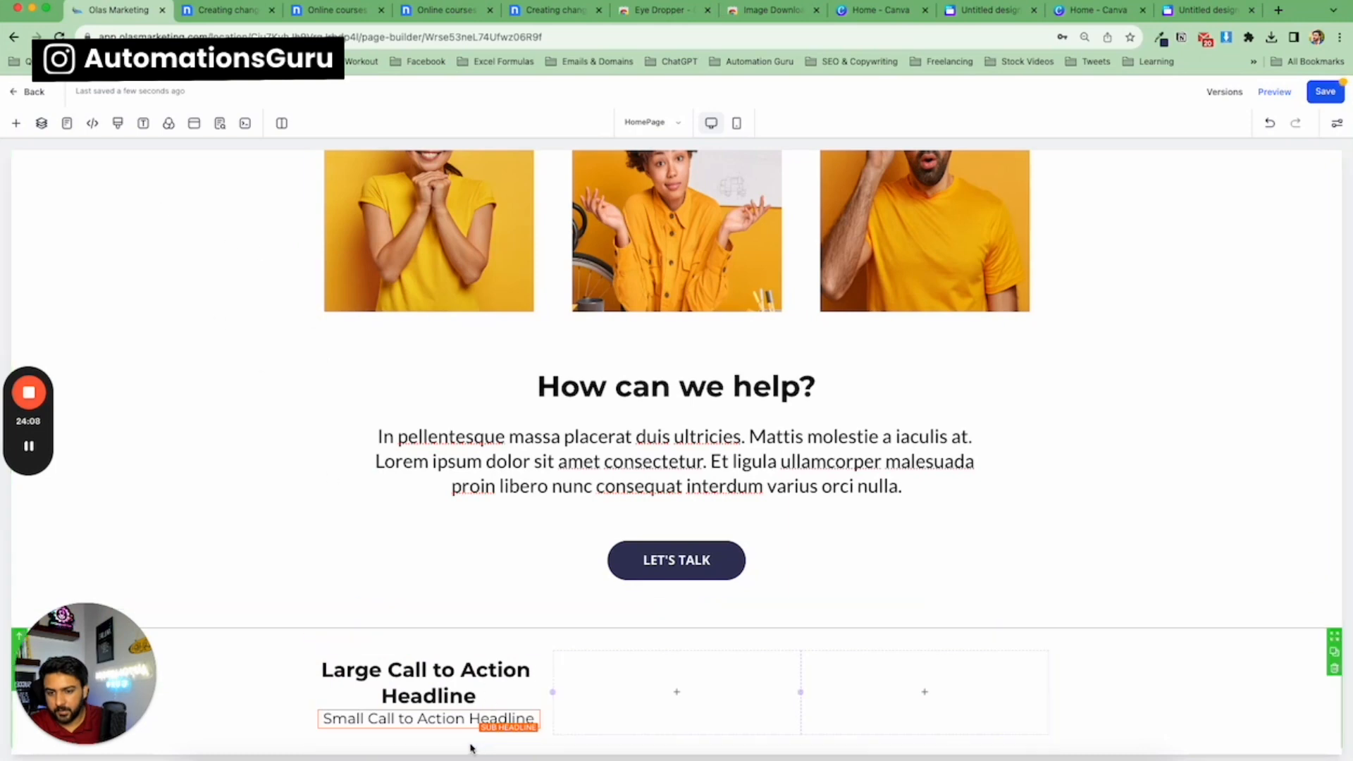
{"action": "left_click", "coordinate": [429, 730]}
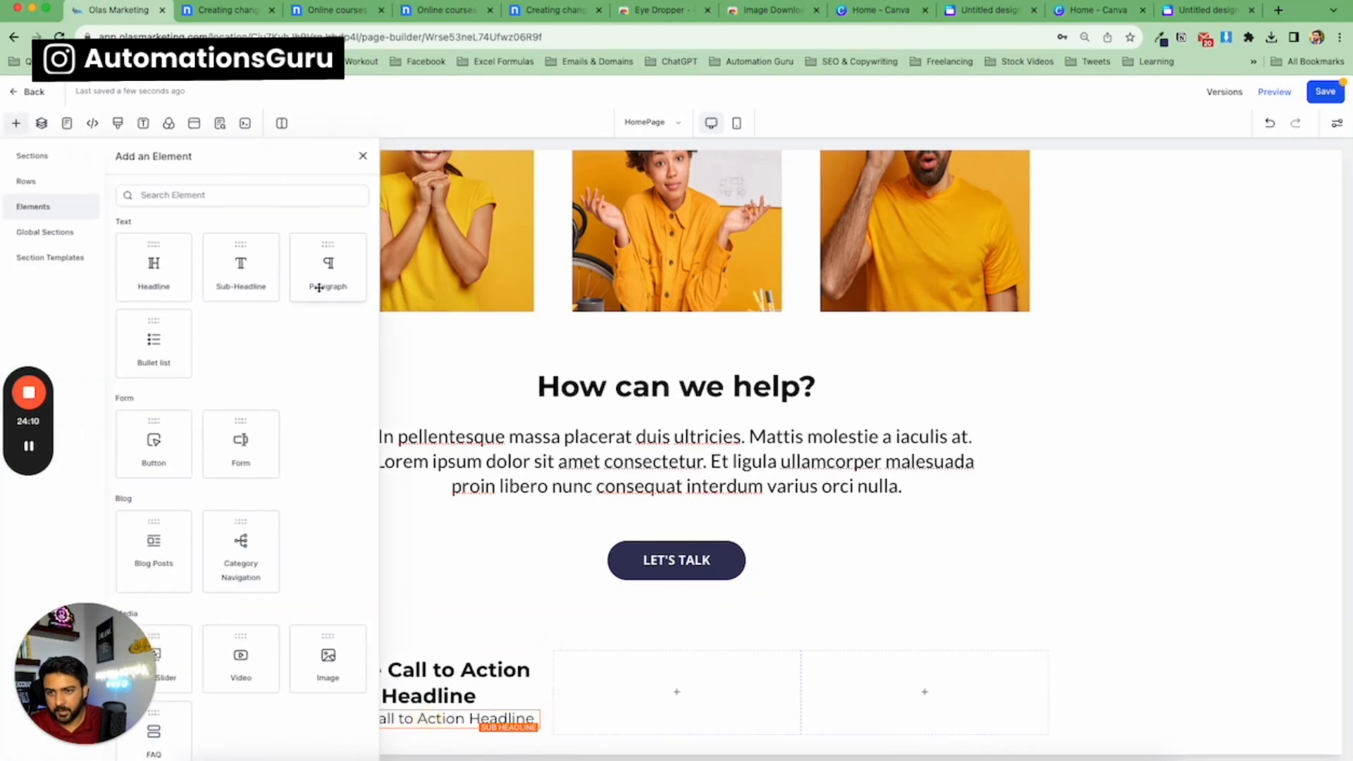
{"action": "left_click_drag", "start_coordinate": [318, 288], "coordinate": [475, 666]}
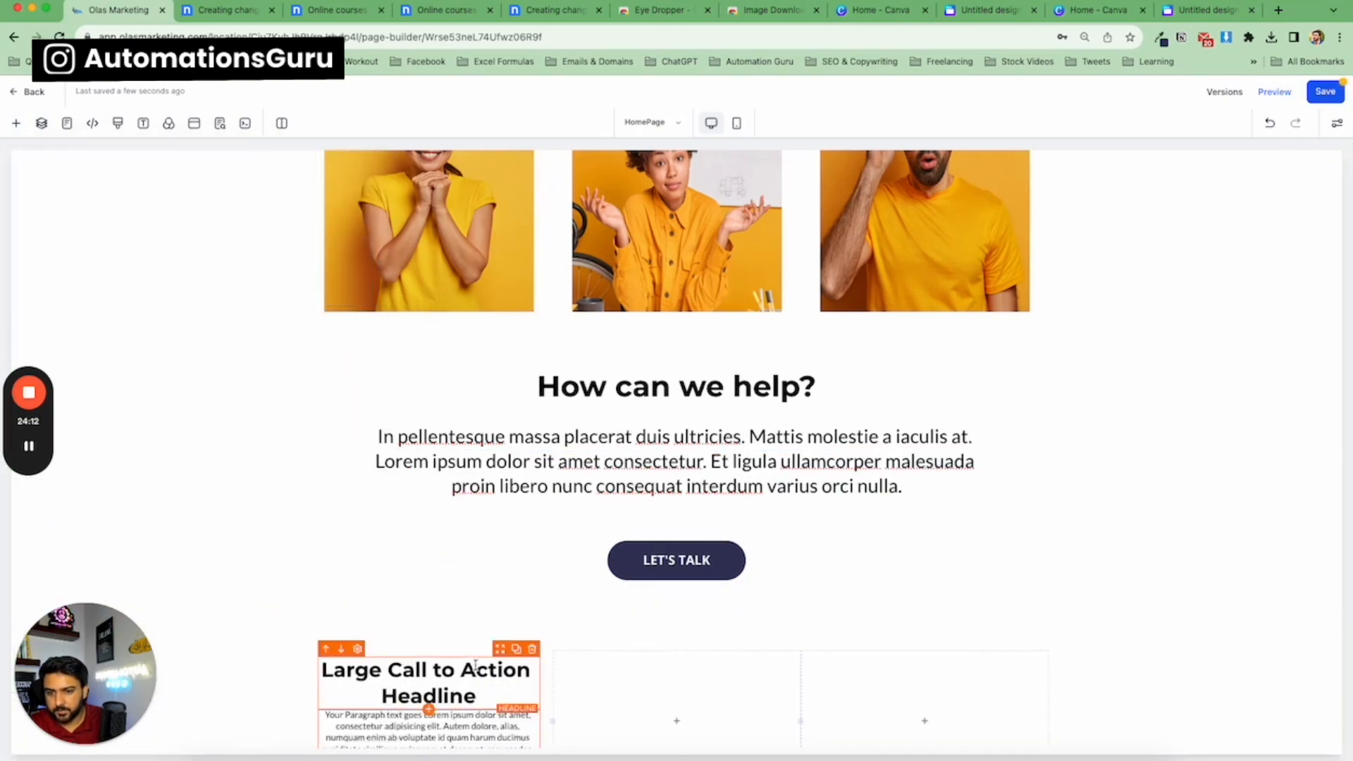
{"action": "scroll", "coordinate": [476, 666], "scroll_direction": "down", "scroll_amount": 2}
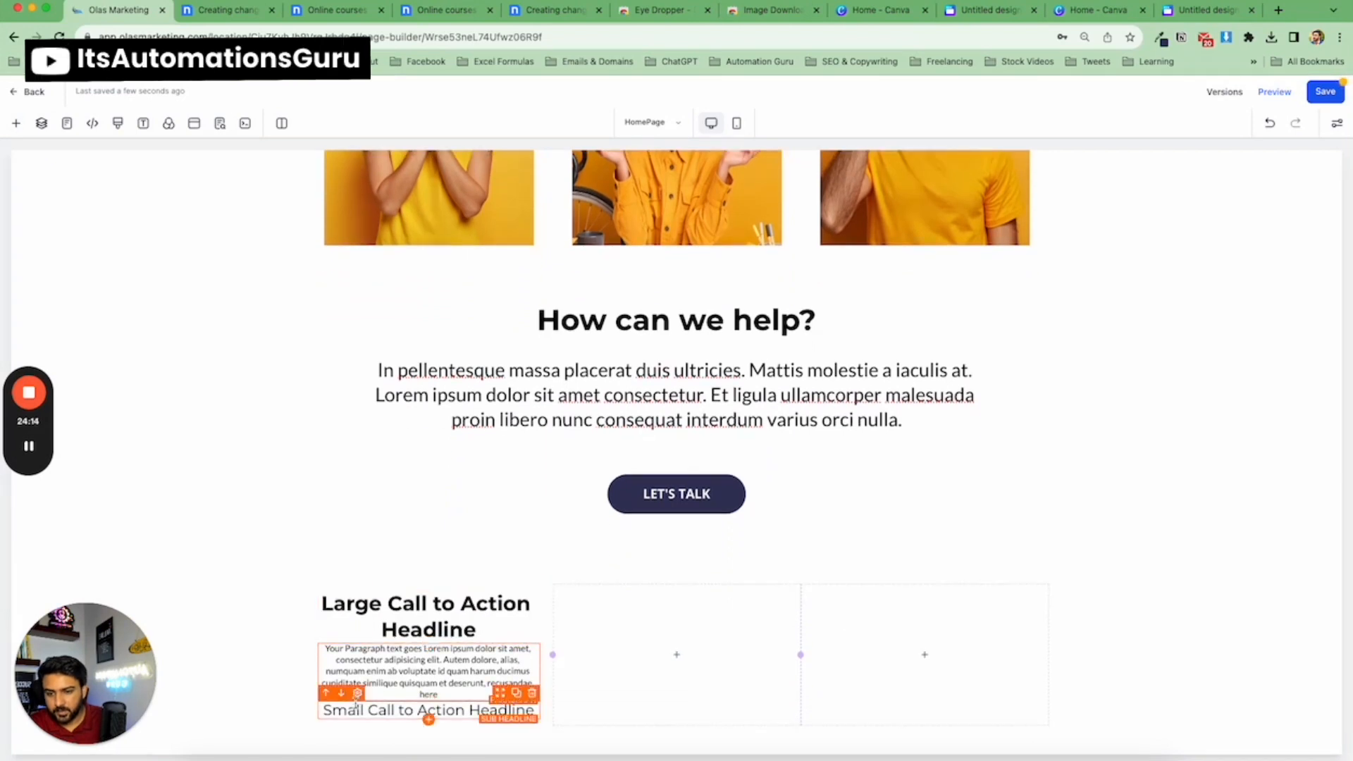
{"action": "left_click", "coordinate": [327, 695]}
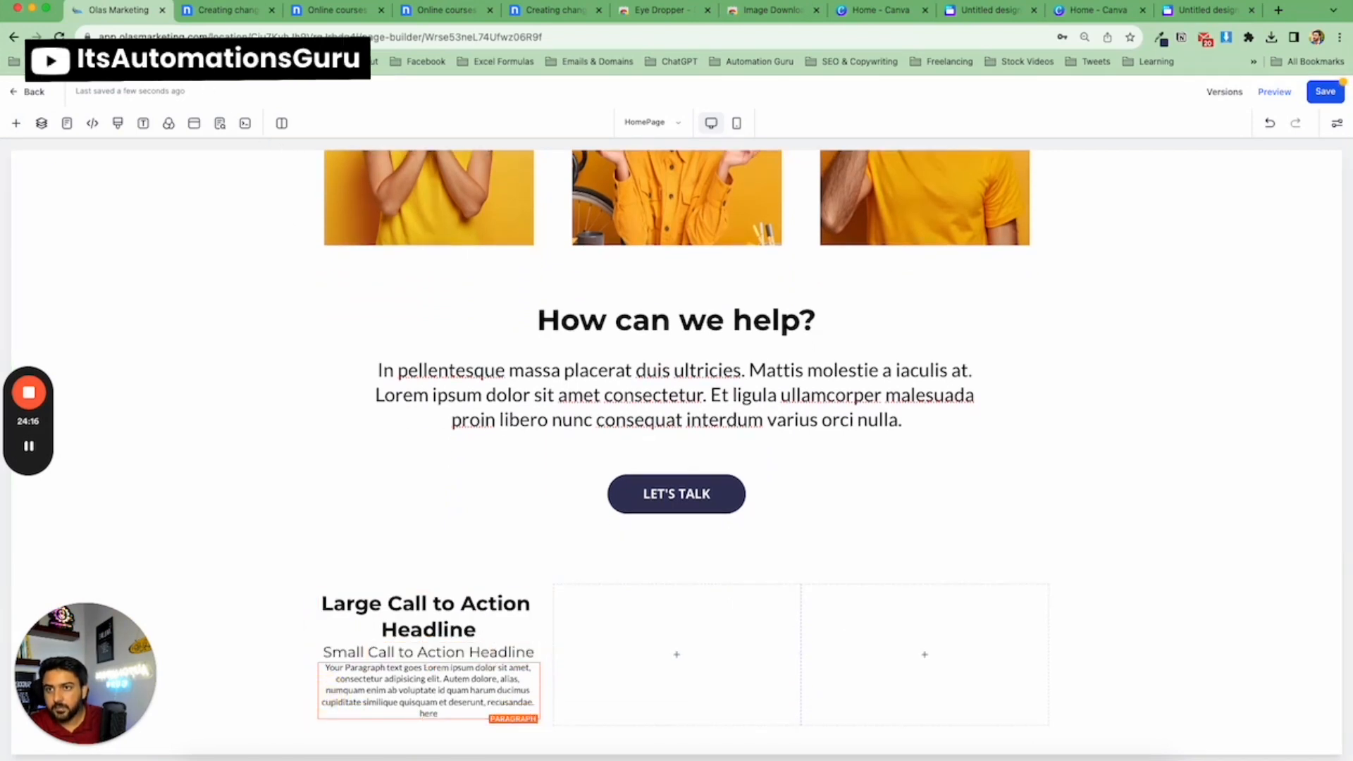
Compare the first column with the template's 'Get in touch' block.
{"action": "left_click", "coordinate": [224, 12]}
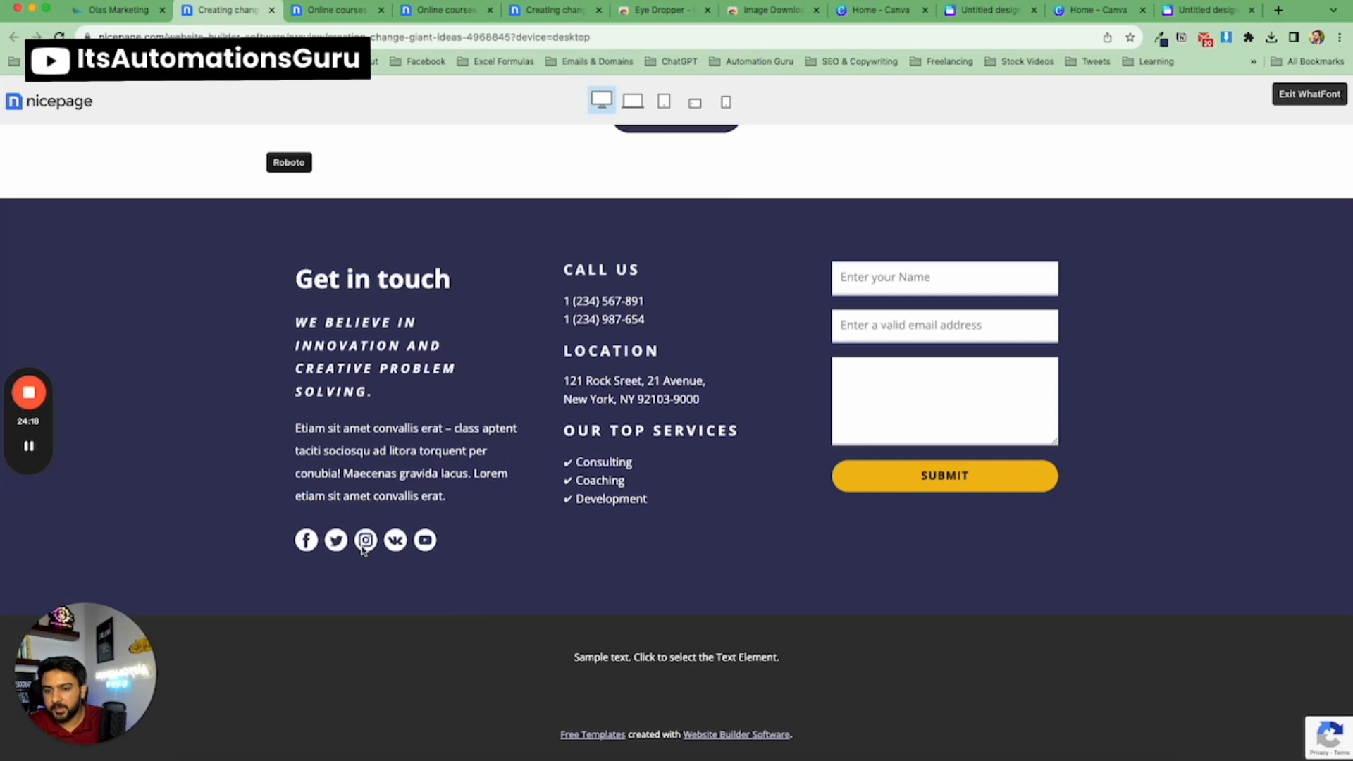
{"action": "left_click", "coordinate": [120, 10]}
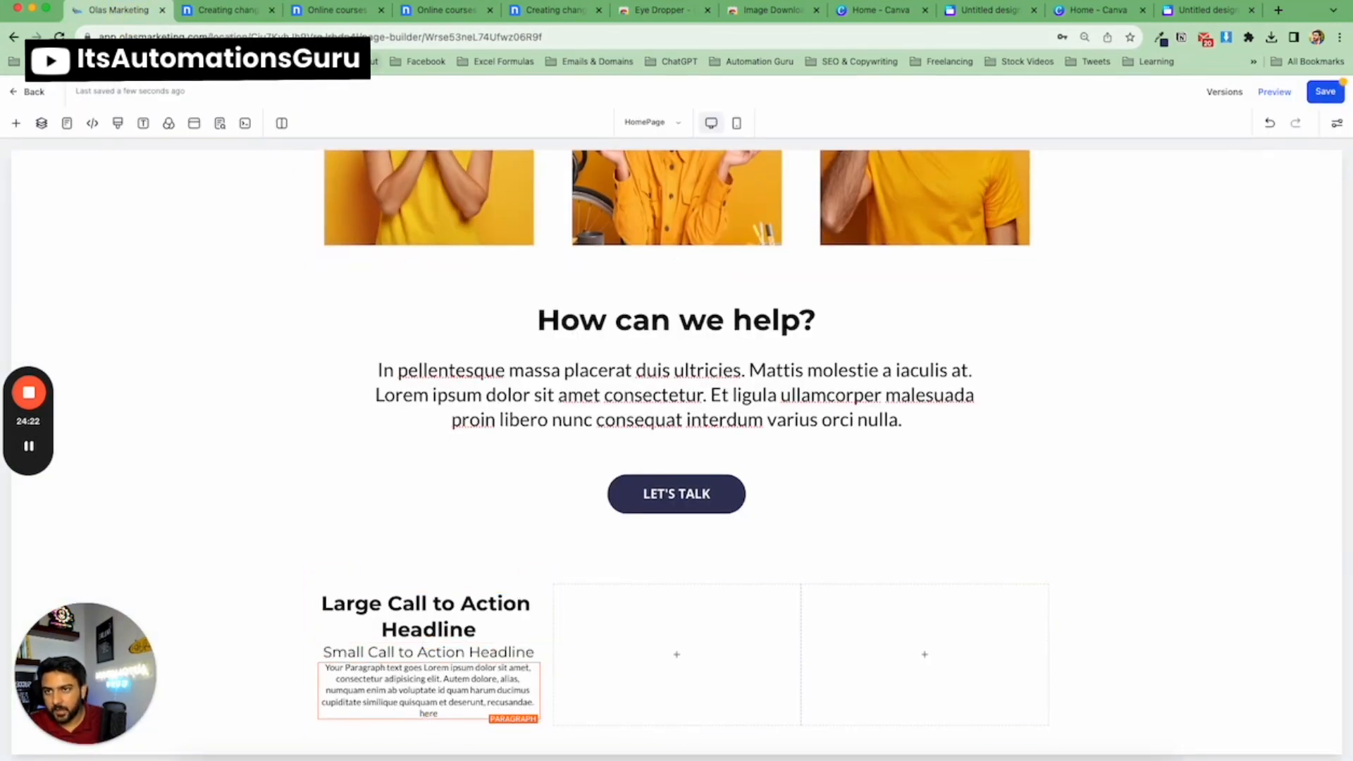
{"action": "left_click", "coordinate": [219, 17]}
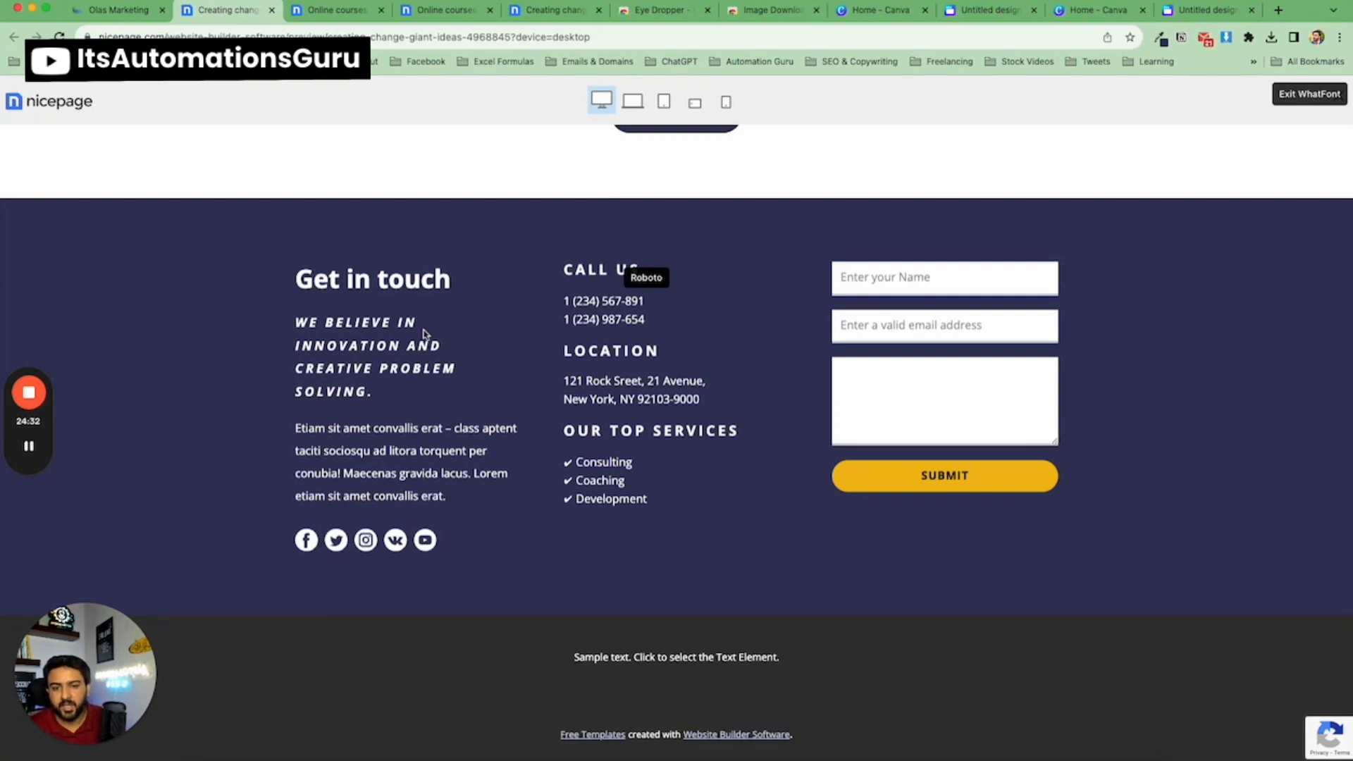
Add a sub-headline and a paragraph to the second column of the new row.
{"action": "left_click", "coordinate": [130, 14]}
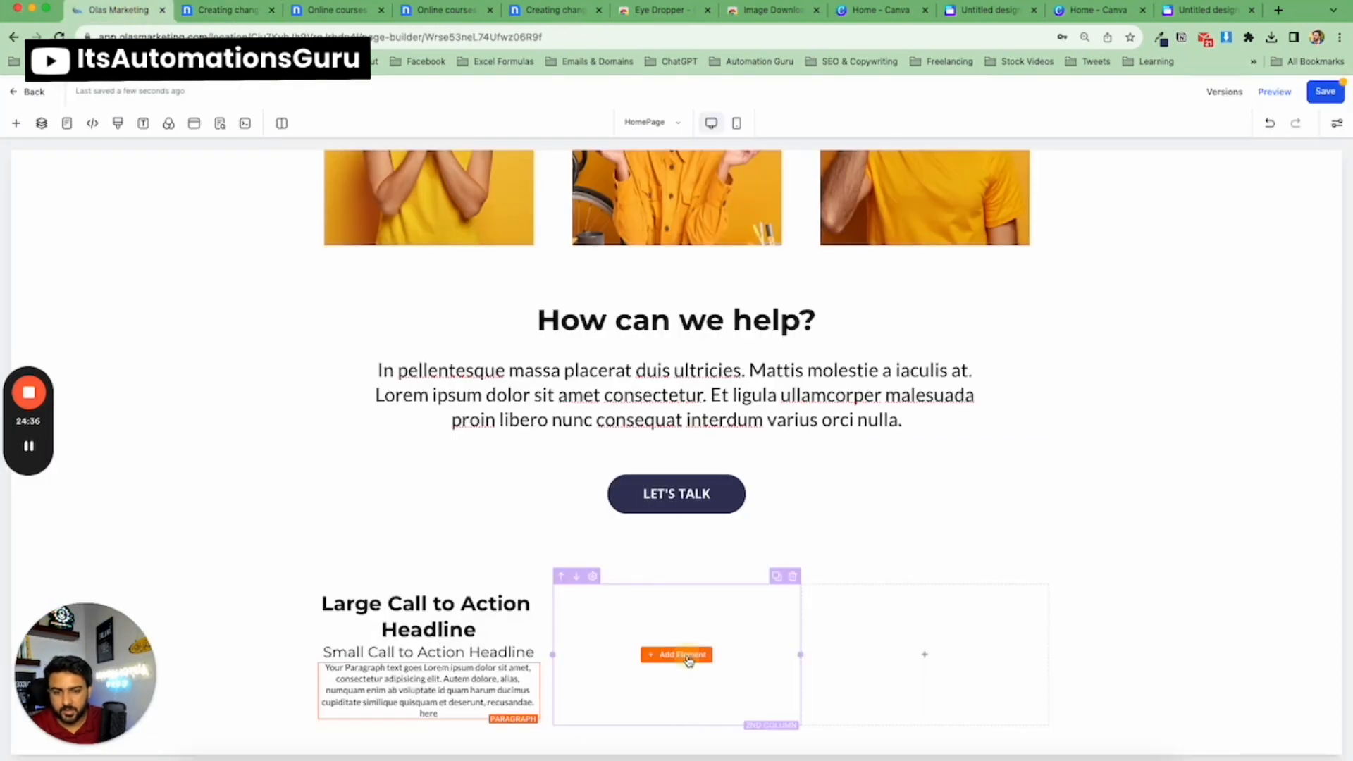
{"action": "left_click", "coordinate": [689, 660]}
{"action": "left_click_drag", "start_coordinate": [238, 303], "coordinate": [632, 685]}
{"action": "left_click", "coordinate": [670, 660]}
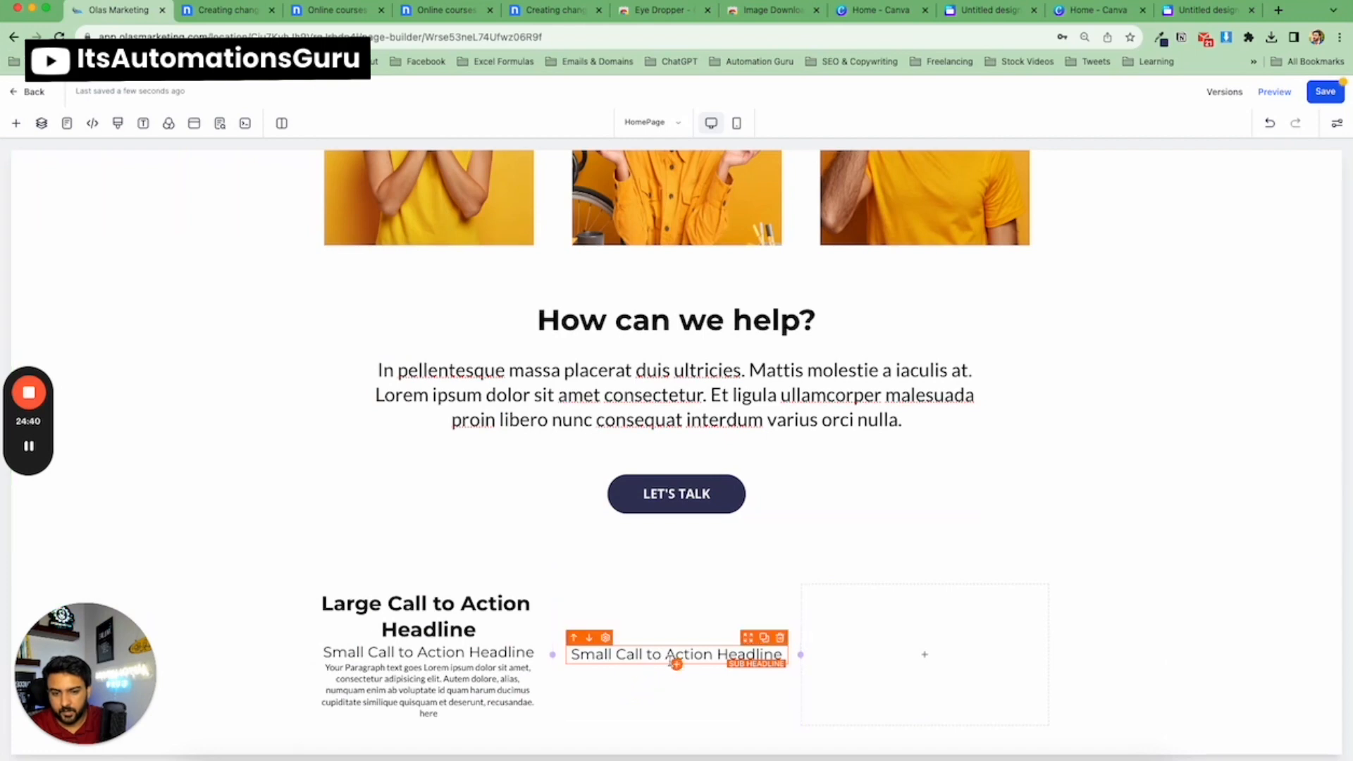
{"action": "left_click", "coordinate": [673, 665]}
{"action": "left_click", "coordinate": [330, 280]}
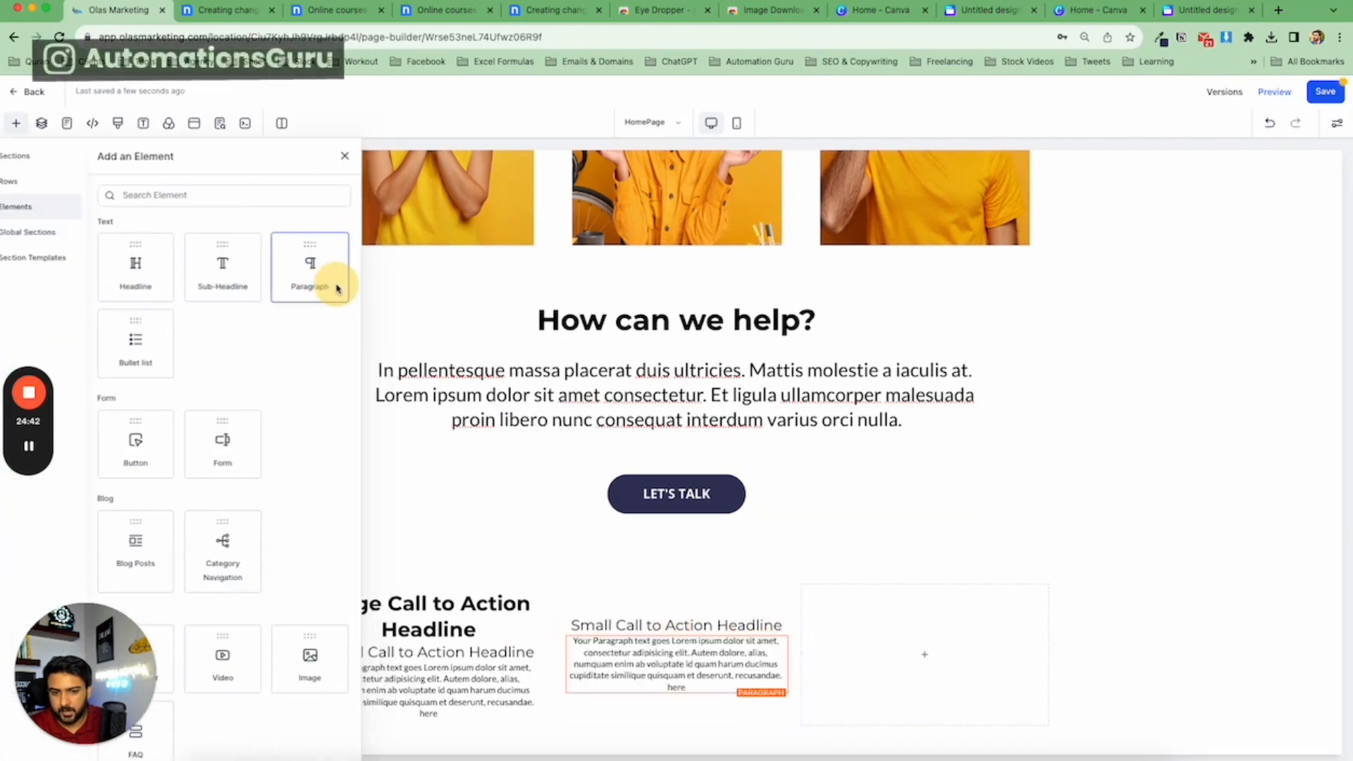
Copy the template's 'Get in touch' heading and paste it as the first column's headline.
{"action": "left_click", "coordinate": [215, 17]}
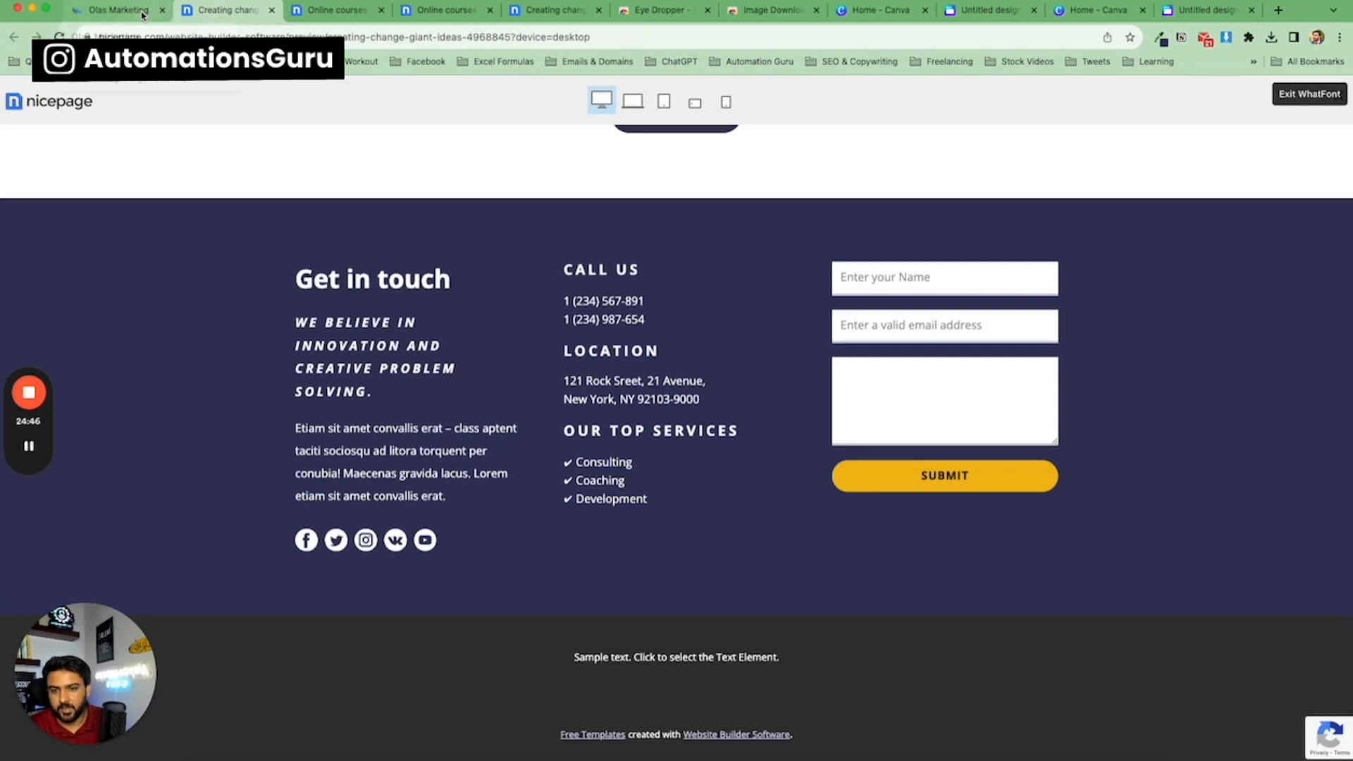
{"action": "triple_click", "coordinate": [354, 275]}
{"action": "key", "text": "ctrl+c"}
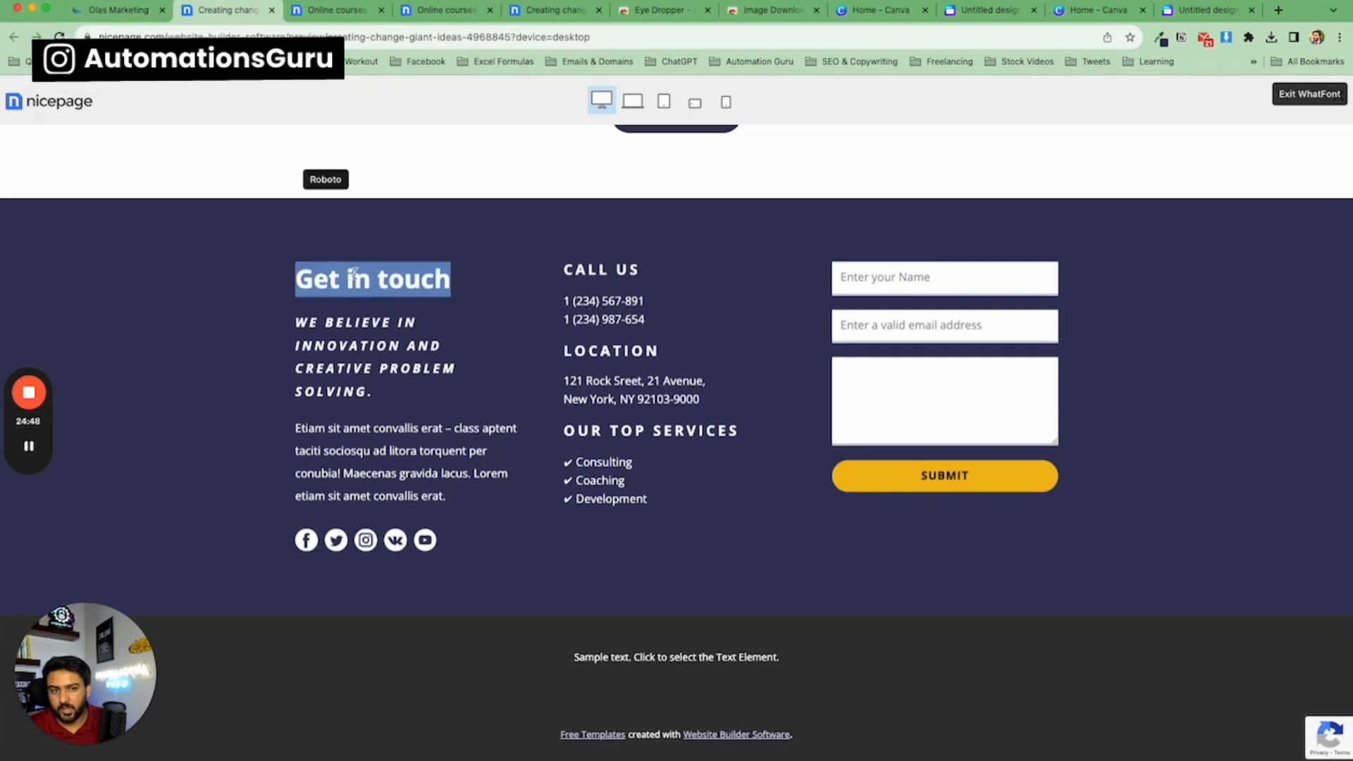
{"action": "left_click", "coordinate": [132, 10]}
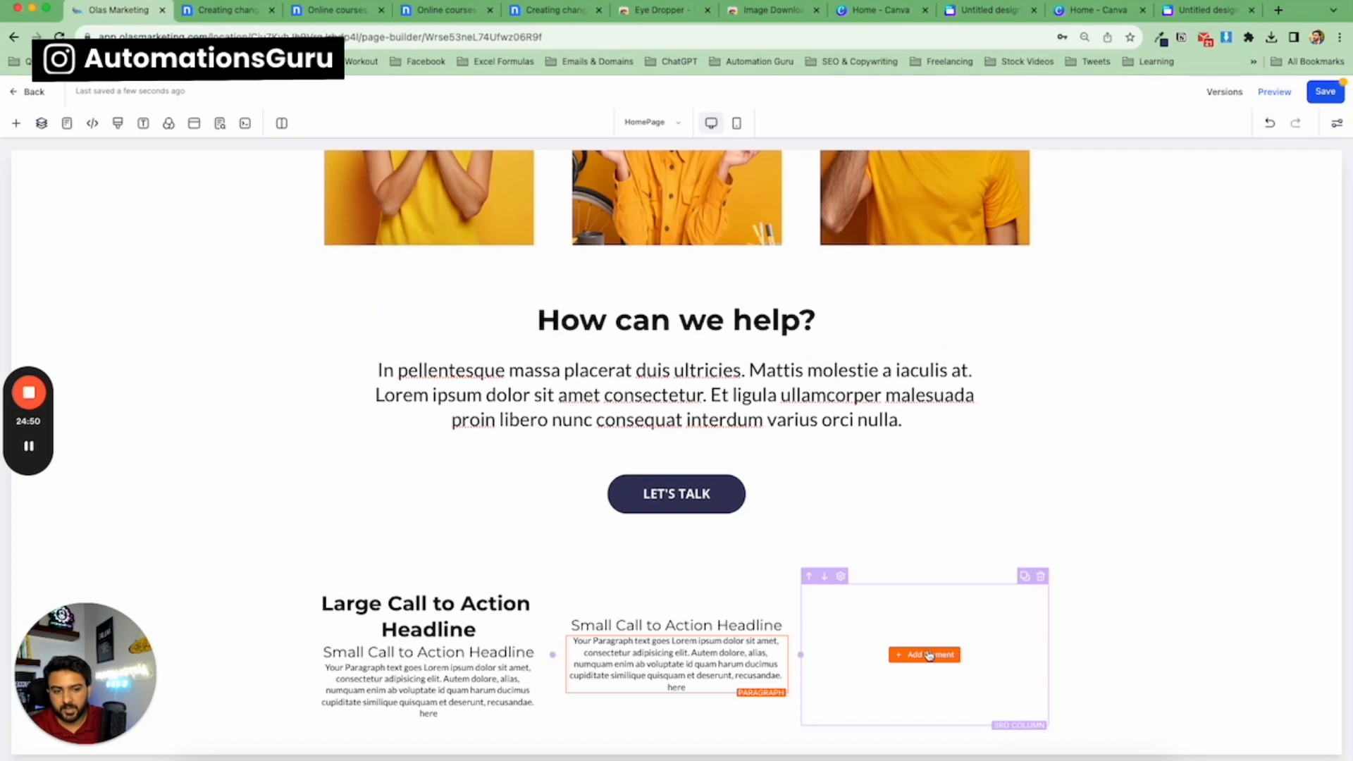
{"action": "left_click", "coordinate": [929, 655]}
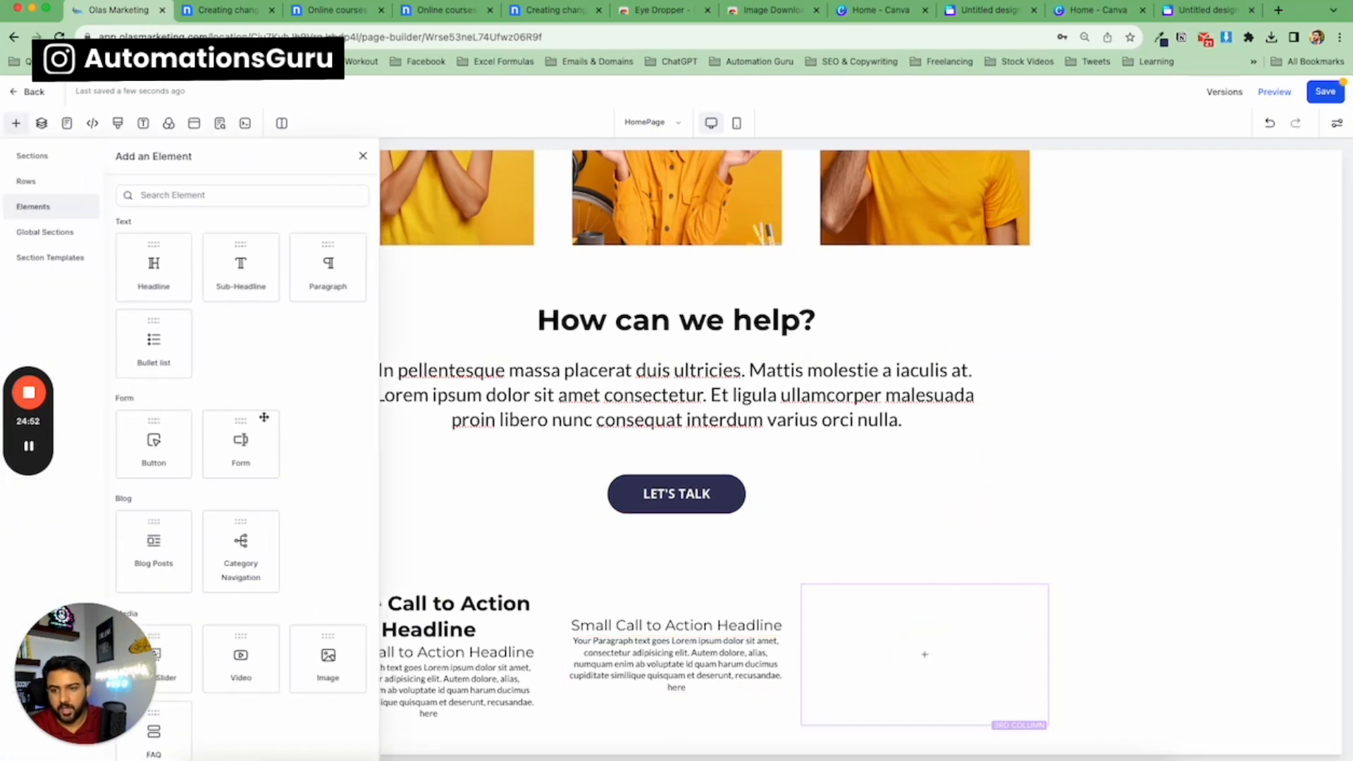
{"action": "left_click", "coordinate": [363, 155]}
{"action": "left_click", "coordinate": [225, 10]}
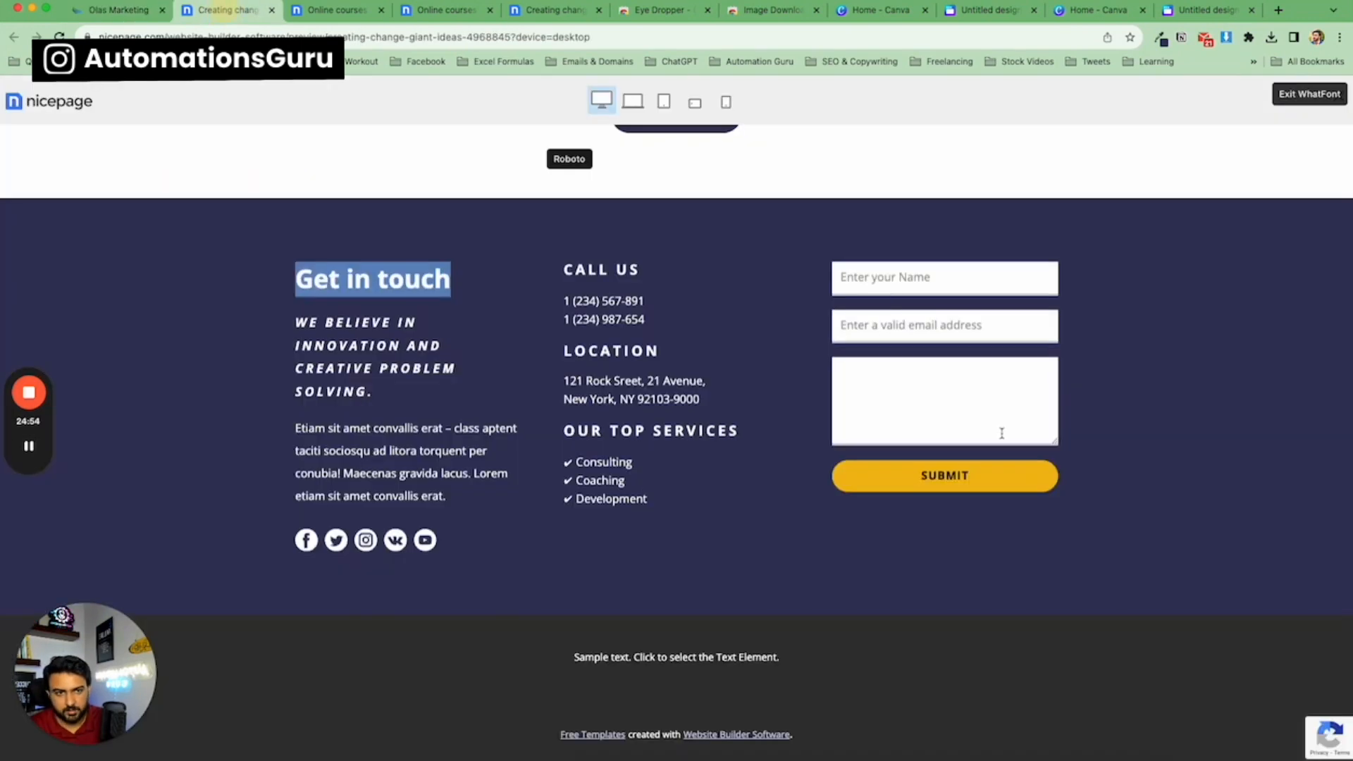
{"action": "left_click", "coordinate": [128, 9]}
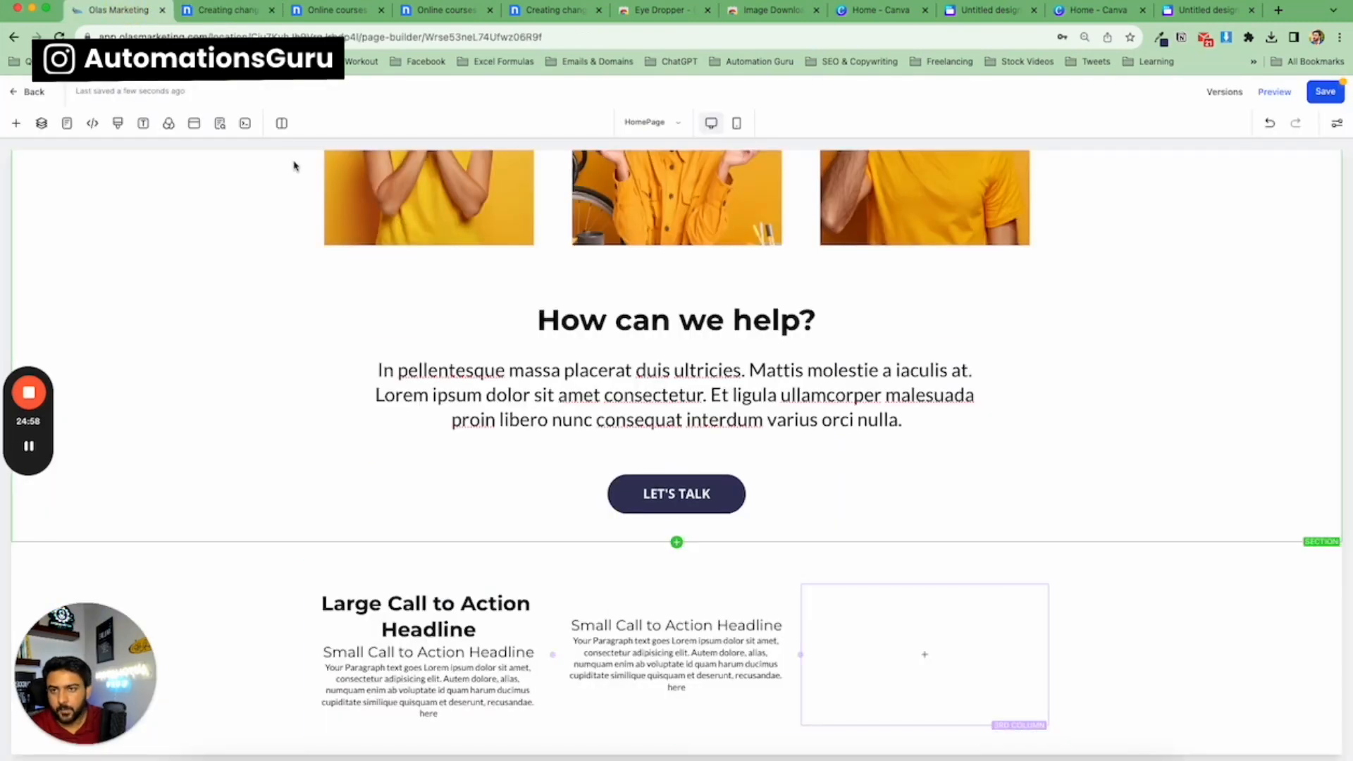
{"action": "left_click", "coordinate": [235, 19]}
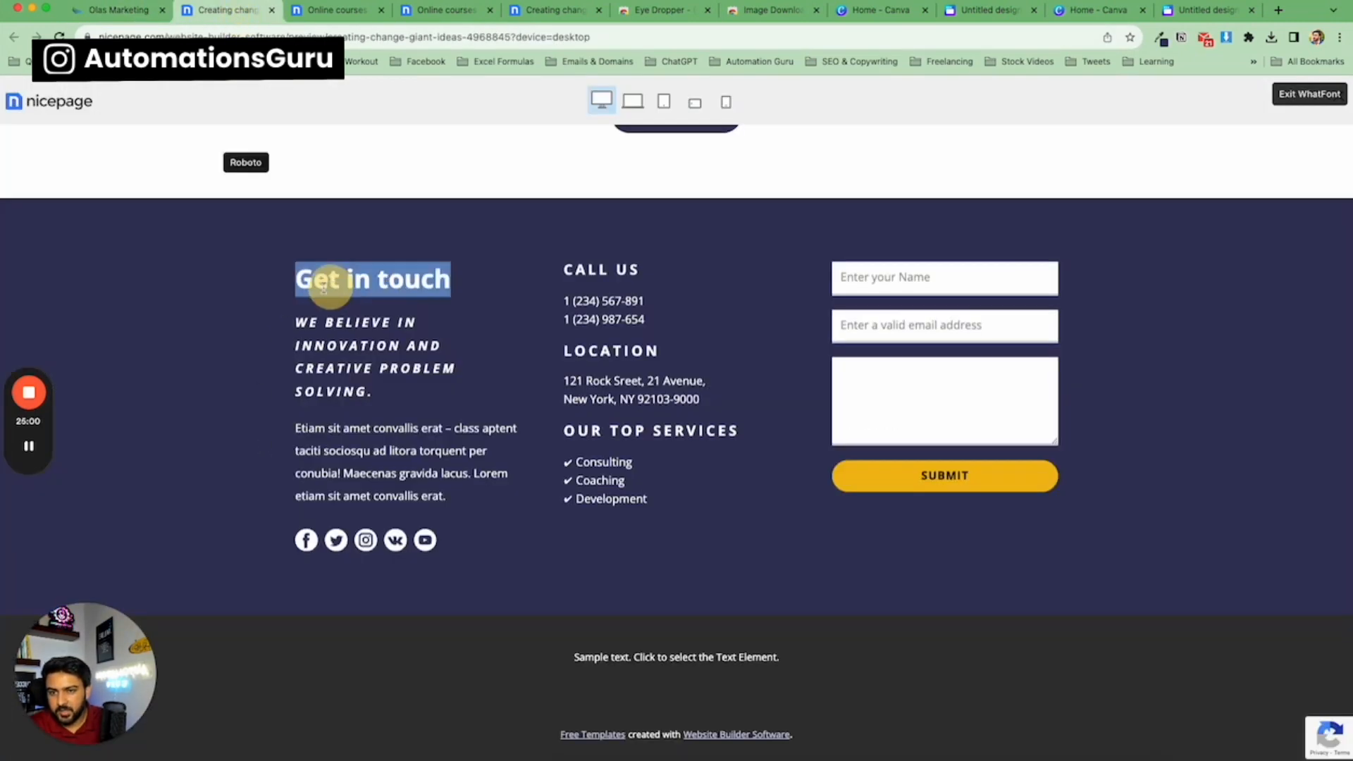
{"action": "left_click", "coordinate": [130, 10]}
{"action": "triple_click", "coordinate": [428, 609]}
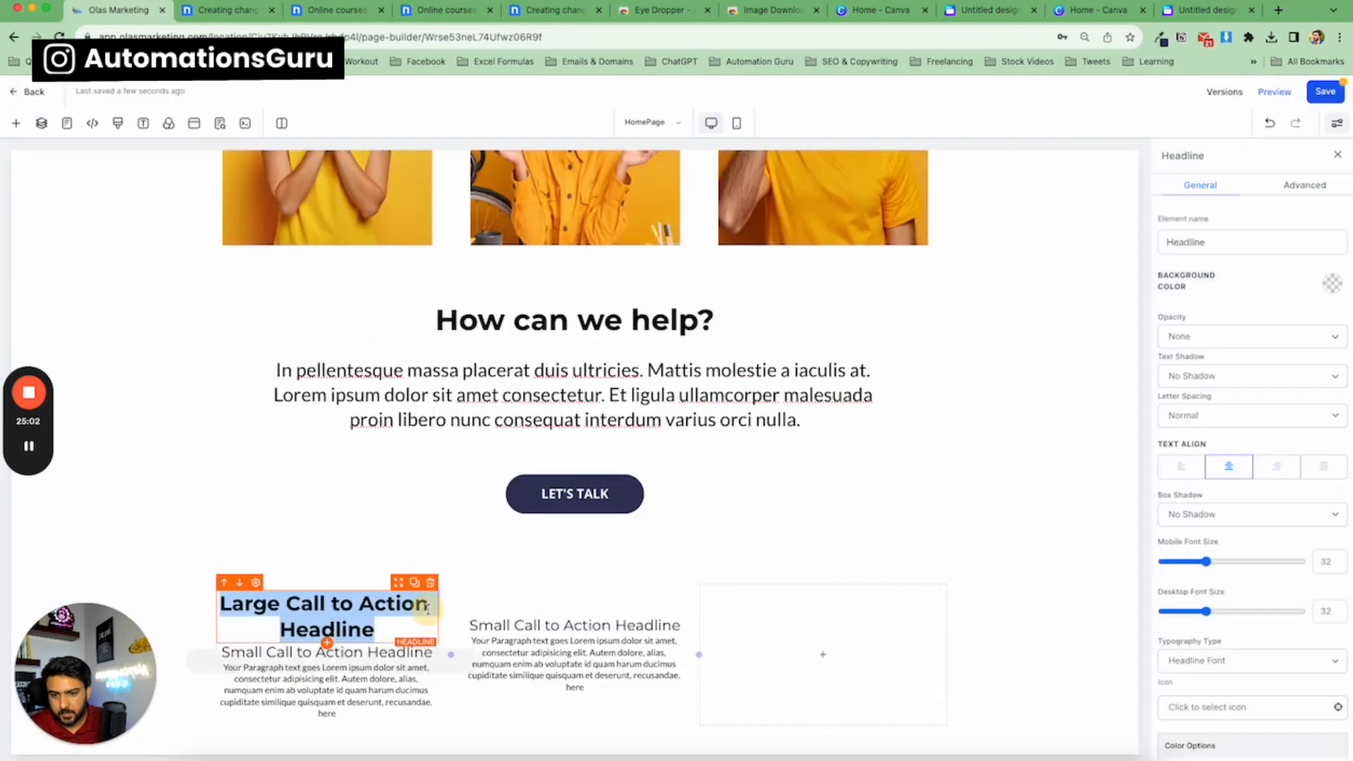
{"action": "key", "text": "ctrl+v"}
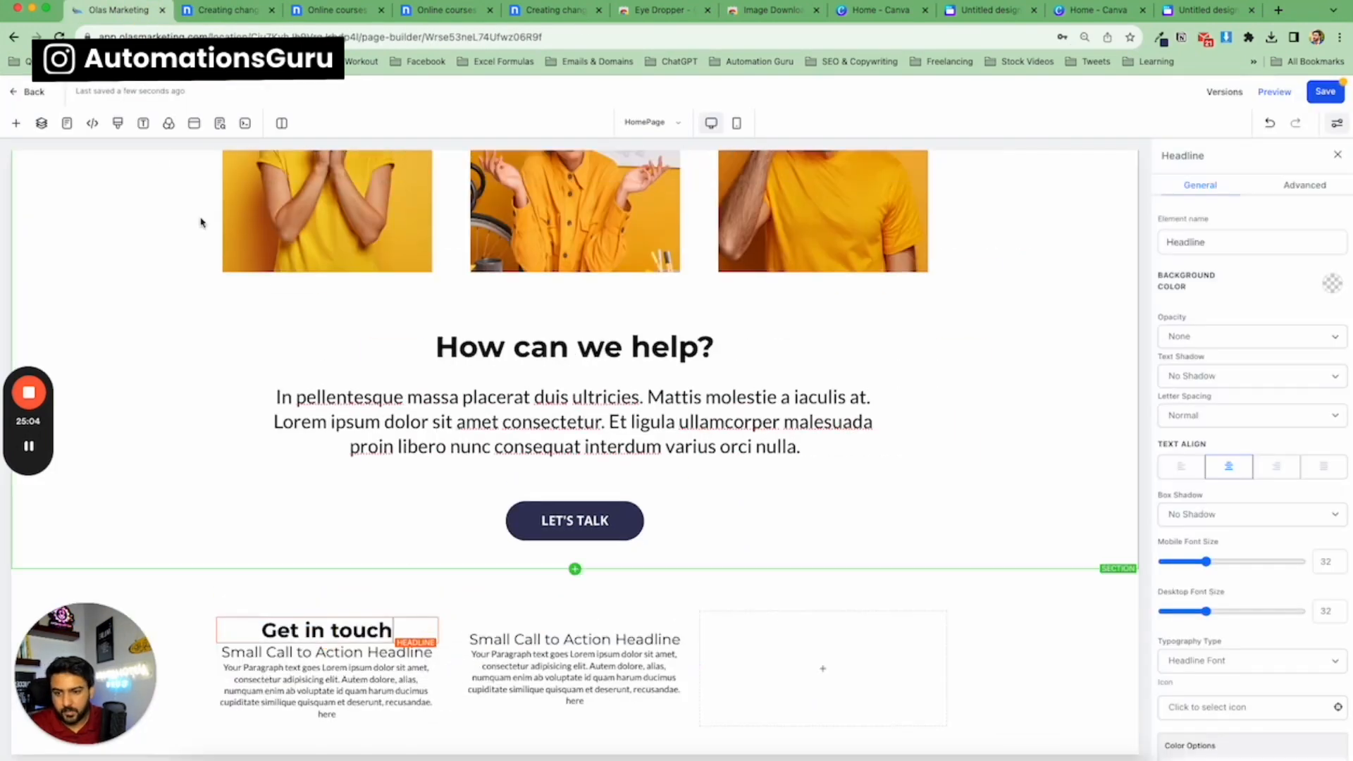
Replace the first column's sub-headline with the template's 'WE BELIEVE IN INNOVATION AND CREATIVE PROBLEM SOLVING.' text.
{"action": "left_click", "coordinate": [212, 10]}
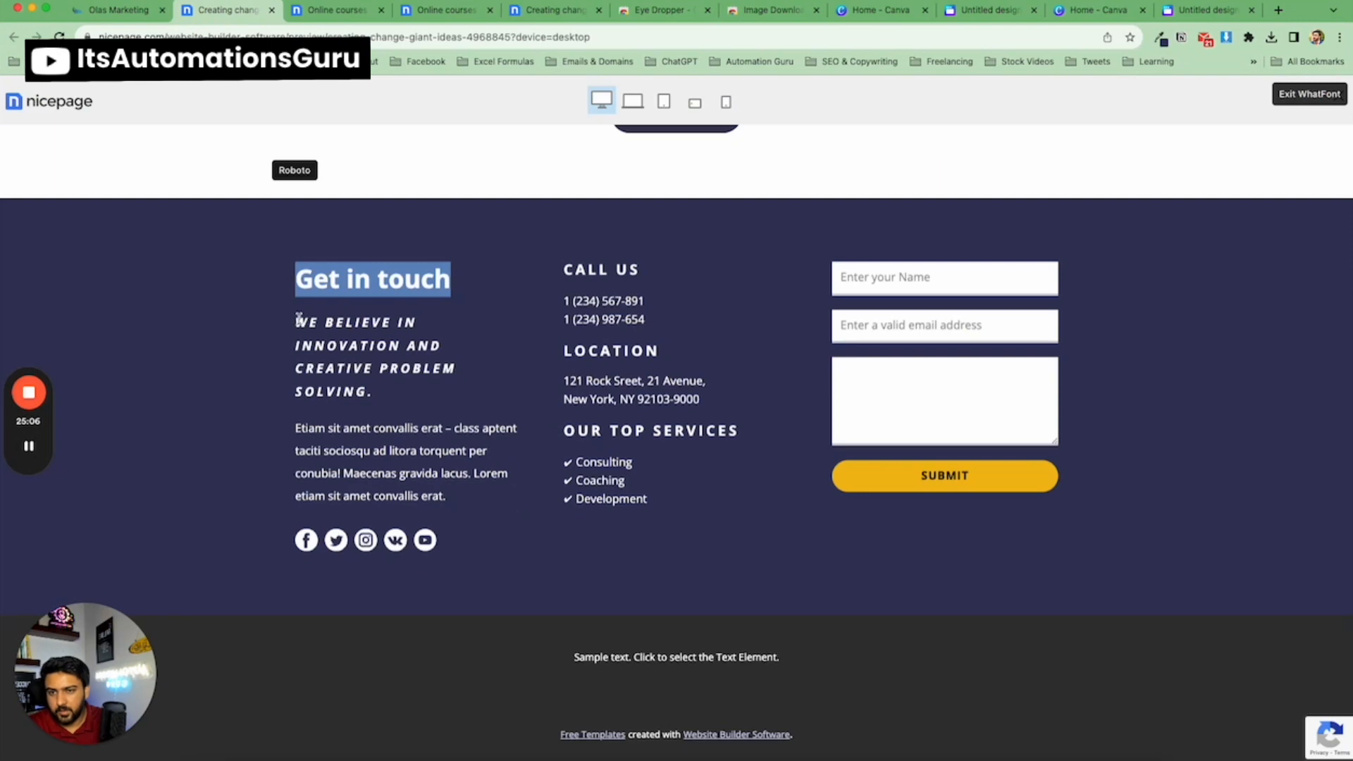
{"action": "left_click_drag", "start_coordinate": [296, 319], "coordinate": [373, 392]}
{"action": "key", "text": "ctrl+c"}
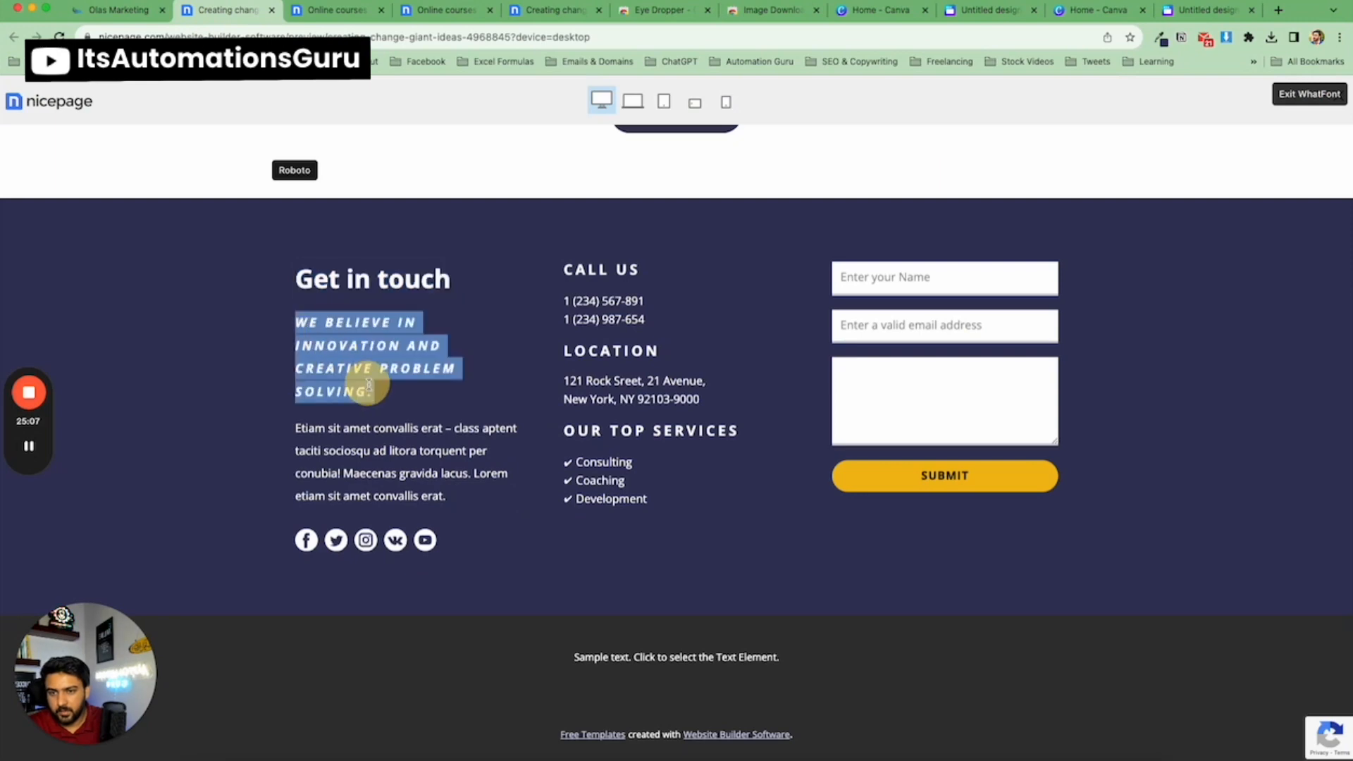
{"action": "left_click", "coordinate": [129, 17]}
{"action": "triple_click", "coordinate": [352, 652]}
{"action": "key", "text": "ctrl+v"}
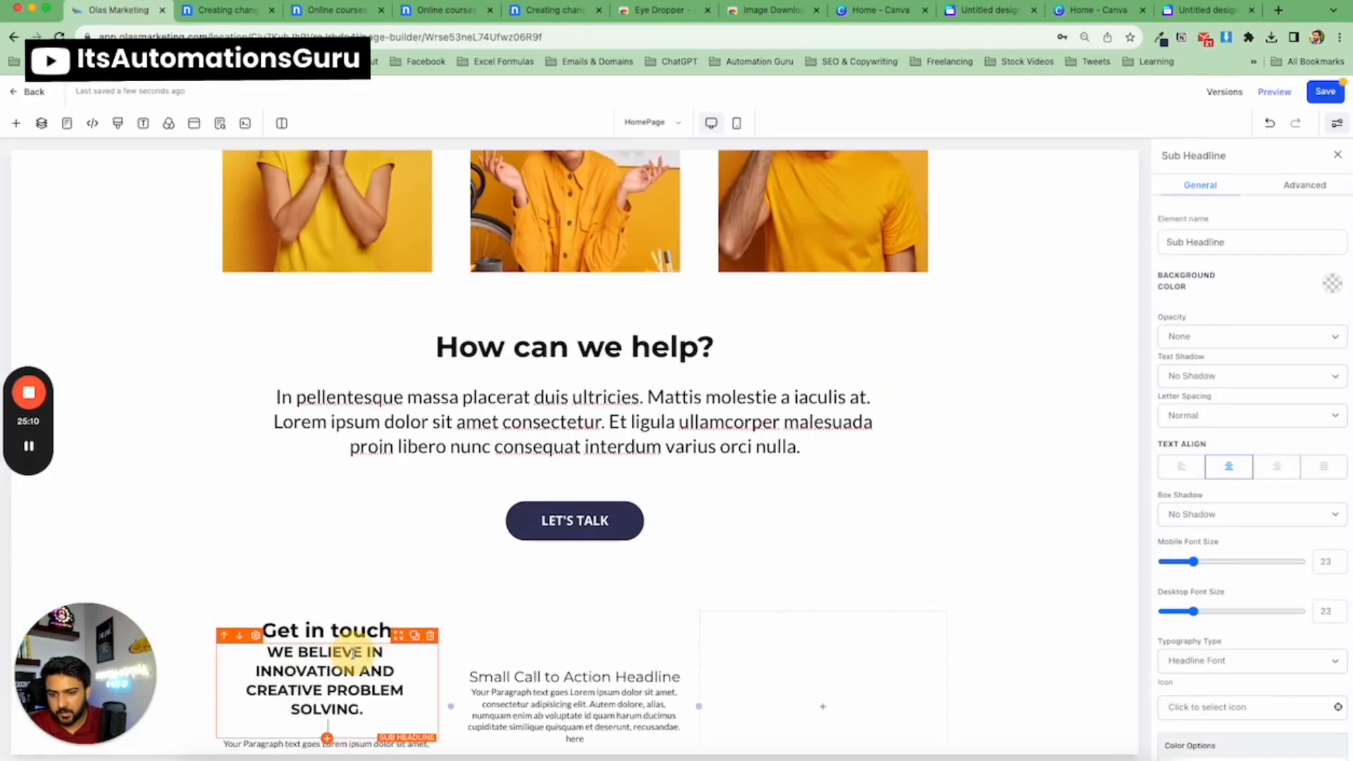
{"action": "key", "text": "BackSpace"}
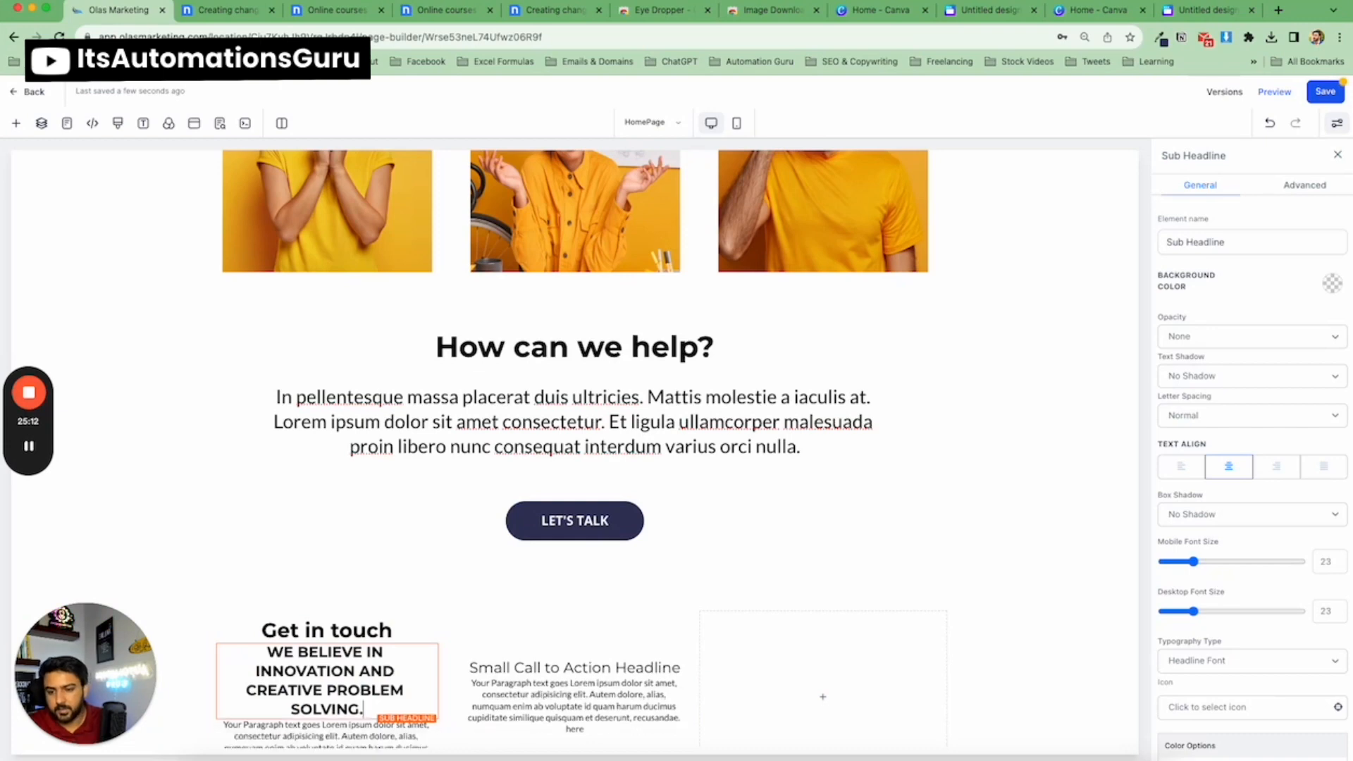
Replace the first column's paragraph with the template's 'Etiam sit amet convallis erat…' paragraph text.
{"action": "left_click", "coordinate": [209, 11]}
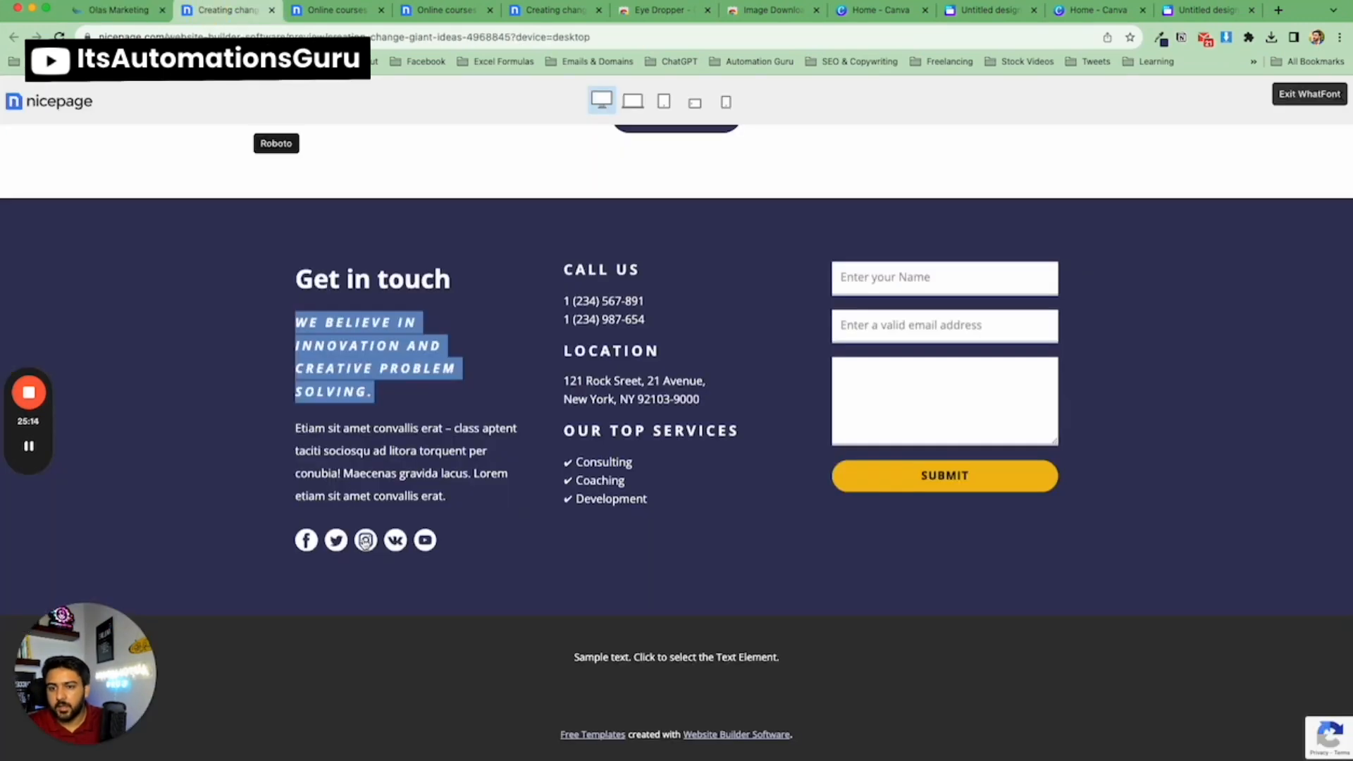
{"action": "triple_click", "coordinate": [300, 427]}
{"action": "key", "text": "super+c"}
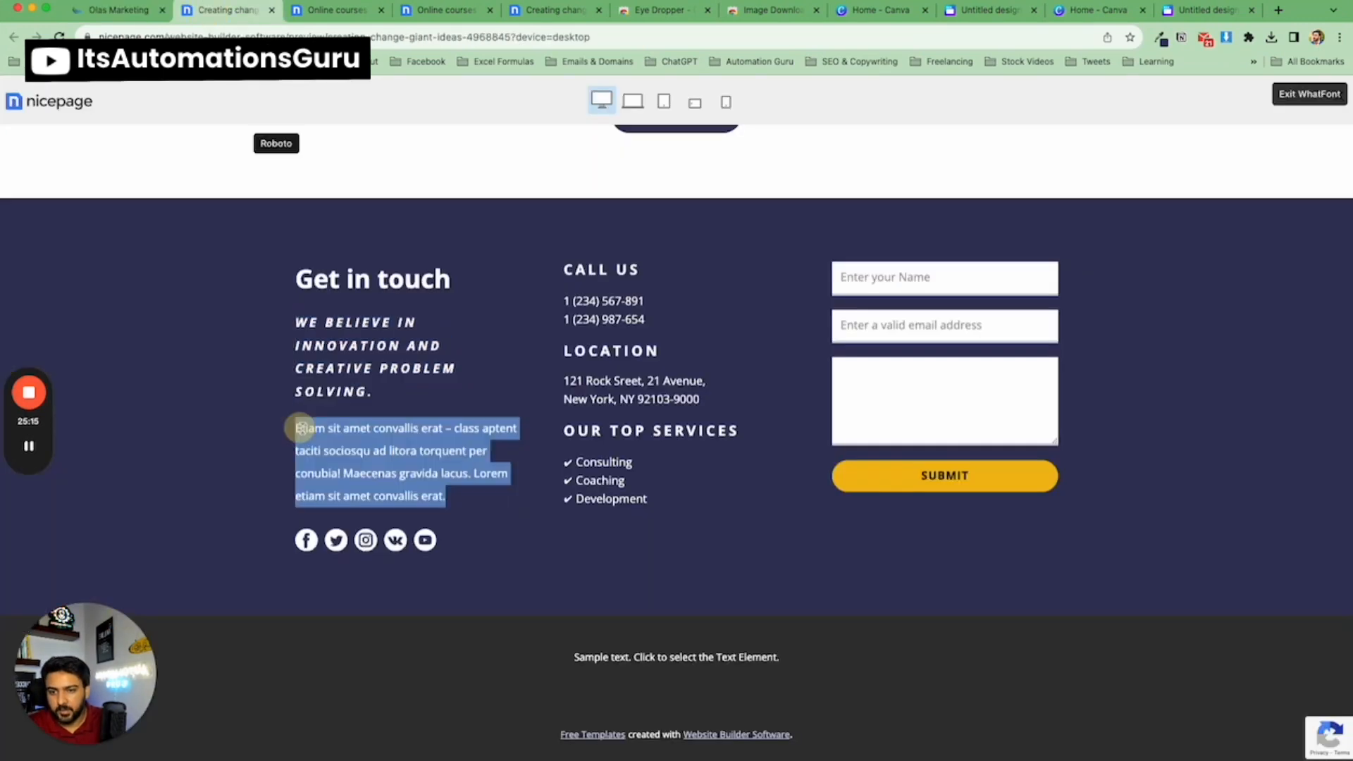
{"action": "left_click", "coordinate": [113, 8]}
{"action": "scroll", "coordinate": [352, 634], "scroll_direction": "down", "scroll_amount": 2}
{"action": "triple_click", "coordinate": [356, 679]}
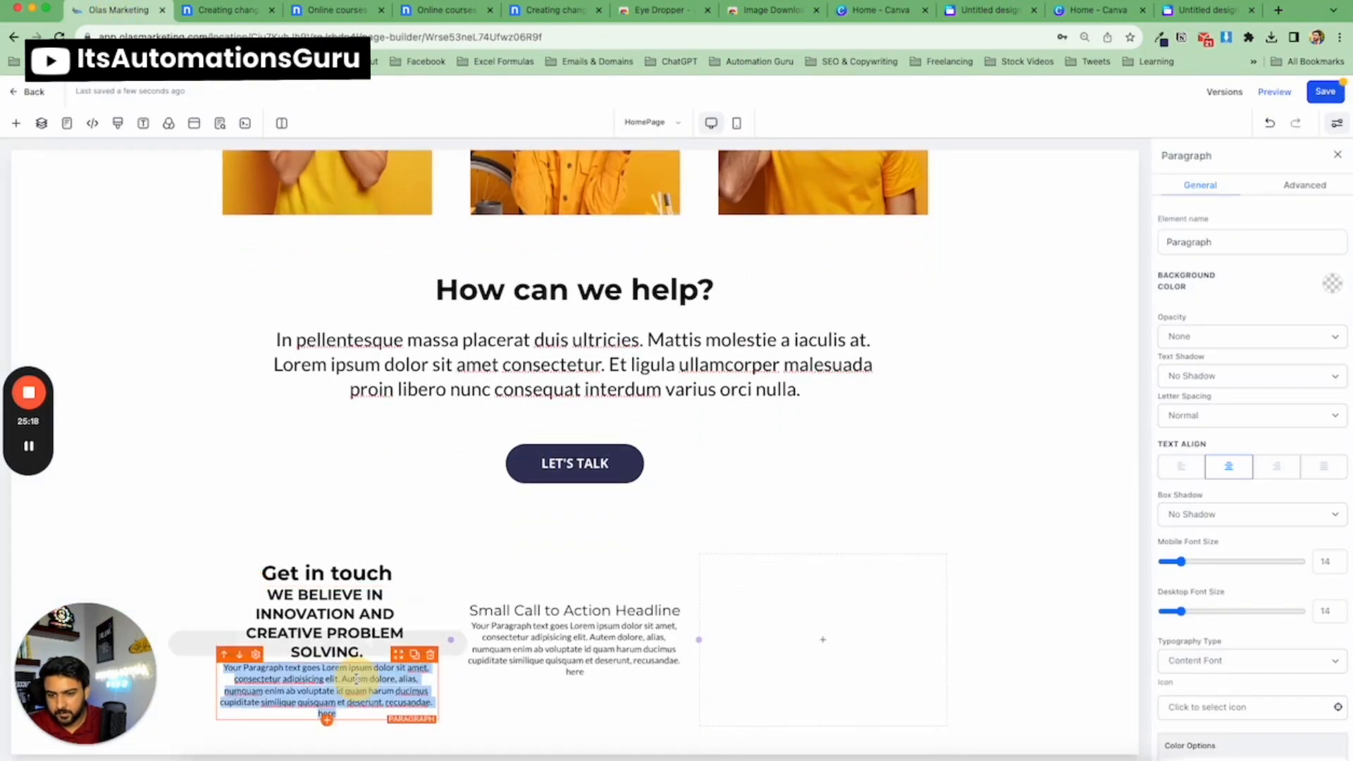
{"action": "key", "text": "super+v"}
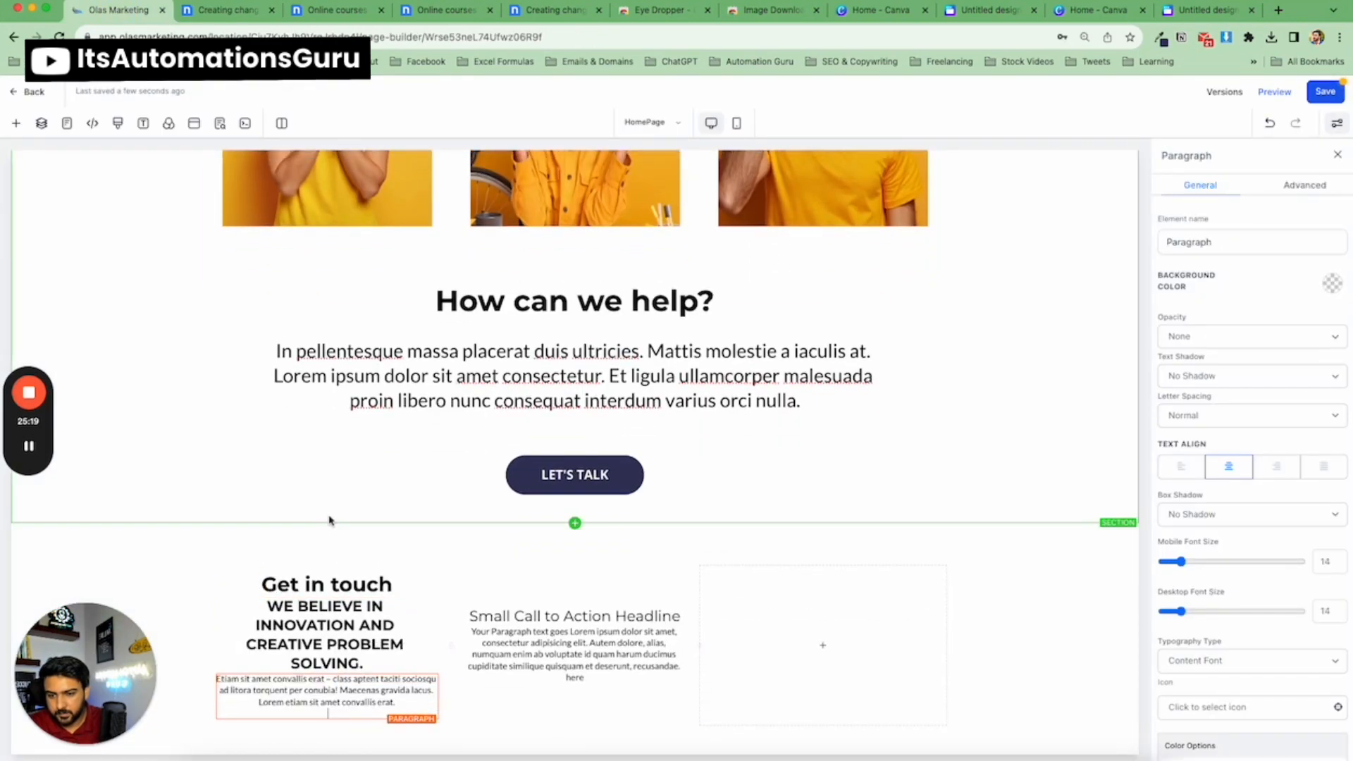
Copy the template's 'CALL US' heading into the second column's sub-headline.
{"action": "left_click", "coordinate": [215, 11]}
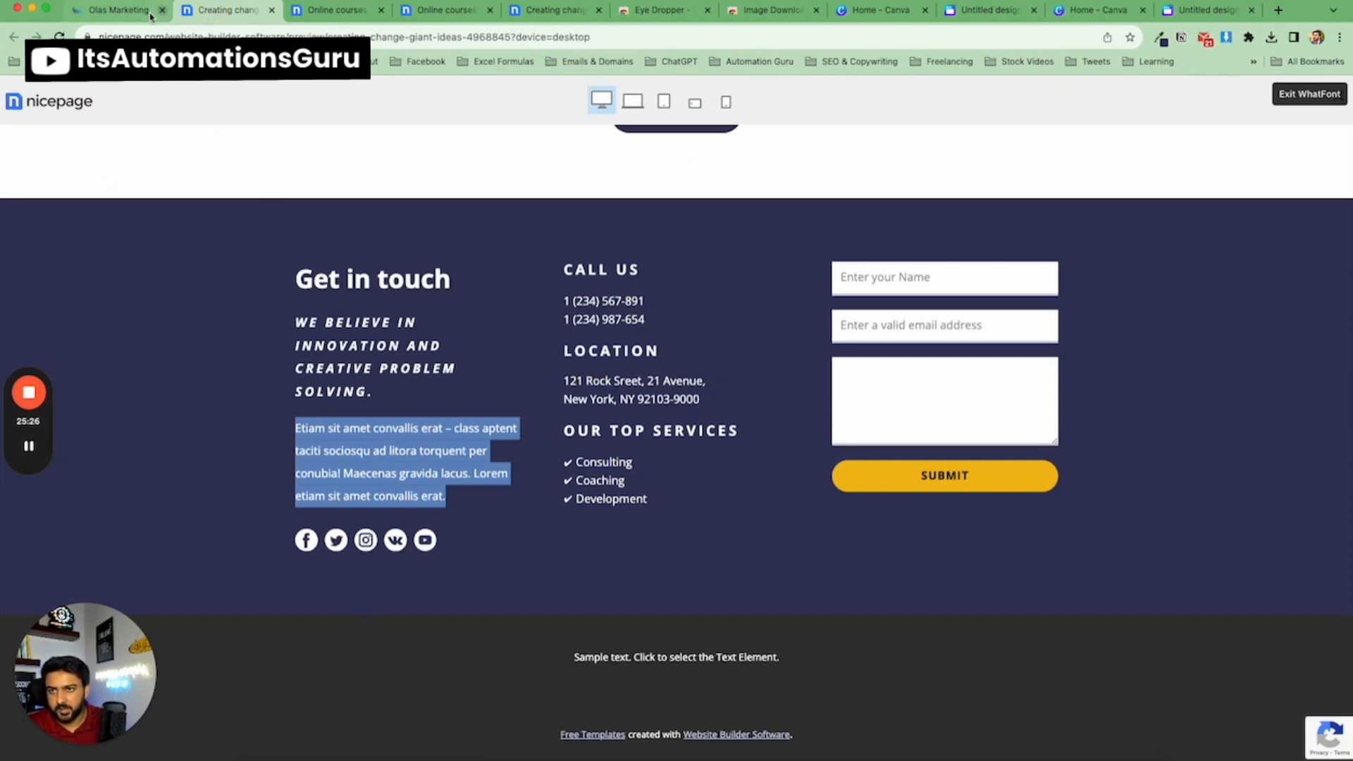
{"action": "triple_click", "coordinate": [610, 266]}
{"action": "key", "text": "super+c"}
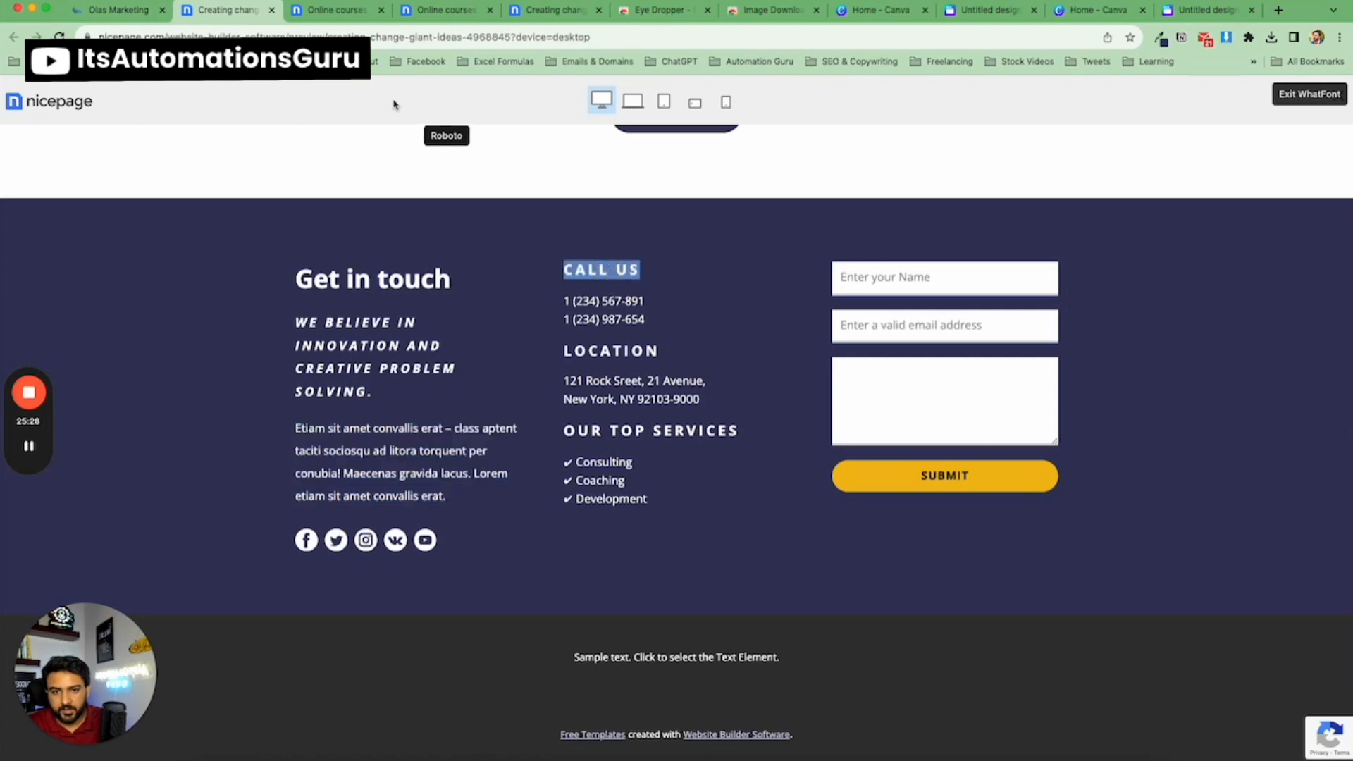
{"action": "left_click", "coordinate": [108, 17]}
{"action": "triple_click", "coordinate": [586, 621]}
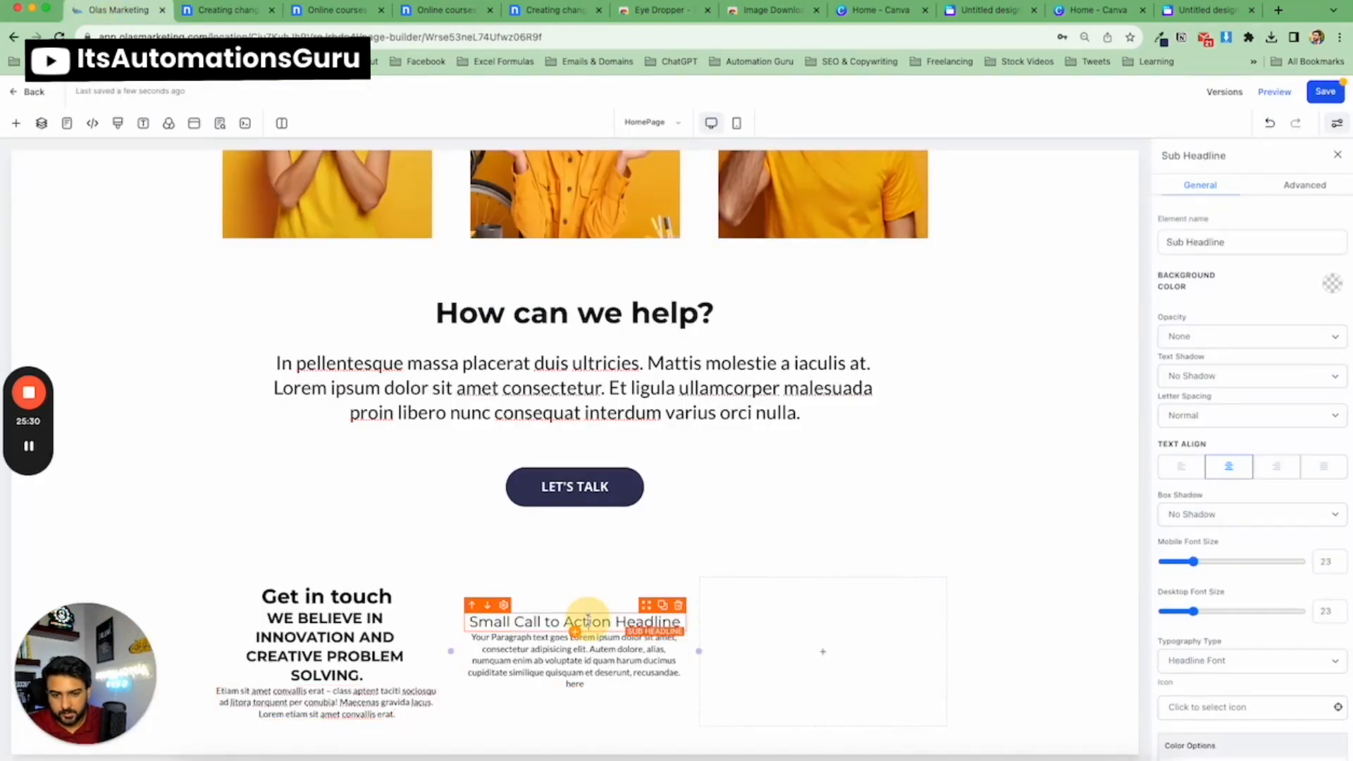
{"action": "key", "text": "super+v"}
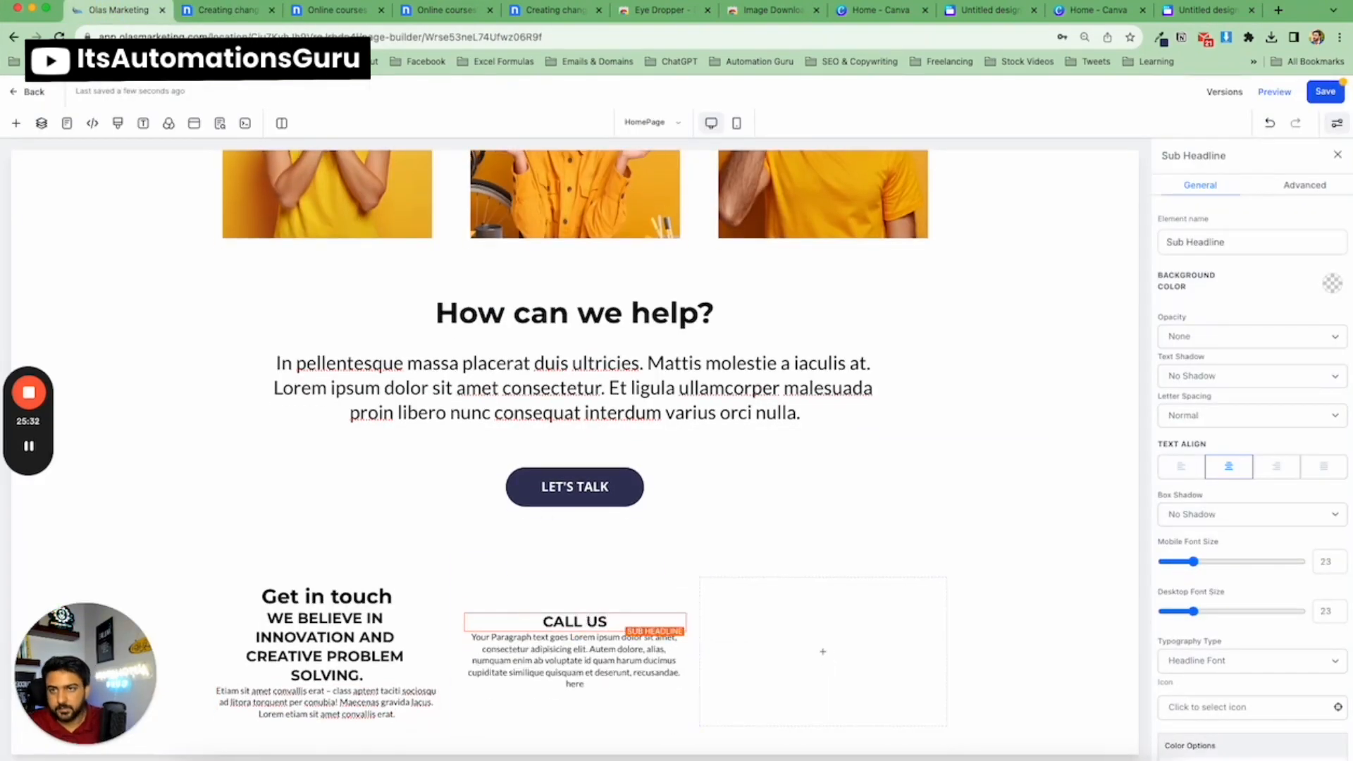
Copy the template's two phone numbers into the second column's paragraph, replacing its placeholder text.
{"action": "left_click", "coordinate": [259, 16]}
{"action": "left_click_drag", "start_coordinate": [645, 321], "coordinate": [562, 301]}
{"action": "key", "text": "super+c"}
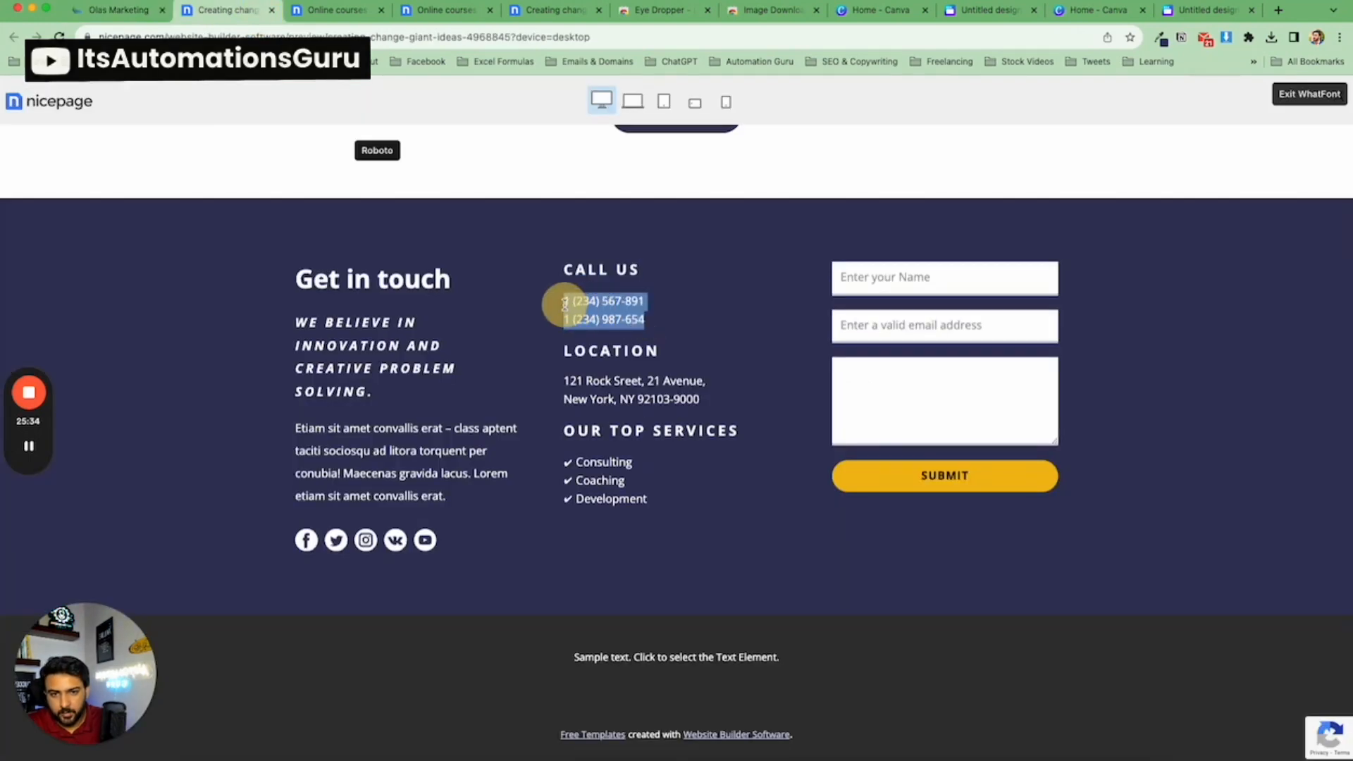
{"action": "left_click", "coordinate": [113, 10]}
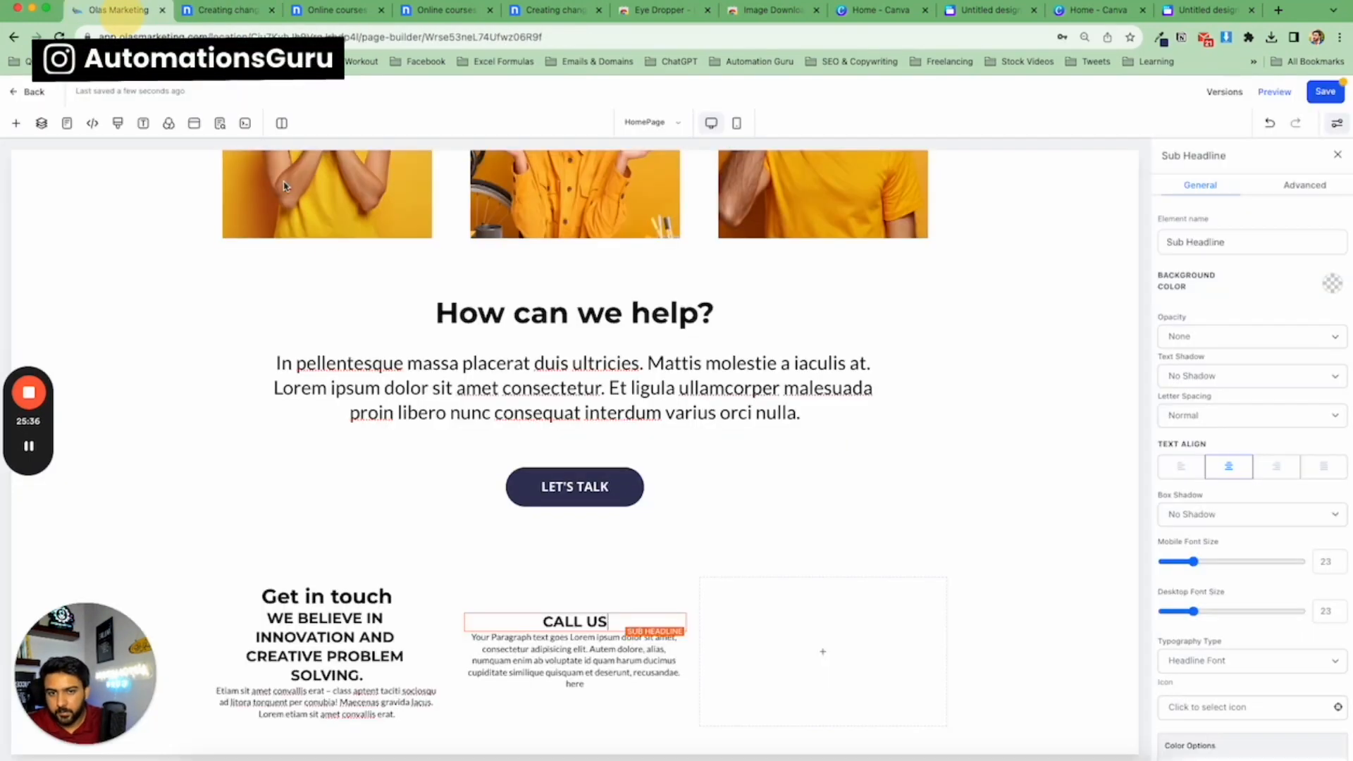
{"action": "left_click", "coordinate": [437, 641]}
{"action": "left_click", "coordinate": [513, 650]}
{"action": "key", "text": "super+a"}
{"action": "key", "text": "super+v"}
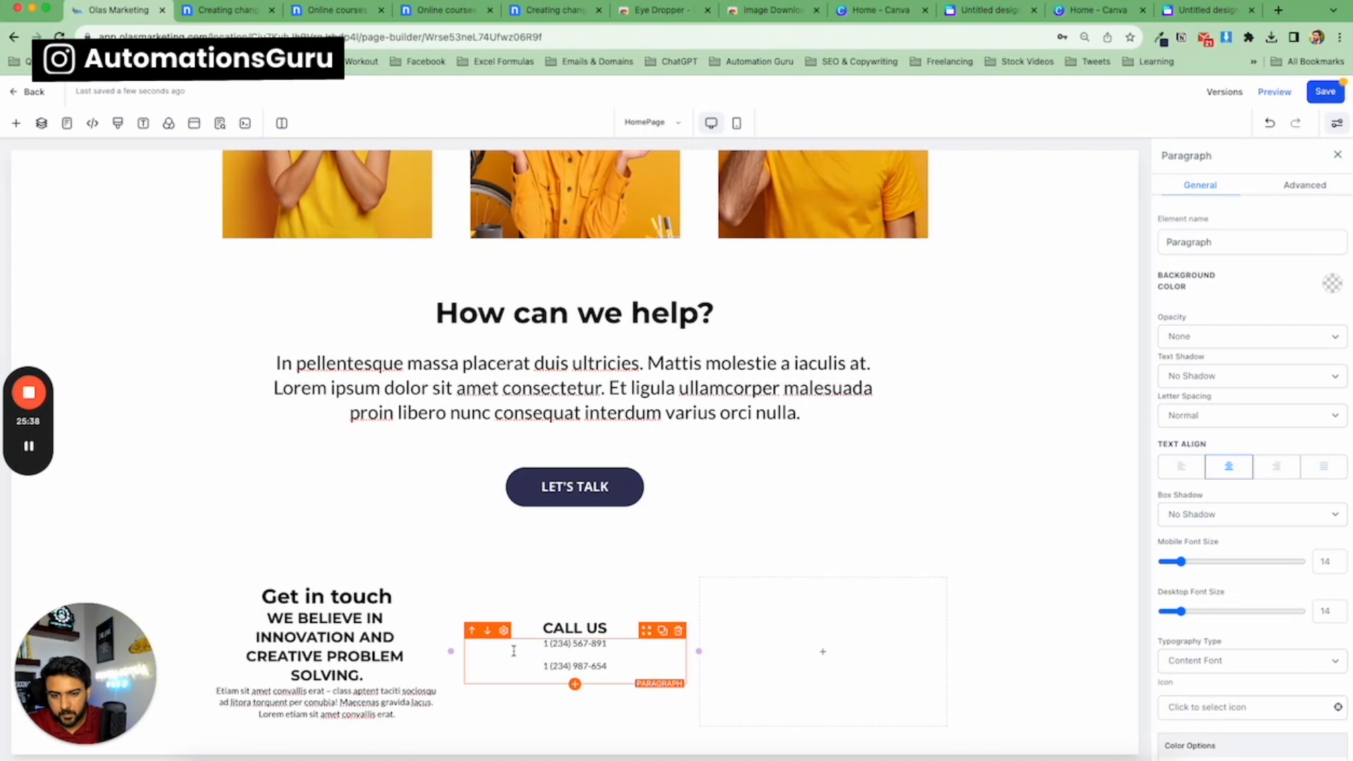
{"action": "key", "text": "BackSpace"}
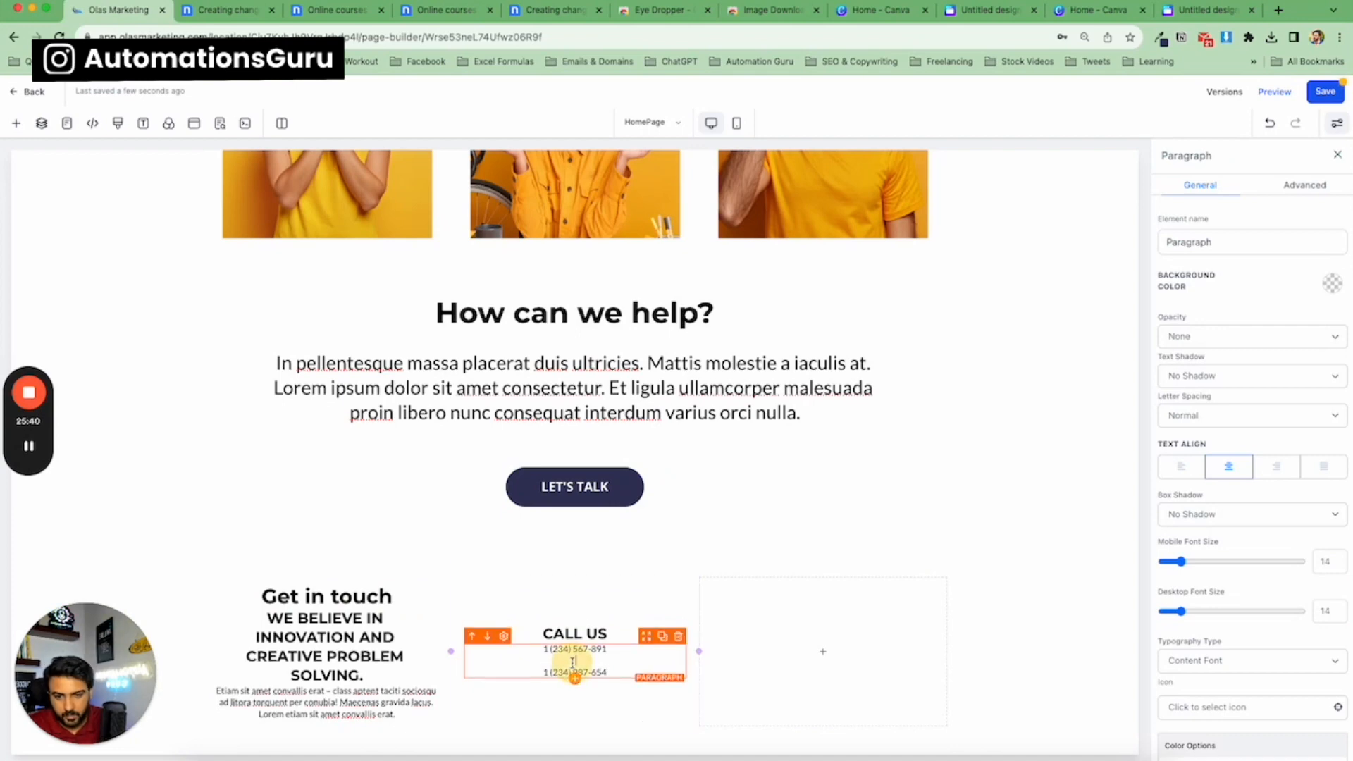
Copy the 'LOCATION' heading from the template.
{"action": "left_click", "coordinate": [226, 10]}
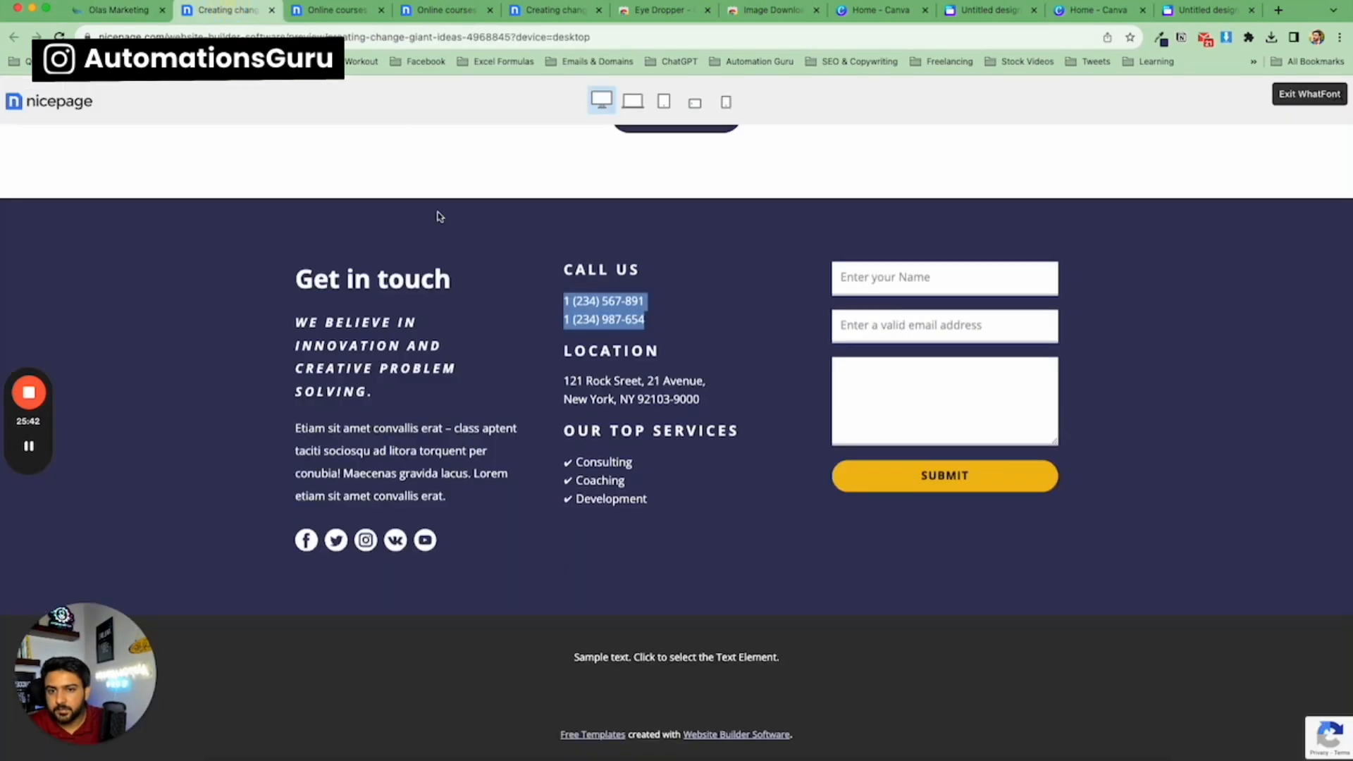
{"action": "double_click", "coordinate": [588, 353]}
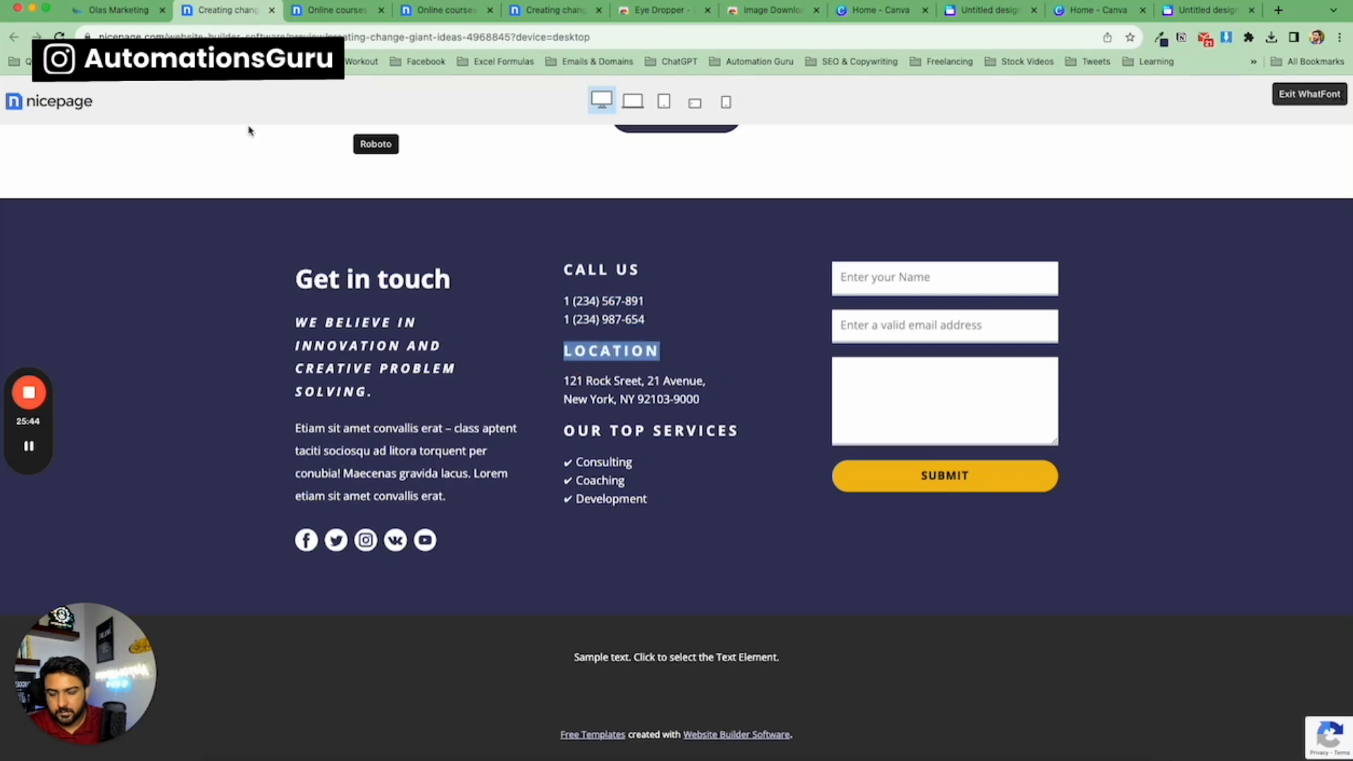
{"action": "left_click", "coordinate": [132, 14]}
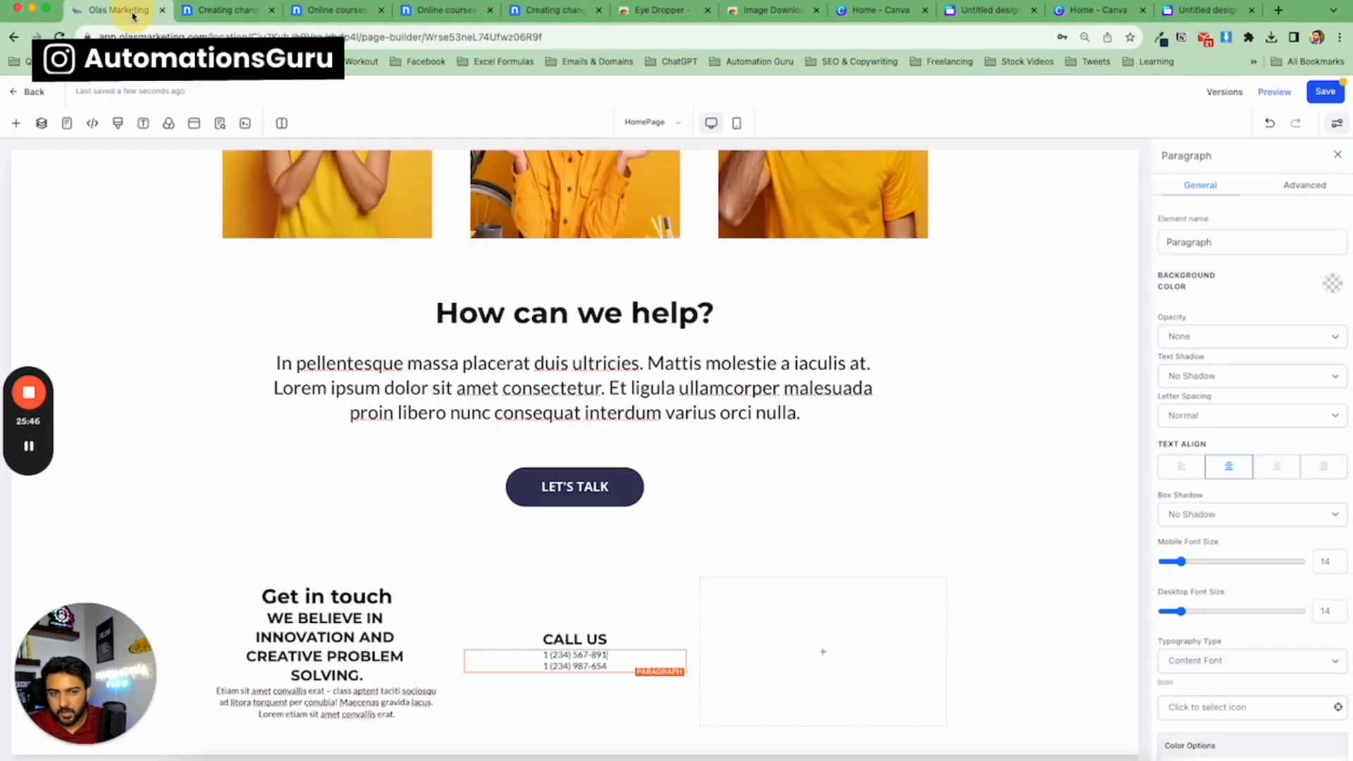
Select the new section and set its top and bottom padding to 100.
{"action": "scroll", "coordinate": [423, 560], "scroll_direction": "down", "scroll_amount": 1}
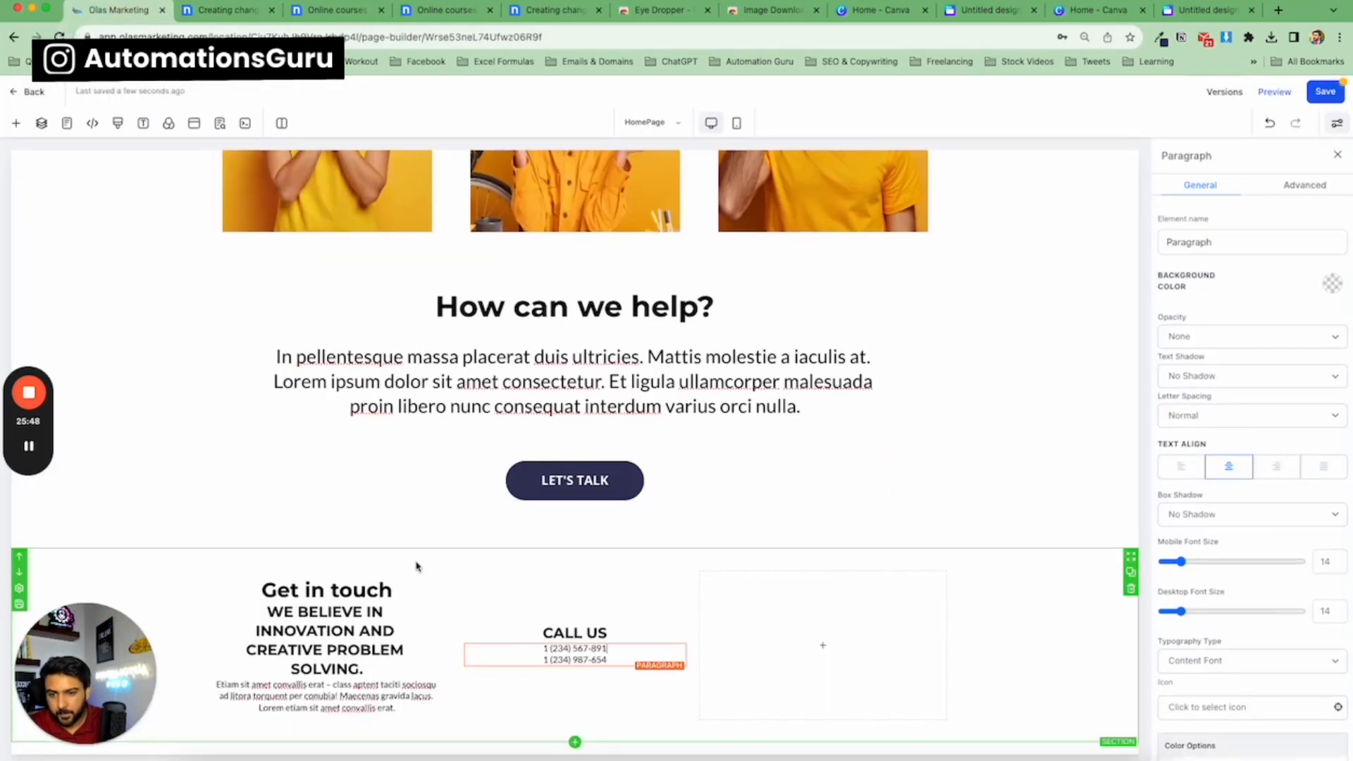
{"action": "left_click", "coordinate": [415, 552]}
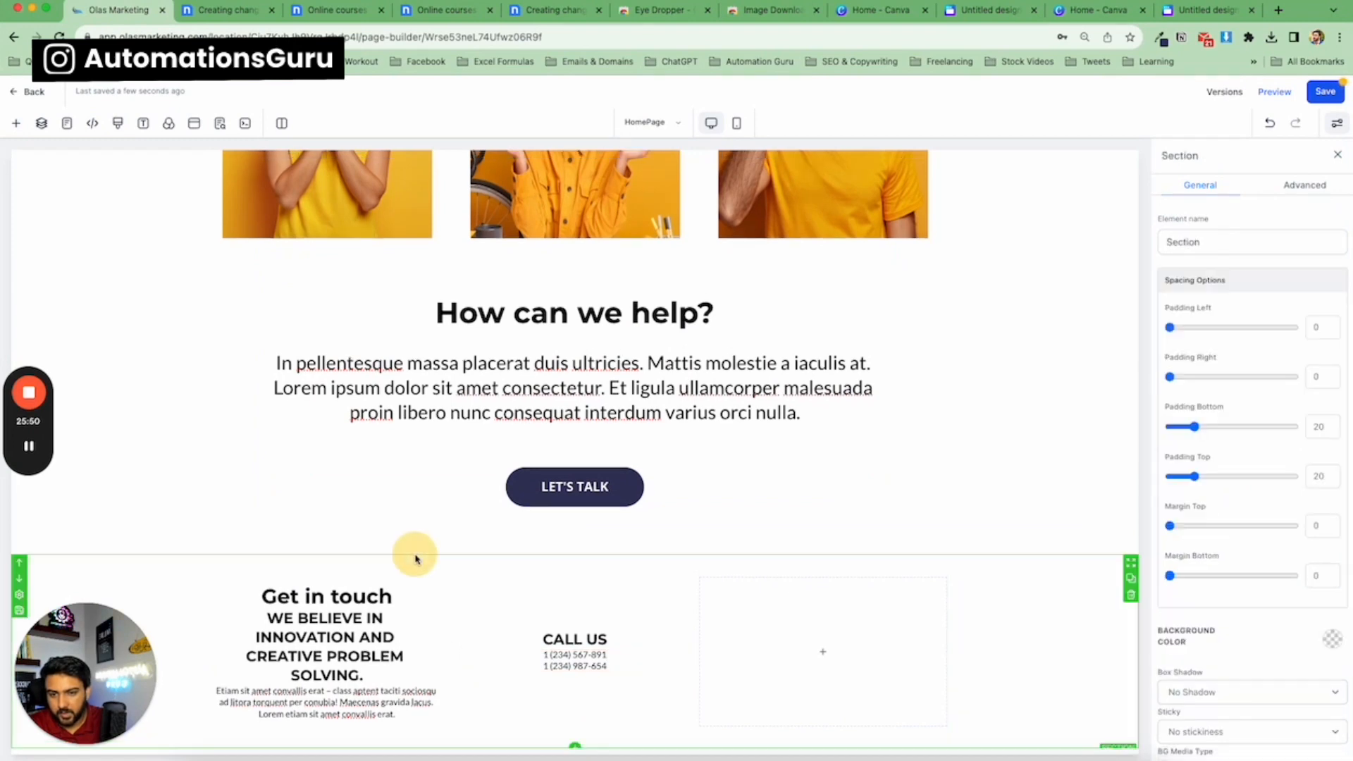
{"action": "scroll", "coordinate": [1268, 465], "scroll_direction": "down", "scroll_amount": 1}
{"action": "mouse_move", "coordinate": [1217, 486]}
{"action": "left_mouse_down"}
{"action": "mouse_move", "coordinate": [1304, 489]}
{"action": "mouse_move", "coordinate": [1233, 487]}
{"action": "left_mouse_up"}
{"action": "left_click_drag", "start_coordinate": [1250, 537], "coordinate": [1180, 537]}
{"action": "left_click_drag", "start_coordinate": [1232, 487], "coordinate": [1144, 535]}
{"action": "left_click_drag", "start_coordinate": [1195, 438], "coordinate": [1299, 439]}
{"action": "left_click_drag", "start_coordinate": [1194, 388], "coordinate": [1292, 393]}
{"action": "scroll", "coordinate": [575, 506], "scroll_direction": "down", "scroll_amount": 3}
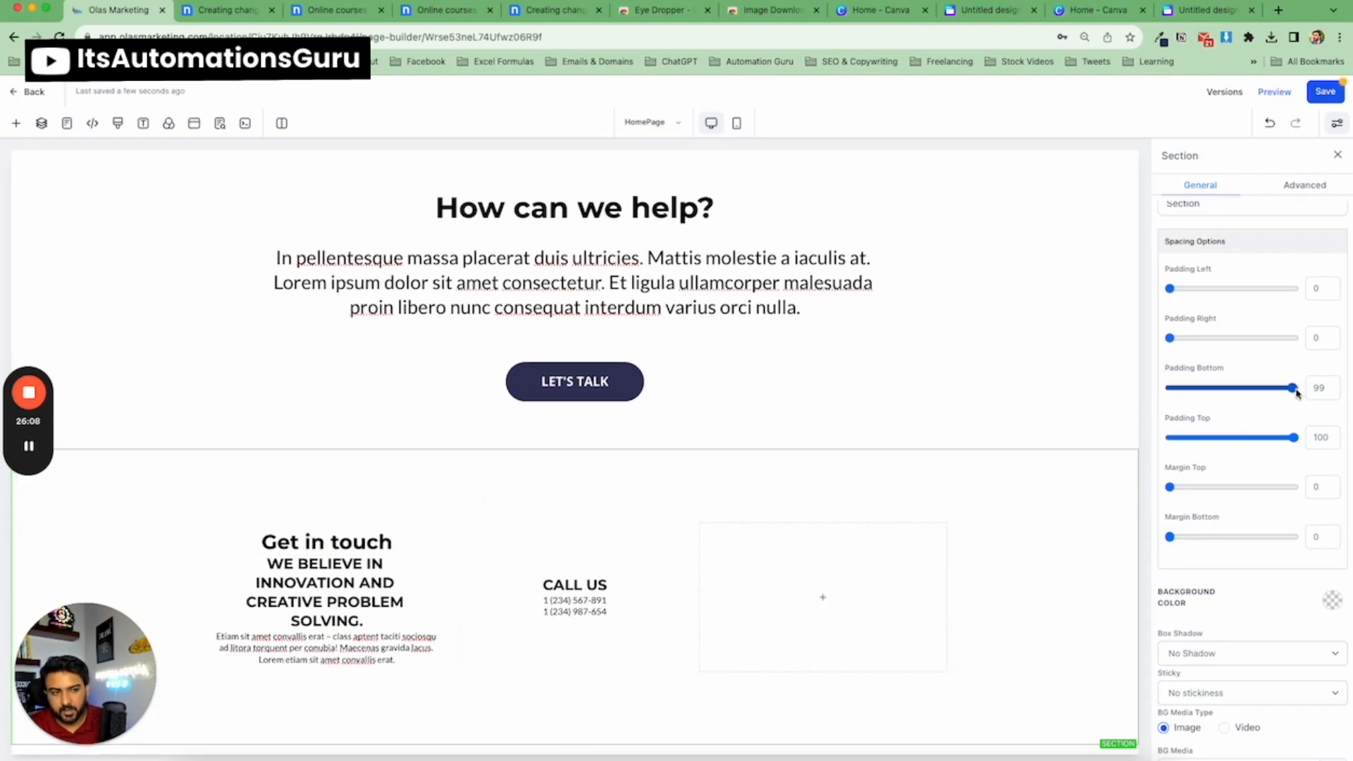
{"action": "left_click_drag", "start_coordinate": [1297, 393], "coordinate": [1301, 392]}
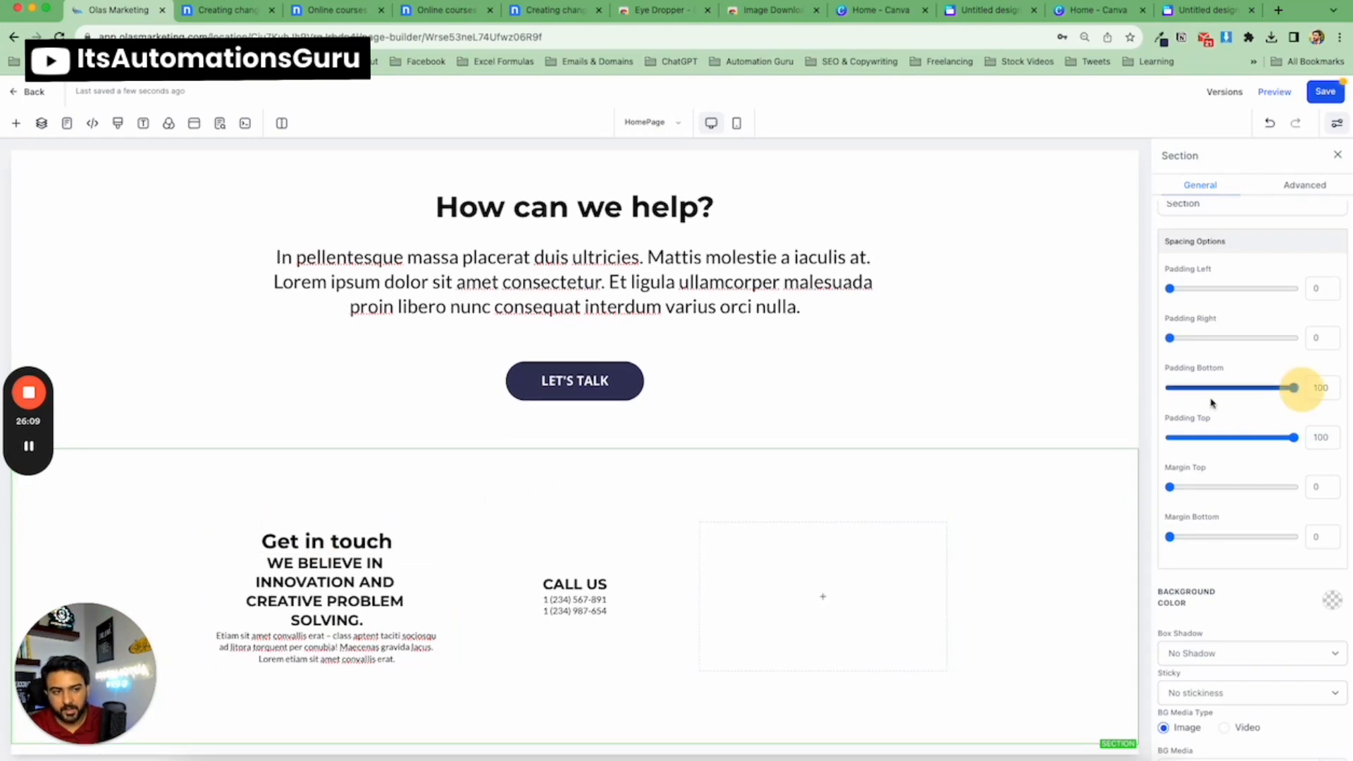
Sample the template footer's dark background colour with the eye dropper and copy its hex code #34365a.
{"action": "left_click", "coordinate": [303, 517]}
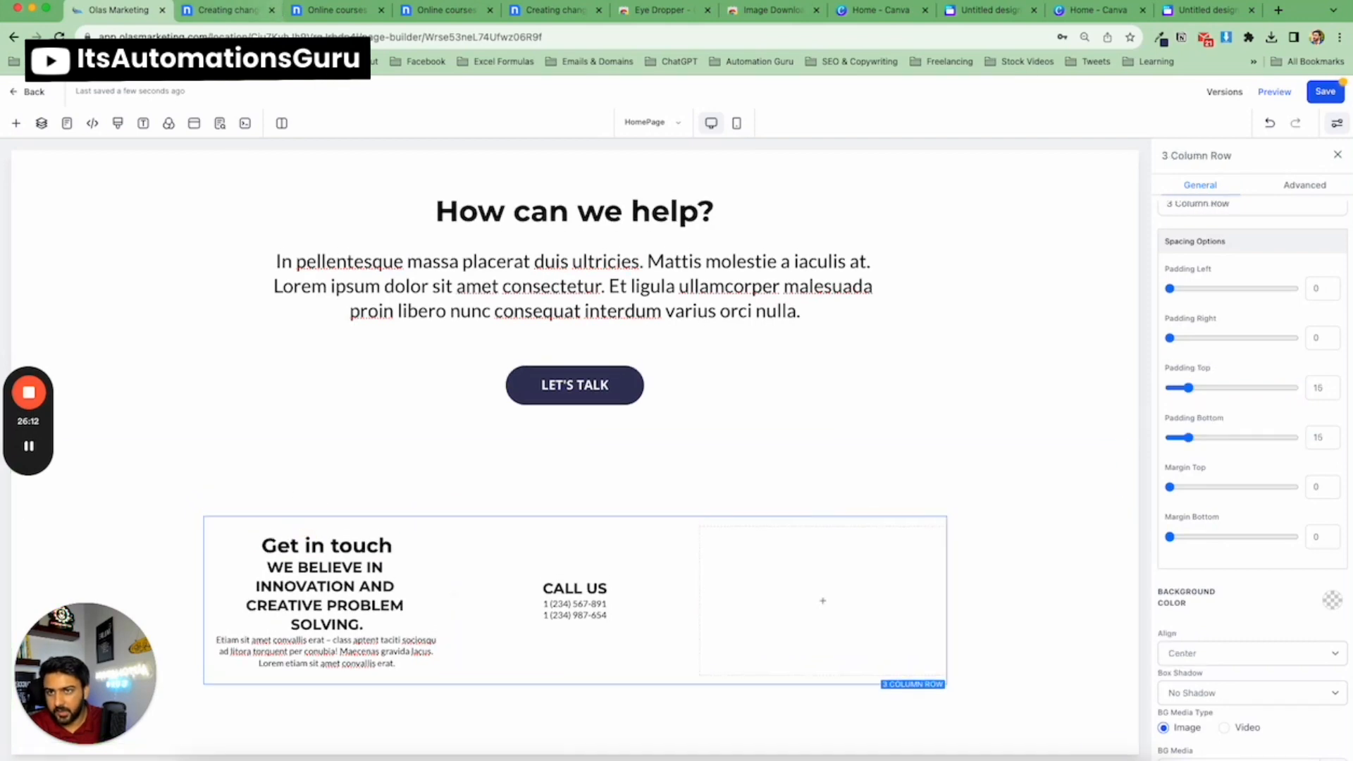
{"action": "left_click", "coordinate": [233, 13]}
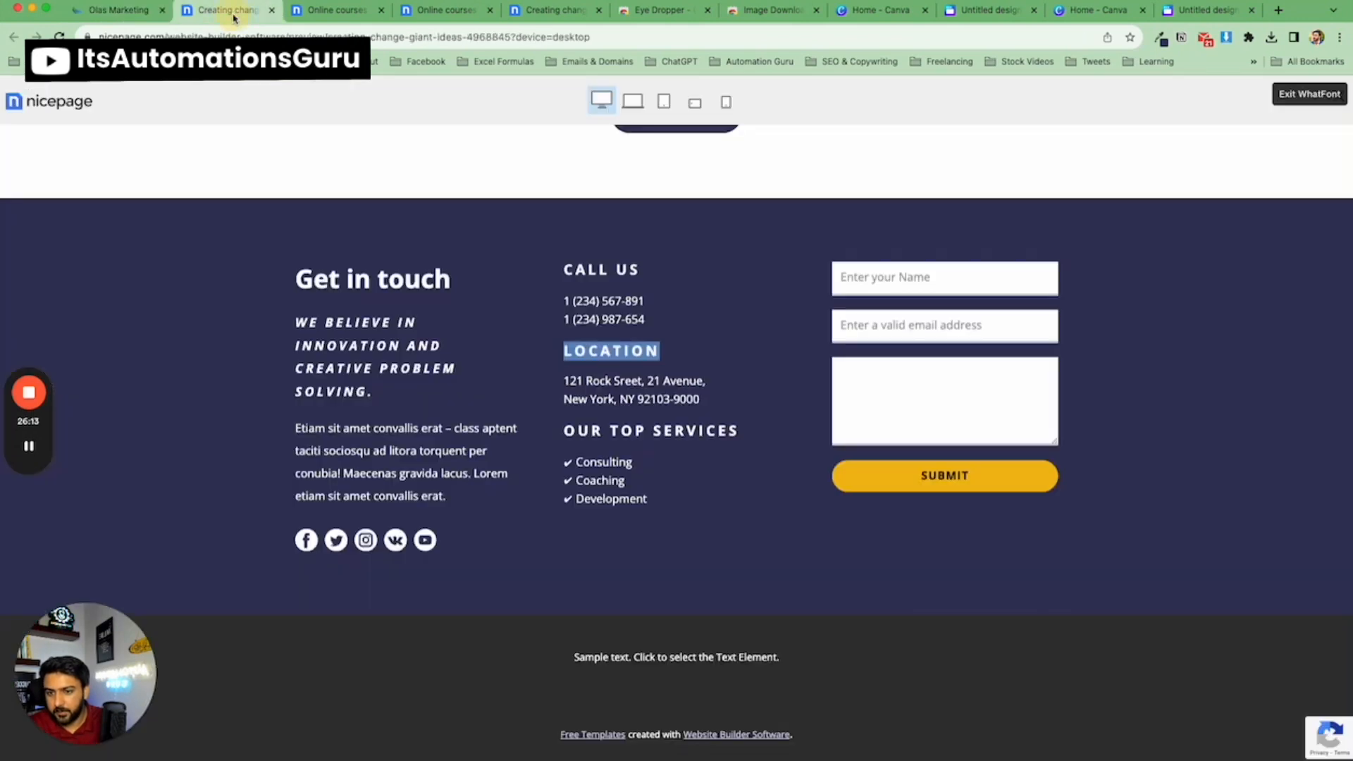
{"action": "left_click", "coordinate": [131, 14]}
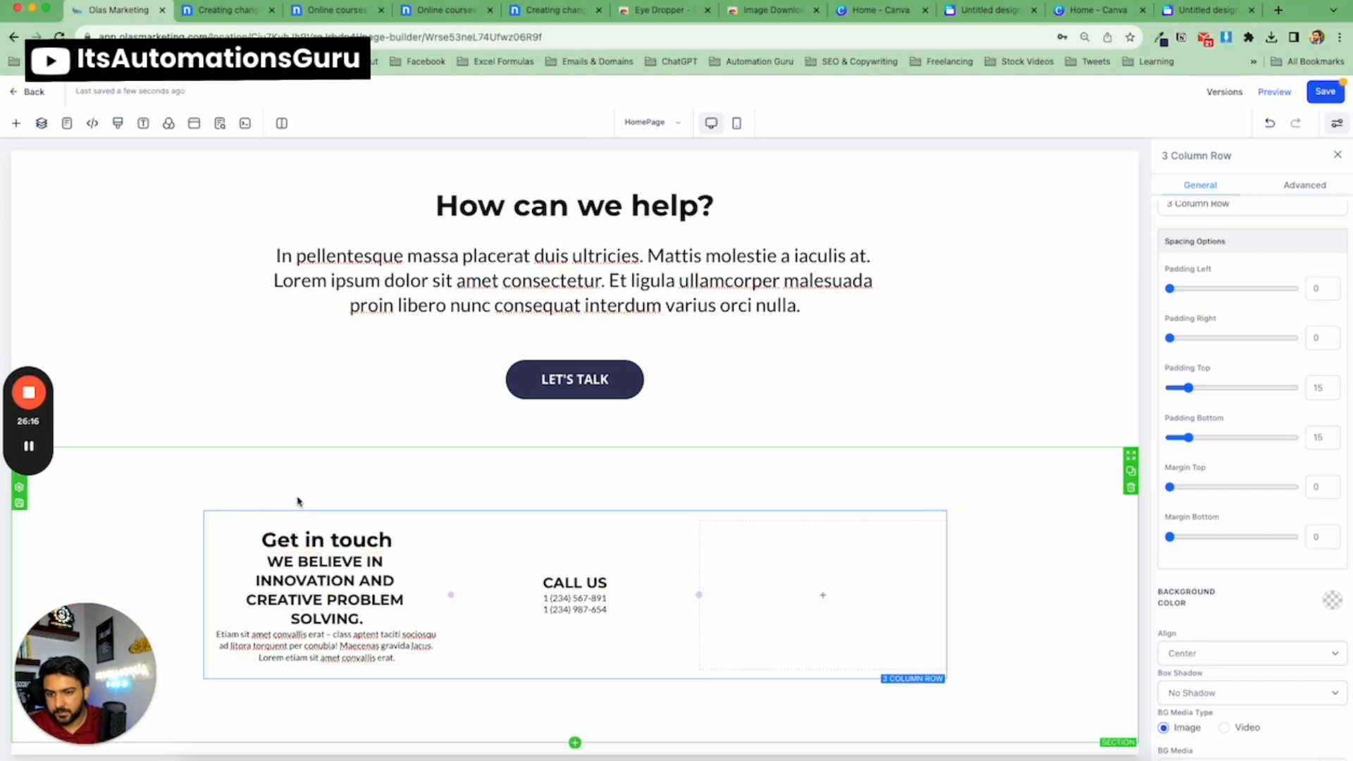
{"action": "left_click", "coordinate": [246, 12]}
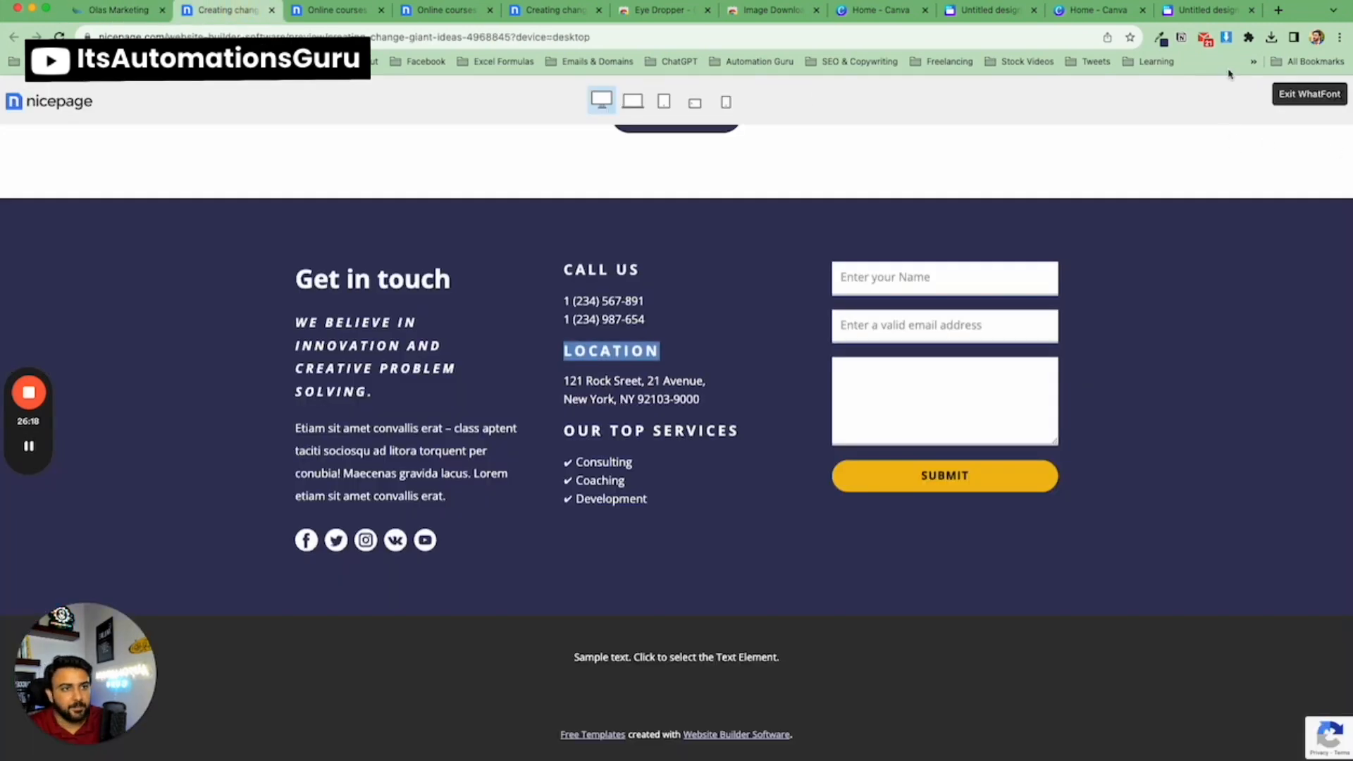
{"action": "left_click", "coordinate": [1161, 38]}
{"action": "left_click", "coordinate": [914, 98]}
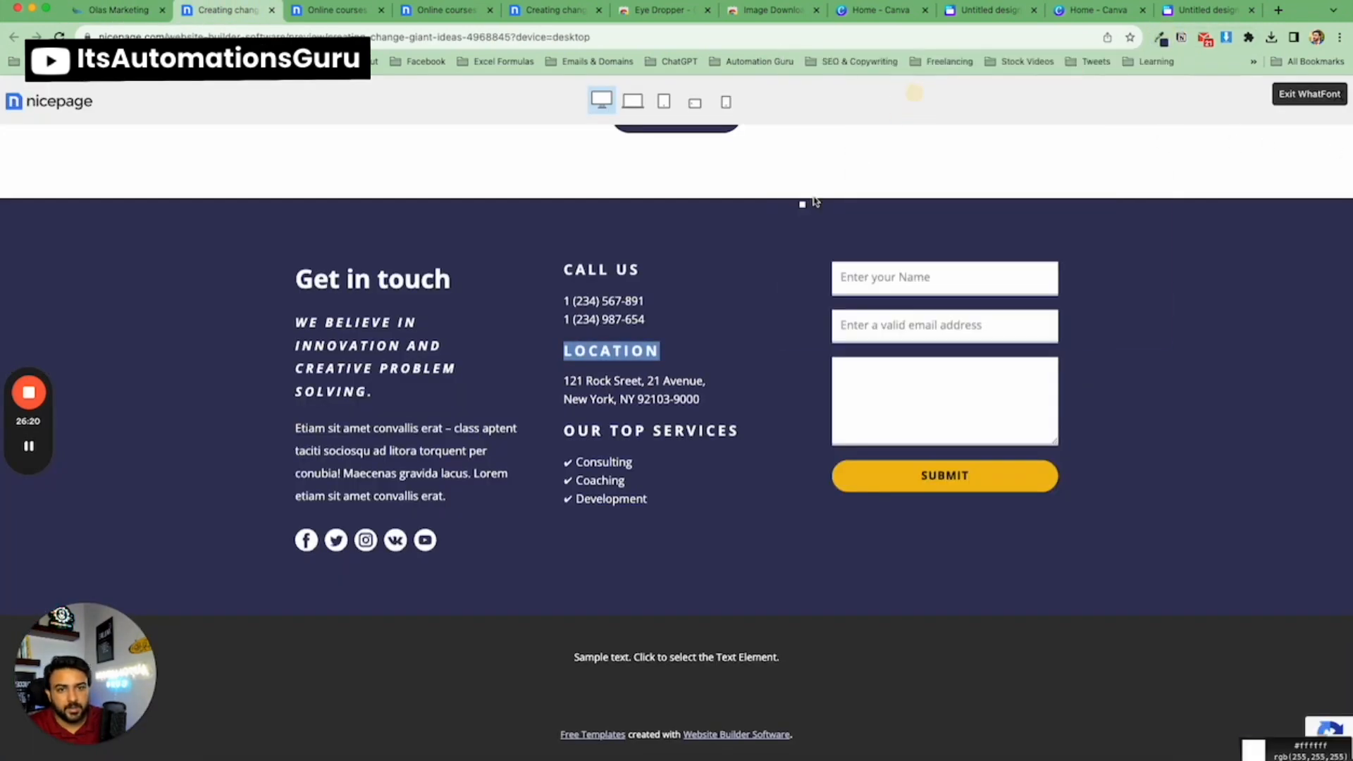
{"action": "left_click", "coordinate": [1161, 38]}
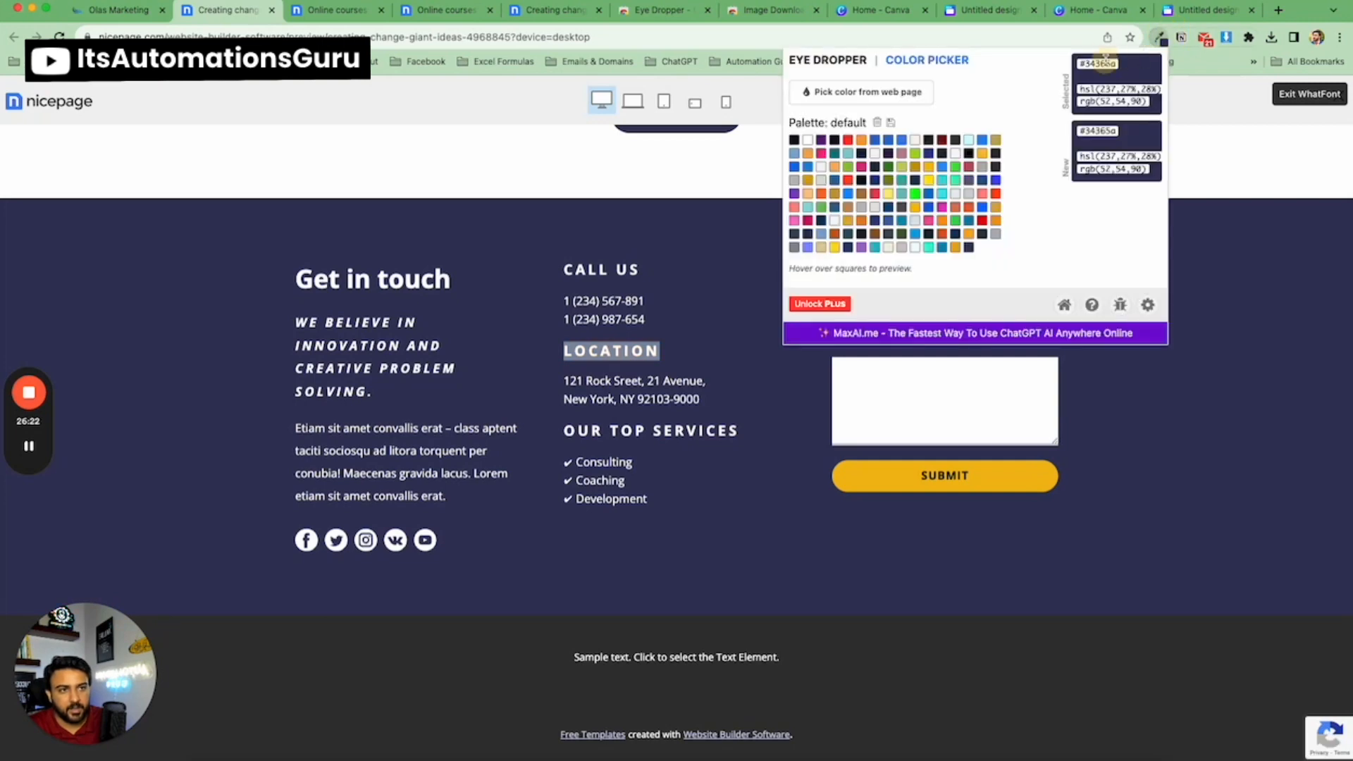
{"action": "double_click", "coordinate": [1107, 62]}
{"action": "key", "text": "ctrl+c"}
{"action": "left_click", "coordinate": [116, 11]}
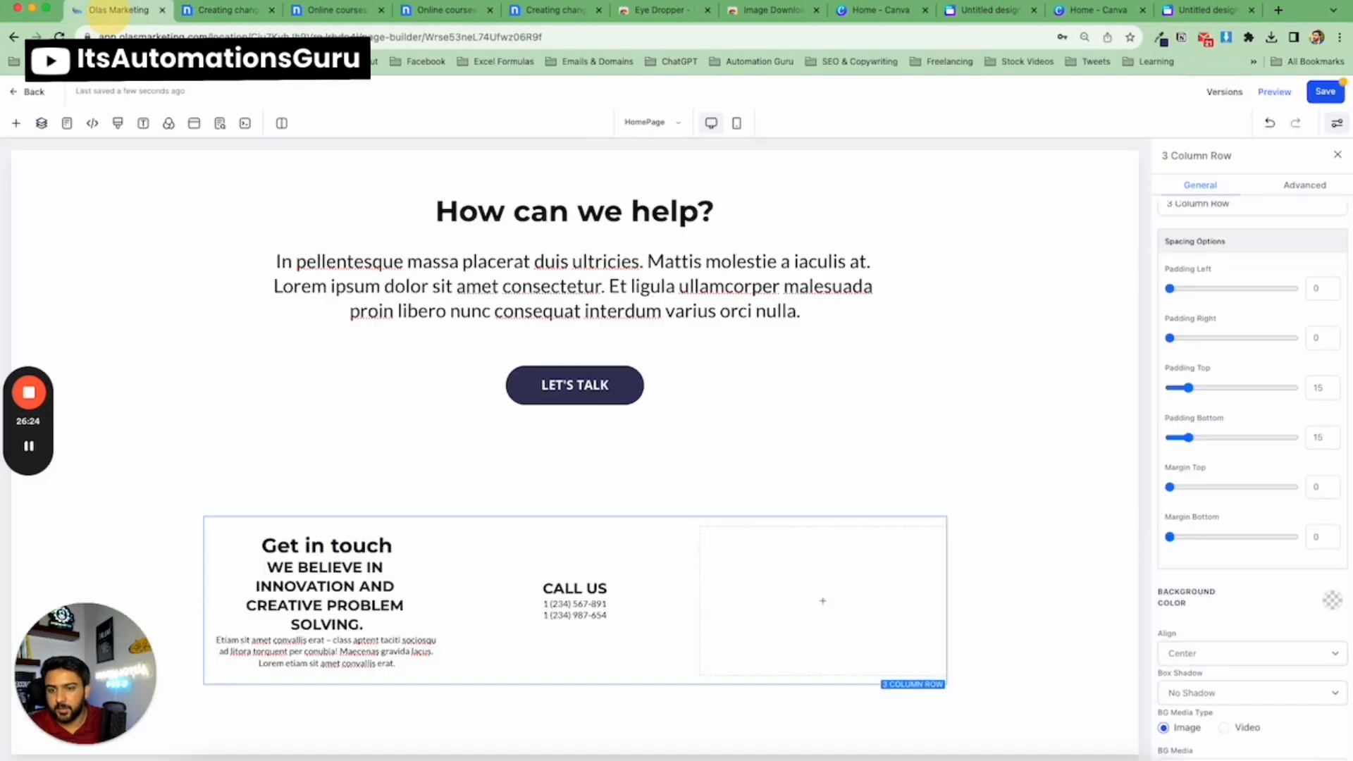
Set the new 'Get in touch' section's background colour to the dark navy #34365a.
{"action": "left_click", "coordinate": [310, 489]}
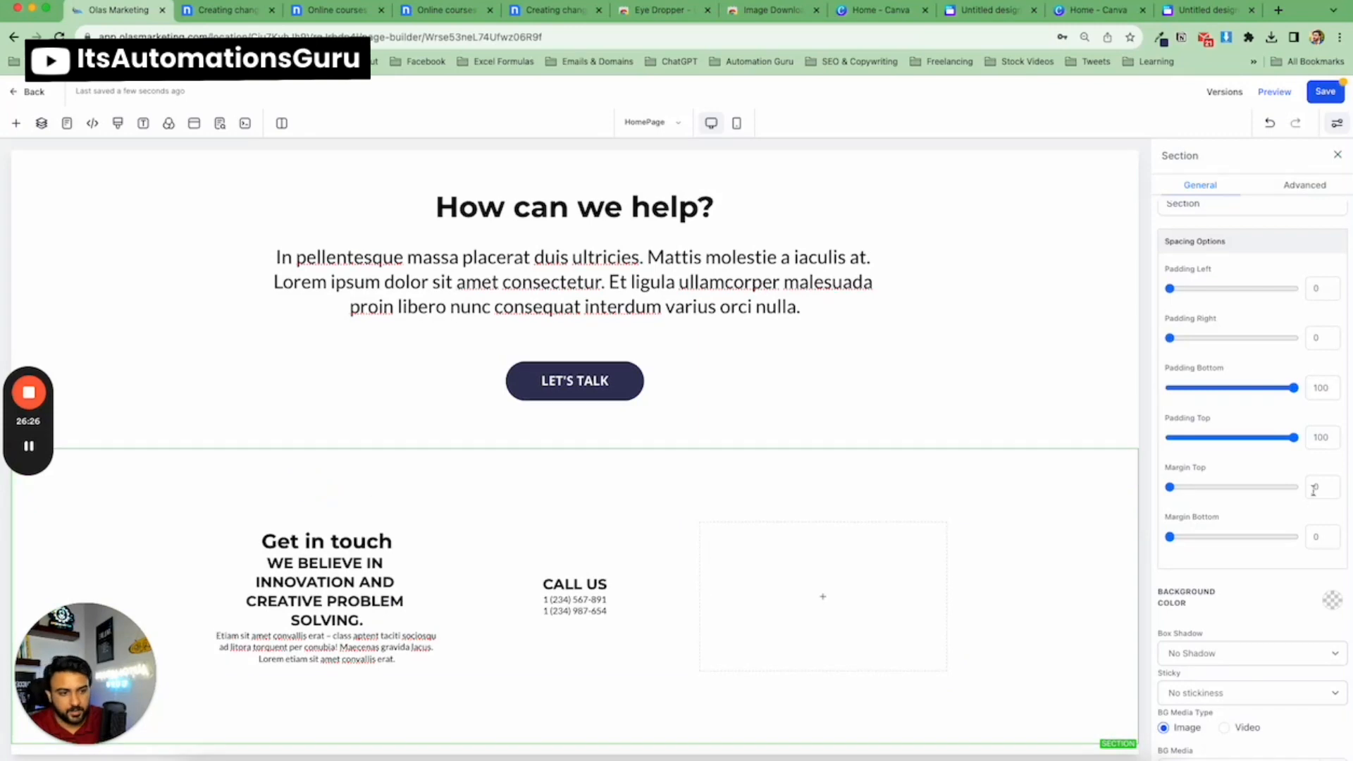
{"action": "scroll", "coordinate": [1313, 490], "scroll_direction": "down", "scroll_amount": 2}
{"action": "left_click", "coordinate": [1329, 525]}
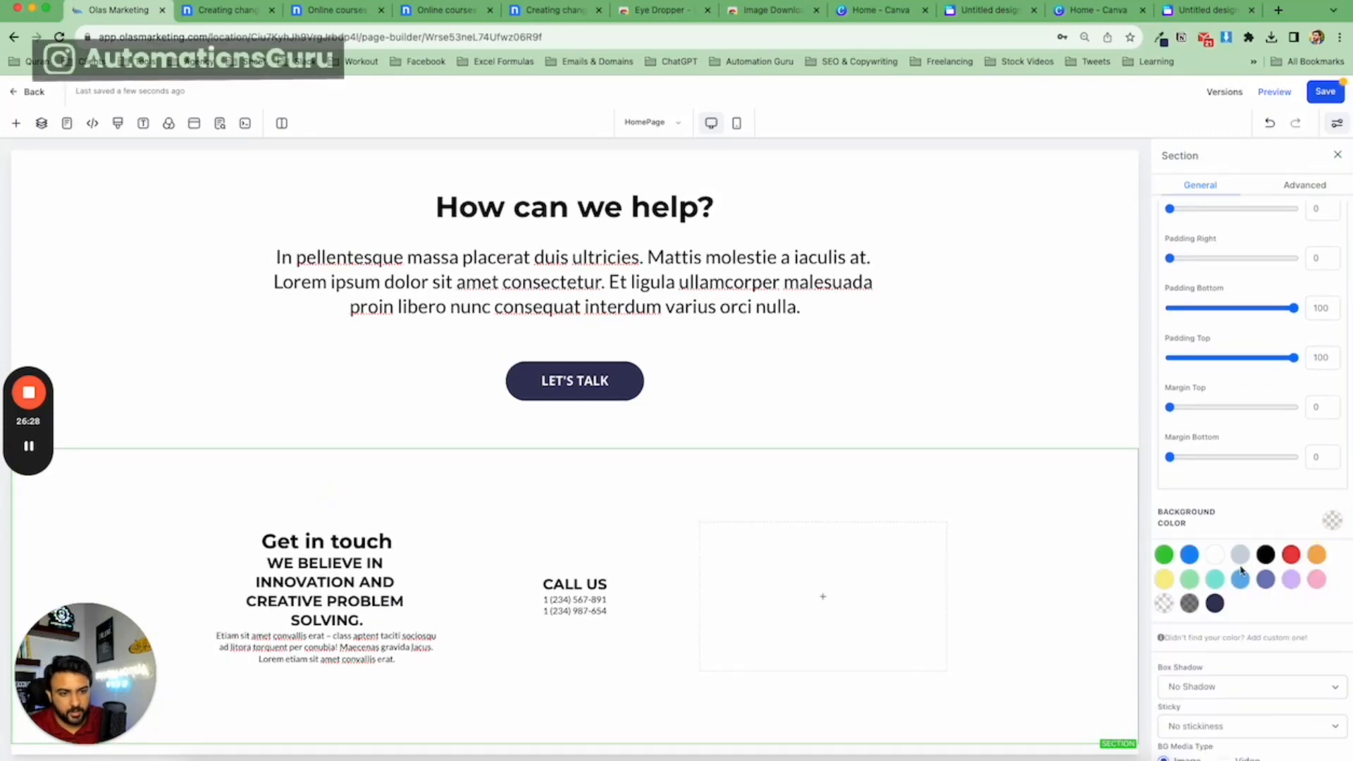
{"action": "left_click", "coordinate": [1220, 636]}
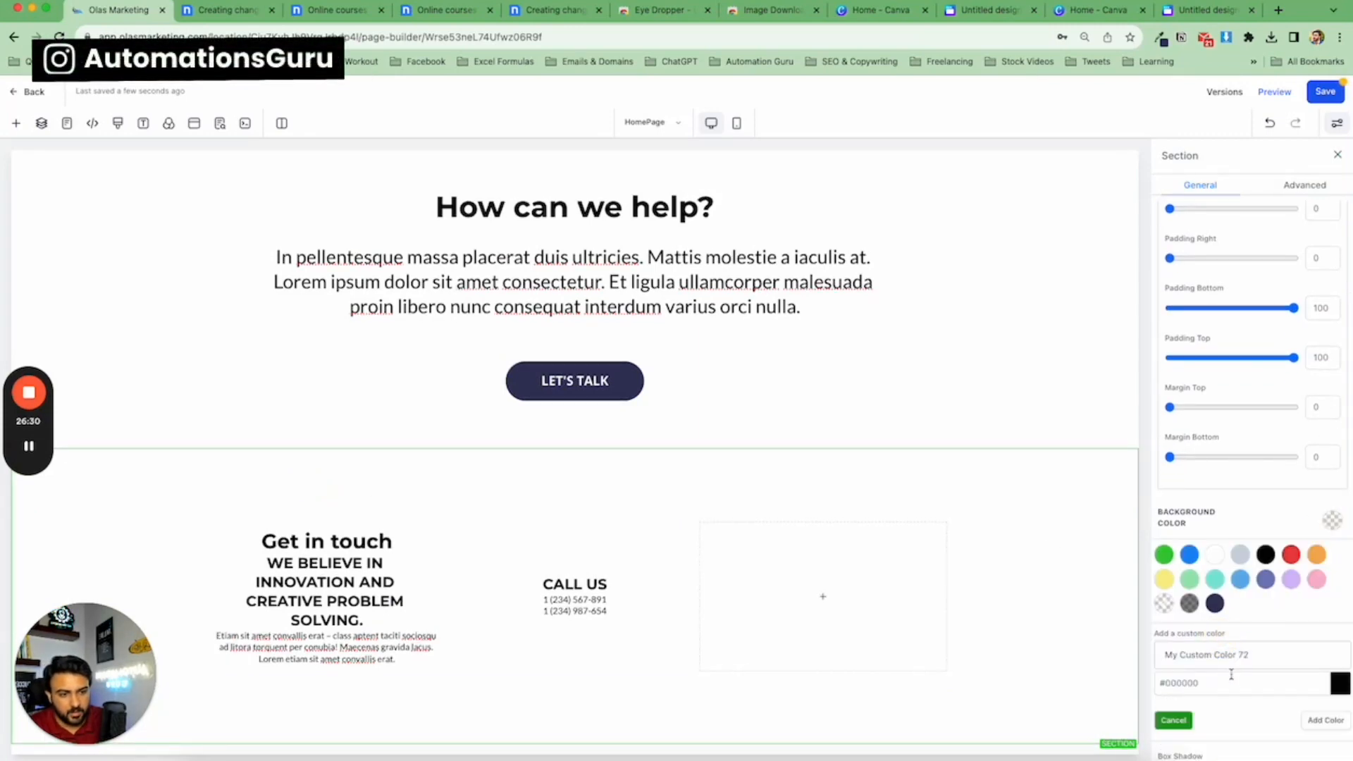
{"action": "double_click", "coordinate": [1232, 683]}
{"action": "key", "text": "ctrl+v"}
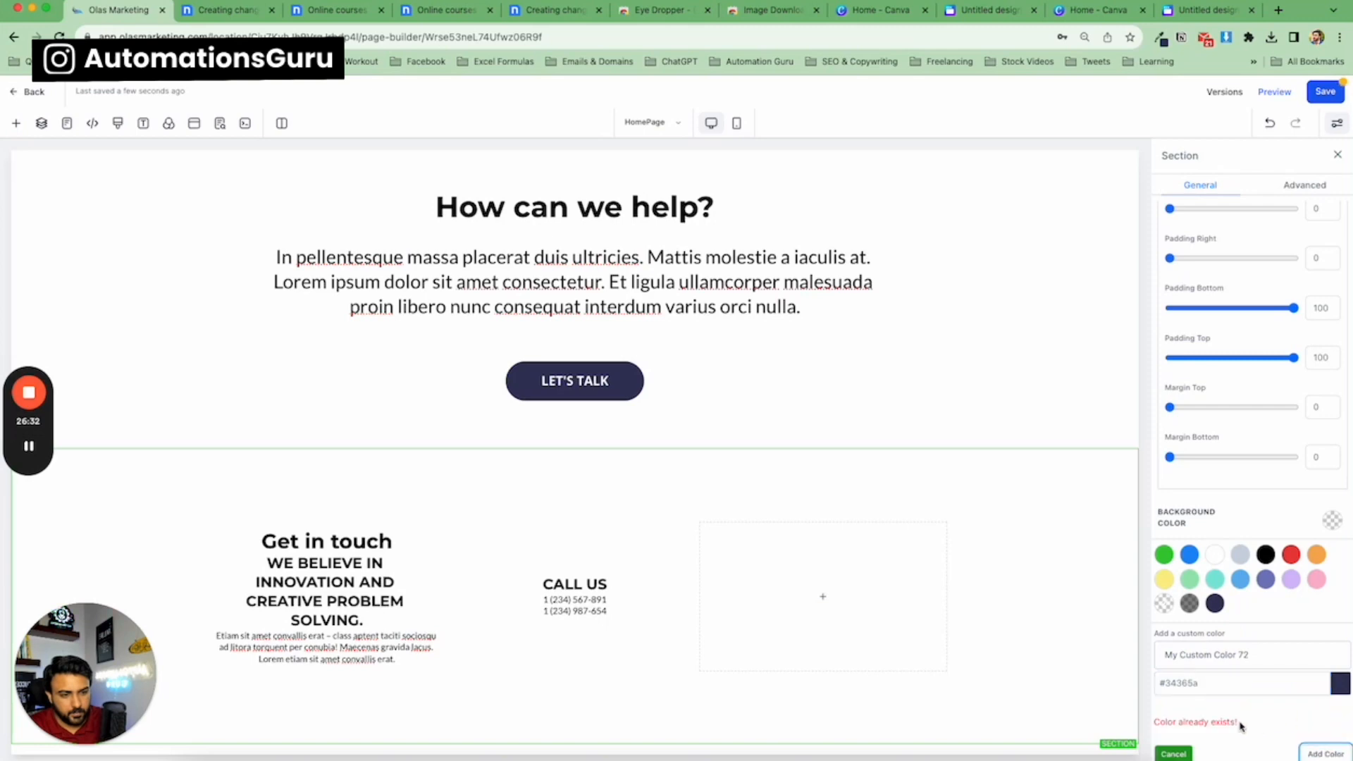
{"action": "left_click", "coordinate": [1216, 606]}
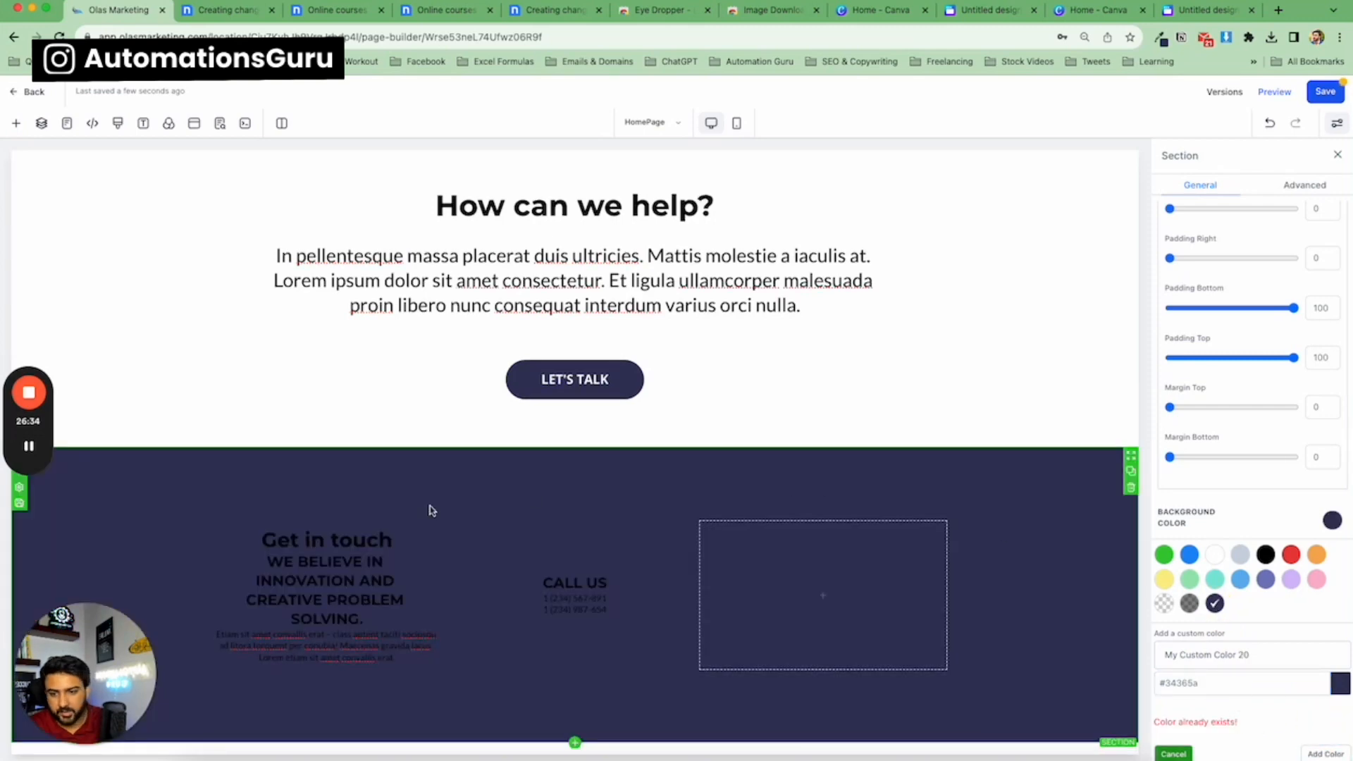
Set the 'Get in touch' headline's text colour and bold text colour to white.
{"action": "left_click", "coordinate": [359, 540]}
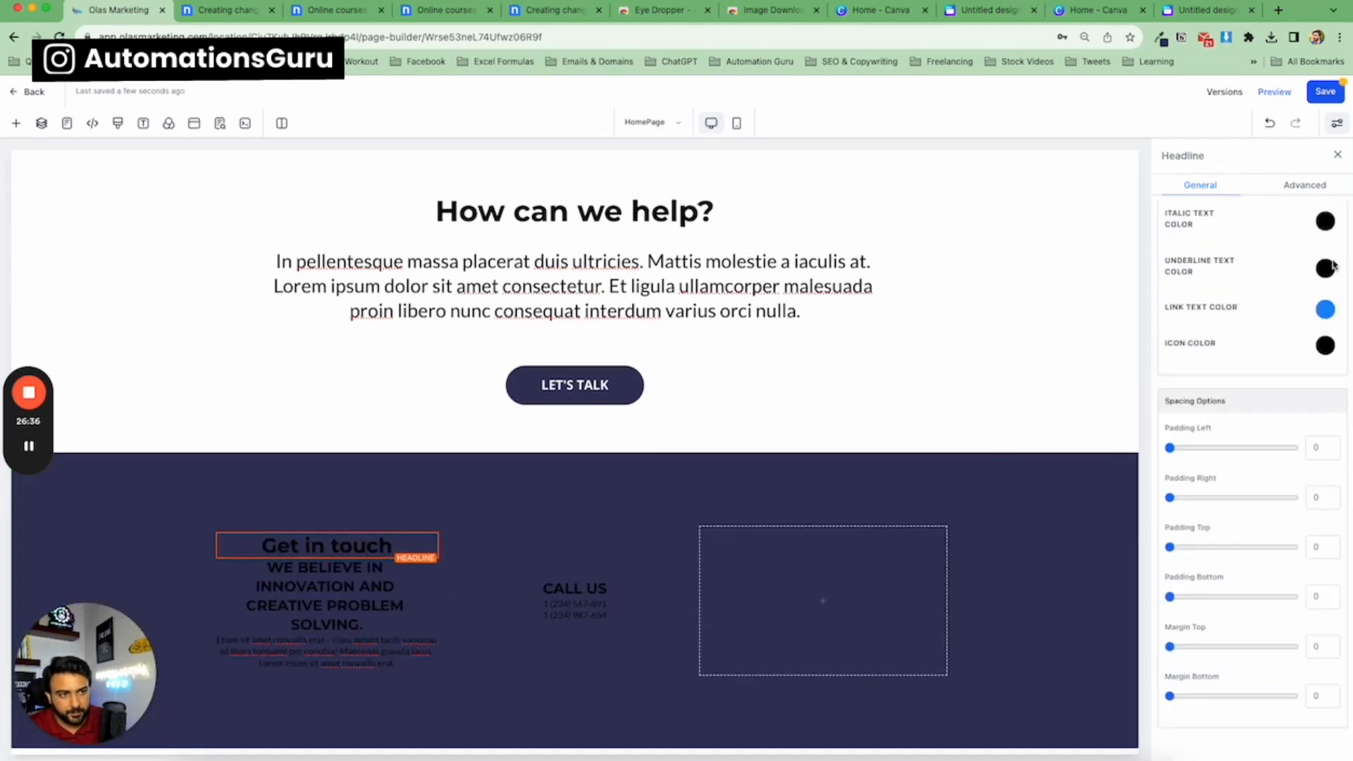
{"action": "scroll", "coordinate": [1328, 282], "scroll_direction": "up", "scroll_amount": 5}
{"action": "left_click", "coordinate": [1325, 319]}
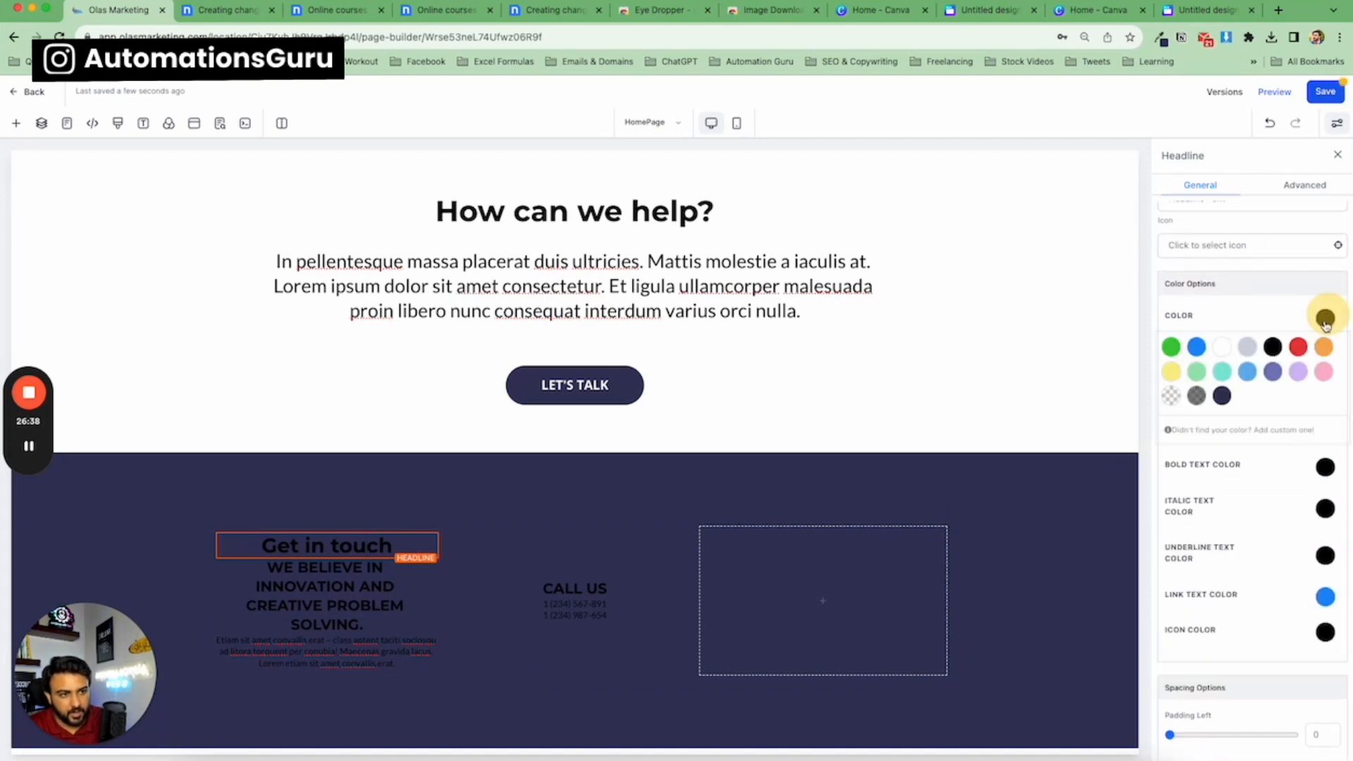
{"action": "left_click", "coordinate": [1222, 347]}
{"action": "left_click", "coordinate": [1325, 467]}
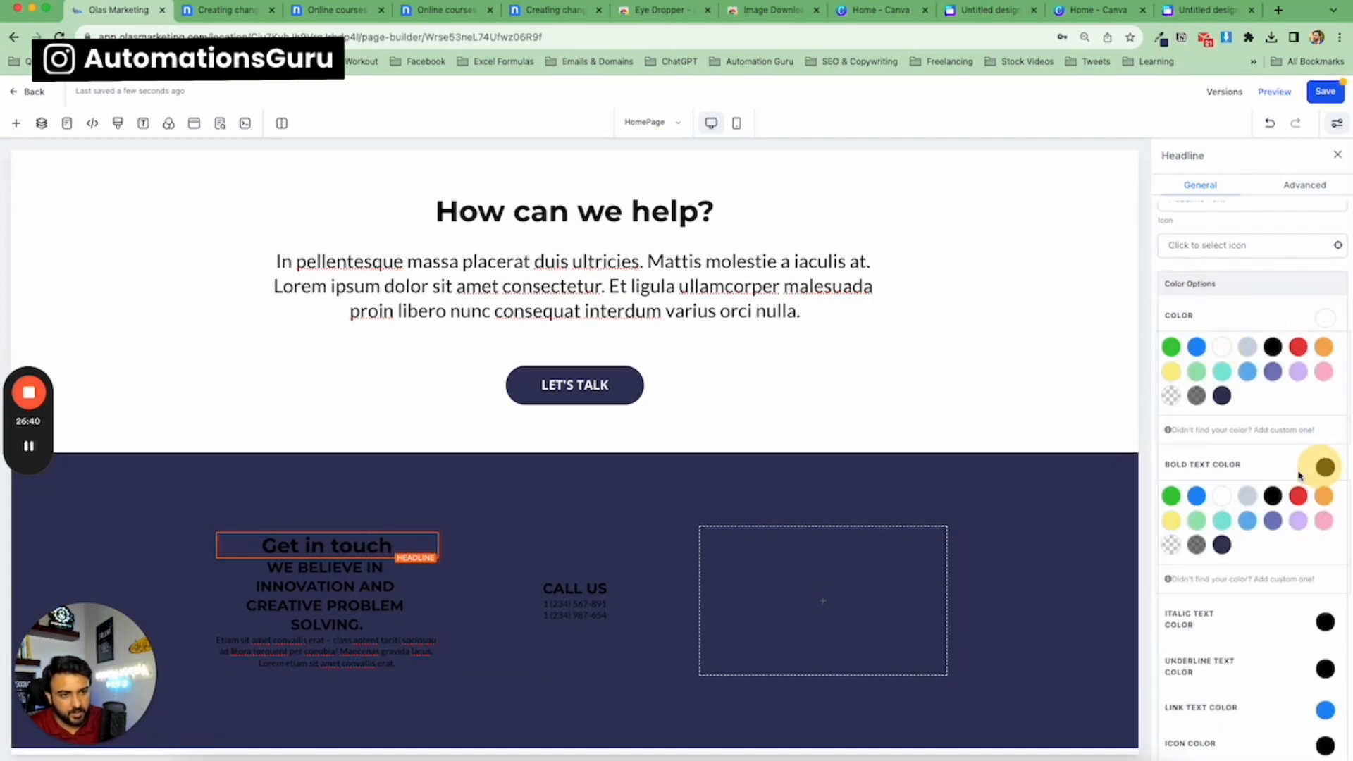
{"action": "left_click", "coordinate": [1222, 497]}
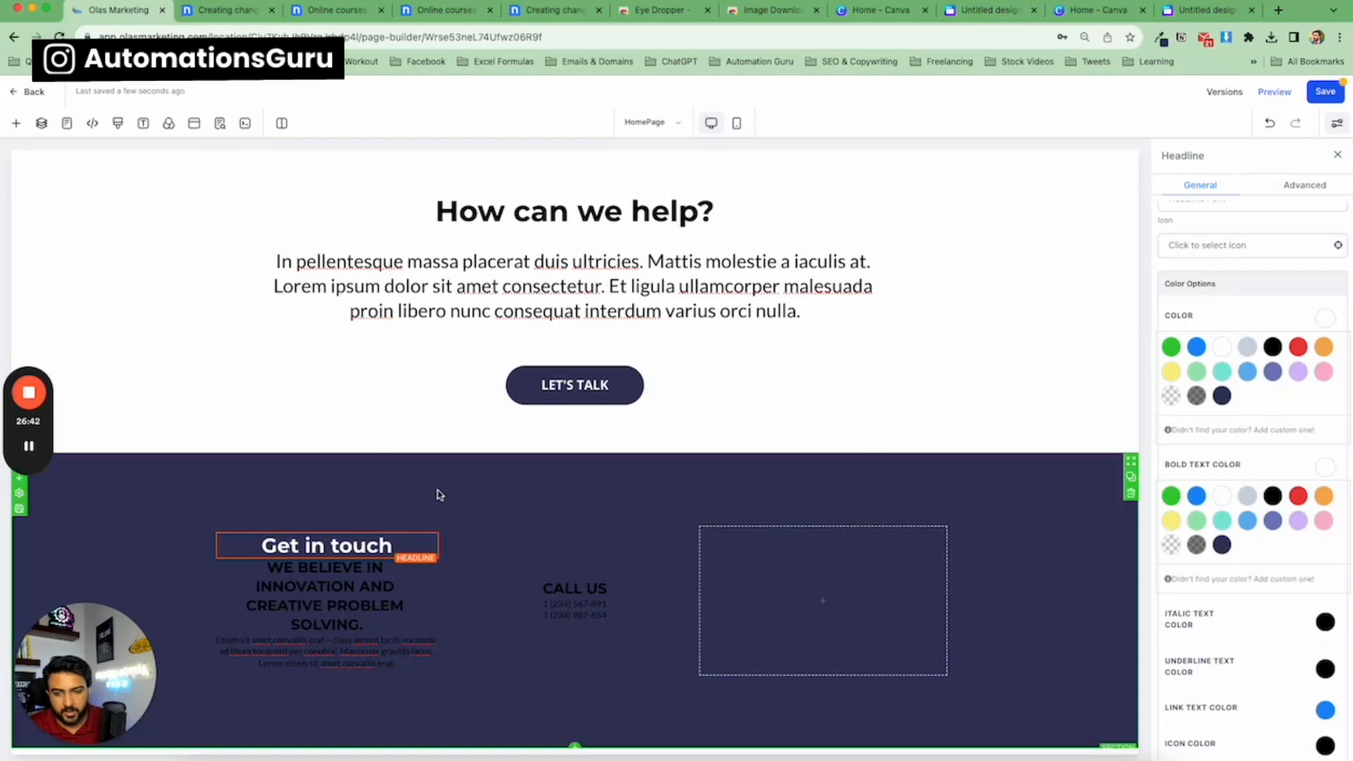
Make the first column's sub-headline bold text and the paragraph text white.
{"action": "left_click", "coordinate": [397, 599]}
{"action": "left_click", "coordinate": [1325, 319]}
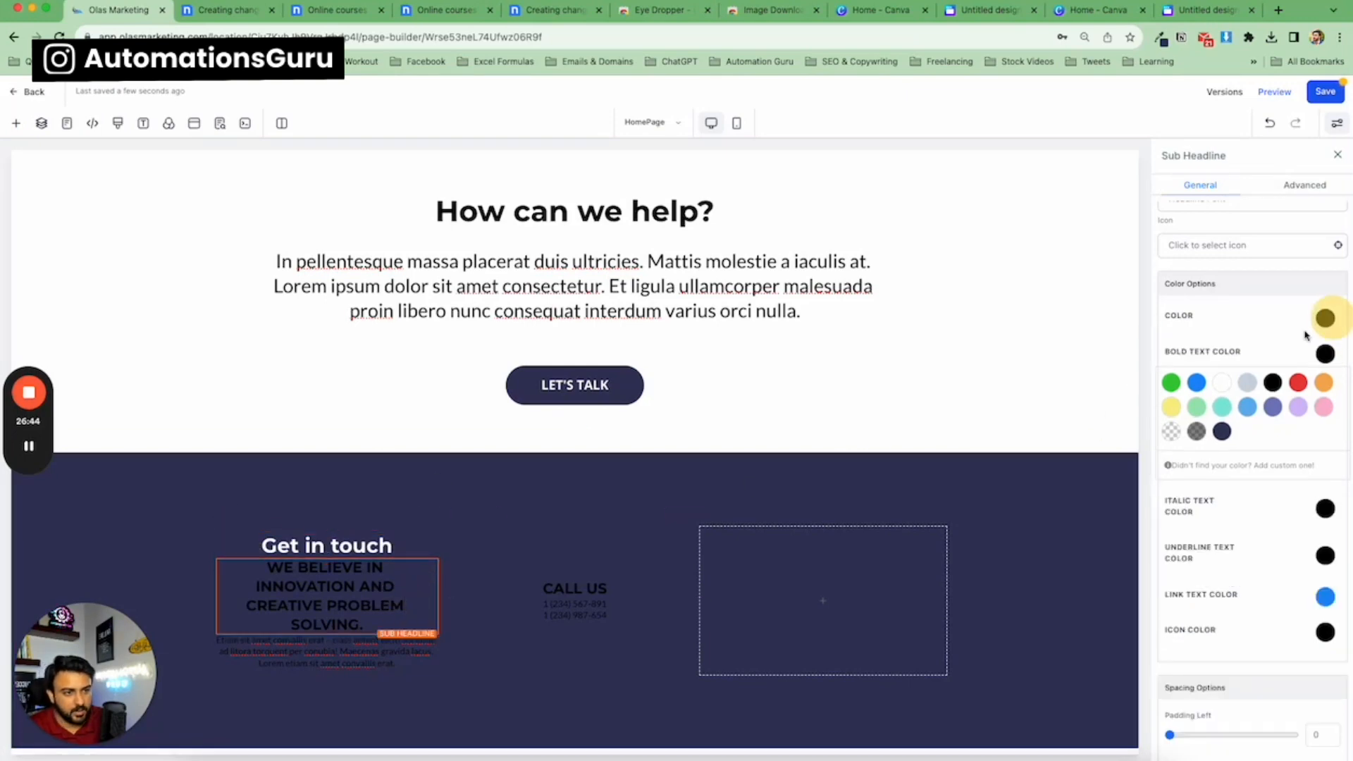
{"action": "left_click", "coordinate": [1222, 382]}
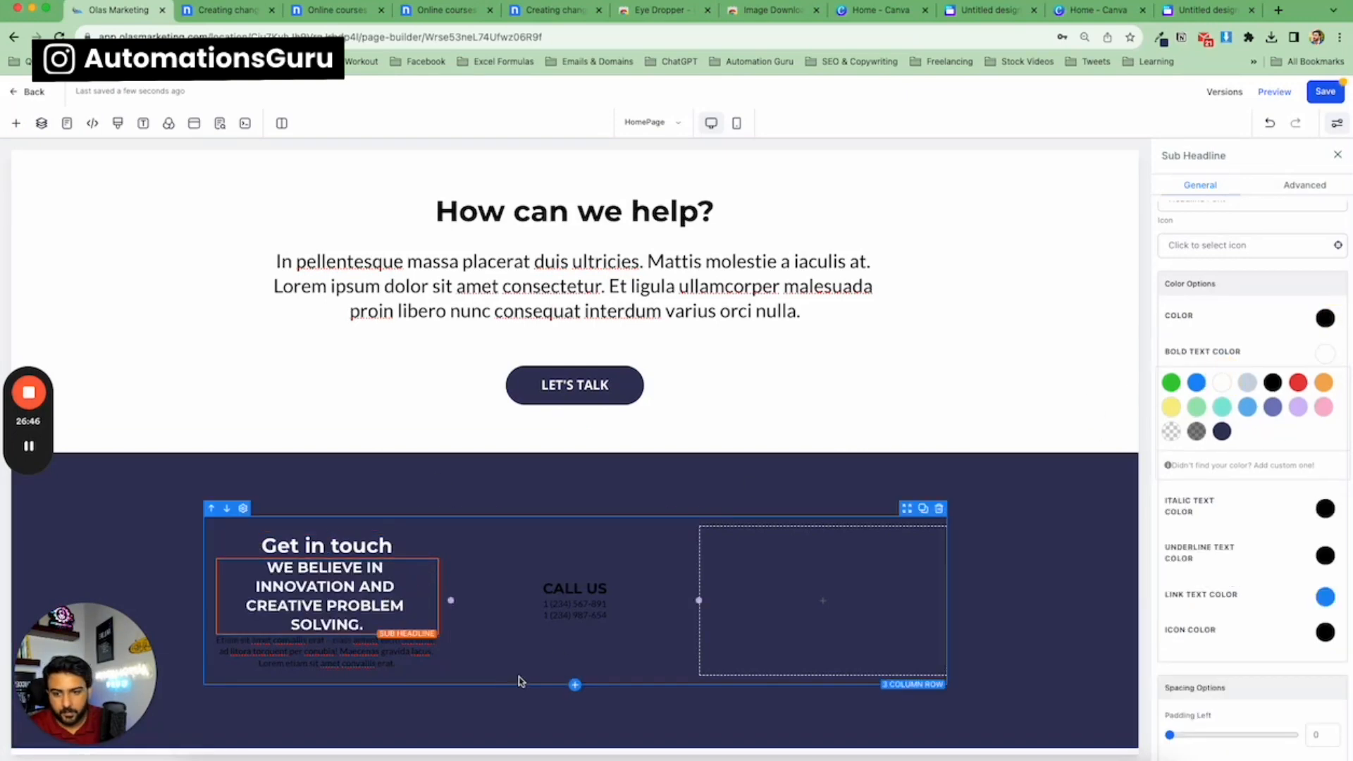
{"action": "left_click", "coordinate": [402, 655]}
{"action": "left_click", "coordinate": [1326, 318]}
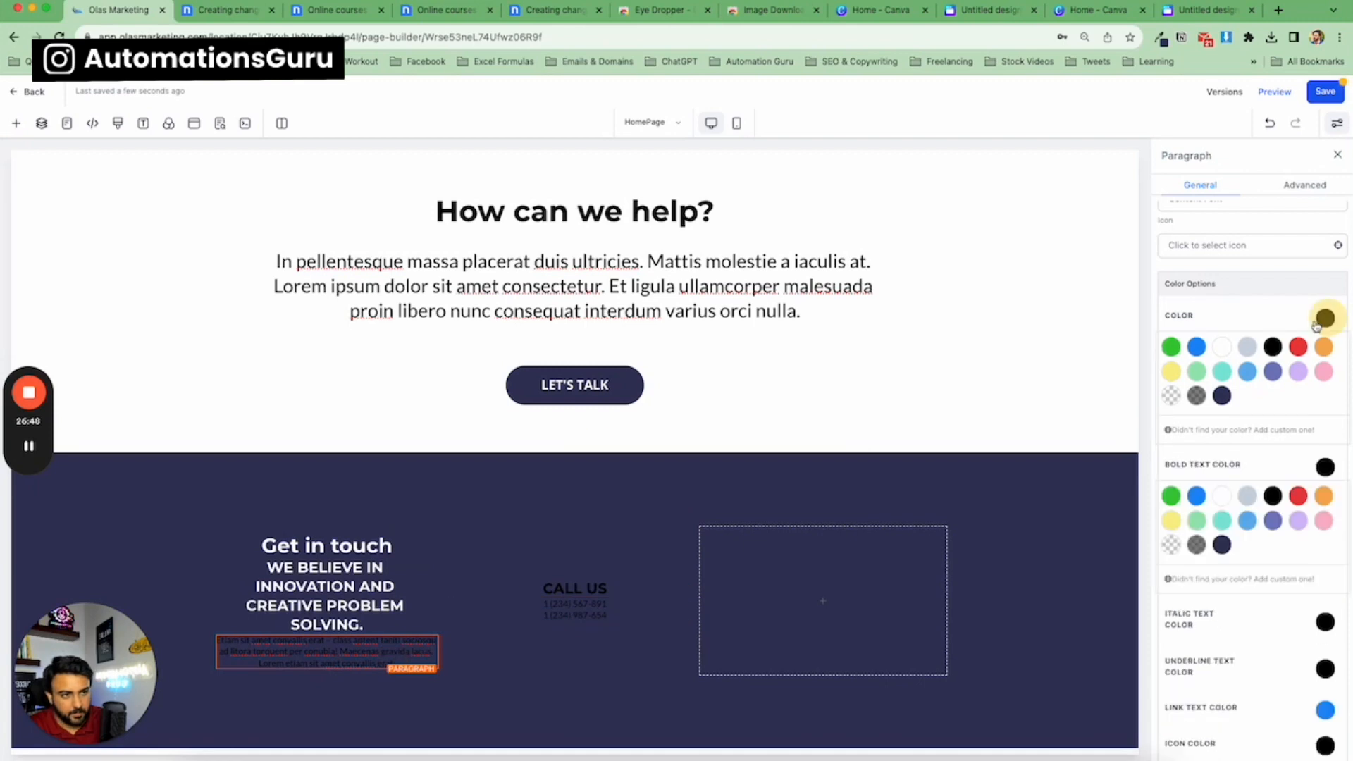
{"action": "left_click", "coordinate": [1225, 348]}
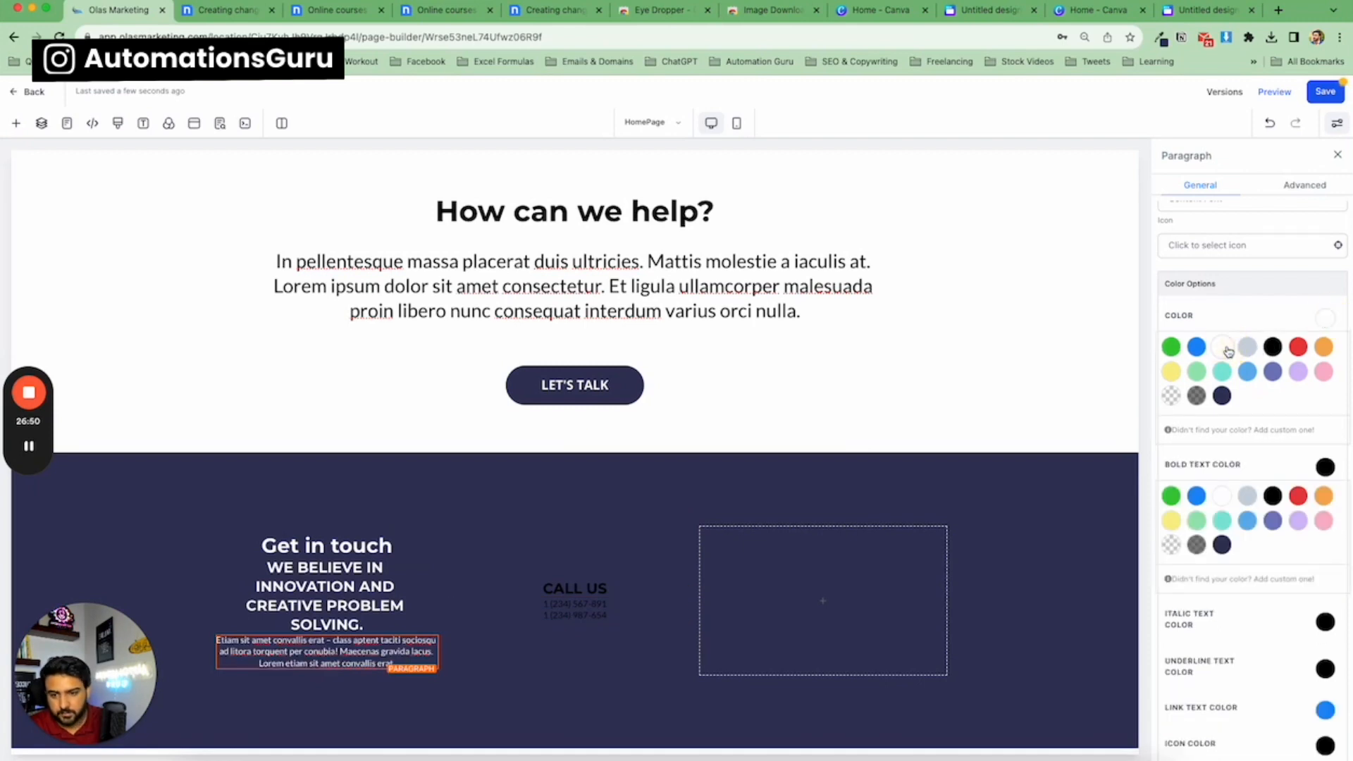
Make the second column's 'CALL US' heading and phone number paragraph white.
{"action": "left_click", "coordinate": [613, 588]}
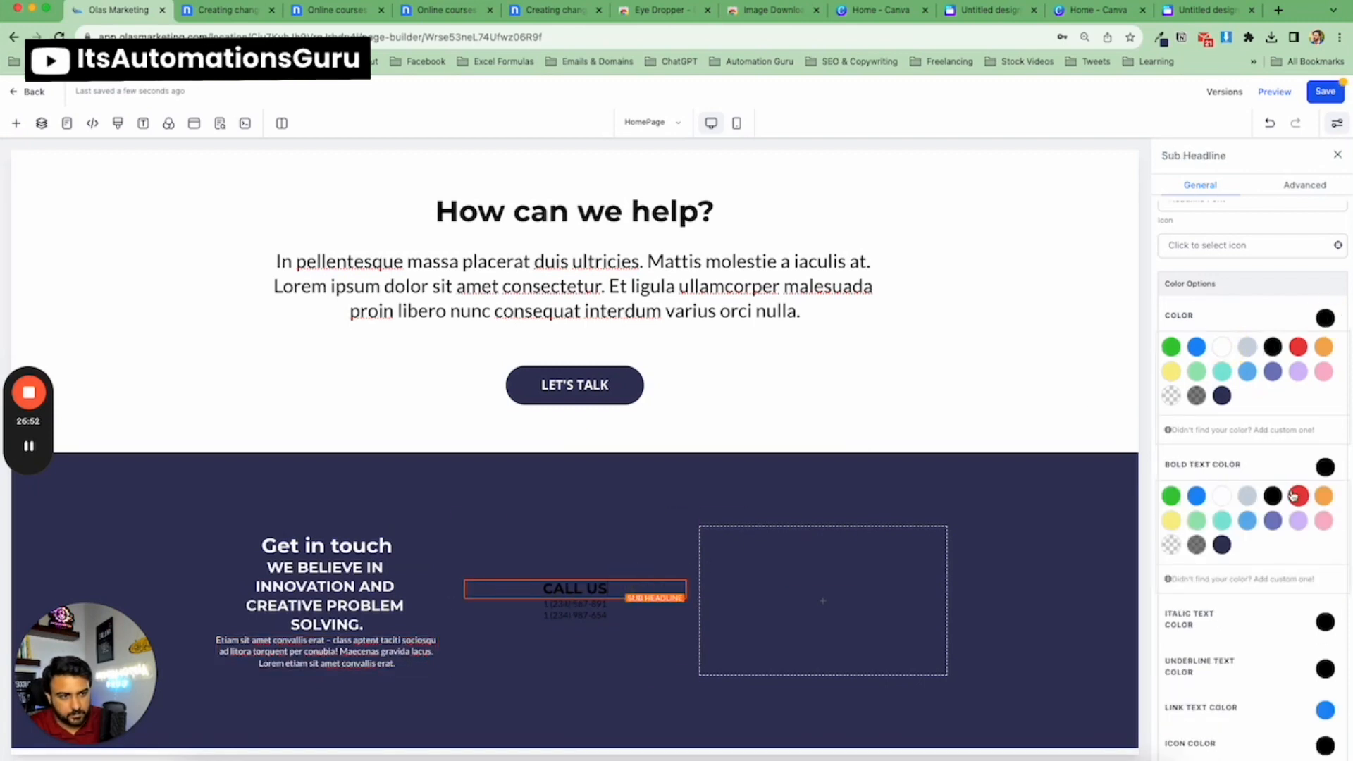
{"action": "left_click", "coordinate": [623, 610]}
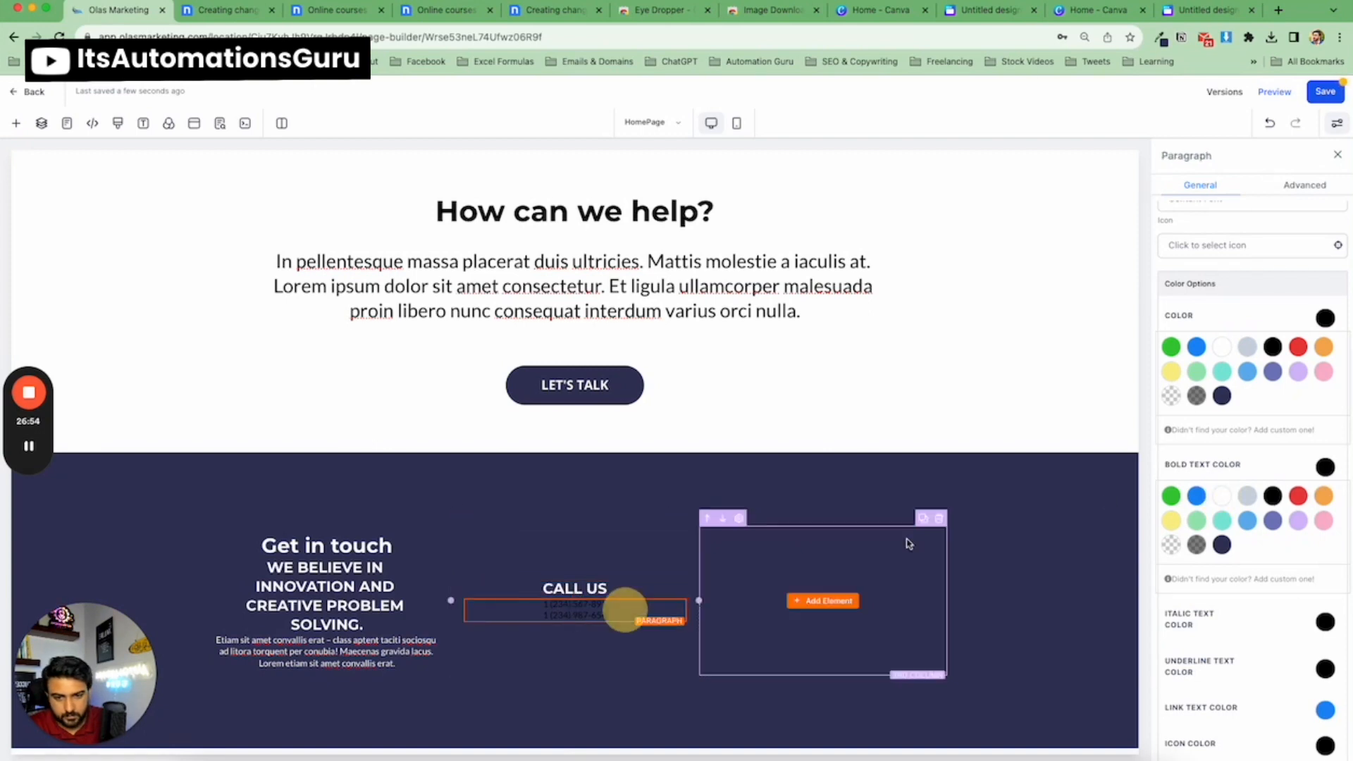
{"action": "left_click", "coordinate": [1223, 496]}
{"action": "left_click", "coordinate": [1223, 346]}
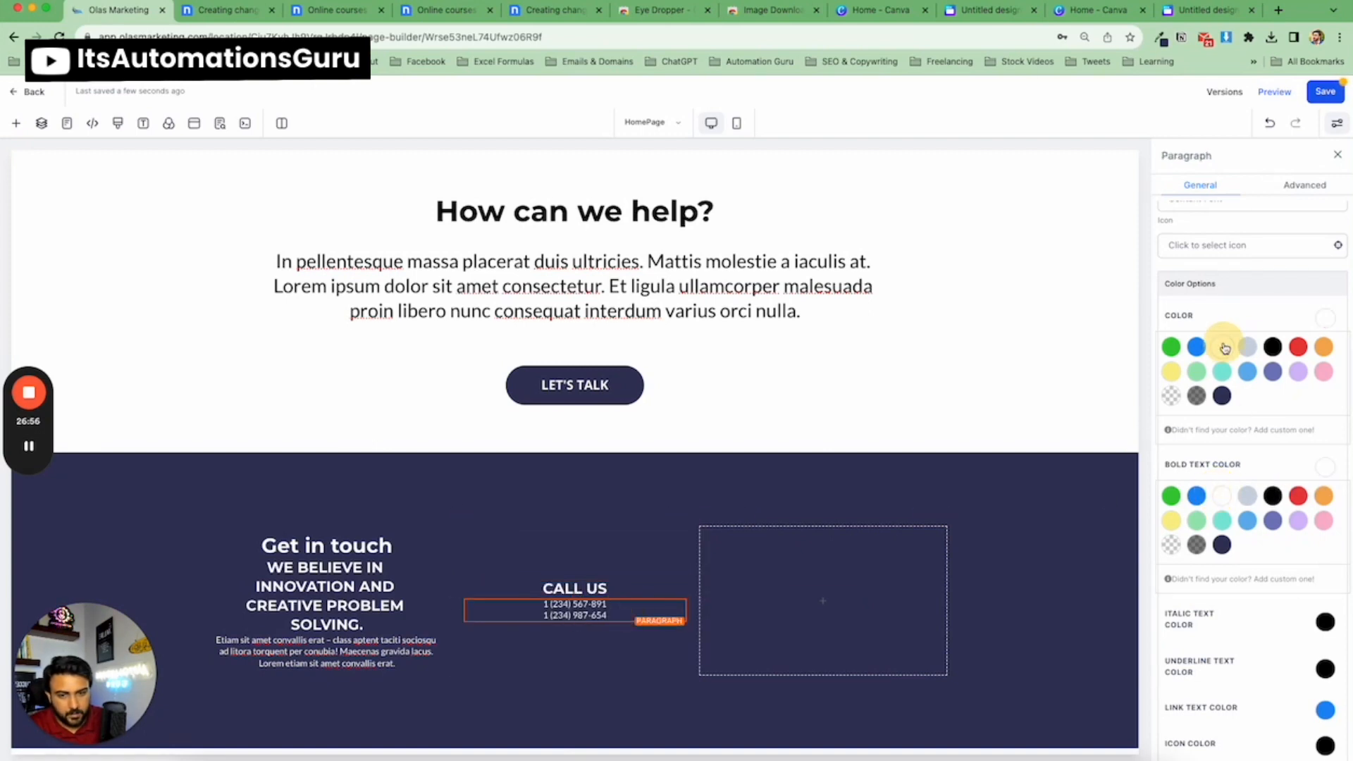
{"action": "scroll", "coordinate": [403, 485], "scroll_direction": "down", "scroll_amount": 1}
{"action": "scroll", "coordinate": [403, 484], "scroll_direction": "up", "scroll_amount": 2}
{"action": "scroll", "coordinate": [339, 509], "scroll_direction": "down", "scroll_amount": 2}
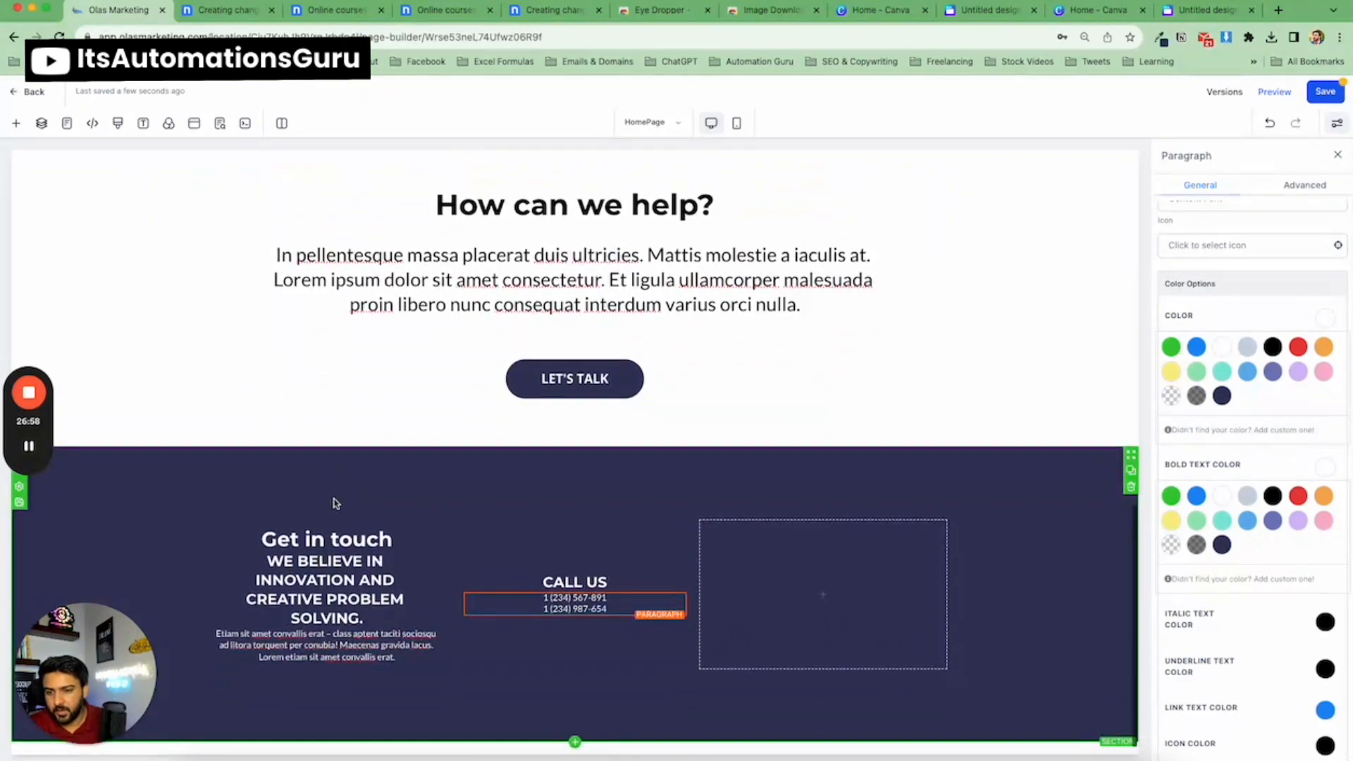
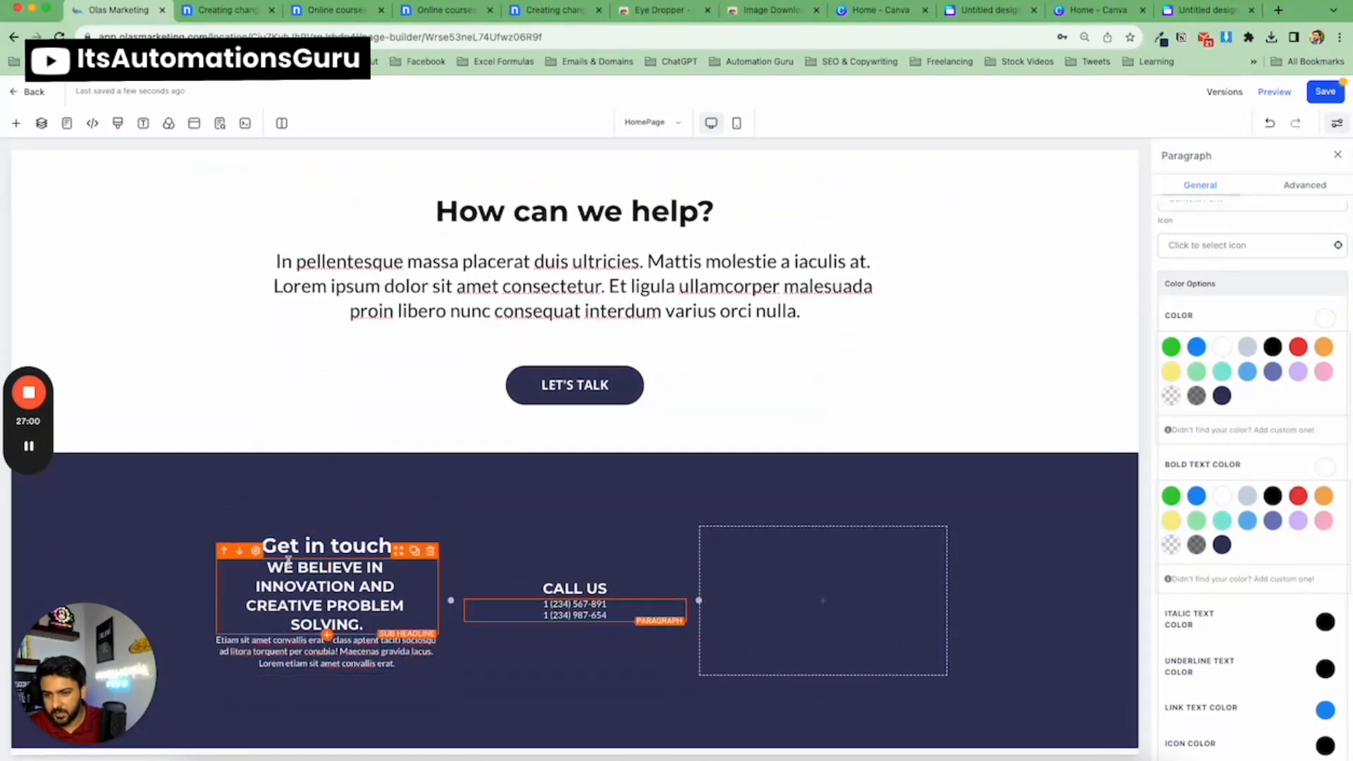
Left-align the first column's sub-headline text, checking it against the nicepage template footer.
{"action": "left_click", "coordinate": [245, 17]}
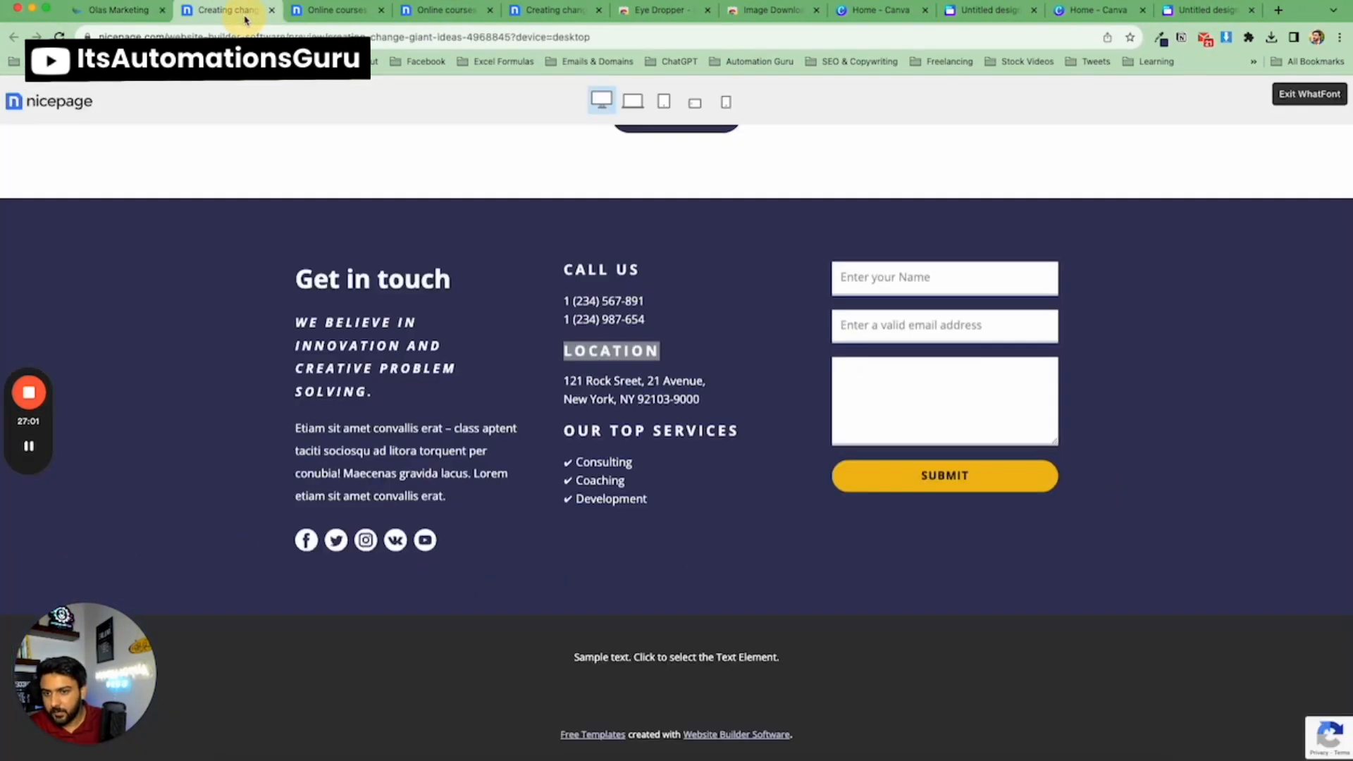
{"action": "left_click", "coordinate": [137, 12]}
{"action": "left_click", "coordinate": [333, 557]}
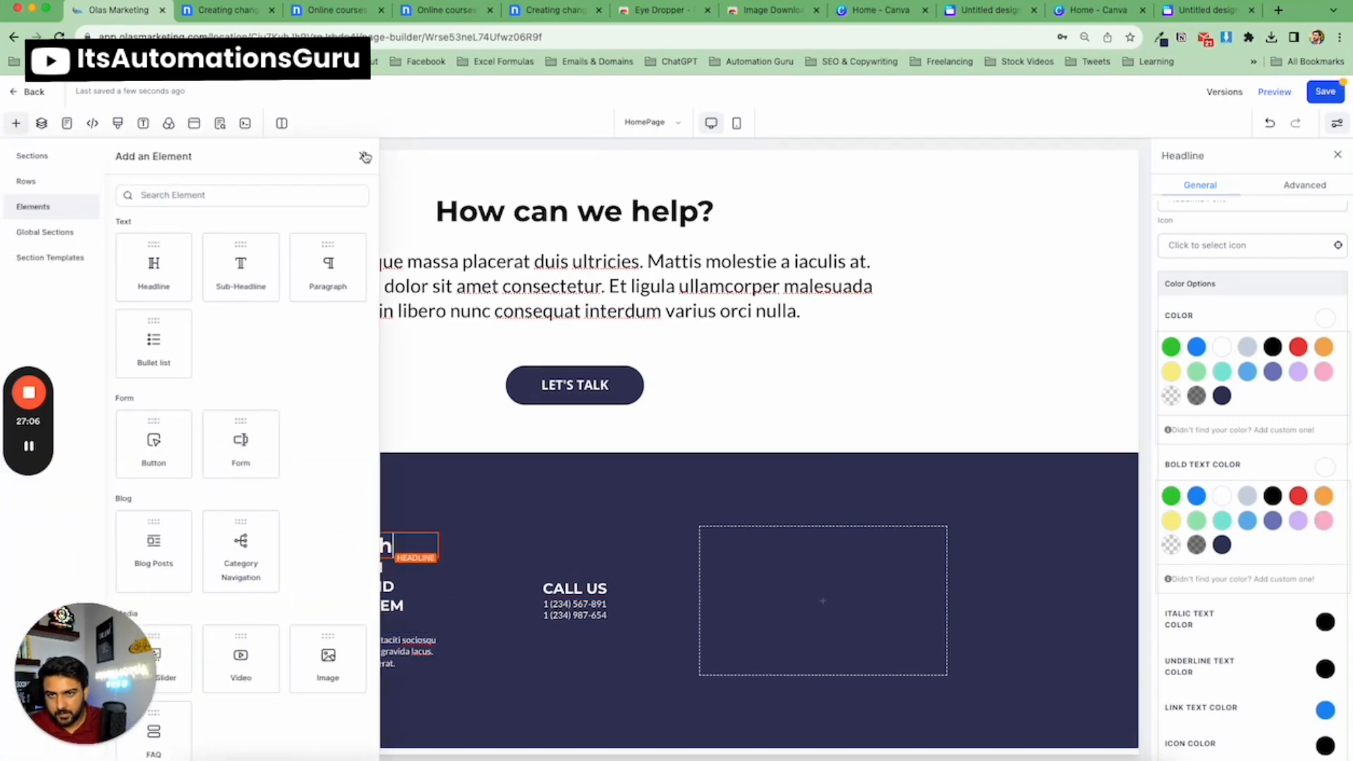
{"action": "left_click", "coordinate": [364, 156]}
{"action": "scroll", "coordinate": [1258, 359], "scroll_direction": "down", "scroll_amount": 5}
{"action": "scroll", "coordinate": [1263, 372], "scroll_direction": "up", "scroll_amount": 8}
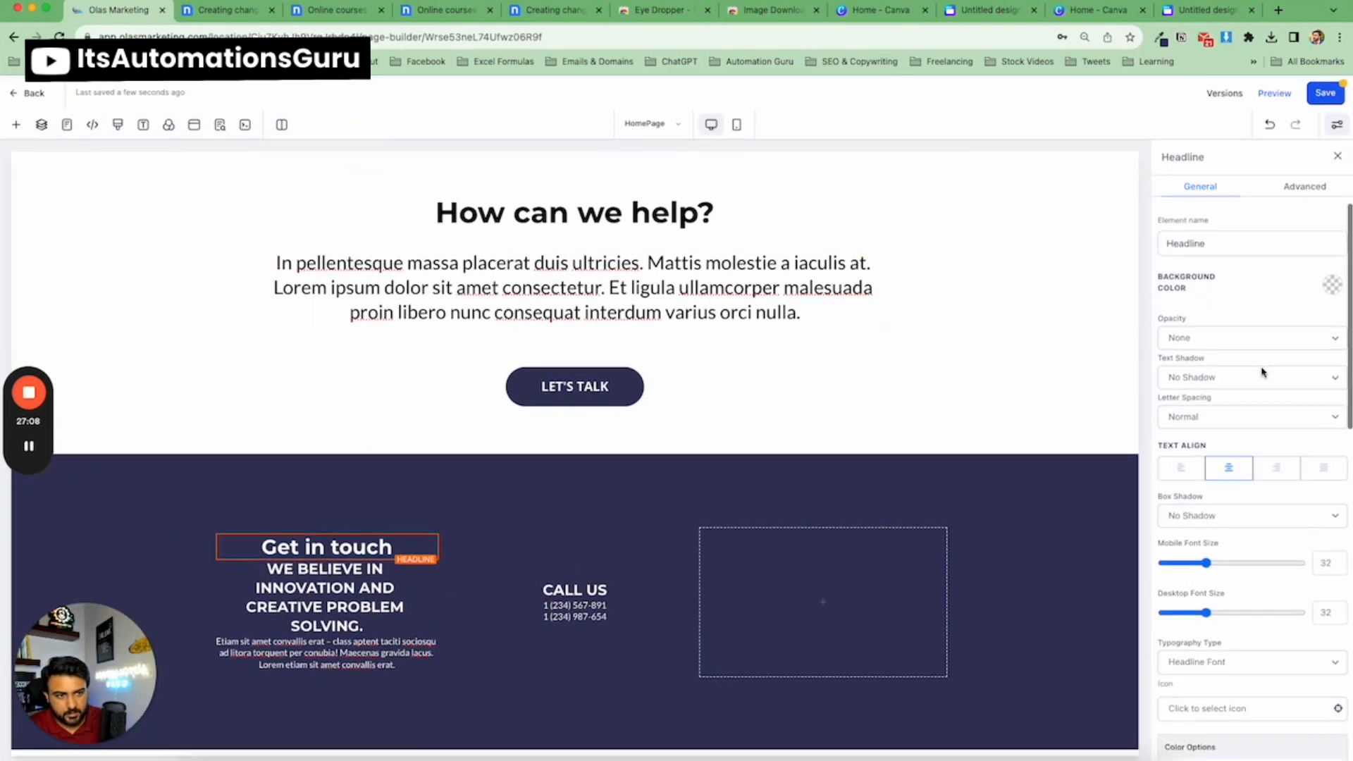
{"action": "left_click", "coordinate": [354, 599]}
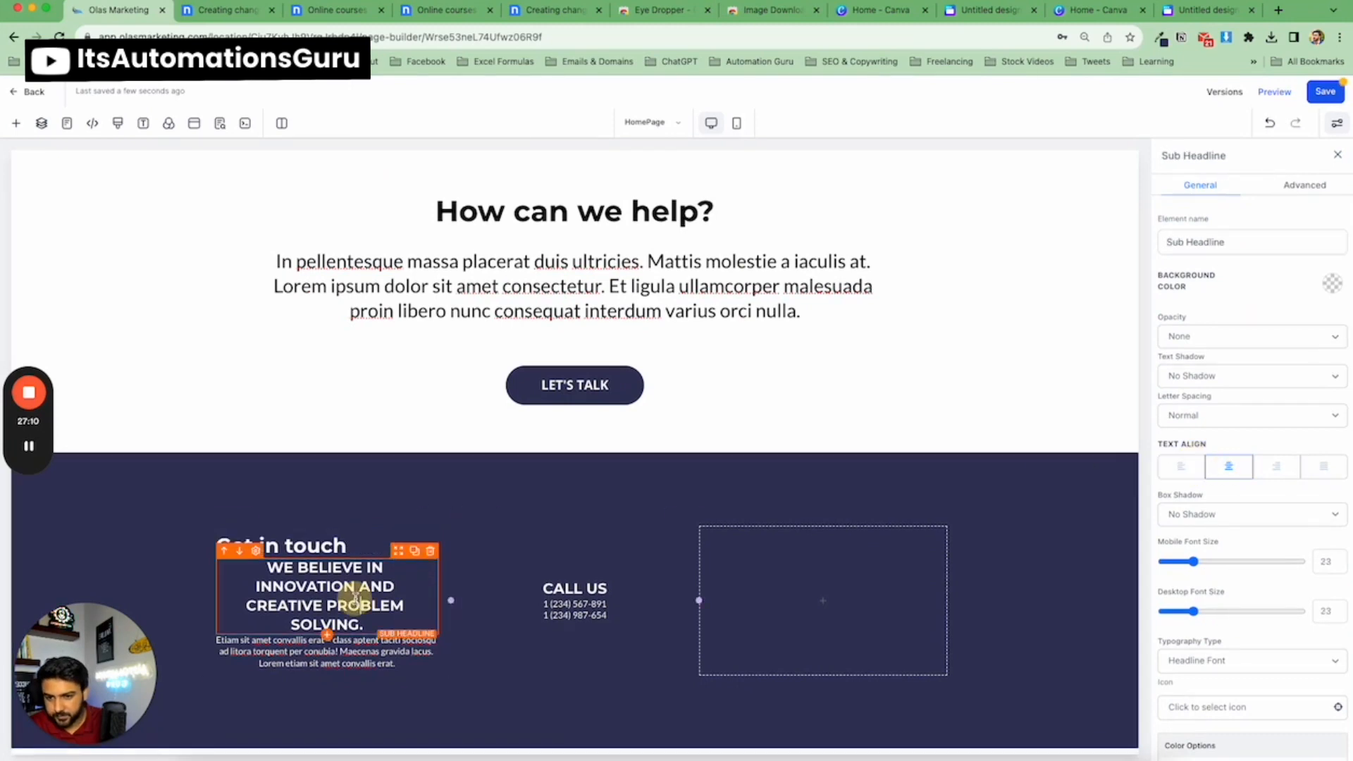
{"action": "left_click", "coordinate": [1185, 471]}
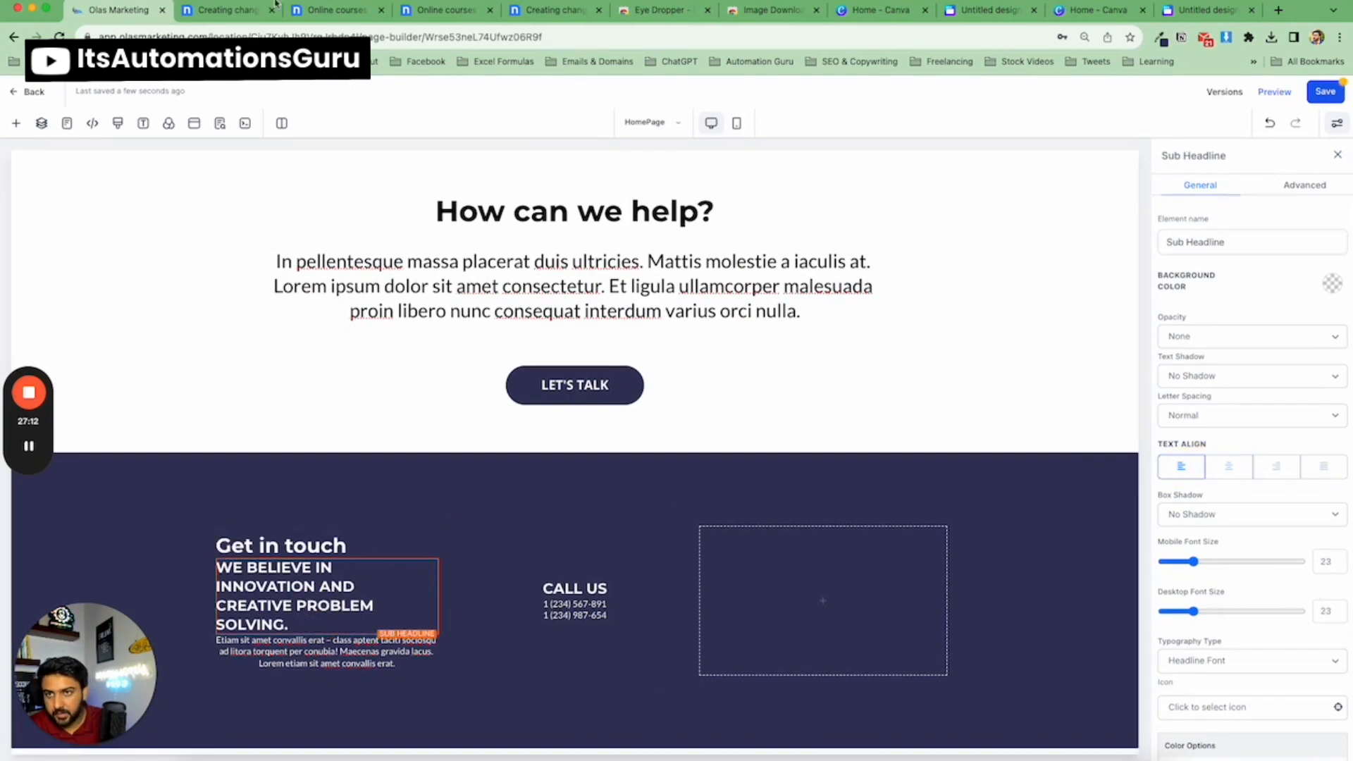
{"action": "left_click", "coordinate": [229, 16]}
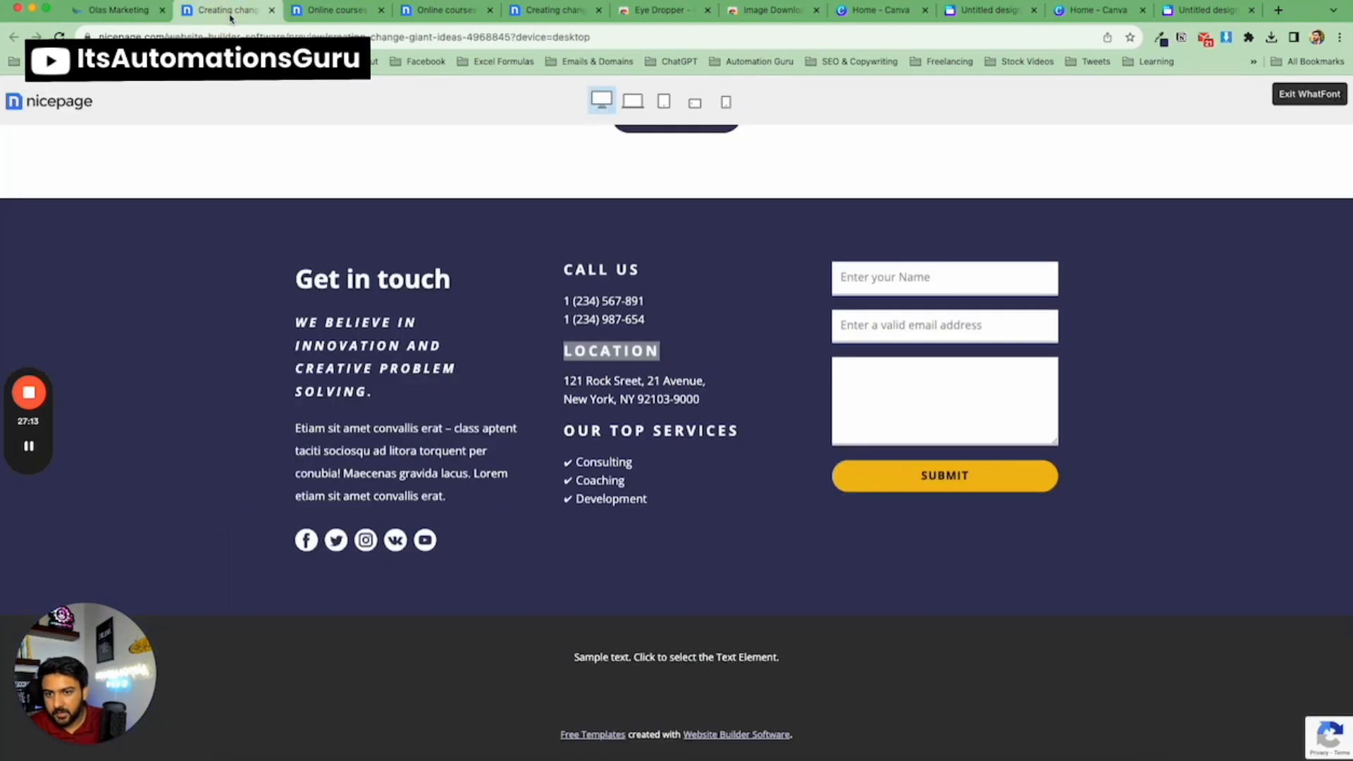
{"action": "left_click", "coordinate": [122, 13]}
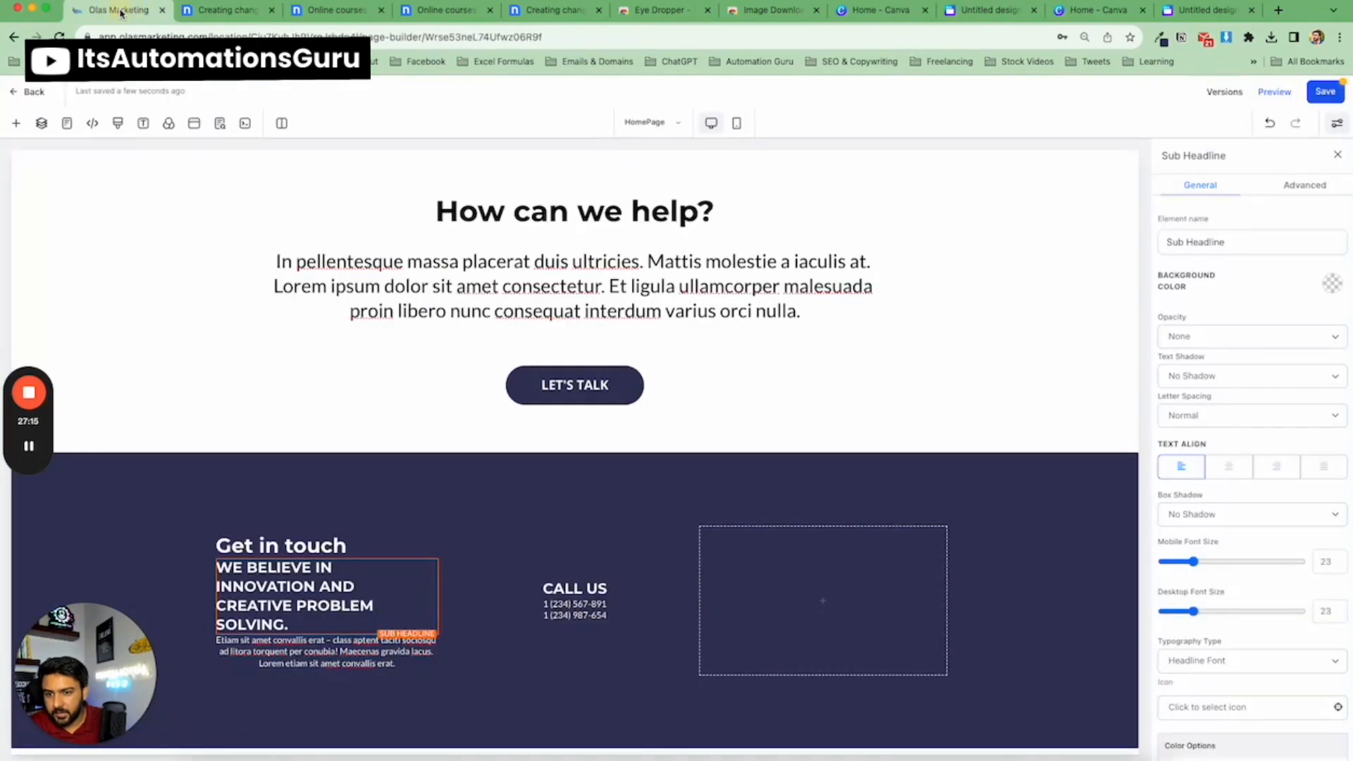
{"action": "left_click", "coordinate": [191, 12]}
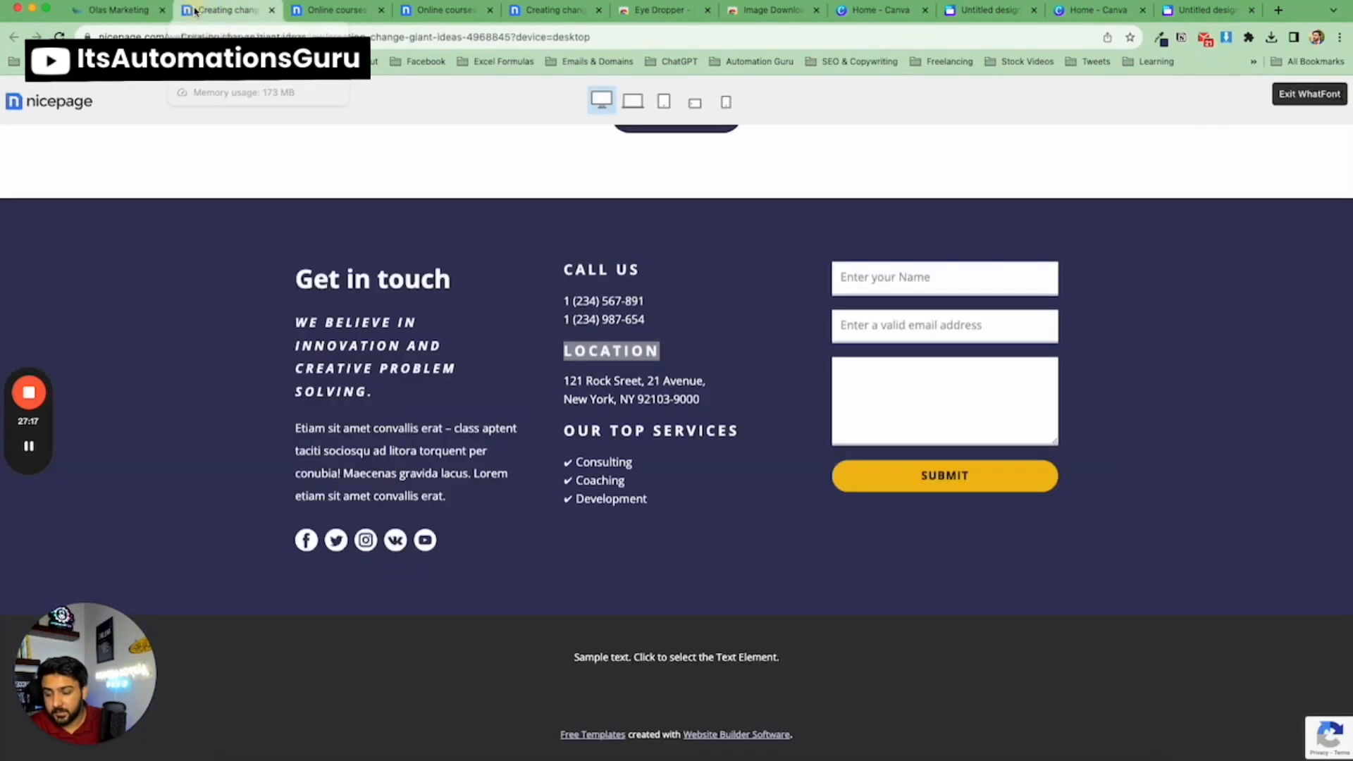
{"action": "left_click", "coordinate": [113, 8]}
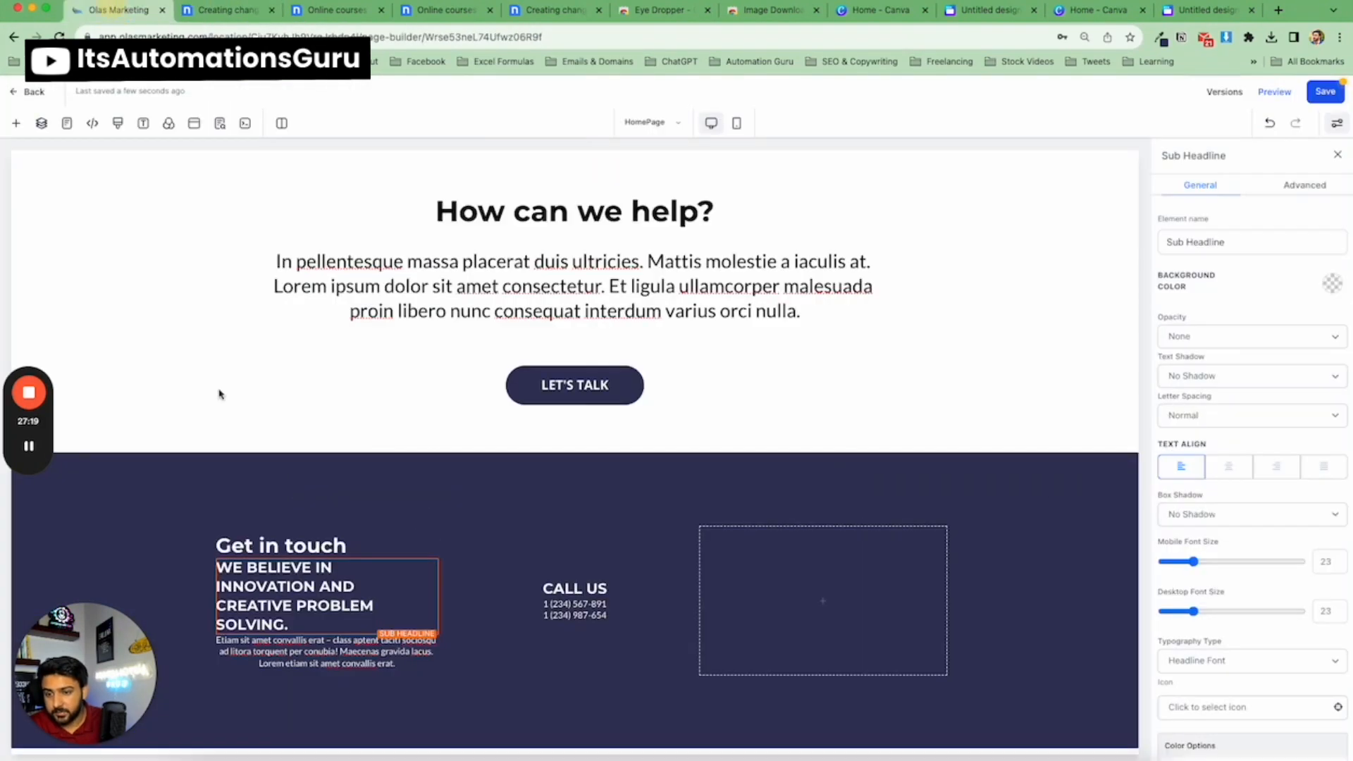
Set the first column paragraph's top and bottom padding to 20.
{"action": "left_click", "coordinate": [315, 648]}
{"action": "scroll", "coordinate": [1236, 594], "scroll_direction": "down", "scroll_amount": 5}
{"action": "scroll", "coordinate": [1237, 594], "scroll_direction": "down", "scroll_amount": 7}
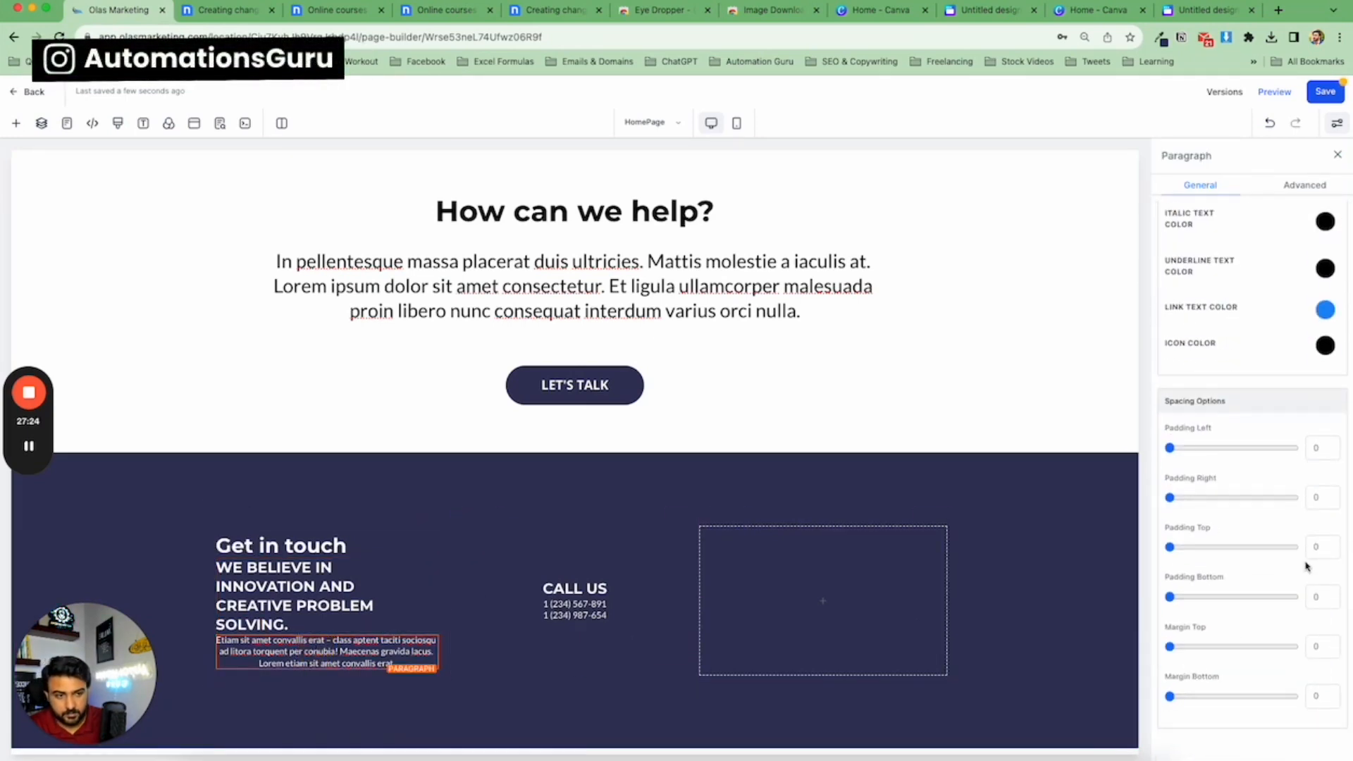
{"action": "type", "text": "20"}
{"action": "left_click", "coordinate": [1312, 596]}
{"action": "type", "text": "20"}
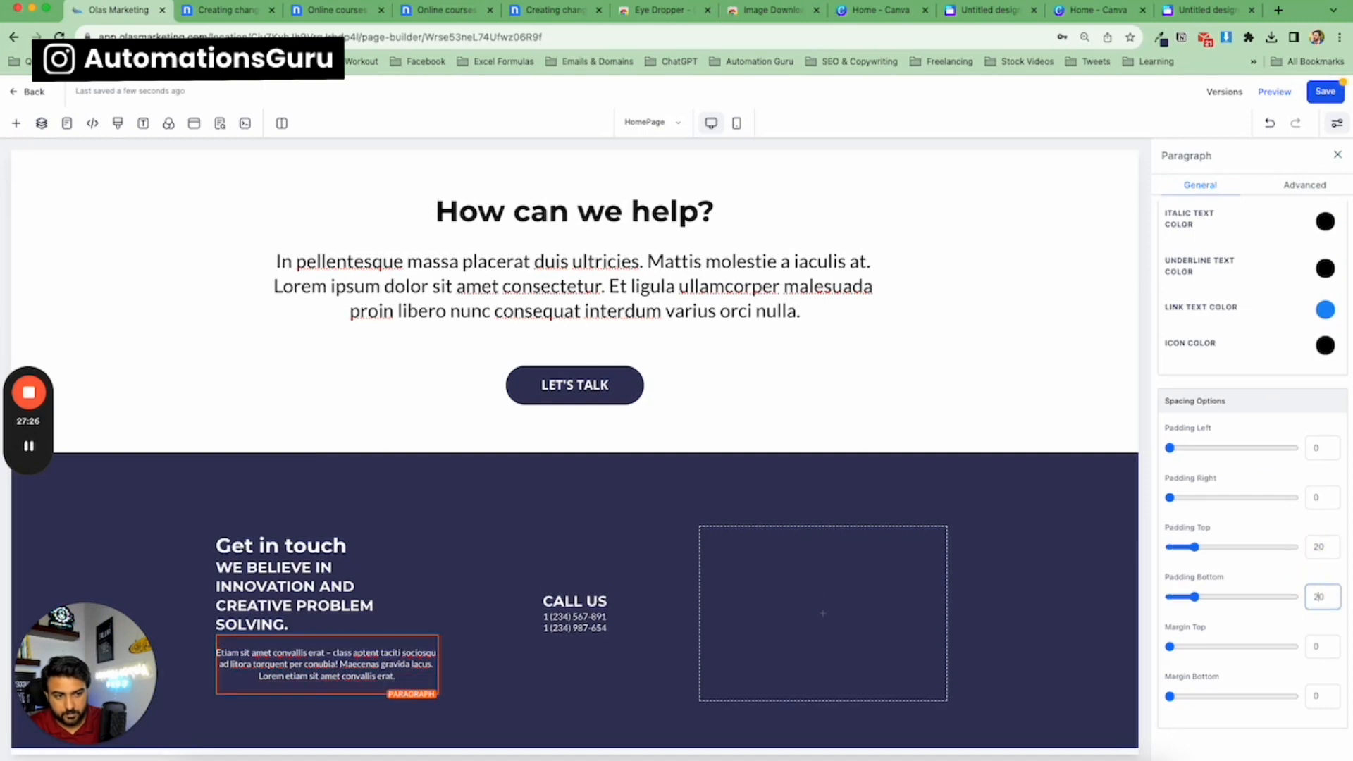
Set the 'Get in touch' headline's top and bottom padding to 20.
{"action": "scroll", "coordinate": [287, 477], "scroll_direction": "down", "scroll_amount": 1}
{"action": "left_click", "coordinate": [341, 520]}
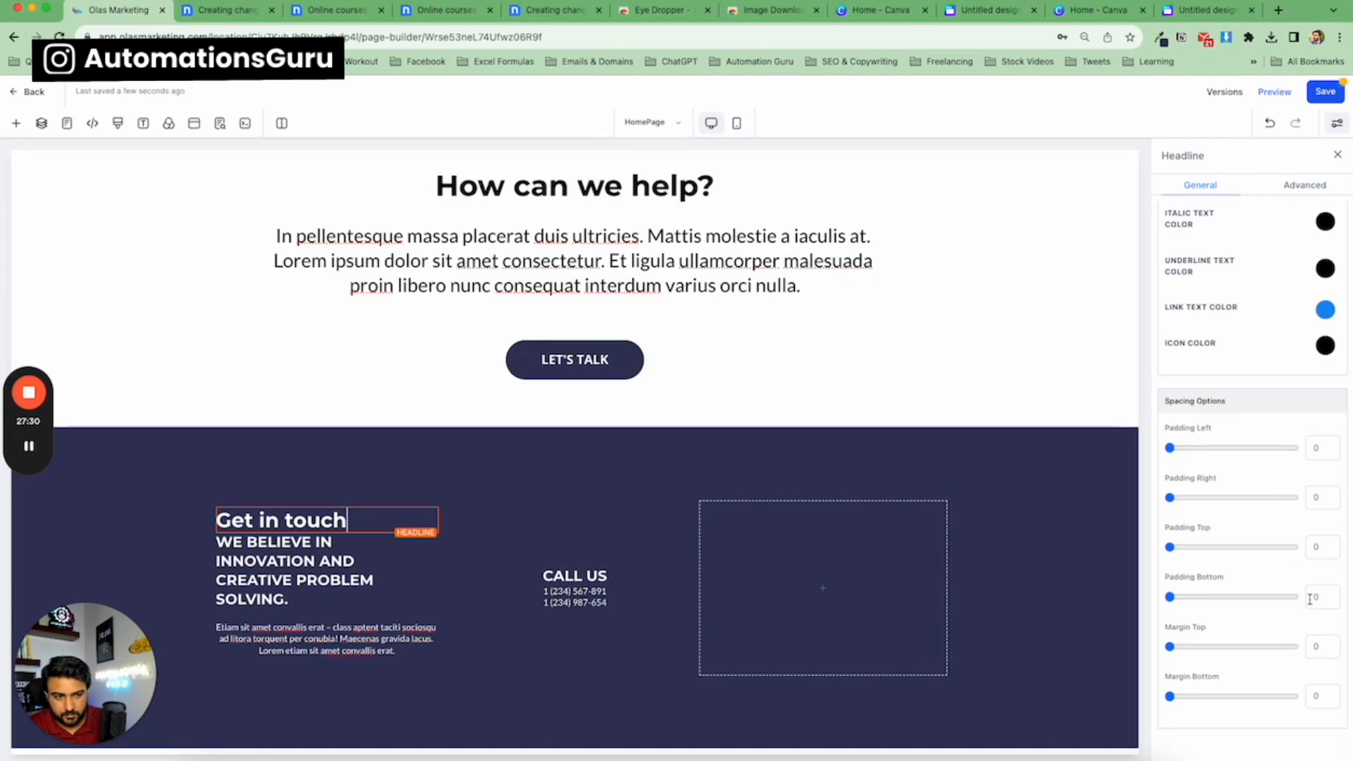
{"action": "left_click", "coordinate": [1309, 598]}
{"action": "type", "text": "2"}
{"action": "left_click", "coordinate": [1312, 548]}
{"action": "type", "text": "2"}
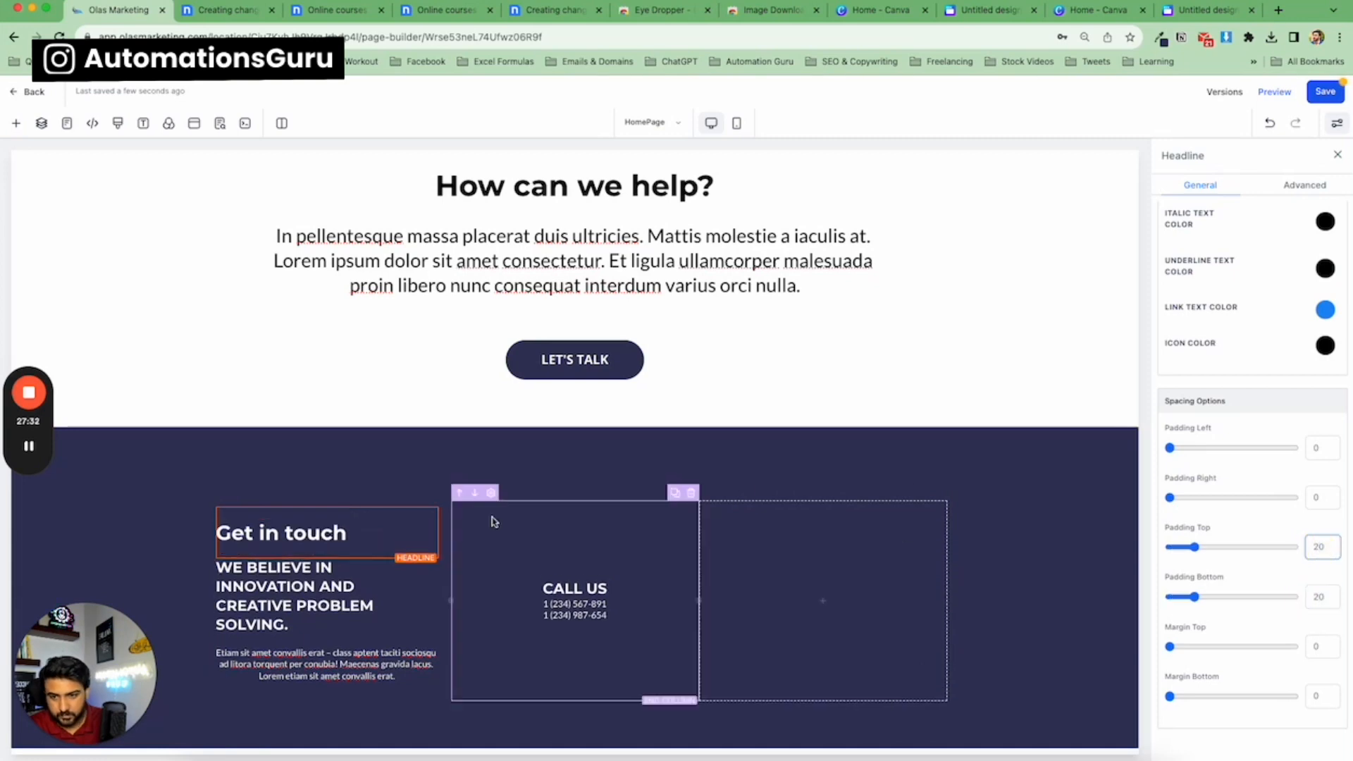
Compare the first column's sub-headline and paragraph with the nicepage template's footer.
{"action": "scroll", "coordinate": [239, 493], "scroll_direction": "down", "scroll_amount": 1}
{"action": "left_click", "coordinate": [302, 555]}
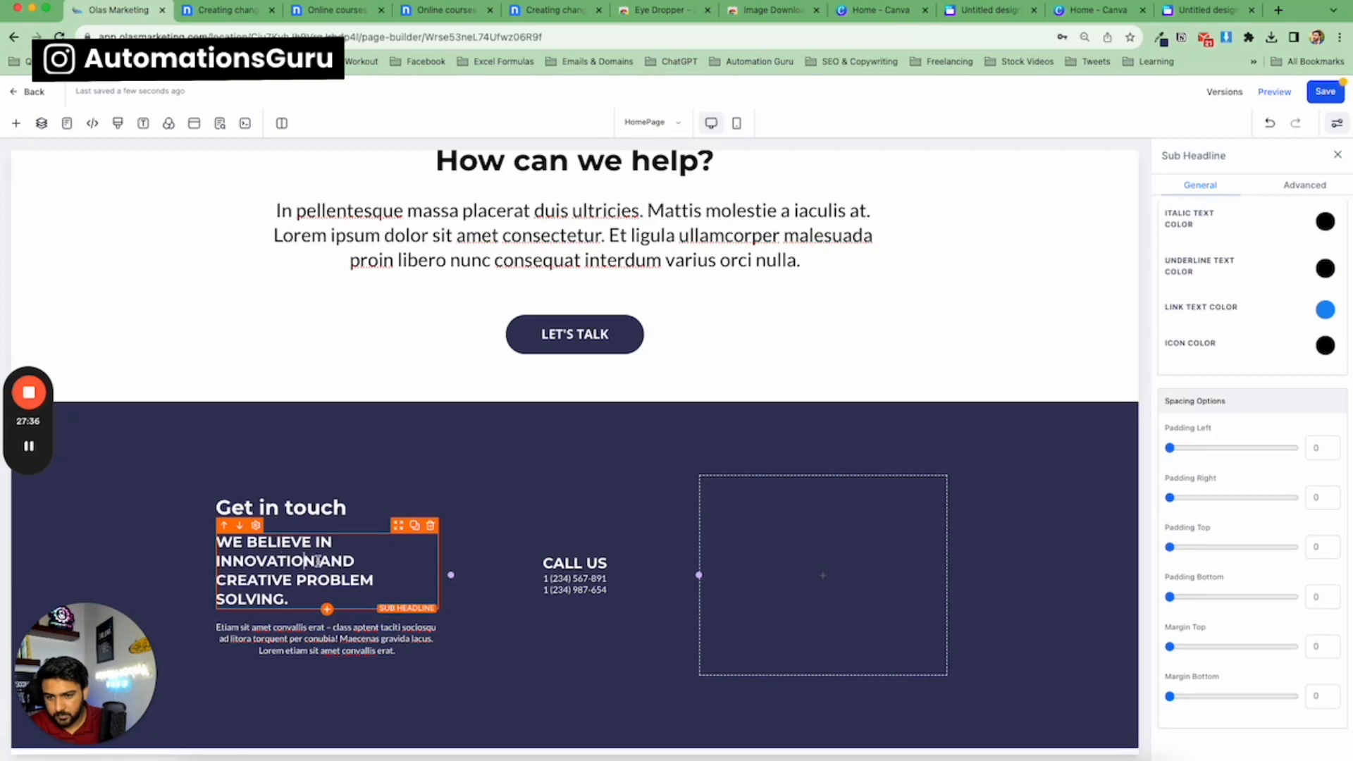
{"action": "left_click", "coordinate": [229, 10]}
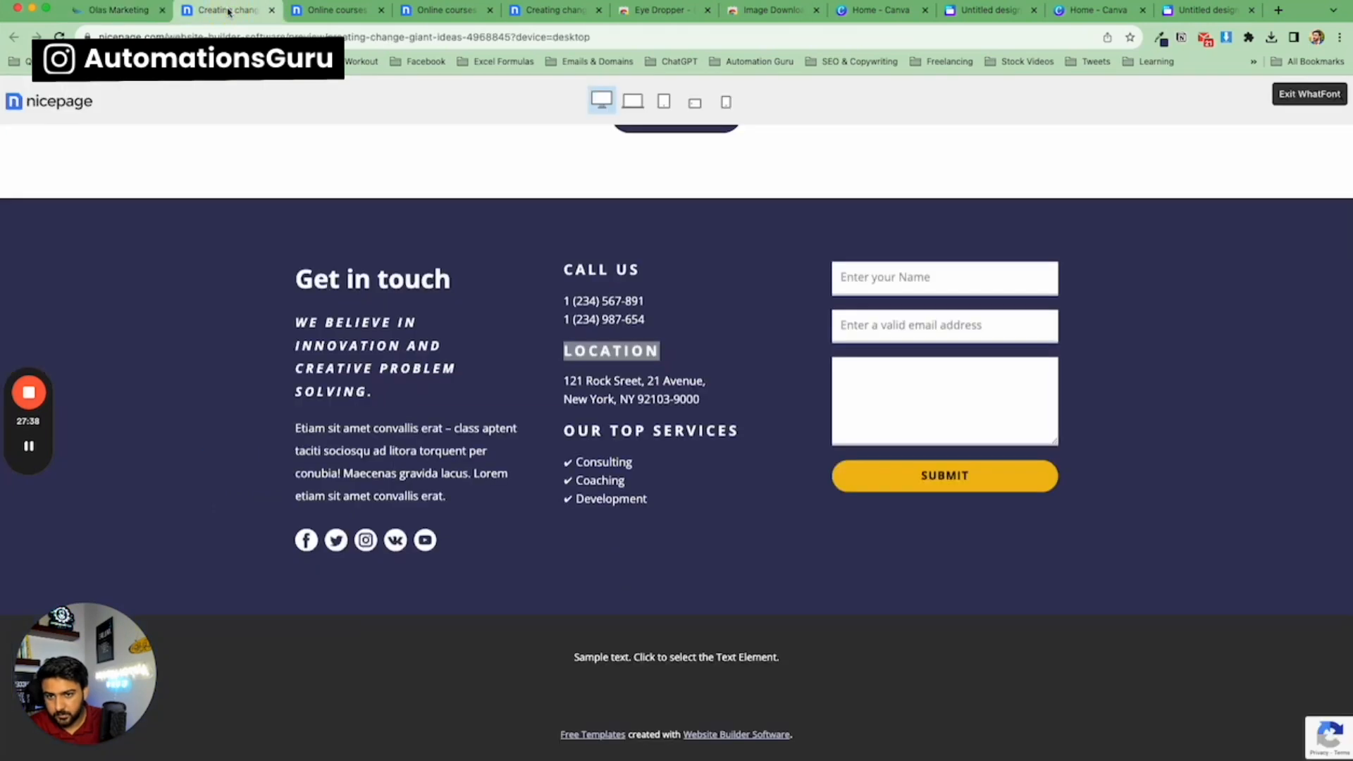
{"action": "left_click", "coordinate": [142, 12]}
{"action": "scroll", "coordinate": [1343, 470], "scroll_direction": "up", "scroll_amount": 2}
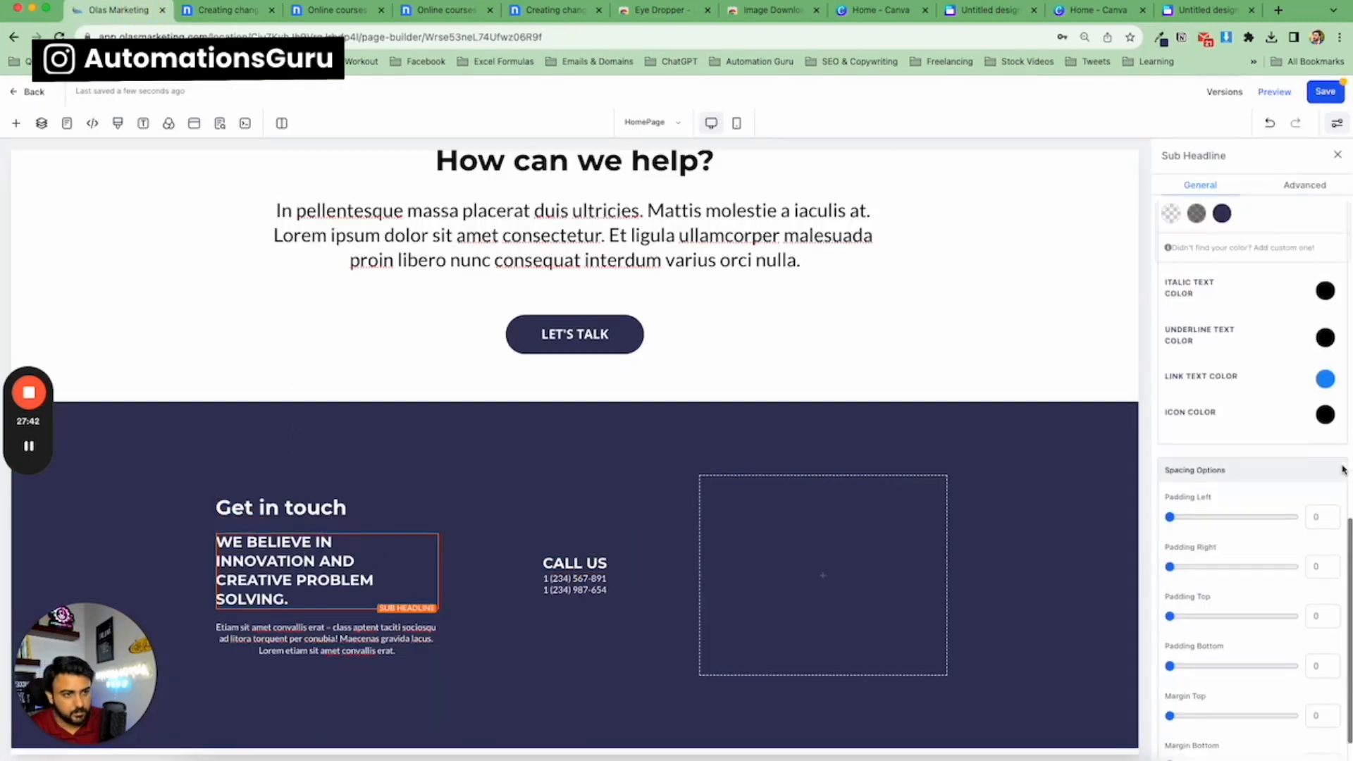
{"action": "scroll", "coordinate": [1342, 470], "scroll_direction": "up", "scroll_amount": 3}
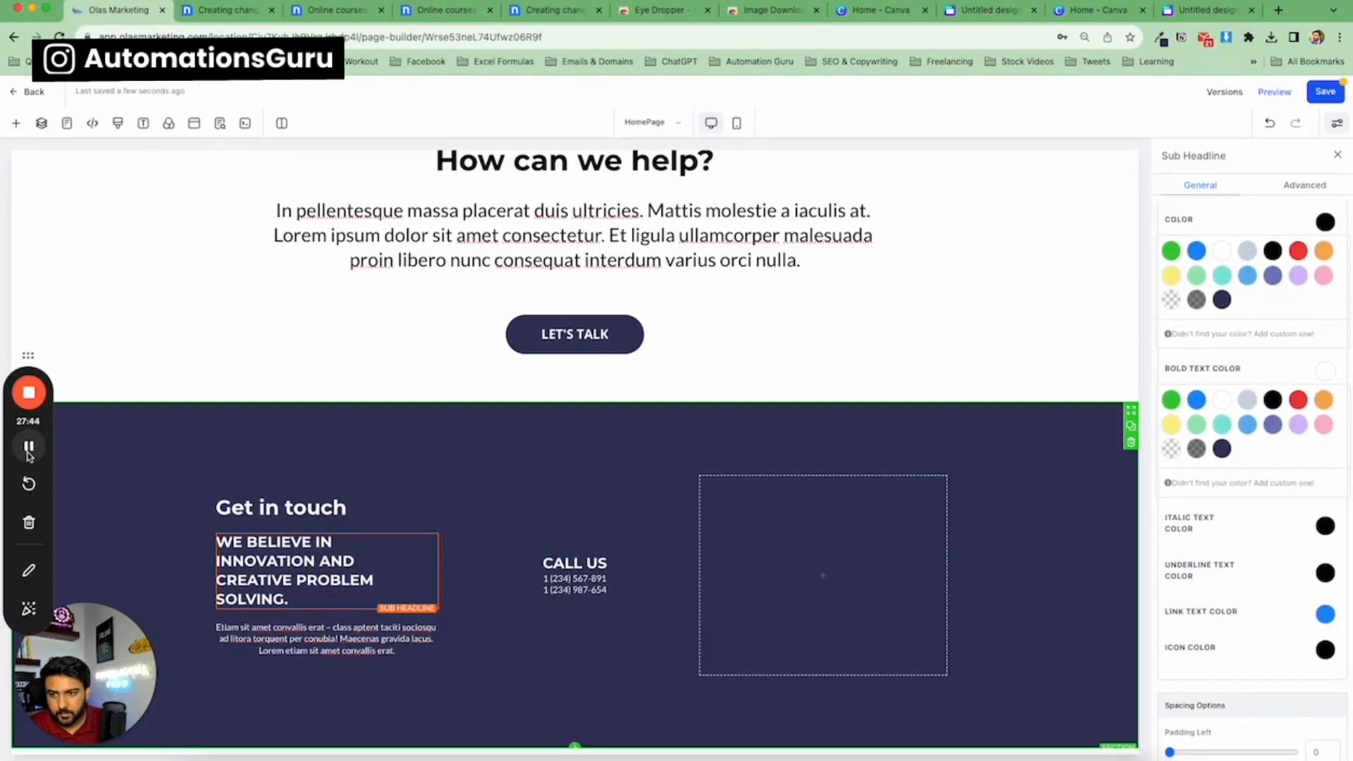
{"action": "left_click", "coordinate": [29, 452]}
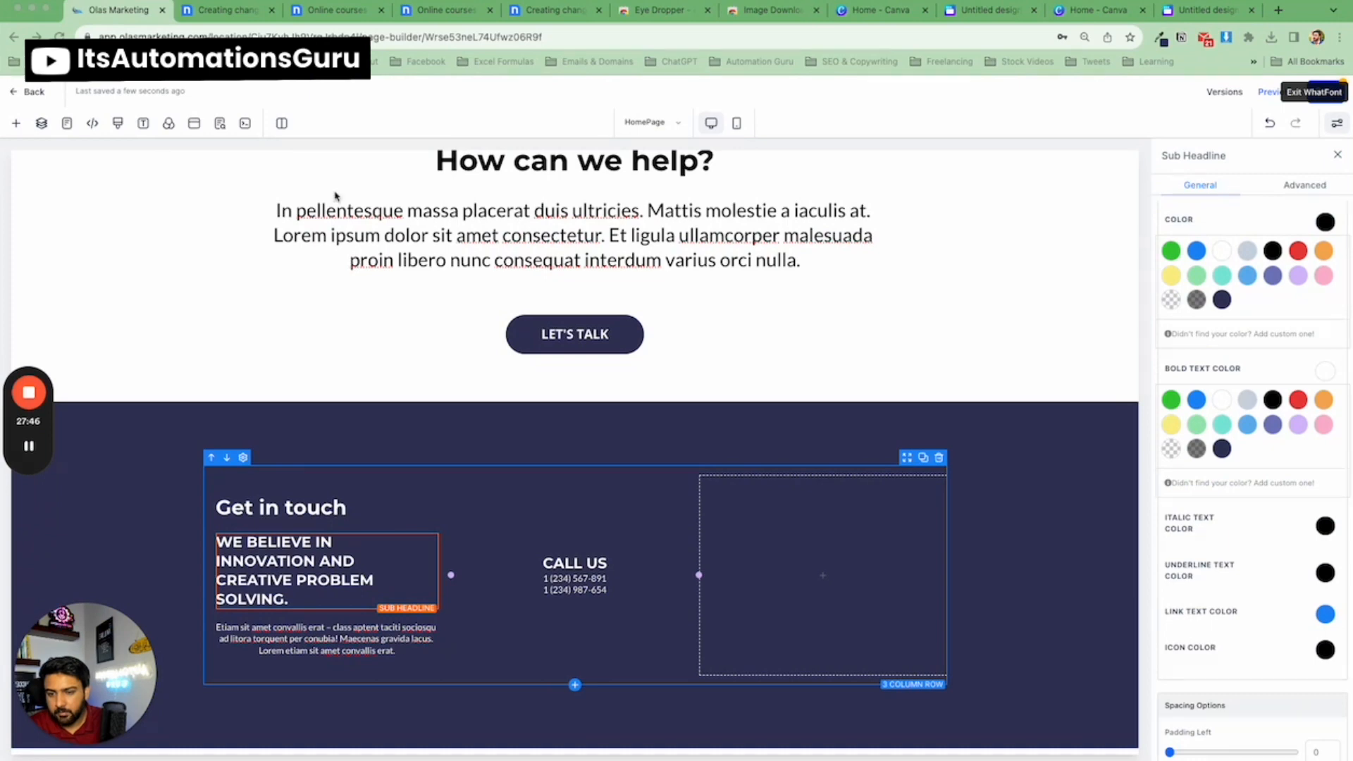
{"action": "left_click", "coordinate": [236, 19]}
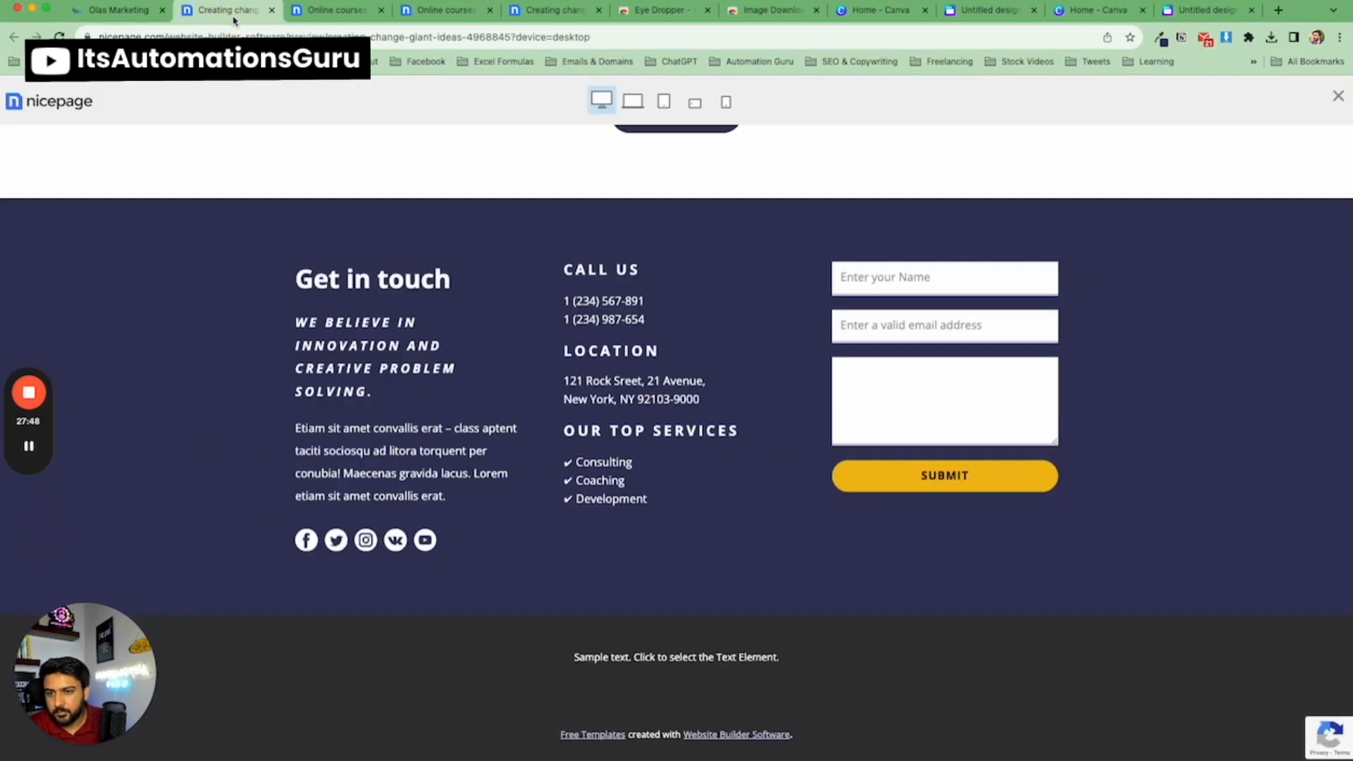
{"action": "left_click", "coordinate": [116, 10]}
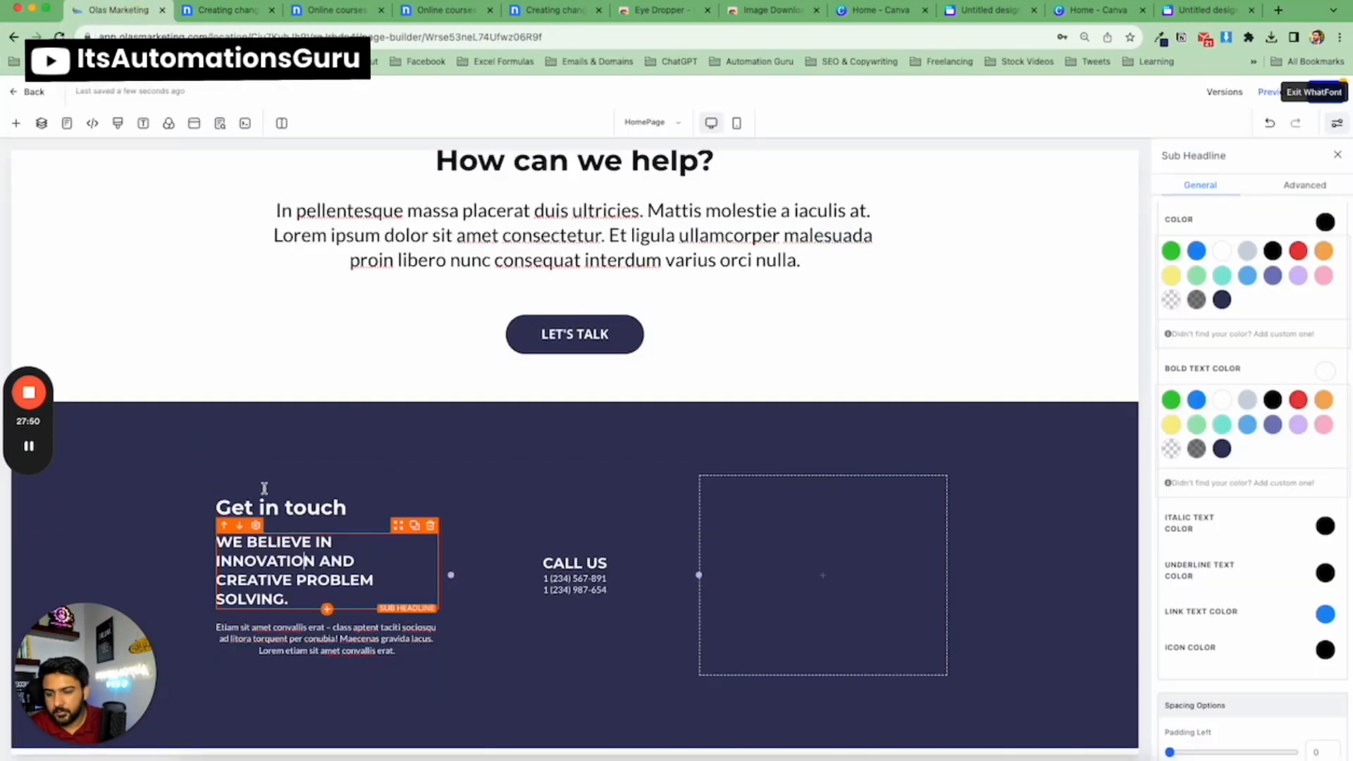
{"action": "left_click", "coordinate": [236, 19]}
{"action": "left_click", "coordinate": [160, 18]}
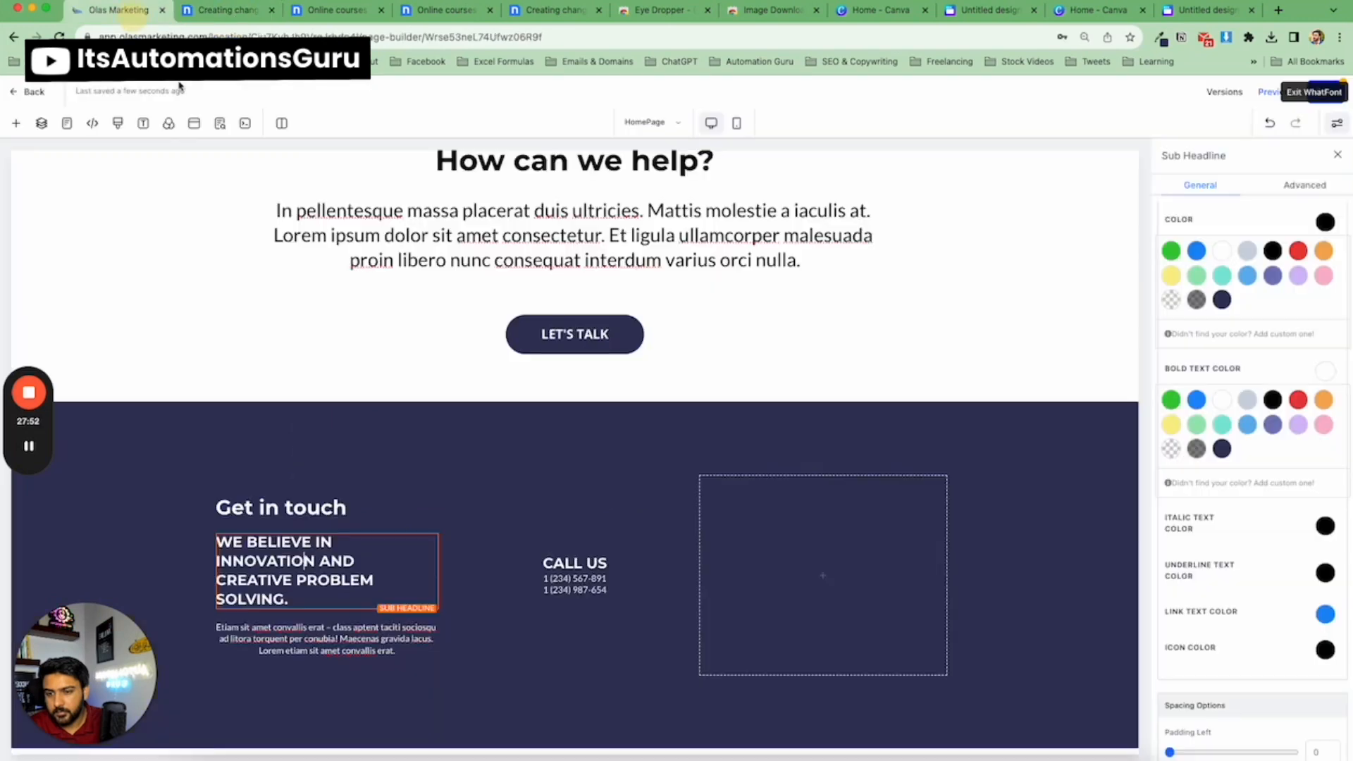
Slightly increase the first column paragraph's desktop font size.
{"action": "left_click", "coordinate": [355, 638]}
{"action": "scroll", "coordinate": [1320, 570], "scroll_direction": "down", "scroll_amount": 5}
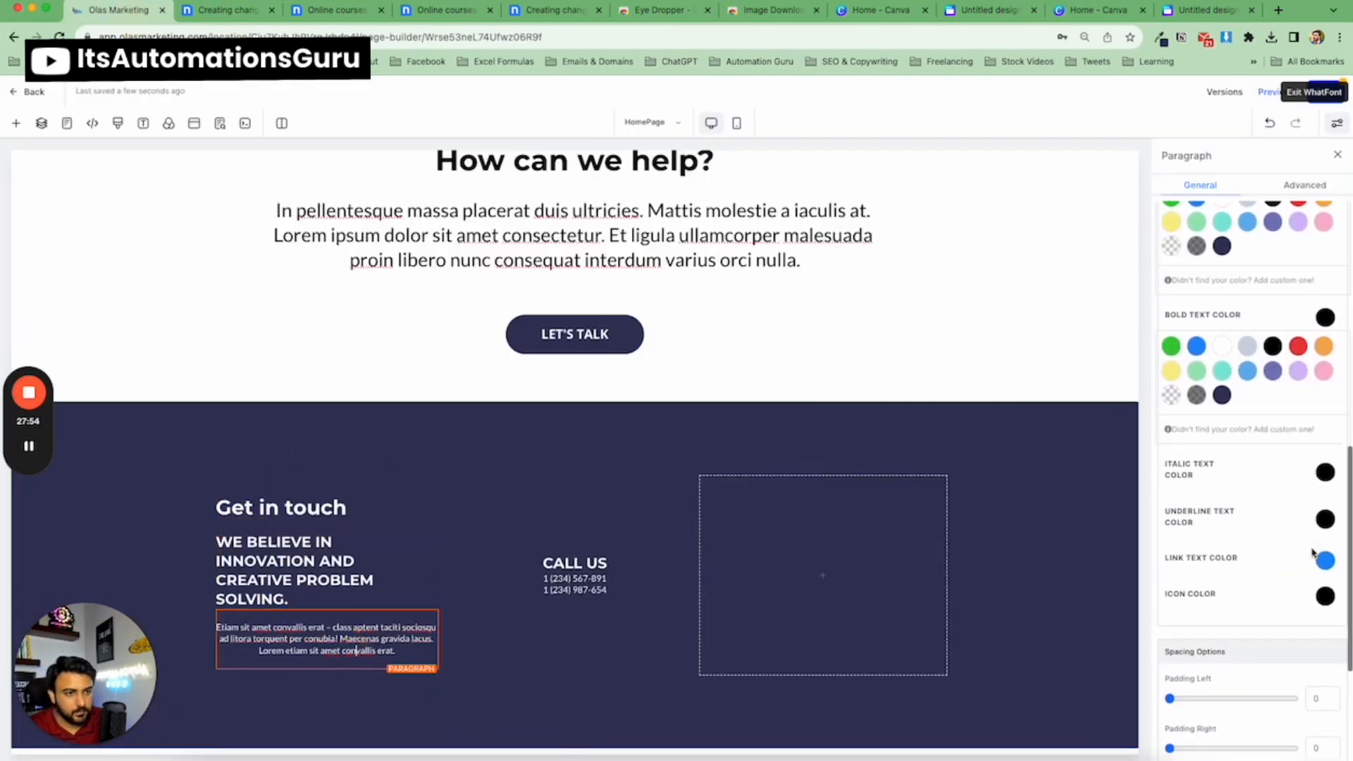
{"action": "scroll", "coordinate": [1296, 556], "scroll_direction": "up", "scroll_amount": 3}
{"action": "scroll", "coordinate": [1279, 555], "scroll_direction": "up", "scroll_amount": 5}
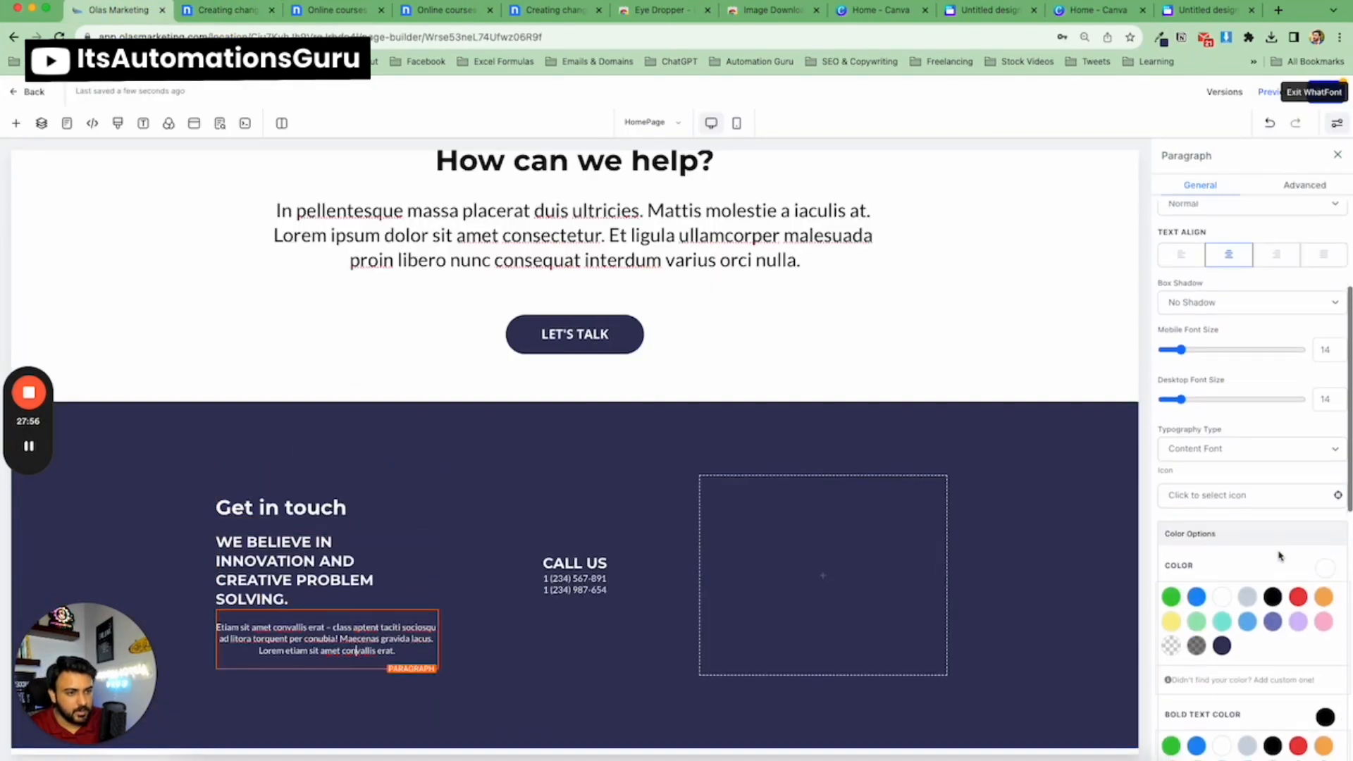
{"action": "mouse_move", "coordinate": [1181, 407]}
{"action": "left_mouse_down"}
{"action": "mouse_move", "coordinate": [1199, 408]}
{"action": "mouse_move", "coordinate": [1188, 408]}
{"action": "left_mouse_up"}
Set the sub-headline's desktop font size to 24.
{"action": "left_click", "coordinate": [351, 553]}
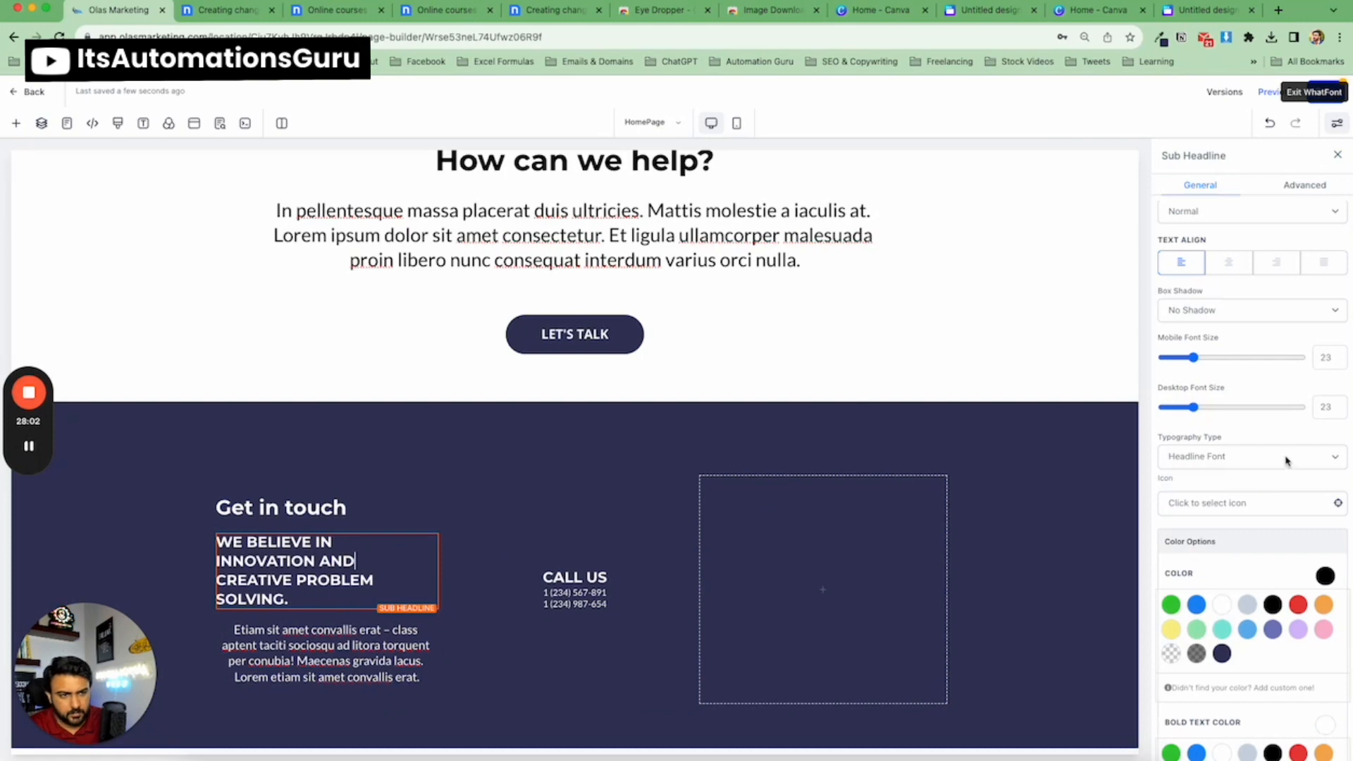
{"action": "scroll", "coordinate": [1254, 460], "scroll_direction": "down", "scroll_amount": 2}
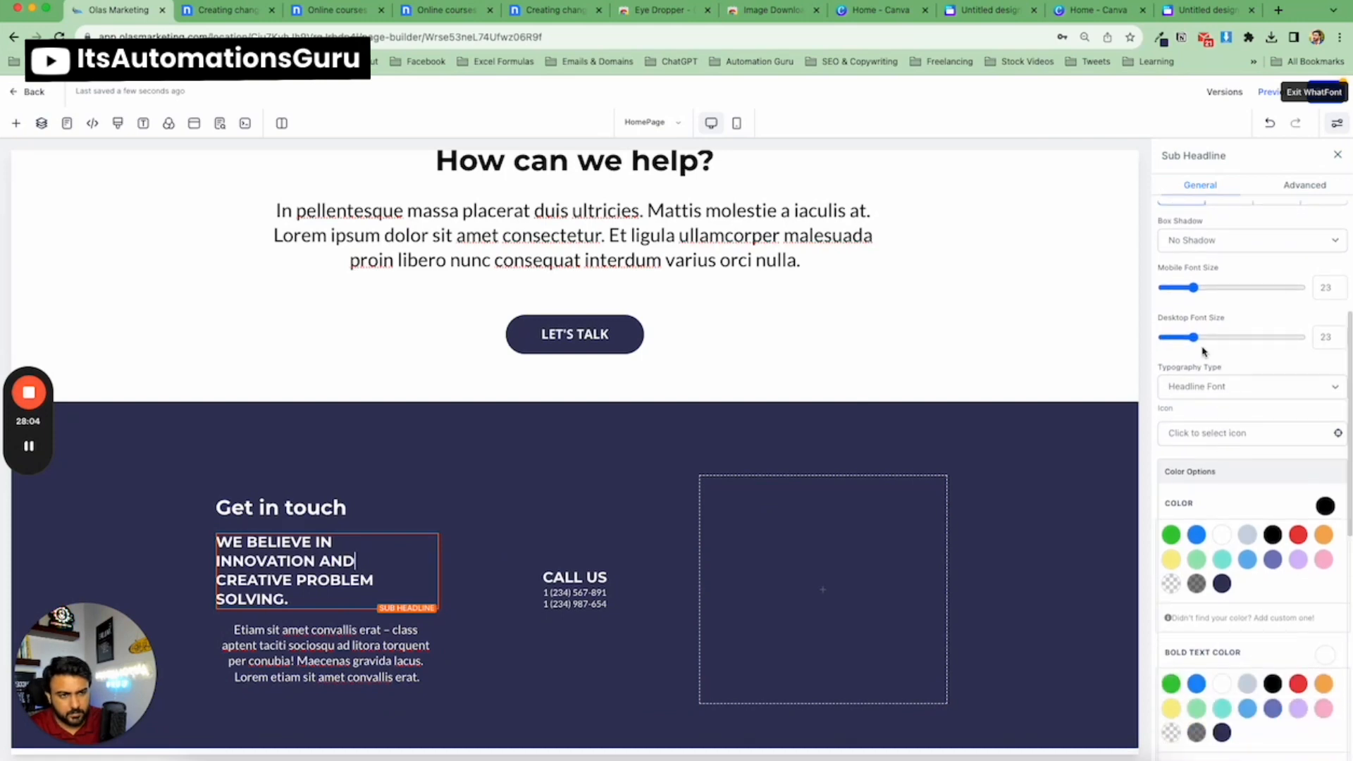
{"action": "left_click_drag", "start_coordinate": [1194, 338], "coordinate": [1197, 341]}
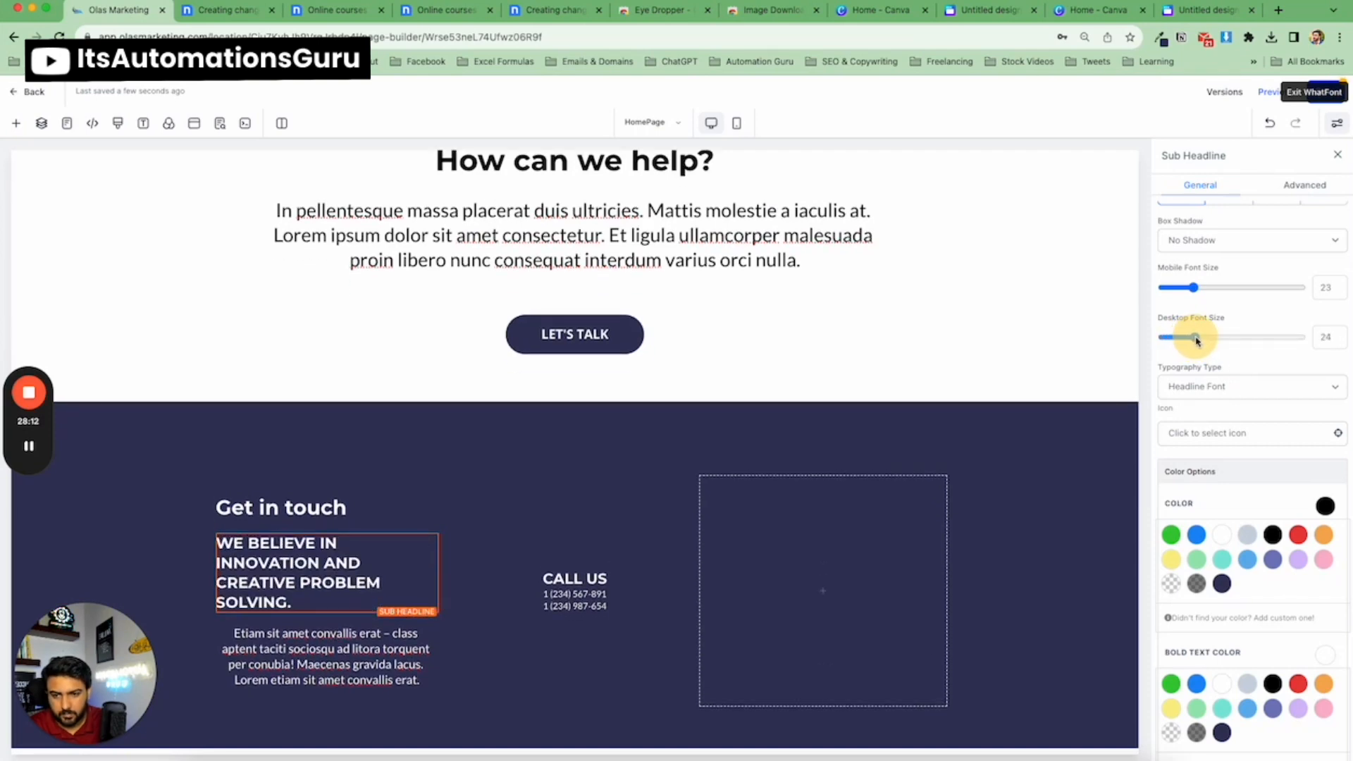
{"action": "scroll", "coordinate": [1259, 353], "scroll_direction": "up", "scroll_amount": 1}
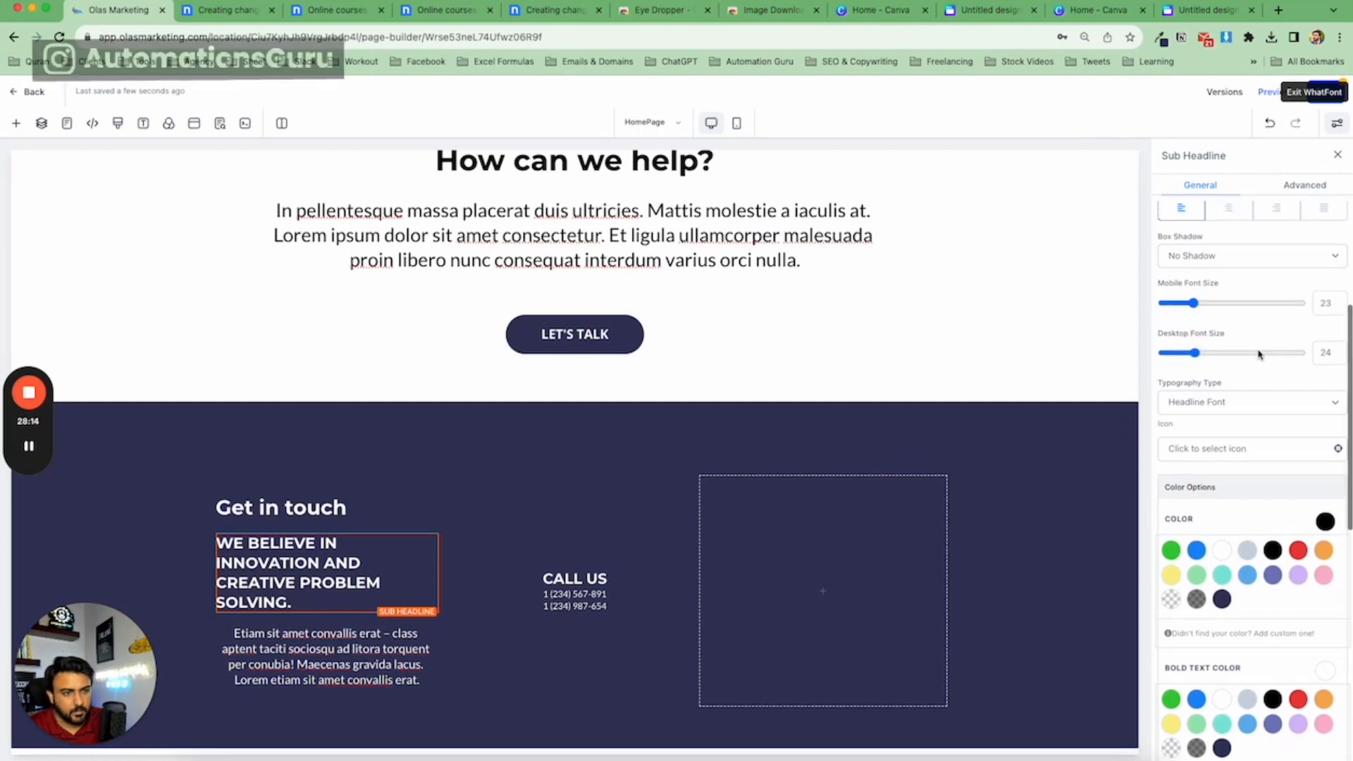
Switch the sub-headline's typography to a custom font and choose Poppins.
{"action": "left_click", "coordinate": [1235, 400]}
{"action": "left_click", "coordinate": [1227, 434]}
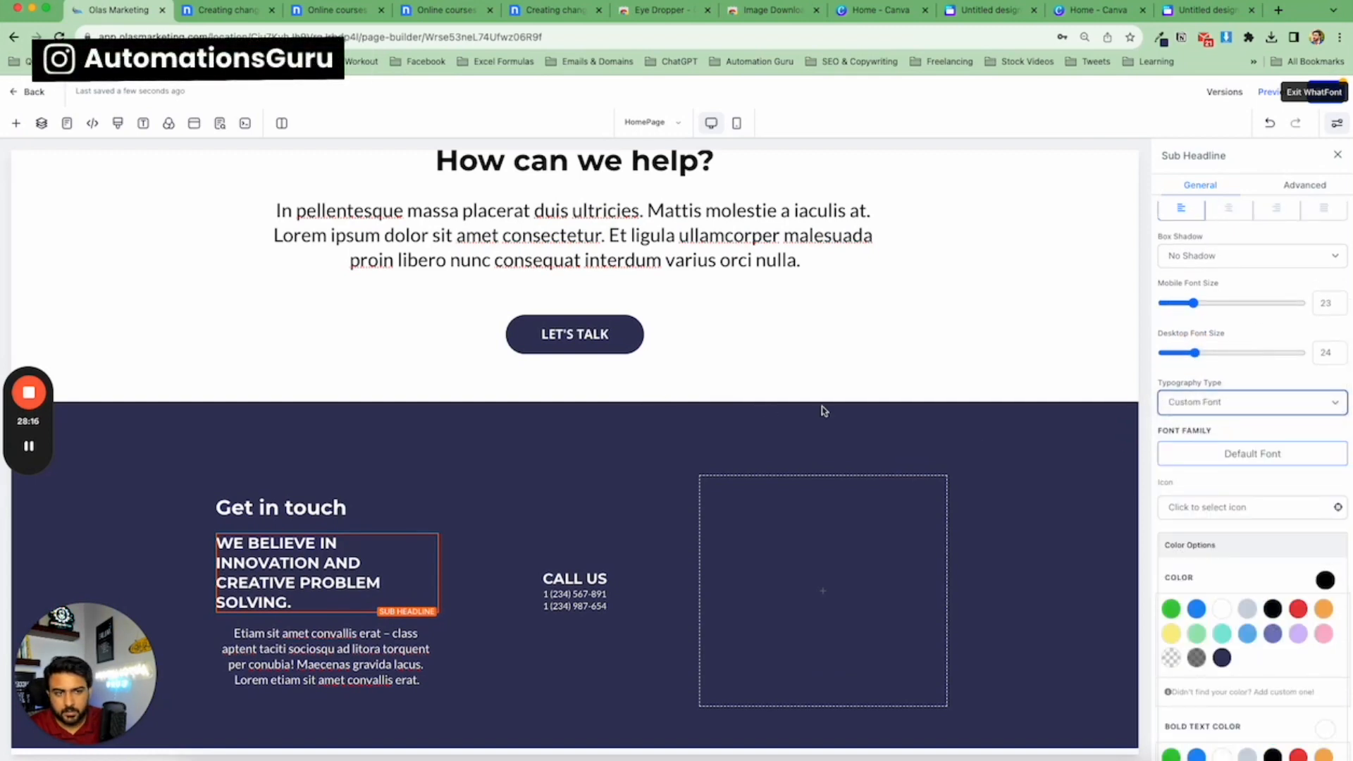
{"action": "left_click", "coordinate": [1210, 454]}
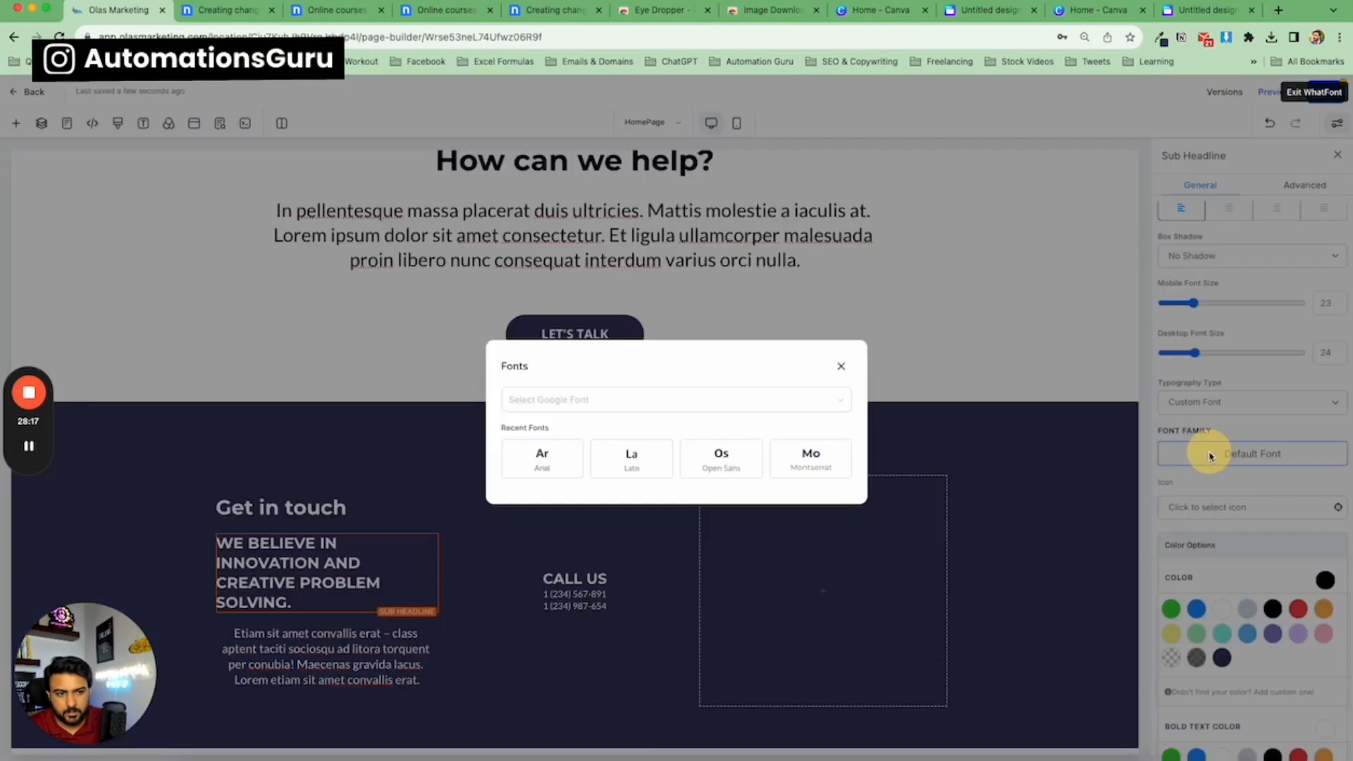
{"action": "left_click", "coordinate": [650, 412]}
{"action": "type", "text": "pop"}
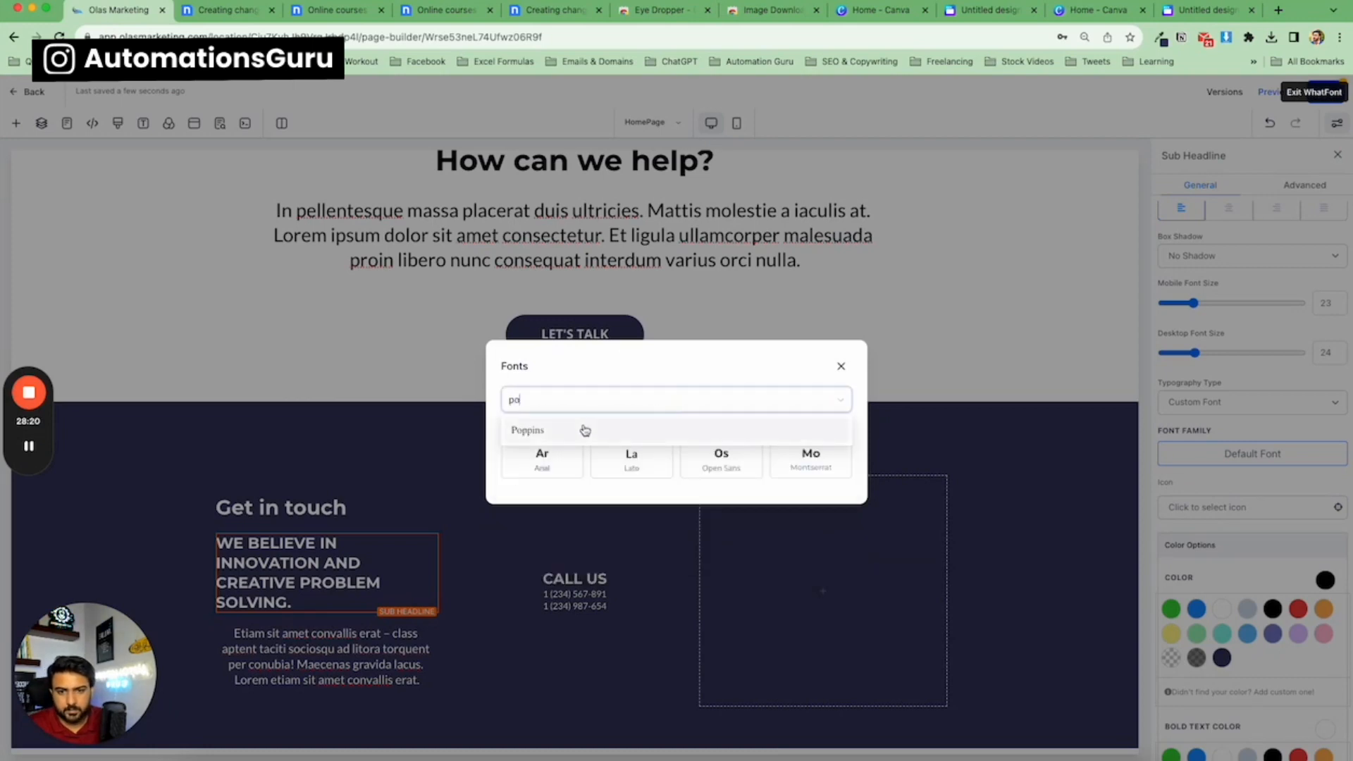
{"action": "left_click", "coordinate": [583, 428]}
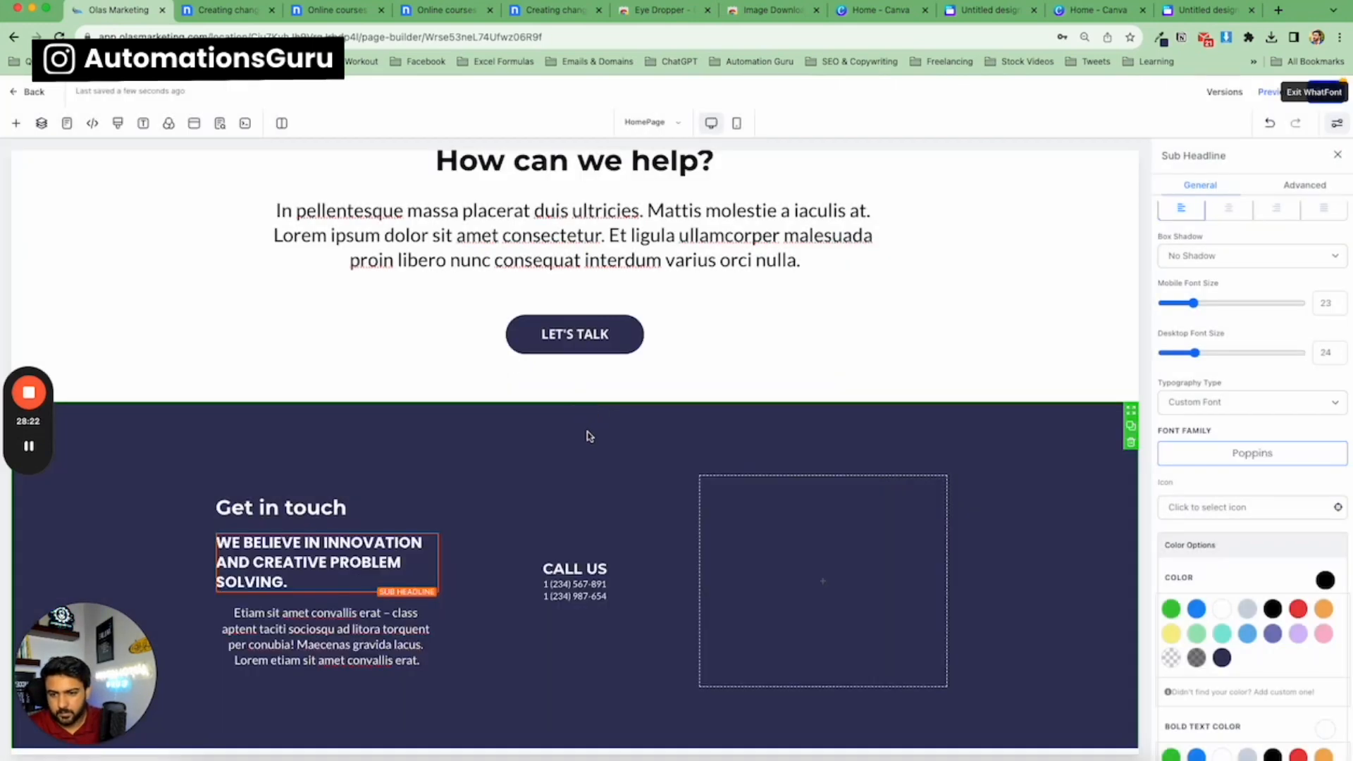
Compare the restyled sub-headline with the nicepage template's footer.
{"action": "scroll", "coordinate": [458, 513], "scroll_direction": "down", "scroll_amount": 1}
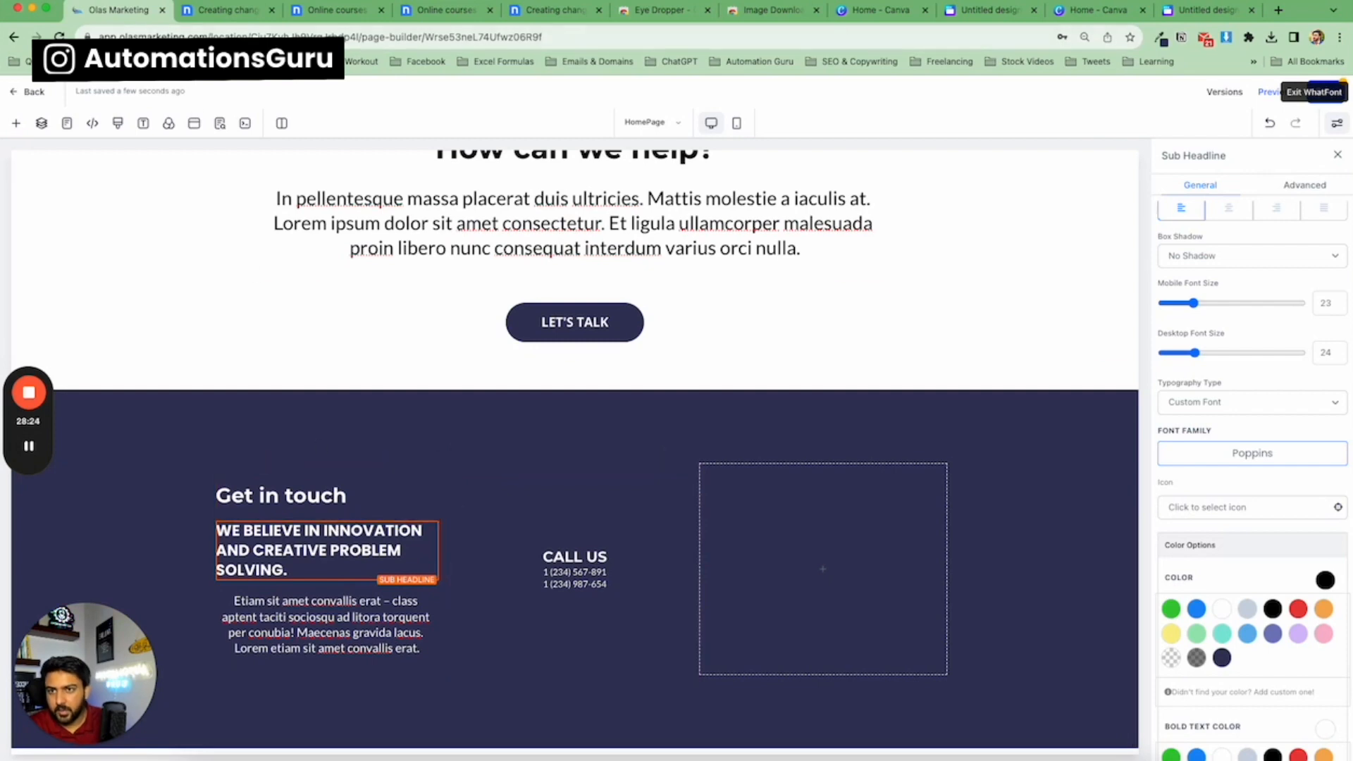
{"action": "left_click", "coordinate": [229, 11]}
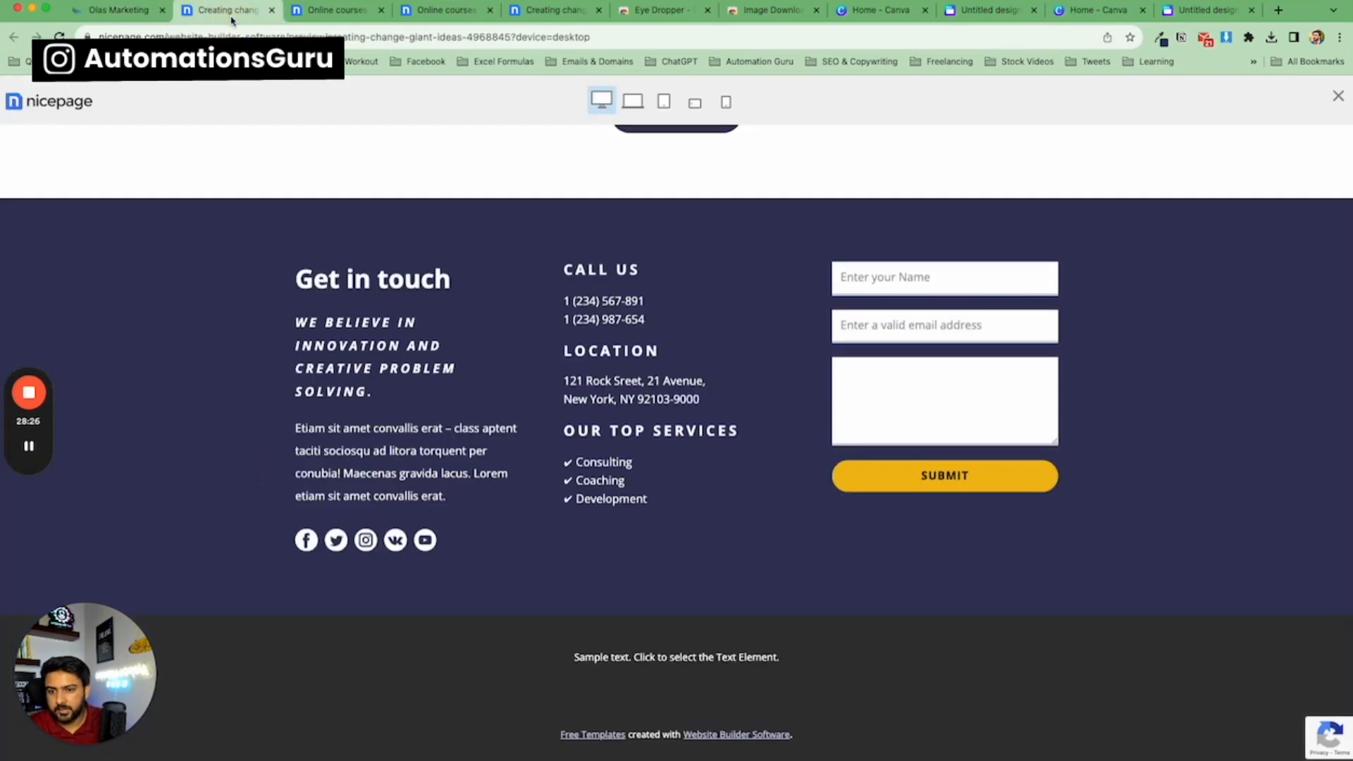
{"action": "left_click", "coordinate": [138, 9]}
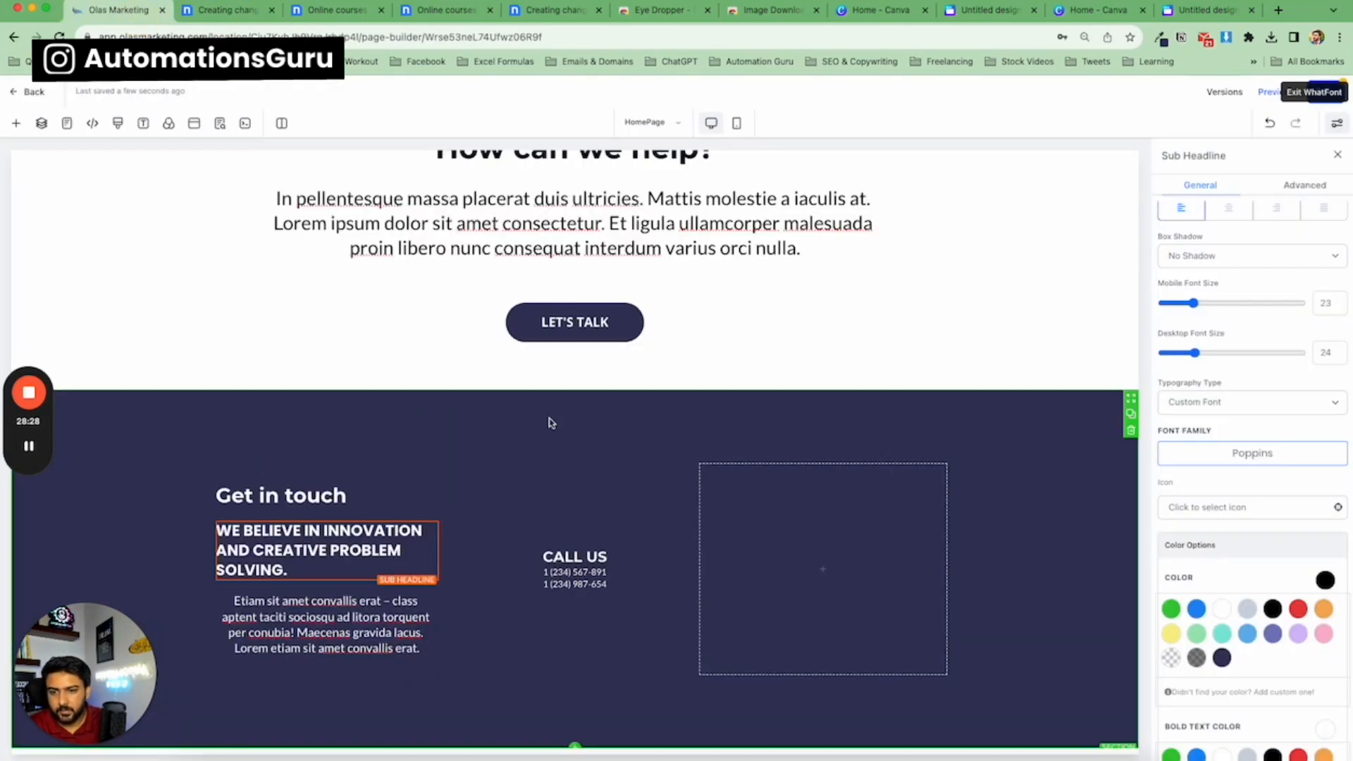
{"action": "scroll", "coordinate": [1243, 408], "scroll_direction": "up", "scroll_amount": 1}
{"action": "scroll", "coordinate": [1242, 402], "scroll_direction": "up", "scroll_amount": 1}
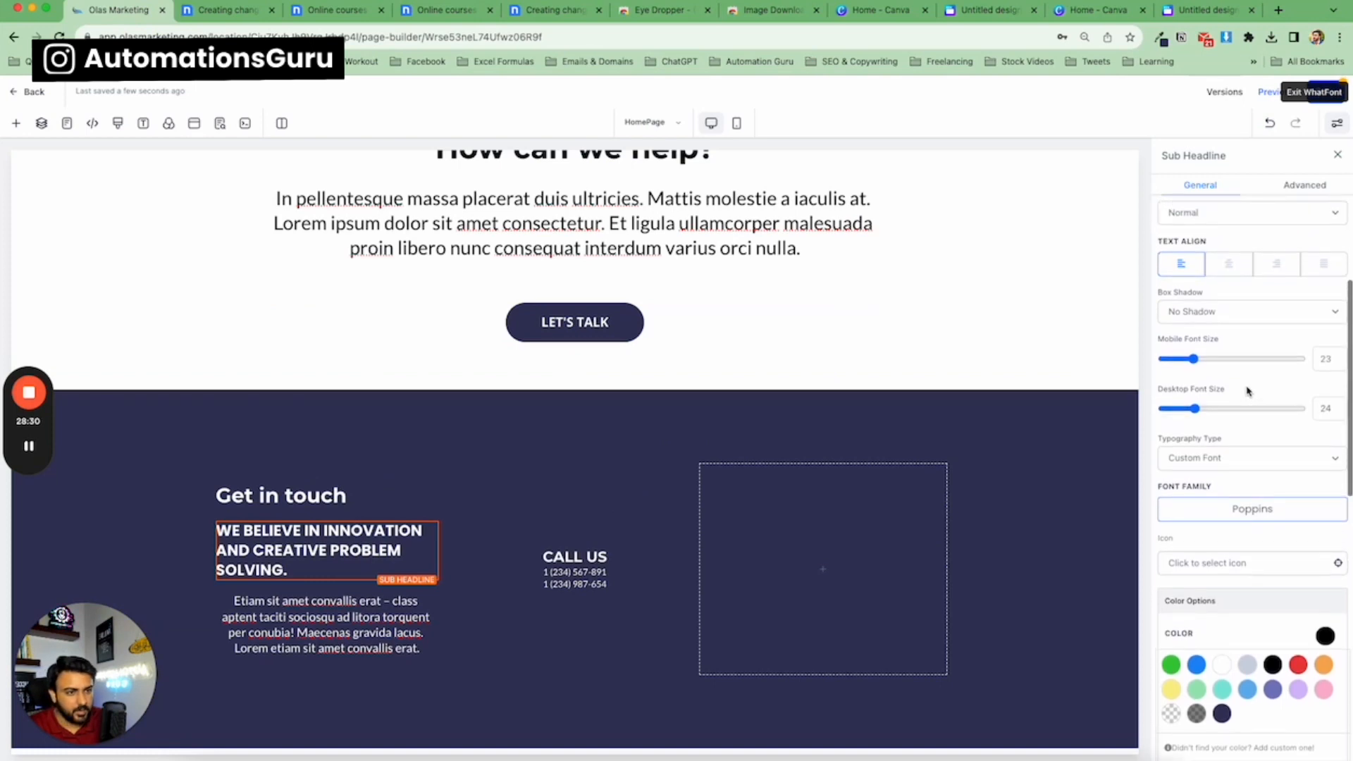
Set the first column sub-headline's letter spacing to 3px.
{"action": "scroll", "coordinate": [1247, 412], "scroll_direction": "down", "scroll_amount": 7}
{"action": "scroll", "coordinate": [1251, 419], "scroll_direction": "up", "scroll_amount": 8}
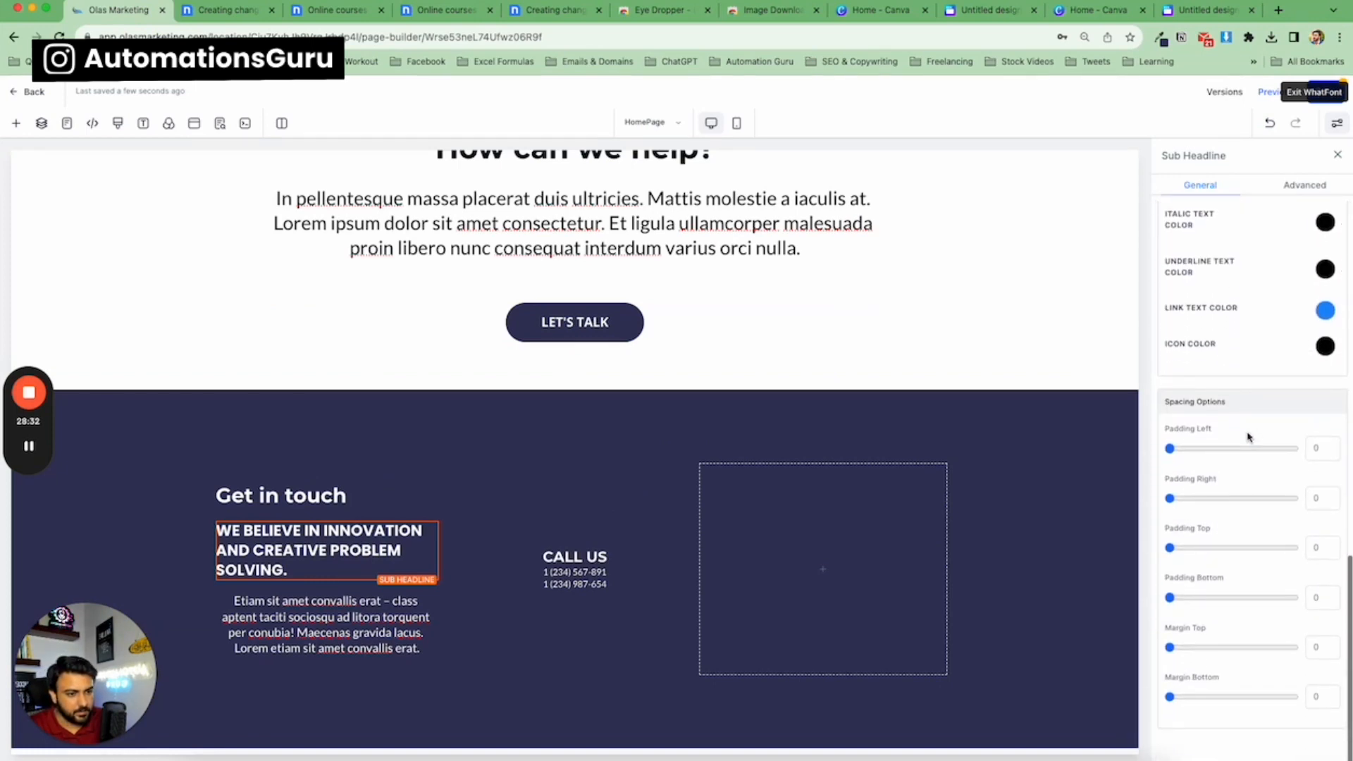
{"action": "scroll", "coordinate": [1269, 394], "scroll_direction": "up", "scroll_amount": 2}
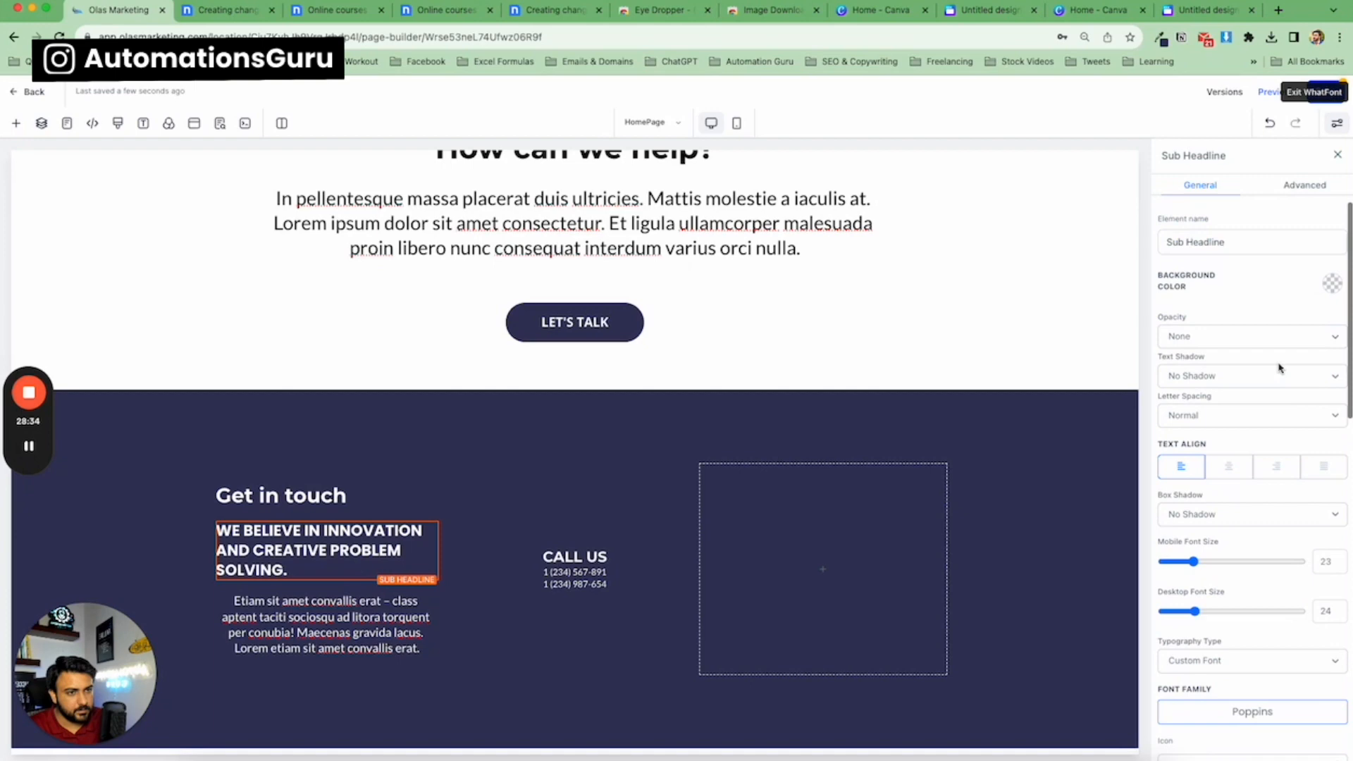
{"action": "left_click", "coordinate": [1222, 243]}
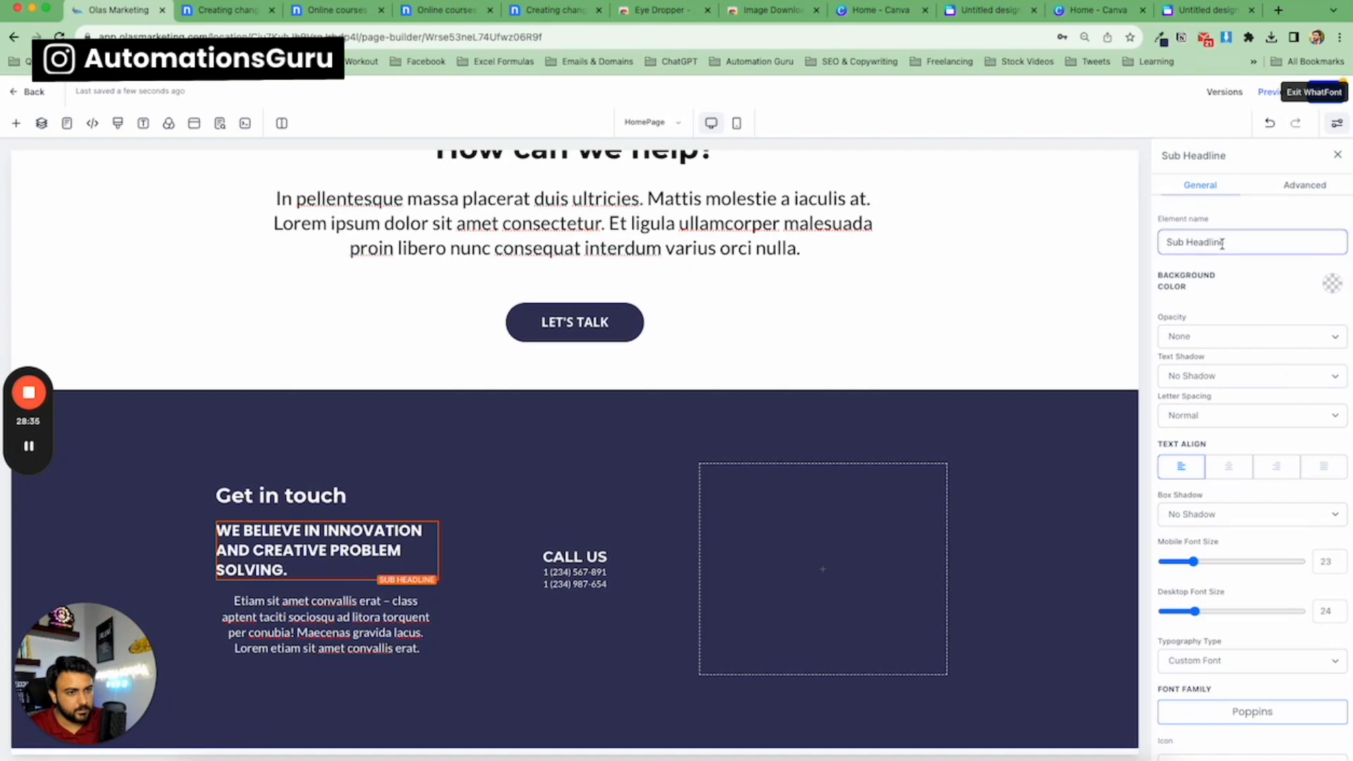
{"action": "left_click", "coordinate": [1205, 417]}
{"action": "left_click", "coordinate": [1201, 462]}
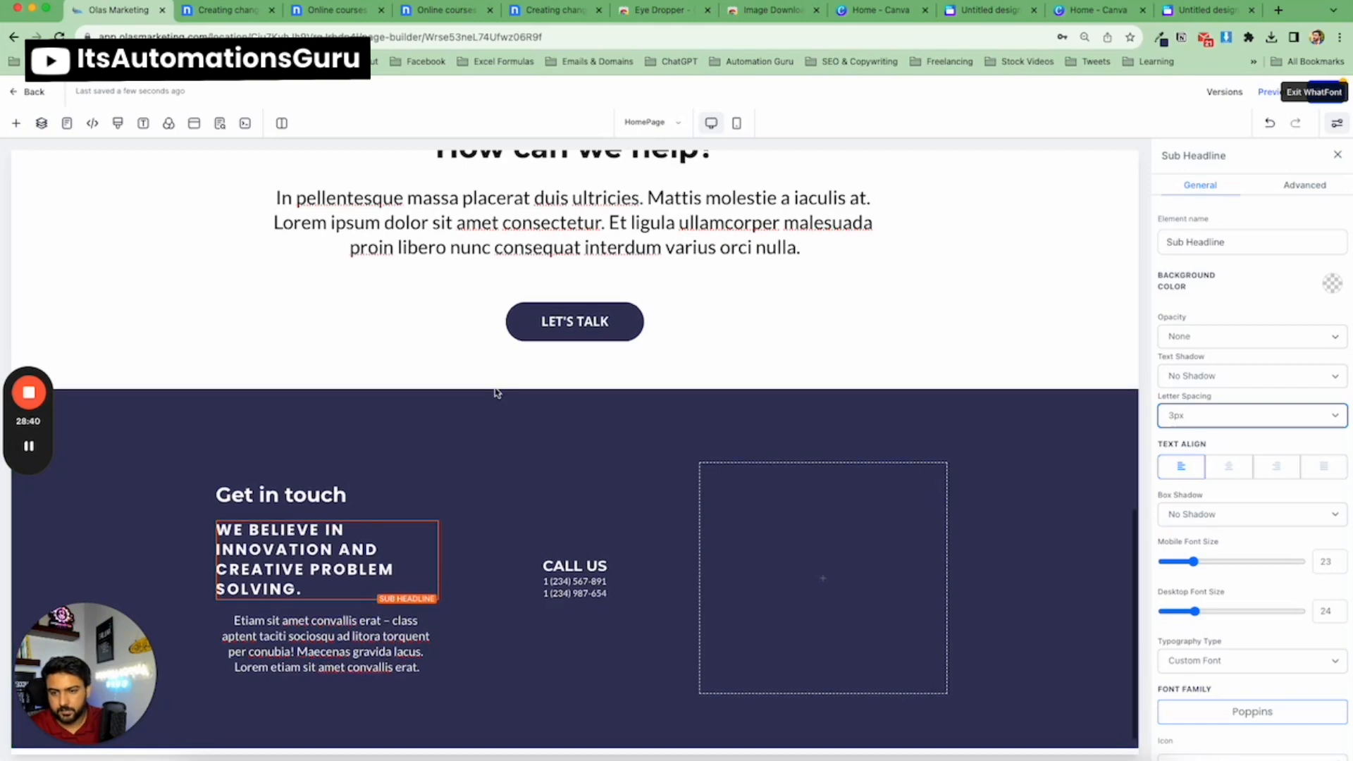
Left-align the text of the first column's paragraph.
{"action": "left_click", "coordinate": [169, 525]}
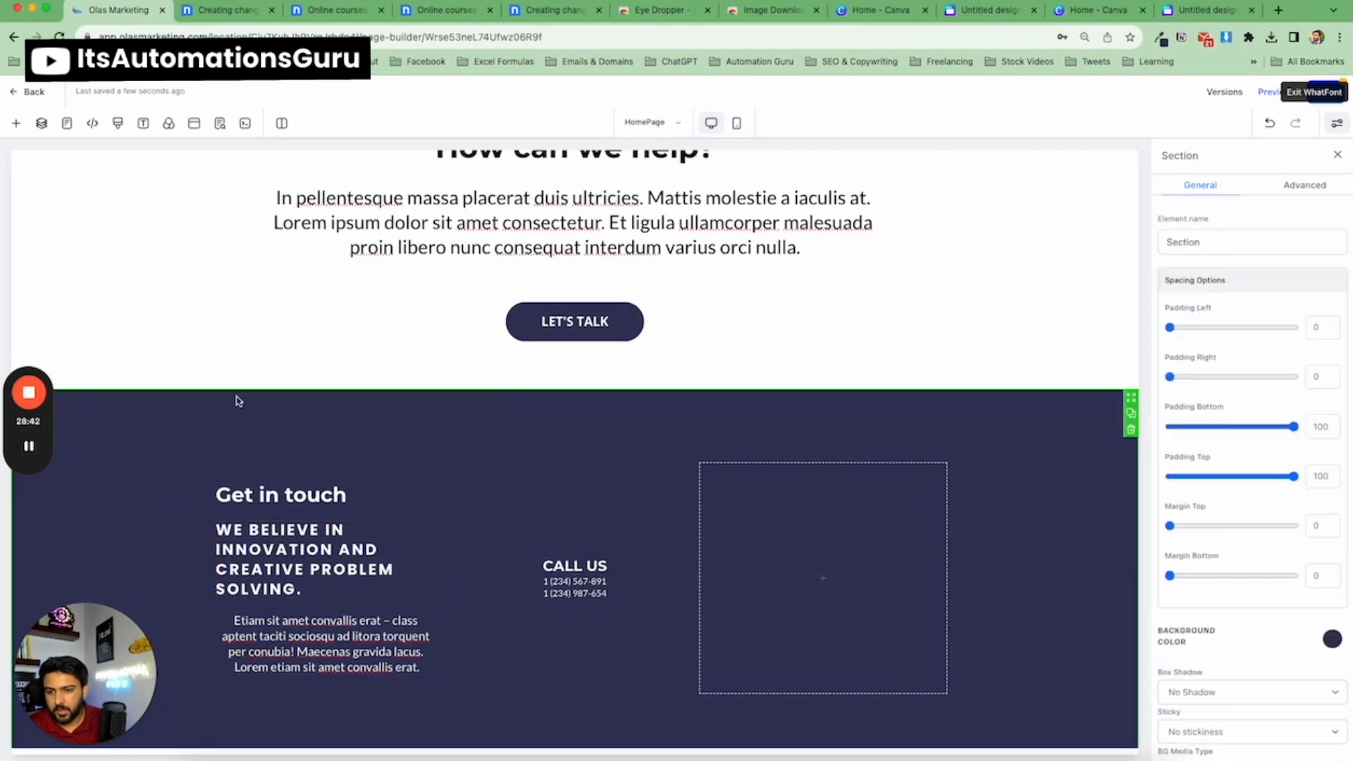
{"action": "scroll", "coordinate": [239, 399], "scroll_direction": "down", "scroll_amount": 1}
{"action": "left_click", "coordinate": [355, 632]}
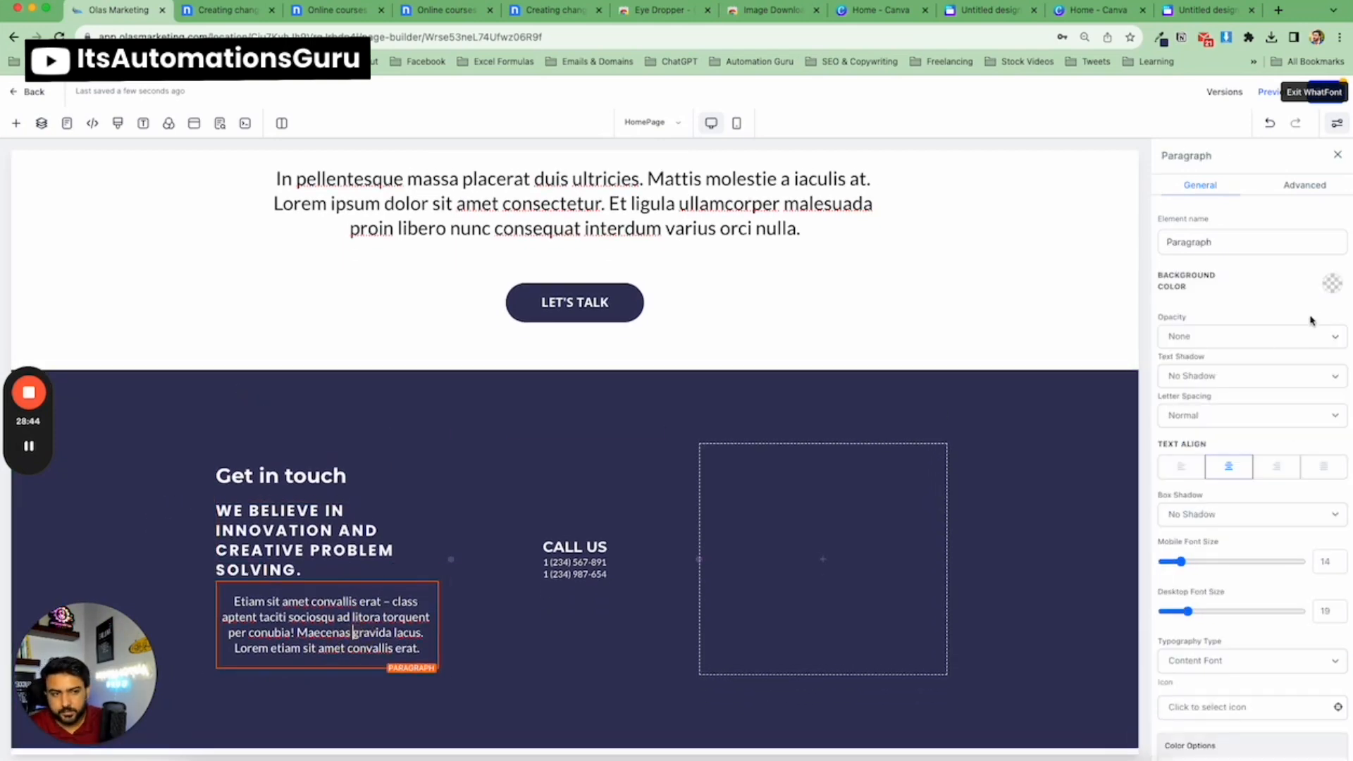
{"action": "left_click", "coordinate": [1182, 465]}
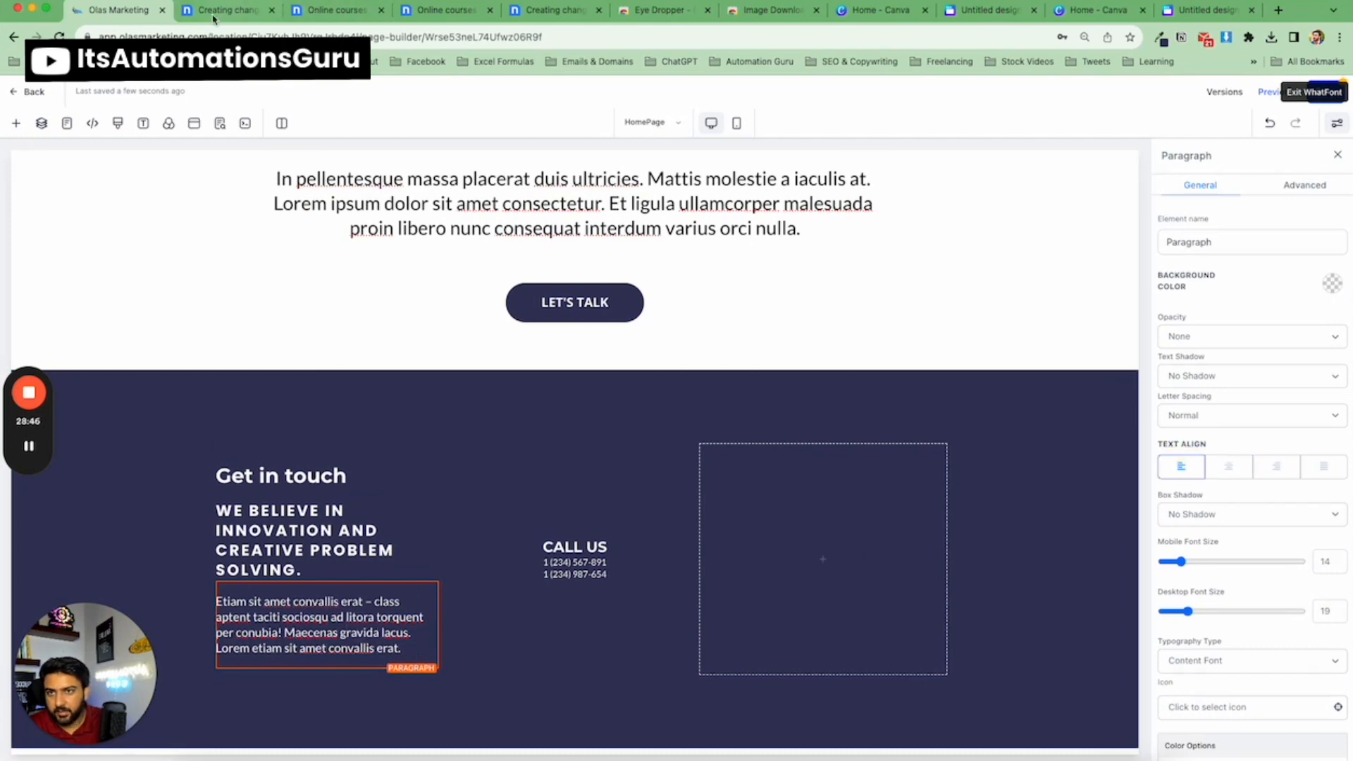
Set the 'Get in touch' headline's desktop font size to 40, matching the nicepage template.
{"action": "left_click", "coordinate": [214, 10]}
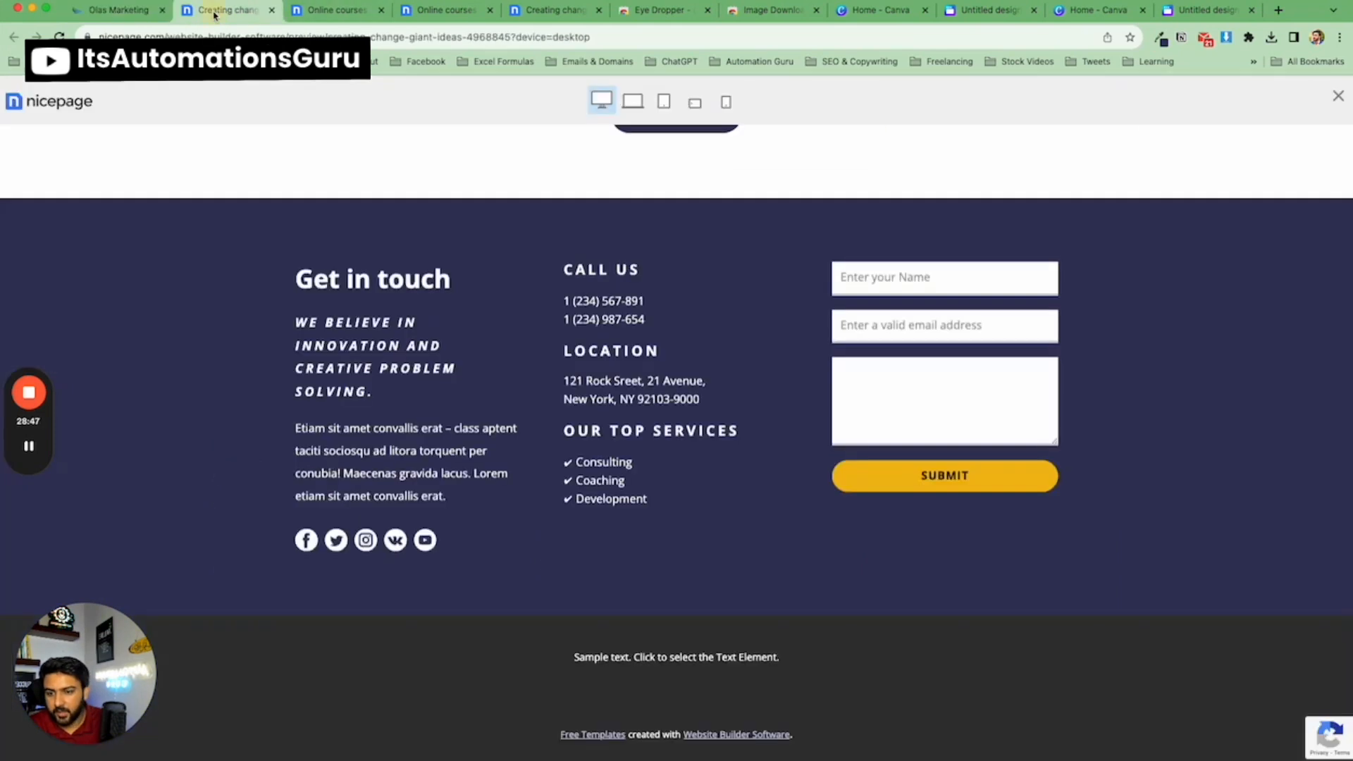
{"action": "left_click", "coordinate": [117, 12]}
{"action": "left_click", "coordinate": [326, 470]}
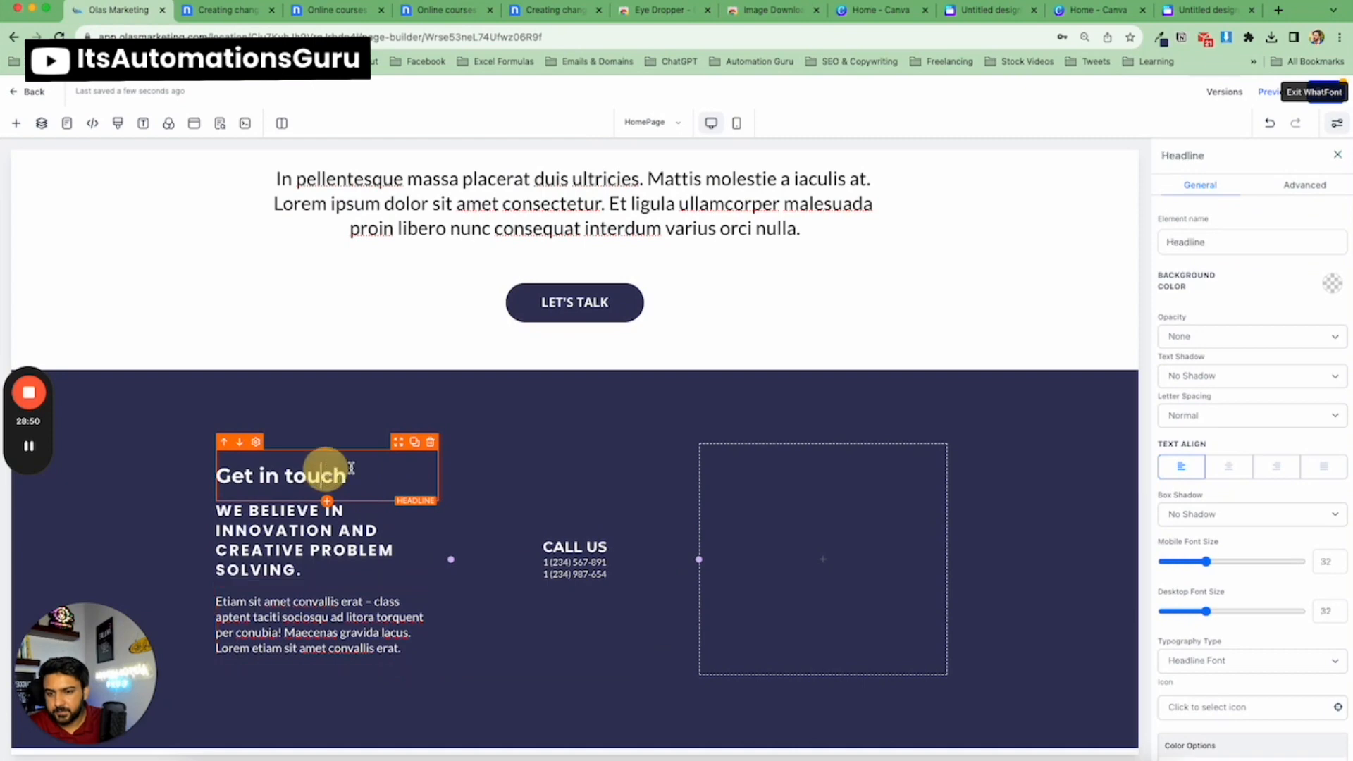
{"action": "left_click_drag", "start_coordinate": [1209, 614], "coordinate": [1218, 614]}
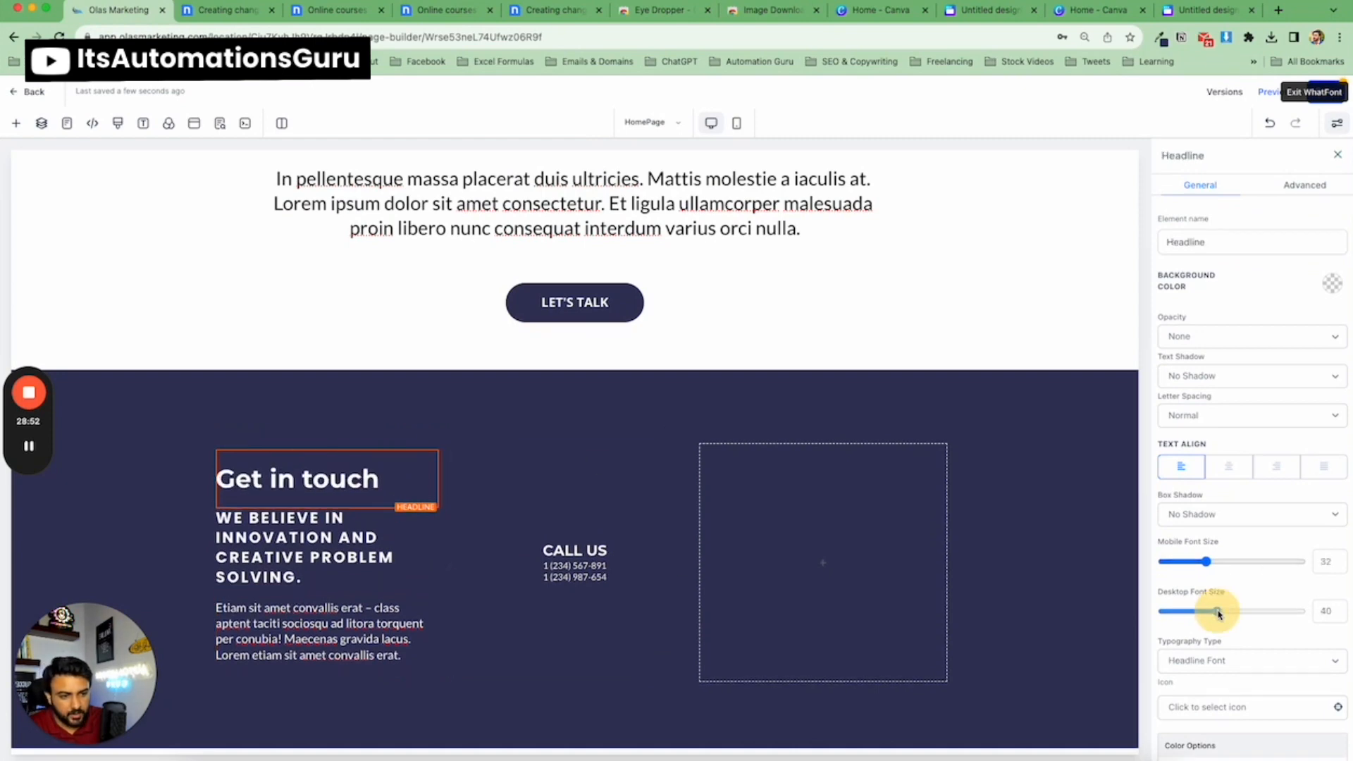
Set the first column's content spacing to Left.
{"action": "left_click", "coordinate": [414, 386]}
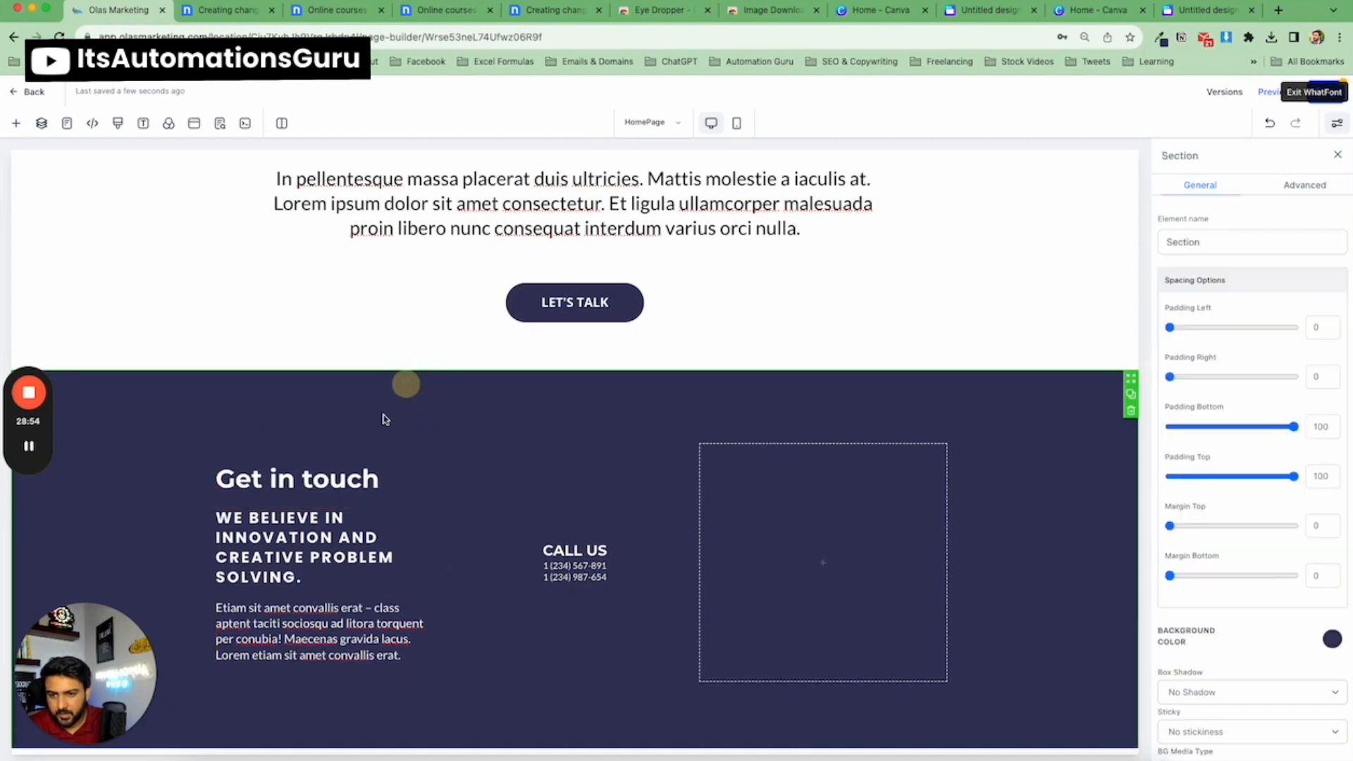
{"action": "scroll", "coordinate": [395, 401], "scroll_direction": "down", "scroll_amount": 1}
{"action": "left_click", "coordinate": [224, 9]}
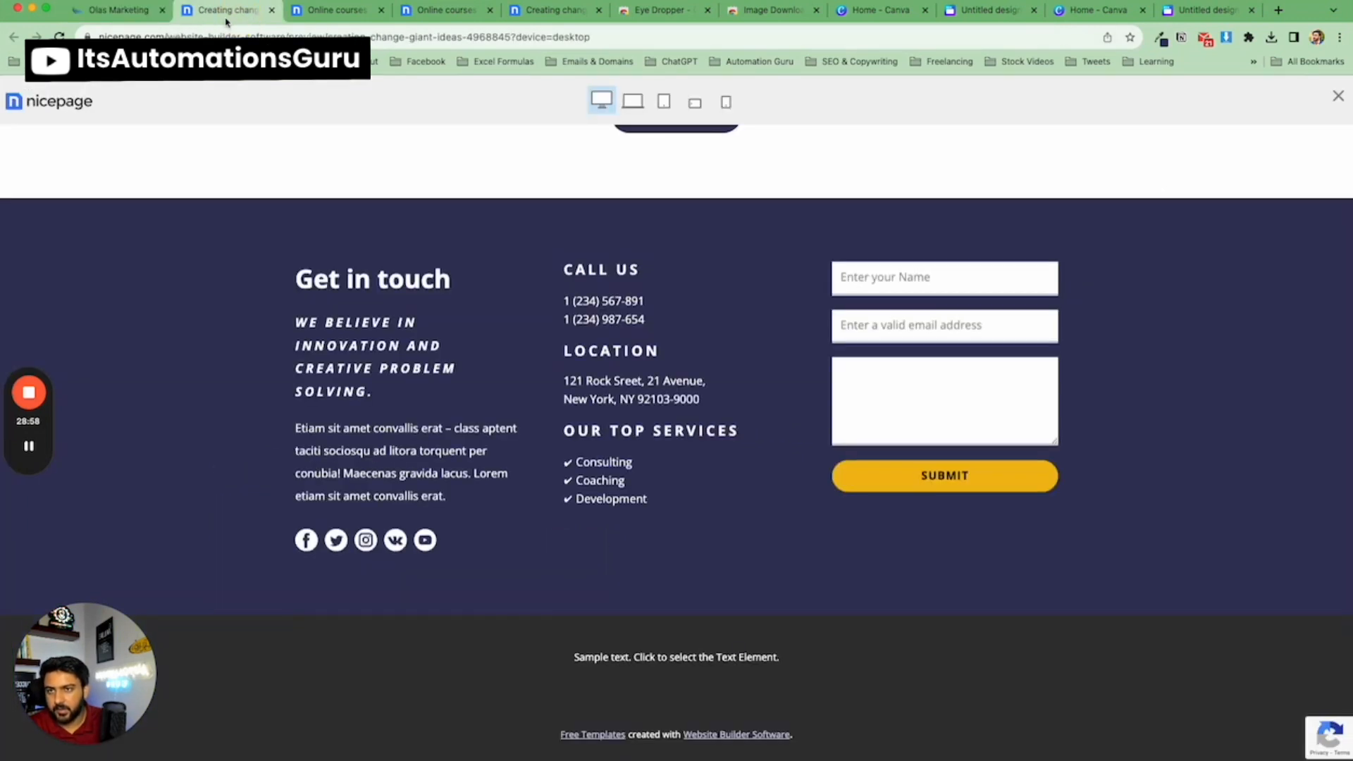
{"action": "left_click", "coordinate": [143, 17]}
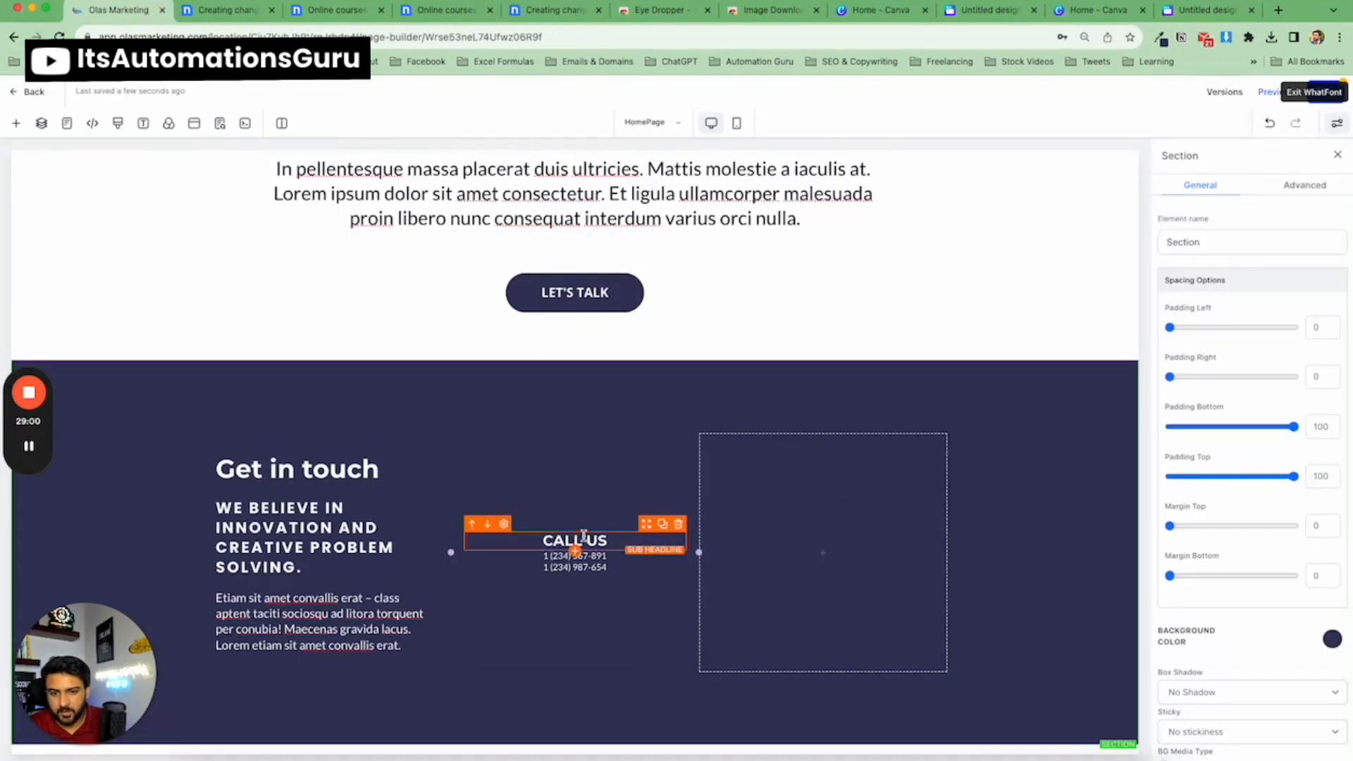
{"action": "left_click", "coordinate": [332, 437]}
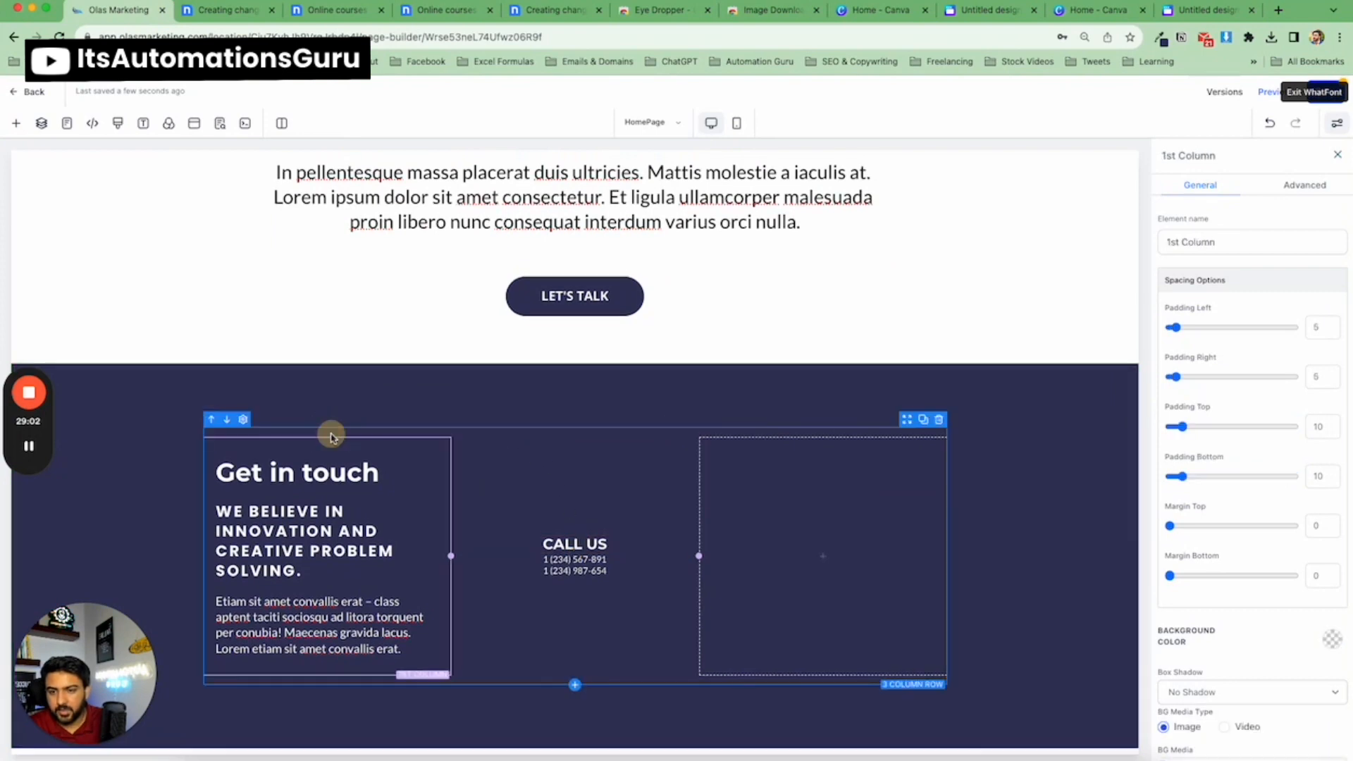
{"action": "scroll", "coordinate": [1305, 531], "scroll_direction": "down", "scroll_amount": 5}
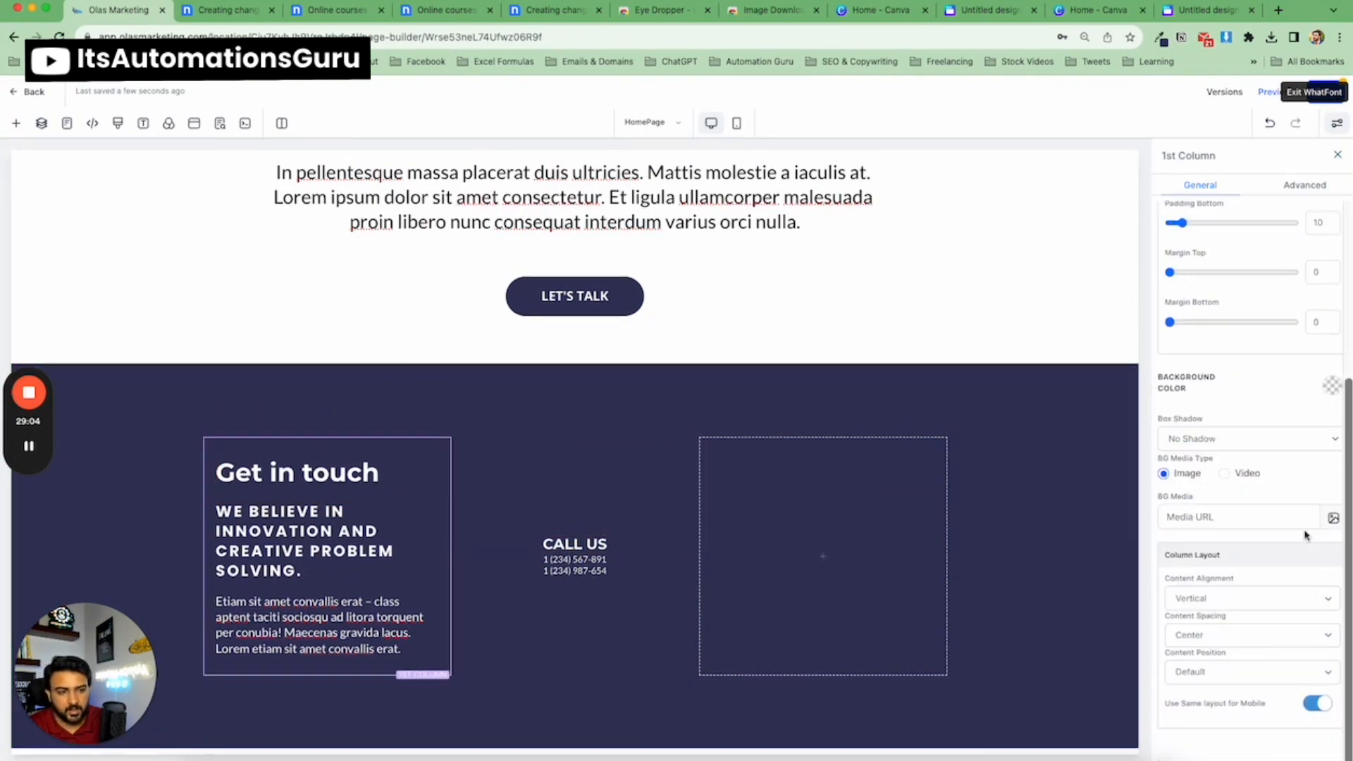
{"action": "left_click", "coordinate": [1229, 628]}
{"action": "left_click", "coordinate": [1216, 650]}
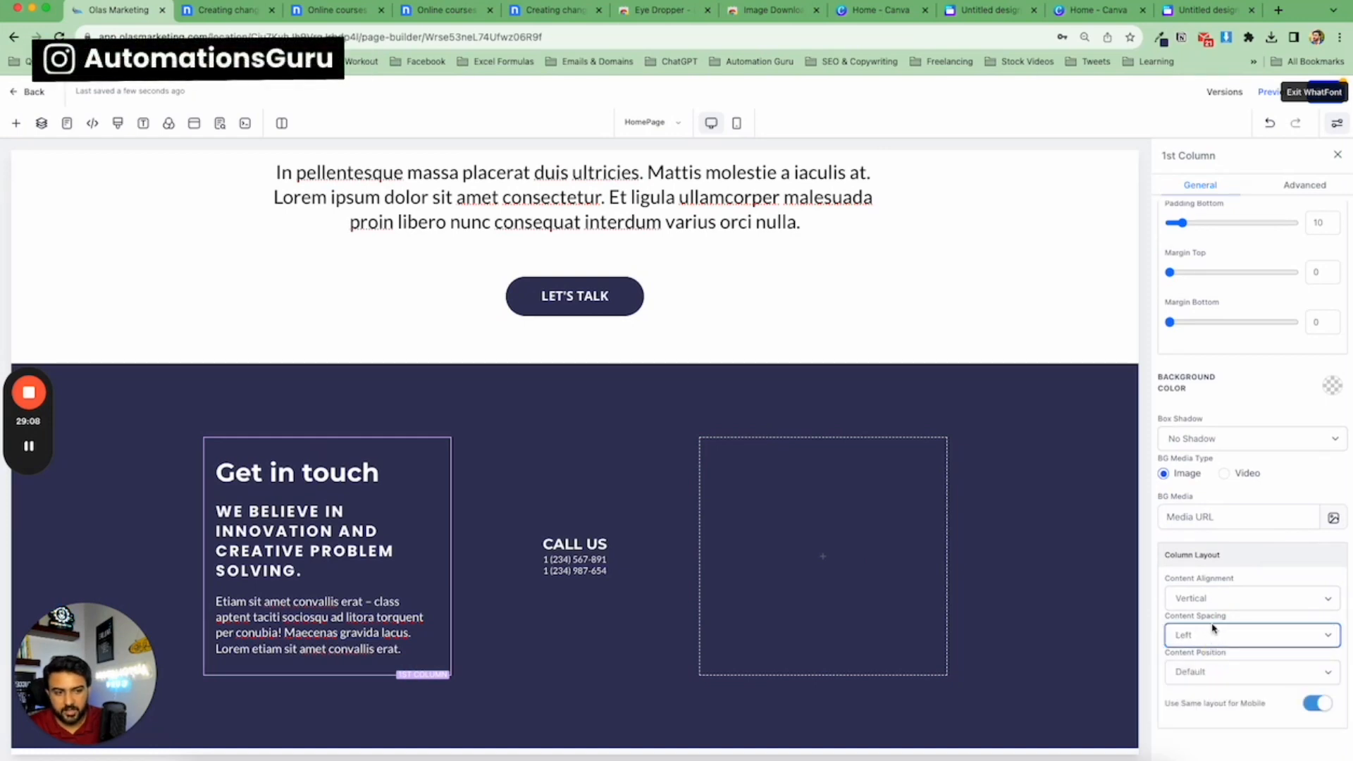
Set the second column's content spacing to Left.
{"action": "left_click", "coordinate": [528, 461]}
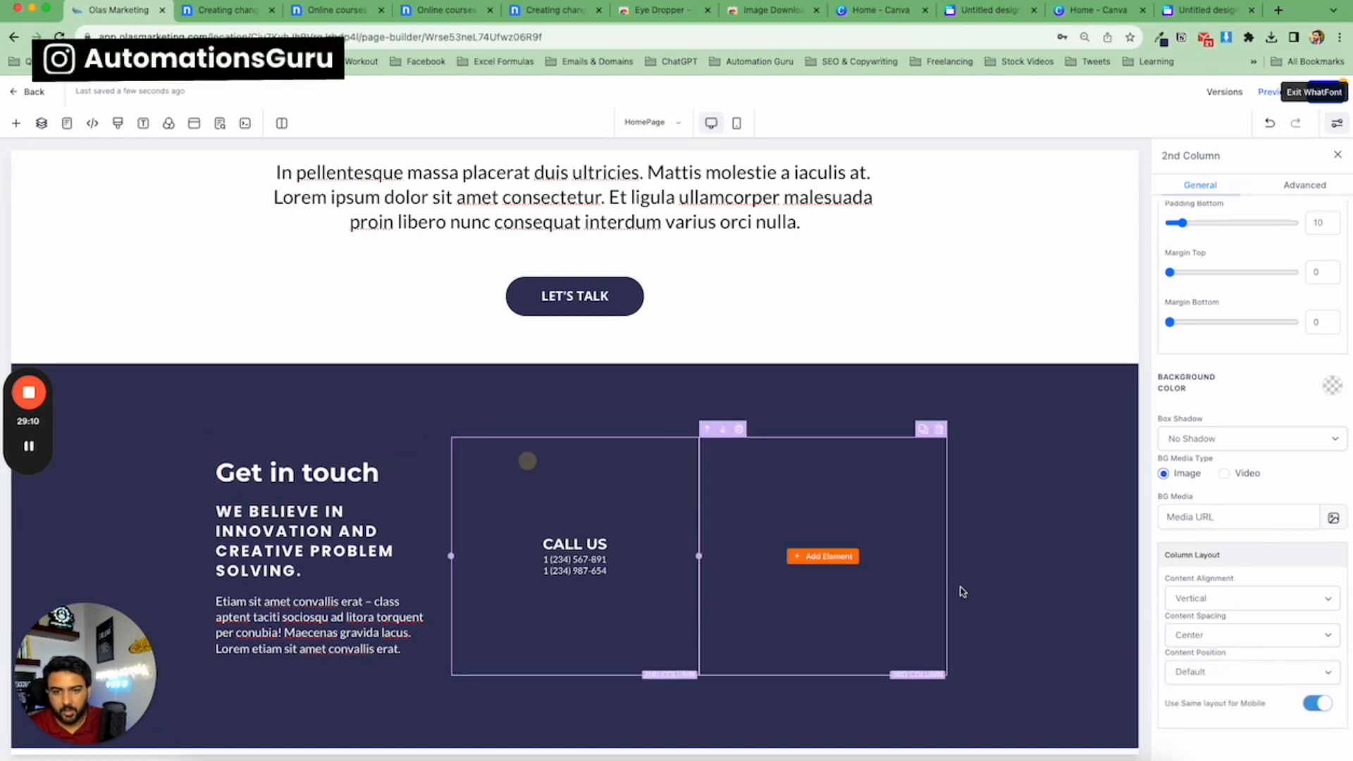
{"action": "left_click", "coordinate": [1226, 637]}
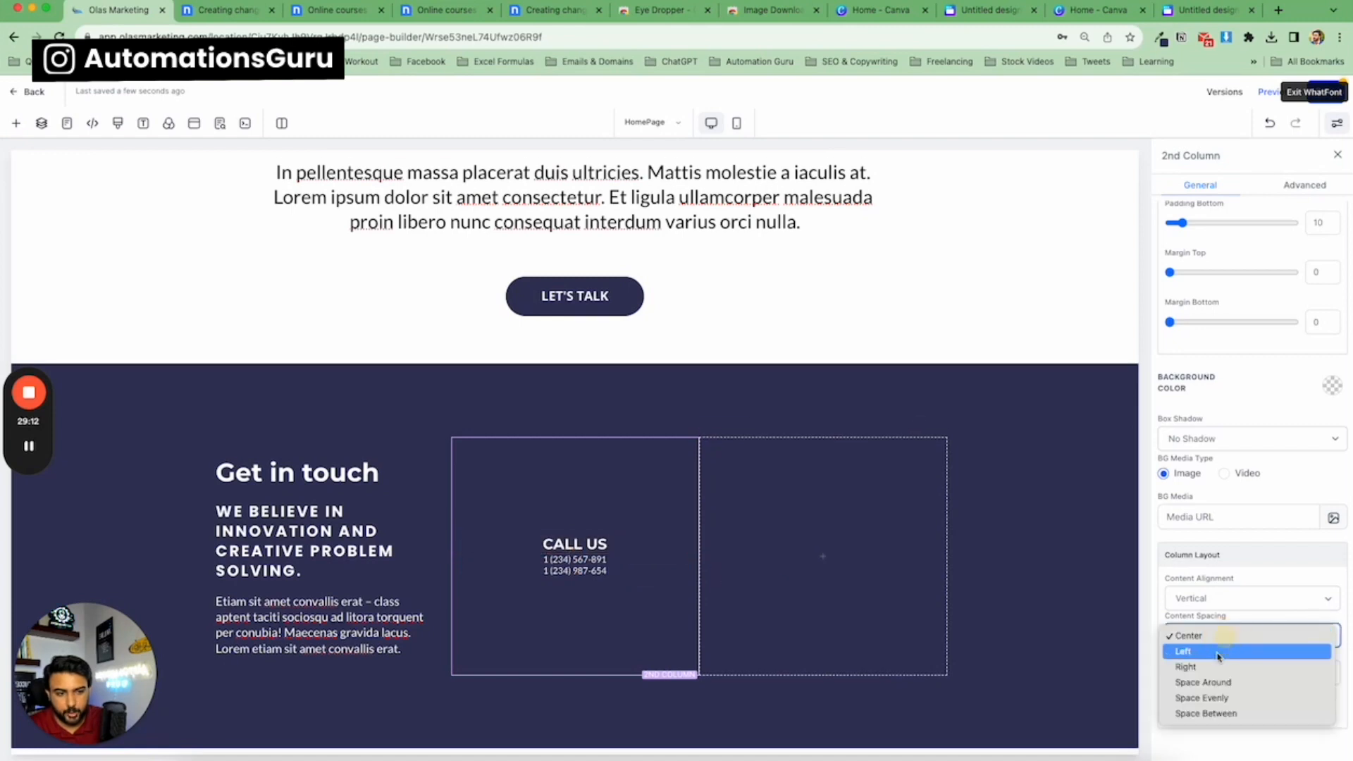
{"action": "left_click", "coordinate": [1218, 652]}
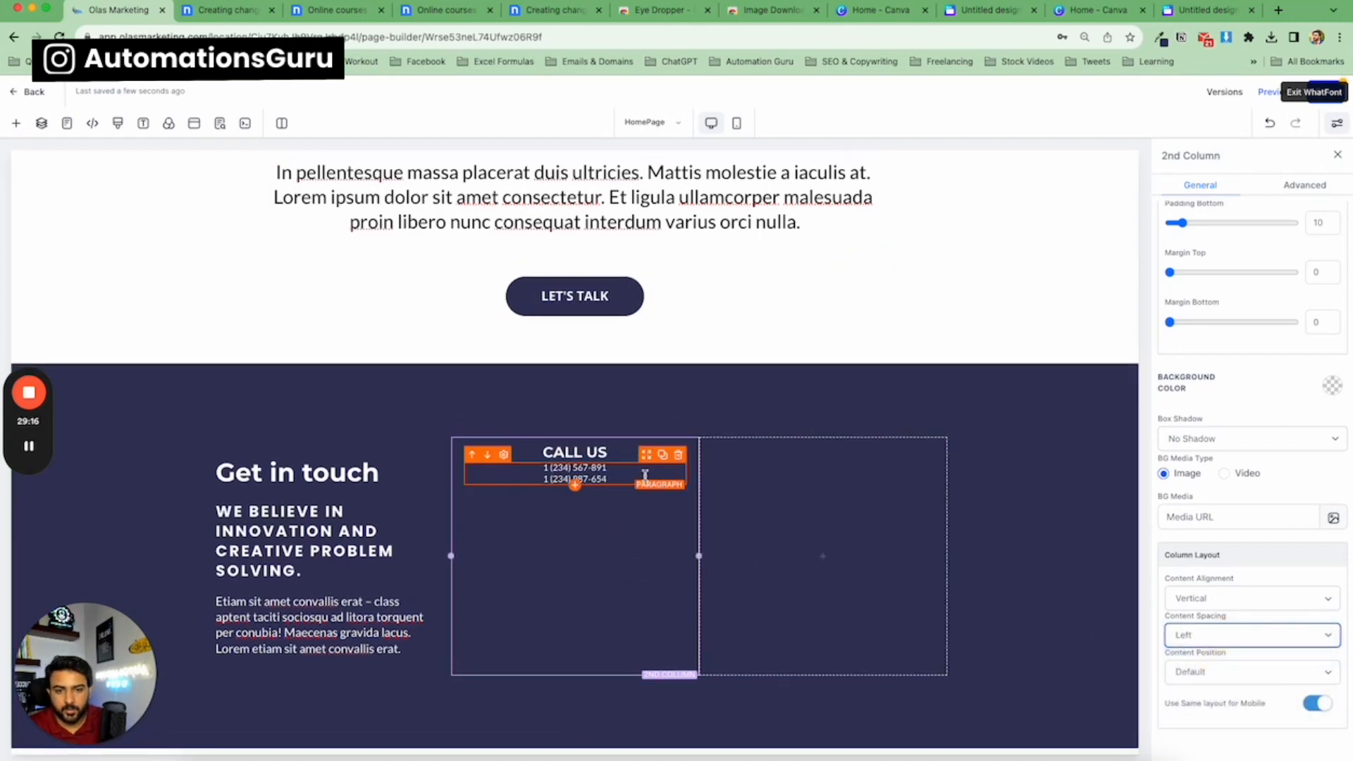
Left-align the 'CALL US' sub-headline.
{"action": "left_click", "coordinate": [575, 453]}
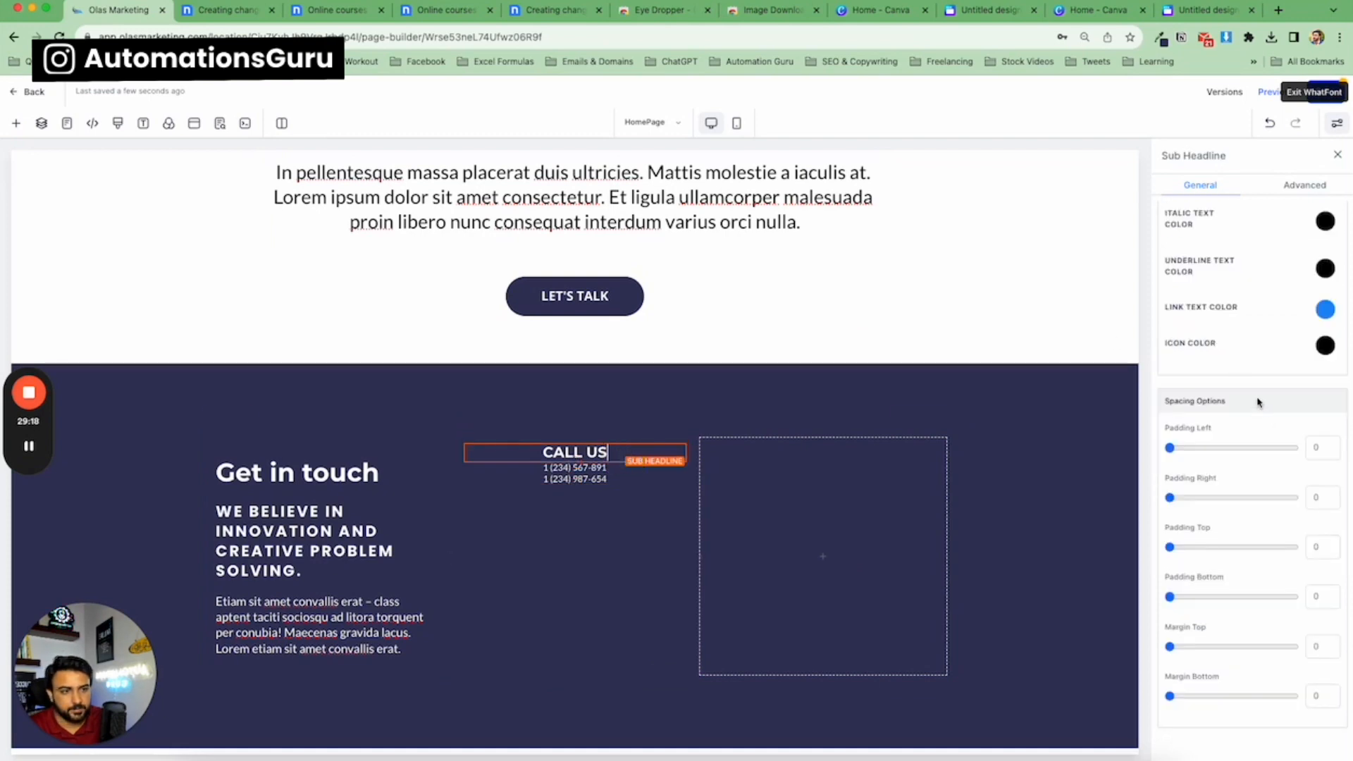
{"action": "scroll", "coordinate": [1259, 402], "scroll_direction": "up", "scroll_amount": 8}
{"action": "left_click", "coordinate": [1183, 328]}
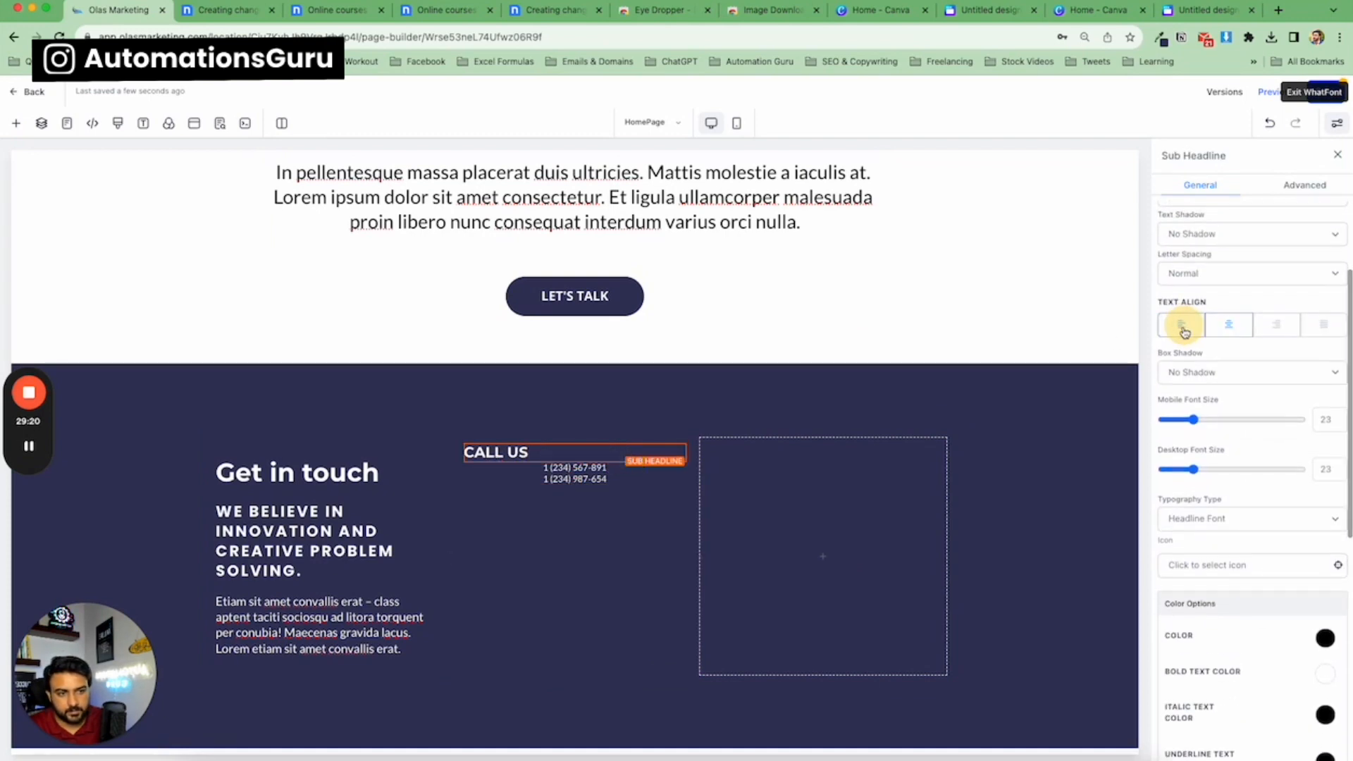
Set the first column paragraph's desktop font size to 20.
{"action": "left_click", "coordinate": [318, 539]}
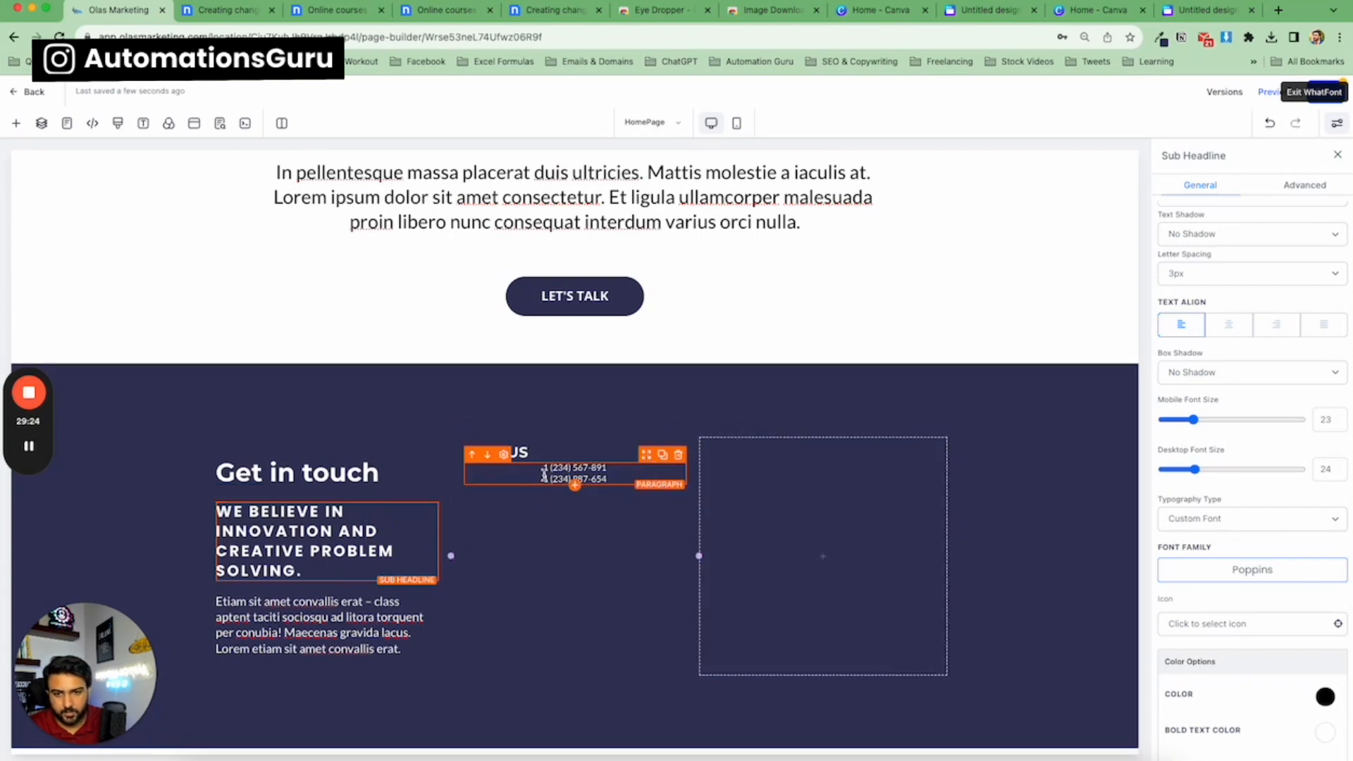
{"action": "left_click", "coordinate": [532, 452]}
{"action": "left_click", "coordinate": [1325, 468]}
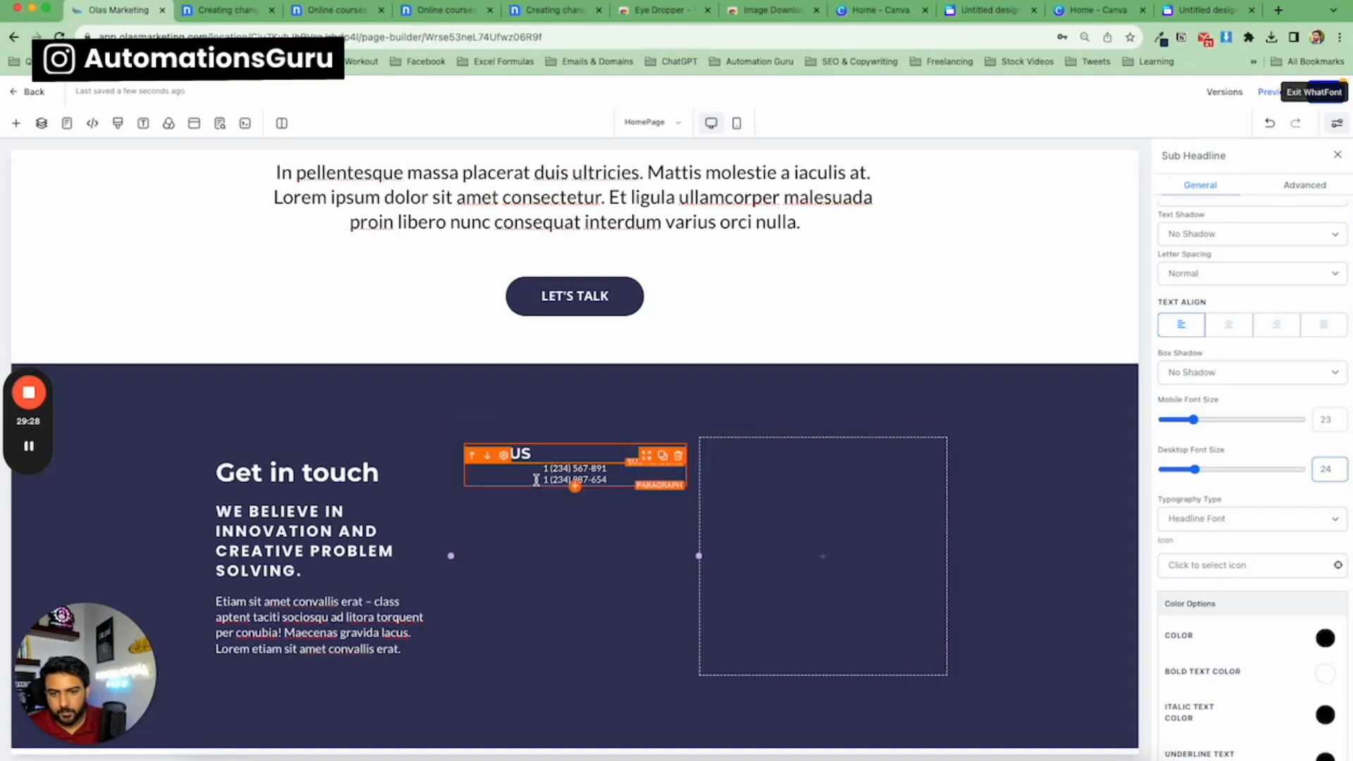
{"action": "left_click", "coordinate": [533, 479]}
{"action": "left_click", "coordinate": [346, 625]}
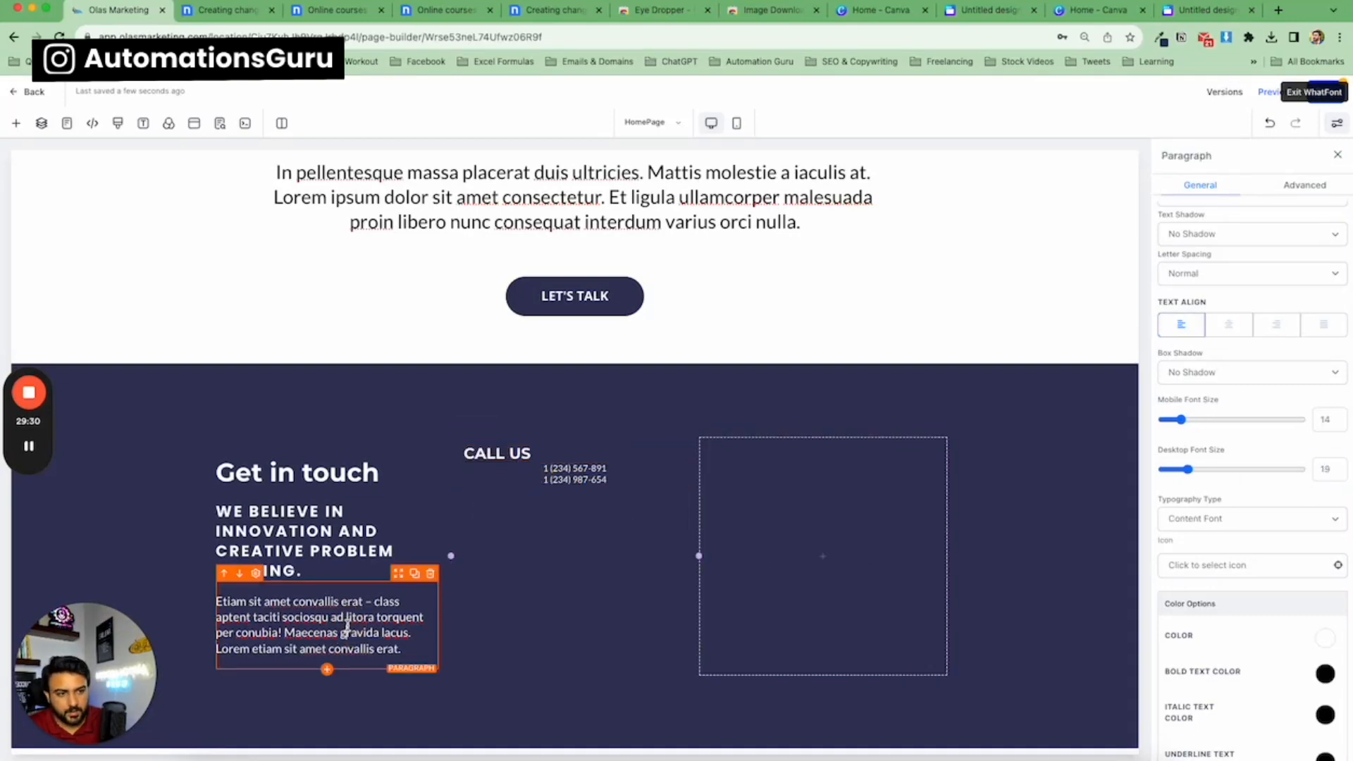
{"action": "left_click", "coordinate": [346, 631]}
{"action": "double_click", "coordinate": [1326, 472]}
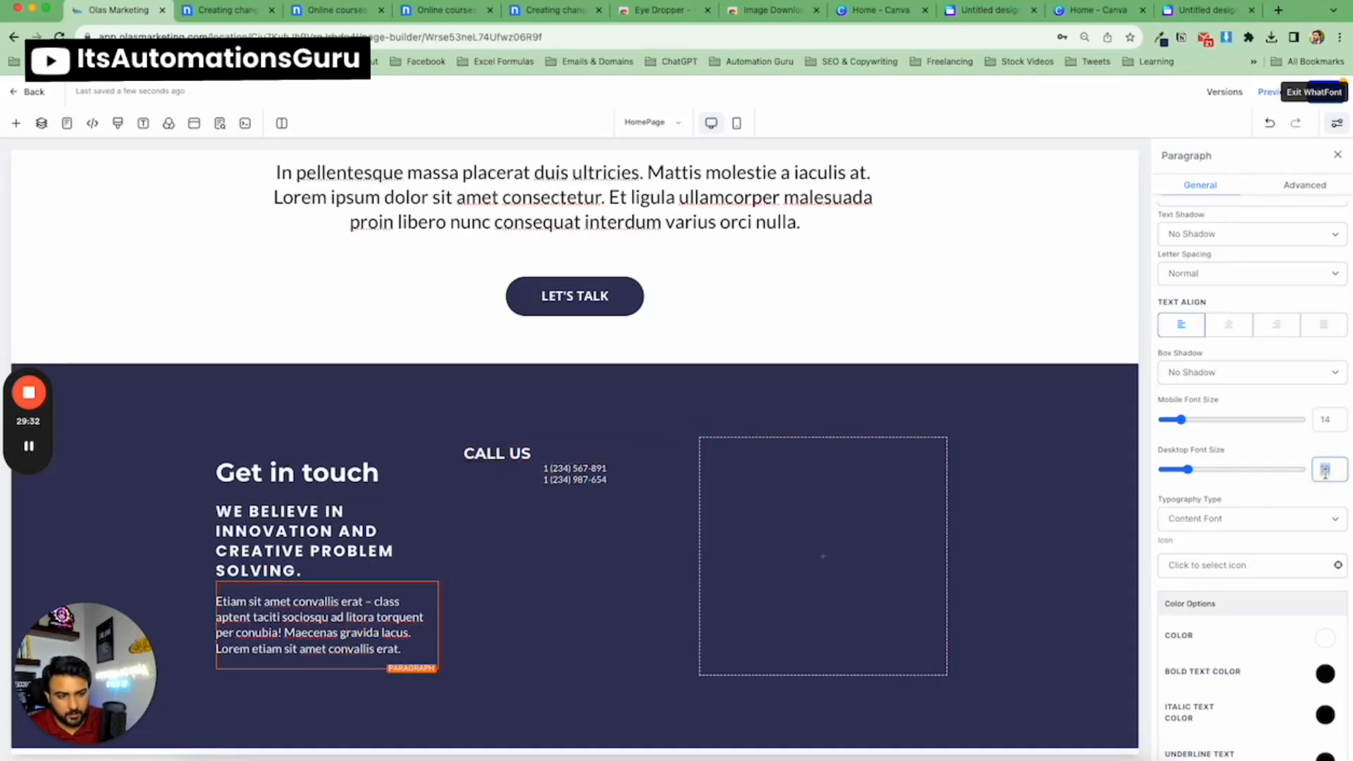
{"action": "type", "text": "20"}
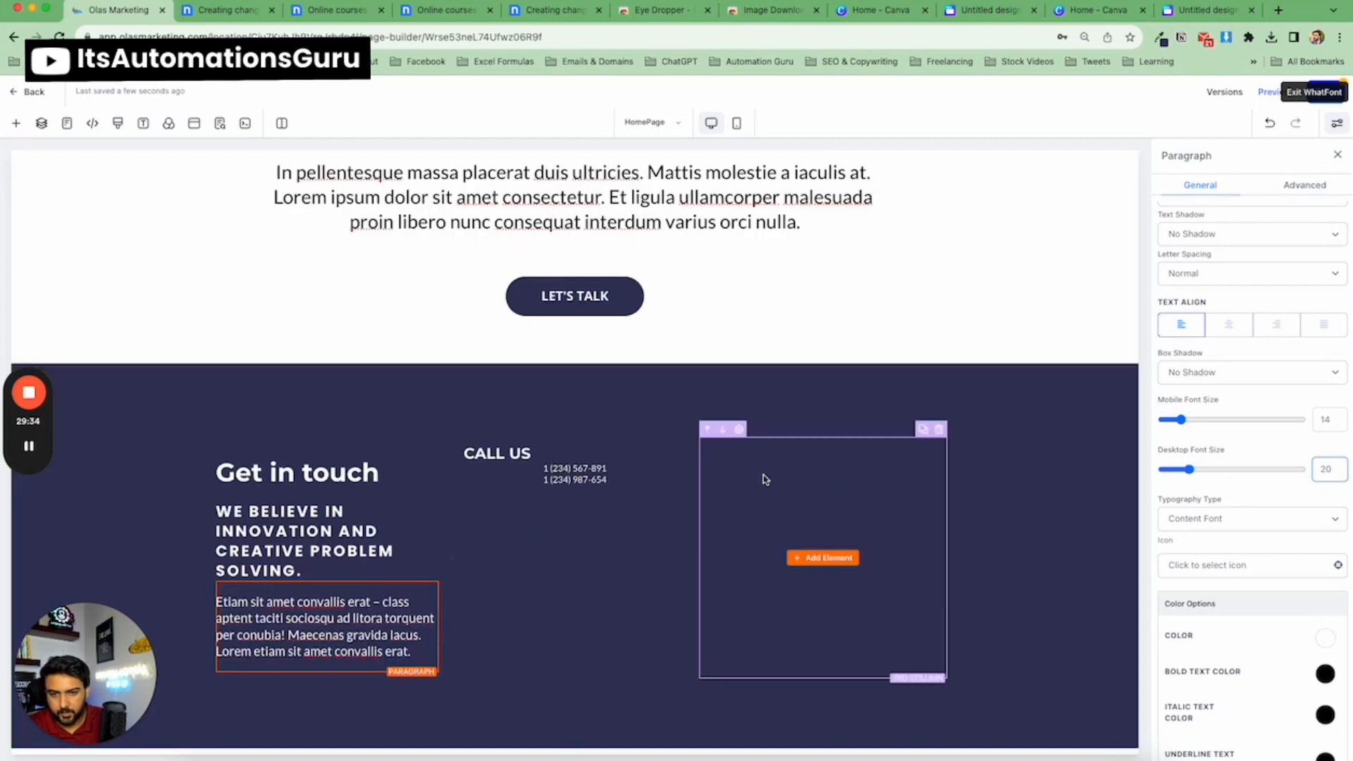
Set the phone numbers paragraph's desktop font size to 20 and left-align it.
{"action": "left_click", "coordinate": [591, 468]}
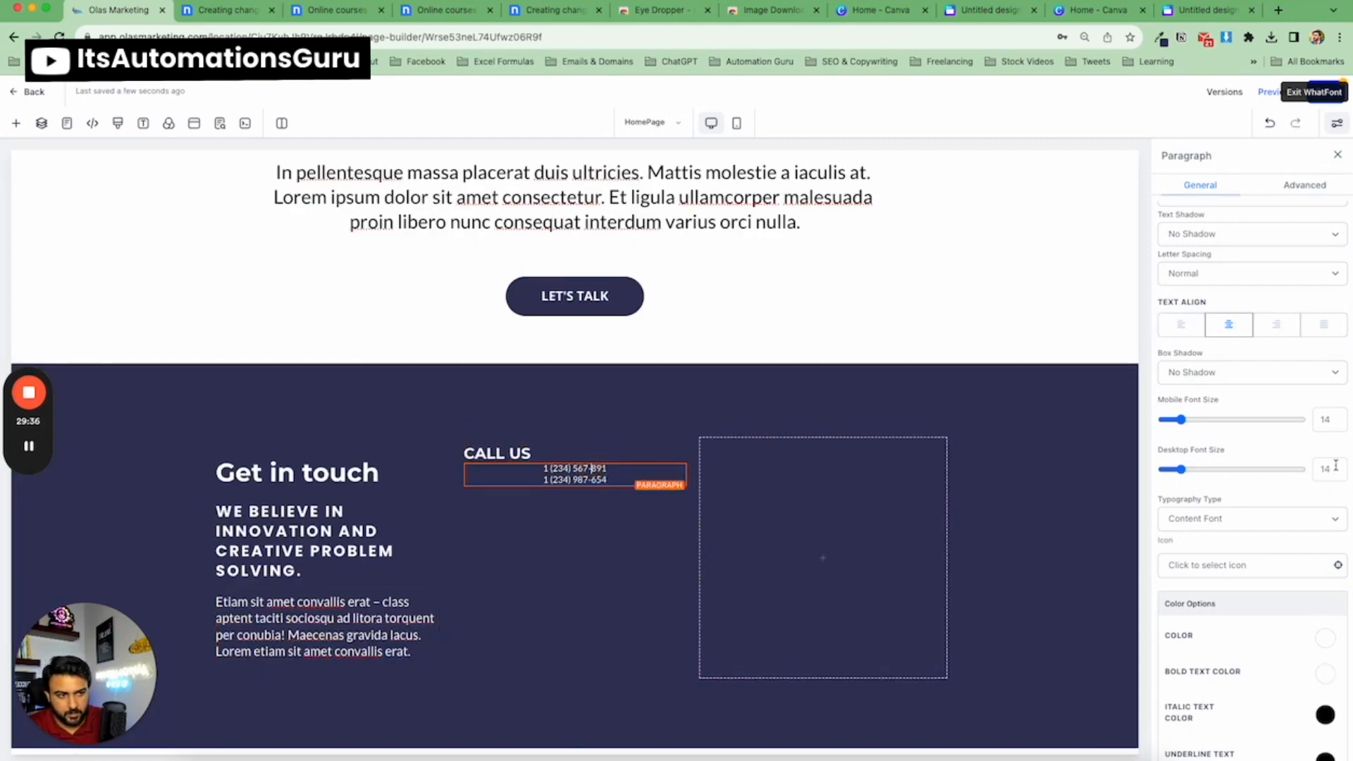
{"action": "type", "text": "20"}
{"action": "scroll", "coordinate": [749, 498], "scroll_direction": "up", "scroll_amount": 1}
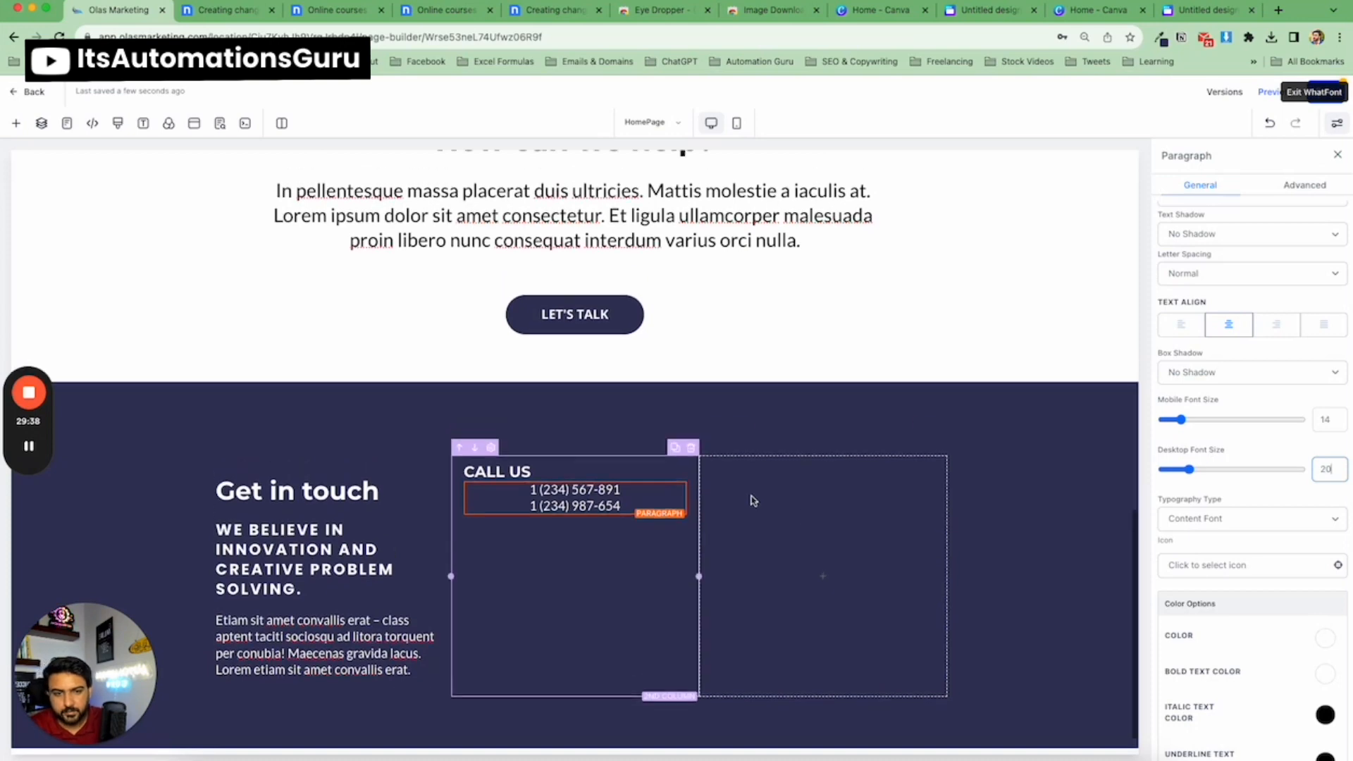
{"action": "left_click", "coordinate": [1181, 324]}
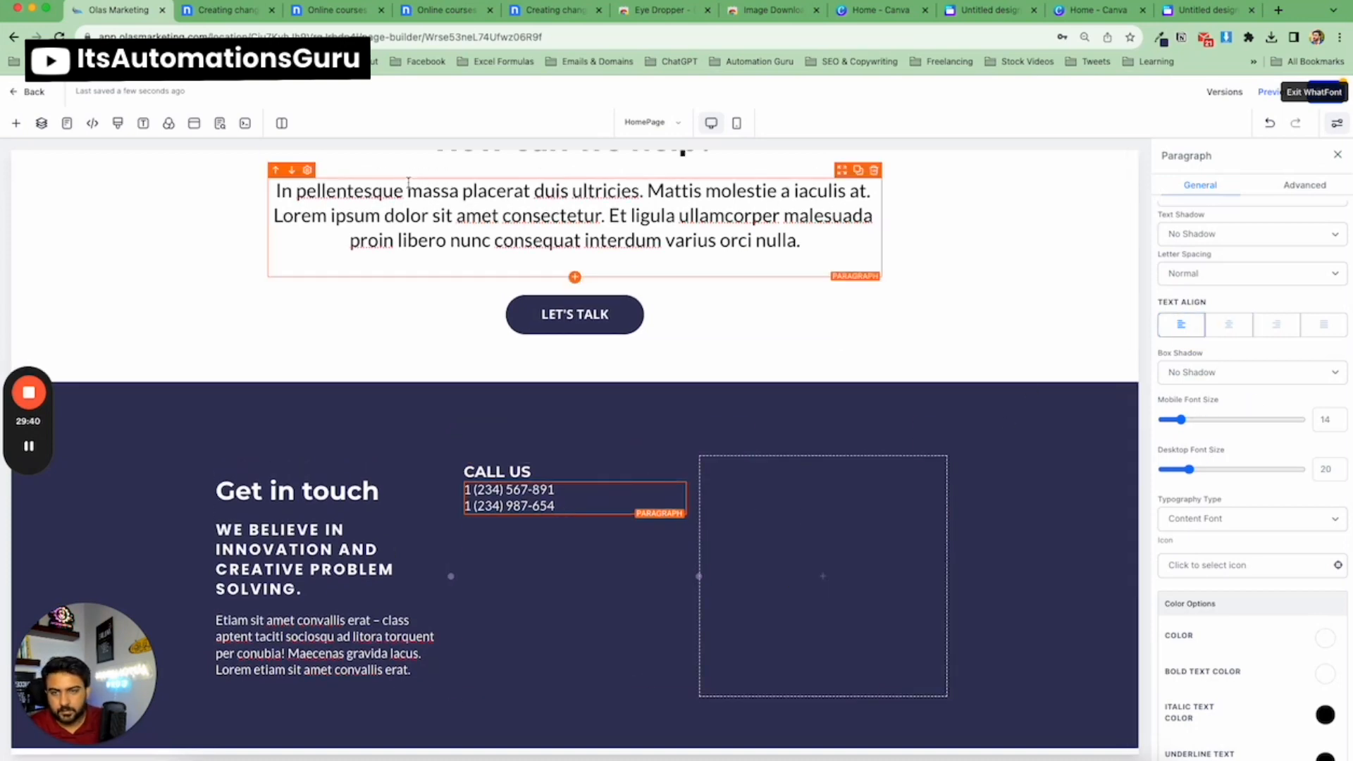
Set the phone numbers paragraph's top and bottom margins to 10.
{"action": "left_click", "coordinate": [232, 11]}
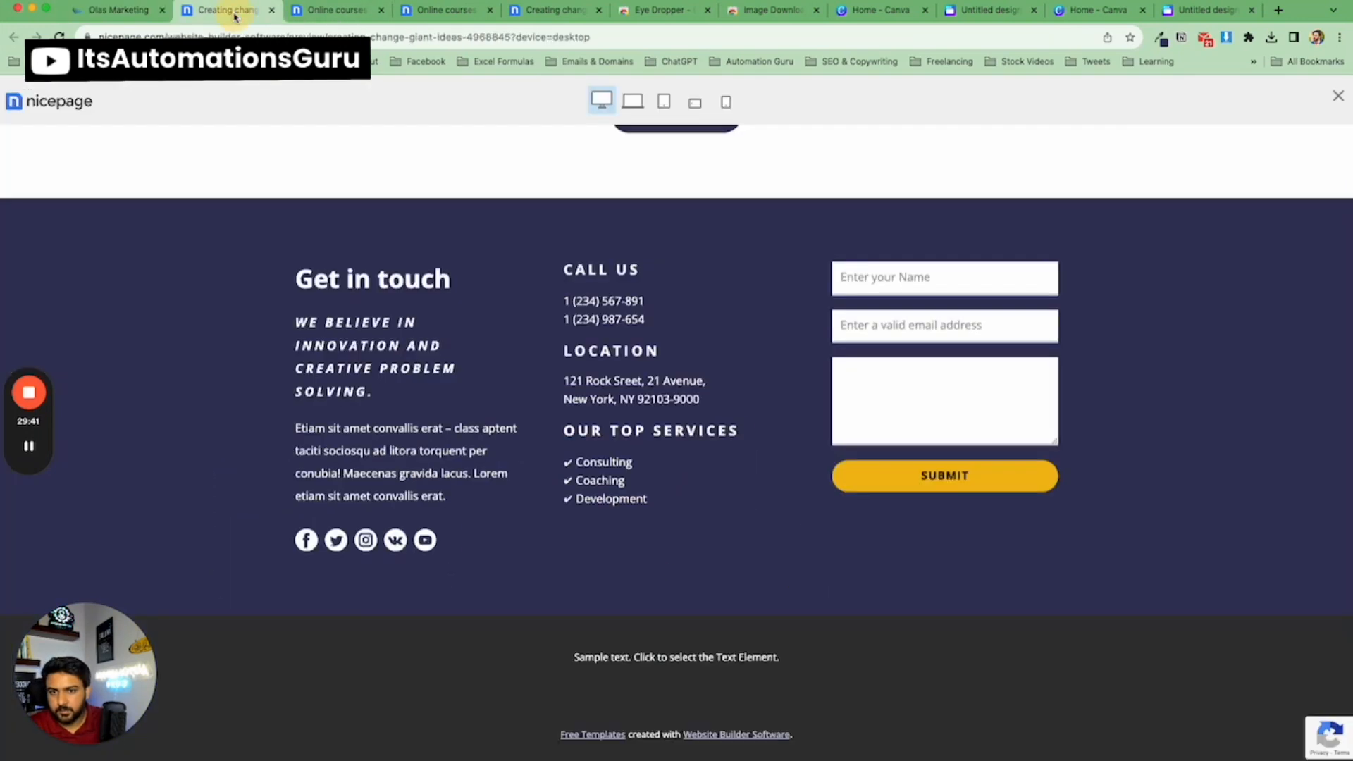
{"action": "left_click", "coordinate": [115, 14]}
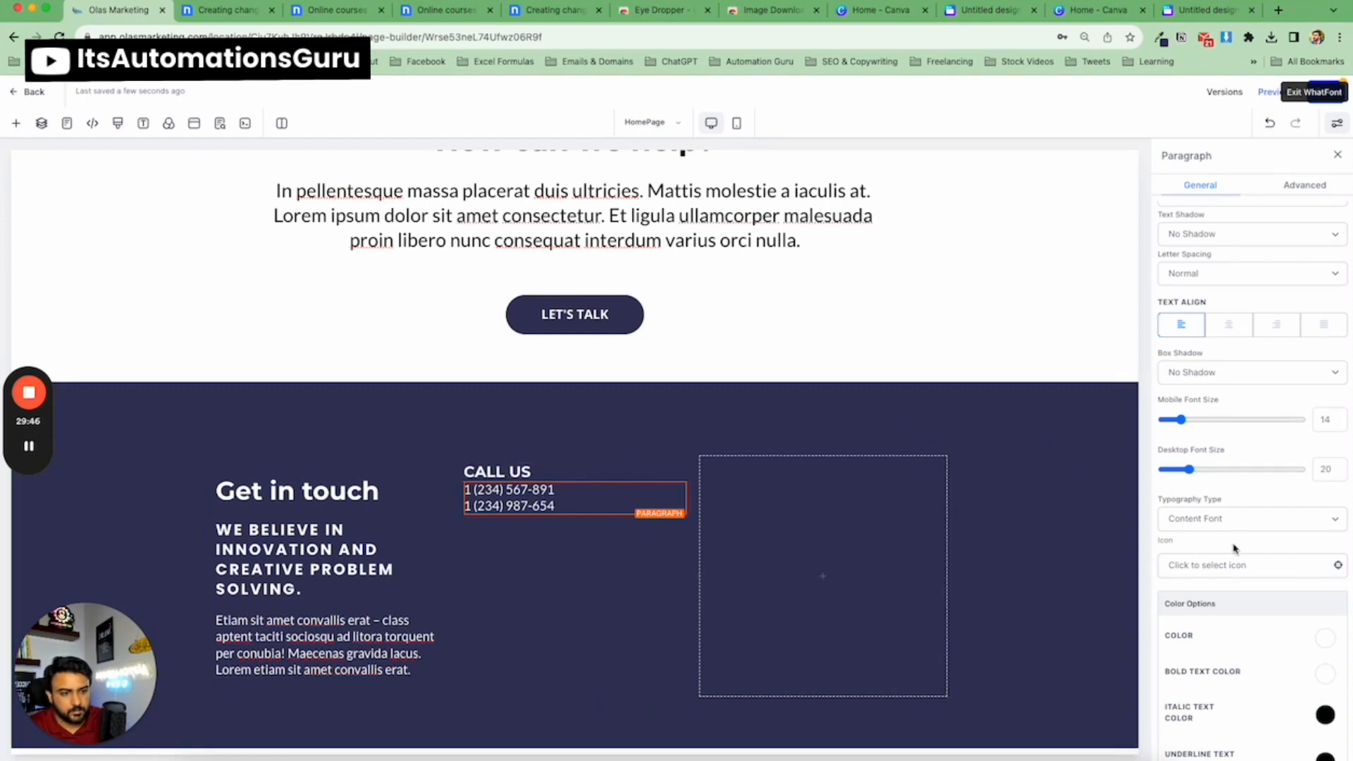
{"action": "scroll", "coordinate": [1226, 536], "scroll_direction": "down", "scroll_amount": 7}
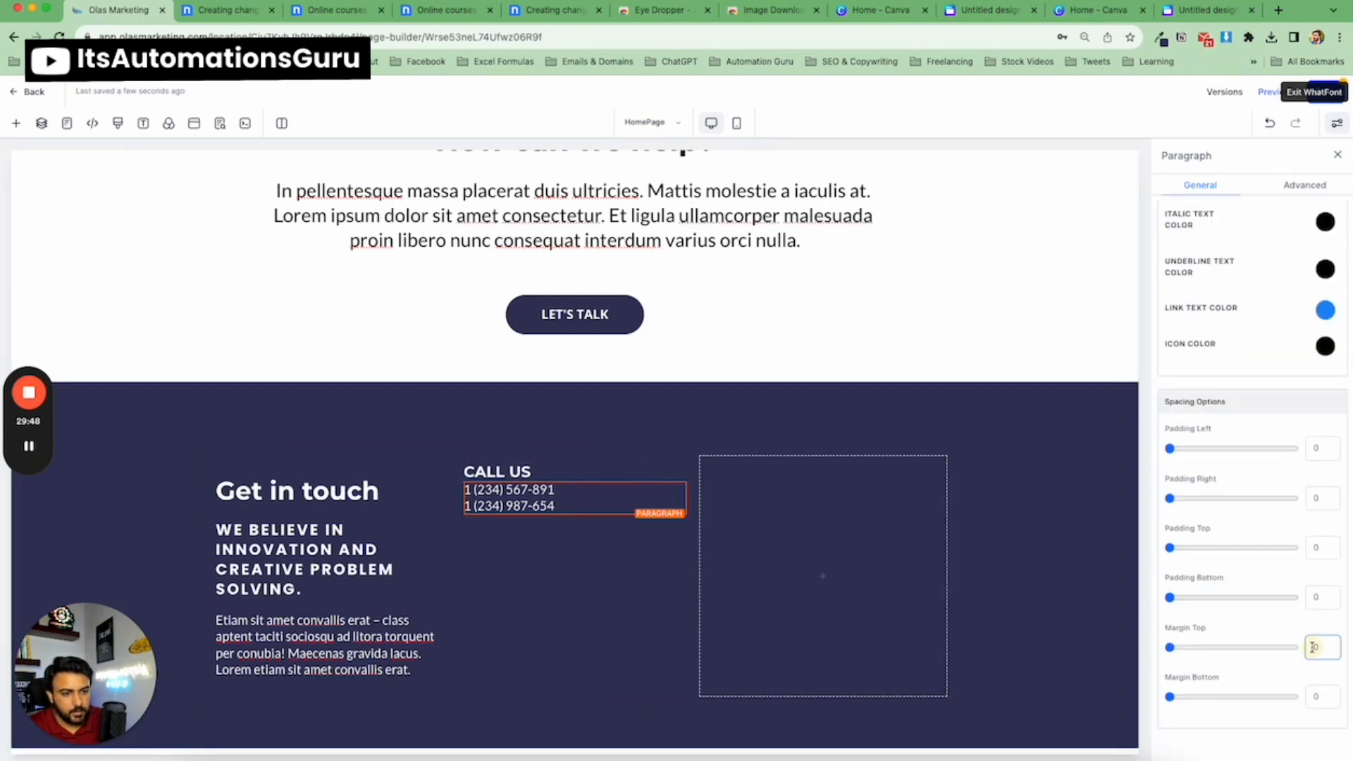
{"action": "type", "text": "1"}
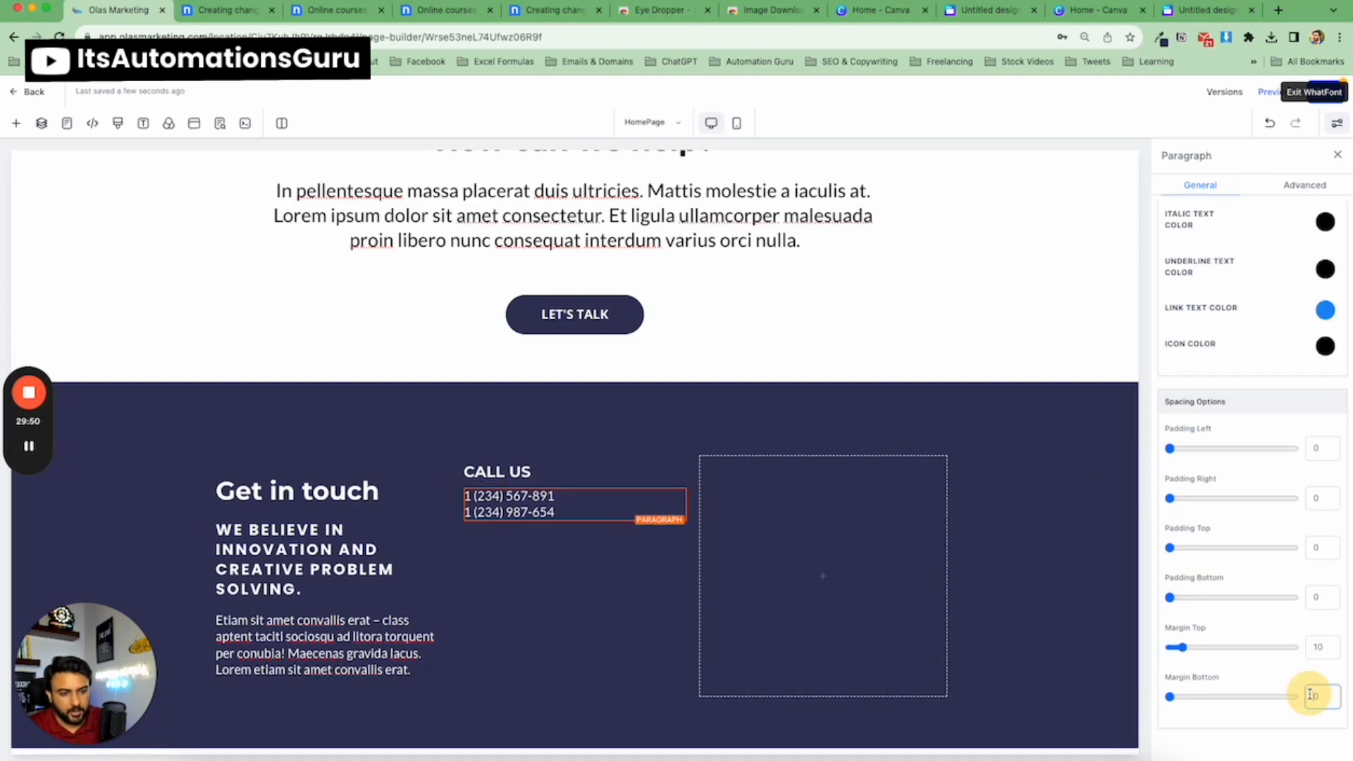
{"action": "left_click", "coordinate": [1310, 695]}
{"action": "type", "text": "1"}
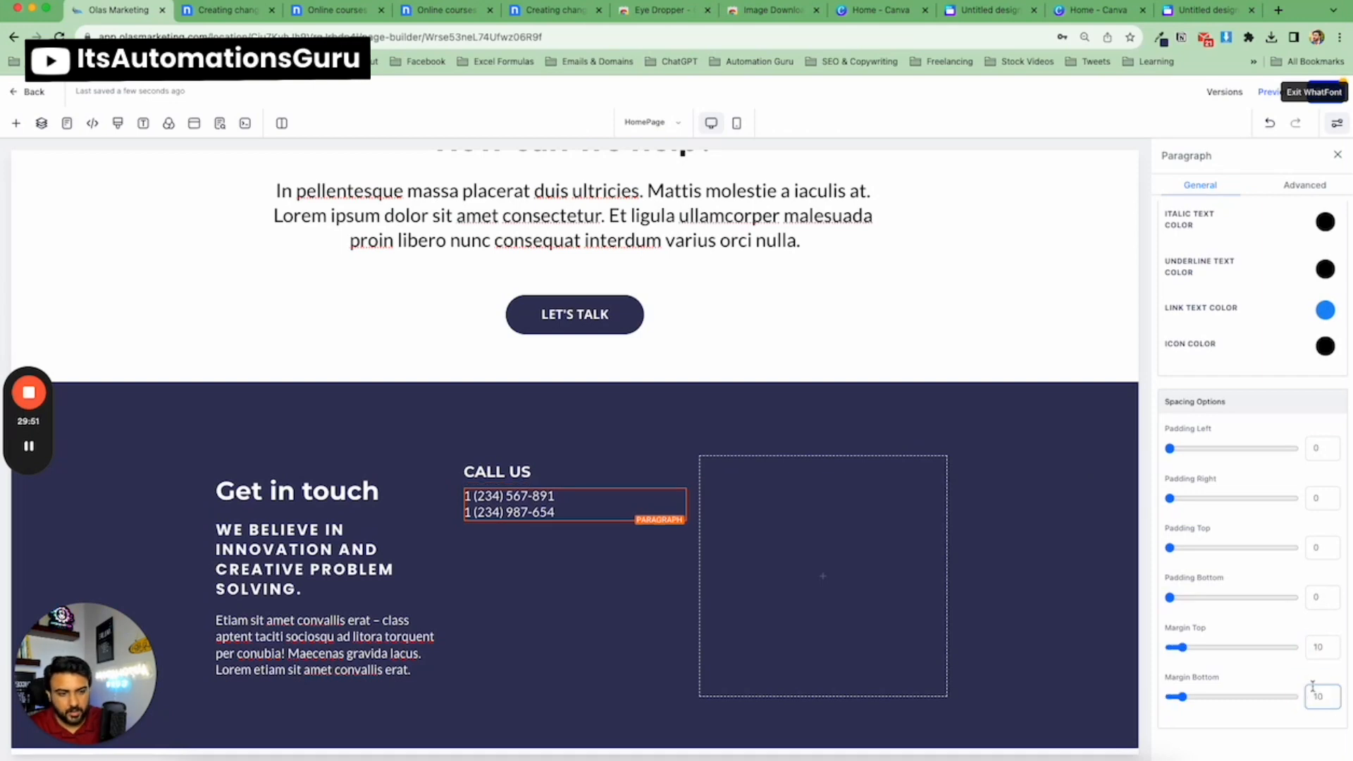
{"action": "left_click", "coordinate": [548, 441]}
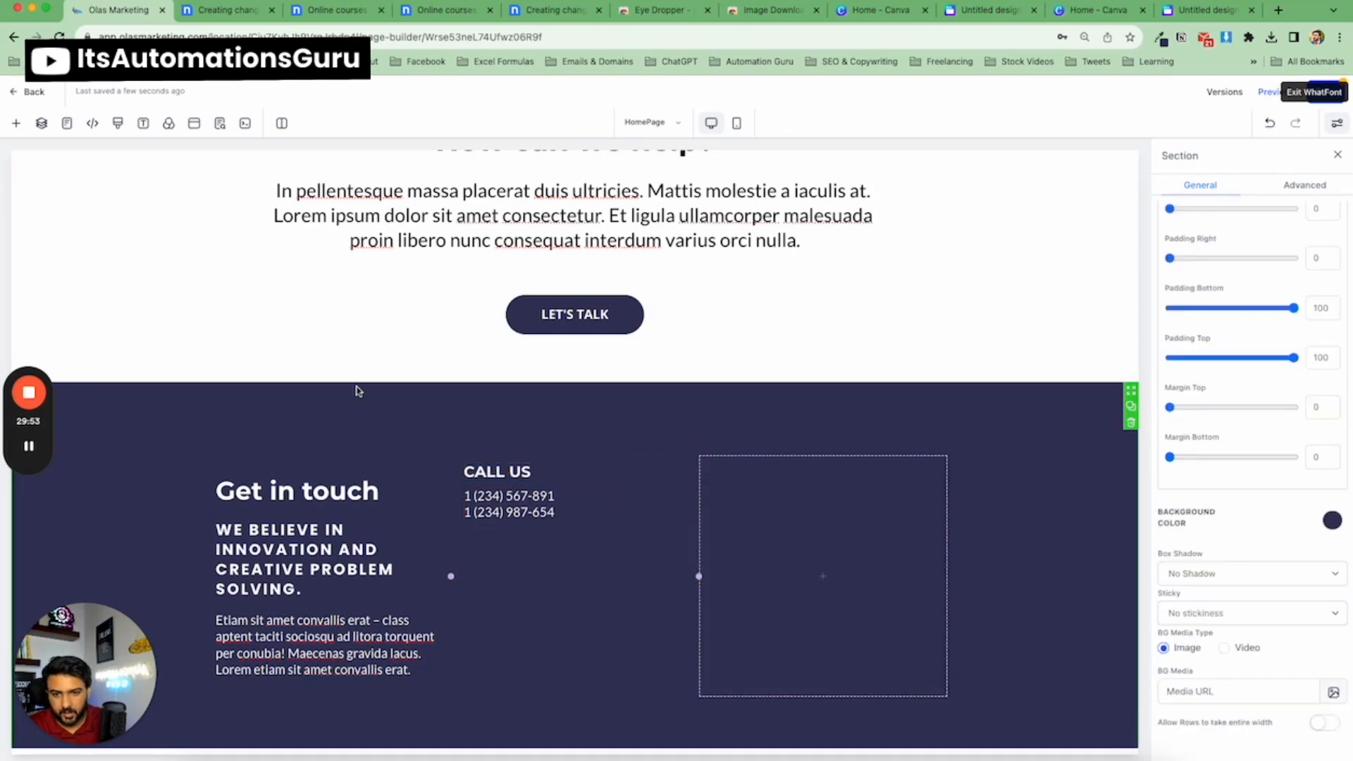
Duplicate the 'CALL US' sub-headline and the phone numbers paragraph, placing both copies below the original phone numbers.
{"action": "left_click", "coordinate": [212, 11]}
{"action": "left_click", "coordinate": [117, 13]}
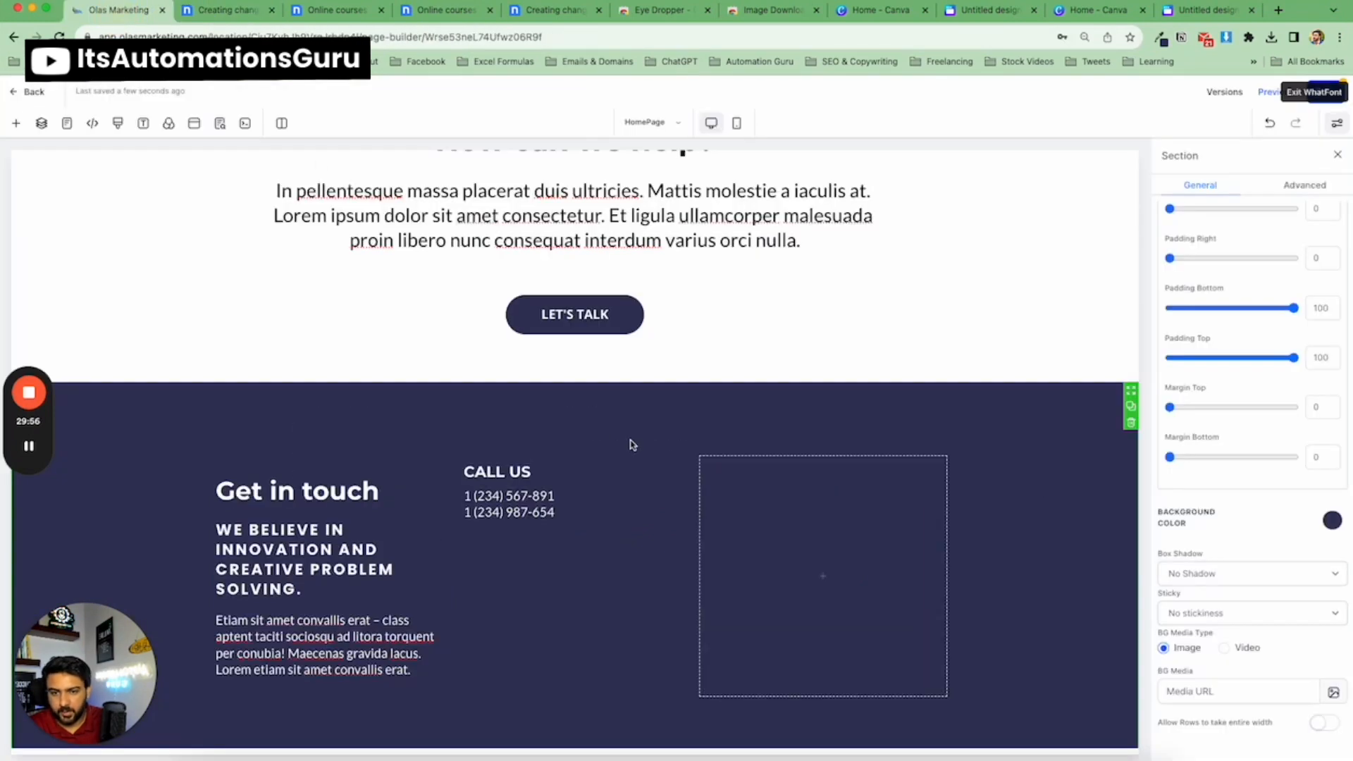
{"action": "left_click", "coordinate": [661, 458]}
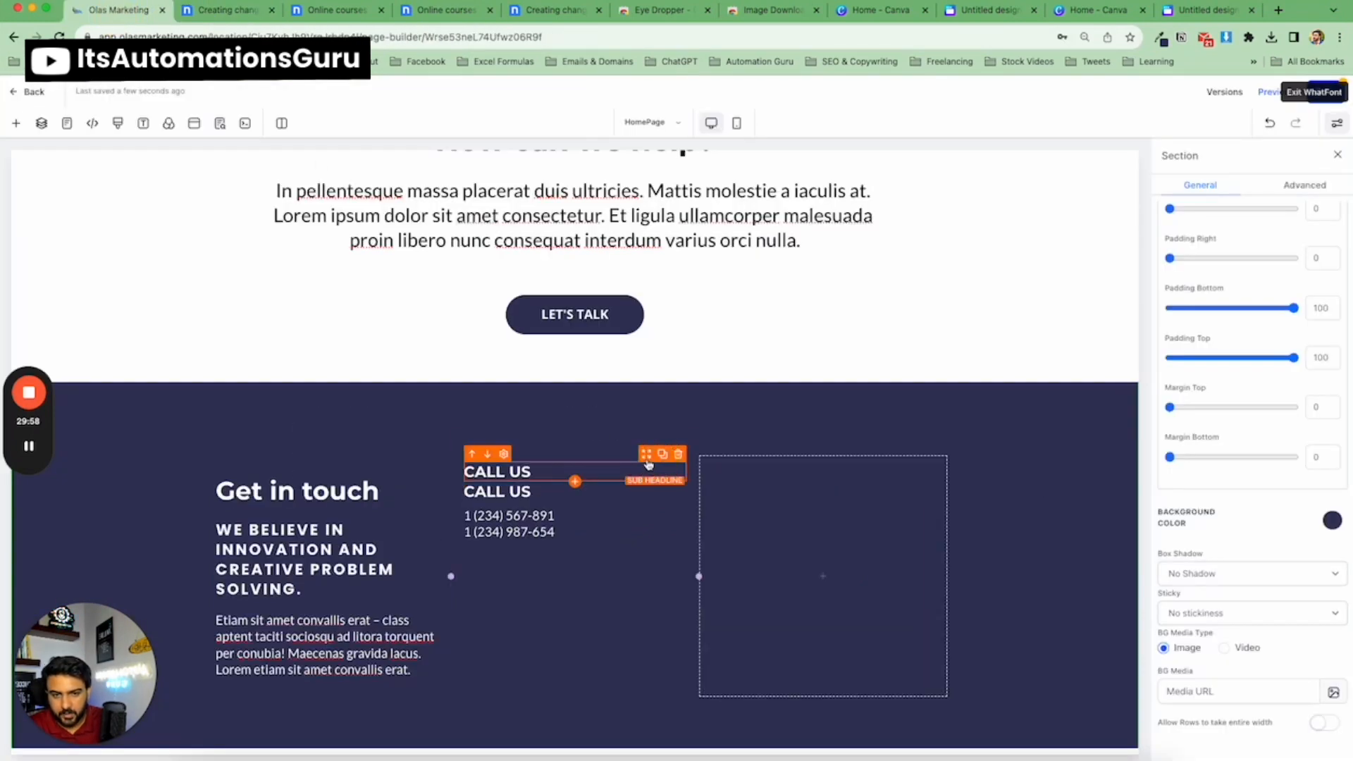
{"action": "left_click_drag", "start_coordinate": [658, 461], "coordinate": [635, 560]}
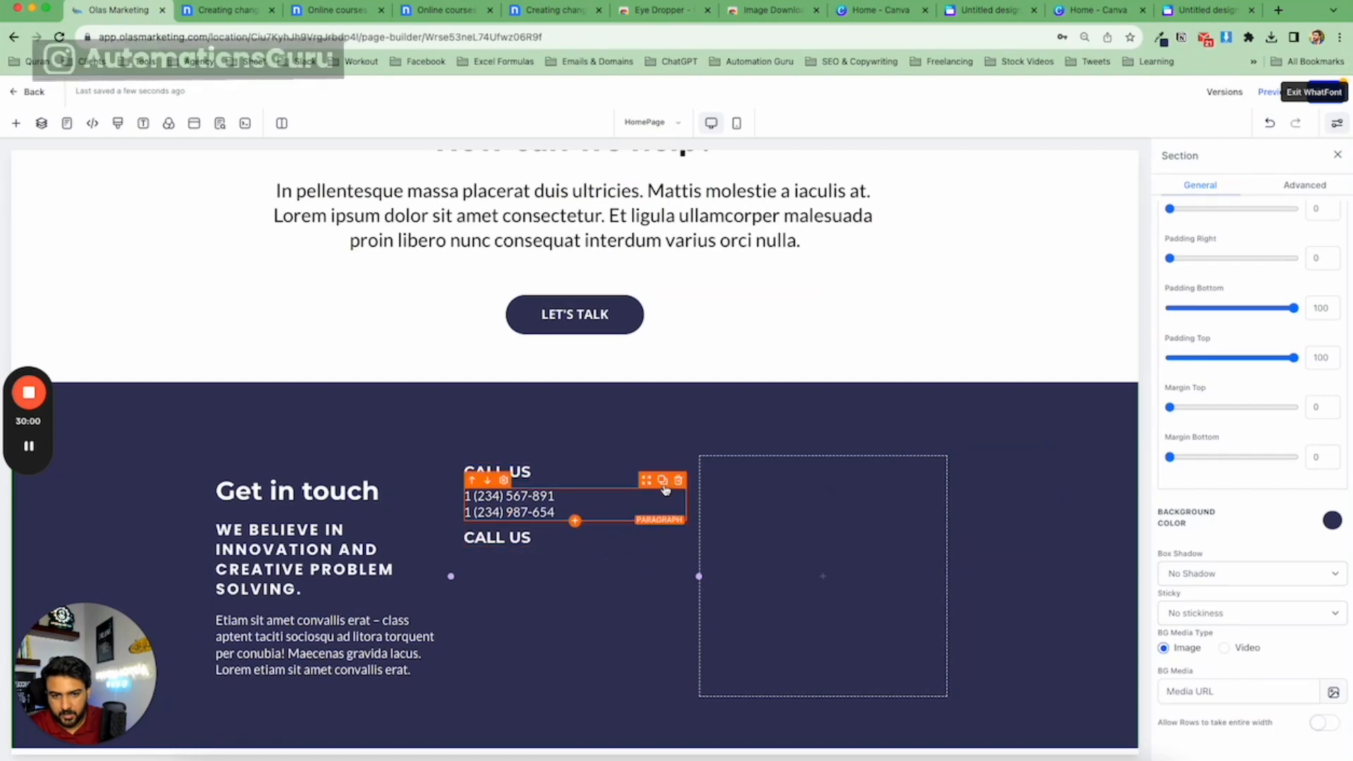
{"action": "left_click", "coordinate": [663, 487]}
{"action": "left_click_drag", "start_coordinate": [659, 489], "coordinate": [632, 576]}
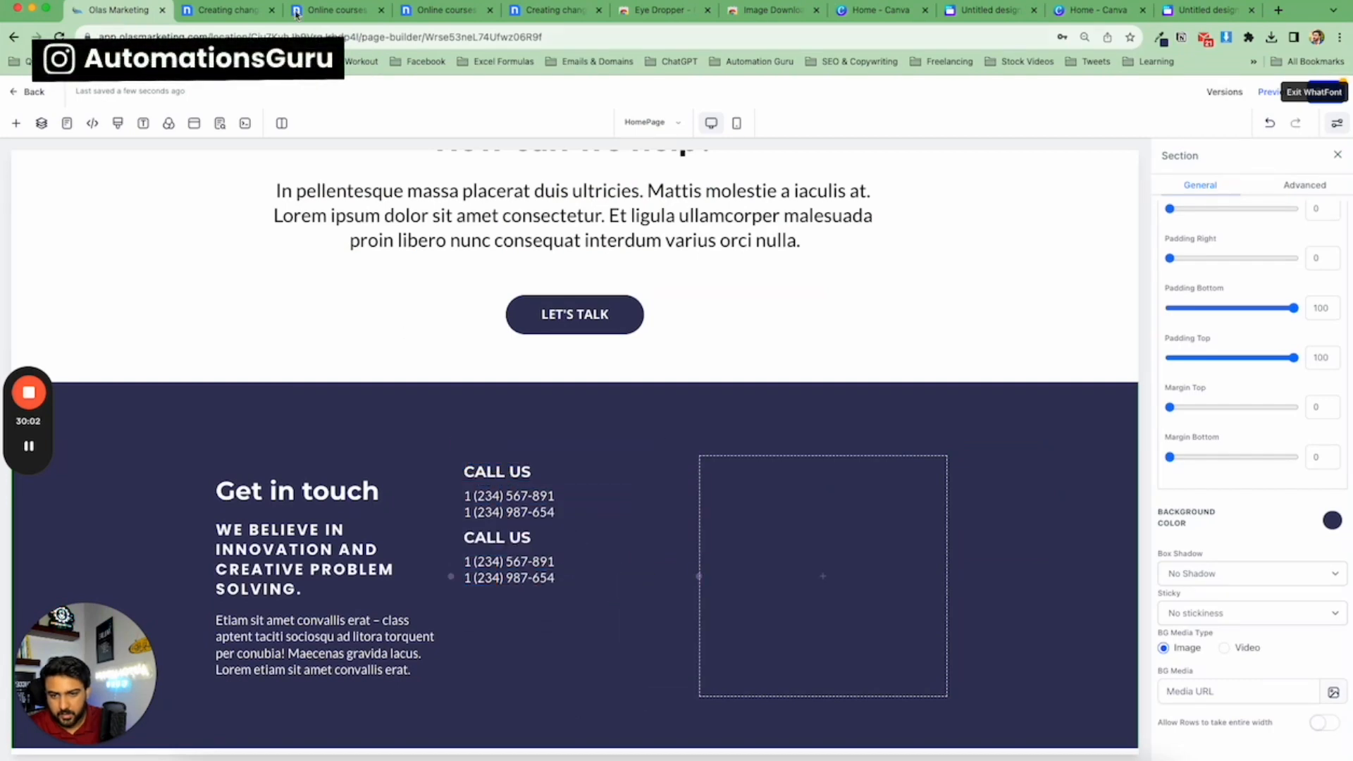
Copy the 'LOCATION' heading text from the nicepage template.
{"action": "left_click", "coordinate": [224, 10]}
{"action": "double_click", "coordinate": [609, 354]}
{"action": "key", "text": "super+c"}
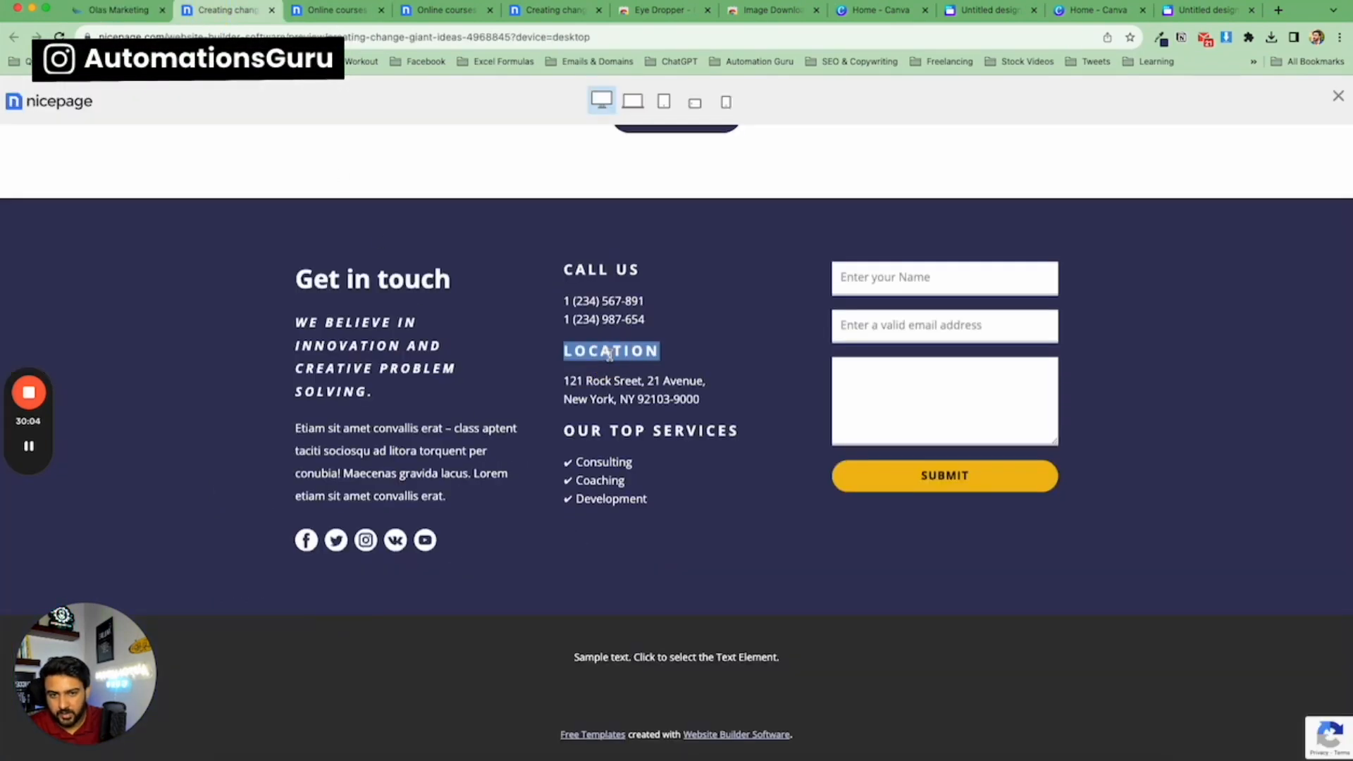
{"action": "left_click", "coordinate": [116, 10]}
Set the first 'CALL US' sub-headline's letter spacing to 2px.
{"action": "left_click", "coordinate": [520, 473]}
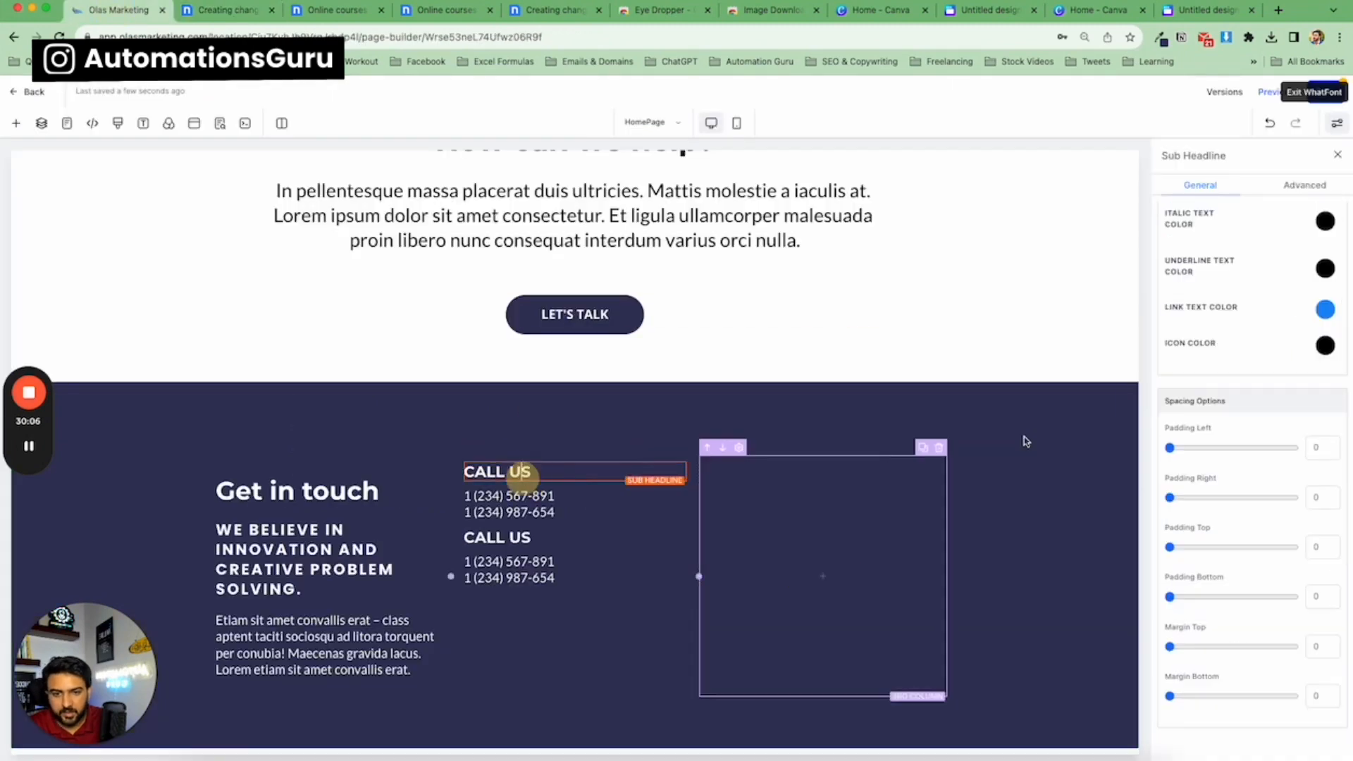
{"action": "scroll", "coordinate": [1268, 408], "scroll_direction": "up", "scroll_amount": 8}
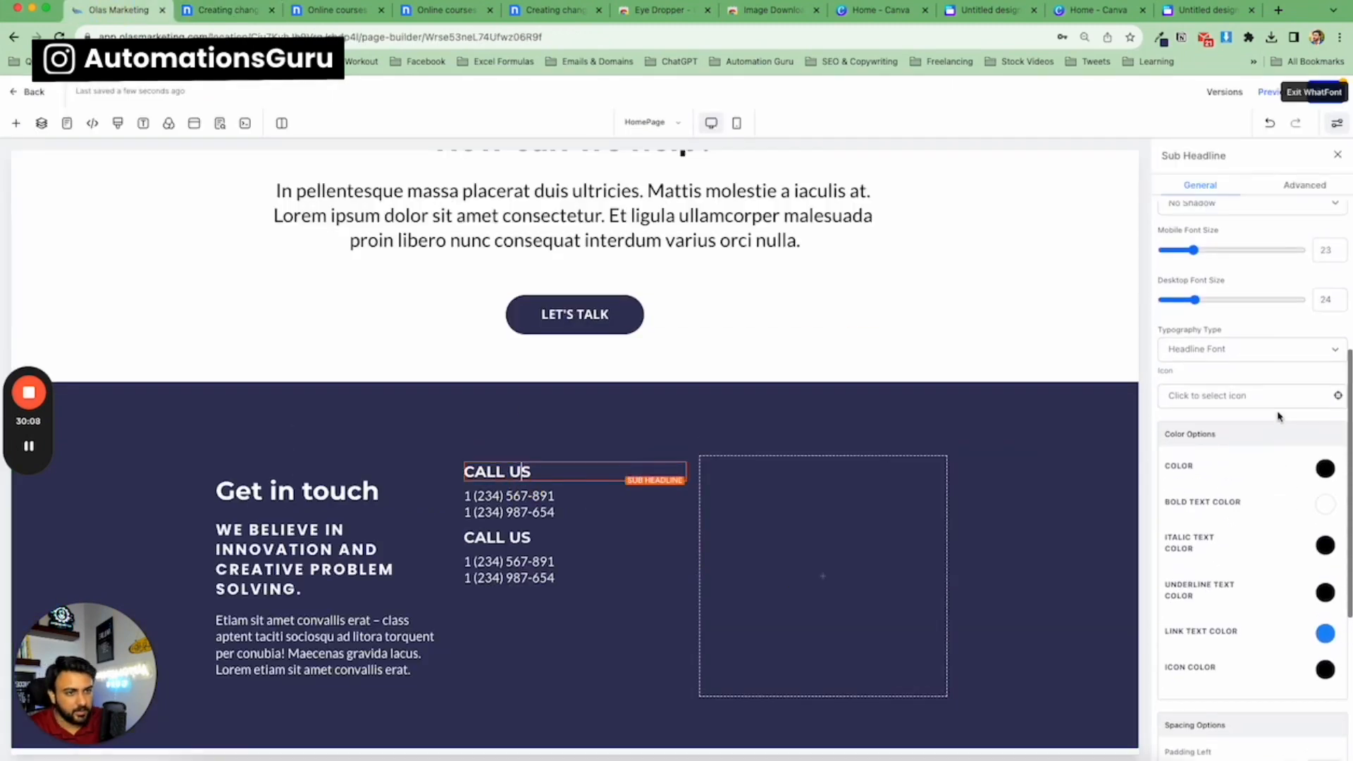
{"action": "scroll", "coordinate": [1251, 399], "scroll_direction": "up", "scroll_amount": 2}
{"action": "left_click", "coordinate": [1206, 416]}
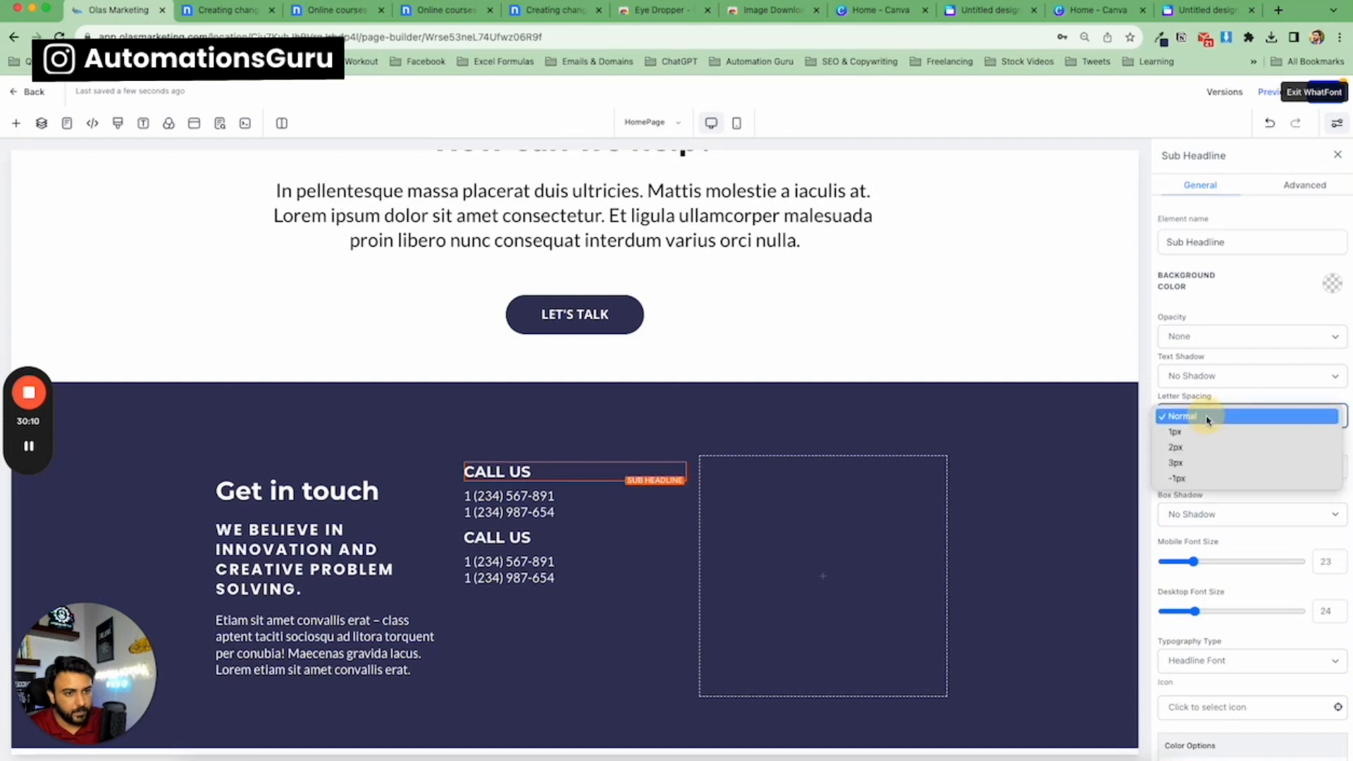
{"action": "left_click", "coordinate": [1200, 451]}
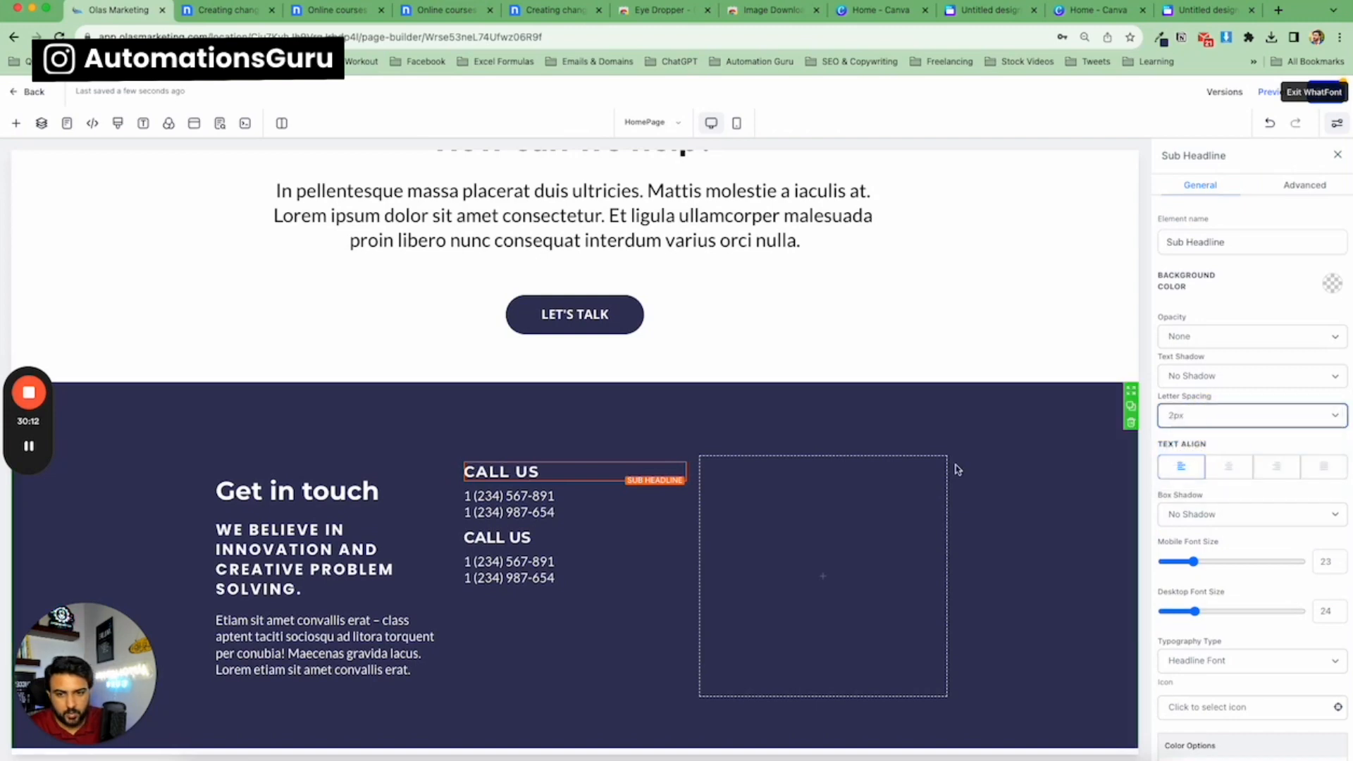
Set the duplicated sub-headline's letter spacing to 2px.
{"action": "left_click", "coordinate": [615, 539]}
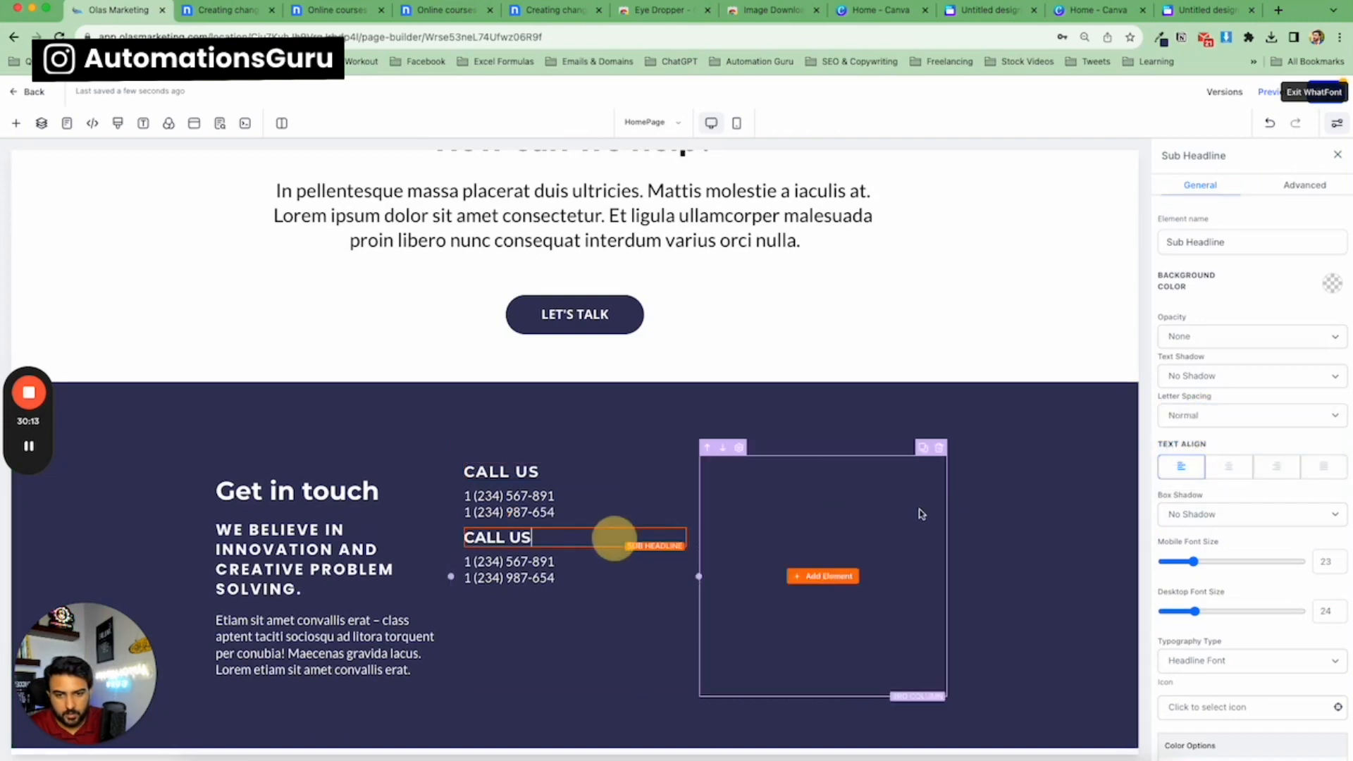
{"action": "left_click", "coordinate": [1232, 415]}
{"action": "left_click", "coordinate": [1209, 452]}
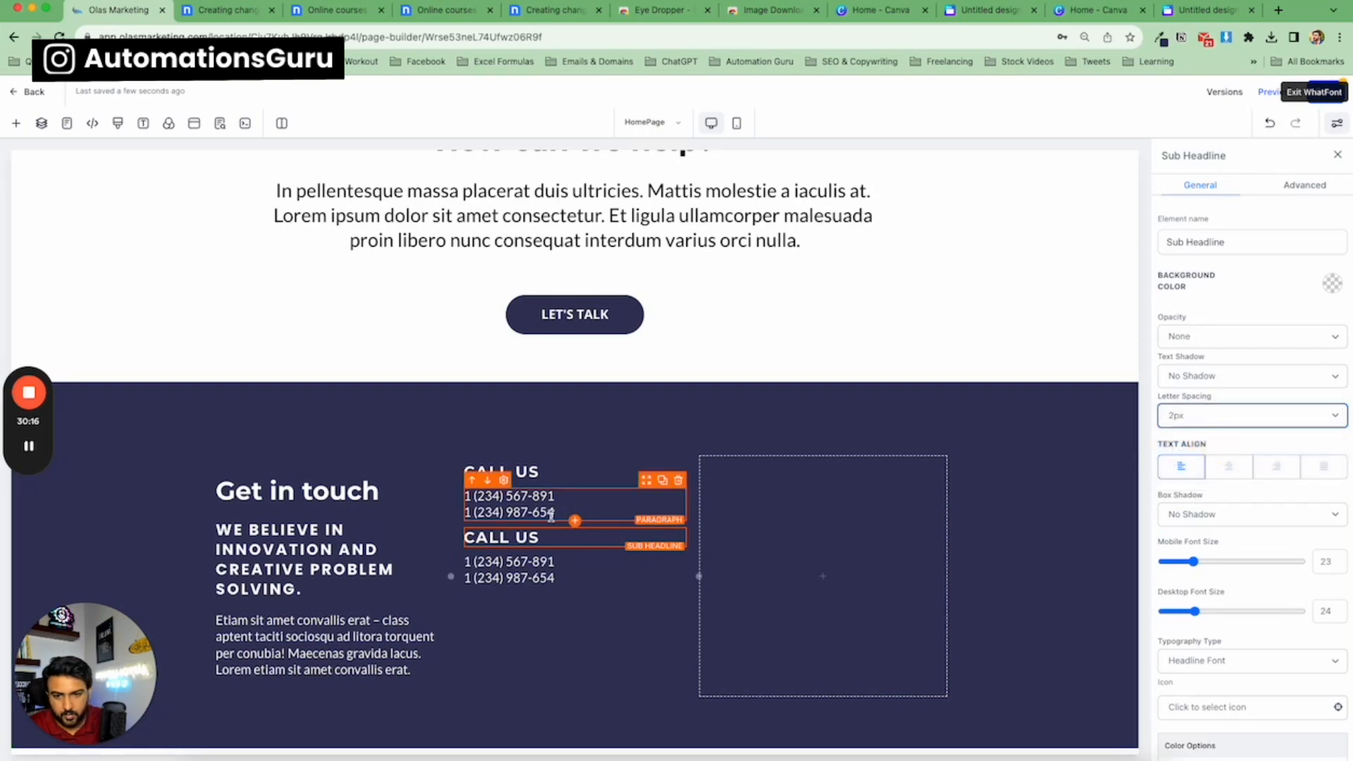
Replace the duplicated sub-headline's text with 'LOCATION' and make it bold.
{"action": "triple_click", "coordinate": [538, 542]}
{"action": "key", "text": "super+v"}
{"action": "triple_click", "coordinate": [537, 542]}
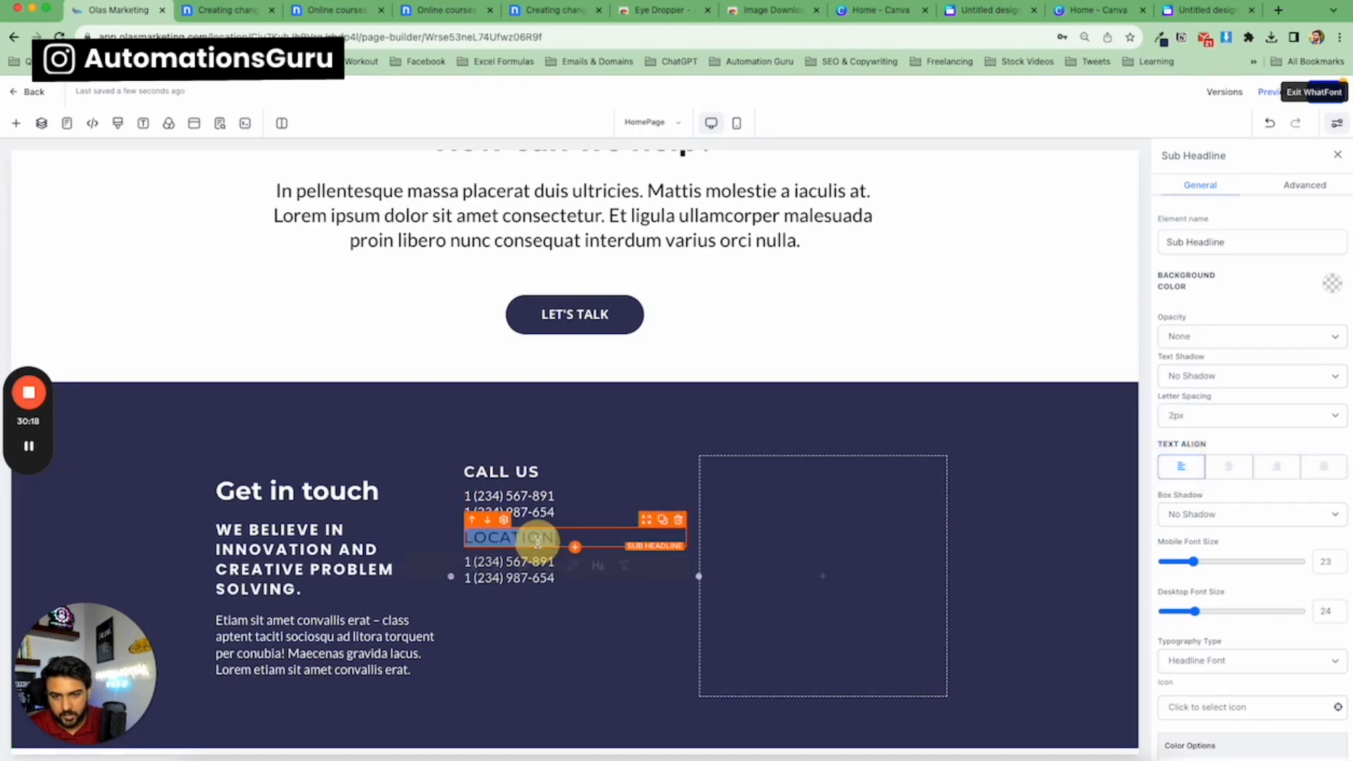
{"action": "left_click", "coordinate": [491, 537]}
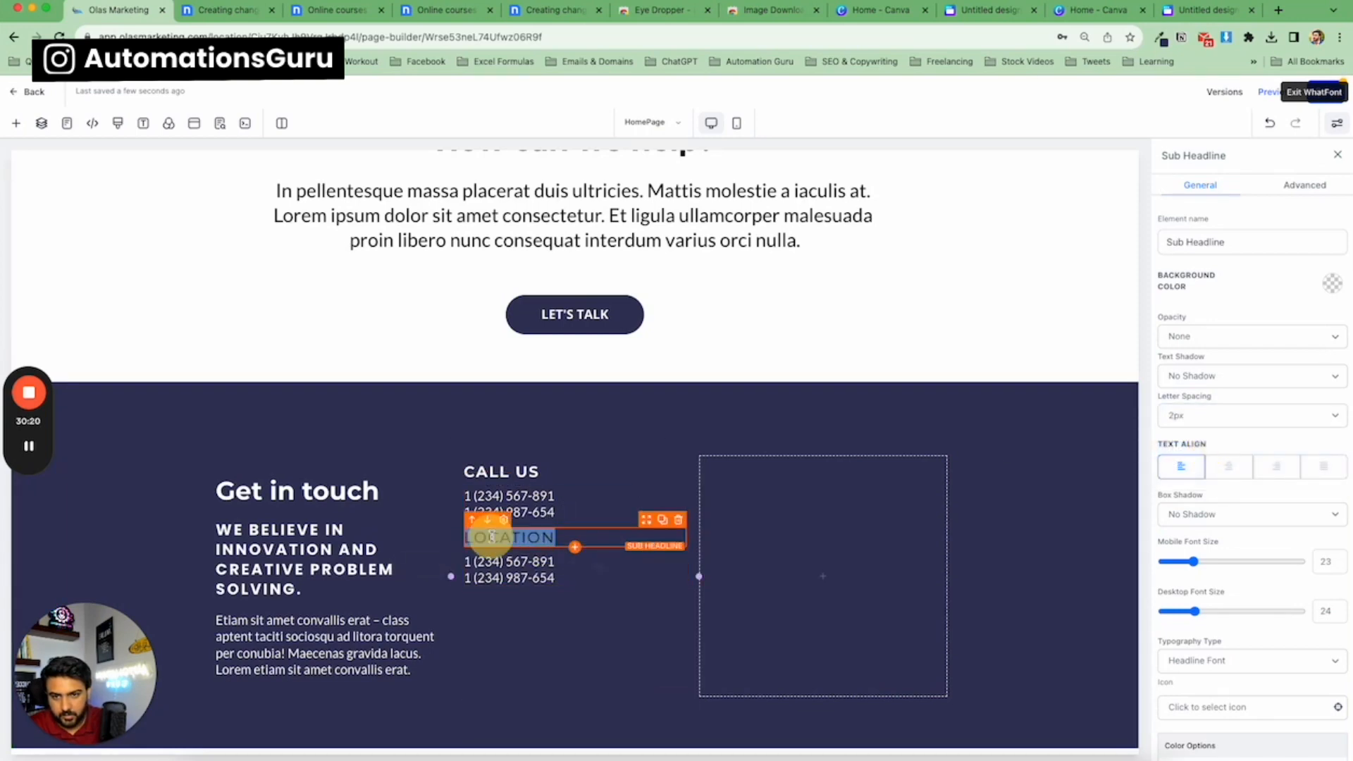
{"action": "left_click", "coordinate": [491, 537]}
{"action": "double_click", "coordinate": [491, 537]}
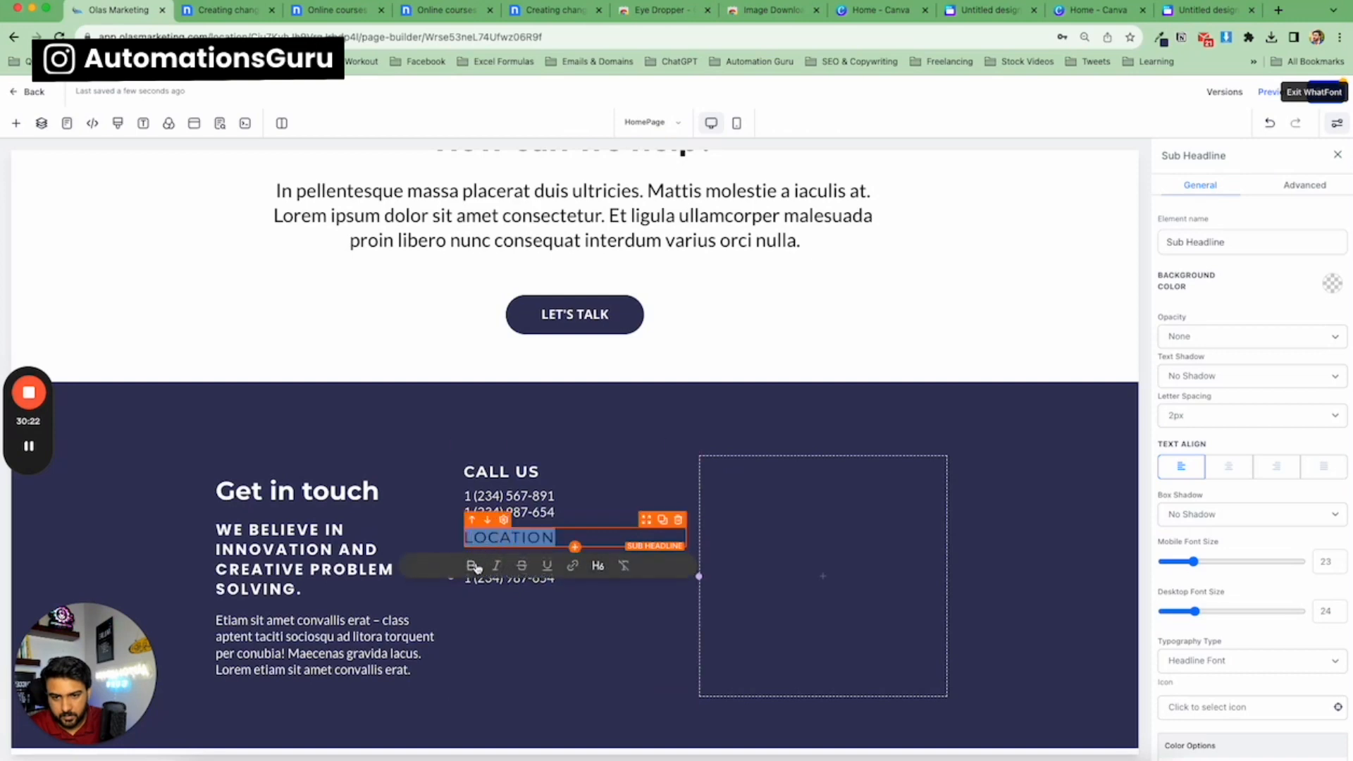
{"action": "left_click", "coordinate": [472, 566]}
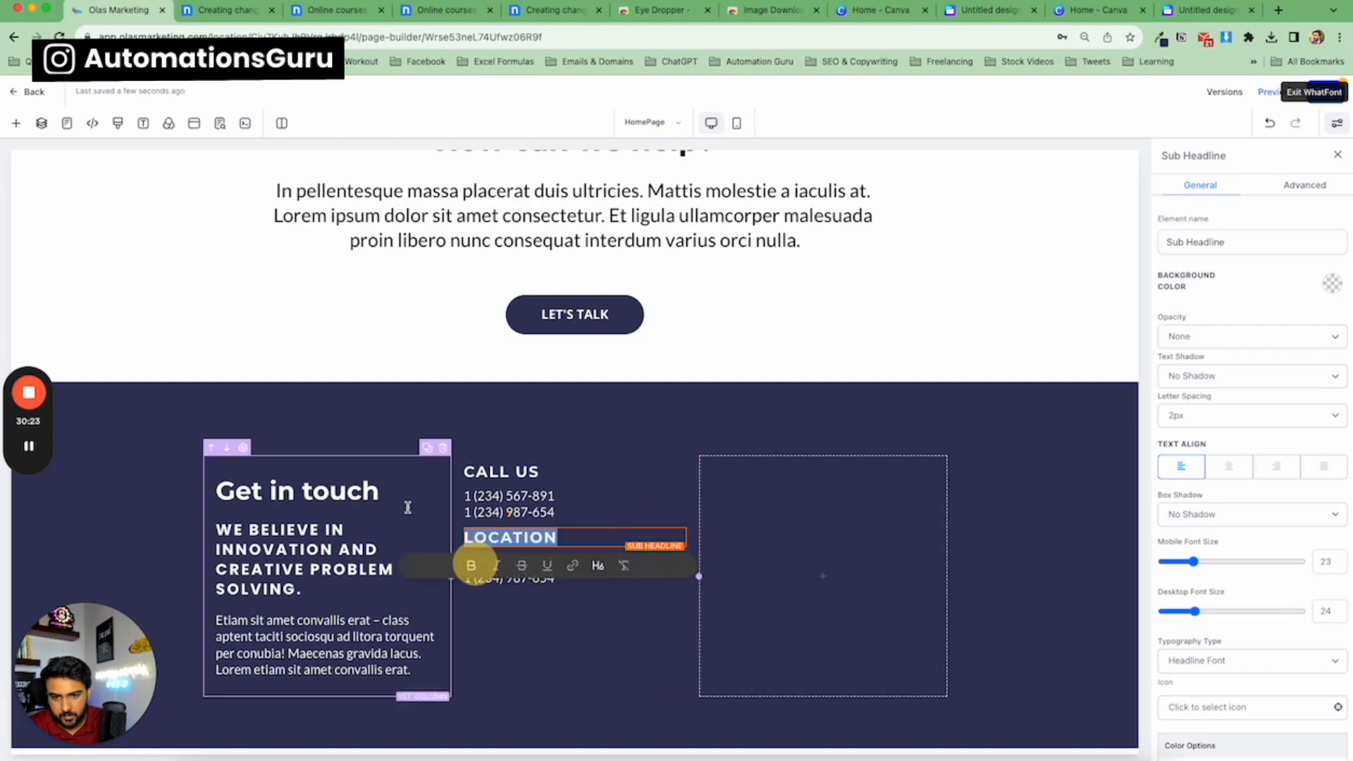
Copy the template's address and paste it into the duplicated paragraph, removing the extra blank line.
{"action": "left_click", "coordinate": [242, 15]}
{"action": "left_click_drag", "start_coordinate": [561, 384], "coordinate": [702, 399]}
{"action": "key", "text": "super+c"}
{"action": "left_click", "coordinate": [139, 16]}
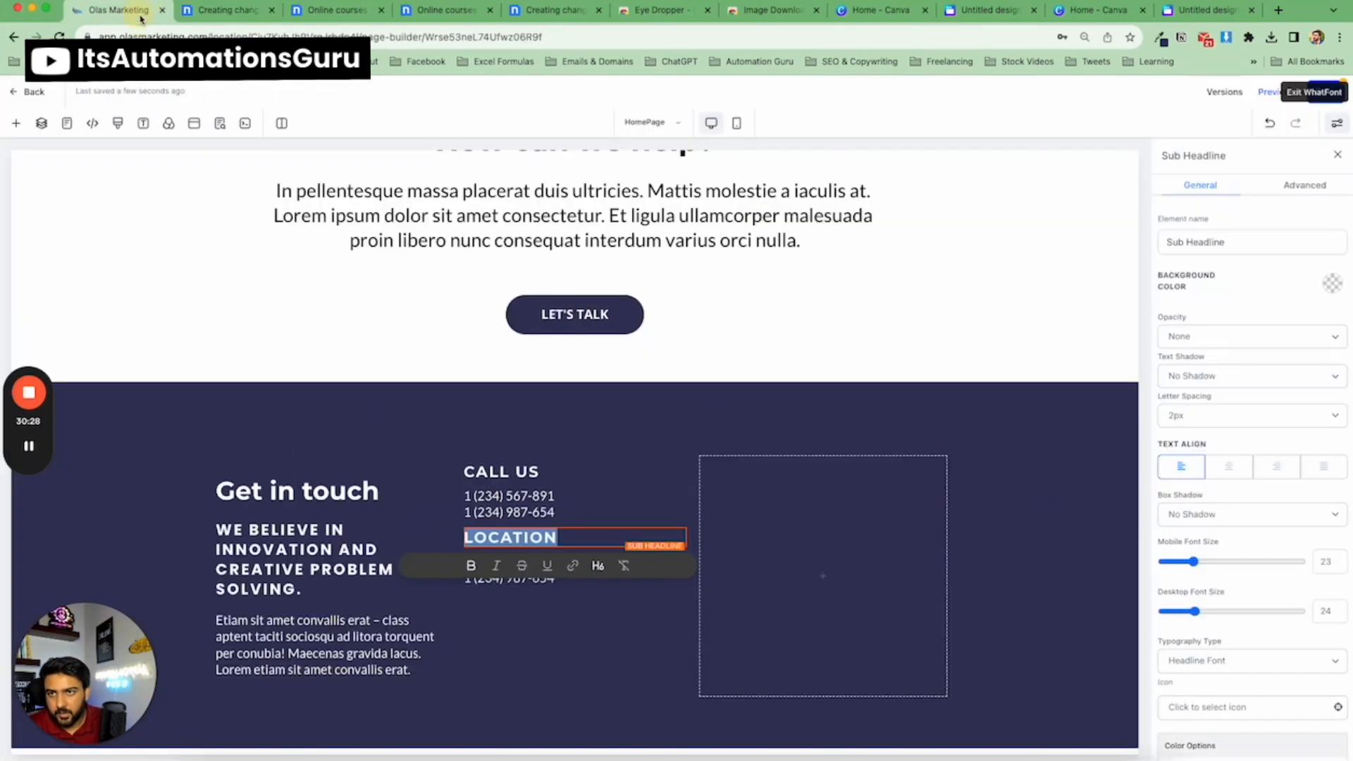
{"action": "triple_click", "coordinate": [558, 584]}
{"action": "key", "text": "super+v"}
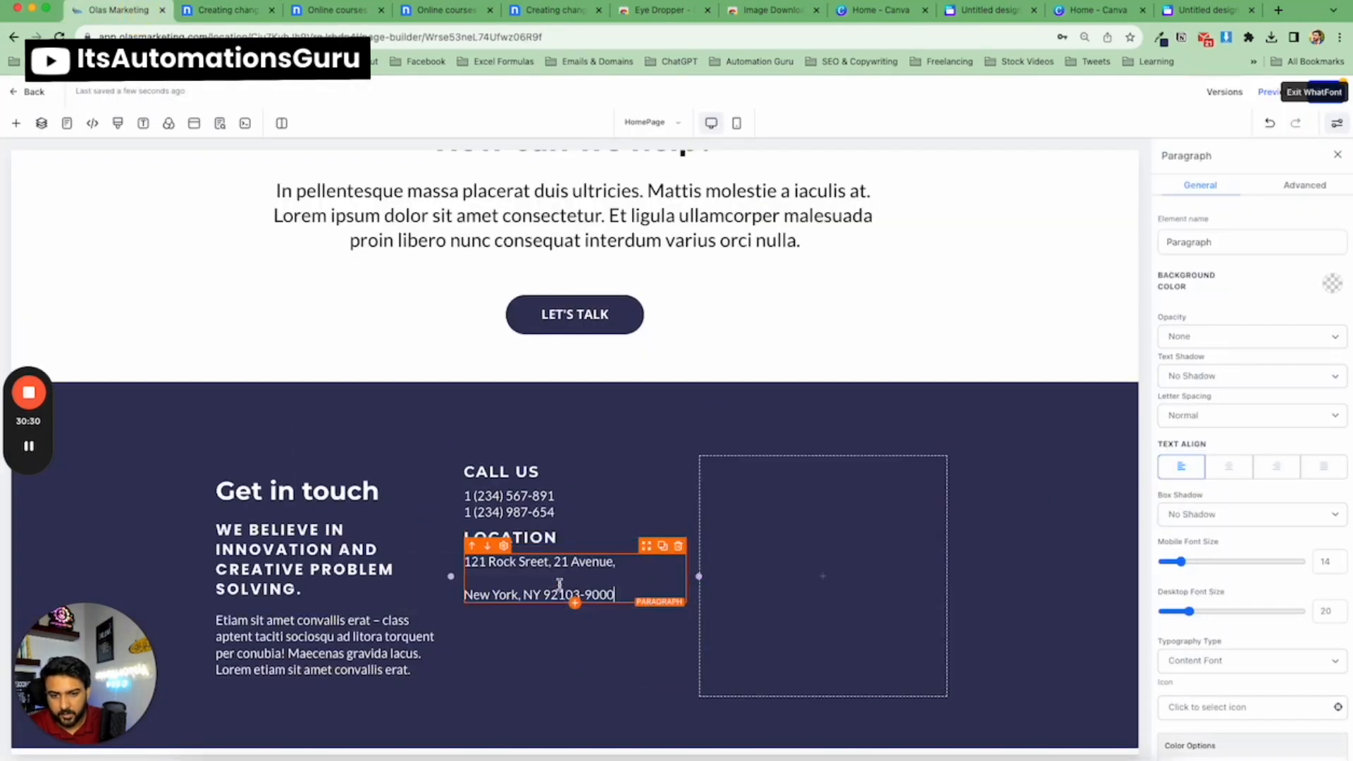
{"action": "left_click", "coordinate": [565, 580]}
{"action": "key", "text": "BackSpace"}
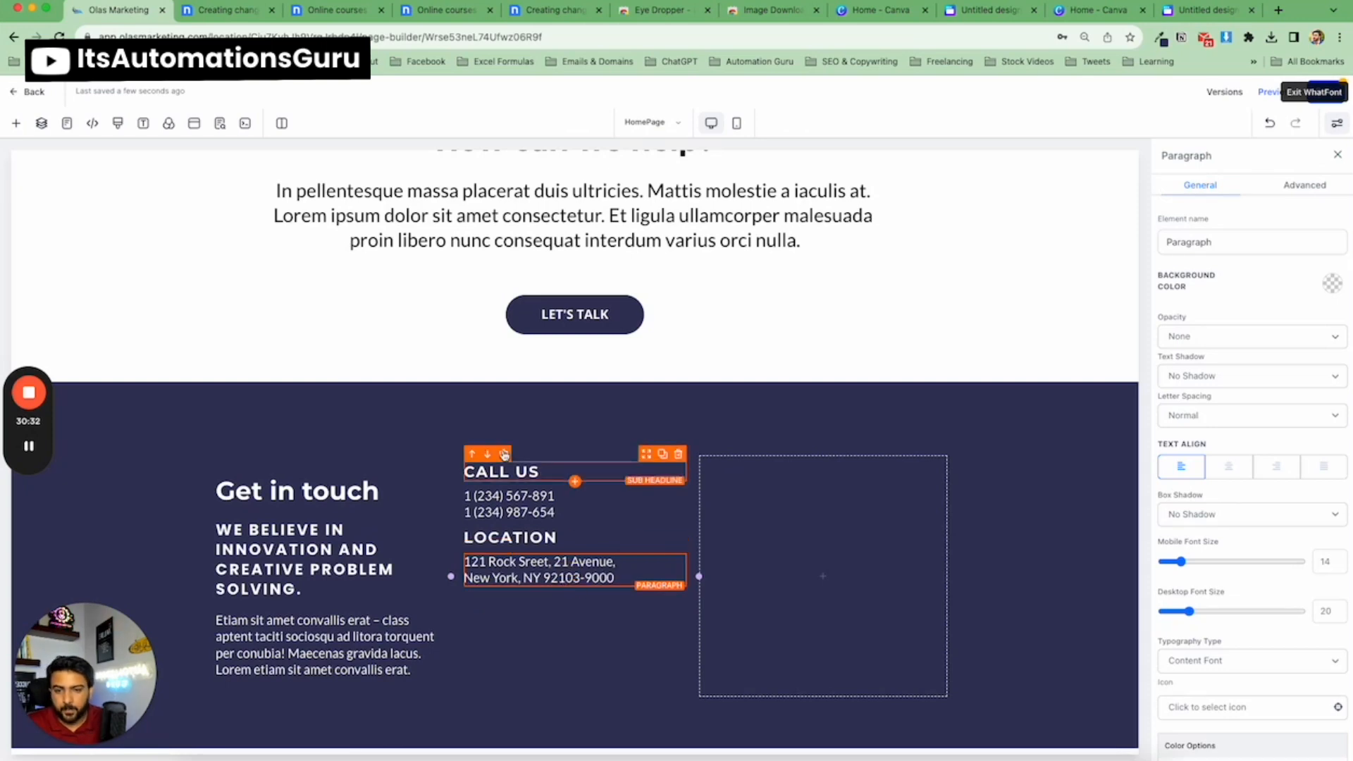
Copy the 'OUR TOP SERVICES' heading text from the nicepage template.
{"action": "left_click", "coordinate": [217, 14]}
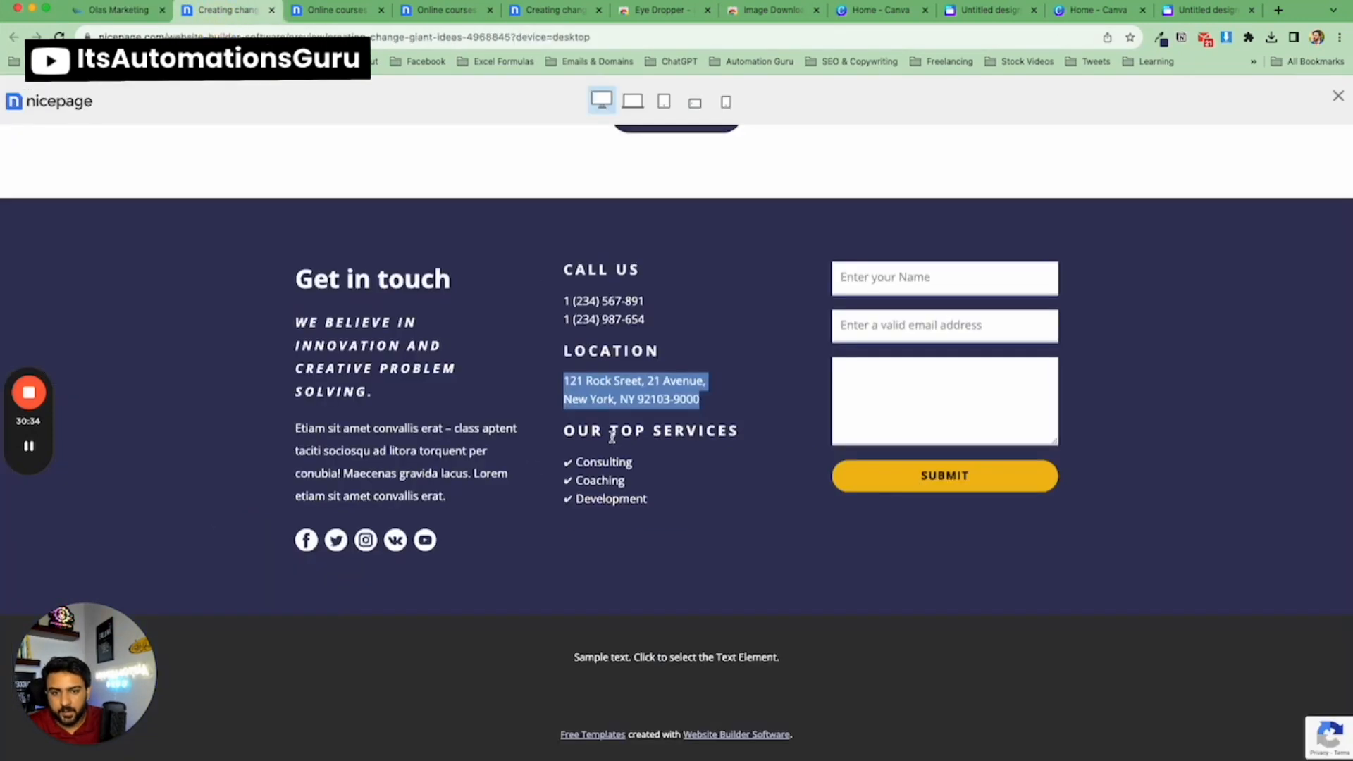
{"action": "triple_click", "coordinate": [611, 437]}
{"action": "key", "text": "ctrl+c"}
{"action": "left_click", "coordinate": [117, 11]}
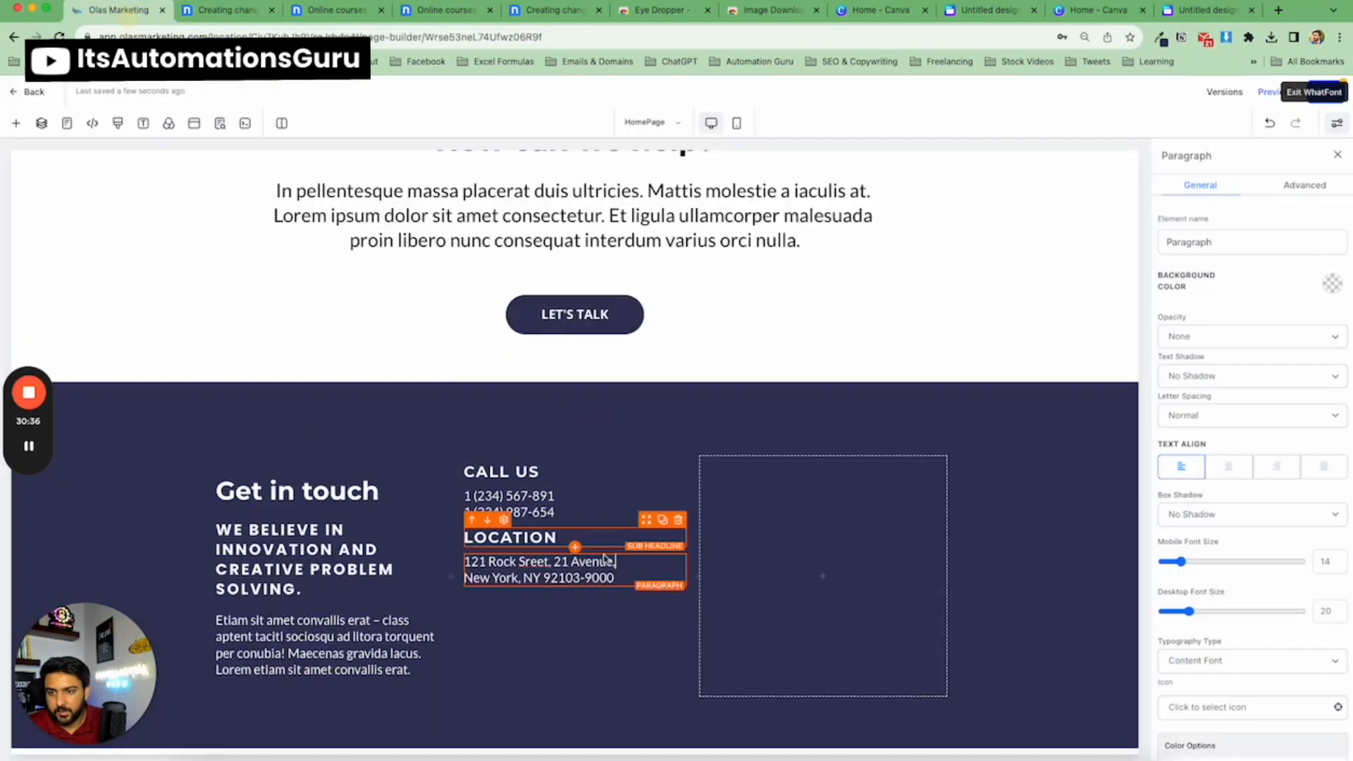
Duplicate the 'LOCATION' sub-headline below the address and change its text to 'OUR TOP SERVICES'.
{"action": "left_click", "coordinate": [662, 519]}
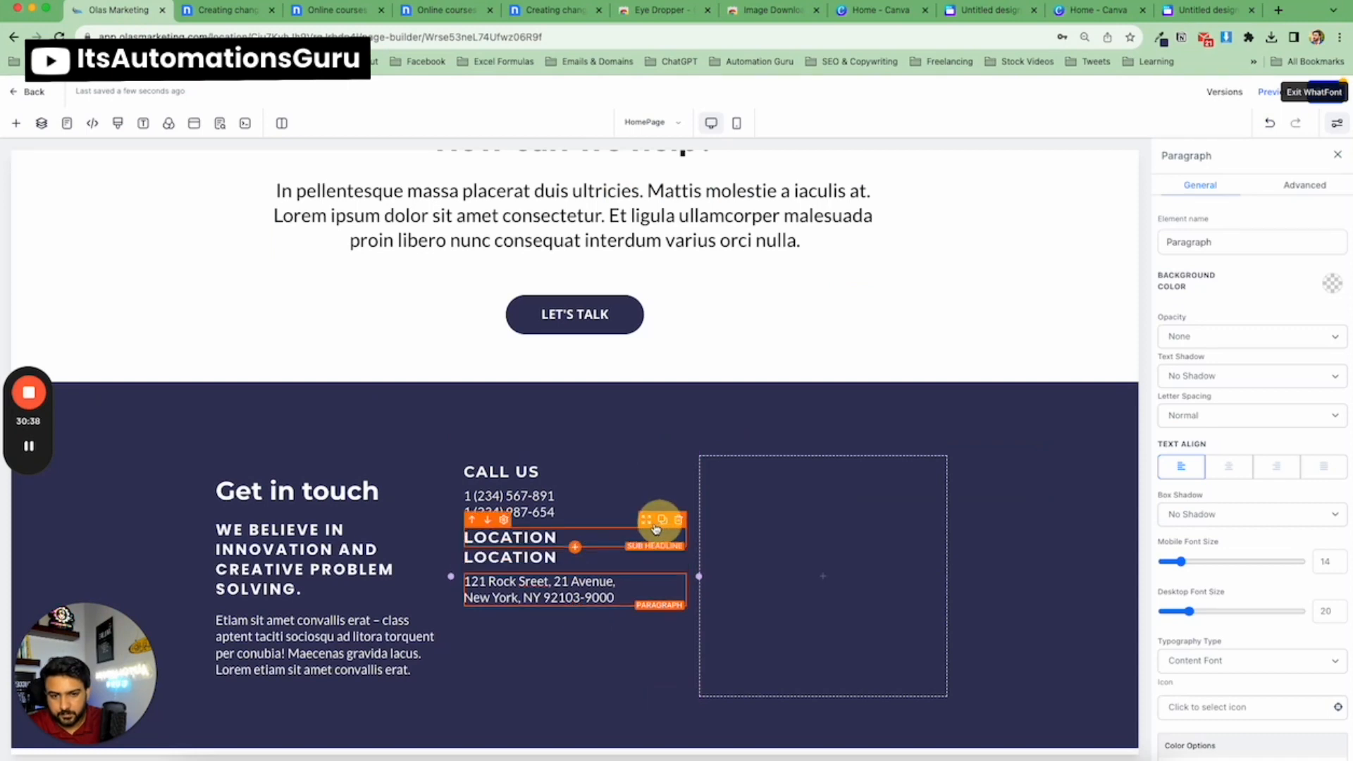
{"action": "left_click_drag", "start_coordinate": [646, 544], "coordinate": [598, 601]}
{"action": "triple_click", "coordinate": [598, 600]}
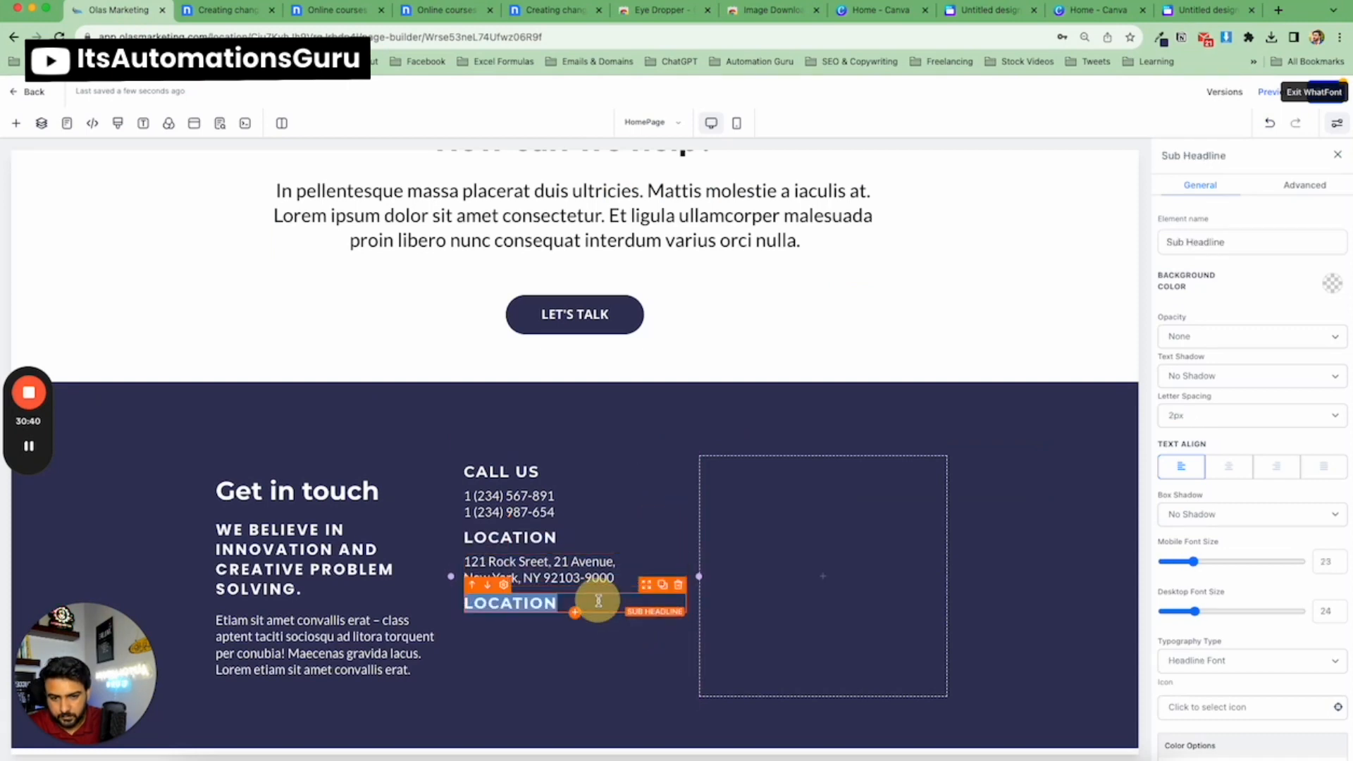
{"action": "key", "text": "ctrl+v"}
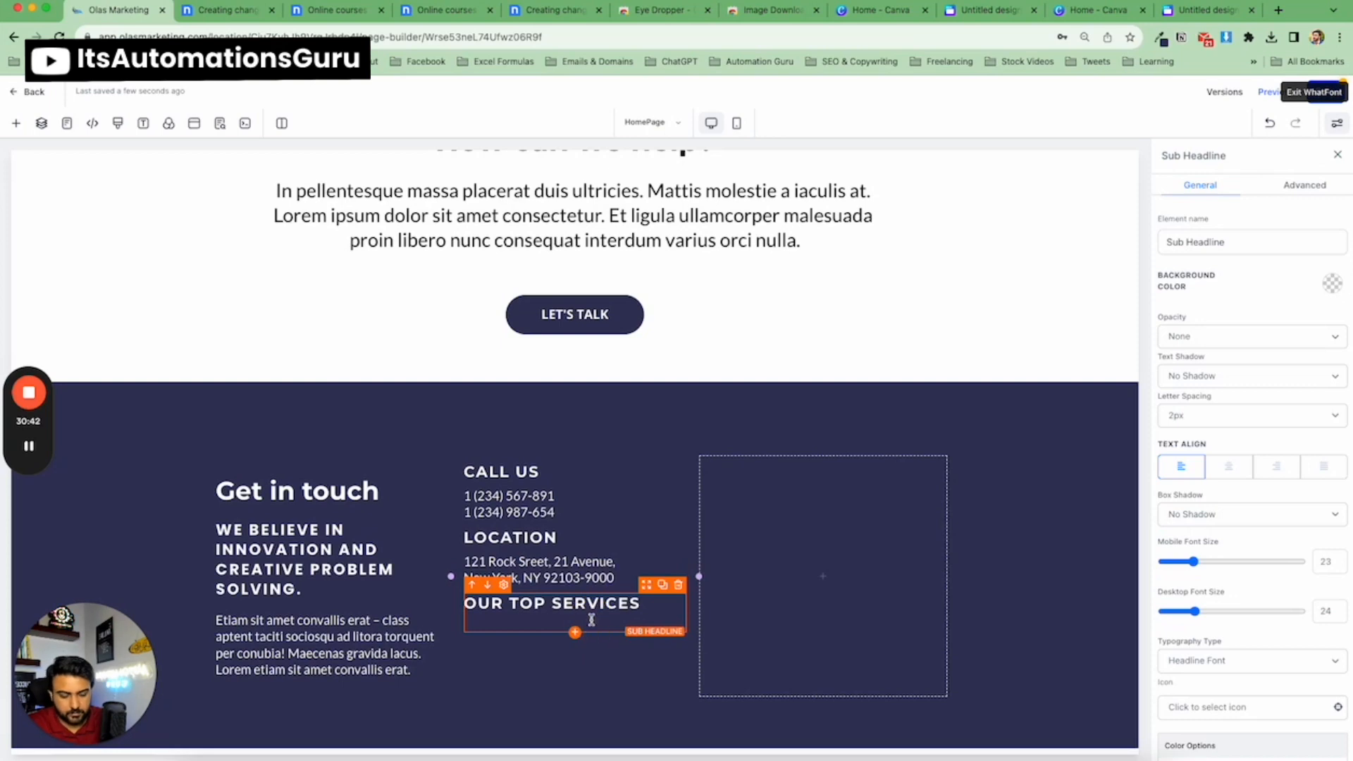
{"action": "key", "text": "BackSpace"}
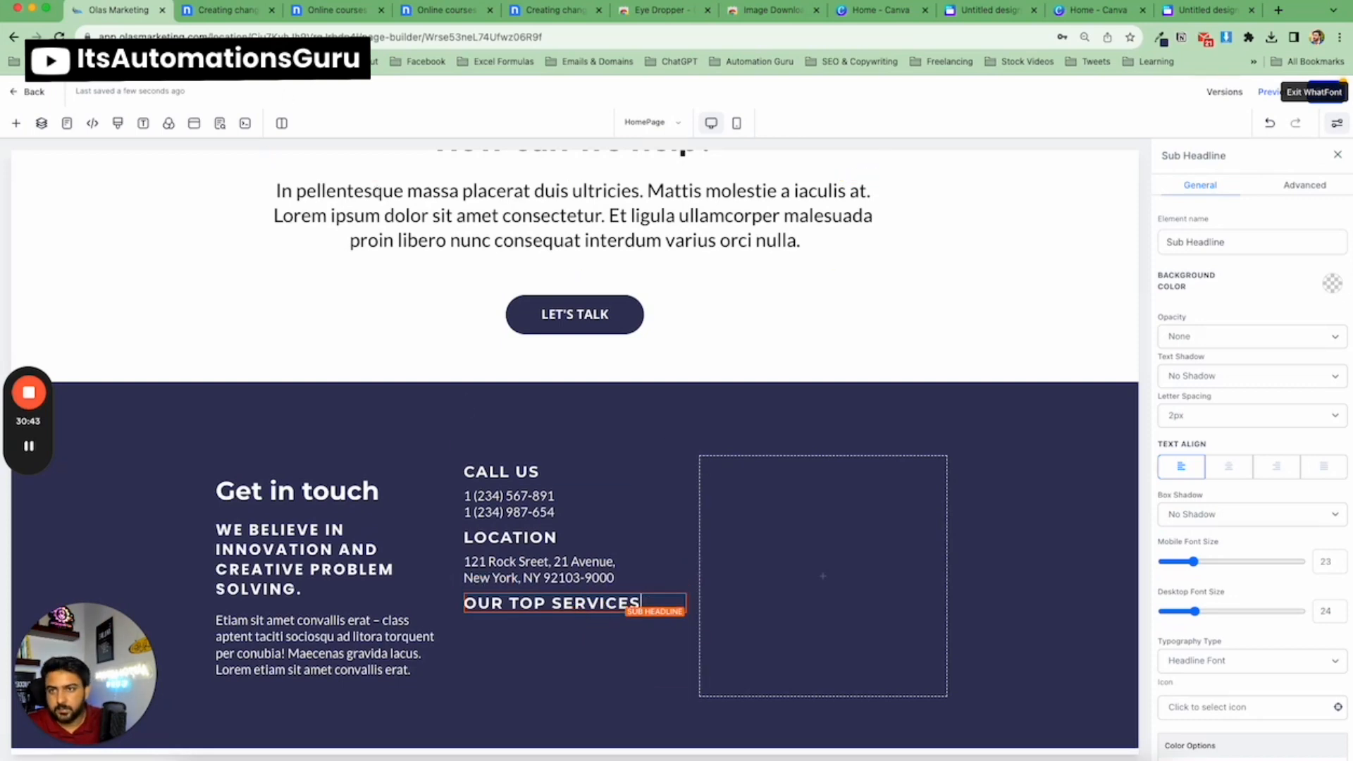
Add a bullet list under 'OUR TOP SERVICES' and paste the Consulting, Coaching and Development items copied from the template.
{"action": "left_click", "coordinate": [225, 10]}
{"action": "left_click_drag", "start_coordinate": [568, 461], "coordinate": [646, 497]}
{"action": "key", "text": "super+c"}
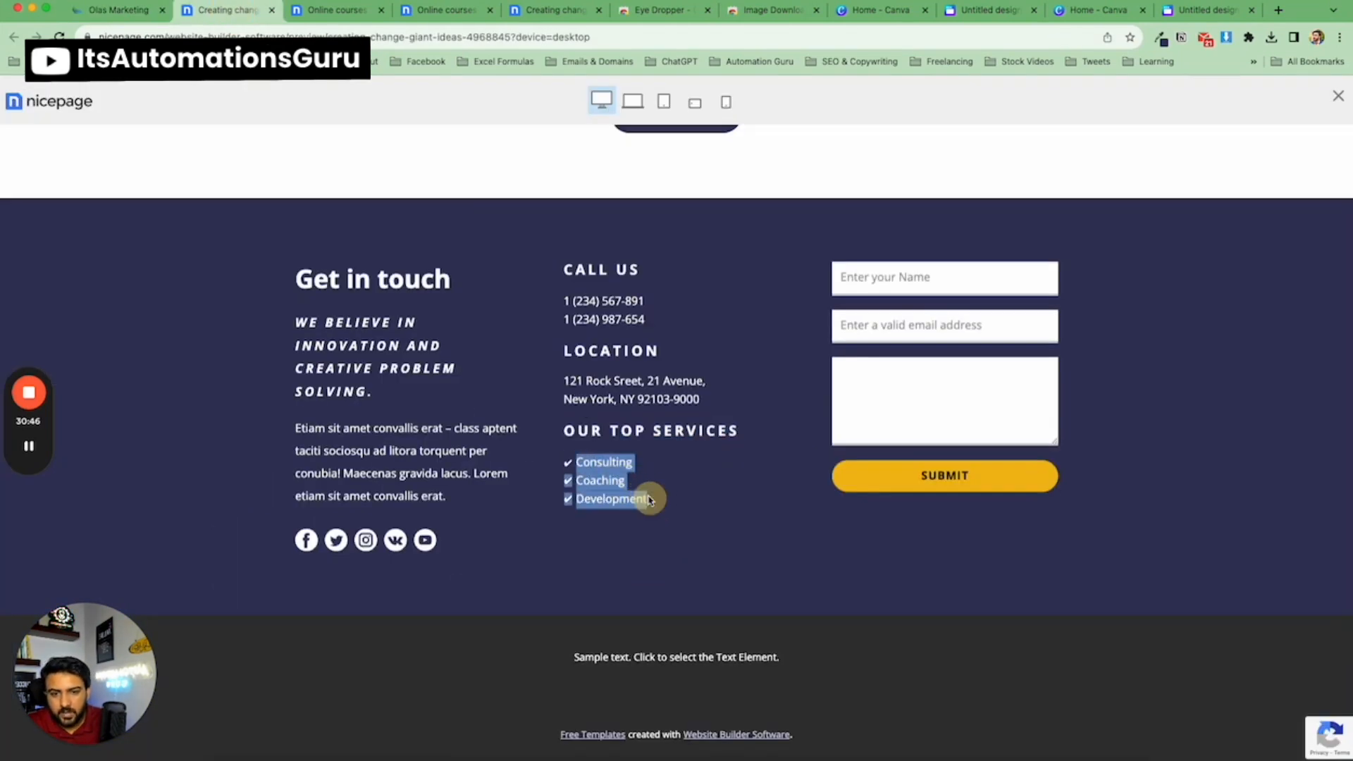
{"action": "left_click", "coordinate": [113, 10]}
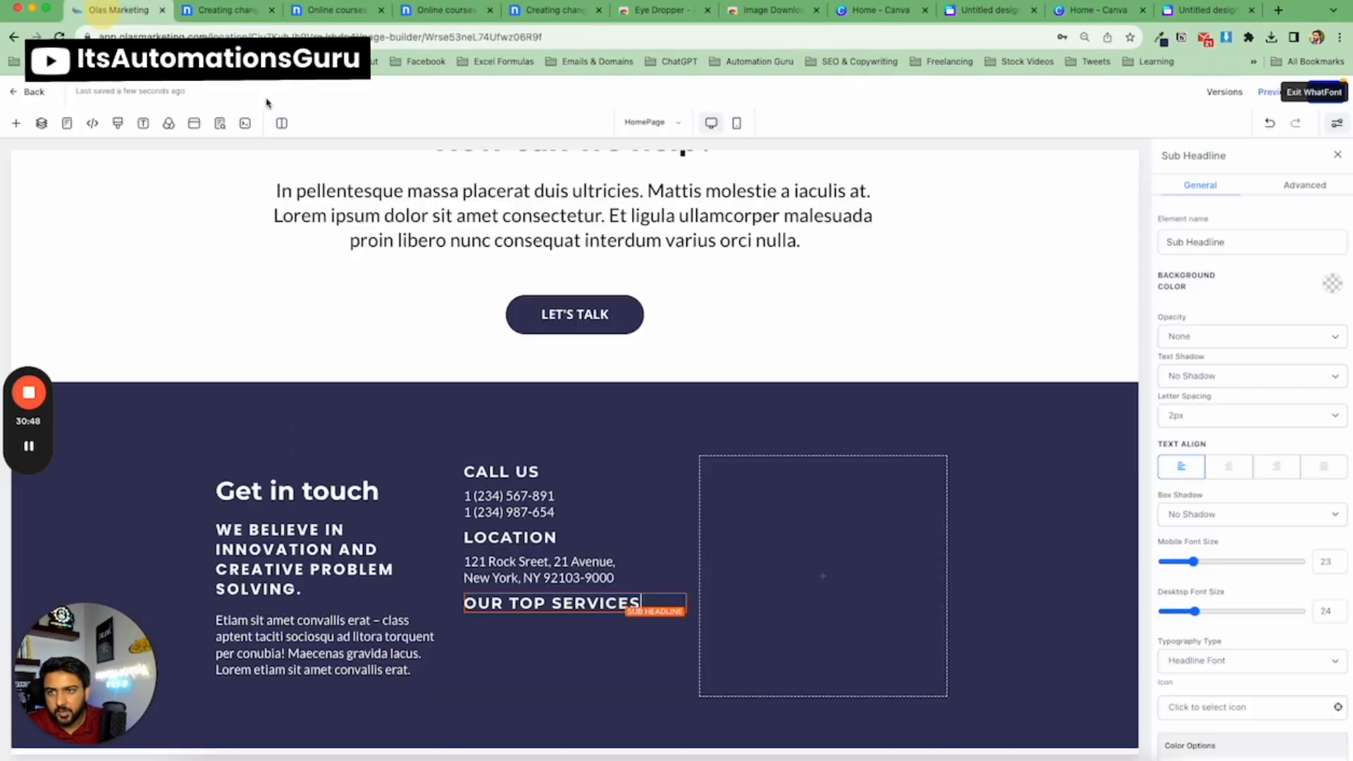
{"action": "left_click", "coordinate": [574, 612]}
{"action": "left_click_drag", "start_coordinate": [179, 341], "coordinate": [528, 632]}
{"action": "triple_click", "coordinate": [556, 631]}
{"action": "key", "text": "super+v"}
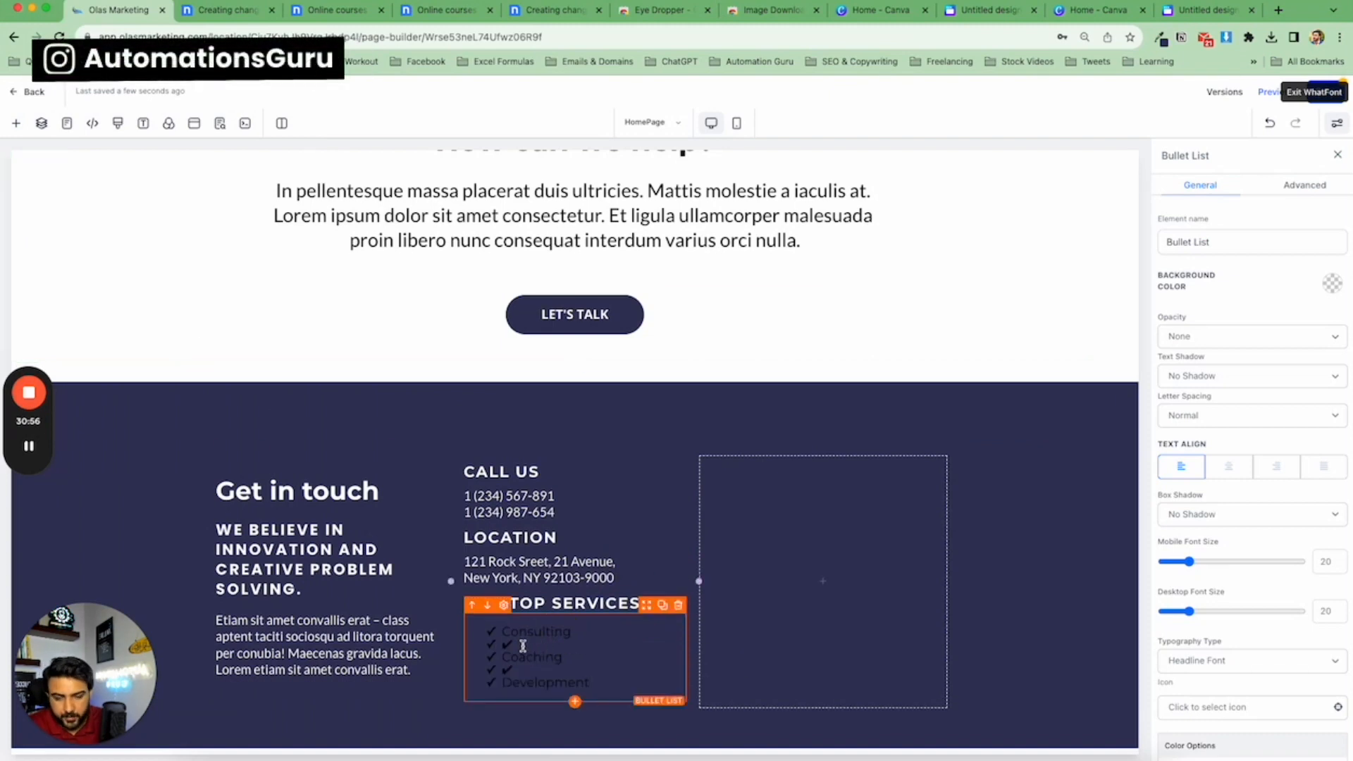
Delete the empty bullet items between the services in the list.
{"action": "left_click", "coordinate": [504, 657]}
{"action": "key", "text": "BackSpace"}
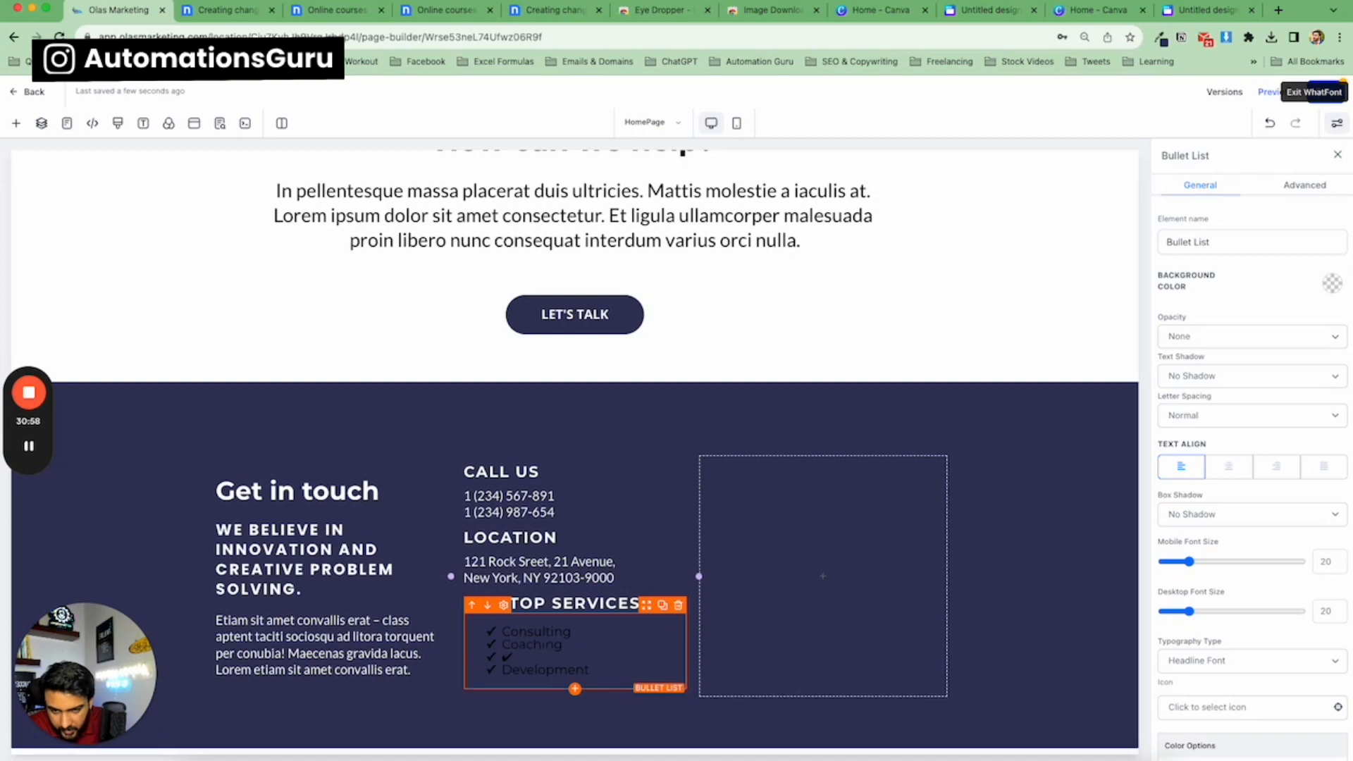
{"action": "left_click", "coordinate": [516, 658]}
{"action": "key", "text": "BackSpace"}
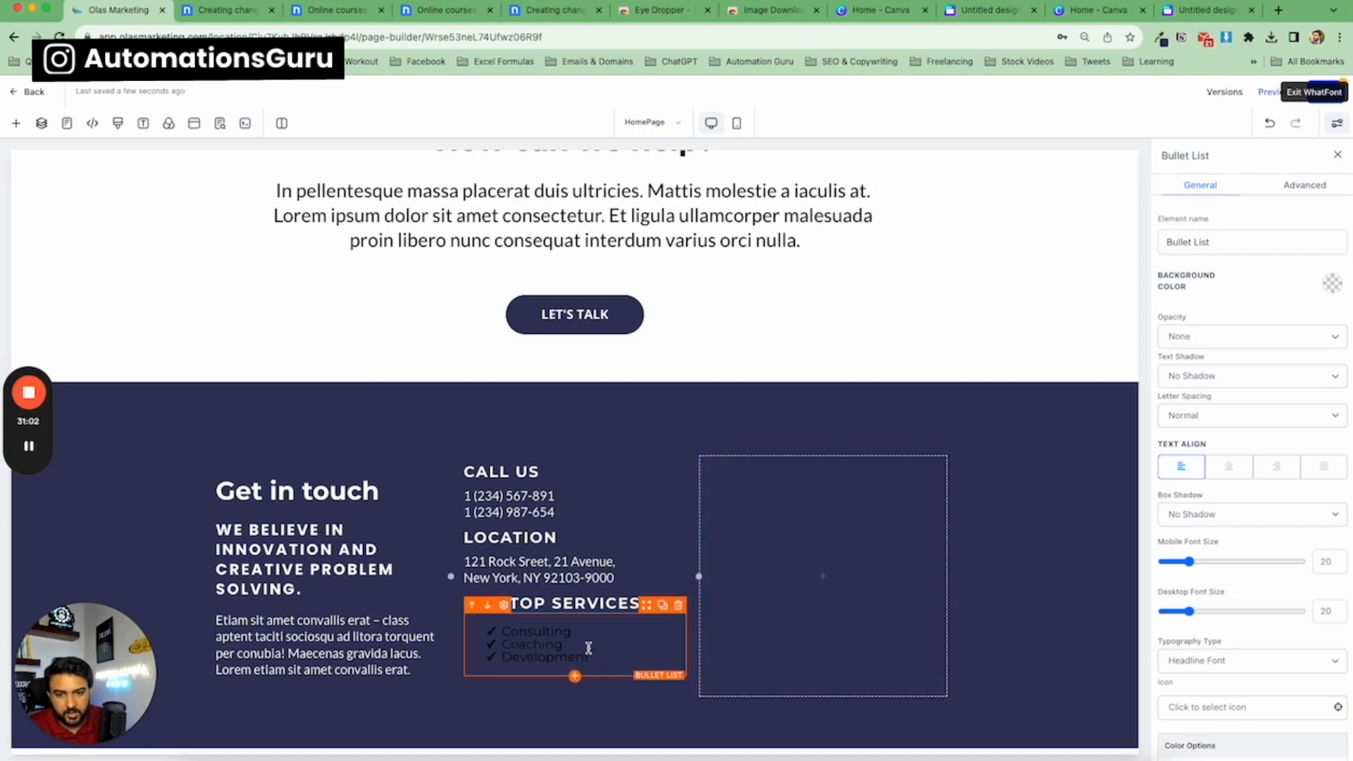
Set the bullet list's text colour and icon colour to white.
{"action": "scroll", "coordinate": [1250, 366], "scroll_direction": "down", "scroll_amount": 5}
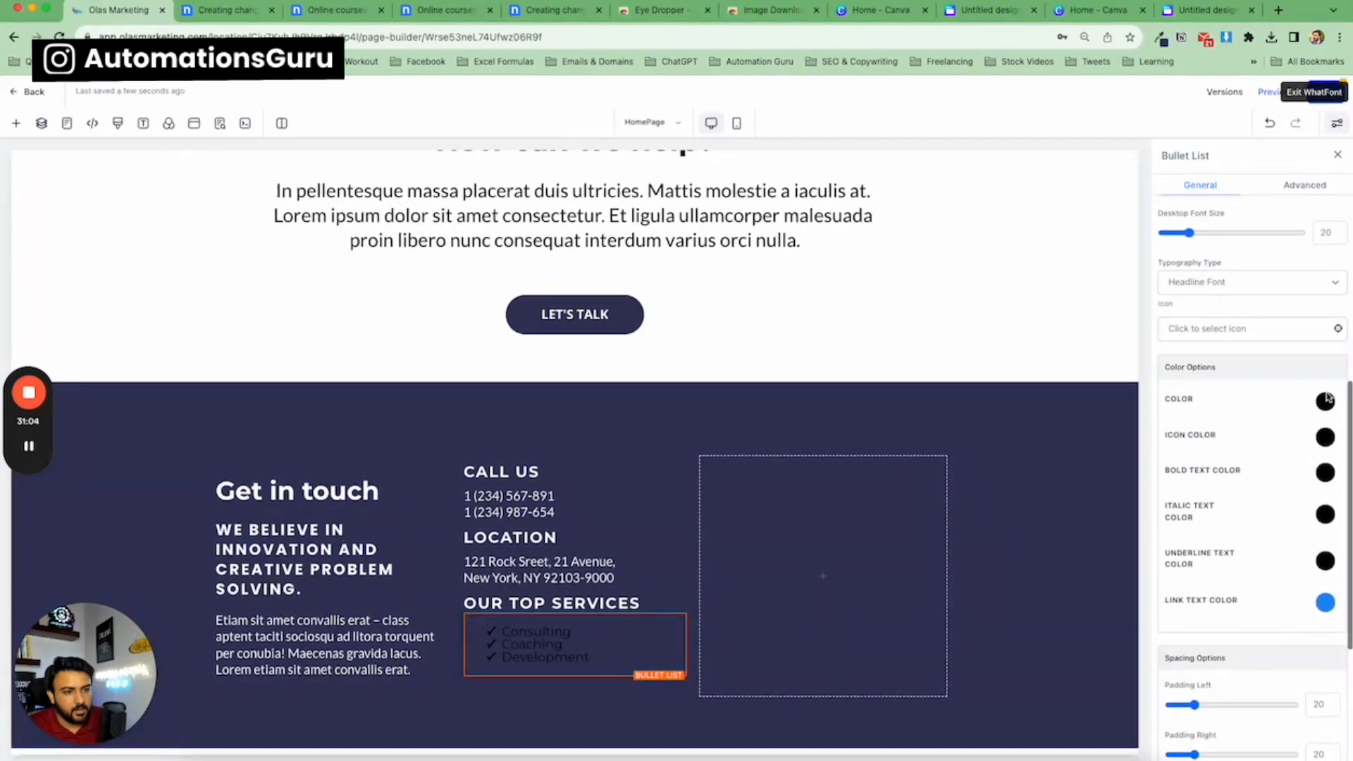
{"action": "left_click", "coordinate": [1325, 411]}
{"action": "left_click", "coordinate": [1226, 441]}
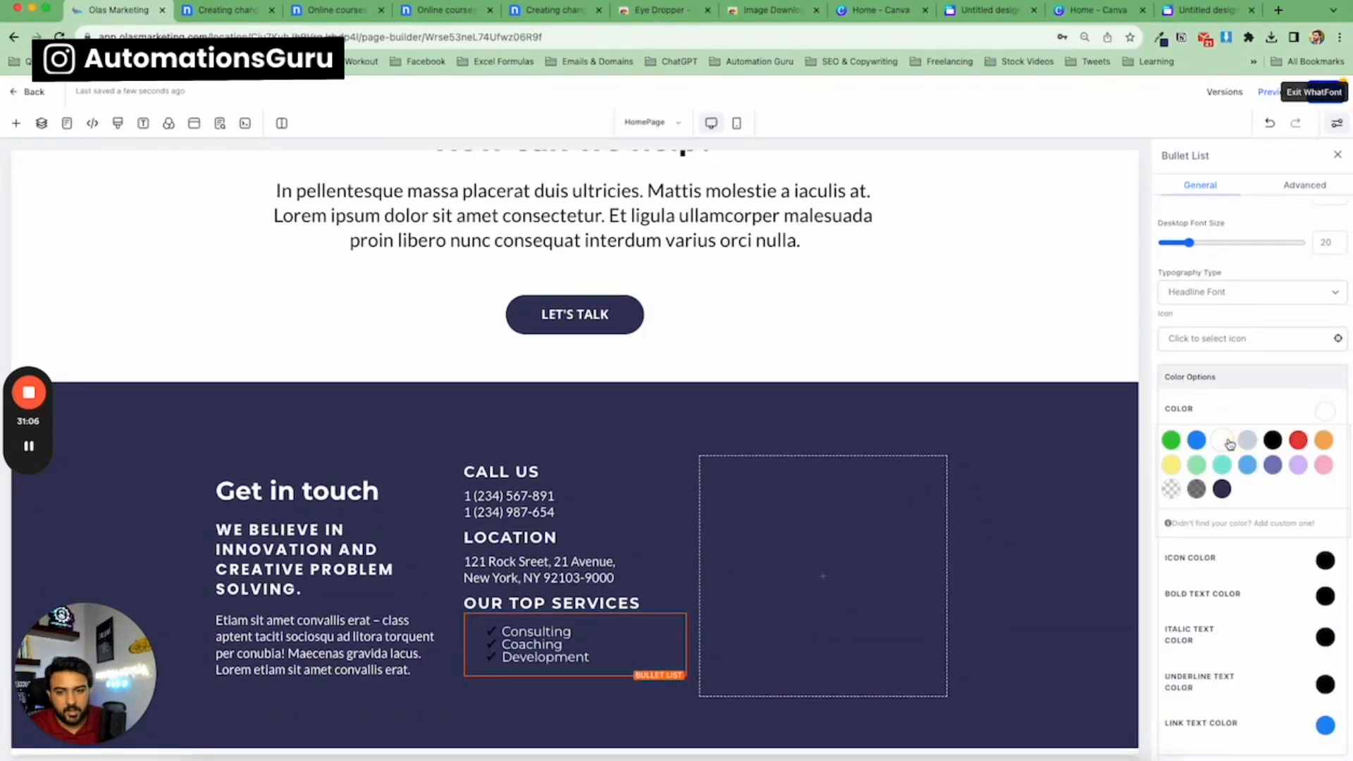
{"action": "scroll", "coordinate": [1311, 479], "scroll_direction": "down", "scroll_amount": 5}
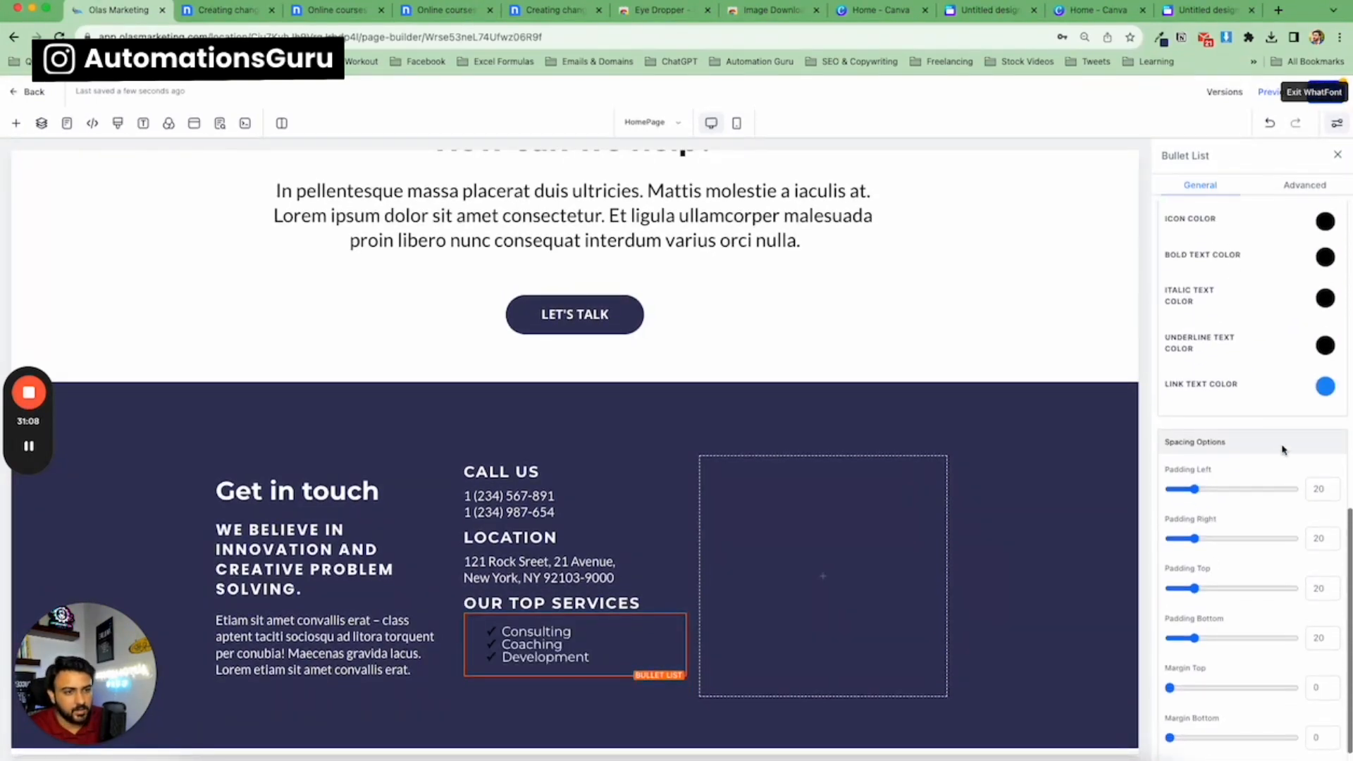
{"action": "left_click", "coordinate": [1325, 248]}
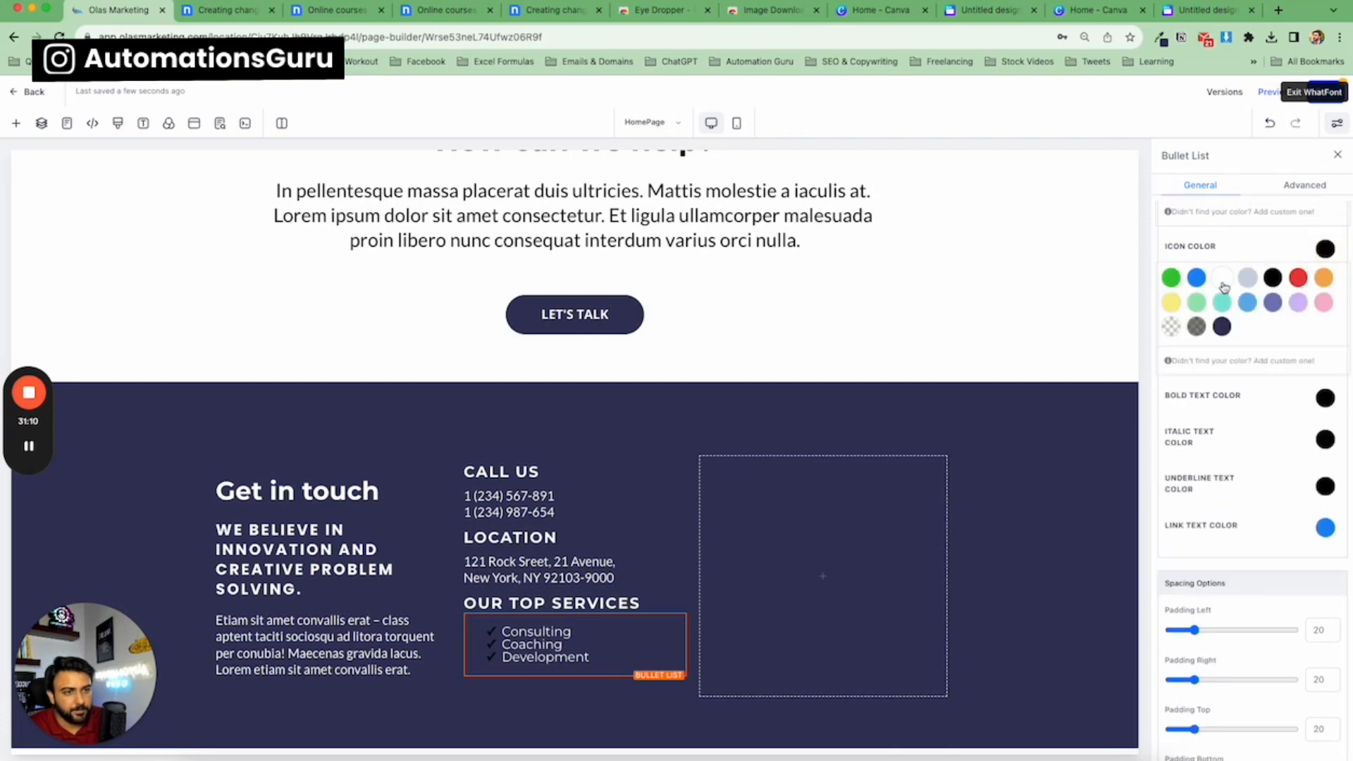
{"action": "left_click", "coordinate": [1222, 278]}
Left-align the bullet list's text.
{"action": "scroll", "coordinate": [1254, 493], "scroll_direction": "up", "scroll_amount": 1}
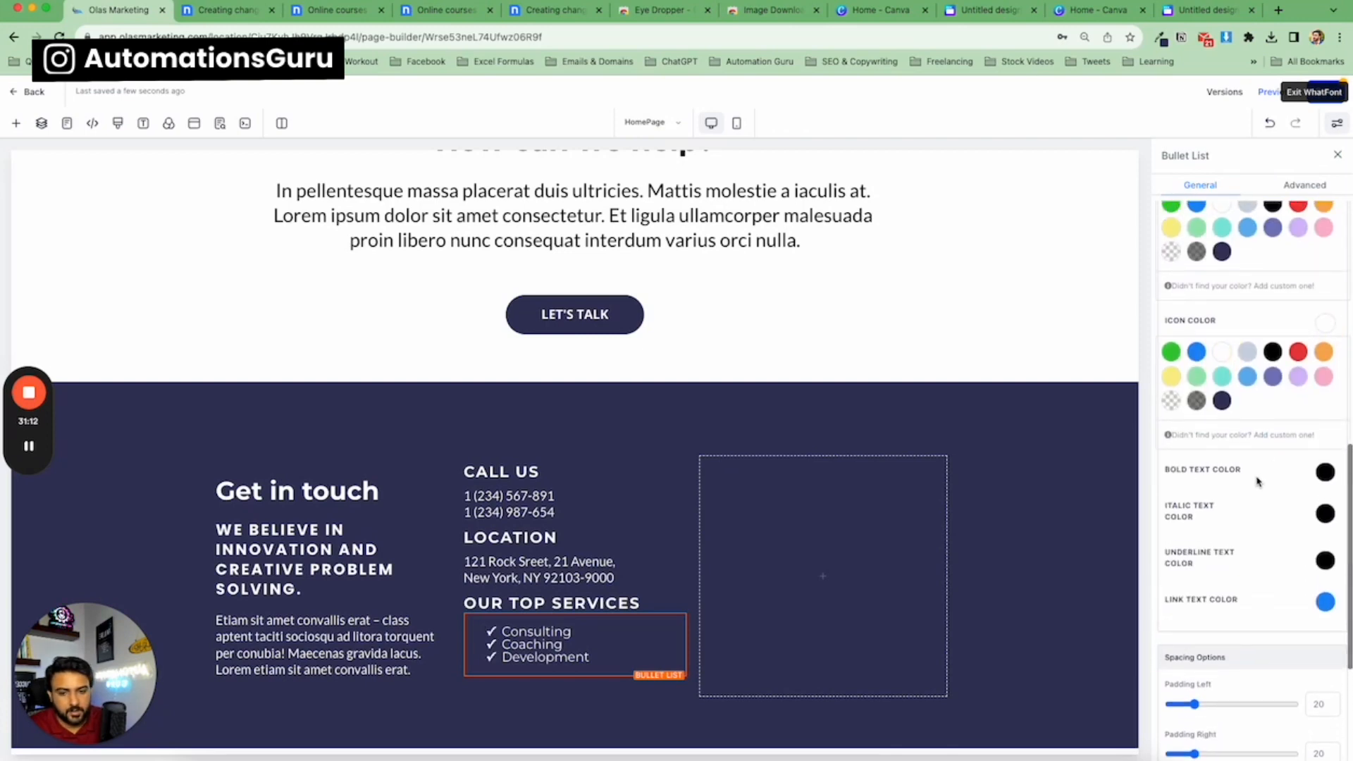
{"action": "scroll", "coordinate": [1240, 423], "scroll_direction": "up", "scroll_amount": 7}
{"action": "left_click", "coordinate": [1198, 350]}
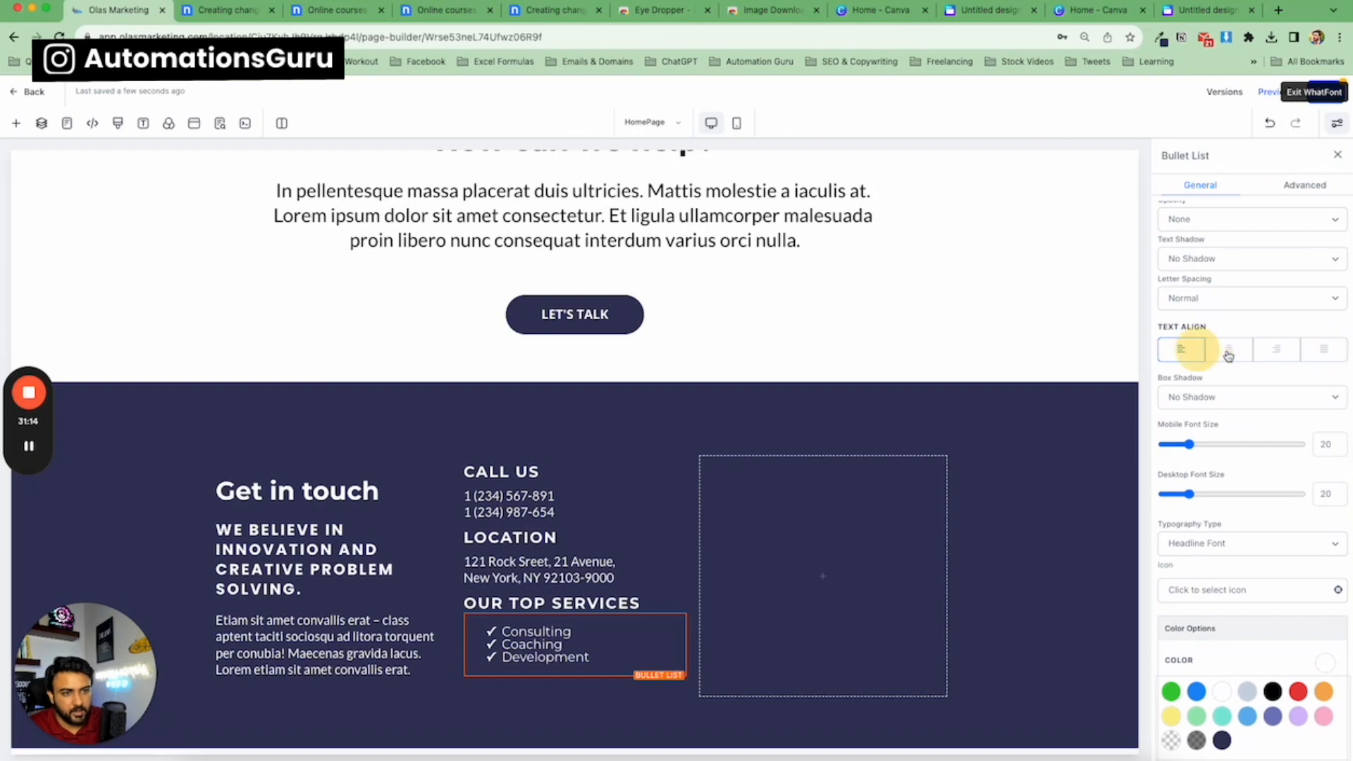
Set the bullet list's left and right padding to 0, comparing against the template's services list.
{"action": "left_click", "coordinate": [1228, 353]}
{"action": "left_click", "coordinate": [1184, 352]}
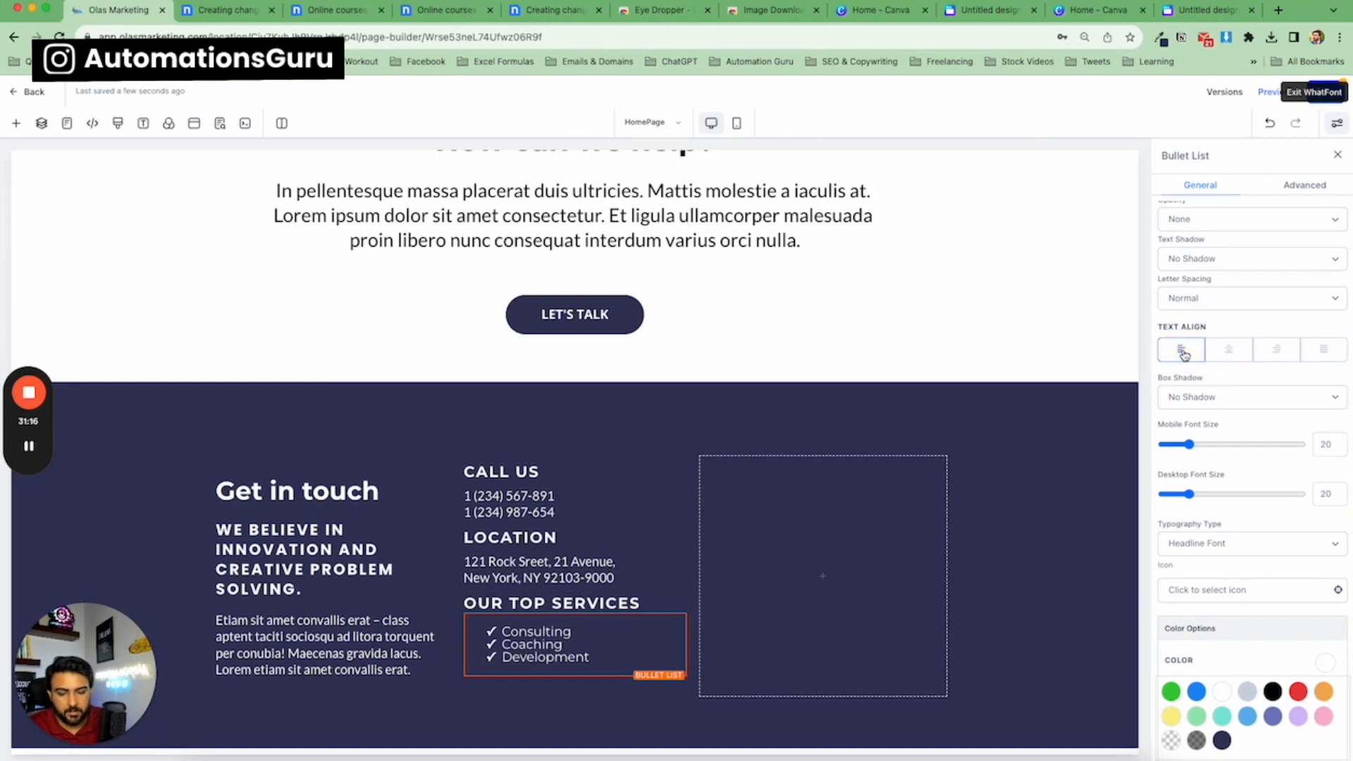
{"action": "scroll", "coordinate": [1191, 402], "scroll_direction": "down", "scroll_amount": 8}
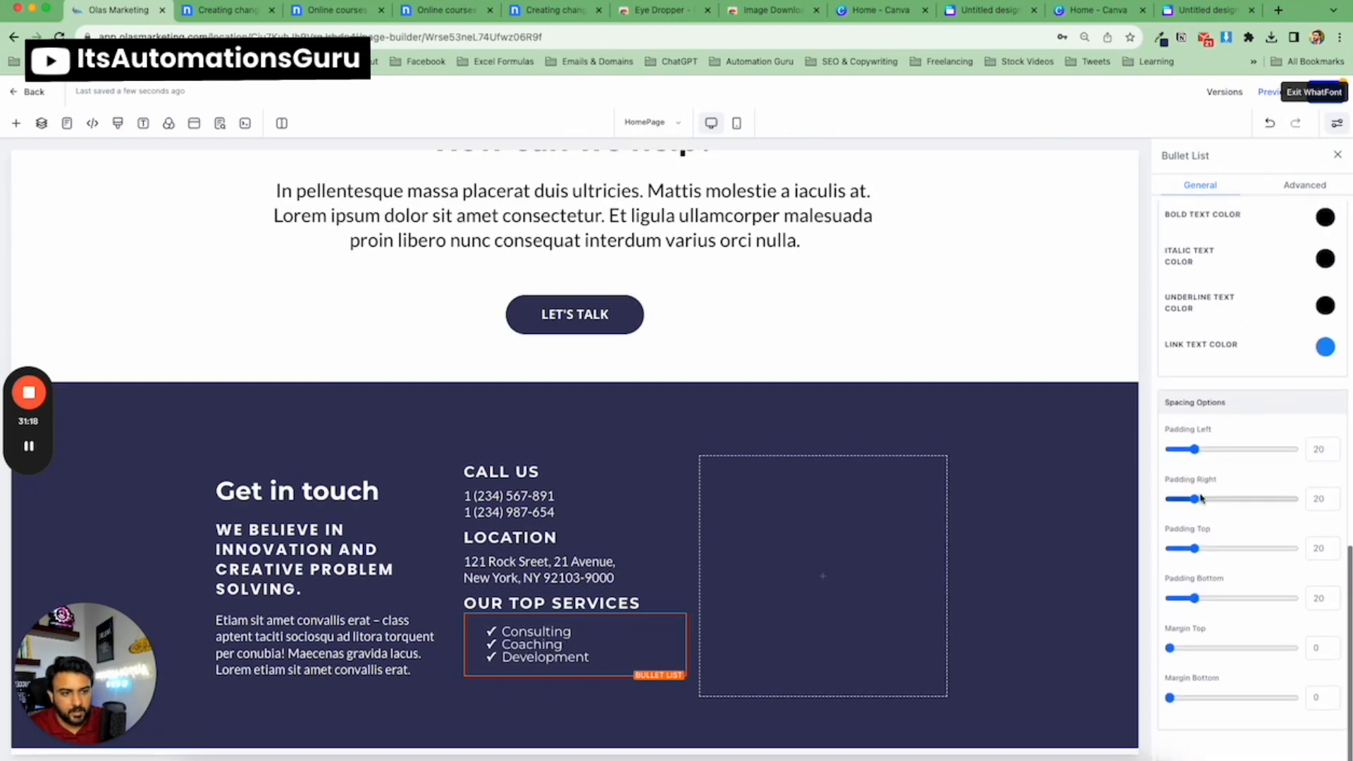
{"action": "left_click_drag", "start_coordinate": [1195, 451], "coordinate": [1148, 446]}
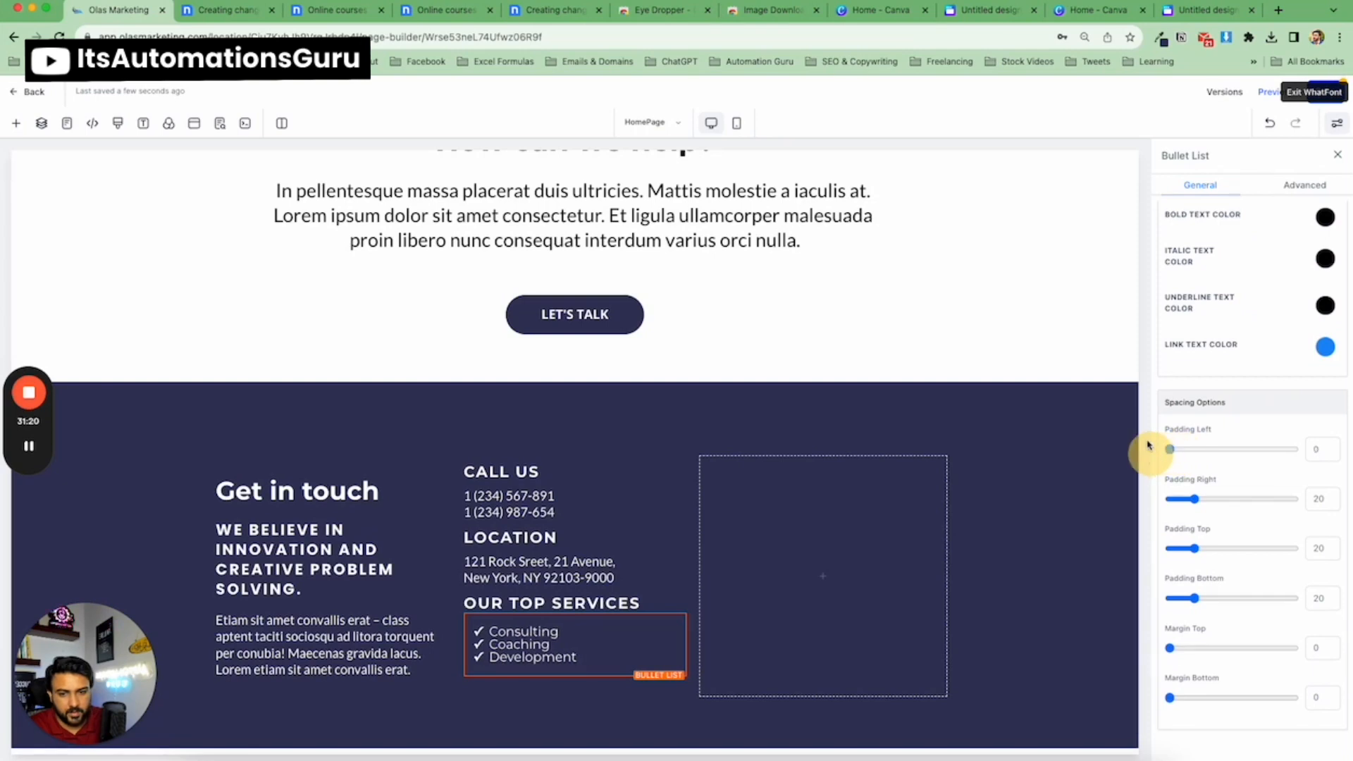
{"action": "left_click", "coordinate": [201, 11]}
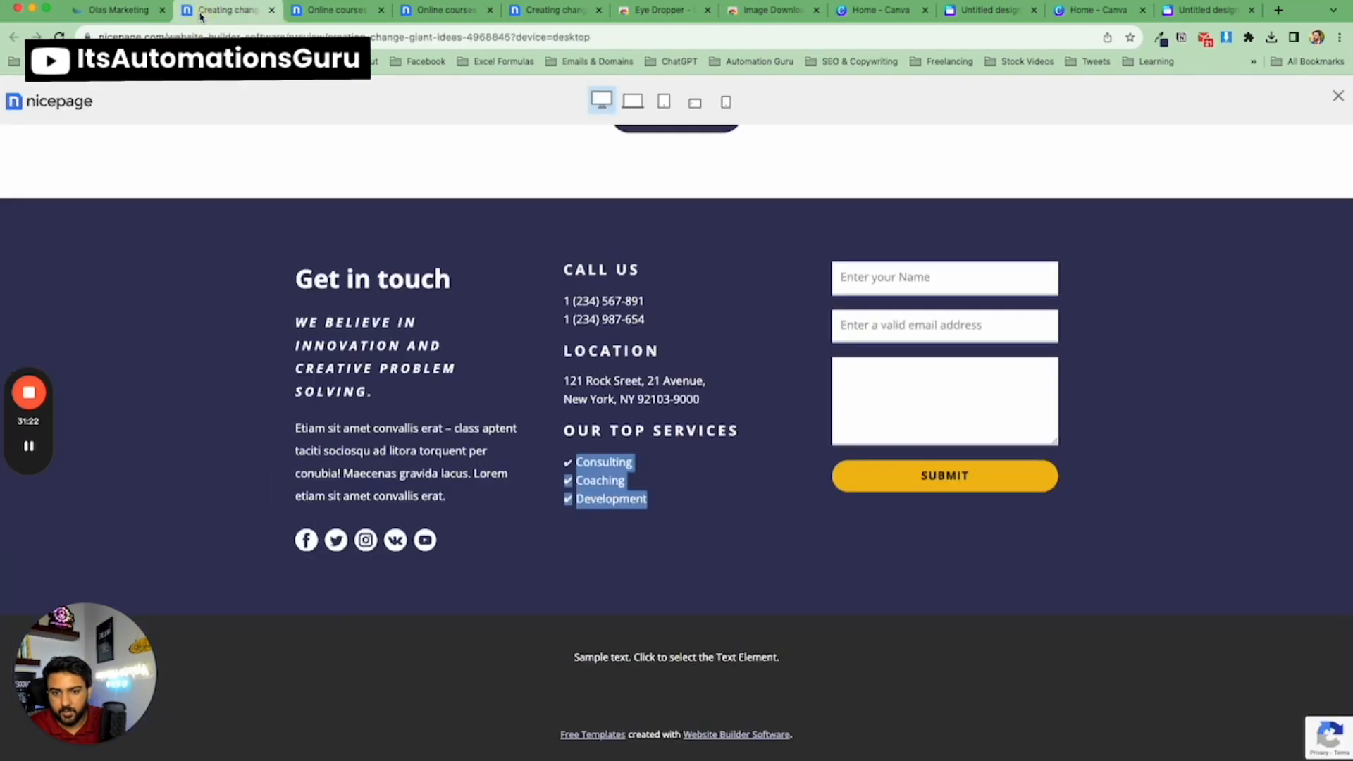
{"action": "left_click", "coordinate": [140, 12]}
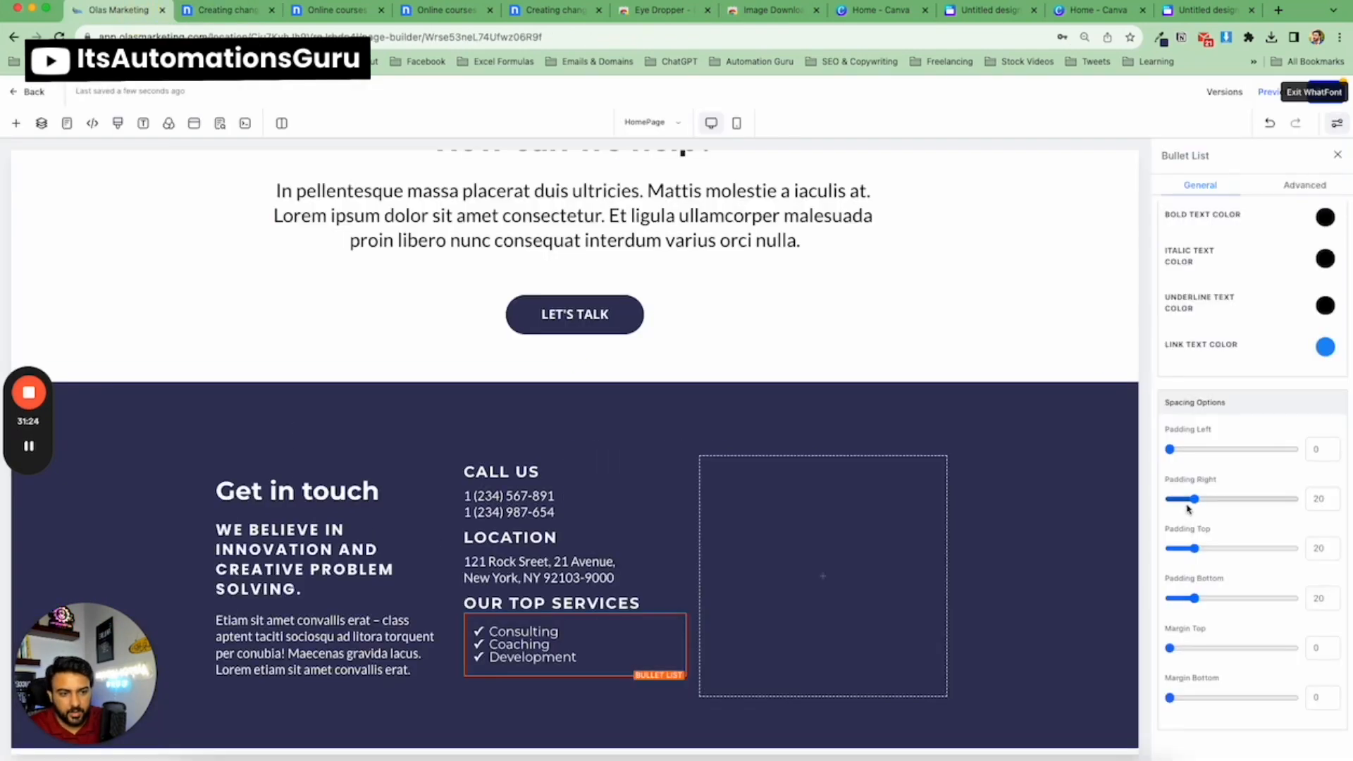
{"action": "left_click_drag", "start_coordinate": [1186, 505], "coordinate": [1147, 510]}
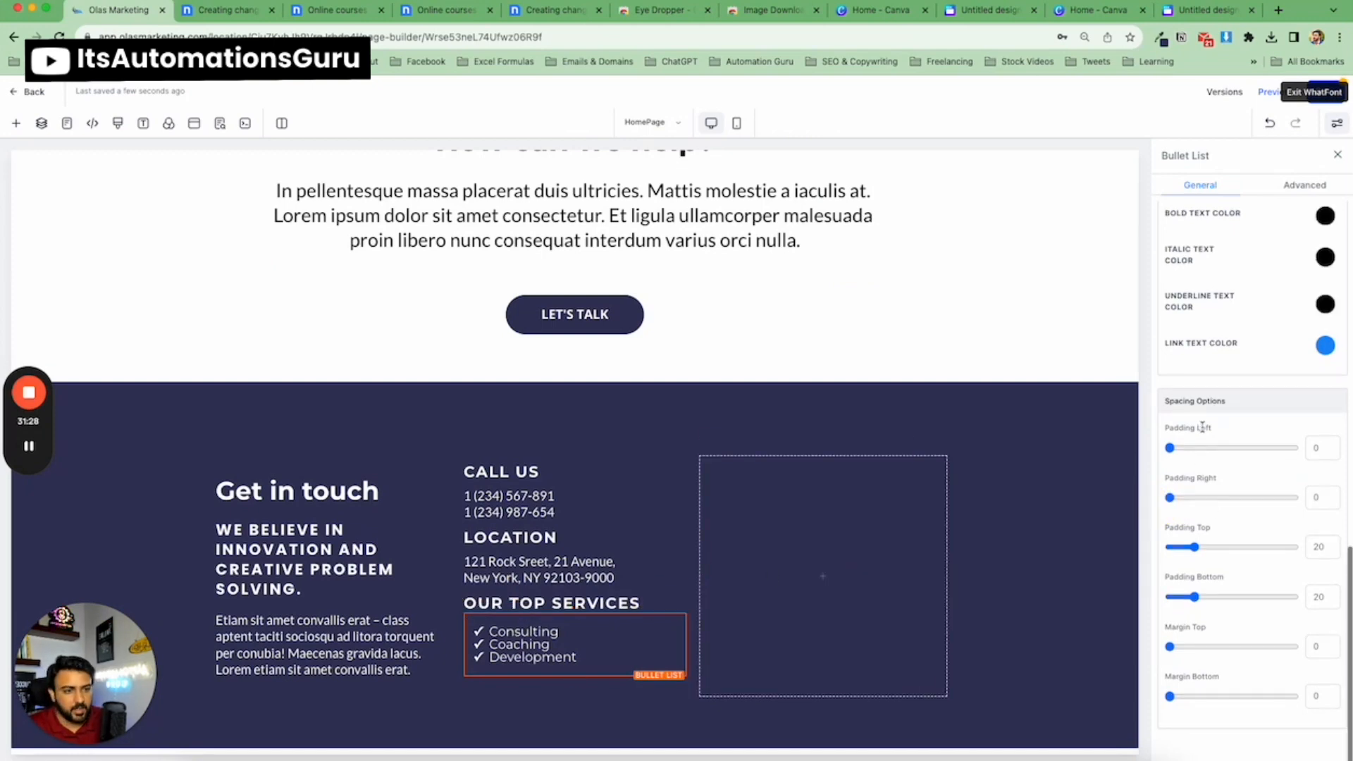
Search the icon picker for tick and choose the check-circle icon for the bullet list.
{"action": "scroll", "coordinate": [1206, 428], "scroll_direction": "up", "scroll_amount": 1}
{"action": "scroll", "coordinate": [1207, 428], "scroll_direction": "up", "scroll_amount": 10}
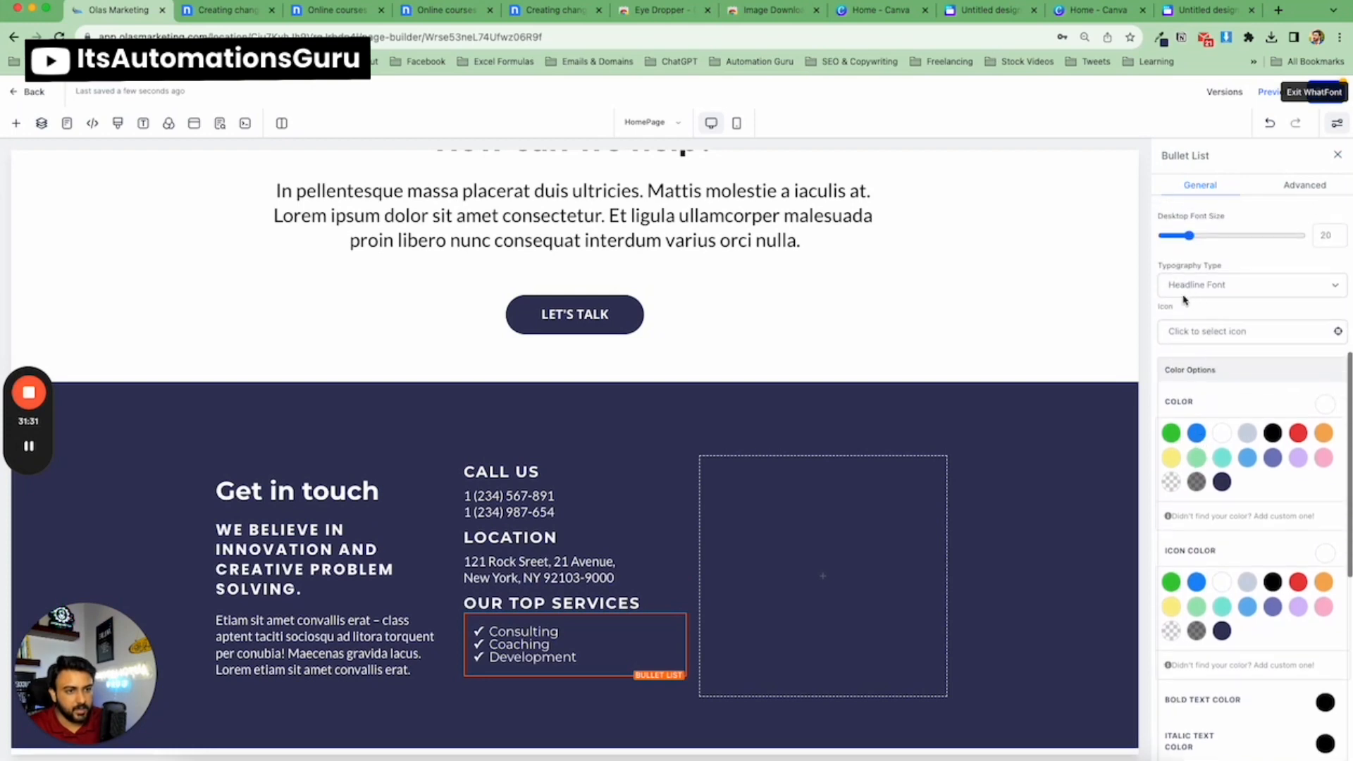
{"action": "left_click", "coordinate": [1198, 332]}
{"action": "left_click", "coordinate": [1210, 362]}
{"action": "type", "text": "tec"}
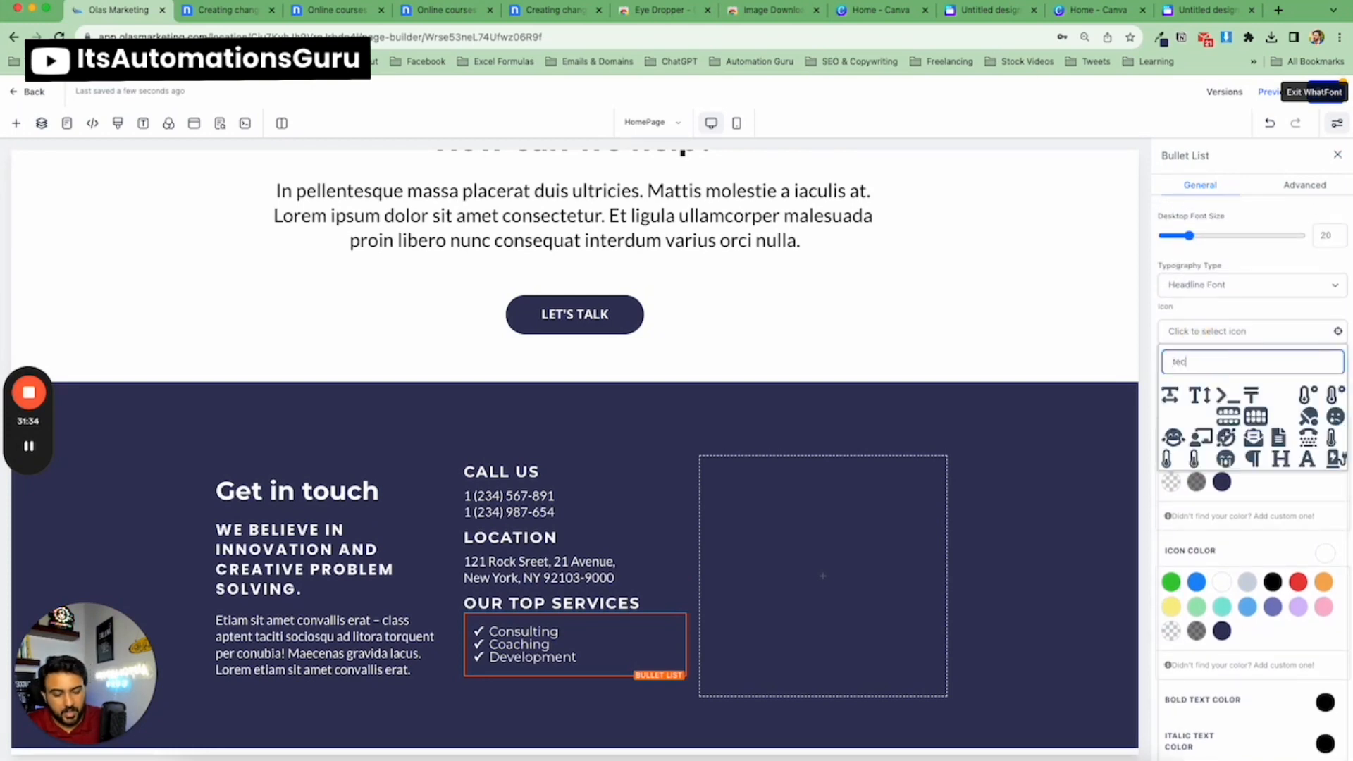
{"action": "key", "text": "BackSpace"}
{"action": "key", "text": "BackSpace"}
{"action": "key", "text": "BackSpace"}
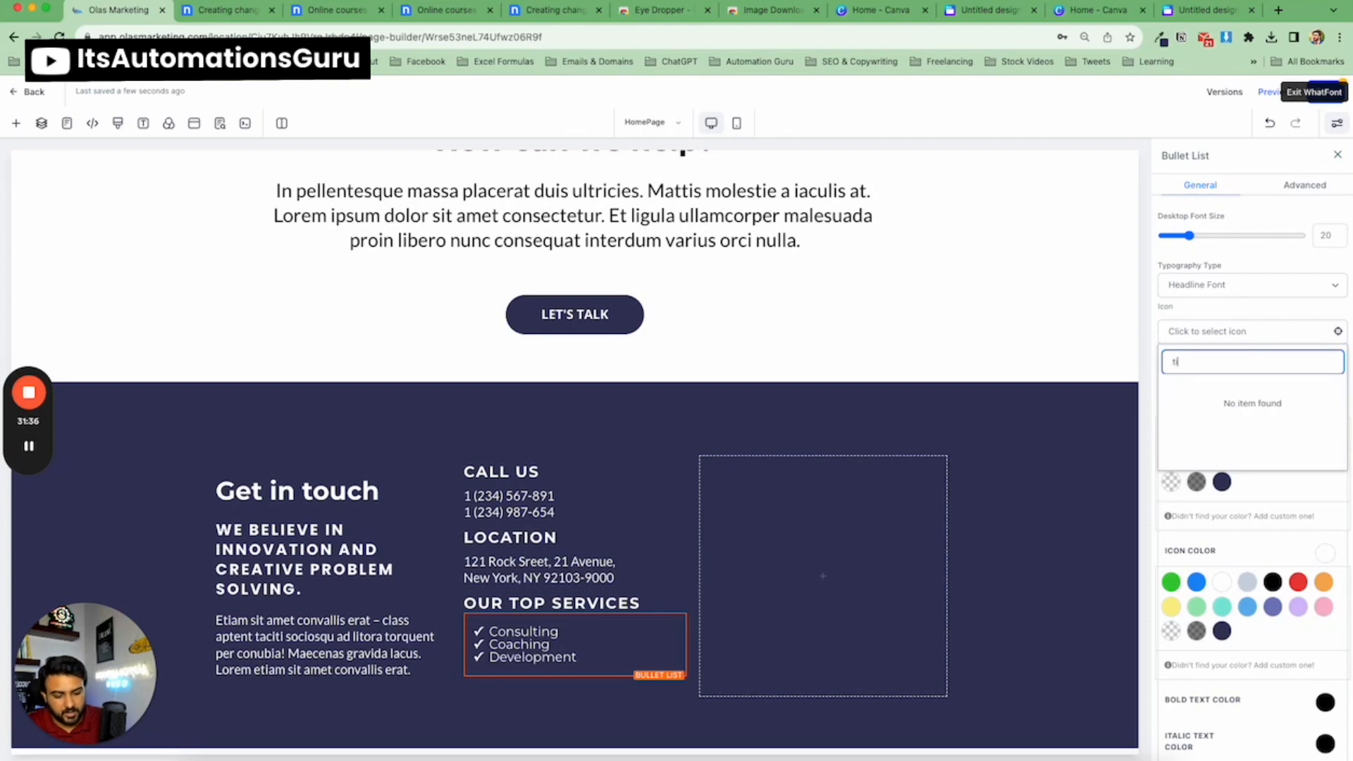
{"action": "type", "text": "tick"}
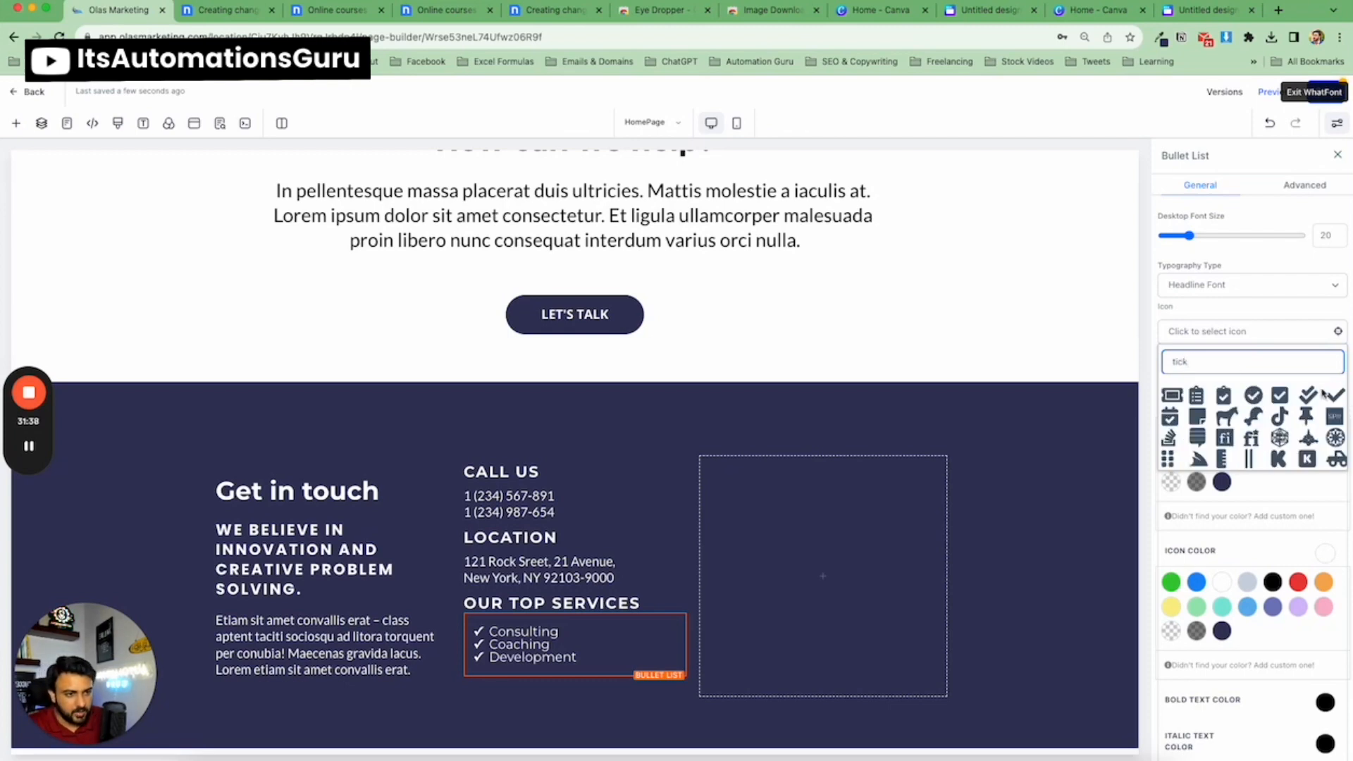
{"action": "left_click", "coordinate": [236, 20]}
{"action": "left_click", "coordinate": [119, 10]}
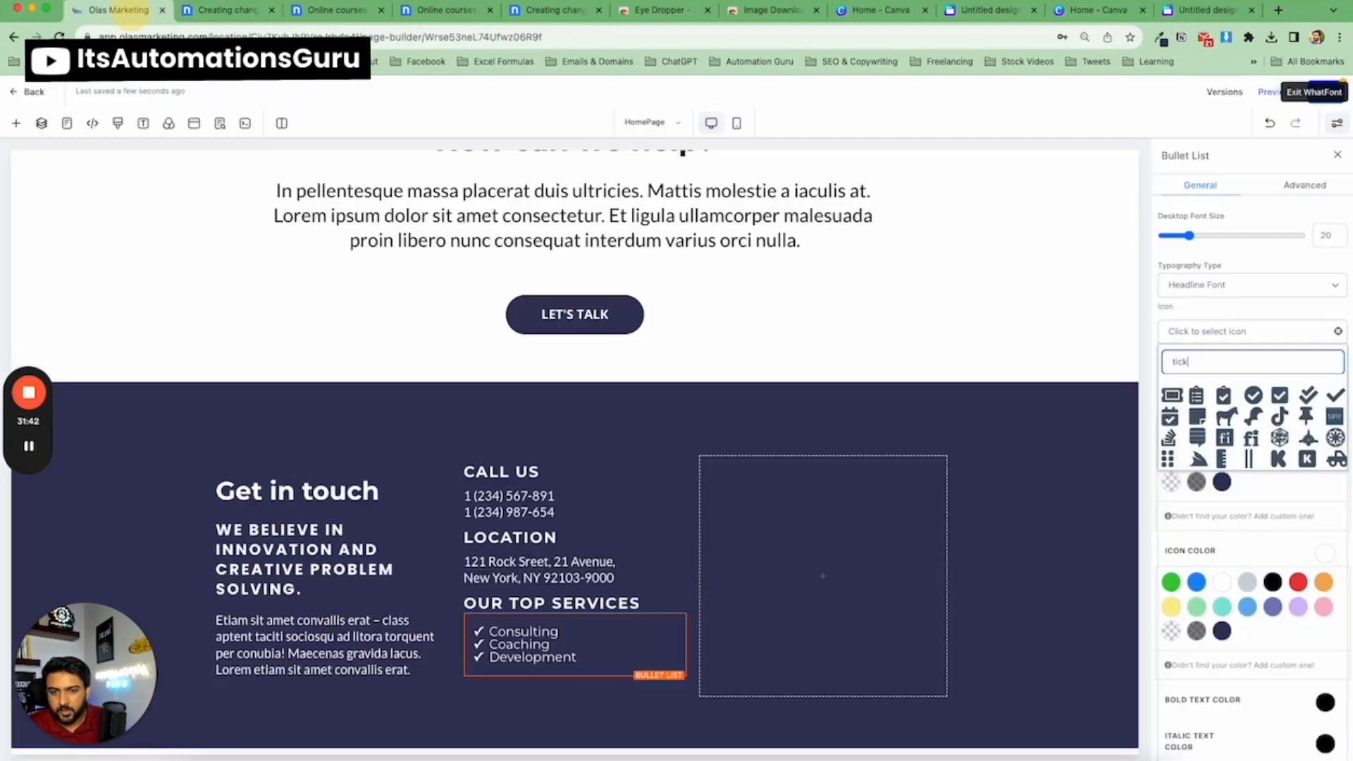
{"action": "scroll", "coordinate": [1208, 441], "scroll_direction": "down", "scroll_amount": 4}
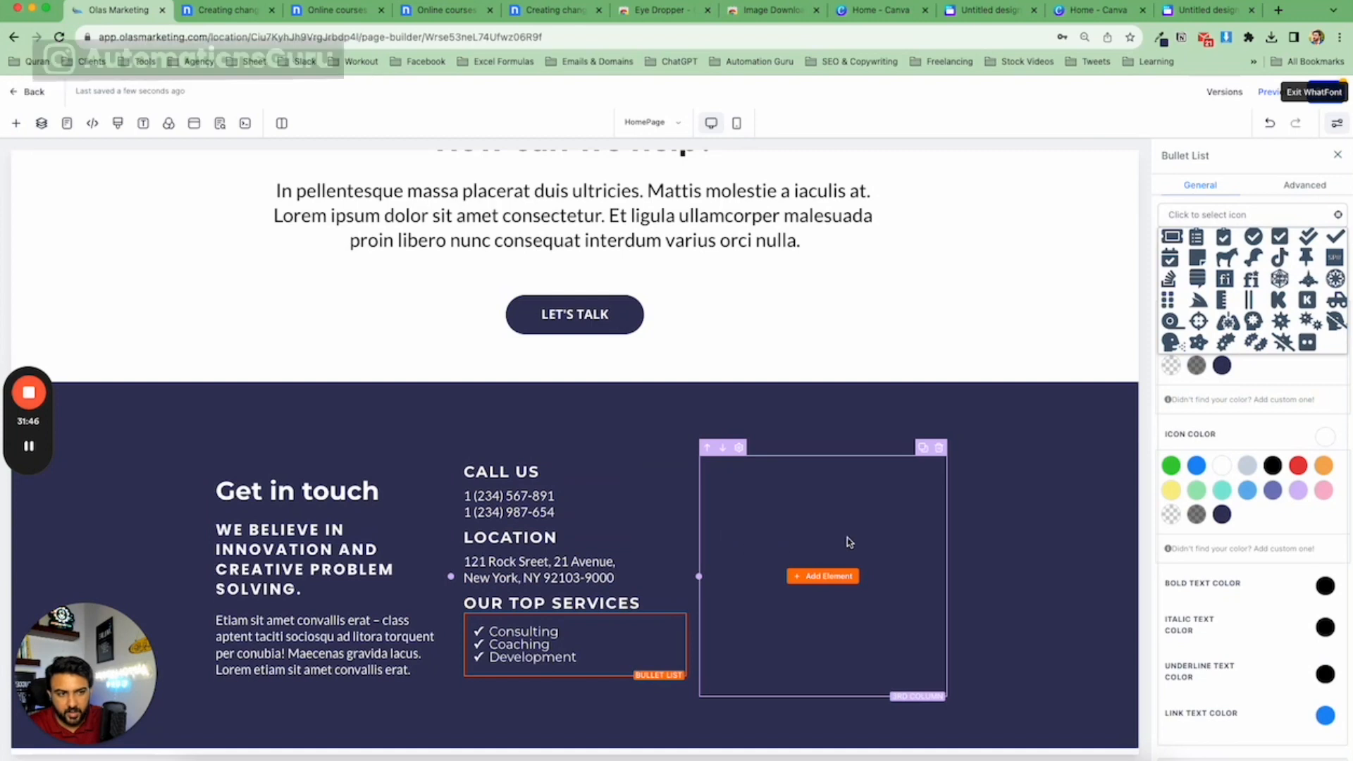
{"action": "scroll", "coordinate": [1253, 324], "scroll_direction": "up", "scroll_amount": 1}
{"action": "left_click", "coordinate": [1253, 264]}
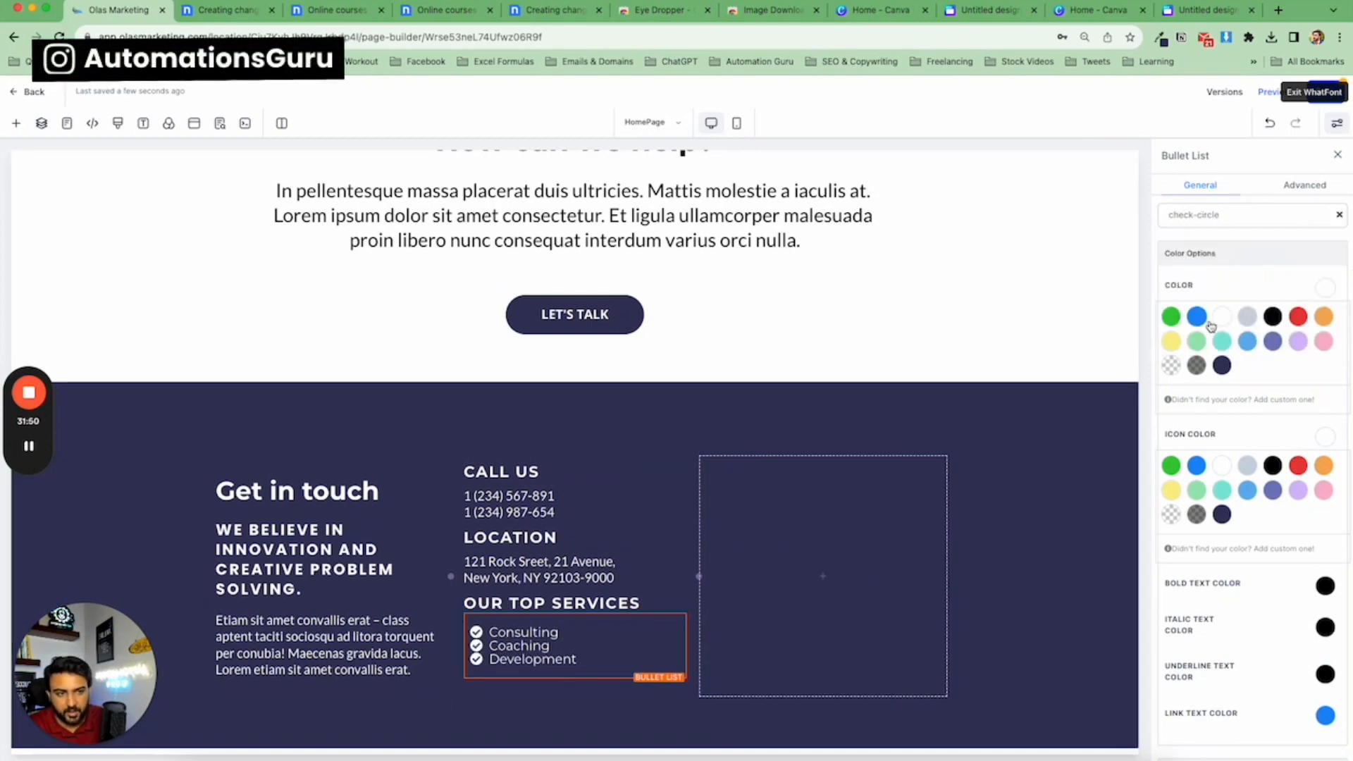
Swap the bullet icon for a plain check, then clear the icon selection.
{"action": "left_click", "coordinate": [1230, 218]}
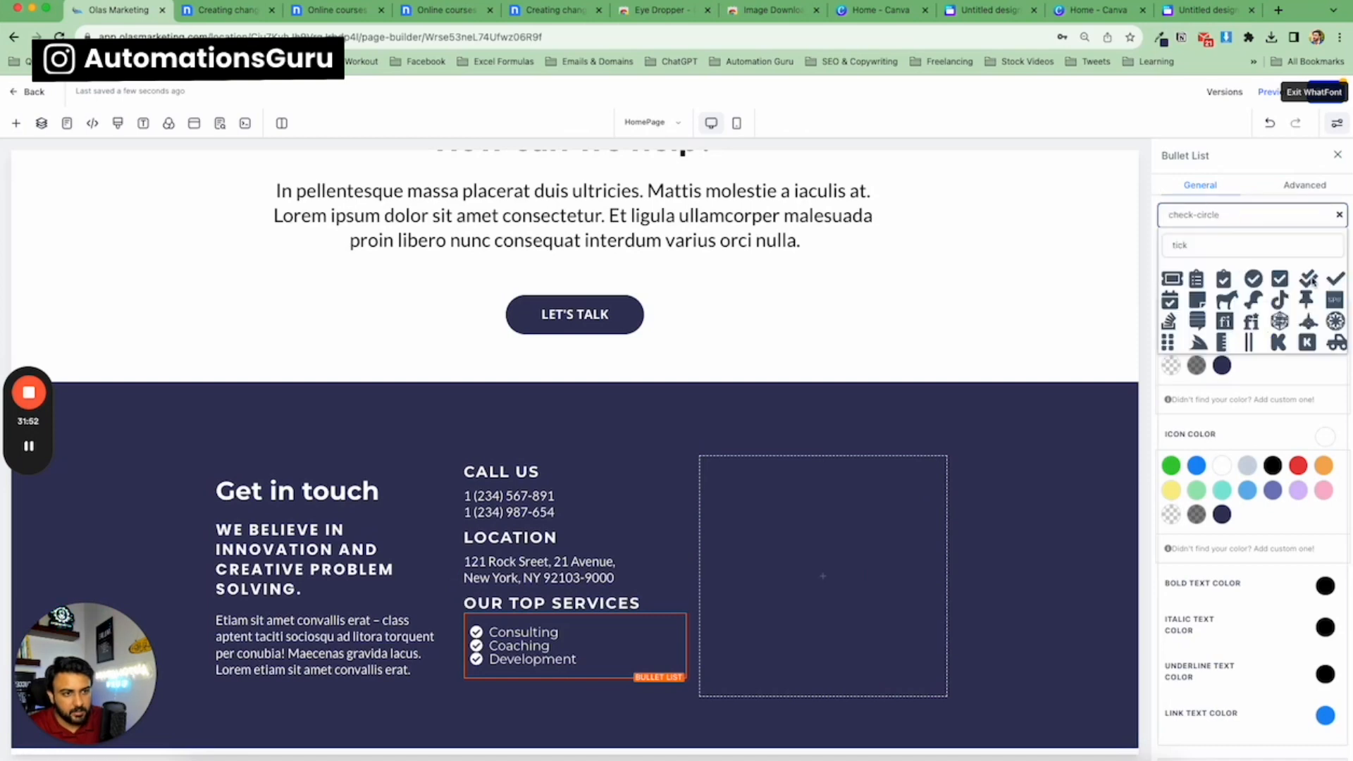
{"action": "left_click", "coordinate": [1334, 280]}
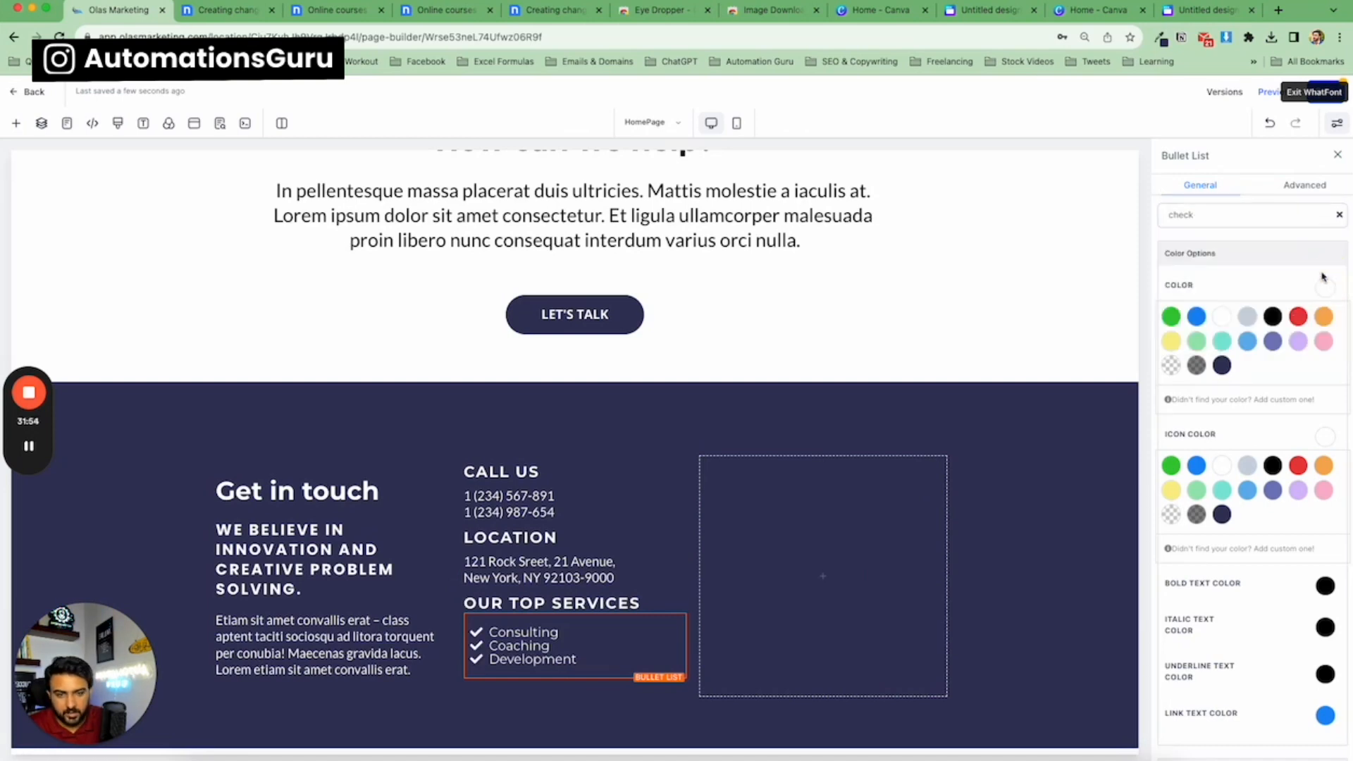
{"action": "left_click", "coordinate": [1336, 218]}
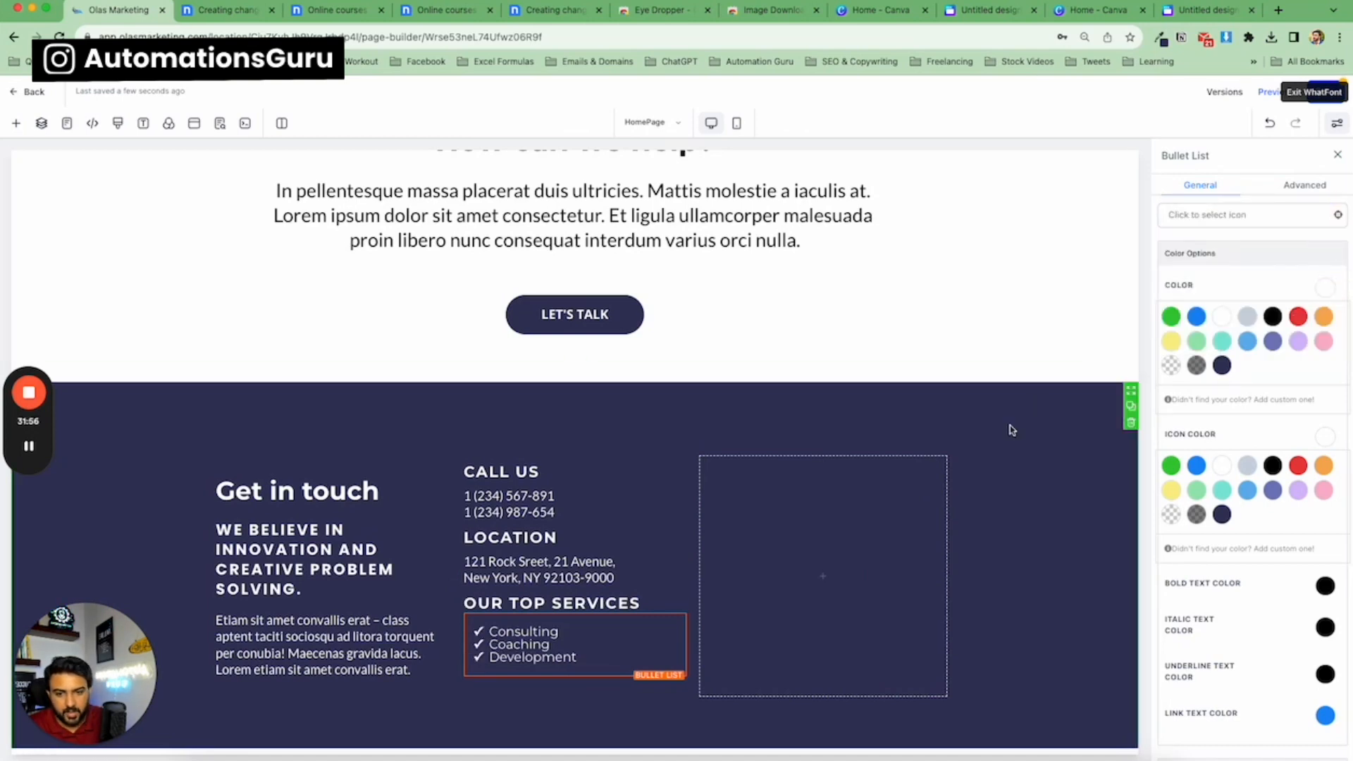
Reselect the bullet list and set its line height to 1.5.
{"action": "left_click", "coordinate": [974, 492]}
{"action": "left_click", "coordinate": [601, 633]}
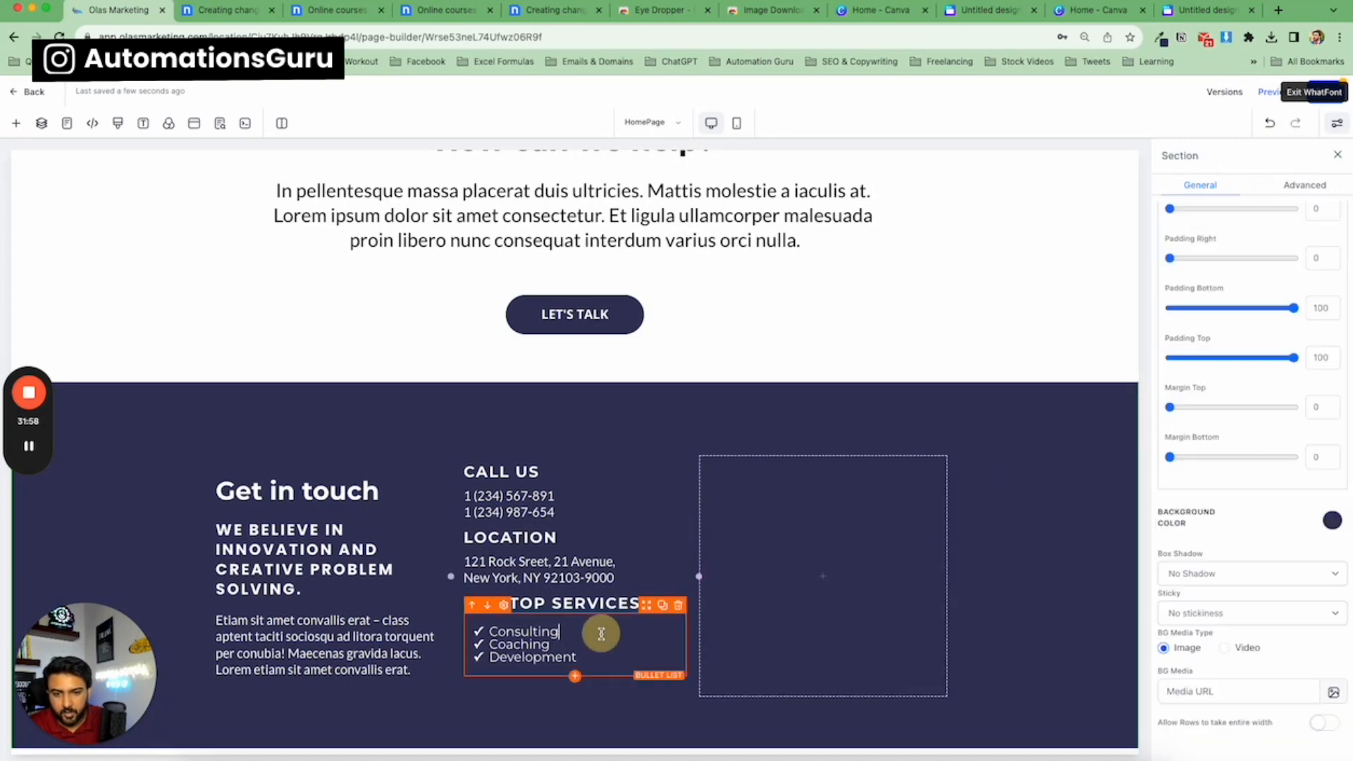
{"action": "scroll", "coordinate": [1266, 385], "scroll_direction": "up", "scroll_amount": 10}
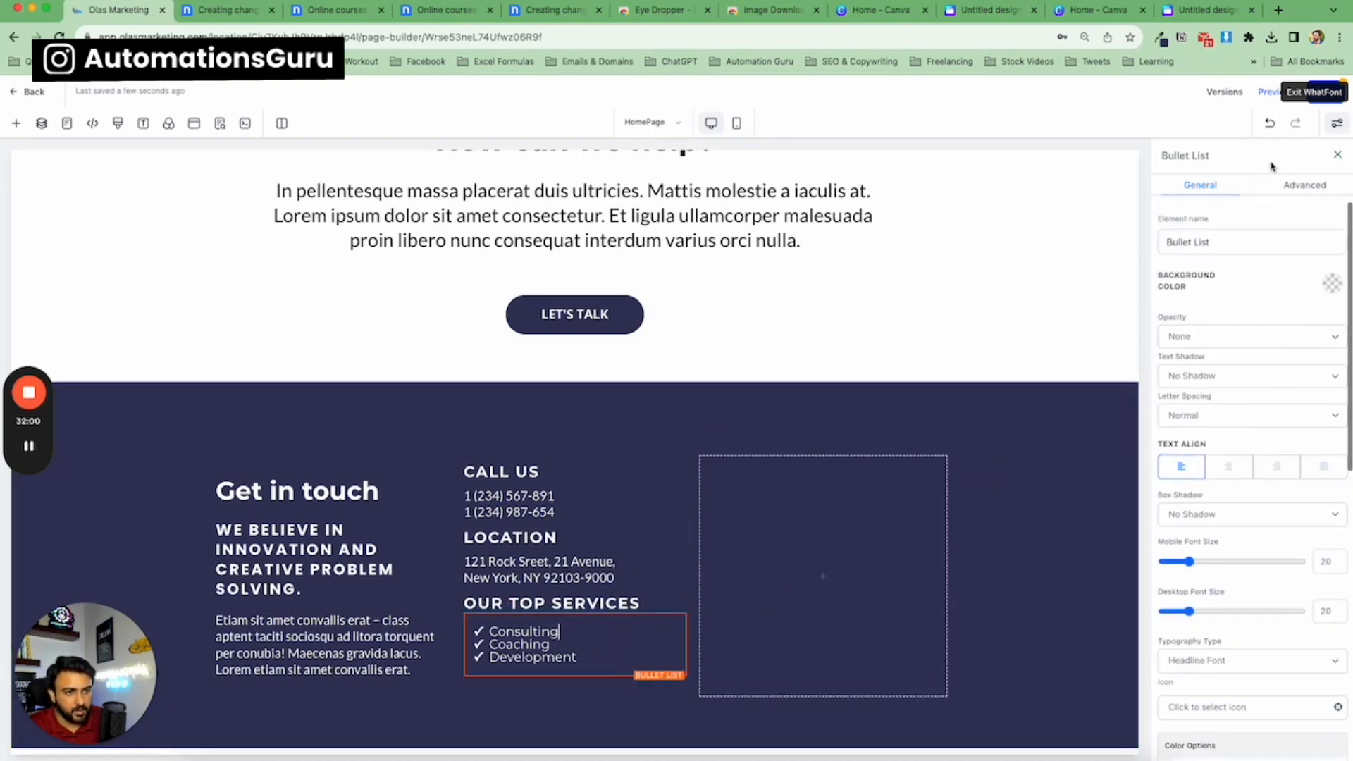
{"action": "left_click", "coordinate": [1301, 186]}
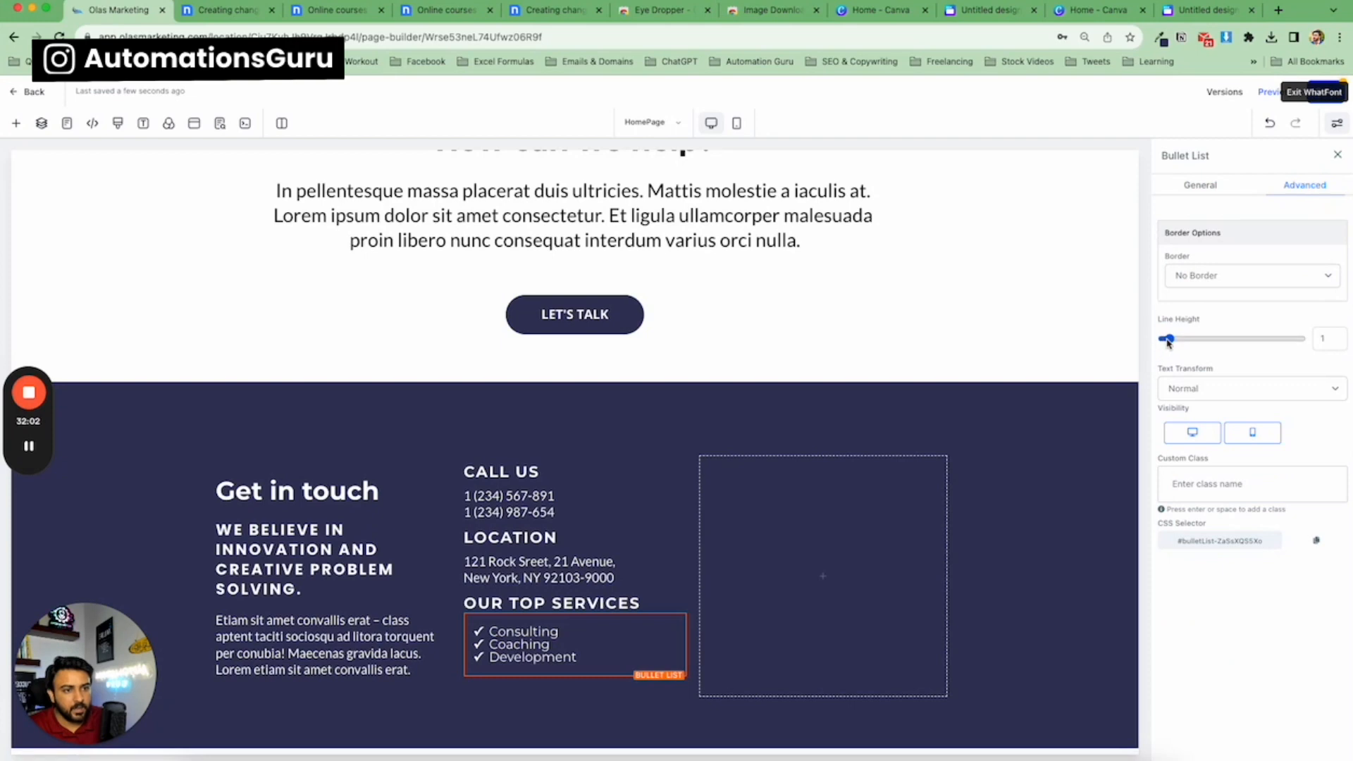
{"action": "left_click_drag", "start_coordinate": [1167, 341], "coordinate": [1169, 341]}
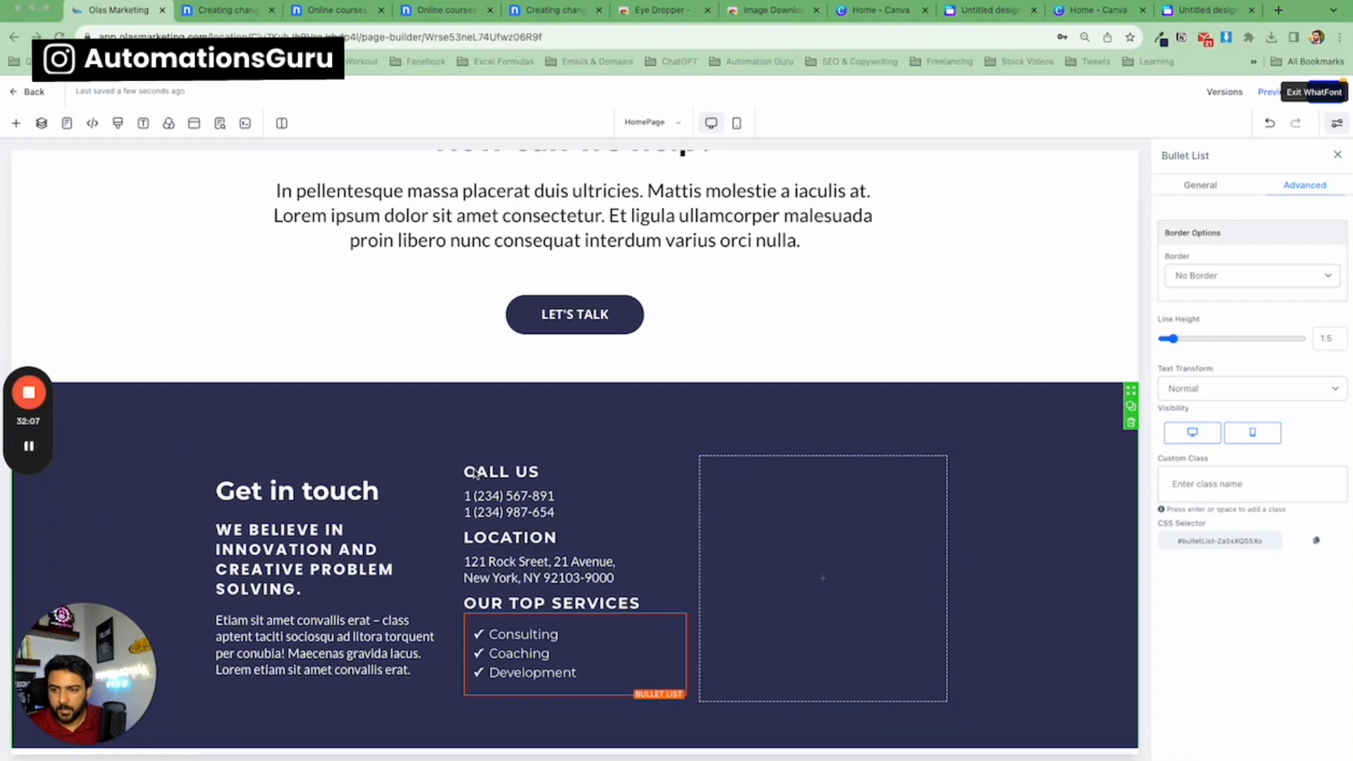
Exit the WhatFont extension and leave the page builder back to the funnel overview.
{"action": "scroll", "coordinate": [470, 473], "scroll_direction": "down", "scroll_amount": 1}
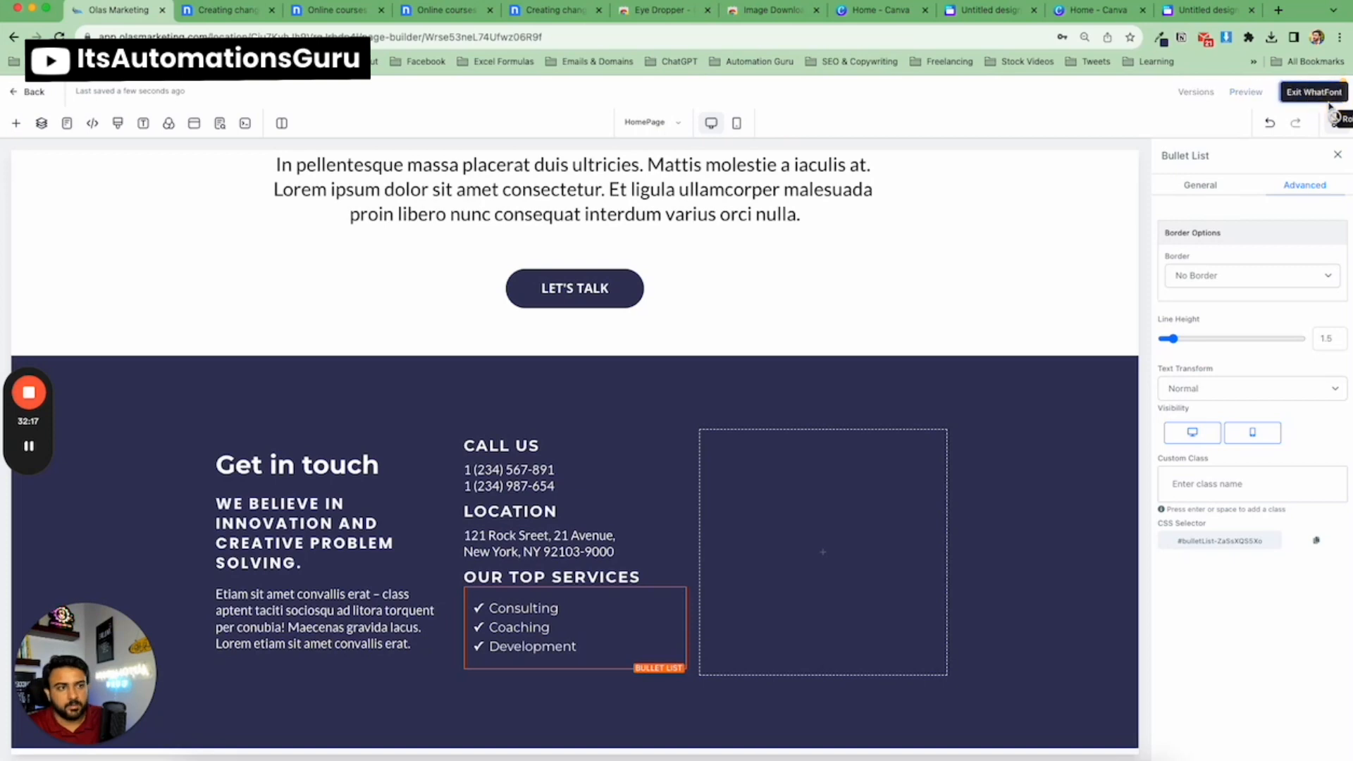
{"action": "left_click", "coordinate": [1310, 92]}
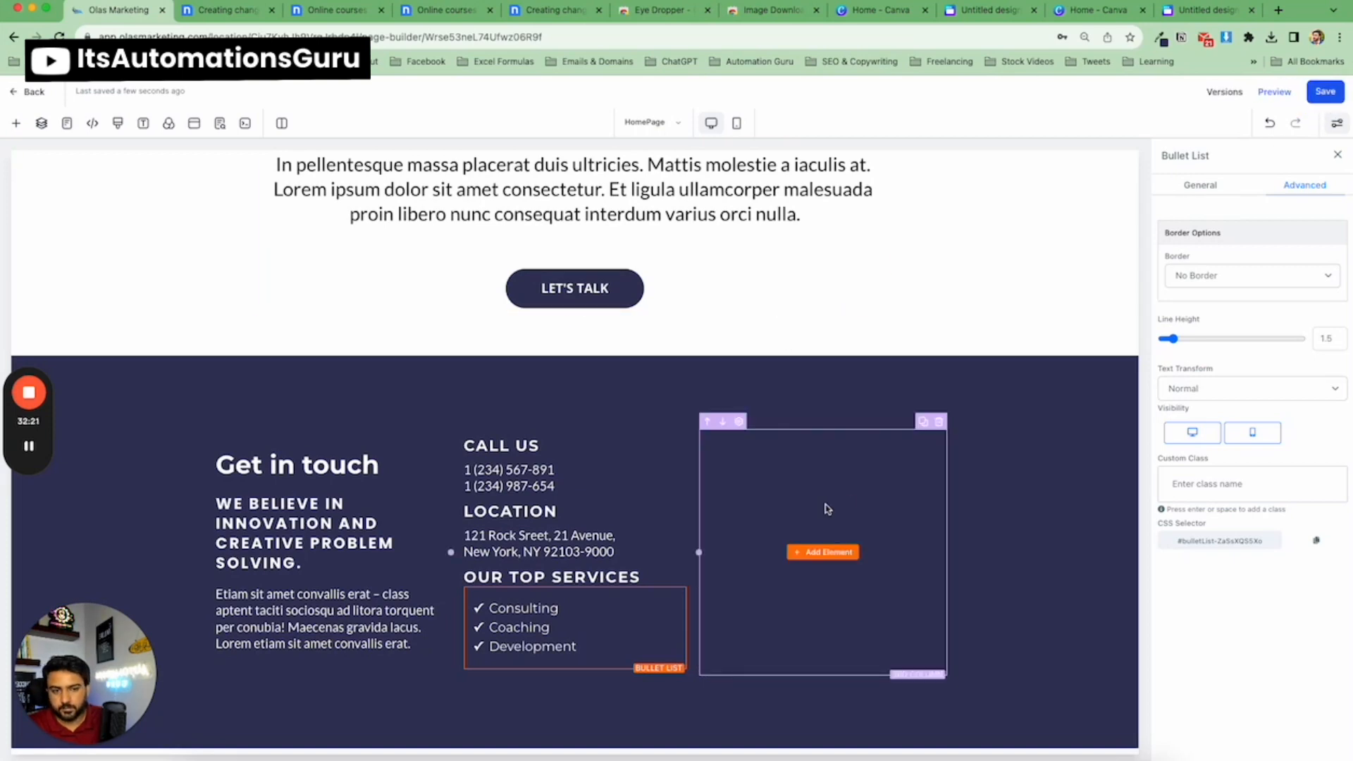
{"action": "left_click", "coordinate": [36, 92]}
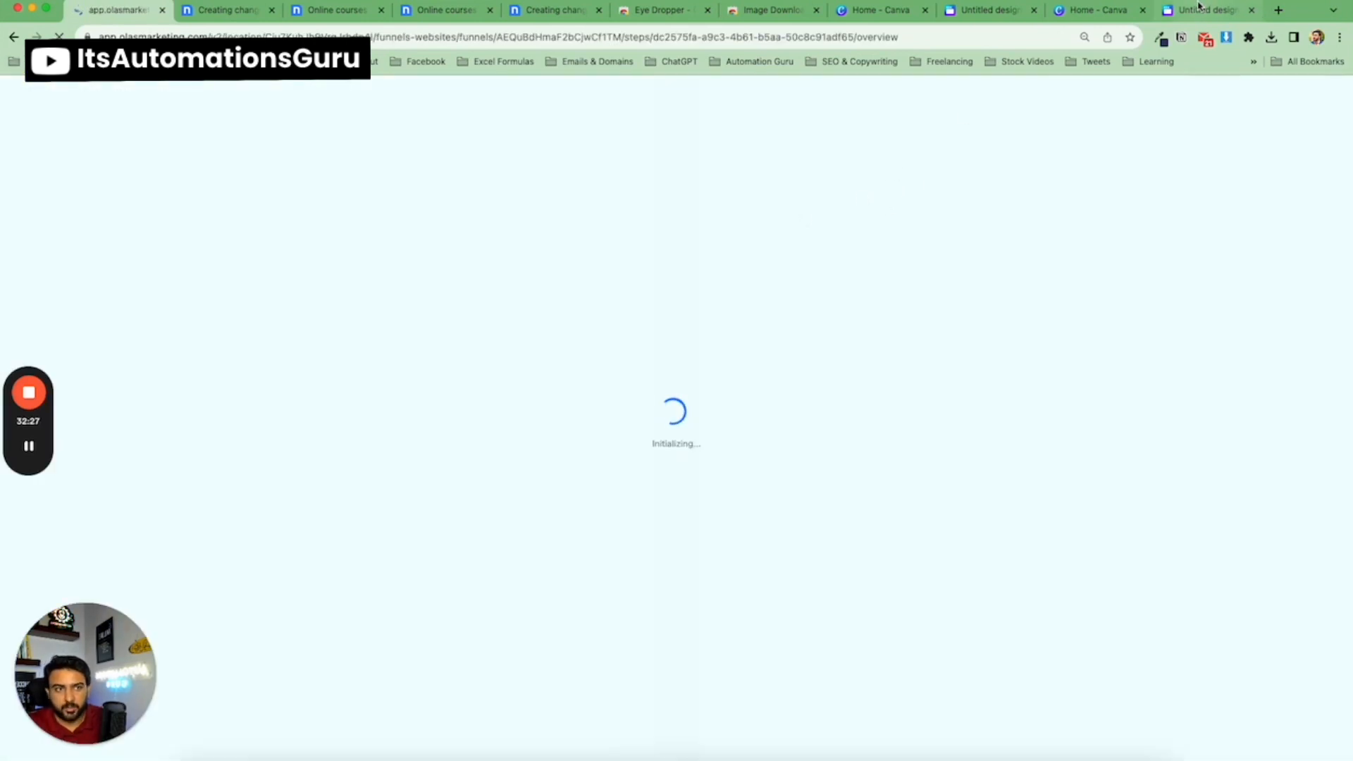
Switch to another browser tab, search the Chrome Web Store for whatfonts and open the What Font - font finder extension.
{"action": "left_click", "coordinate": [771, 11]}
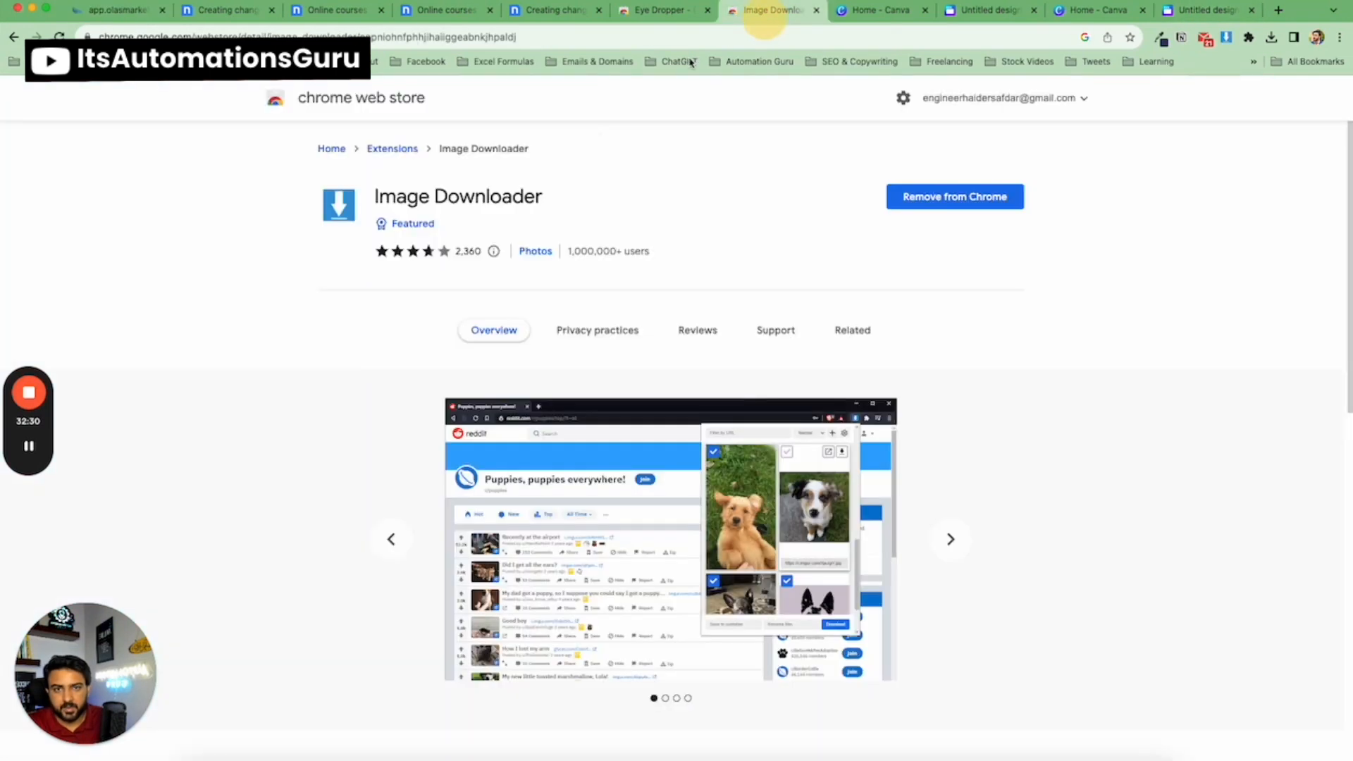
{"action": "left_click", "coordinate": [348, 150]}
{"action": "left_click", "coordinate": [366, 145]}
{"action": "type", "text": "w"}
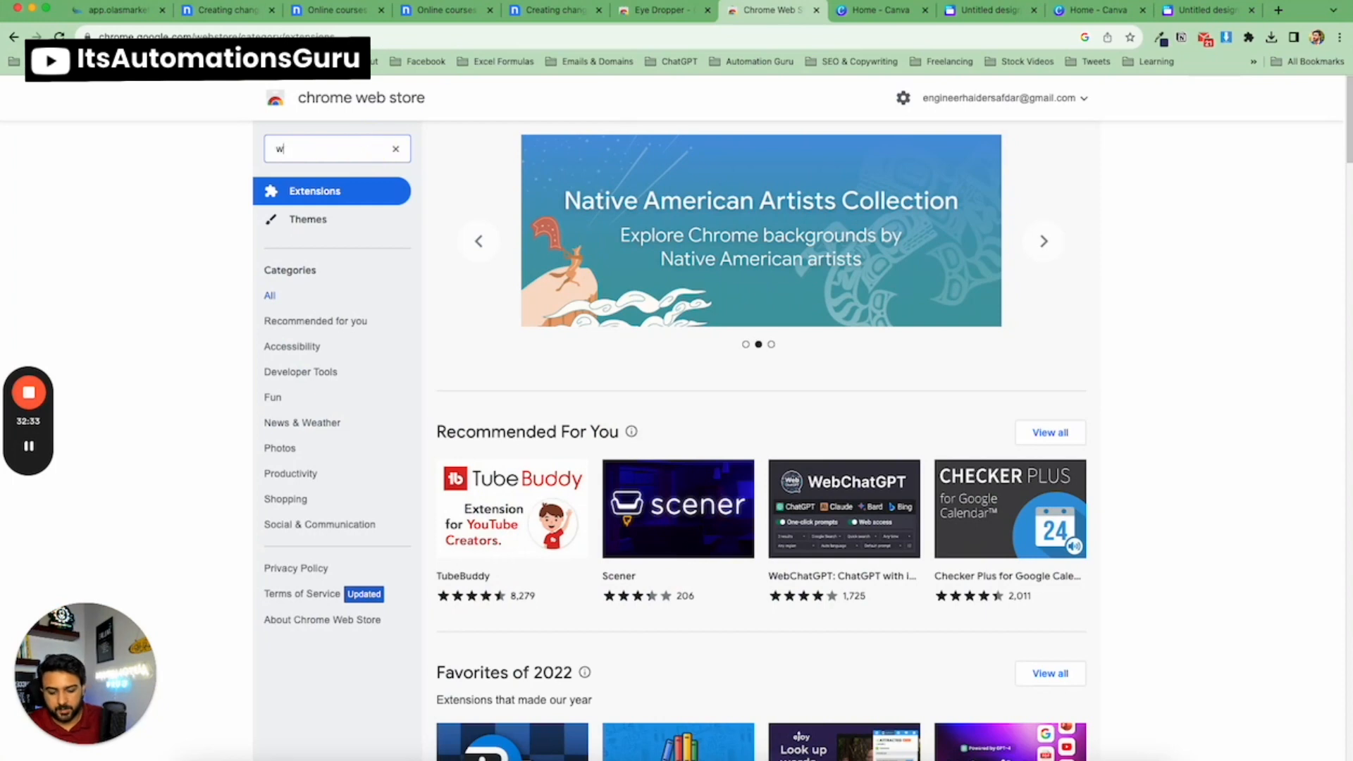
{"action": "type", "text": "hatfonts"}
{"action": "key", "text": "Return"}
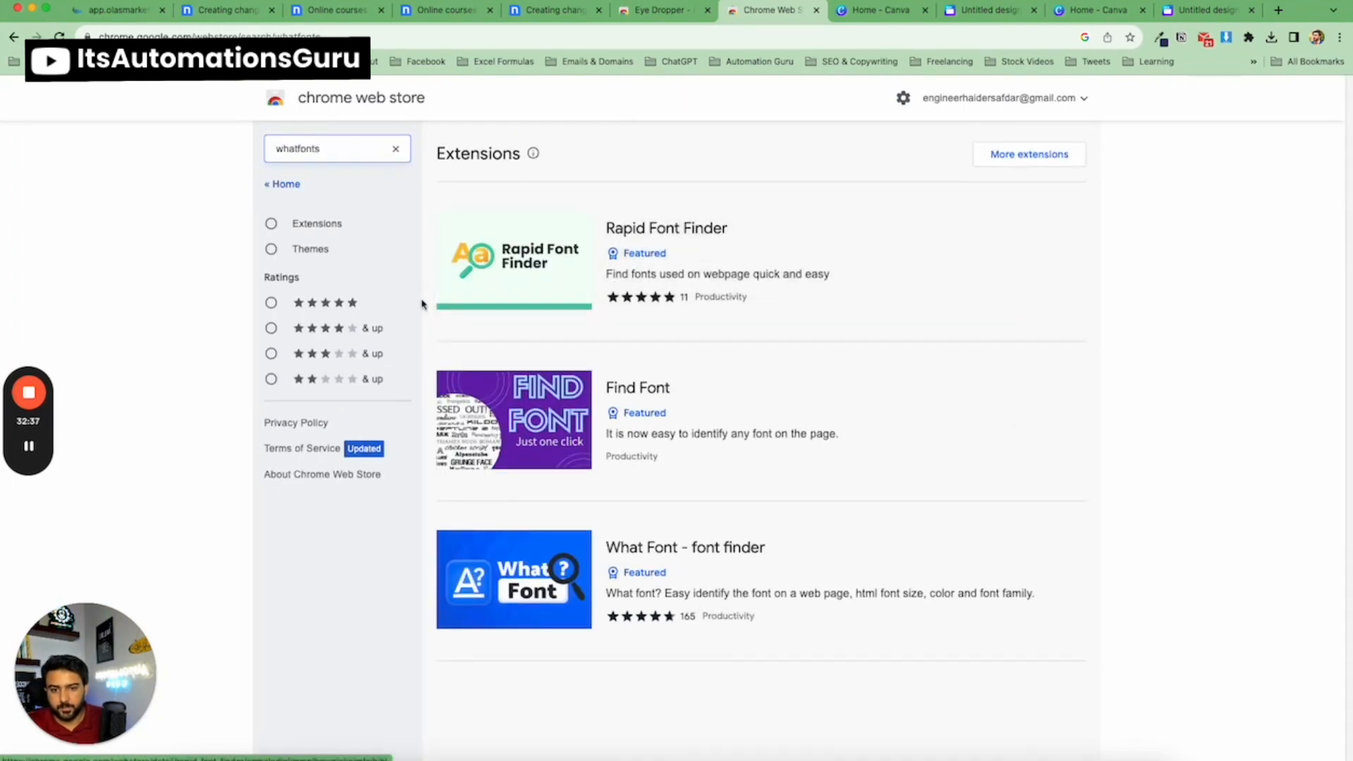
{"action": "left_click", "coordinate": [658, 547]}
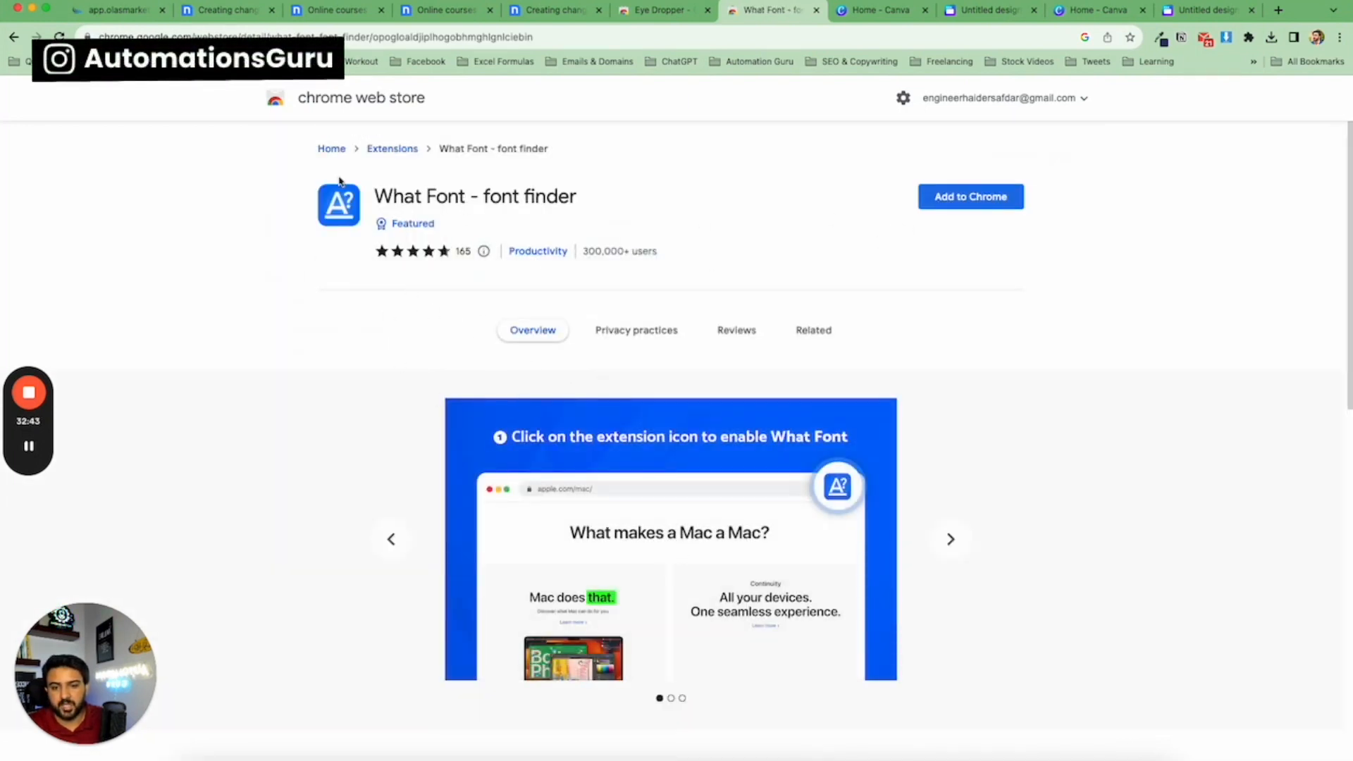
Check the template's contact form, then open the Forms builder in Olas Marketing.
{"action": "left_click", "coordinate": [220, 17]}
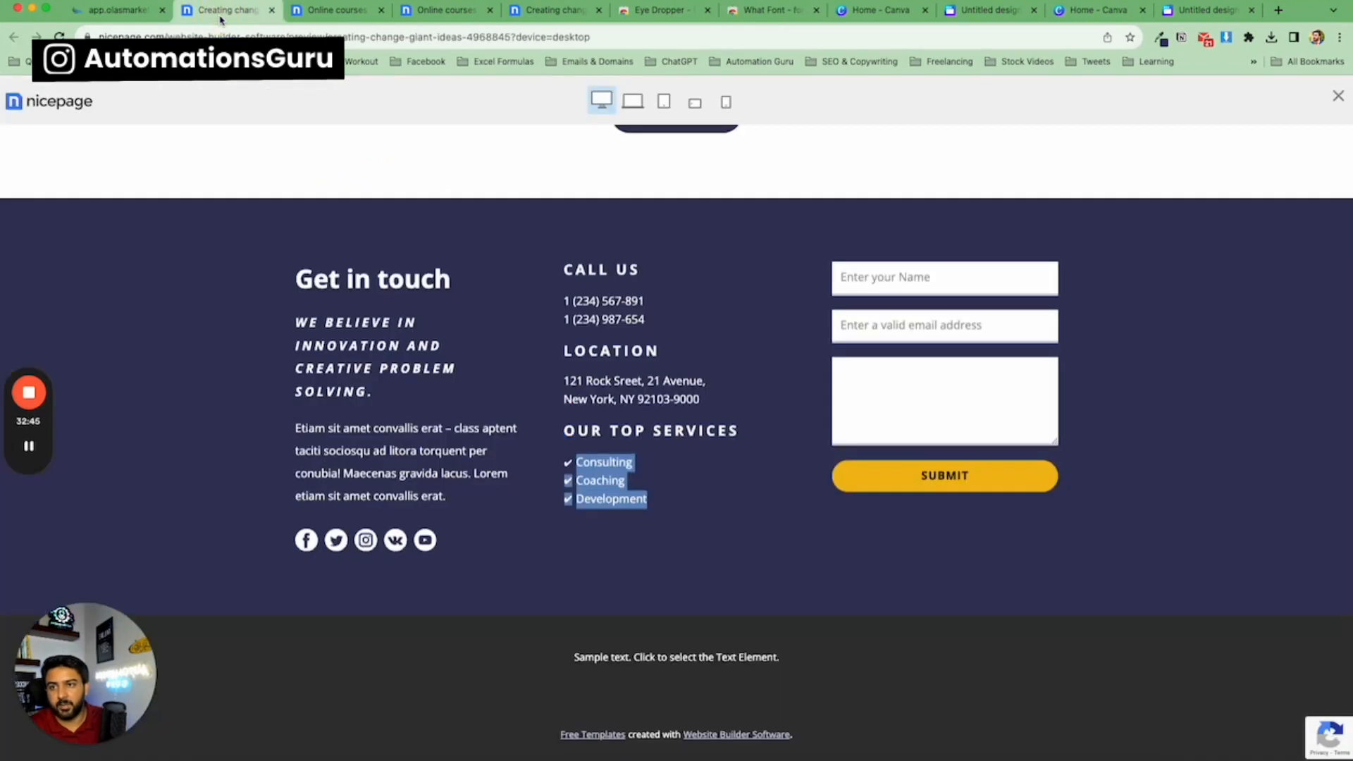
{"action": "left_click", "coordinate": [135, 11]}
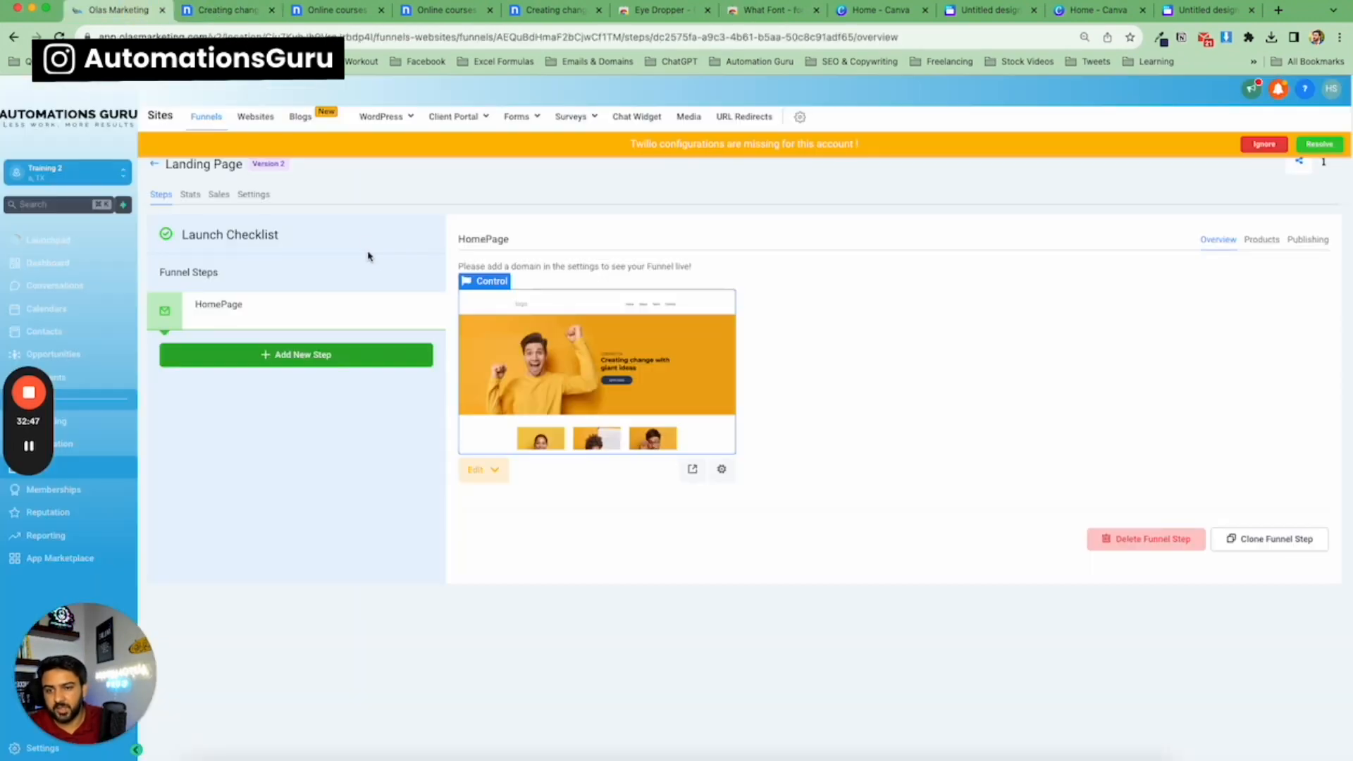
{"action": "mouse_move", "coordinate": [539, 117]}
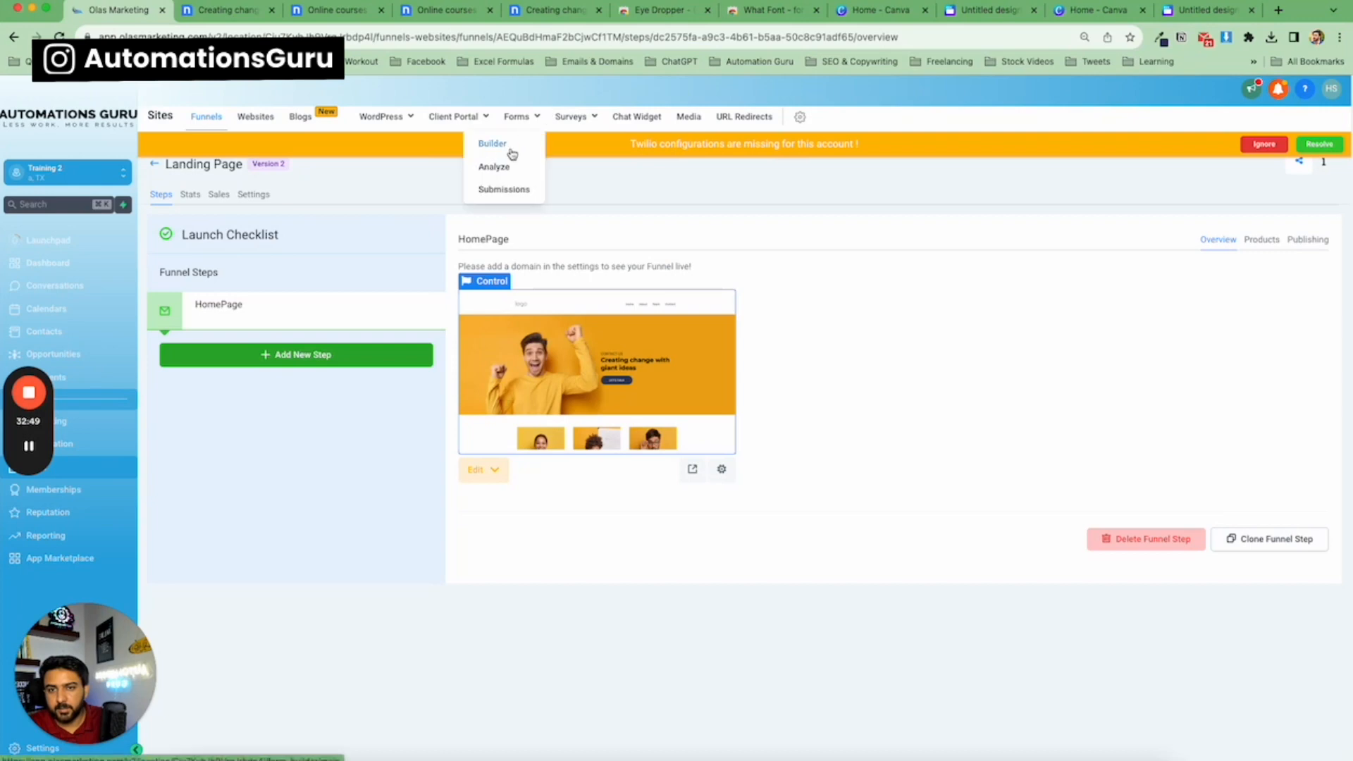
{"action": "left_click", "coordinate": [492, 143]}
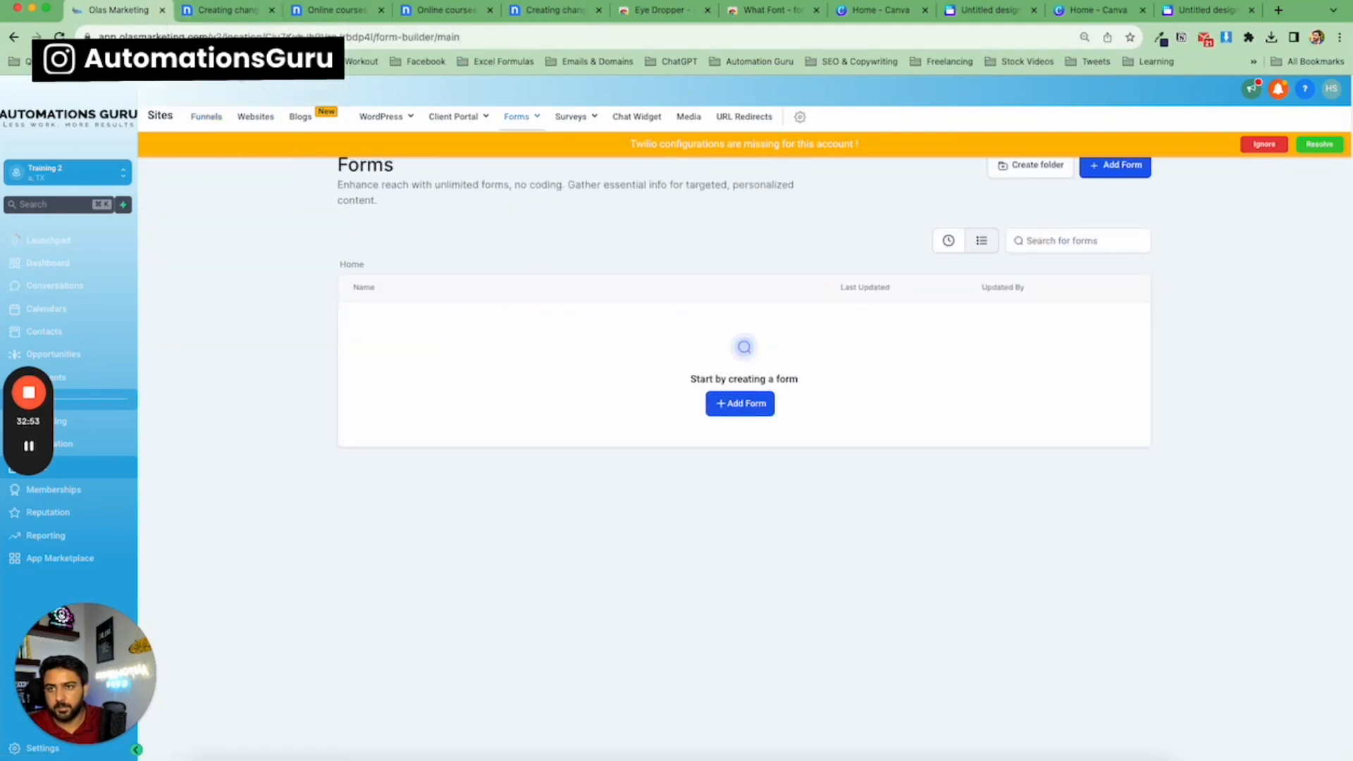
Review the template's form fields and add a new form.
{"action": "left_click", "coordinate": [223, 19]}
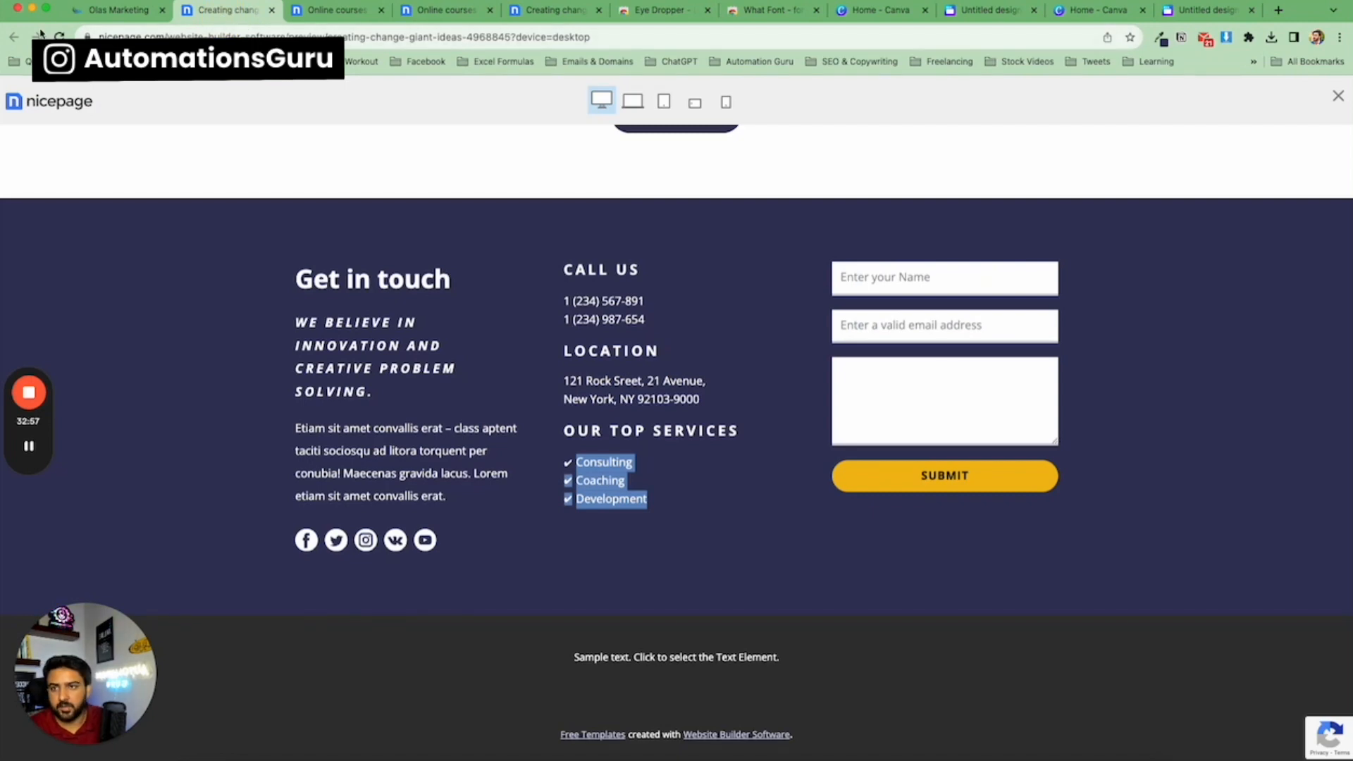
{"action": "left_click", "coordinate": [101, 15]}
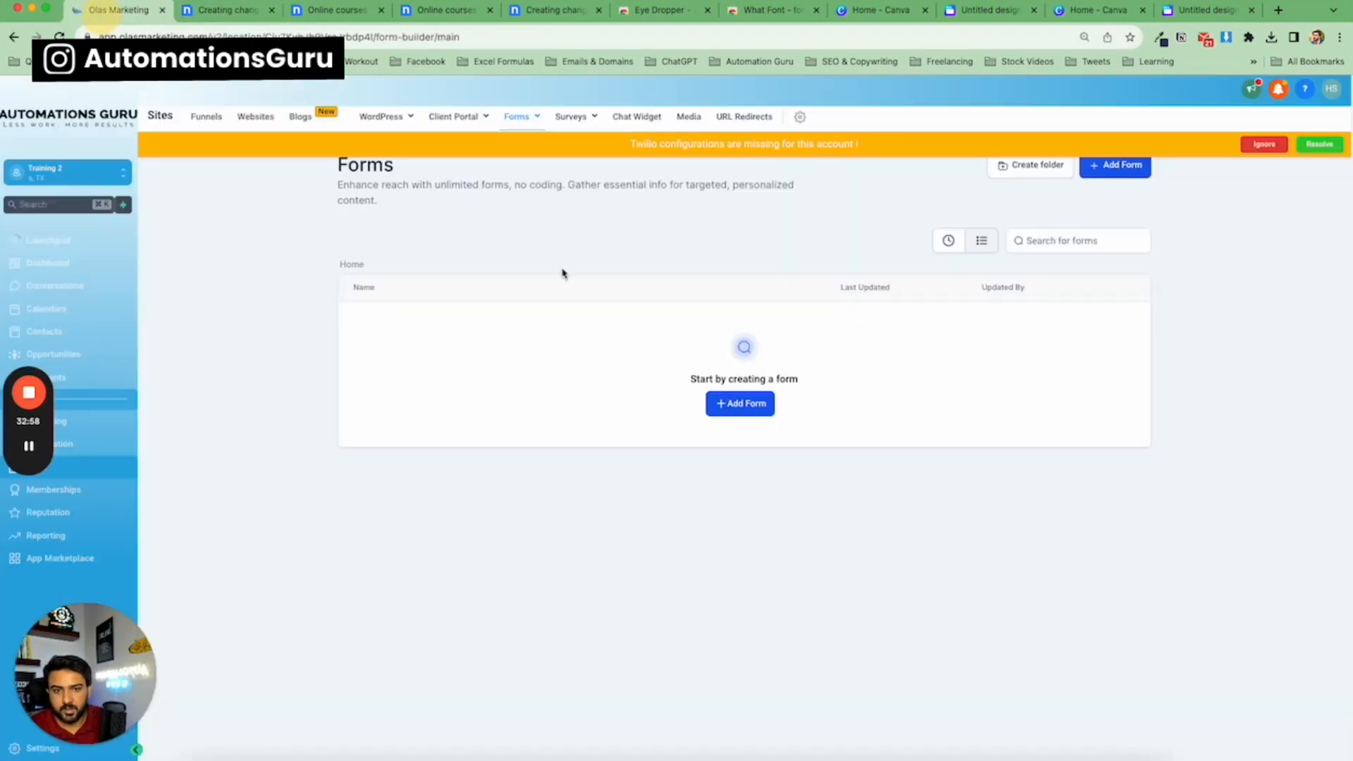
{"action": "left_click", "coordinate": [756, 410]}
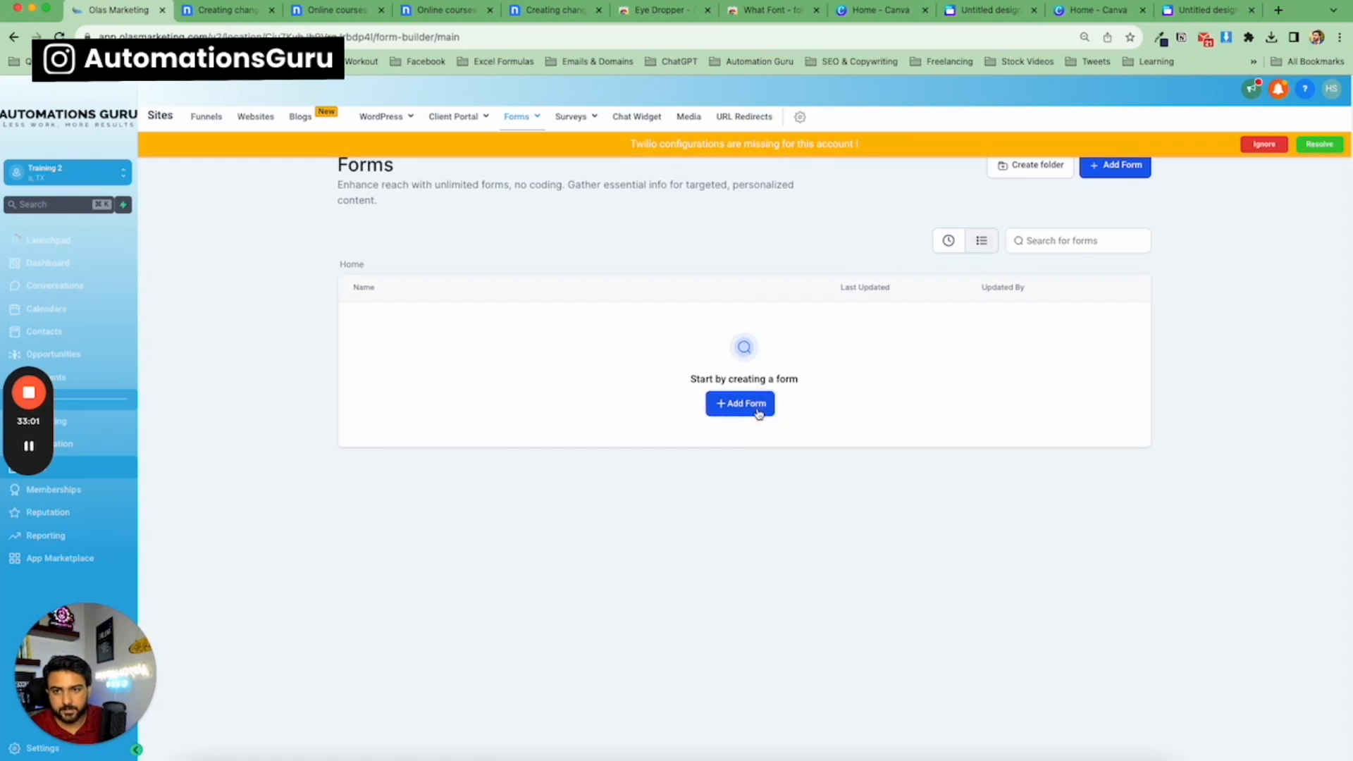
{"action": "left_click", "coordinate": [725, 413]}
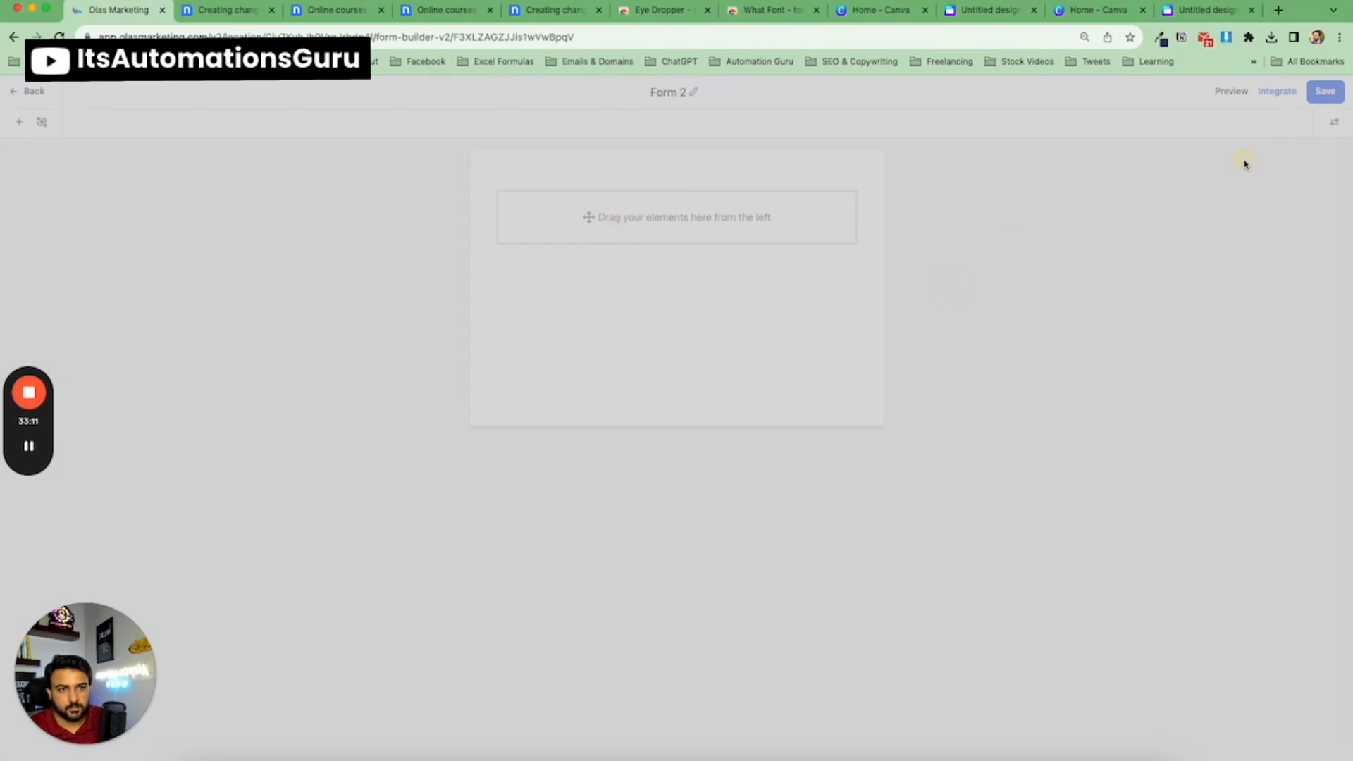
Add Full Name and Email fields to the new form.
{"action": "left_click", "coordinate": [38, 96]}
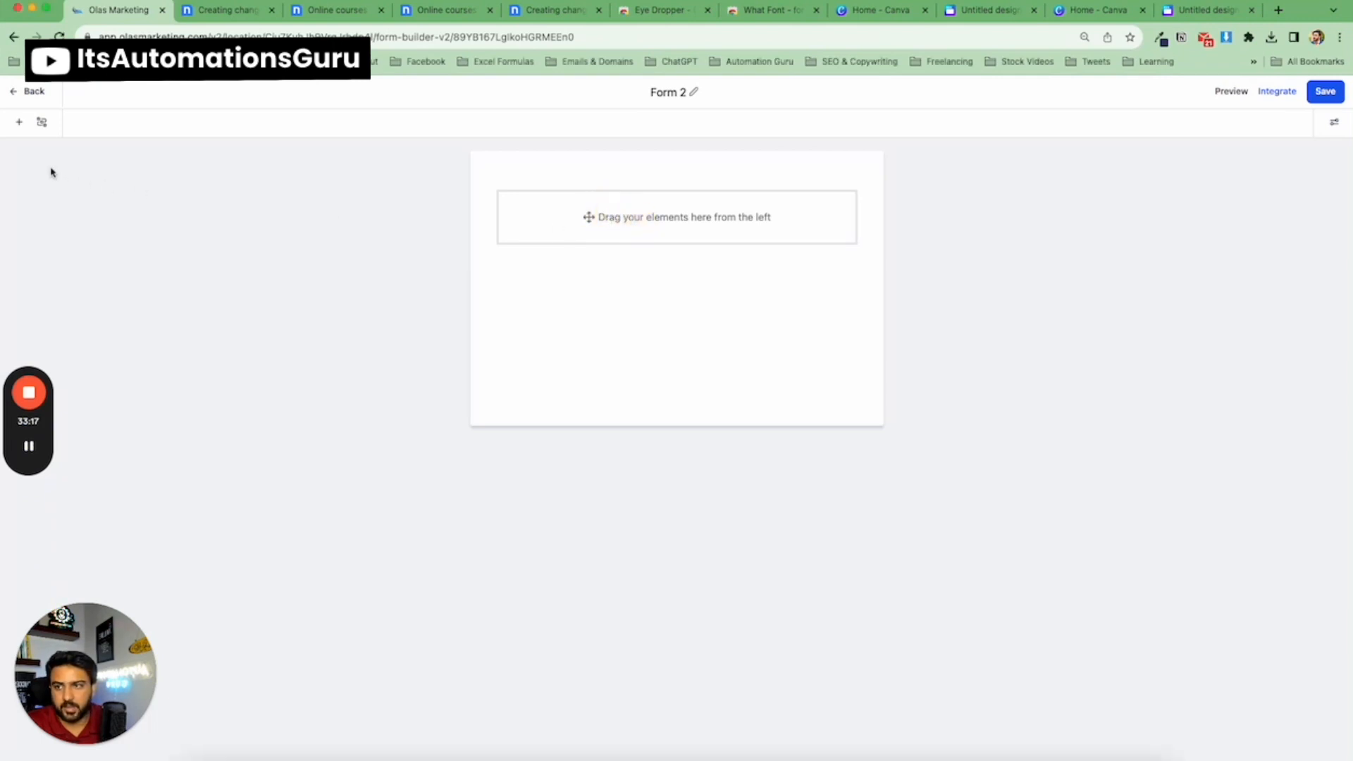
{"action": "left_click", "coordinate": [19, 121]}
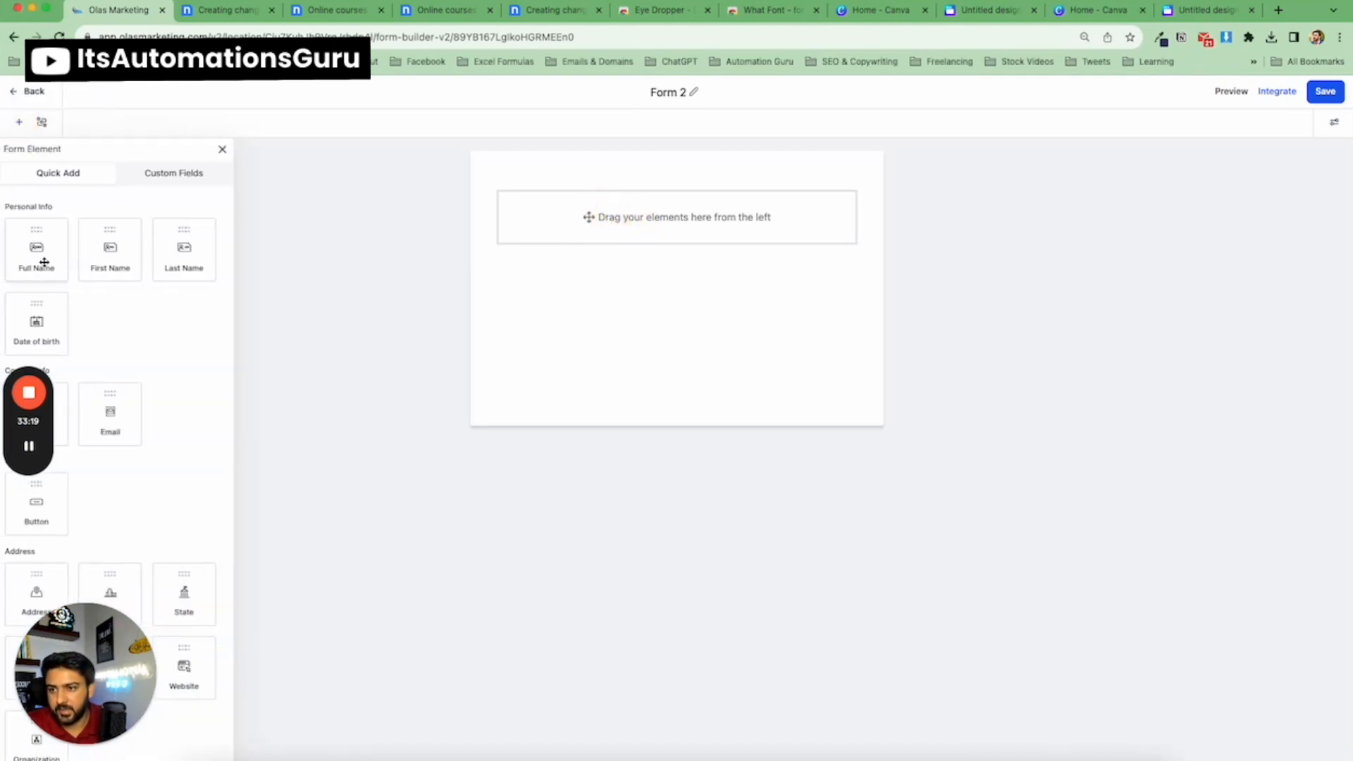
{"action": "left_click", "coordinate": [224, 10]}
{"action": "left_click", "coordinate": [125, 17]}
{"action": "left_click_drag", "start_coordinate": [37, 246], "coordinate": [656, 239]}
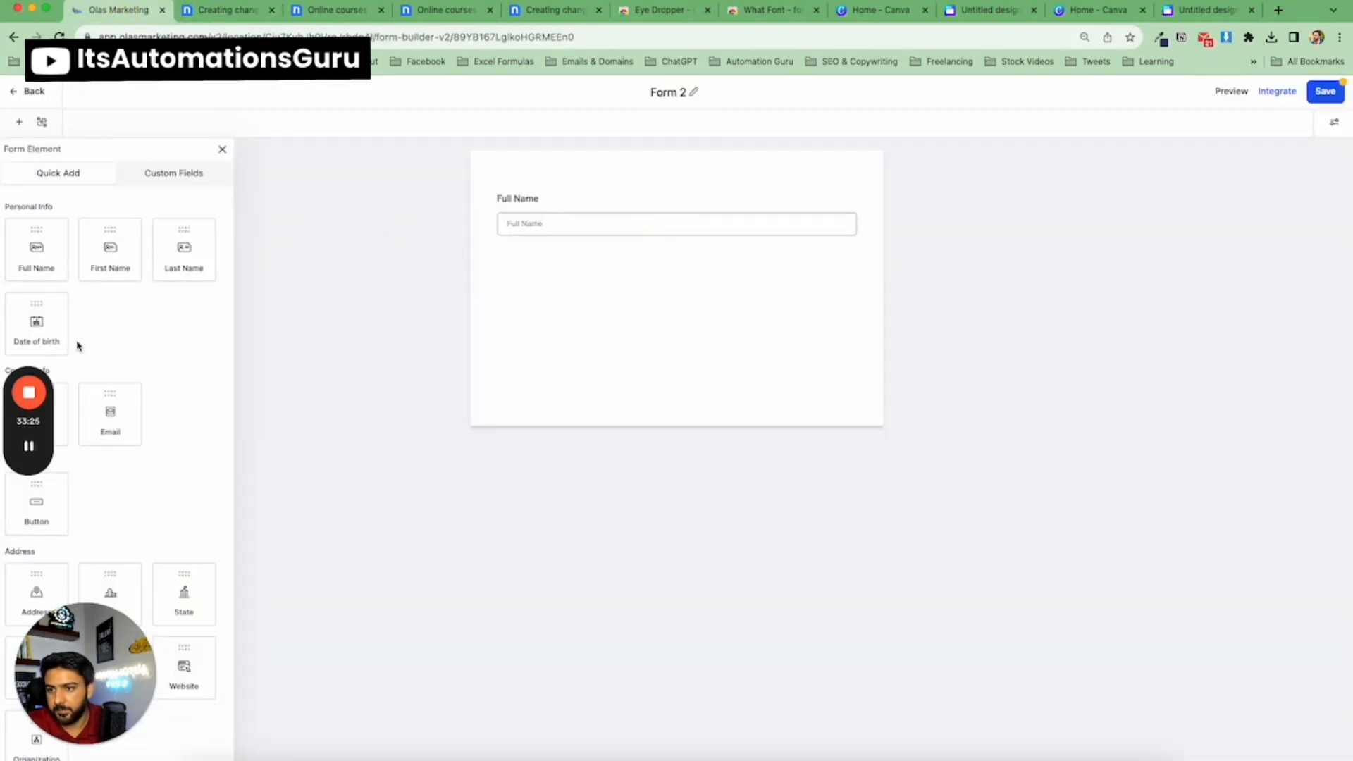
{"action": "left_click_drag", "start_coordinate": [121, 410], "coordinate": [592, 305]}
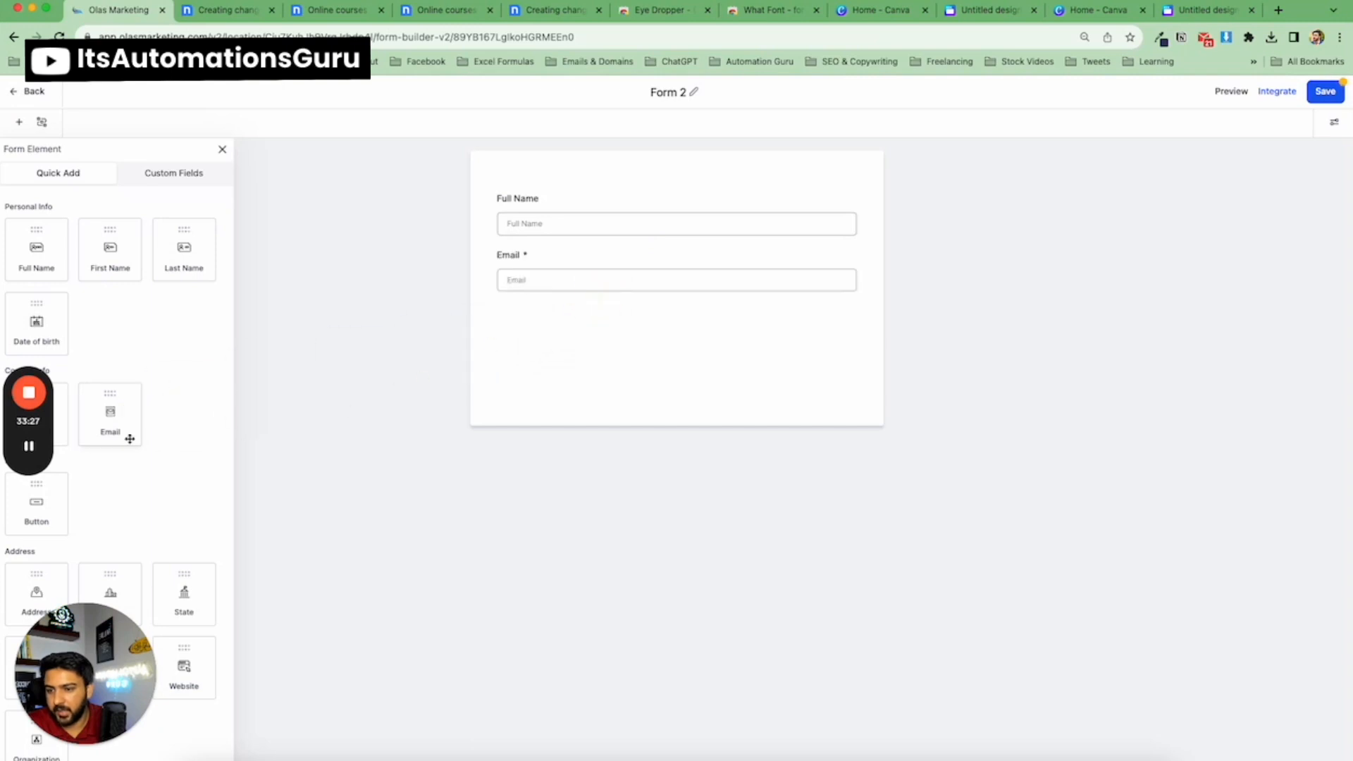
{"action": "scroll", "coordinate": [141, 408], "scroll_direction": "down", "scroll_amount": 5}
{"action": "scroll", "coordinate": [146, 416], "scroll_direction": "down", "scroll_amount": 1}
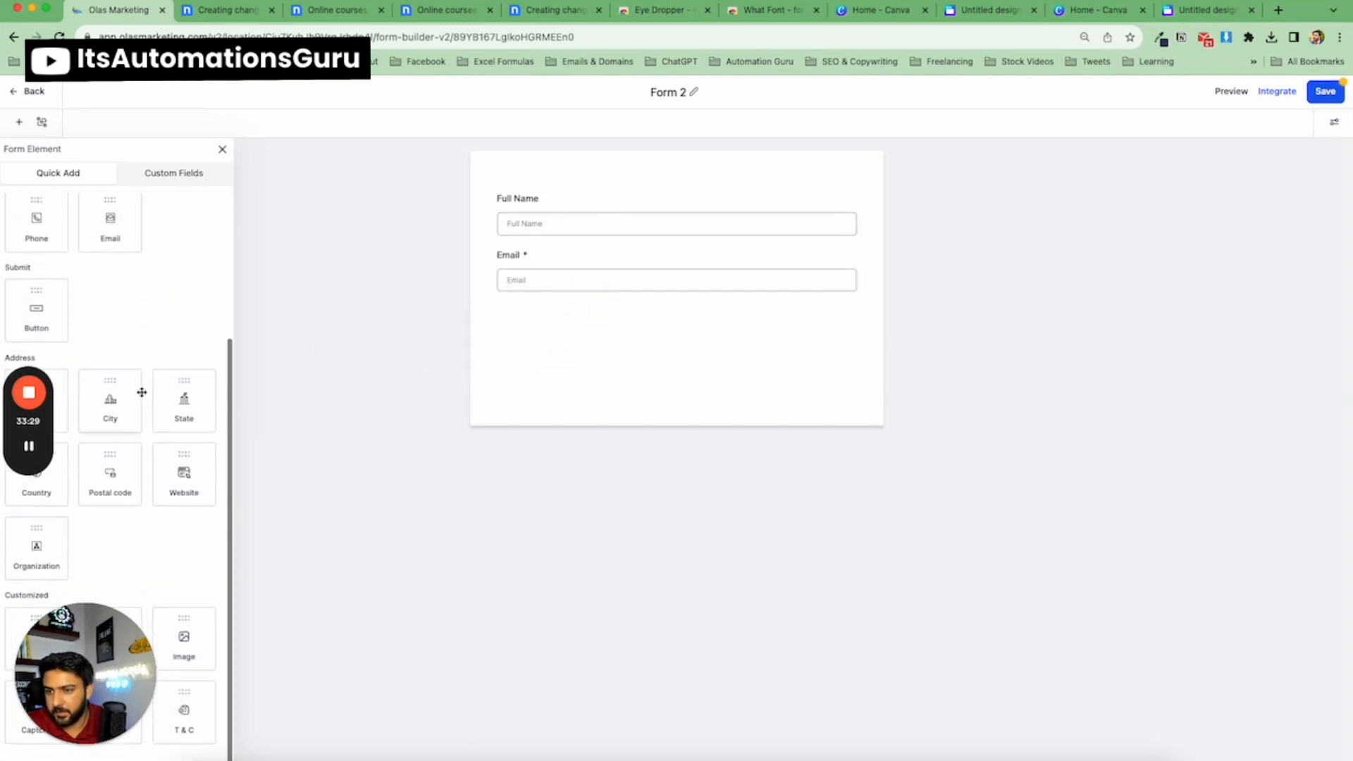
{"action": "left_click_drag", "start_coordinate": [76, 659], "coordinate": [159, 623]}
{"action": "left_click_drag", "start_coordinate": [38, 434], "coordinate": [296, 521]}
{"action": "left_click_drag", "start_coordinate": [189, 594], "coordinate": [384, 609]}
{"action": "scroll", "coordinate": [106, 507], "scroll_direction": "up", "scroll_amount": 3}
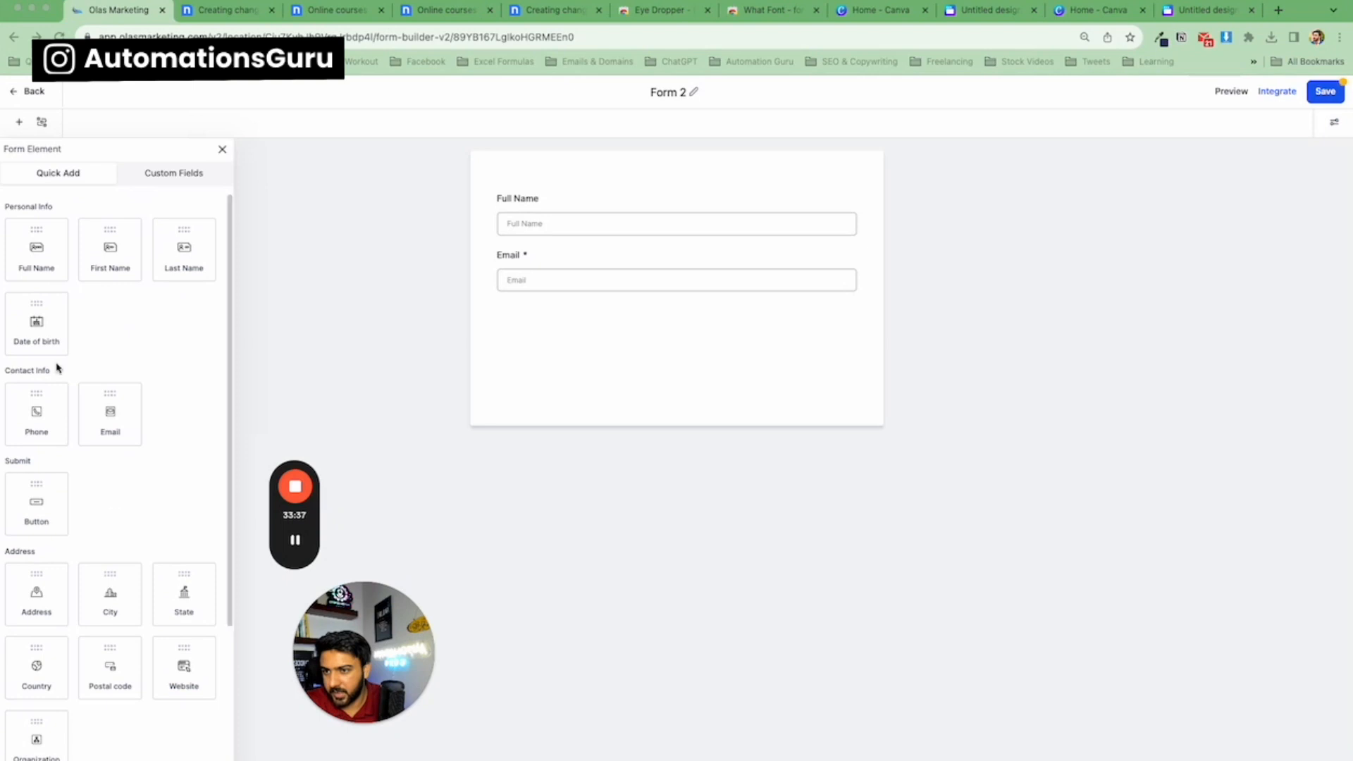
{"action": "scroll", "coordinate": [85, 372], "scroll_direction": "down", "scroll_amount": 3}
{"action": "scroll", "coordinate": [157, 247], "scroll_direction": "up", "scroll_amount": 3}
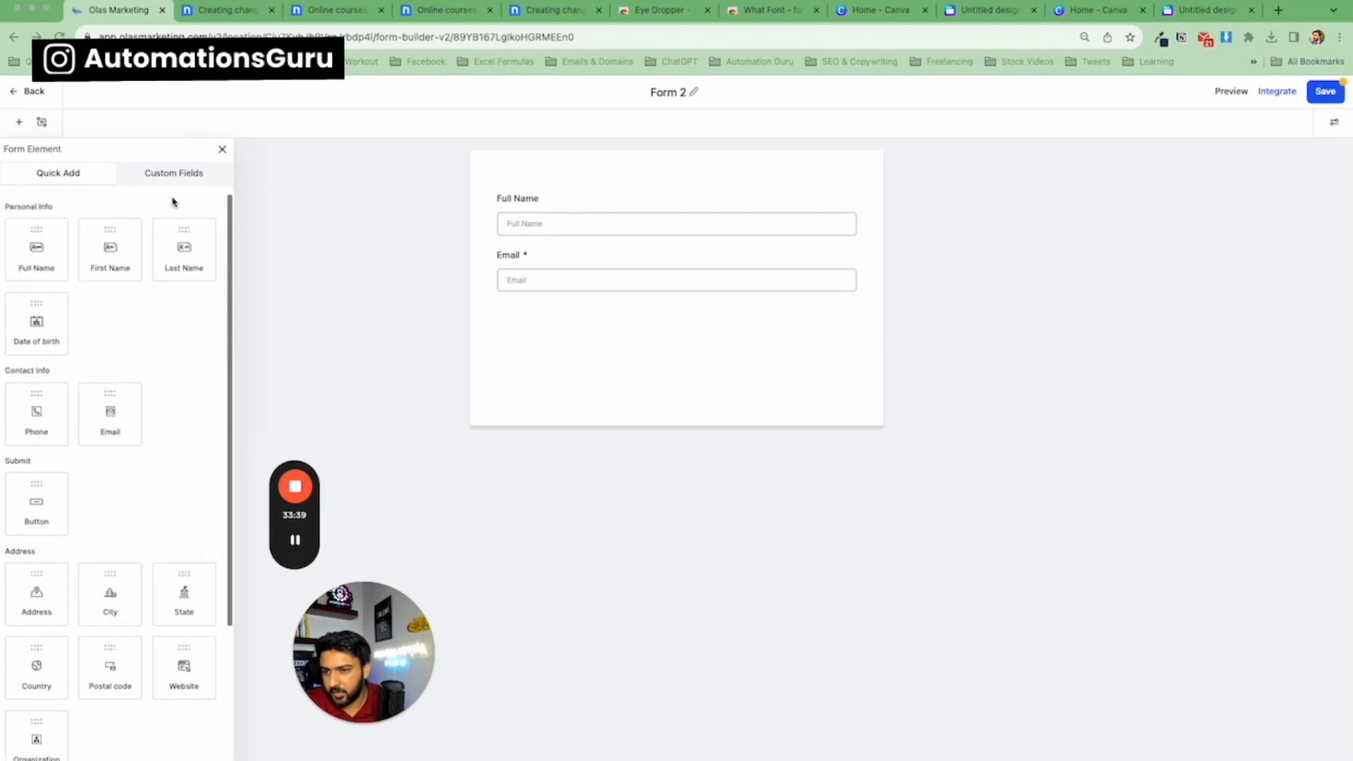
Create a Multi Line custom field named Your Message in the Contact group.
{"action": "left_click", "coordinate": [179, 180]}
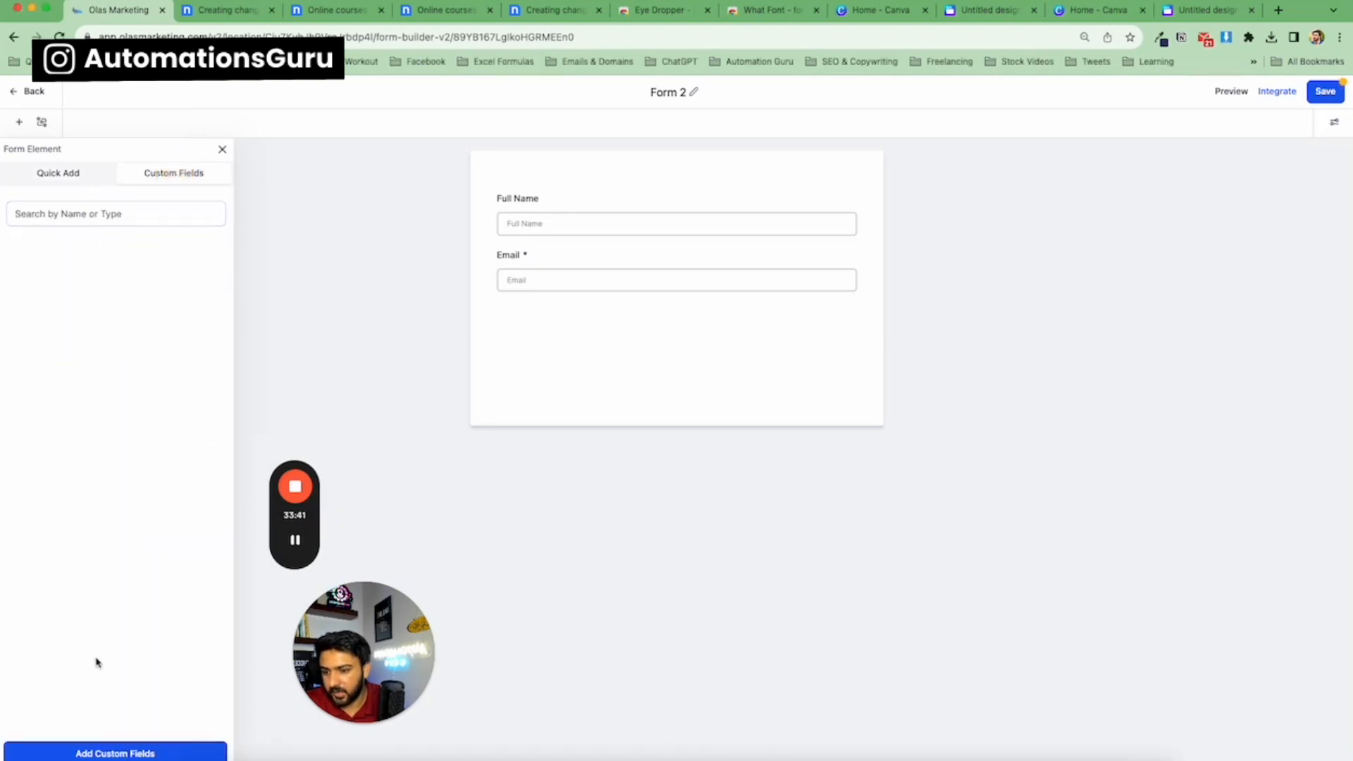
{"action": "left_click", "coordinate": [114, 753]}
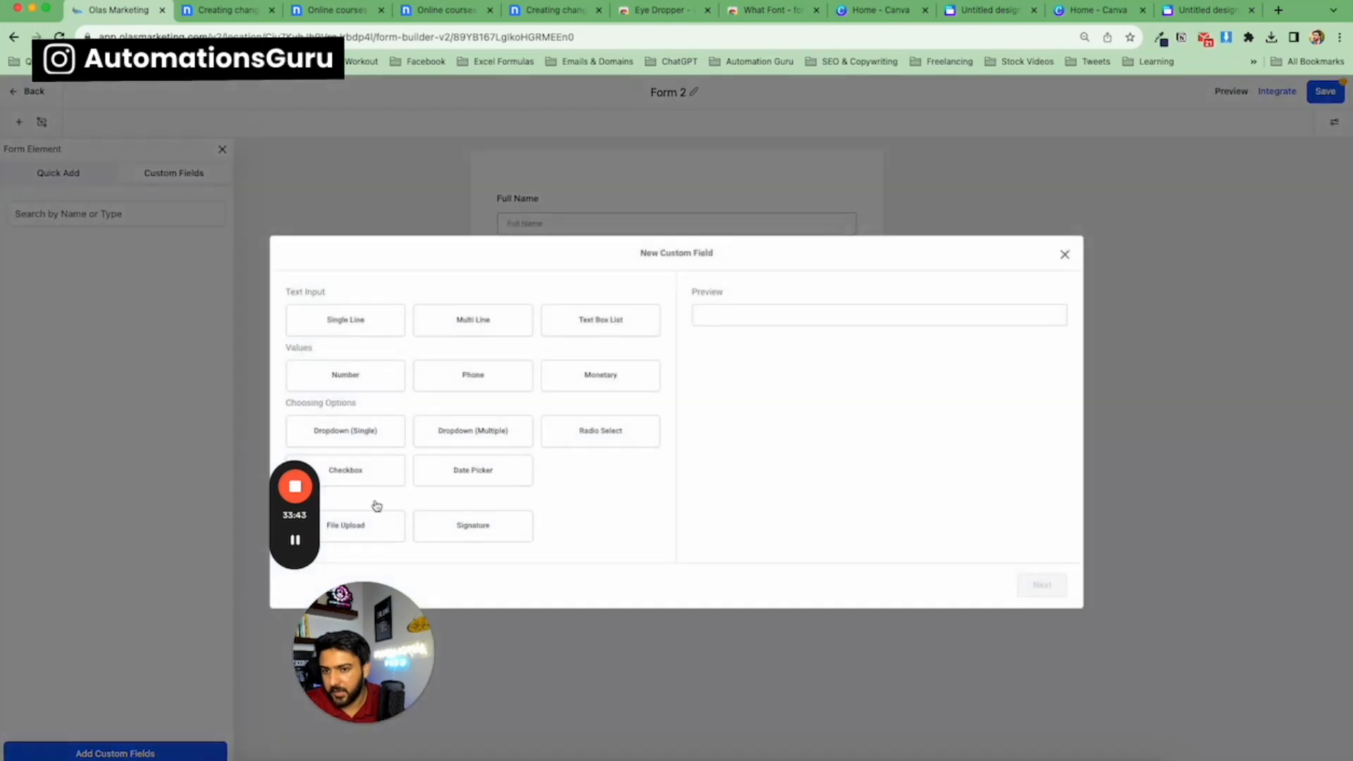
{"action": "left_click", "coordinate": [511, 331]}
{"action": "left_click", "coordinate": [1043, 584]}
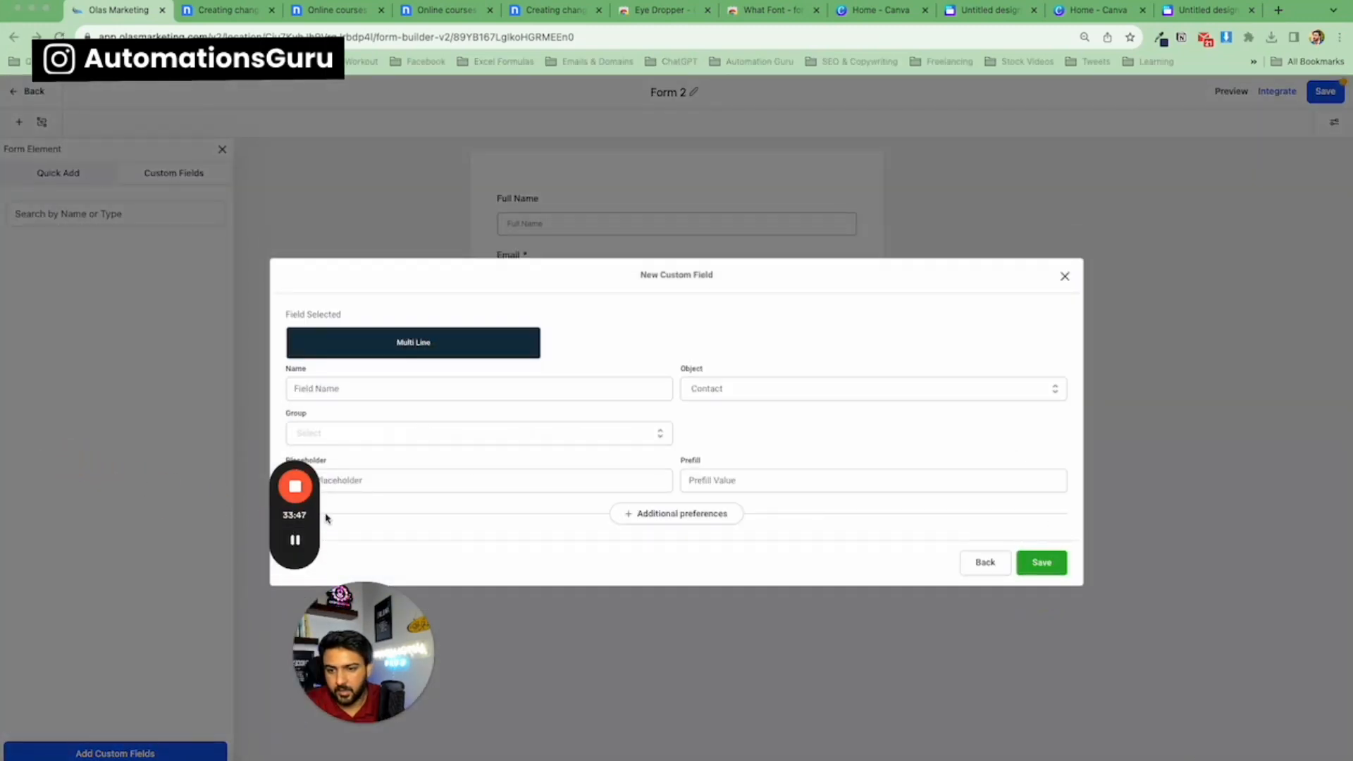
{"action": "left_click_drag", "start_coordinate": [315, 504], "coordinate": [70, 431]}
{"action": "left_click_drag", "start_coordinate": [379, 641], "coordinate": [113, 592]}
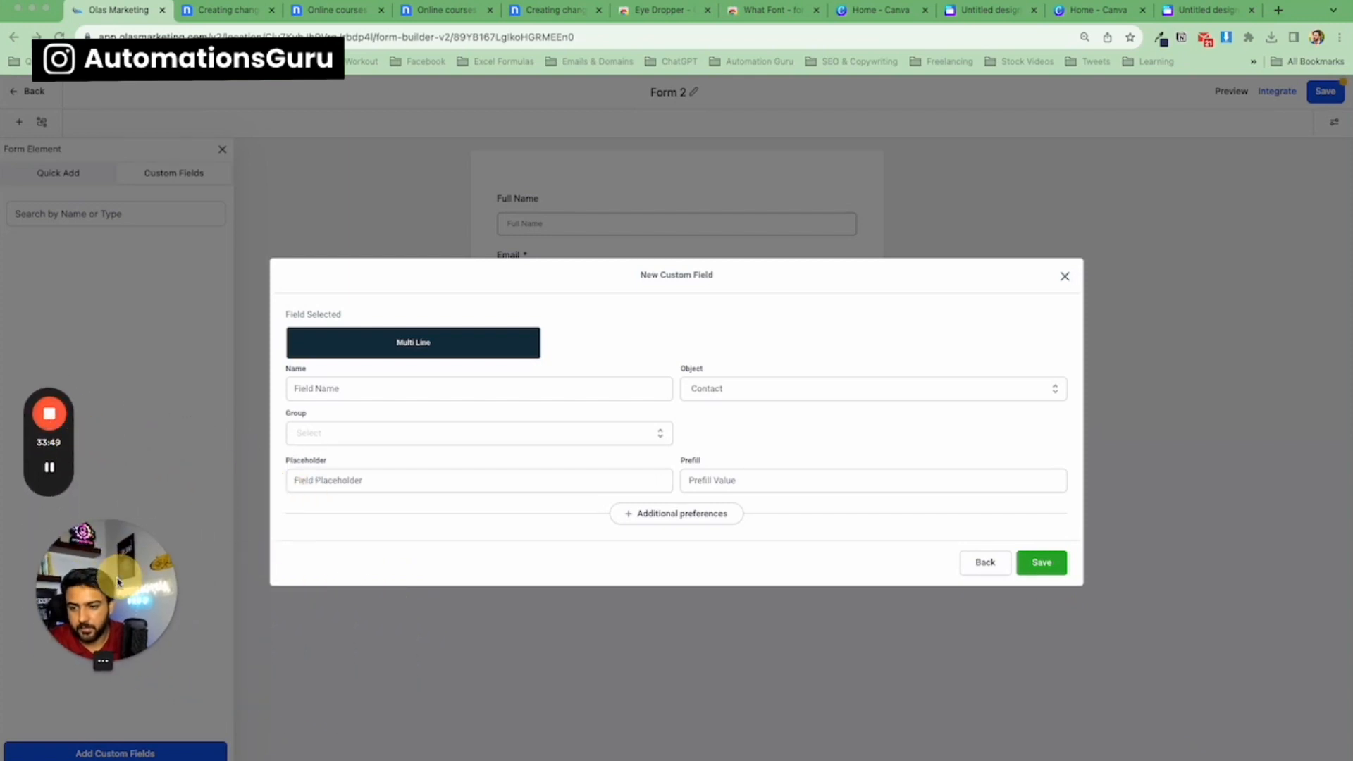
{"action": "left_click", "coordinate": [405, 392]}
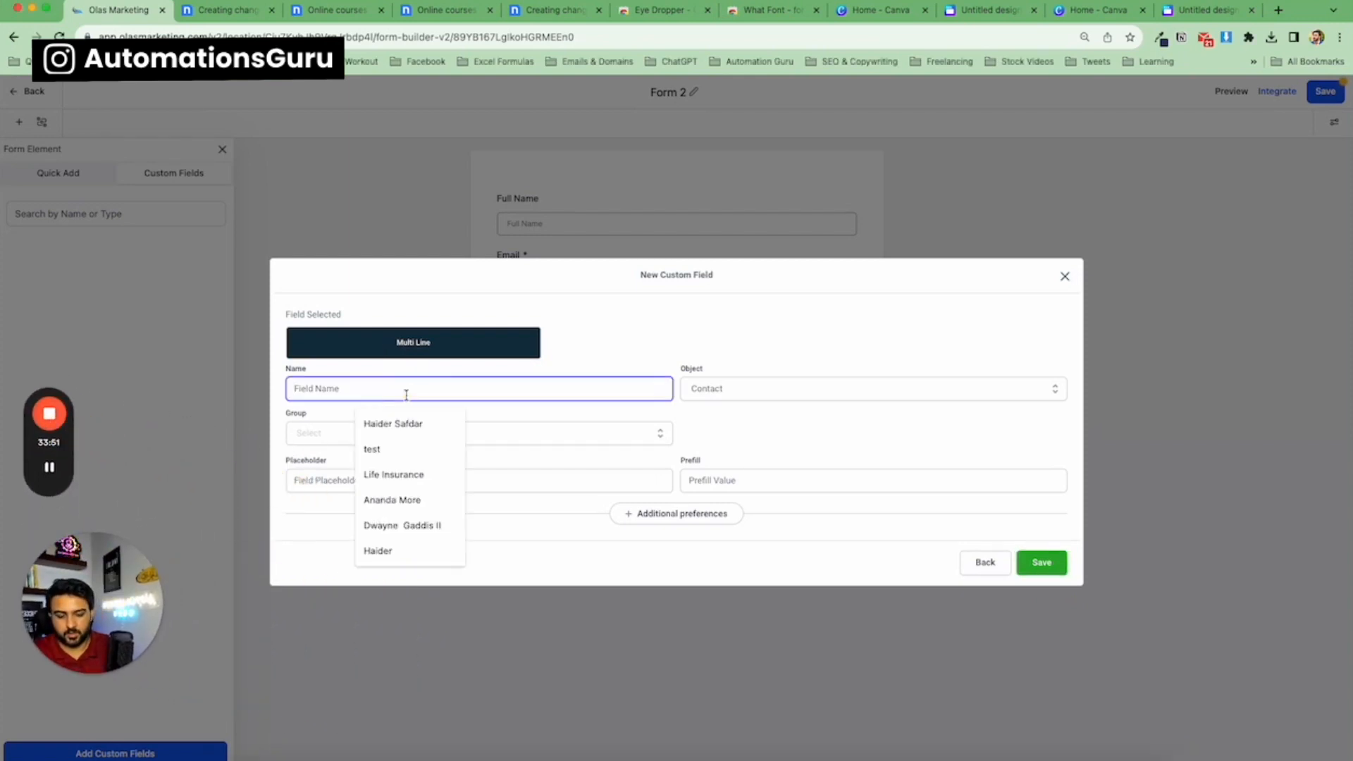
{"action": "type", "text": "Your Message"}
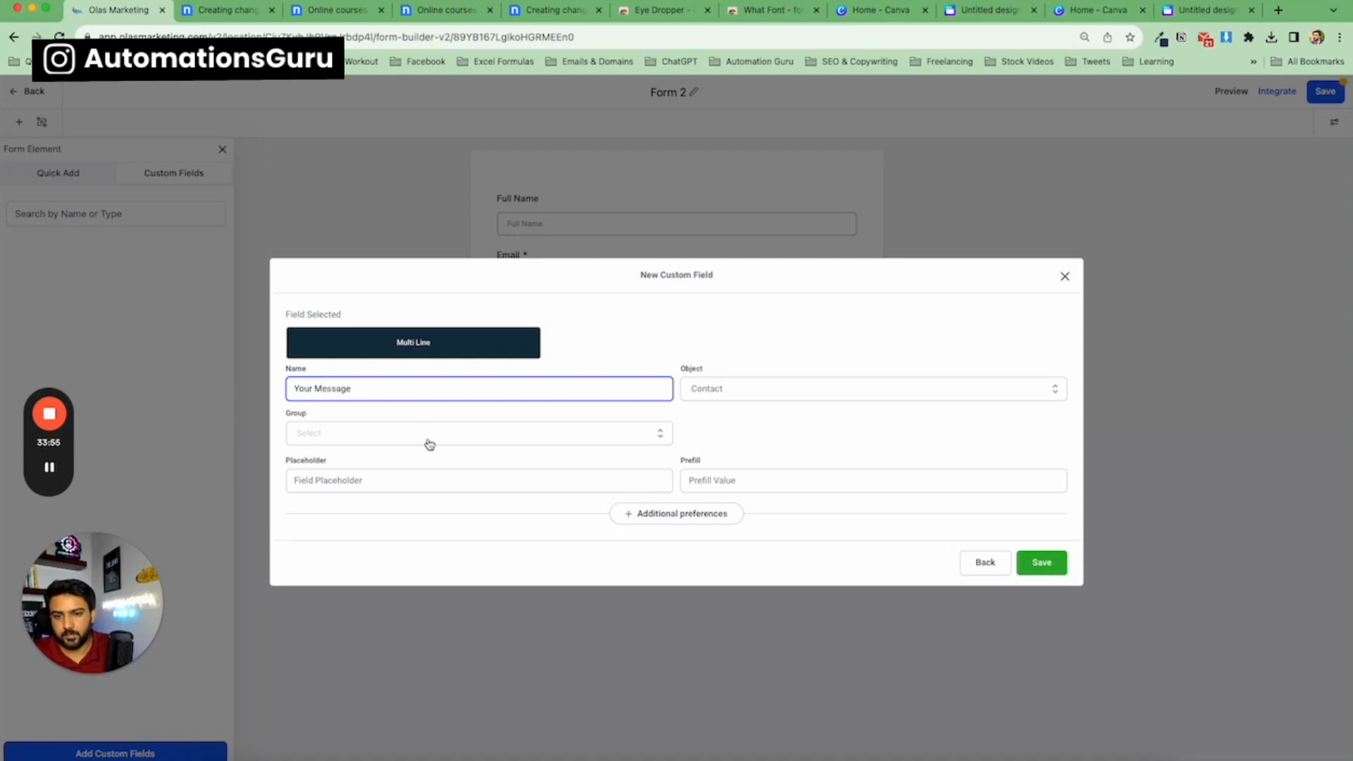
{"action": "left_click", "coordinate": [429, 444]}
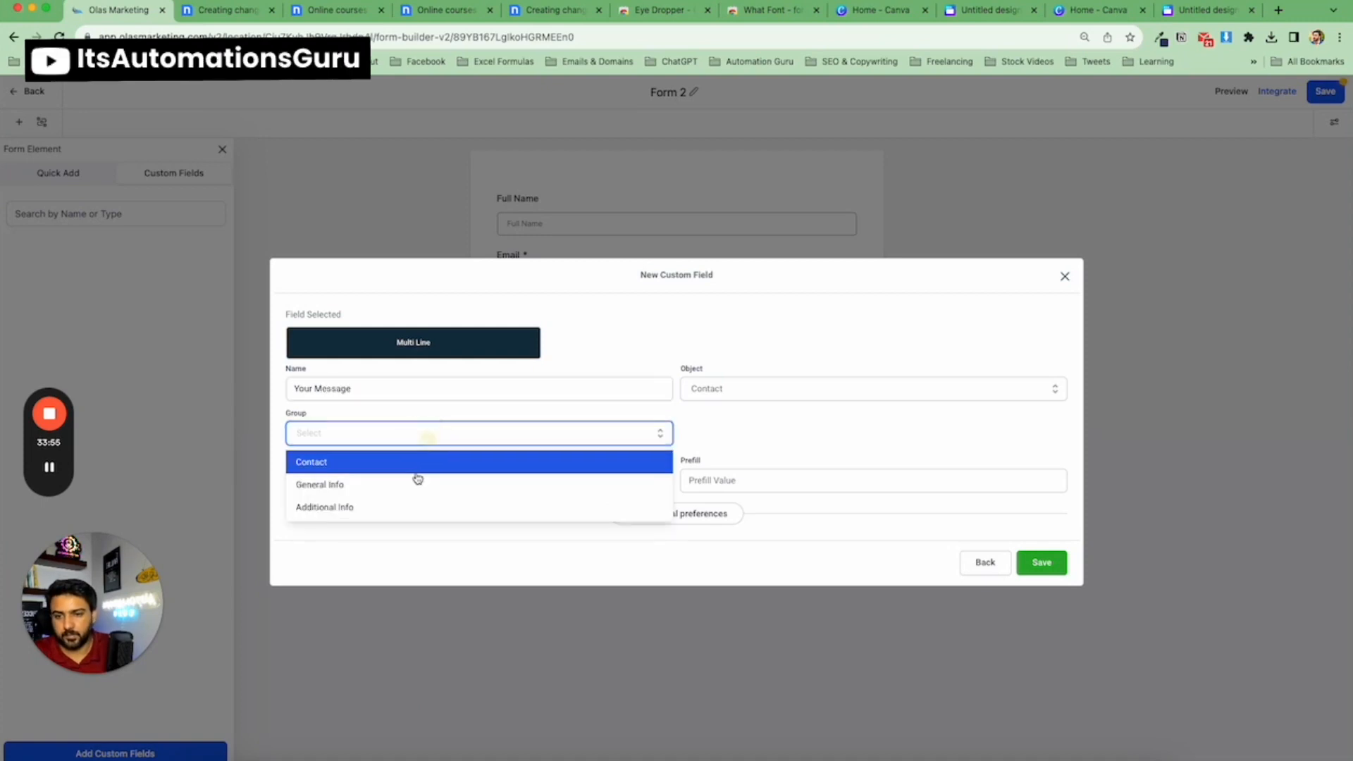
{"action": "left_click", "coordinate": [414, 480]}
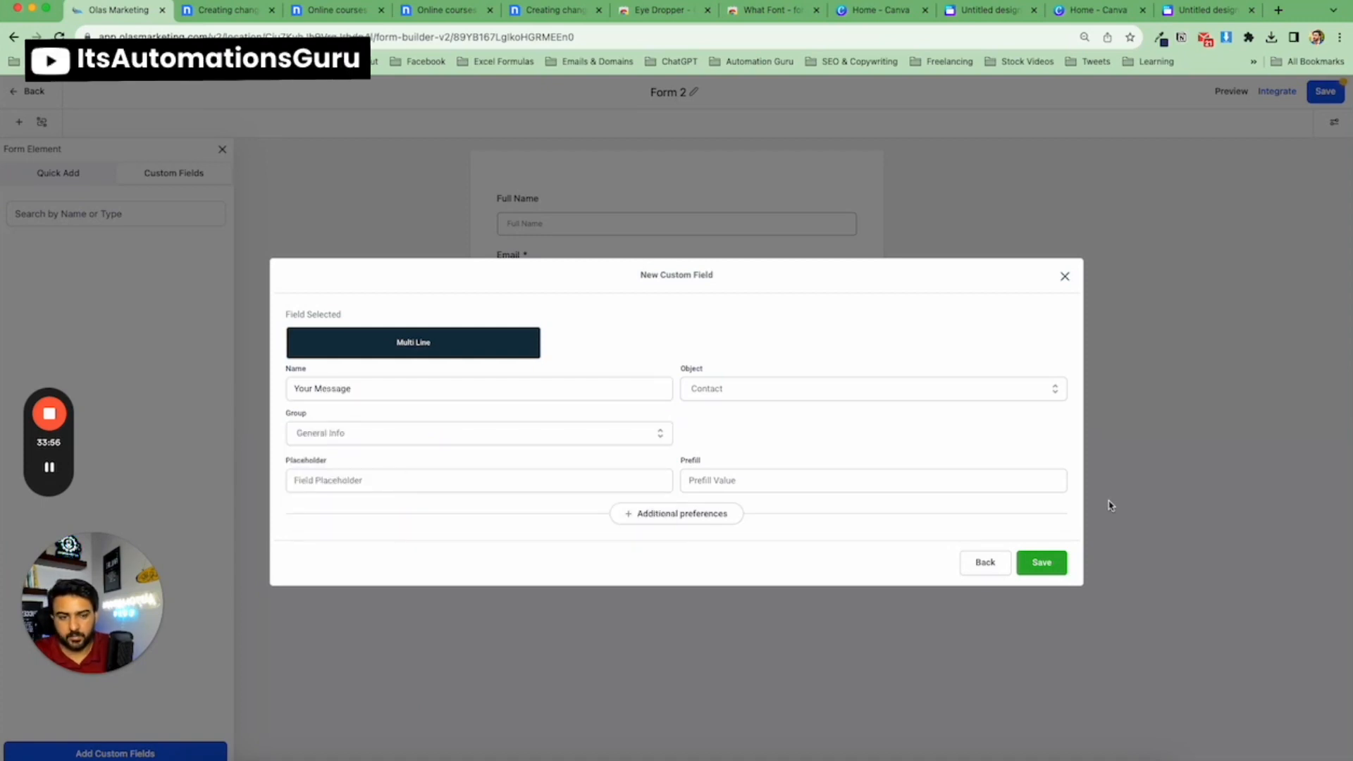
{"action": "left_click", "coordinate": [530, 432]}
{"action": "left_click", "coordinate": [531, 462]}
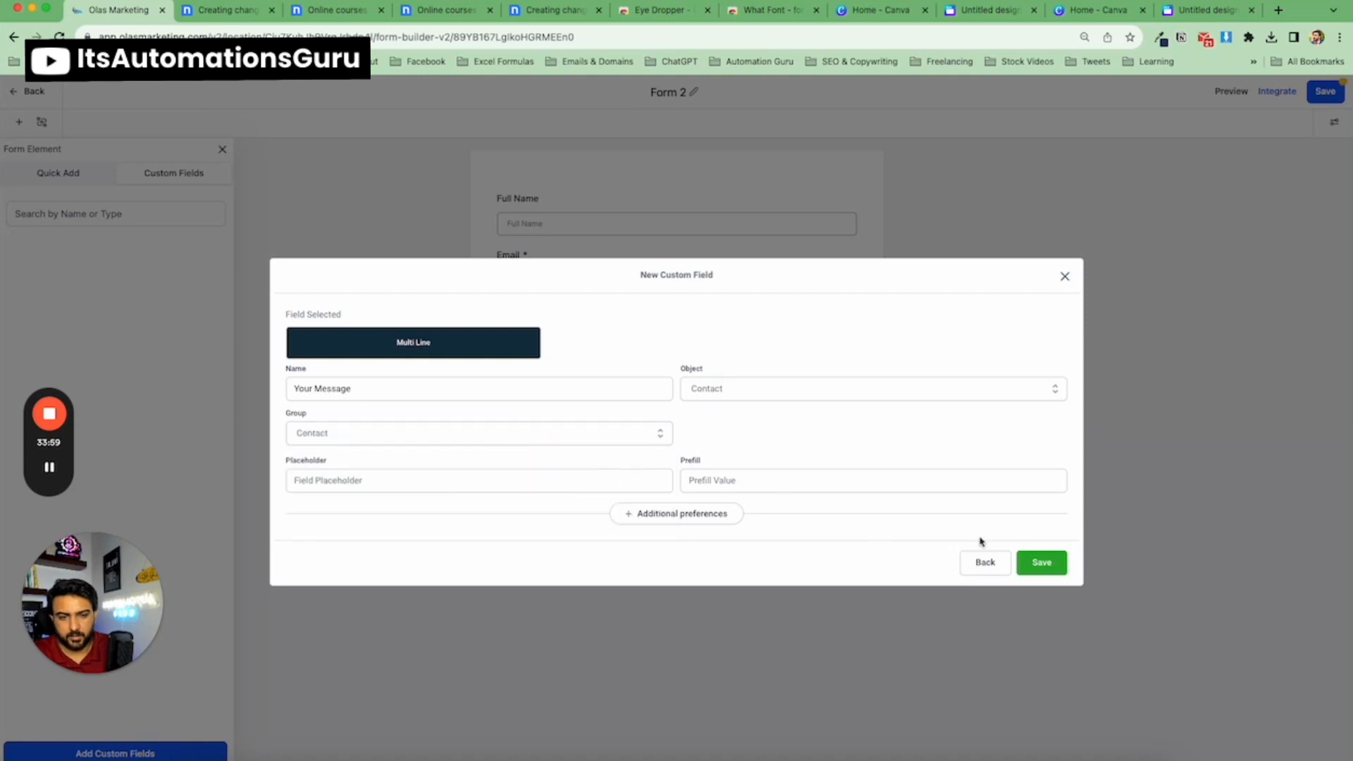
{"action": "left_click", "coordinate": [1041, 563]}
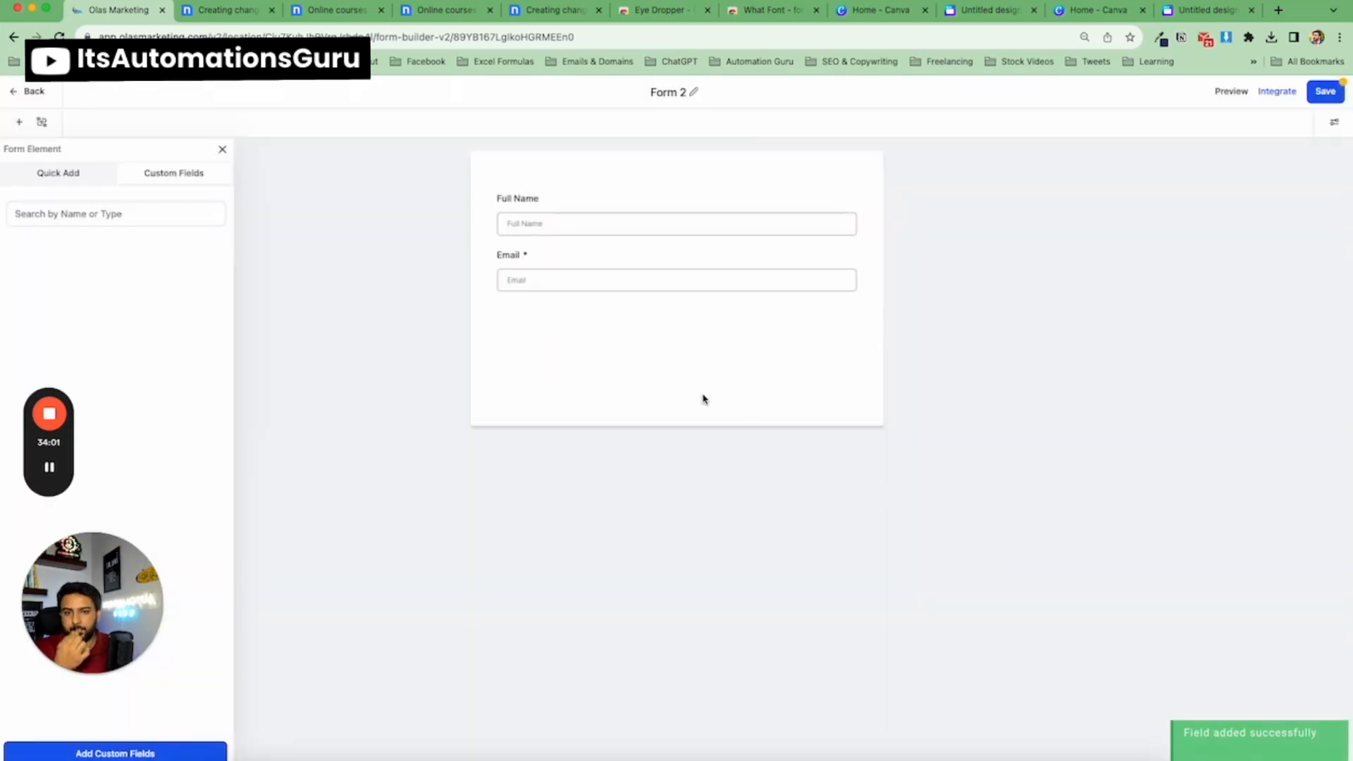
Add the Your Message custom field to the form below Email.
{"action": "left_click", "coordinate": [59, 174]}
{"action": "left_click", "coordinate": [178, 178]}
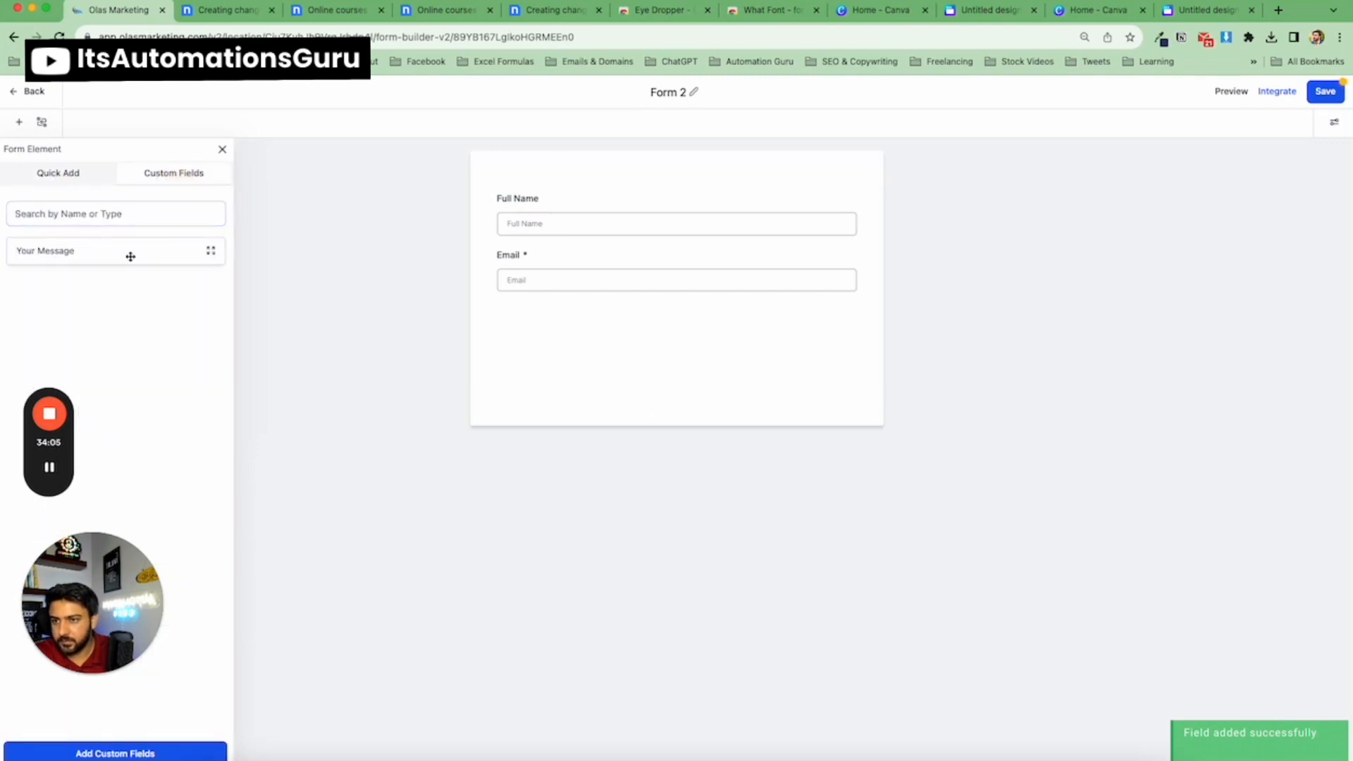
{"action": "left_click_drag", "start_coordinate": [129, 252], "coordinate": [695, 351]}
{"action": "left_click_drag", "start_coordinate": [604, 297], "coordinate": [609, 394]}
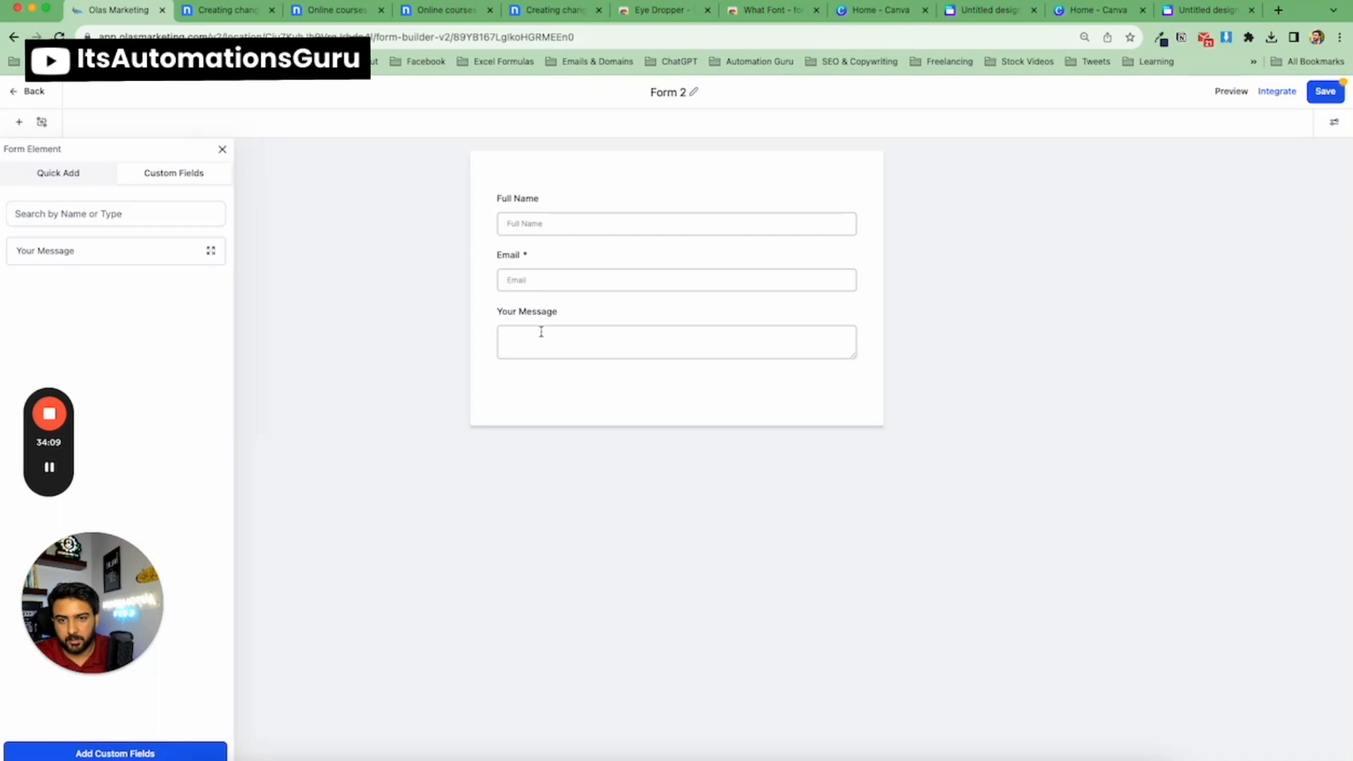
Compare the form's fields with the template's contact form in the other tab.
{"action": "left_click", "coordinate": [570, 203]}
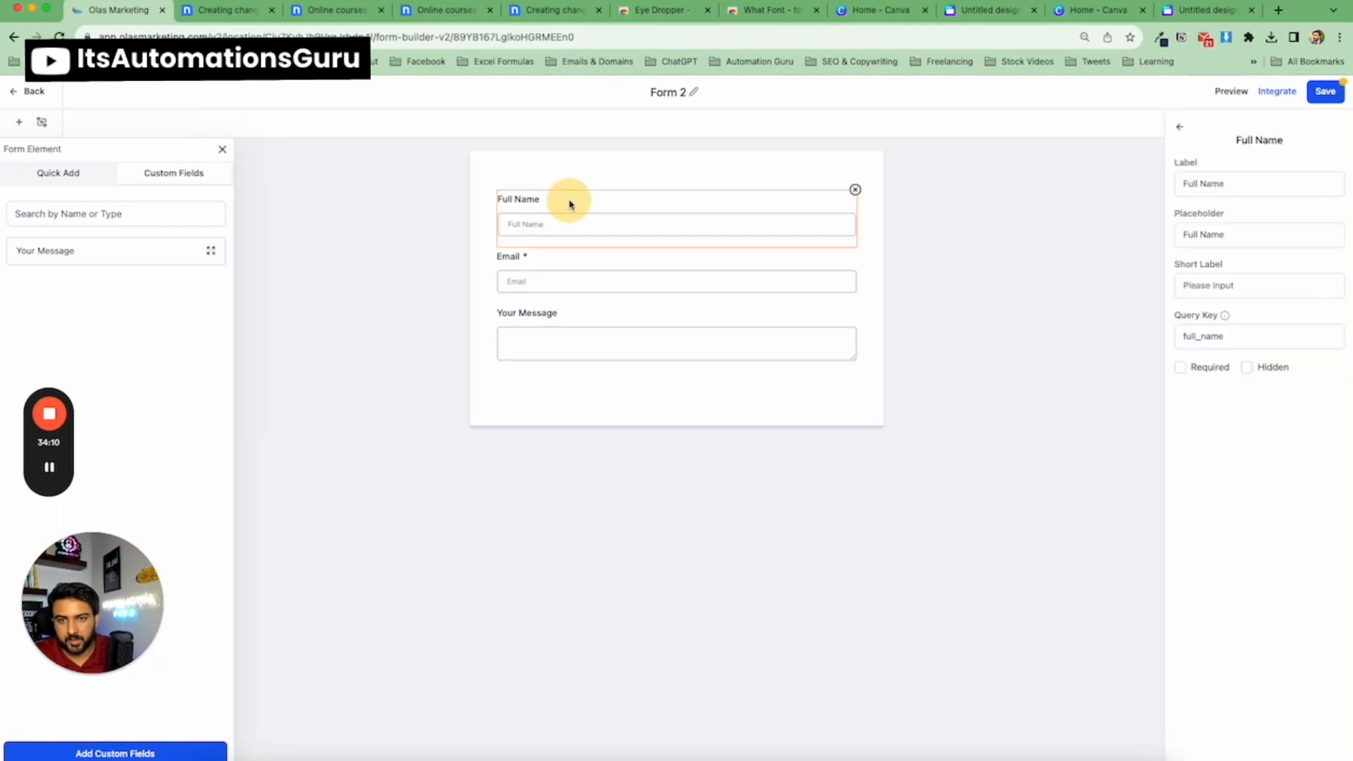
{"action": "left_click", "coordinate": [616, 261]}
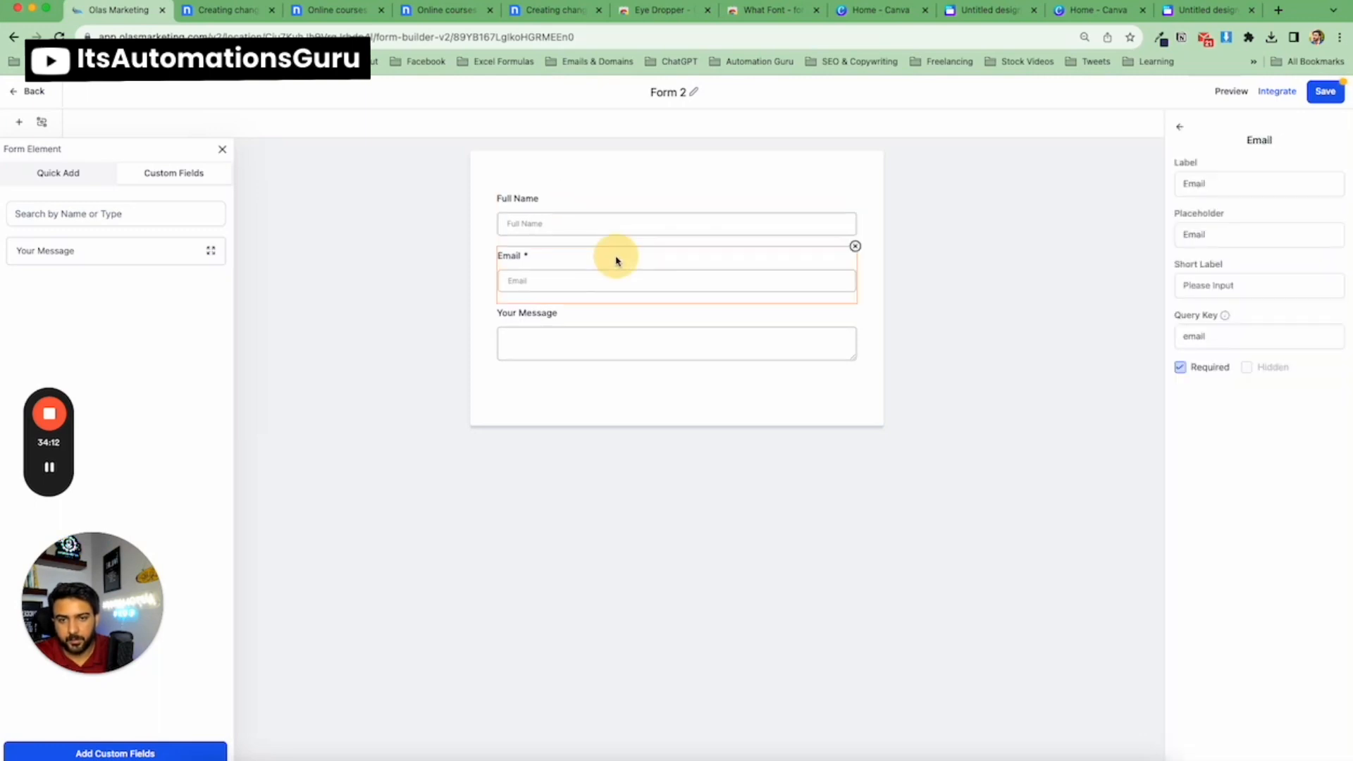
{"action": "left_click", "coordinate": [189, 16]}
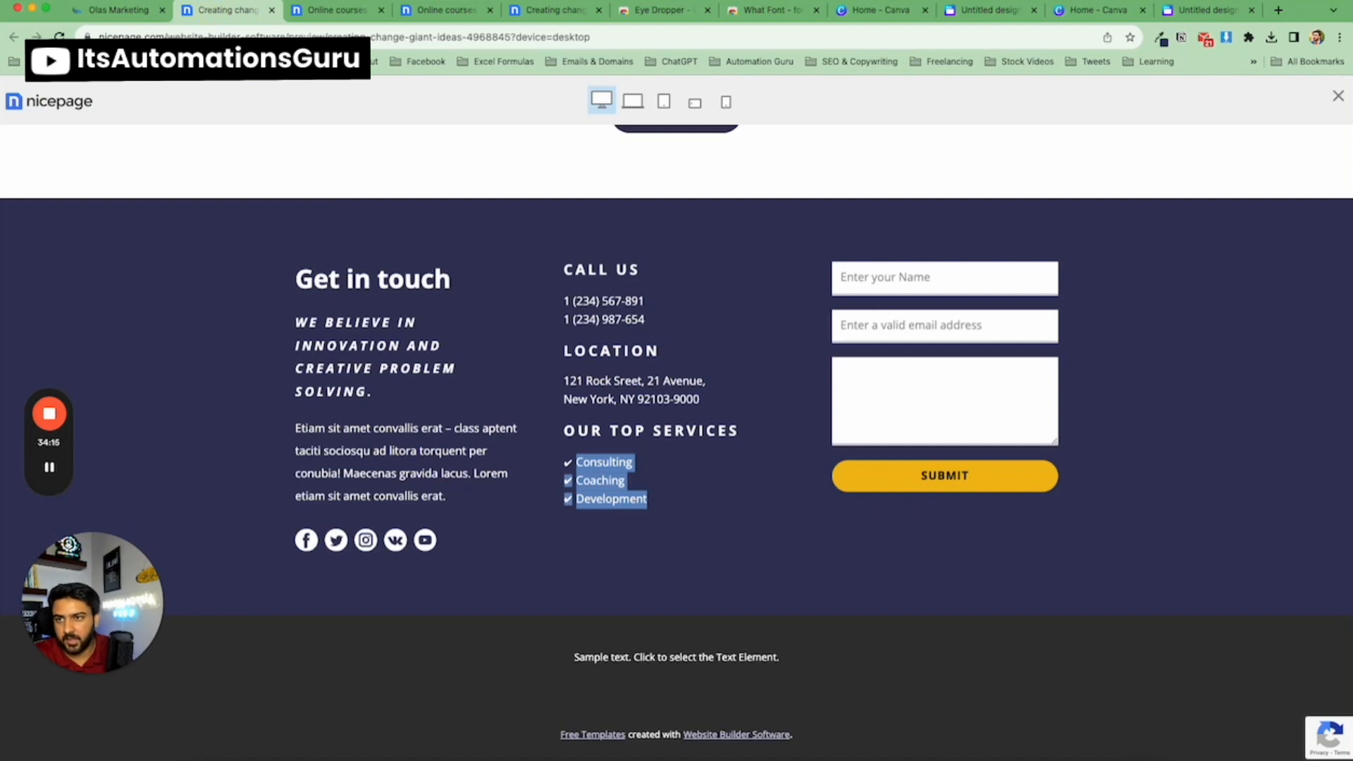
{"action": "left_click", "coordinate": [117, 10]}
Set the Full Name field's placeholder to "Enter Your Name".
{"action": "left_click", "coordinate": [549, 226]}
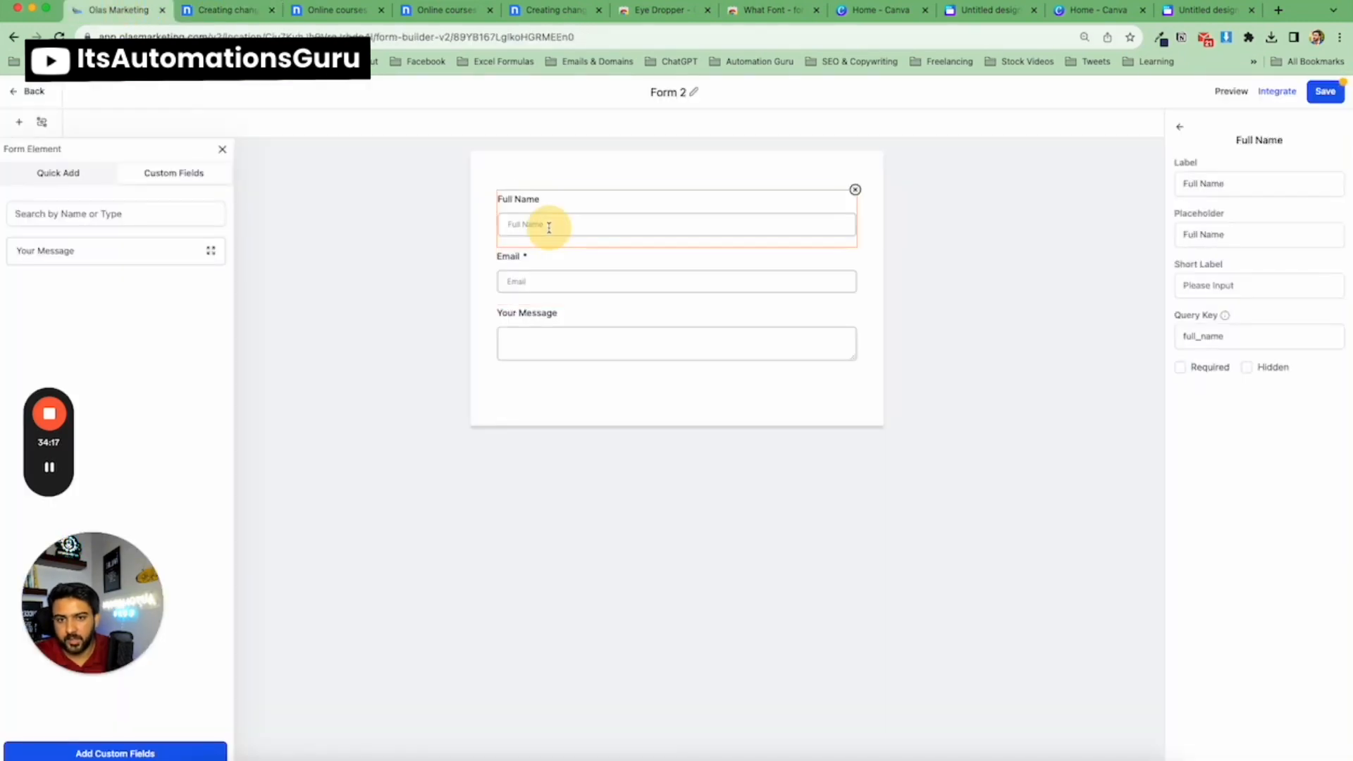
{"action": "triple_click", "coordinate": [1222, 235]}
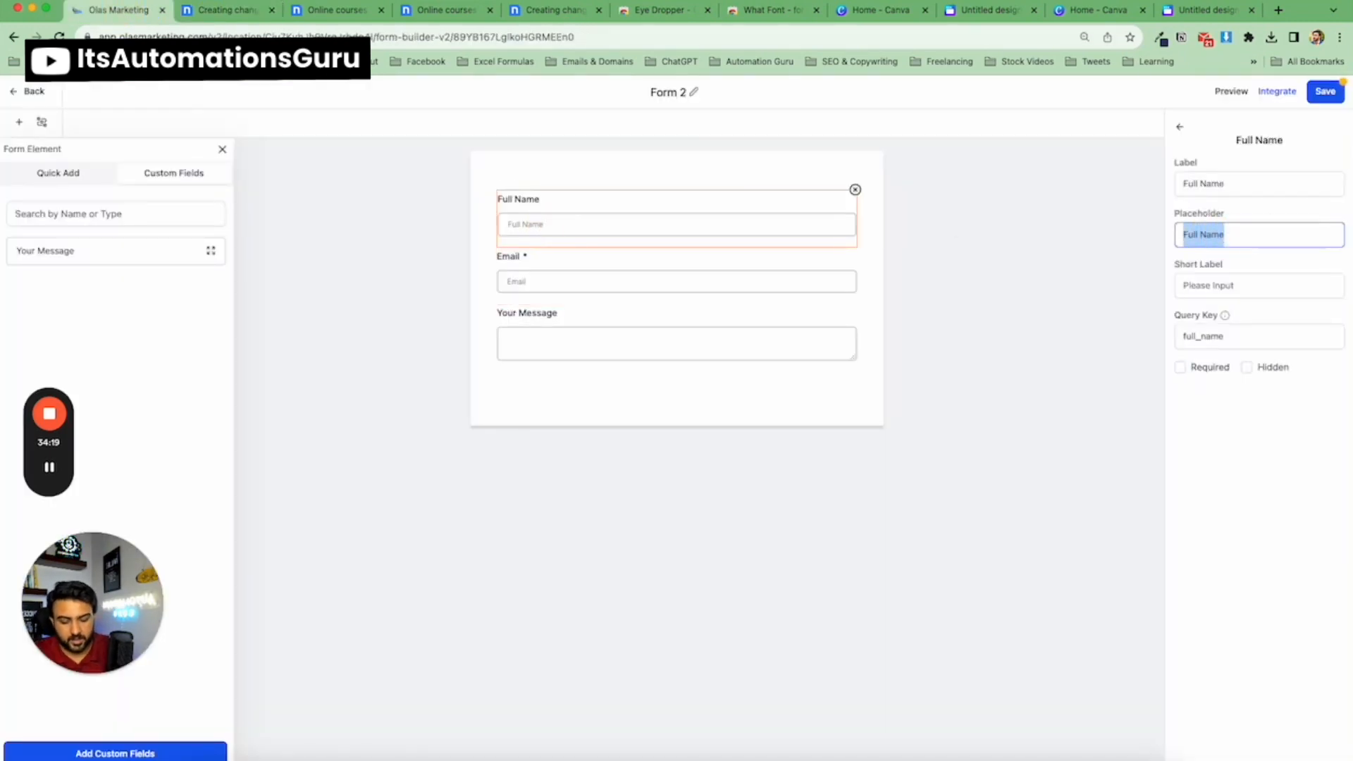
{"action": "type", "text": "Enter YOur"}
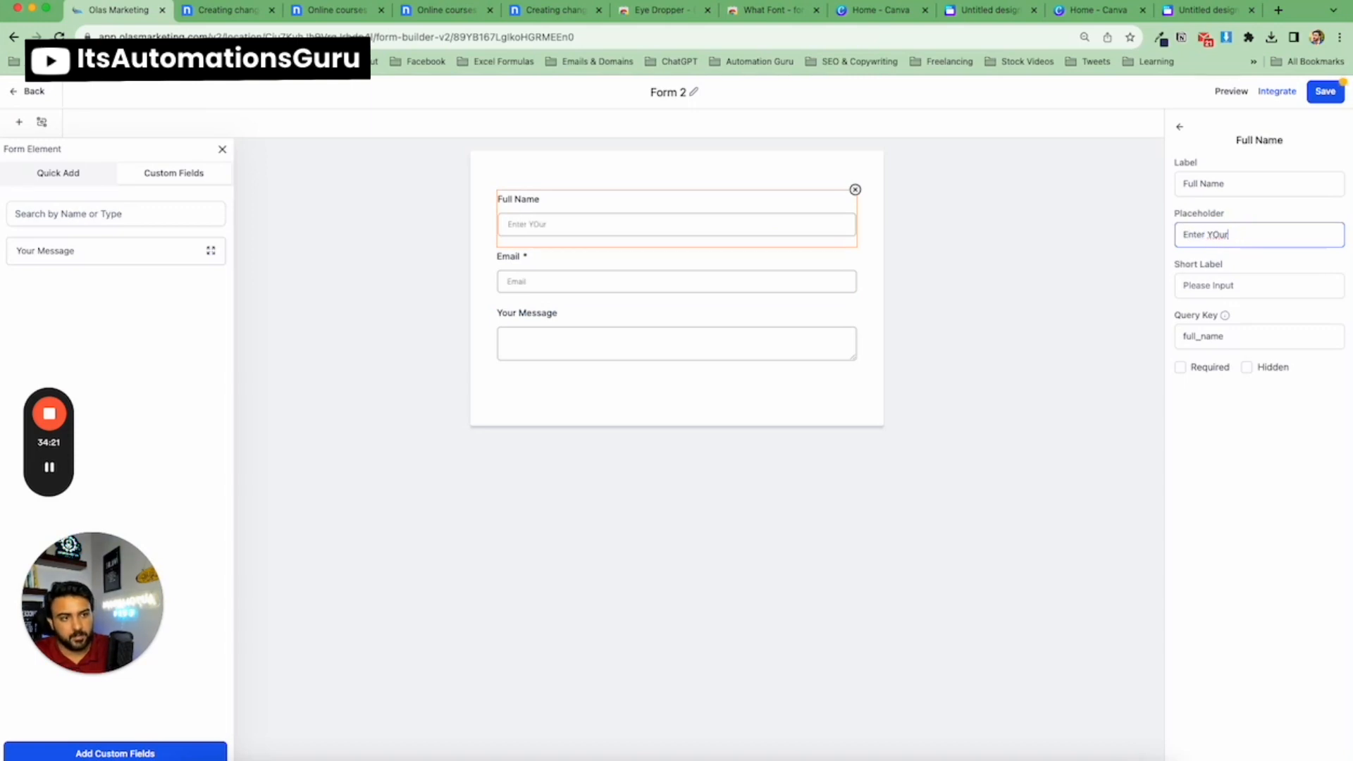
{"action": "type", "text": " N"}
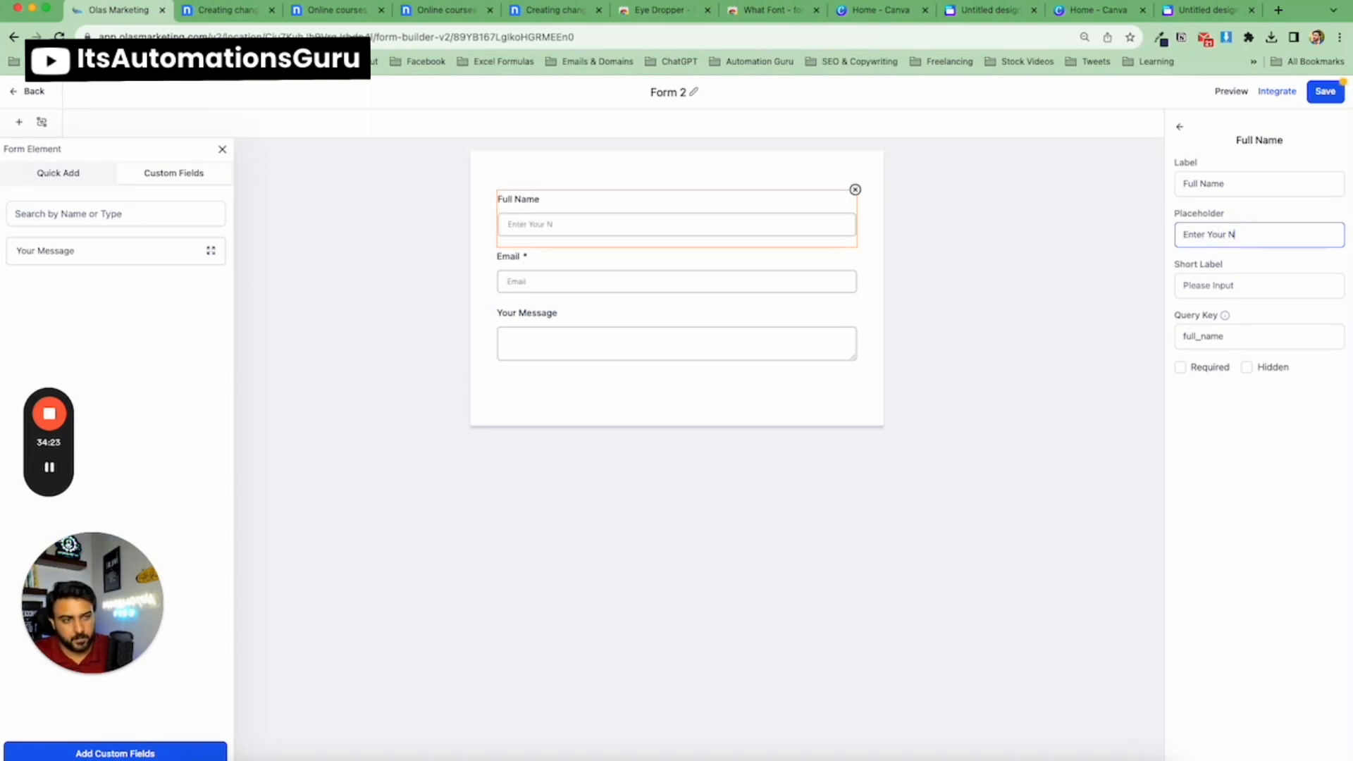
{"action": "type", "text": "ame"}
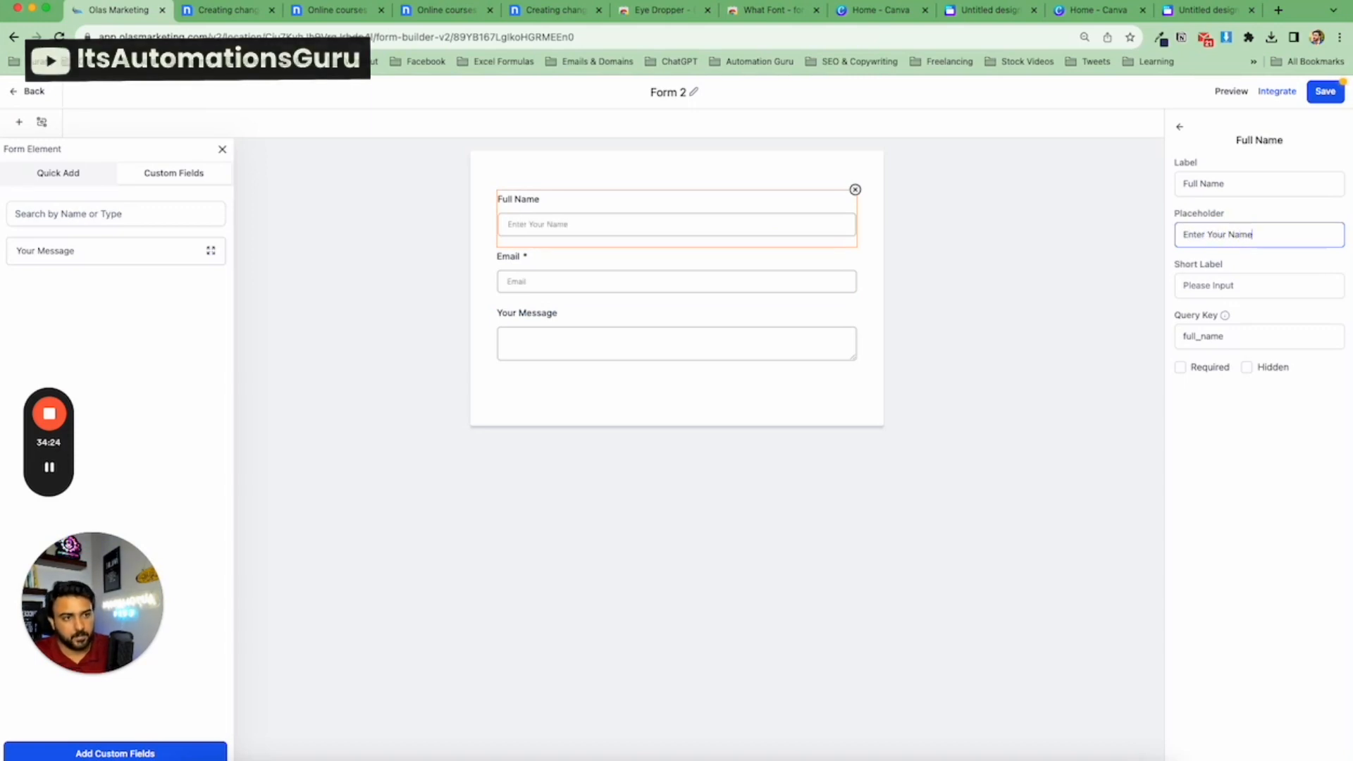
Set the Email field's placeholder to "Enter Your Email".
{"action": "left_click", "coordinate": [823, 281]}
{"action": "left_click", "coordinate": [1208, 236]}
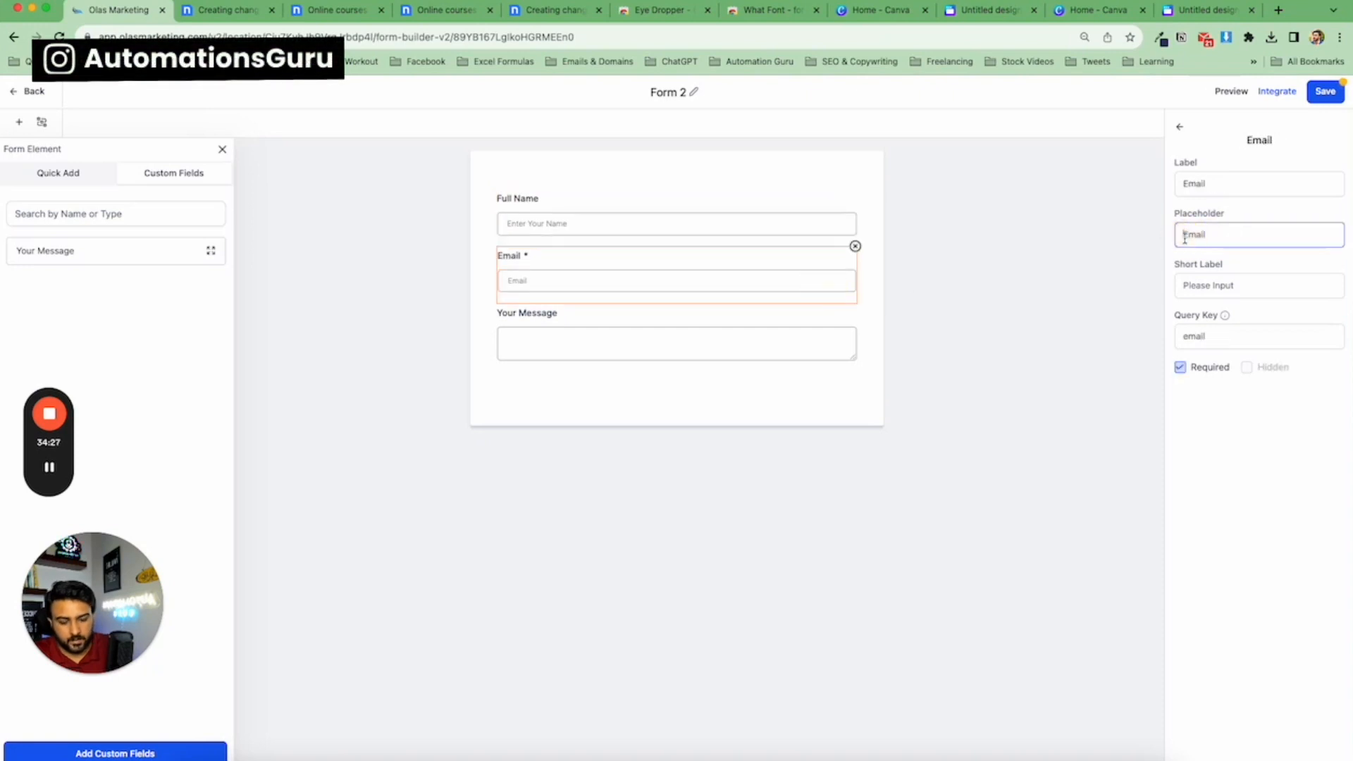
{"action": "type", "text": "Enter Your"}
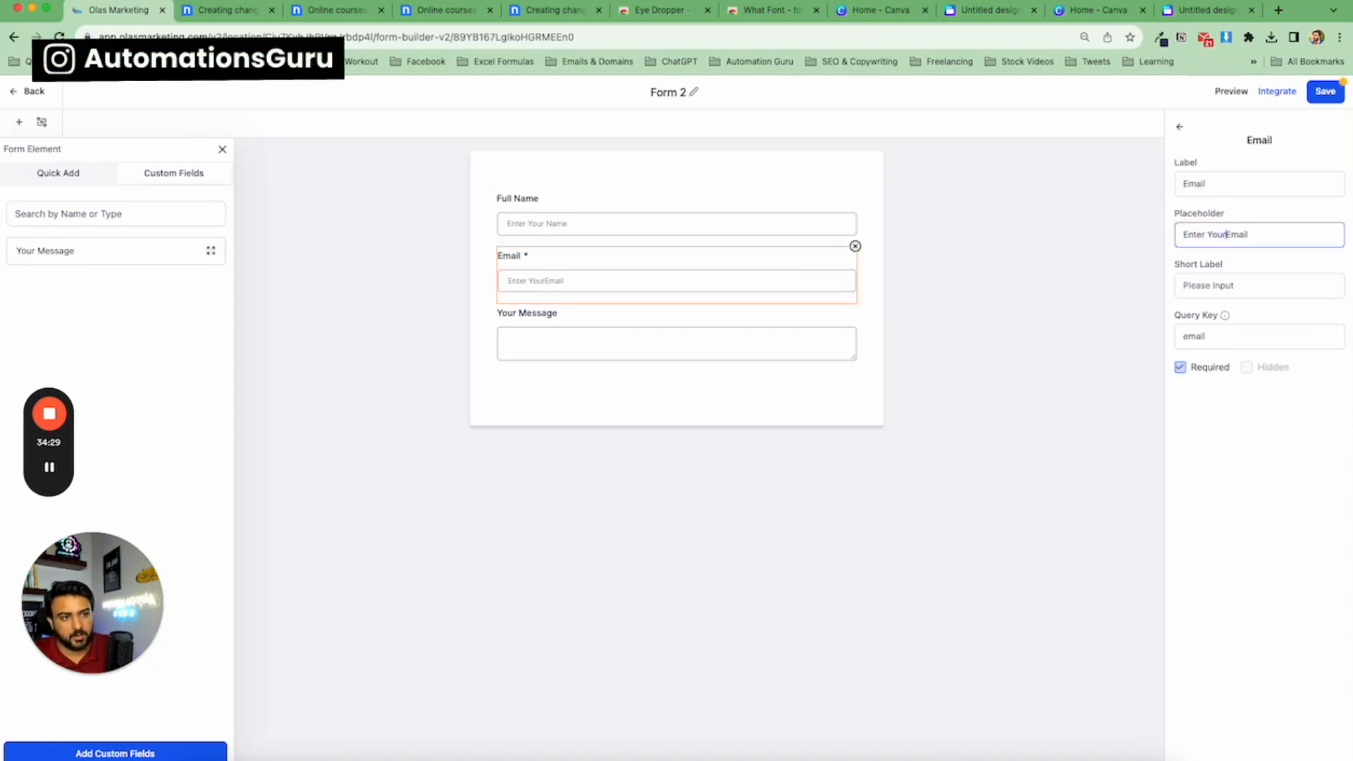
Set the Your Message field's placeholder to "Please write your message".
{"action": "left_click", "coordinate": [842, 338]}
{"action": "left_click", "coordinate": [1246, 233]}
{"action": "left_click", "coordinate": [1226, 240]}
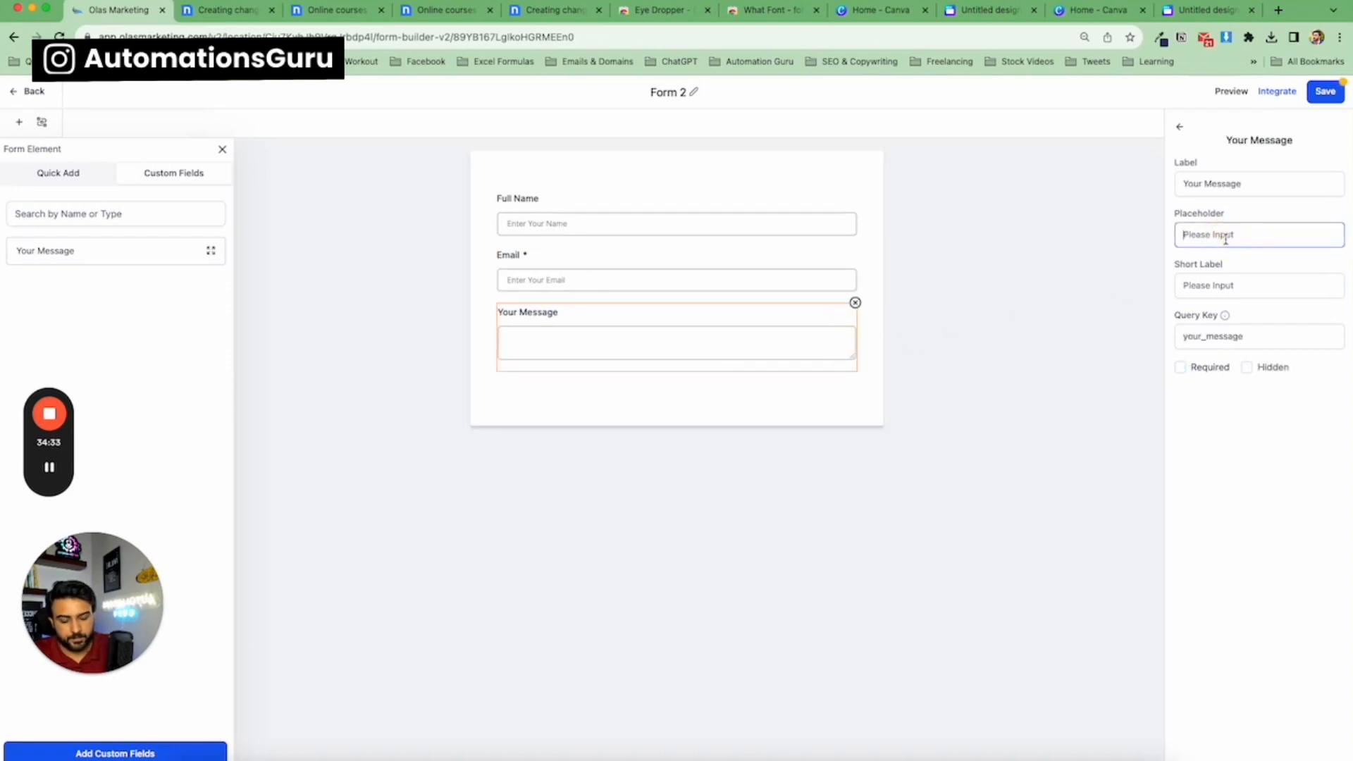
{"action": "type", "text": "Ent"}
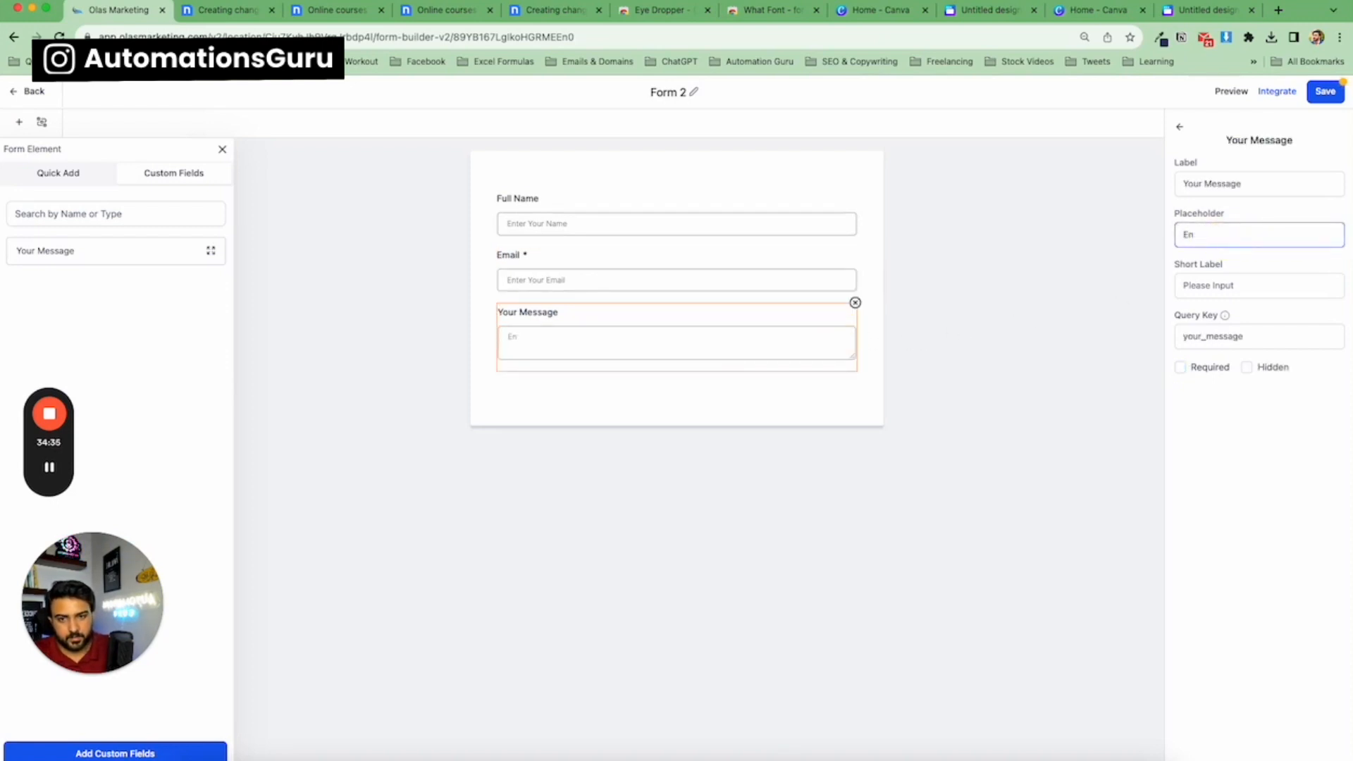
{"action": "key", "text": "BackSpace"}
{"action": "key", "text": "BackSpace"}
{"action": "type", "text": "Please writ"}
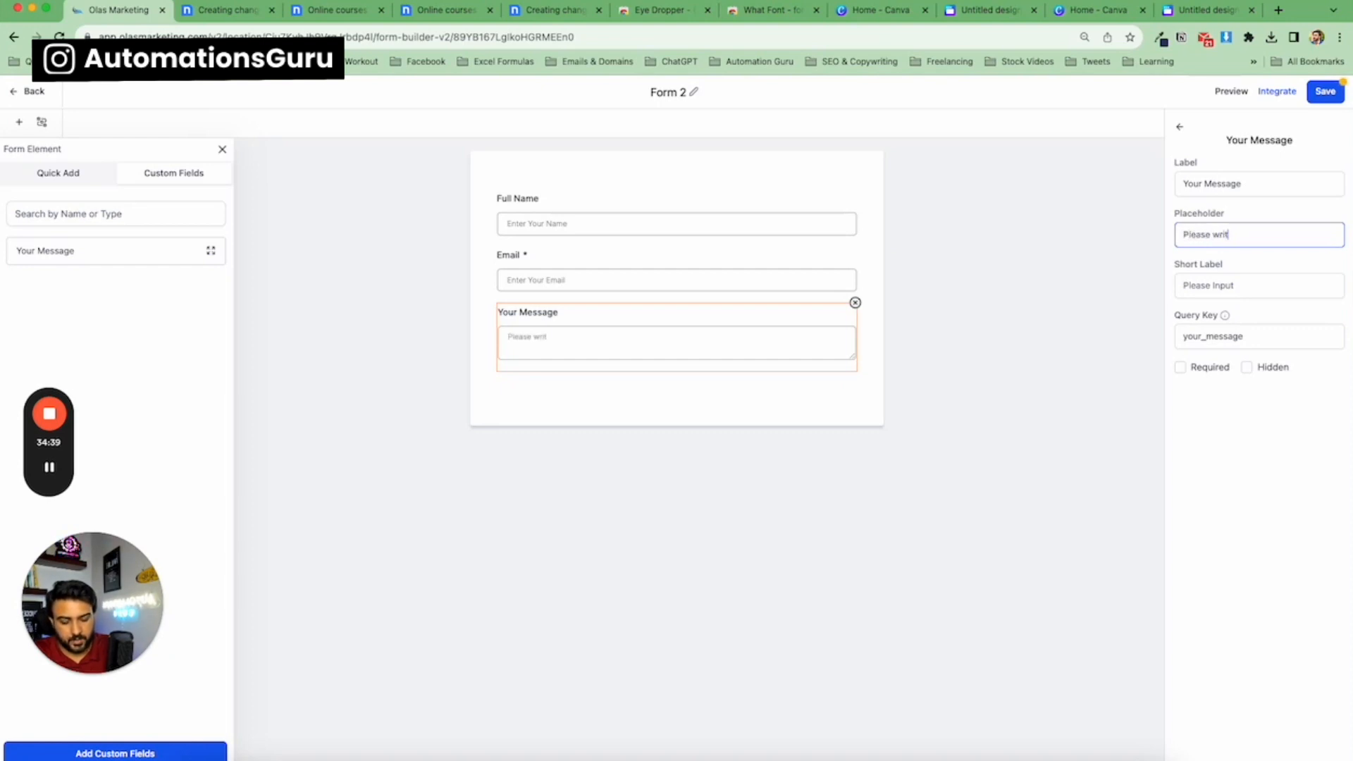
{"action": "type", "text": "e your message"}
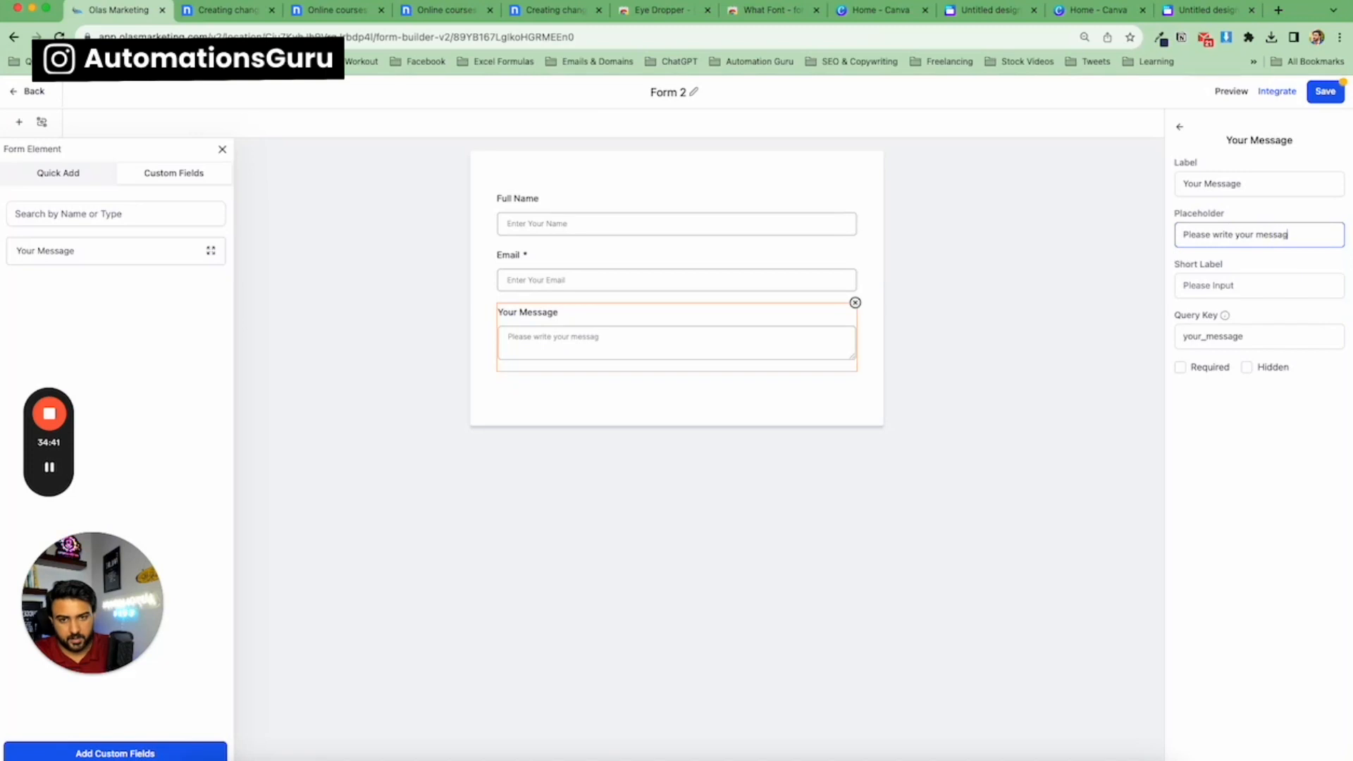
{"action": "left_click", "coordinate": [920, 352]}
Add a button element to the form below the Your Message field, after checking the template's form.
{"action": "left_click", "coordinate": [217, 10]}
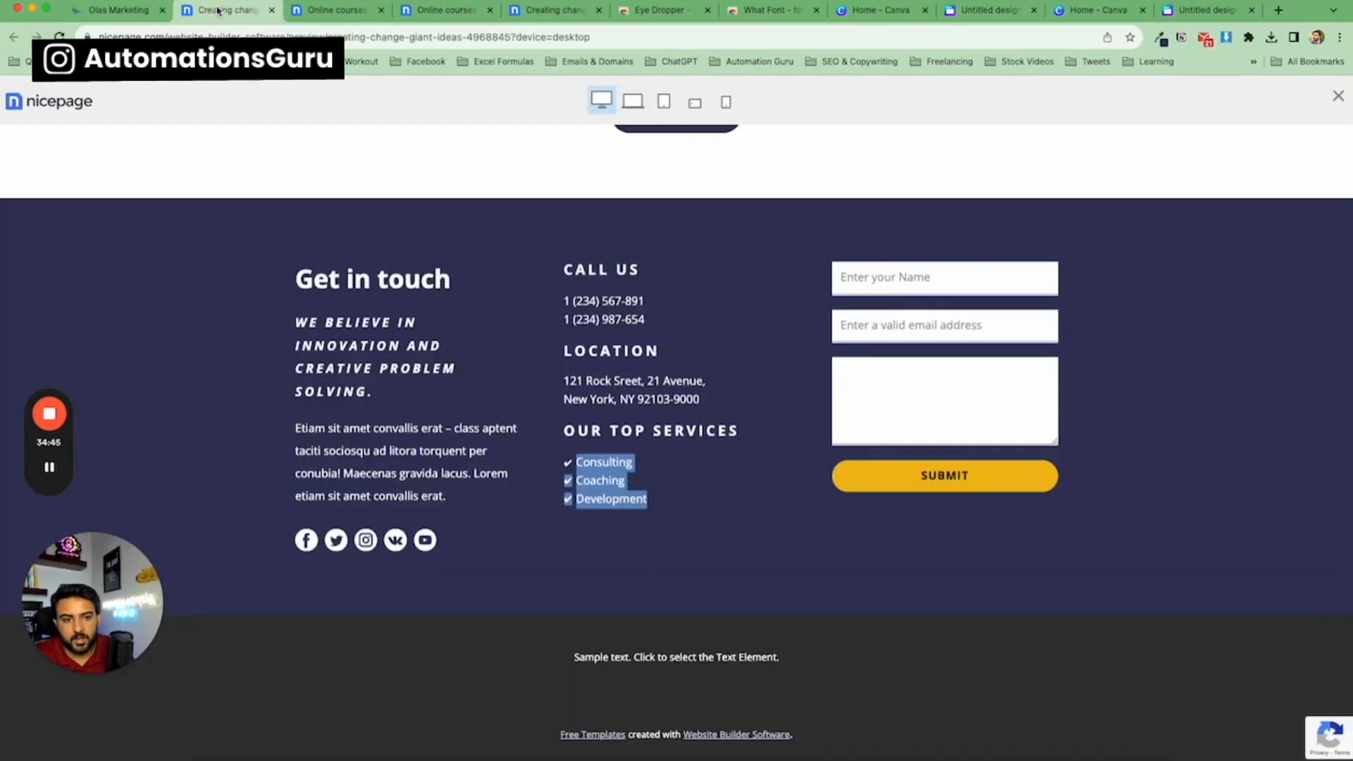
{"action": "left_click", "coordinate": [117, 10]}
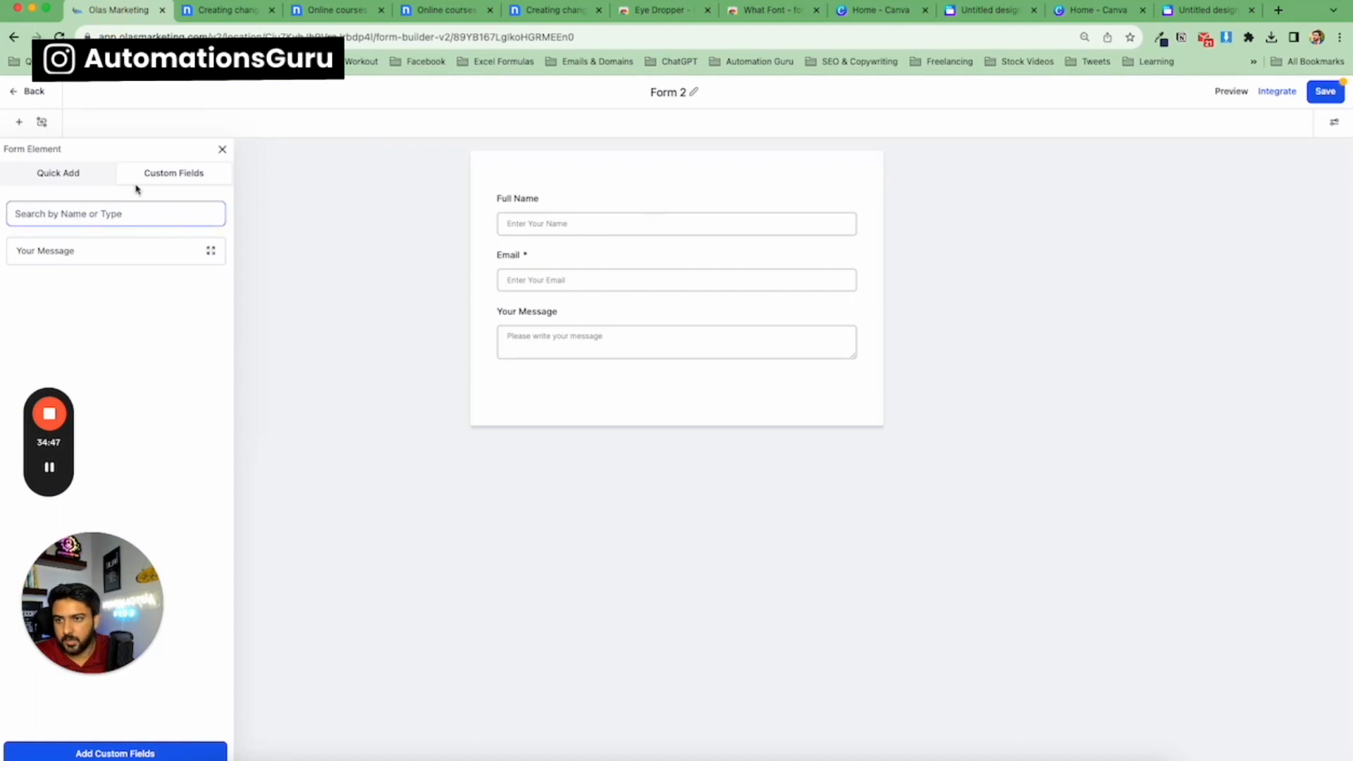
{"action": "left_click", "coordinate": [95, 180]}
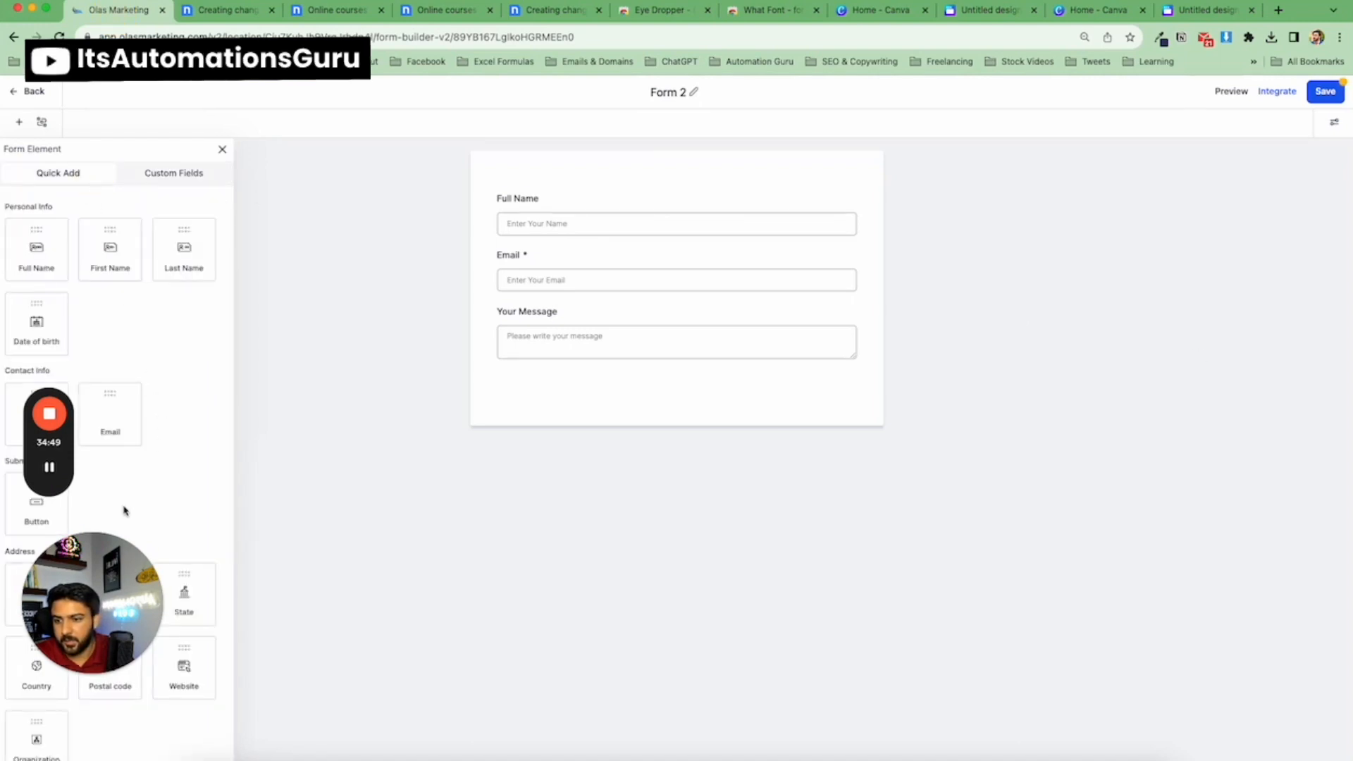
{"action": "left_click_drag", "start_coordinate": [158, 582], "coordinate": [227, 496]}
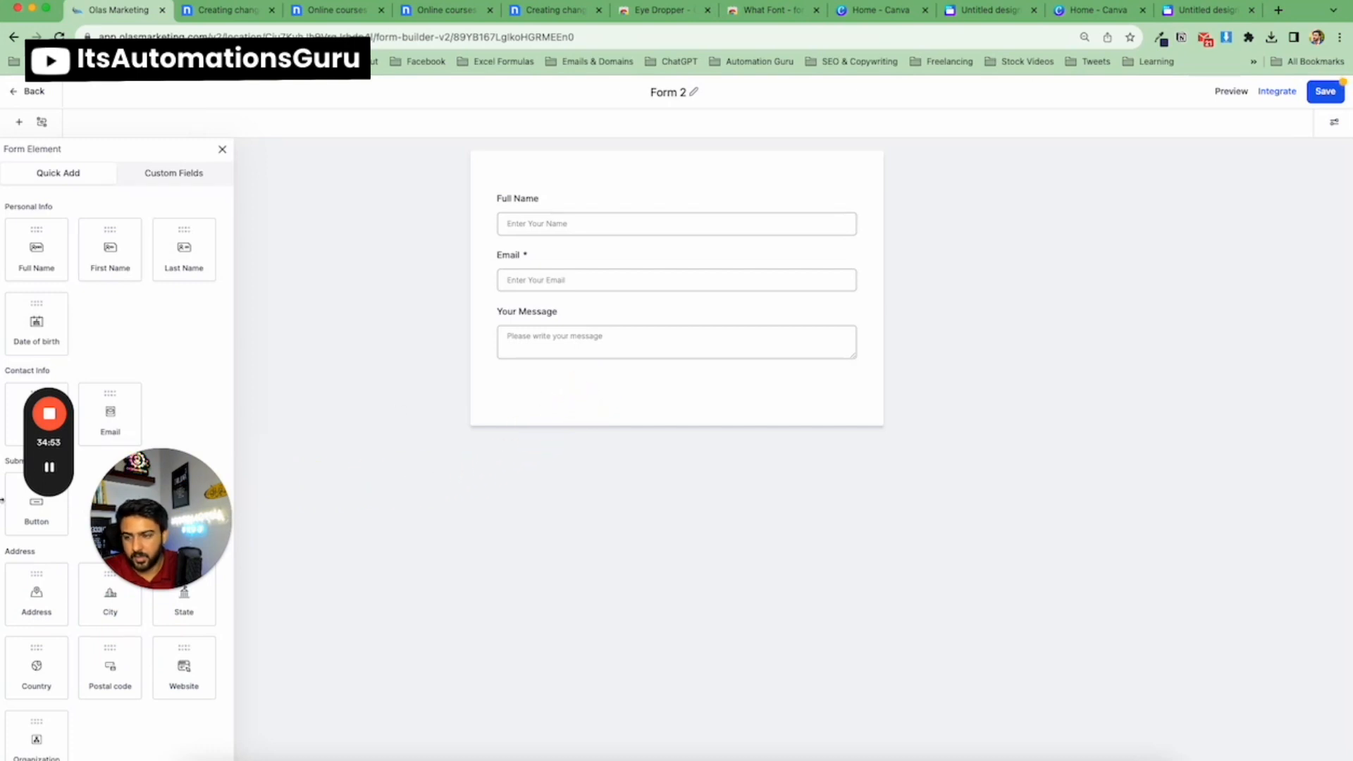
{"action": "left_click_drag", "start_coordinate": [31, 514], "coordinate": [663, 384]}
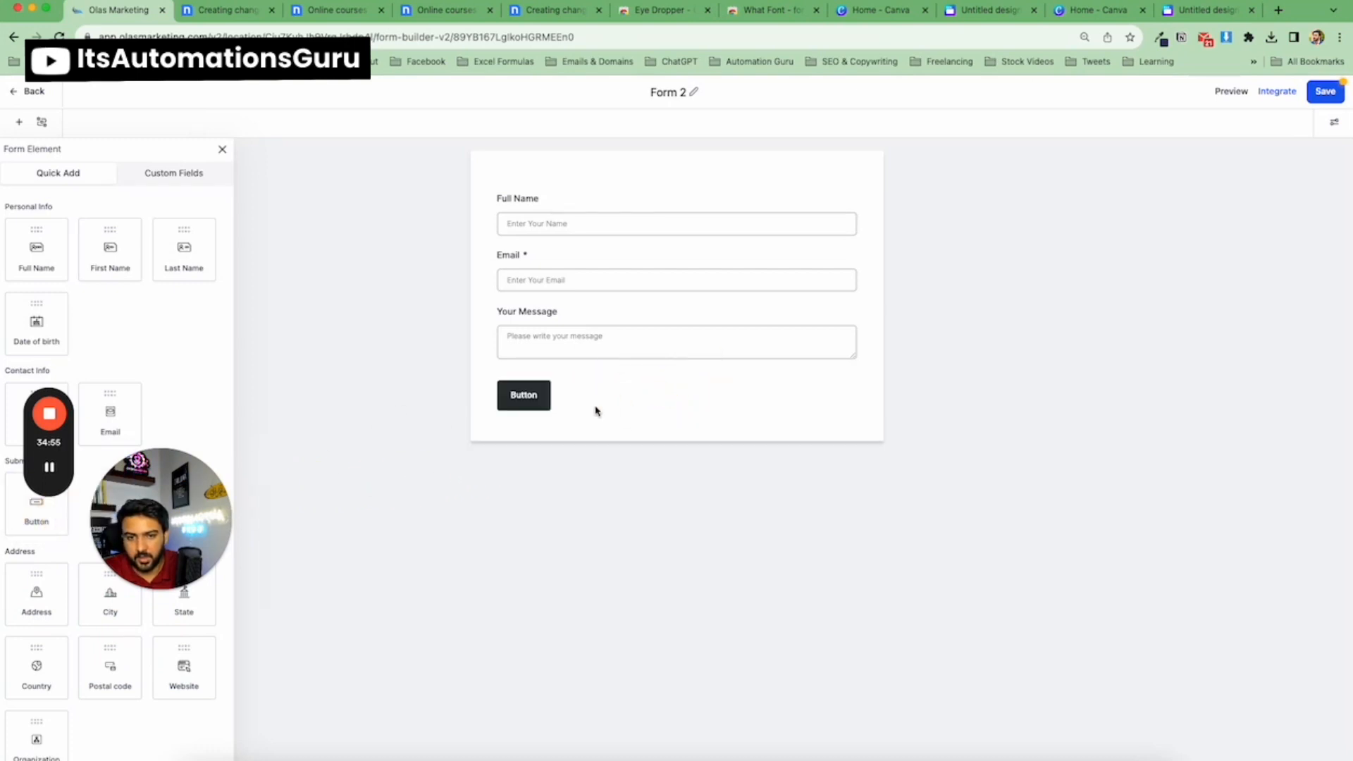
{"action": "left_click", "coordinate": [553, 407]}
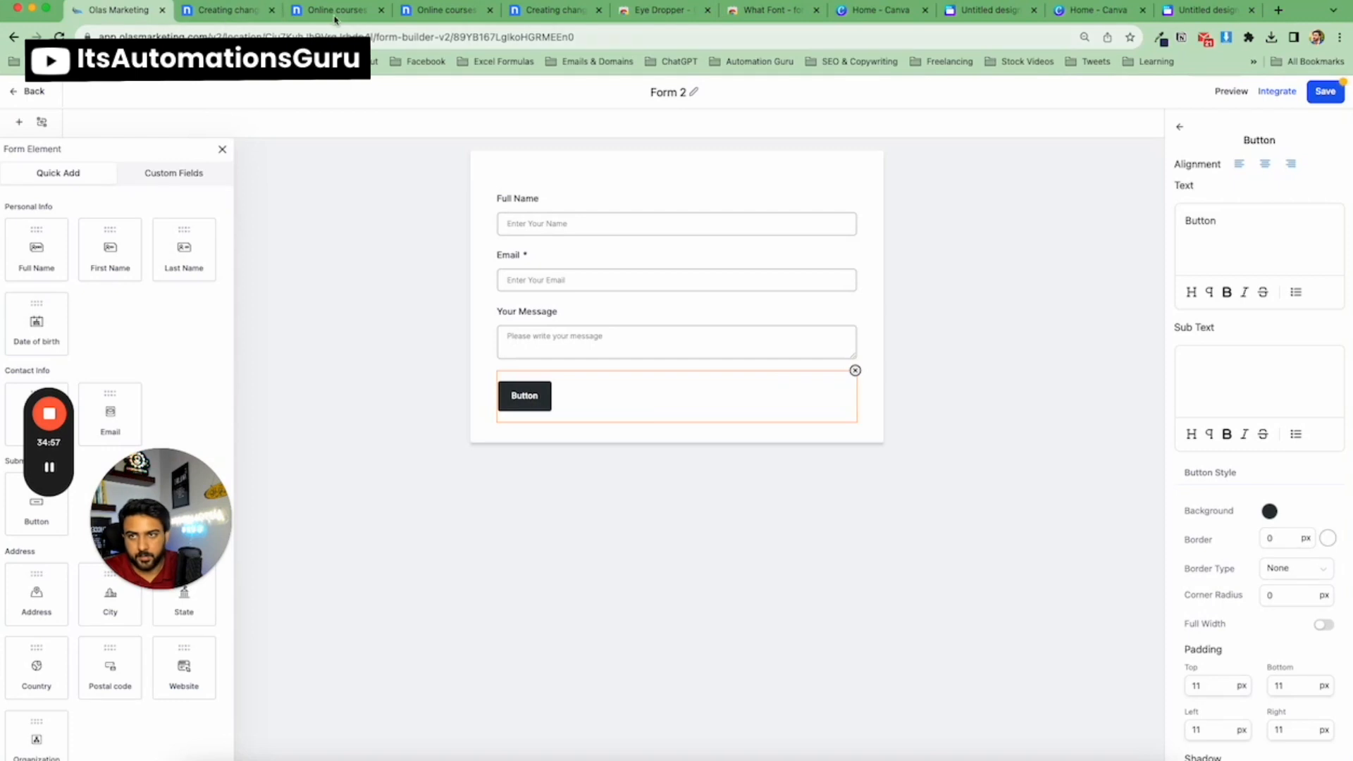
Pick the yellow colour of the template's Submit button with the eye dropper extension.
{"action": "left_click", "coordinate": [226, 9]}
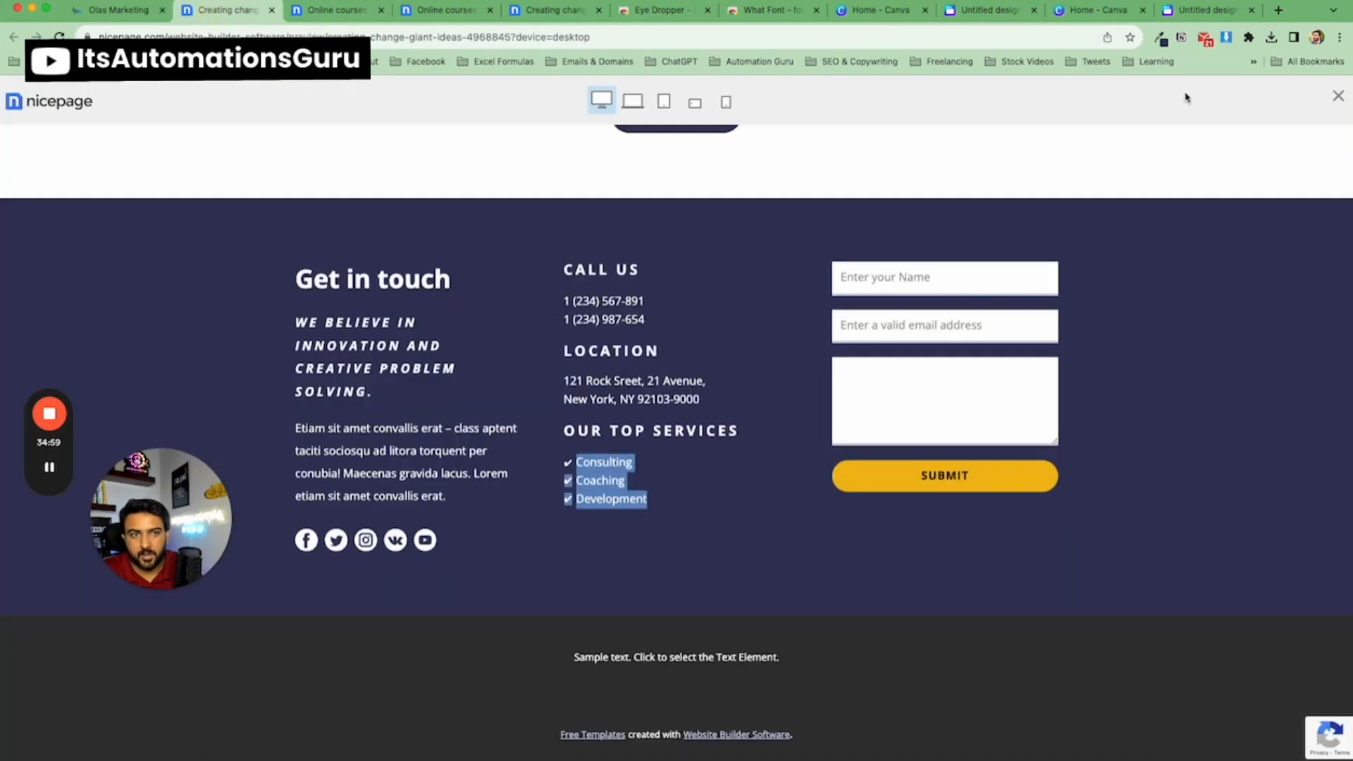
{"action": "left_click", "coordinate": [1163, 39]}
{"action": "left_click", "coordinate": [869, 96]}
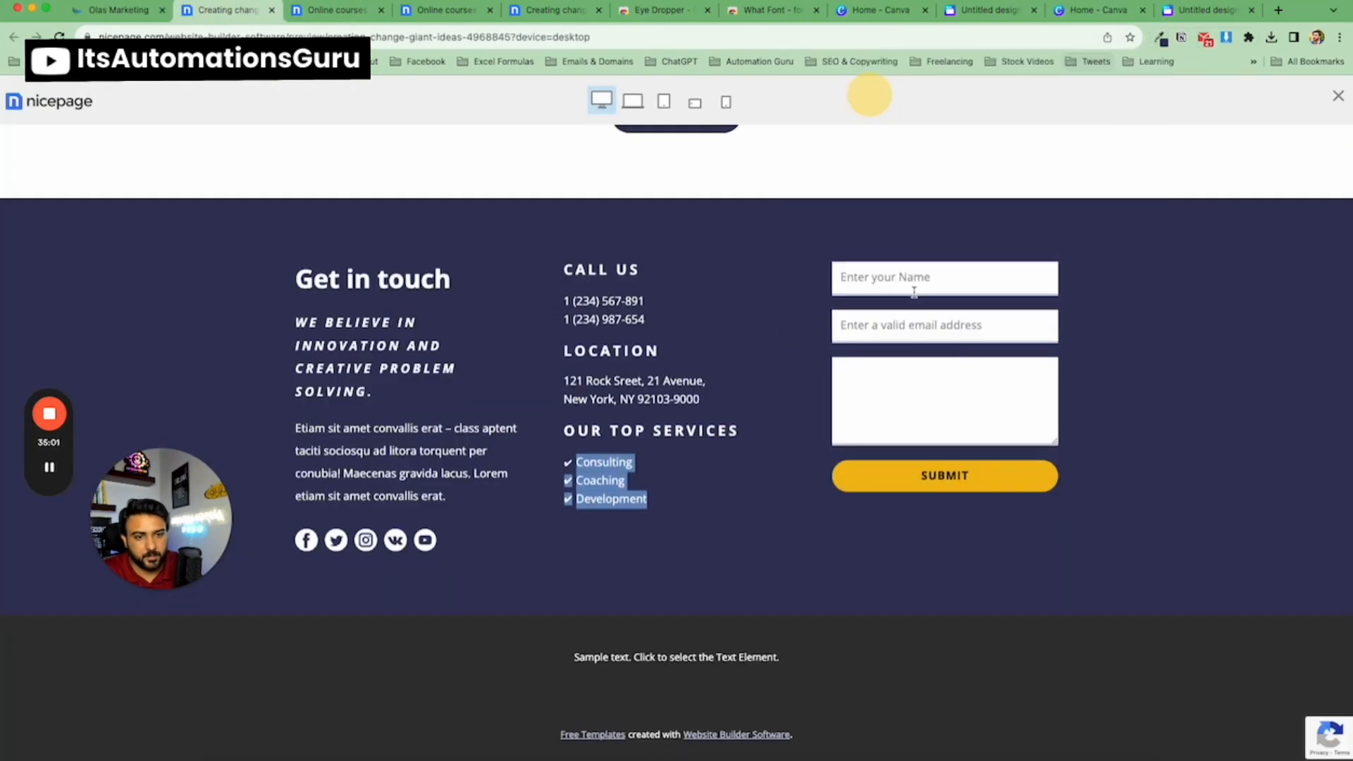
{"action": "left_click", "coordinate": [902, 480]}
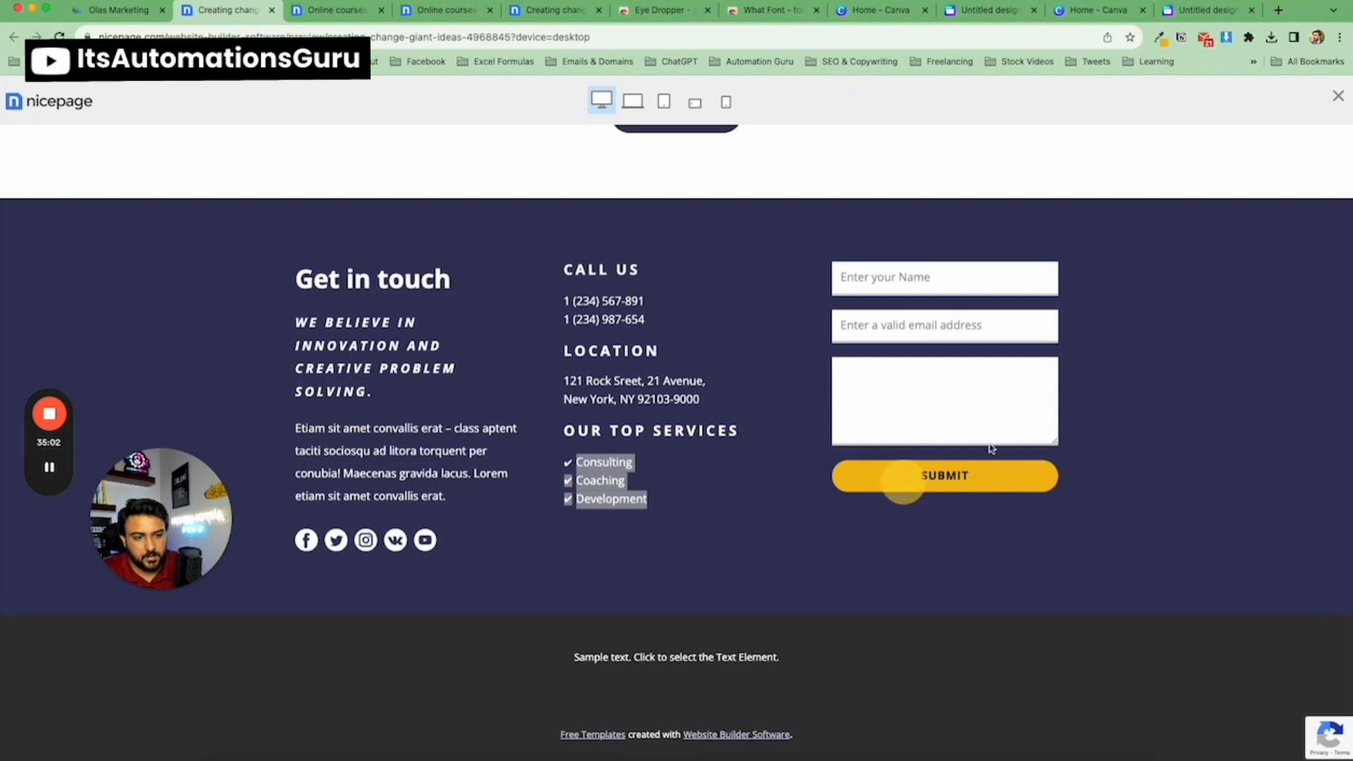
{"action": "left_click", "coordinate": [1160, 39]}
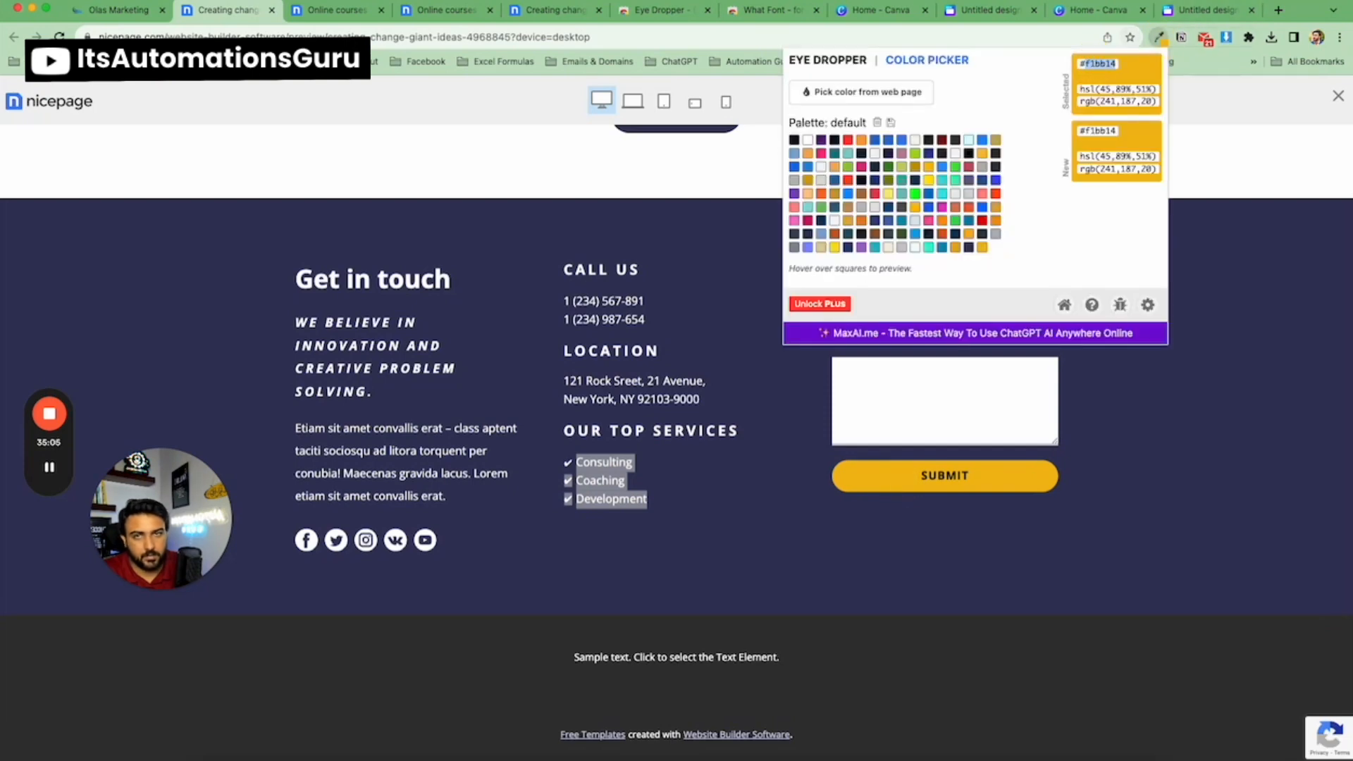
Set the form button's background colour to the copied yellow #F1BB14FF.
{"action": "left_click", "coordinate": [118, 9]}
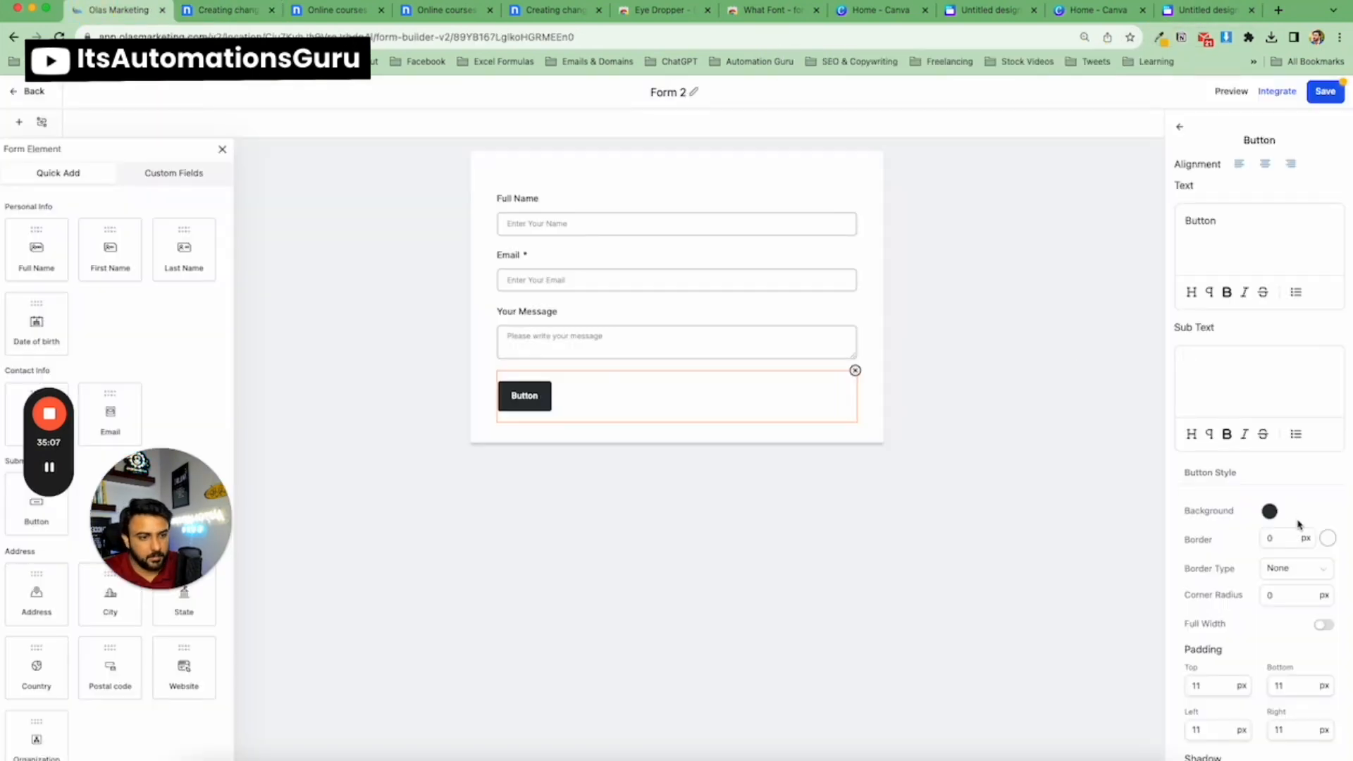
{"action": "left_click", "coordinate": [1269, 511]}
{"action": "double_click", "coordinate": [1293, 686]}
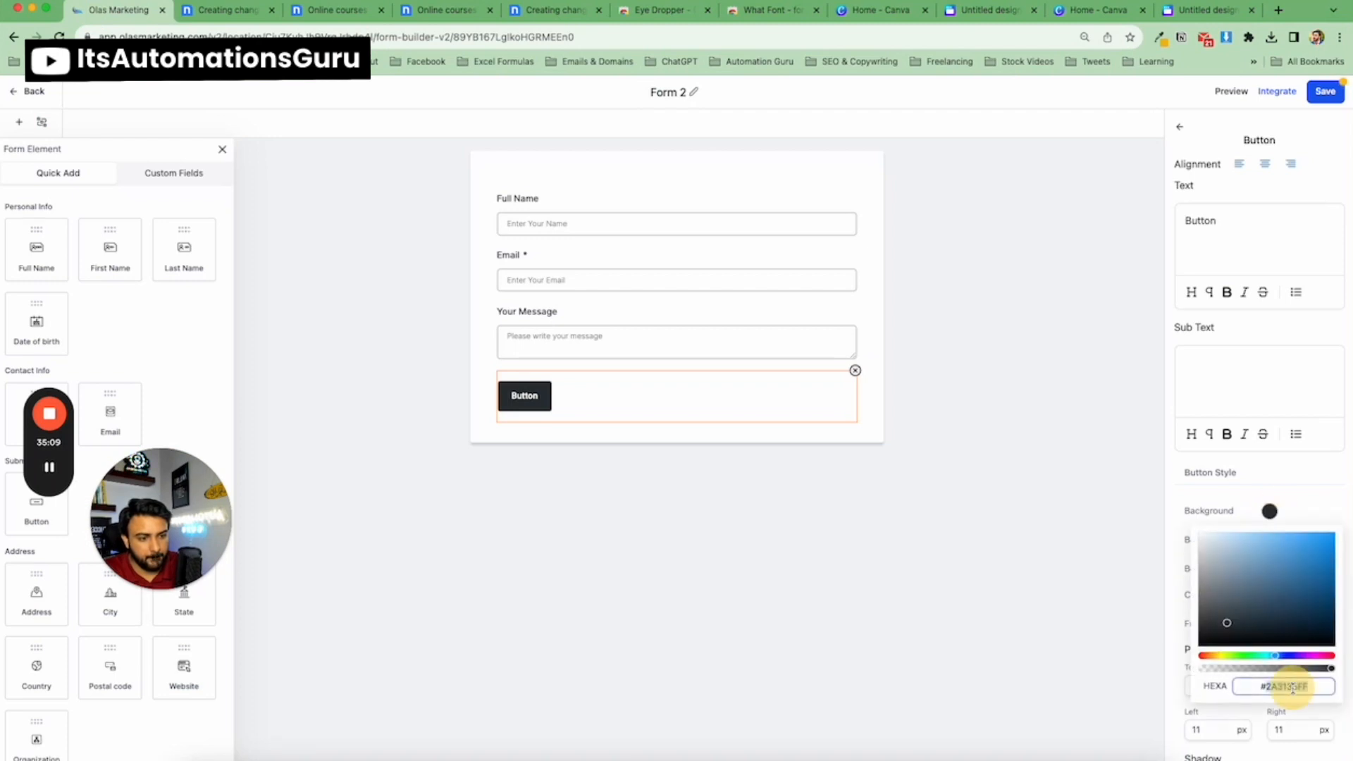
{"action": "type", "text": "f1bb14"}
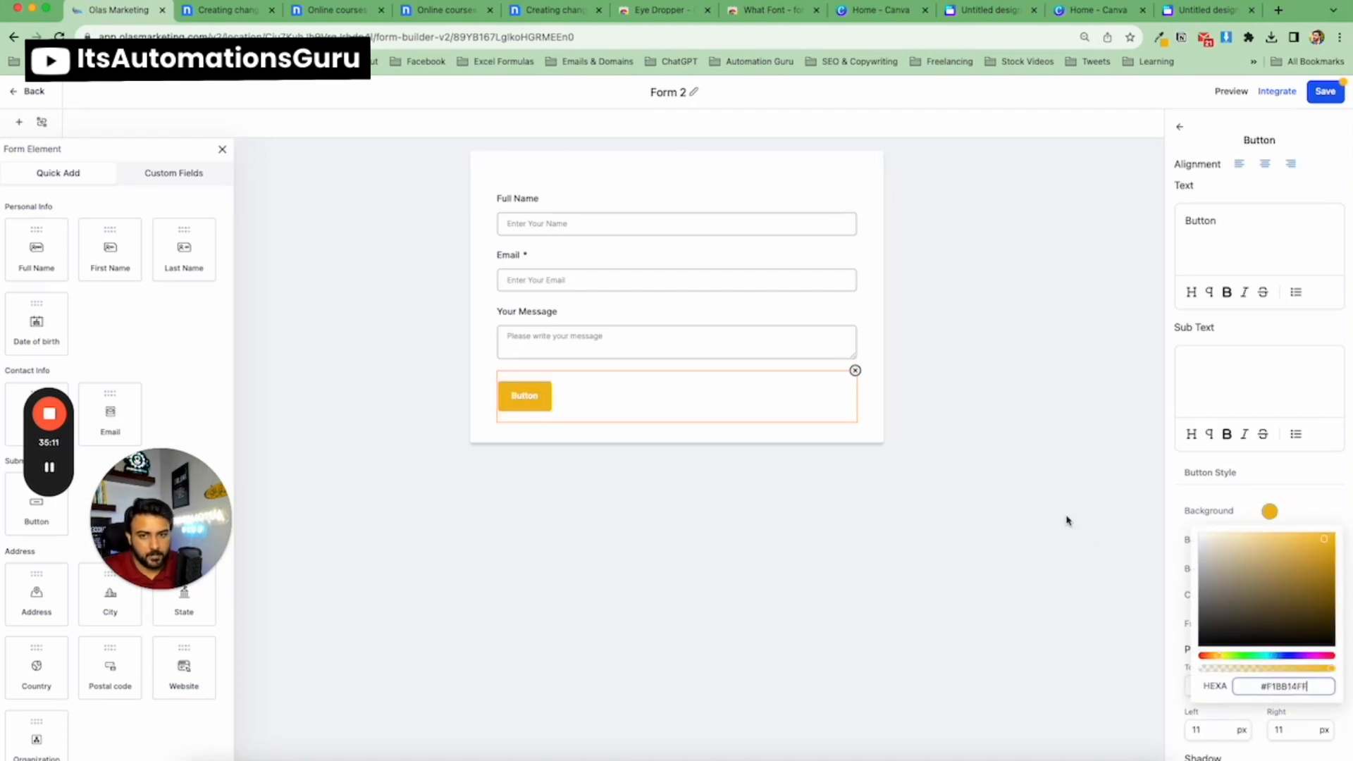
{"action": "left_click", "coordinate": [1092, 438]}
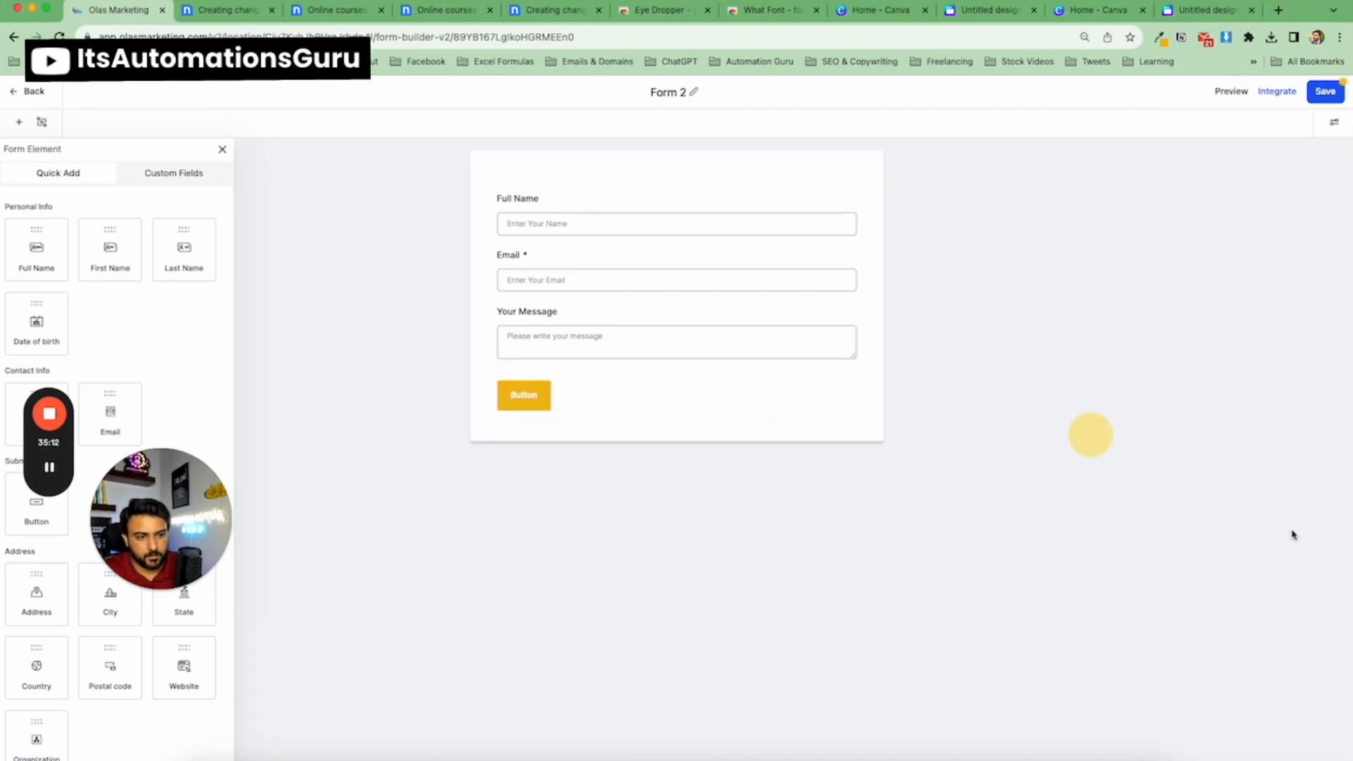
Set the button's border colour to black.
{"action": "left_click", "coordinate": [523, 407]}
{"action": "left_click", "coordinate": [1329, 538]}
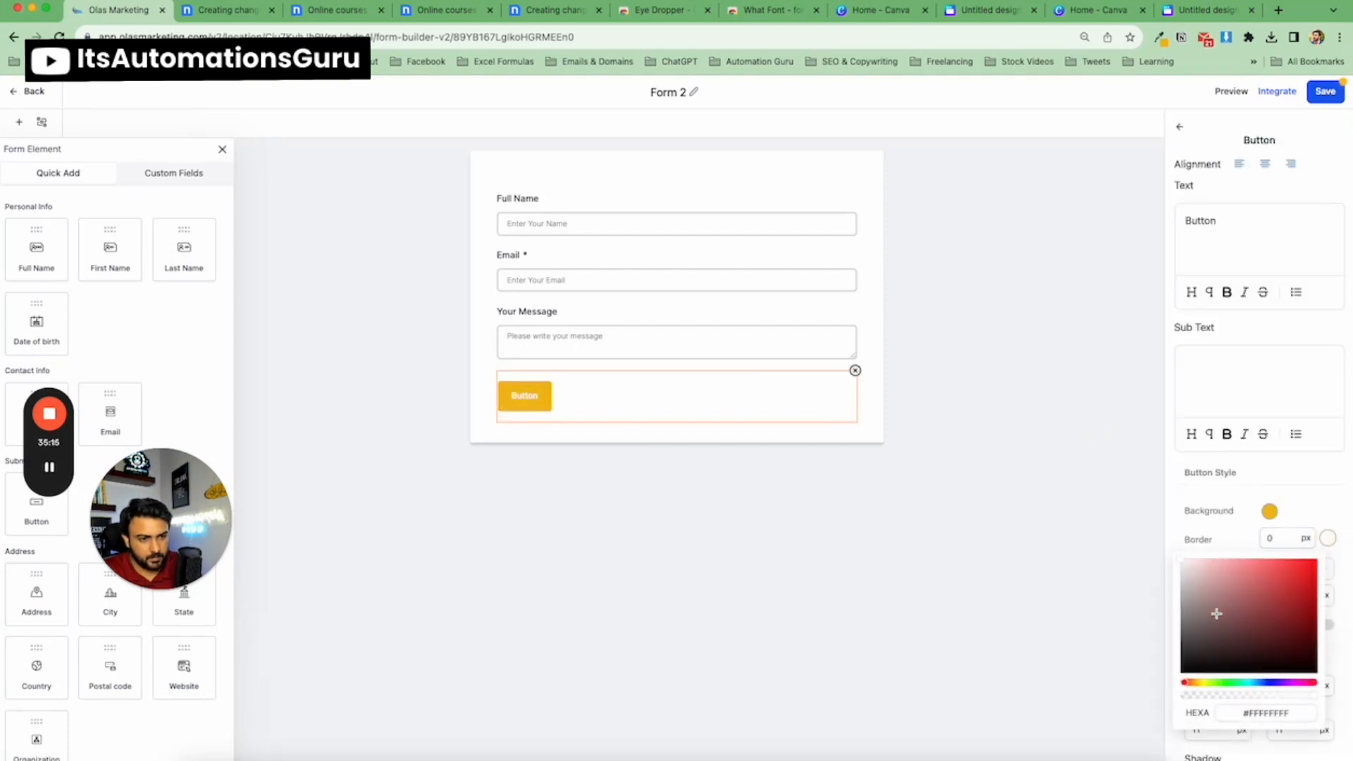
{"action": "left_click", "coordinate": [1191, 681]}
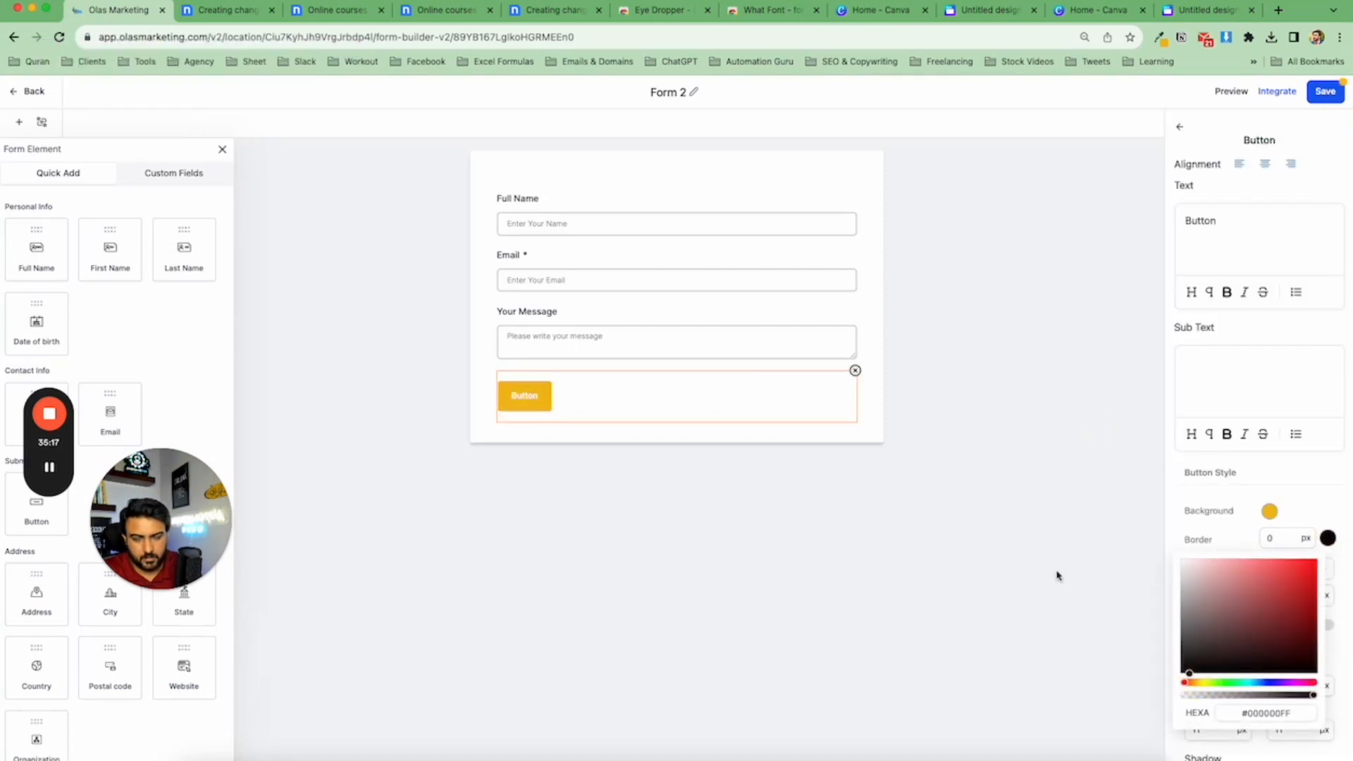
{"action": "left_click", "coordinate": [1058, 574]}
{"action": "left_click", "coordinate": [612, 393]}
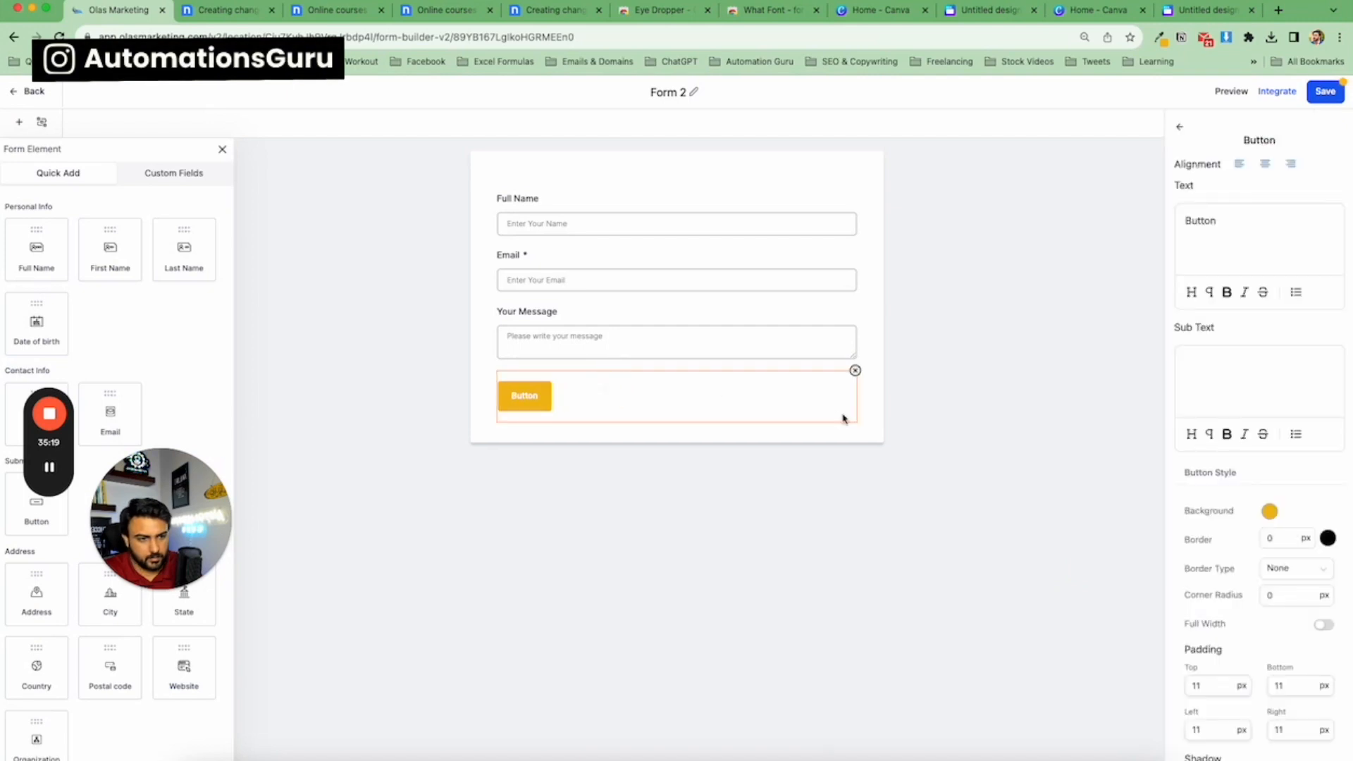
{"action": "left_click", "coordinate": [1327, 539]}
{"action": "left_click", "coordinate": [1105, 510]}
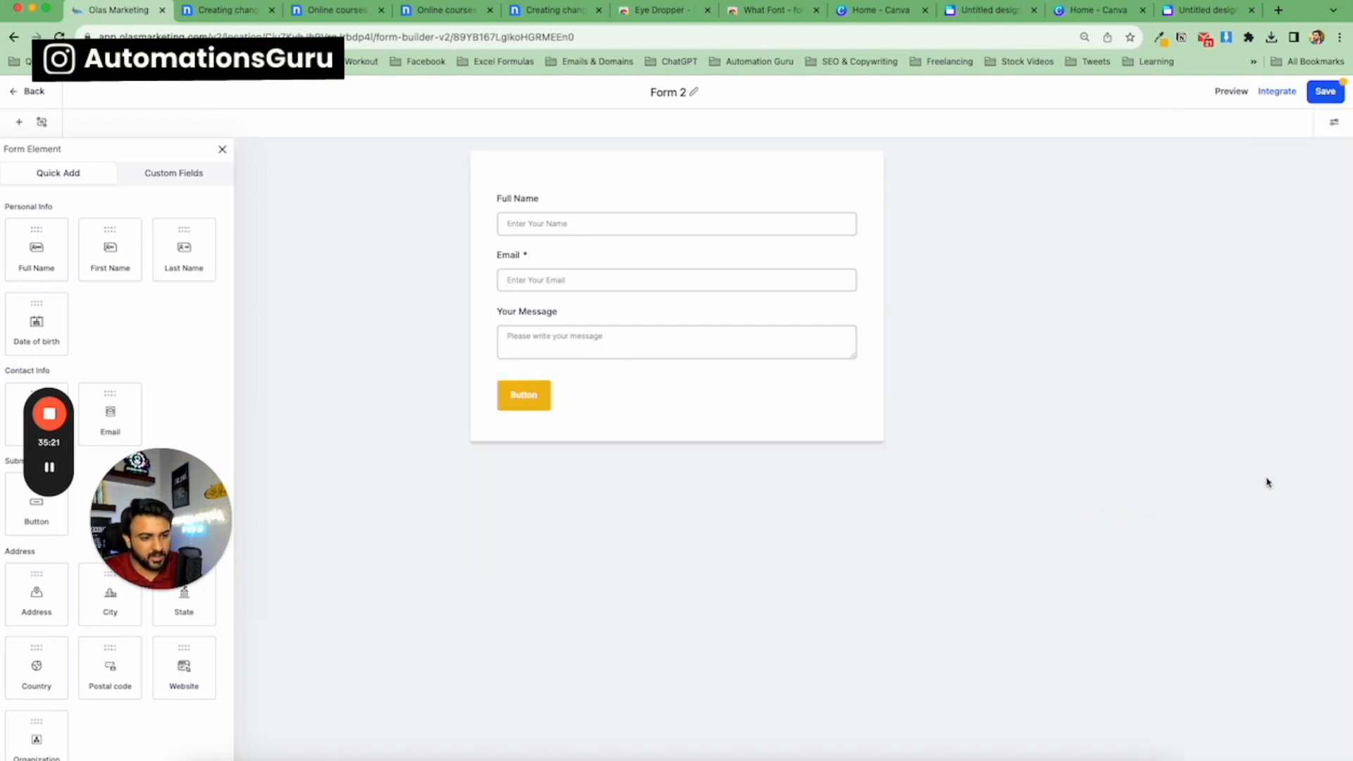
Make the button full width and set its corner radius to 59 px.
{"action": "left_click", "coordinate": [535, 395]}
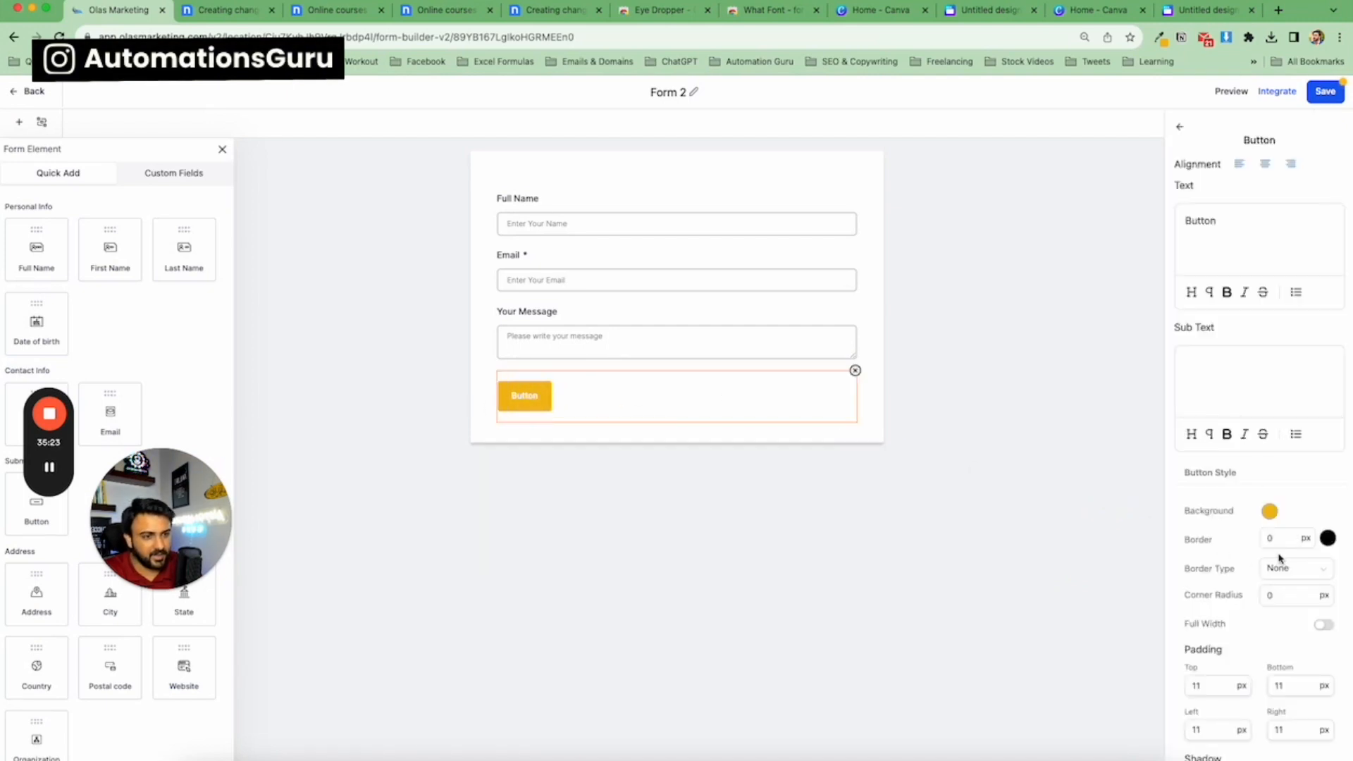
{"action": "left_click", "coordinate": [1325, 624]}
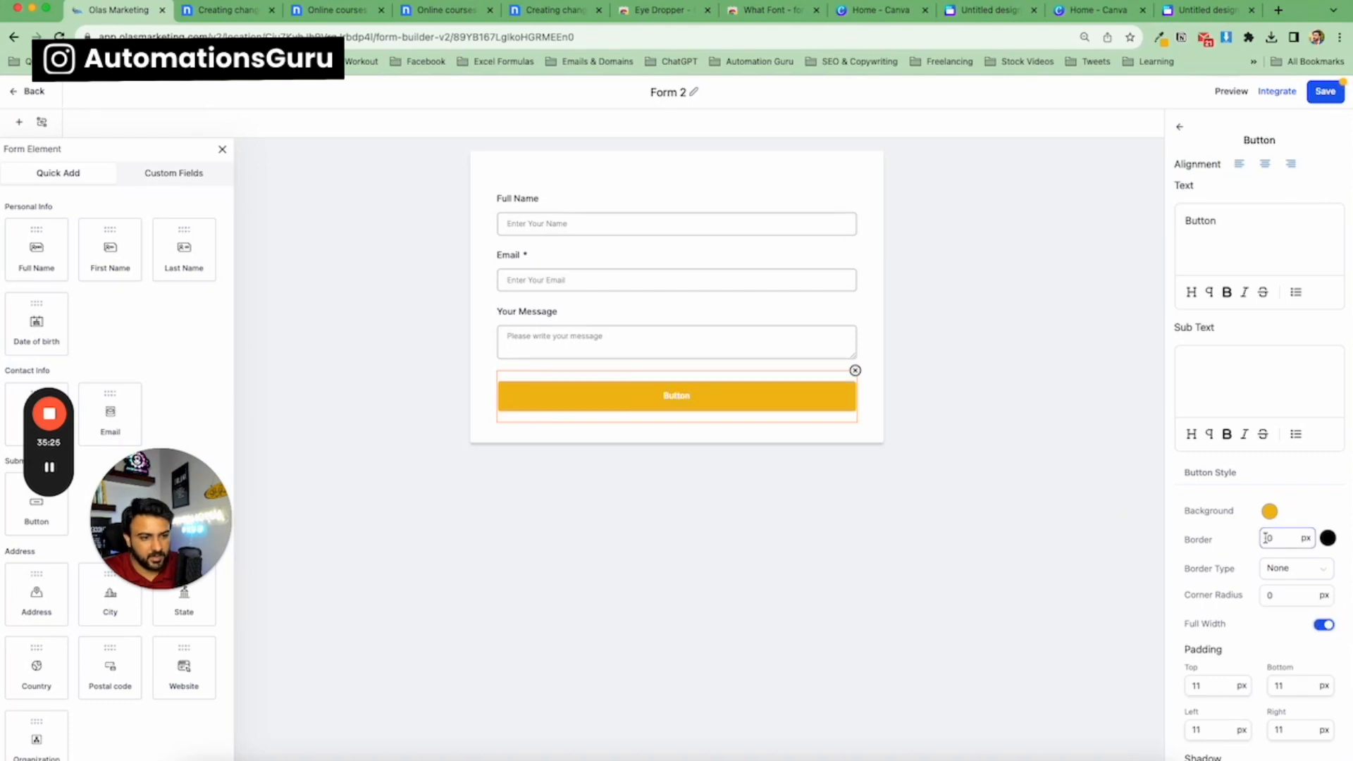
{"action": "scroll", "coordinate": [1276, 551], "scroll_direction": "down", "scroll_amount": 1}
{"action": "left_click", "coordinate": [1287, 565]}
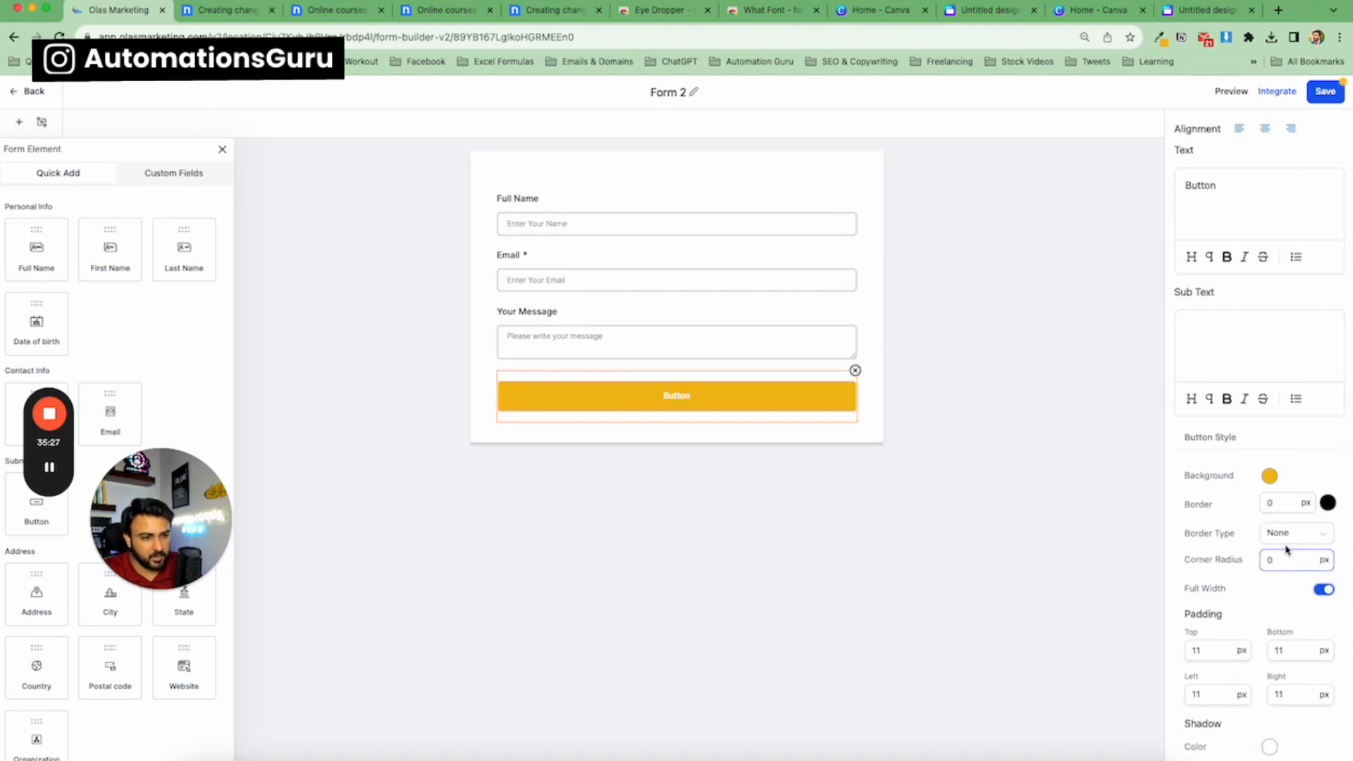
{"action": "double_click", "coordinate": [1269, 560]}
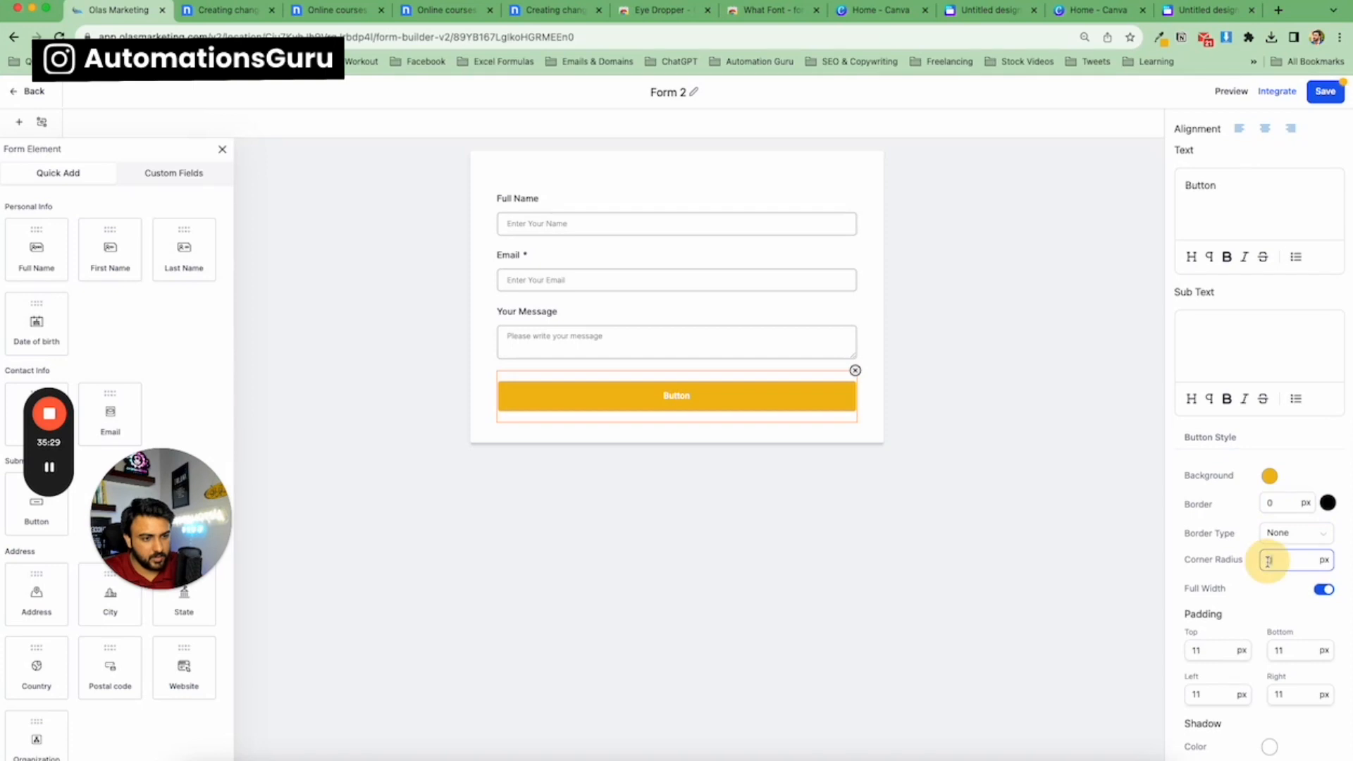
{"action": "type", "text": "5"}
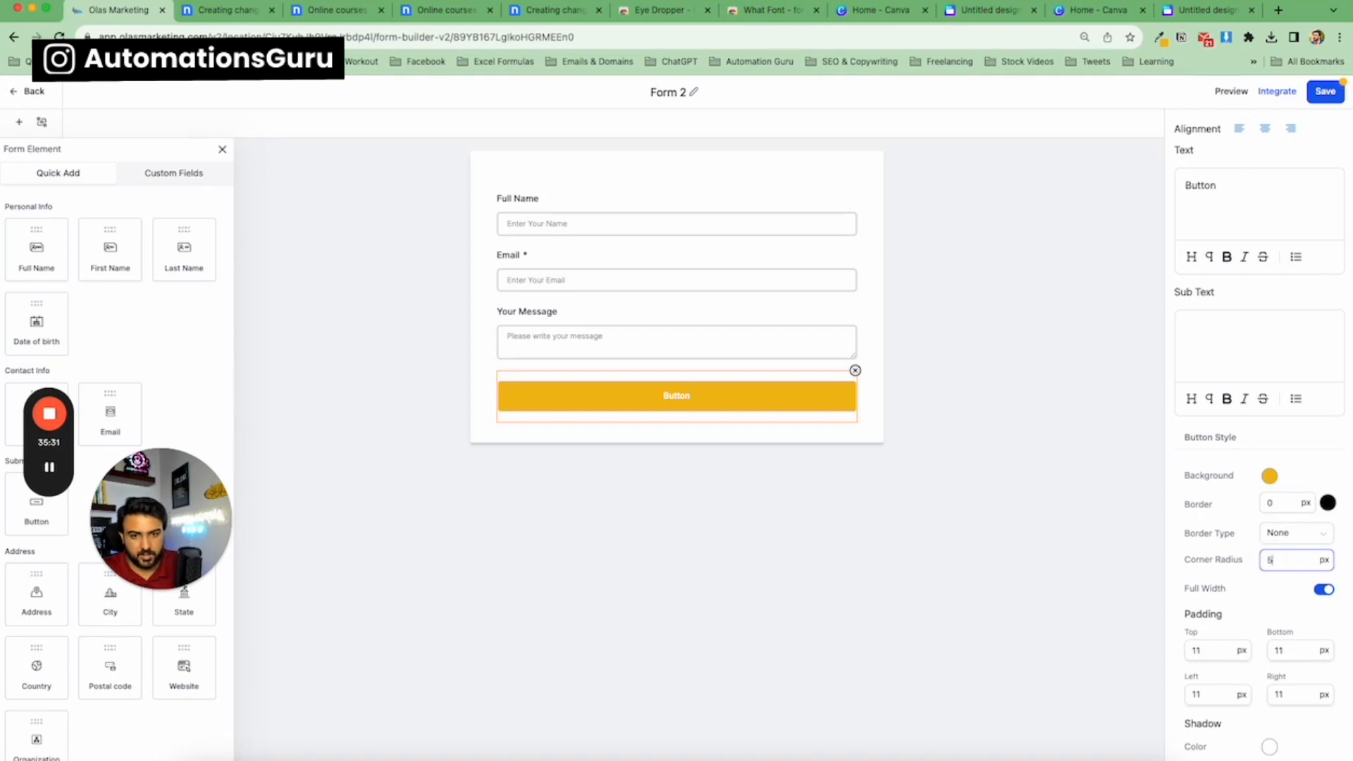
{"action": "type", "text": "9"}
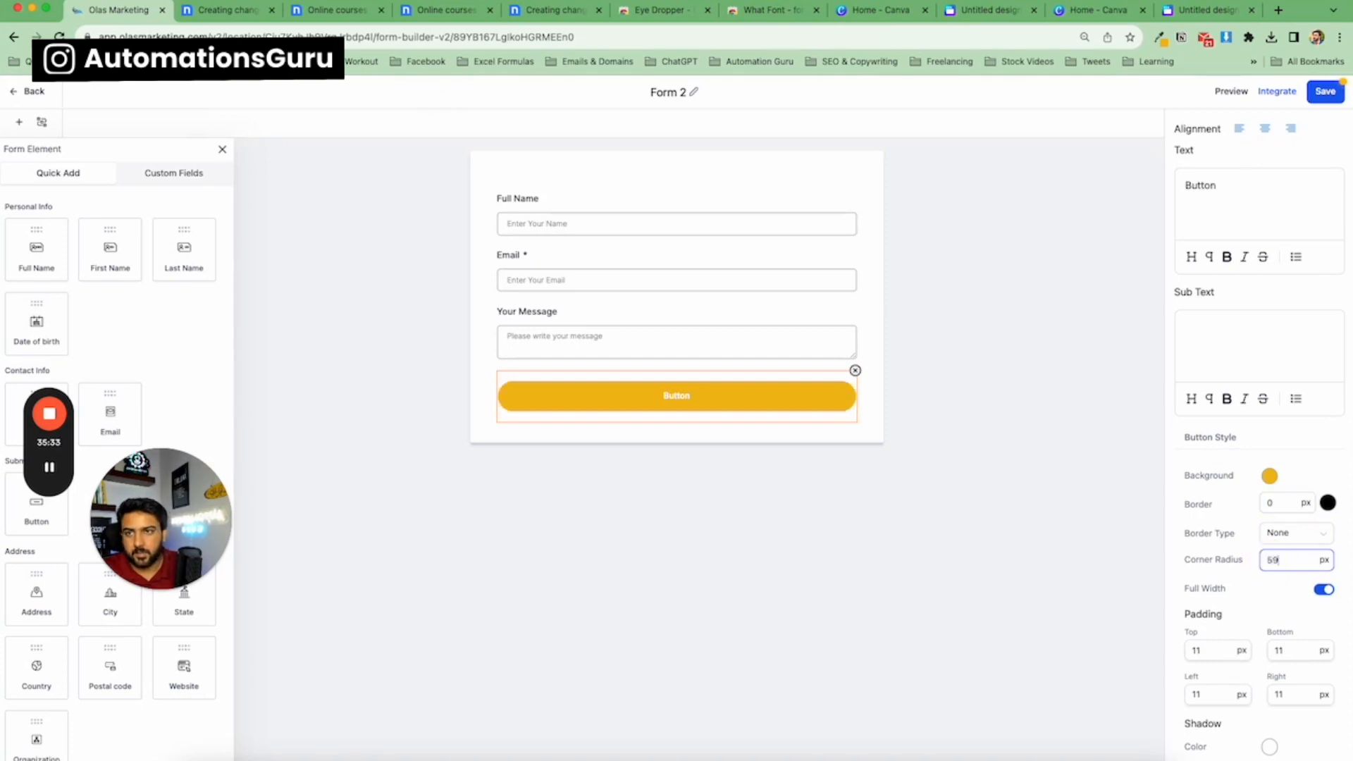
Change the button's text to SUBMIT.
{"action": "left_click", "coordinate": [226, 10]}
{"action": "left_click", "coordinate": [122, 14]}
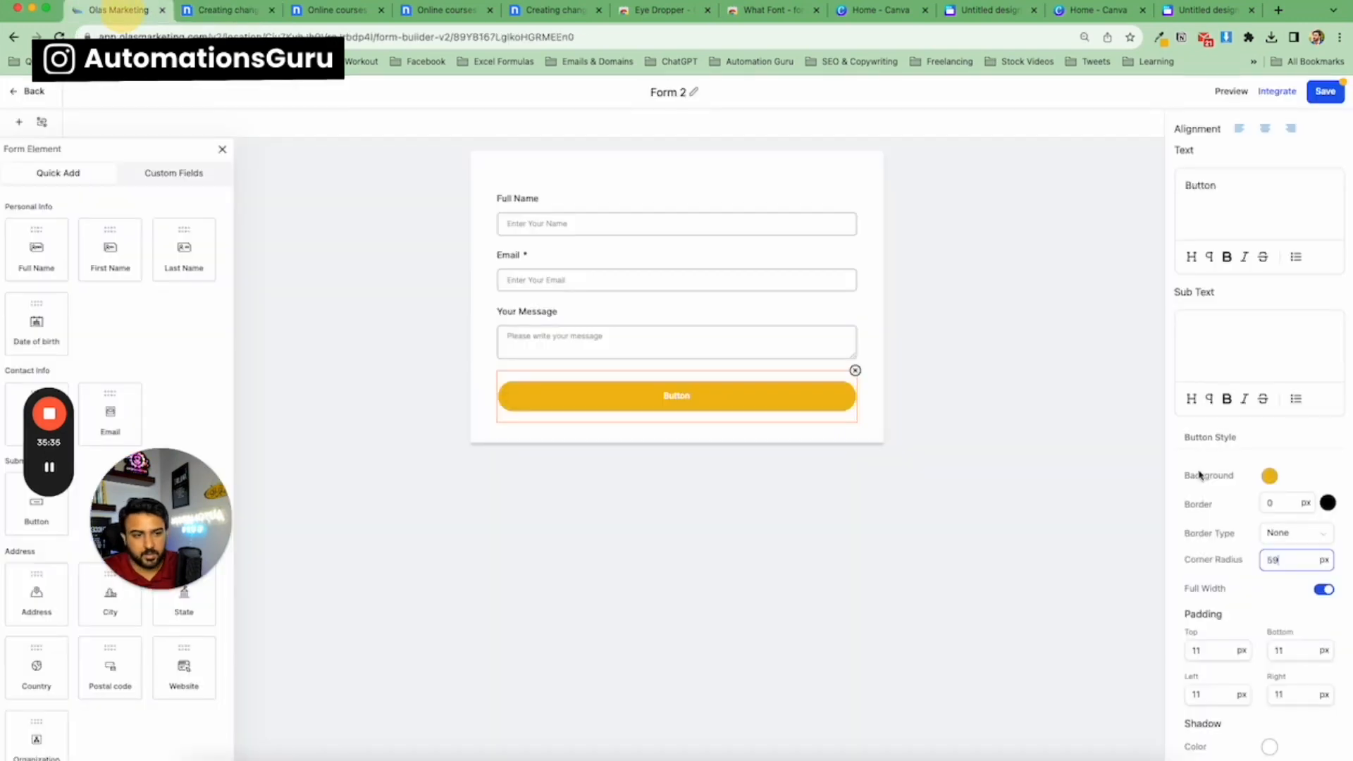
{"action": "scroll", "coordinate": [1202, 451], "scroll_direction": "up", "scroll_amount": 3}
{"action": "left_click", "coordinate": [1229, 231]}
{"action": "key", "text": "super+a"}
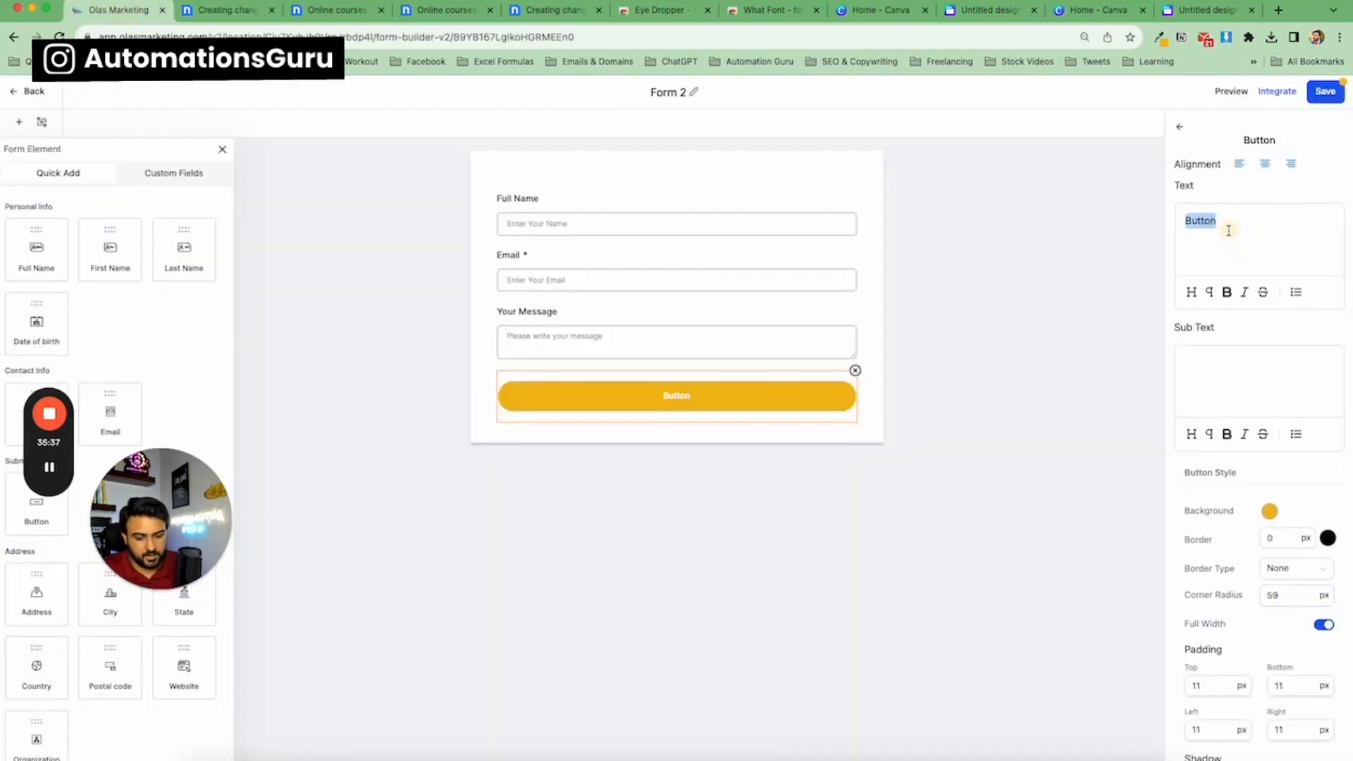
{"action": "type", "text": "su"}
{"action": "key", "text": "BackSpace"}
{"action": "key", "text": "BackSpace"}
{"action": "type", "text": "S"}
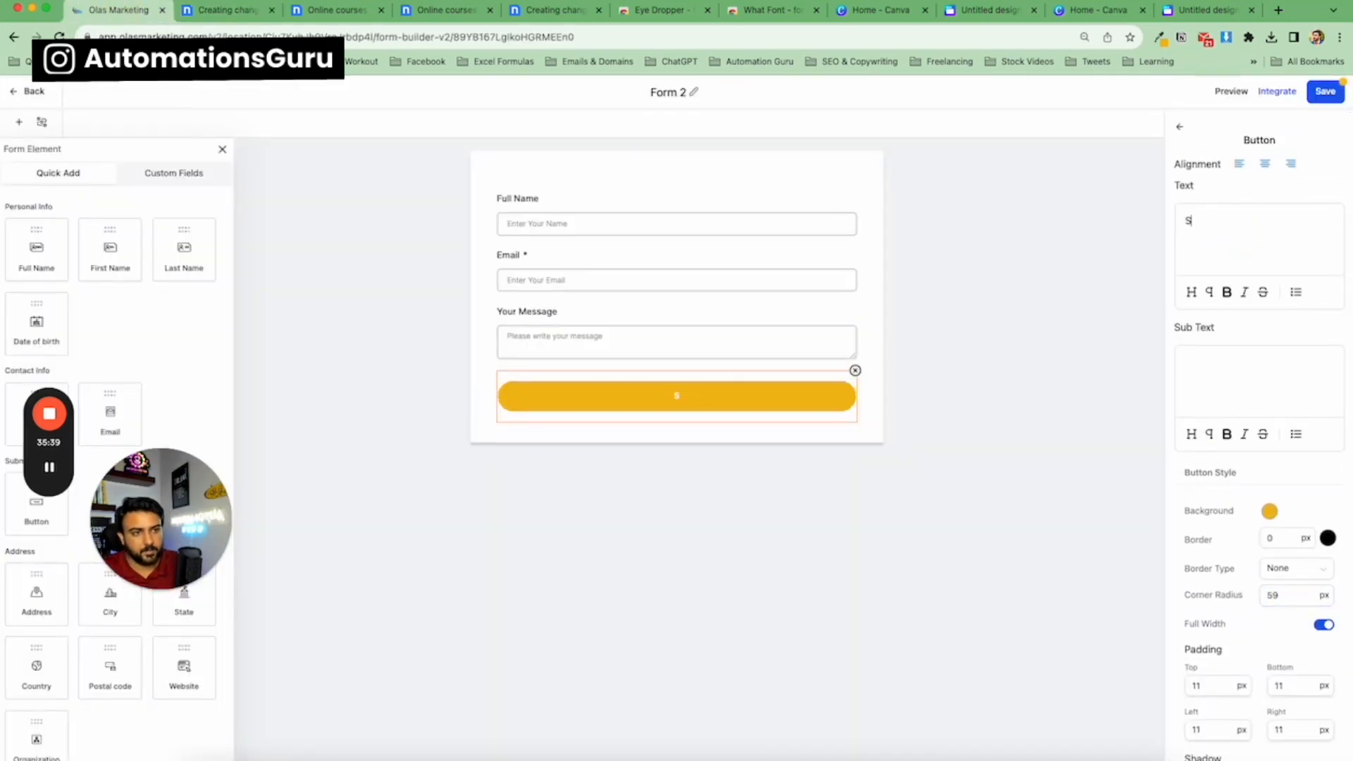
{"action": "type", "text": "UBMIT"}
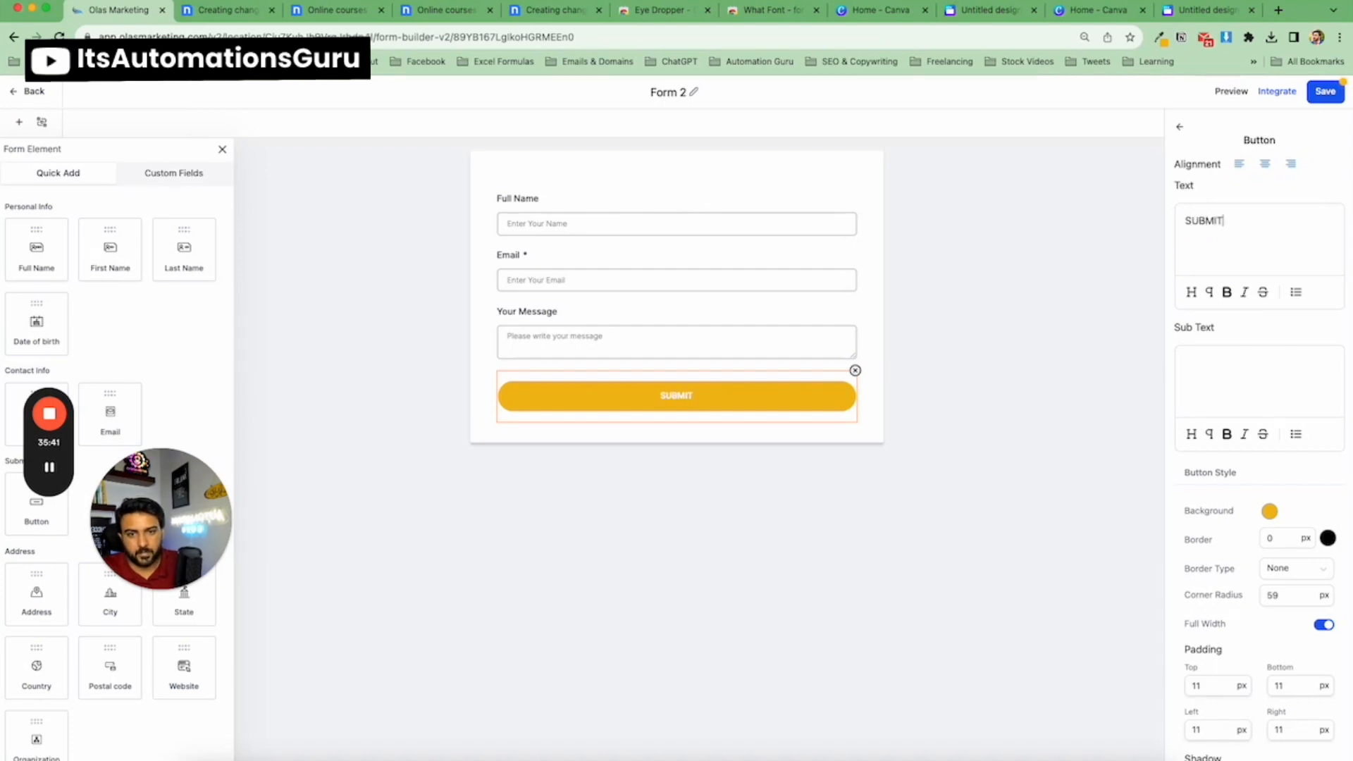
Set the button text colour to near-black #0D0C0CFF.
{"action": "scroll", "coordinate": [1274, 313], "scroll_direction": "down", "scroll_amount": 7}
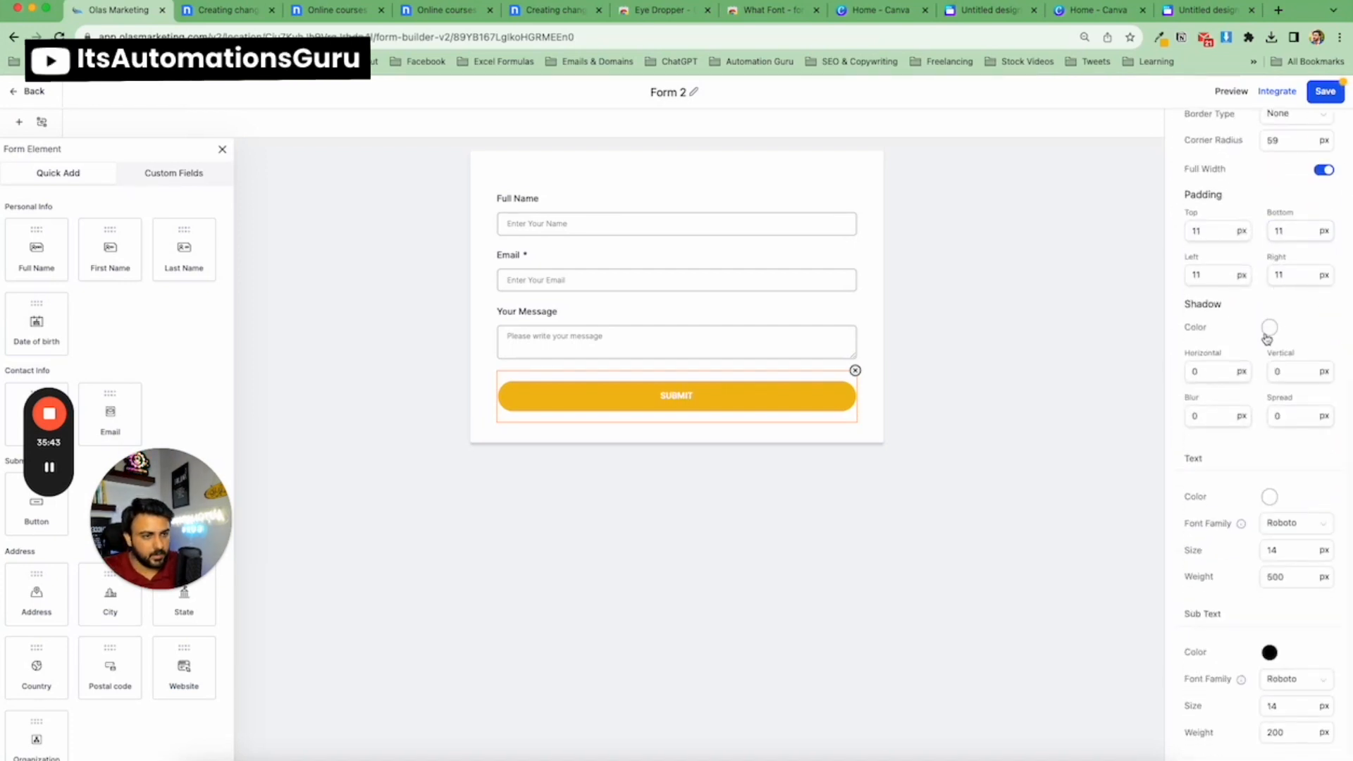
{"action": "left_click", "coordinate": [1269, 497]}
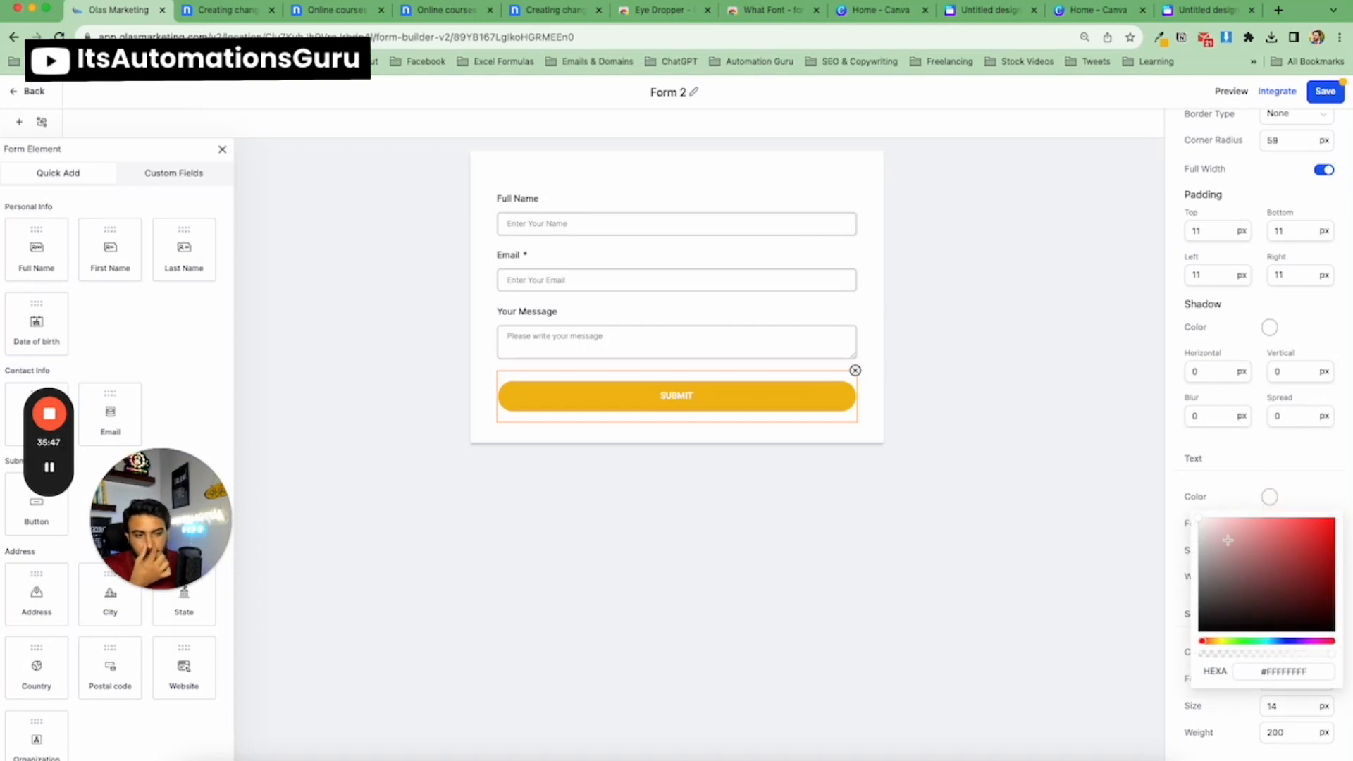
{"action": "left_click_drag", "start_coordinate": [1228, 540], "coordinate": [1201, 626]}
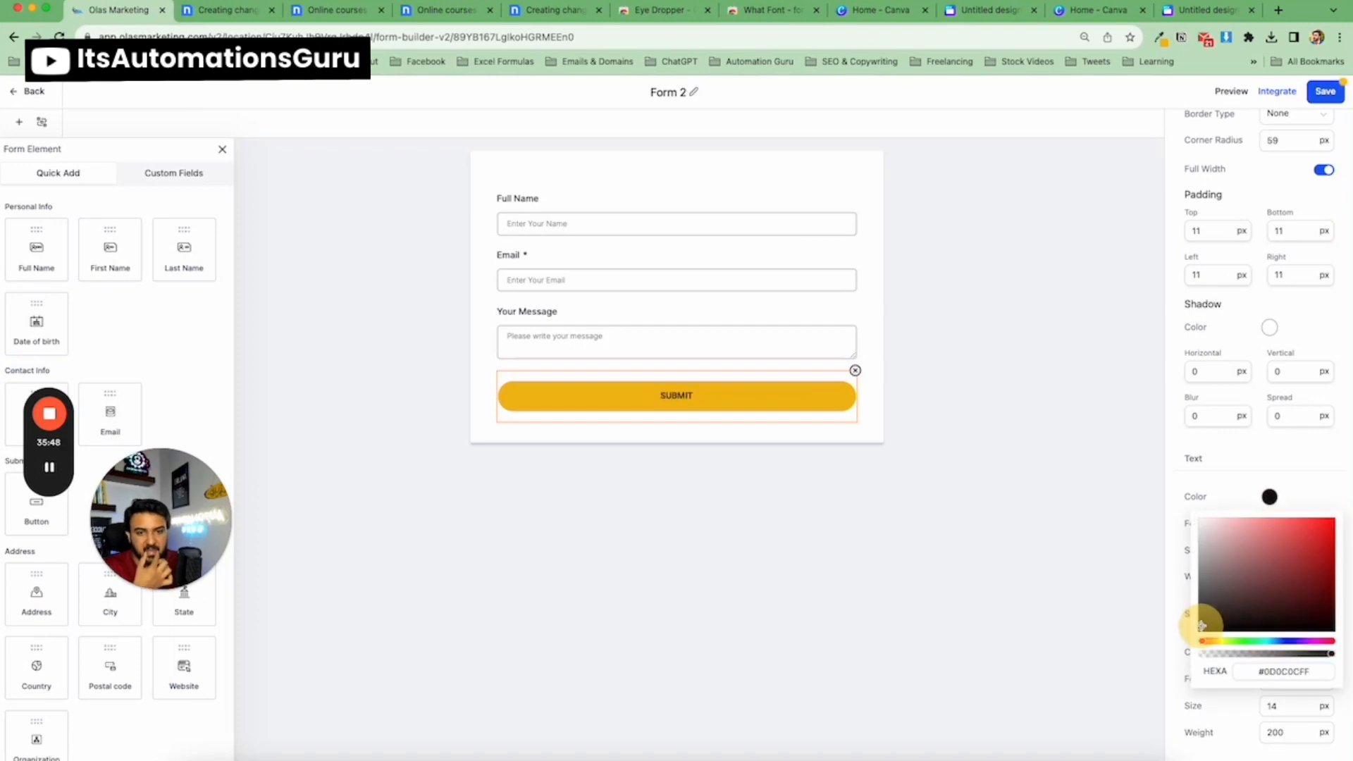
{"action": "left_click", "coordinate": [1091, 536]}
Set the button text size to 20 px and its weight to 600.
{"action": "left_click", "coordinate": [750, 404]}
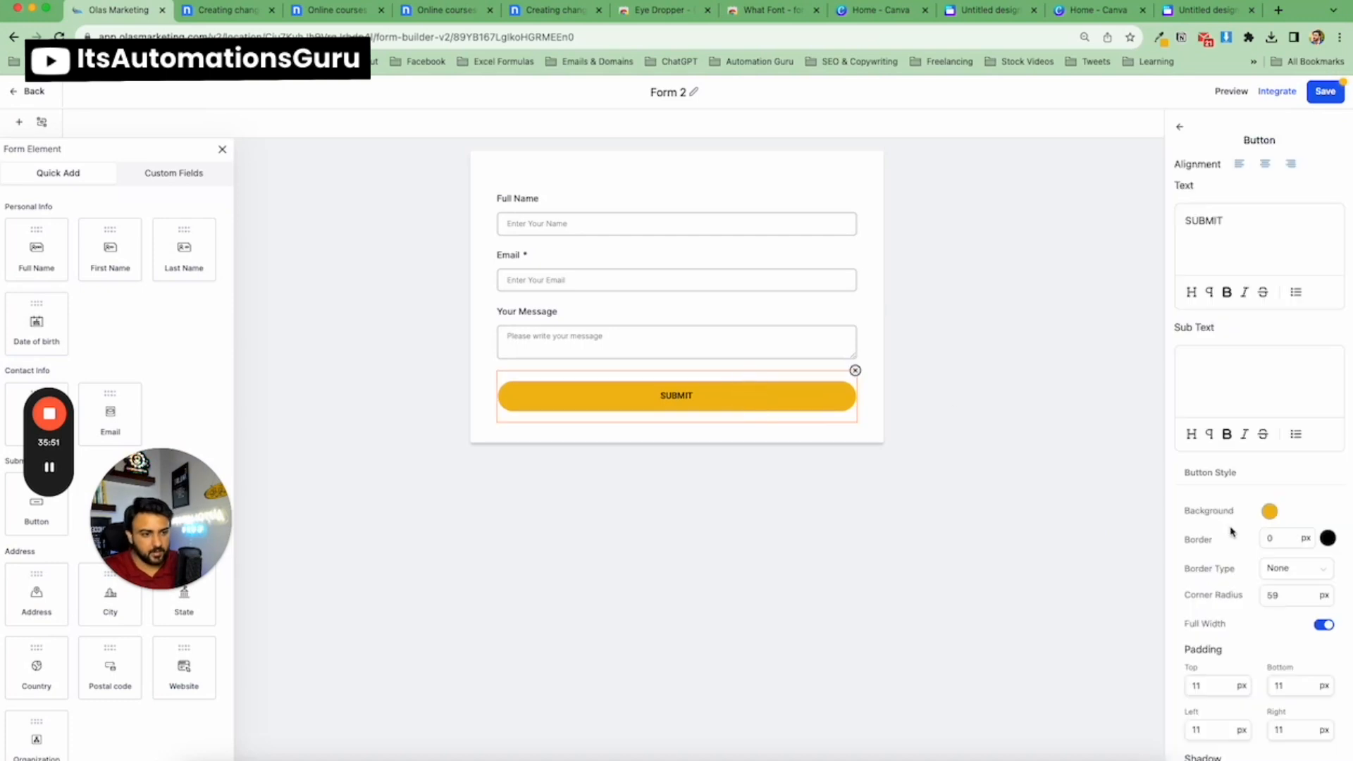
{"action": "scroll", "coordinate": [1228, 529], "scroll_direction": "down", "scroll_amount": 1}
{"action": "scroll", "coordinate": [1229, 519], "scroll_direction": "down", "scroll_amount": 6}
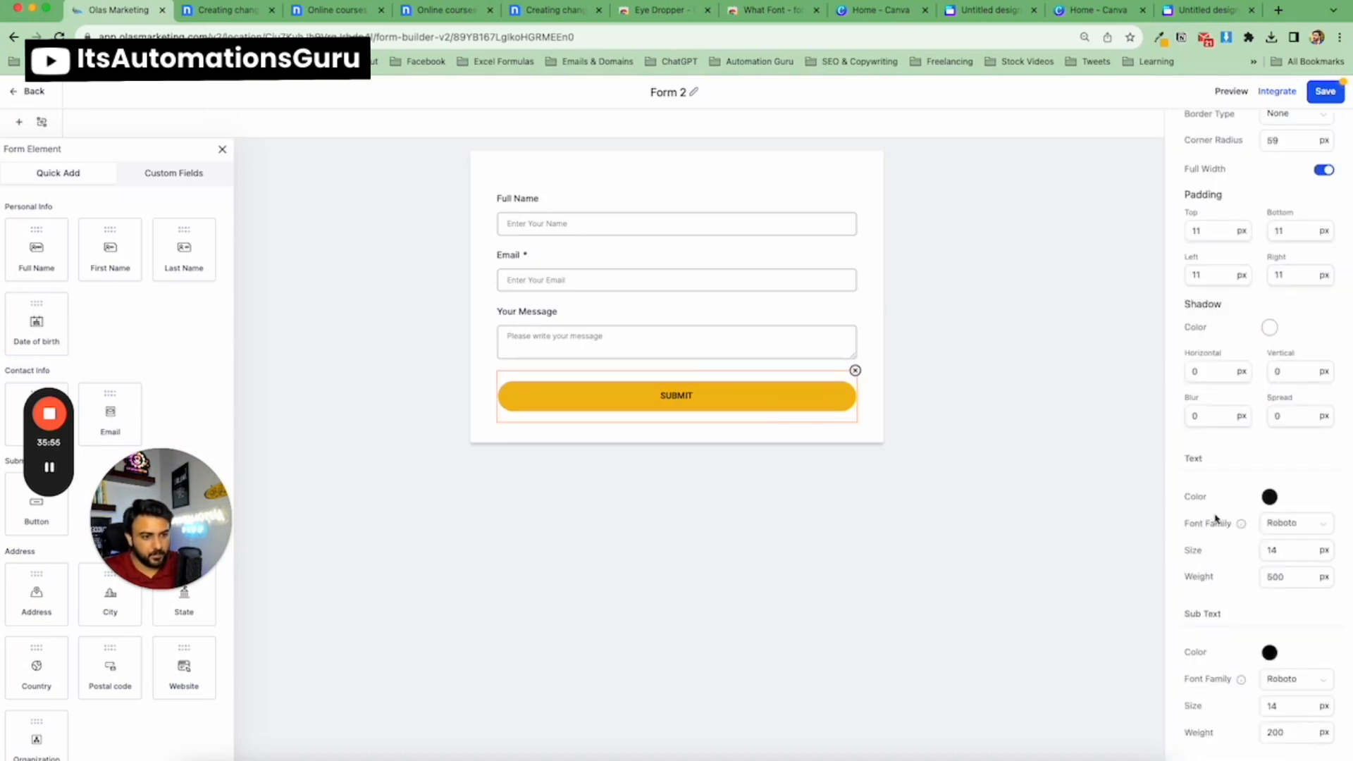
{"action": "double_click", "coordinate": [1273, 550]}
{"action": "type", "text": "2"}
{"action": "scroll", "coordinate": [1282, 550], "scroll_direction": "up", "scroll_amount": 1}
{"action": "type", "text": "0"}
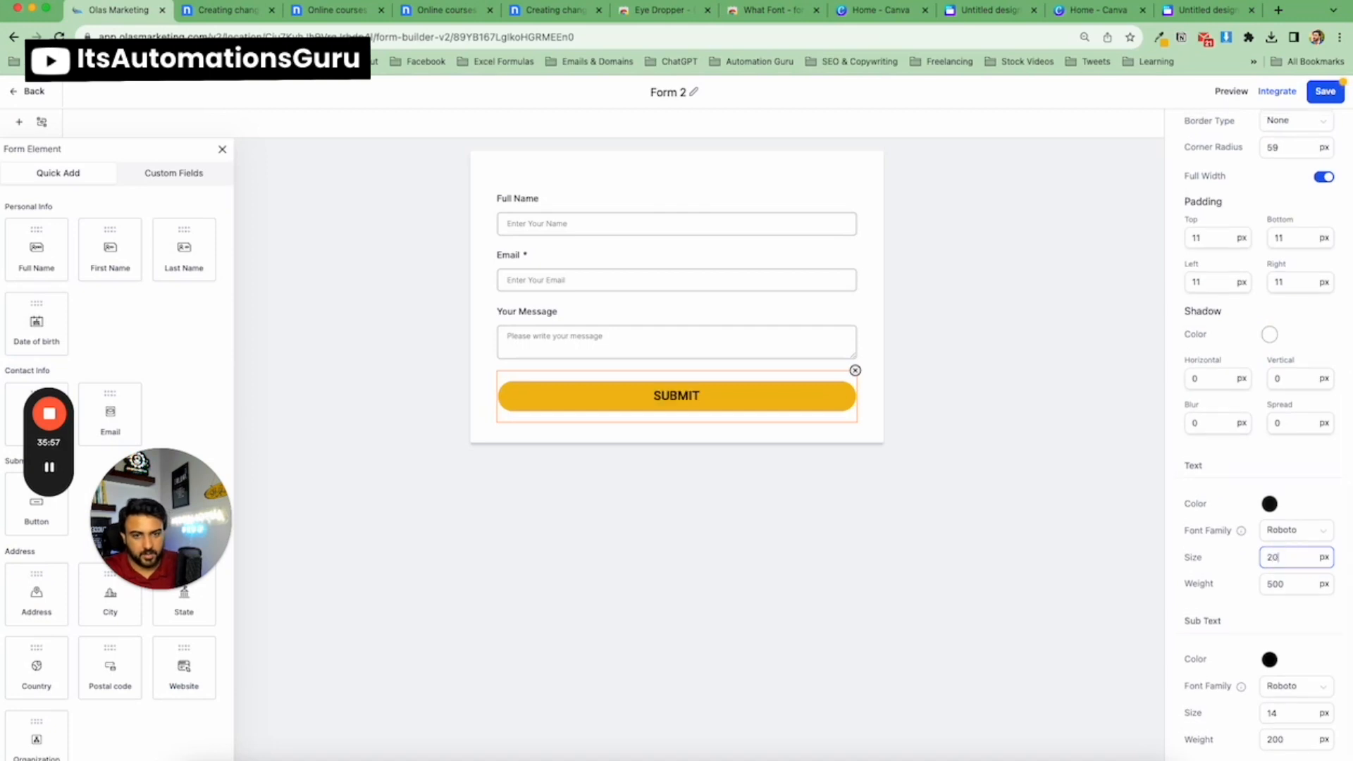
{"action": "double_click", "coordinate": [1275, 584]}
{"action": "type", "text": "600"}
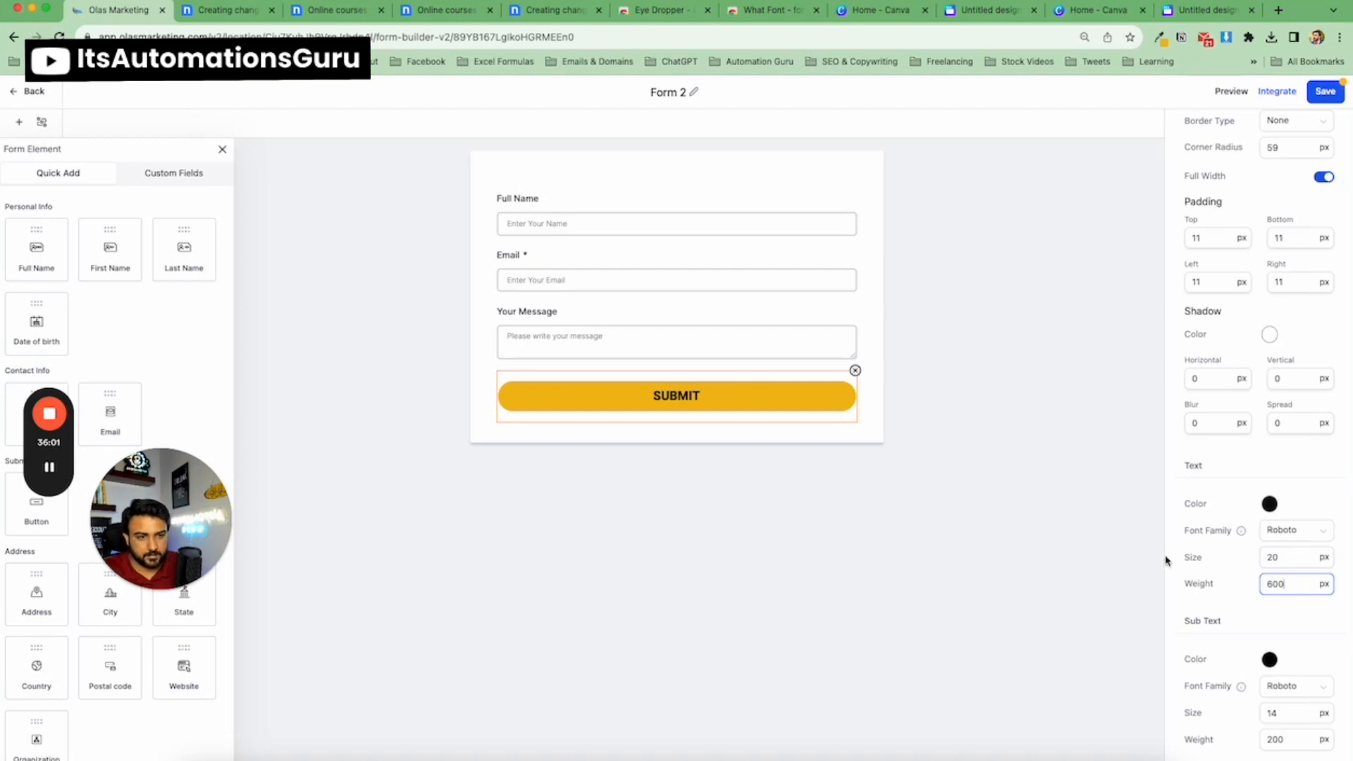
Set the button text font family to Poppins.
{"action": "left_click", "coordinate": [1321, 535]}
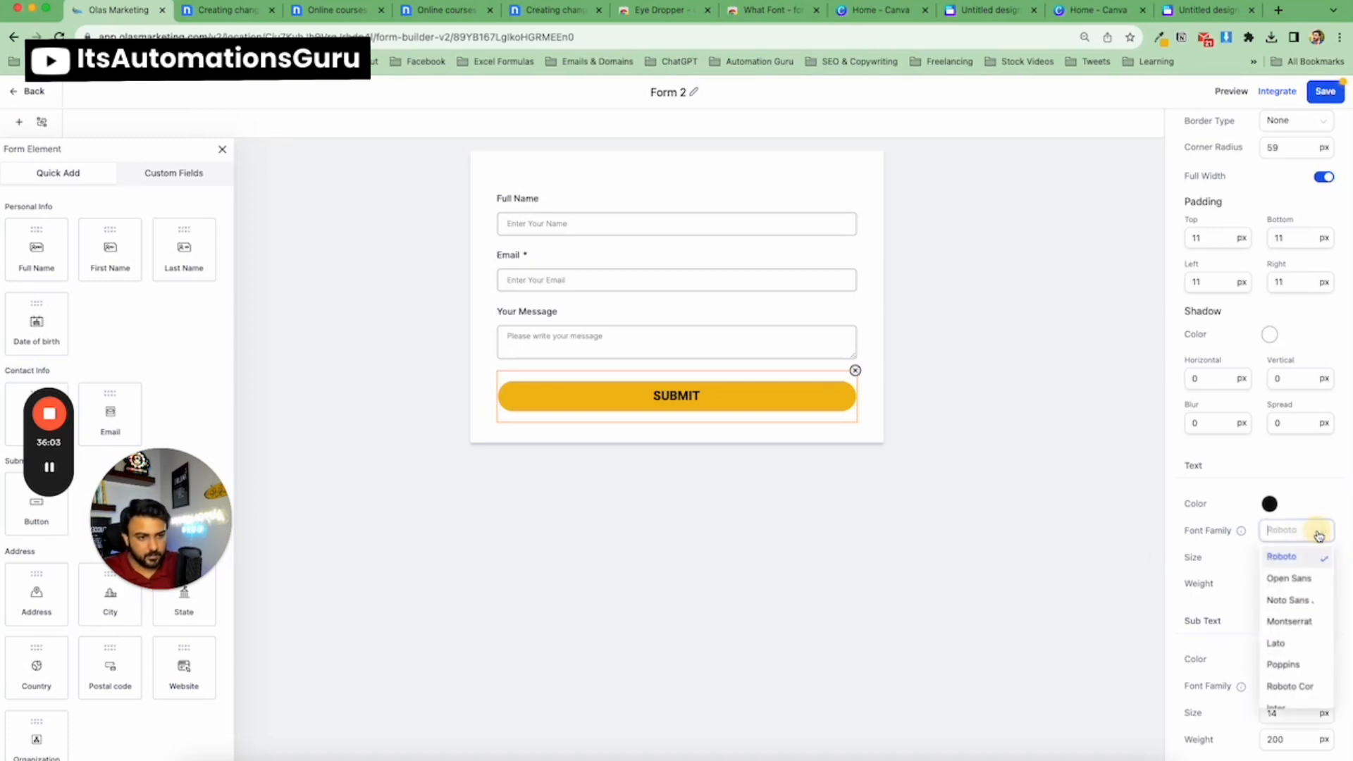
{"action": "left_click", "coordinate": [1292, 628]}
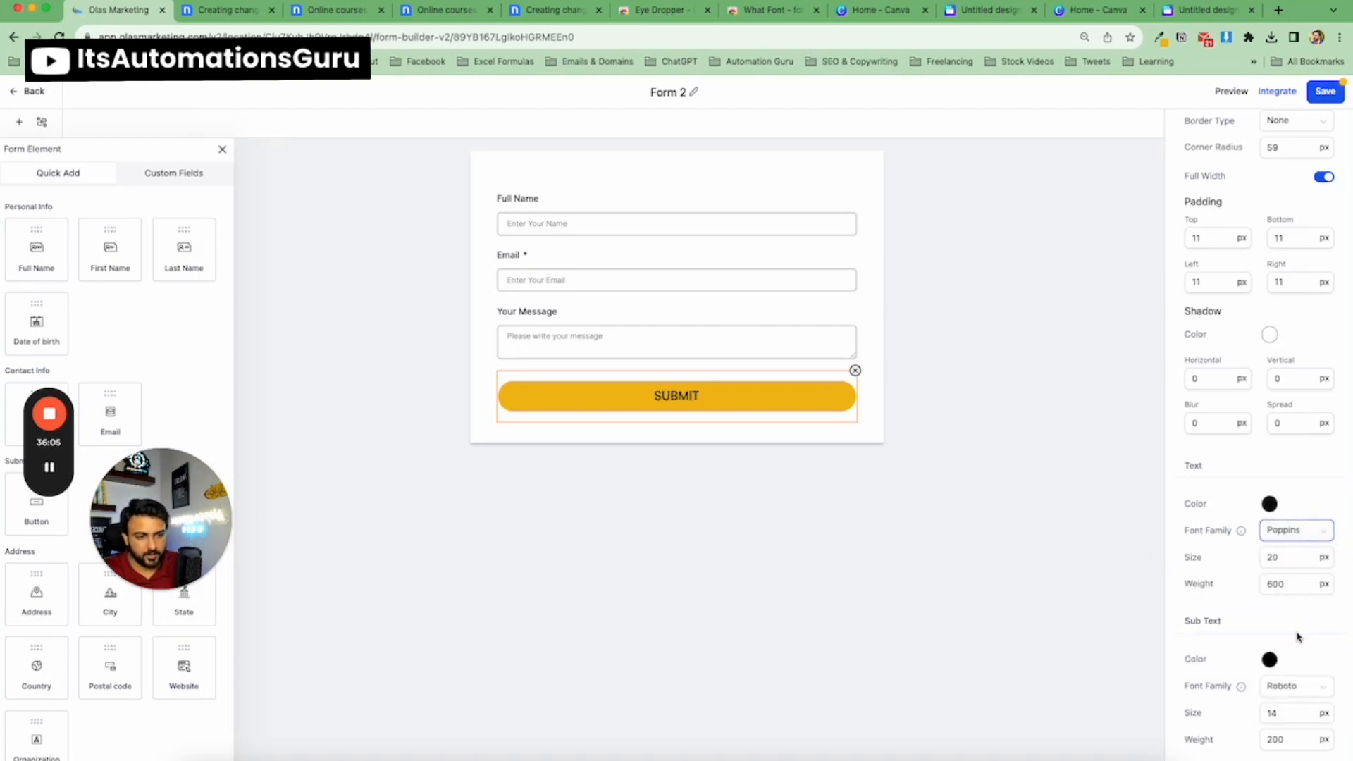
{"action": "left_click", "coordinate": [1054, 511]}
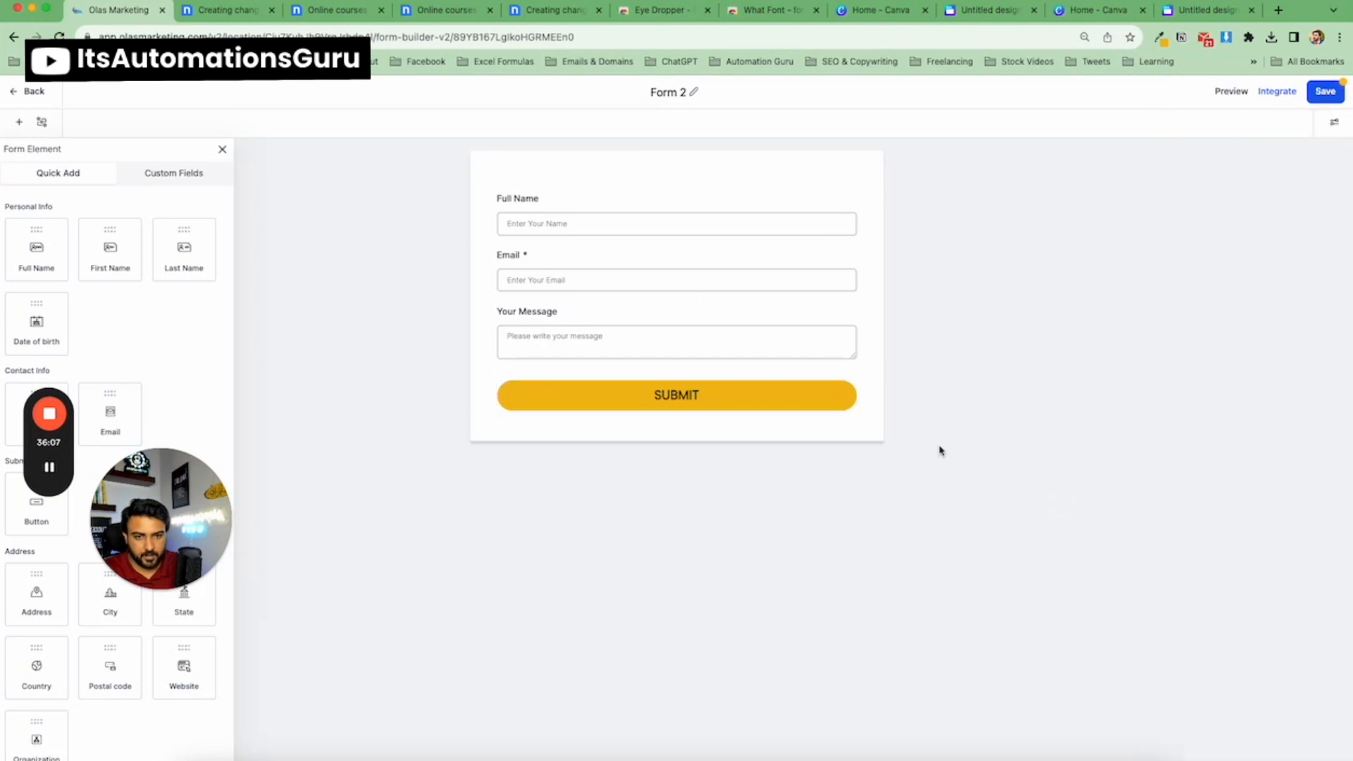
Compare with the template tab, then set the button text weight to 800.
{"action": "left_click", "coordinate": [215, 10]}
{"action": "left_click", "coordinate": [127, 10]}
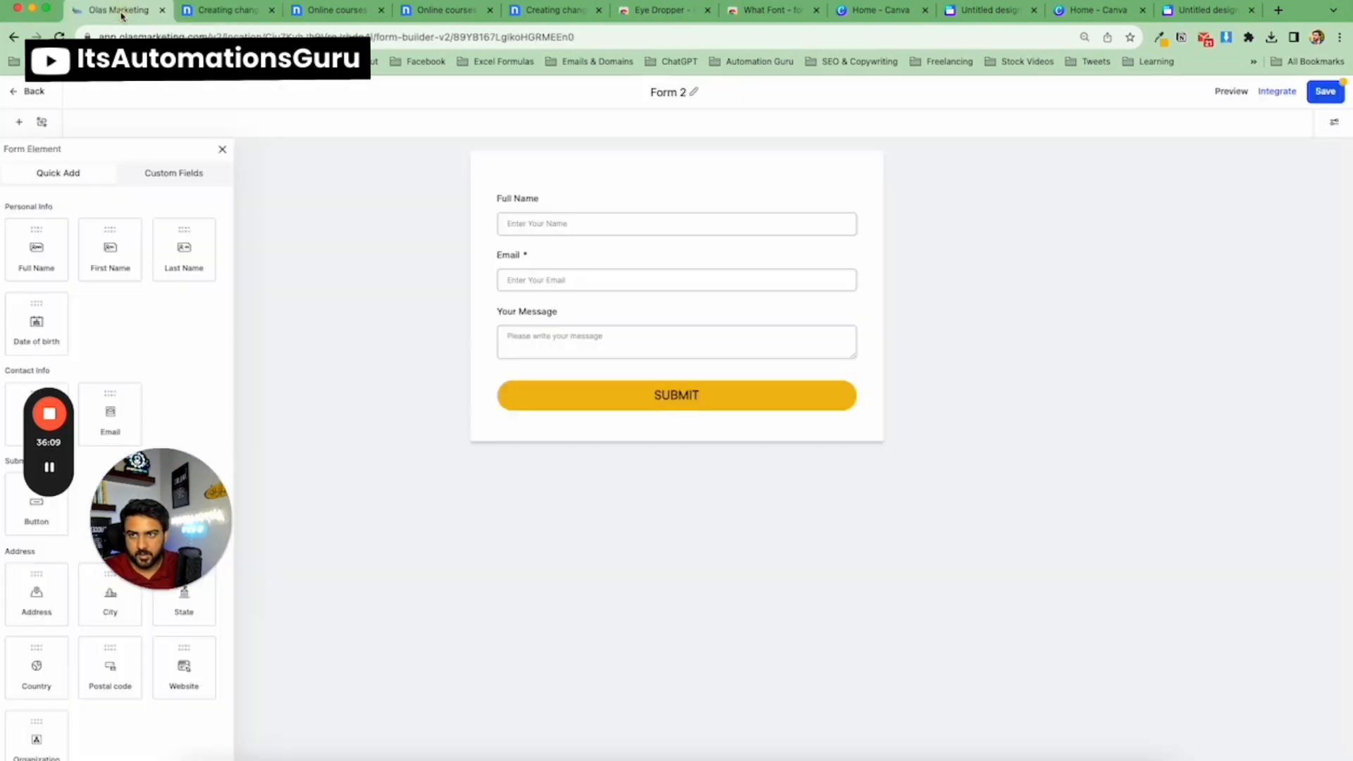
{"action": "left_click", "coordinate": [780, 408]}
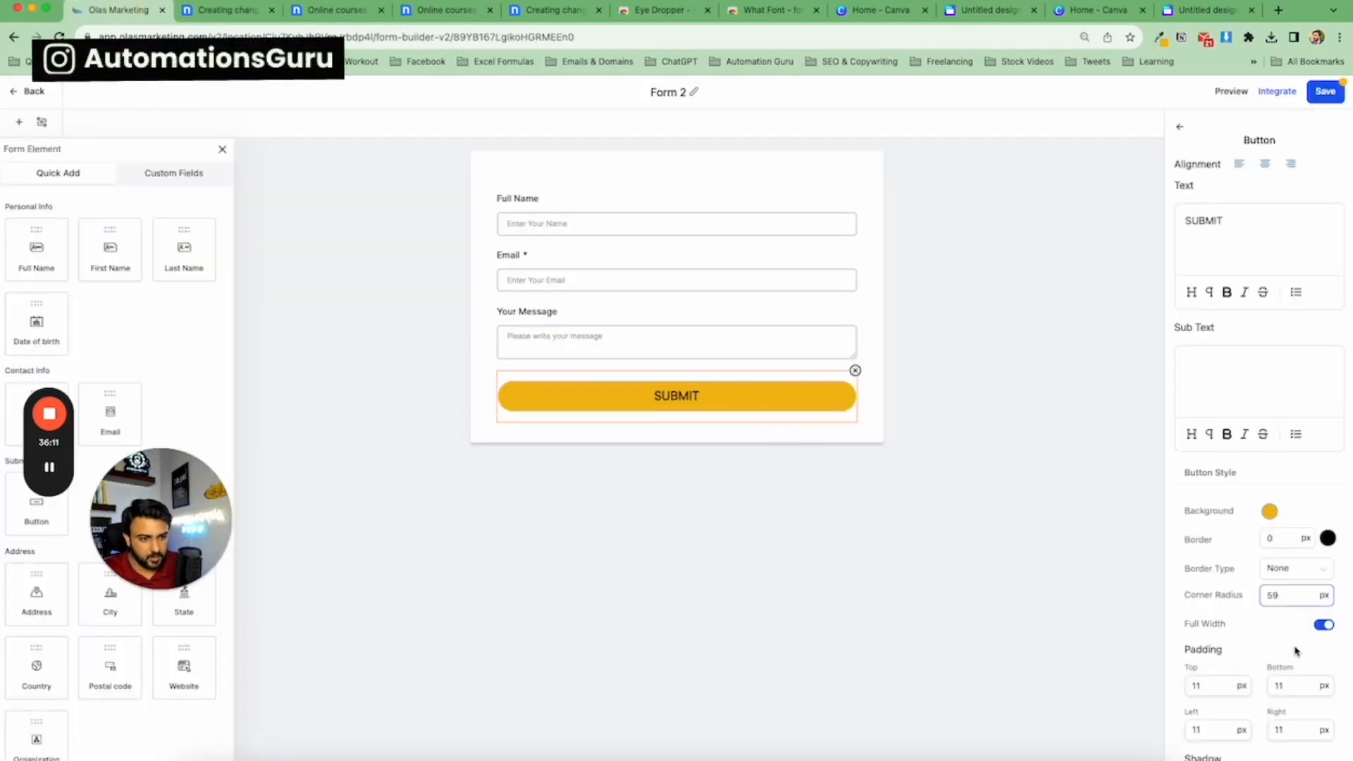
{"action": "scroll", "coordinate": [1274, 574], "scroll_direction": "down", "scroll_amount": 5}
{"action": "left_click", "coordinate": [1274, 575]}
{"action": "double_click", "coordinate": [1275, 576]}
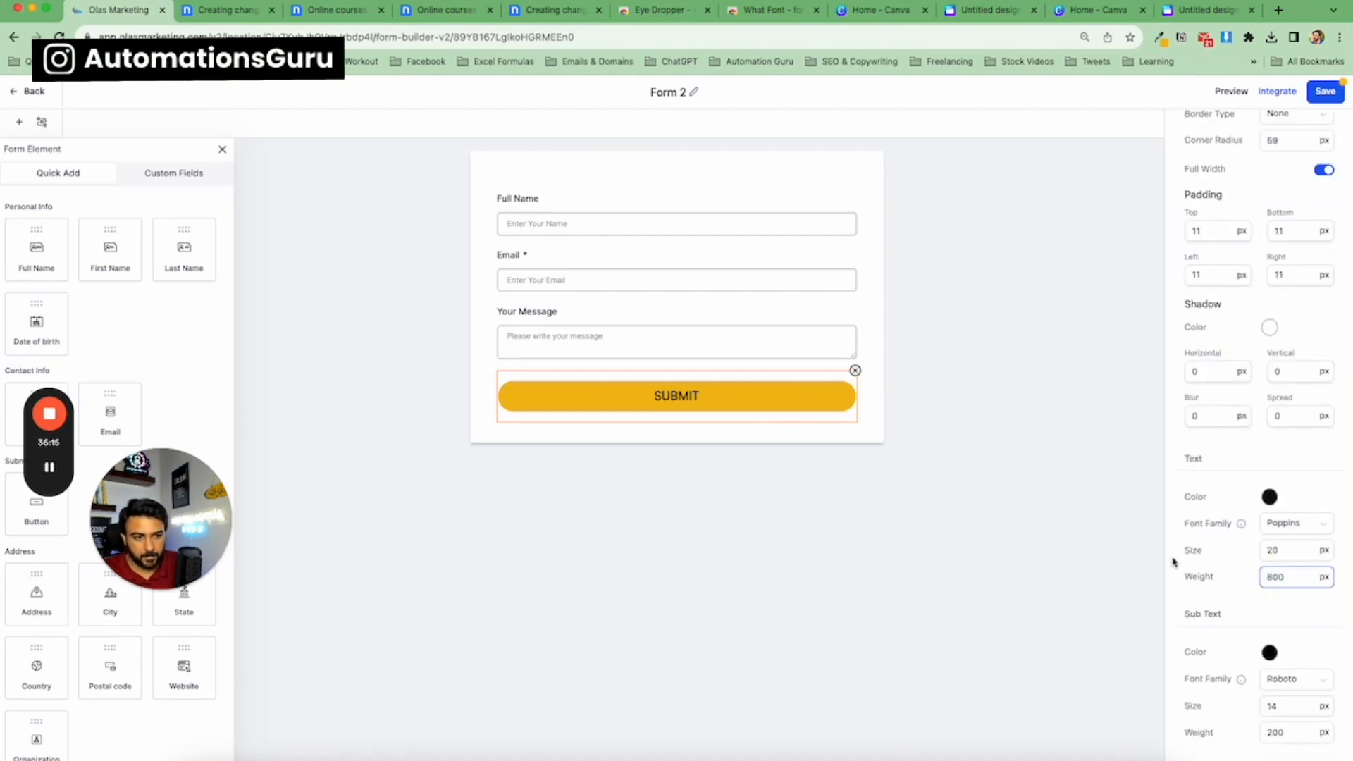
Change the button text font family to Arial and save the form.
{"action": "left_click", "coordinate": [1195, 555]}
{"action": "left_click", "coordinate": [1289, 528]}
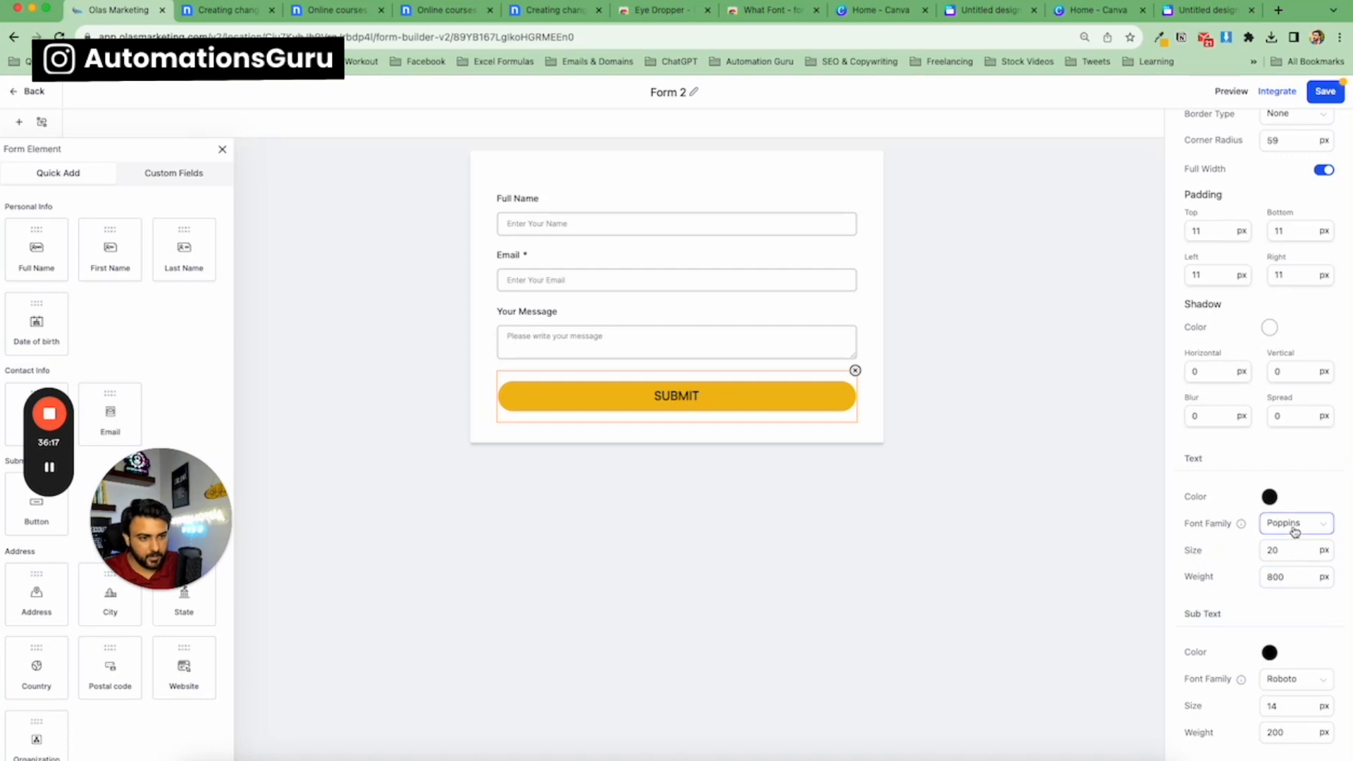
{"action": "scroll", "coordinate": [1295, 612], "scroll_direction": "down", "scroll_amount": 5}
{"action": "left_click", "coordinate": [1276, 601]}
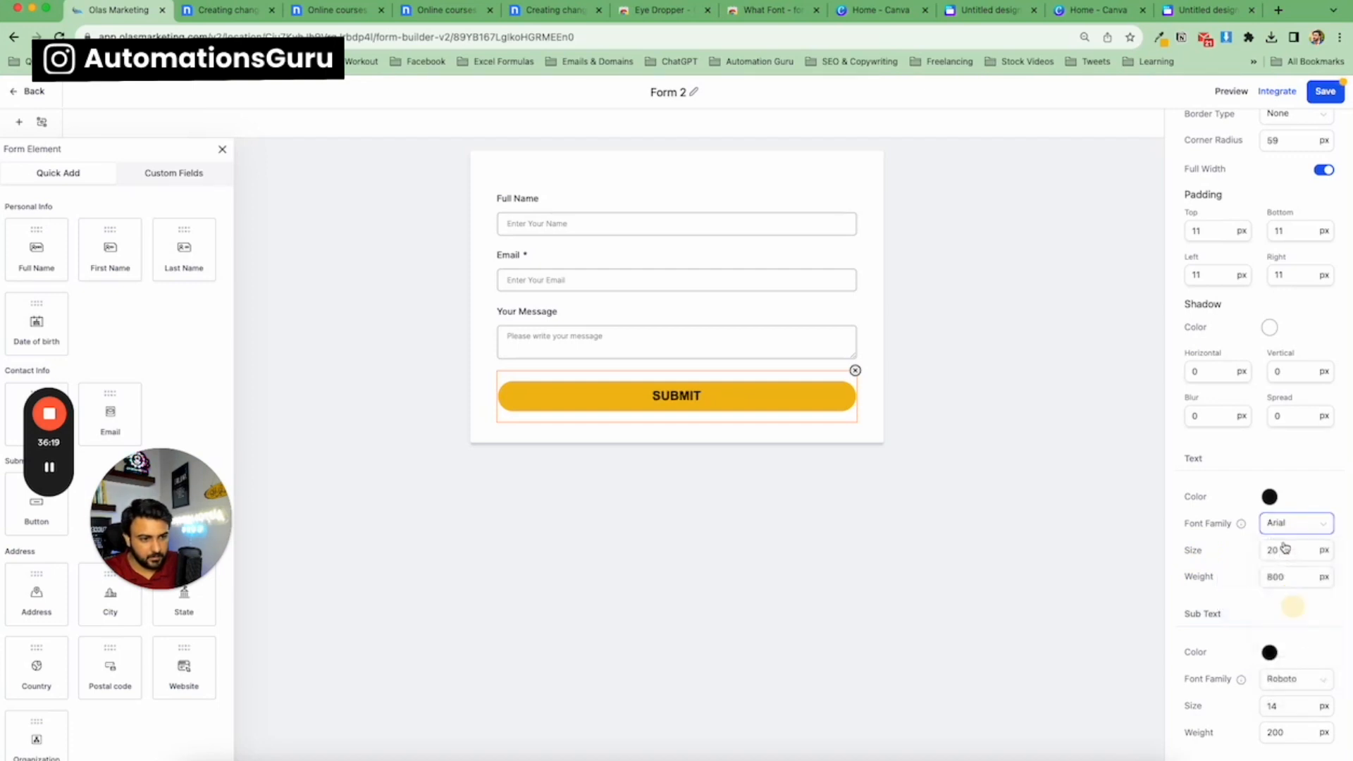
{"action": "left_click", "coordinate": [965, 494]}
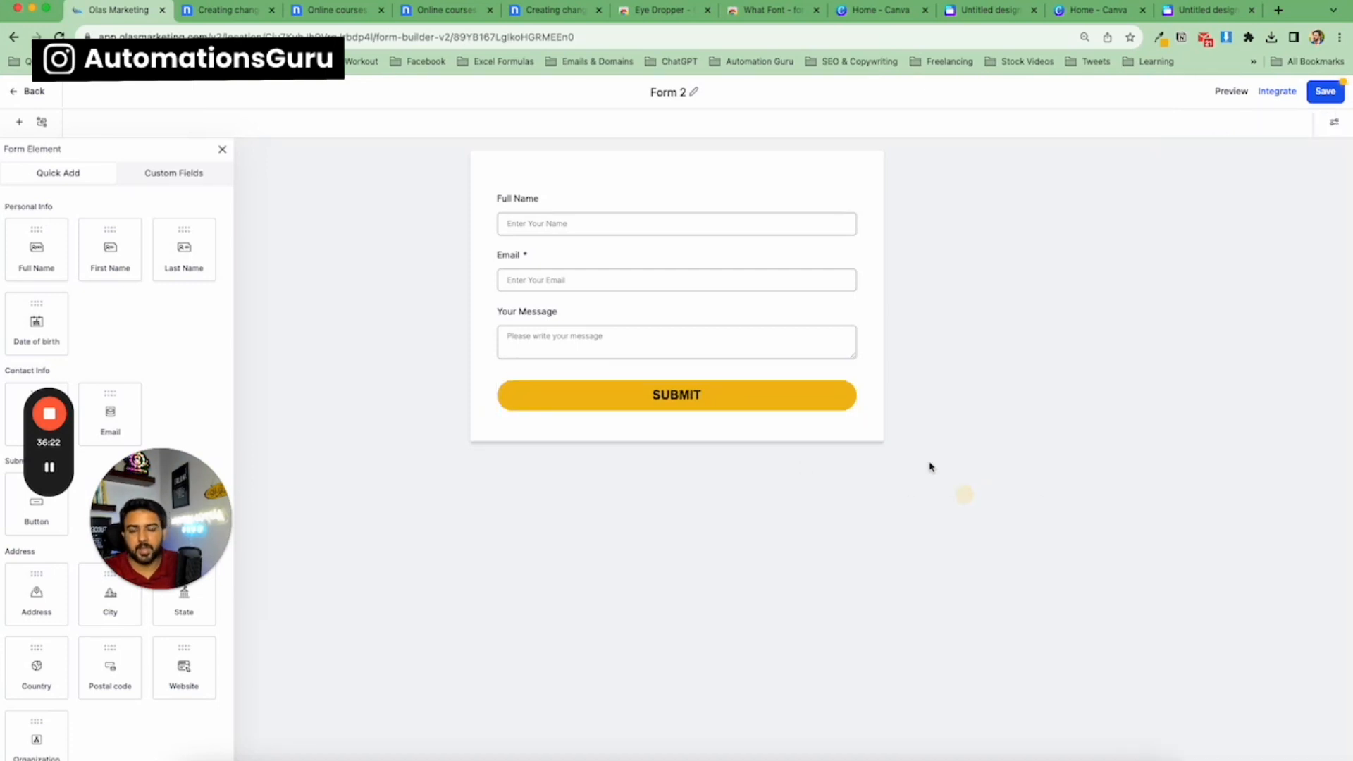
{"action": "left_click", "coordinate": [1326, 100]}
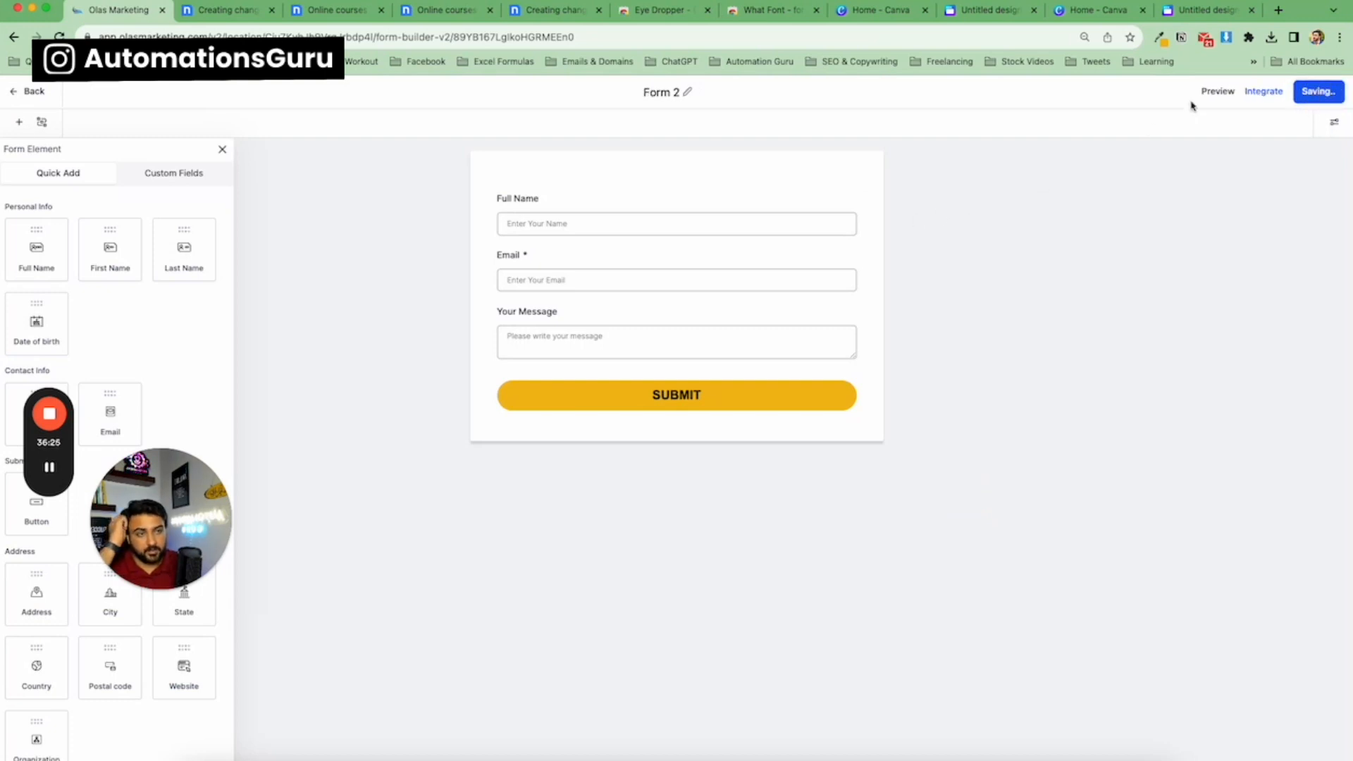
In the form's Styles & Options, turn off Show Label and Full Screen Mode, keeping Box input style, and save.
{"action": "left_click", "coordinate": [1336, 124]}
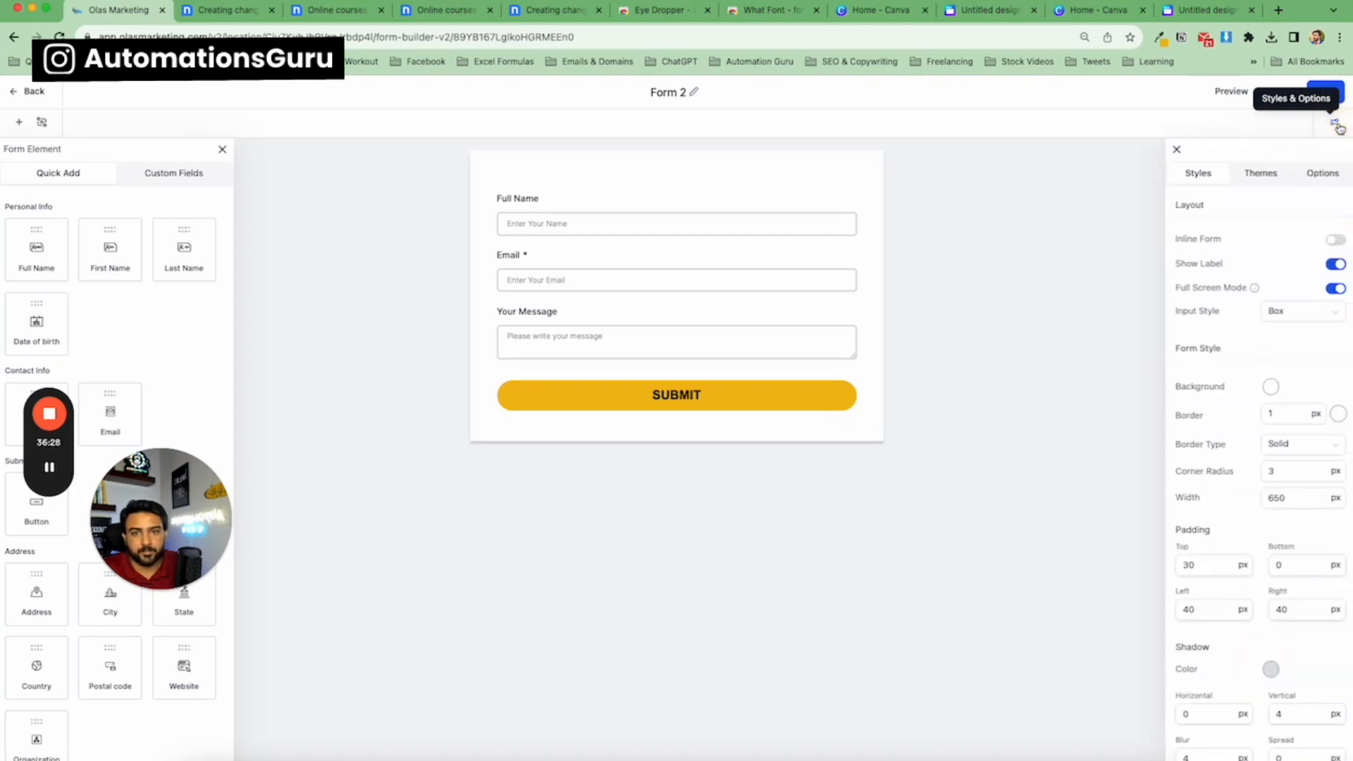
{"action": "left_click", "coordinate": [1333, 264]}
{"action": "left_click", "coordinate": [1332, 287]}
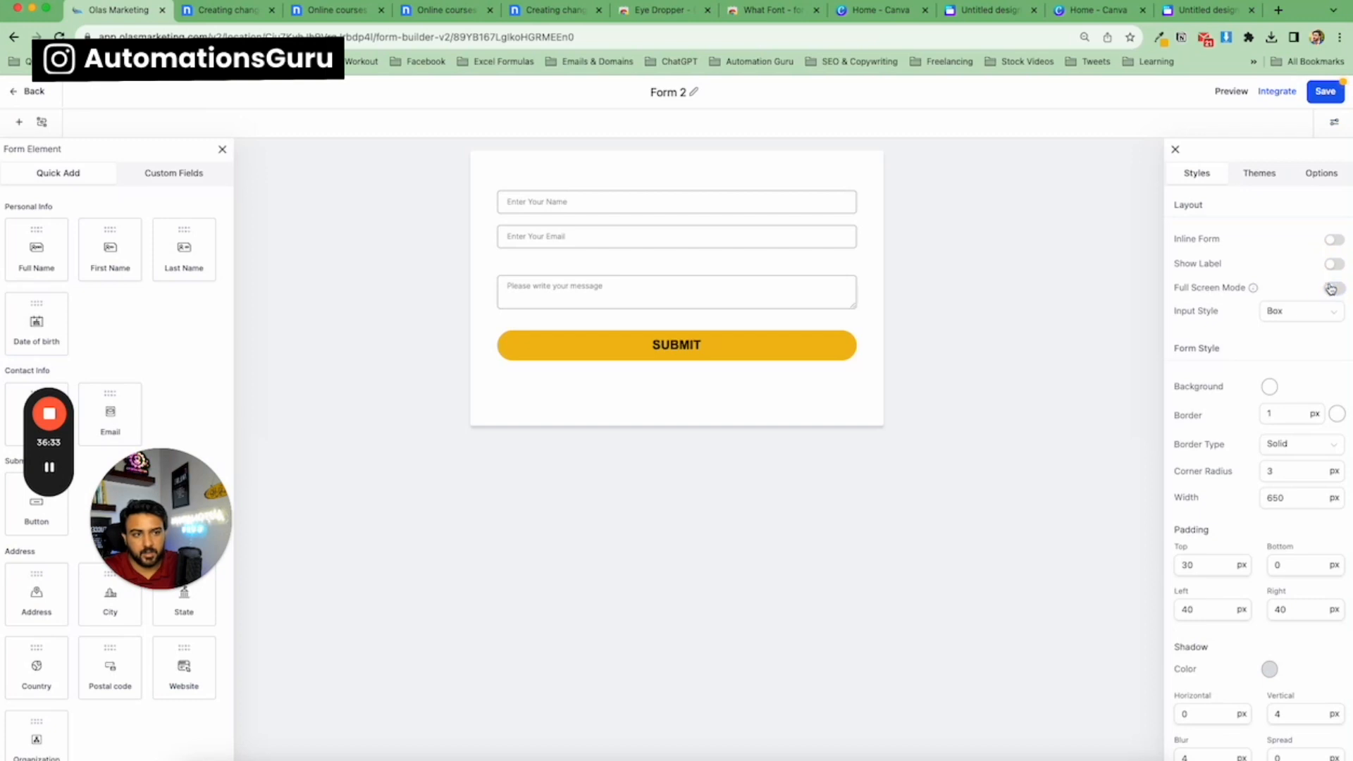
{"action": "left_click", "coordinate": [1323, 312]}
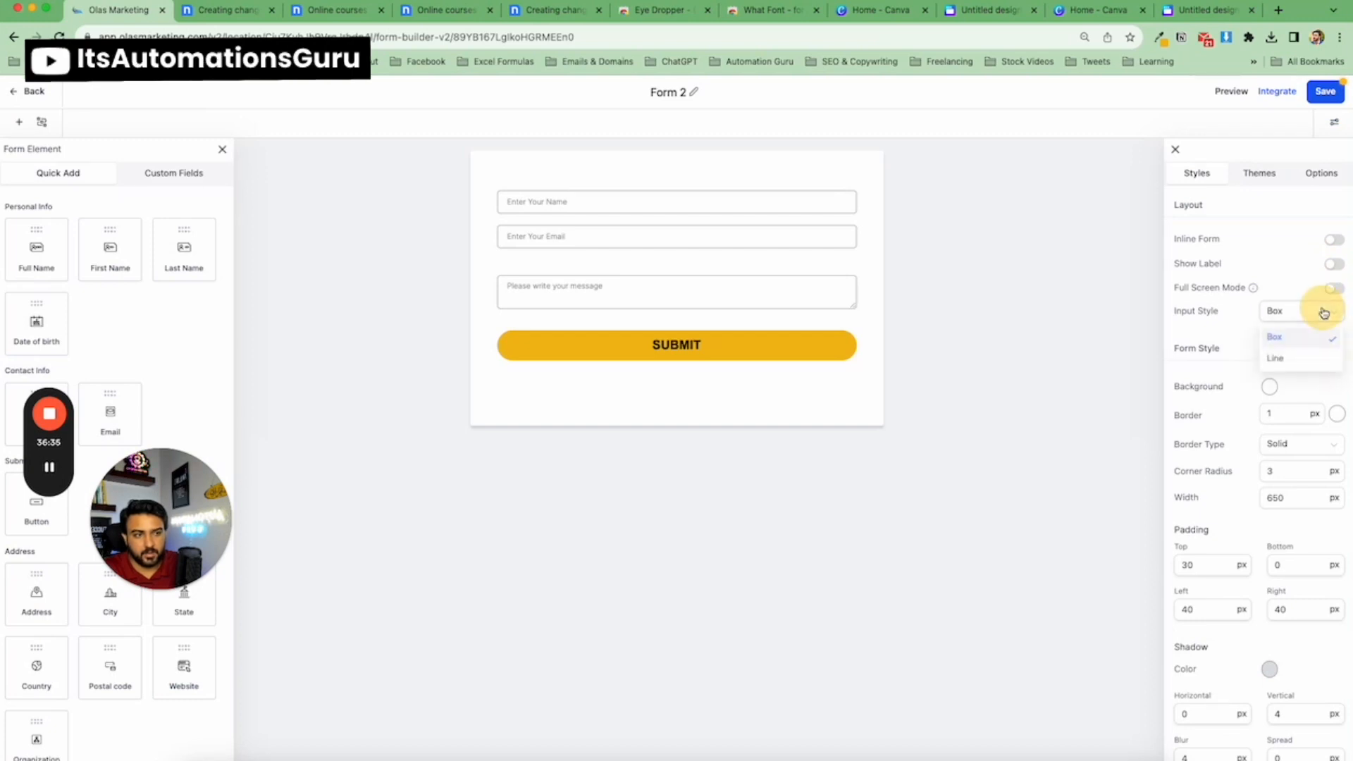
{"action": "left_click", "coordinate": [1303, 278]}
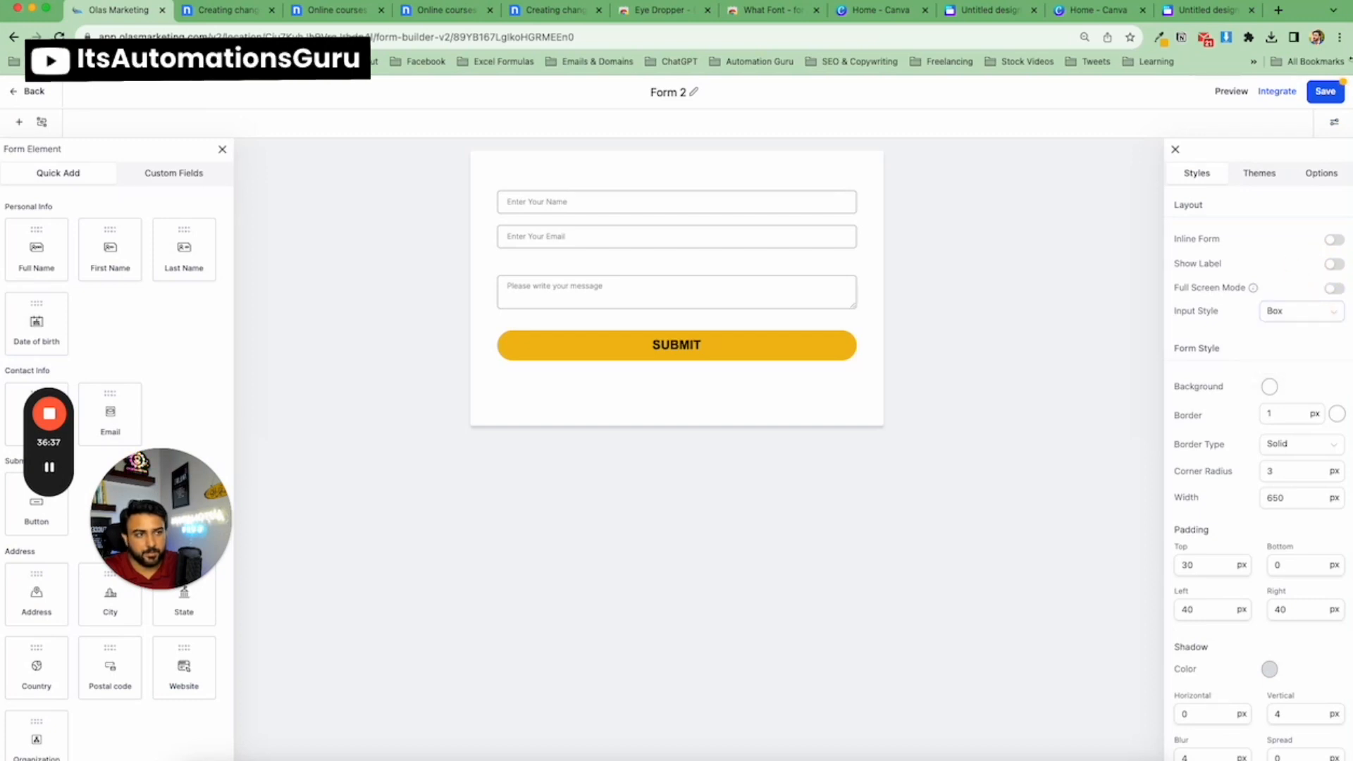
{"action": "left_click", "coordinate": [1331, 96]}
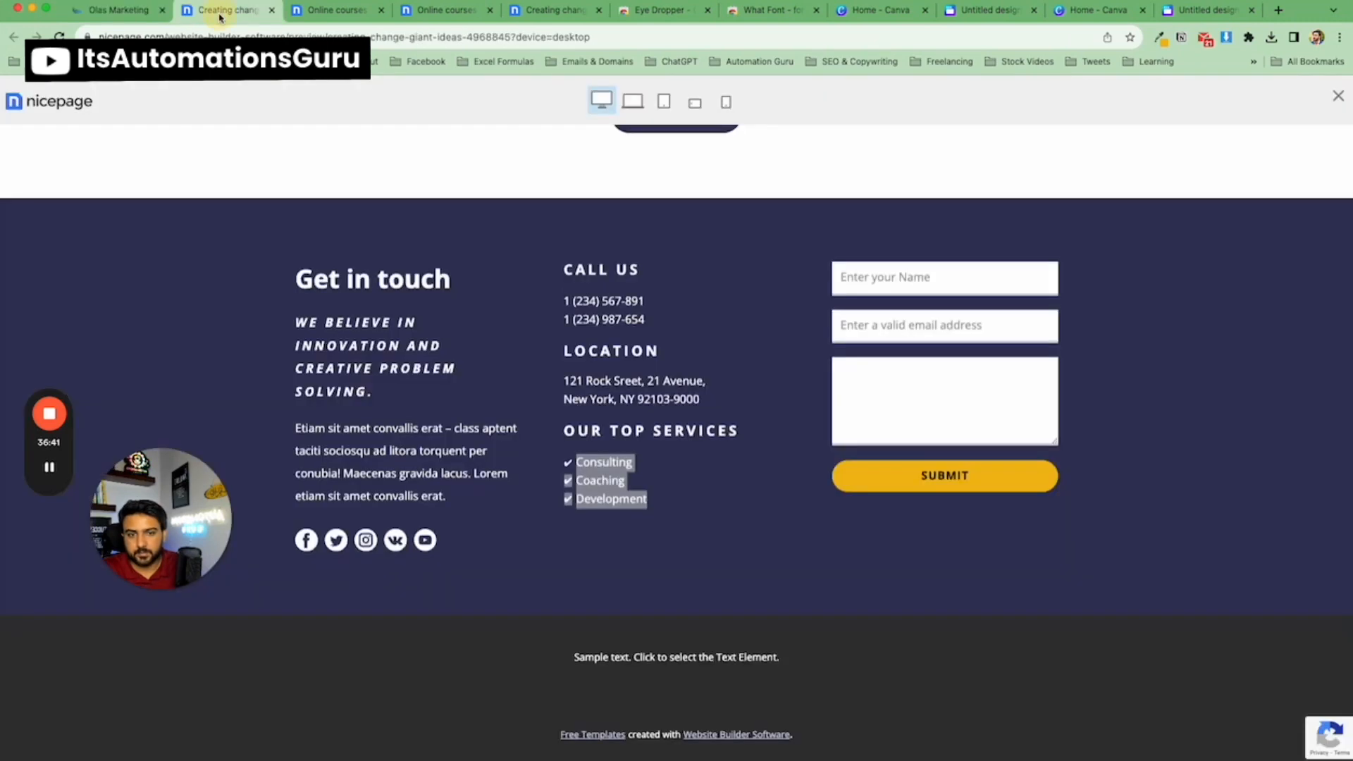
Make the form background fully transparent (#FFFFFF00) and save the form.
{"action": "left_click", "coordinate": [224, 10]}
{"action": "left_click", "coordinate": [90, 12]}
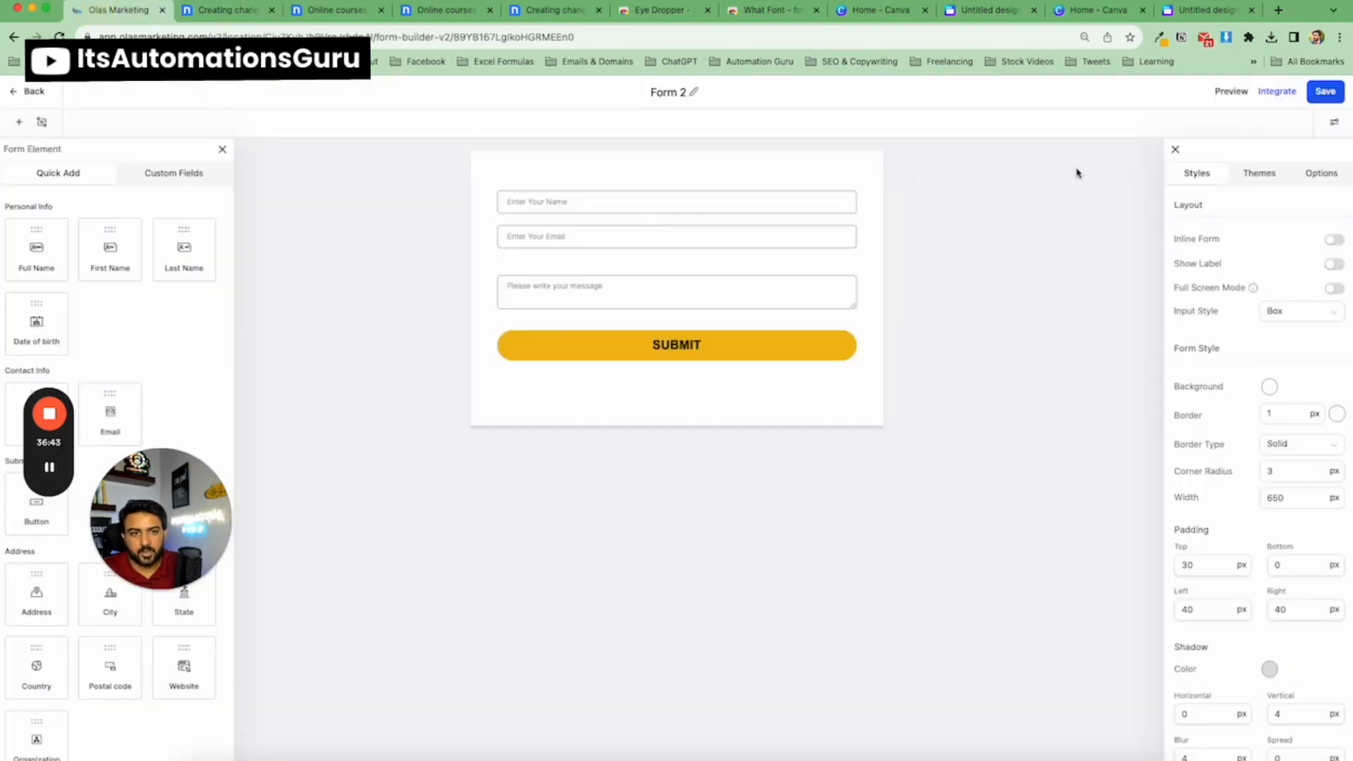
{"action": "scroll", "coordinate": [1257, 286], "scroll_direction": "down", "scroll_amount": 3}
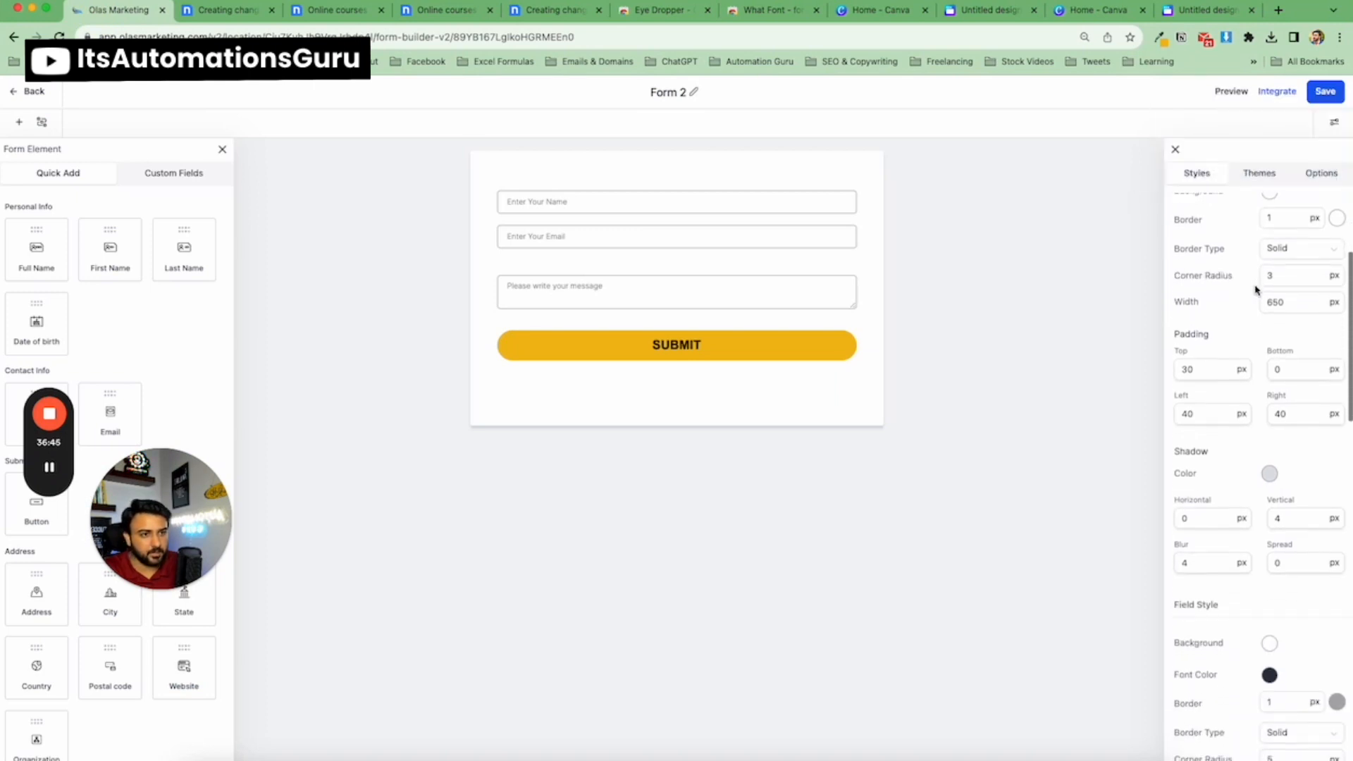
{"action": "left_click", "coordinate": [1269, 246]}
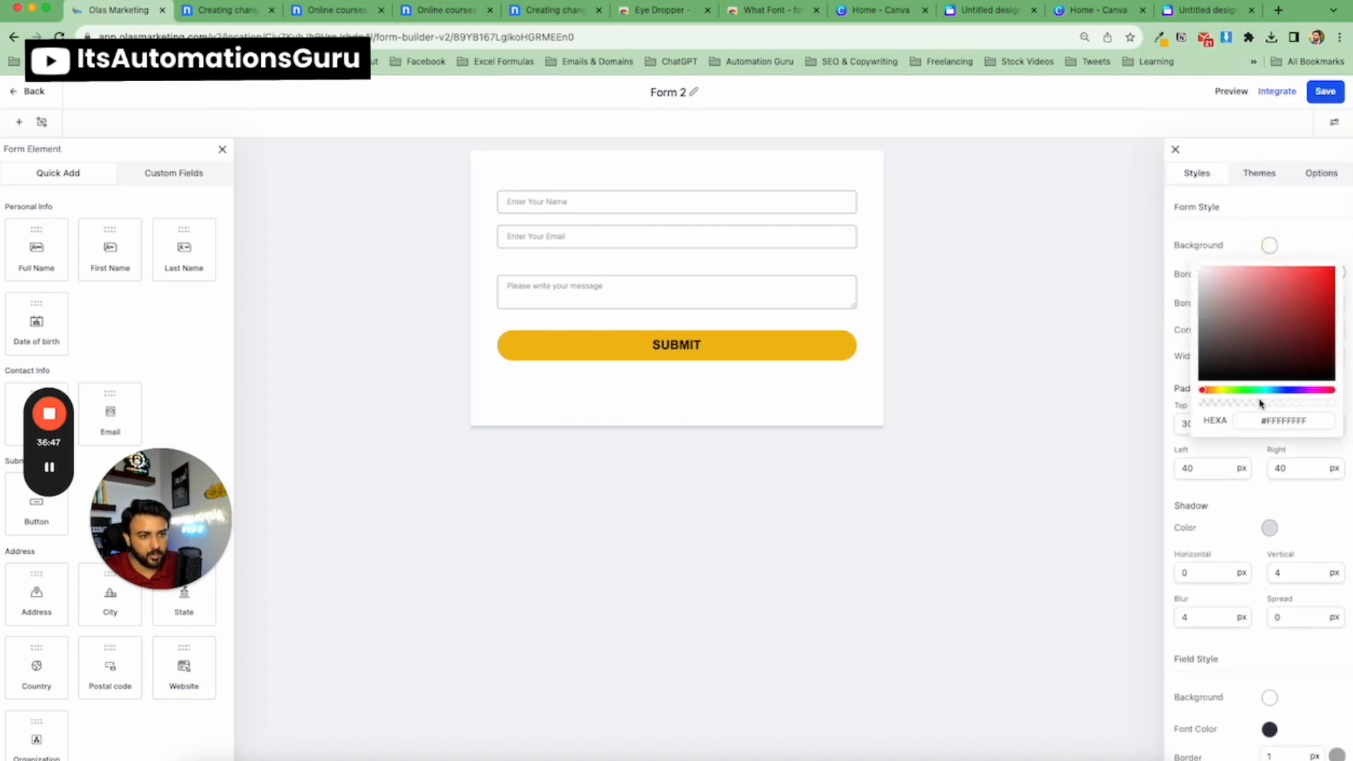
{"action": "left_click_drag", "start_coordinate": [1261, 403], "coordinate": [1175, 399]}
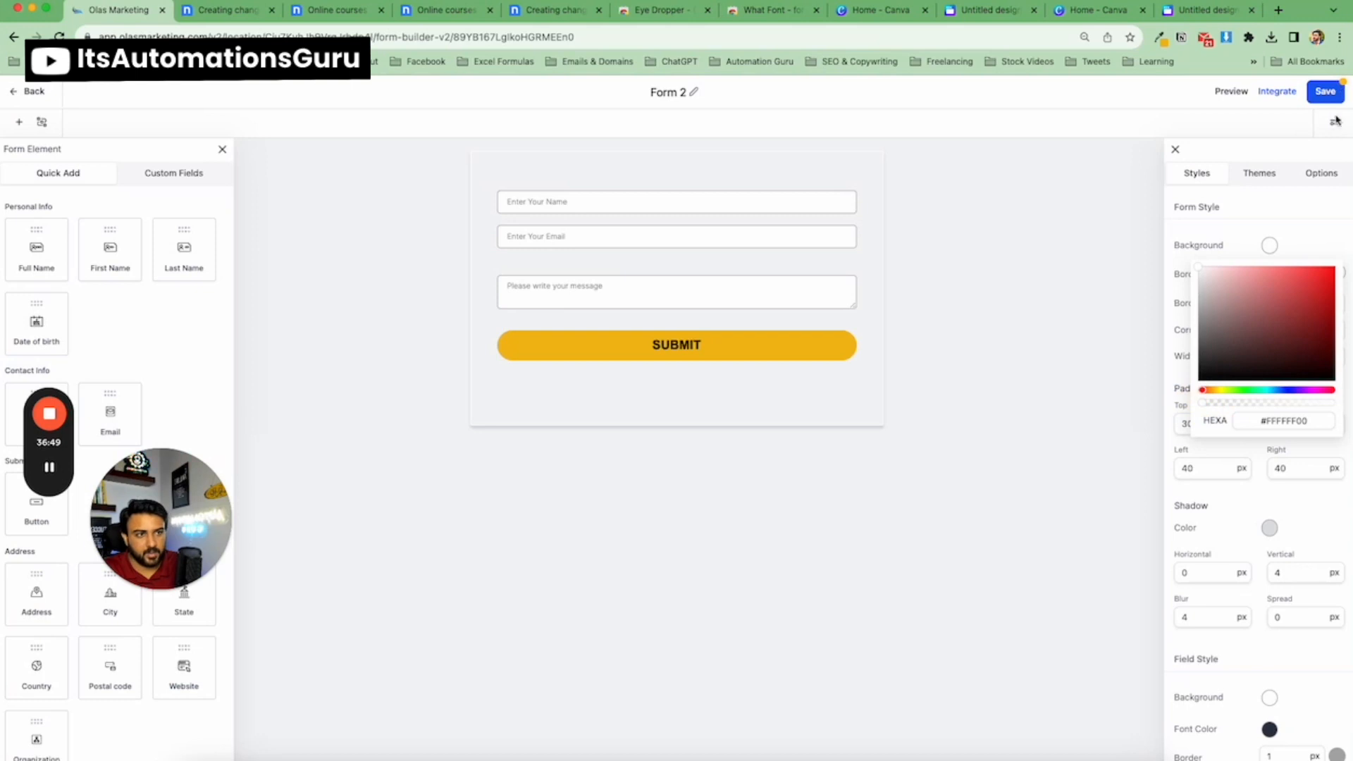
{"action": "left_click", "coordinate": [1324, 91]}
Set the form border width to 0 px and save the form.
{"action": "left_click", "coordinate": [1265, 174]}
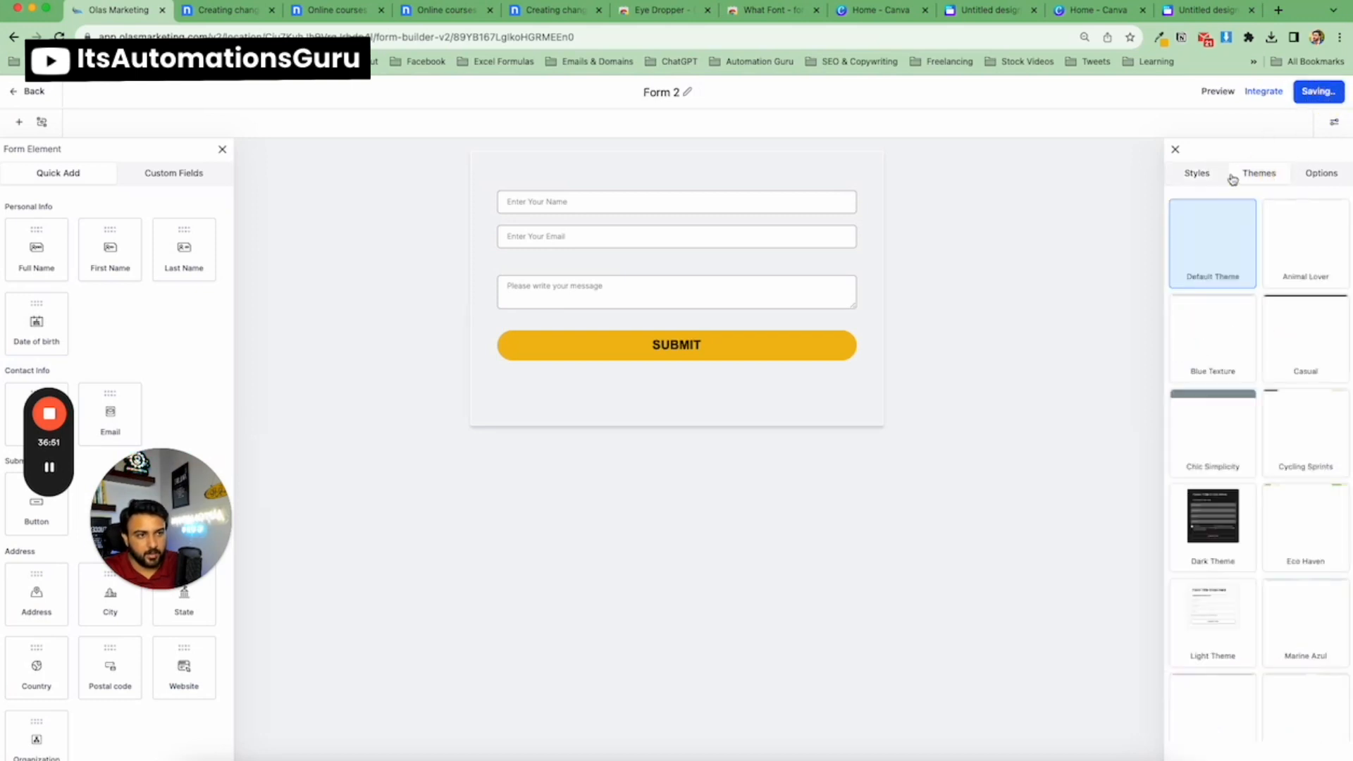
{"action": "left_click", "coordinate": [1198, 173]}
{"action": "left_click", "coordinate": [1303, 416]}
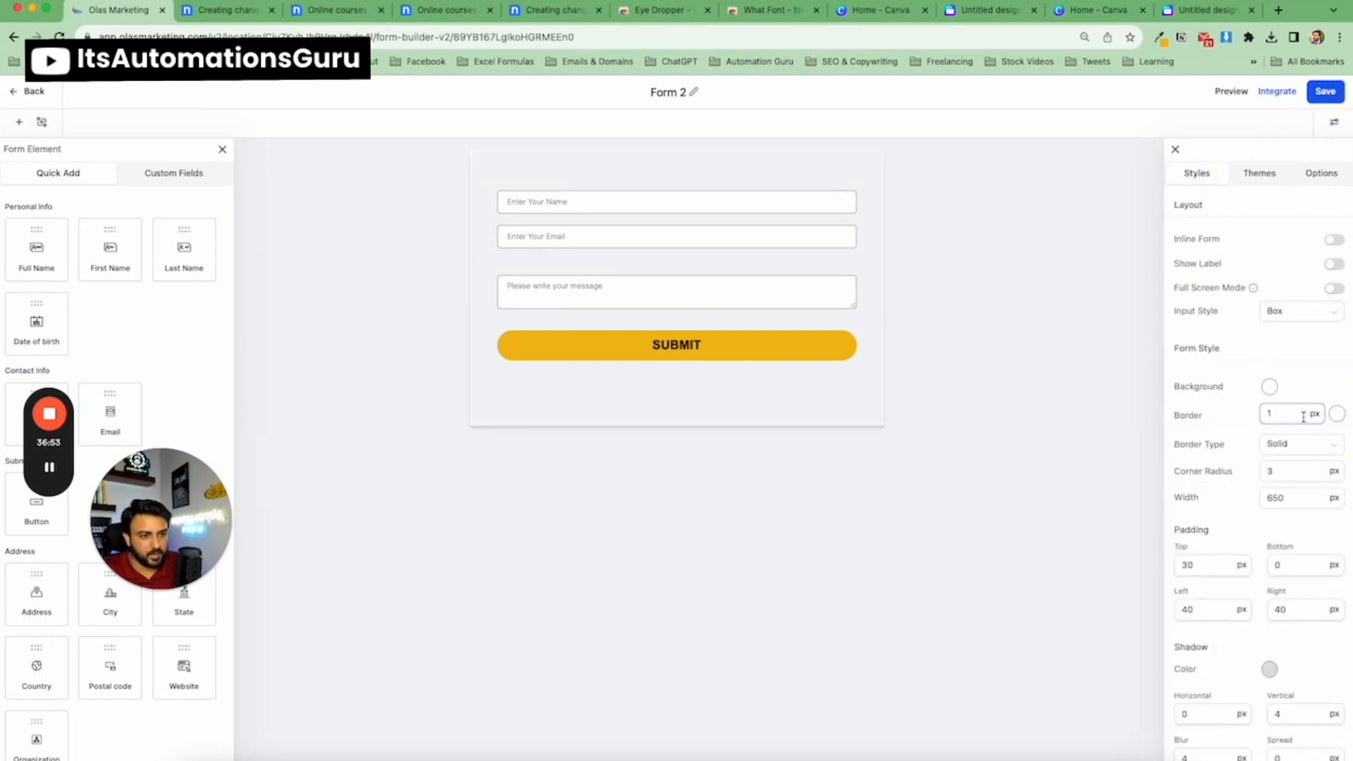
{"action": "double_click", "coordinate": [1286, 416]}
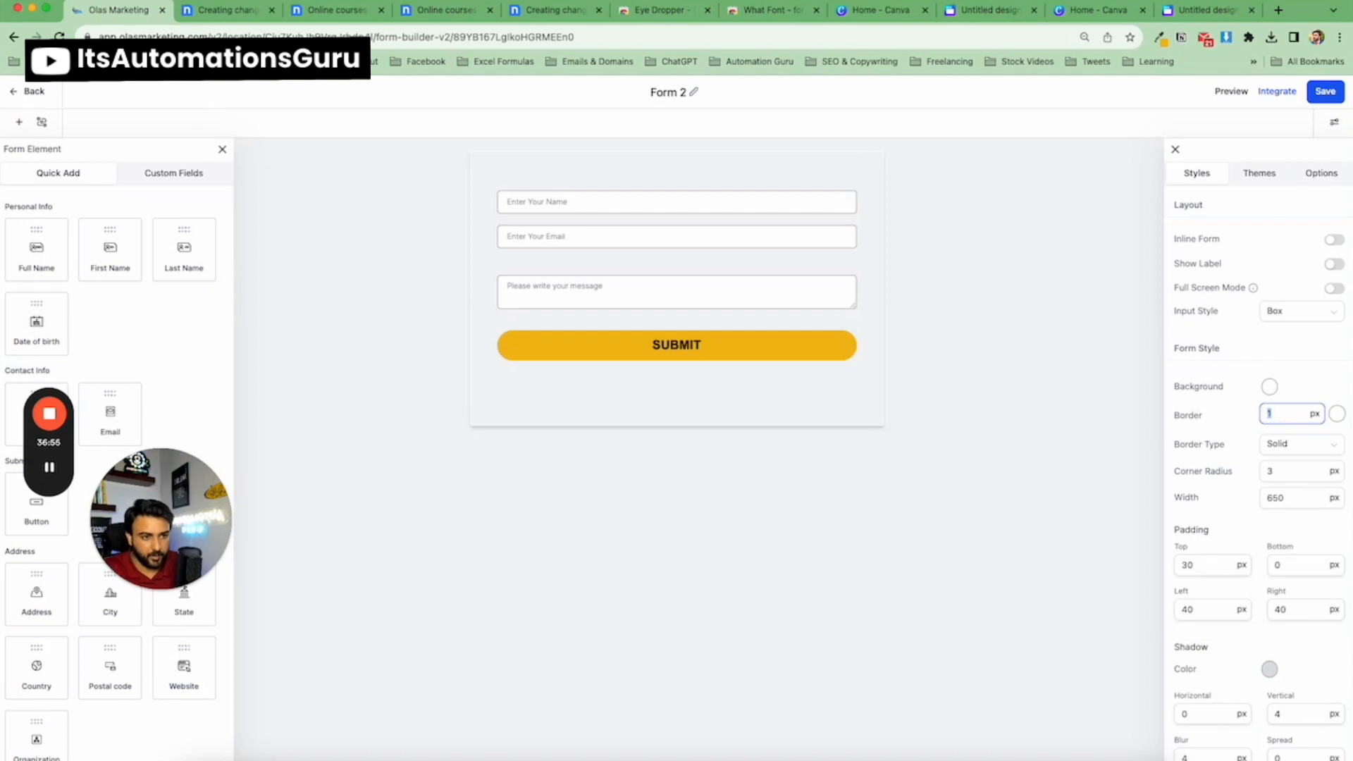
{"action": "type", "text": "0"}
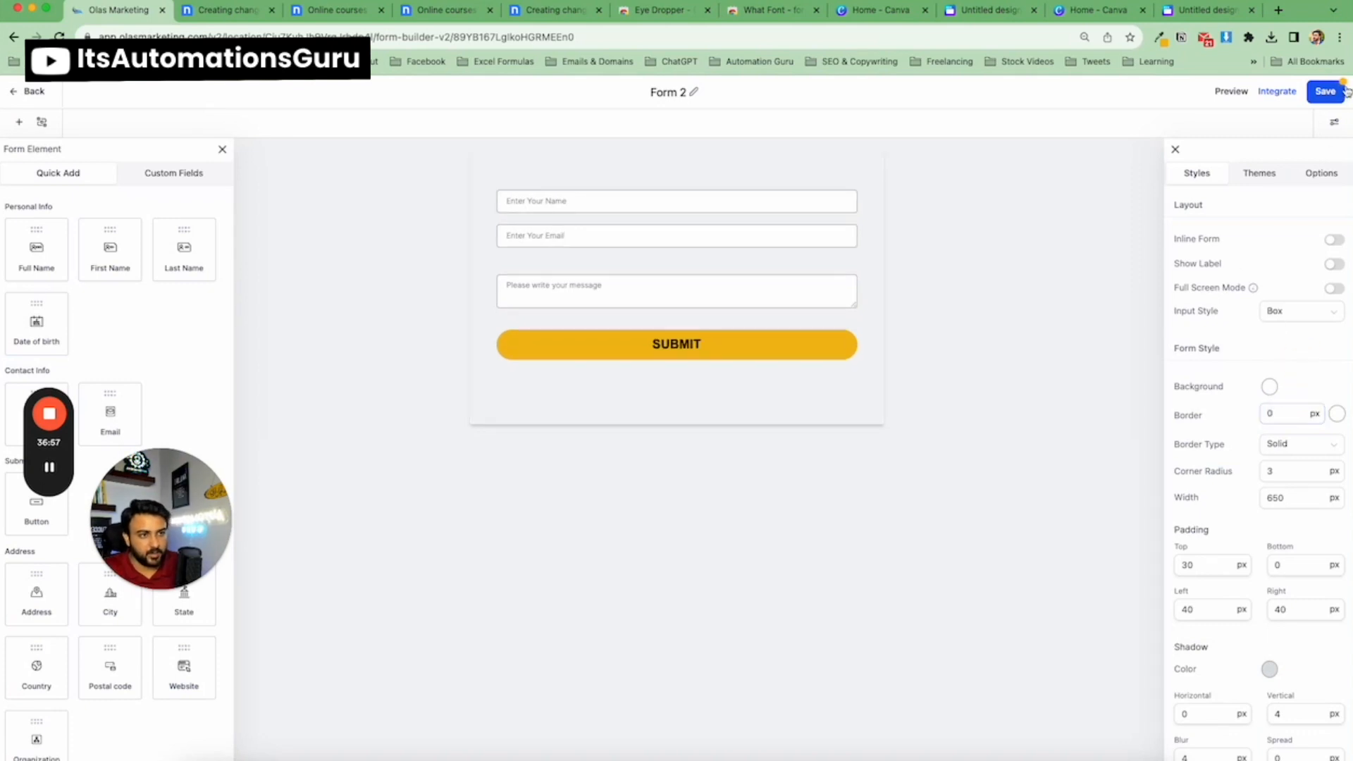
{"action": "left_click", "coordinate": [1324, 90]}
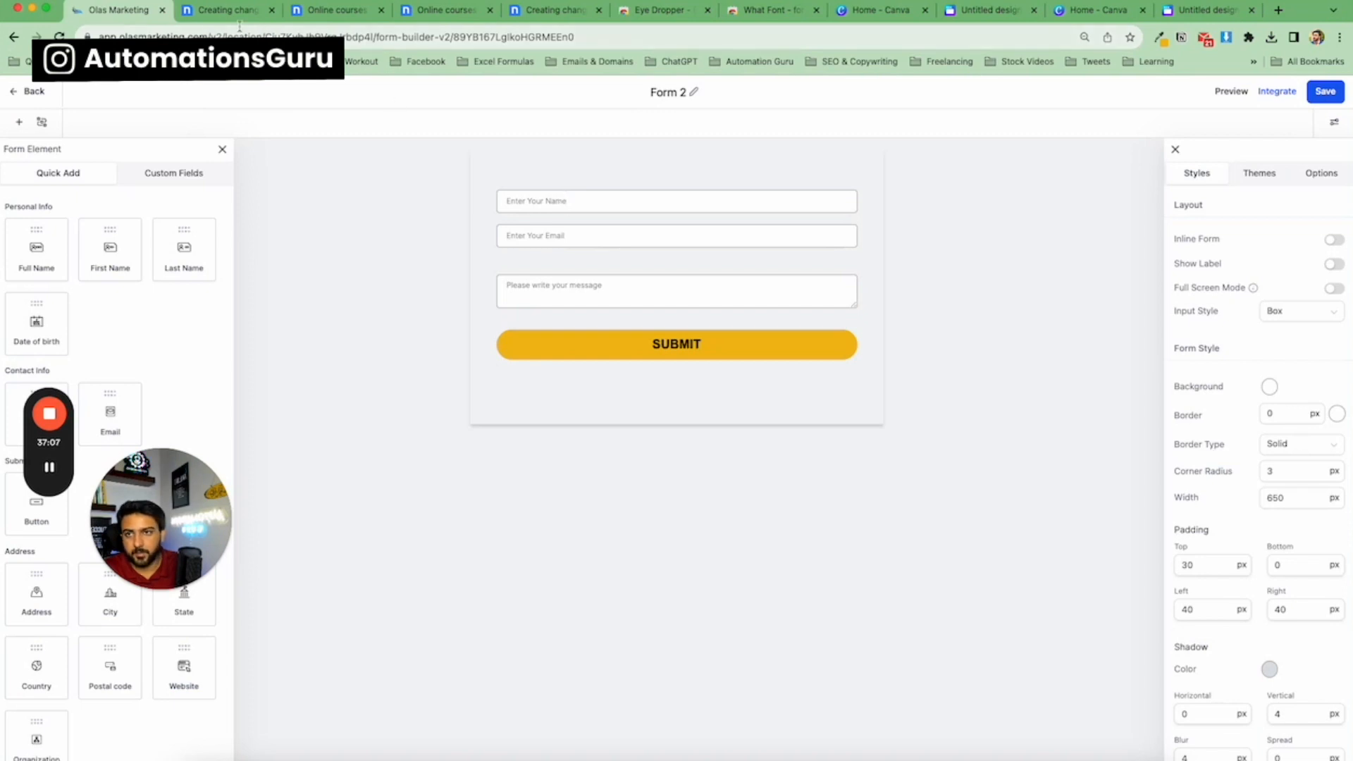
Leave the form builder and return to the Landing Page funnel's HomePage step overview.
{"action": "left_click", "coordinate": [35, 92]}
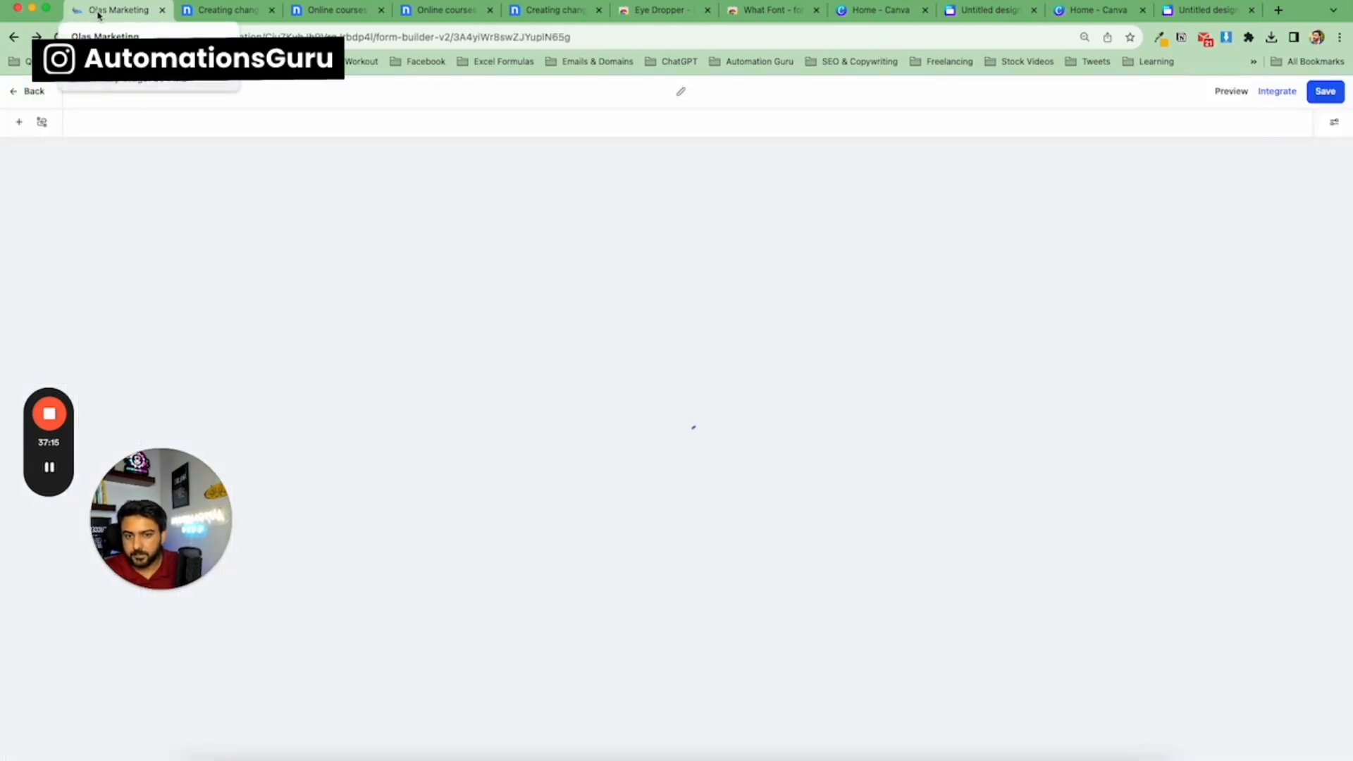
{"action": "left_click", "coordinate": [36, 94]}
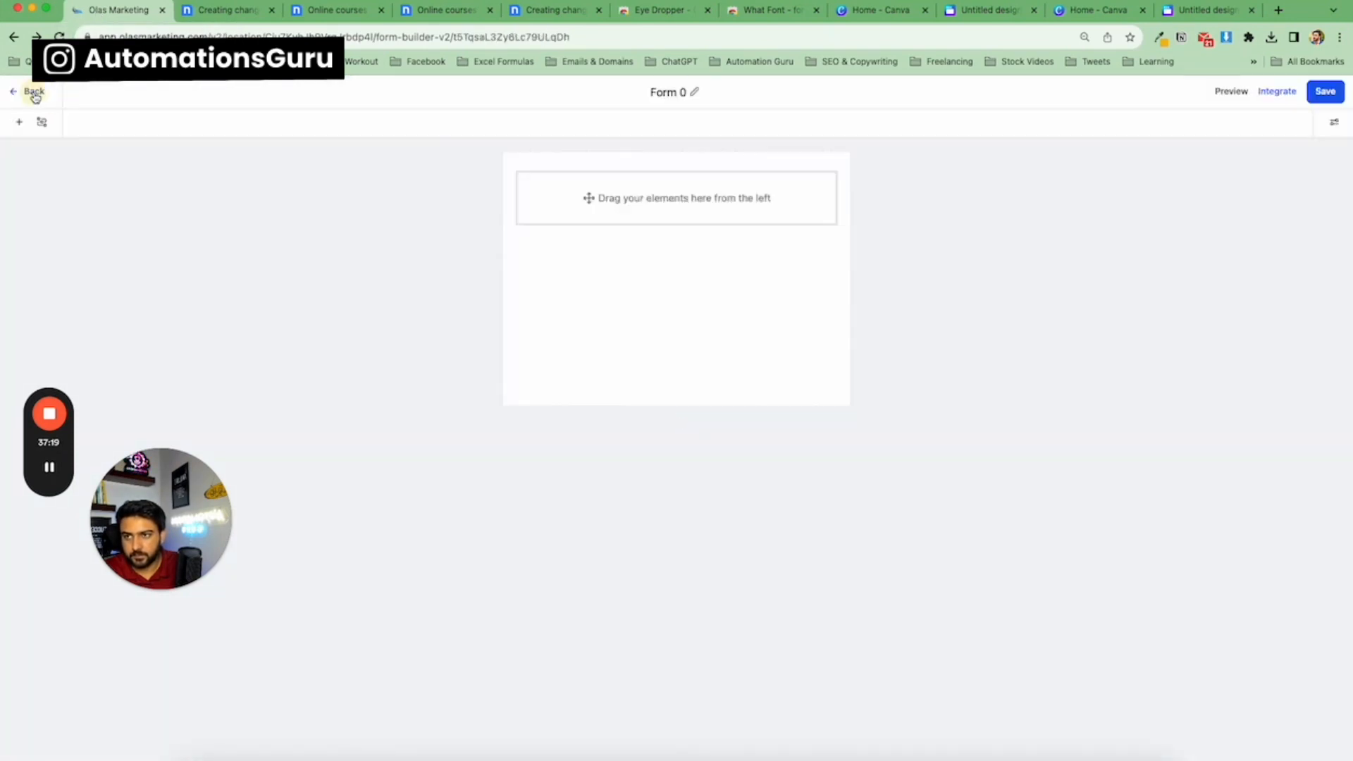
{"action": "left_click", "coordinate": [35, 96]}
{"action": "left_click", "coordinate": [36, 97]}
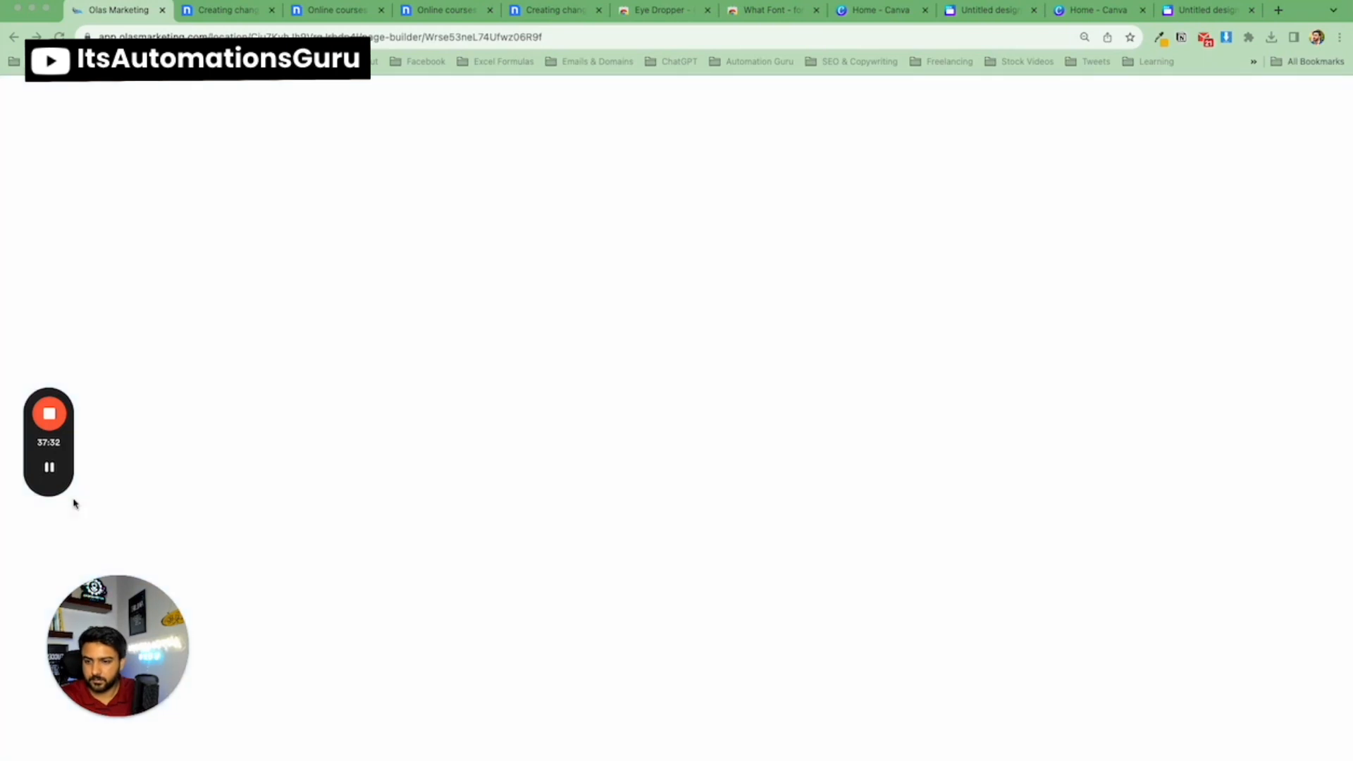
{"action": "mouse_move", "coordinate": [51, 474]}
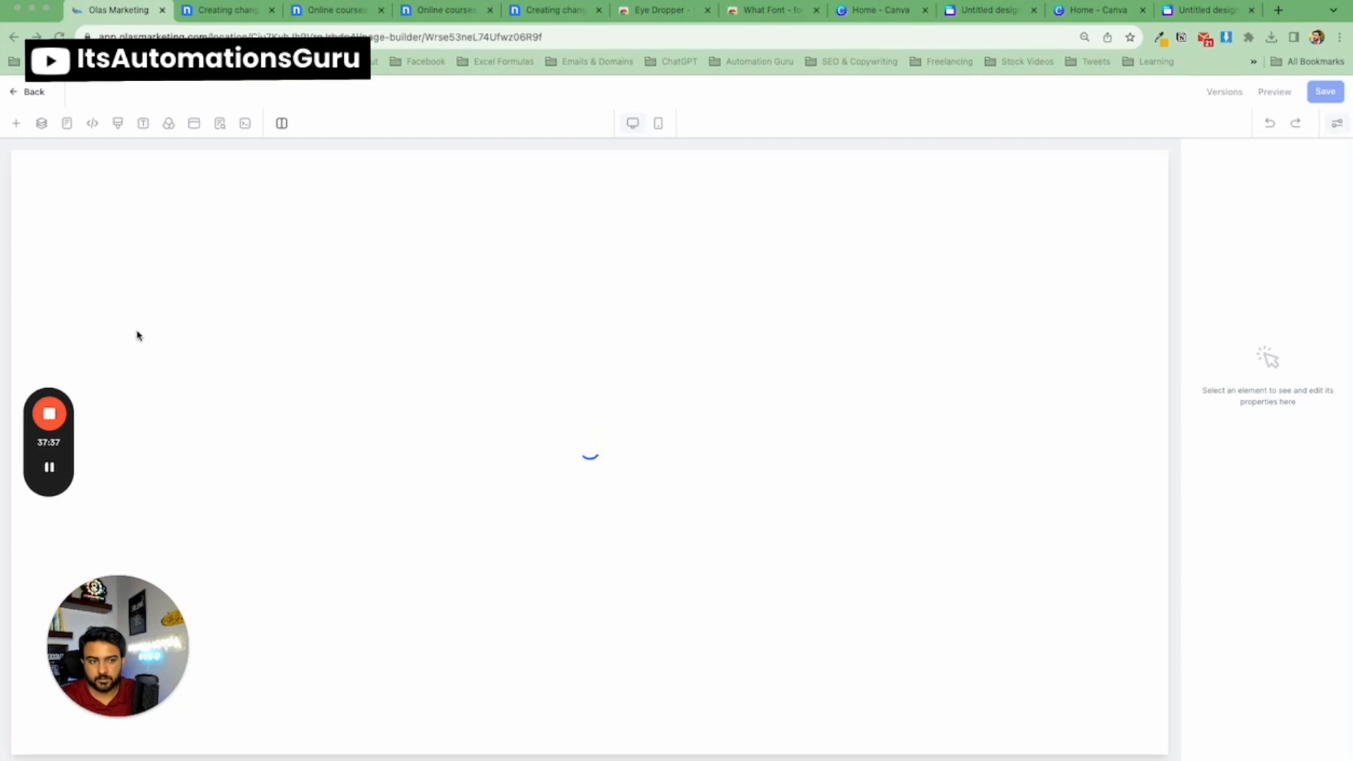
{"action": "left_click", "coordinate": [32, 99]}
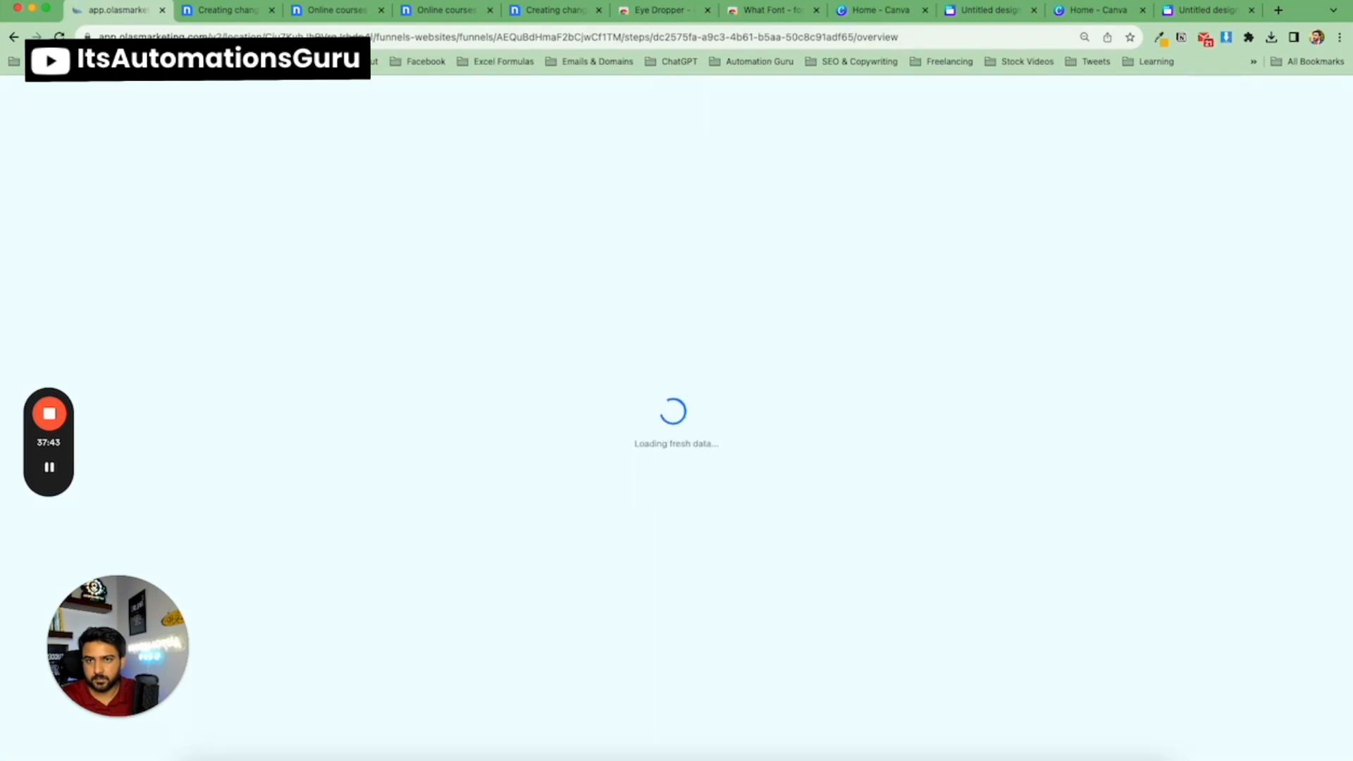
Open the HomePage funnel step in the page builder for editing.
{"action": "left_click_drag", "start_coordinate": [497, 39], "coordinate": [98, 36]}
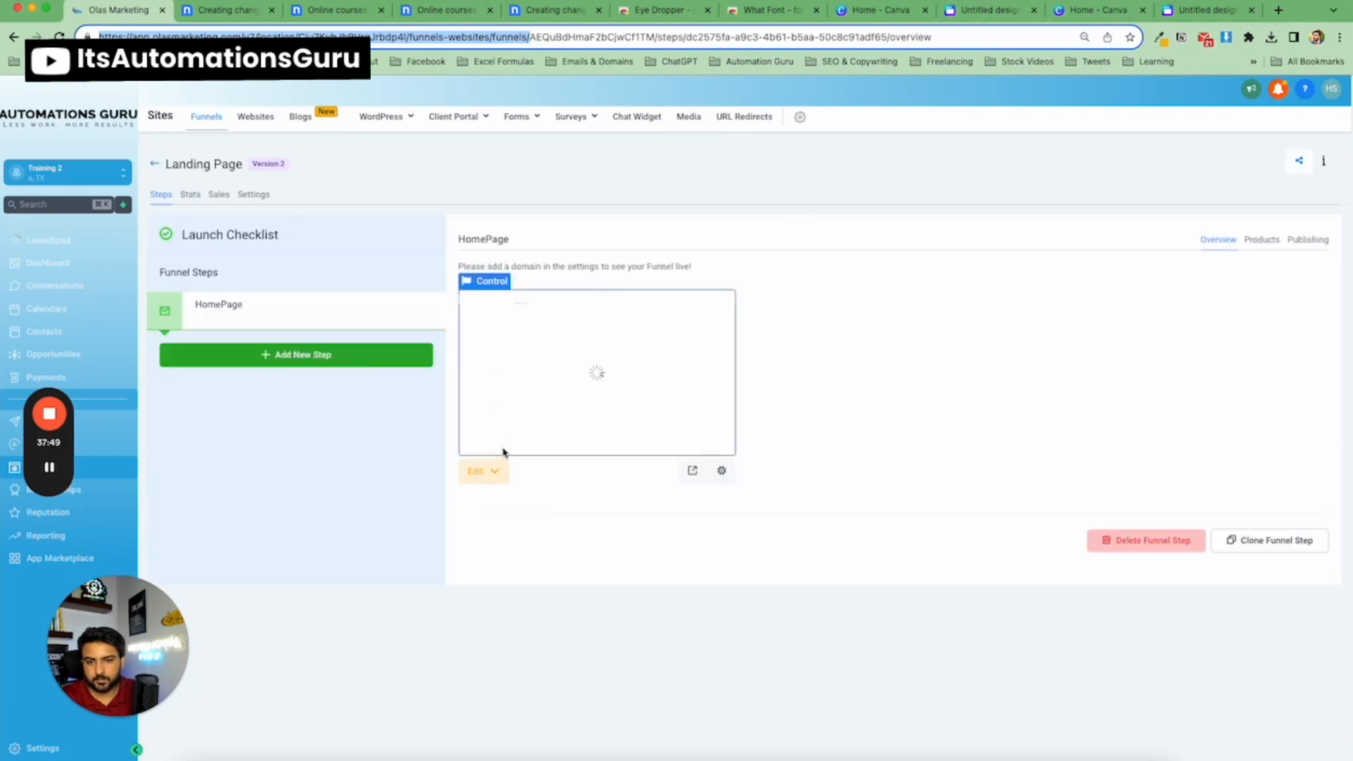
{"action": "left_click", "coordinate": [485, 470]}
{"action": "left_click", "coordinate": [552, 528]}
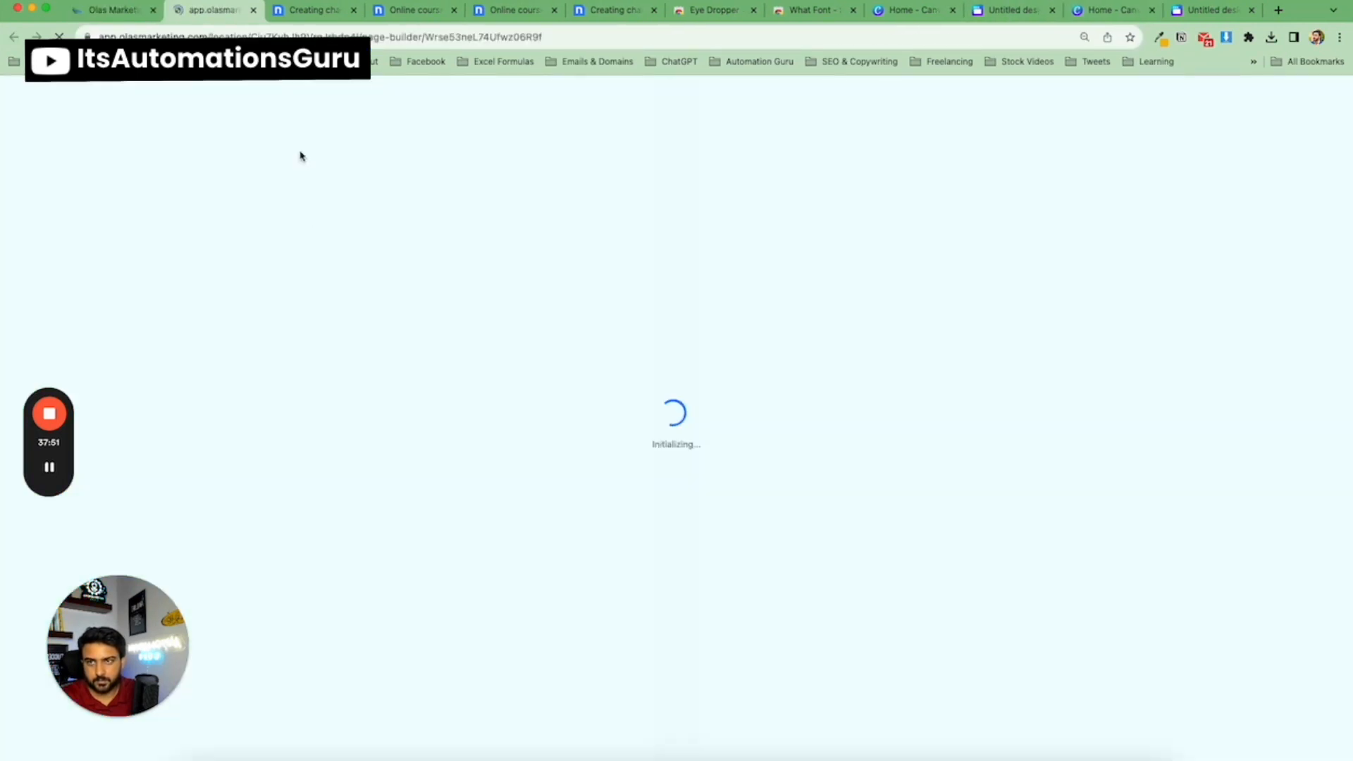
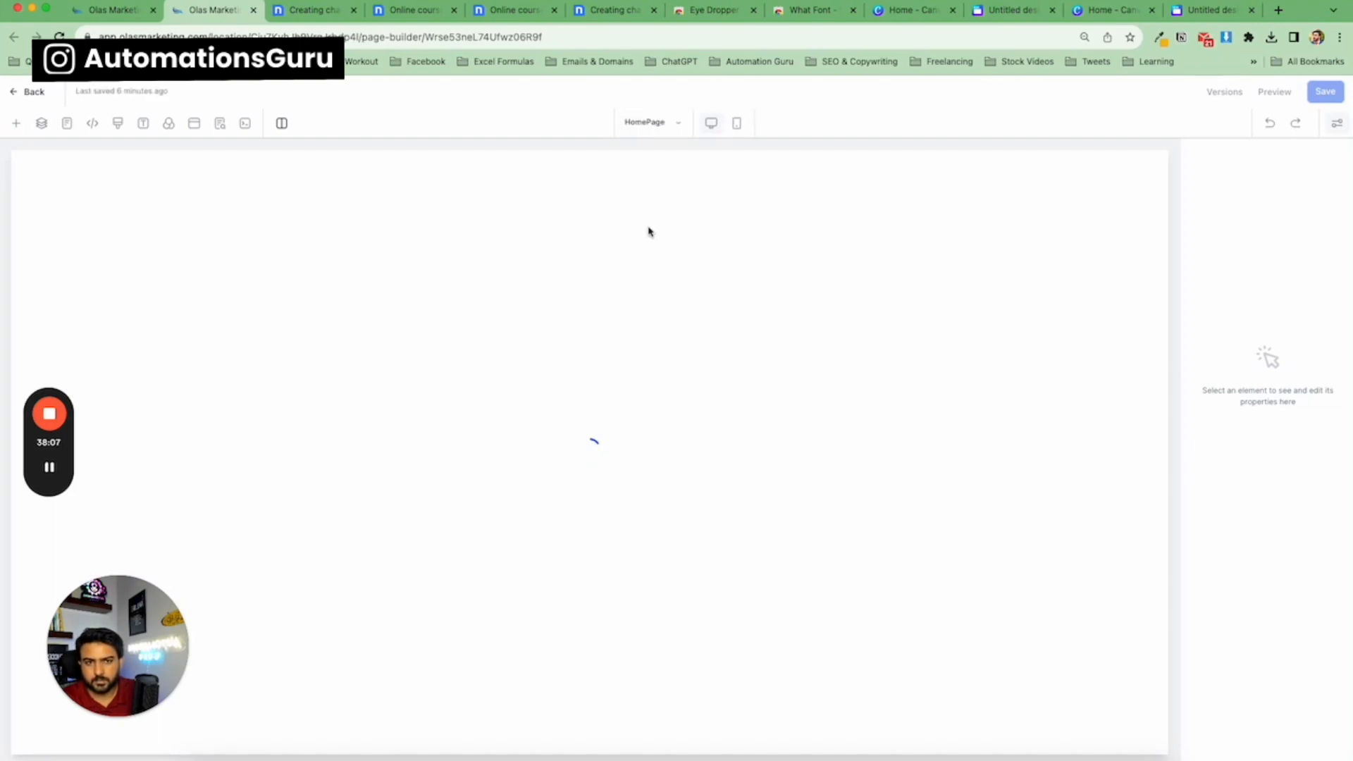
Add a Form element to the empty third column of the Get in touch section and pick the last Form 2.
{"action": "scroll", "coordinate": [687, 423], "scroll_direction": "down", "scroll_amount": 15}
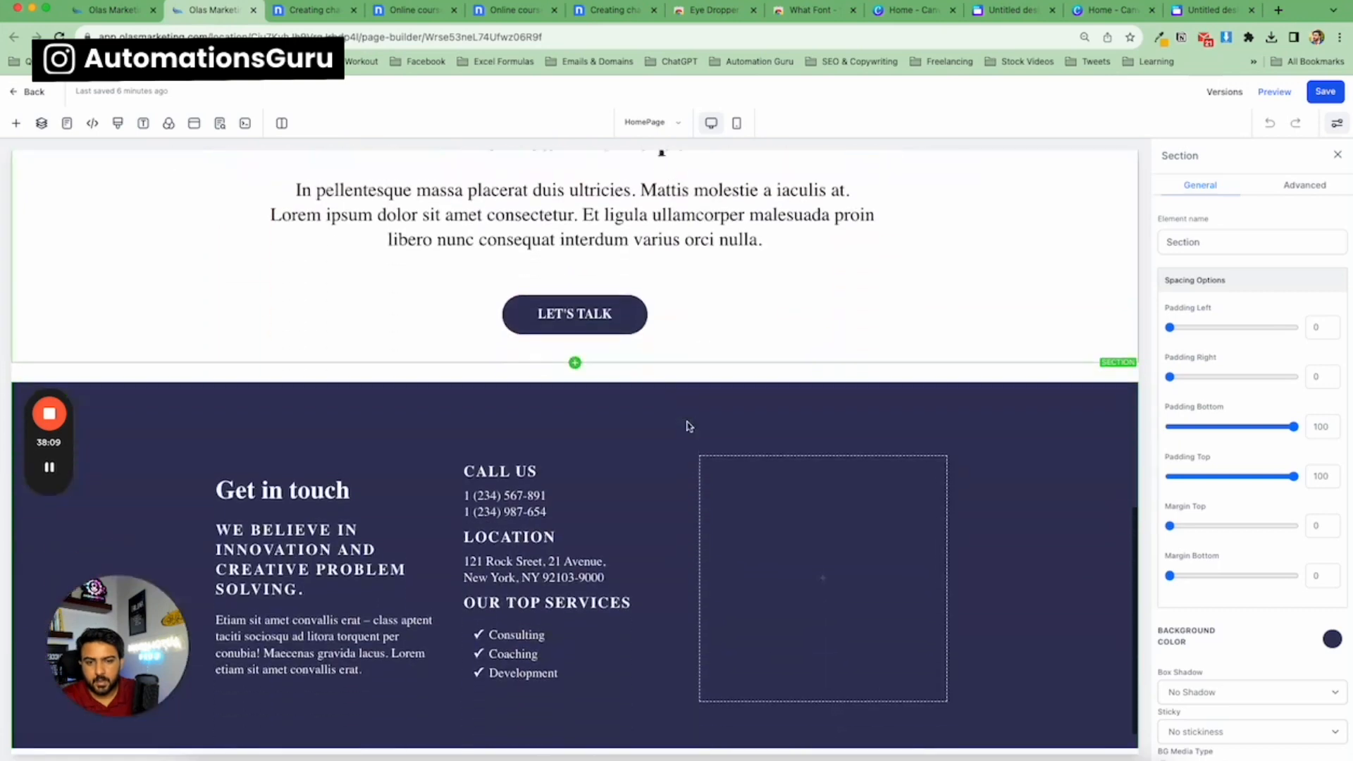
{"action": "left_click", "coordinate": [823, 551]}
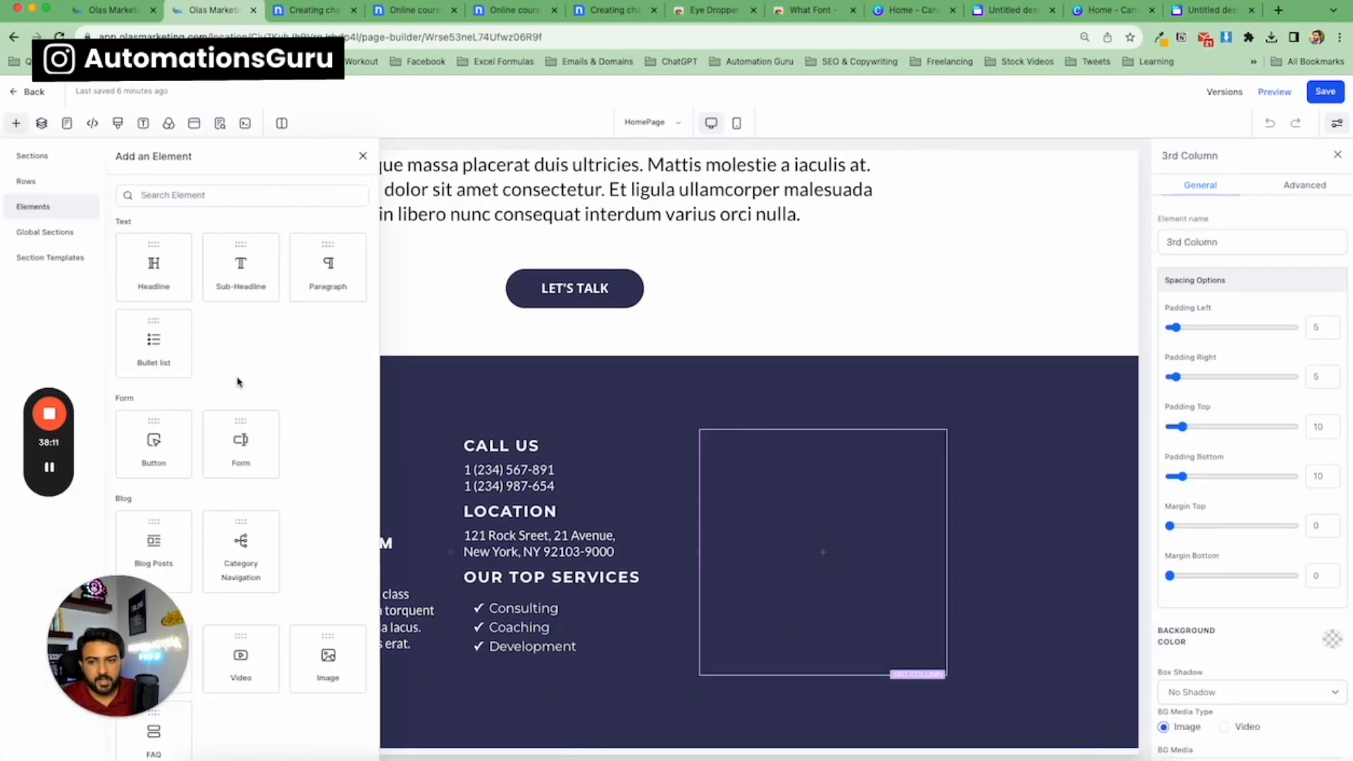
{"action": "left_click_drag", "start_coordinate": [240, 440], "coordinate": [825, 519]}
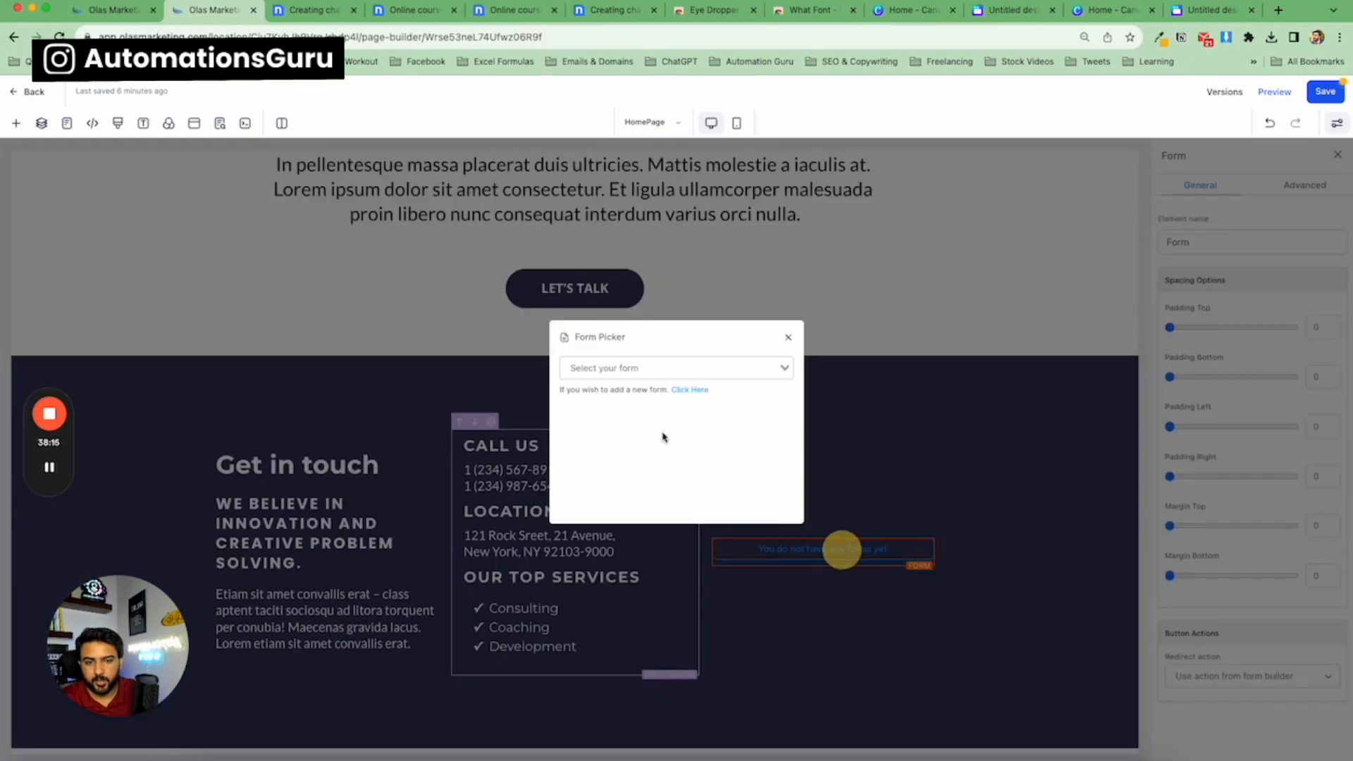
{"action": "left_click", "coordinate": [634, 367]}
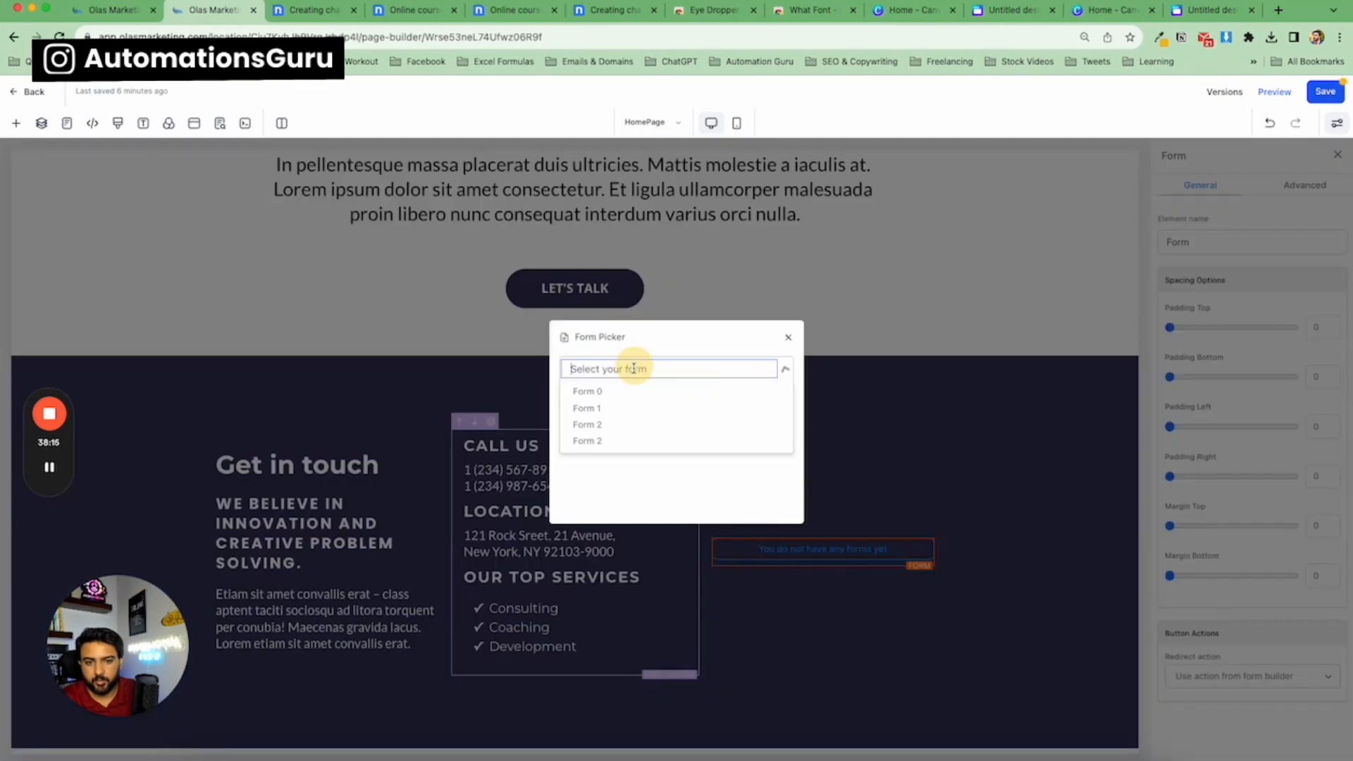
{"action": "left_click", "coordinate": [624, 441]}
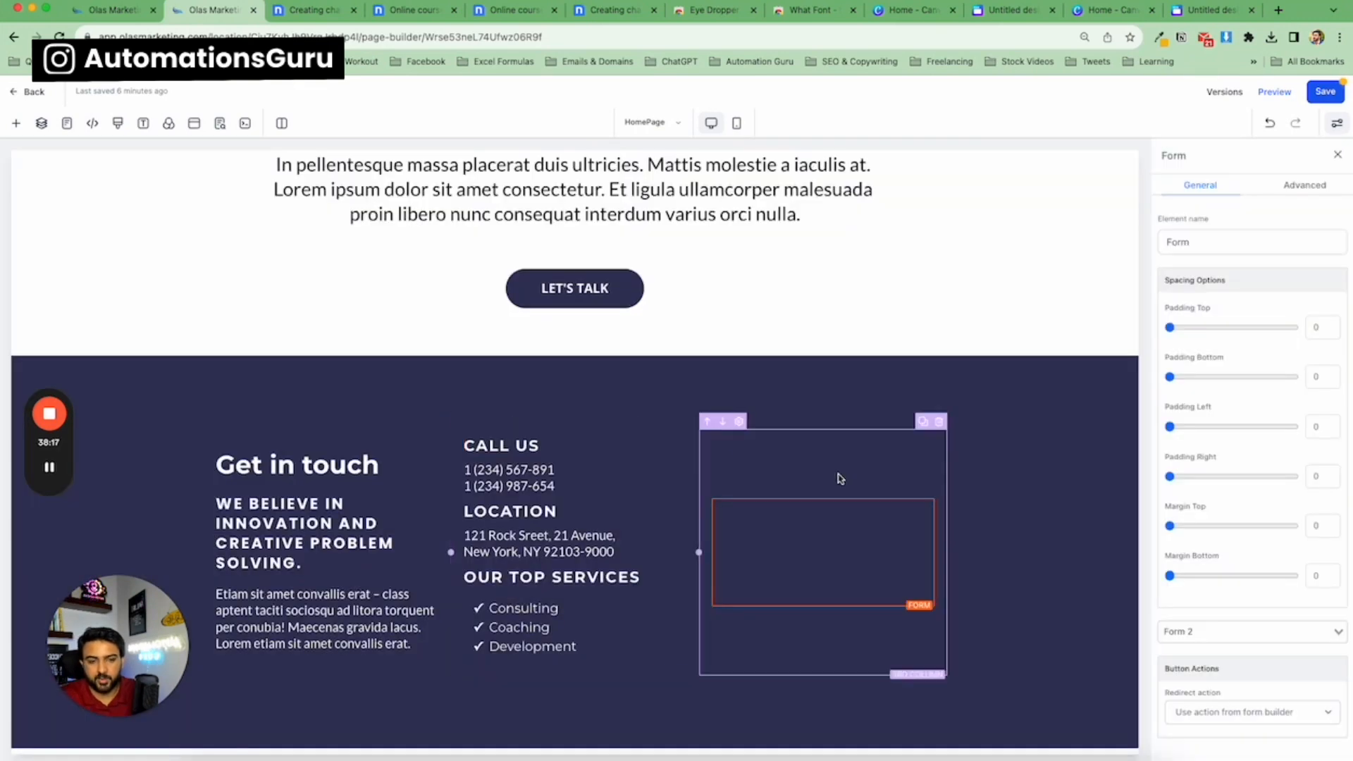
Check the forms list, then switch the page's form element to the other Form 2 in its form selector.
{"action": "left_click", "coordinate": [103, 14]}
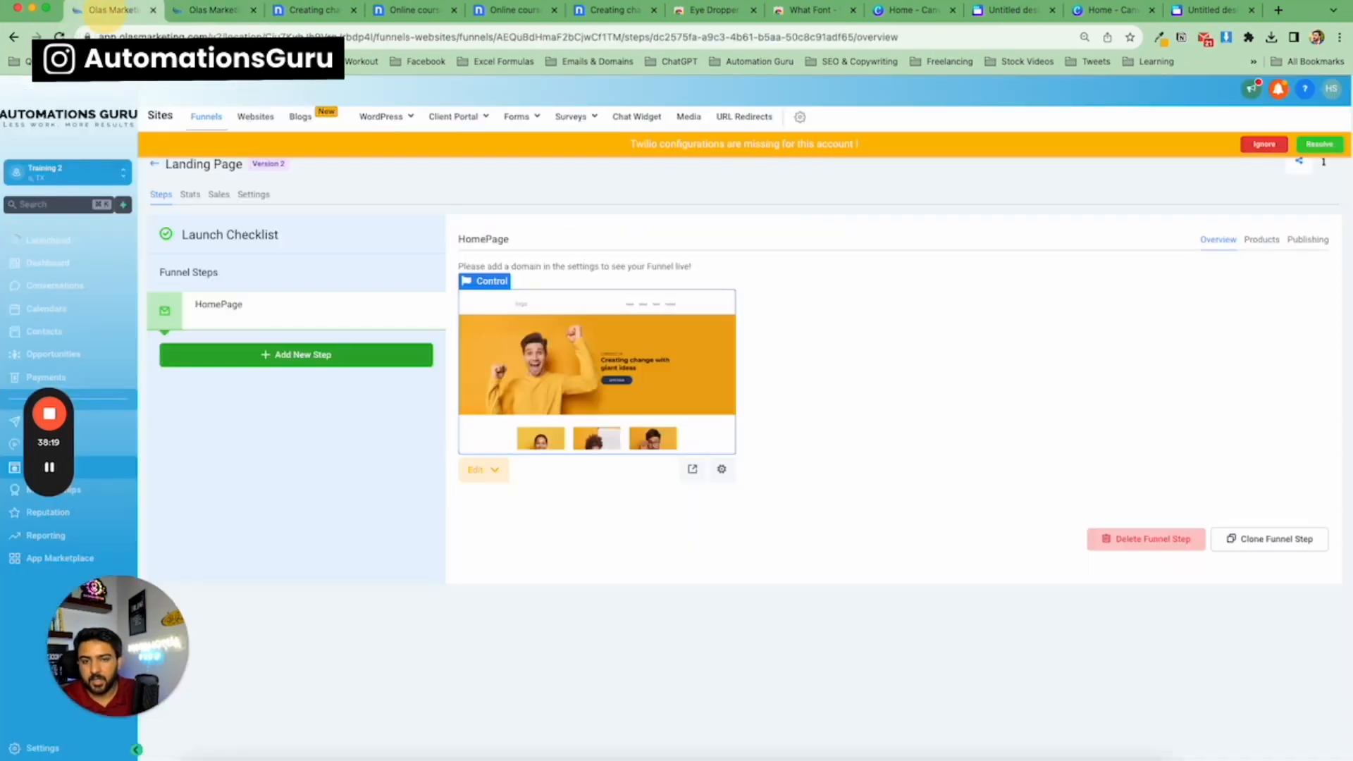
{"action": "mouse_move", "coordinate": [520, 117]}
{"action": "left_click", "coordinate": [515, 145]}
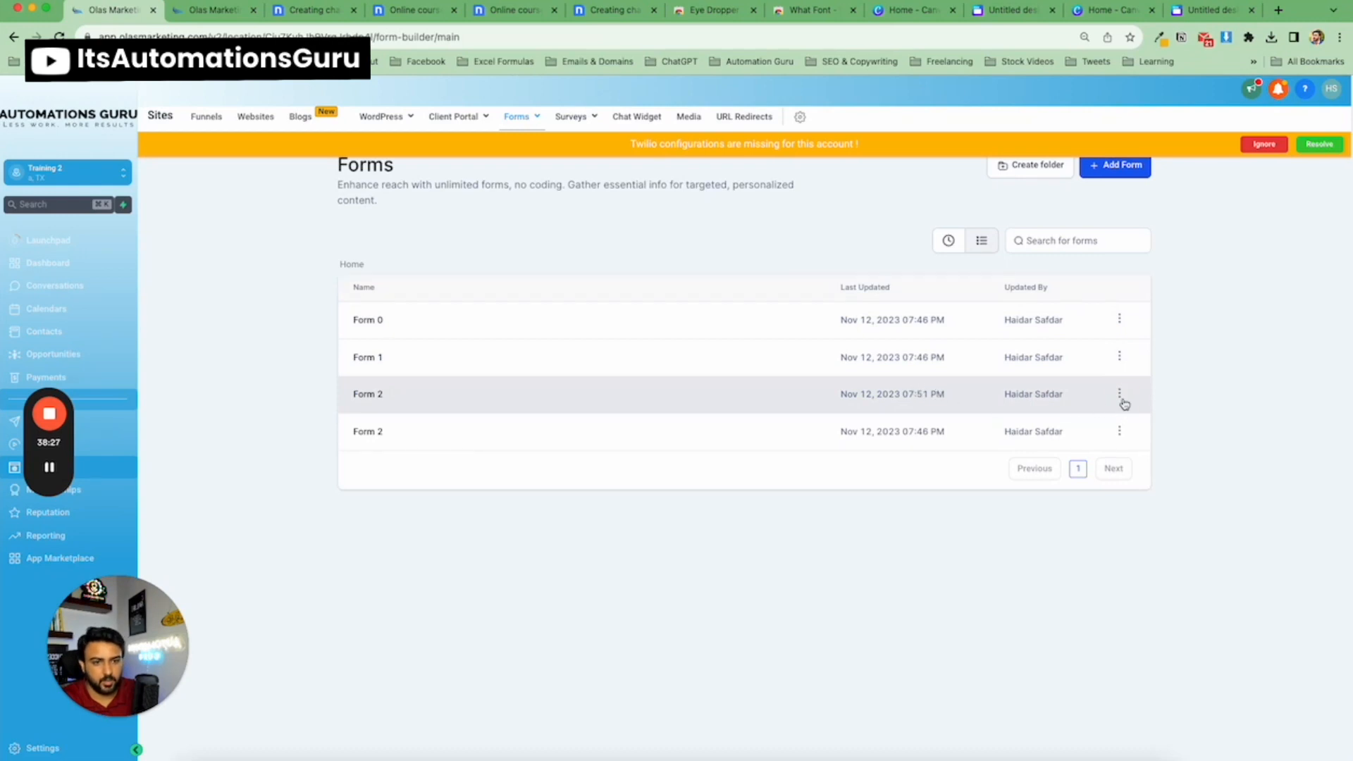
{"action": "left_click", "coordinate": [1120, 396]}
{"action": "left_click", "coordinate": [1103, 416]}
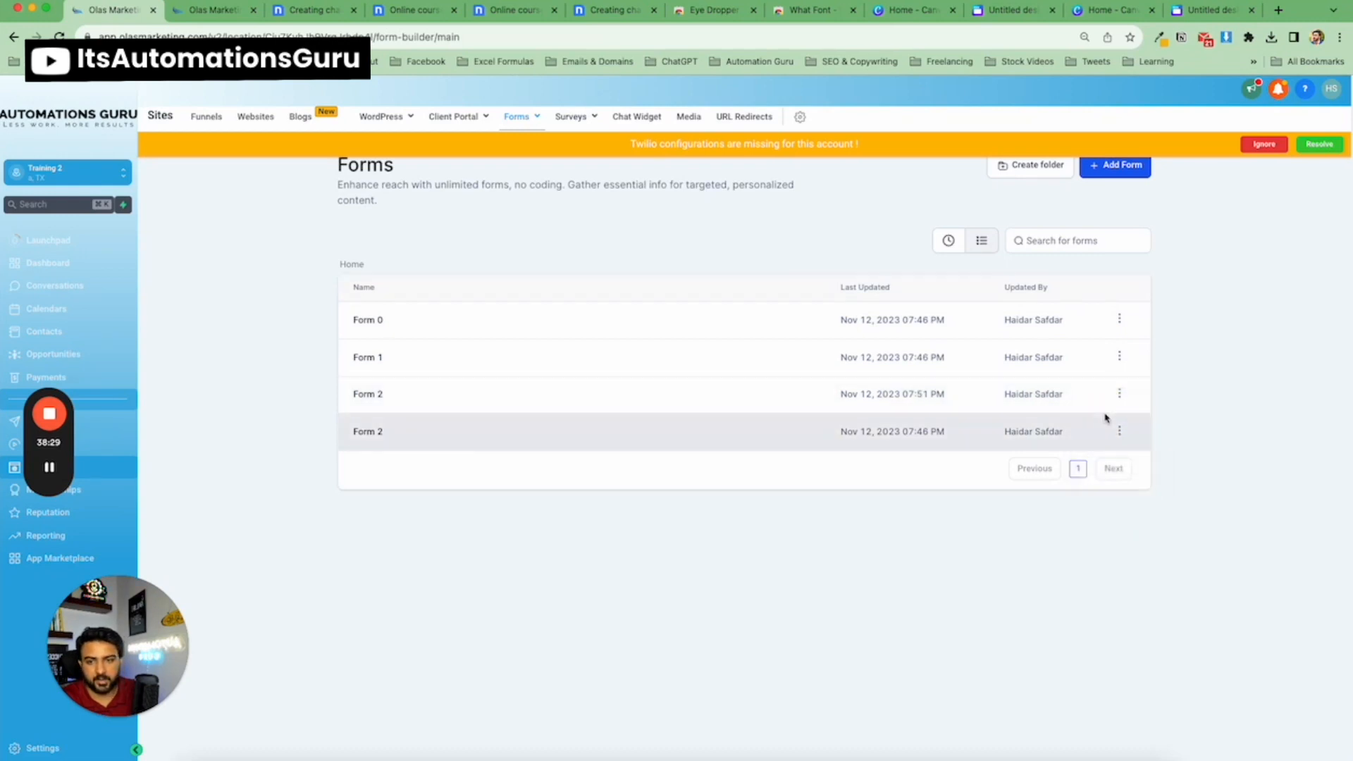
{"action": "left_click", "coordinate": [211, 10]}
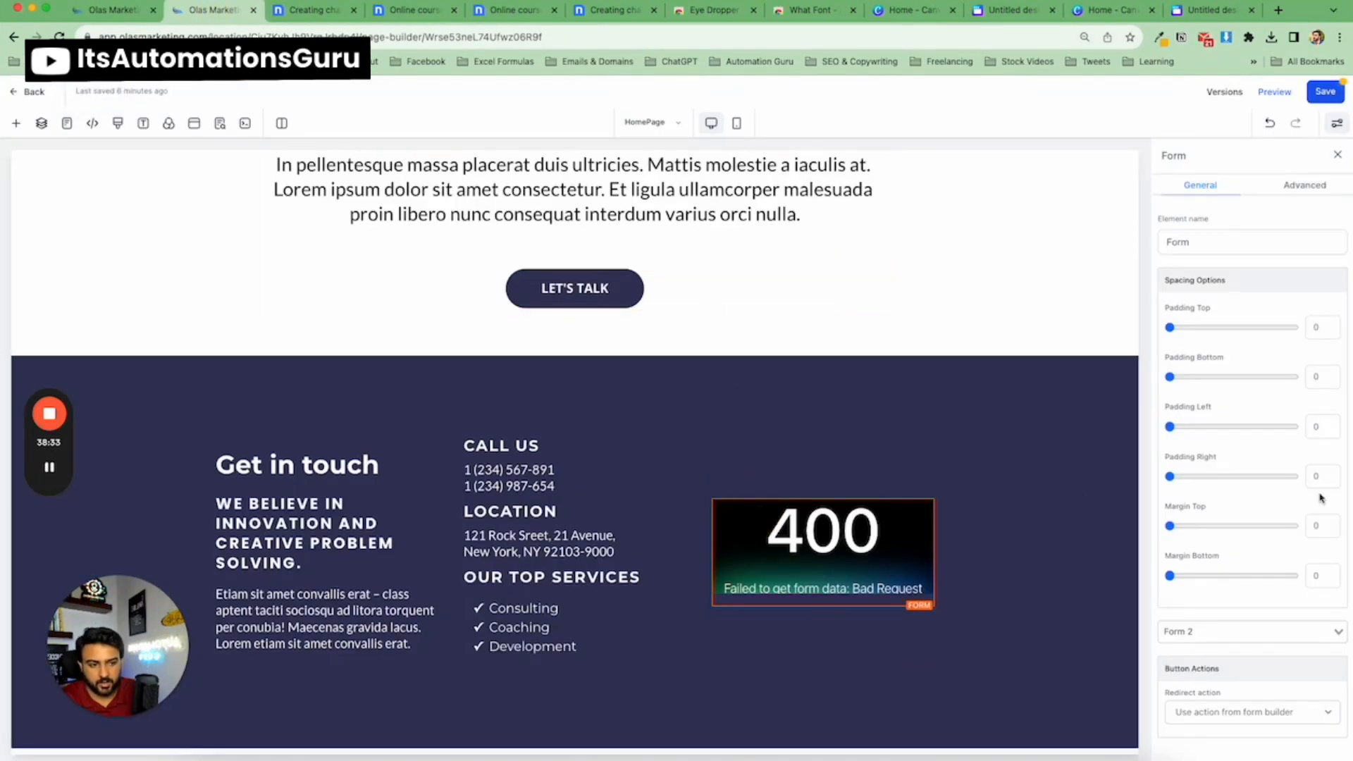
{"action": "scroll", "coordinate": [1320, 498], "scroll_direction": "down", "scroll_amount": 1}
{"action": "left_click", "coordinate": [1223, 622]}
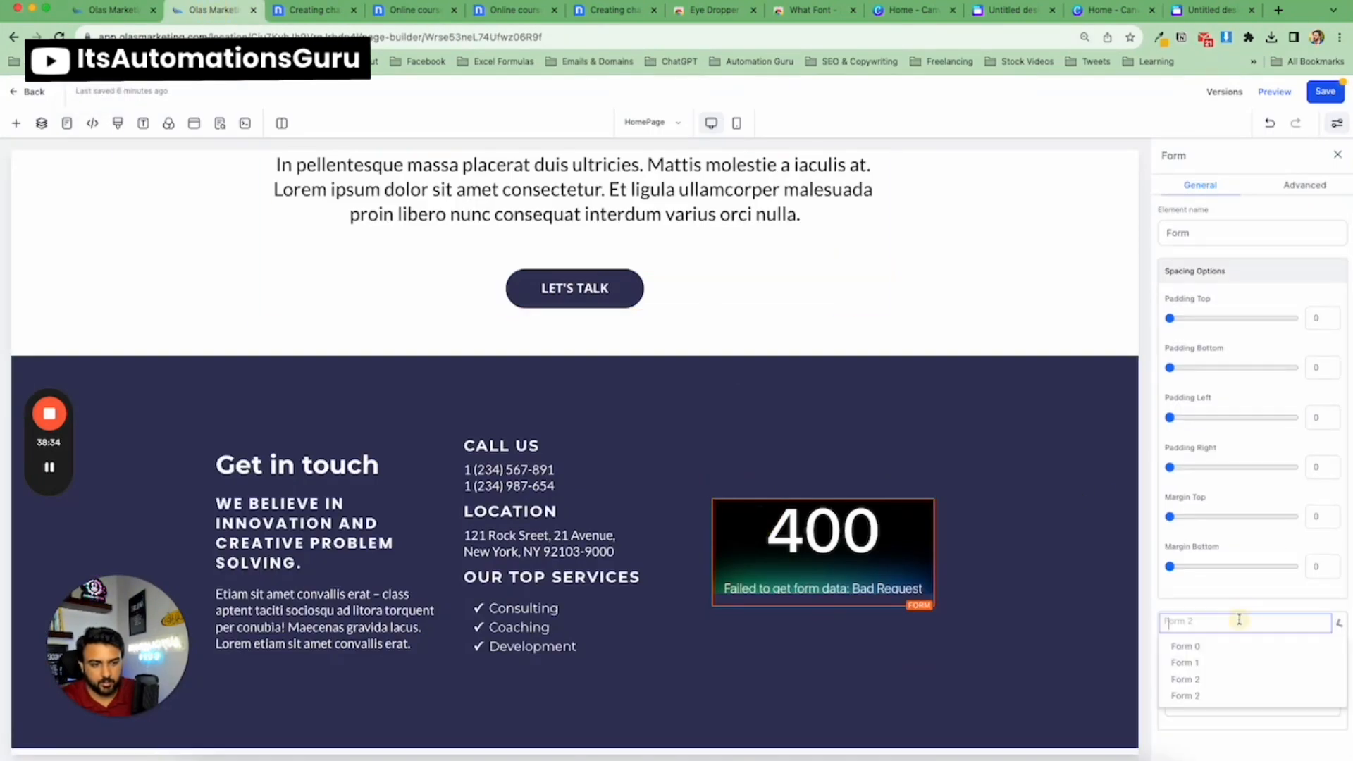
{"action": "left_click", "coordinate": [1221, 680]}
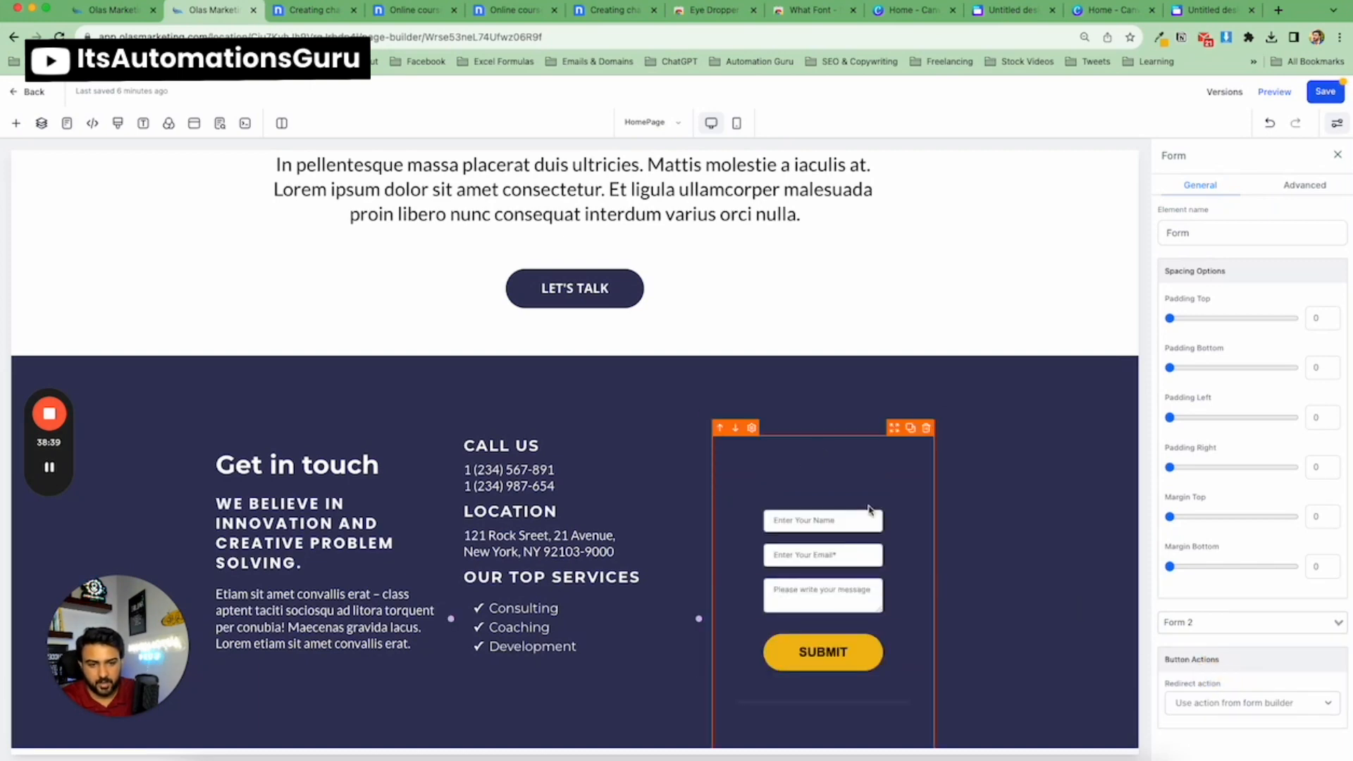
Compare the page with the template, then open Form 2 in the form builder and show its form options.
{"action": "left_click", "coordinate": [315, 11]}
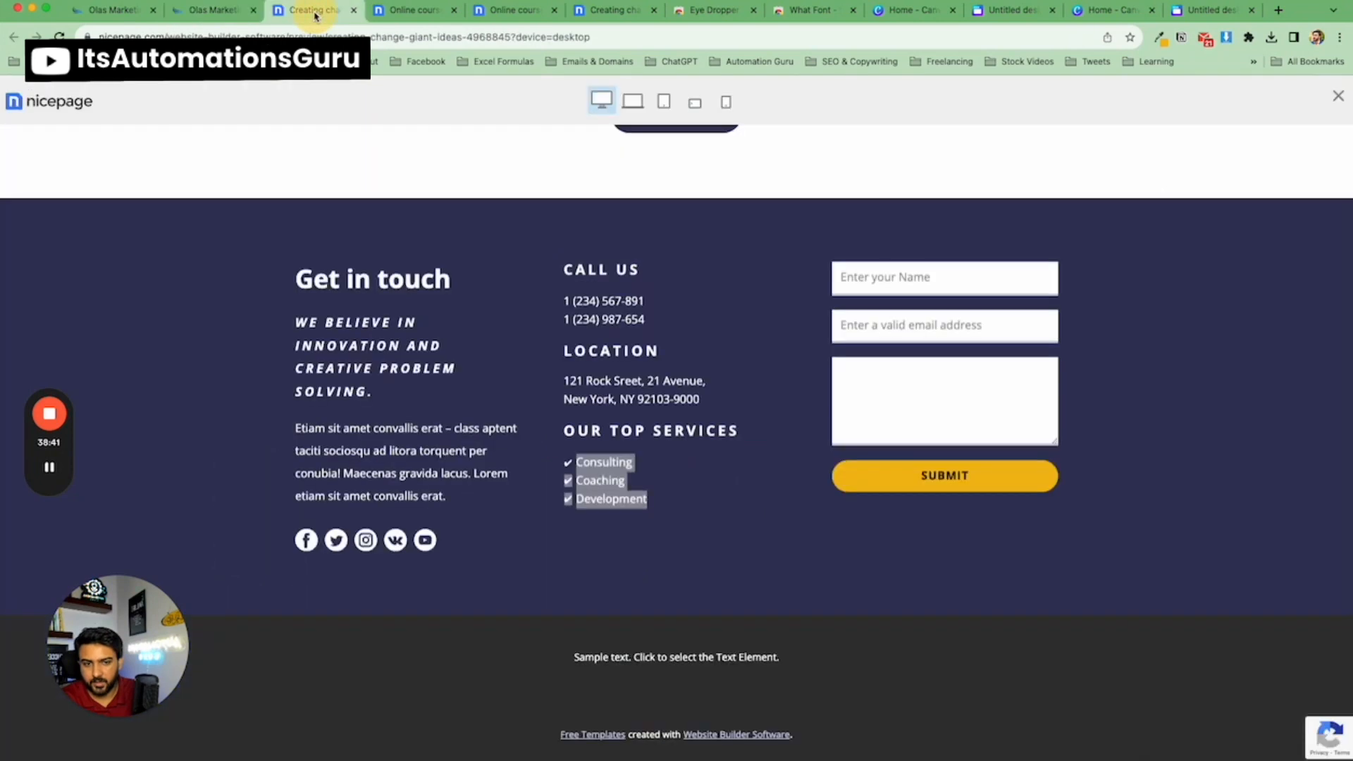
{"action": "left_click", "coordinate": [212, 9]}
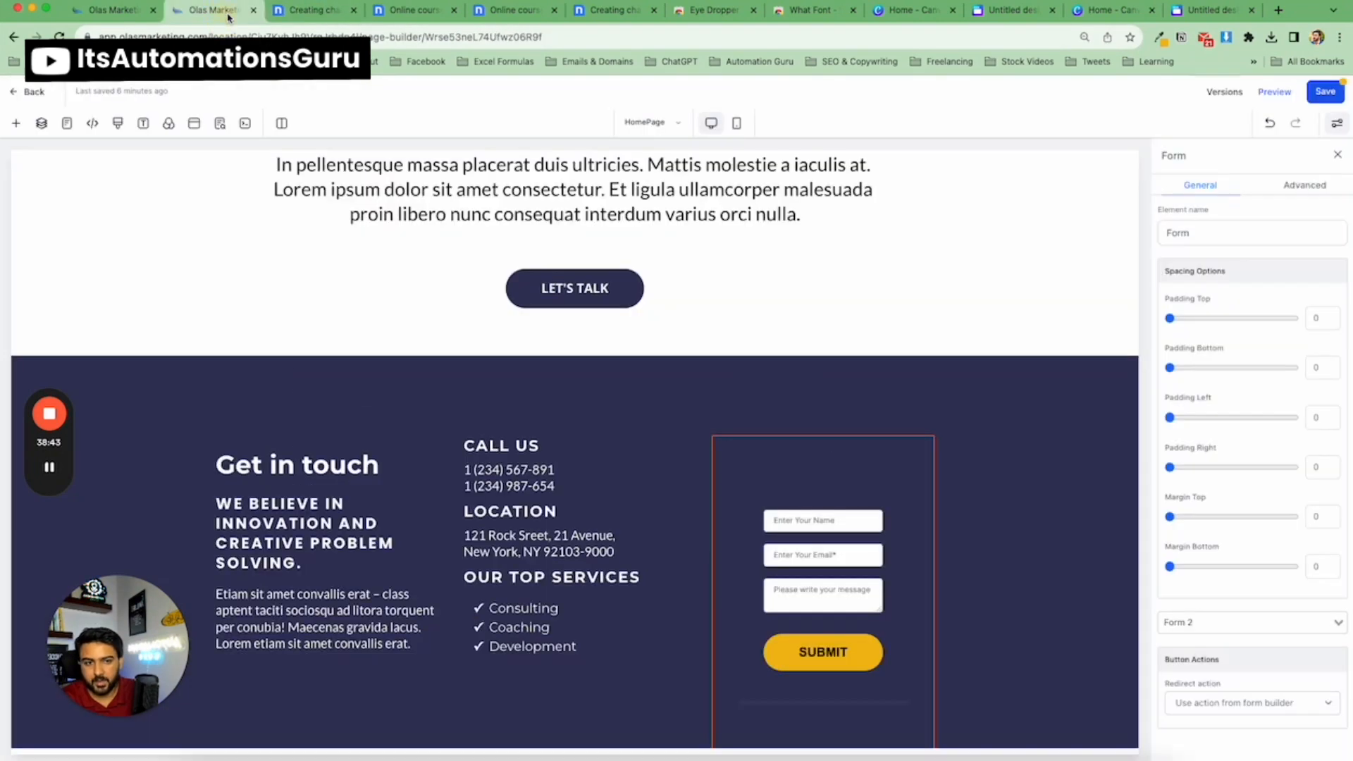
{"action": "left_click", "coordinate": [119, 11]}
{"action": "left_click", "coordinate": [786, 166]}
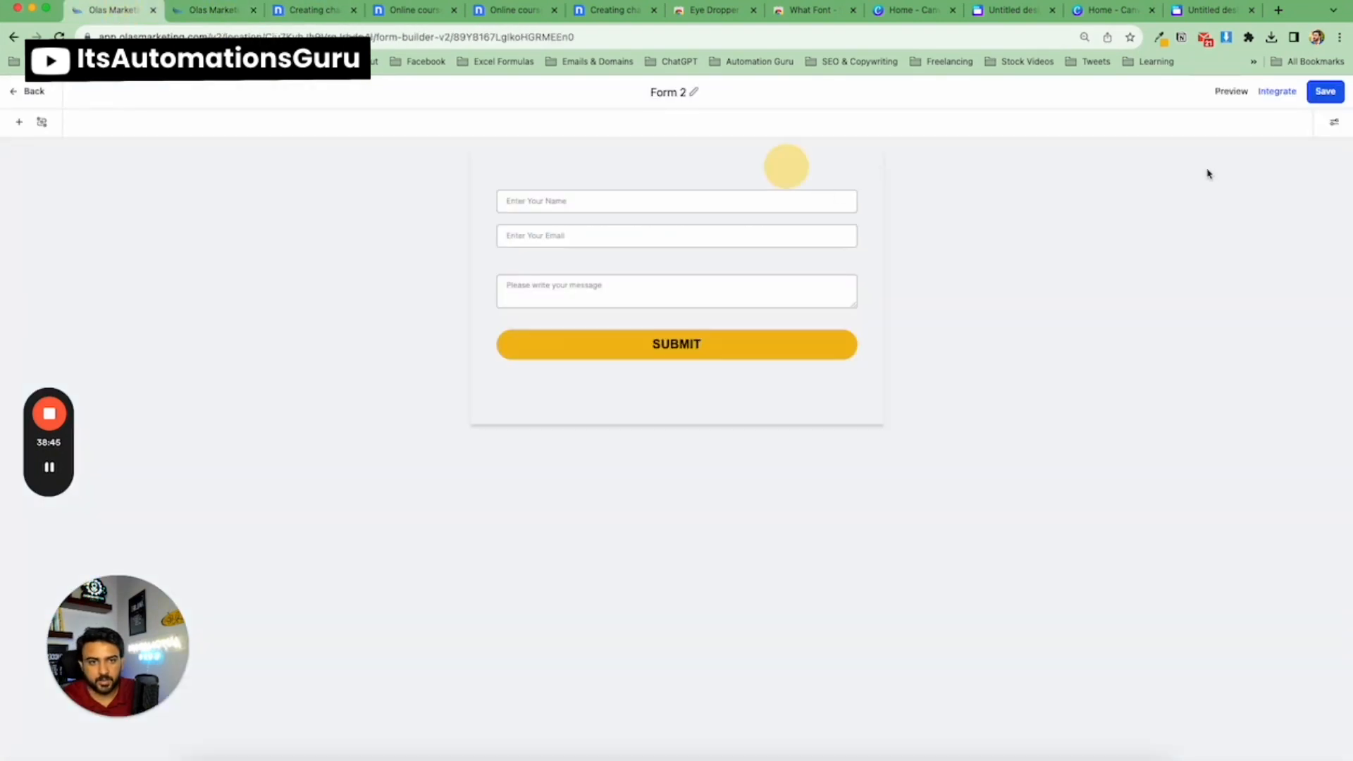
{"action": "left_click", "coordinate": [1333, 124]}
{"action": "left_click", "coordinate": [1323, 173]}
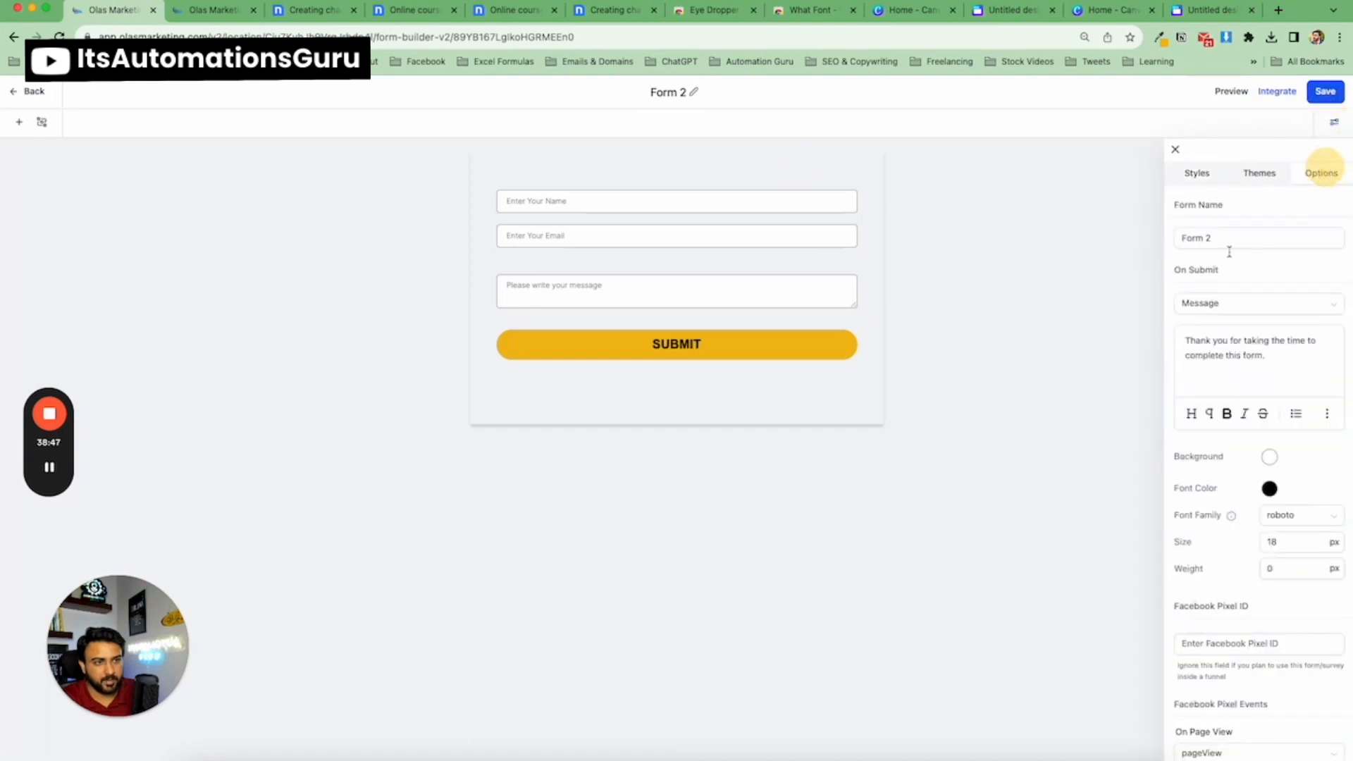
Rename the form to Footer Form.
{"action": "triple_click", "coordinate": [1216, 241]}
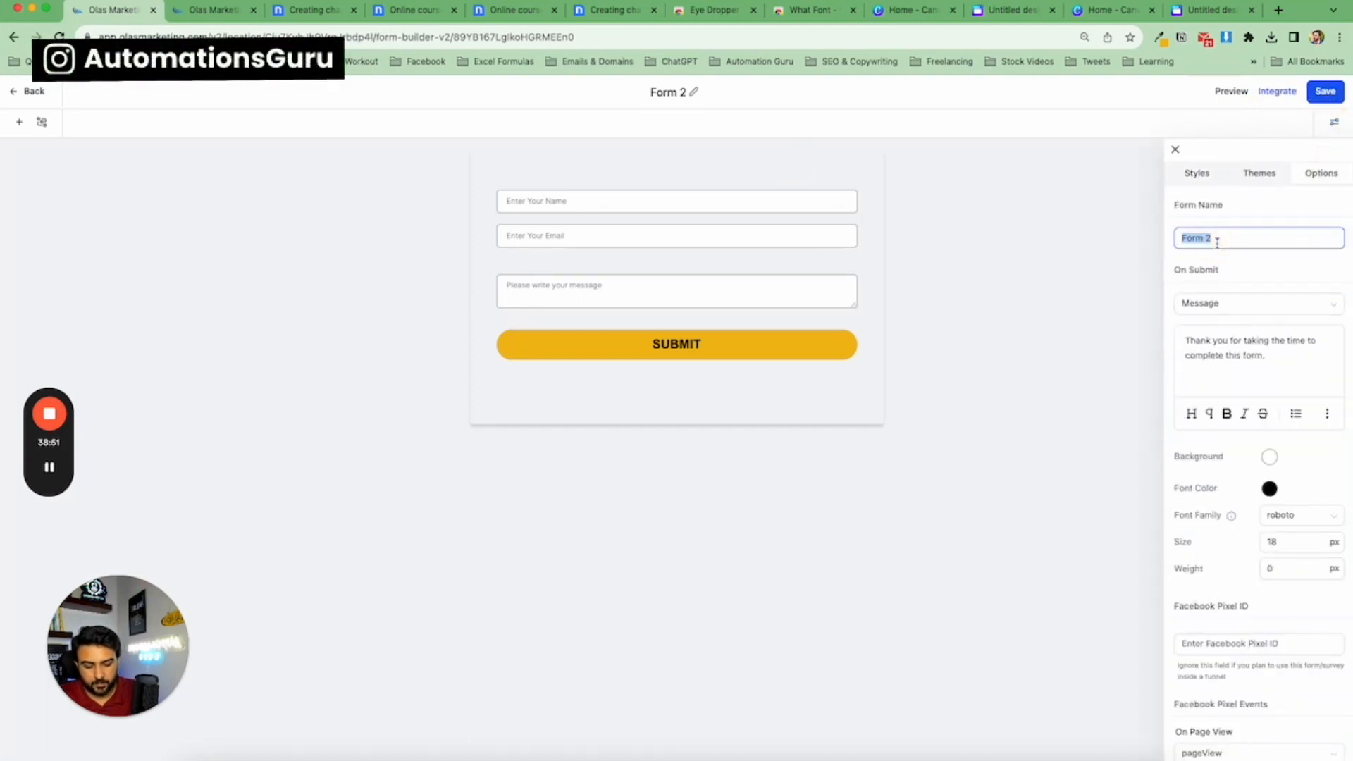
{"action": "type", "text": "HOMEPAGE FORM"}
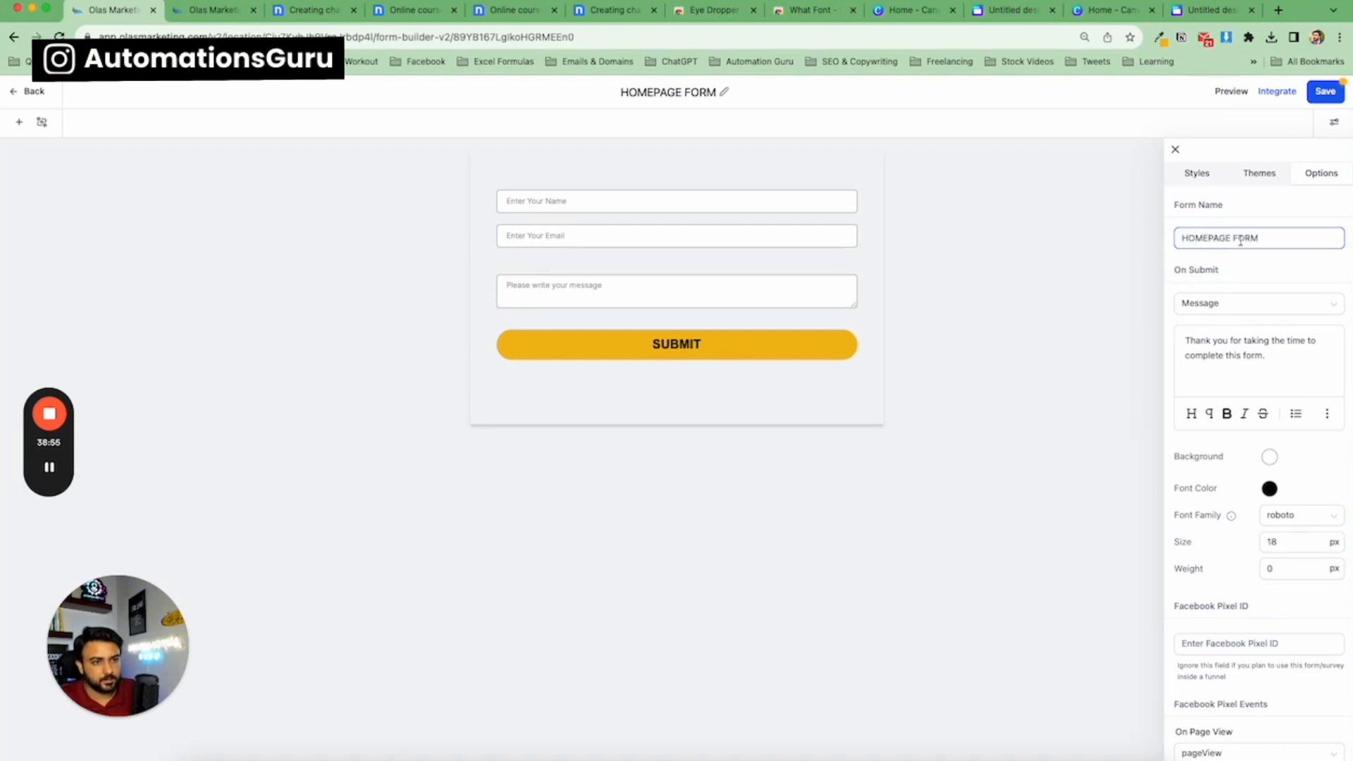
{"action": "triple_click", "coordinate": [1183, 240]}
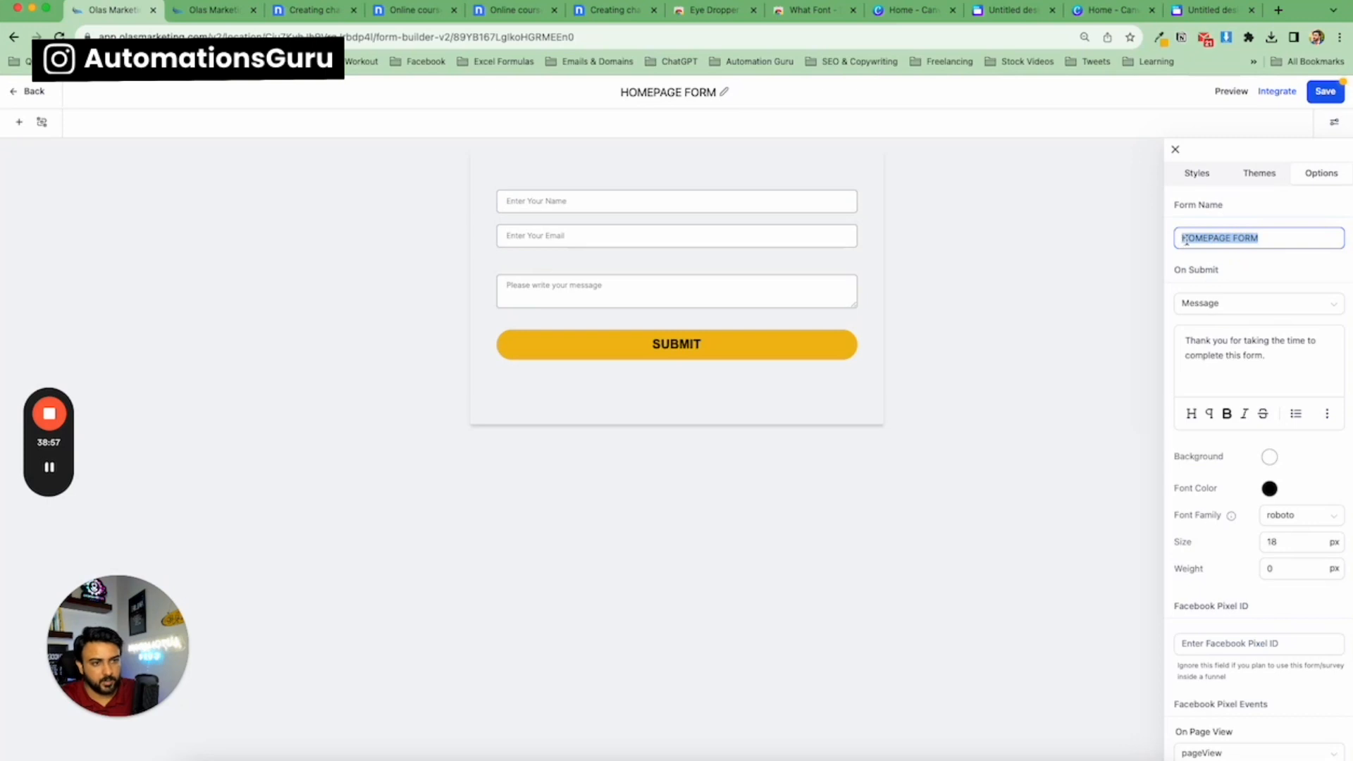
{"action": "double_click", "coordinate": [1186, 239]}
{"action": "type", "text": "Fo"}
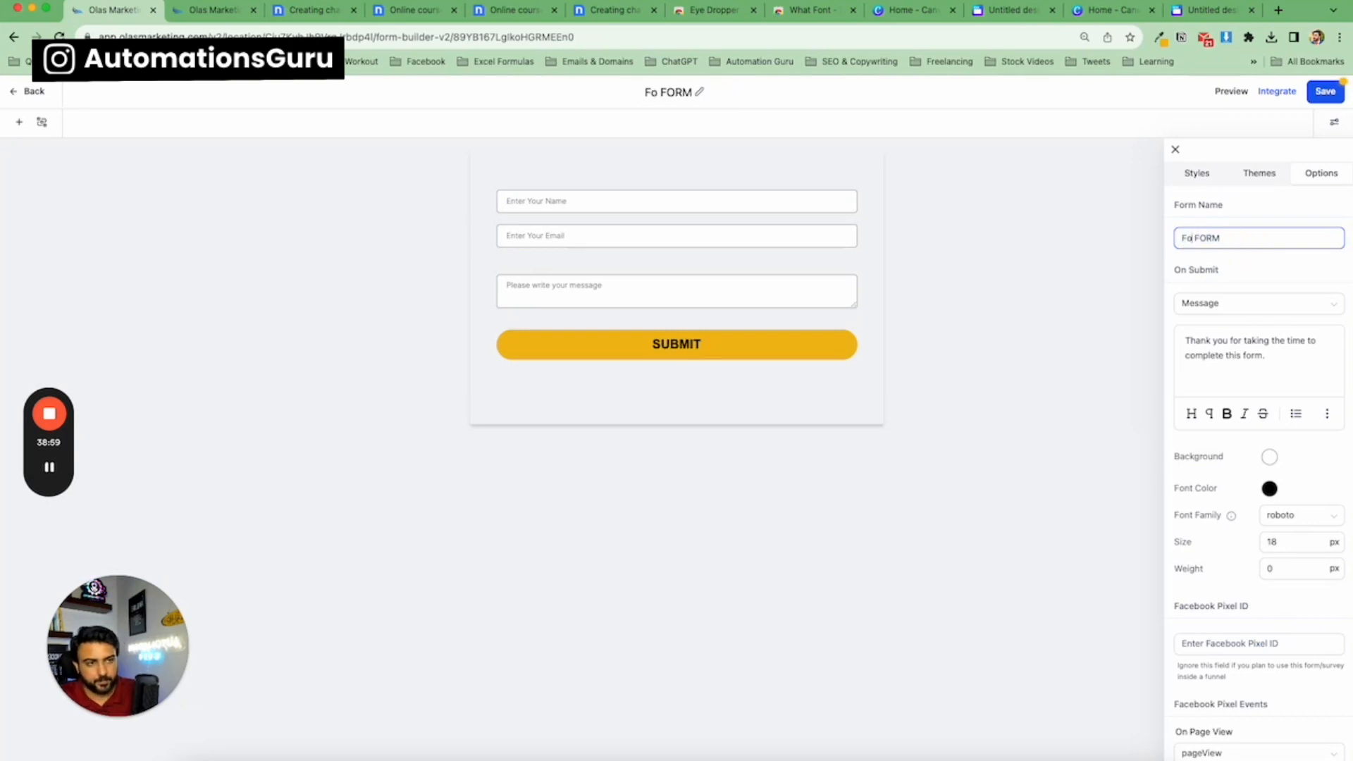
{"action": "type", "text": "oter"}
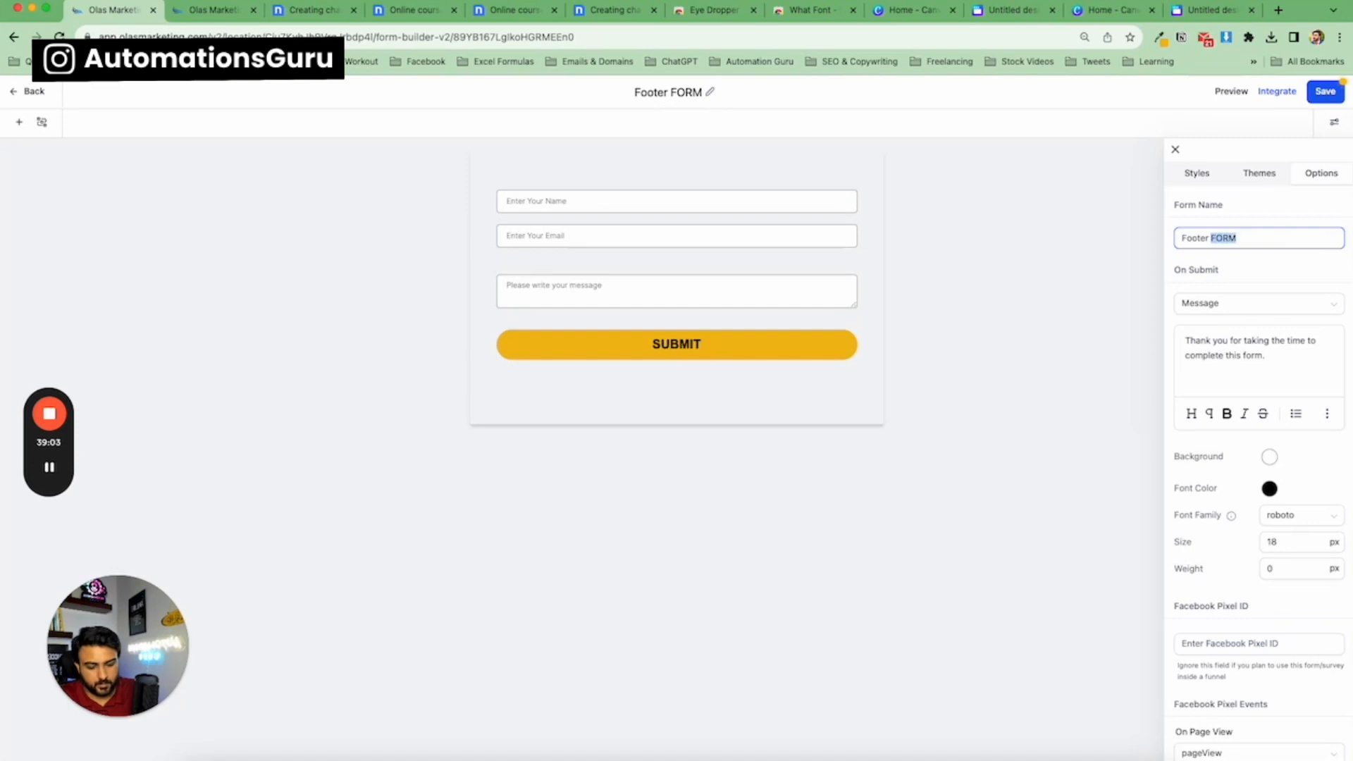
{"action": "type", "text": "Frorm"}
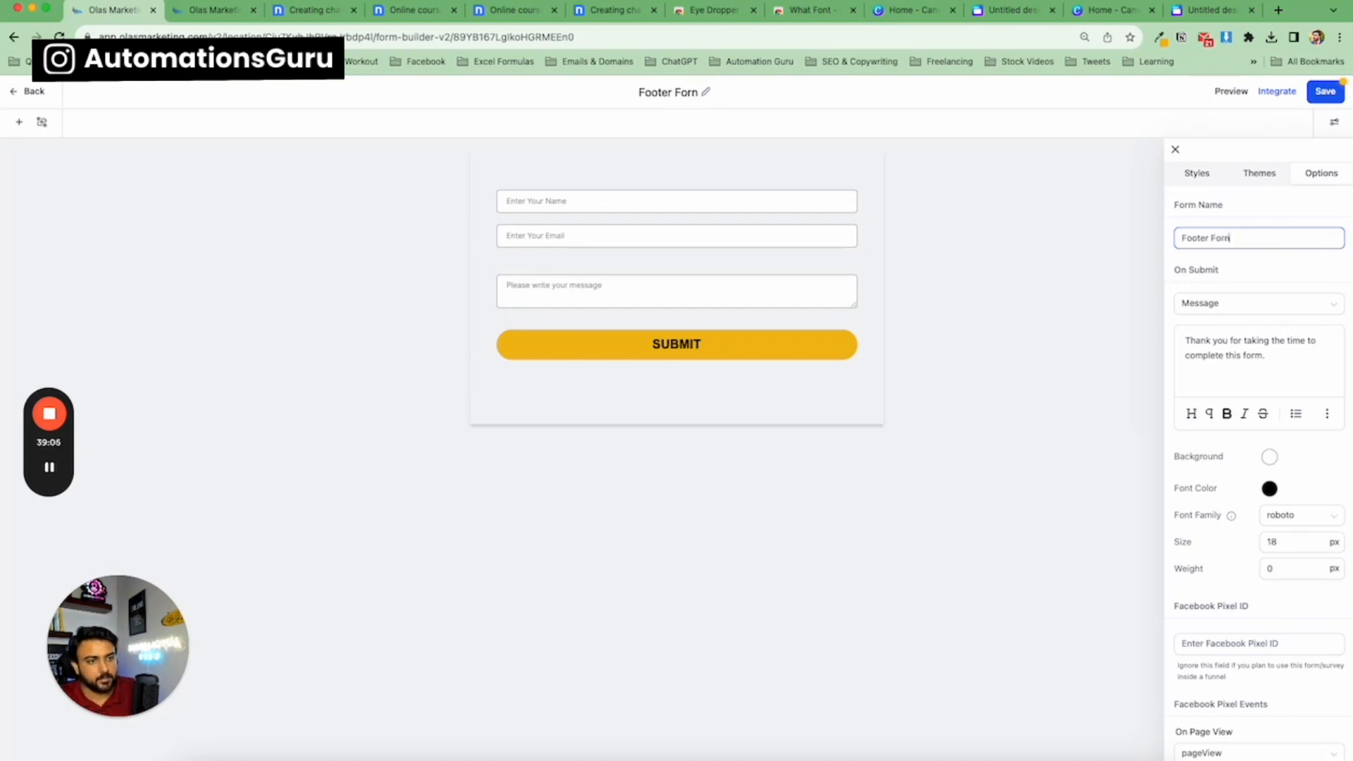
{"action": "key", "text": "BackSpace"}
{"action": "type", "text": "m"}
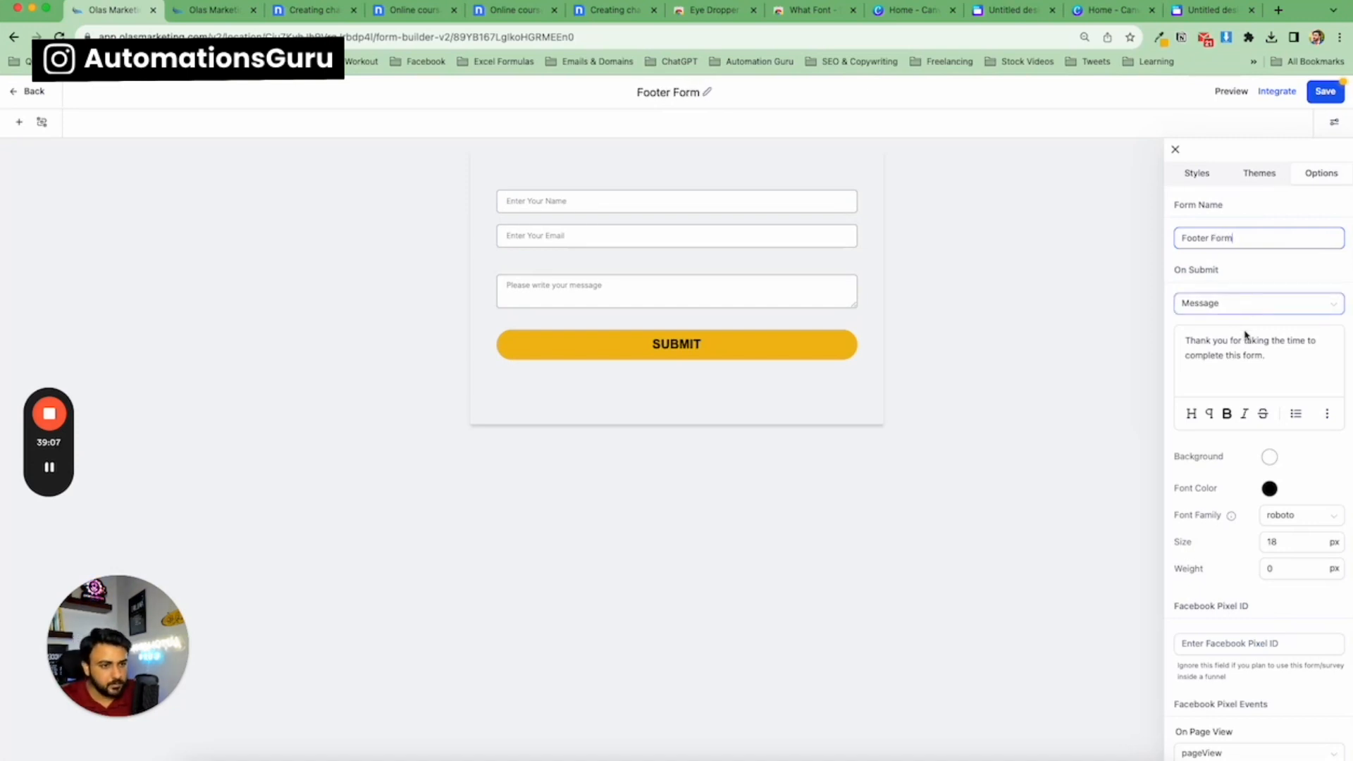
Turn on Full Screen Mode in the form's styles and save the form.
{"action": "scroll", "coordinate": [1198, 334], "scroll_direction": "down", "scroll_amount": 1}
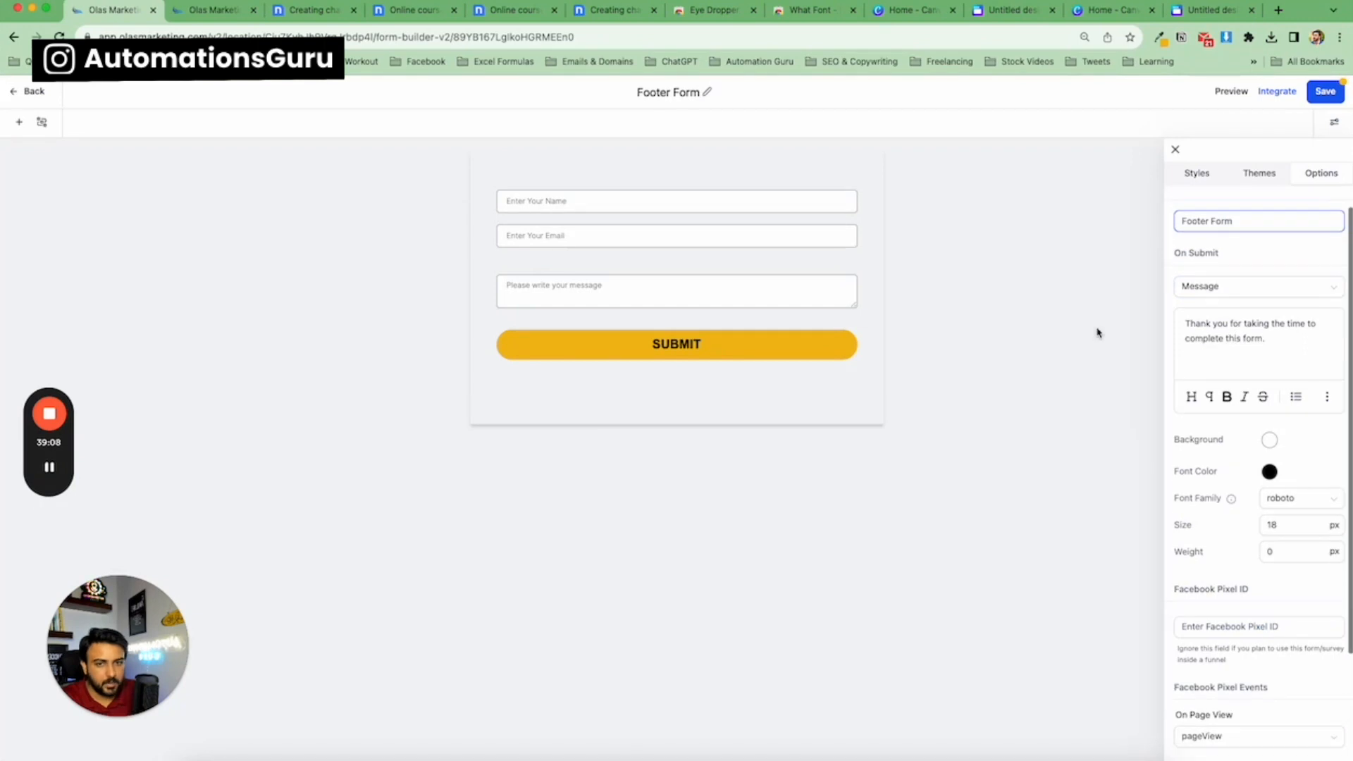
{"action": "left_click", "coordinate": [1273, 178]}
{"action": "left_click", "coordinate": [1198, 176]}
{"action": "left_click", "coordinate": [1332, 289]}
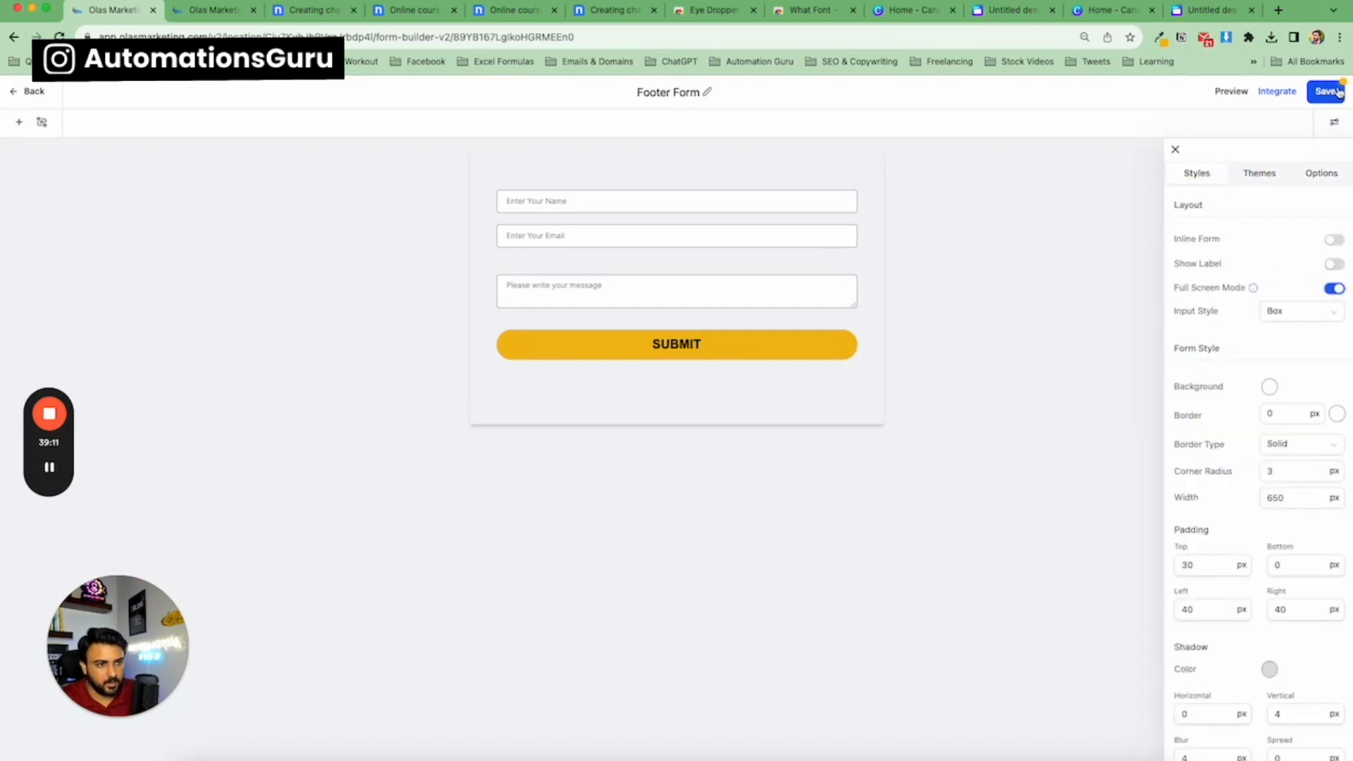
{"action": "left_click", "coordinate": [1319, 95]}
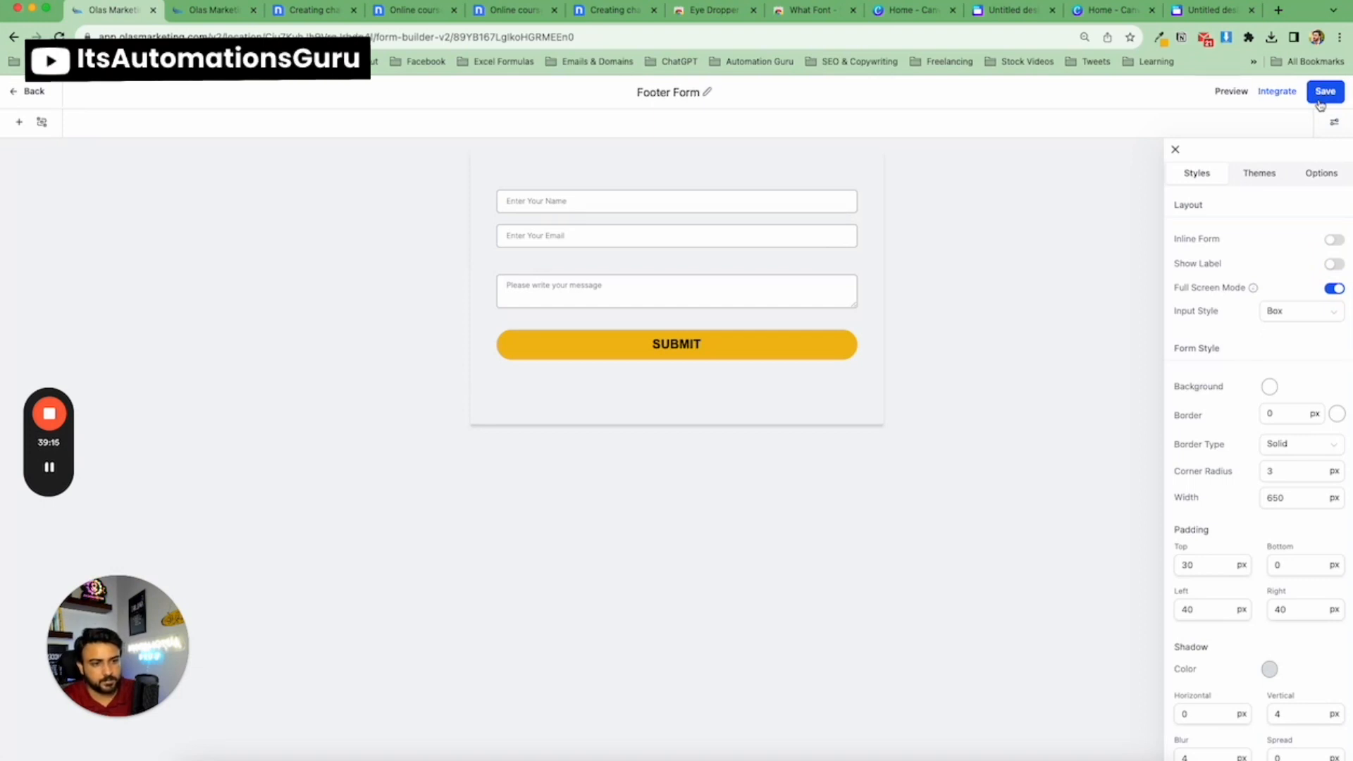
Return to the page builder and refresh the form element by switching it to Form 1 and back to Form 2.
{"action": "left_click", "coordinate": [32, 91]}
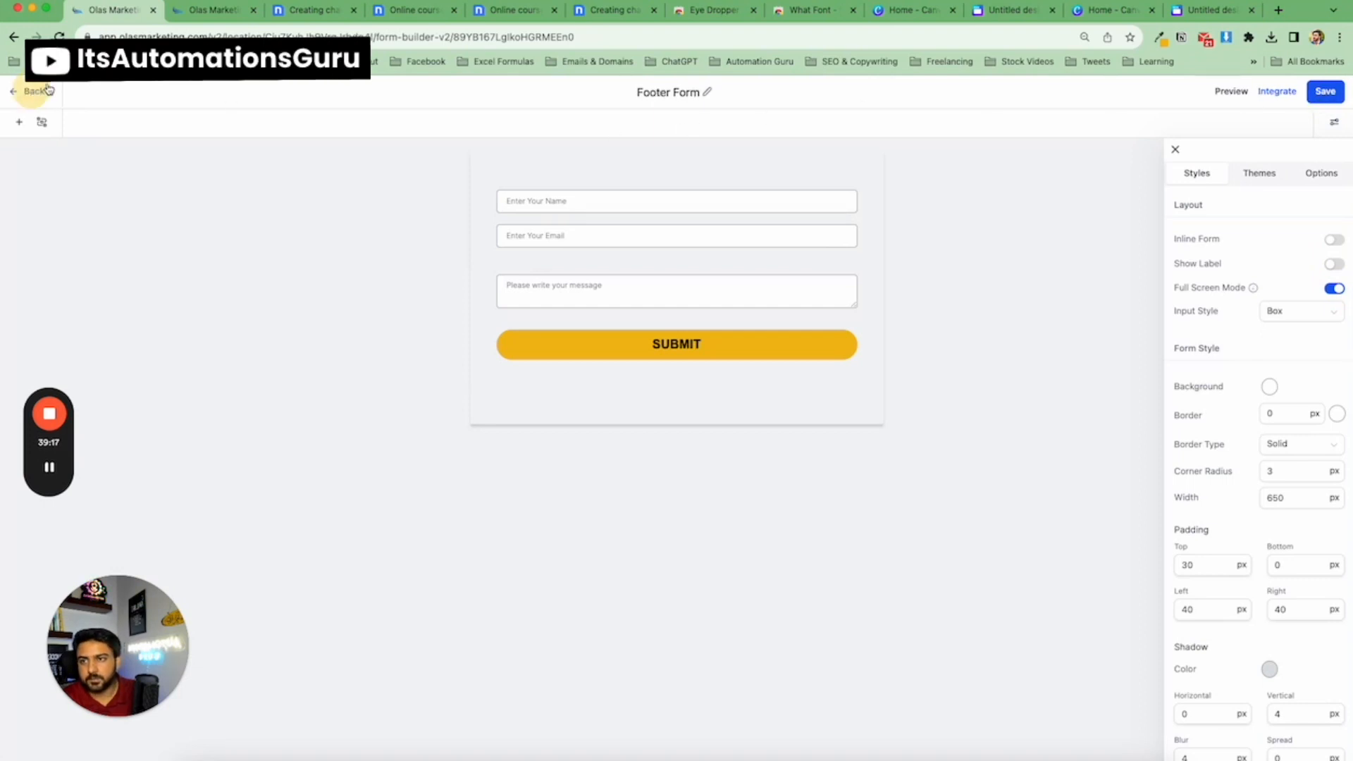
{"action": "left_click", "coordinate": [211, 10]}
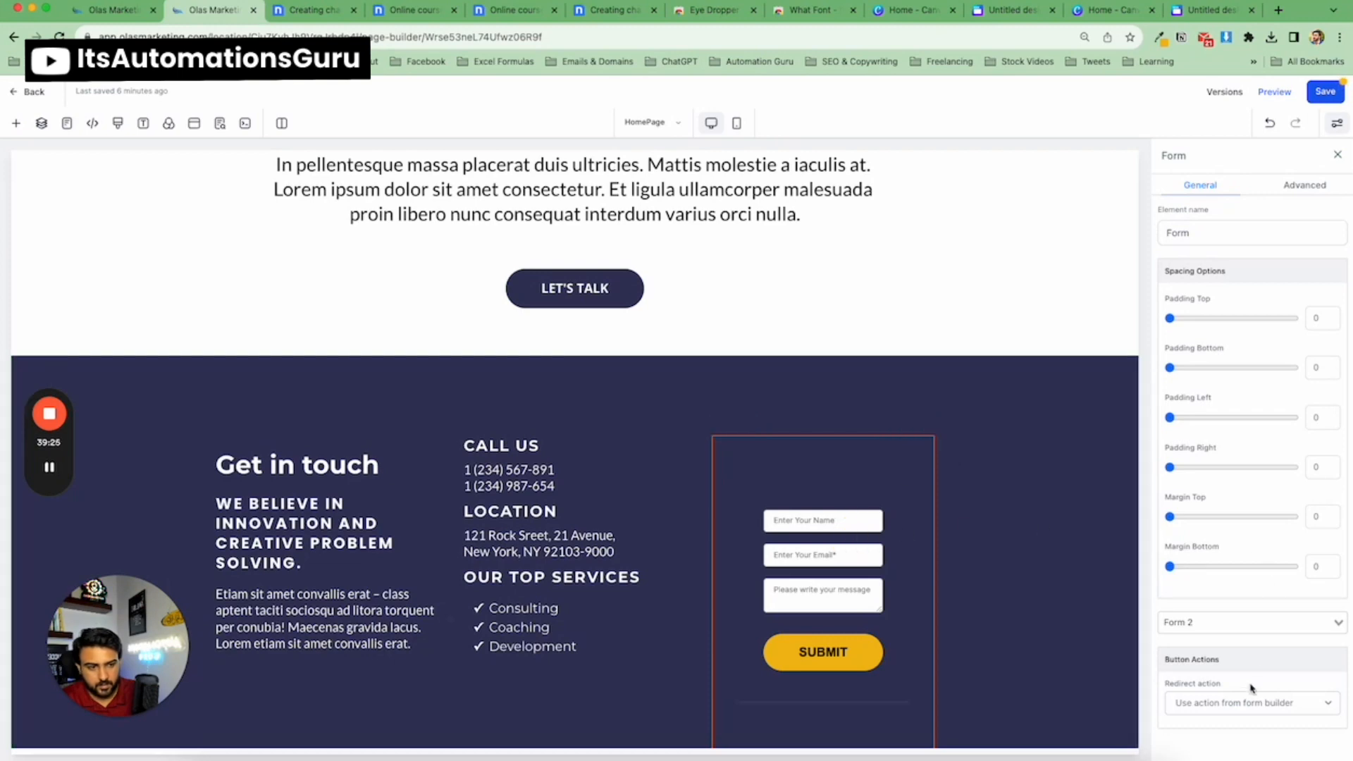
{"action": "left_click", "coordinate": [1206, 624]}
{"action": "left_click", "coordinate": [1208, 658]}
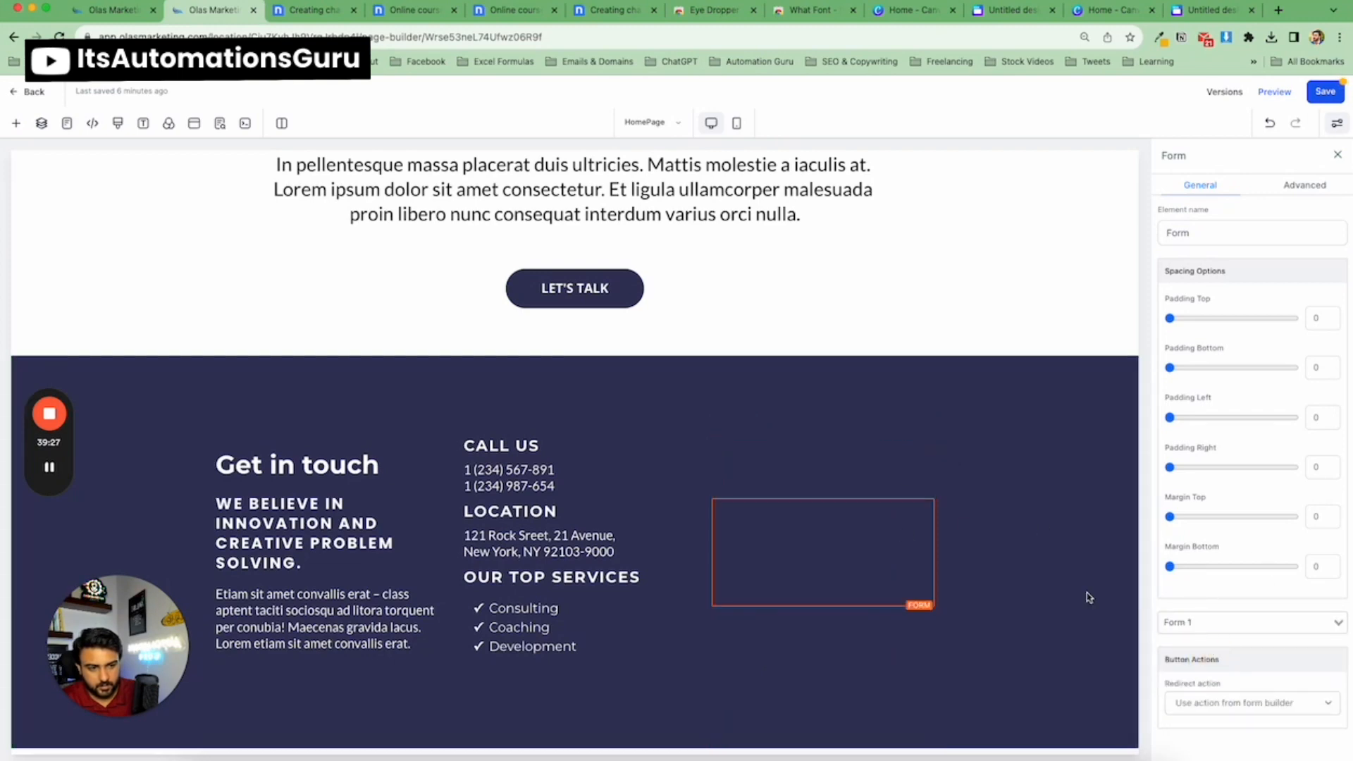
{"action": "left_click", "coordinate": [1215, 622]}
{"action": "left_click", "coordinate": [1217, 678]}
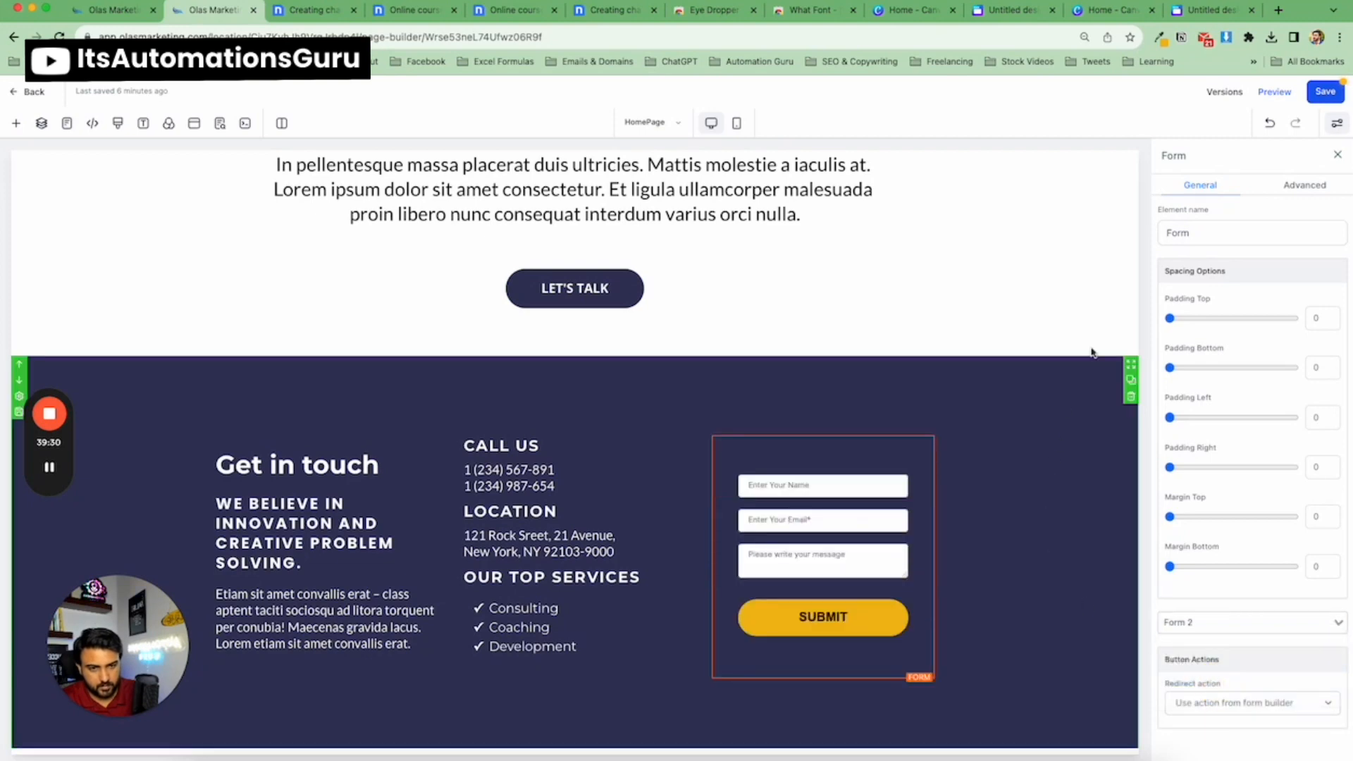
Save the page and close the SEO meta data panel.
{"action": "left_click", "coordinate": [1322, 93]}
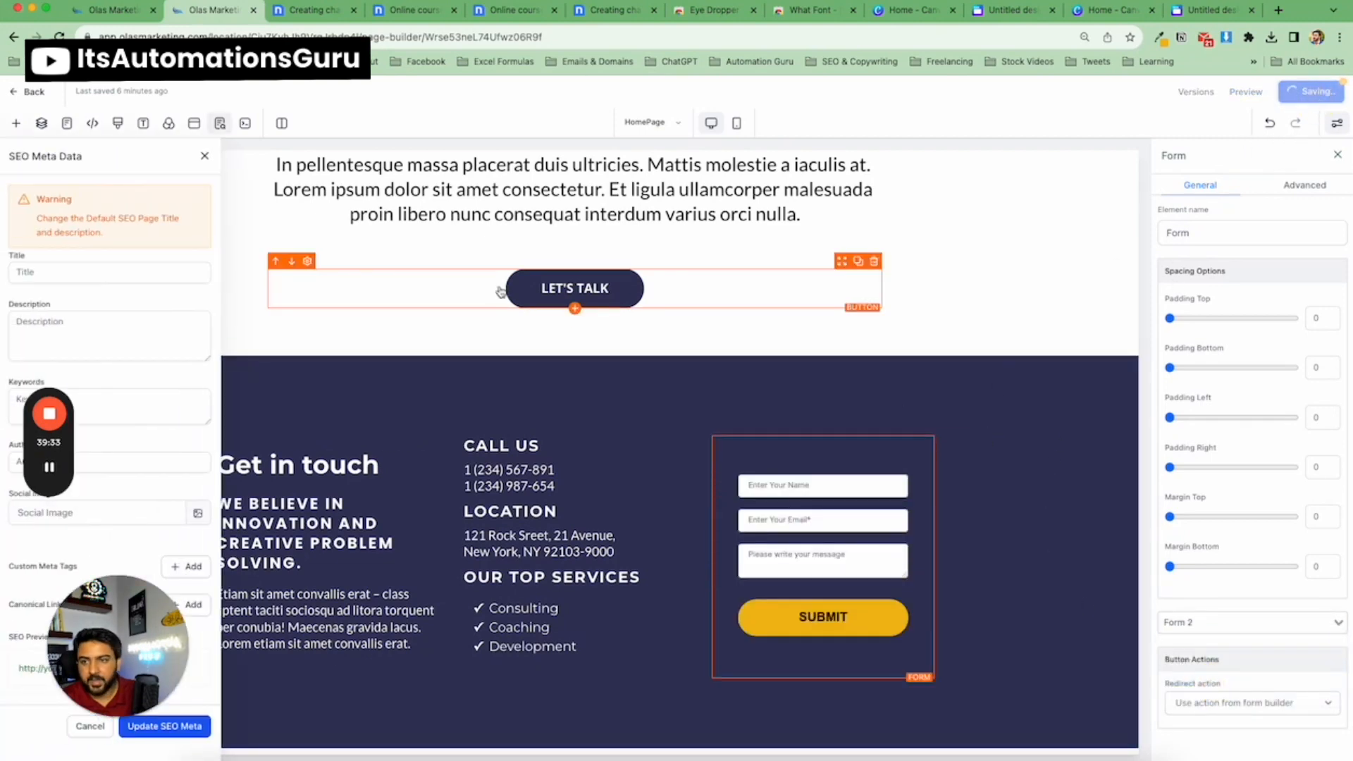
{"action": "left_click", "coordinate": [202, 156]}
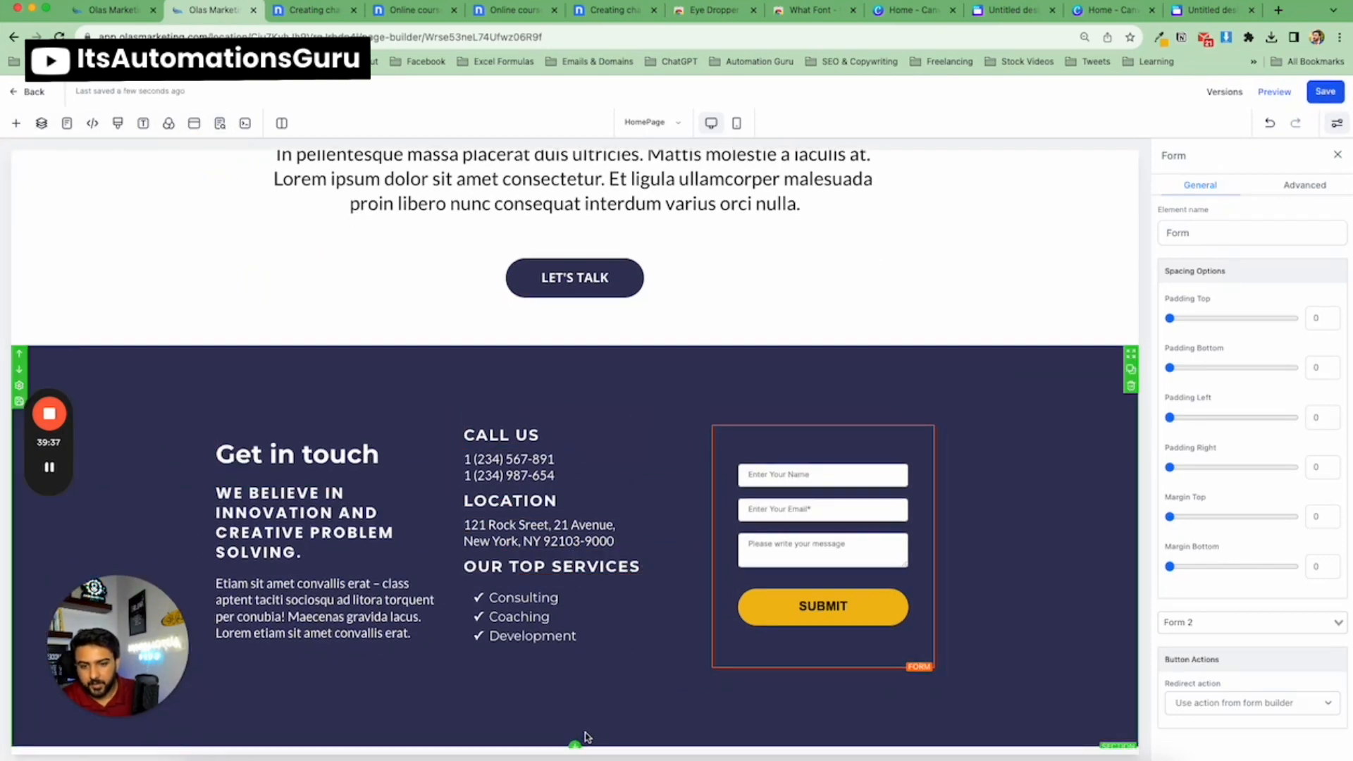
Add a new section below the Get in touch section and set its background colour to black.
{"action": "left_click", "coordinate": [576, 745]}
{"action": "left_click", "coordinate": [187, 232]}
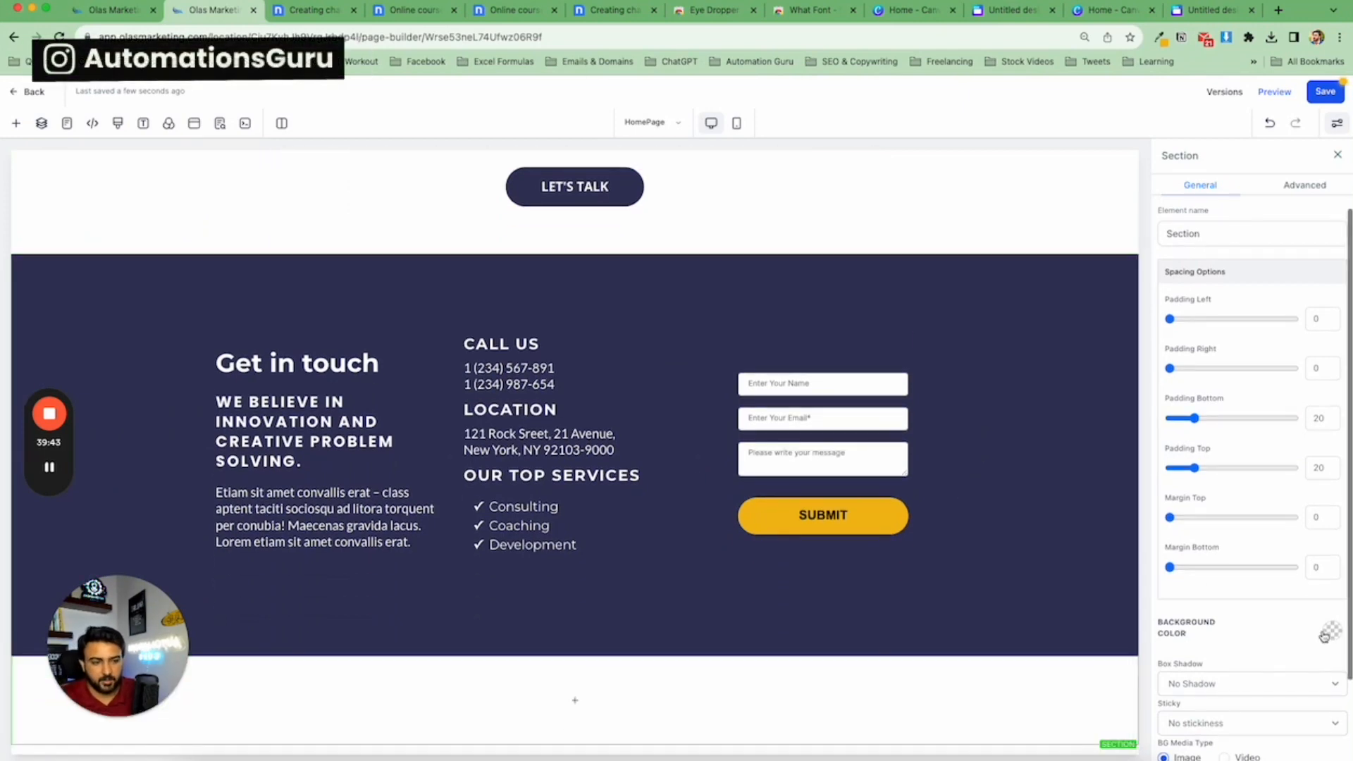
{"action": "left_click", "coordinate": [641, 682]}
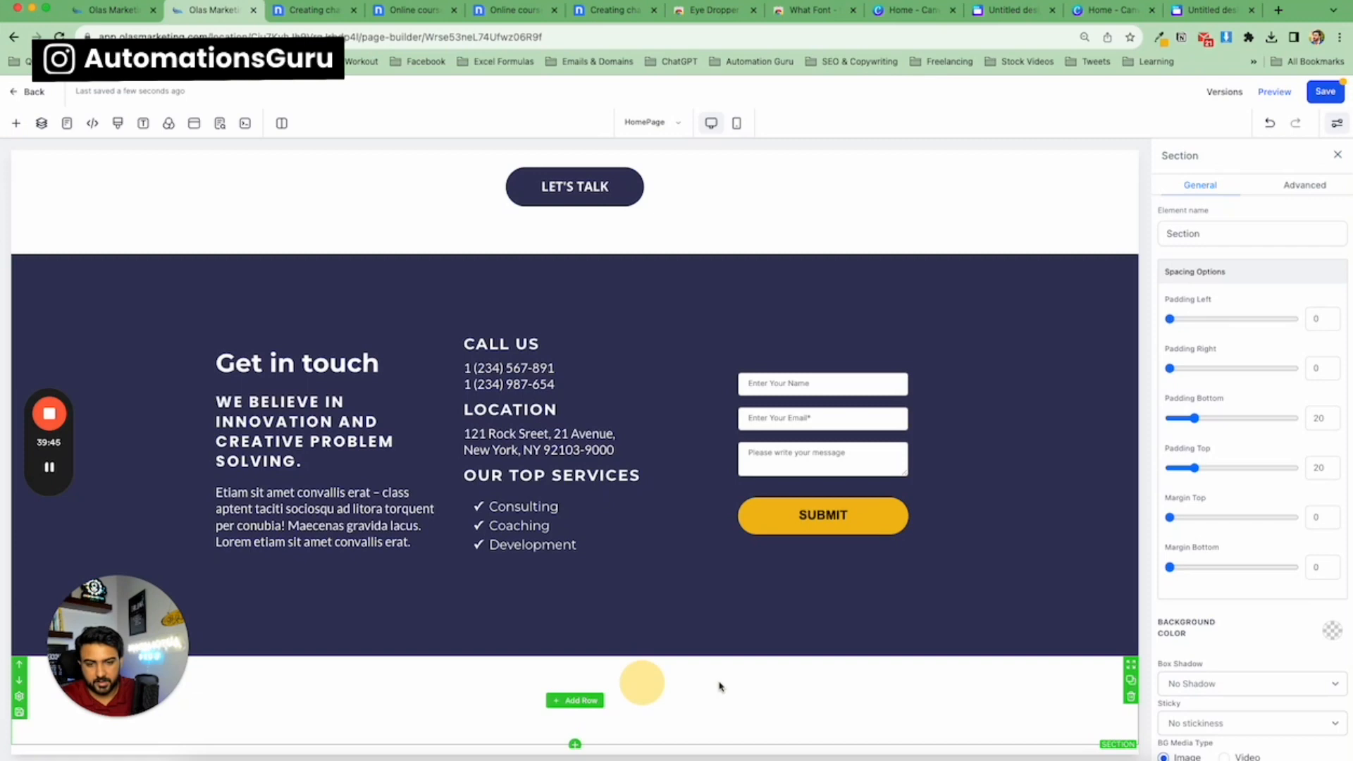
{"action": "left_click", "coordinate": [1334, 633]}
{"action": "left_click", "coordinate": [1265, 664]}
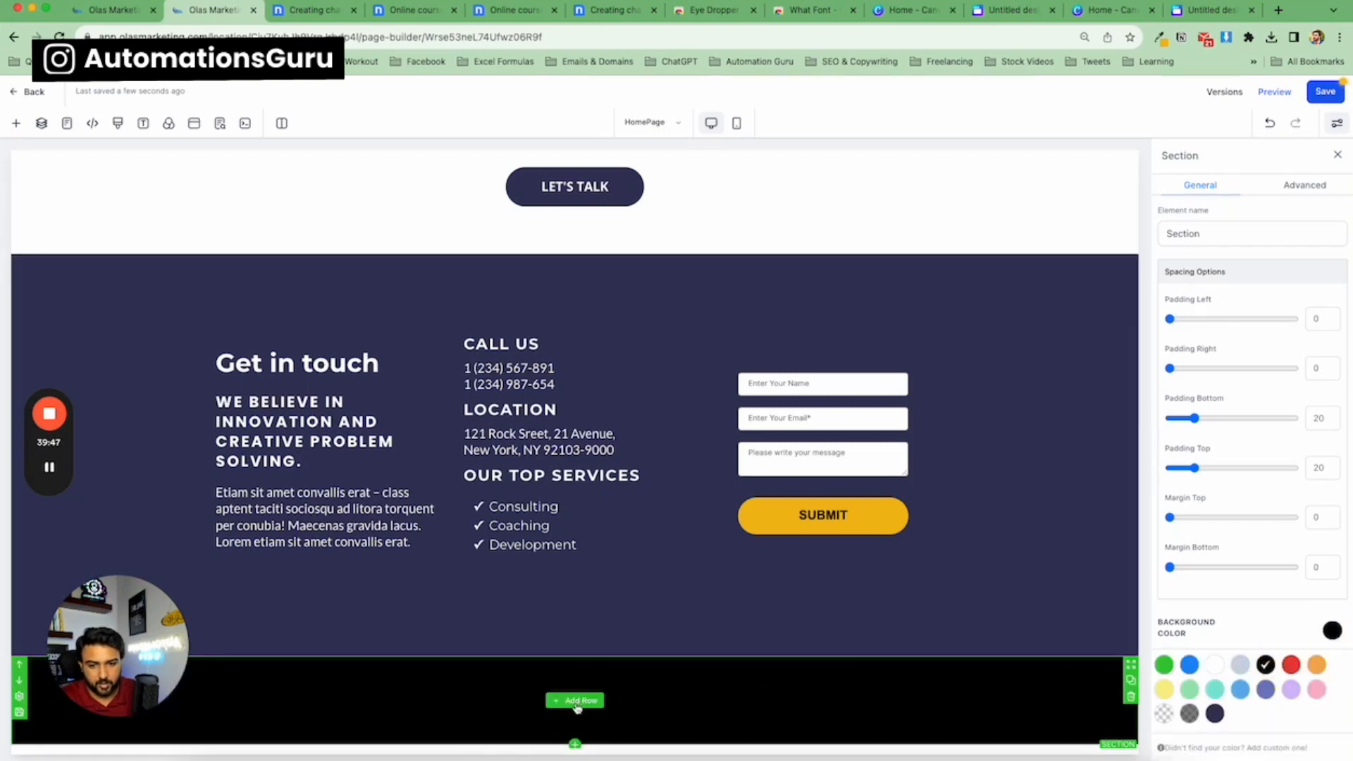
Add a one-column row to the new black footer section, checking the reference template's footer text.
{"action": "left_click", "coordinate": [576, 706]}
{"action": "key", "text": "ctrl+Tab"}
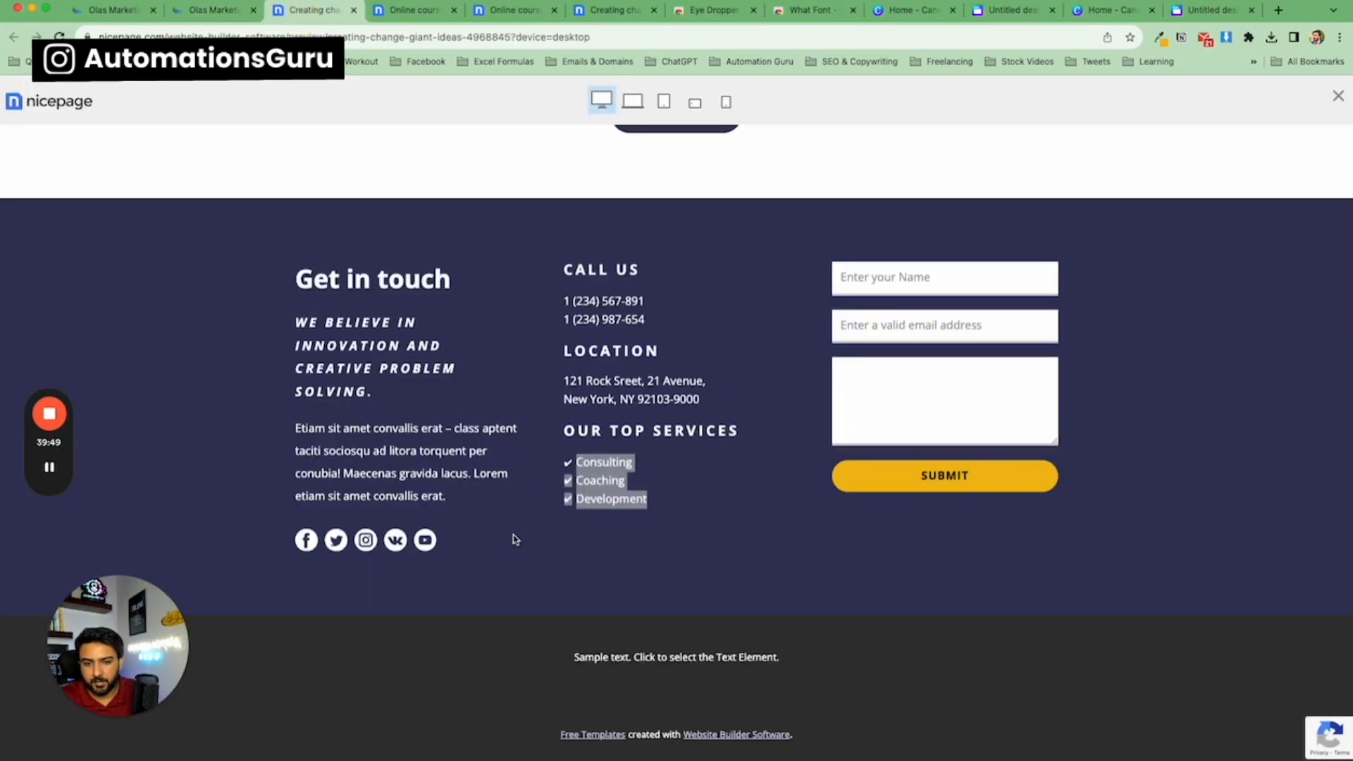
{"action": "triple_click", "coordinate": [600, 657]}
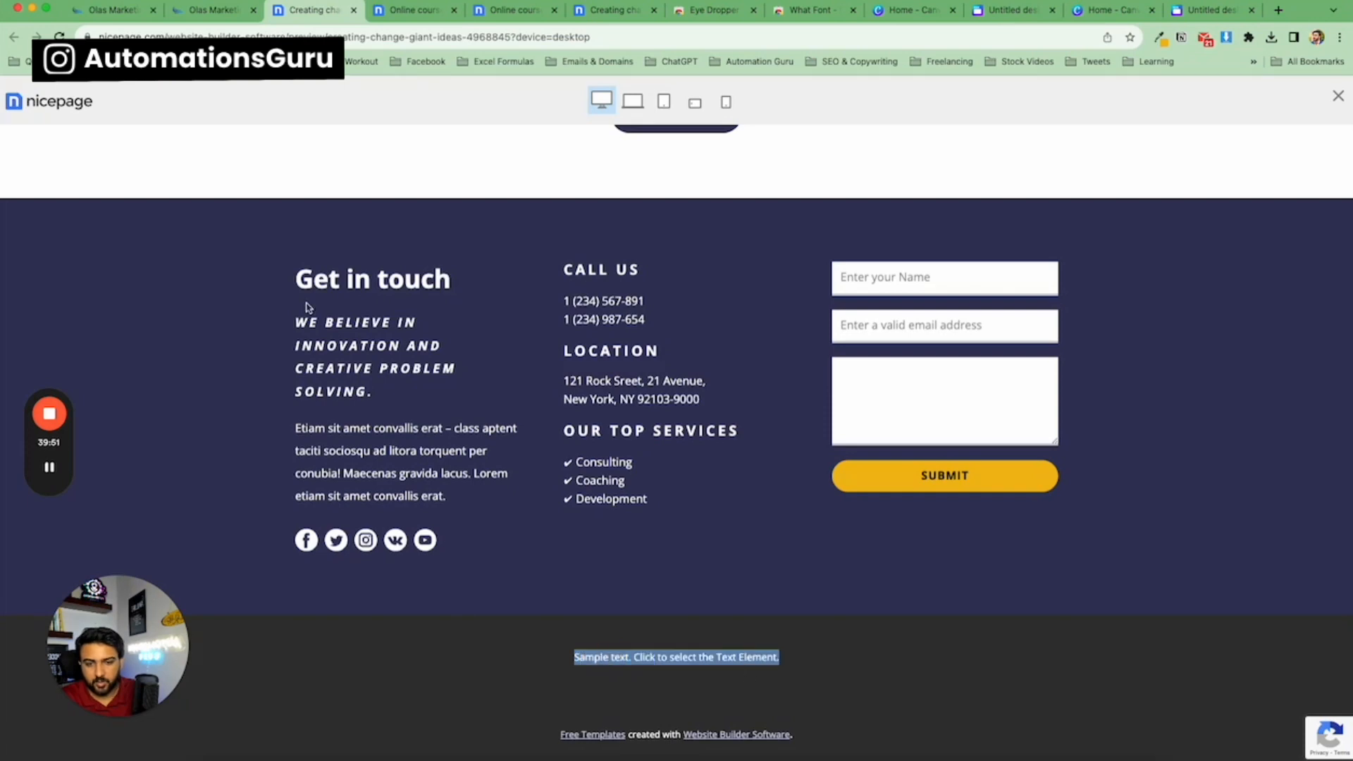
{"action": "left_click", "coordinate": [208, 10]}
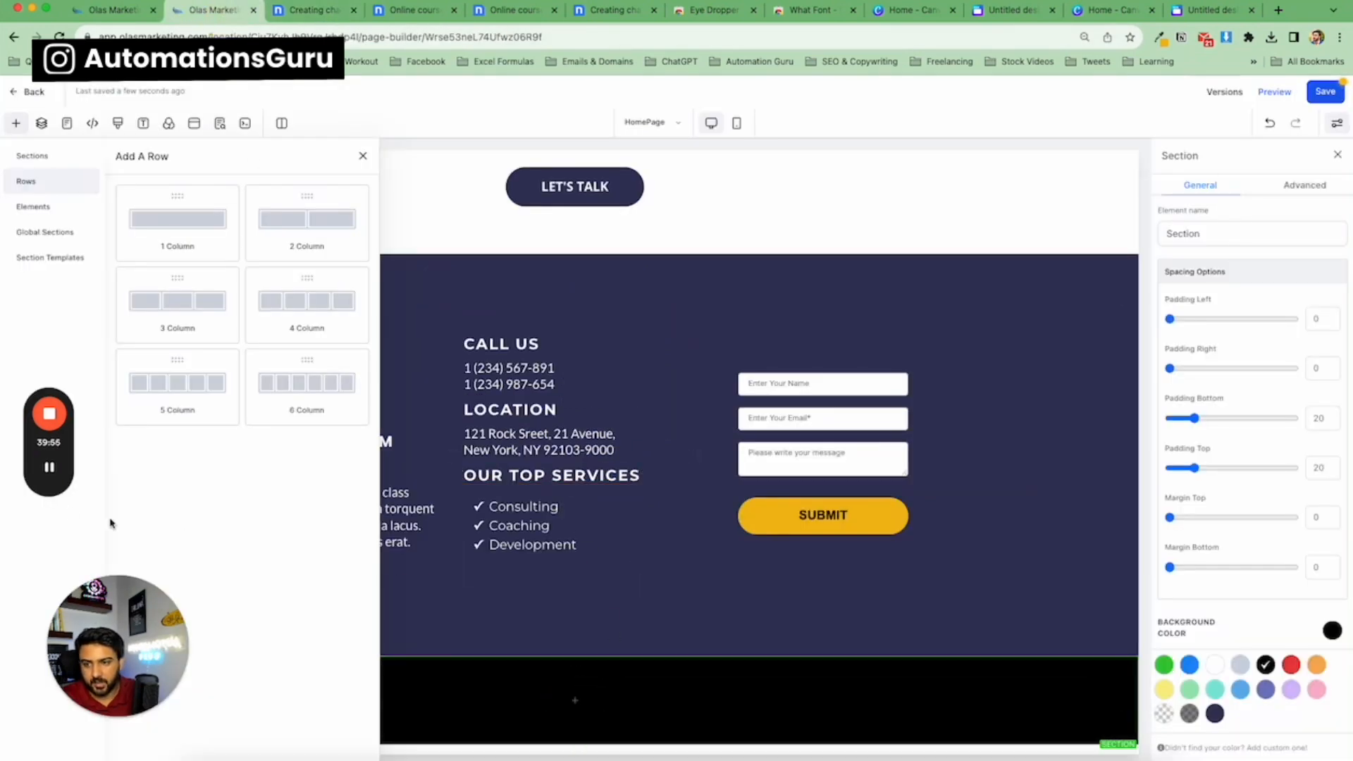
{"action": "mouse_move", "coordinate": [51, 482]}
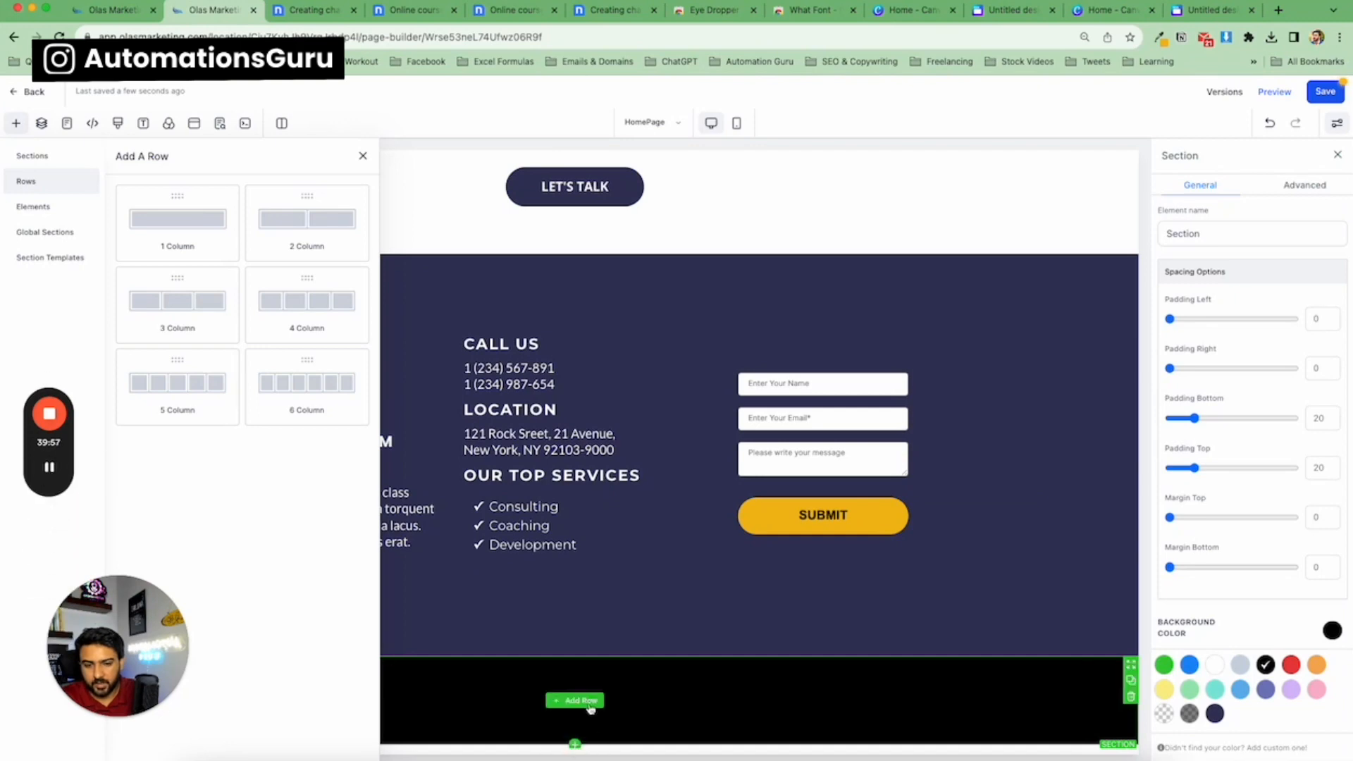
{"action": "left_click_drag", "start_coordinate": [184, 219], "coordinate": [572, 740]}
Insert a Paragraph element into the footer column and clear its default placeholder text.
{"action": "left_click", "coordinate": [578, 687]}
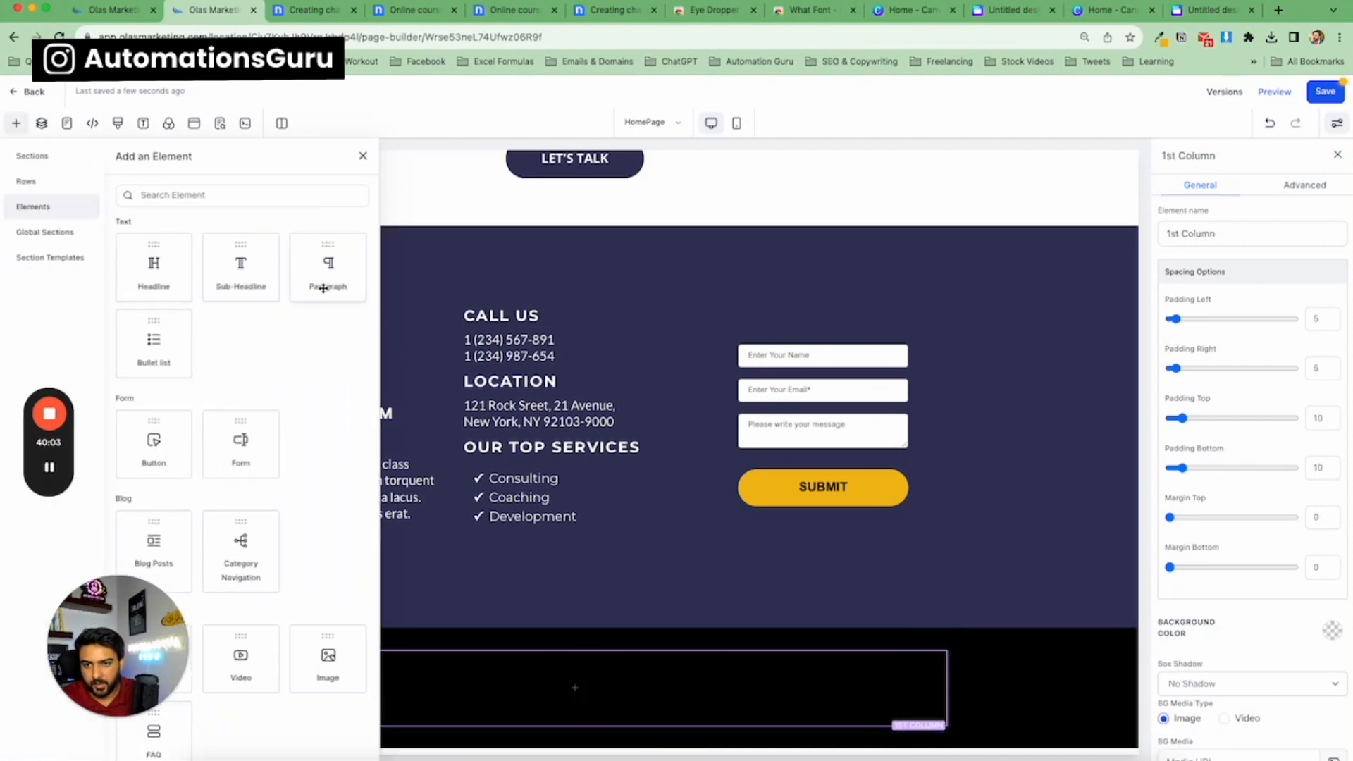
{"action": "left_click_drag", "start_coordinate": [316, 275], "coordinate": [550, 712]}
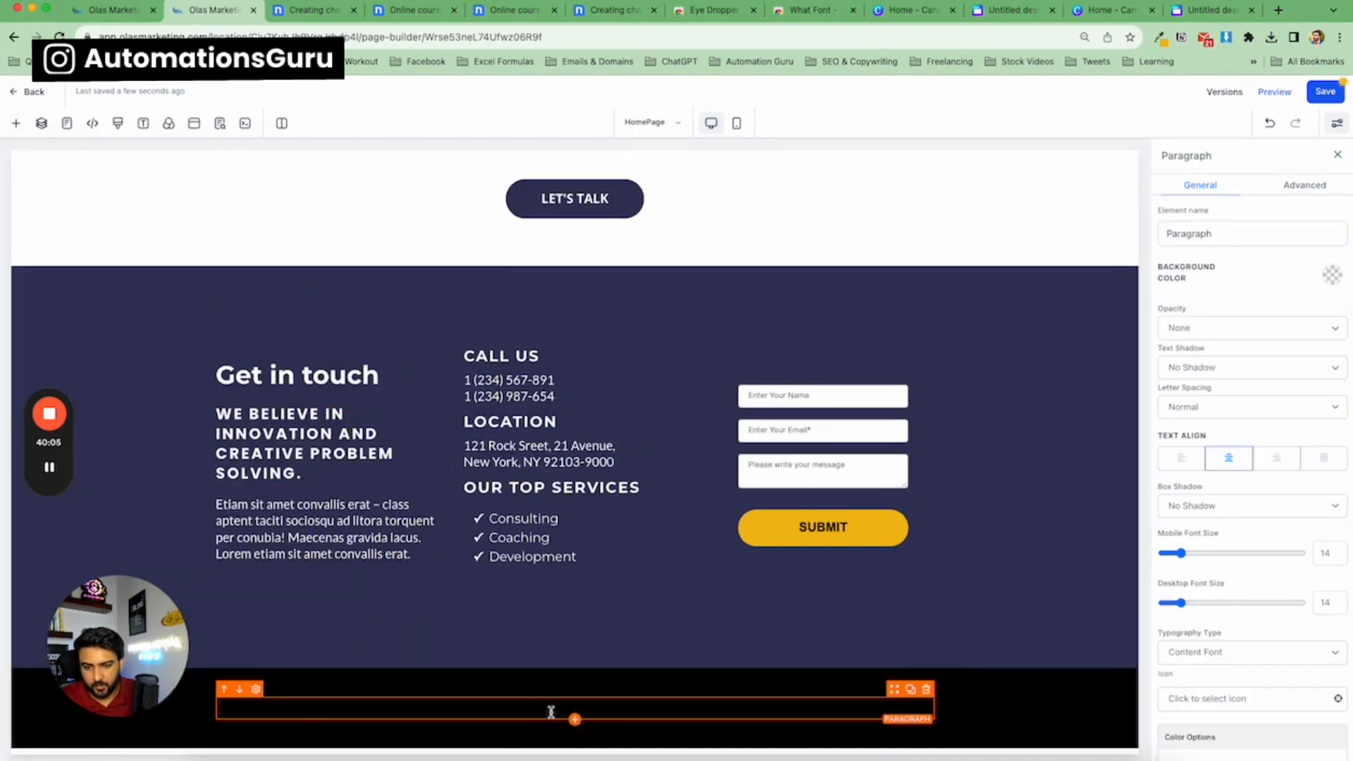
{"action": "double_click", "coordinate": [551, 712]}
{"action": "key", "text": "super+a"}
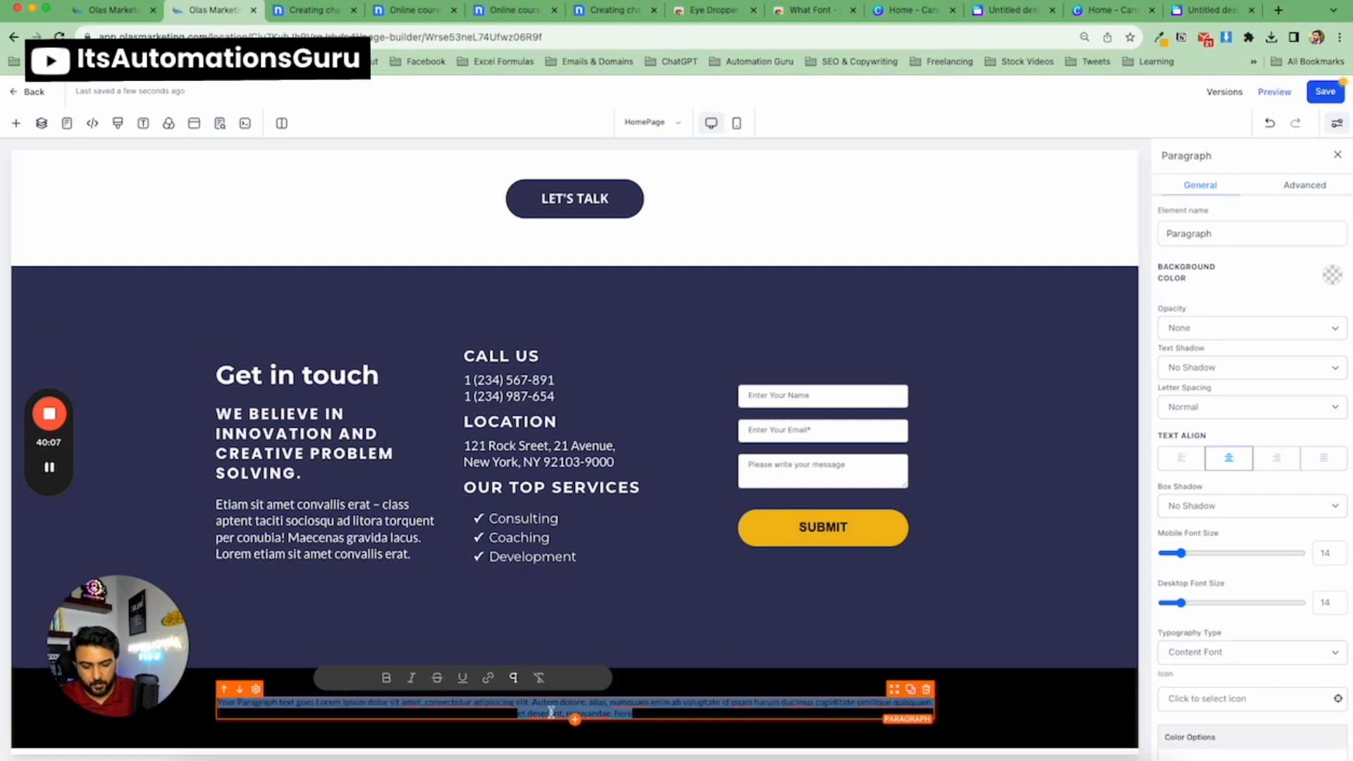
{"action": "key", "text": "BackSpace"}
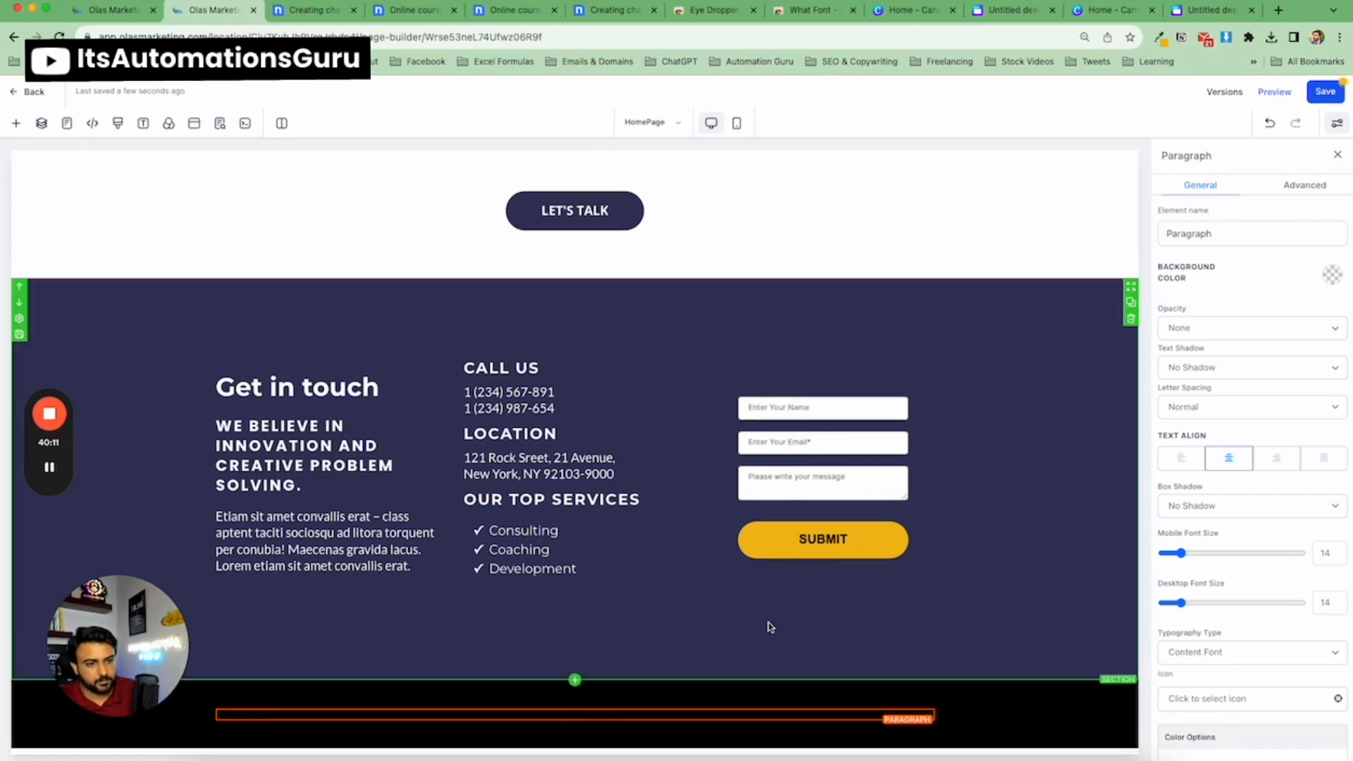
Set the paragraph's text colour to white.
{"action": "scroll", "coordinate": [1325, 634], "scroll_direction": "down", "scroll_amount": 3}
{"action": "scroll", "coordinate": [1330, 673], "scroll_direction": "down", "scroll_amount": 2}
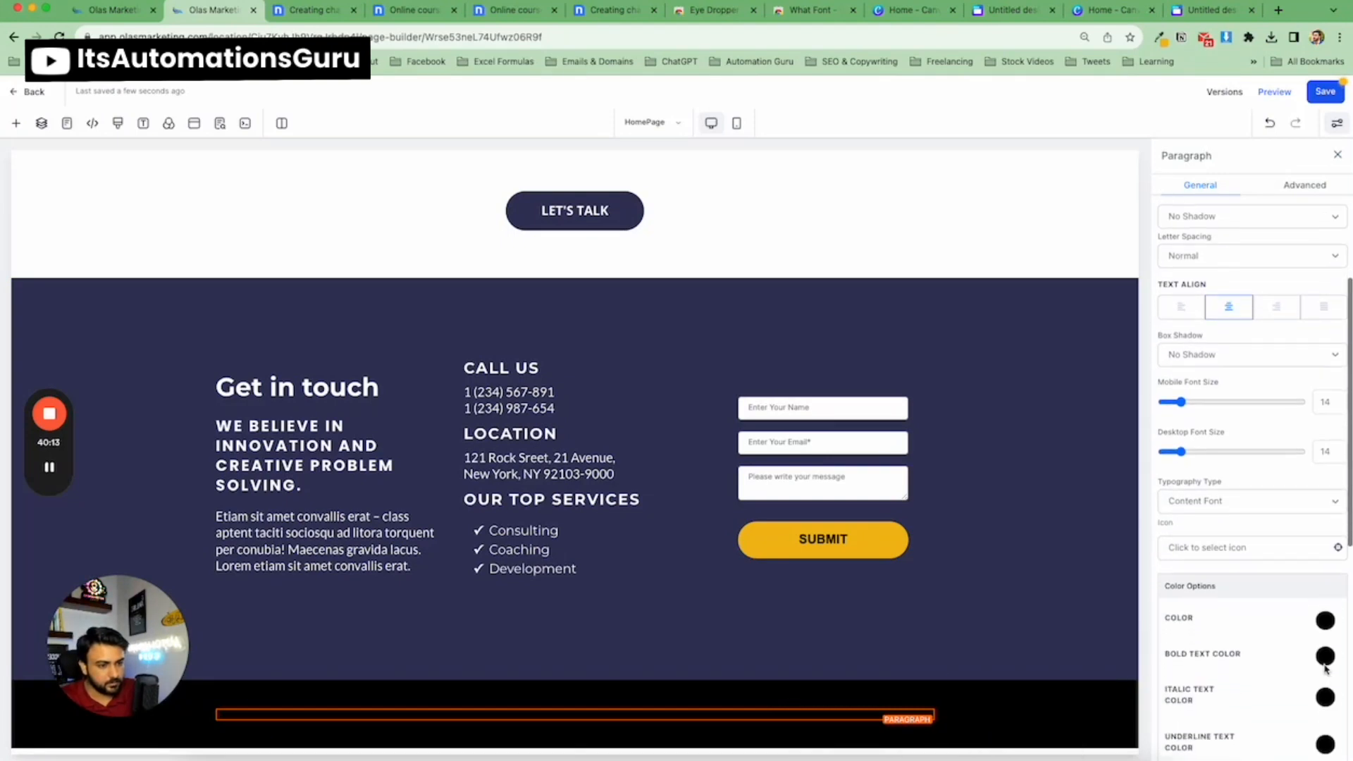
{"action": "left_click", "coordinate": [1325, 622]}
{"action": "left_click", "coordinate": [1222, 649]}
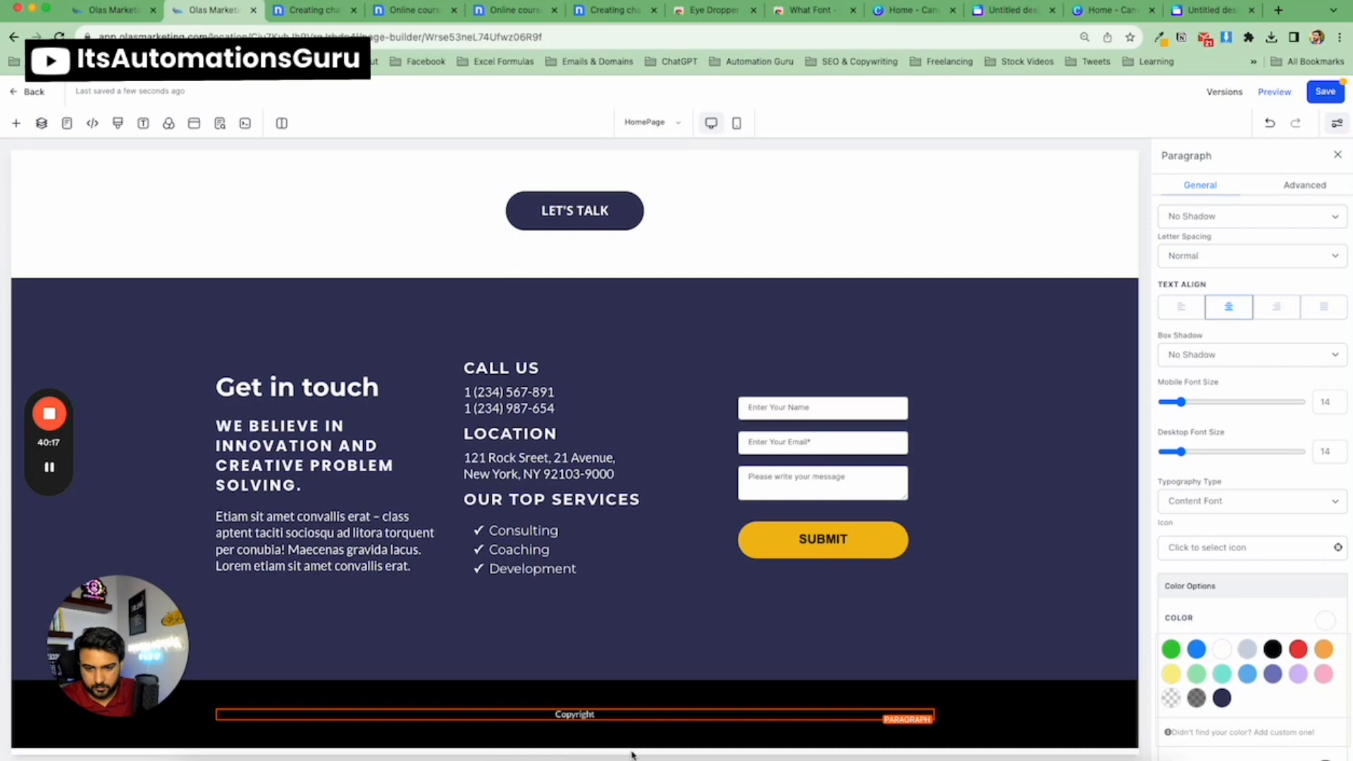
Enter the footer text "Copyright Nicepages Designed by AG" in the paragraph.
{"action": "left_click", "coordinate": [643, 710]}
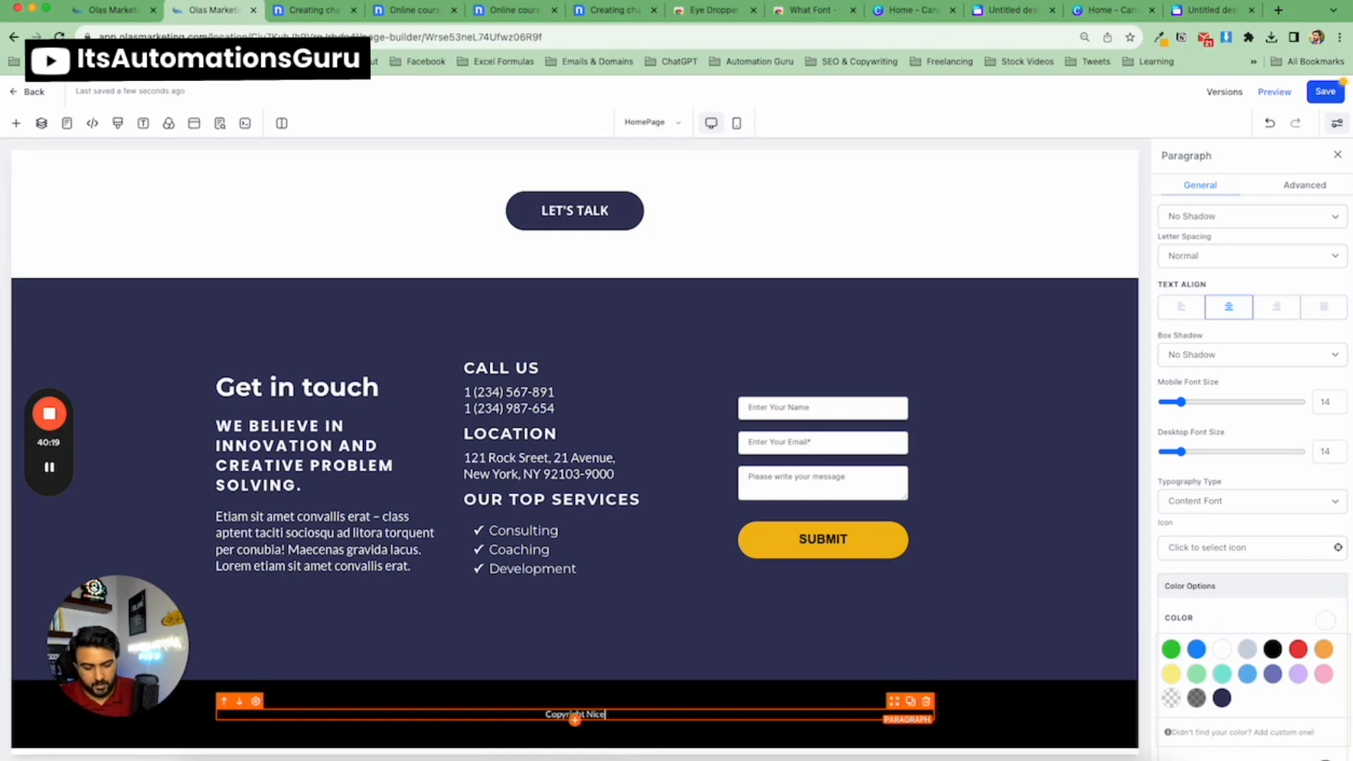
{"action": "type", "text": "Nicepa"}
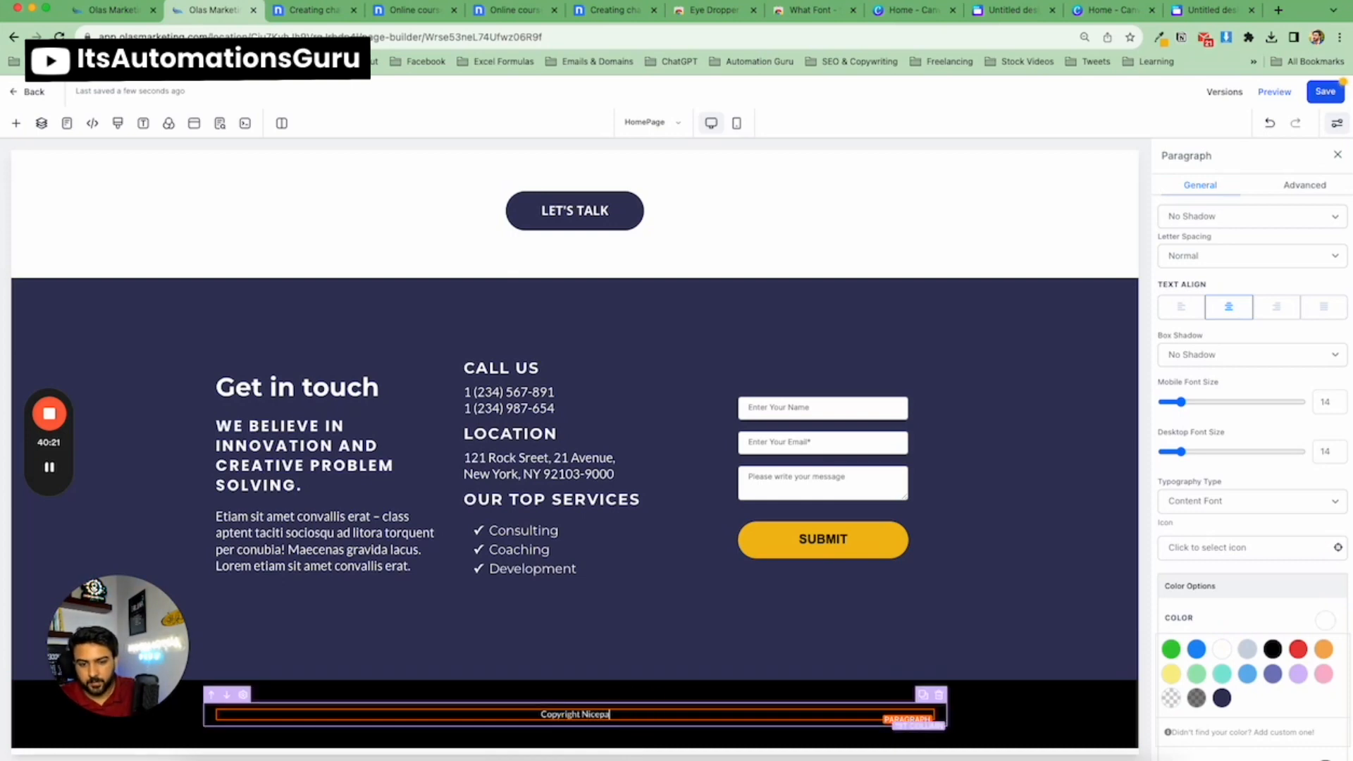
{"action": "type", "text": "ges"}
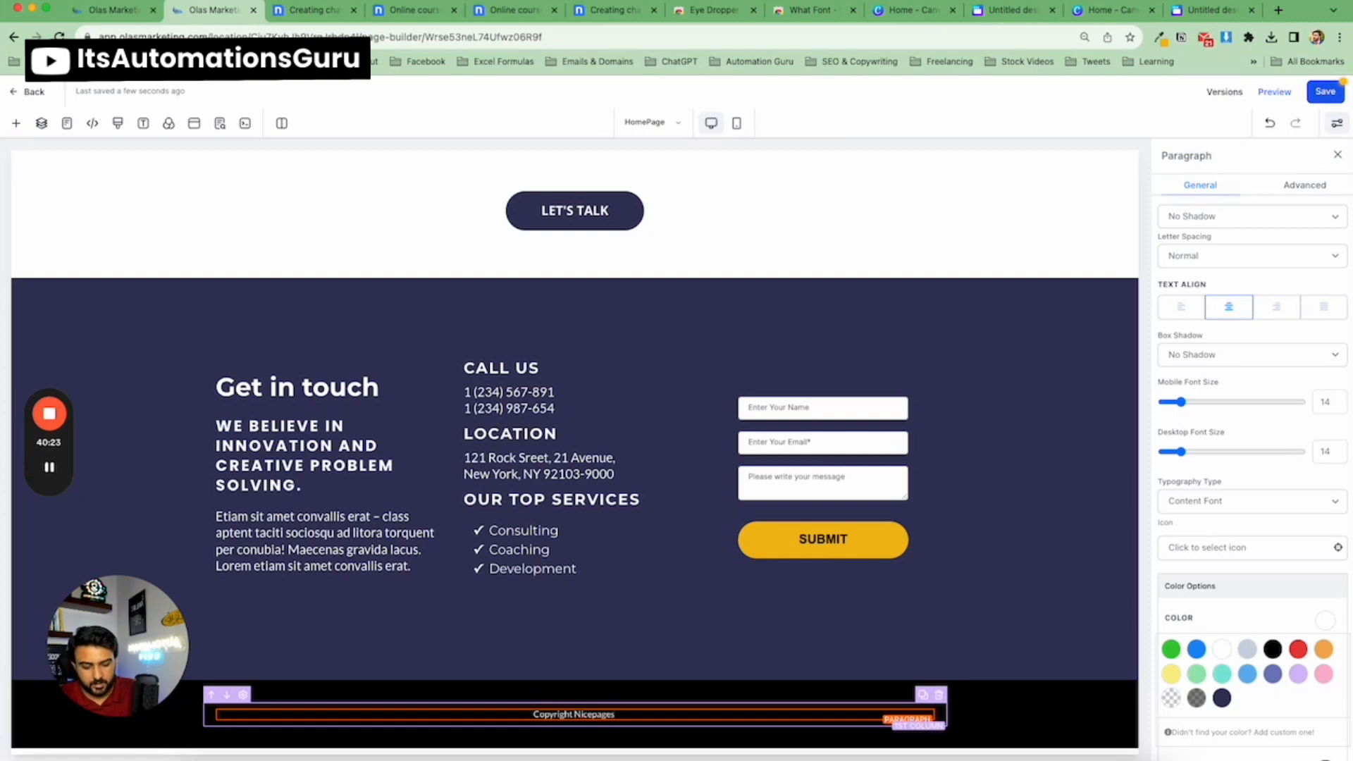
{"action": "type", "text": " Design"}
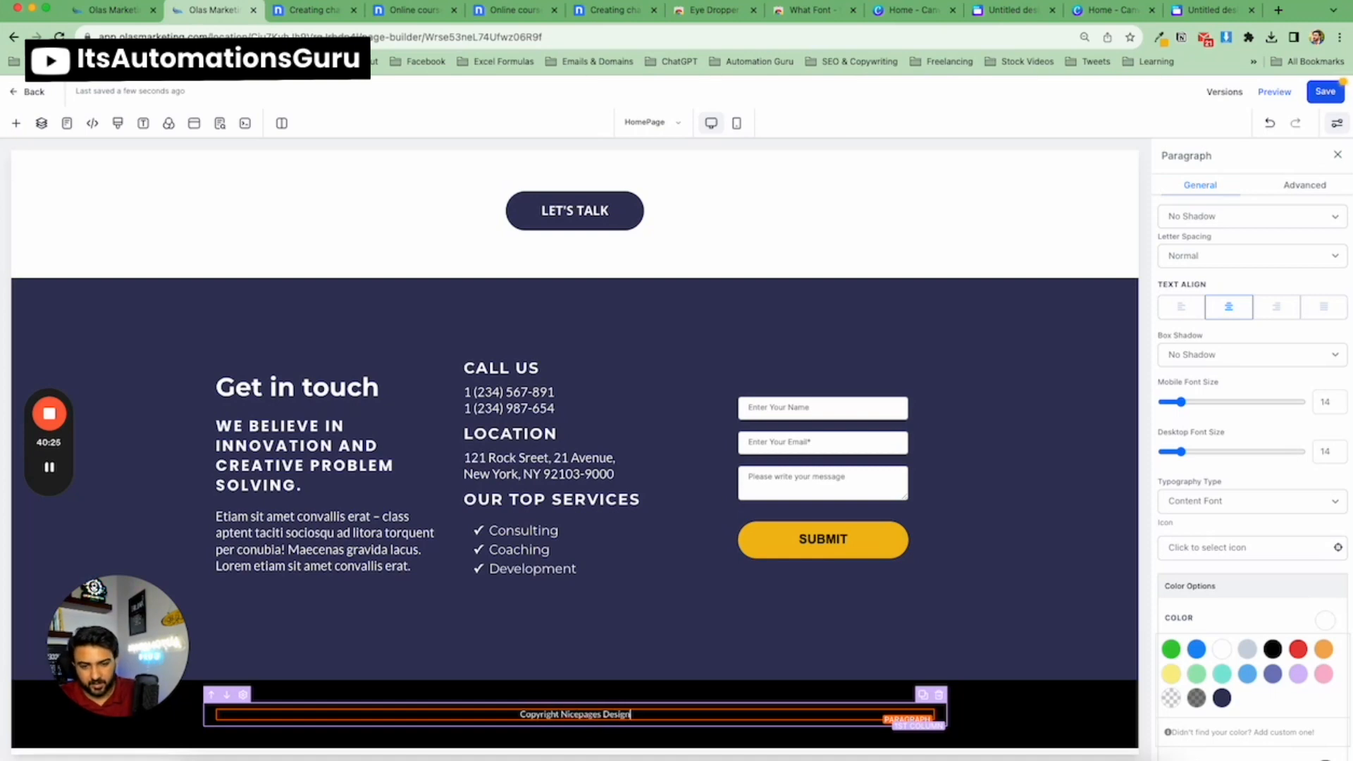
{"action": "type", "text": "ed by AG"}
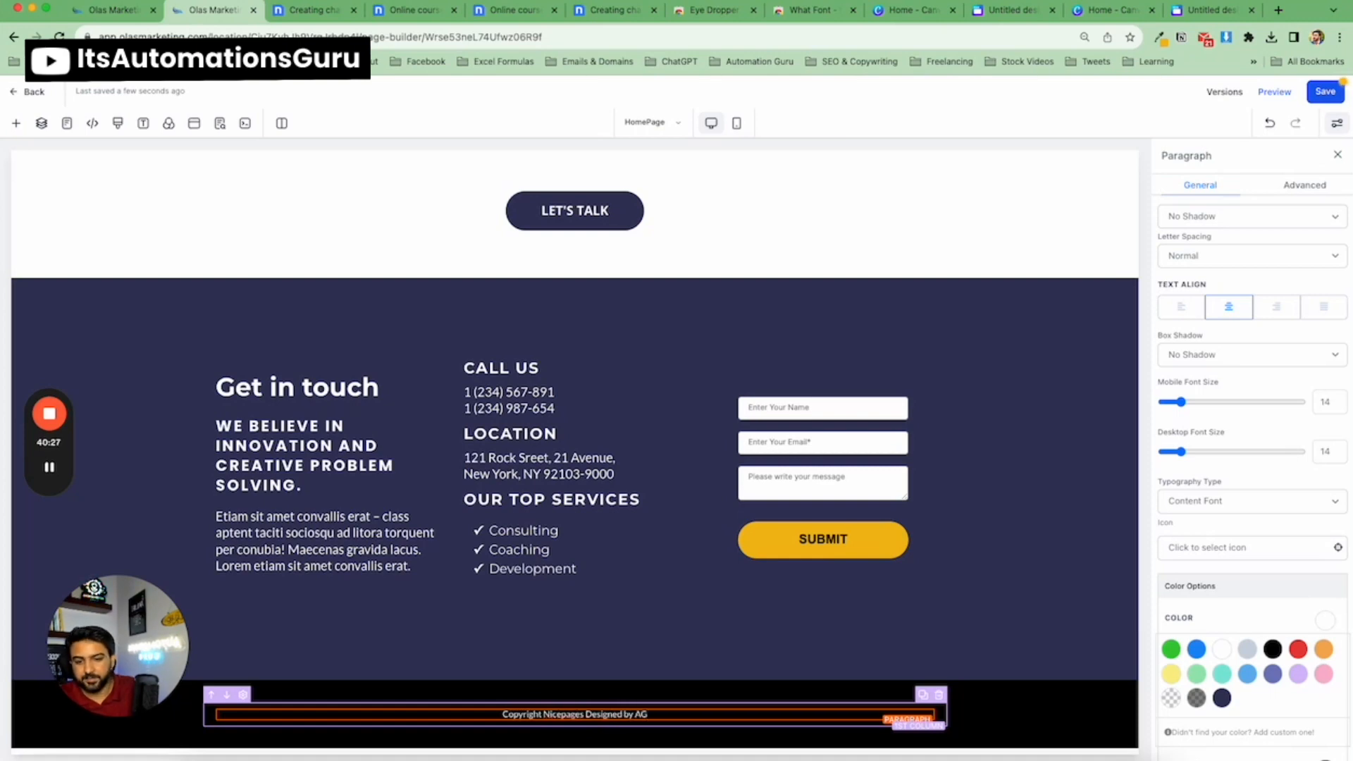
Select the footer section, save the page and close the settings panel.
{"action": "left_click", "coordinate": [561, 688]}
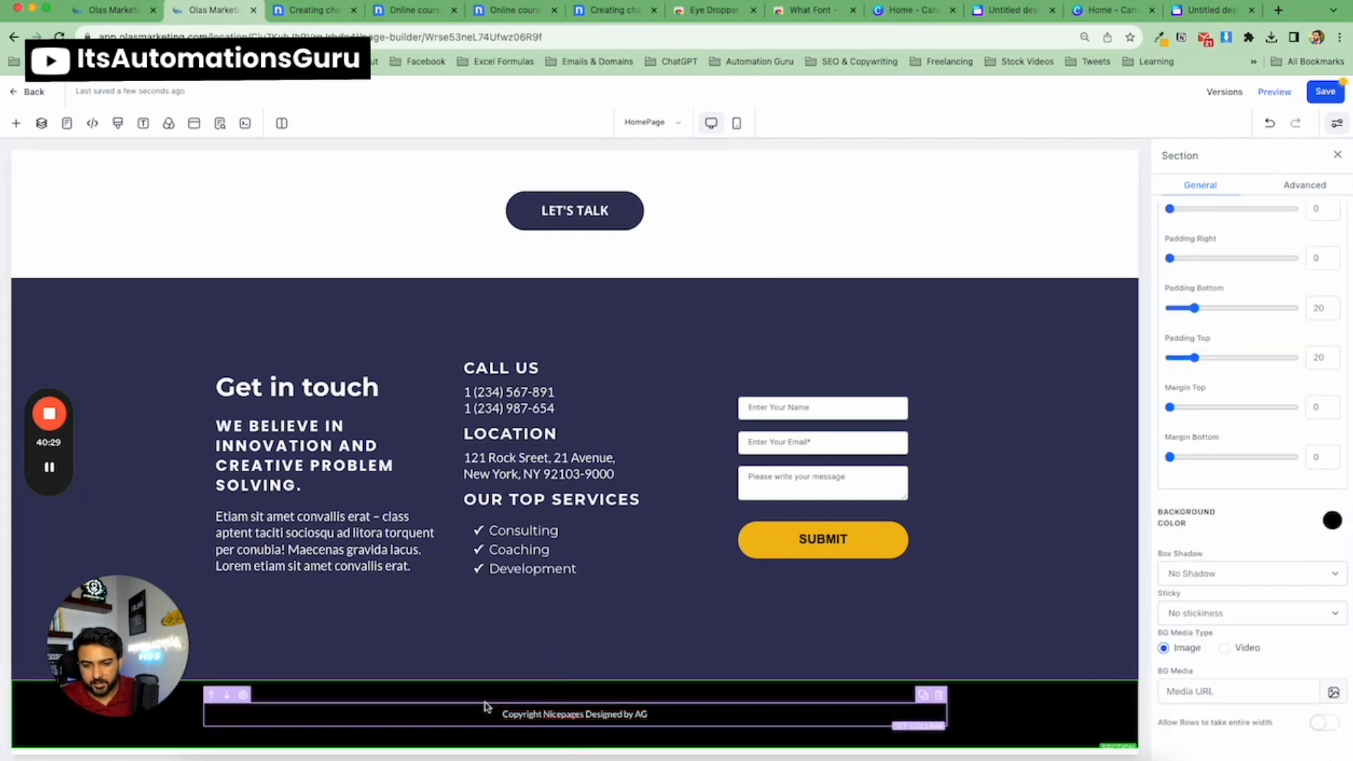
{"action": "left_click", "coordinate": [1327, 98]}
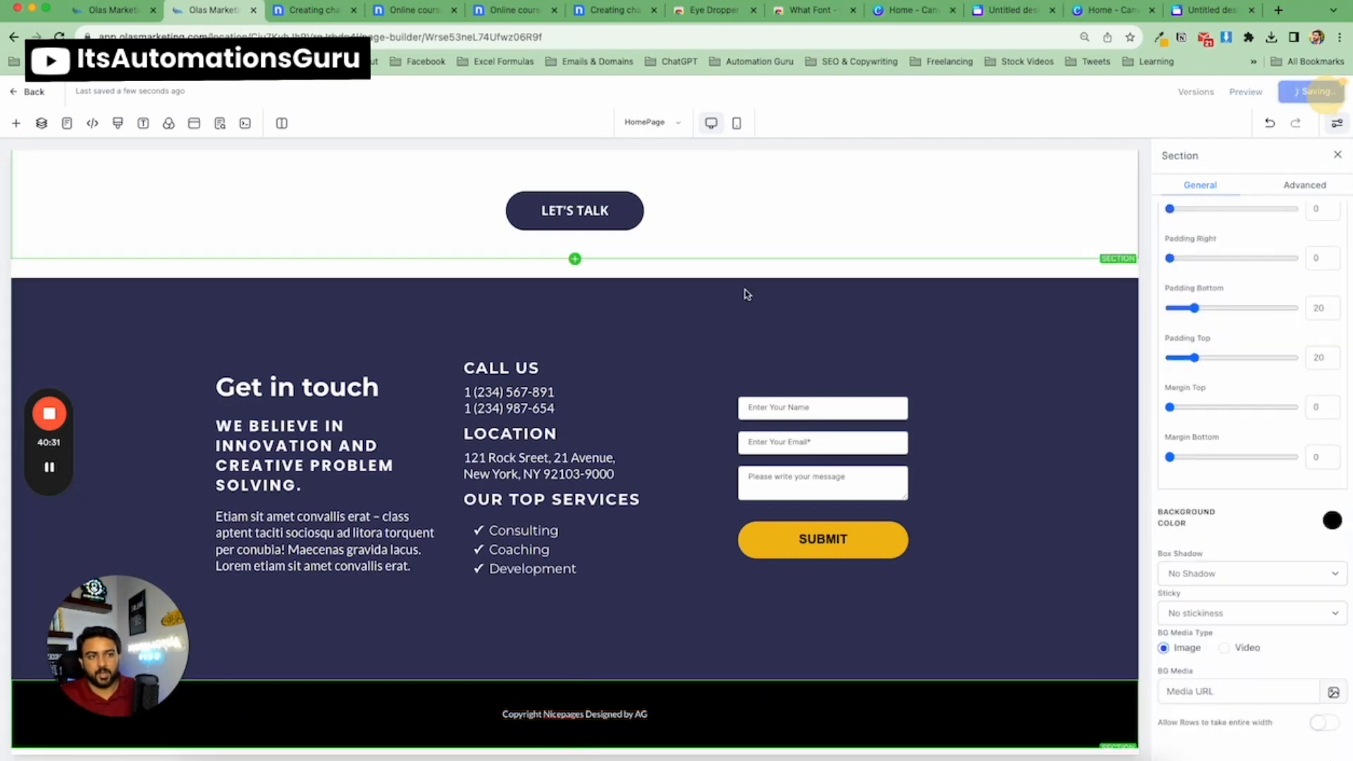
{"action": "left_click", "coordinate": [1338, 156]}
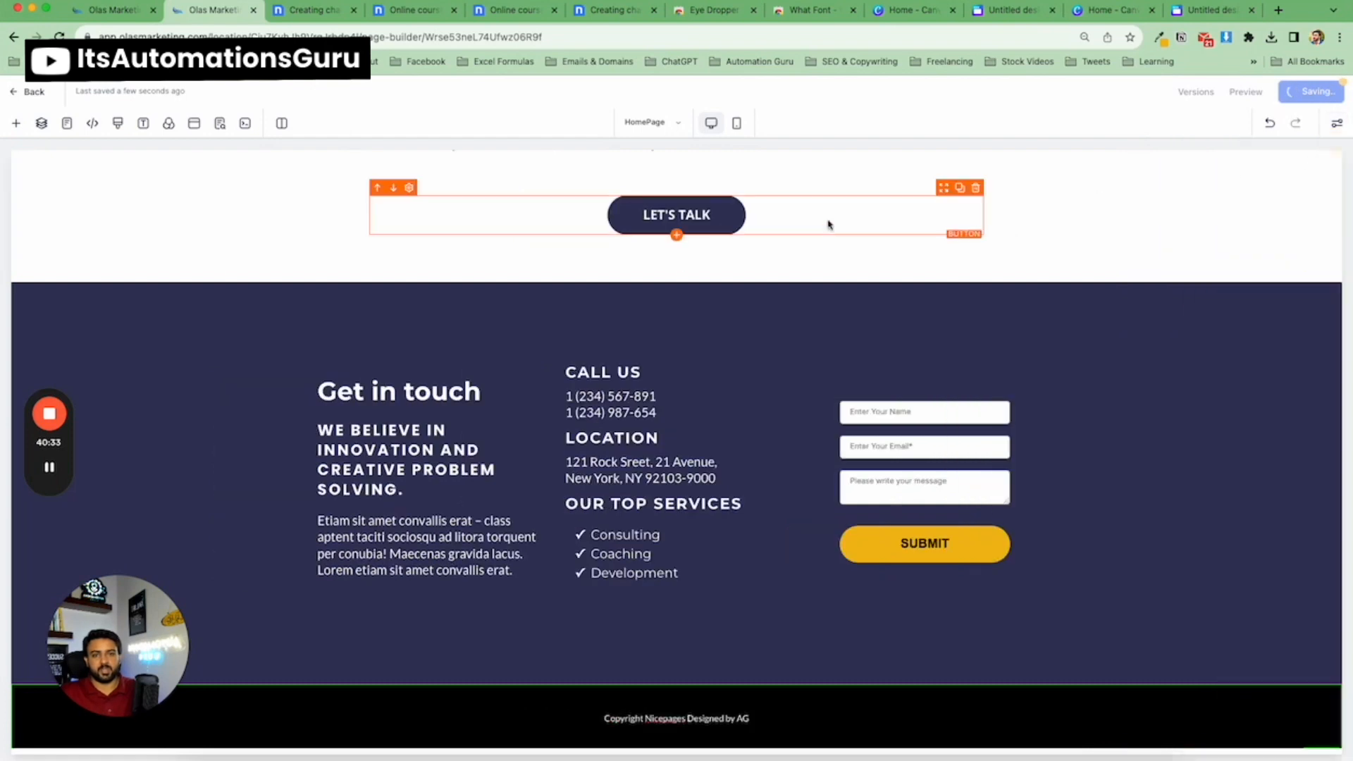
Review the page layout from the hero section down to the footer.
{"action": "scroll", "coordinate": [826, 237], "scroll_direction": "up", "scroll_amount": 20}
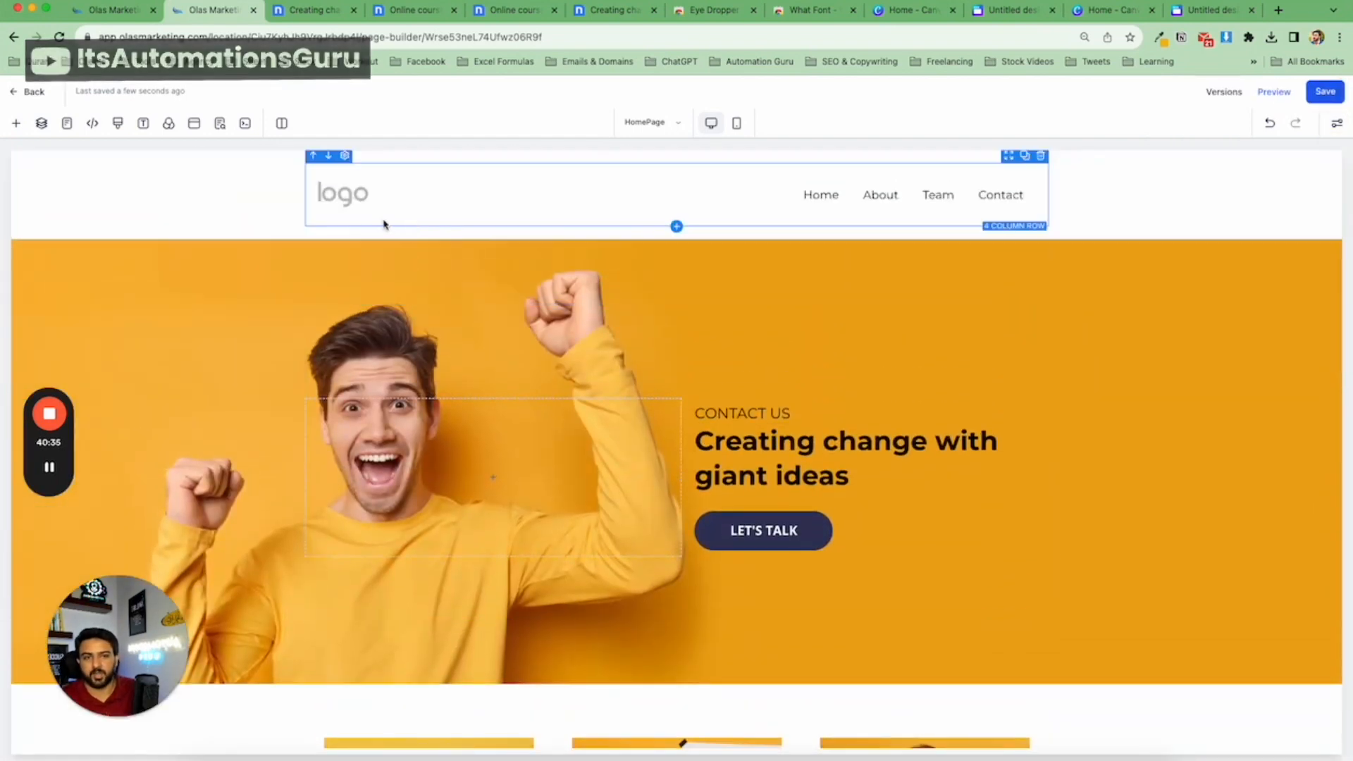
{"action": "scroll", "coordinate": [1170, 327], "scroll_direction": "down", "scroll_amount": 3}
{"action": "scroll", "coordinate": [1159, 327], "scroll_direction": "down", "scroll_amount": 9}
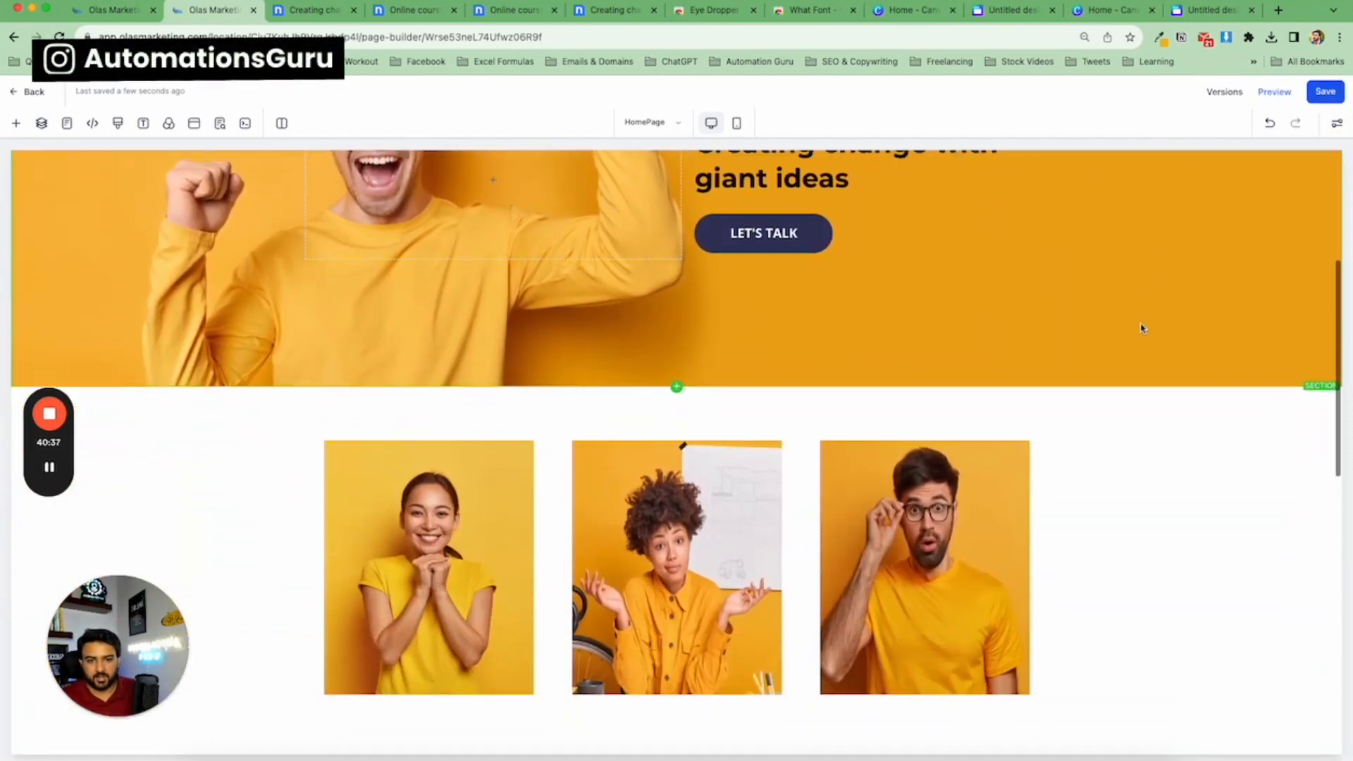
{"action": "scroll", "coordinate": [852, 484], "scroll_direction": "down", "scroll_amount": 4}
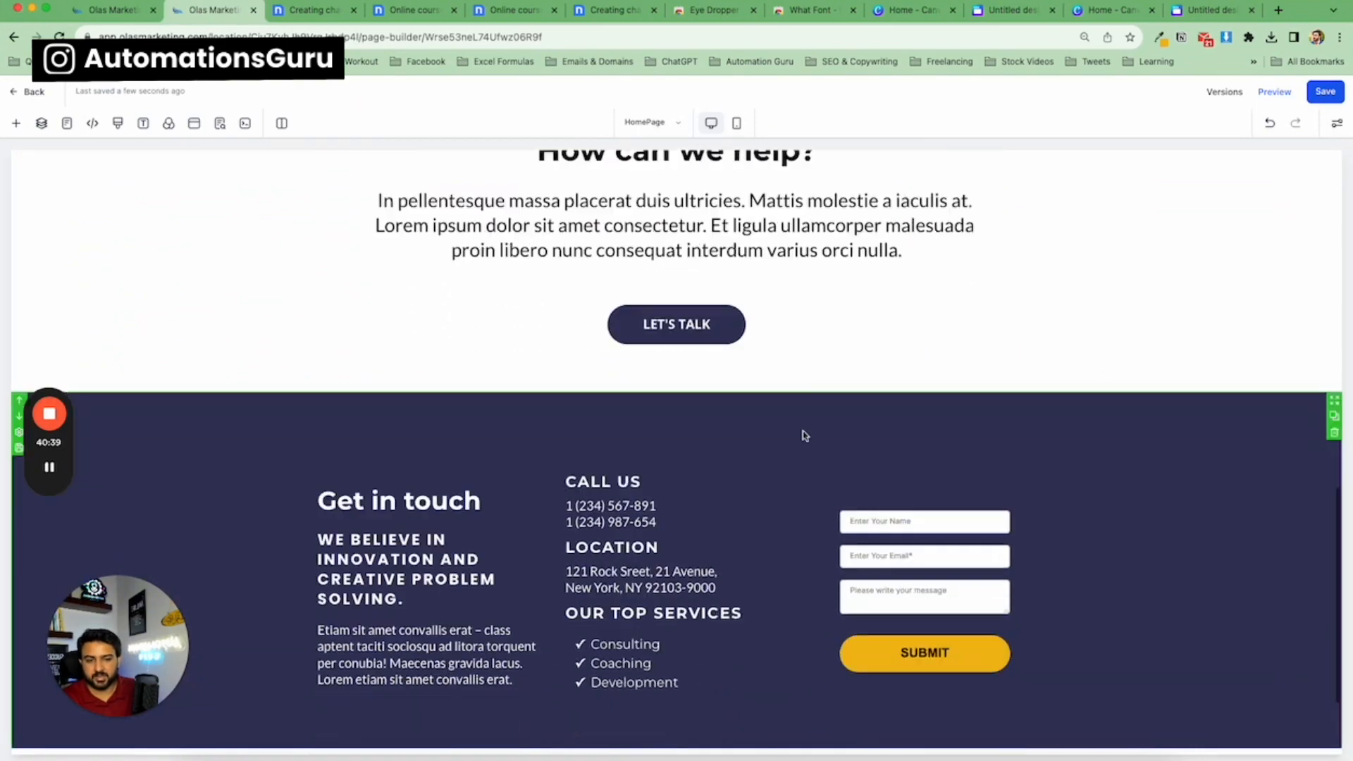
{"action": "scroll", "coordinate": [536, 445], "scroll_direction": "up", "scroll_amount": 15}
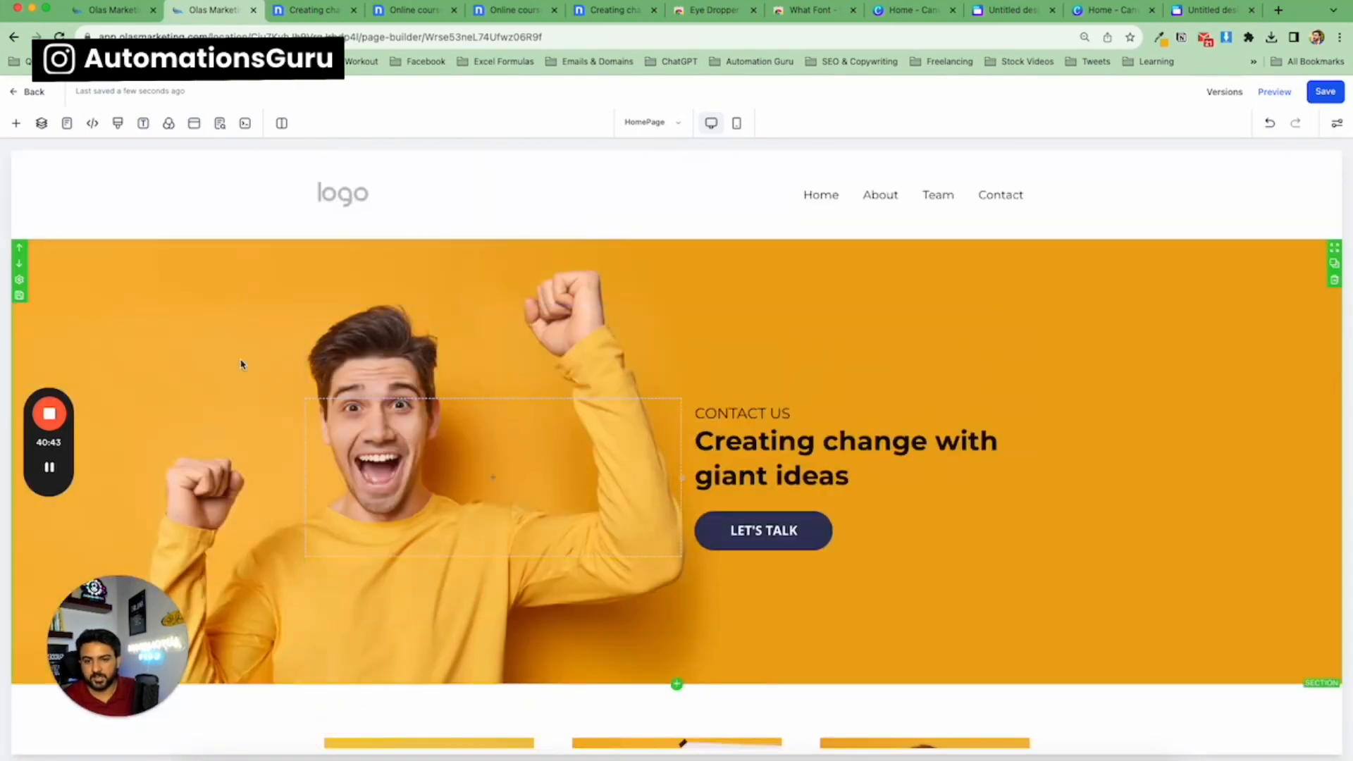
{"action": "scroll", "coordinate": [253, 363], "scroll_direction": "down", "scroll_amount": 15}
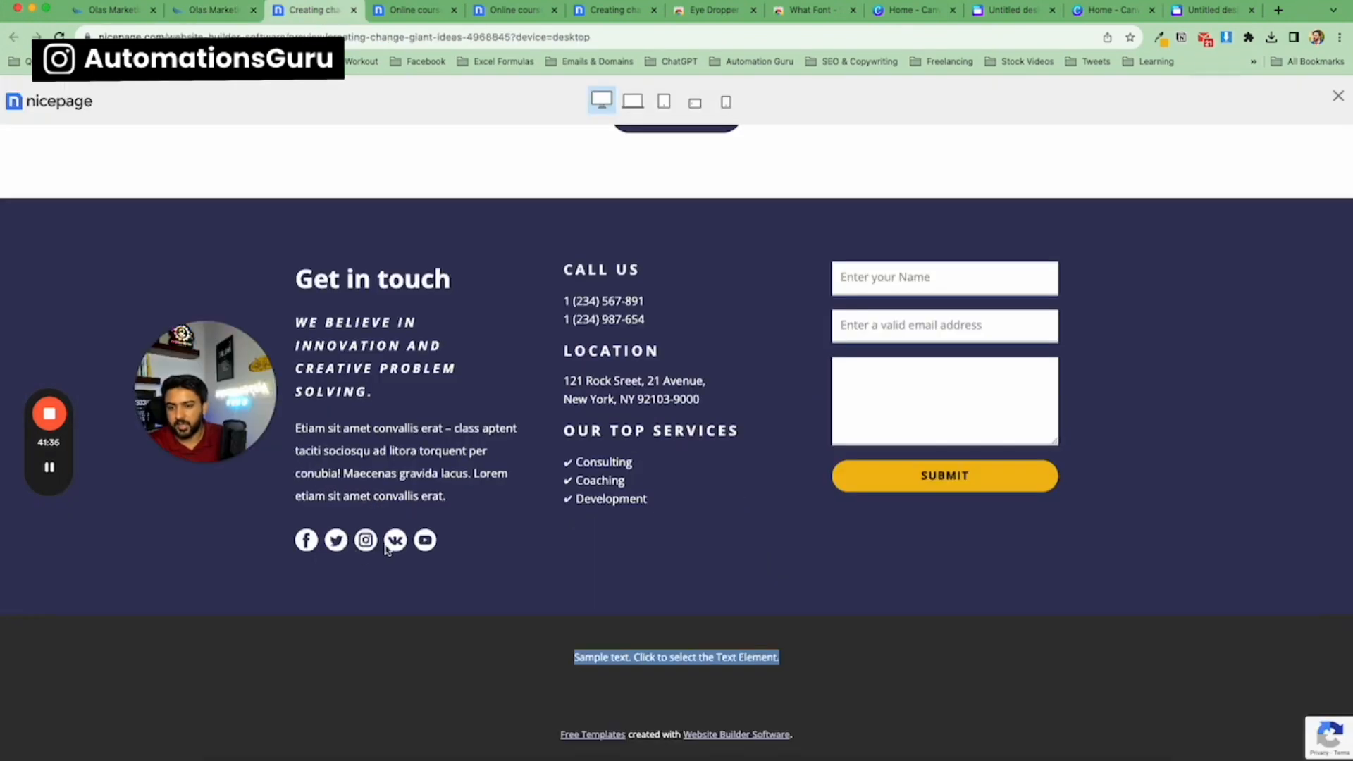
Add a Social Icons element below the Get in touch text and open its settings.
{"action": "left_click", "coordinate": [215, 9]}
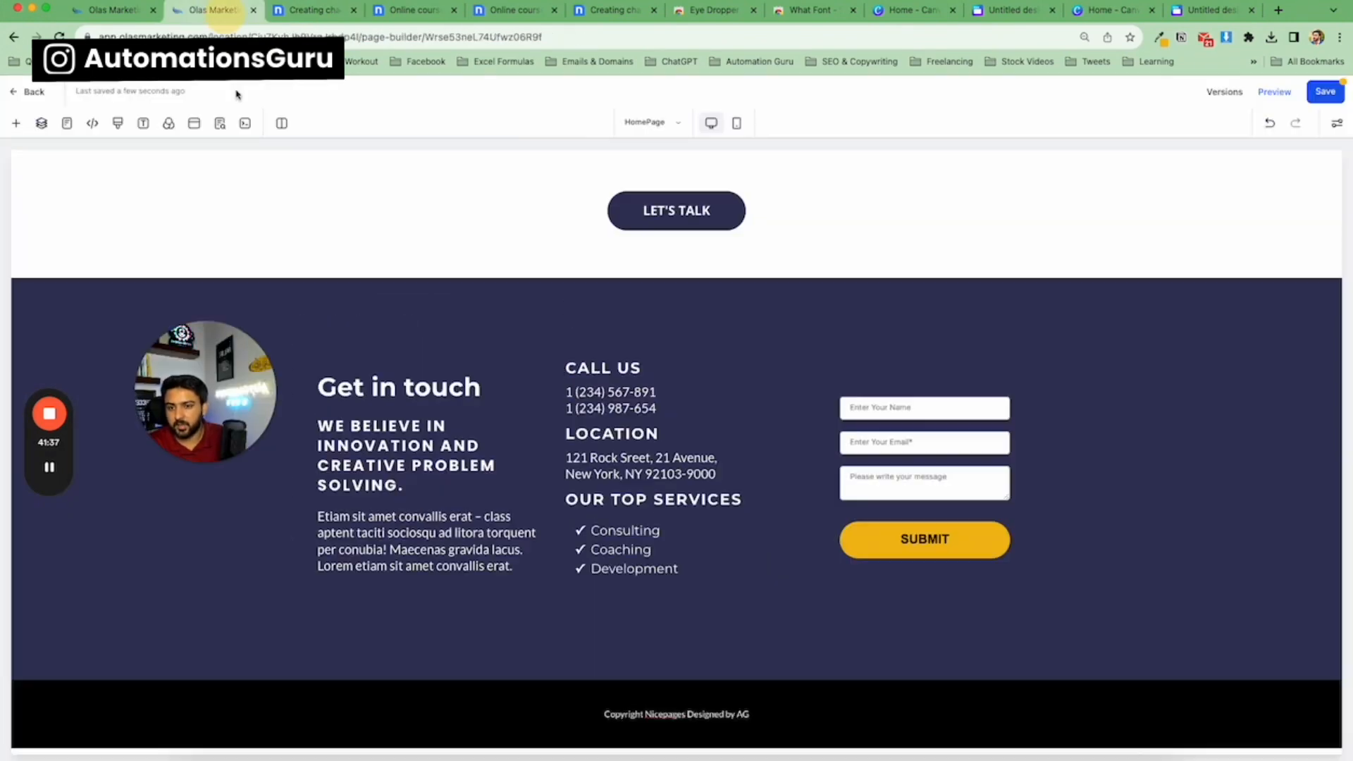
{"action": "left_click", "coordinate": [429, 586]}
{"action": "left_click_drag", "start_coordinate": [169, 599], "coordinate": [423, 592]}
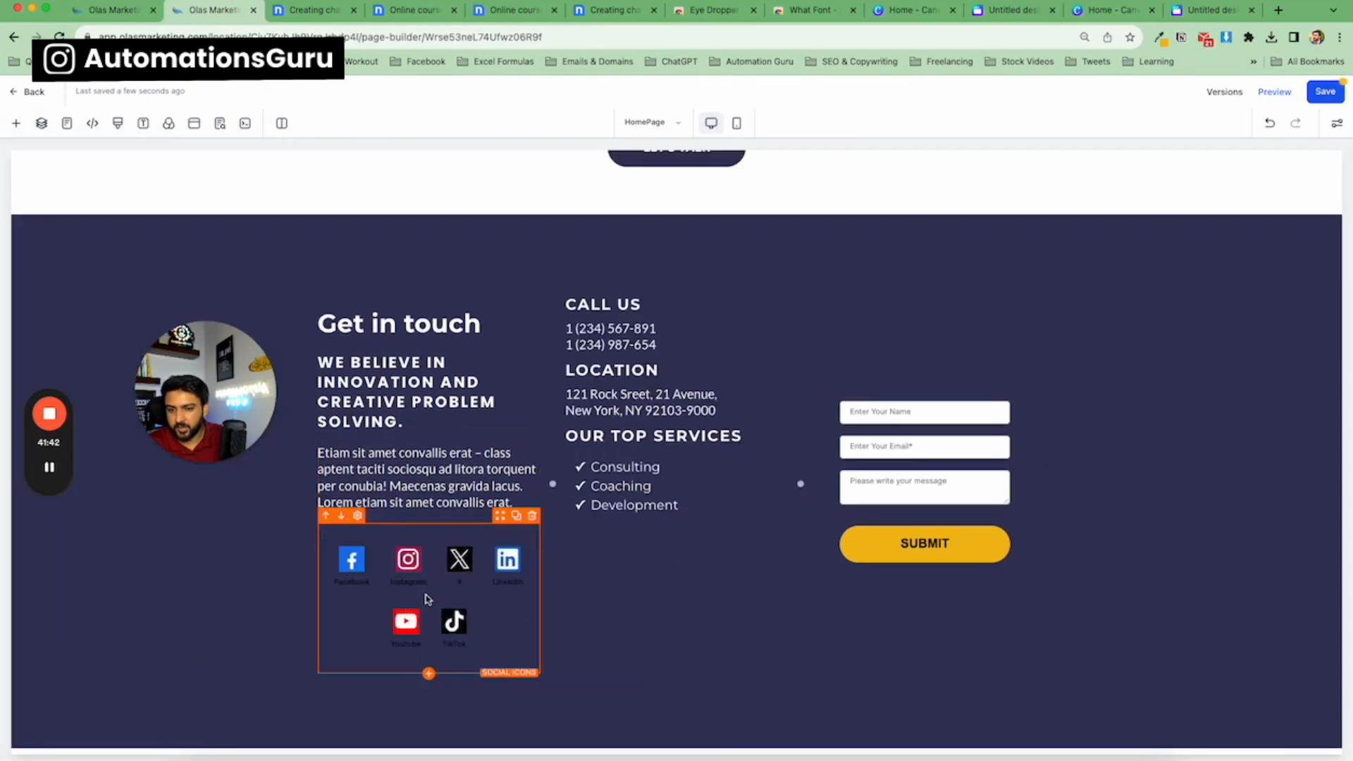
{"action": "left_click", "coordinate": [379, 608]}
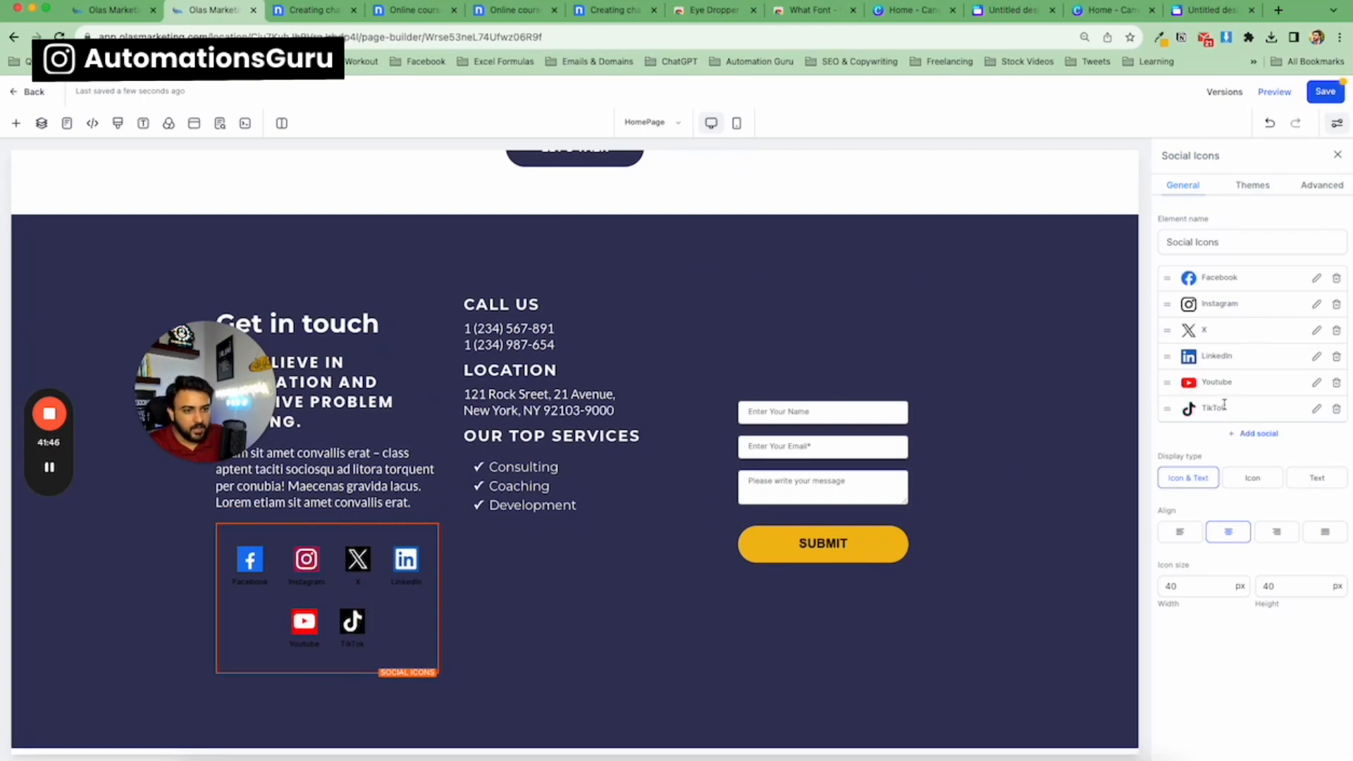
Set the social icons to icon-only display and apply the dark monochrome theme.
{"action": "left_click", "coordinate": [1247, 476]}
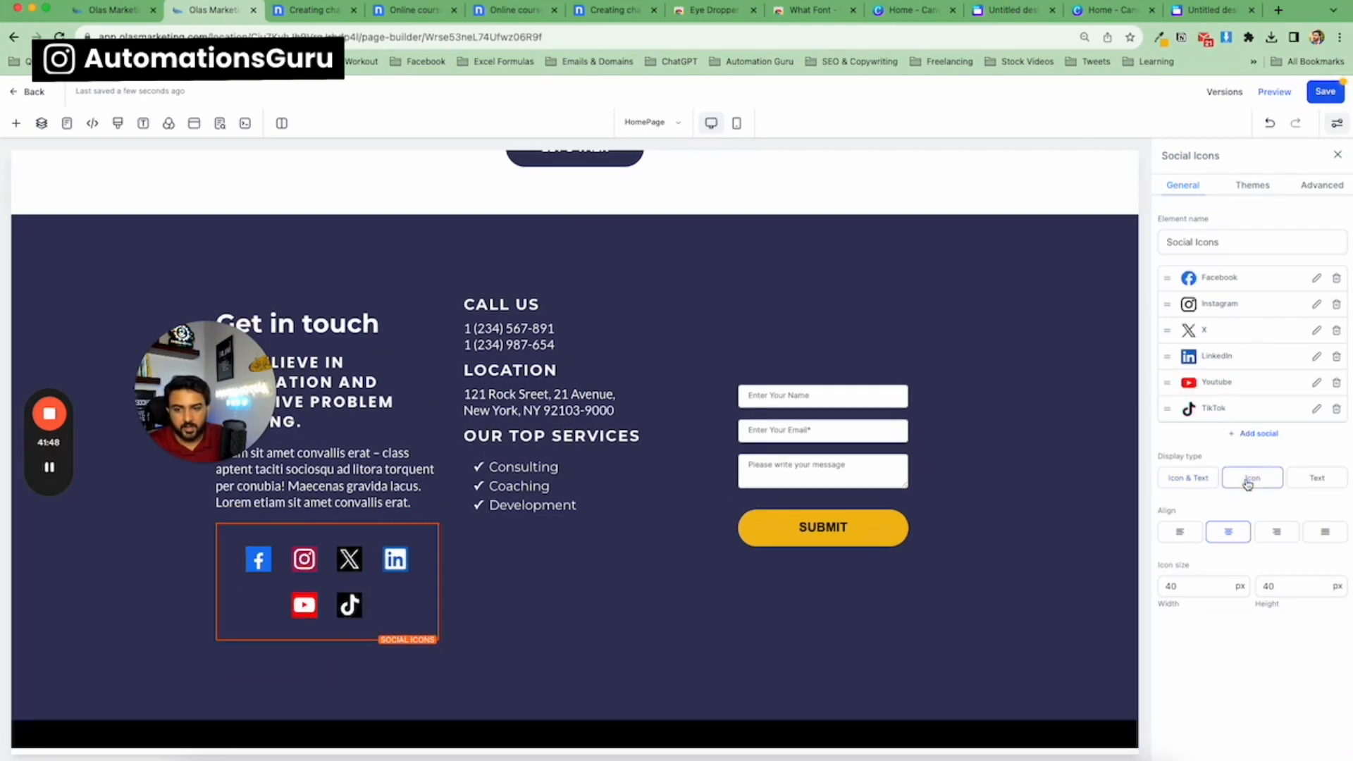
{"action": "left_click", "coordinate": [1266, 190]}
{"action": "left_click", "coordinate": [1310, 260]}
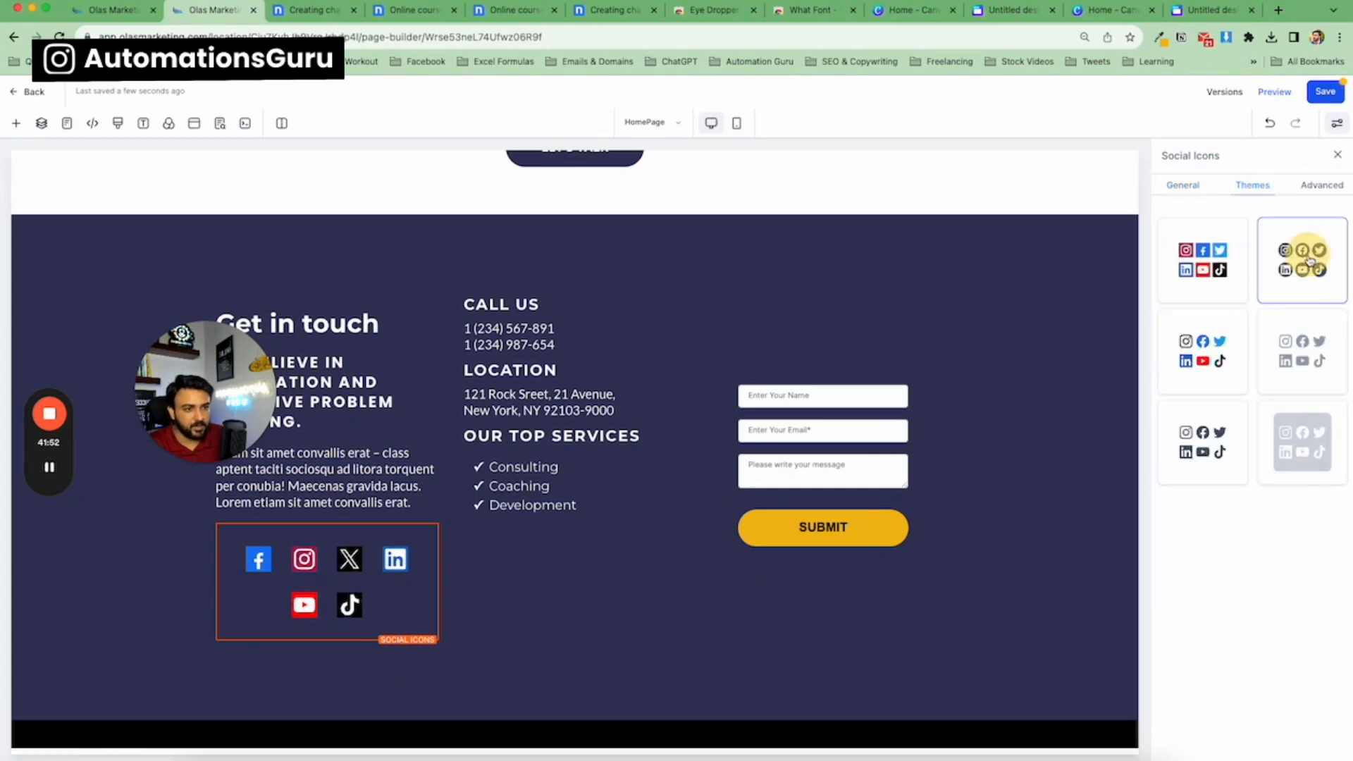
{"action": "left_click", "coordinate": [1218, 343]}
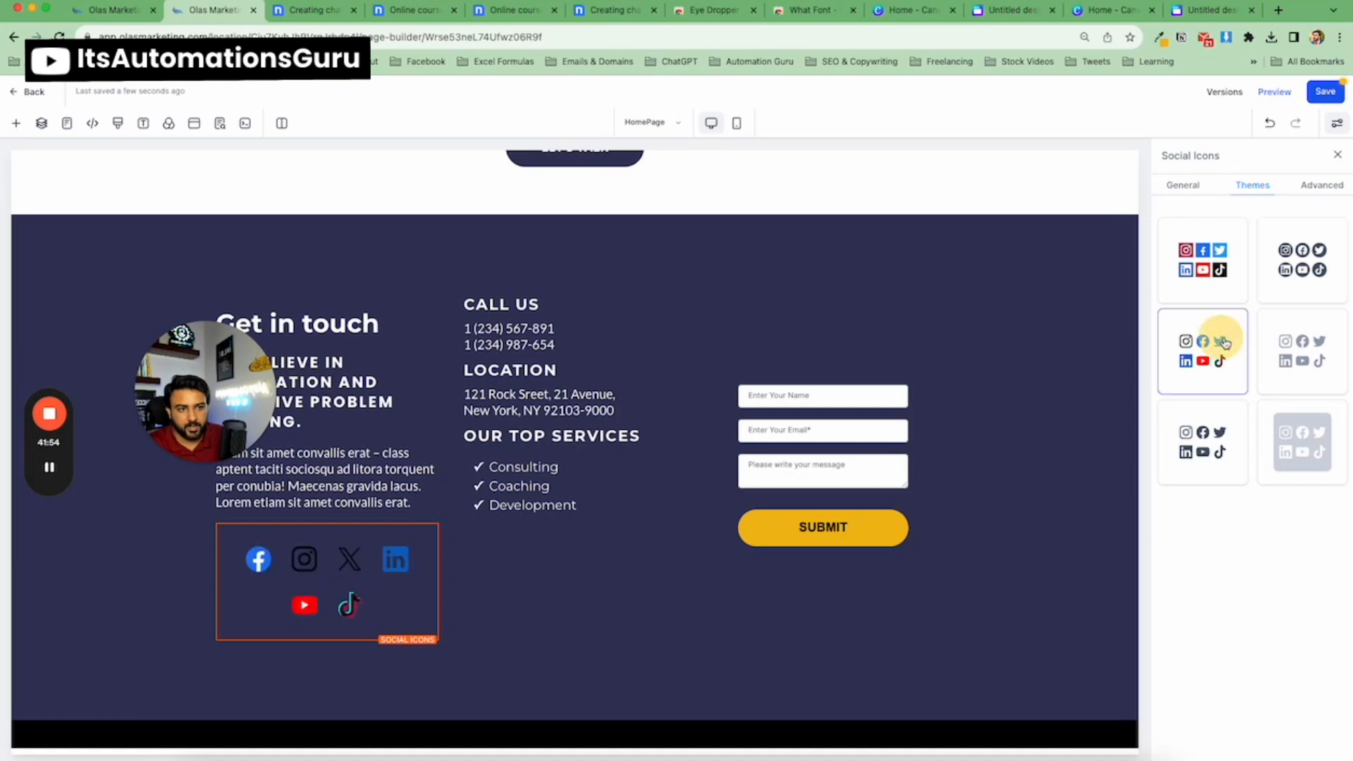
{"action": "left_click", "coordinate": [1289, 348]}
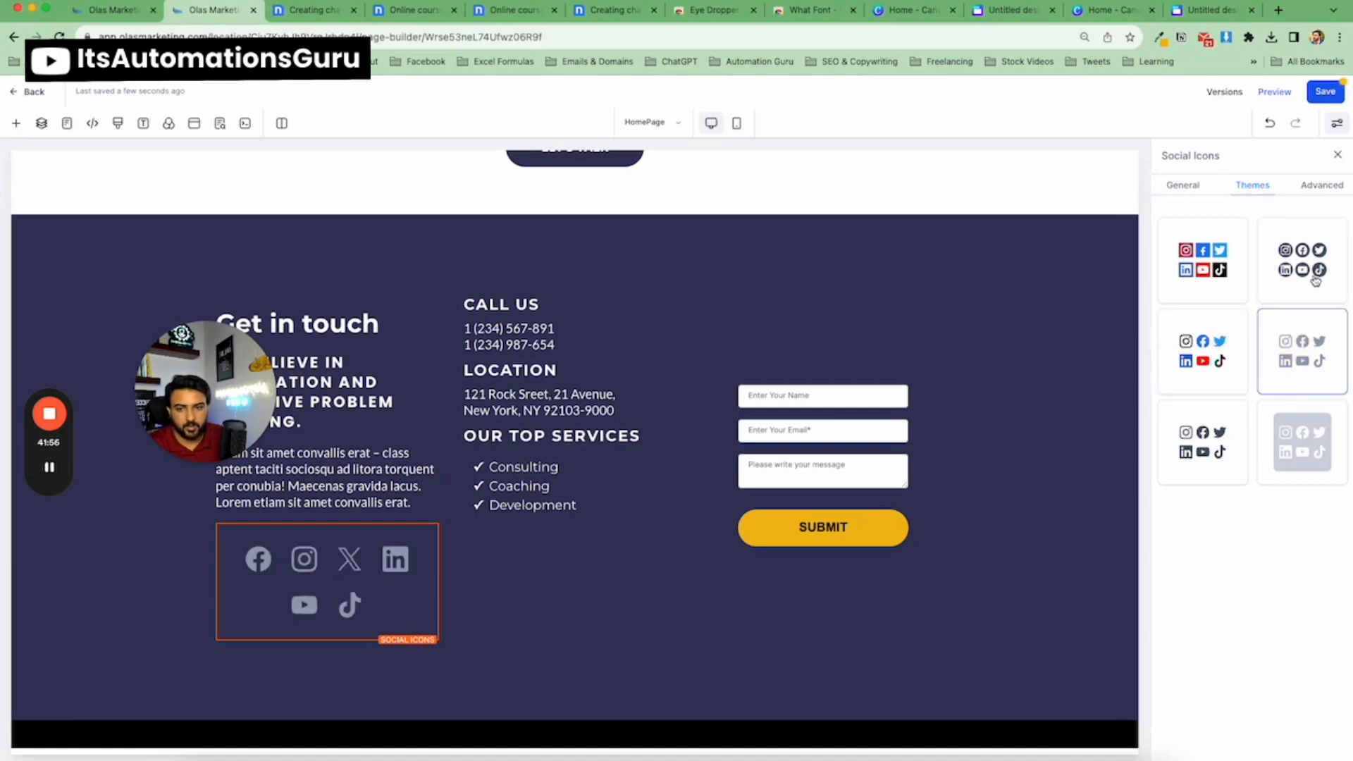
{"action": "left_click", "coordinate": [1314, 279]}
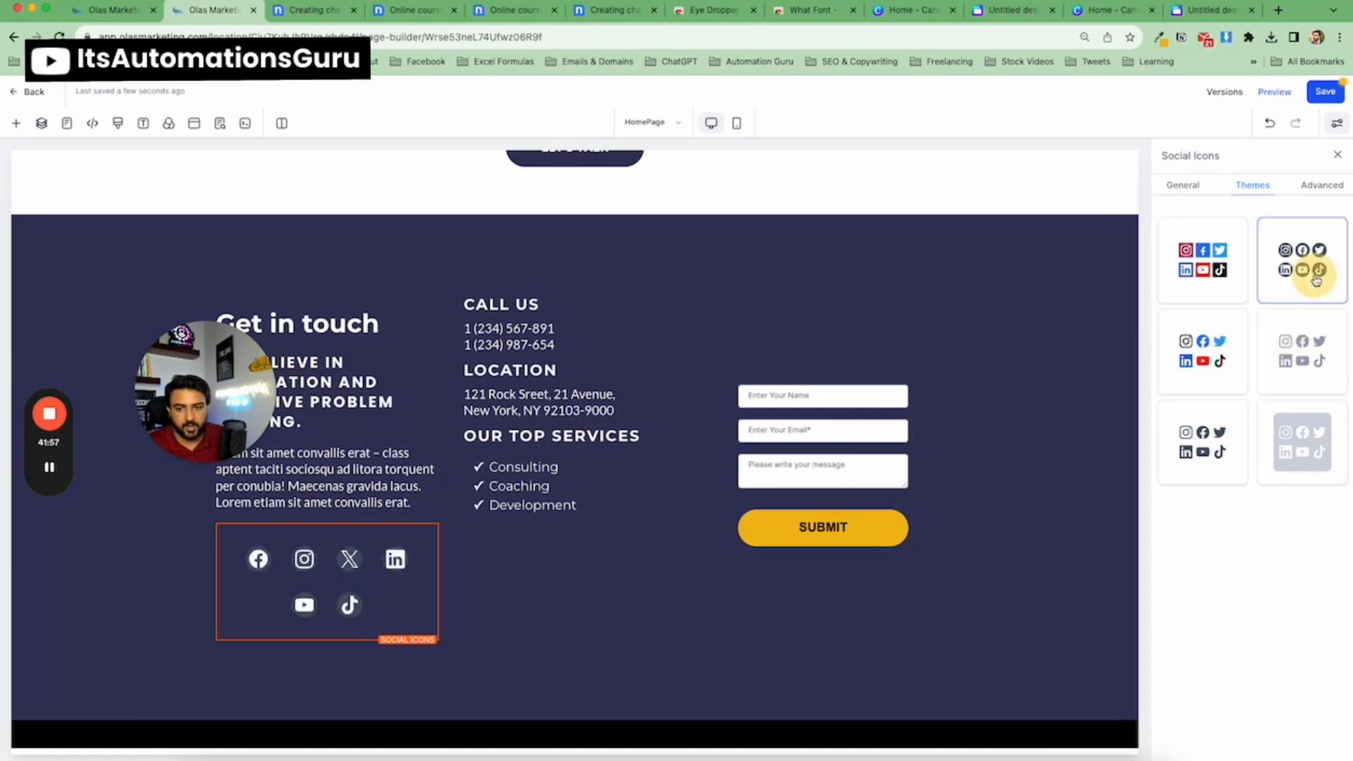
Set the social icons' text colour to #FF0000FF in the advanced settings.
{"action": "left_click", "coordinate": [1314, 186]}
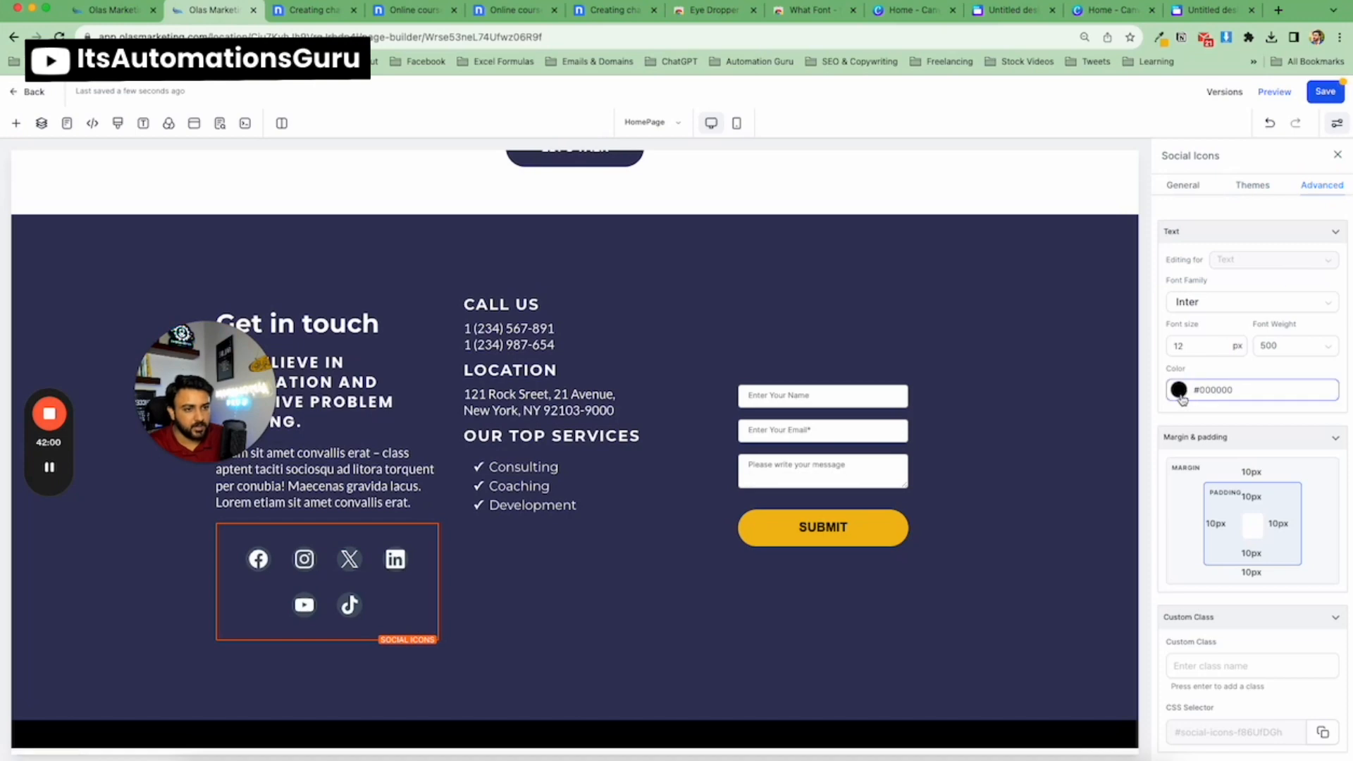
{"action": "left_click", "coordinate": [1180, 391]}
{"action": "left_click", "coordinate": [1167, 389]}
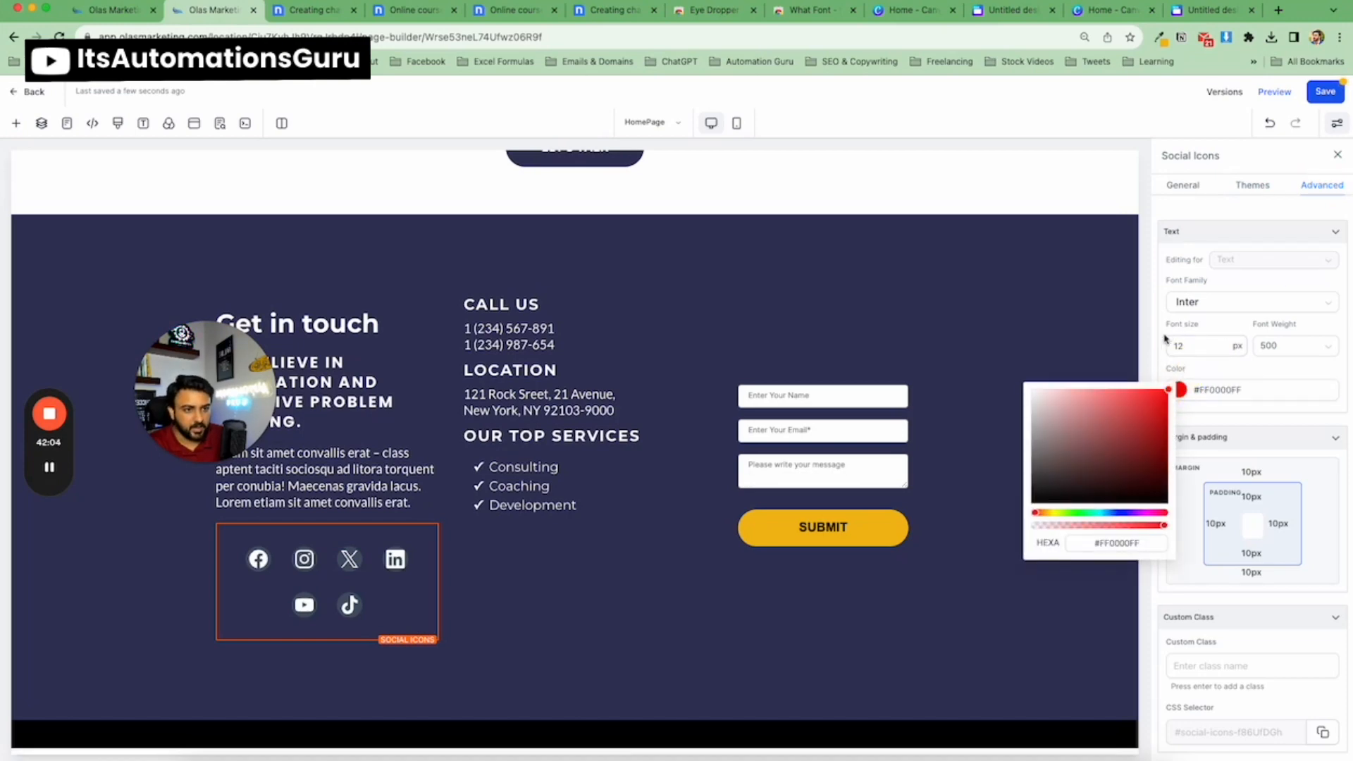
{"action": "left_click", "coordinate": [1164, 338]}
{"action": "scroll", "coordinate": [1232, 458], "scroll_direction": "down", "scroll_amount": 2}
{"action": "scroll", "coordinate": [1235, 451], "scroll_direction": "up", "scroll_amount": 2}
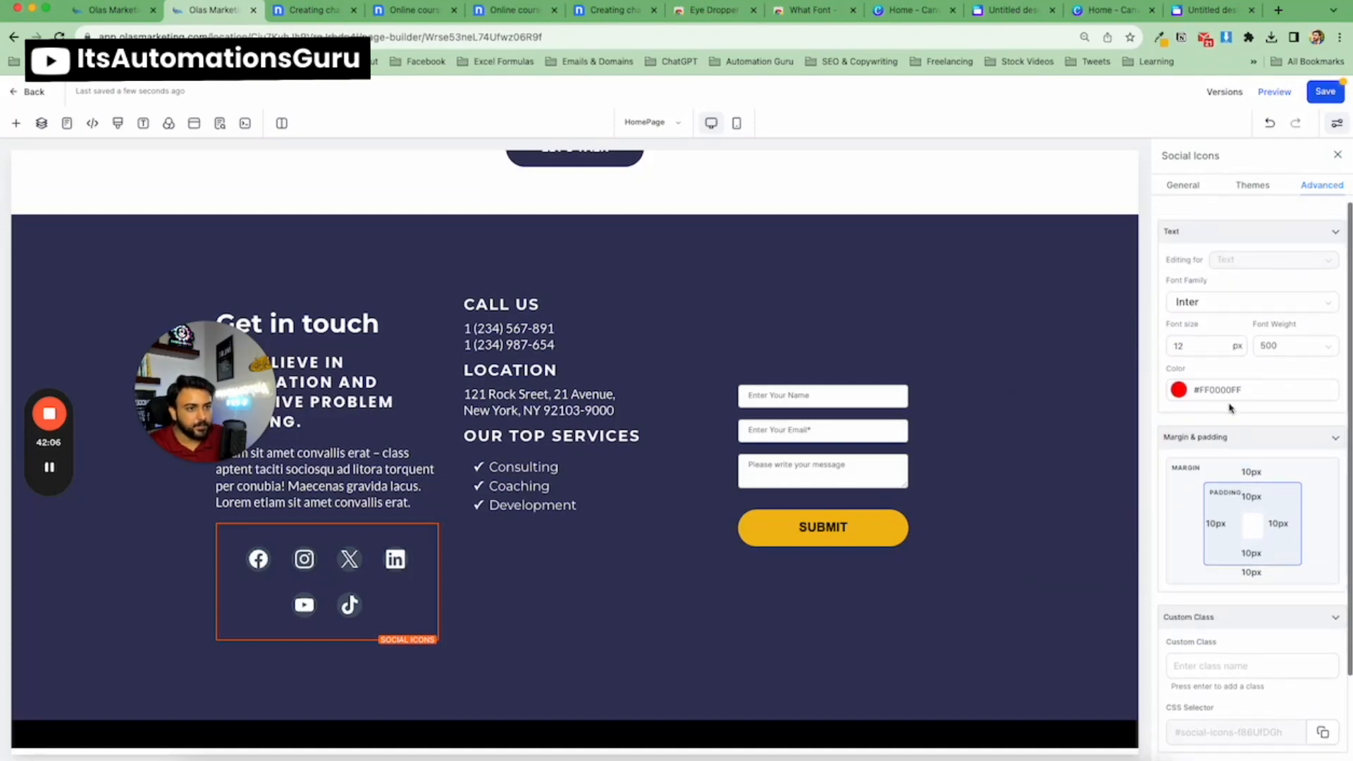
{"action": "scroll", "coordinate": [1242, 385], "scroll_direction": "down", "scroll_amount": 2}
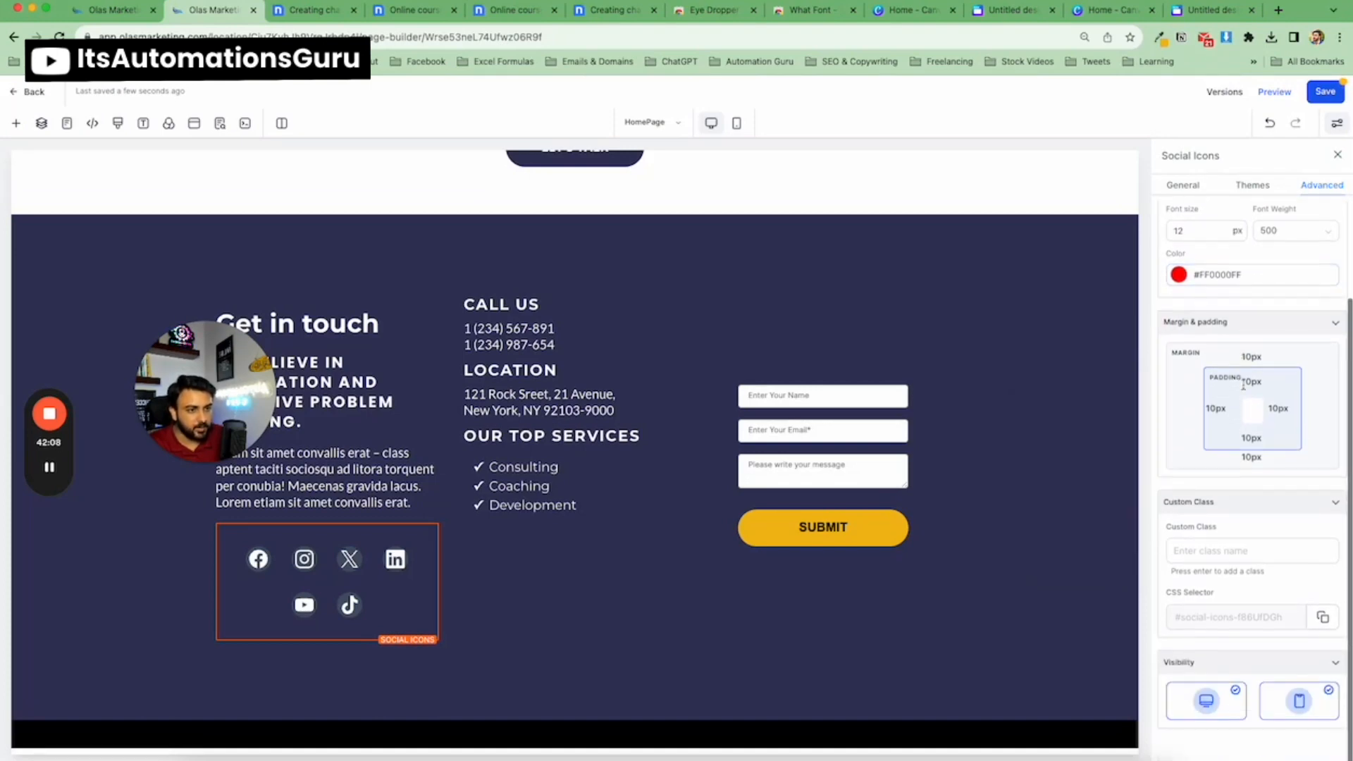
Switch the social icons to the light grey theme.
{"action": "scroll", "coordinate": [1253, 310], "scroll_direction": "up", "scroll_amount": 2}
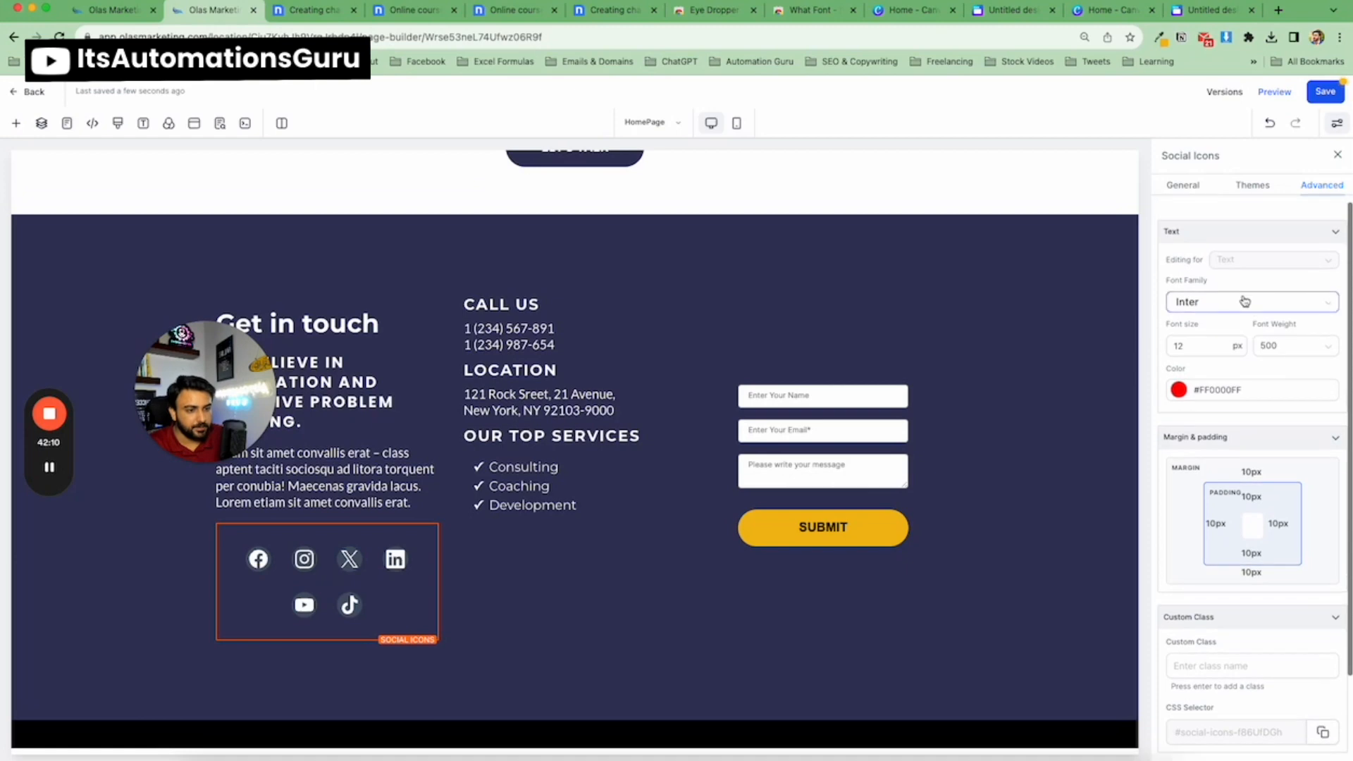
{"action": "left_click", "coordinate": [1244, 188]}
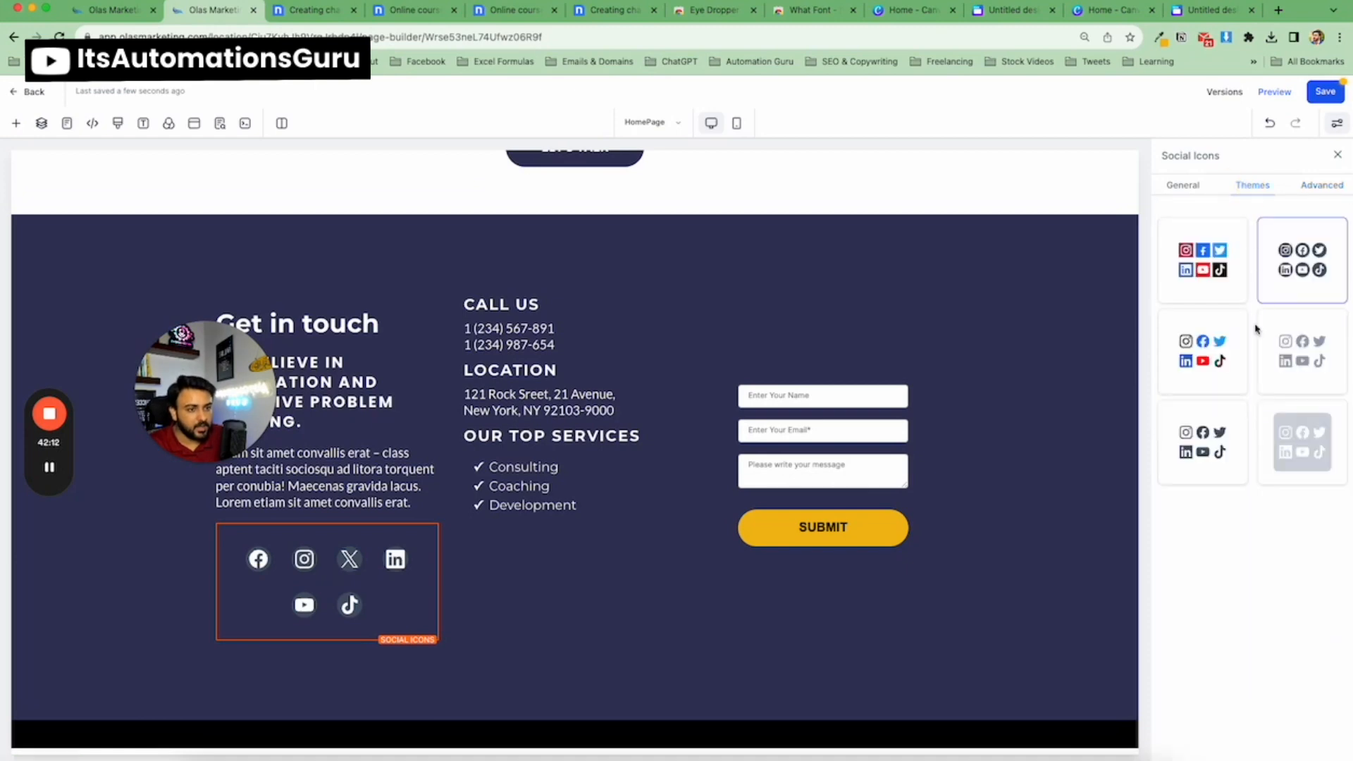
{"action": "left_click", "coordinate": [1316, 442]}
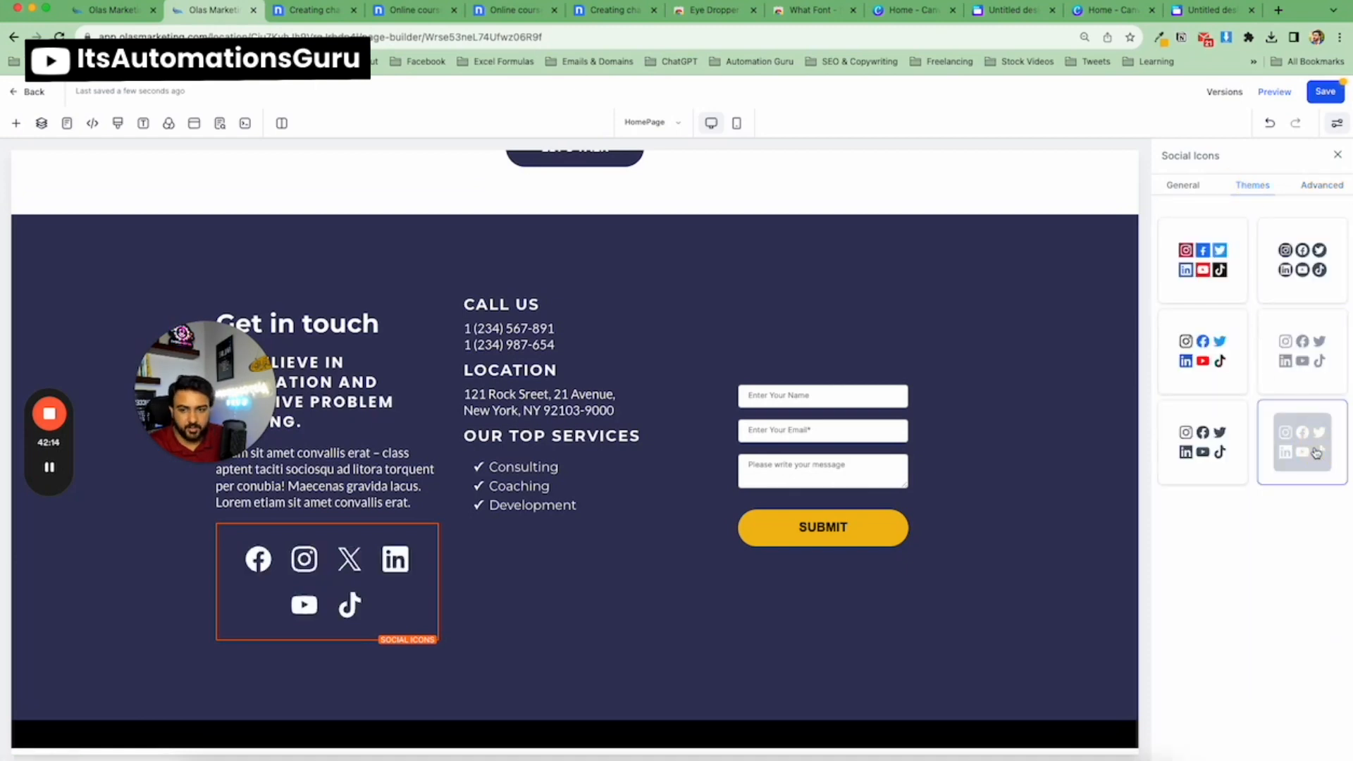
{"action": "left_click", "coordinate": [1189, 186]}
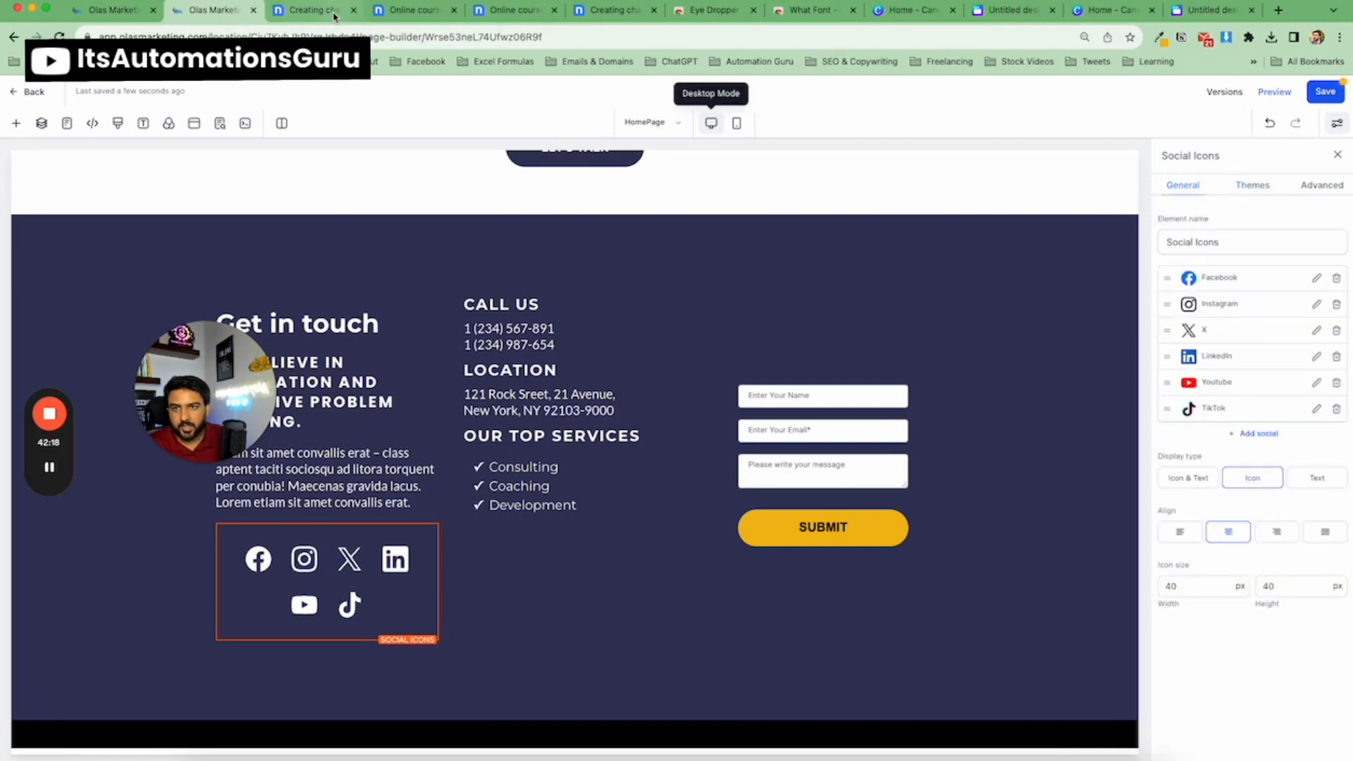
Compare the social icons with the nicepage template's footer in the other tab.
{"action": "left_click", "coordinate": [310, 9]}
{"action": "left_click", "coordinate": [207, 12]}
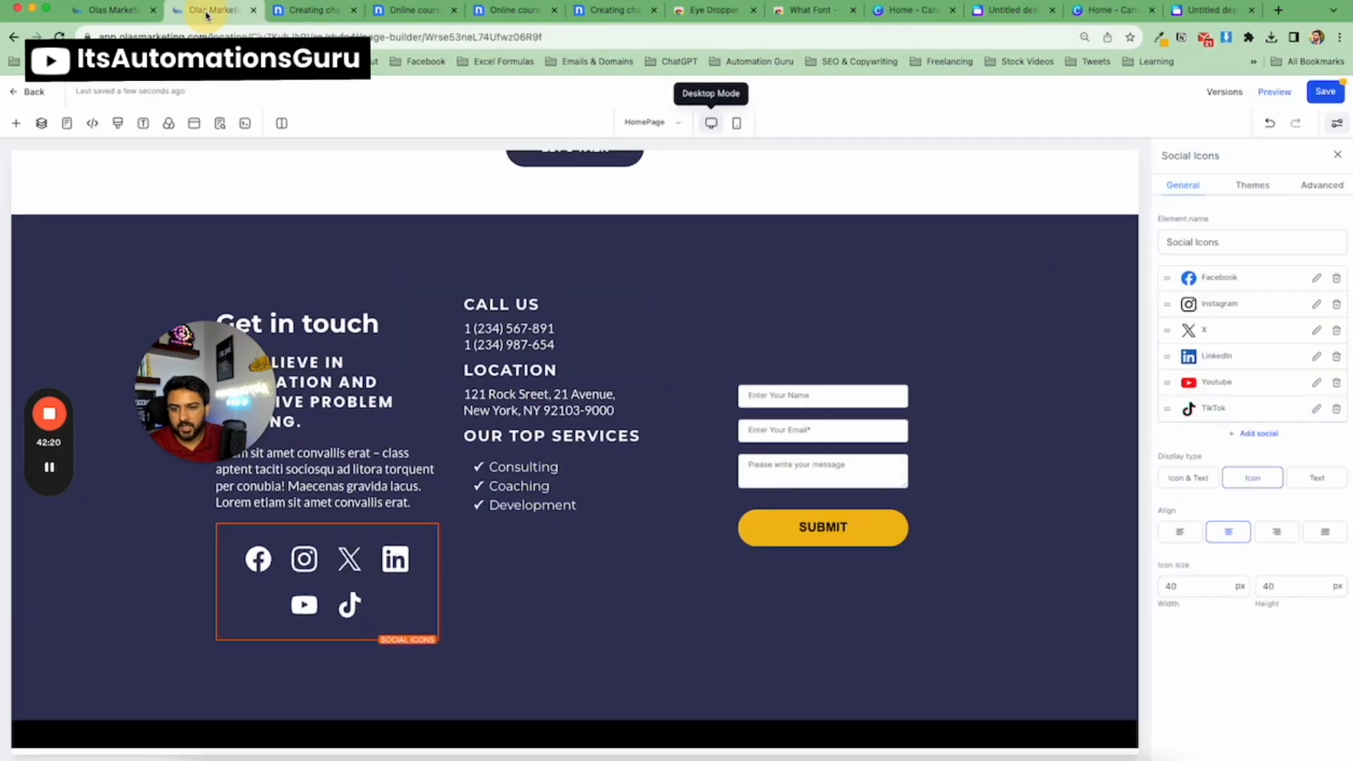
{"action": "left_click", "coordinate": [296, 15]}
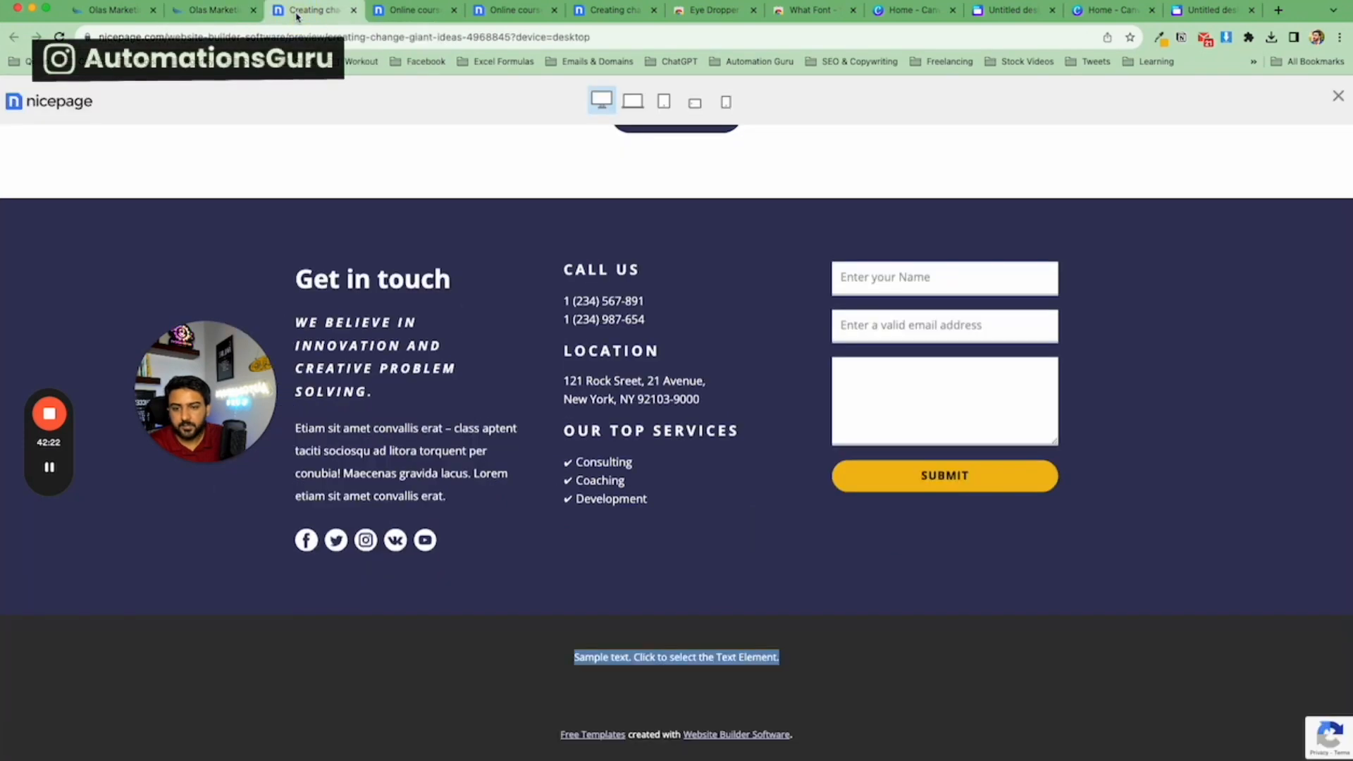
{"action": "left_click", "coordinate": [219, 10]}
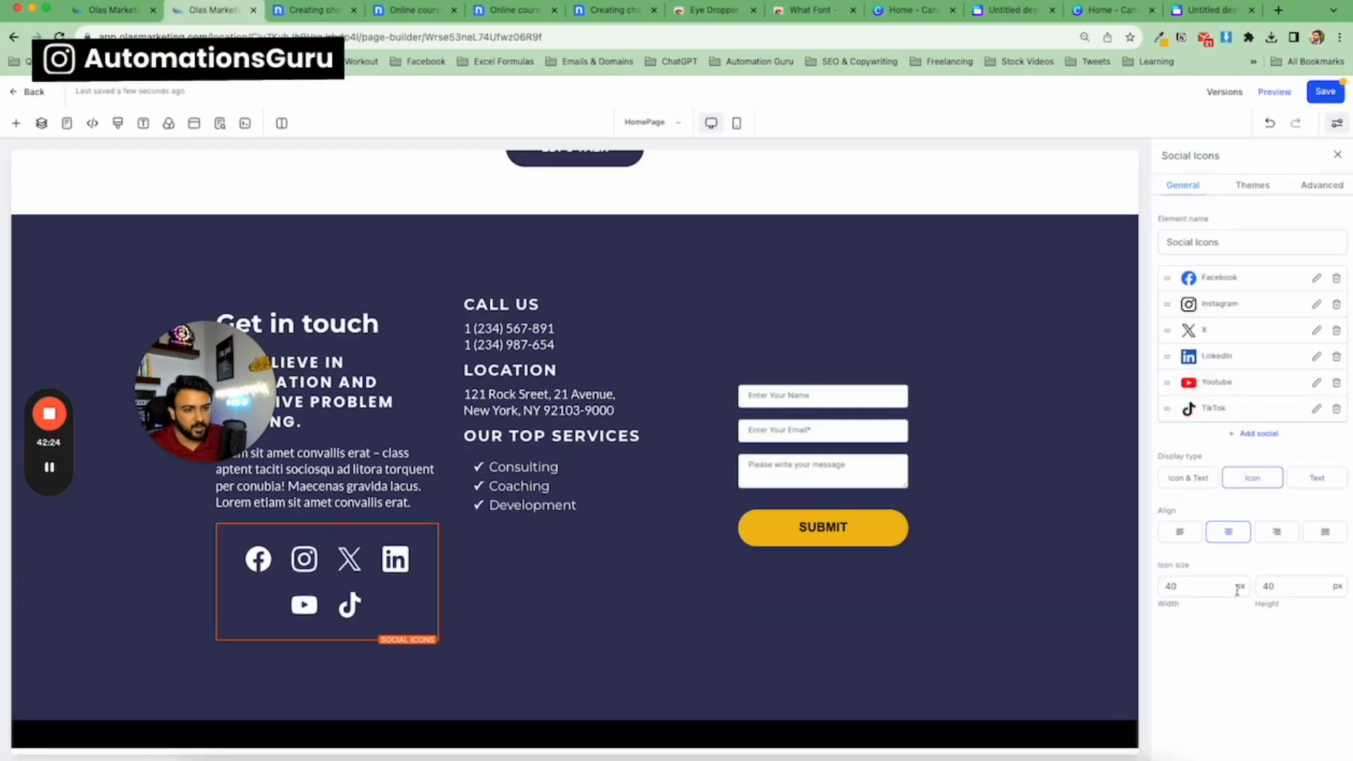
Align the social icons to the left and set their icon size to 20 px width and 40 px height.
{"action": "double_click", "coordinate": [1199, 589]}
{"action": "type", "text": "29"}
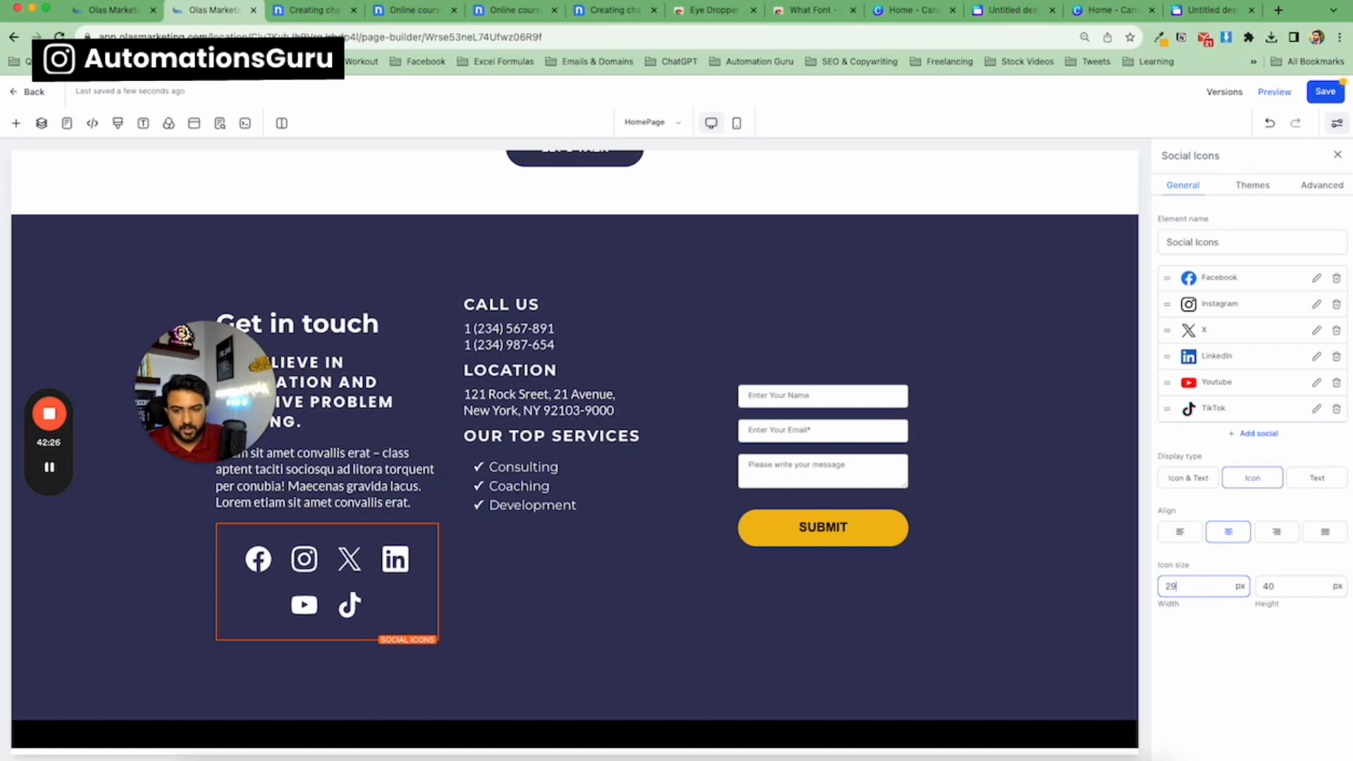
{"action": "type", "text": "0"}
{"action": "double_click", "coordinate": [1296, 587]}
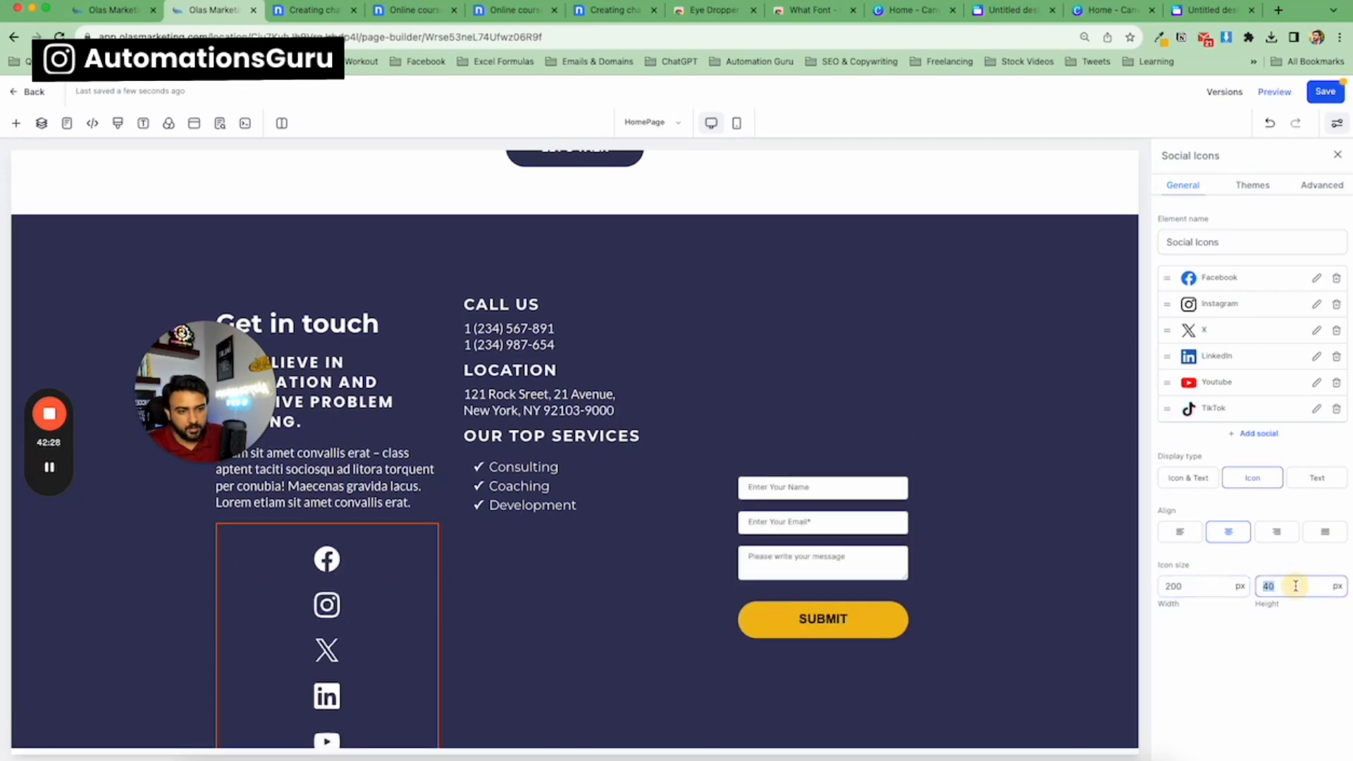
{"action": "type", "text": "20"}
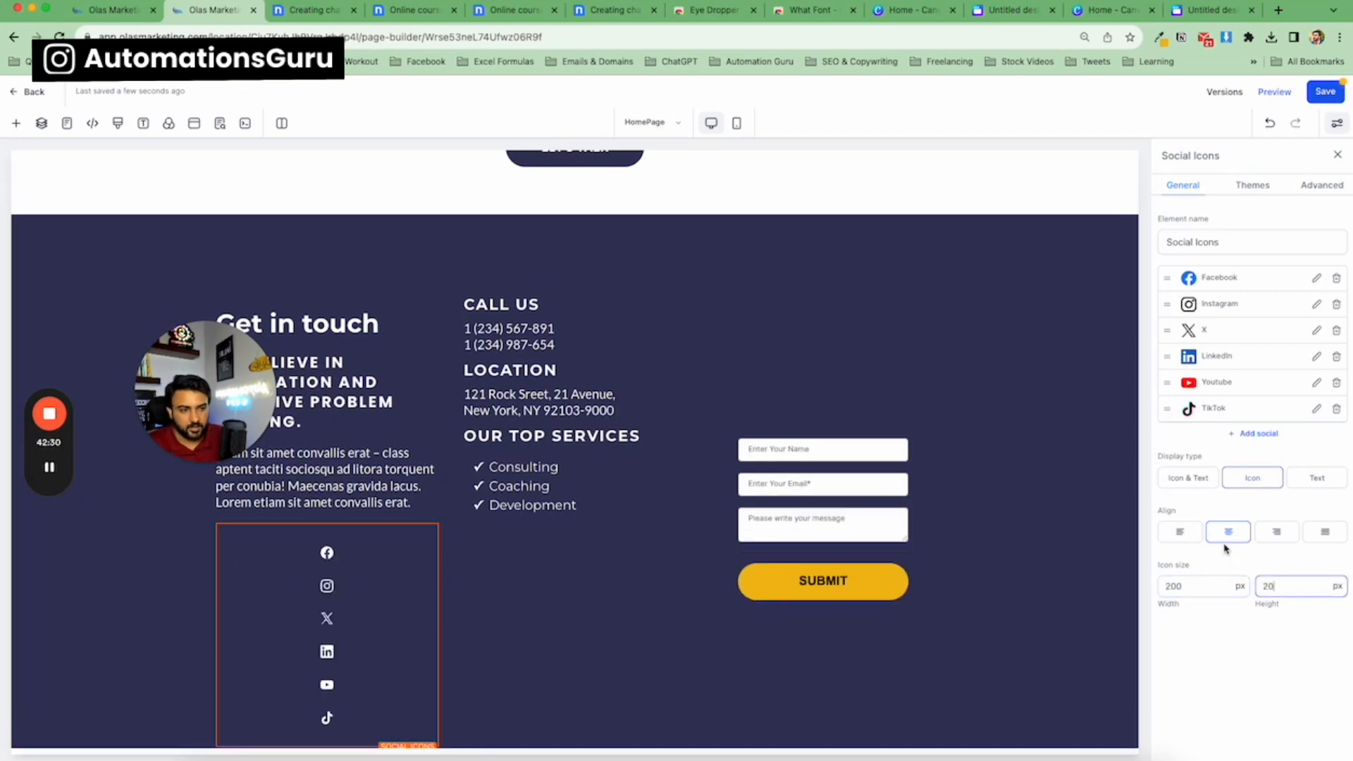
{"action": "left_click", "coordinate": [1181, 537]}
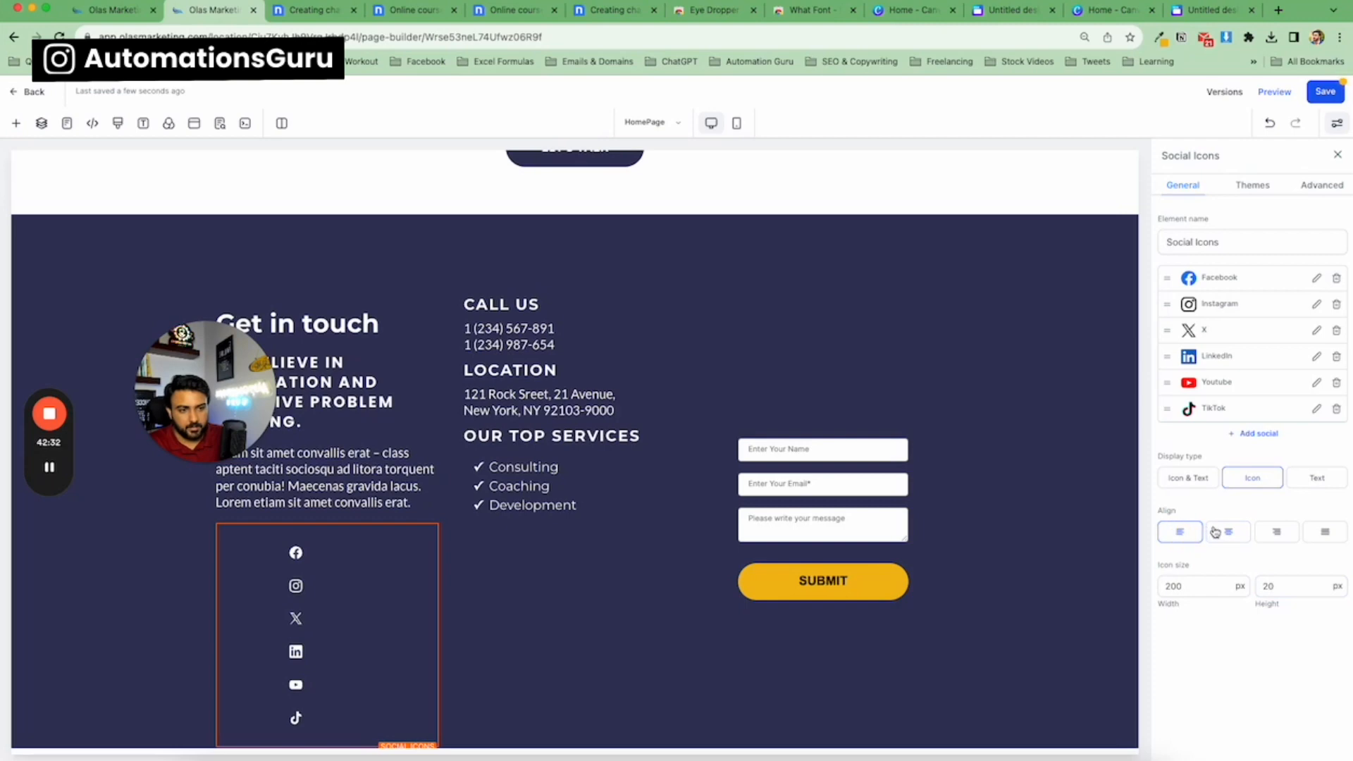
{"action": "left_click", "coordinate": [1283, 589]}
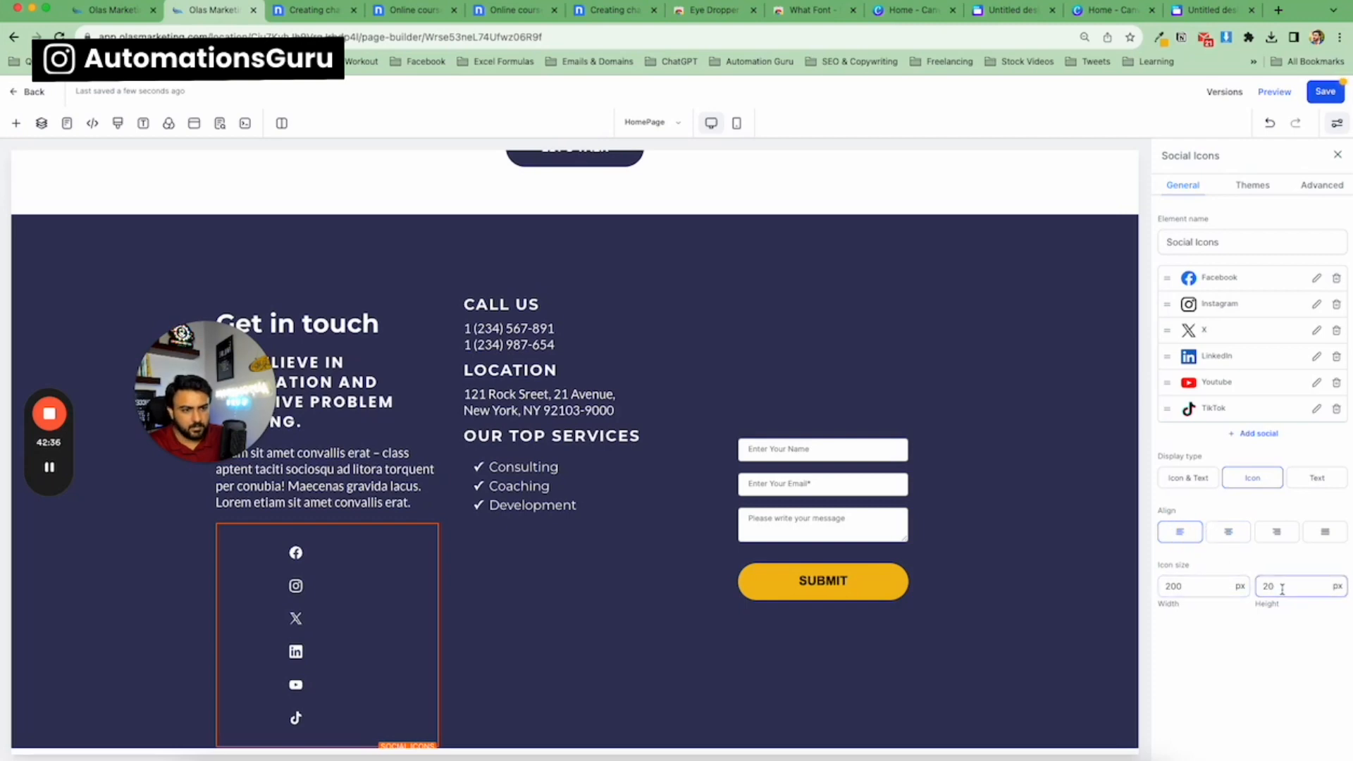
{"action": "double_click", "coordinate": [1282, 589]}
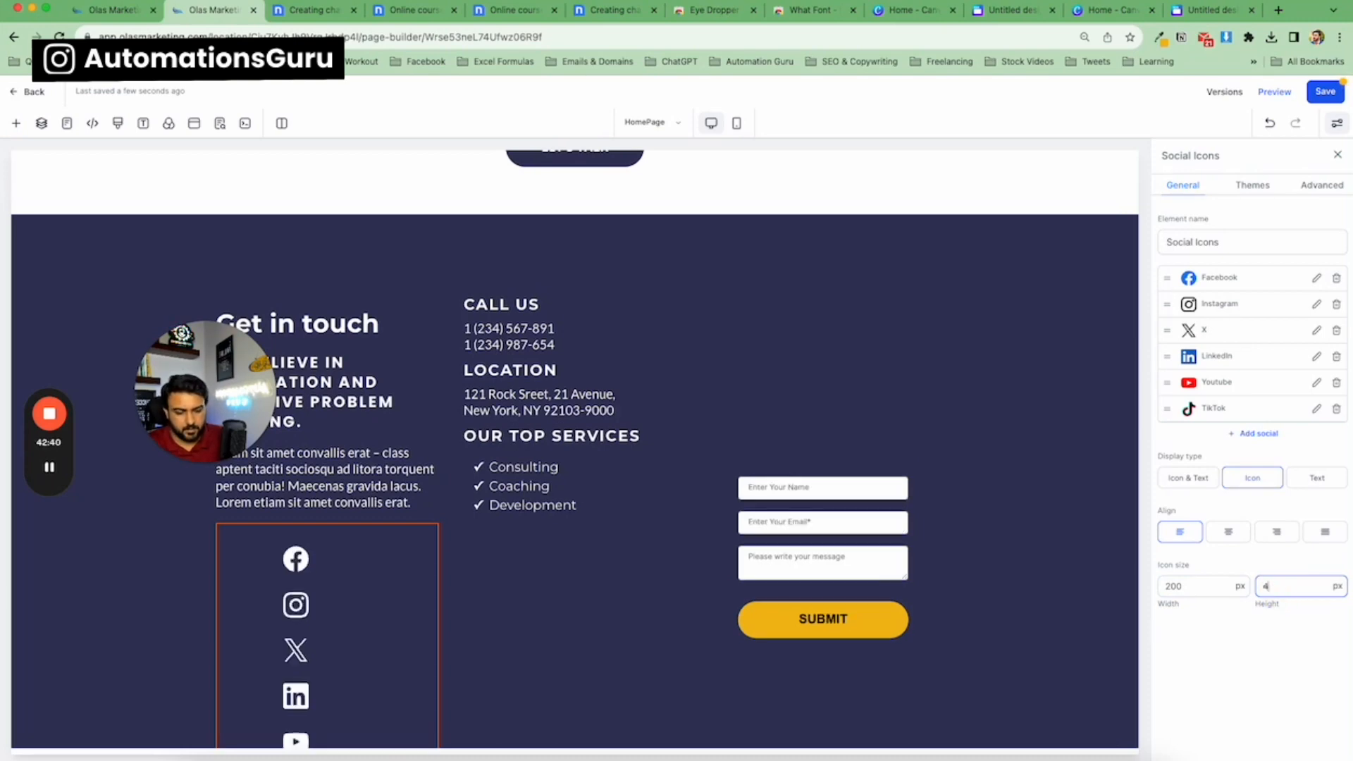
{"action": "double_click", "coordinate": [1190, 584]}
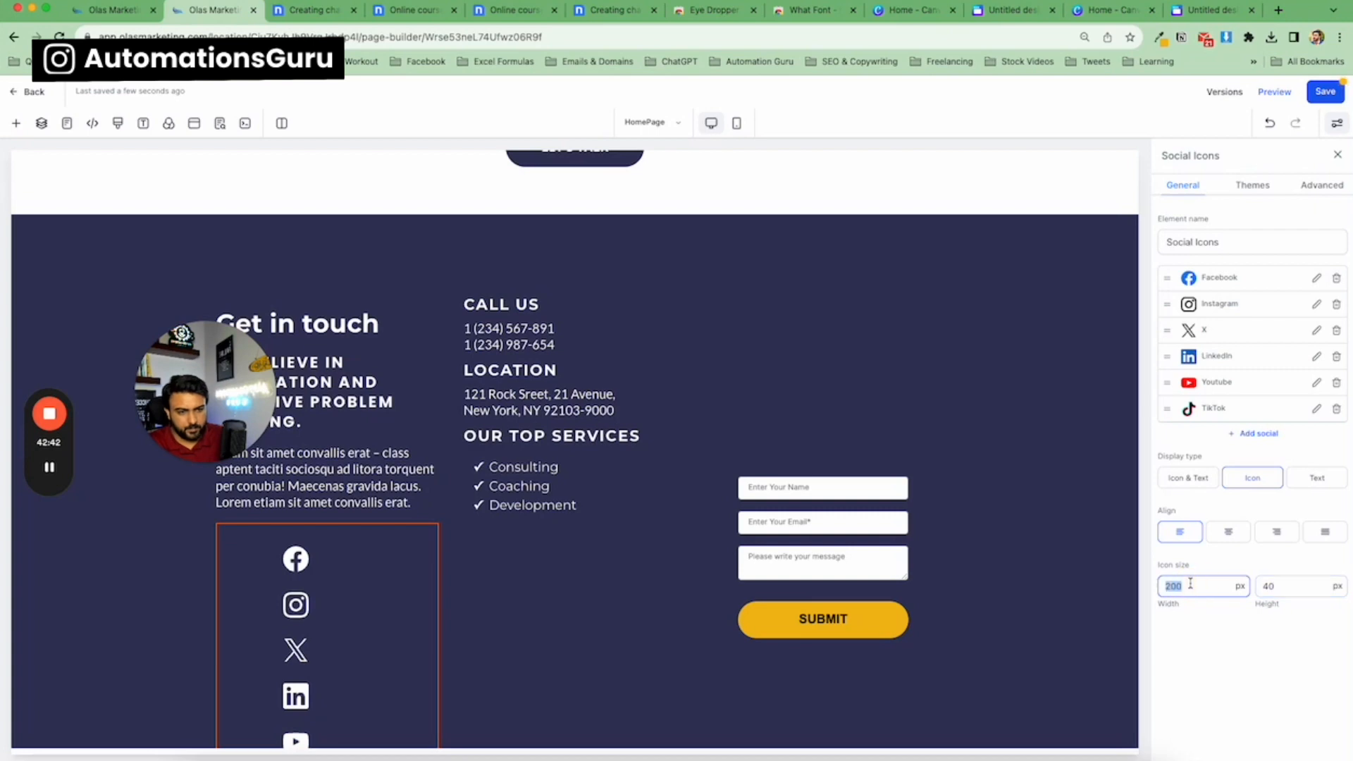
{"action": "type", "text": "20"}
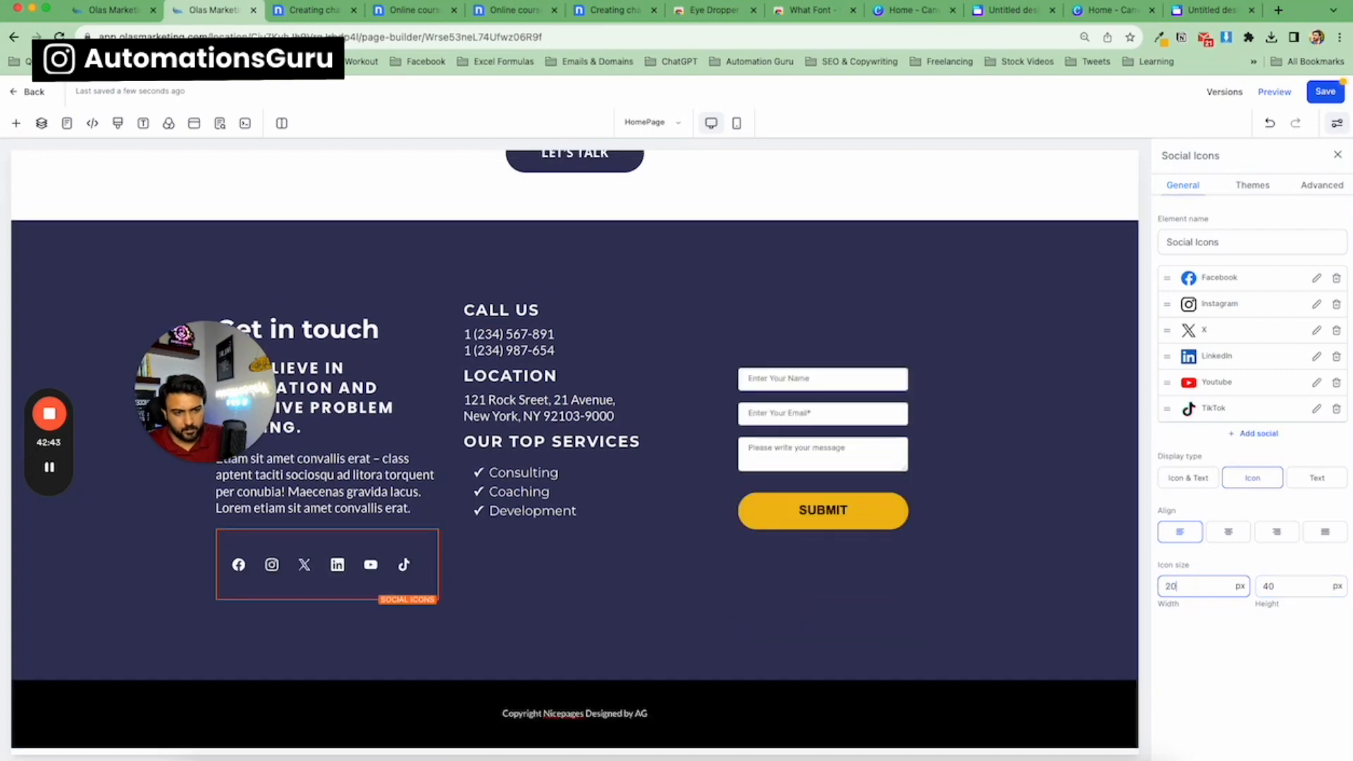
{"action": "left_click", "coordinate": [1219, 561]}
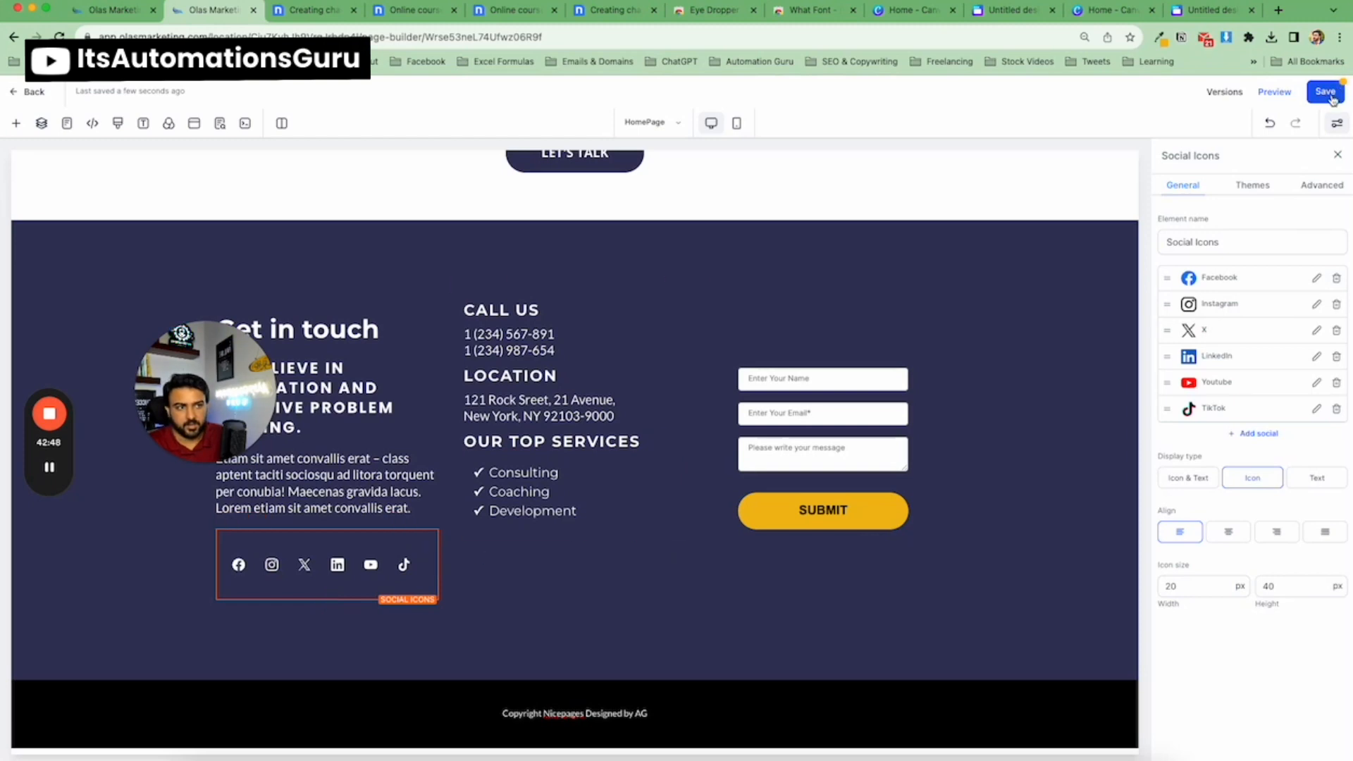
Save the page.
{"action": "left_click", "coordinate": [1326, 92]}
{"action": "scroll", "coordinate": [859, 373], "scroll_direction": "up", "scroll_amount": 4}
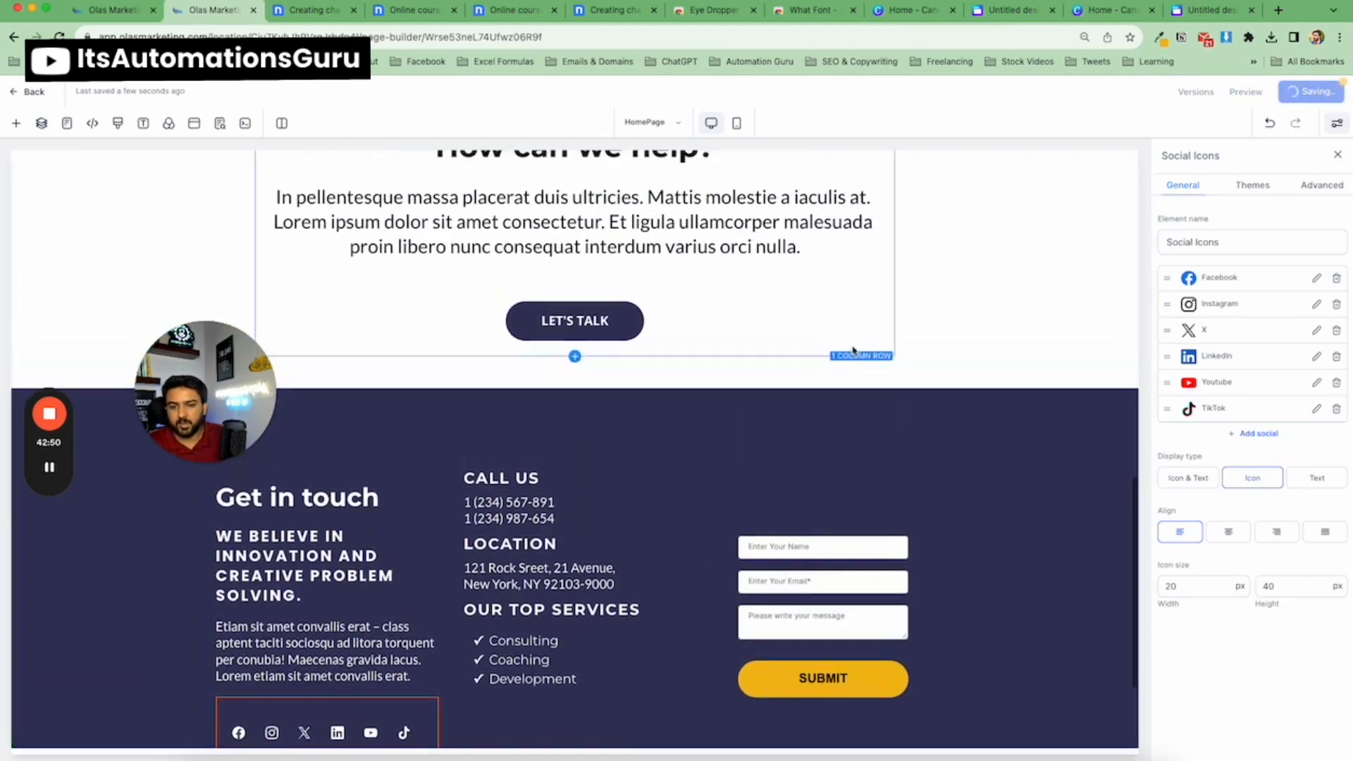
{"action": "scroll", "coordinate": [583, 437], "scroll_direction": "down", "scroll_amount": 2}
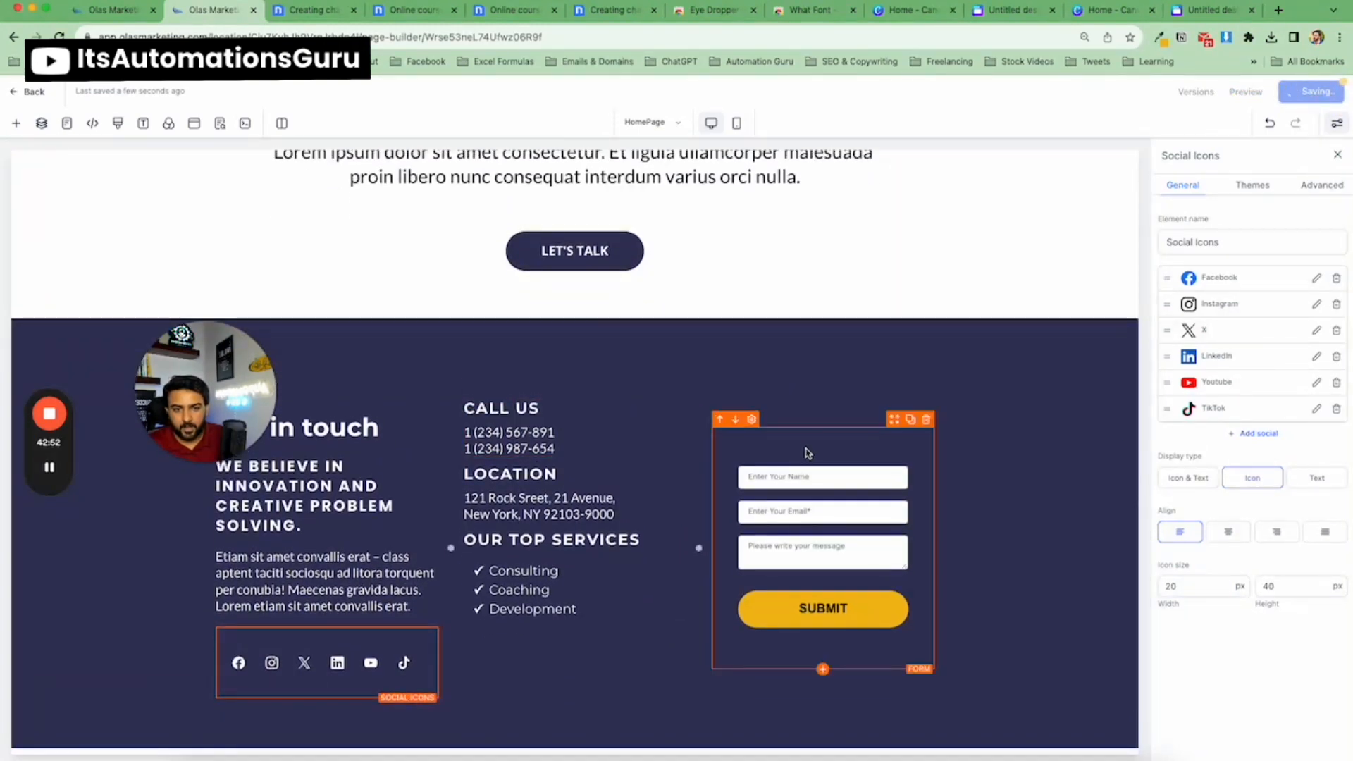
Set the contact form column's content spacing to Left.
{"action": "left_click", "coordinate": [823, 423]}
{"action": "scroll", "coordinate": [1280, 560], "scroll_direction": "down", "scroll_amount": 5}
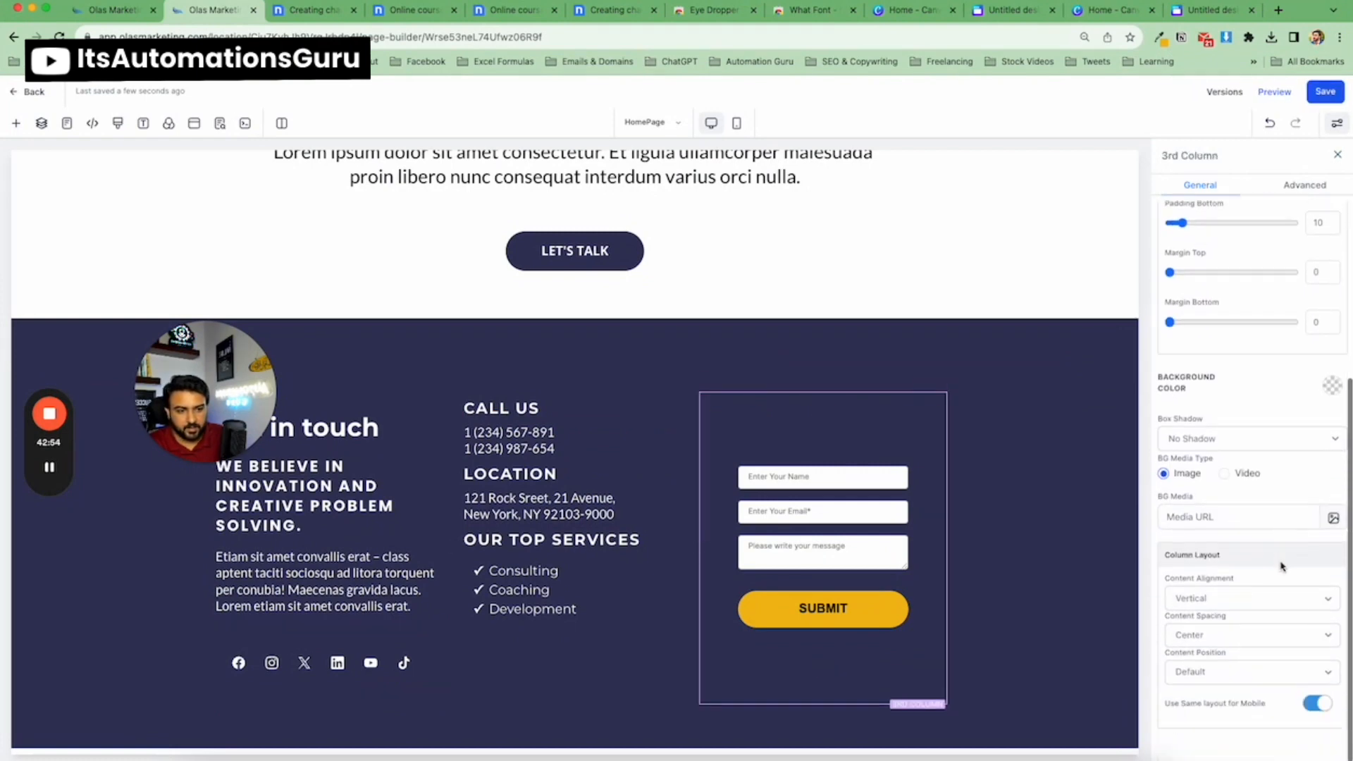
{"action": "left_click", "coordinate": [1233, 634]}
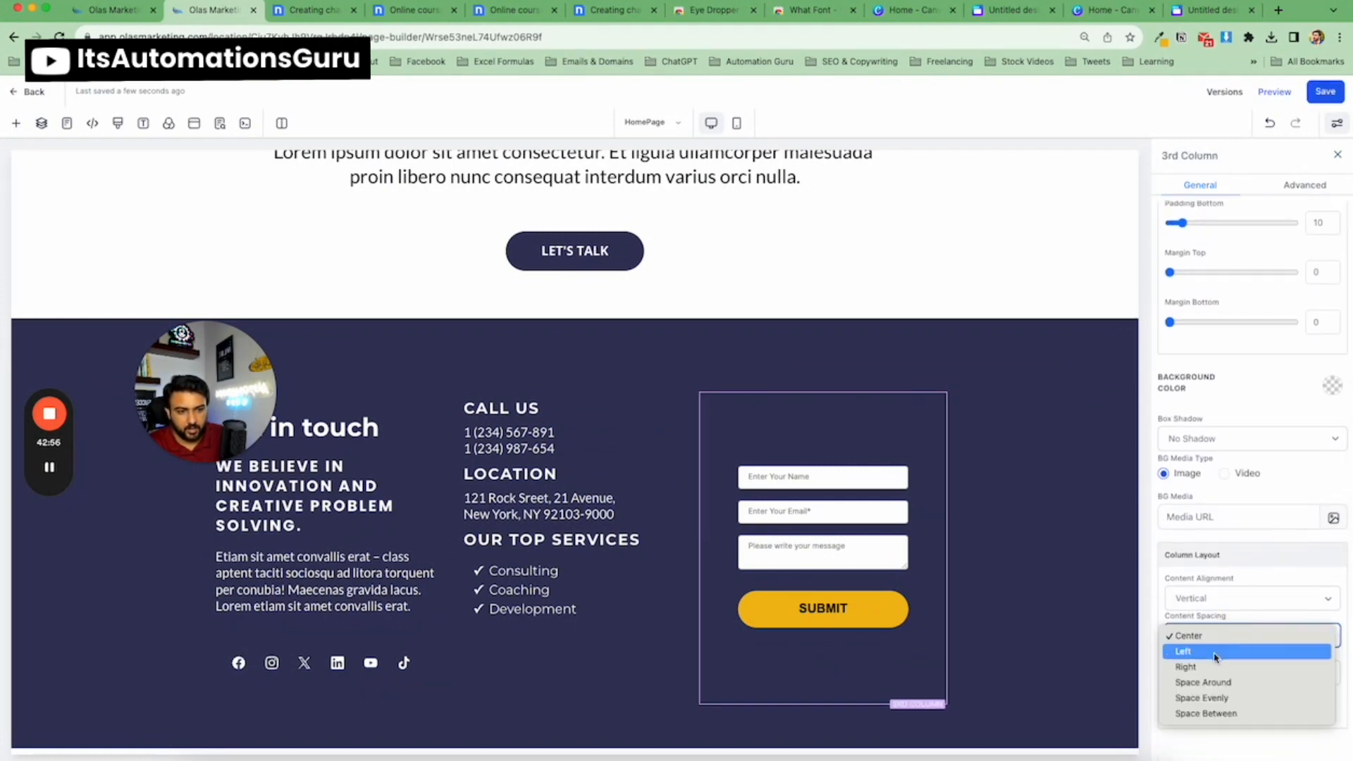
{"action": "left_click", "coordinate": [1214, 653]}
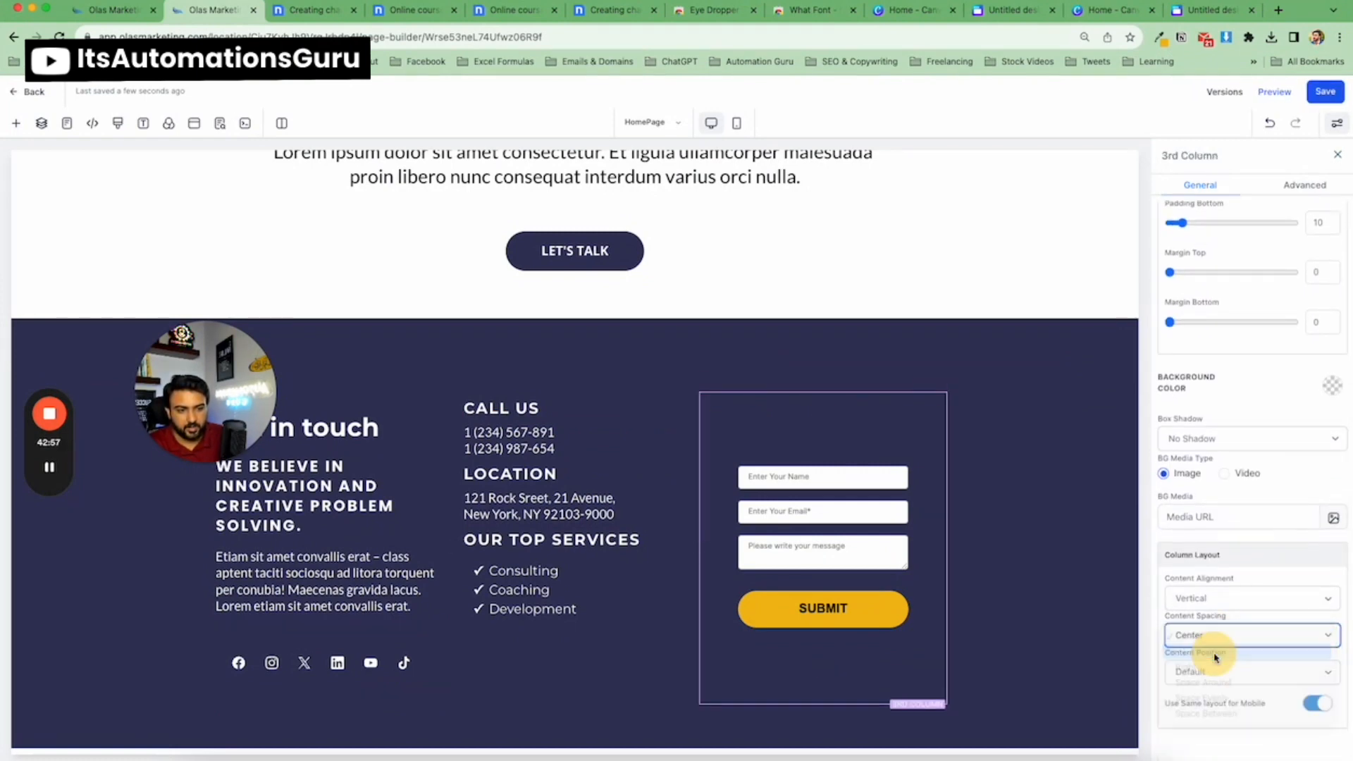
{"action": "left_click", "coordinate": [1334, 157]}
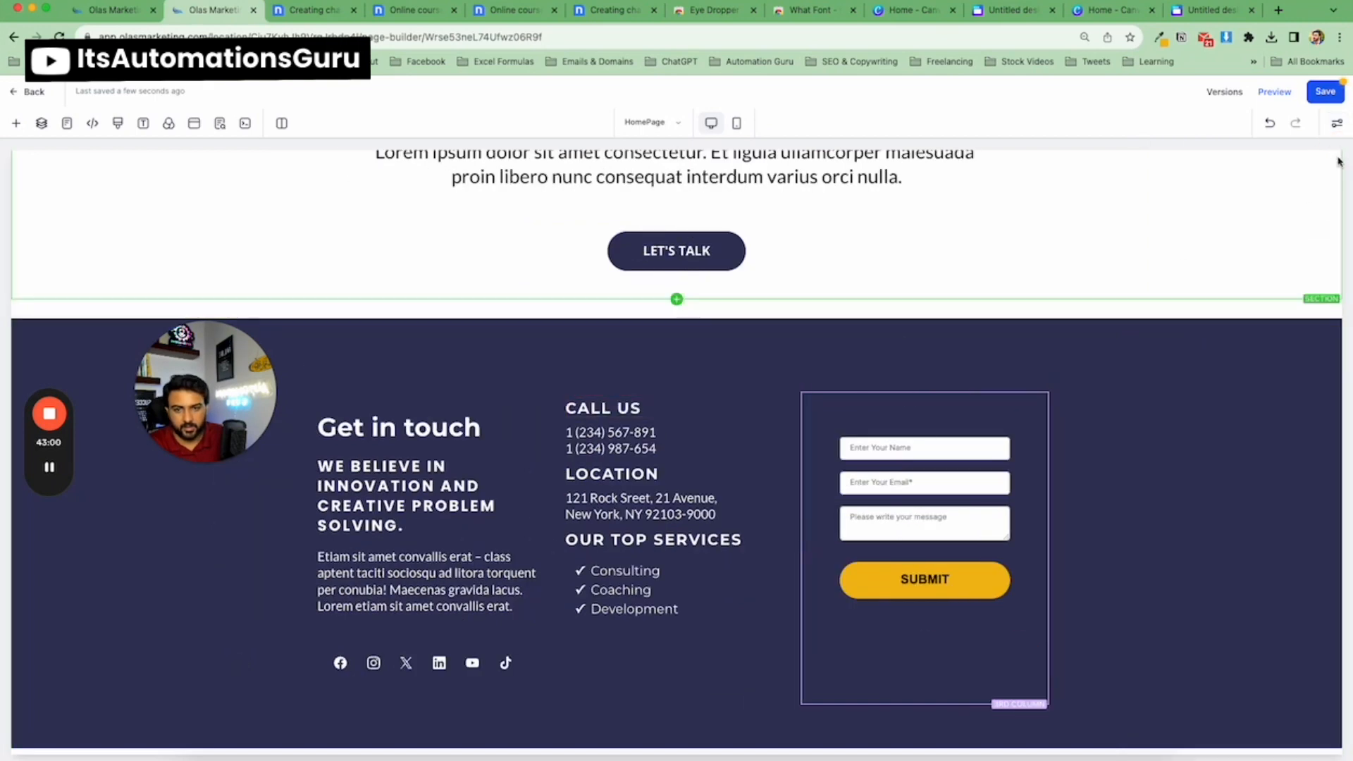
Set the Get in touch headline's top and bottom padding to 0.
{"action": "left_click", "coordinate": [375, 421]}
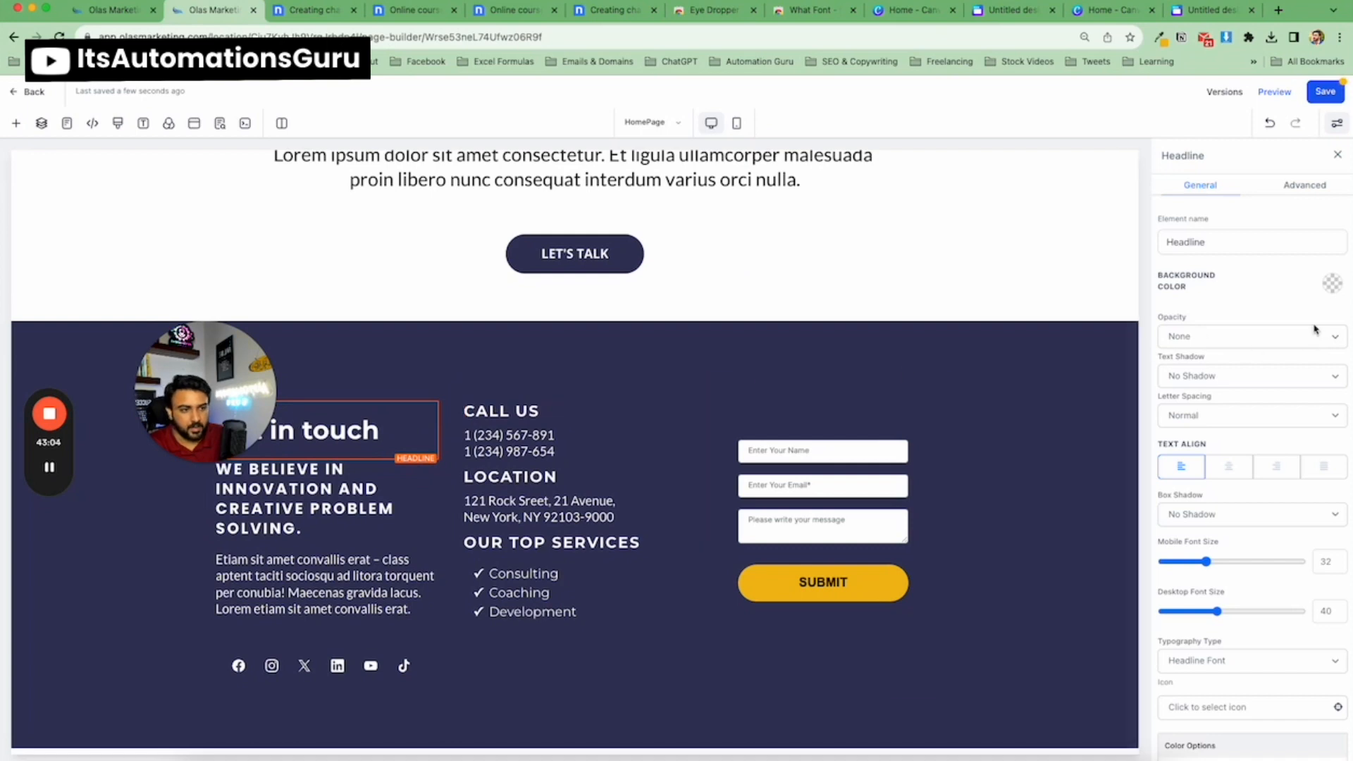
{"action": "left_click", "coordinate": [1333, 189]}
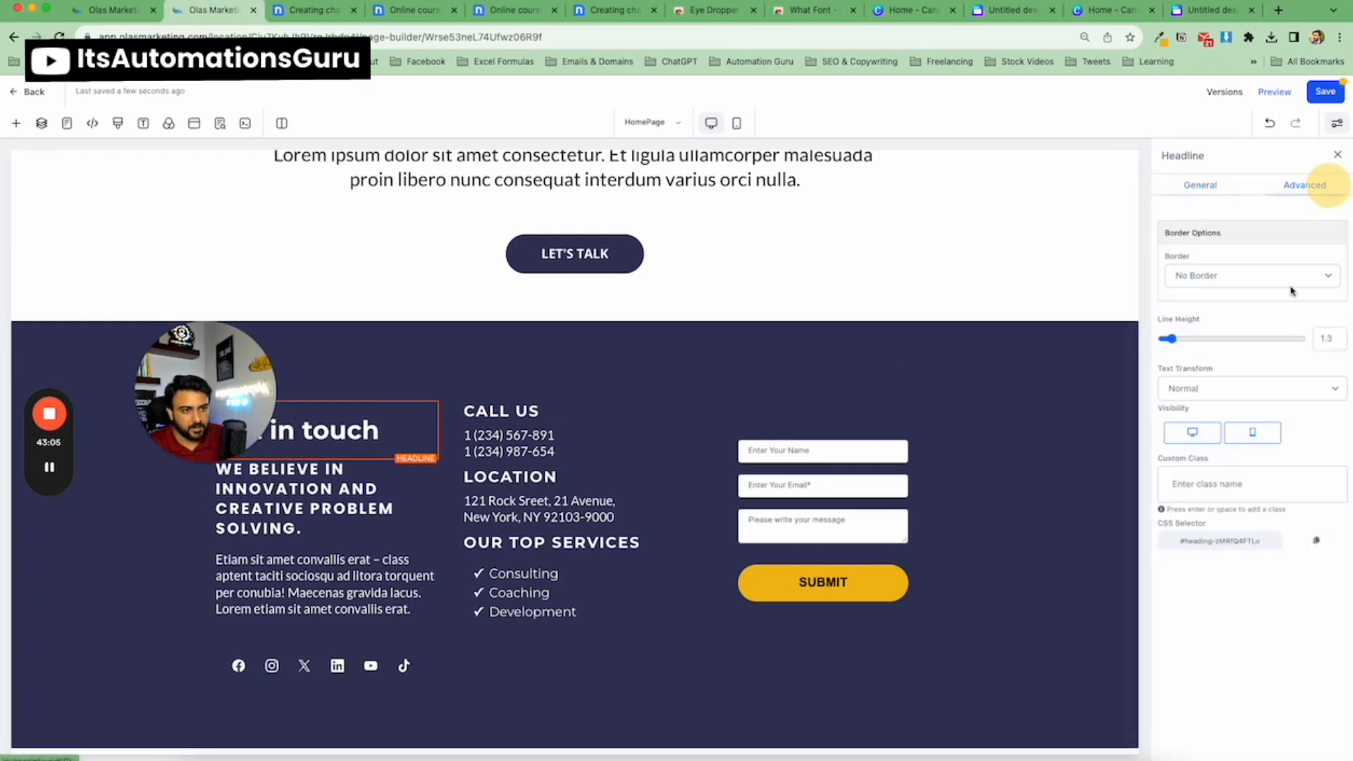
{"action": "left_click", "coordinate": [1198, 185]}
{"action": "scroll", "coordinate": [1239, 425], "scroll_direction": "down", "scroll_amount": 10}
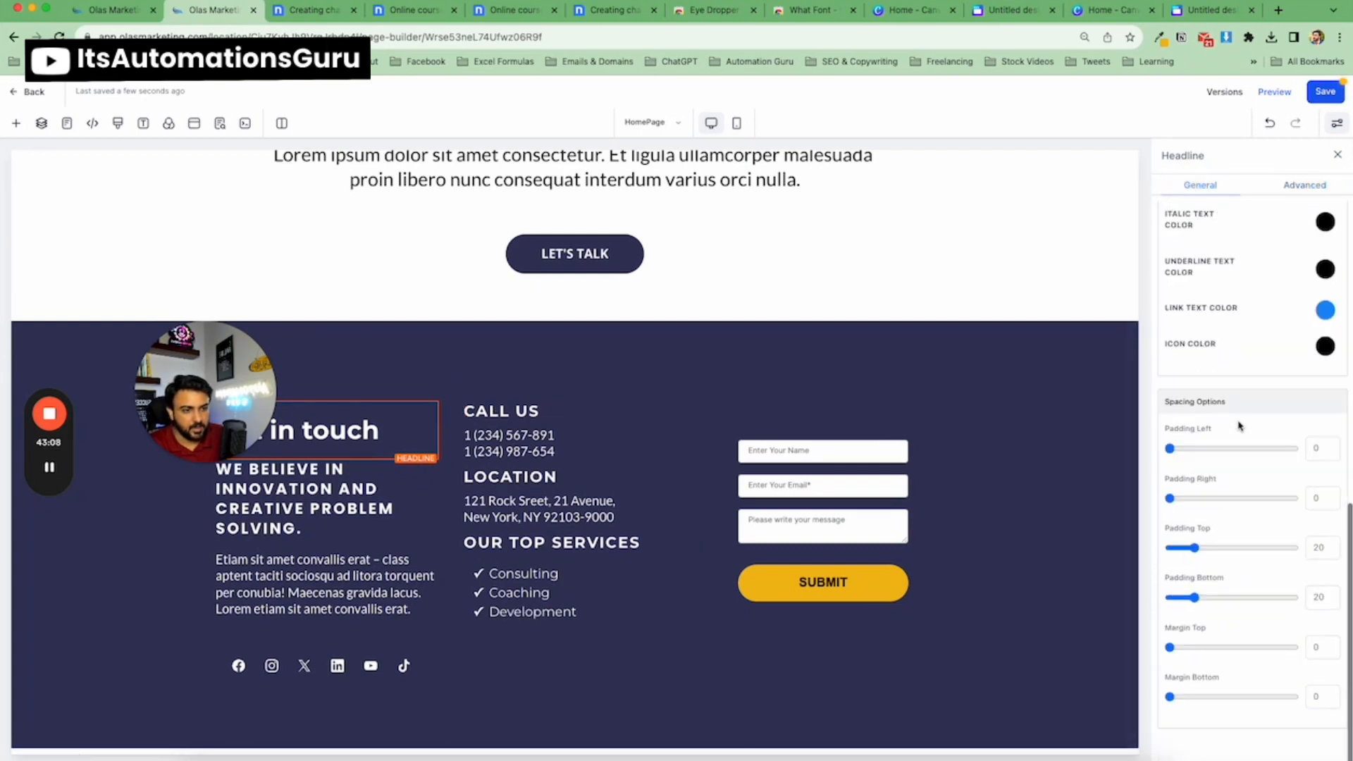
{"action": "left_click_drag", "start_coordinate": [1192, 548], "coordinate": [1141, 547]}
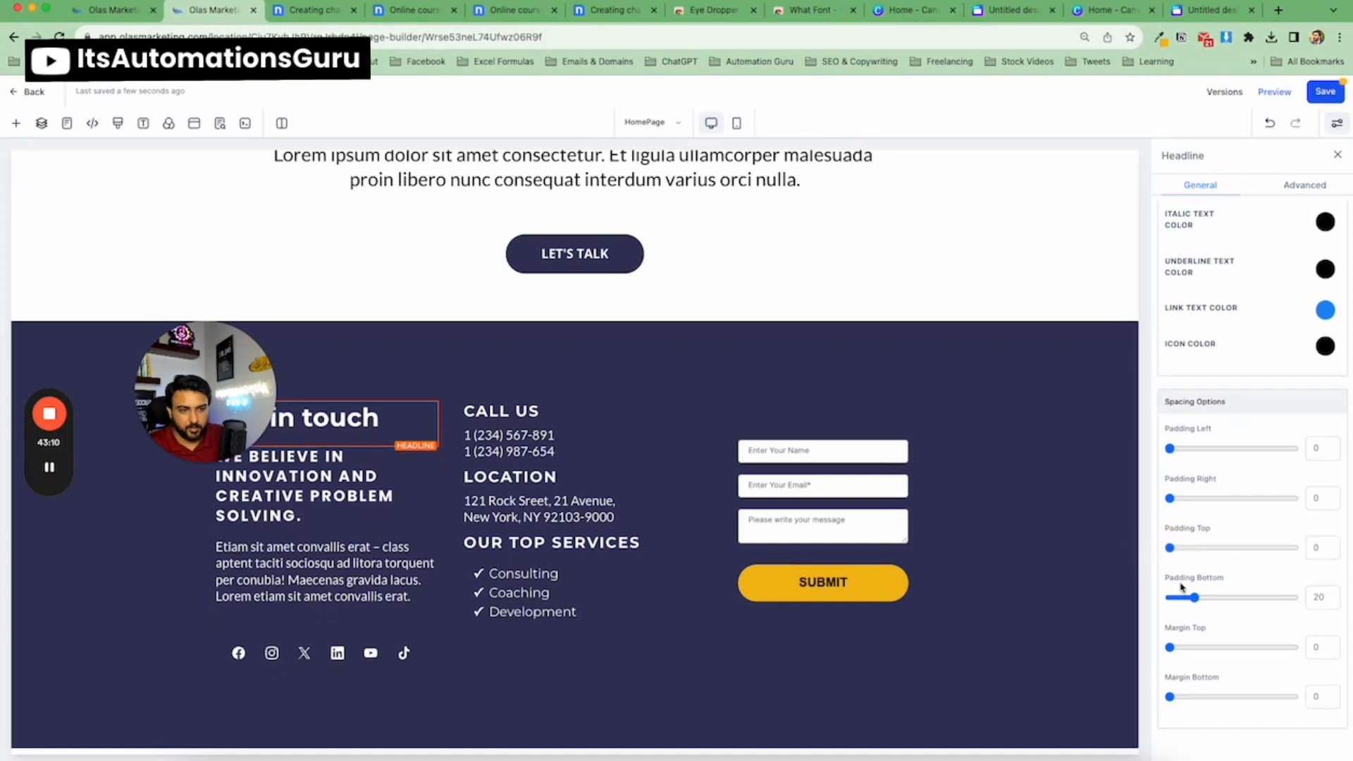
{"action": "left_click_drag", "start_coordinate": [1188, 598], "coordinate": [1127, 592]}
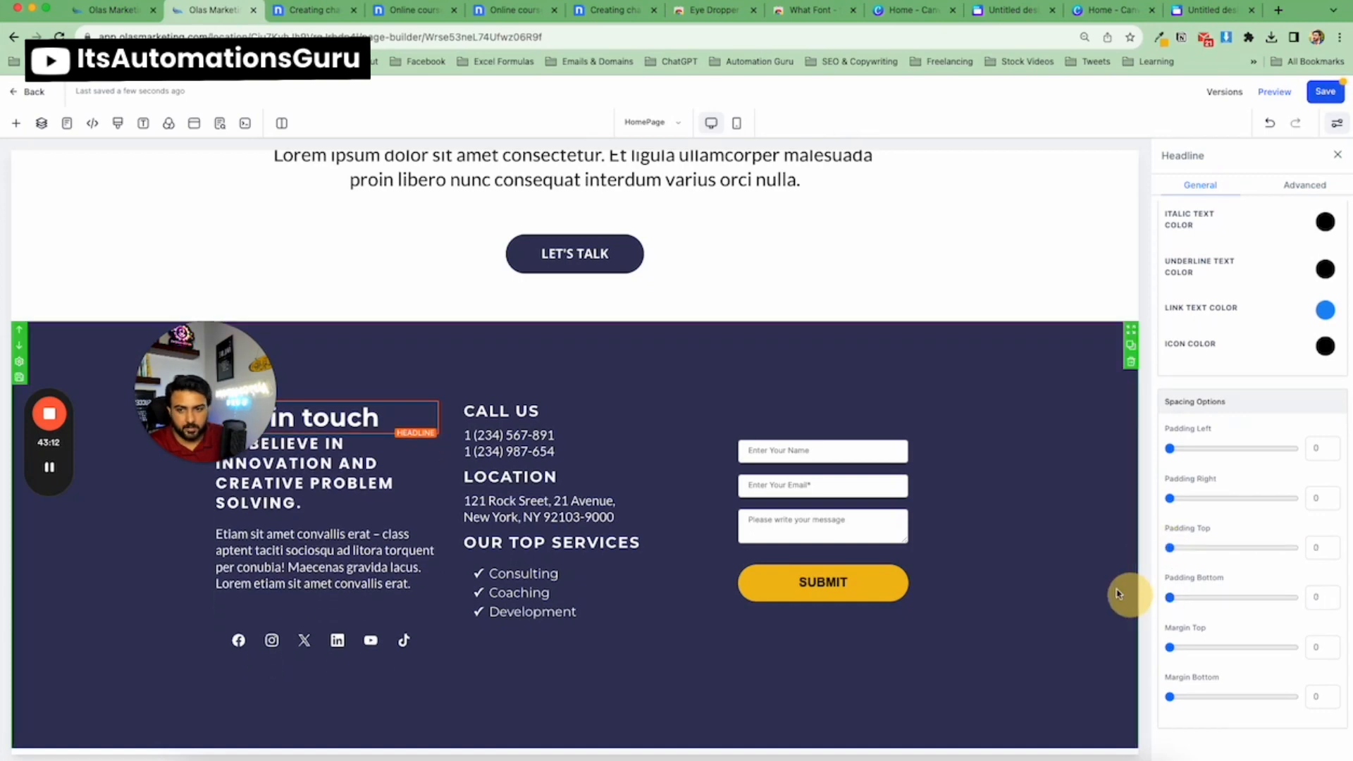
Set the sub headline's top and bottom padding to 14.
{"action": "left_click", "coordinate": [327, 442]}
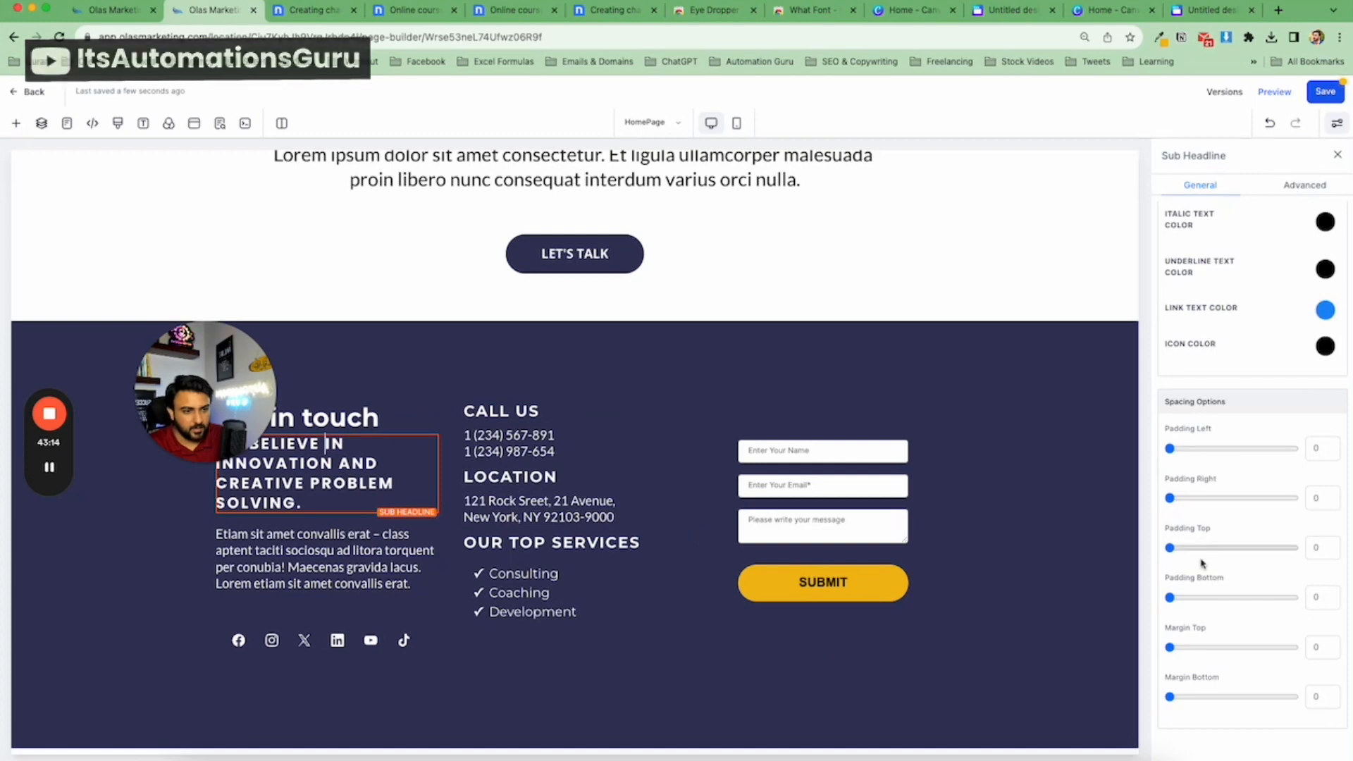
{"action": "left_click", "coordinate": [1188, 598]}
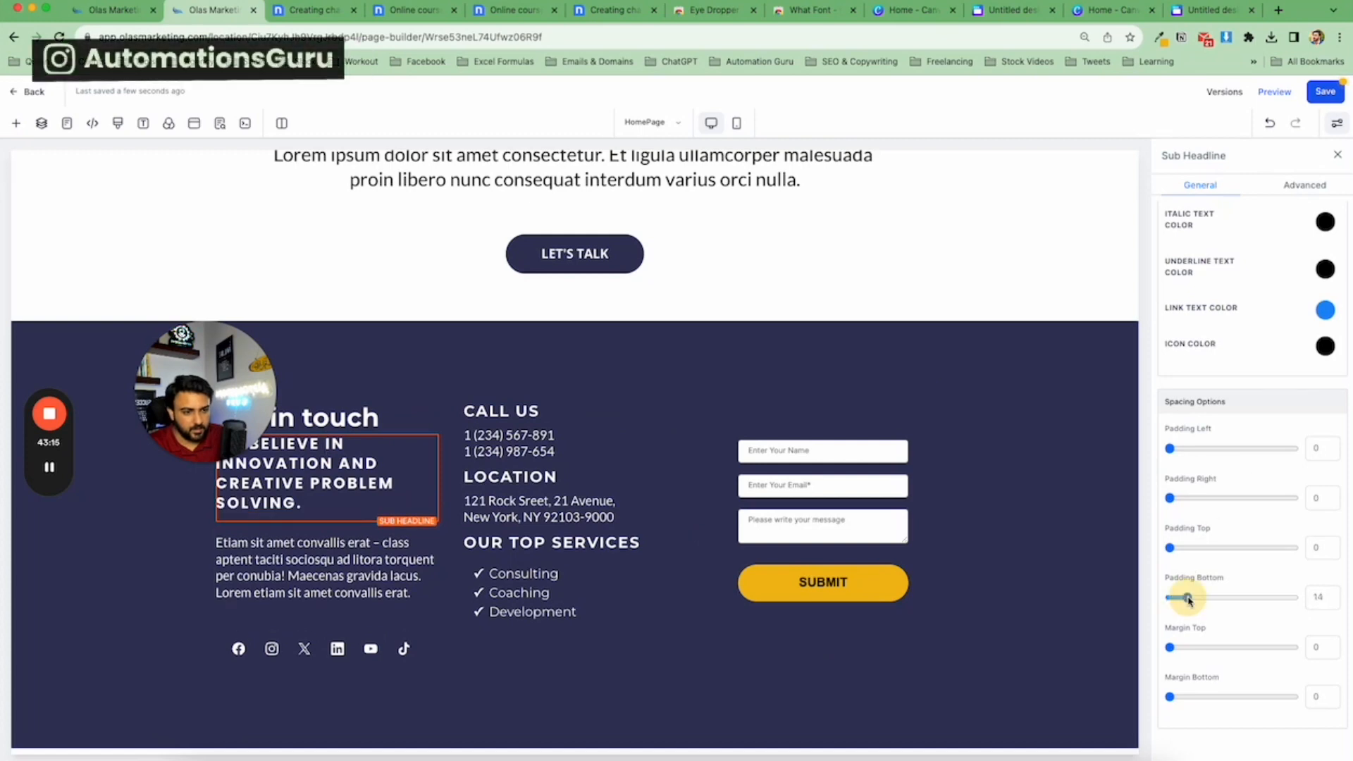
{"action": "left_click", "coordinate": [1188, 548]}
{"action": "left_click_drag", "start_coordinate": [1188, 550], "coordinate": [1187, 549]}
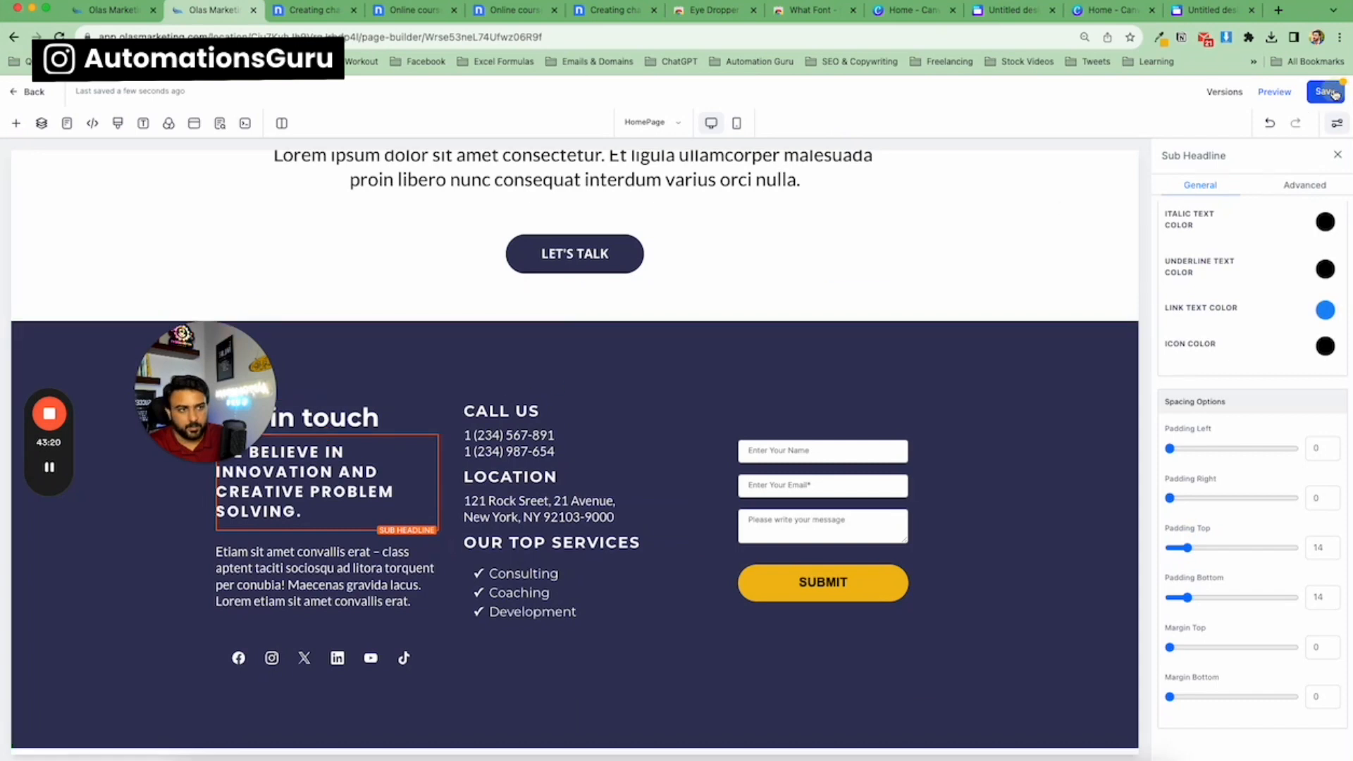
{"action": "left_click_drag", "start_coordinate": [188, 373], "coordinate": [69, 659]}
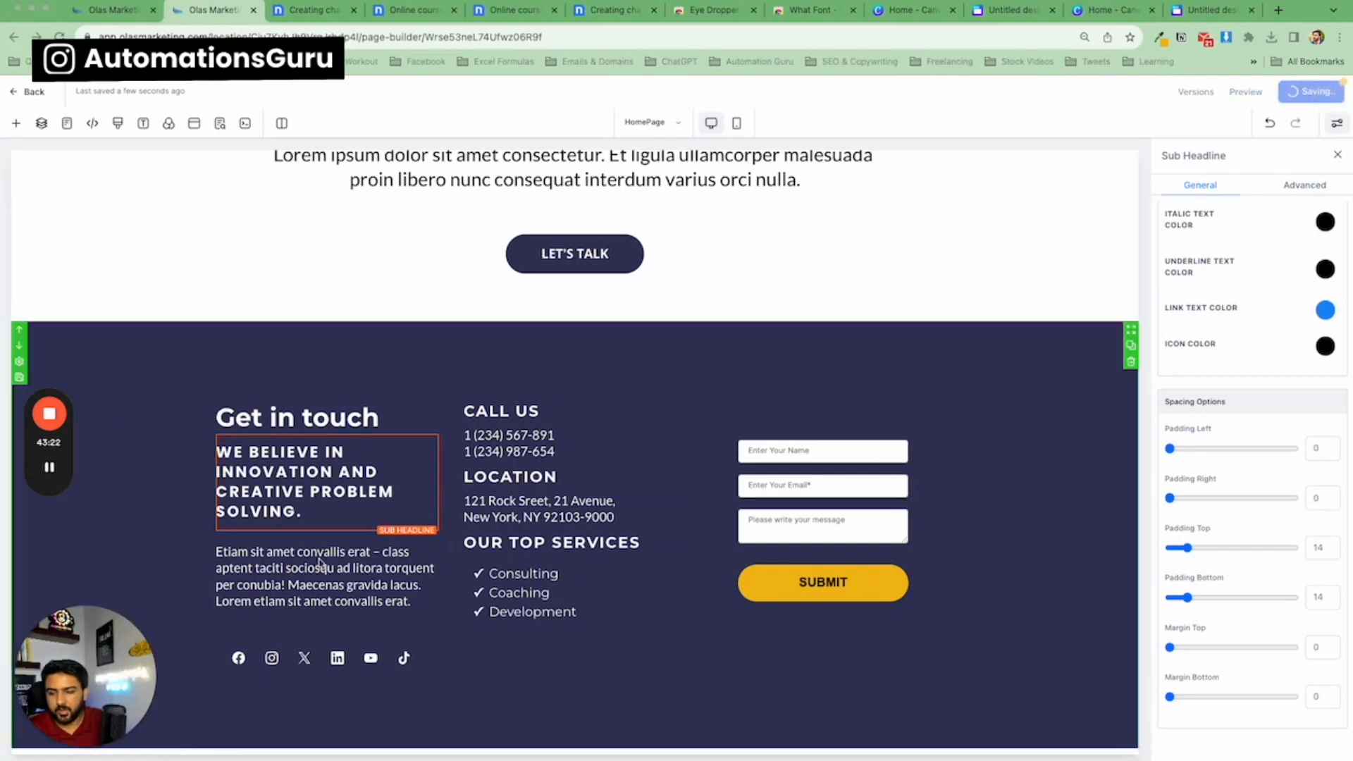
{"action": "left_click", "coordinate": [1337, 155]}
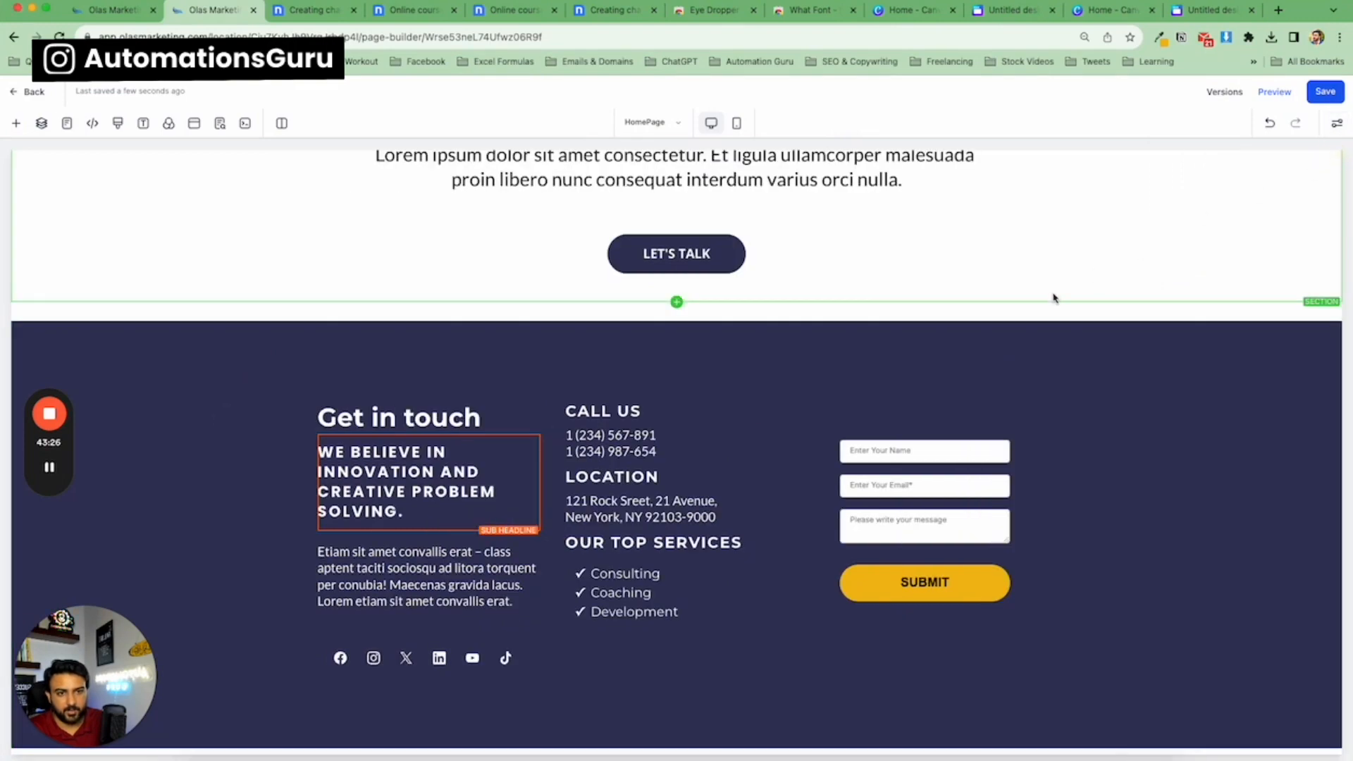
Review the page from the footer up to the hero section.
{"action": "left_click", "coordinate": [1055, 296]}
{"action": "scroll", "coordinate": [1081, 275], "scroll_direction": "up", "scroll_amount": 5}
{"action": "left_click", "coordinate": [1337, 157]}
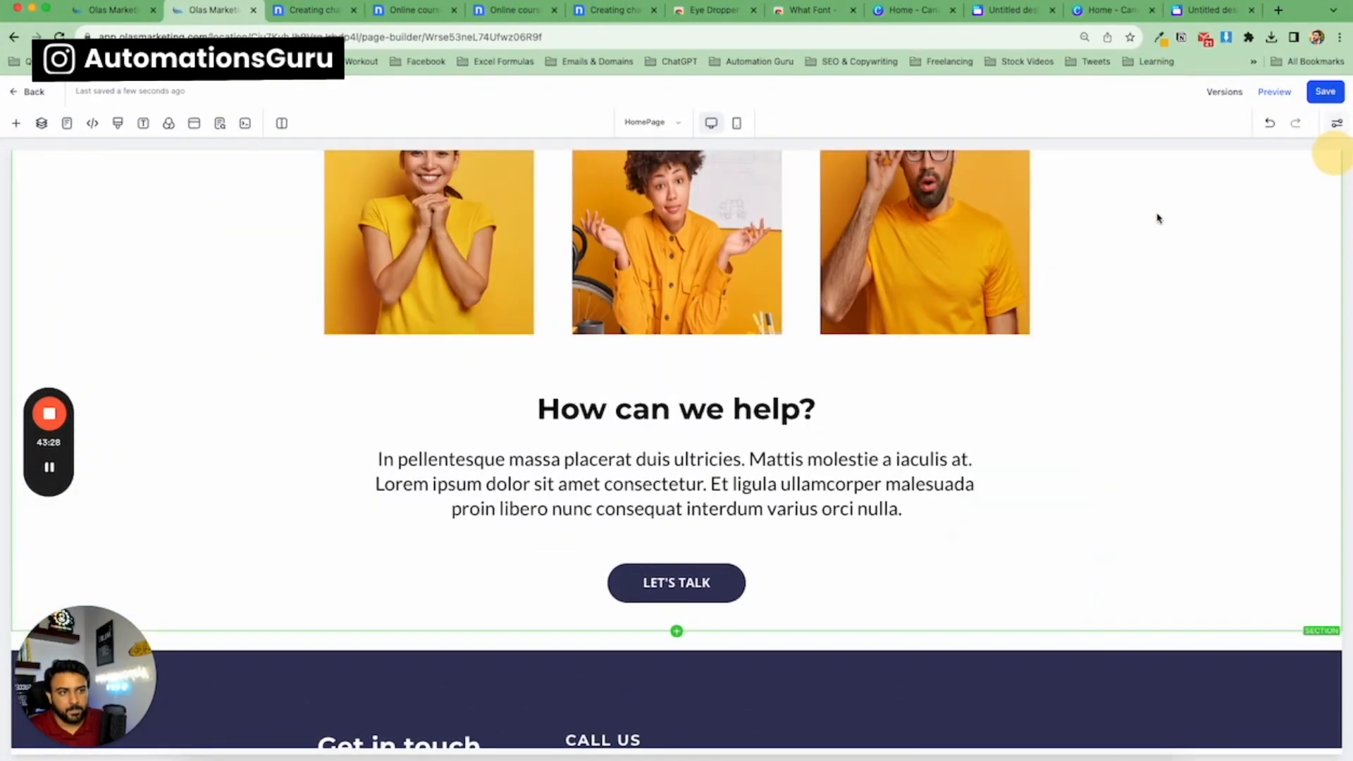
{"action": "scroll", "coordinate": [1057, 251], "scroll_direction": "up", "scroll_amount": 8}
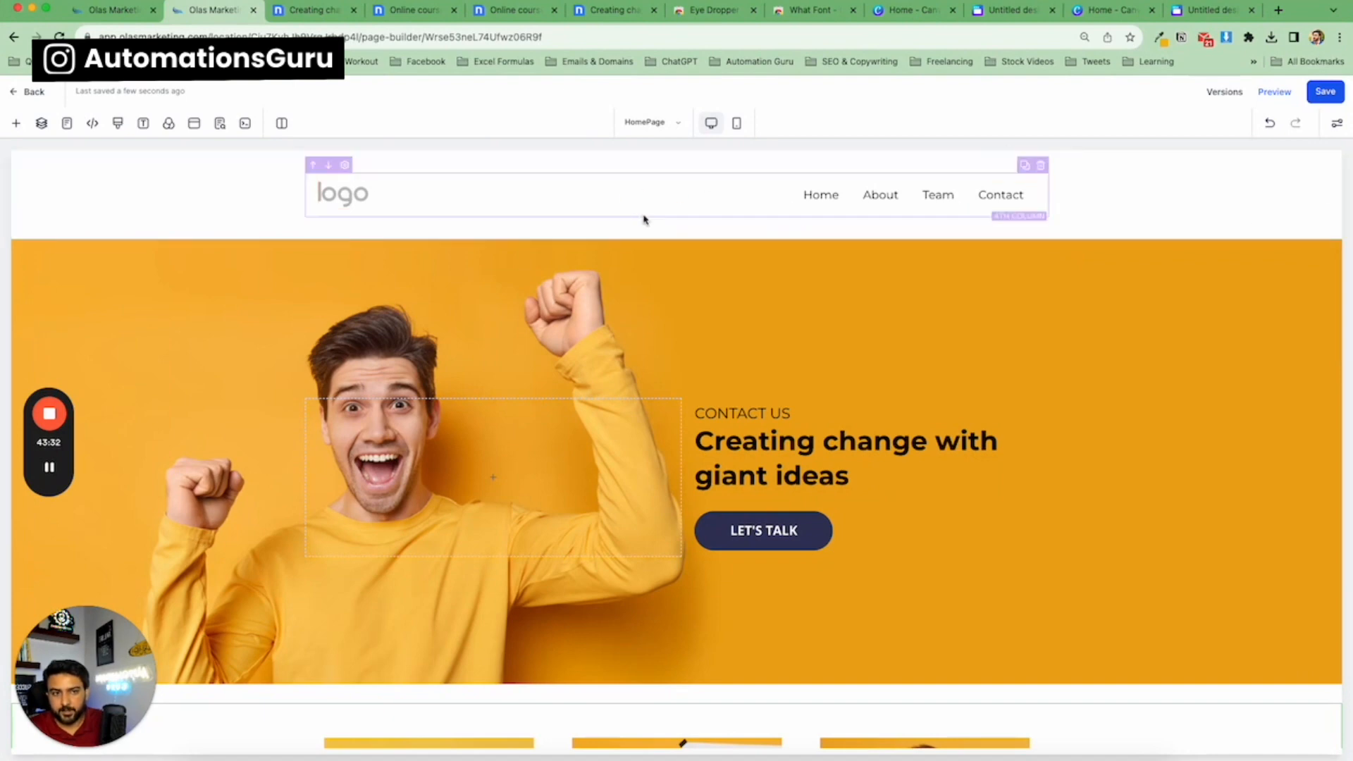
{"action": "scroll", "coordinate": [871, 320], "scroll_direction": "down", "scroll_amount": 3}
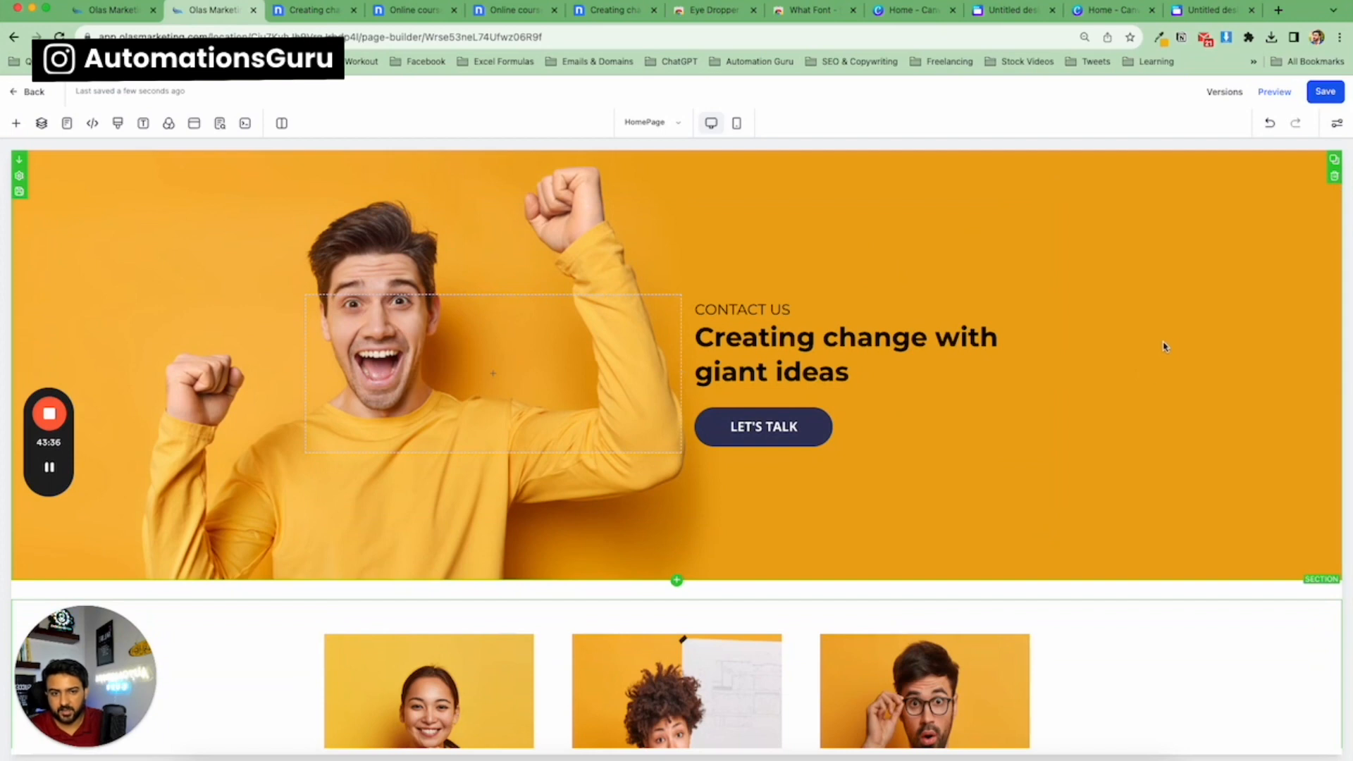
Scroll through the whole page from the hero section down to the footer.
{"action": "scroll", "coordinate": [1164, 346], "scroll_direction": "down", "scroll_amount": 10}
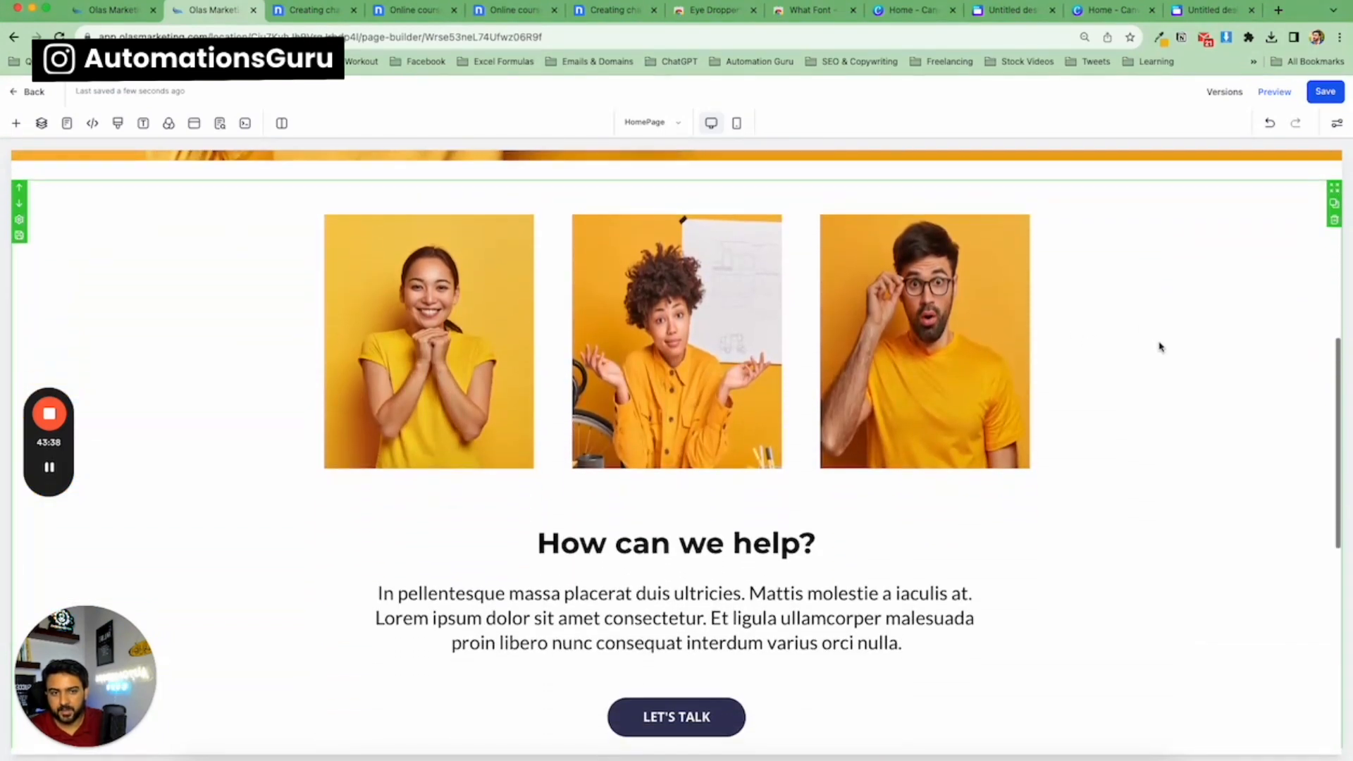
{"action": "scroll", "coordinate": [1162, 346], "scroll_direction": "down", "scroll_amount": 13}
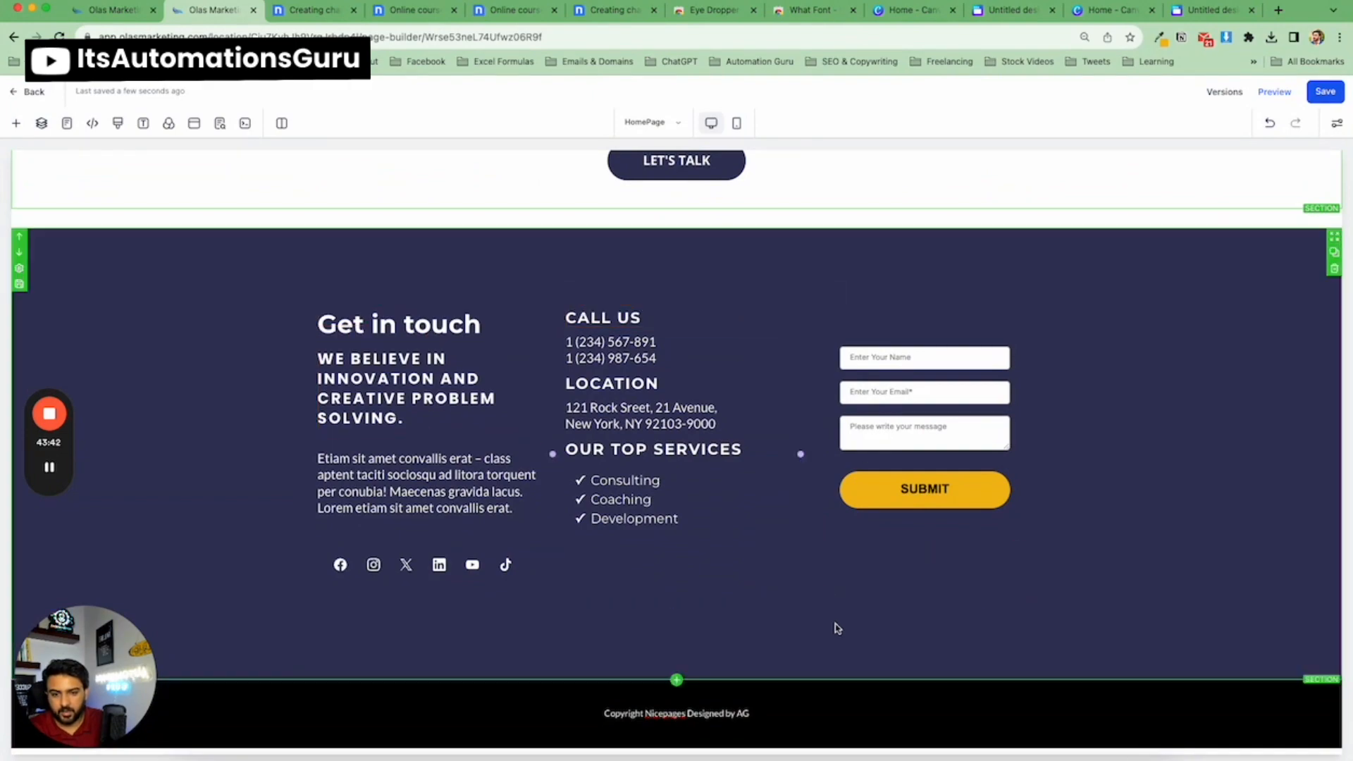
{"action": "scroll", "coordinate": [1204, 556], "scroll_direction": "up", "scroll_amount": 20}
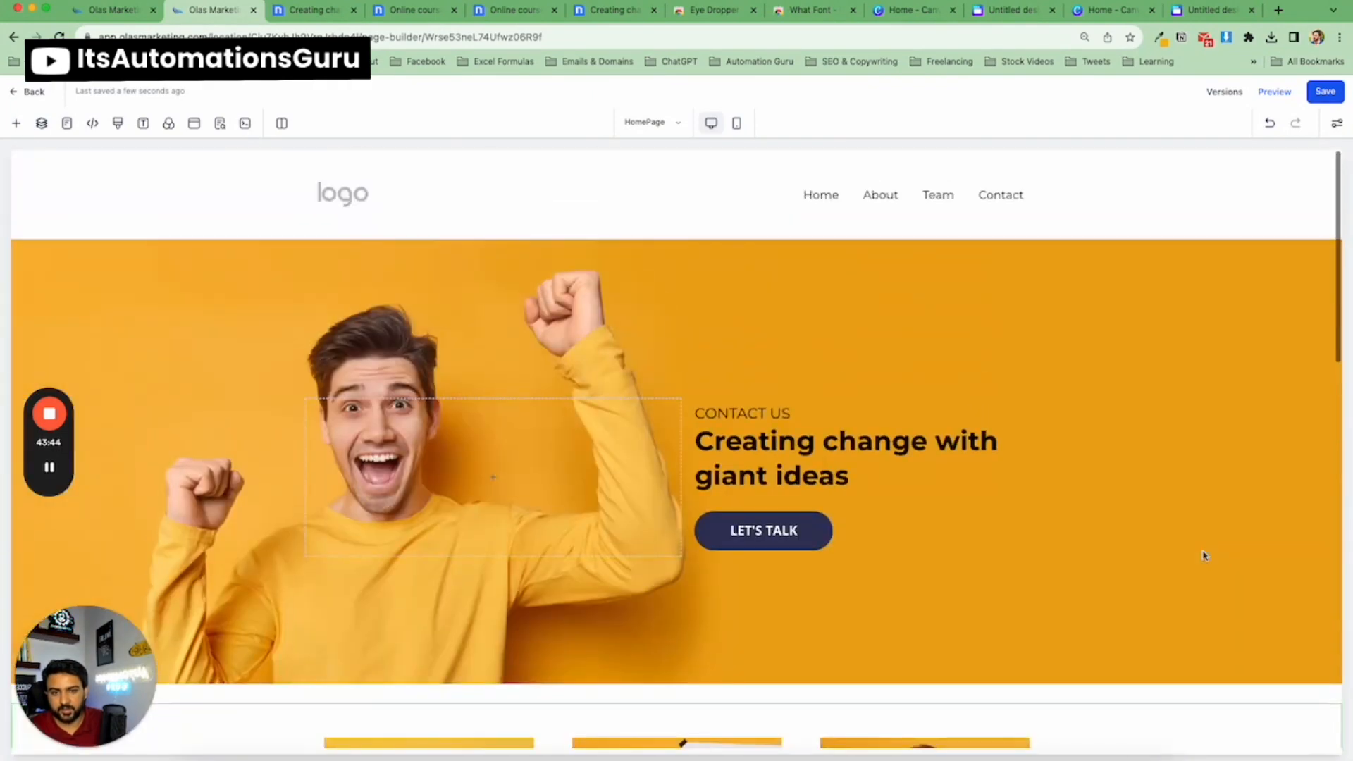
{"action": "scroll", "coordinate": [1204, 556], "scroll_direction": "down", "scroll_amount": 16}
{"action": "scroll", "coordinate": [1204, 556], "scroll_direction": "down", "scroll_amount": 7}
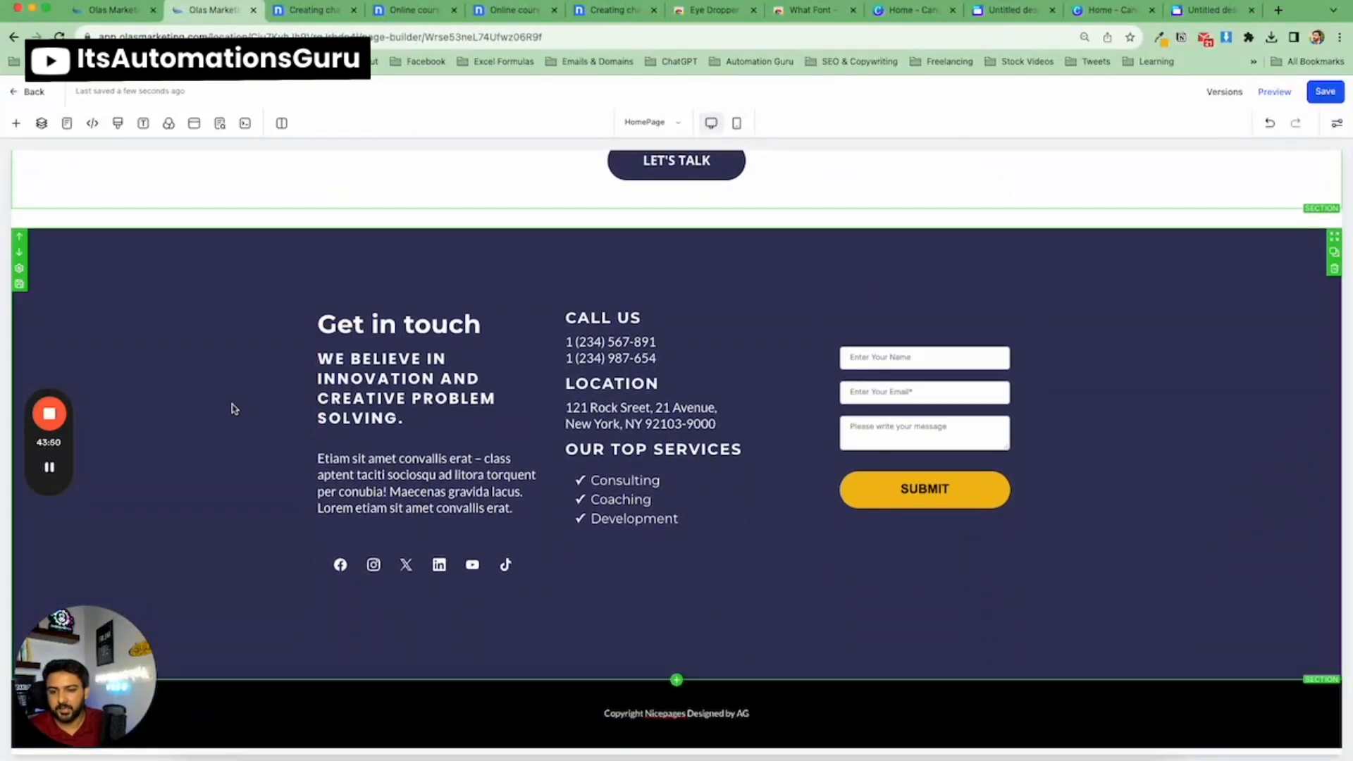
{"action": "scroll", "coordinate": [234, 409], "scroll_direction": "up", "scroll_amount": 10}
{"action": "scroll", "coordinate": [233, 408], "scroll_direction": "down", "scroll_amount": 10}
{"action": "left_click", "coordinate": [358, 550]}
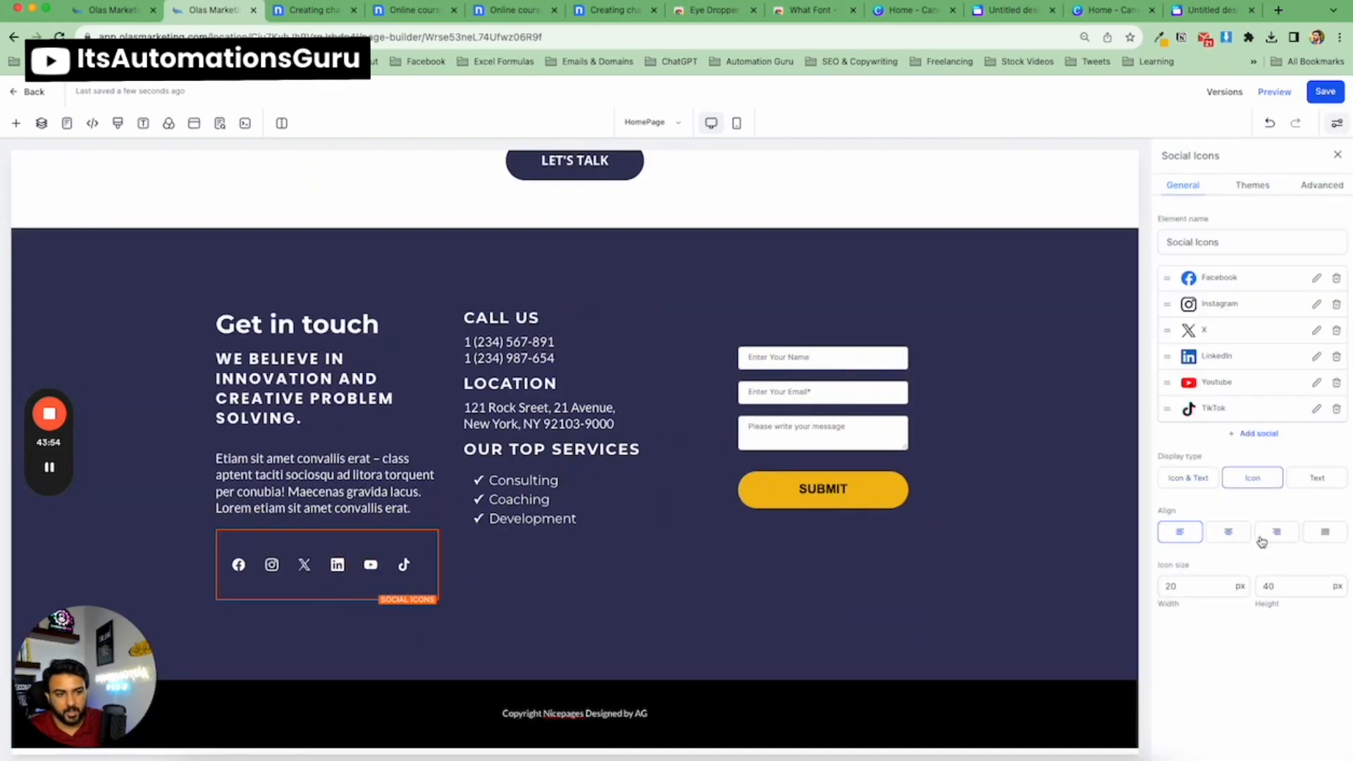
{"action": "left_click", "coordinate": [1233, 532]}
{"action": "left_click", "coordinate": [1274, 532]}
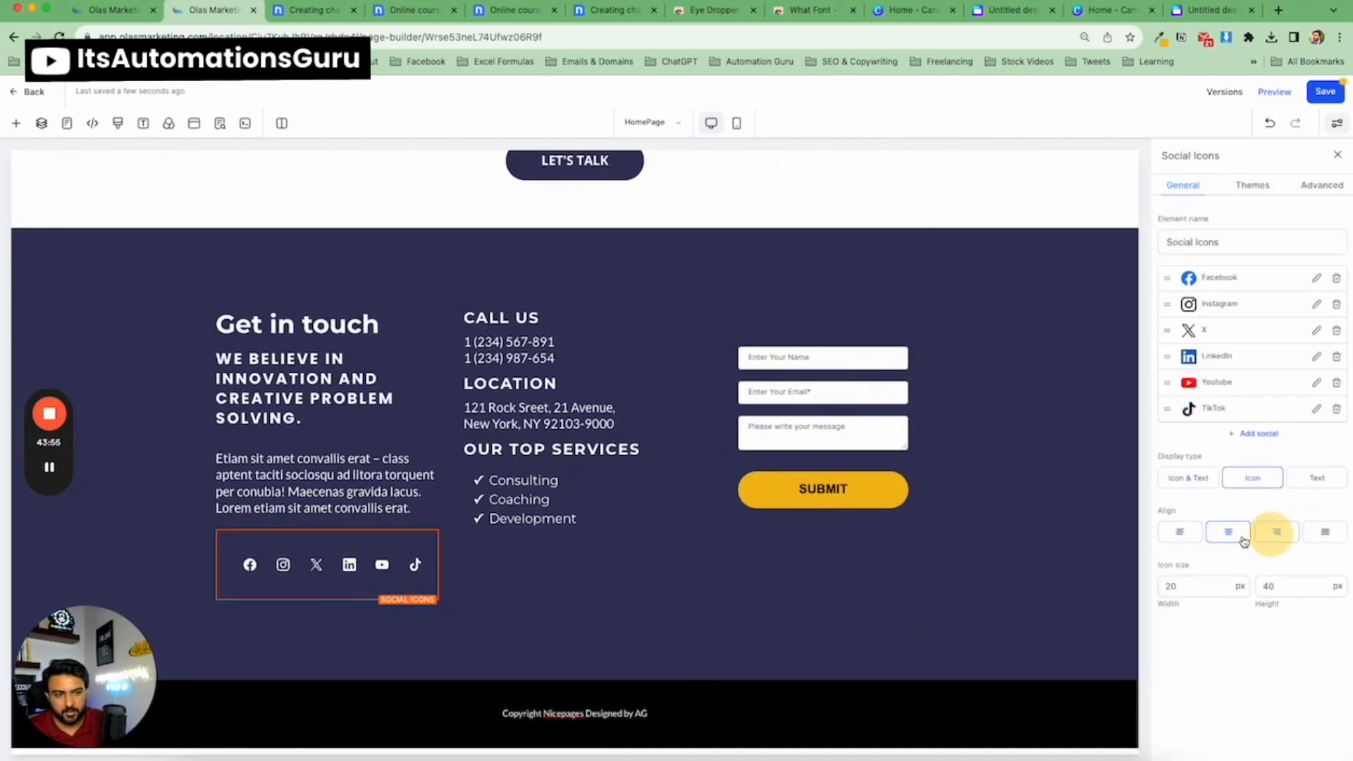
{"action": "left_click", "coordinate": [1193, 537]}
{"action": "left_click", "coordinate": [1338, 156]}
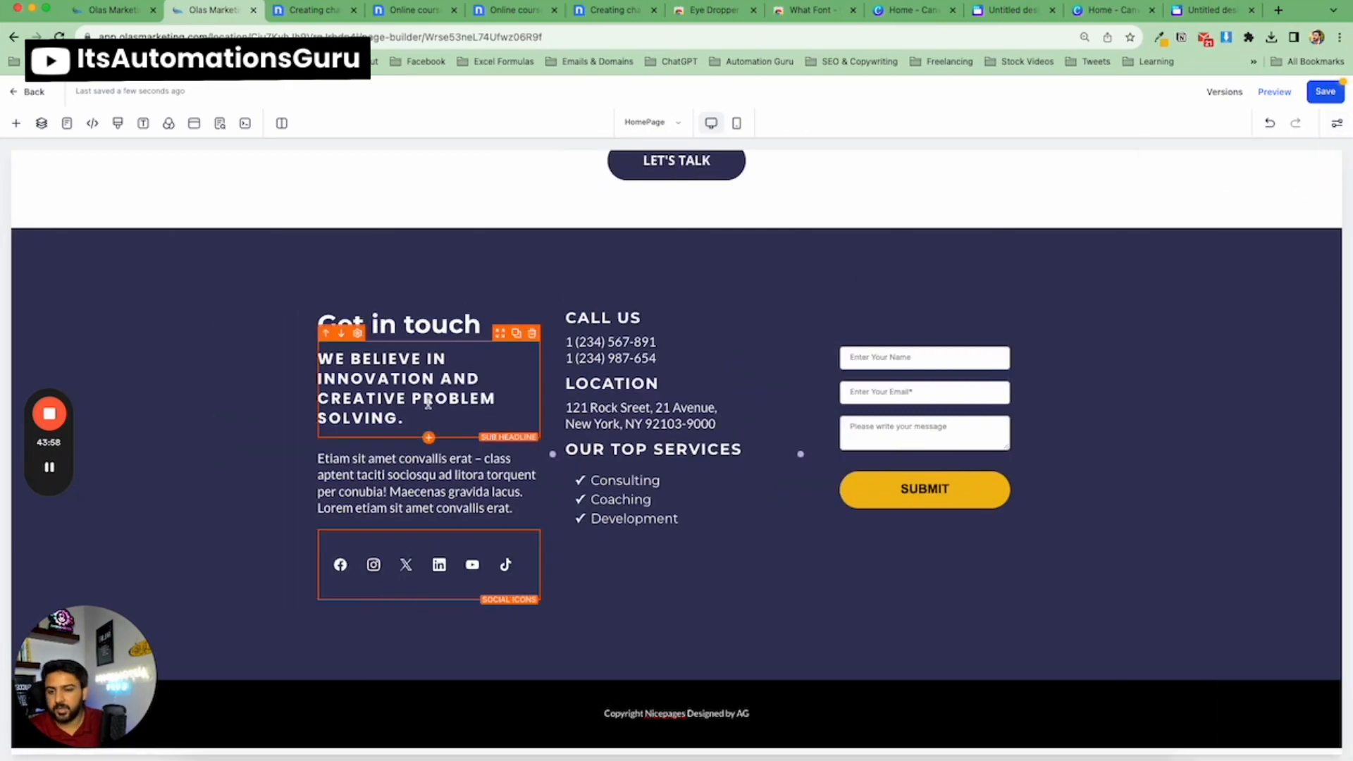
Examine the builder's Layers, Typography and Background panels.
{"action": "scroll", "coordinate": [453, 402], "scroll_direction": "up", "scroll_amount": 5}
{"action": "scroll", "coordinate": [423, 325], "scroll_direction": "down", "scroll_amount": 5}
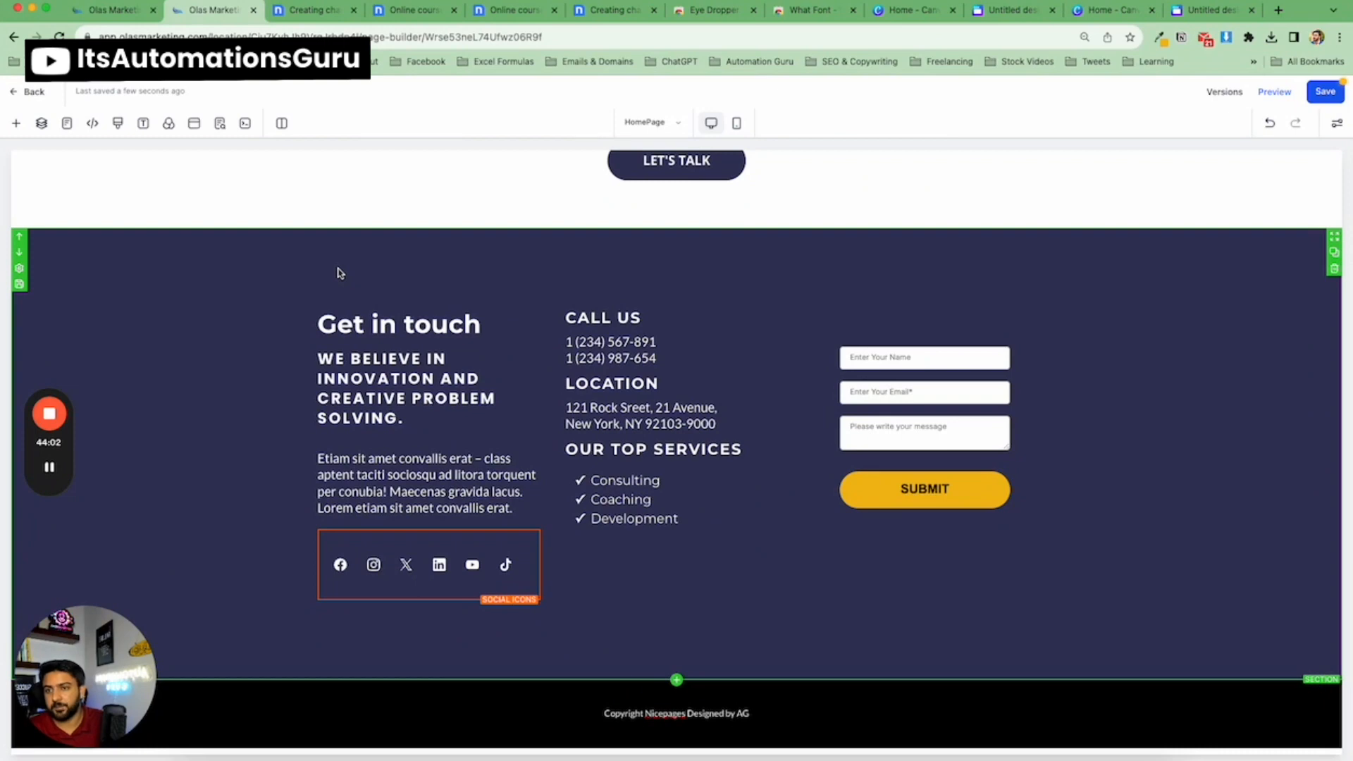
{"action": "left_click", "coordinate": [282, 124]}
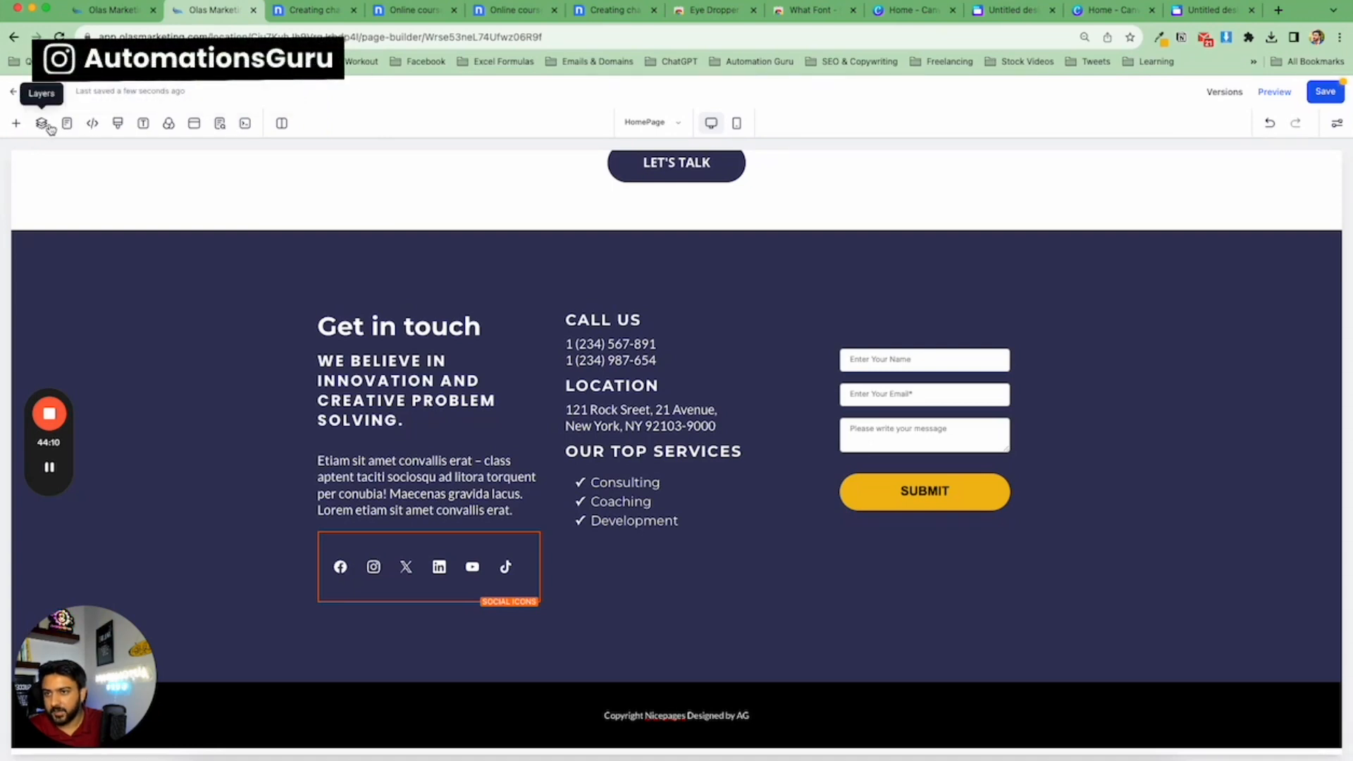
{"action": "left_click", "coordinate": [48, 125]}
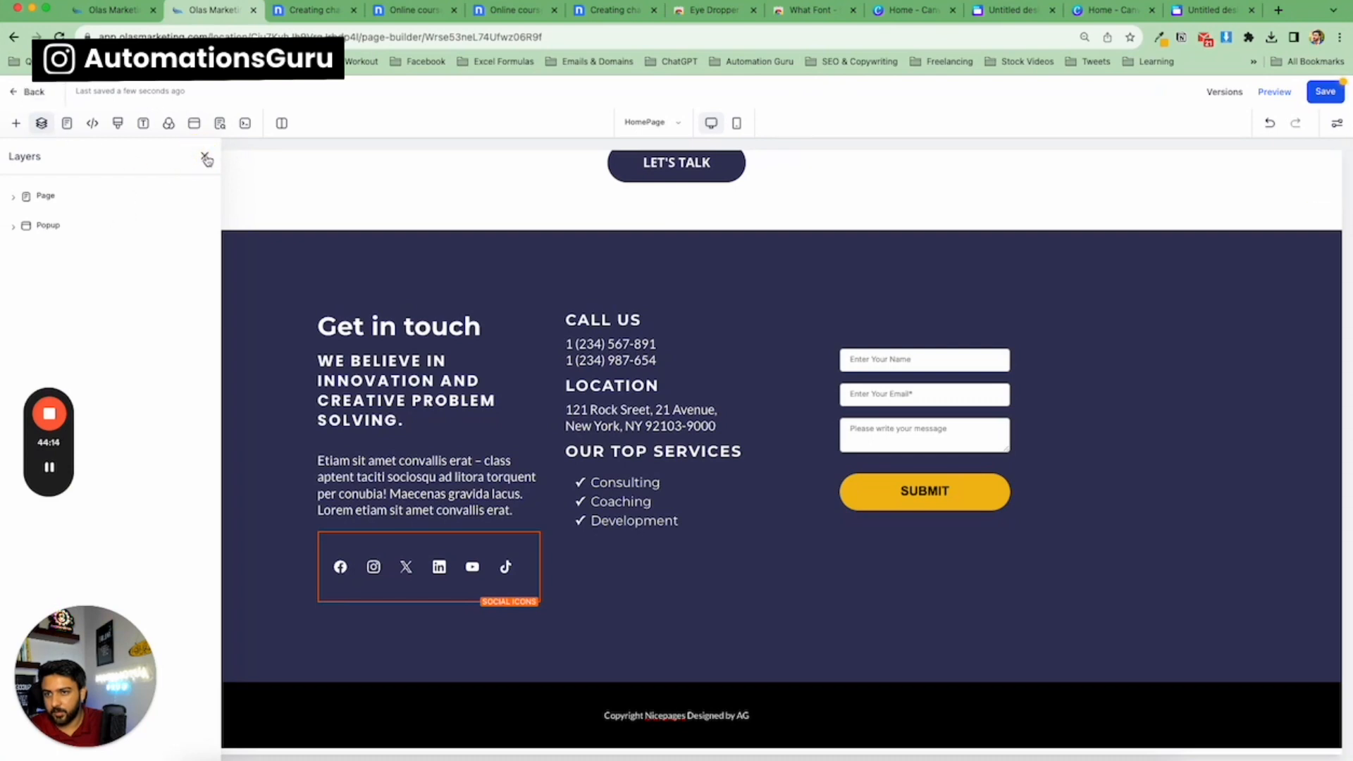
{"action": "left_click", "coordinate": [205, 156]}
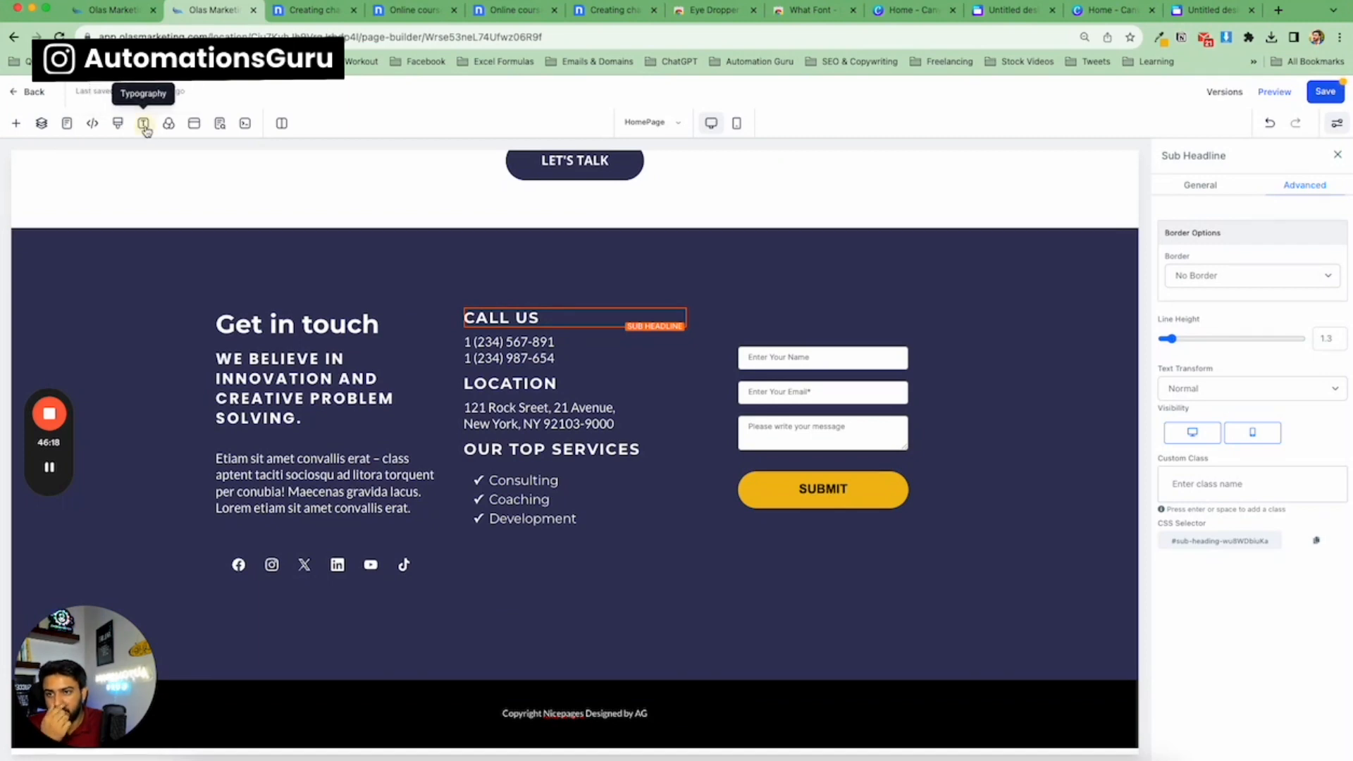
{"action": "left_click", "coordinate": [143, 124]}
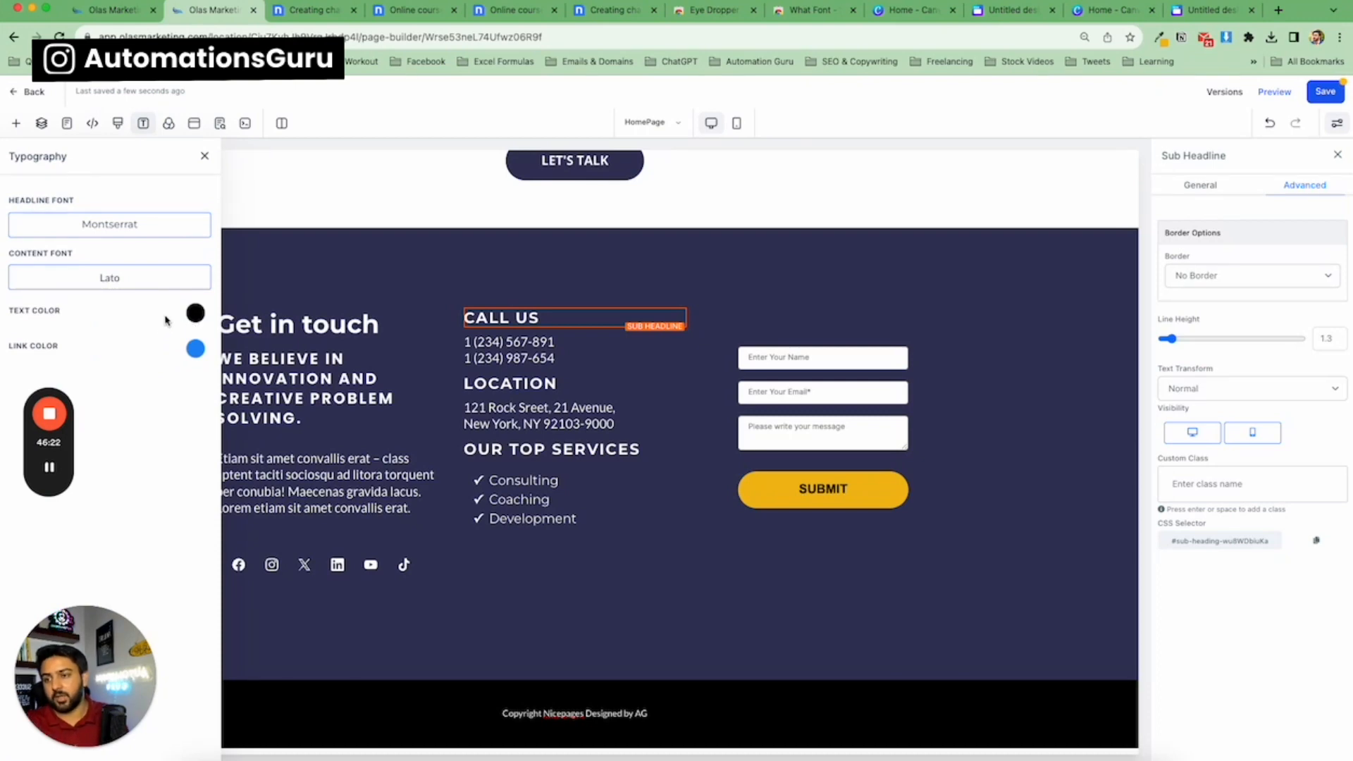
{"action": "left_click", "coordinate": [205, 160]}
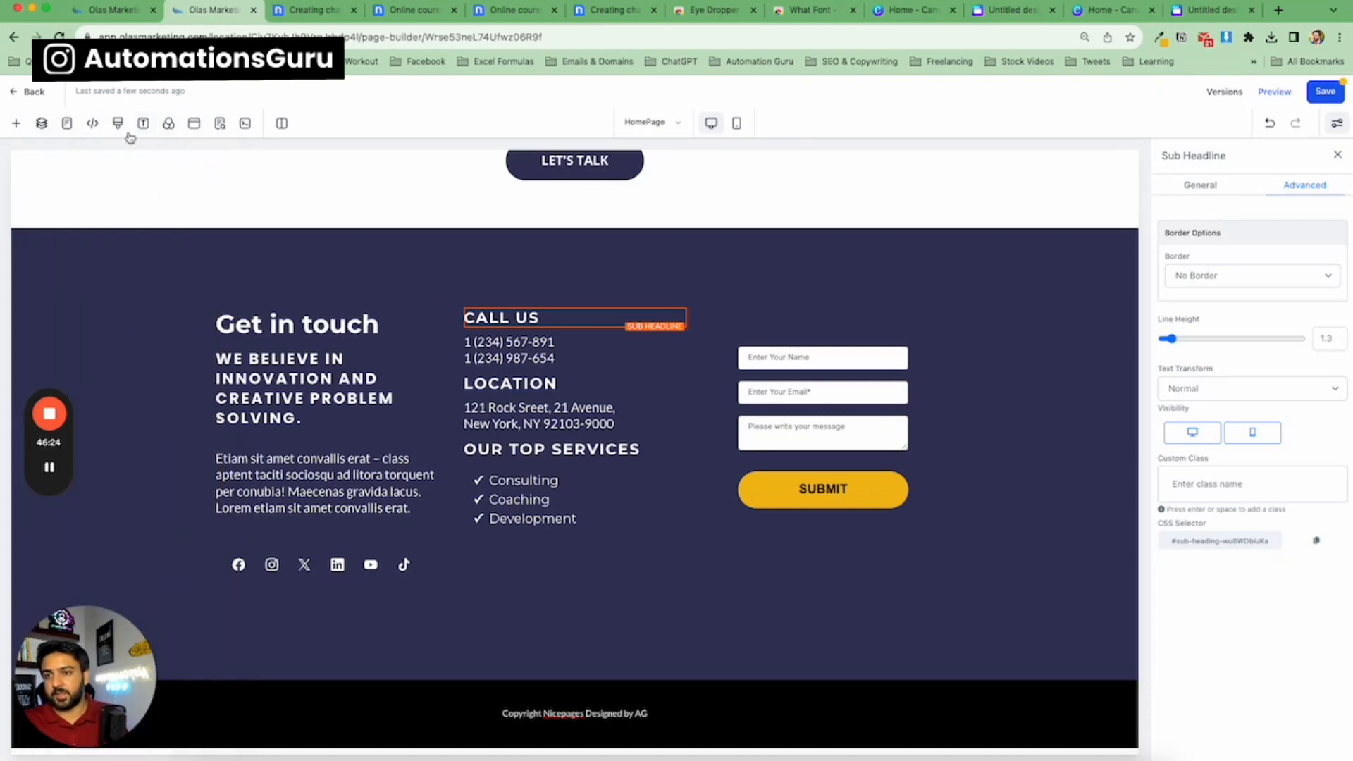
{"action": "left_click", "coordinate": [170, 128]}
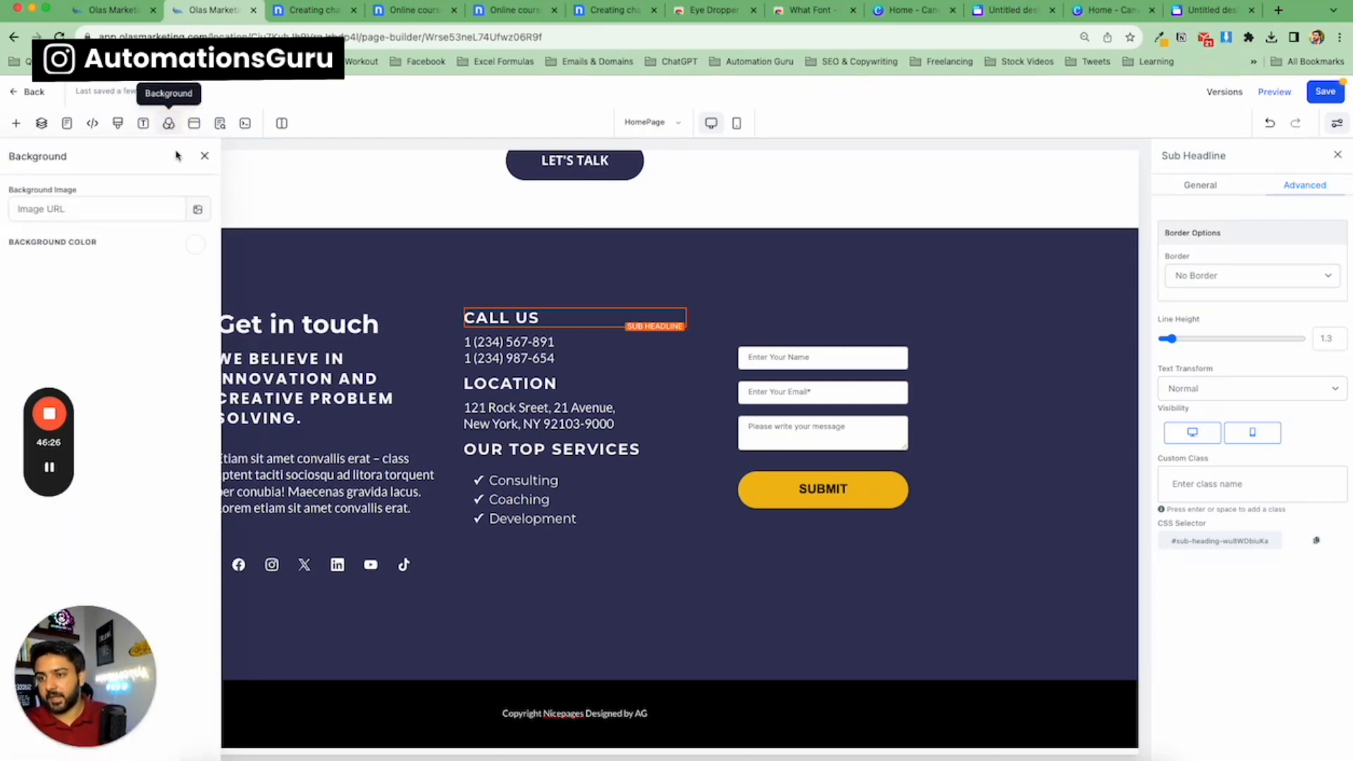
{"action": "left_click", "coordinate": [204, 162]}
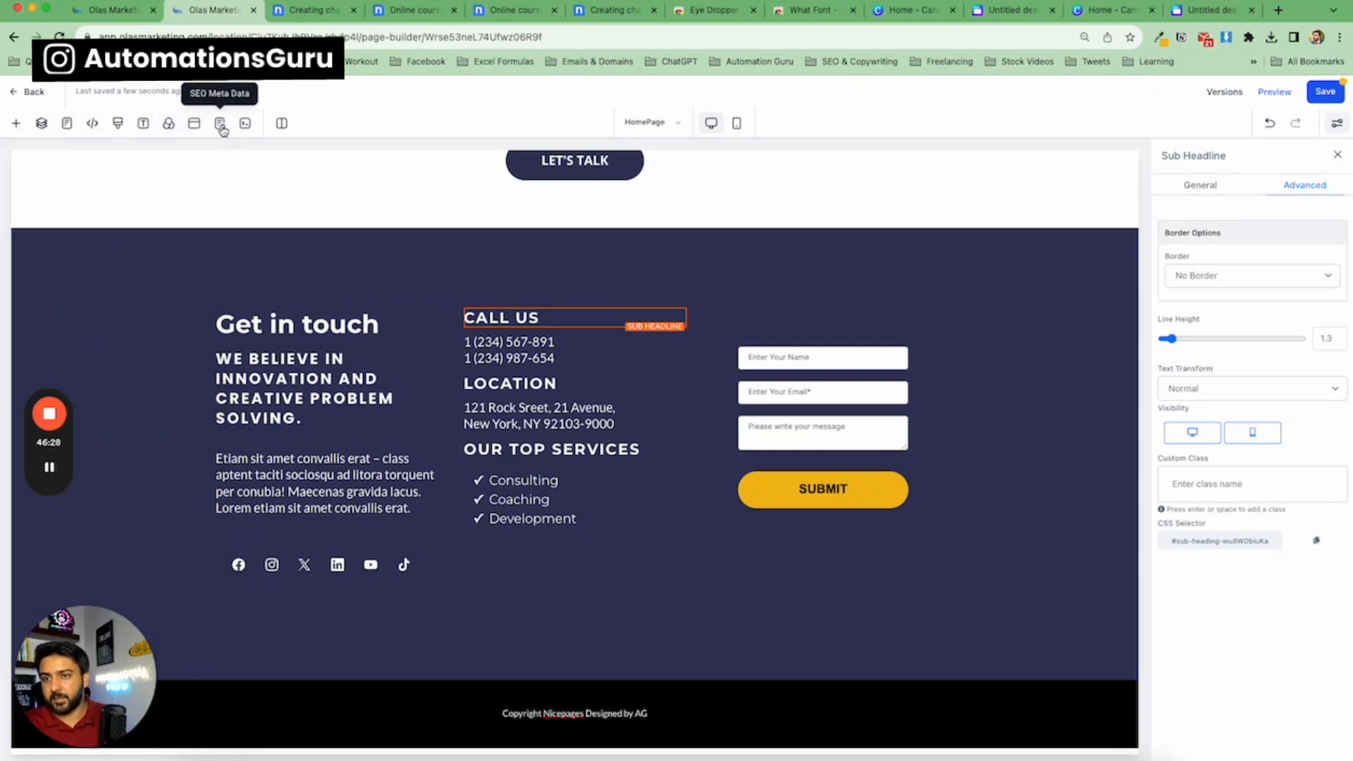
Set the page's SEO meta title to Homepage.
{"action": "left_click", "coordinate": [221, 125]}
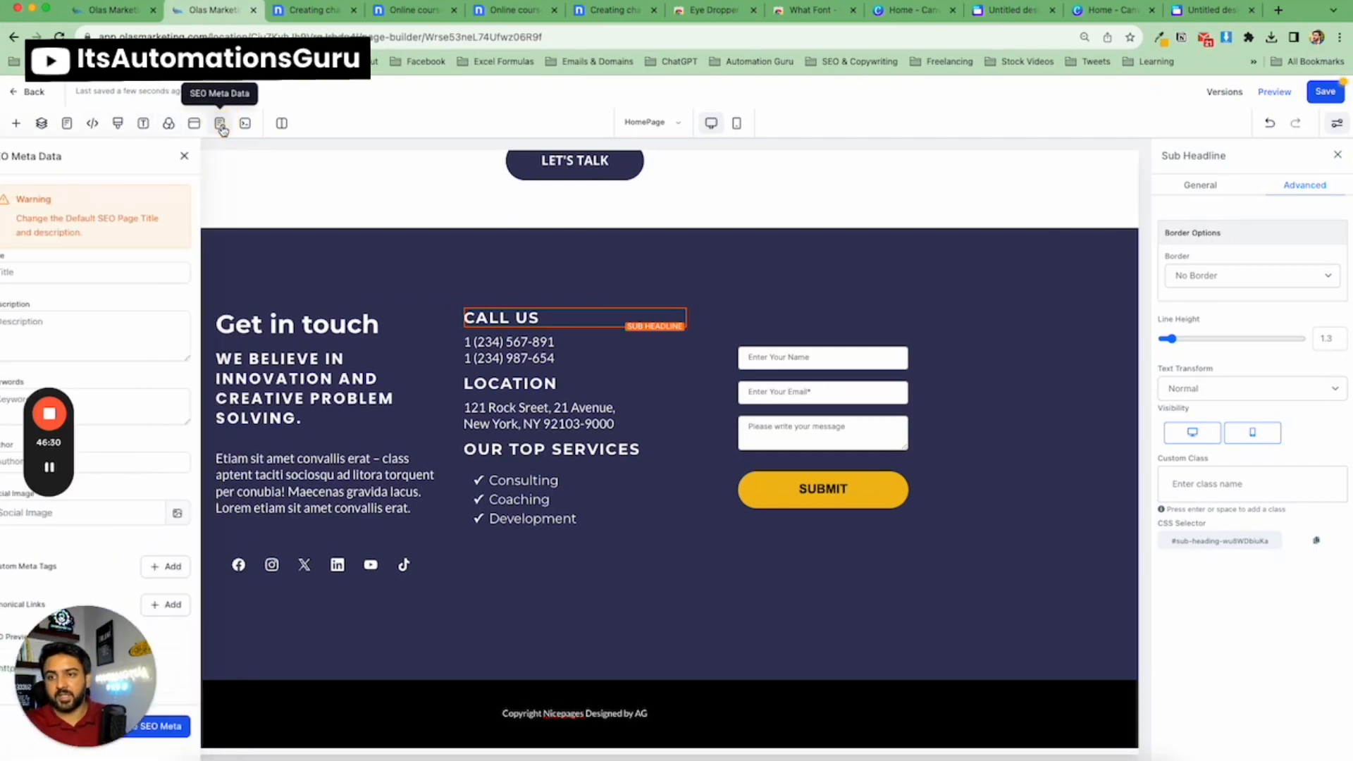
{"action": "left_click", "coordinate": [100, 271]}
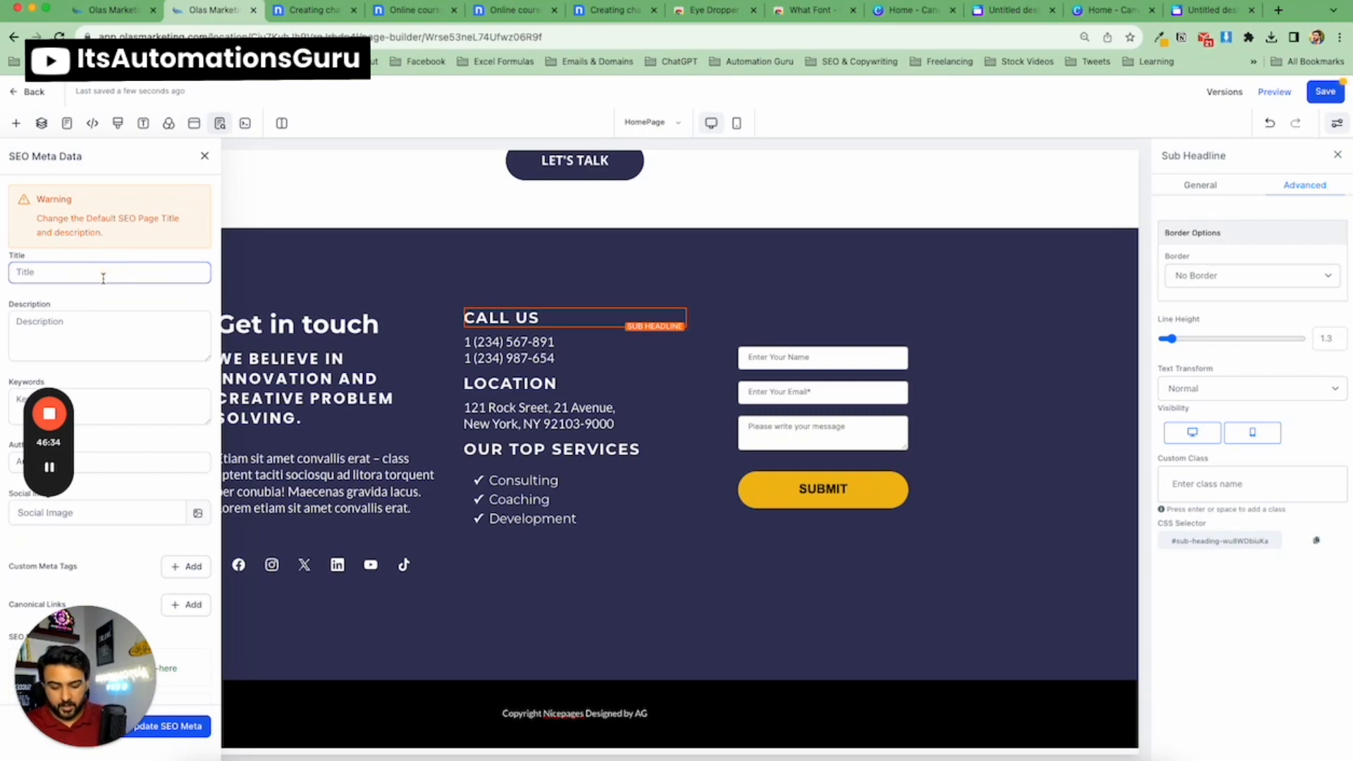
{"action": "type", "text": "Homepage"}
{"action": "left_click", "coordinate": [93, 320]}
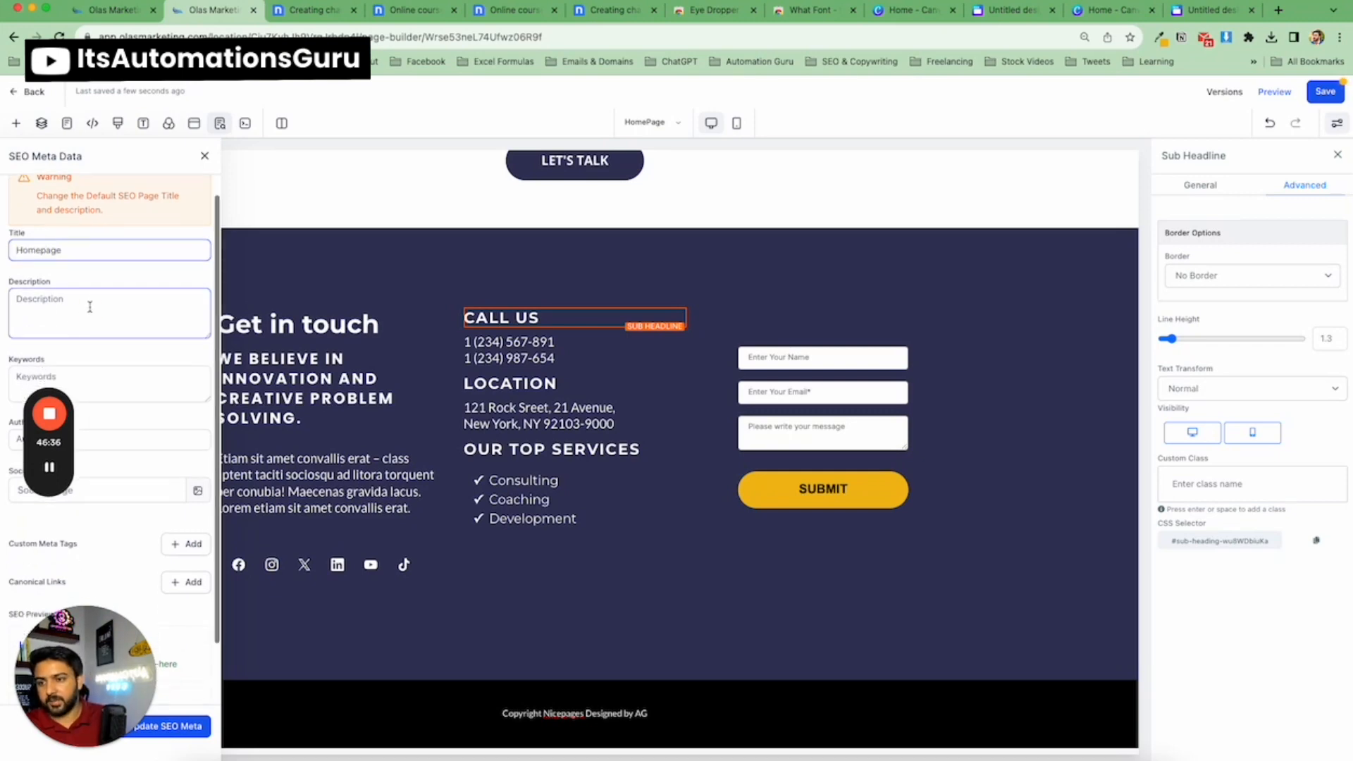
{"action": "scroll", "coordinate": [100, 318], "scroll_direction": "down", "scroll_amount": 2}
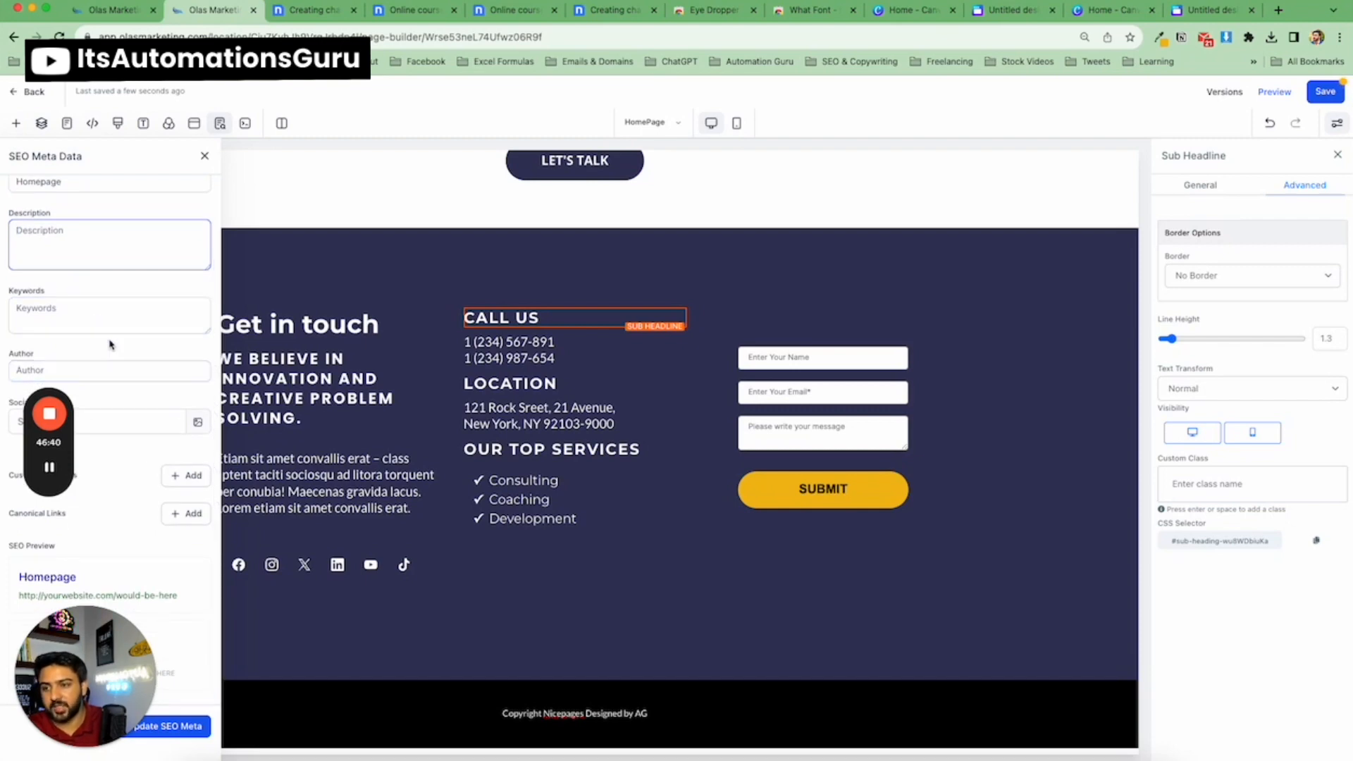
{"action": "scroll", "coordinate": [110, 344], "scroll_direction": "up", "scroll_amount": 2}
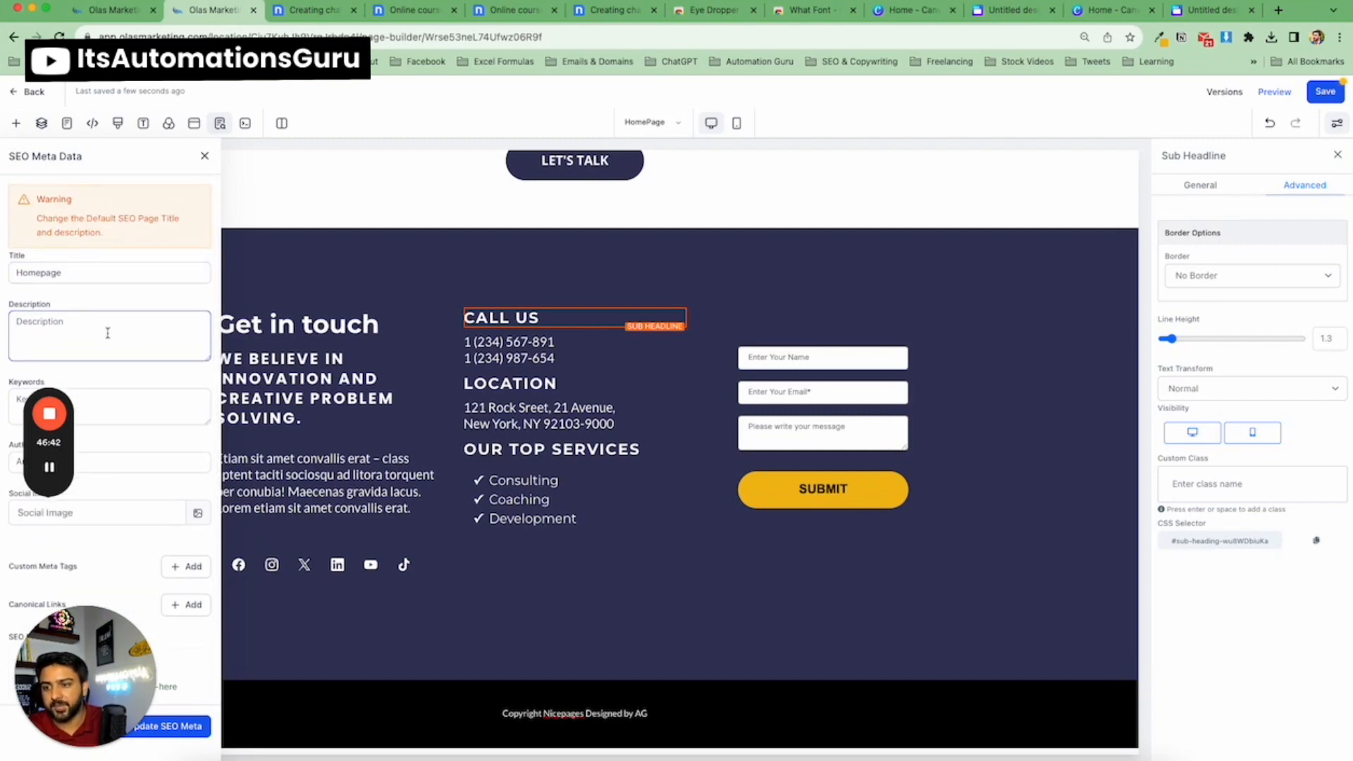
{"action": "scroll", "coordinate": [108, 333], "scroll_direction": "down", "scroll_amount": 2}
{"action": "left_click", "coordinate": [112, 369]}
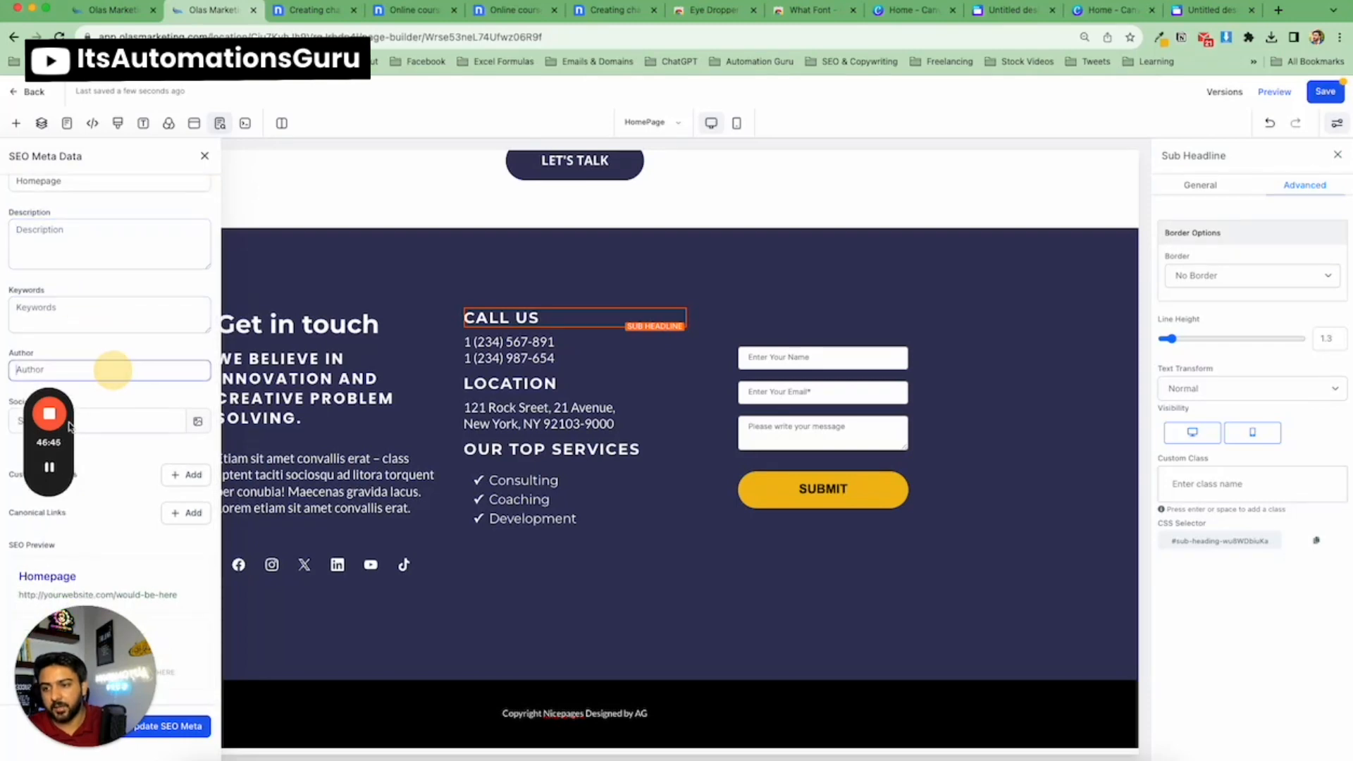
{"action": "left_click", "coordinate": [139, 417]}
{"action": "left_click_drag", "start_coordinate": [118, 667], "coordinate": [117, 572]}
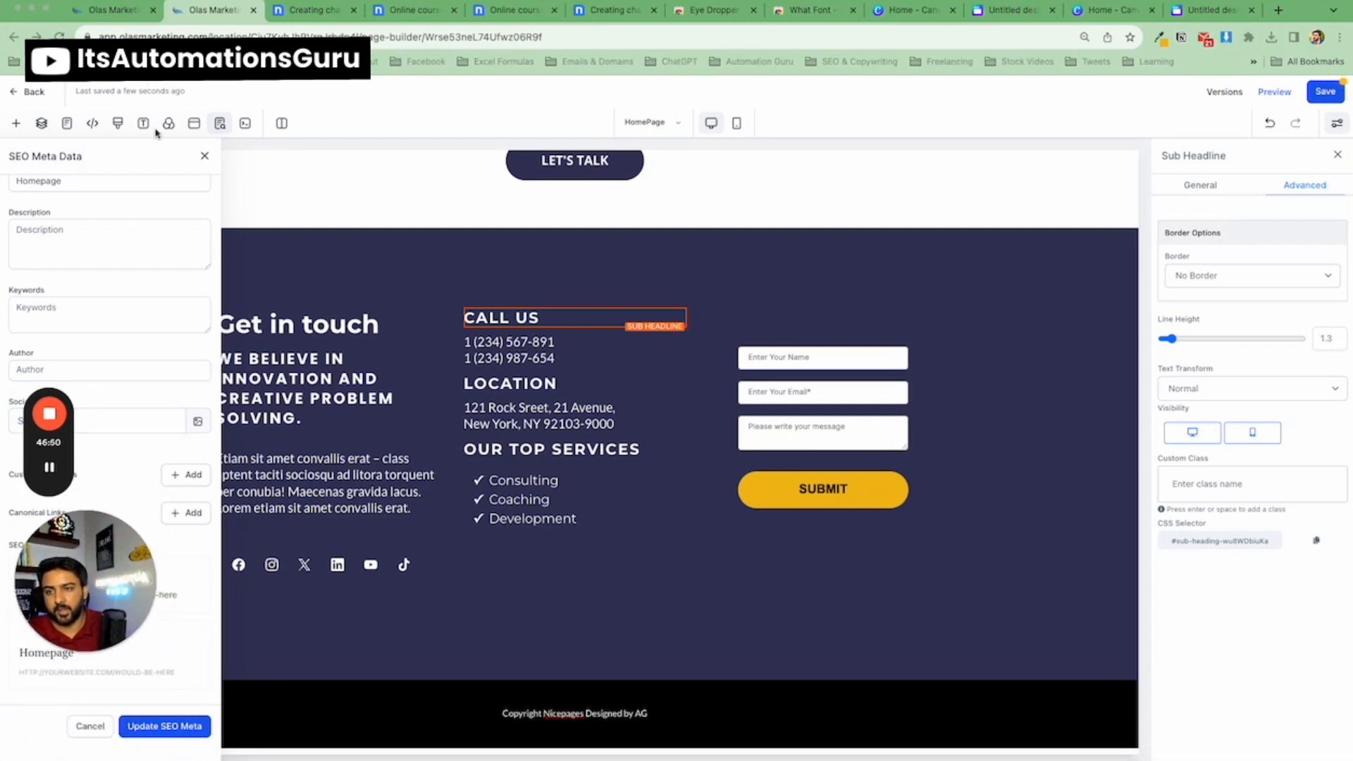
{"action": "scroll", "coordinate": [141, 282], "scroll_direction": "up", "scroll_amount": 5}
{"action": "left_click", "coordinate": [195, 156]}
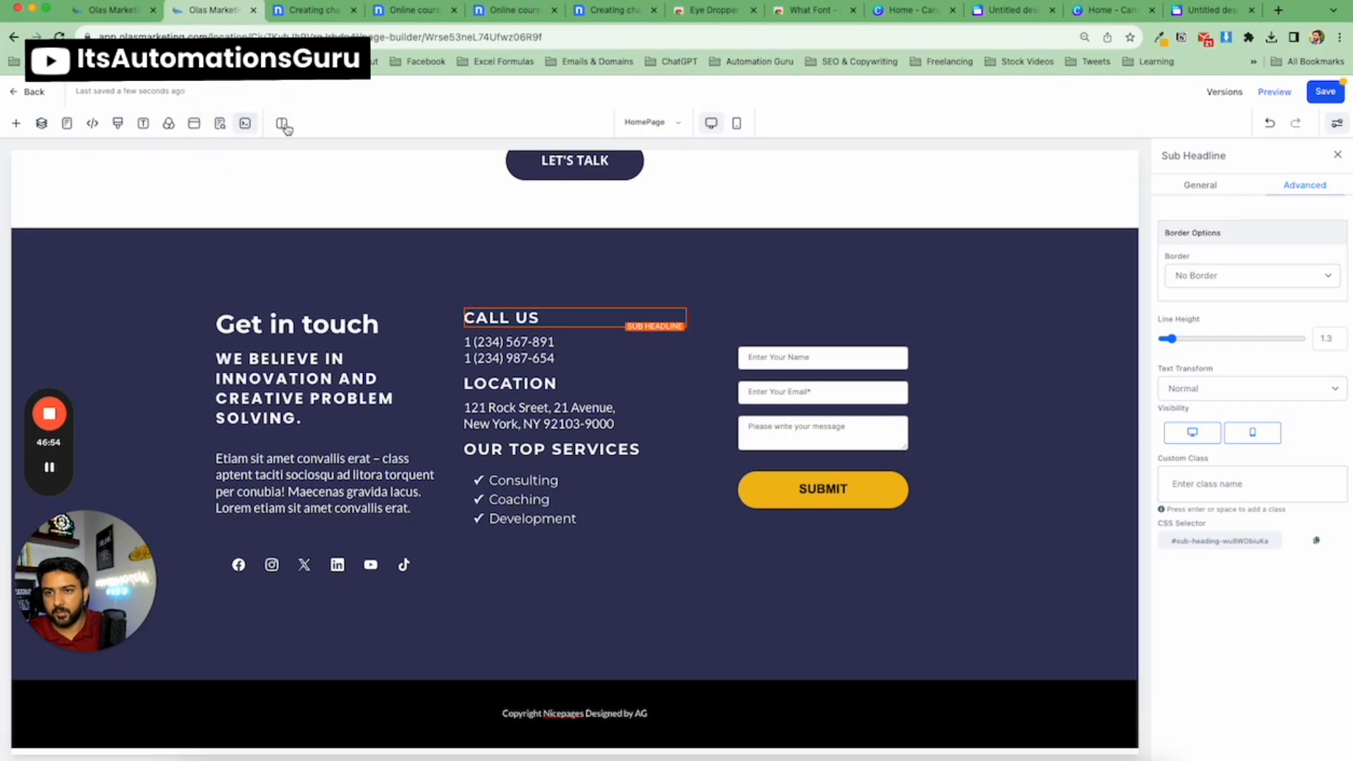
Save the contact section as a Global Sections asset named Global Footer, then save the page.
{"action": "left_click", "coordinate": [355, 257]}
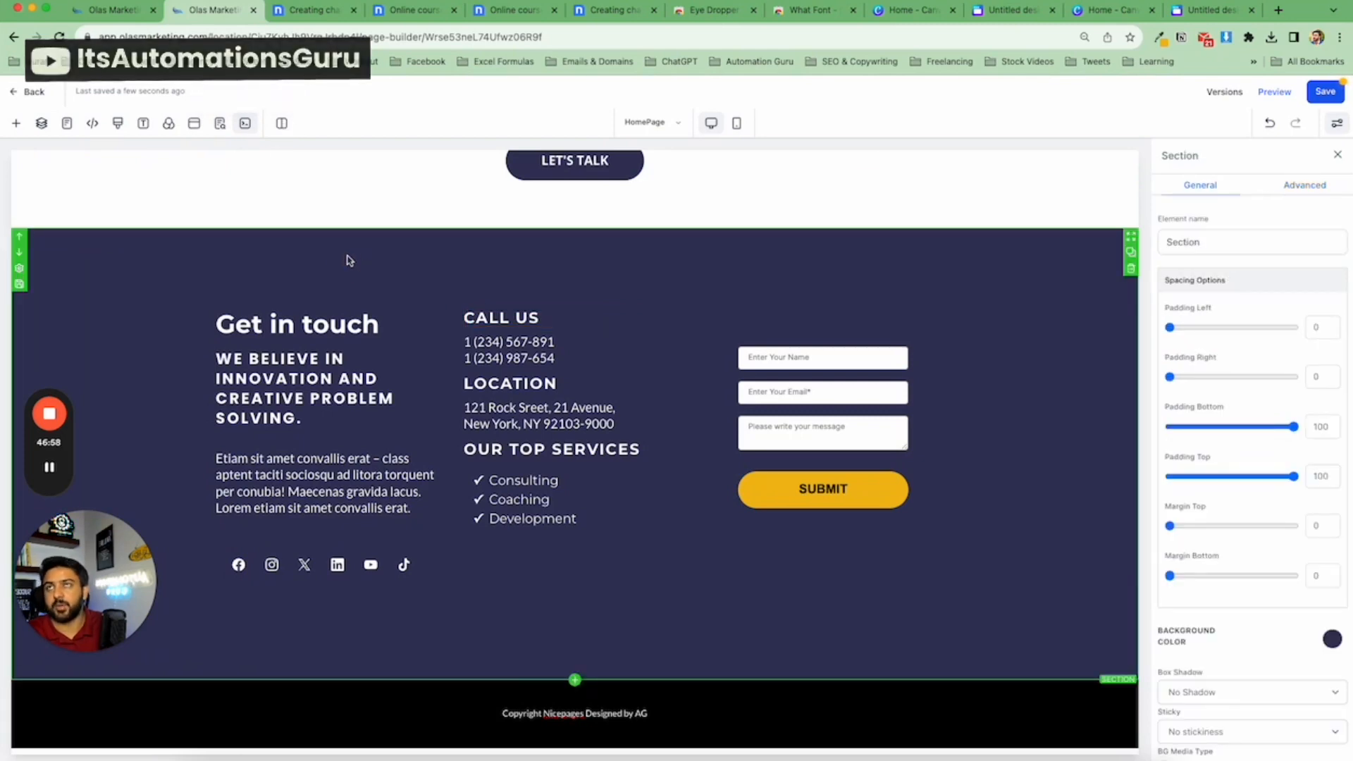
{"action": "left_click", "coordinate": [20, 284]}
{"action": "left_click", "coordinate": [670, 403]}
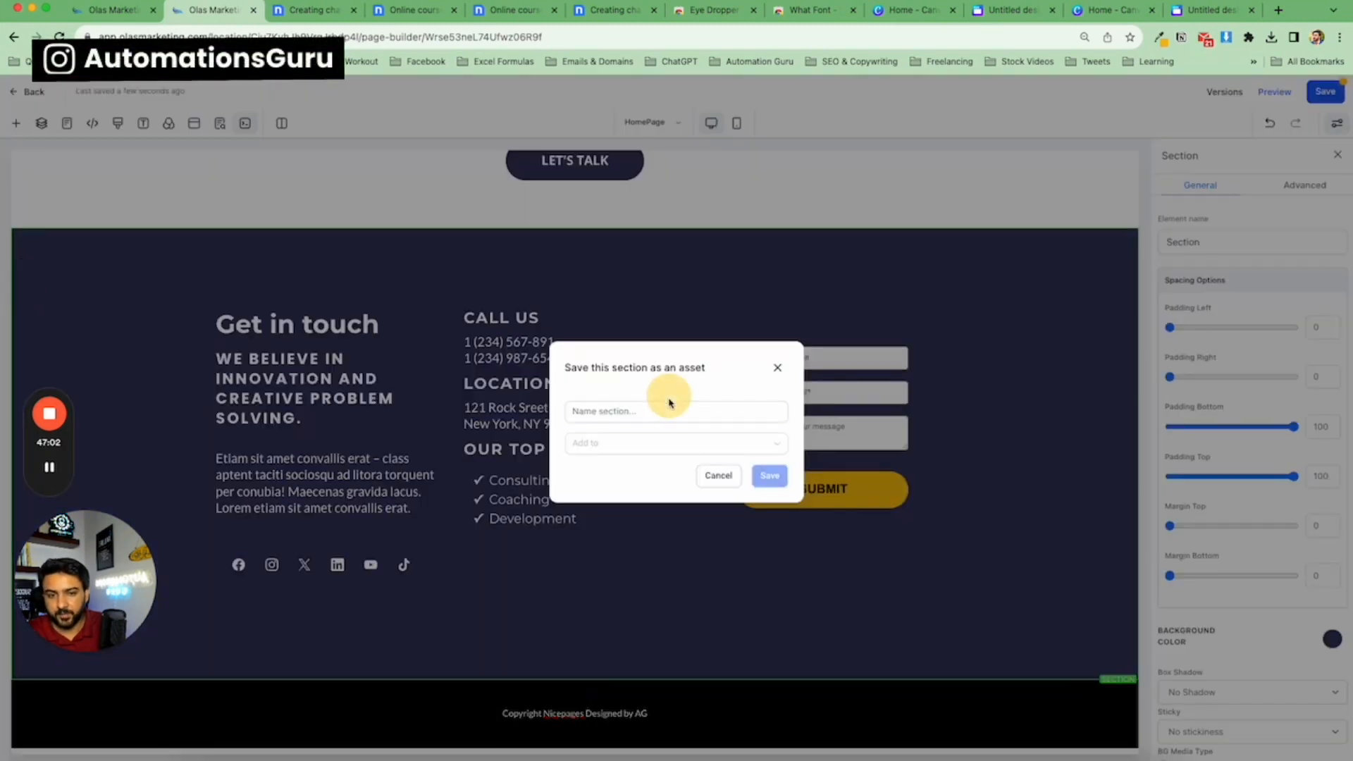
{"action": "type", "text": "Footer"}
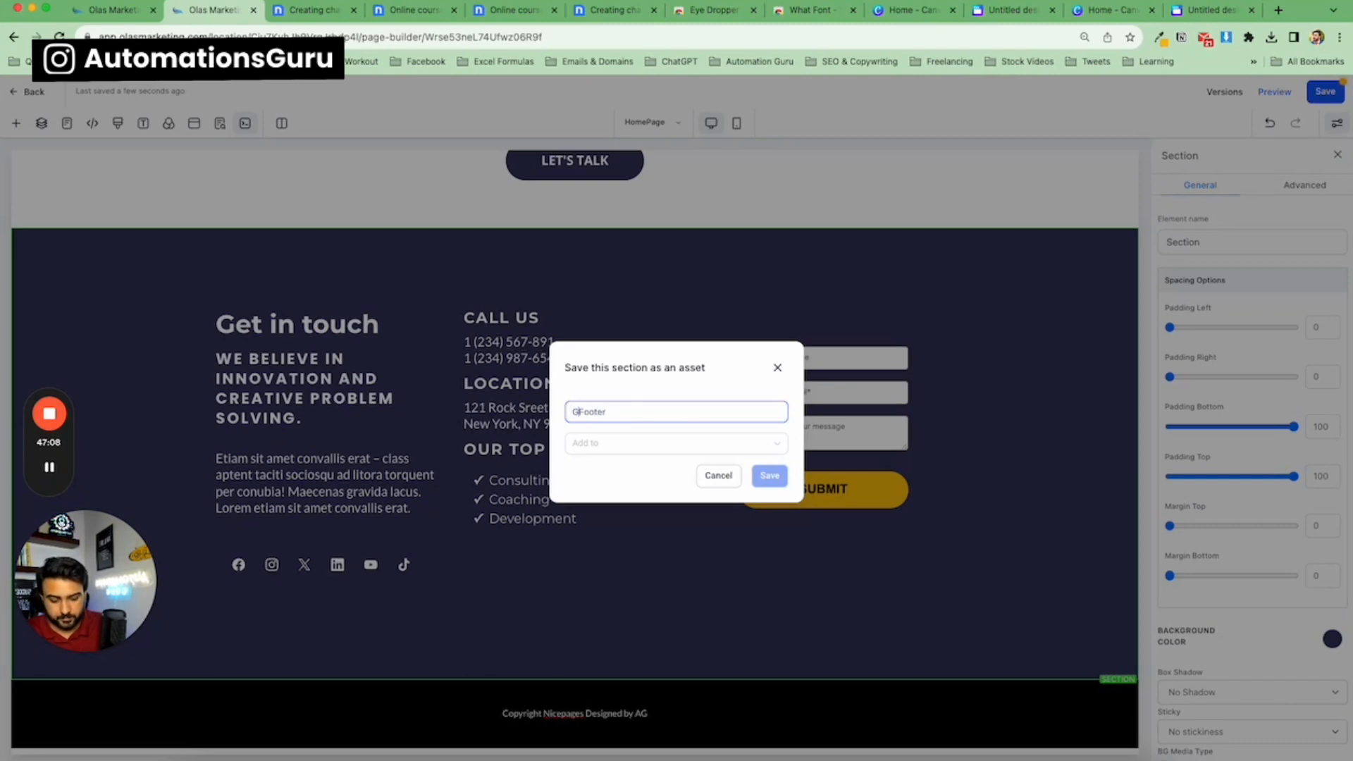
{"action": "left_click", "coordinate": [669, 444]}
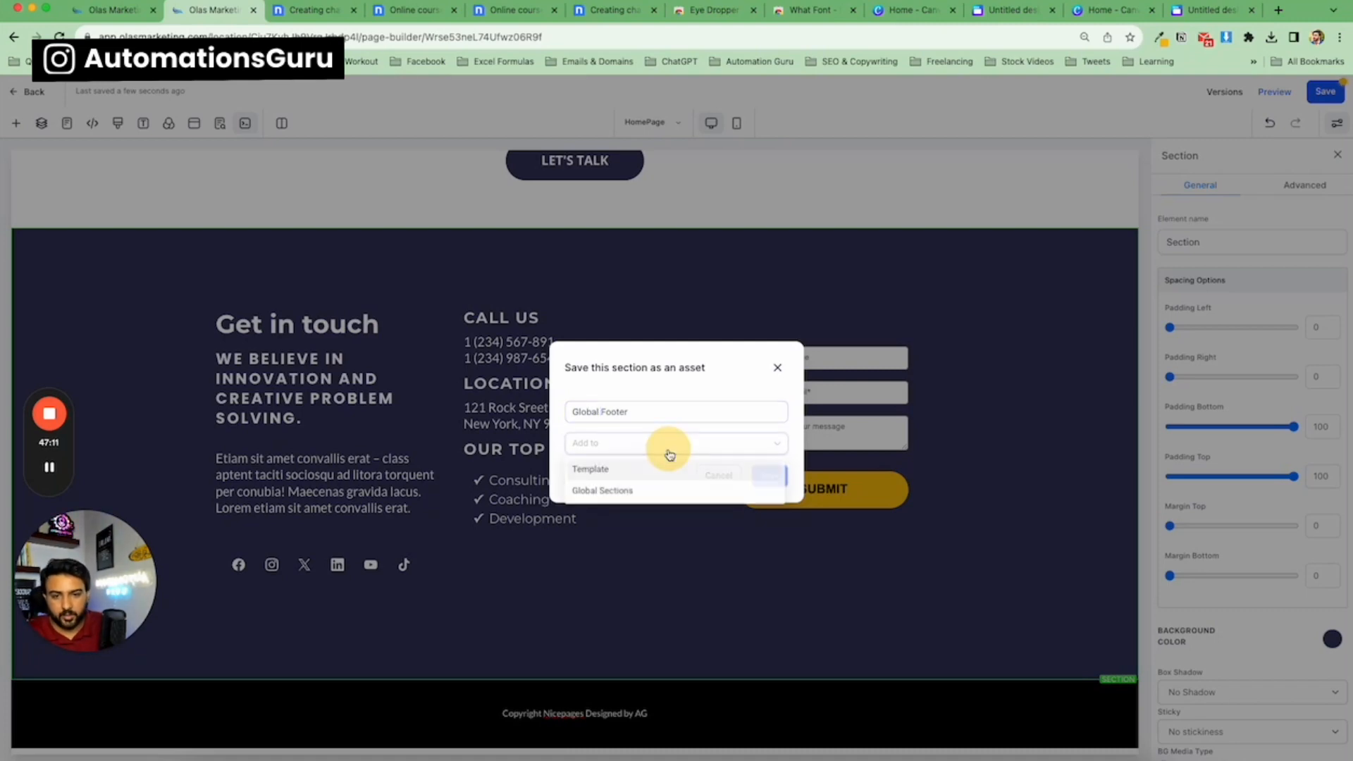
{"action": "left_click", "coordinate": [611, 492]}
{"action": "left_click", "coordinate": [762, 476]}
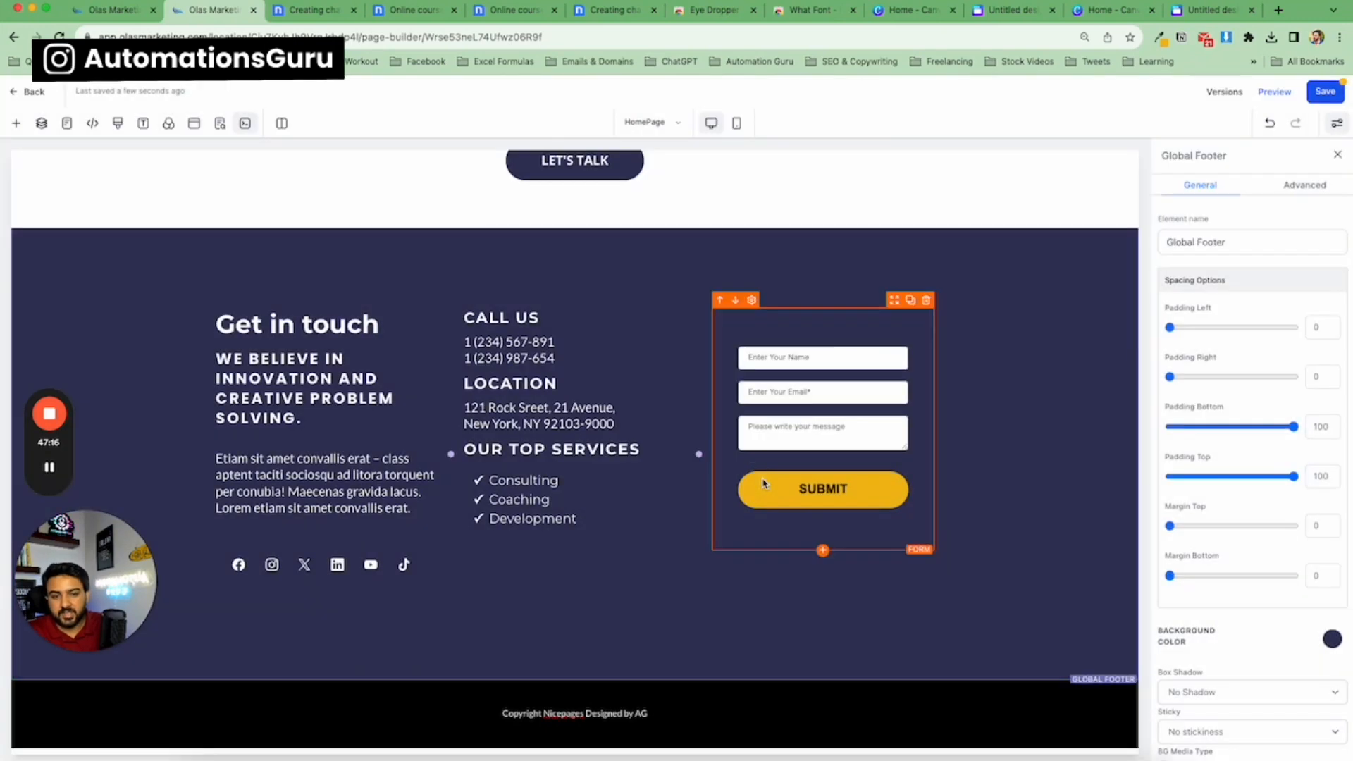
{"action": "left_click", "coordinate": [1326, 92]}
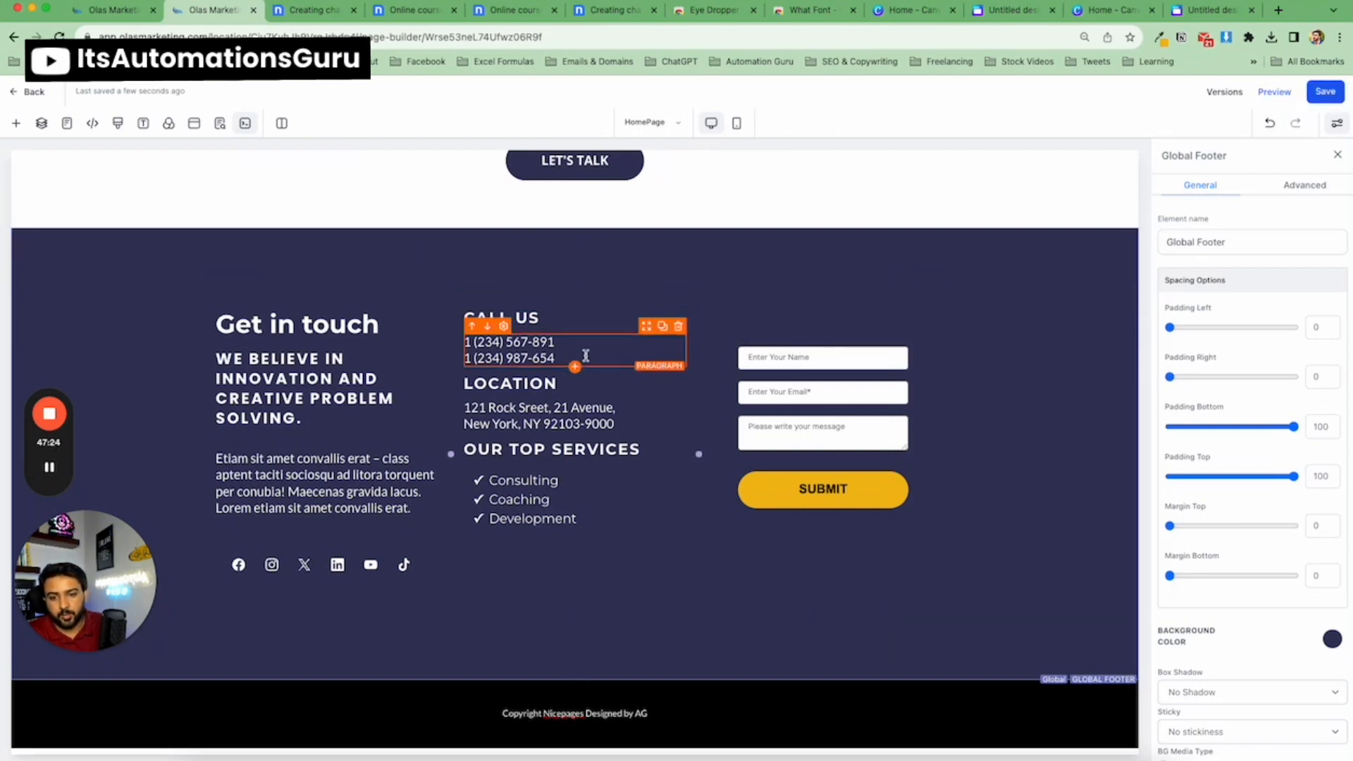
Save the hero section as a Template asset named Header Template.
{"action": "scroll", "coordinate": [590, 345], "scroll_direction": "up", "scroll_amount": 5}
{"action": "scroll", "coordinate": [591, 344], "scroll_direction": "up", "scroll_amount": 4}
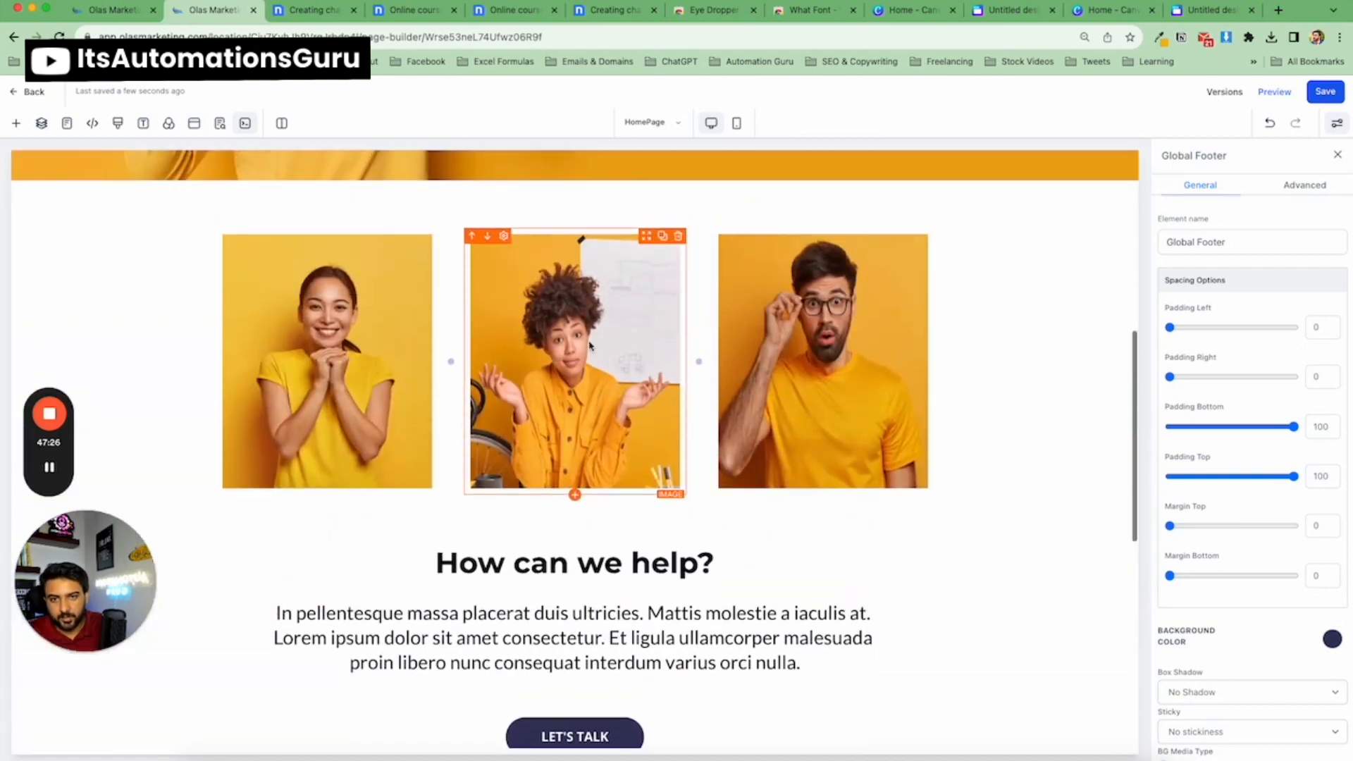
{"action": "left_click", "coordinate": [497, 289]}
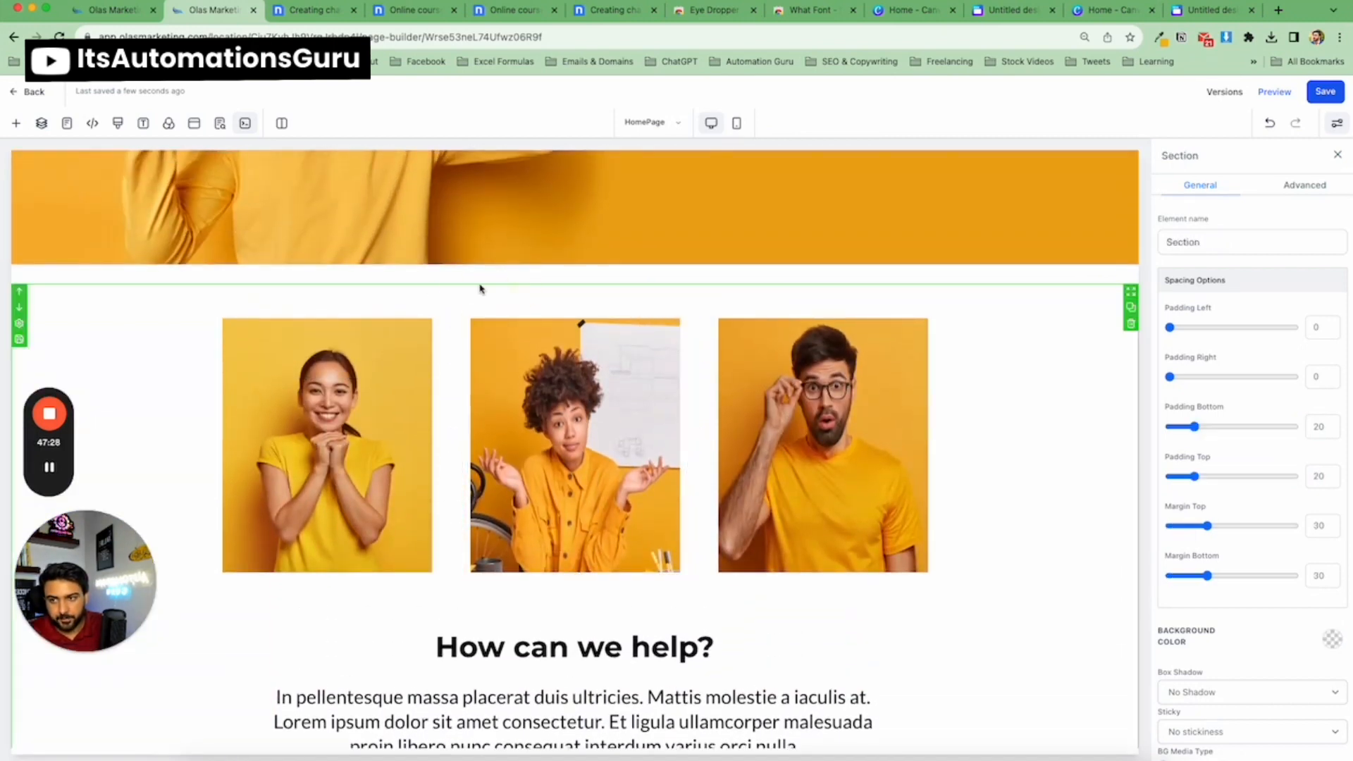
{"action": "scroll", "coordinate": [430, 285], "scroll_direction": "up", "scroll_amount": 5}
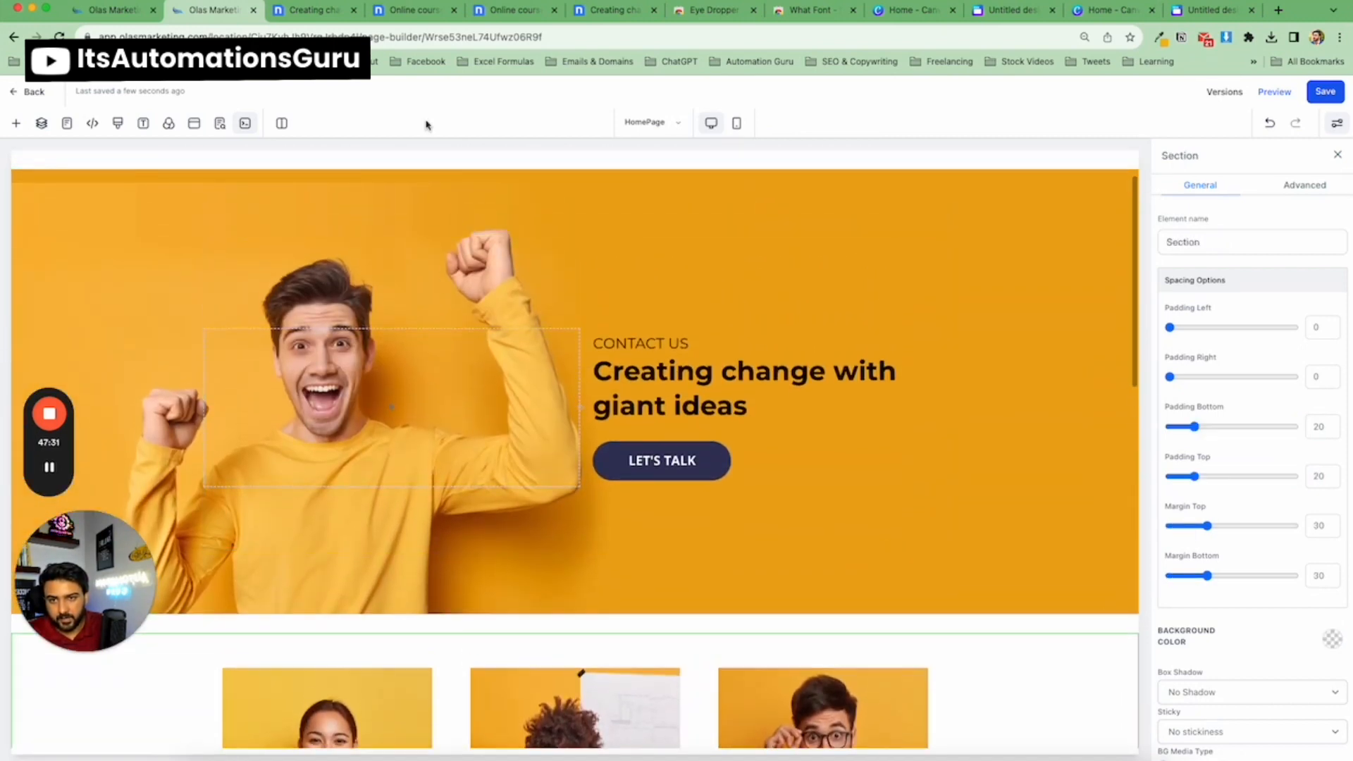
{"action": "left_click", "coordinate": [429, 176]}
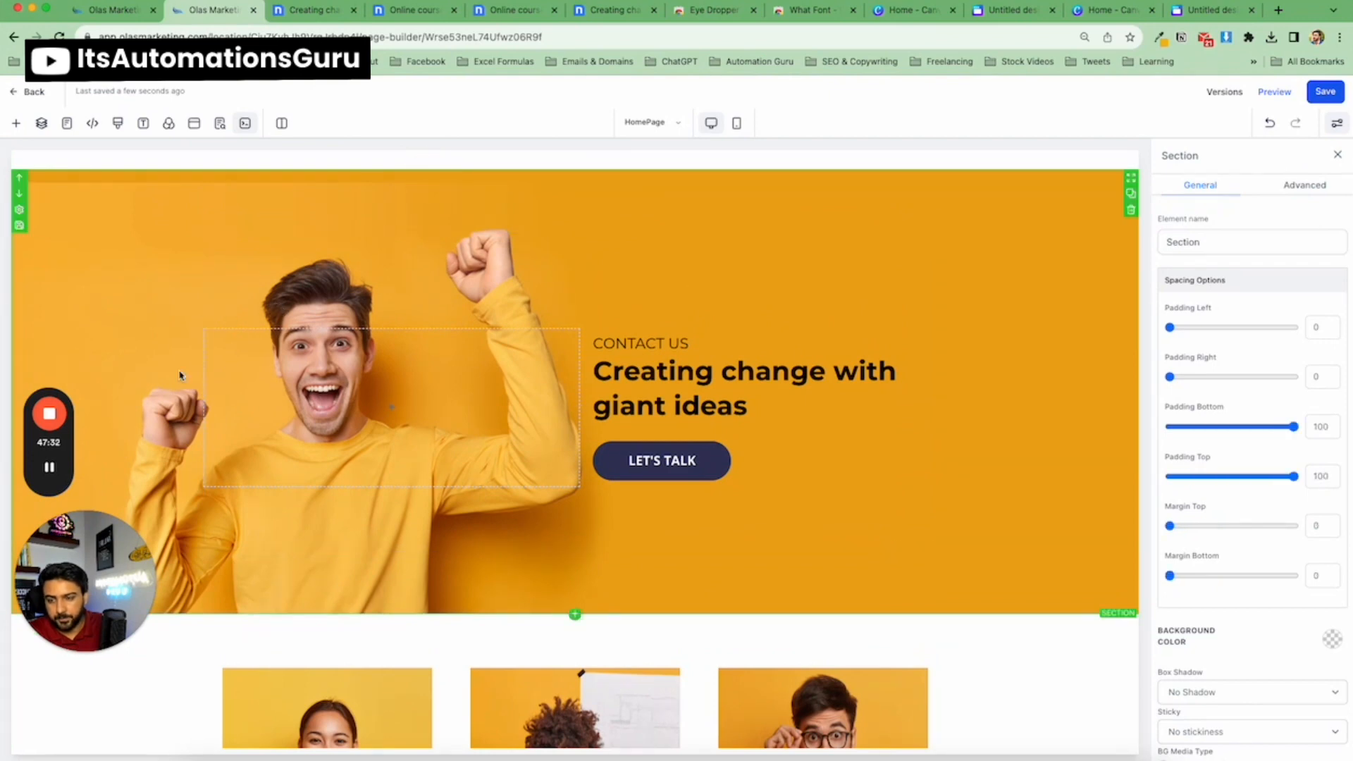
{"action": "left_click", "coordinate": [20, 226]}
{"action": "left_click", "coordinate": [674, 415]}
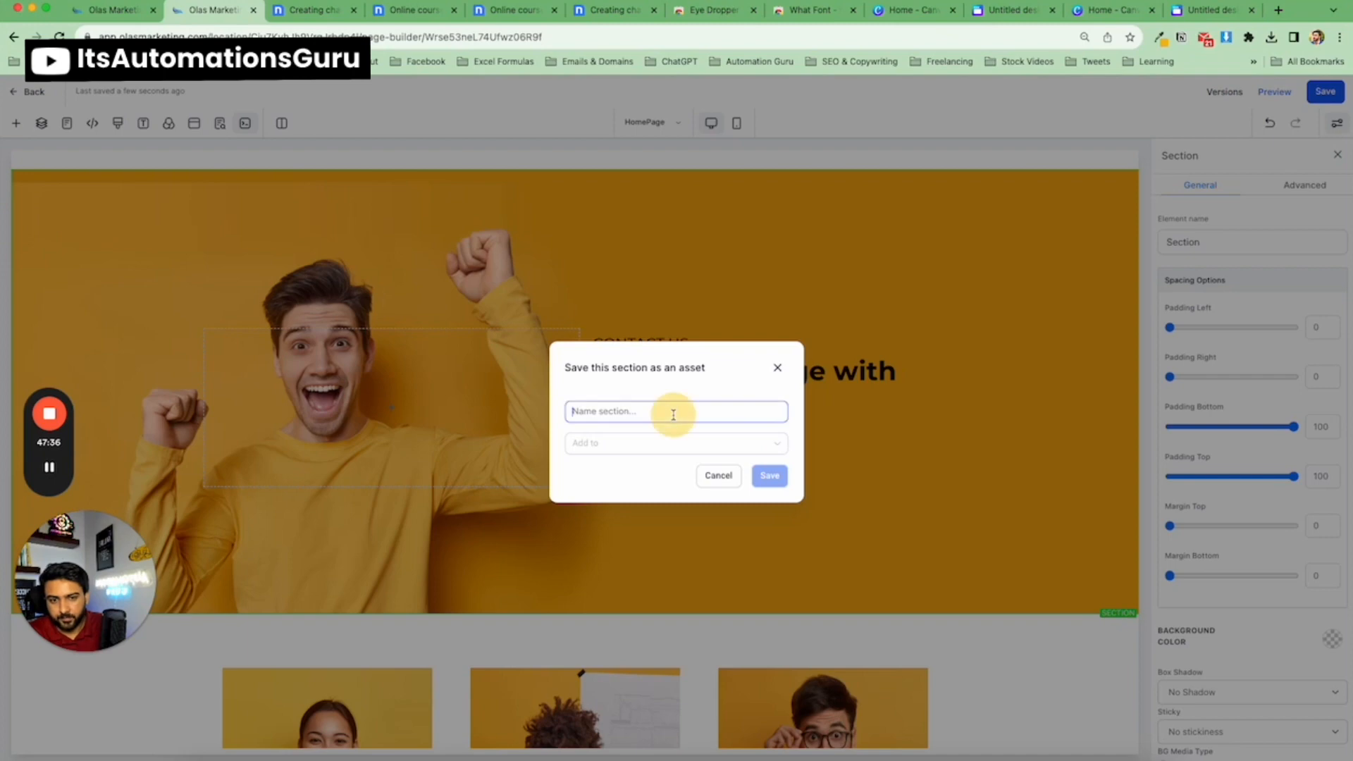
{"action": "type", "text": "Hea"}
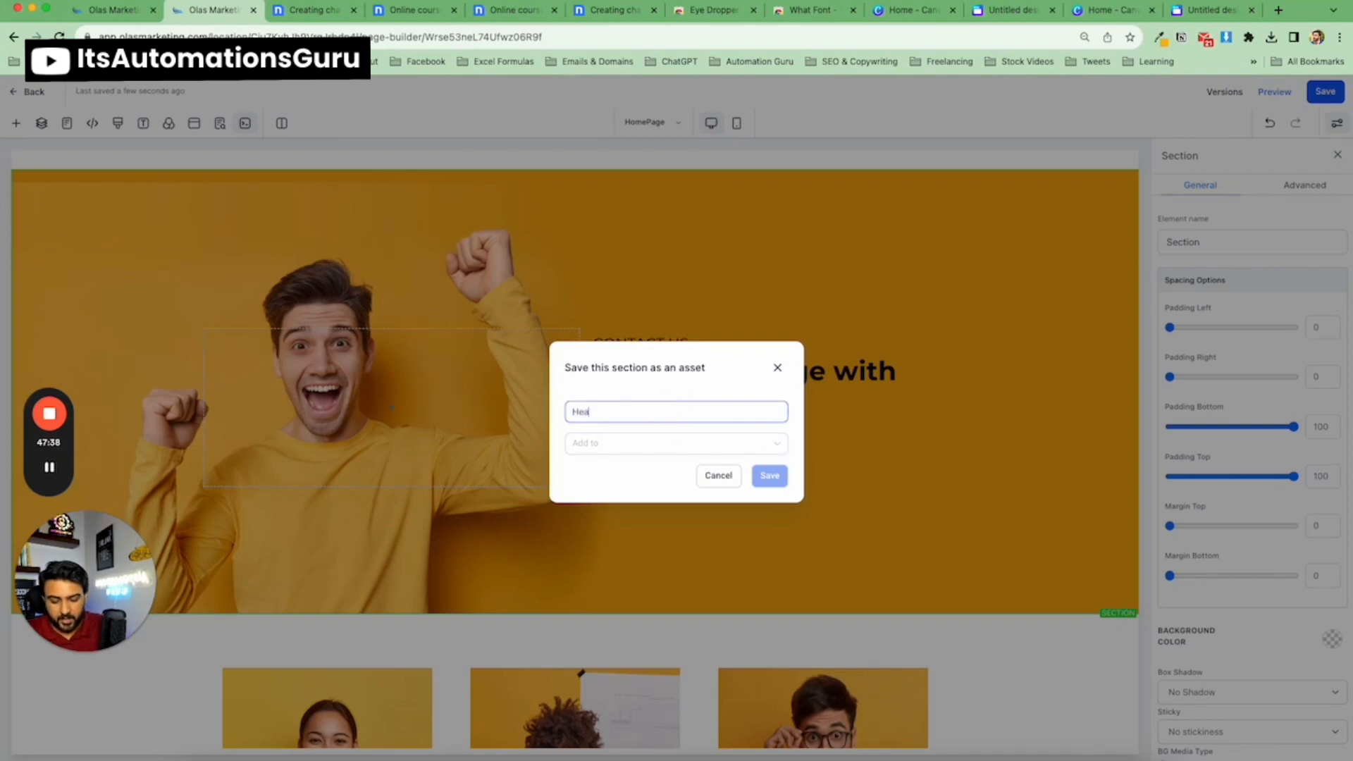
{"action": "type", "text": "der T"}
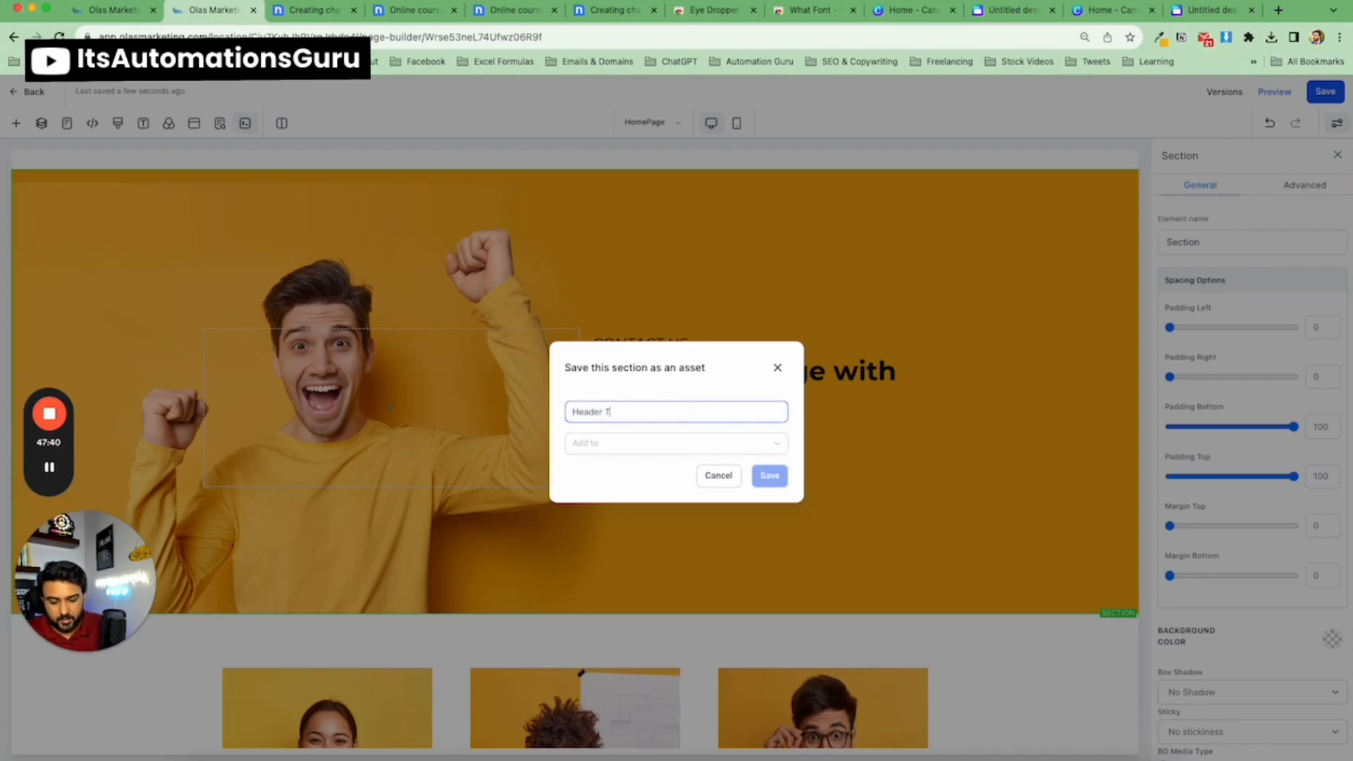
{"action": "type", "text": "emplate"}
{"action": "left_click", "coordinate": [644, 442]}
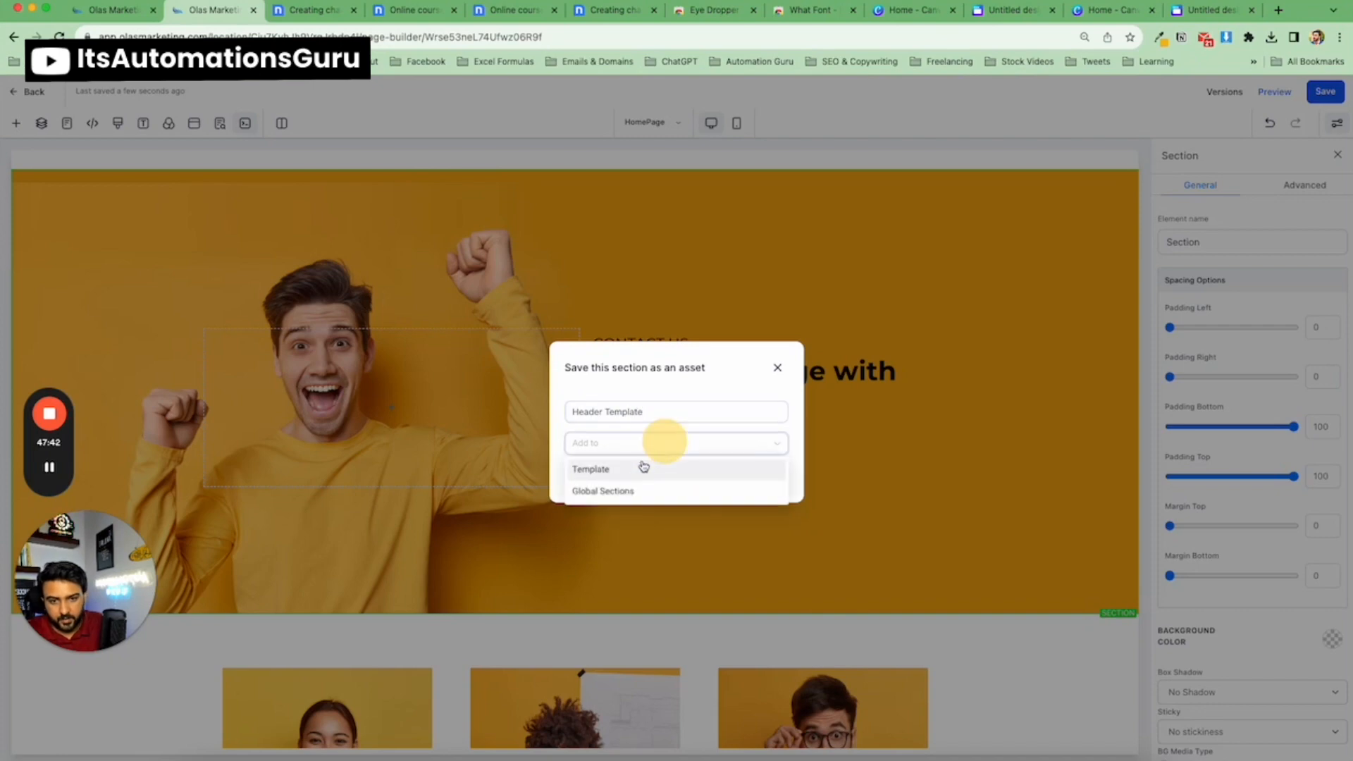
{"action": "left_click", "coordinate": [642, 466]}
{"action": "left_click", "coordinate": [770, 477]}
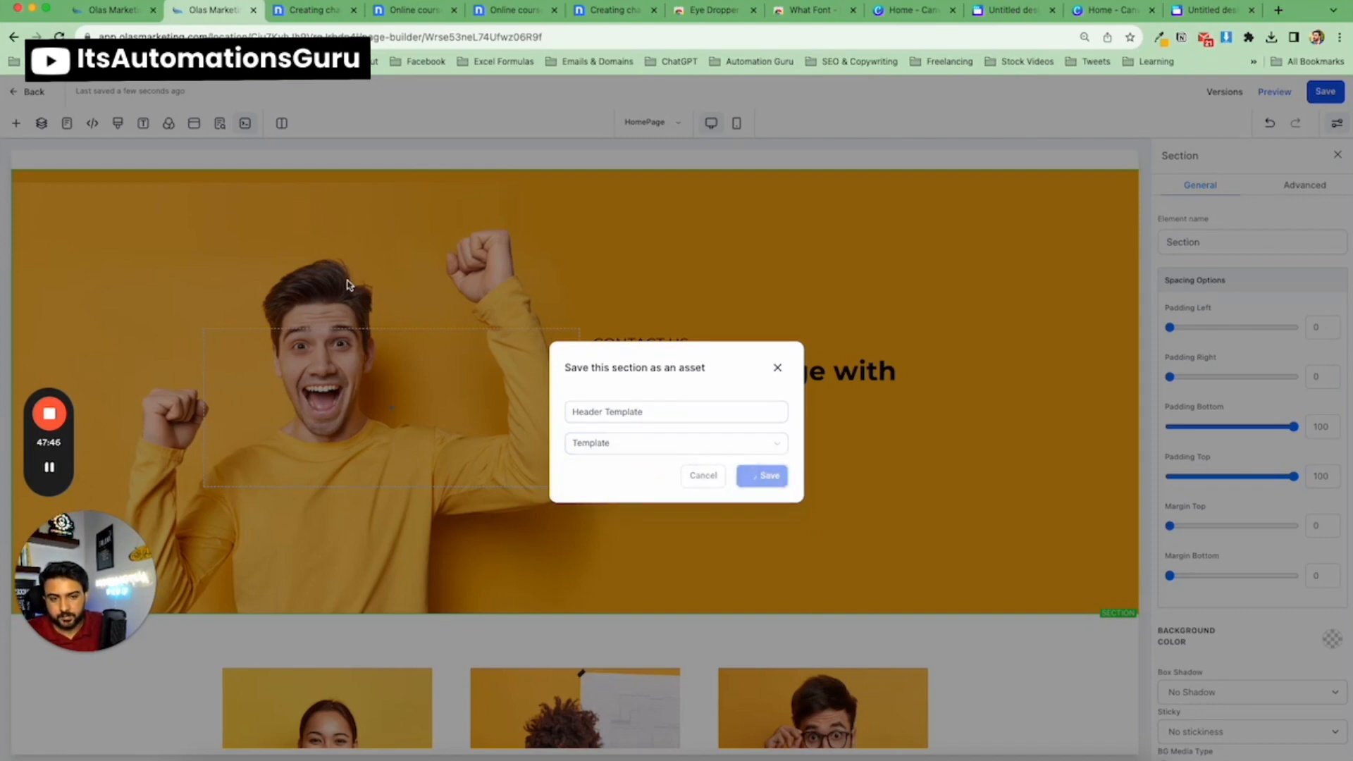
Save the logo and navigation header section as a Global Sections asset named Logo Header Global.
{"action": "scroll", "coordinate": [312, 227], "scroll_direction": "up", "scroll_amount": 1}
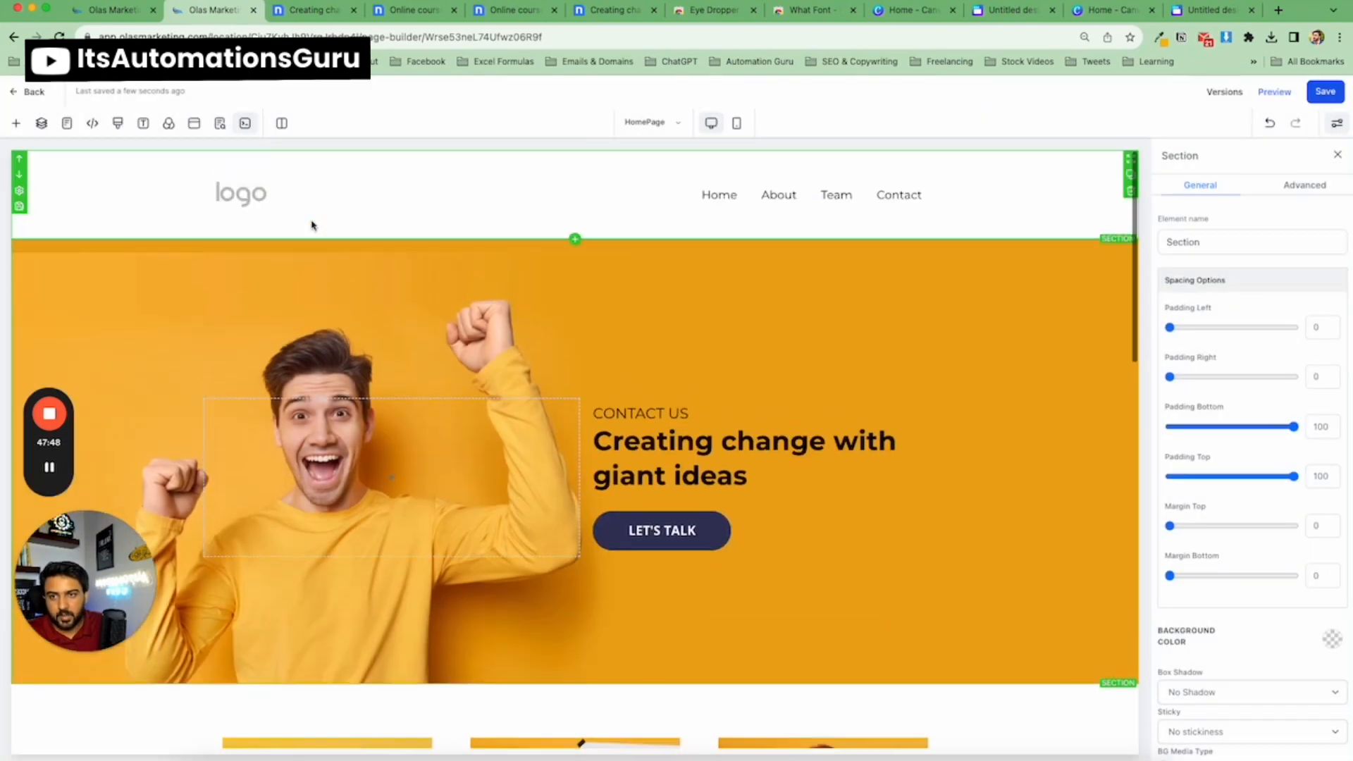
{"action": "left_click", "coordinate": [83, 222]}
{"action": "left_click", "coordinate": [19, 205]}
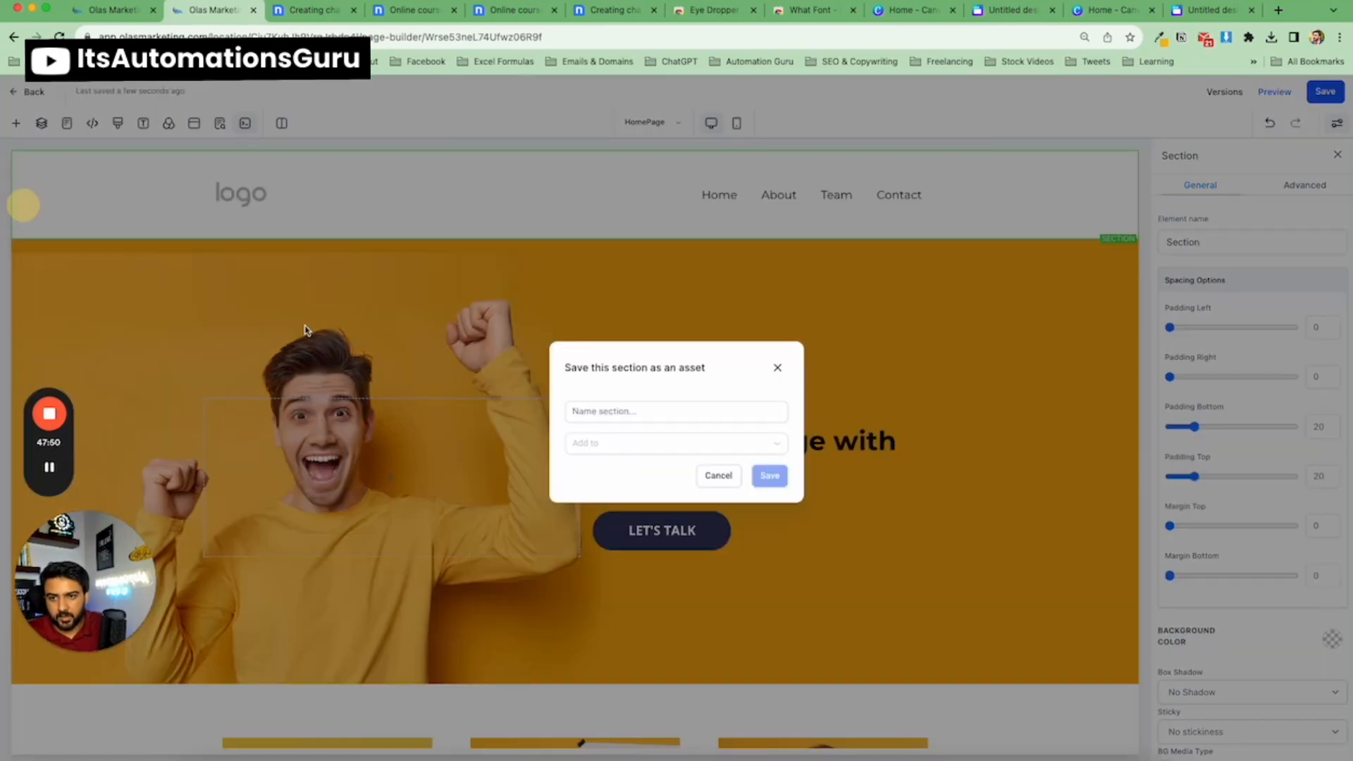
{"action": "left_click", "coordinate": [599, 414]}
{"action": "type", "text": "Logo"}
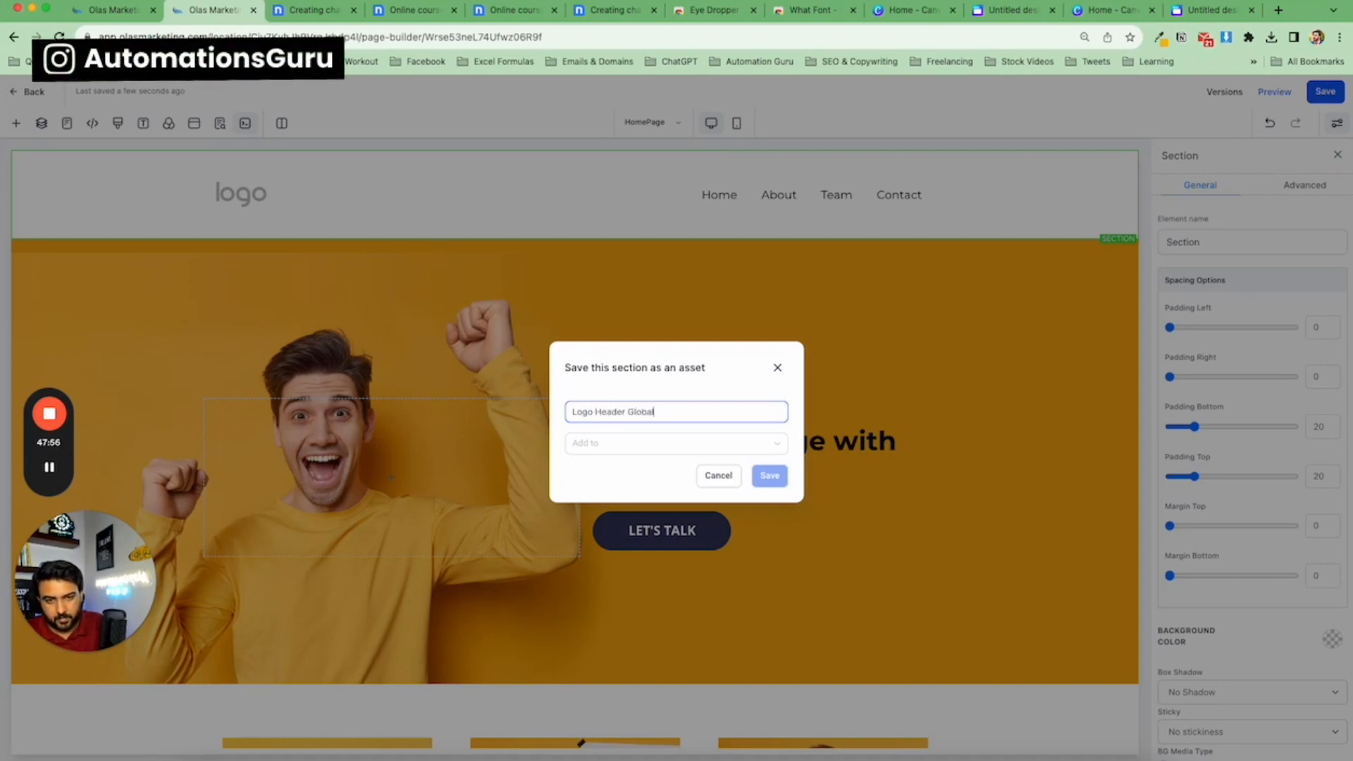
{"action": "type", "text": " Header Global"}
{"action": "left_click", "coordinate": [605, 443]}
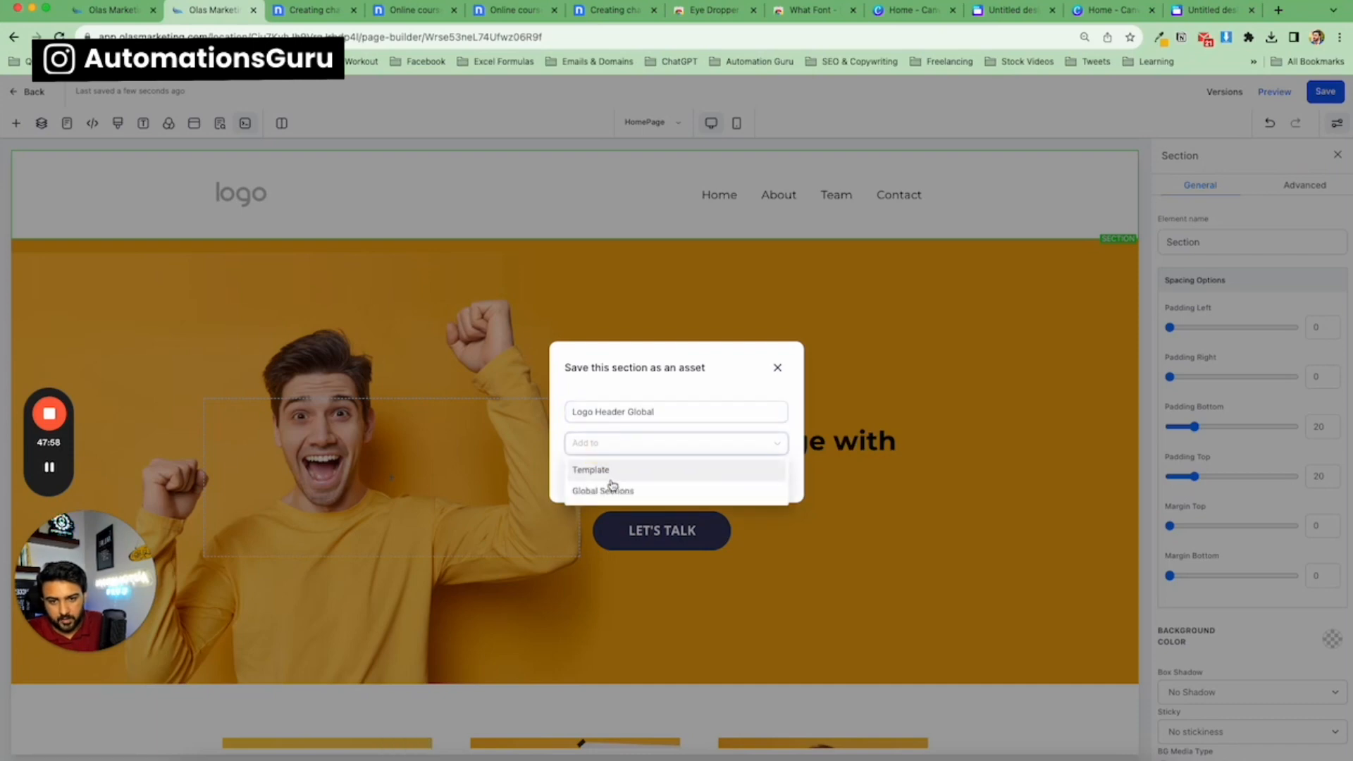
{"action": "left_click", "coordinate": [611, 489]}
{"action": "left_click", "coordinate": [775, 476]}
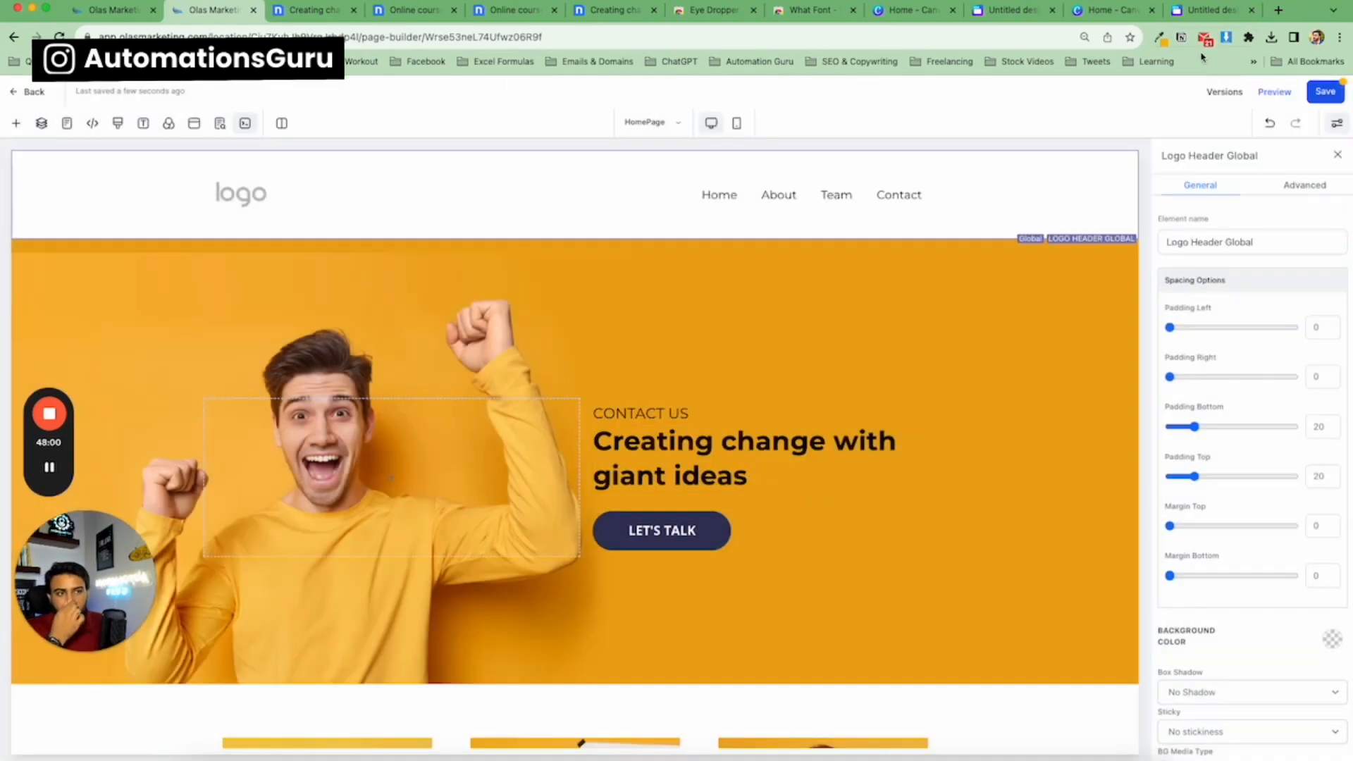
Save the page and go back to the funnel's steps overview.
{"action": "left_click", "coordinate": [1326, 92]}
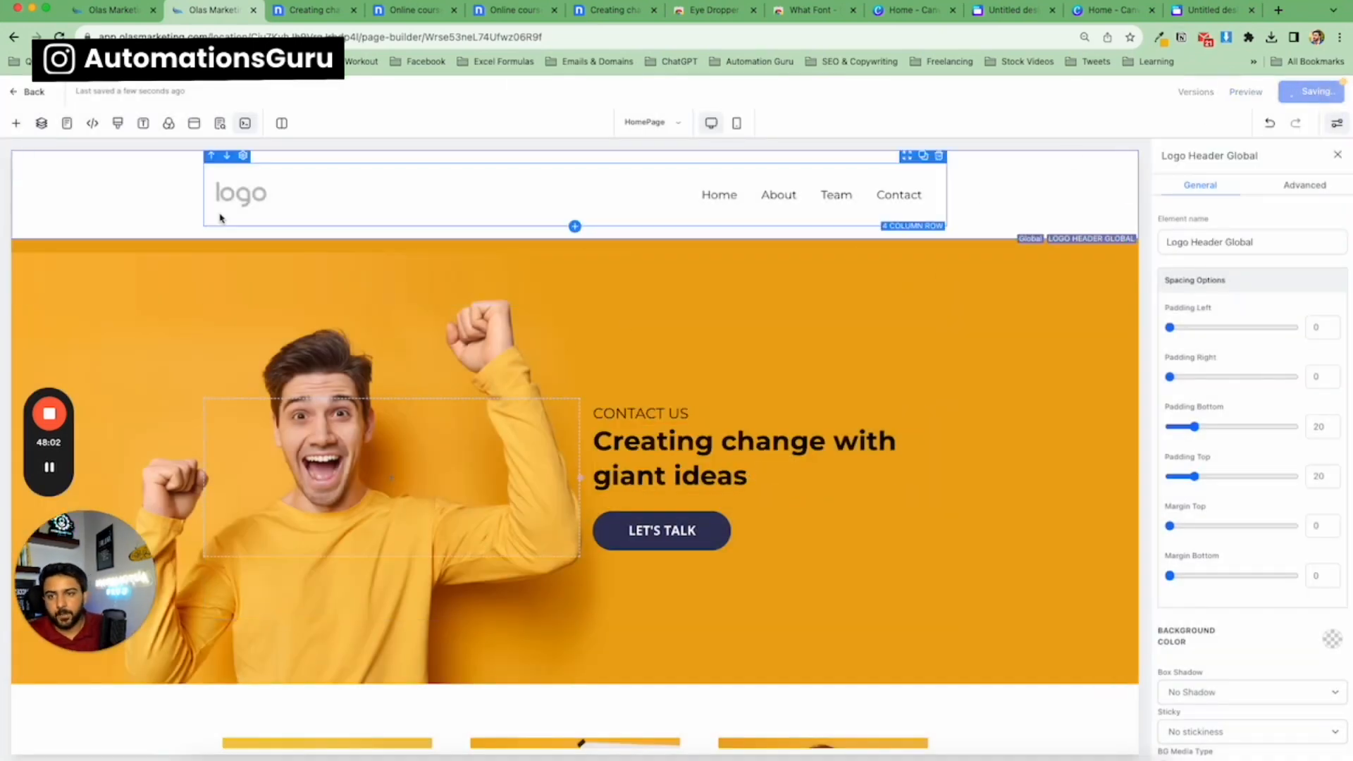
{"action": "scroll", "coordinate": [70, 279], "scroll_direction": "down", "scroll_amount": 15}
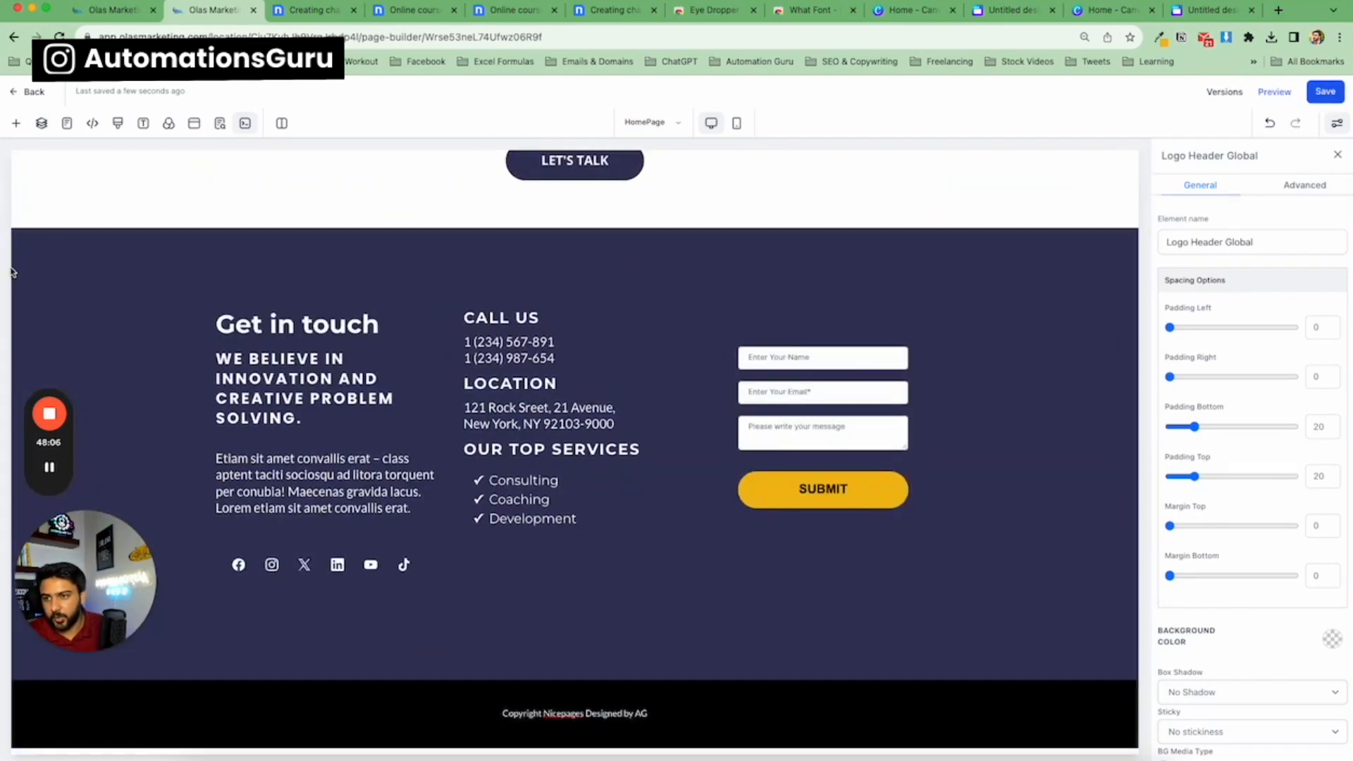
{"action": "scroll", "coordinate": [99, 293], "scroll_direction": "up", "scroll_amount": 15}
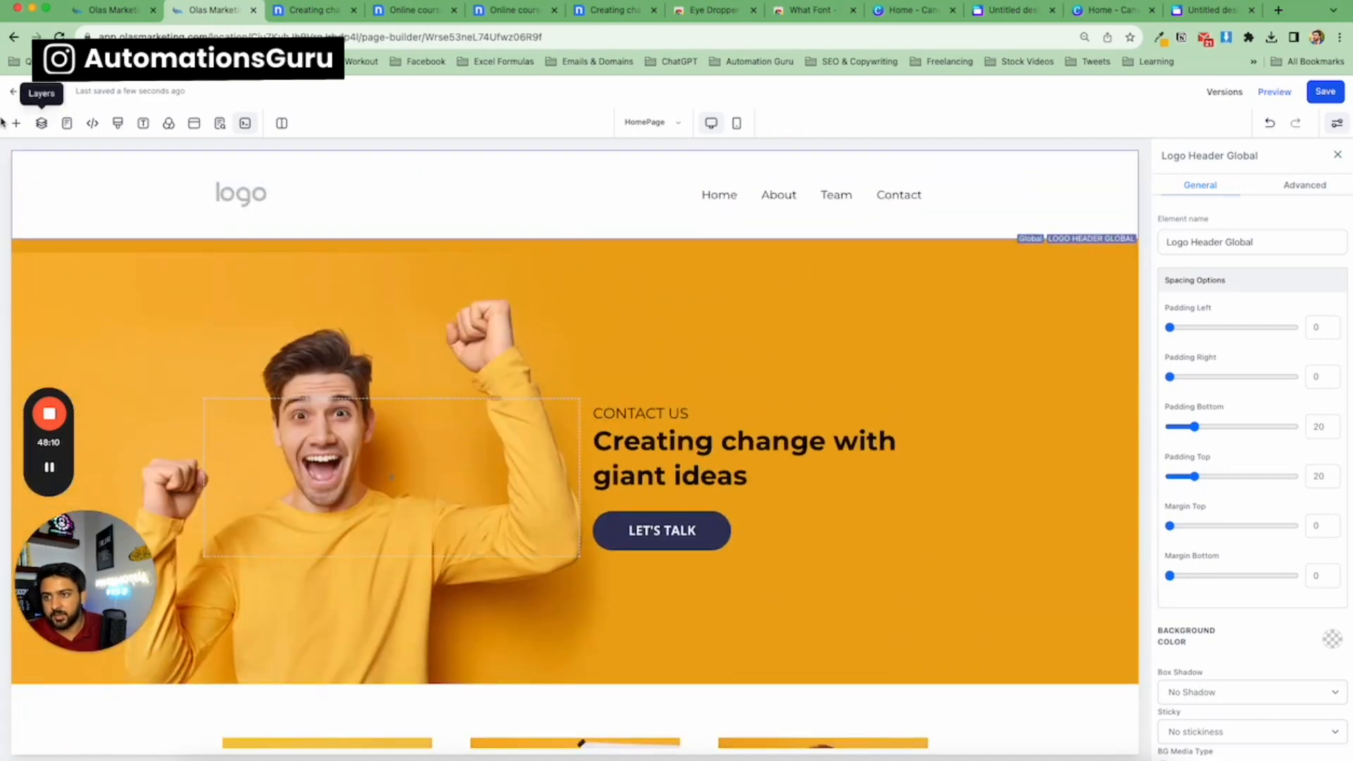
{"action": "left_click", "coordinate": [32, 93]}
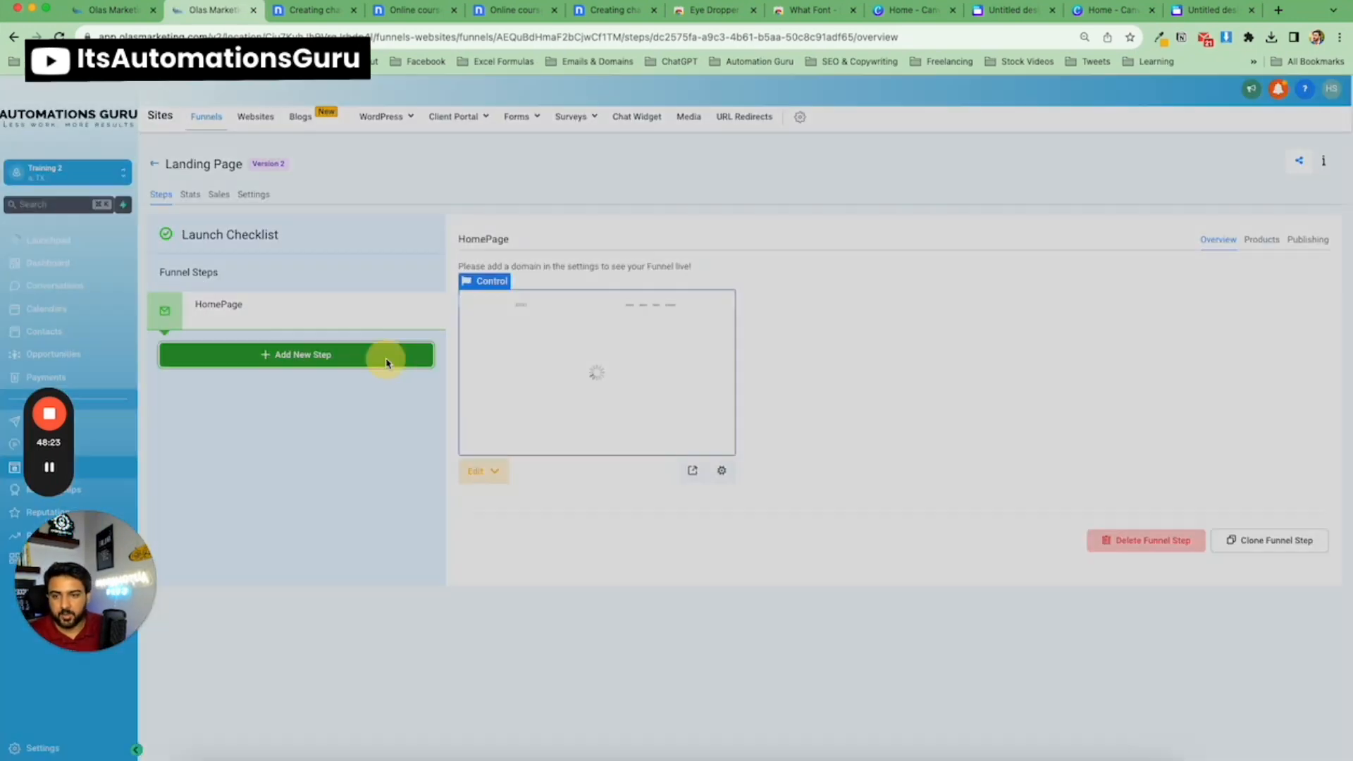
Add a new funnel step named Demo and open it in the page builder.
{"action": "left_click", "coordinate": [383, 357]}
{"action": "left_click", "coordinate": [540, 186]}
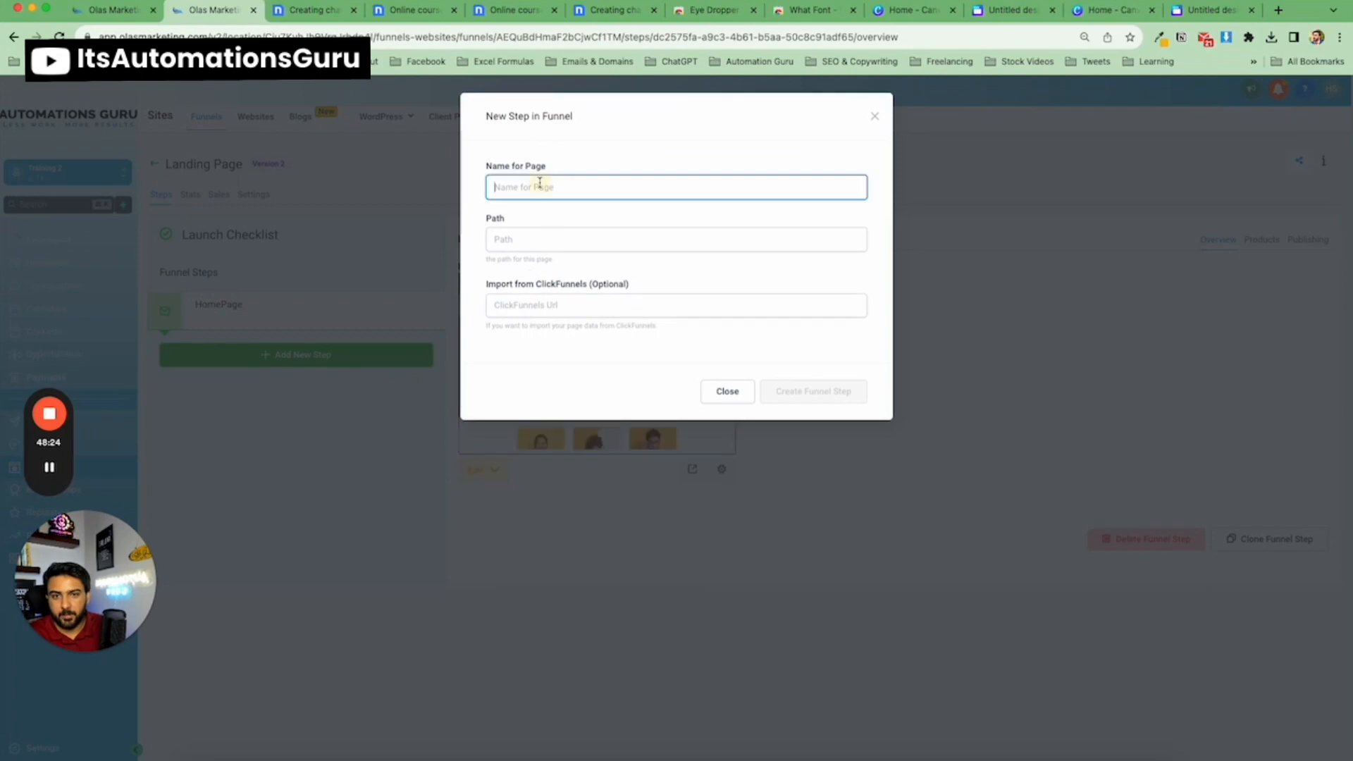
{"action": "type", "text": "Demo"}
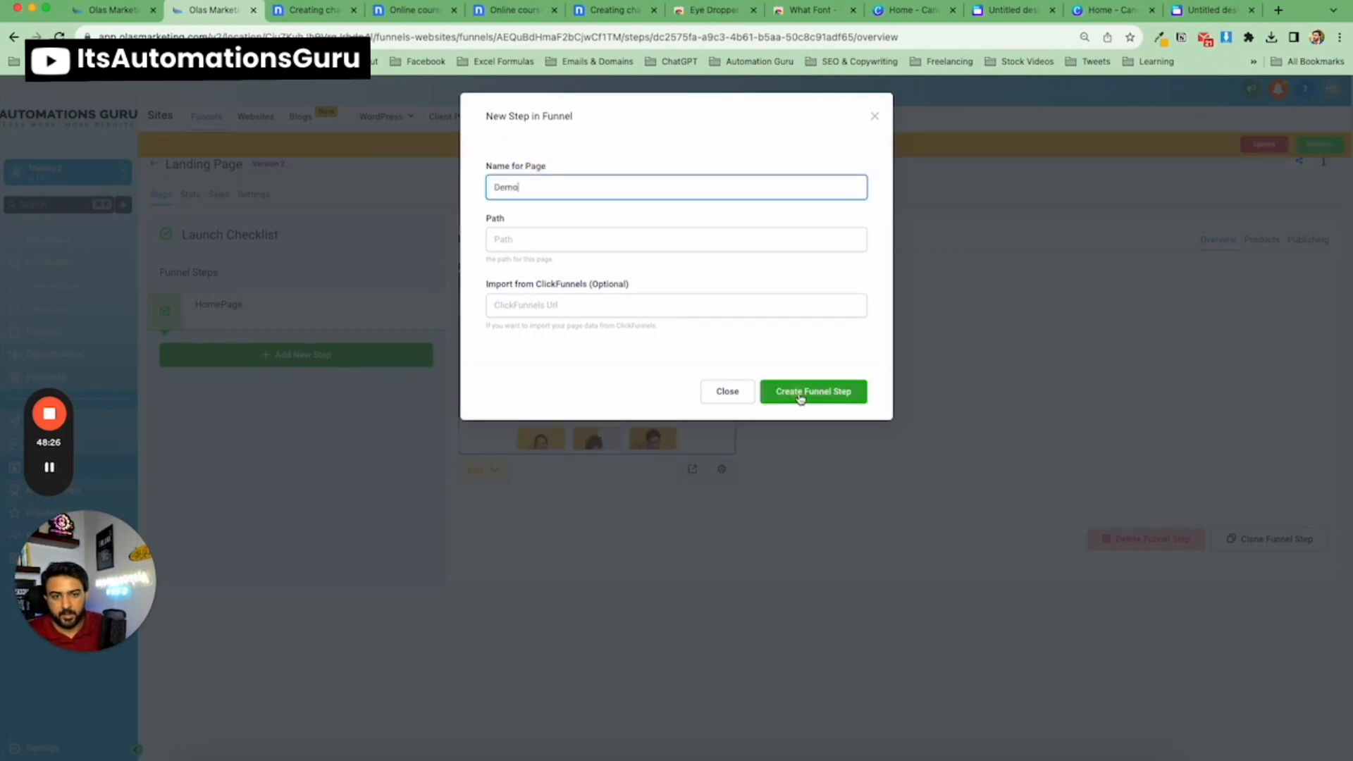
{"action": "left_click", "coordinate": [801, 399]}
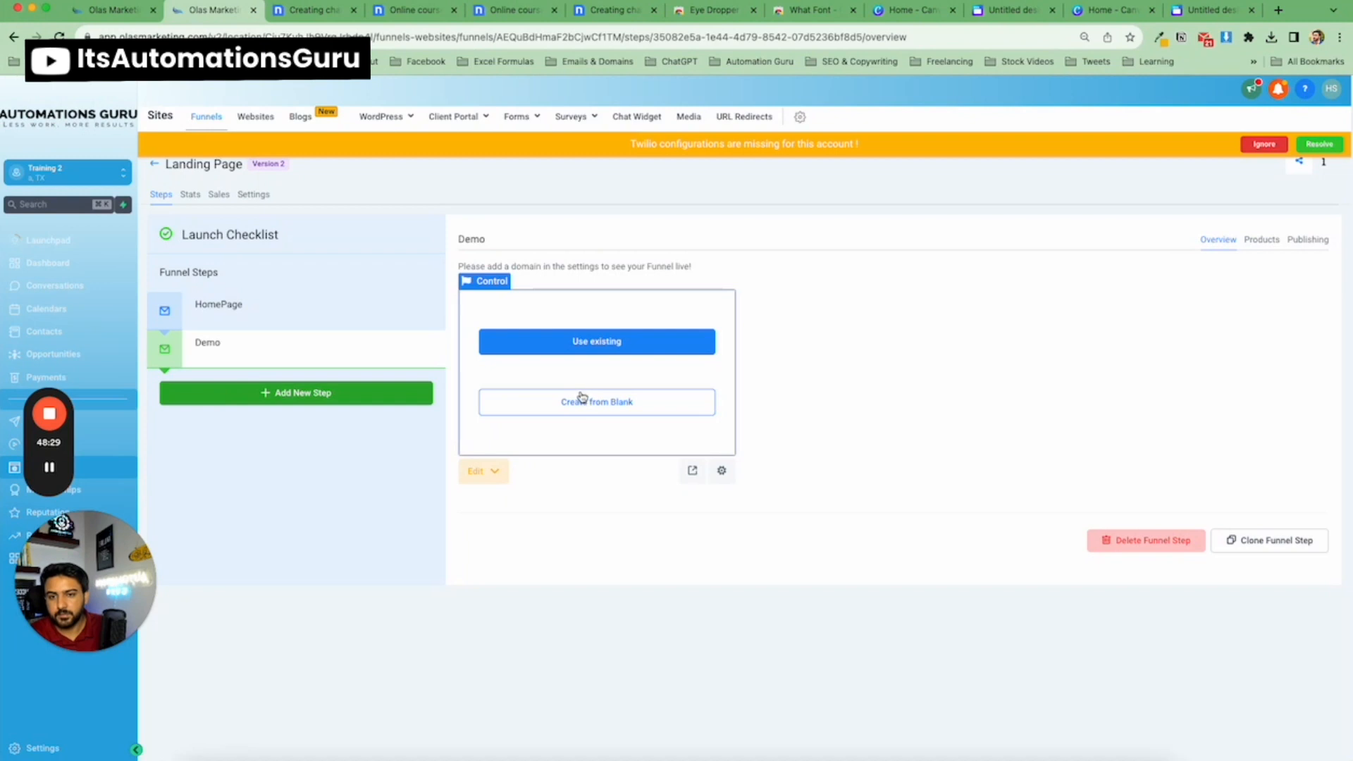
{"action": "left_click", "coordinate": [583, 403]}
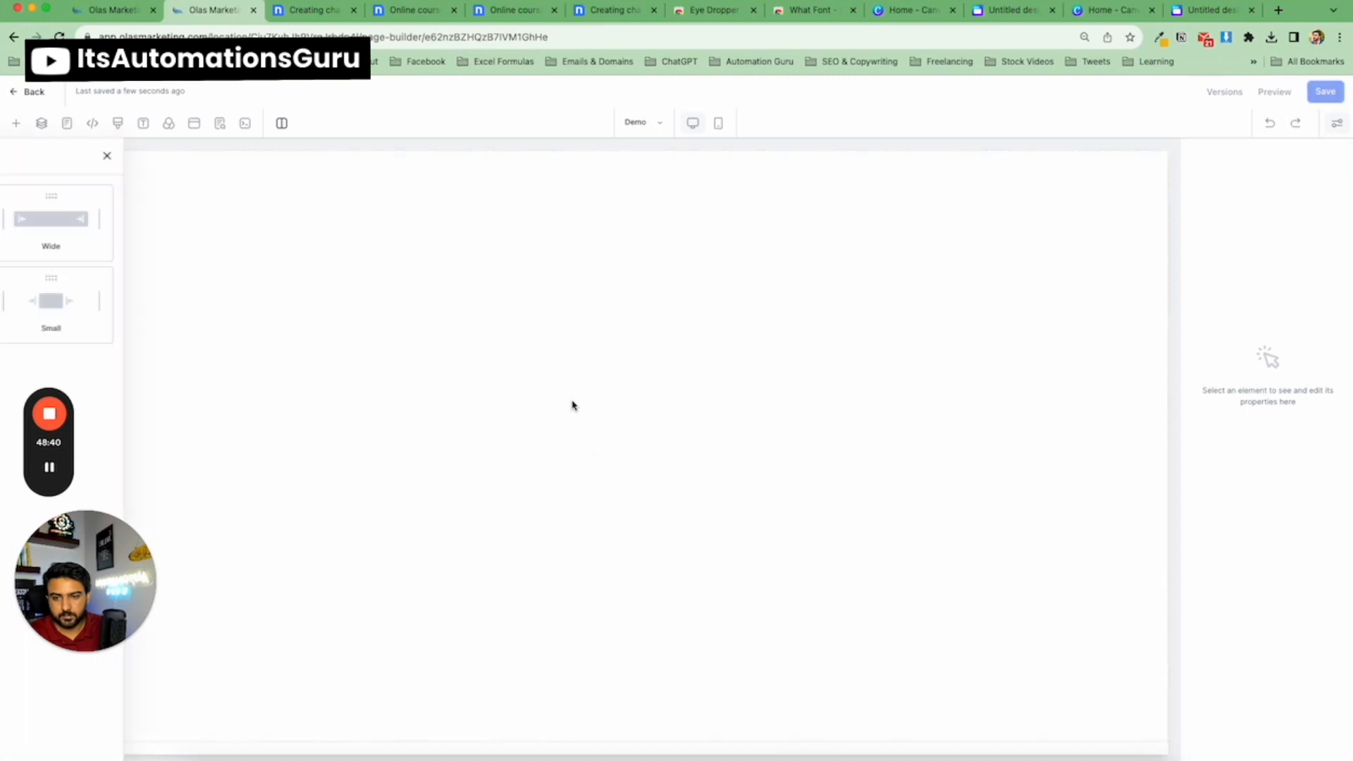
{"action": "left_click_drag", "start_coordinate": [209, 230], "coordinate": [582, 285]}
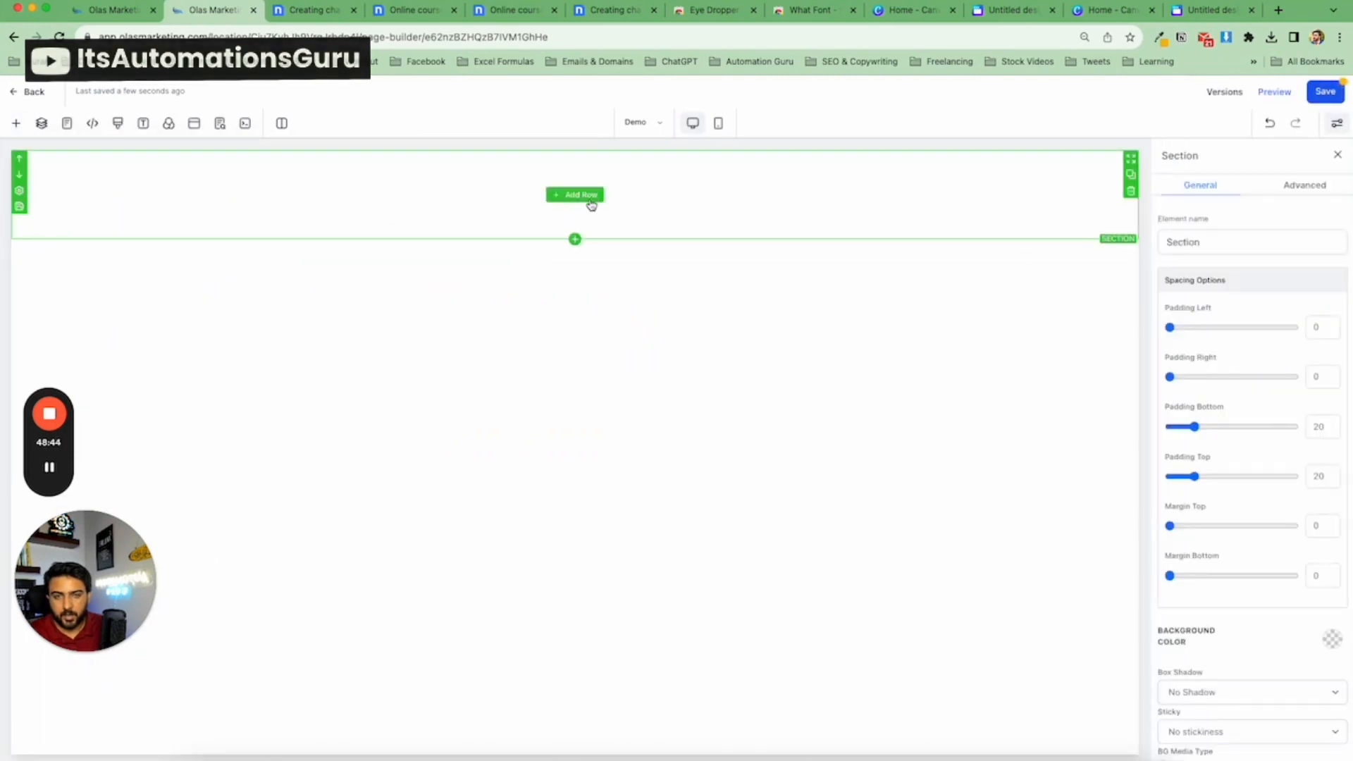
{"action": "left_click", "coordinate": [1130, 190]}
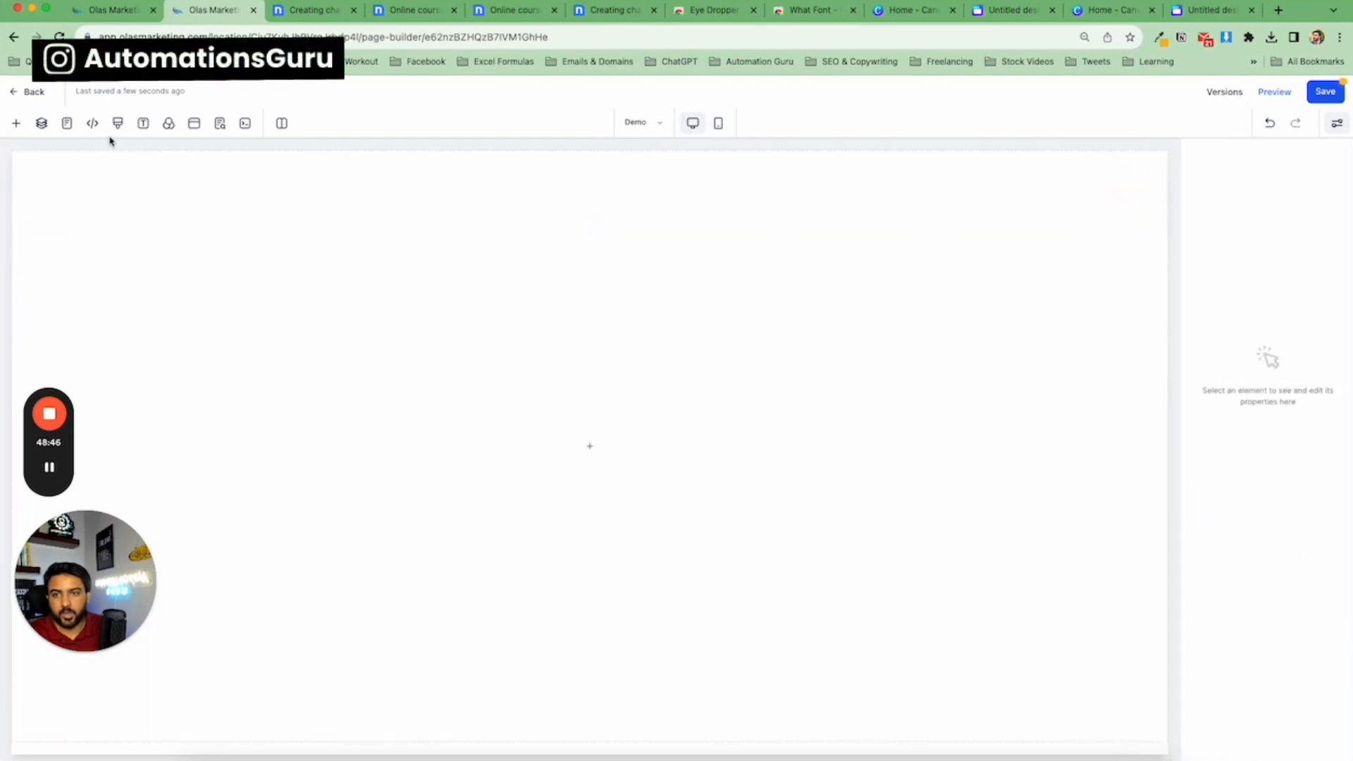
{"action": "left_click", "coordinate": [599, 181]}
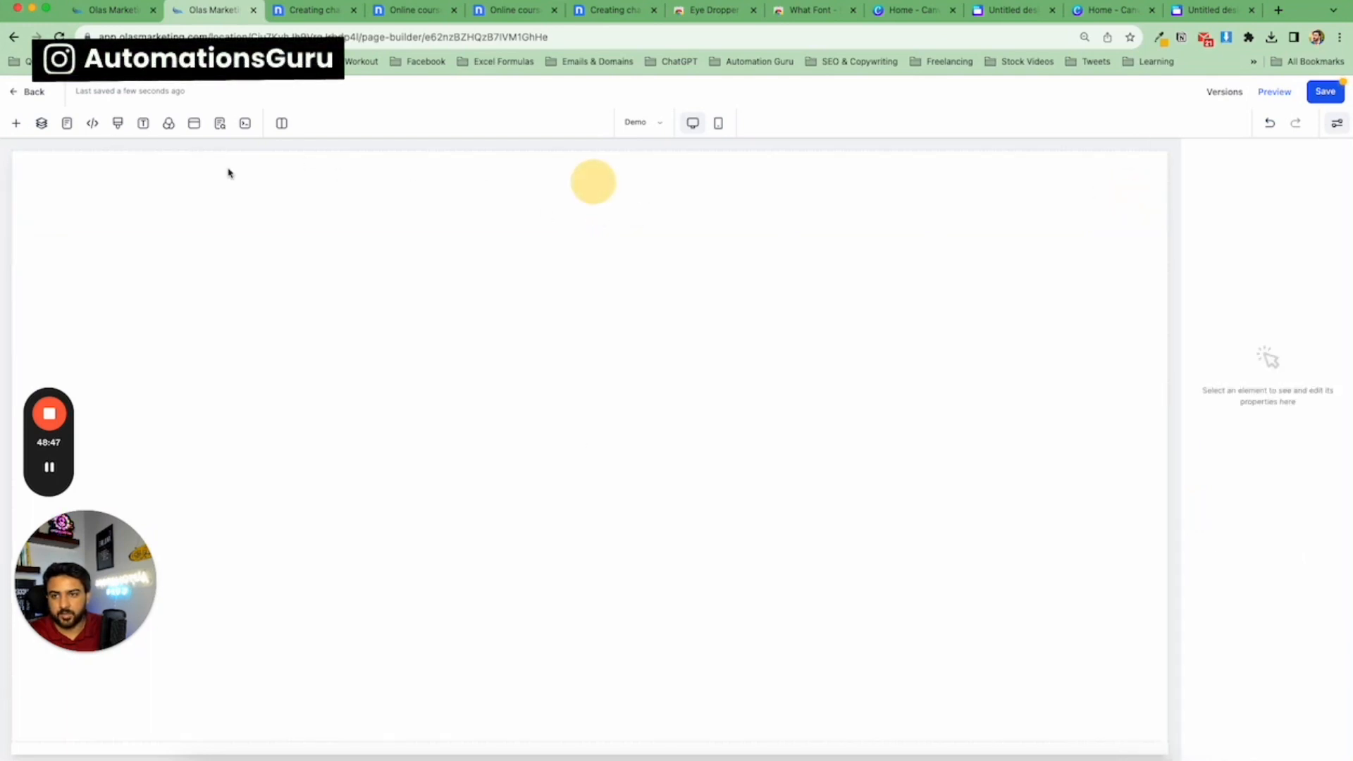
Insert the Logo Header Global global section at the top of the Demo page.
{"action": "left_click", "coordinate": [18, 126]}
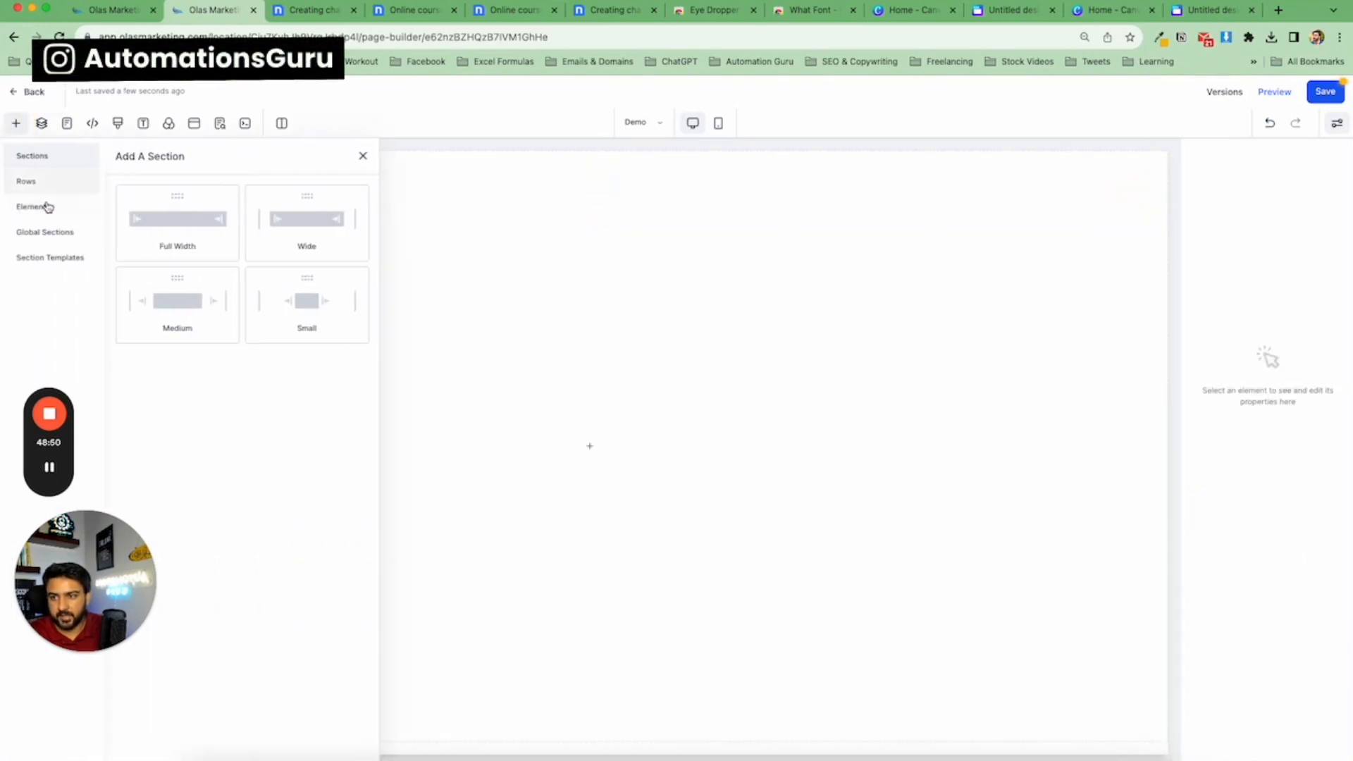
{"action": "left_click", "coordinate": [42, 206]}
{"action": "left_click", "coordinate": [53, 231]}
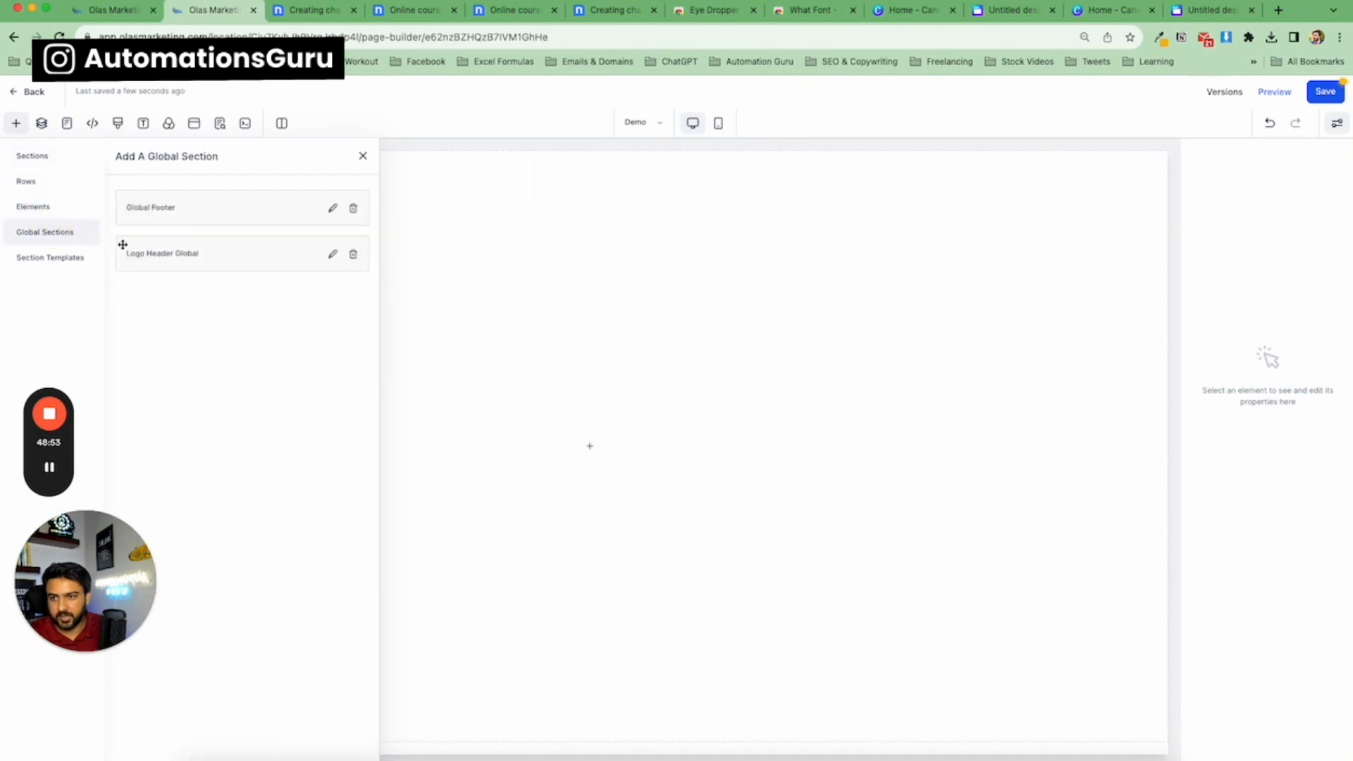
{"action": "left_click_drag", "start_coordinate": [174, 258], "coordinate": [467, 193]}
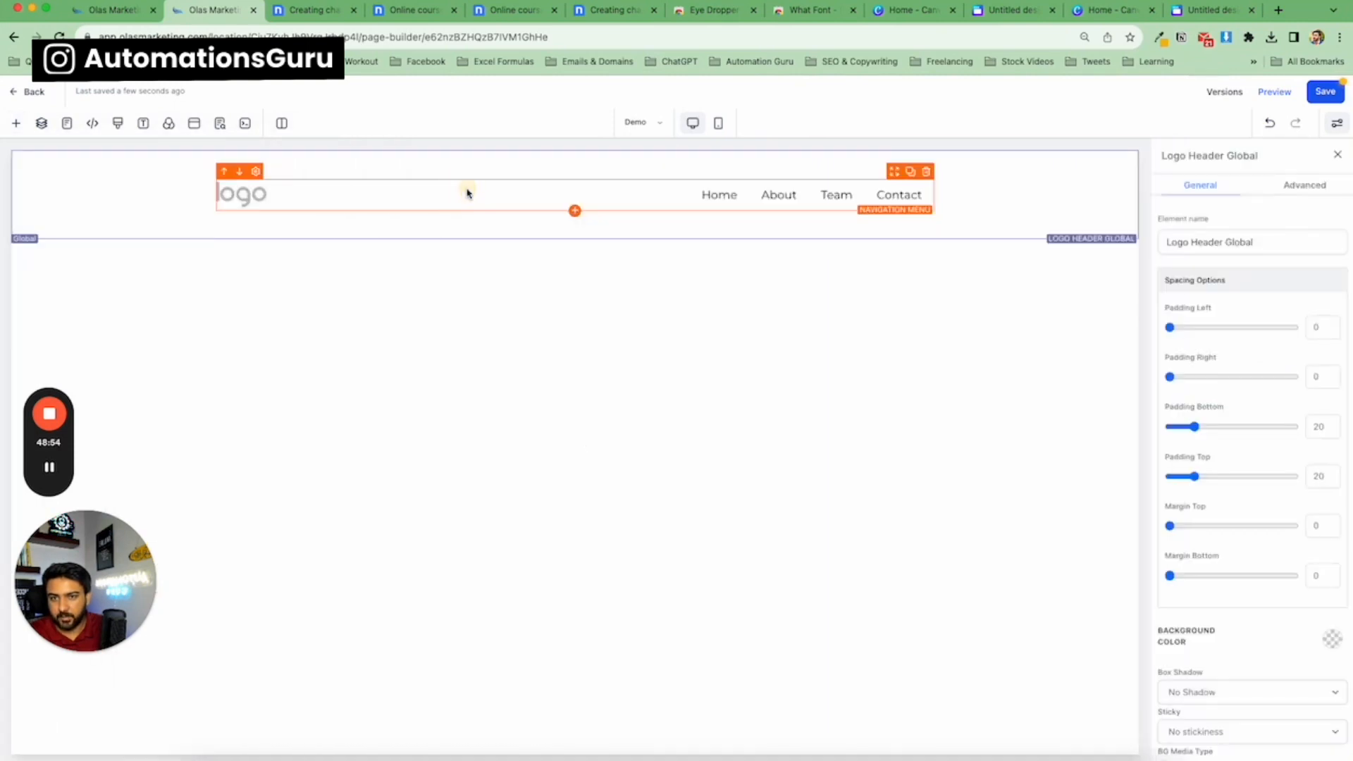
Insert the Header Template section template below the header.
{"action": "left_click", "coordinate": [18, 127]}
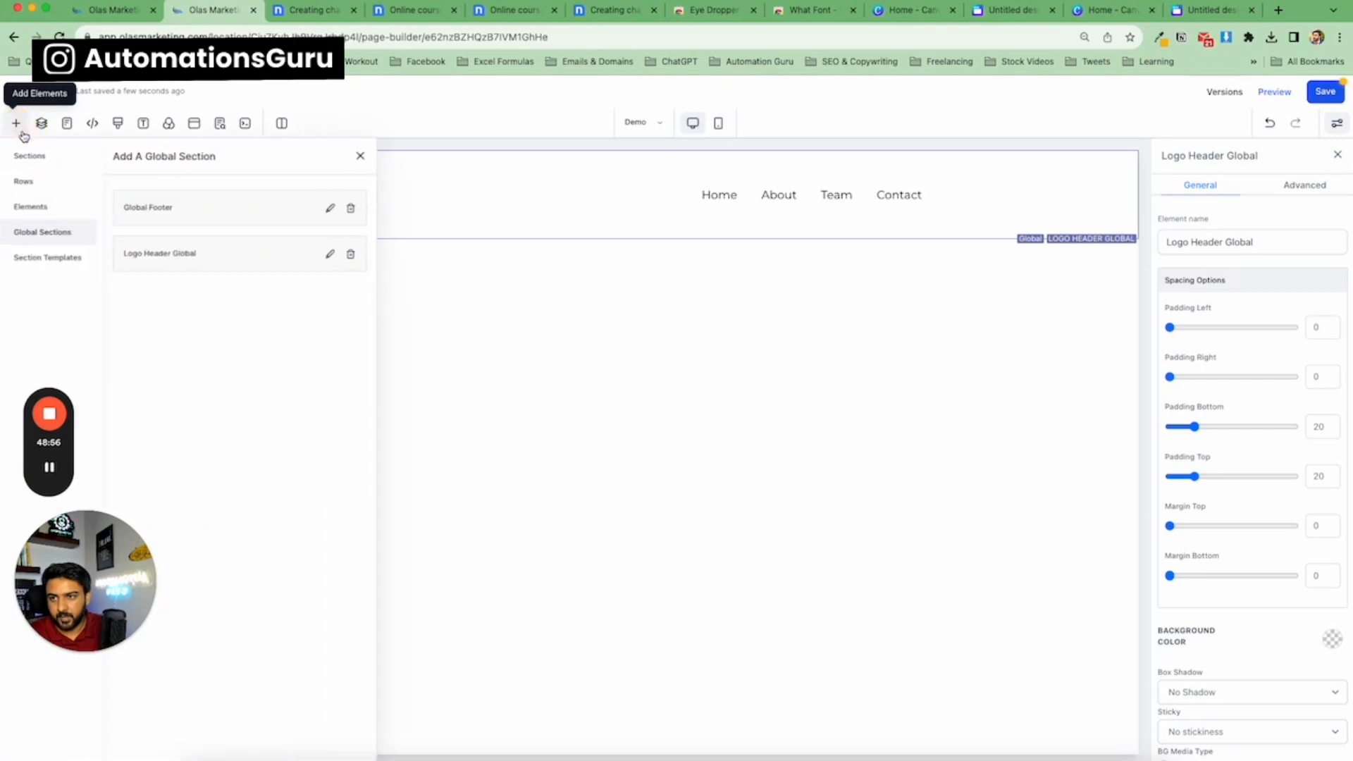
{"action": "left_click", "coordinate": [67, 255]}
{"action": "left_click_drag", "start_coordinate": [160, 238], "coordinate": [581, 299]}
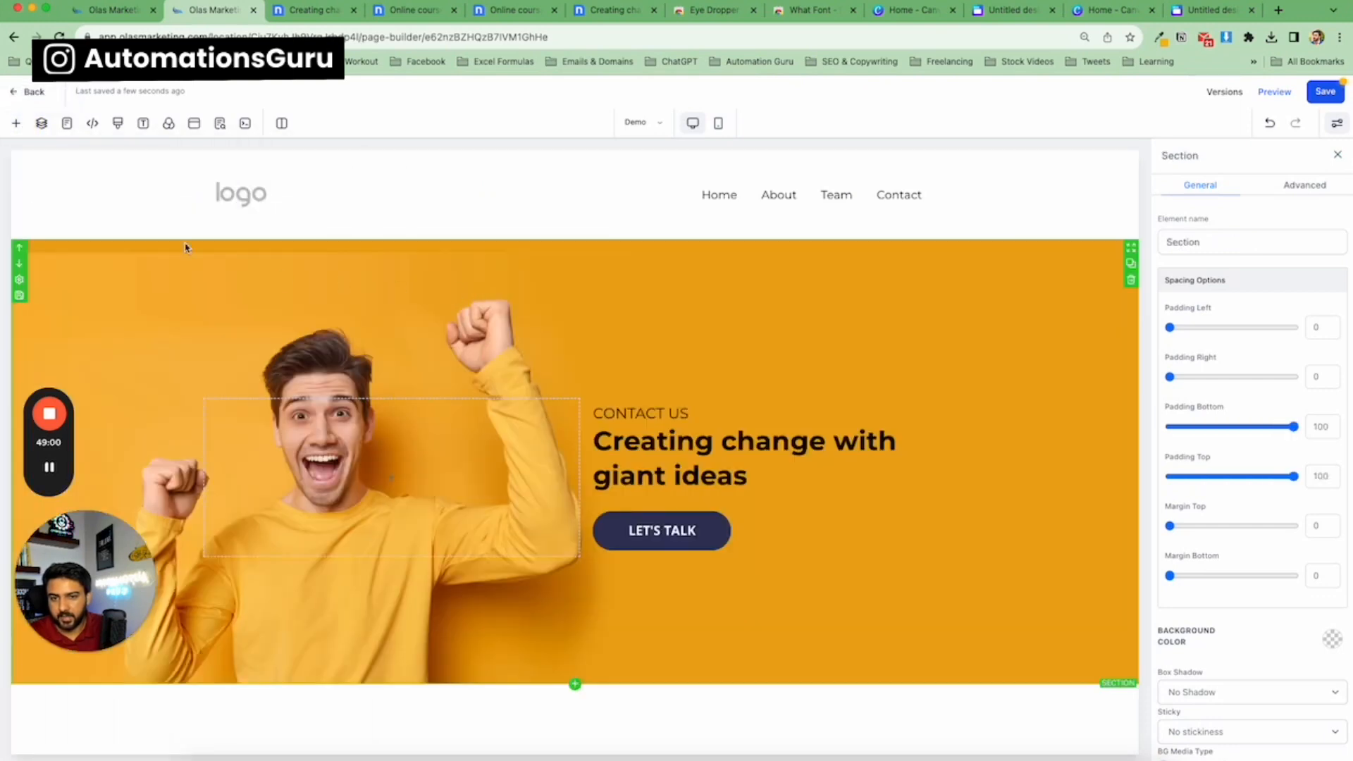
Insert the Global Footer global section below the hero section.
{"action": "left_click", "coordinate": [15, 122]}
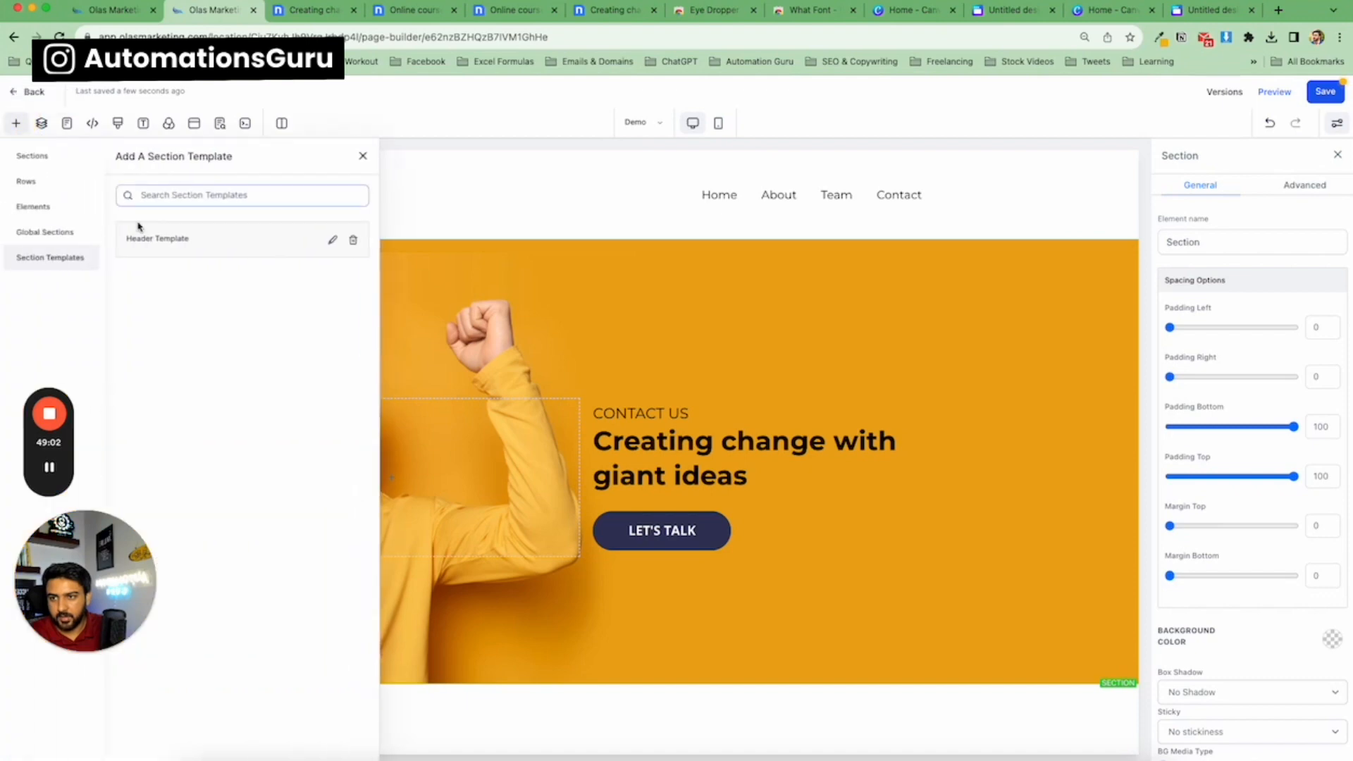
{"action": "left_click", "coordinate": [53, 232]}
{"action": "left_click_drag", "start_coordinate": [195, 214], "coordinate": [586, 731]}
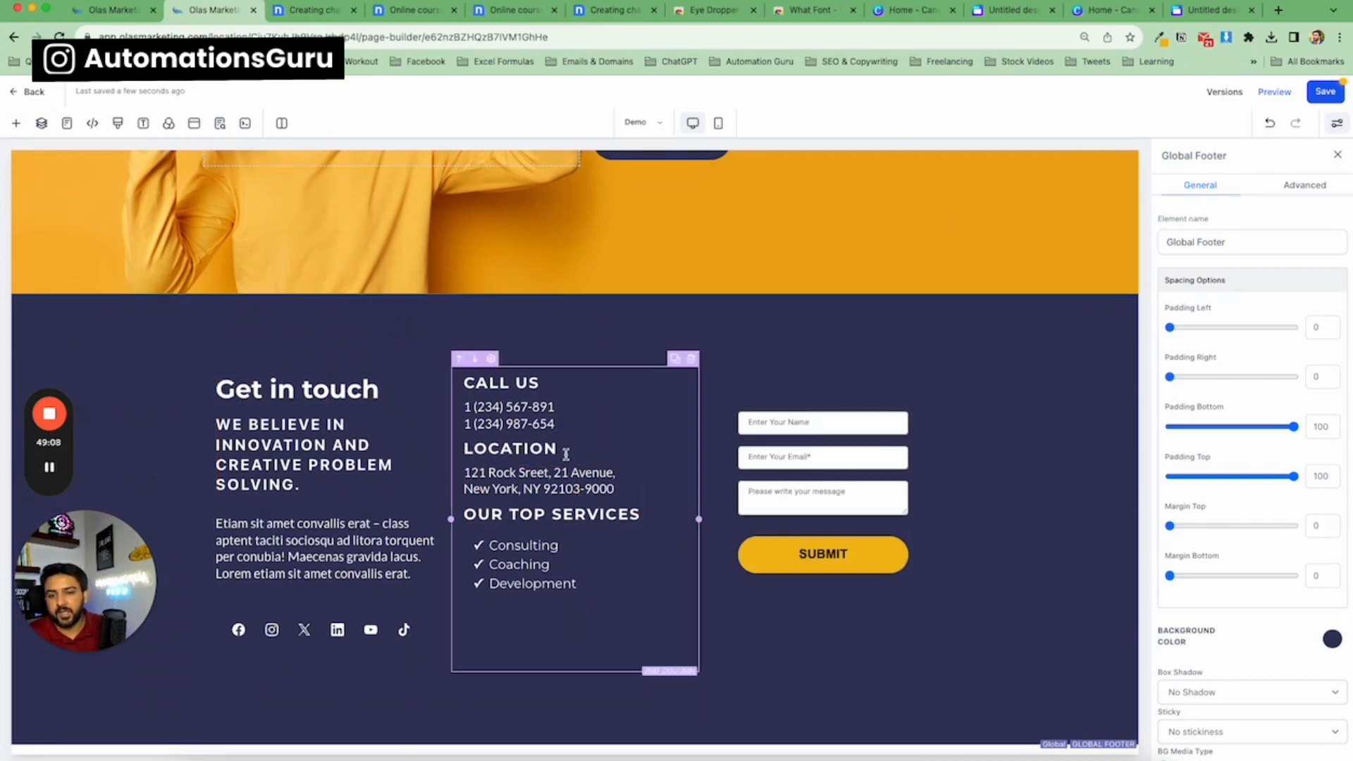
Change the footer's phone column heading text to Contact Us.
{"action": "left_click", "coordinate": [541, 386]}
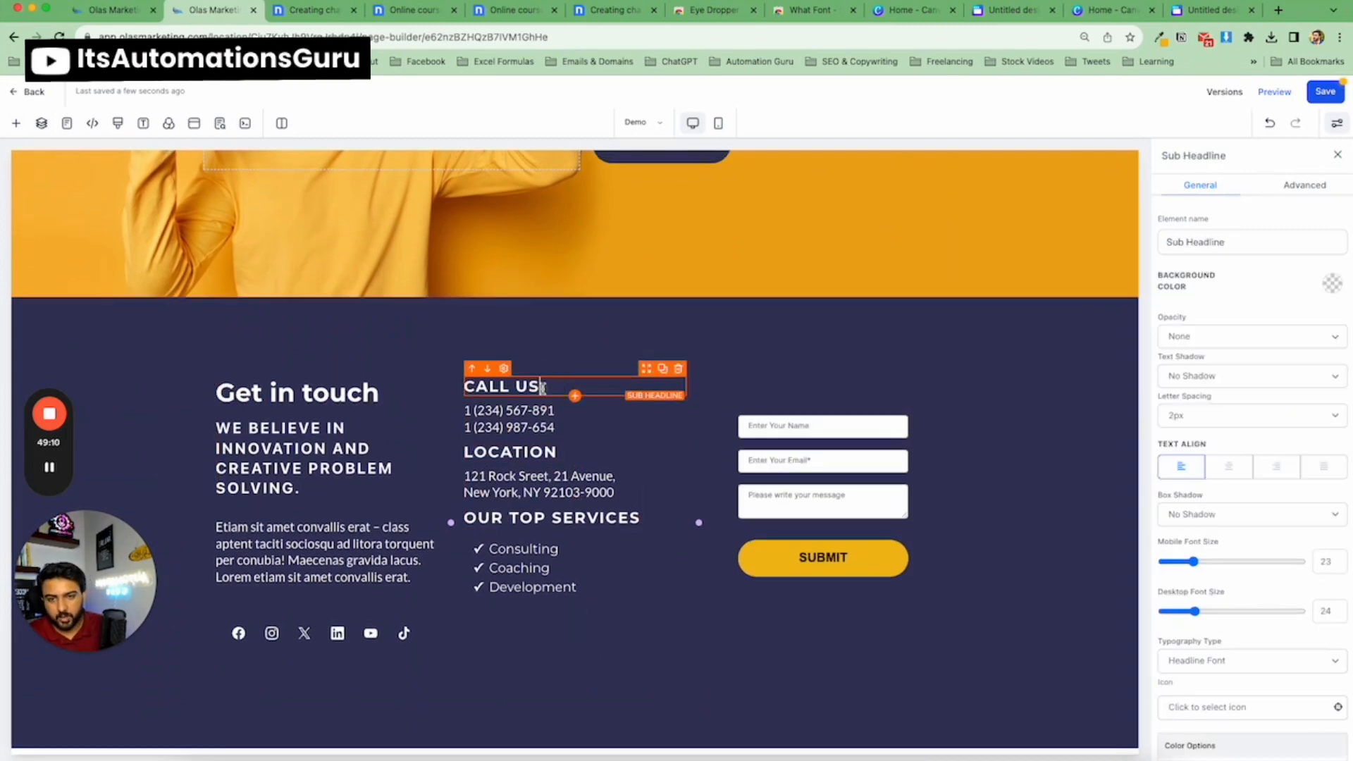
{"action": "triple_click", "coordinate": [541, 387]}
{"action": "type", "text": "Conta"}
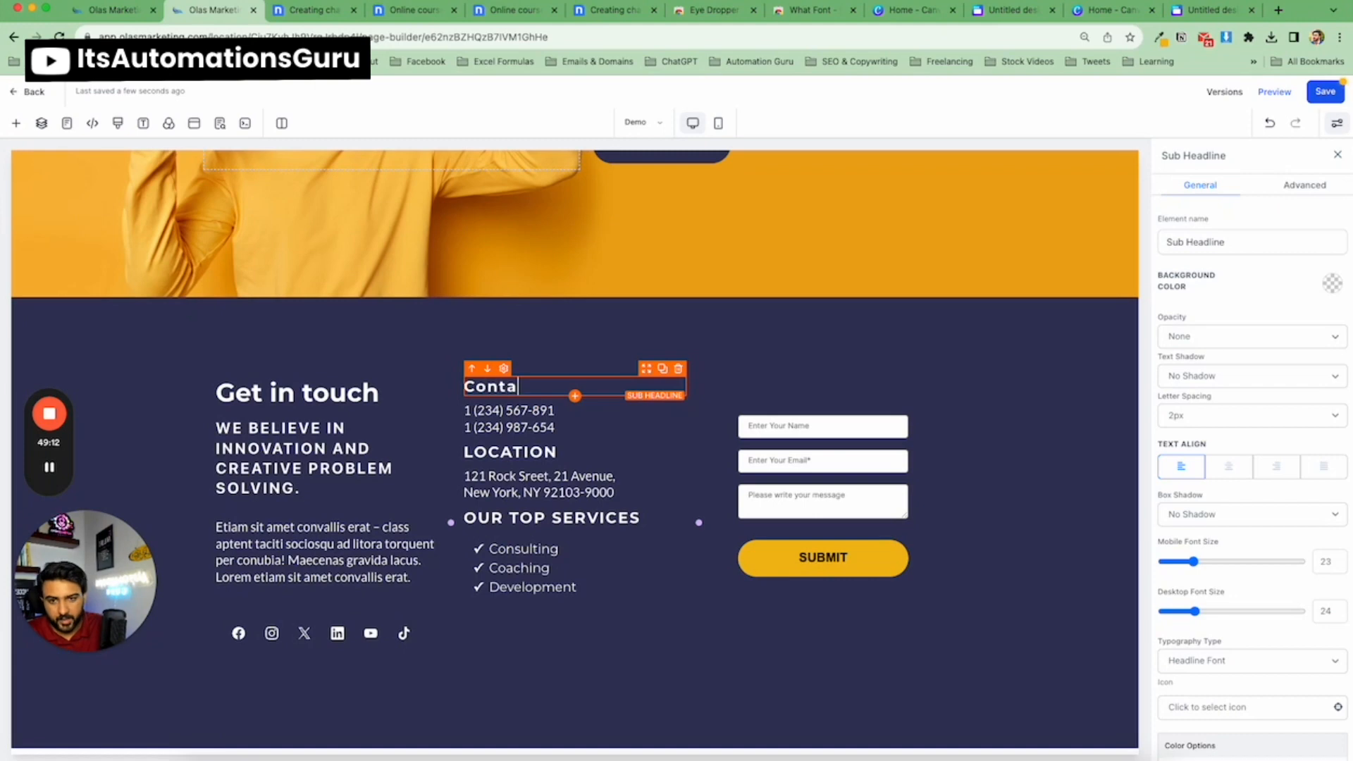
{"action": "type", "text": "ct Us"}
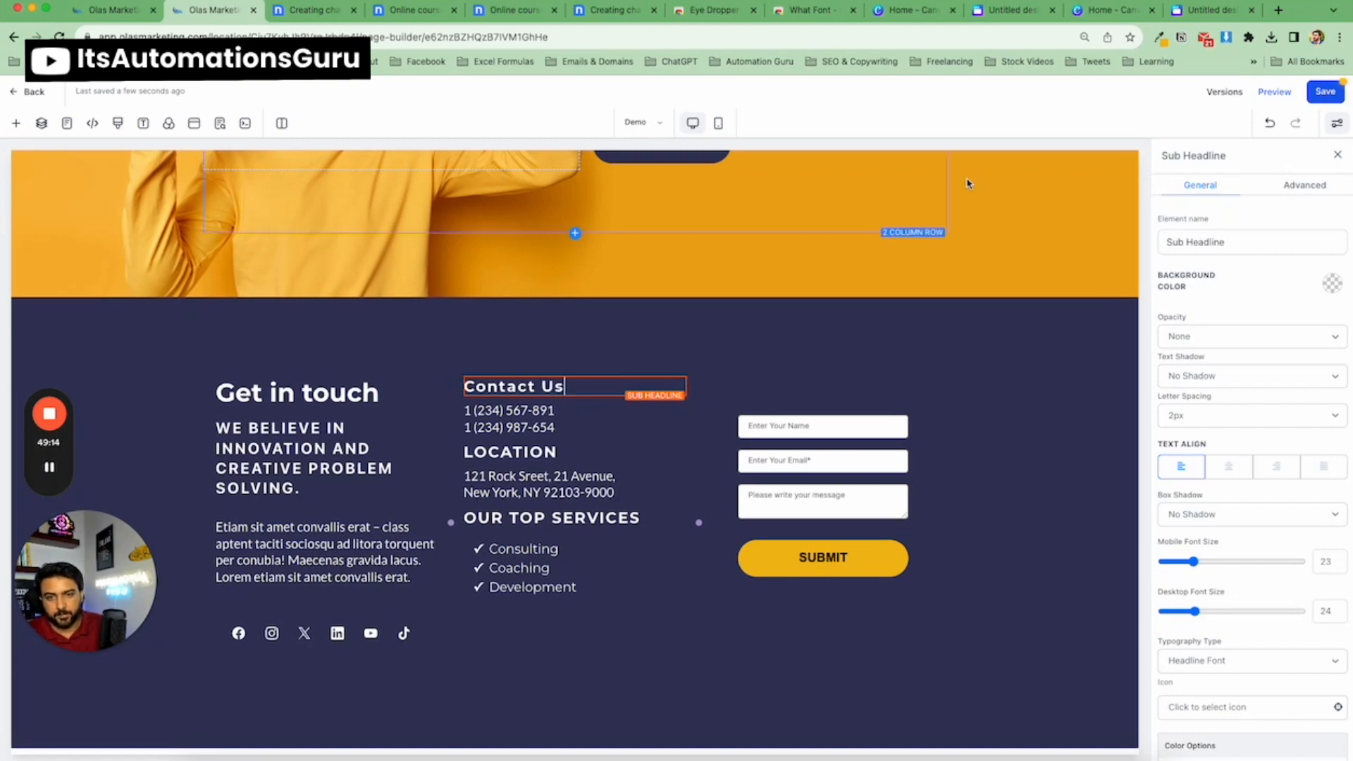
Save the Demo page, confirming the changes to the global section.
{"action": "left_click", "coordinate": [1326, 93]}
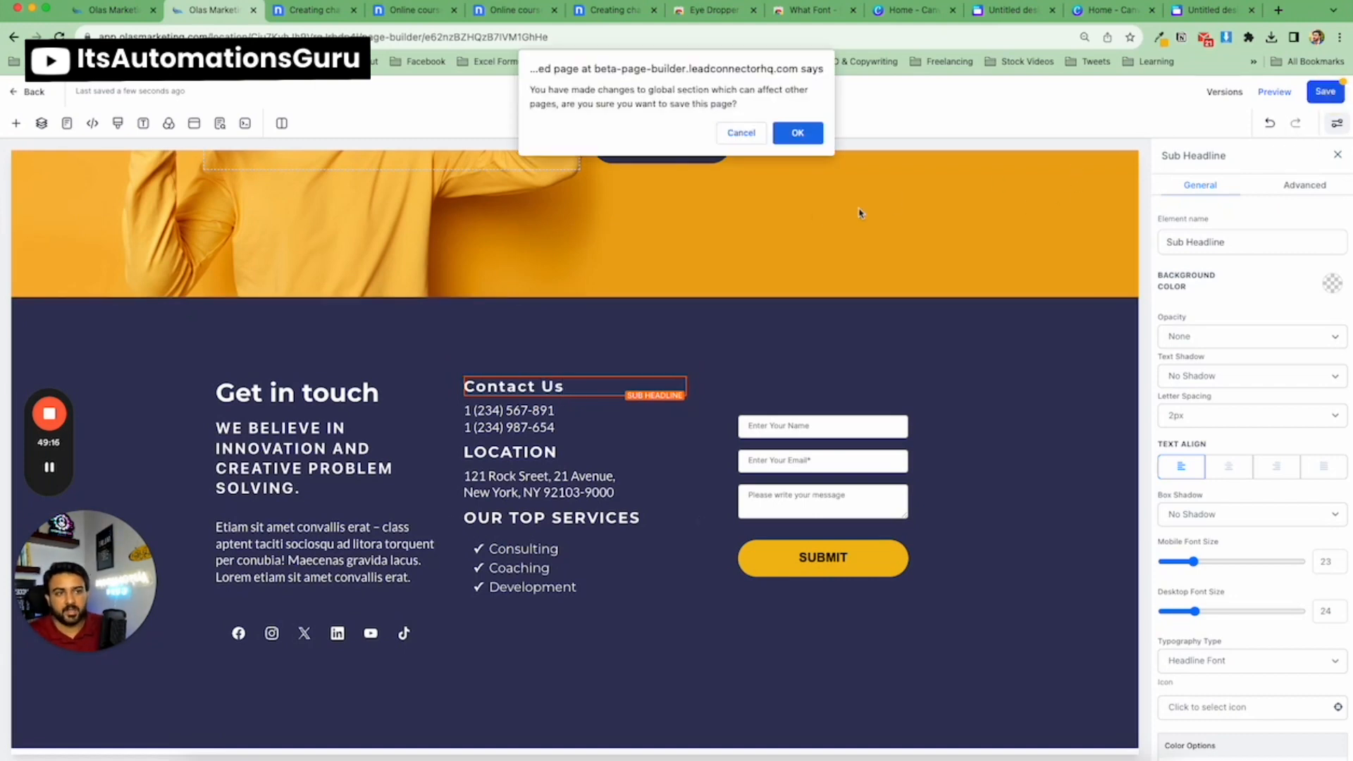
{"action": "left_click", "coordinate": [800, 137]}
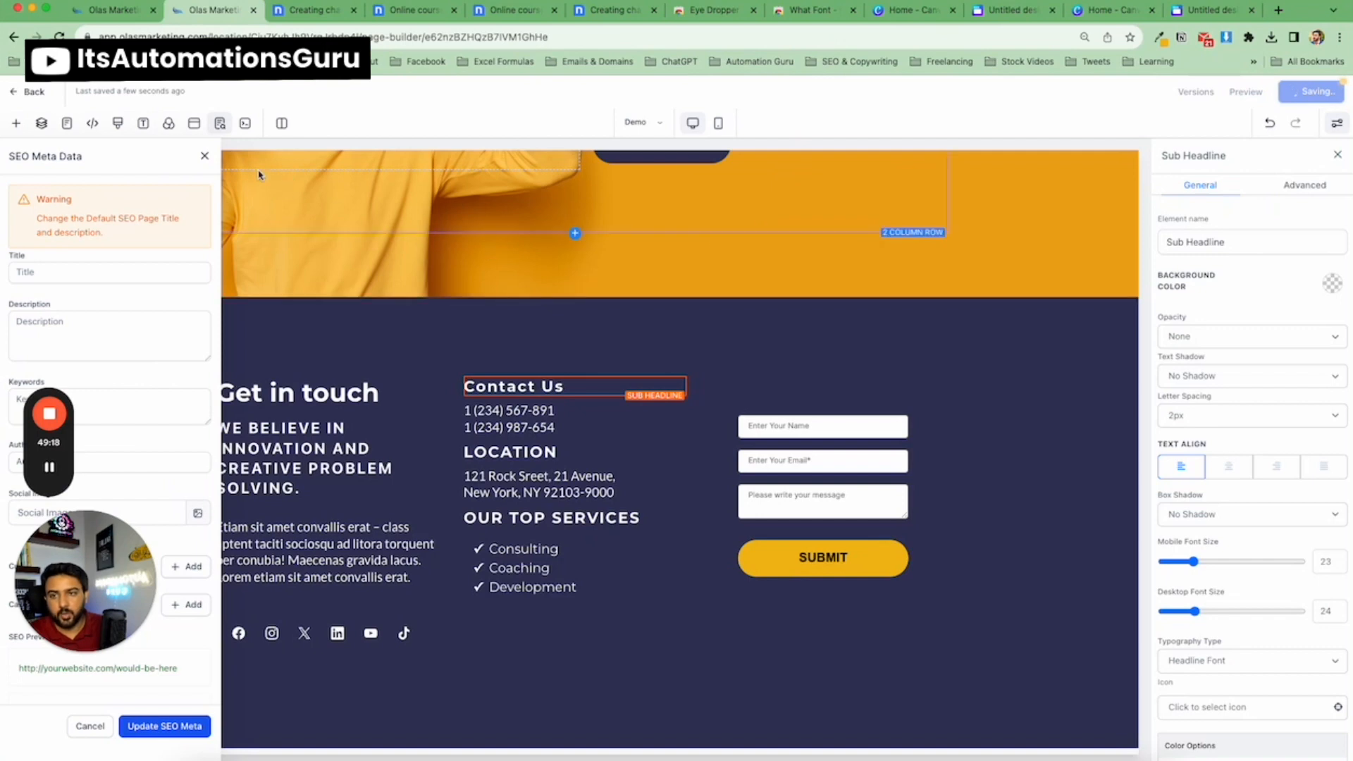
{"action": "left_click", "coordinate": [204, 156]}
Open the HomePage to inspect its footer's Contact Us heading, then return to the Demo page.
{"action": "scroll", "coordinate": [1092, 416], "scroll_direction": "up", "scroll_amount": 2}
{"action": "scroll", "coordinate": [1091, 422], "scroll_direction": "up", "scroll_amount": 3}
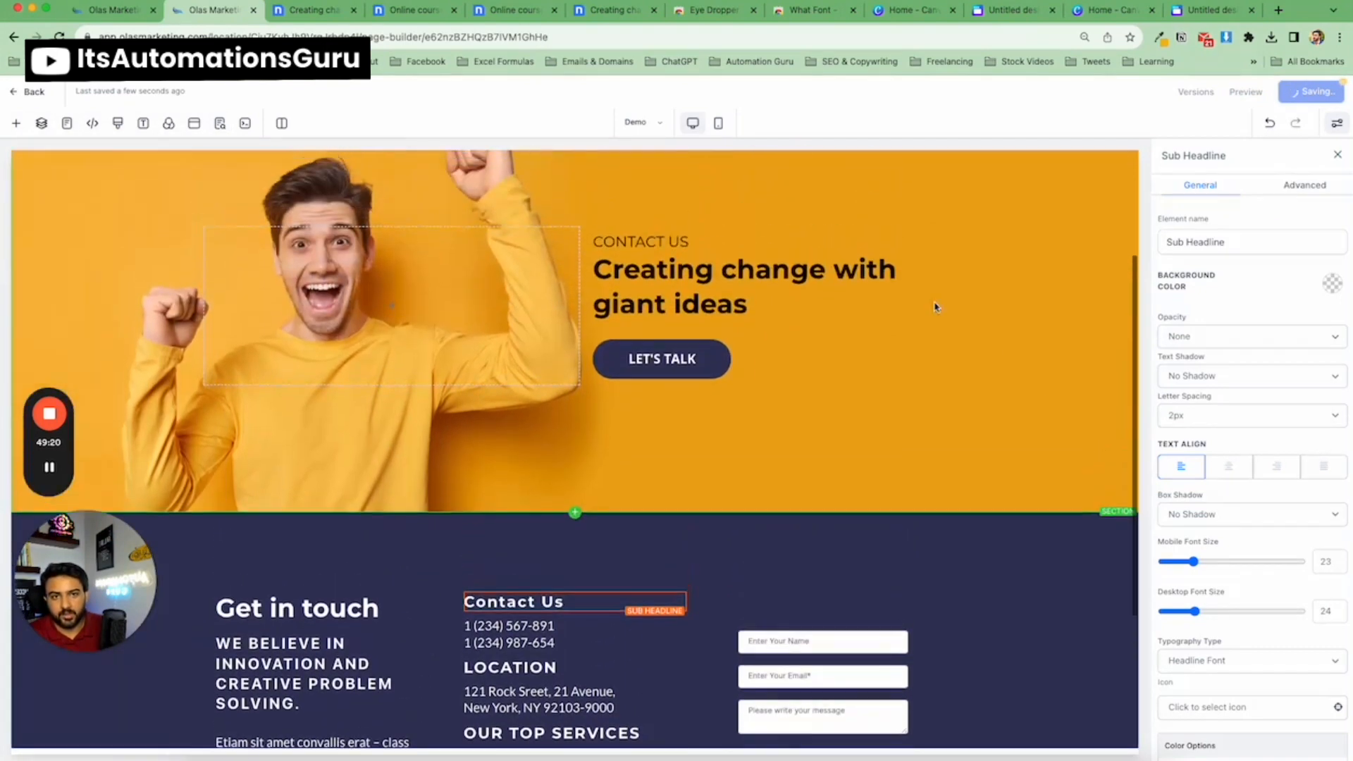
{"action": "left_click", "coordinate": [637, 124]}
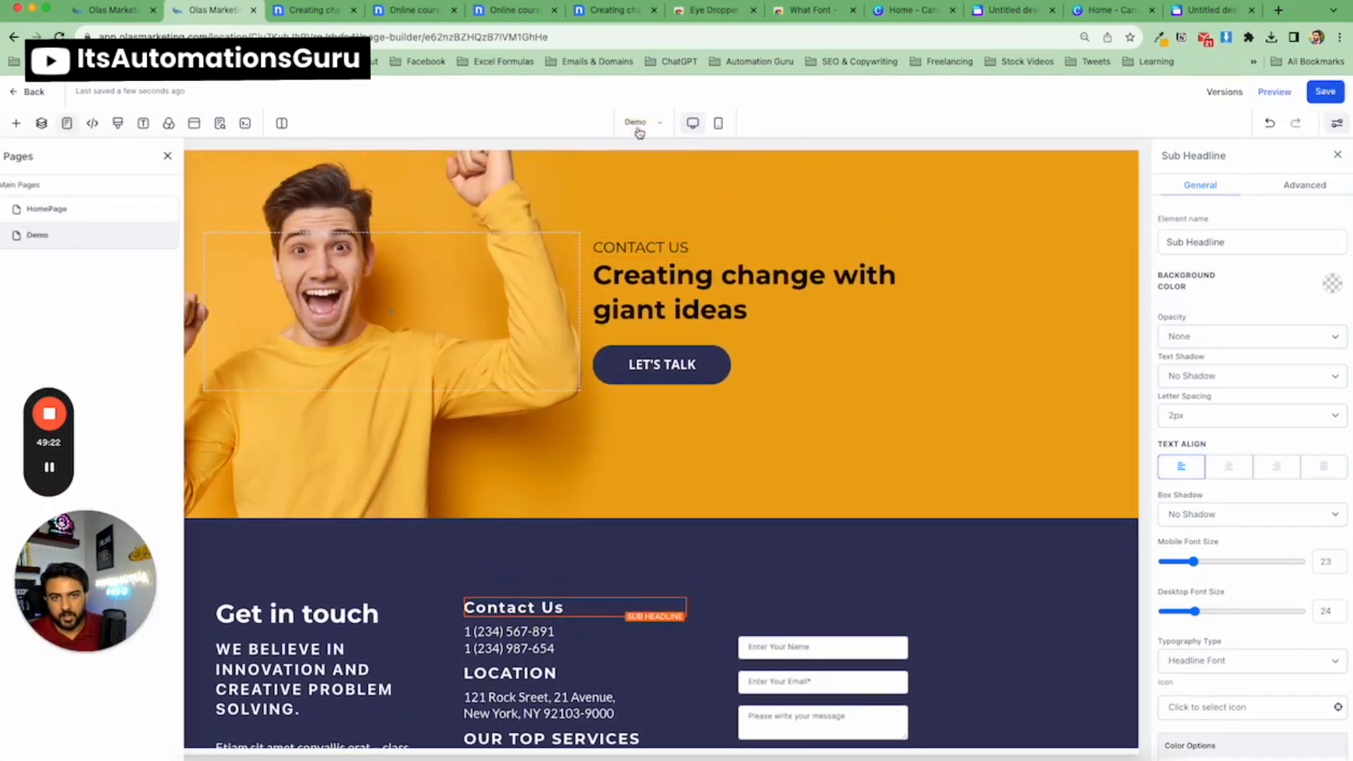
{"action": "left_click", "coordinate": [126, 207]}
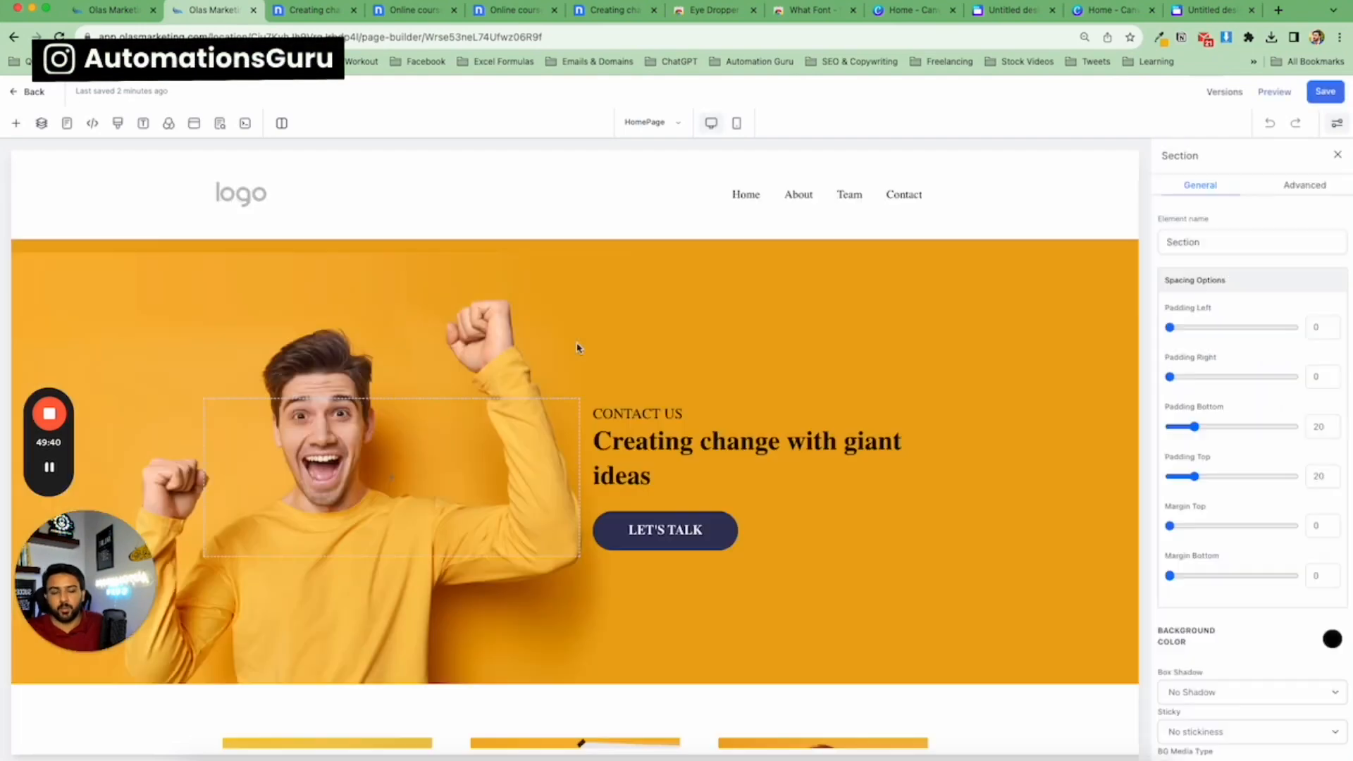
{"action": "scroll", "coordinate": [437, 386], "scroll_direction": "down", "scroll_amount": 10}
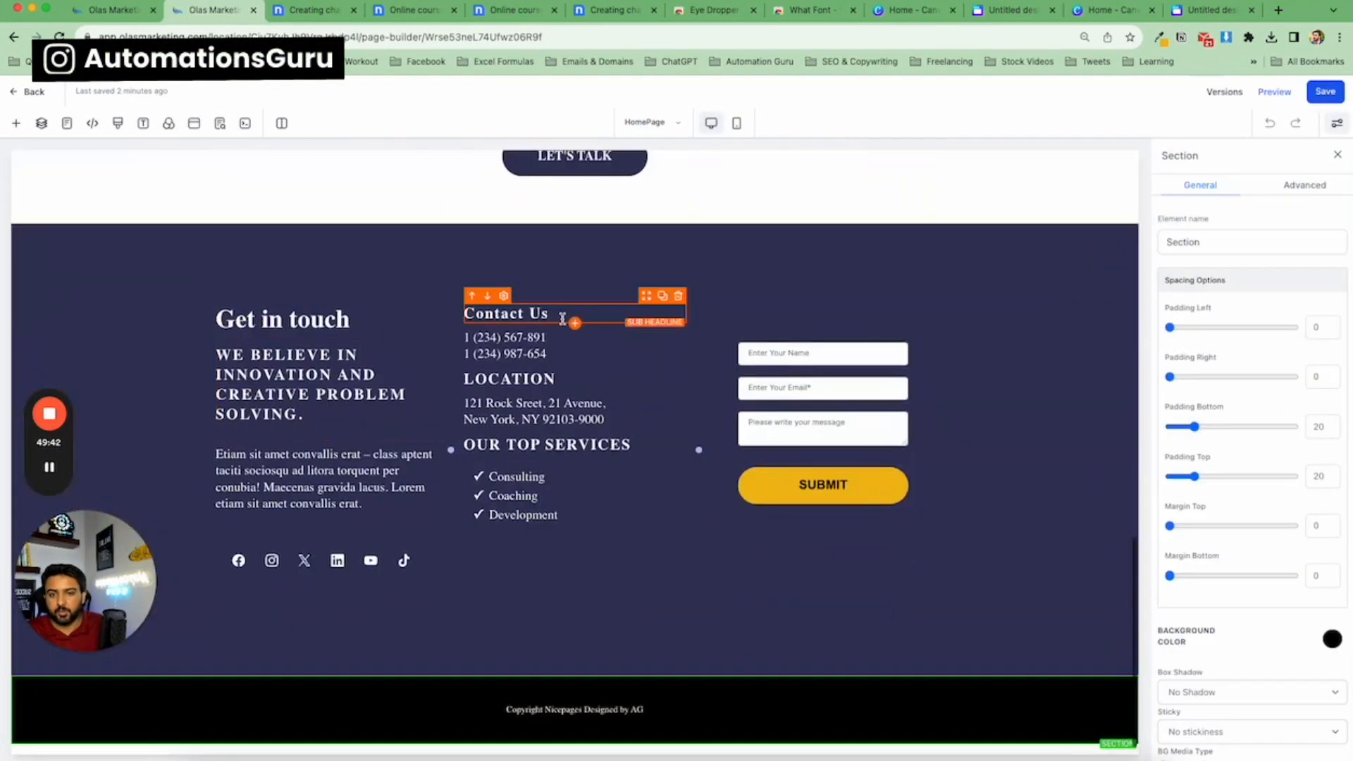
{"action": "scroll", "coordinate": [644, 187], "scroll_direction": "up", "scroll_amount": 5}
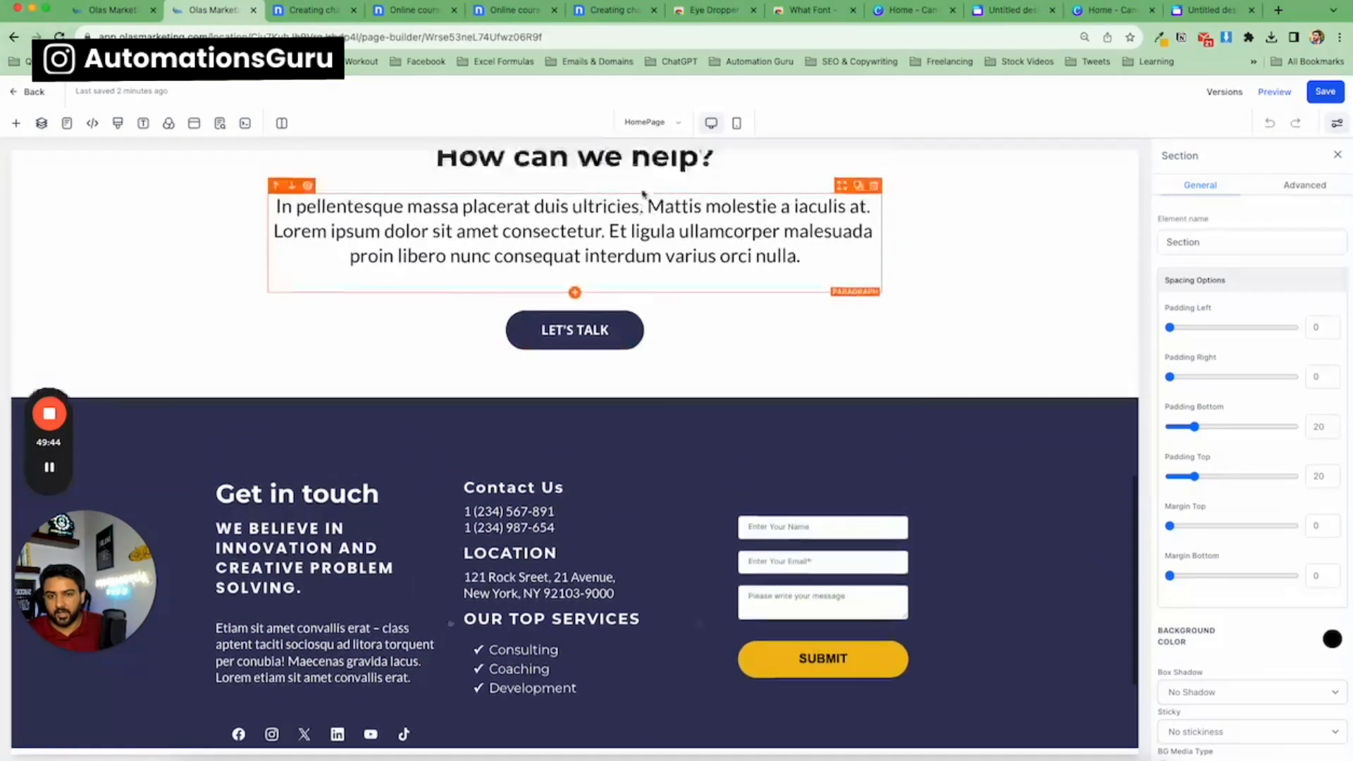
{"action": "left_click", "coordinate": [644, 126]}
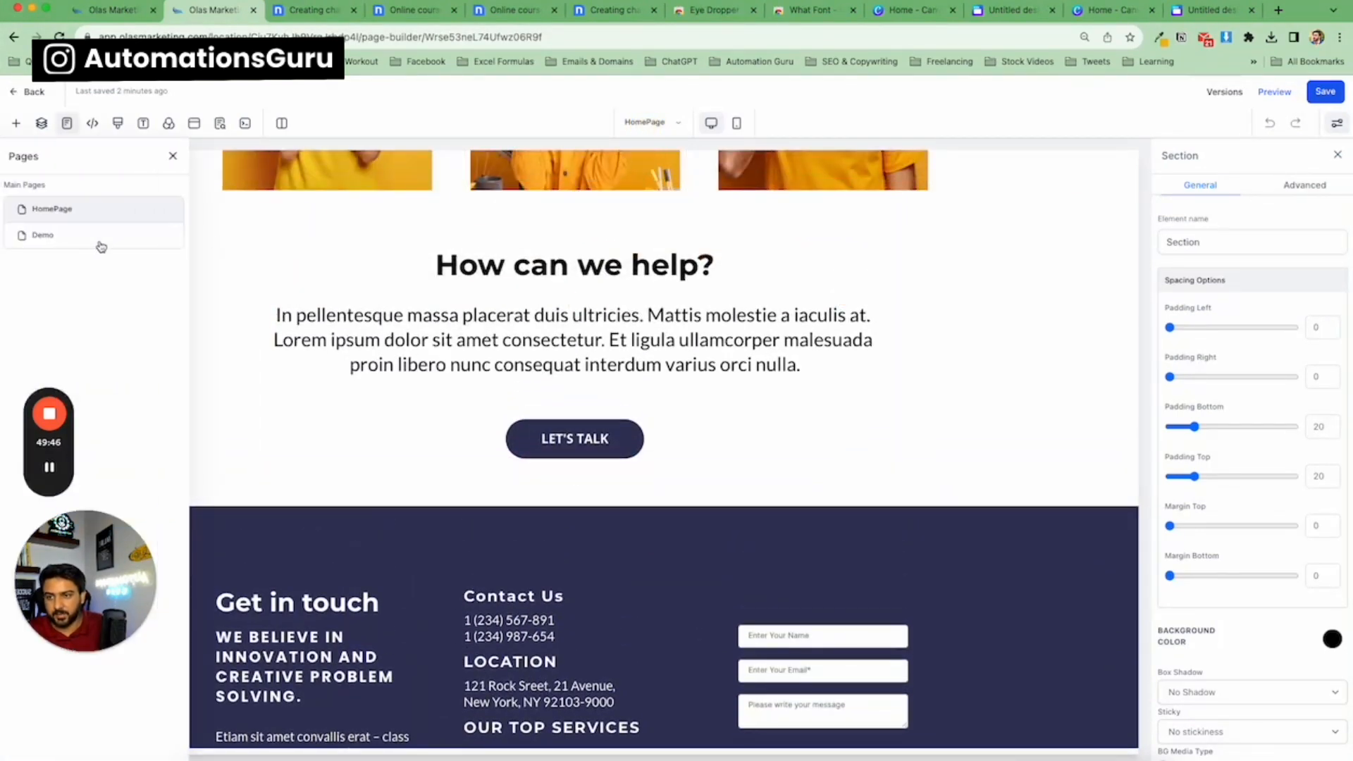
{"action": "left_click", "coordinate": [73, 235]}
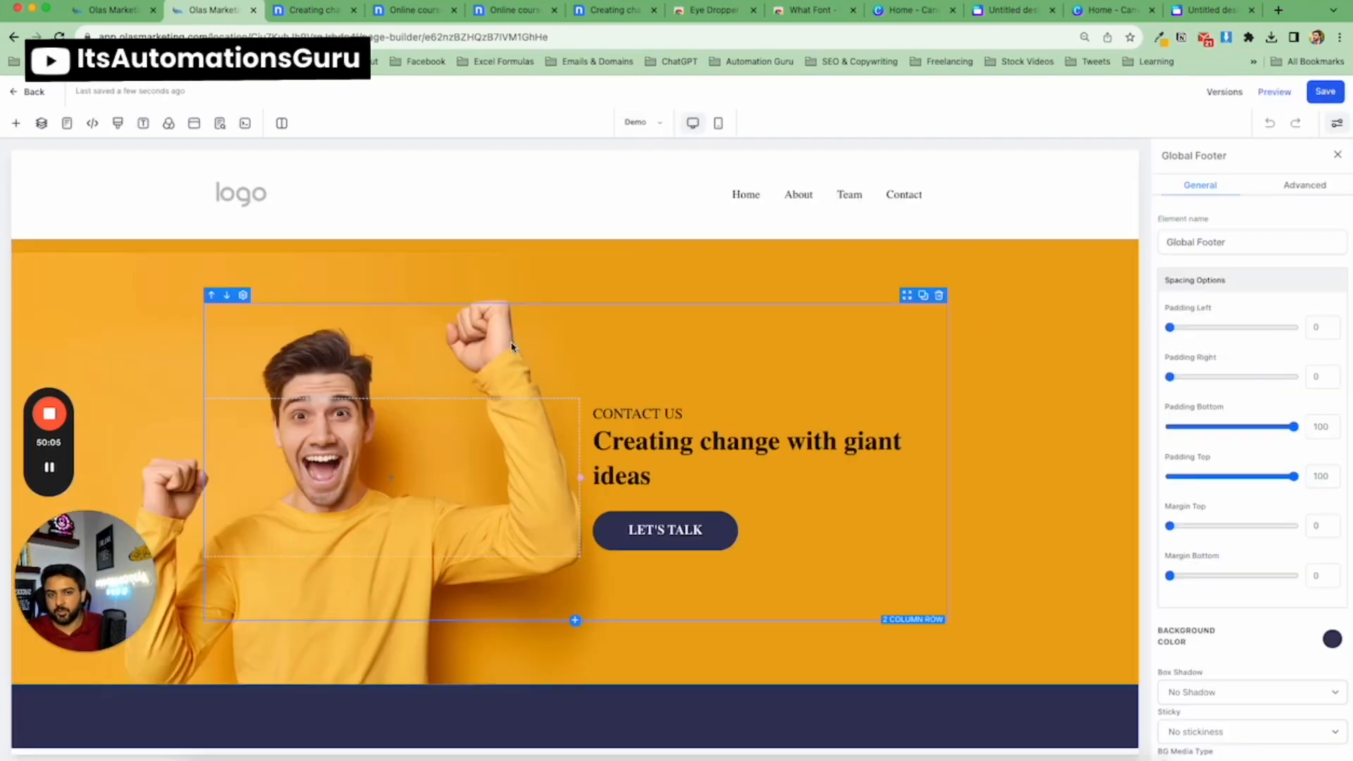
Remove the LET'S TALK button from the hero section and save the page.
{"action": "scroll", "coordinate": [574, 403], "scroll_direction": "down", "scroll_amount": 5}
{"action": "scroll", "coordinate": [634, 405], "scroll_direction": "up", "scroll_amount": 4}
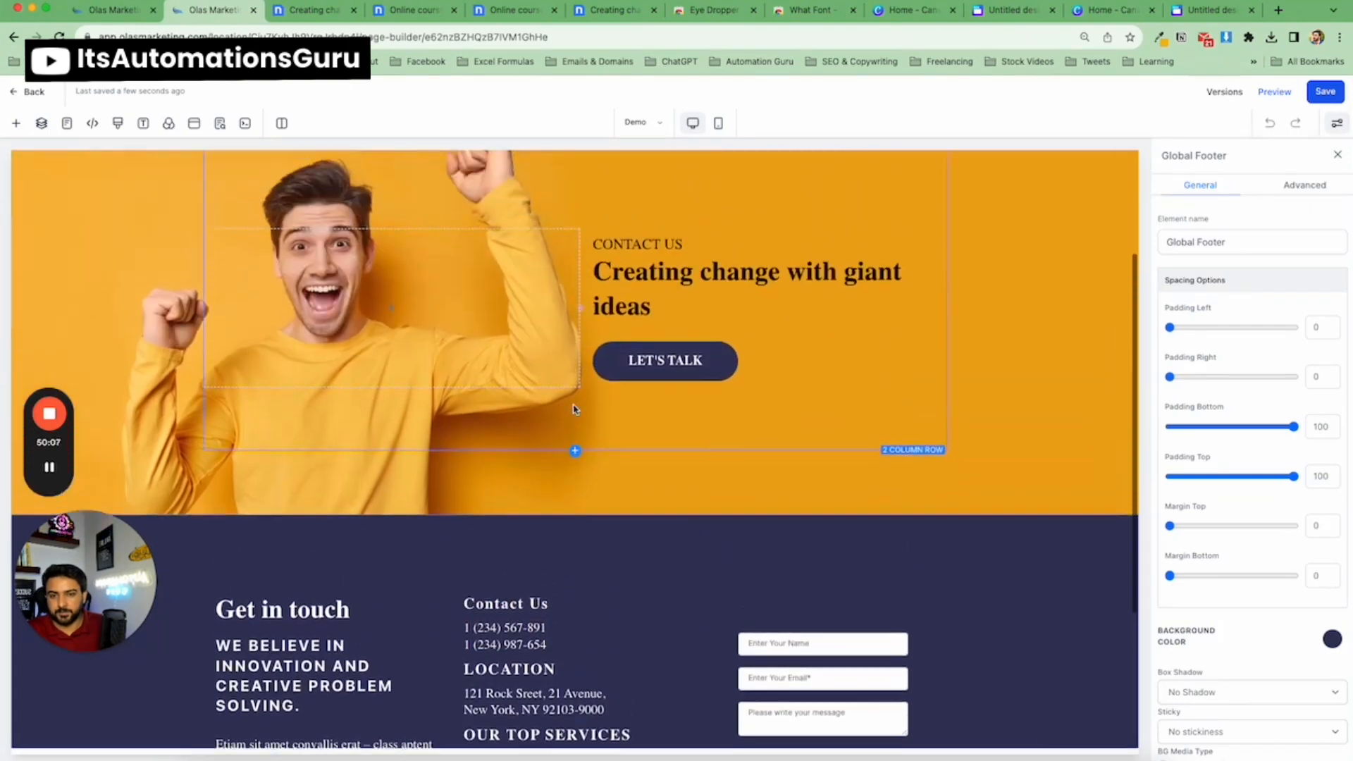
{"action": "left_click", "coordinate": [926, 393]}
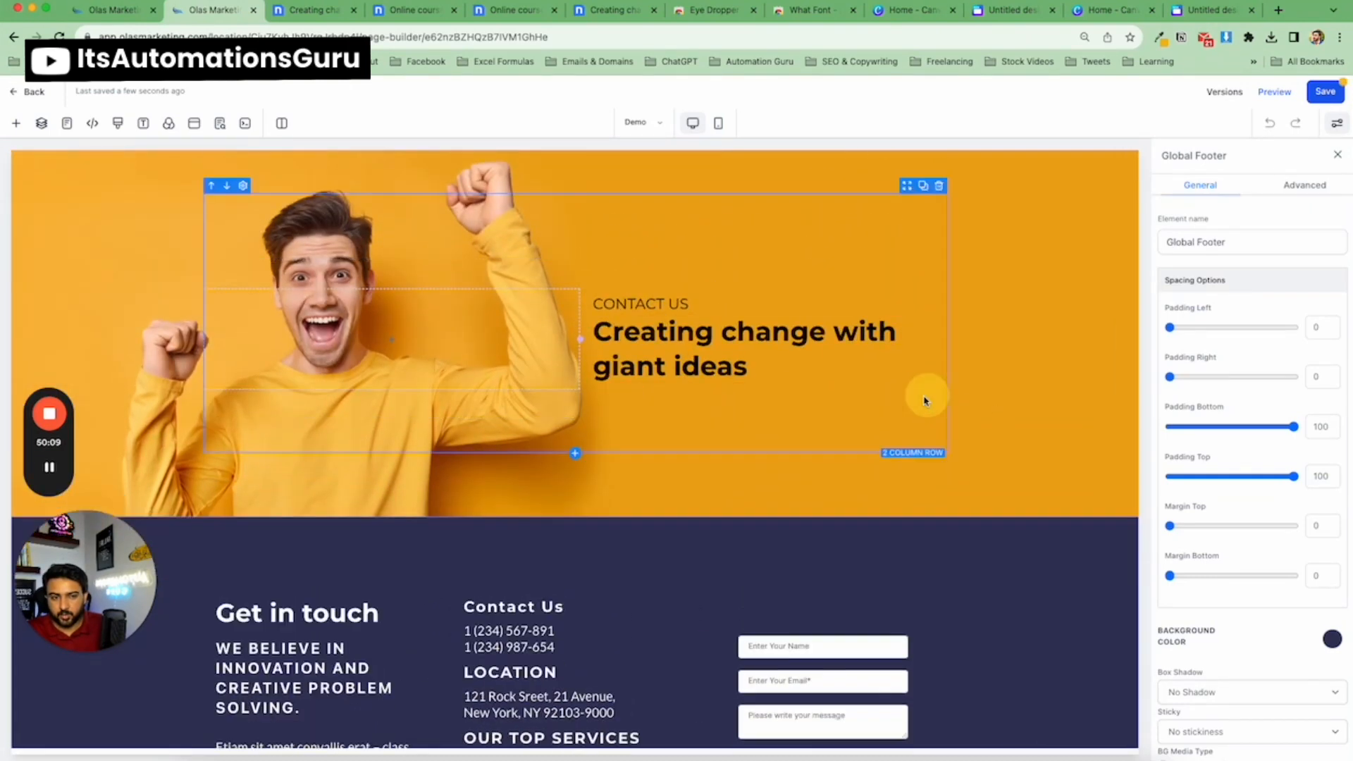
{"action": "left_click", "coordinate": [1326, 92]}
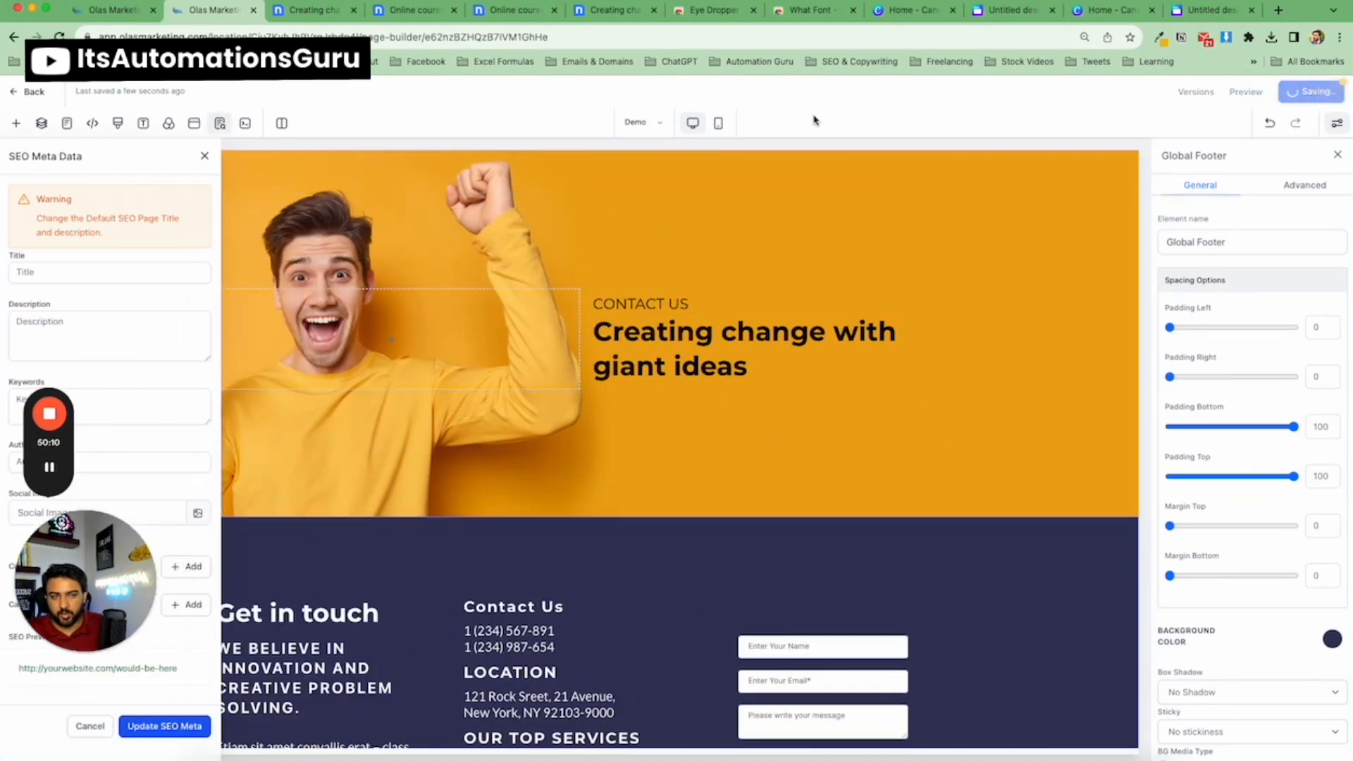
Switch from the Demo page to the HomePage using the page list.
{"action": "left_click", "coordinate": [638, 125]}
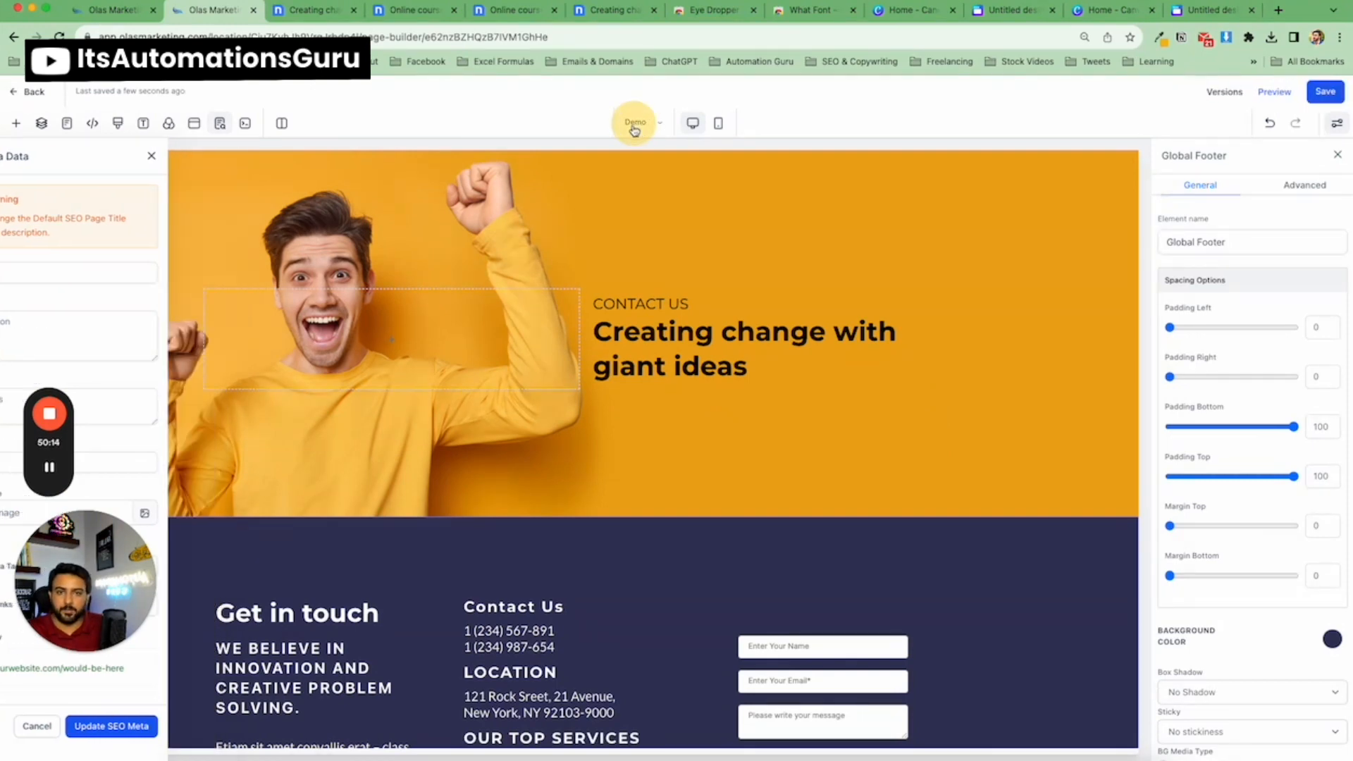
{"action": "left_click", "coordinate": [641, 129]}
{"action": "left_click", "coordinate": [642, 122]}
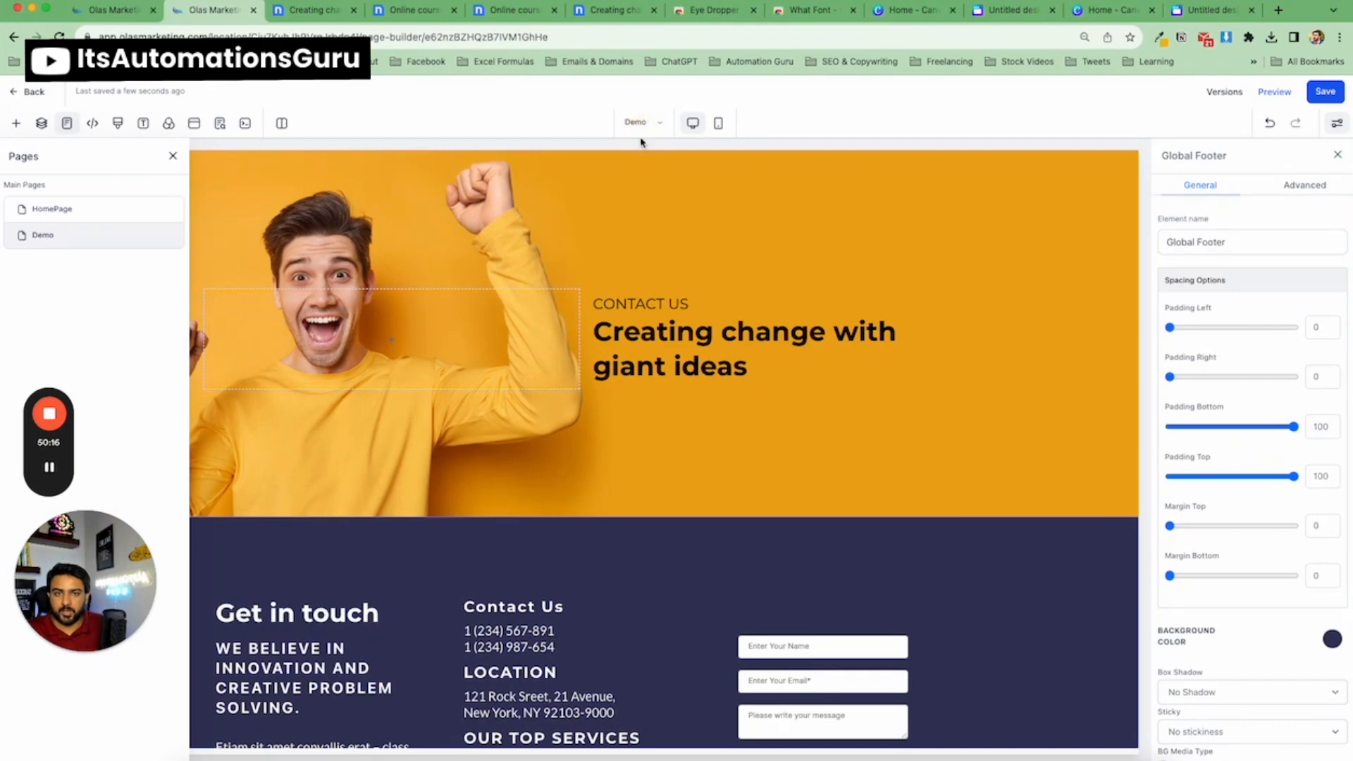
{"action": "left_click", "coordinate": [639, 124]}
{"action": "left_click", "coordinate": [657, 123]}
{"action": "left_click", "coordinate": [659, 125]}
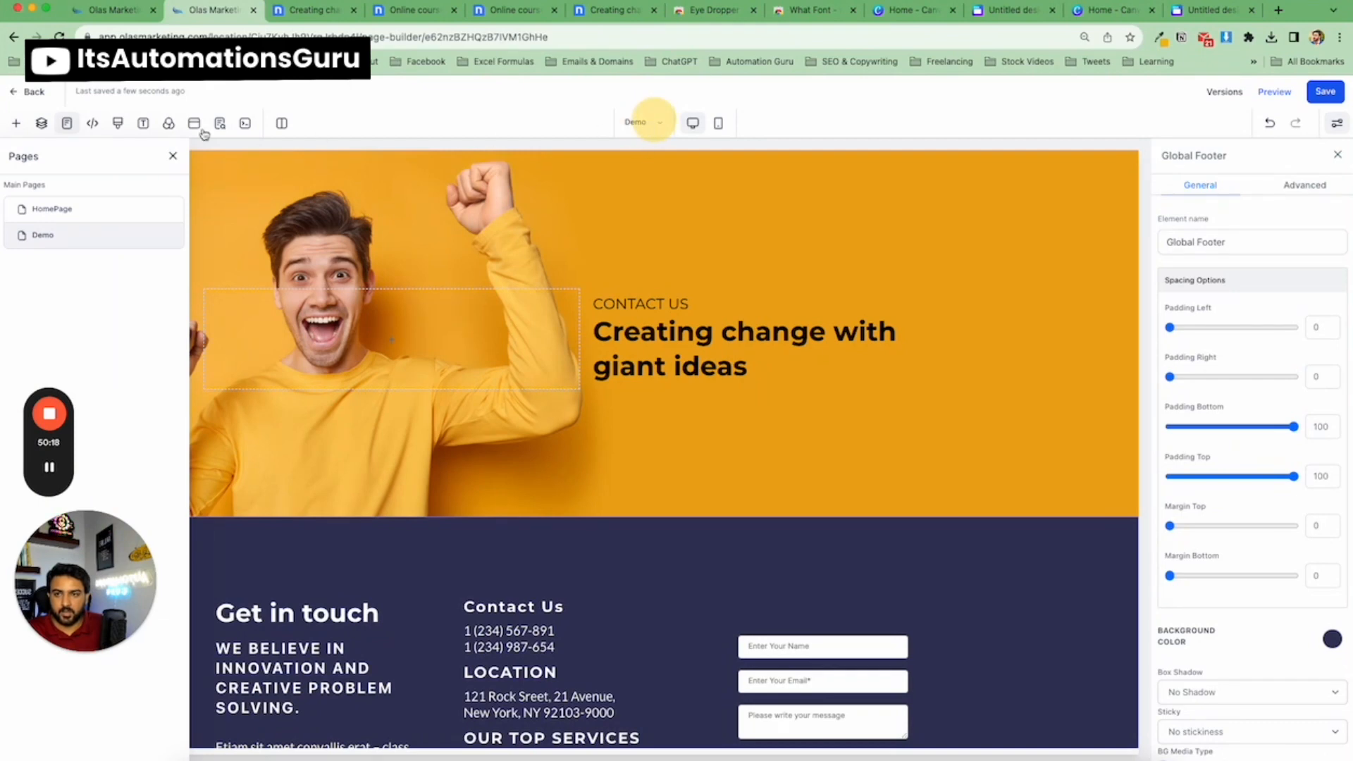
{"action": "left_click", "coordinate": [111, 208]}
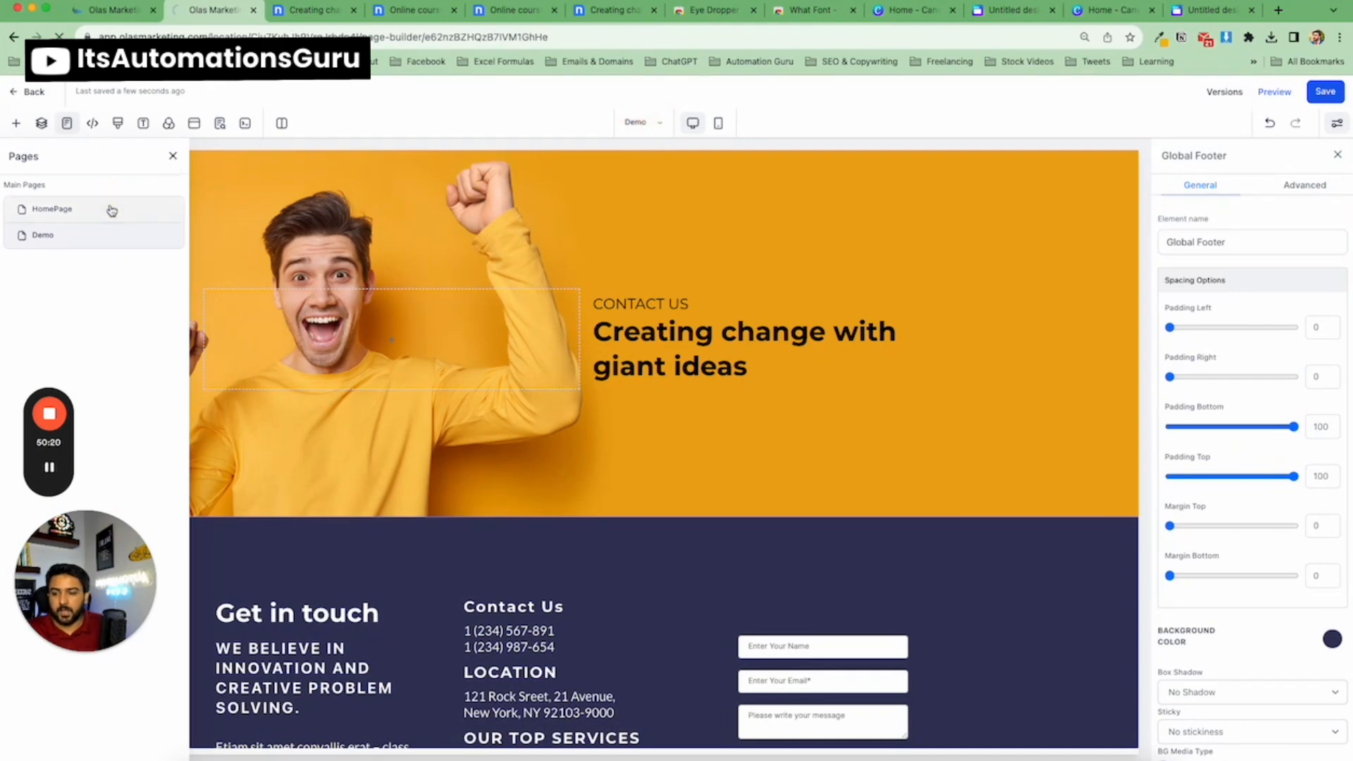